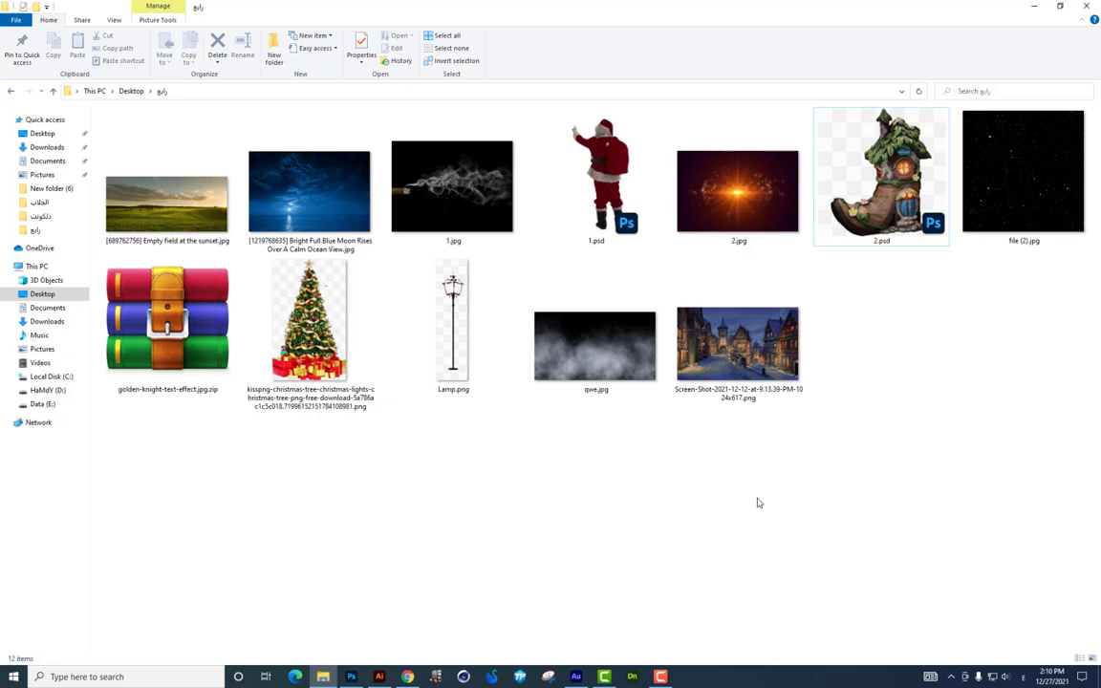
# Step: Create a new 2000 × 1600 px landscape document at 200 ppi
pyautogui.click(351, 677)
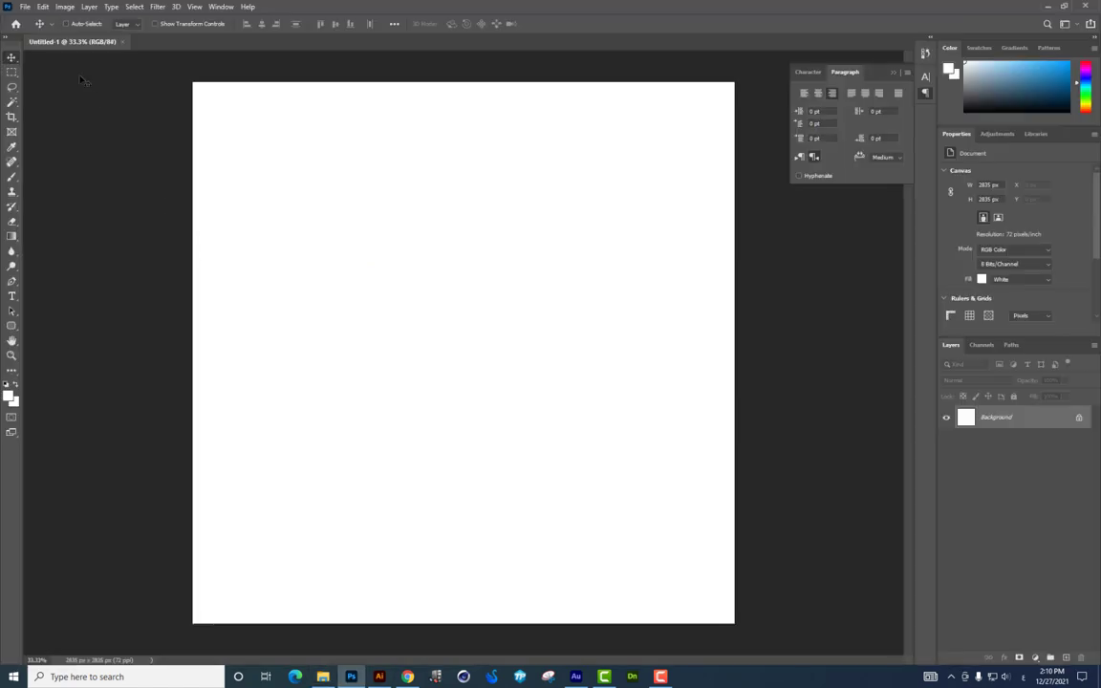
pyautogui.click(25, 7)
pyautogui.click(38, 20)
pyautogui.write('2')
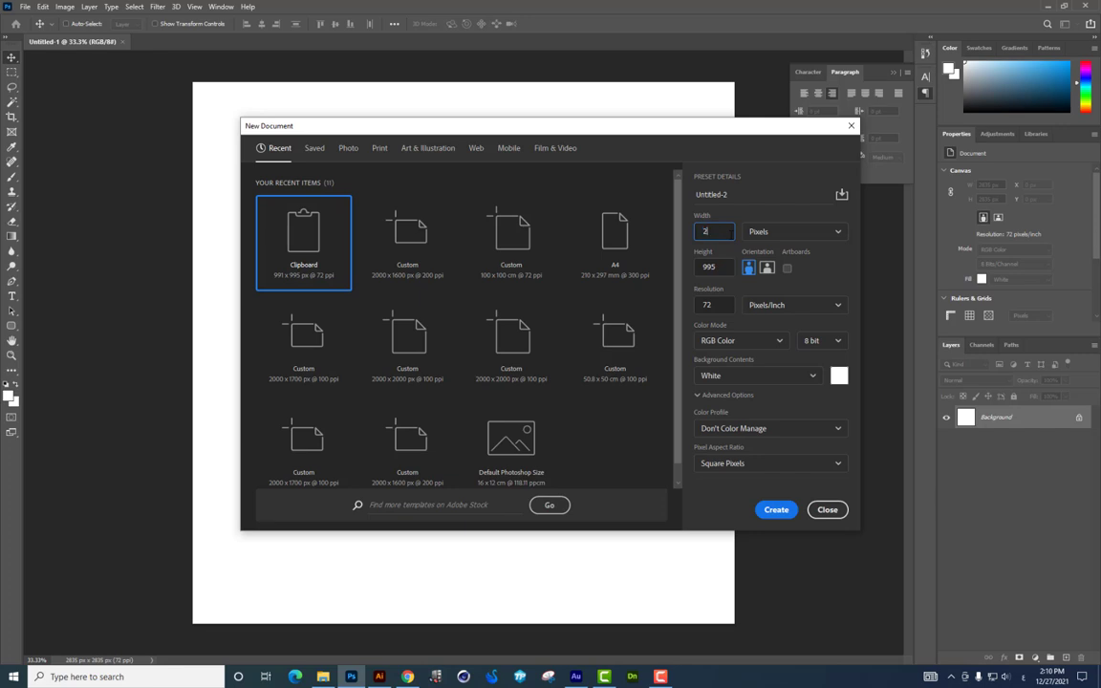
pyautogui.write('0')
pyautogui.click(722, 231)
pyautogui.press('Tab')
pyautogui.write('160')
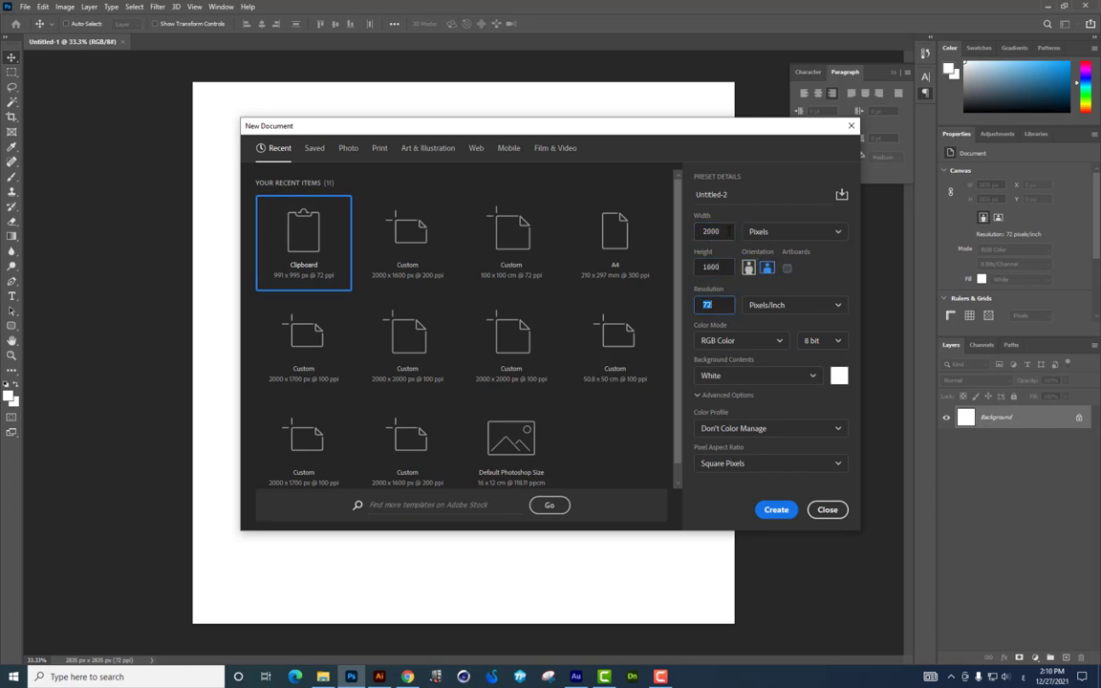
pyautogui.write('2000')
pyautogui.press('Return')
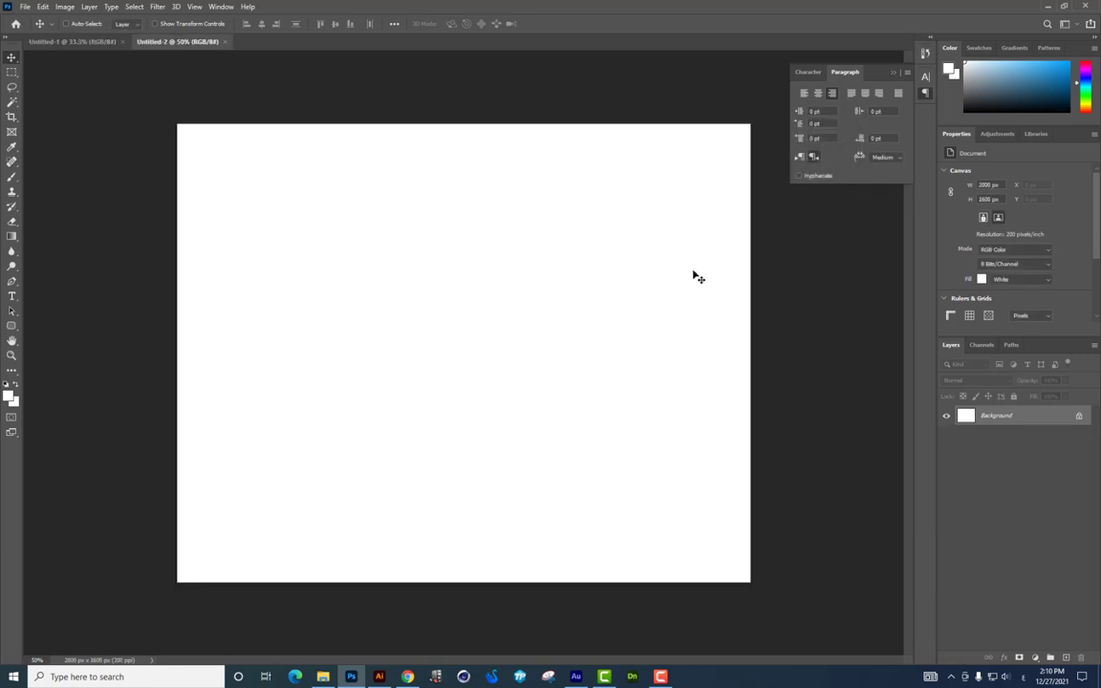
pyautogui.hotkey('alt', 'Tab')
# Step: Place the sunset field photo into the document, positioned low on the canvas
pyautogui.moveTo(166, 204); pyautogui.dragTo(475, 396)
pyautogui.moveTo(602, 323); pyautogui.dragTo(605, 424)
pyautogui.press('Return')
# Step: Erase the photo's grey sky and cloud band with a large soft eraser, fading it to white
pyautogui.press('e')
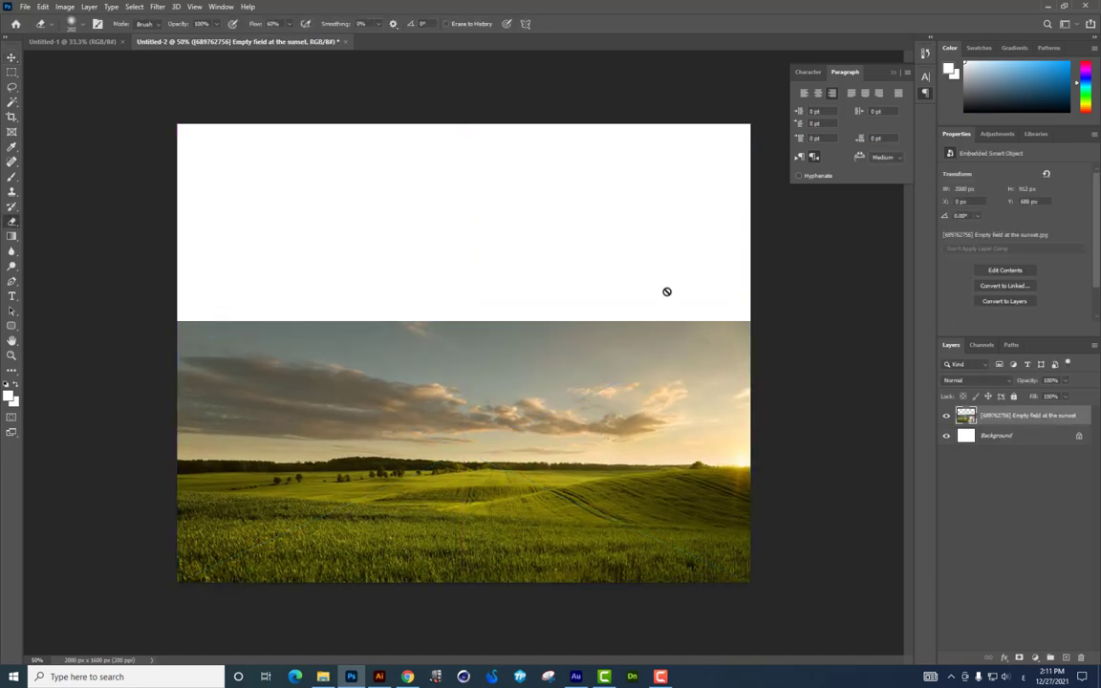
pyautogui.moveTo(459, 335); pyautogui.dragTo(722, 323)
pyautogui.rightClick(685, 324)
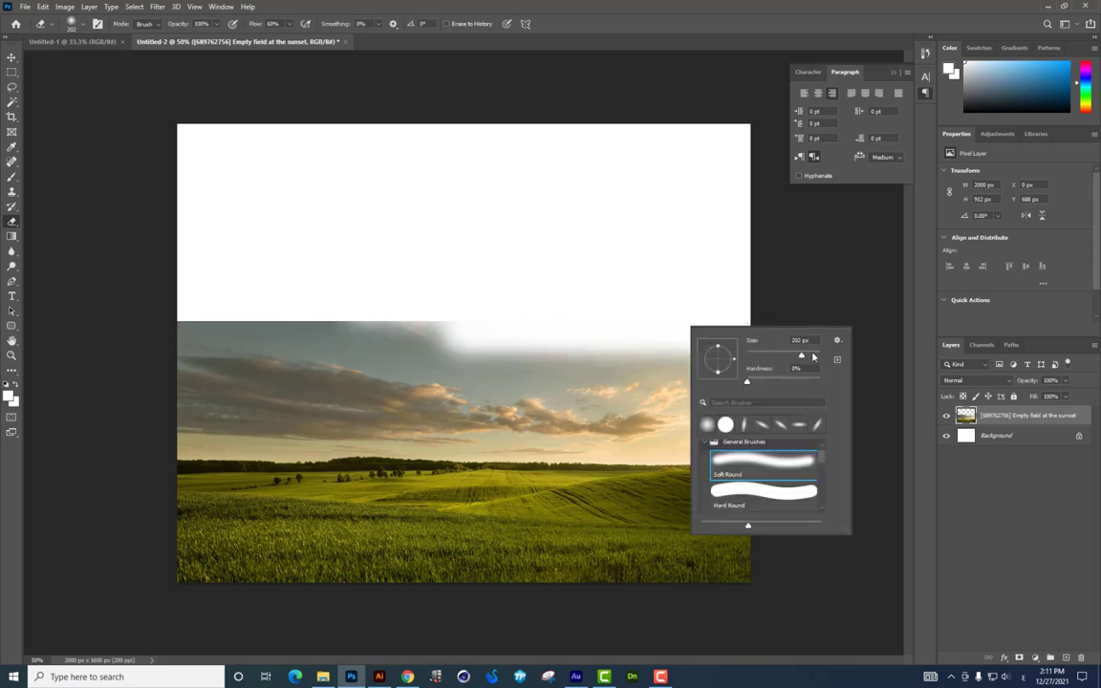
pyautogui.moveTo(645, 342); pyautogui.dragTo(378, 315)
pyautogui.moveTo(589, 332); pyautogui.dragTo(134, 337)
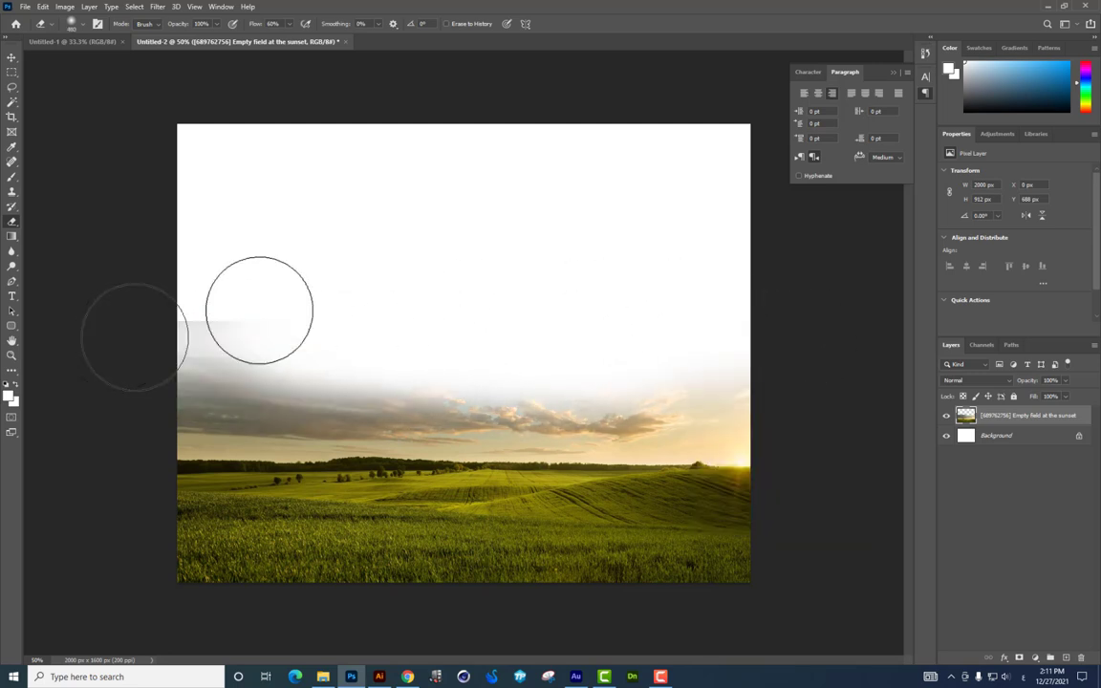
pyautogui.rightClick(774, 358)
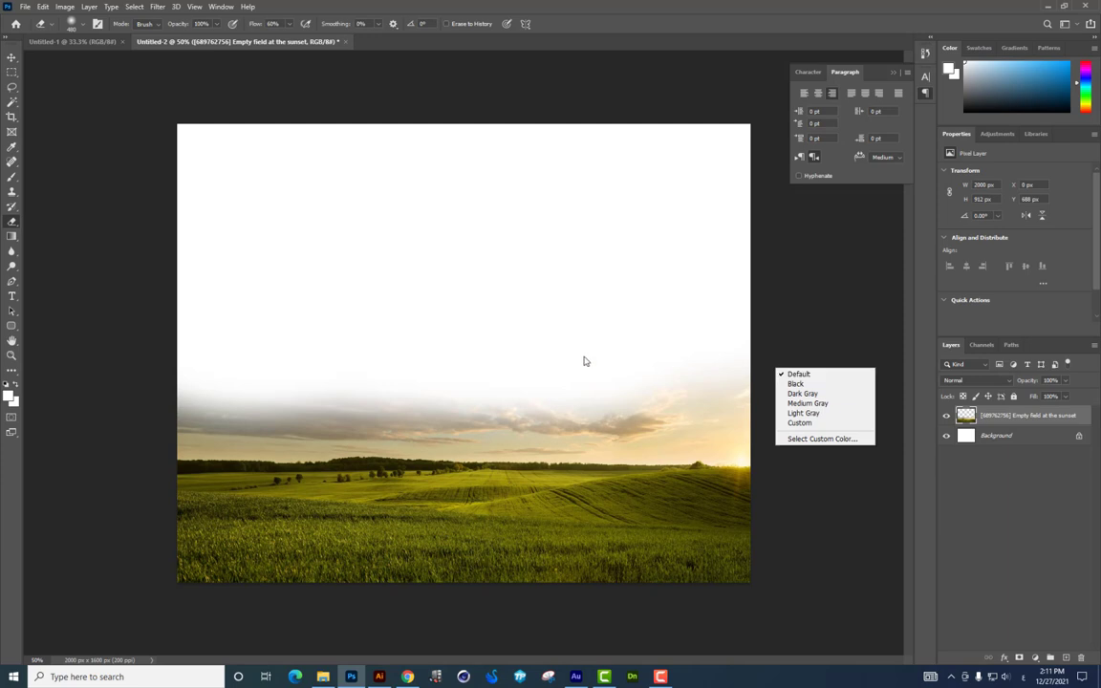
pyautogui.rightClick(585, 361)
pyautogui.click(287, 407)
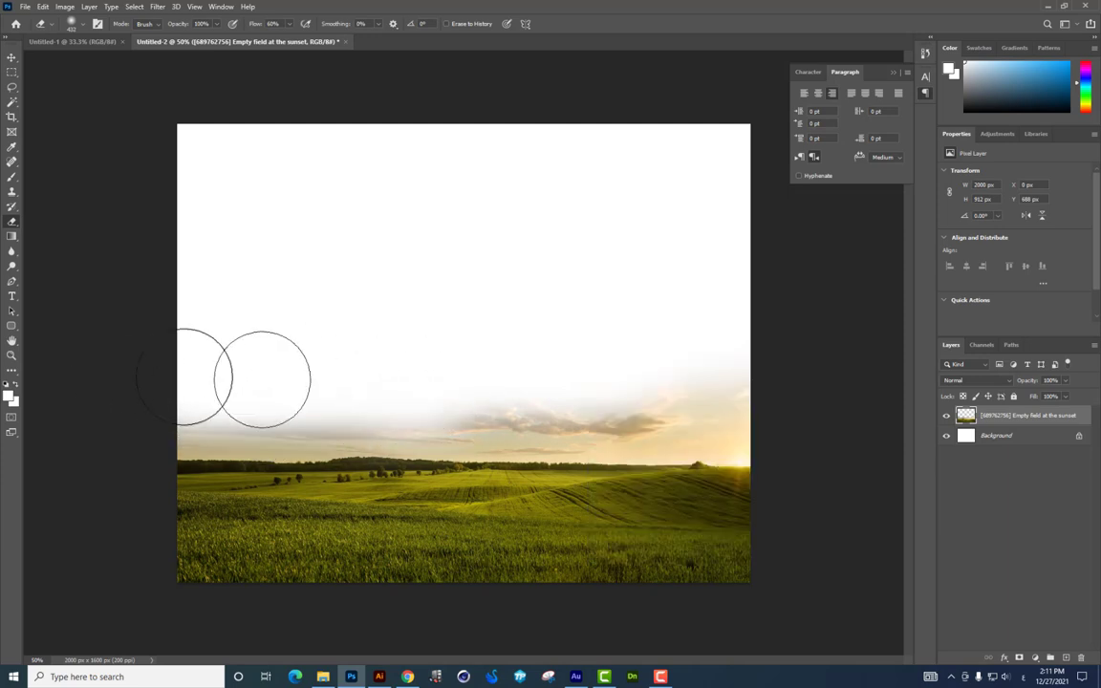
pyautogui.moveTo(167, 369); pyautogui.dragTo(507, 369)
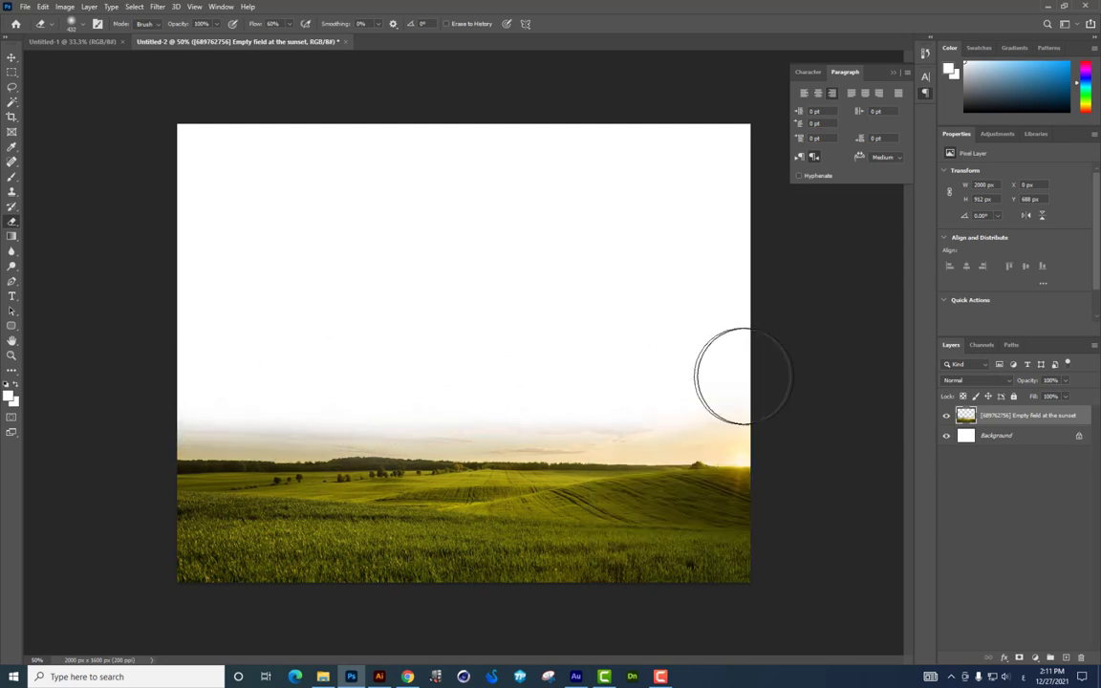
# Step: Stretch the field photo wider to the right, then enlarge it from its corner
pyautogui.hotkey('ctrl', 't')
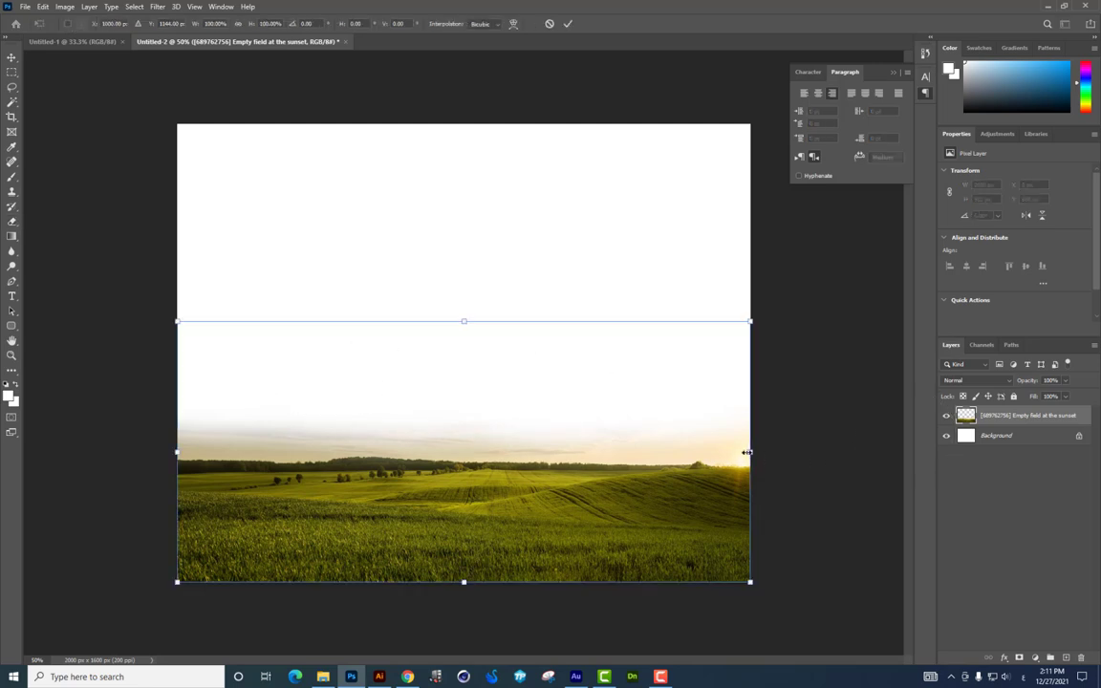
pyautogui.moveTo(748, 449); pyautogui.dragTo(779, 449)
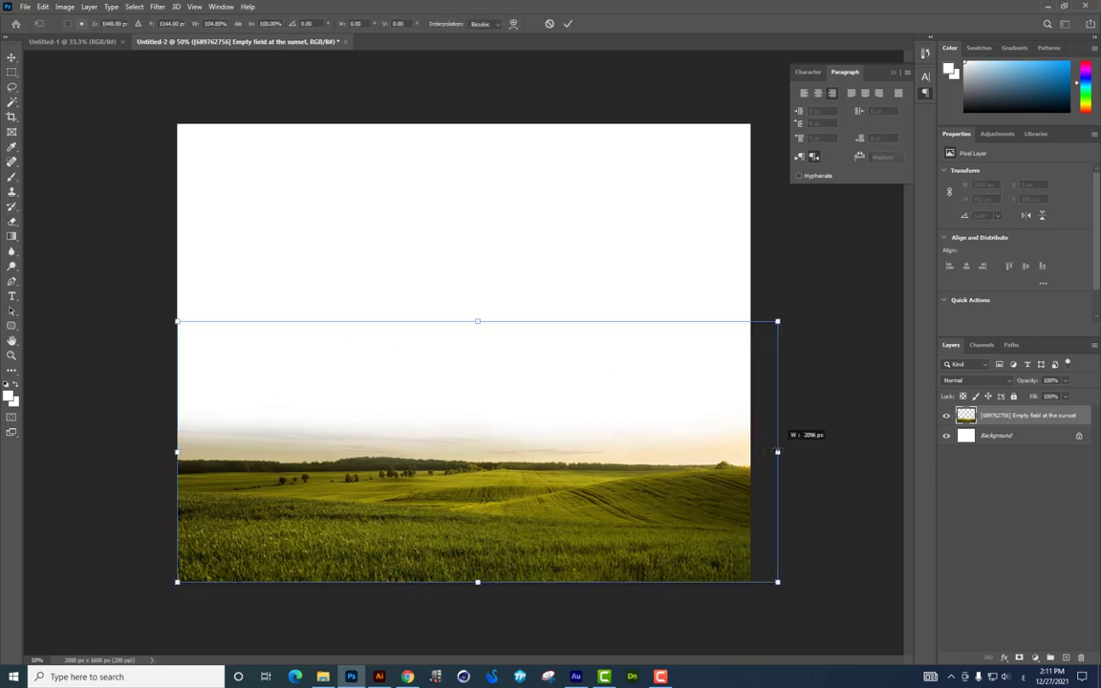
pyautogui.press('Return')
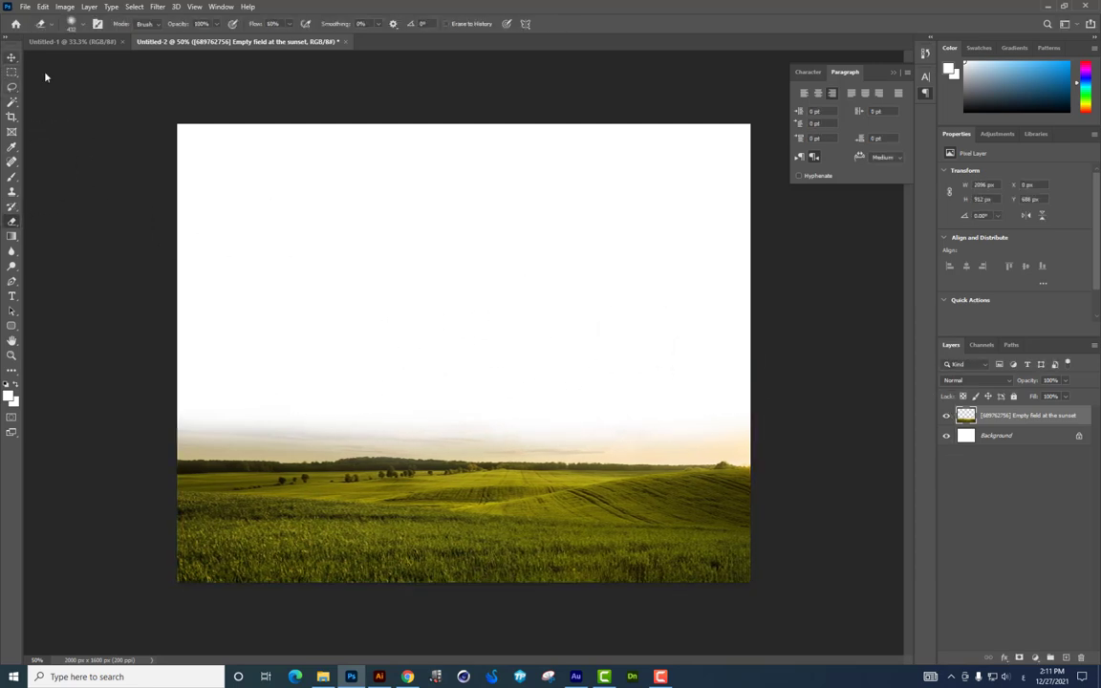
pyautogui.hotkey('ctrl', 't')
pyautogui.moveTo(780, 321); pyautogui.dragTo(821, 300)
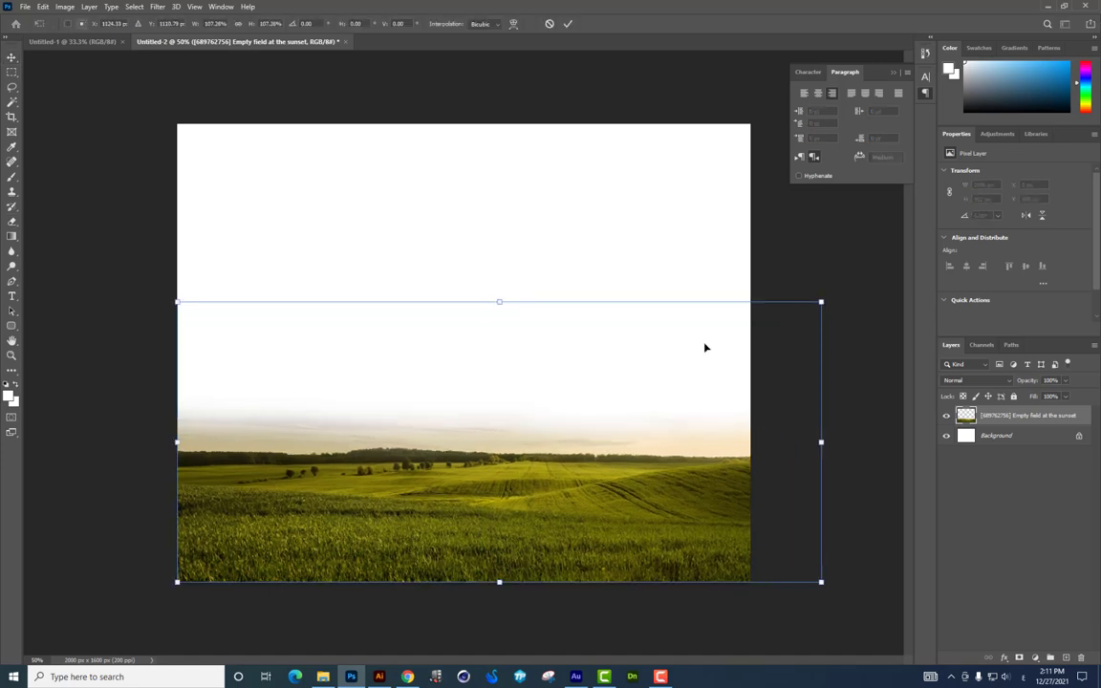
pyautogui.press('Return')
# Step: Bring the boot-house from 2.psd into the composition and scale it up onto the field
pyautogui.click(322, 677)
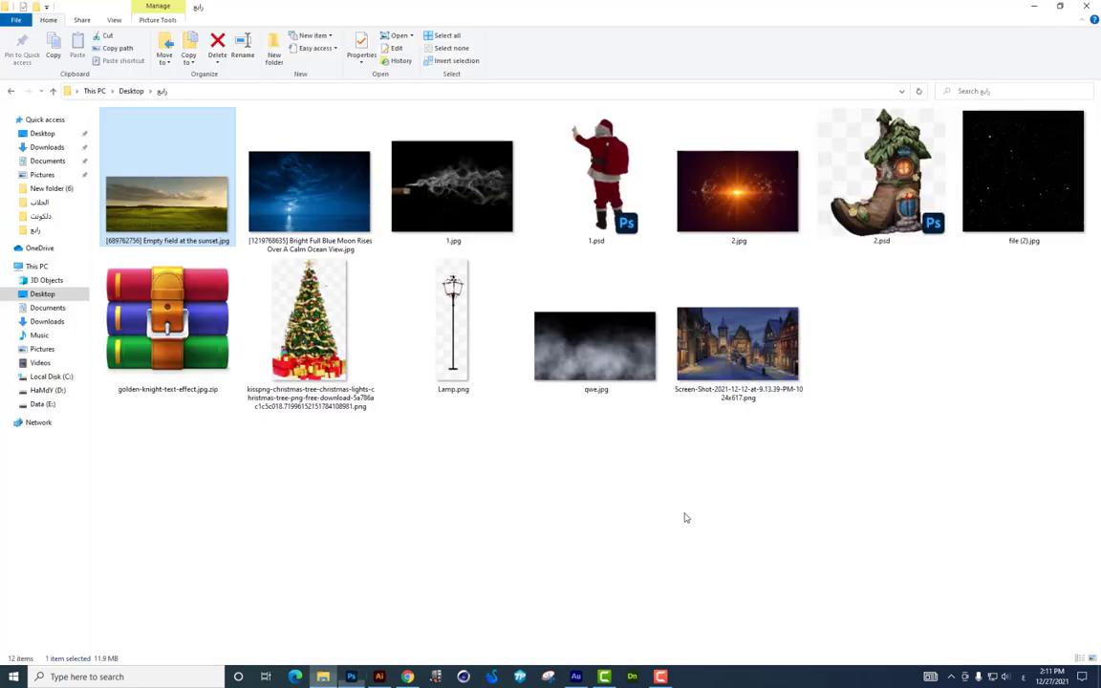
pyautogui.doubleClick(882, 177)
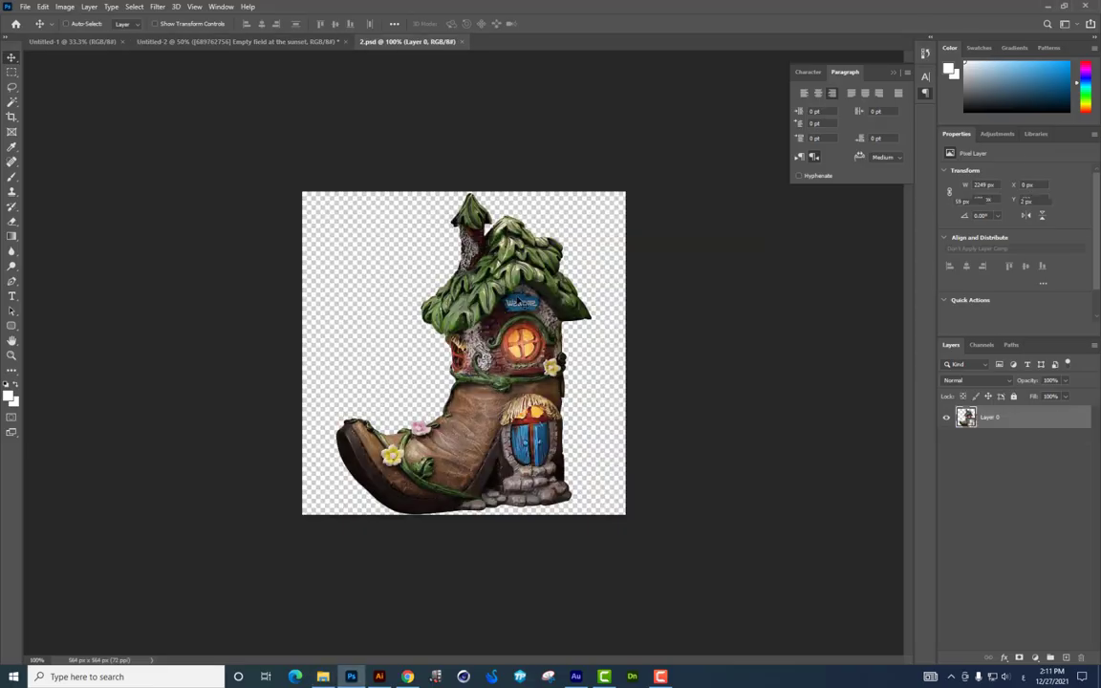
pyautogui.moveTo(478, 286)
pyautogui.mouseDown()
pyautogui.moveTo(254, 99)
pyautogui.moveTo(339, 296)
pyautogui.mouseUp()
pyautogui.rightClick(1017, 420)
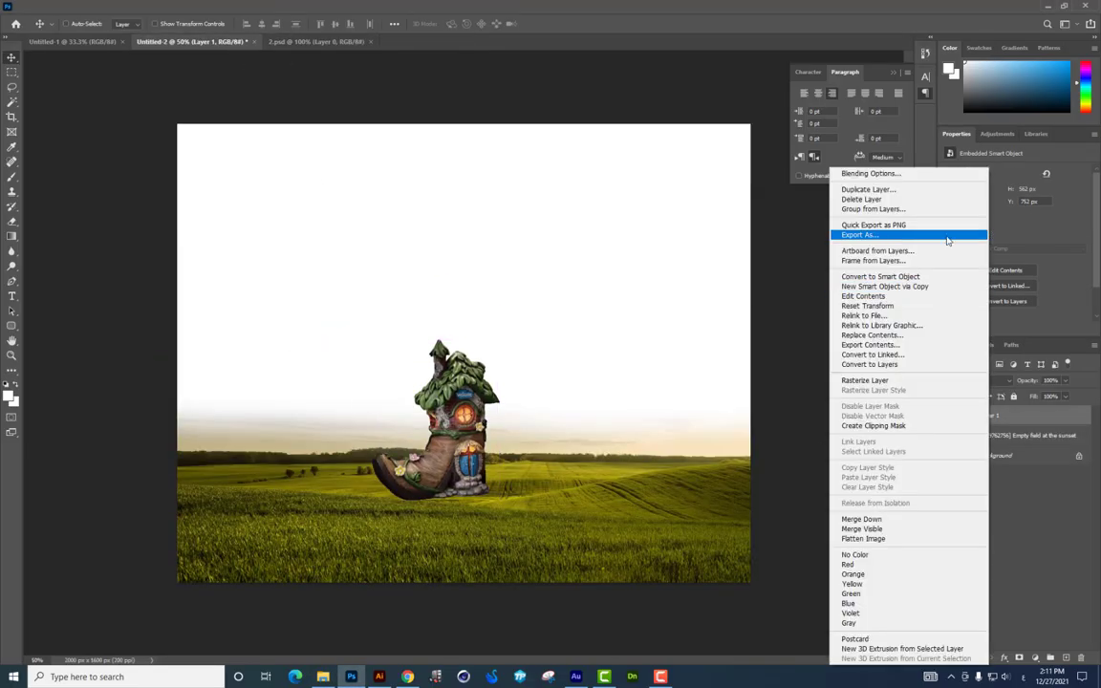
pyautogui.press('Escape')
pyautogui.hotkey('ctrl', 't')
pyautogui.moveTo(500, 339)
pyautogui.mouseDown()
pyautogui.moveTo(589, 236)
pyautogui.moveTo(577, 256)
pyautogui.mouseUp()
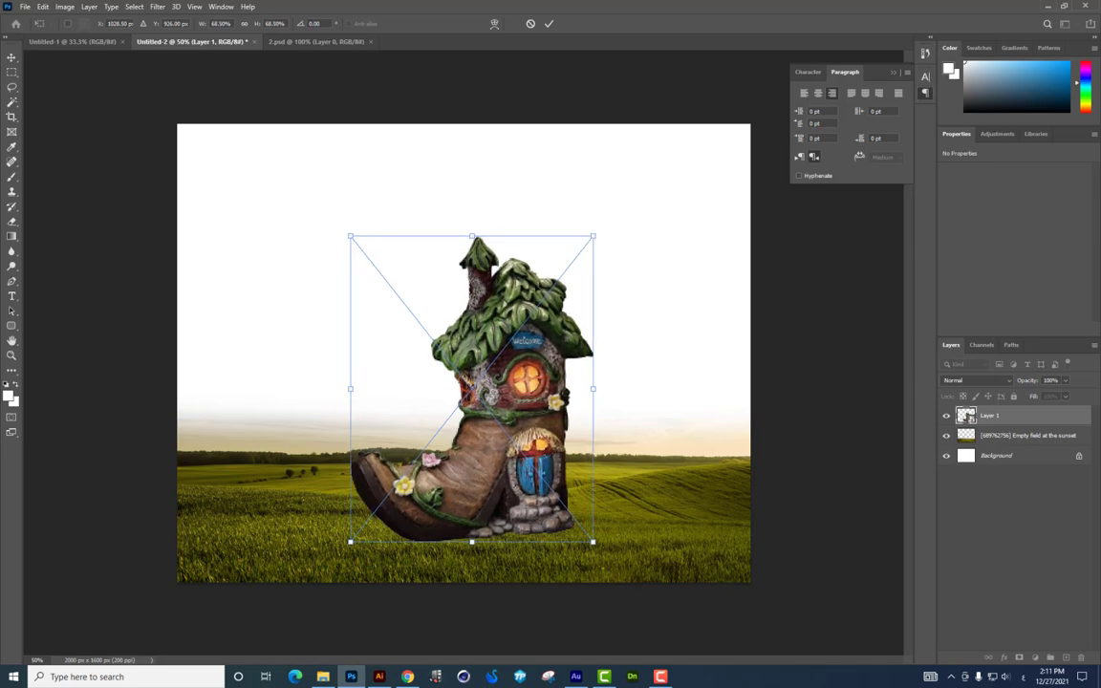
pyautogui.moveTo(586, 246); pyautogui.dragTo(585, 226)
pyautogui.press('Return')
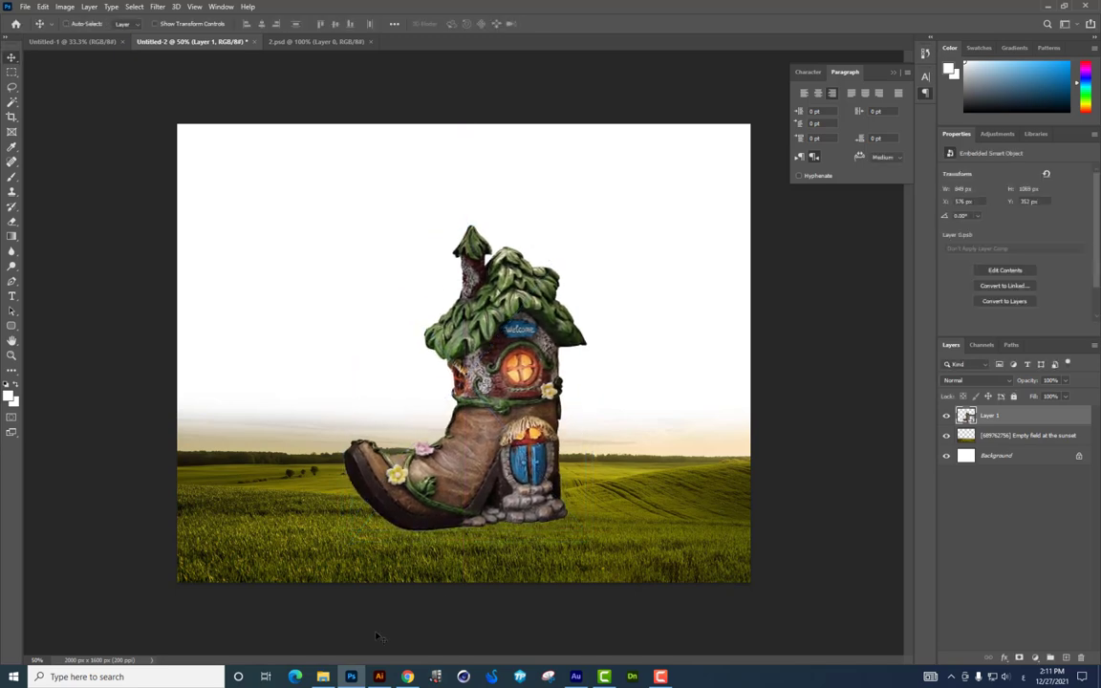
pyautogui.hotkey('alt', 'Tab')
# Step: Place the moonlit ocean photo below the field layer and enlarge it to fill the canvas
pyautogui.moveTo(316, 186); pyautogui.dragTo(606, 219)
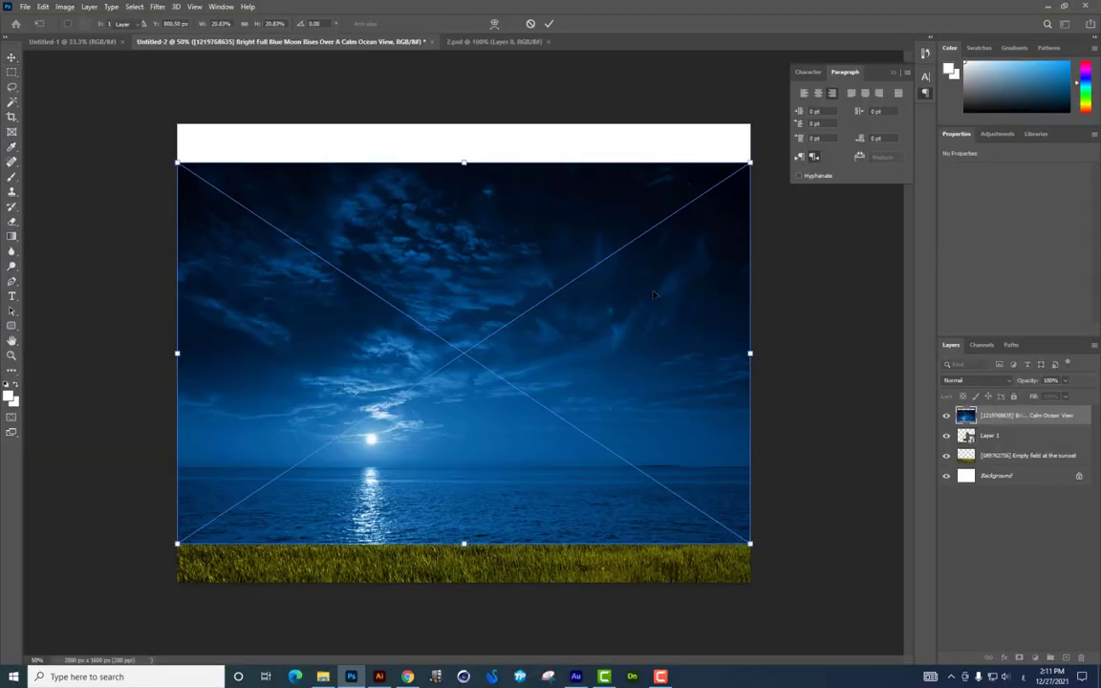
pyautogui.press('Return')
pyautogui.moveTo(659, 280); pyautogui.dragTo(658, 246)
pyautogui.moveTo(1019, 415); pyautogui.dragTo(1013, 465)
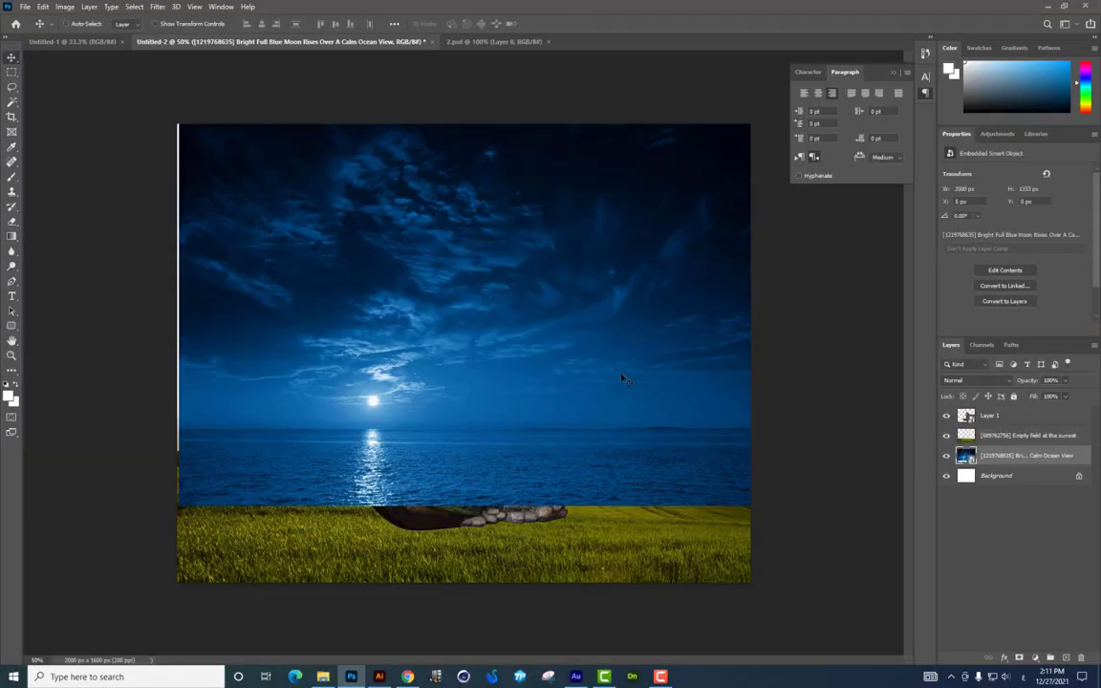
pyautogui.hotkey('ctrl', 't')
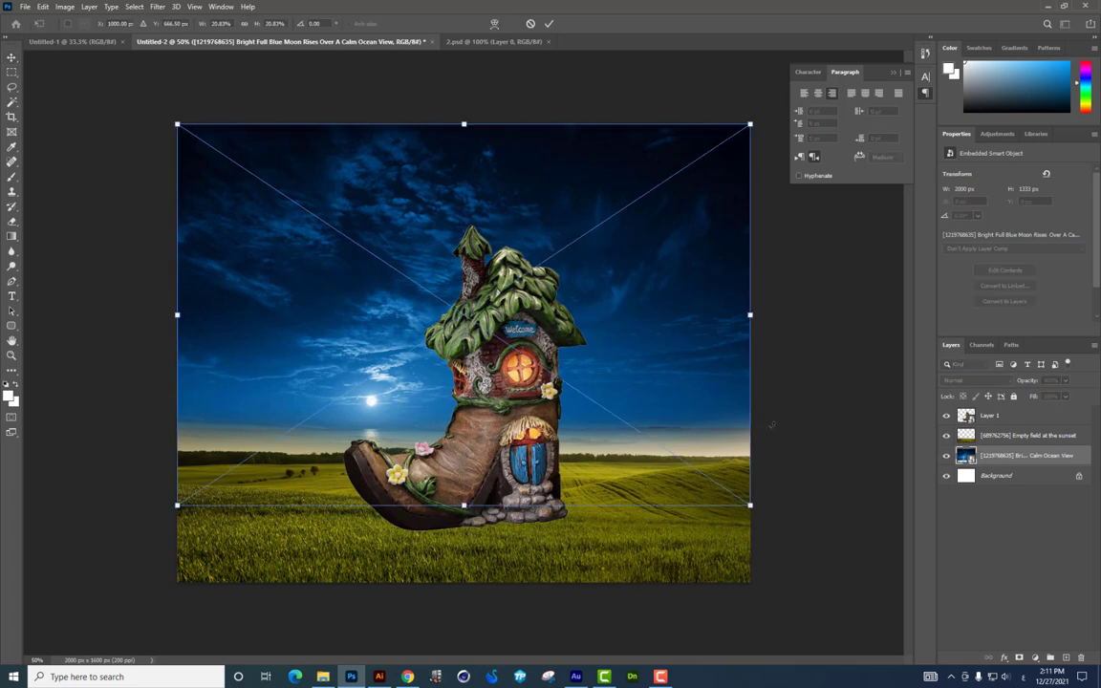
pyautogui.moveTo(749, 507); pyautogui.dragTo(766, 516)
pyautogui.press('Return')
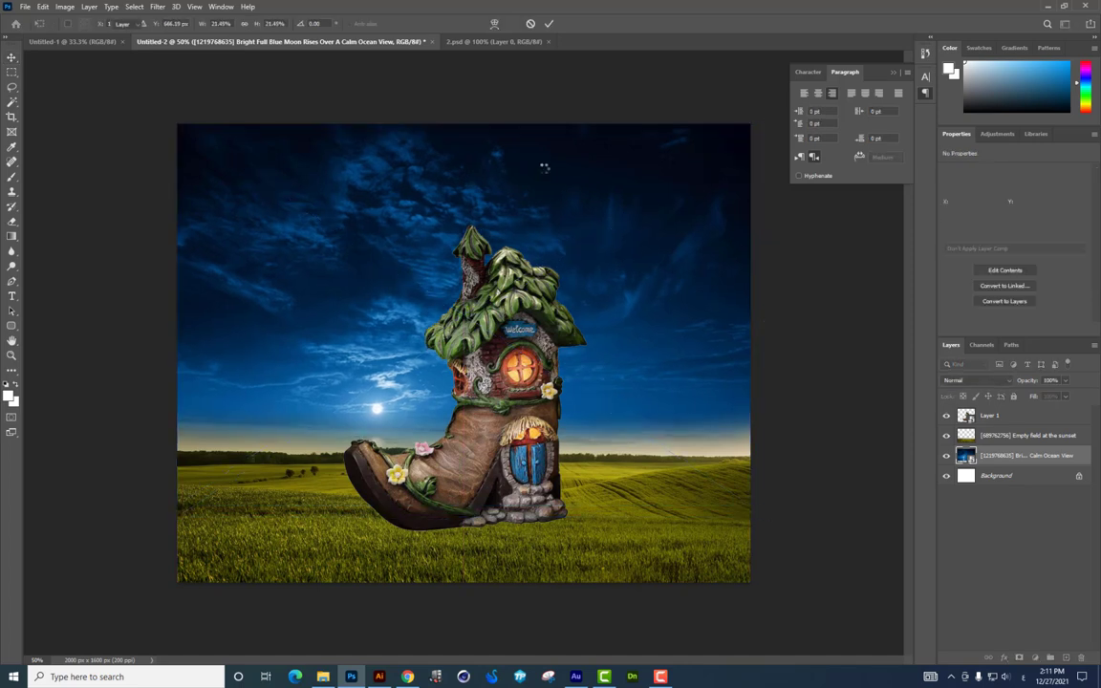
# Step: Make the field layer the active layer again
pyautogui.rightClick(608, 189)
pyautogui.click(658, 188)
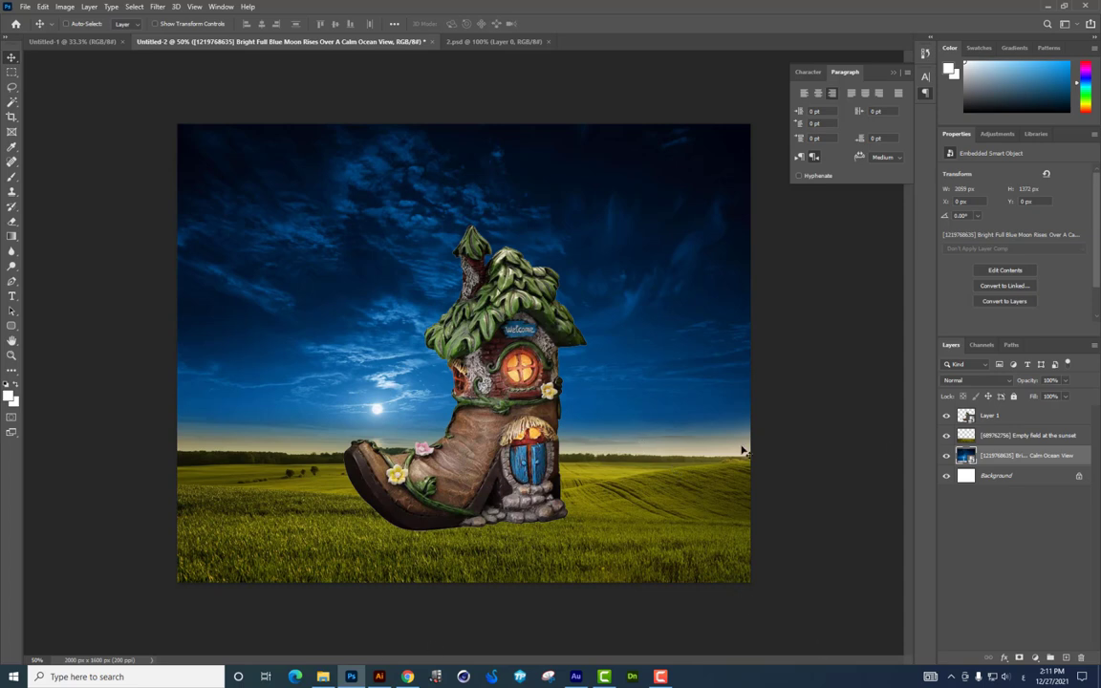
pyautogui.rightClick(666, 525)
pyautogui.click(698, 528)
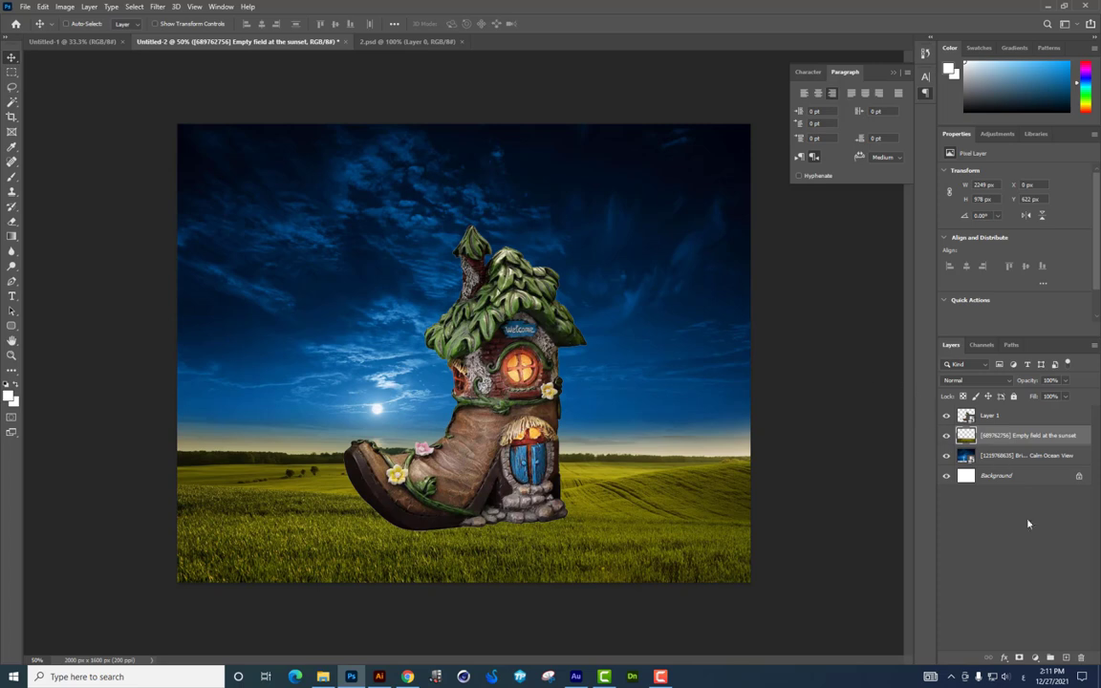
# Step: Add a Brightness/Contrast layer clipped to the field with Brightness -150 and Contrast about 50
pyautogui.click(1035, 659)
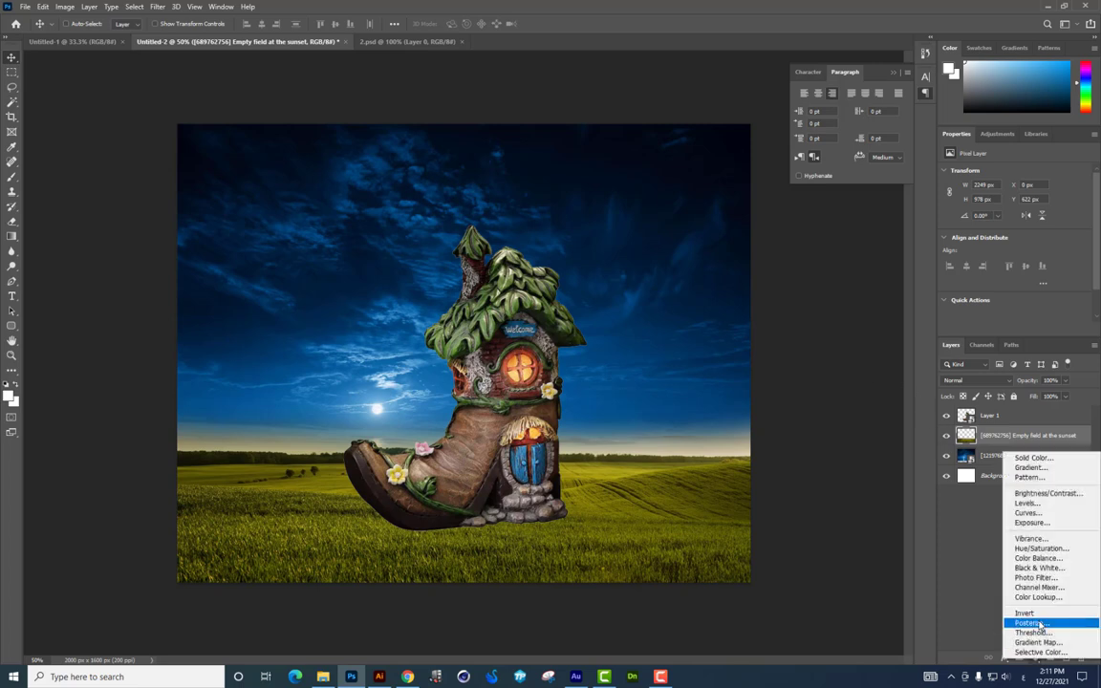
pyautogui.click(1040, 493)
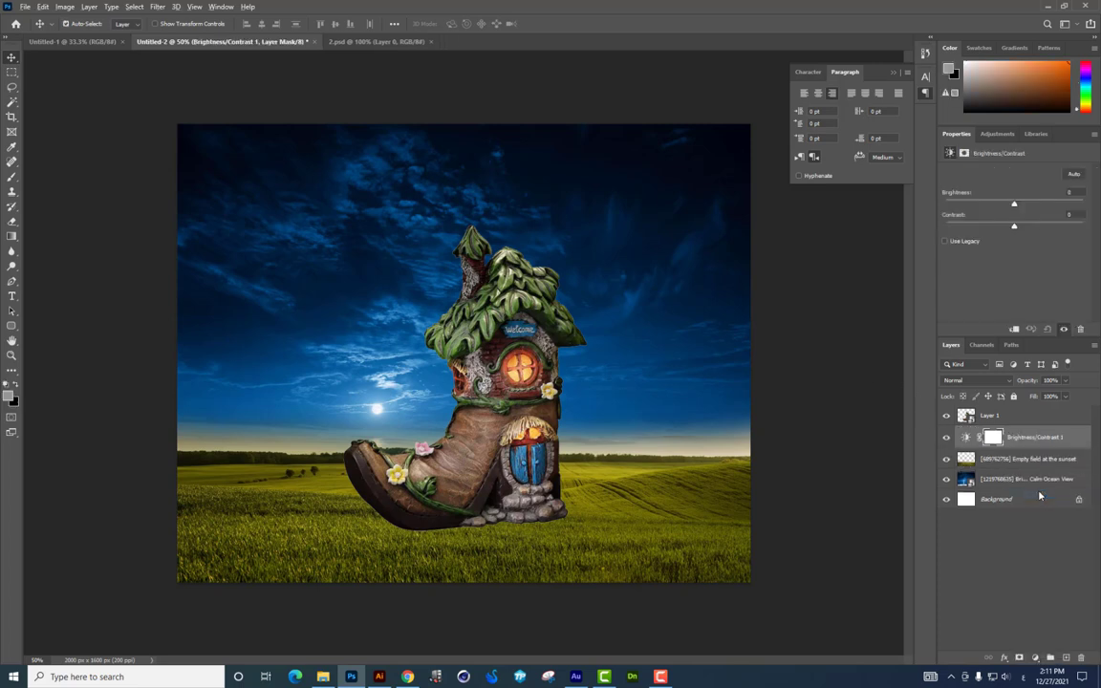
pyautogui.hotkey('ctrl', 'alt', 'g')
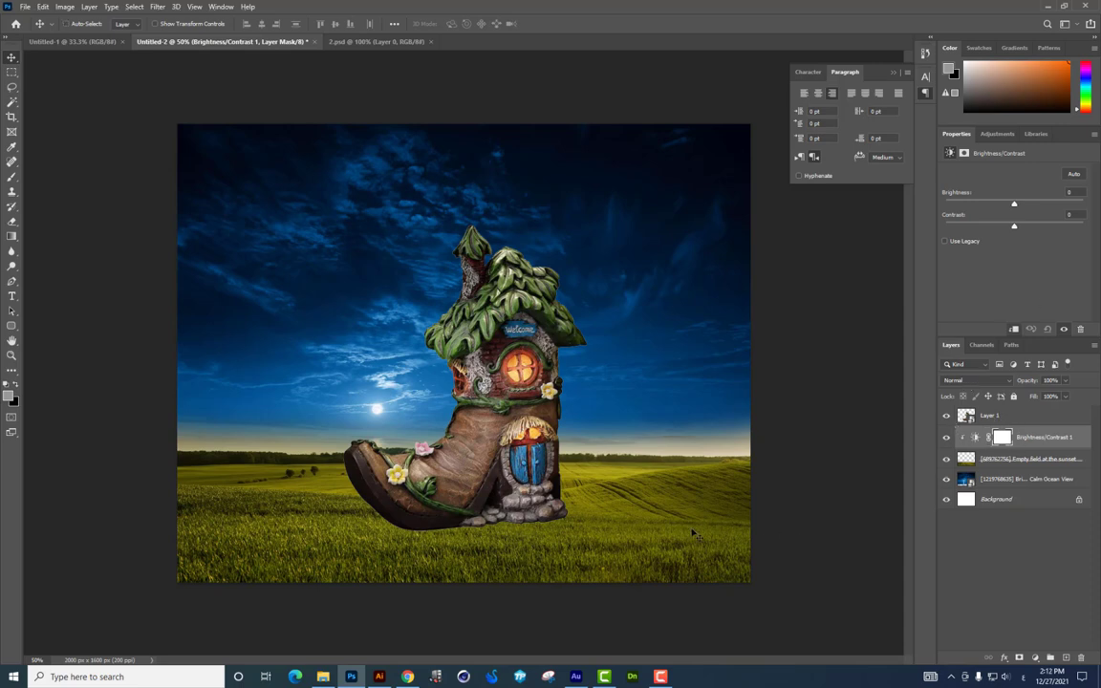
pyautogui.moveTo(1013, 207); pyautogui.dragTo(883, 206)
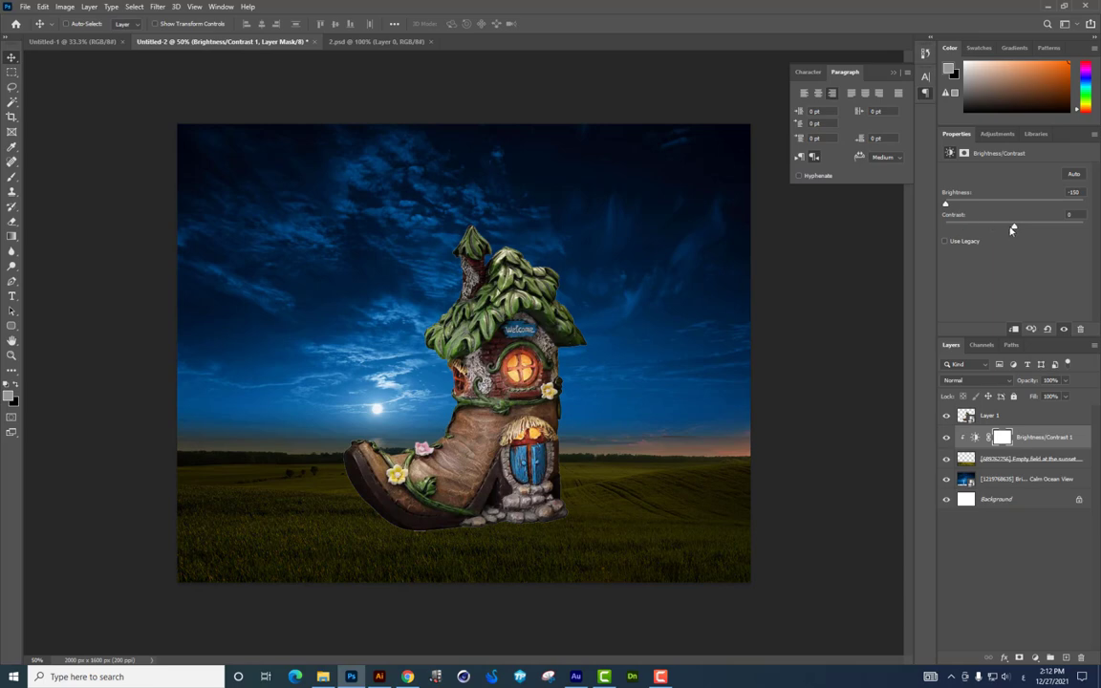
pyautogui.moveTo(1014, 225); pyautogui.dragTo(1047, 228)
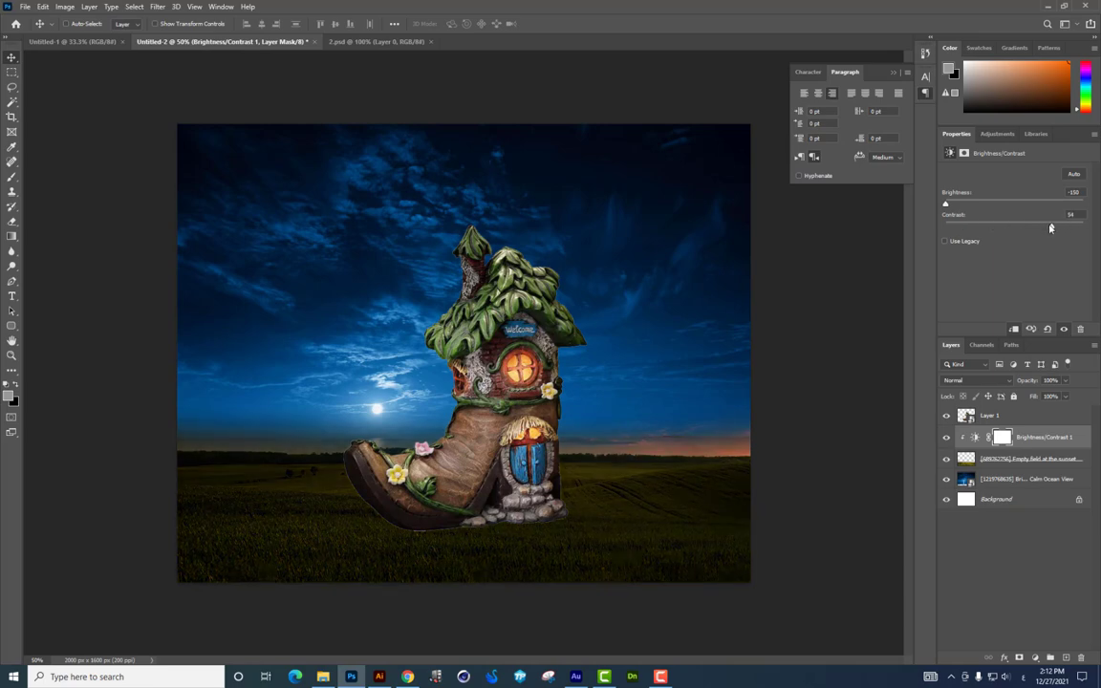
# Step: Add a Color Balance layer clipped to the field and adjust its Shadows
pyautogui.click(1035, 658)
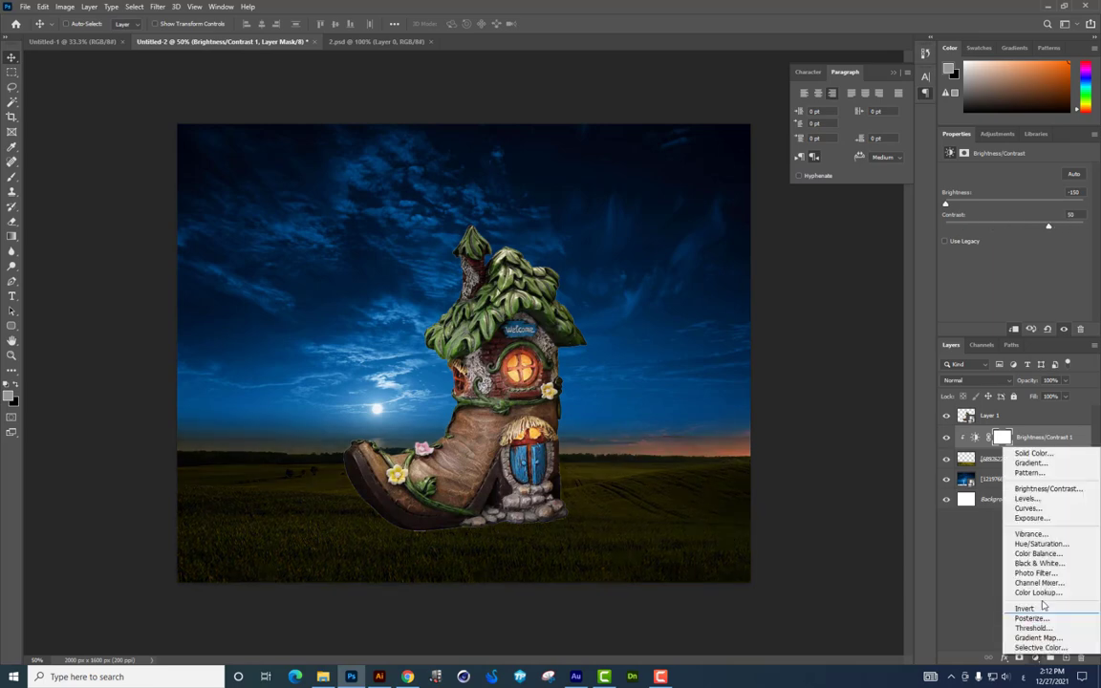
pyautogui.click(1051, 554)
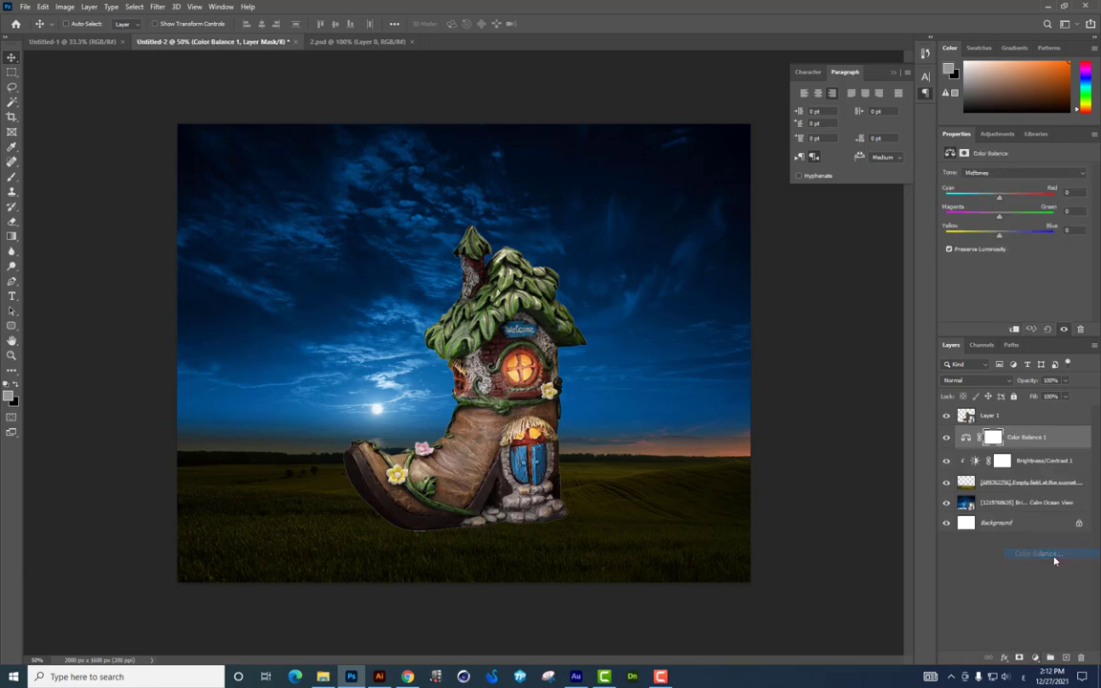
pyautogui.keyDown('alt'); pyautogui.click(1024, 449); pyautogui.keyUp('alt')
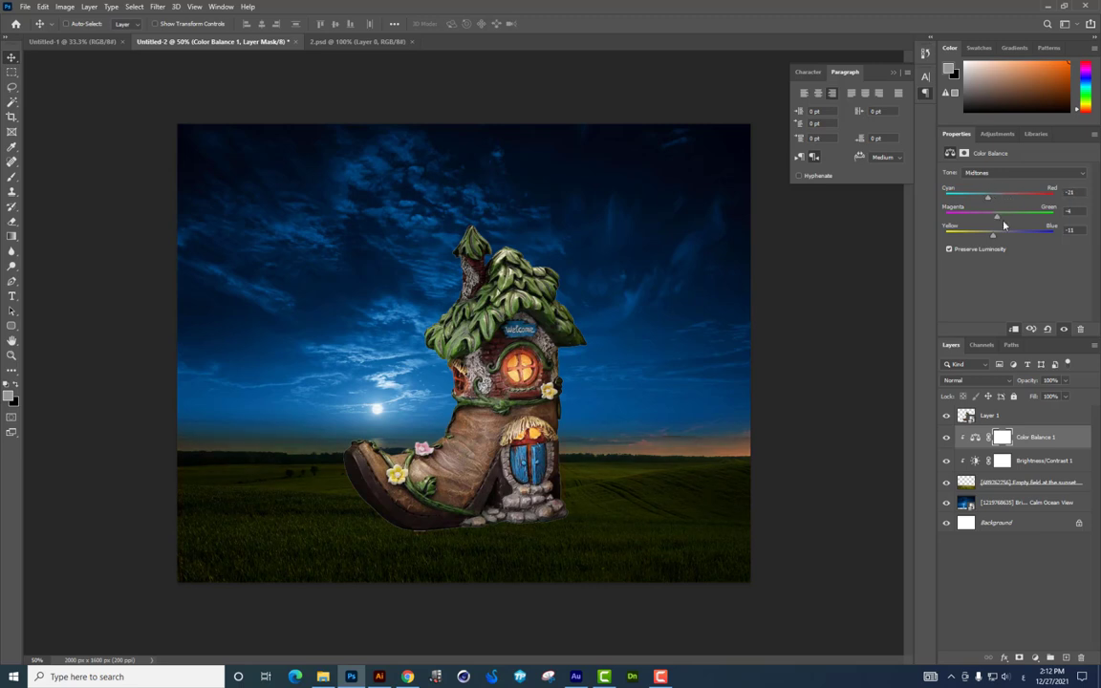
pyautogui.click(994, 173)
pyautogui.moveTo(1000, 234); pyautogui.dragTo(1000, 236)
# Step: Place the village screenshot into the composite, below the grass field layer
pyautogui.click(323, 677)
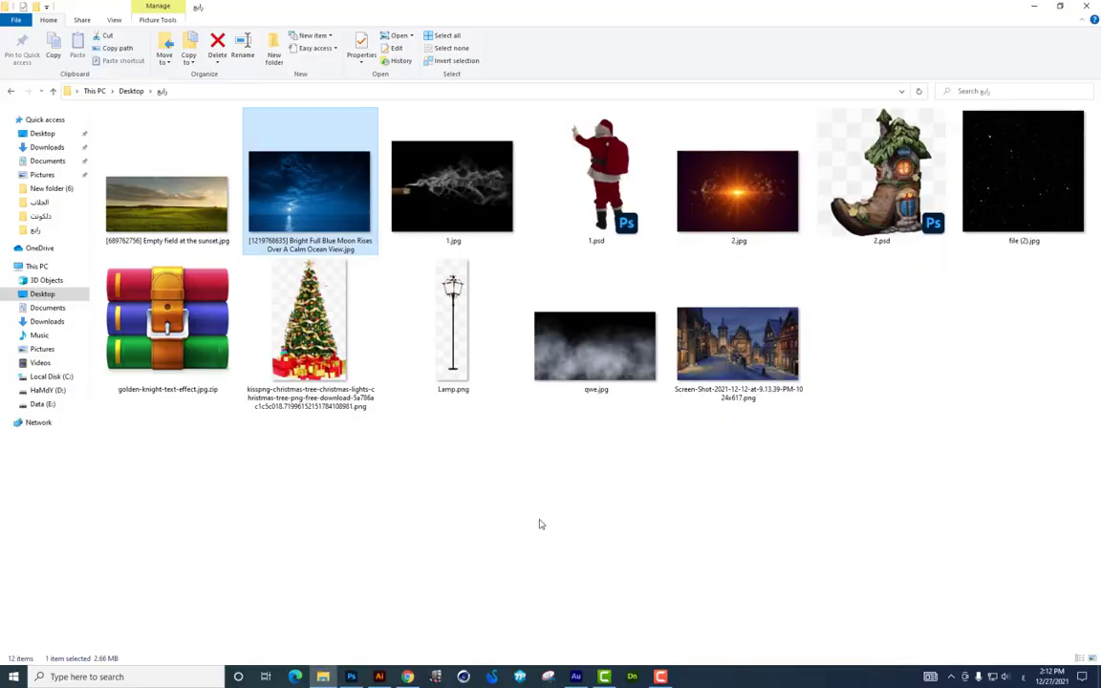
pyautogui.click(779, 387)
pyautogui.moveTo(738, 344); pyautogui.dragTo(459, 351)
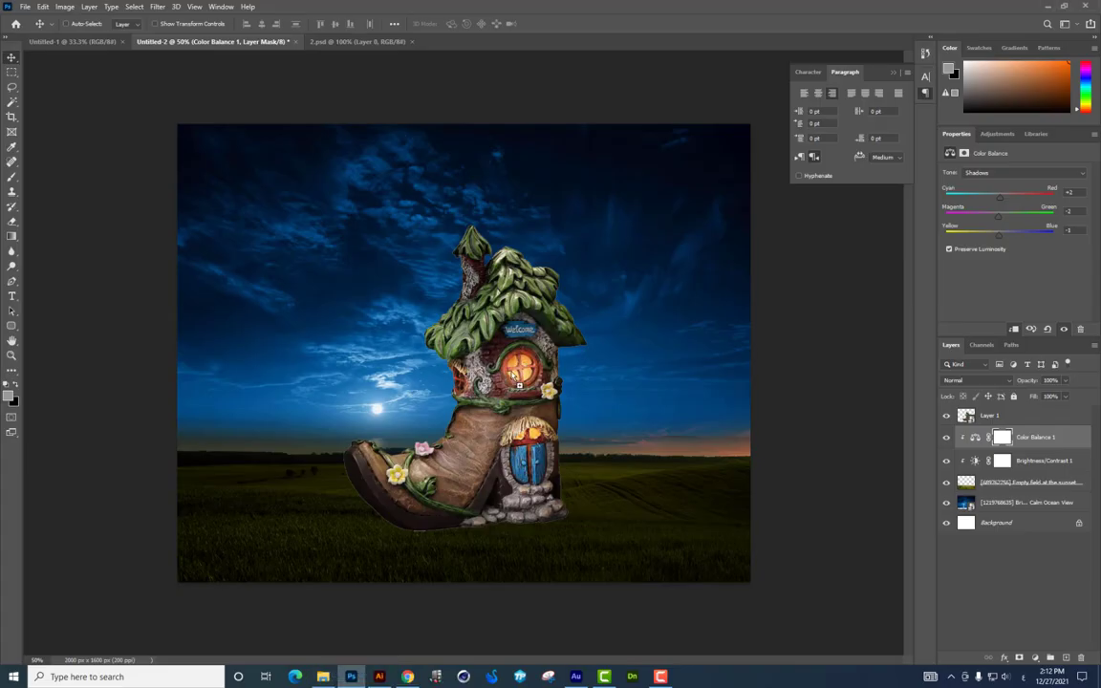
pyautogui.press('Return')
pyautogui.moveTo(1028, 437); pyautogui.dragTo(1001, 516)
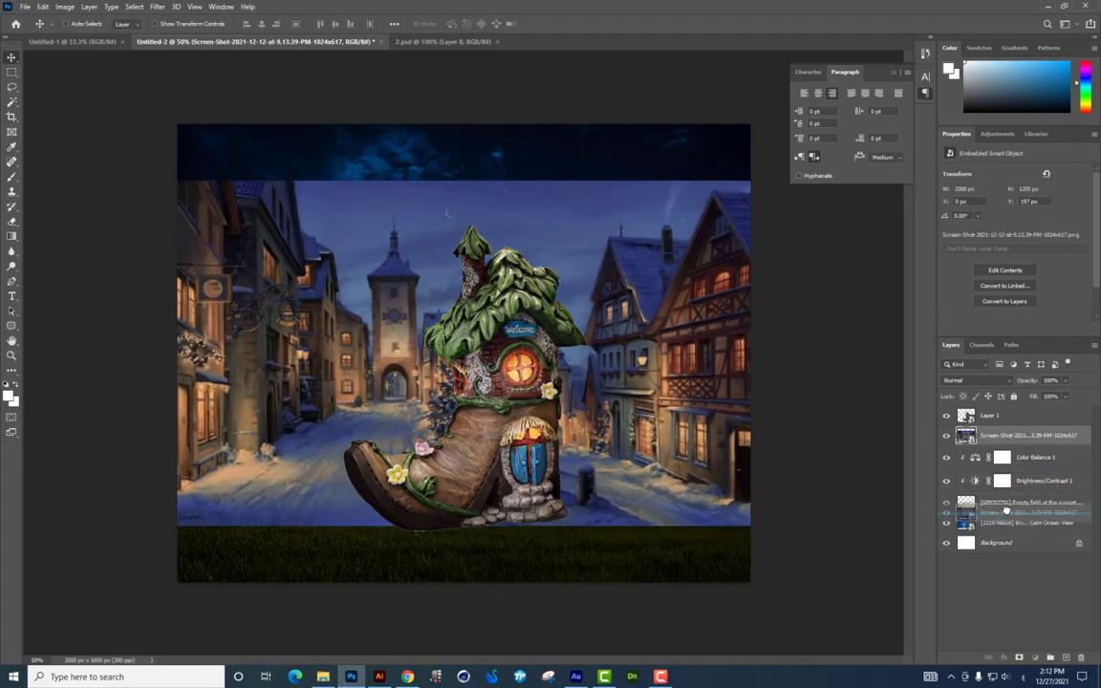
# Step: Scale the village down onto the horizon, widen it, and rotate 180° plus flip vertically
pyautogui.hotkey('ctrl', 't')
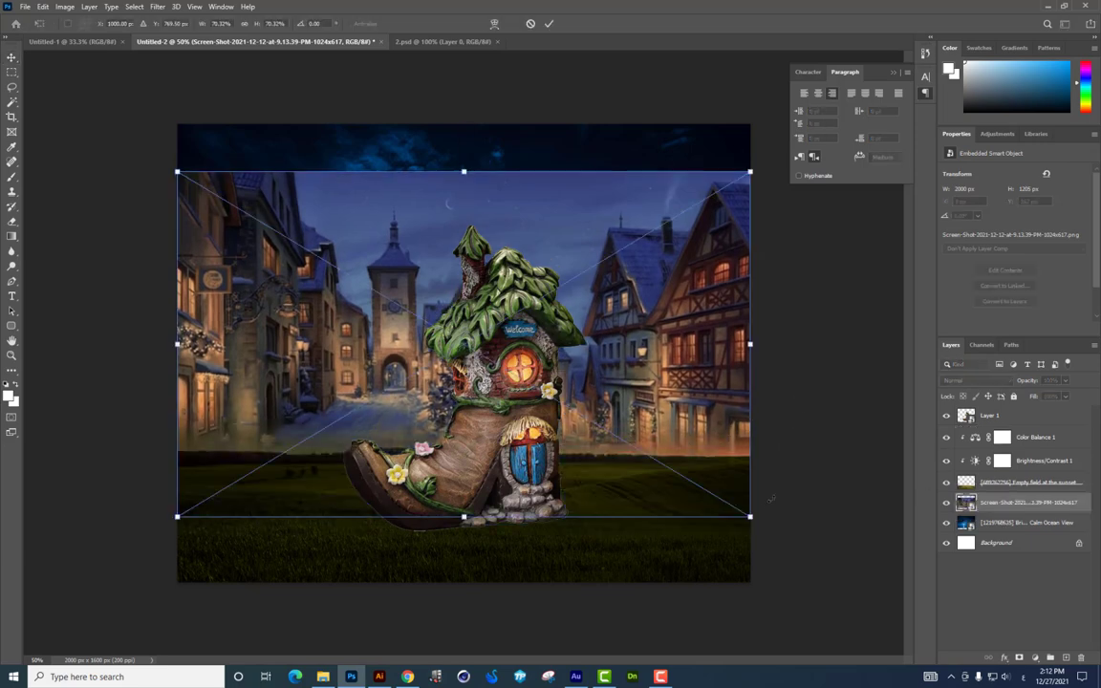
pyautogui.moveTo(750, 516); pyautogui.dragTo(603, 426)
pyautogui.press('Return')
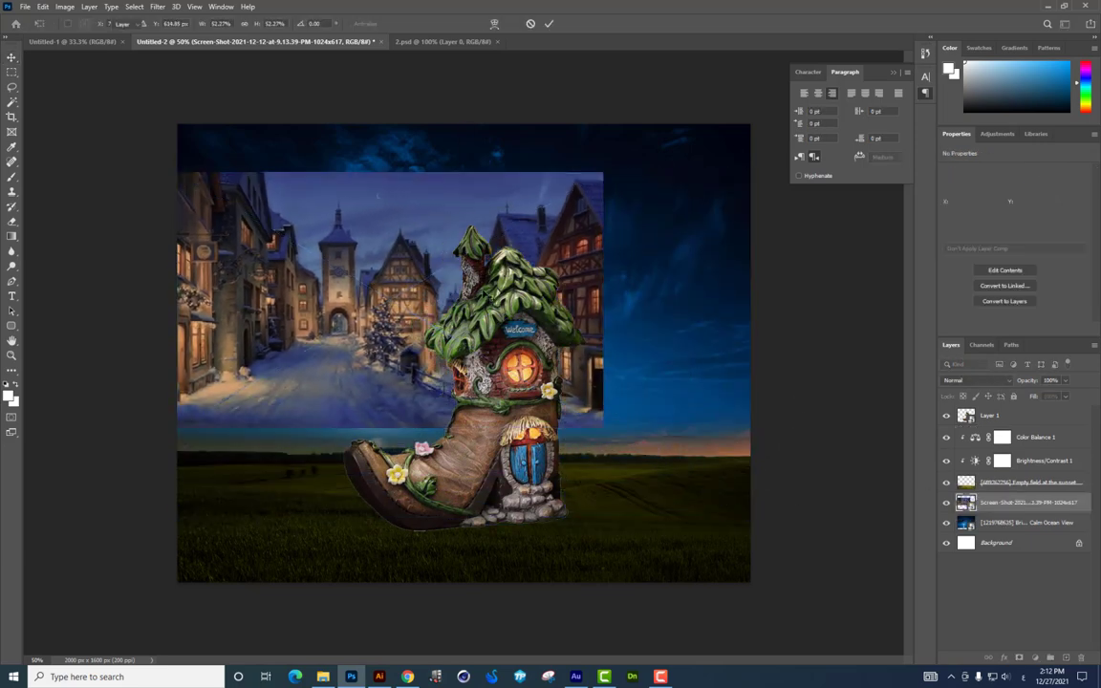
pyautogui.moveTo(489, 291); pyautogui.dragTo(489, 351)
pyautogui.hotkey('ctrl', 't')
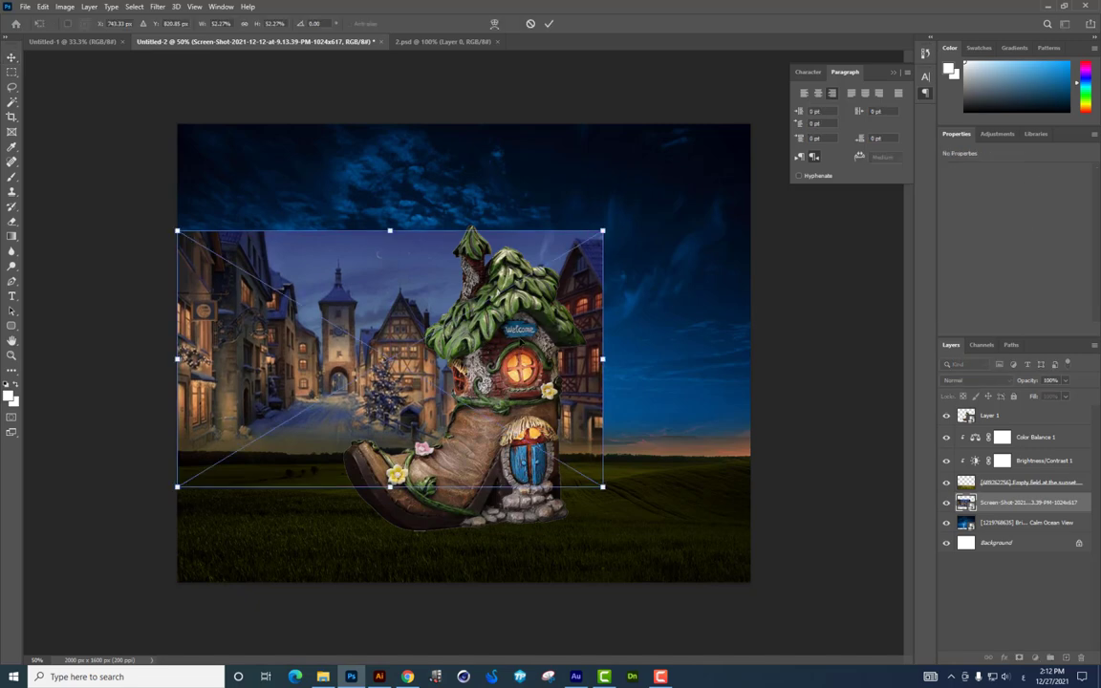
pyautogui.moveTo(604, 358); pyautogui.dragTo(624, 358)
pyautogui.rightClick(595, 451)
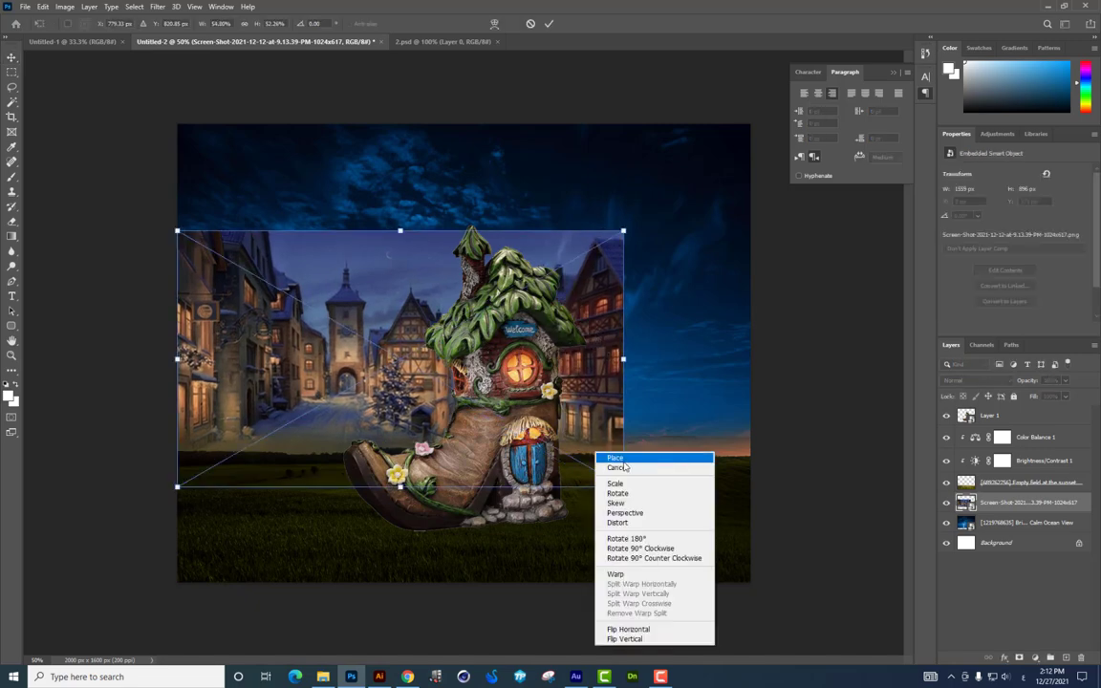
pyautogui.click(626, 539)
pyautogui.rightClick(546, 375)
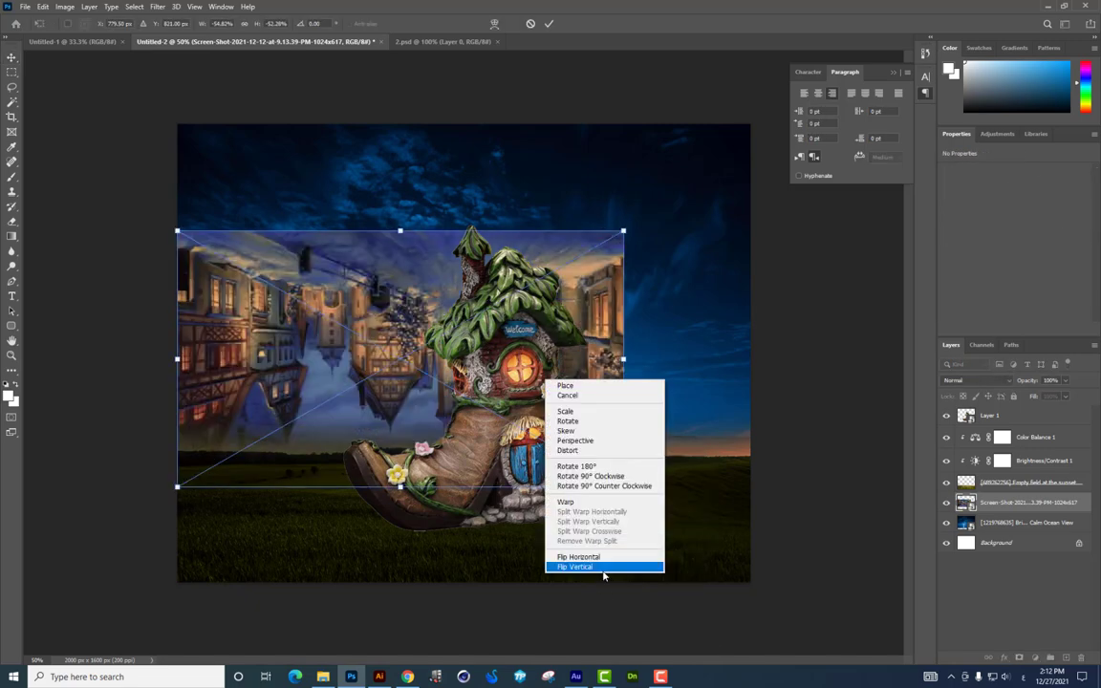
pyautogui.click(583, 561)
pyautogui.press('Return')
# Step: Reposition the village behind the boot and scale it down from its corner
pyautogui.moveTo(379, 293); pyautogui.dragTo(329, 356)
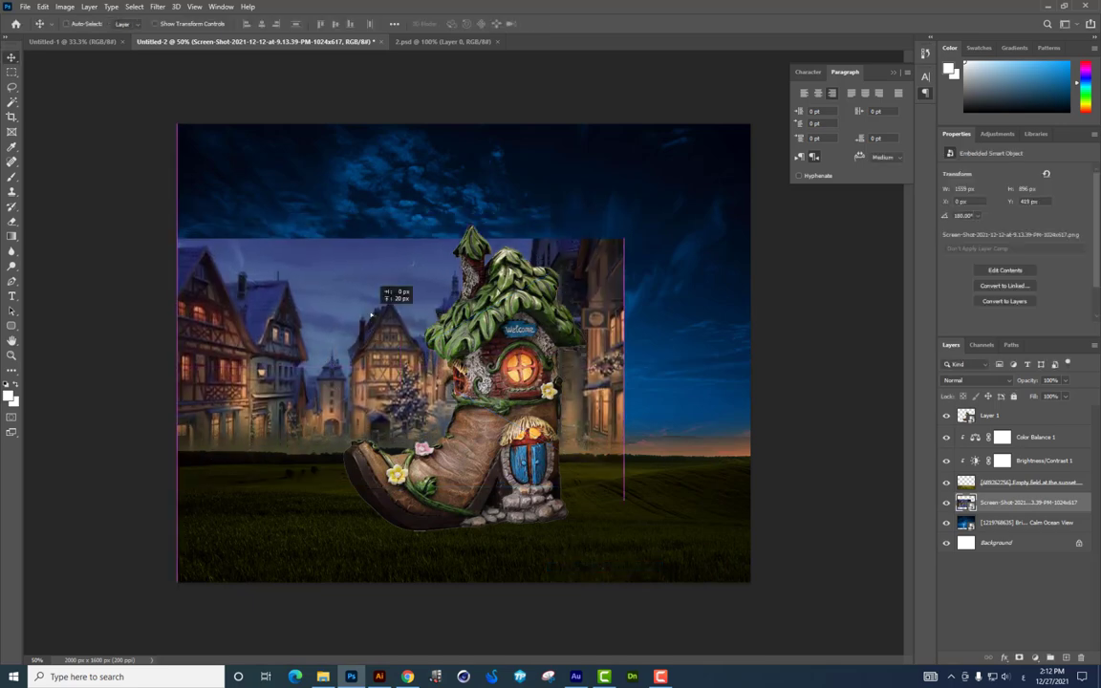
pyautogui.moveTo(330, 356); pyautogui.dragTo(330, 347)
pyautogui.hotkey('ctrl', 't')
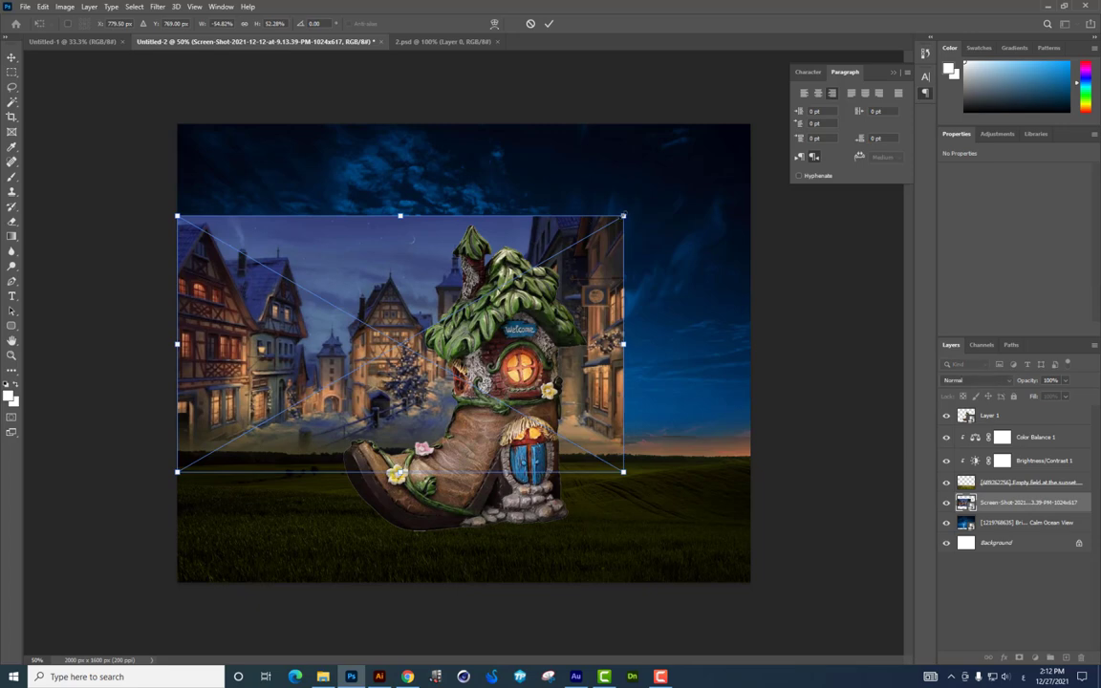
pyautogui.moveTo(624, 216); pyautogui.dragTo(584, 239)
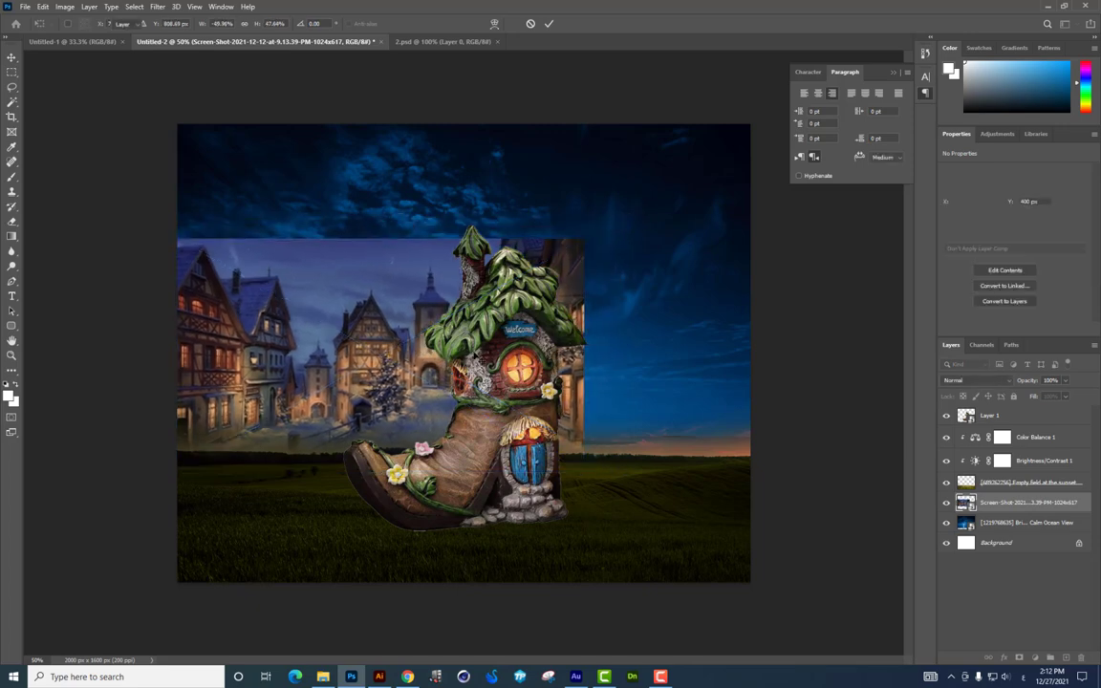
pyautogui.press('Return')
# Step: Fine-tune the village's spot on the horizon and drag a copy to the right
pyautogui.moveTo(495, 277); pyautogui.dragTo(490, 284)
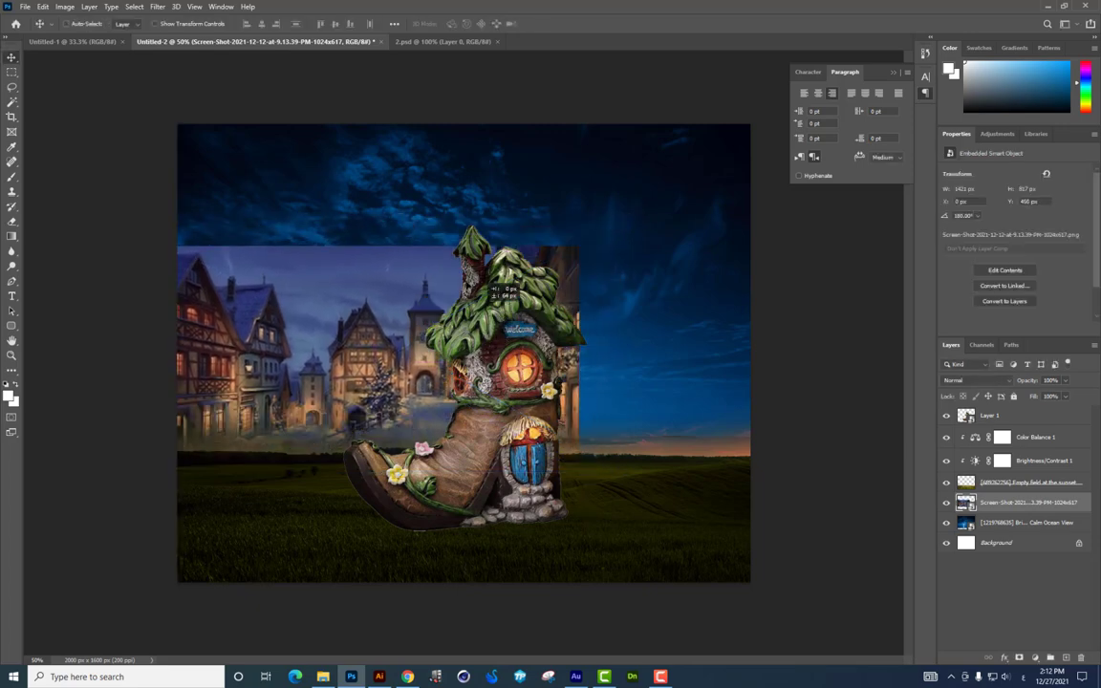
pyautogui.moveTo(490, 284); pyautogui.dragTo(630, 280)
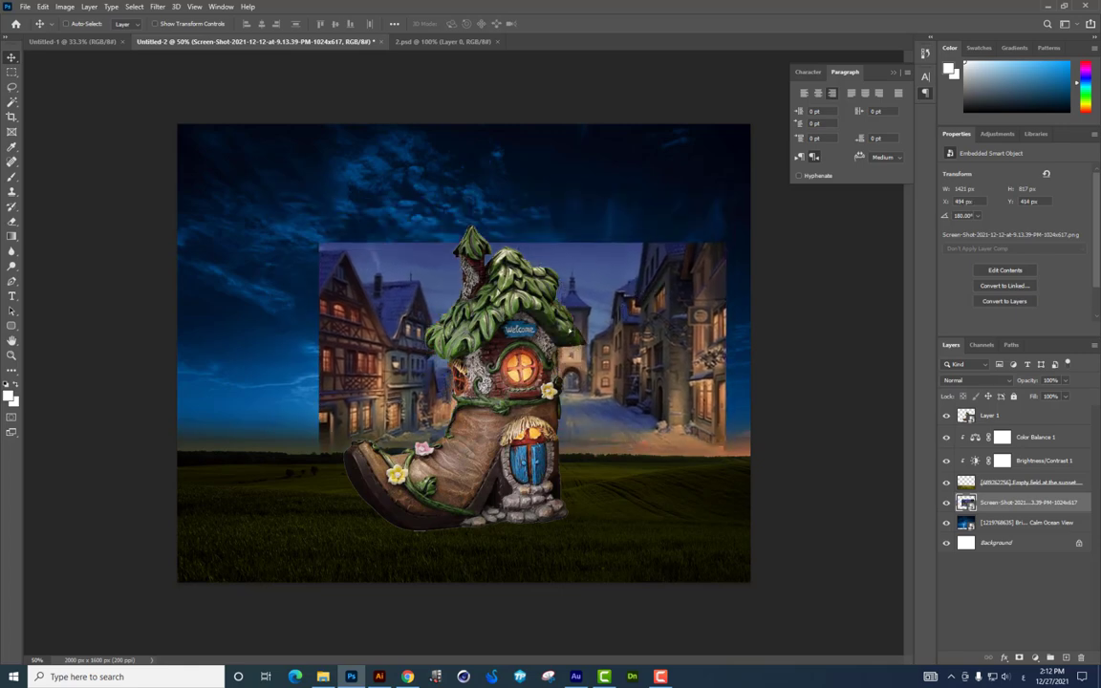
pyautogui.moveTo(568, 252); pyautogui.dragTo(426, 287)
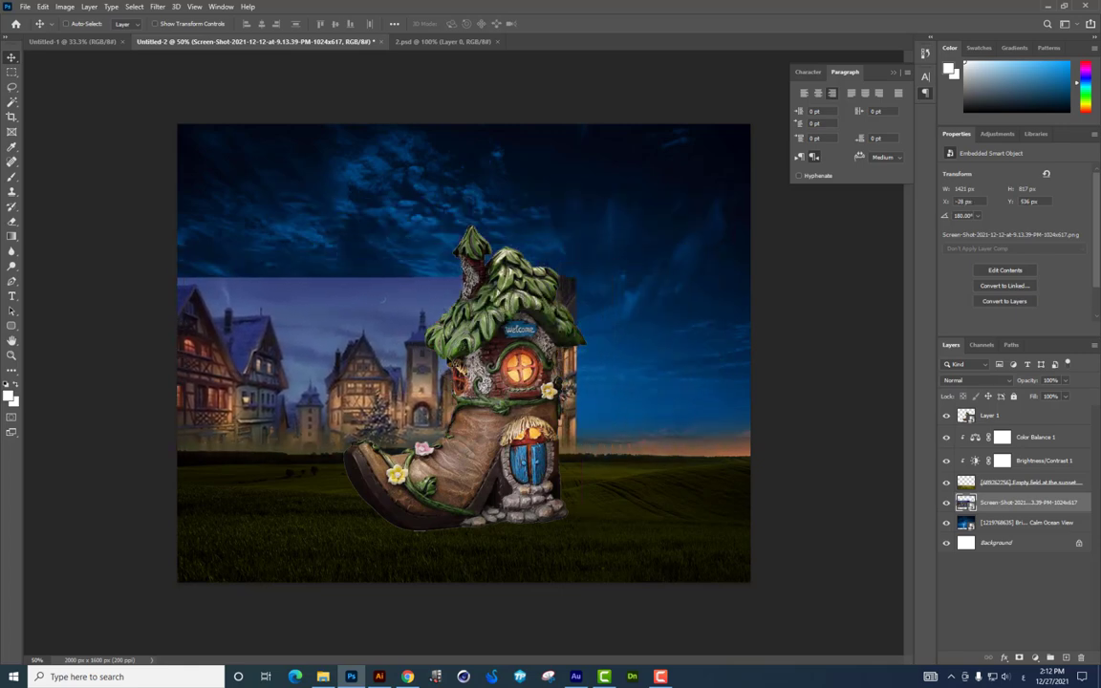
pyautogui.moveTo(450, 328); pyautogui.dragTo(450, 321)
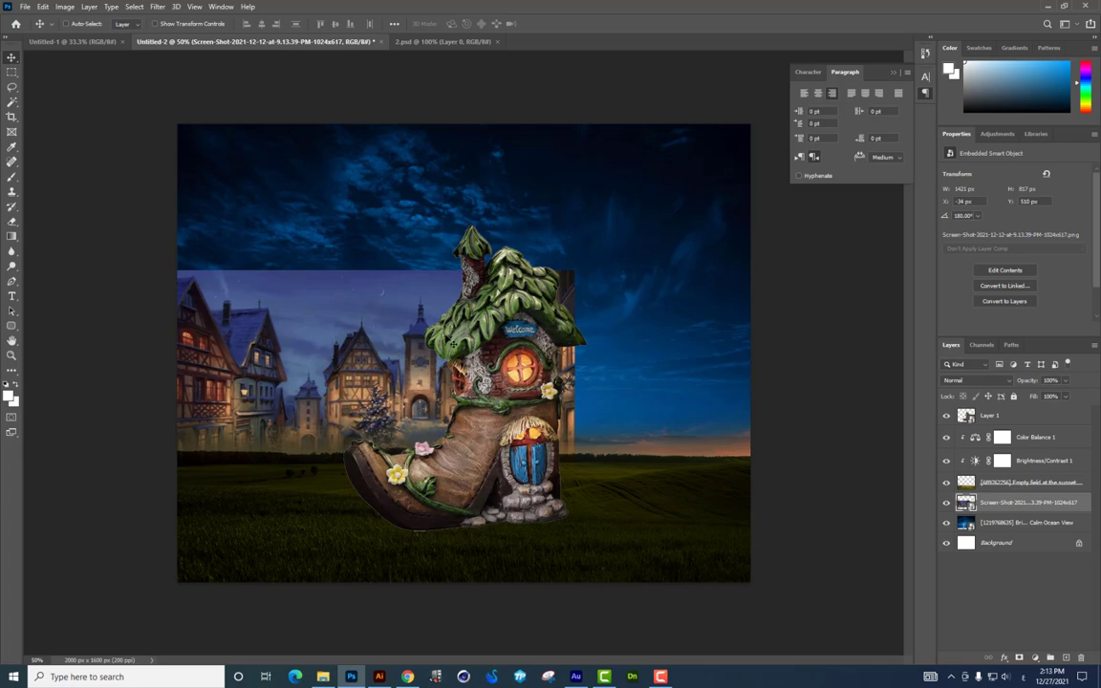
pyautogui.hotkey('ctrl', 't')
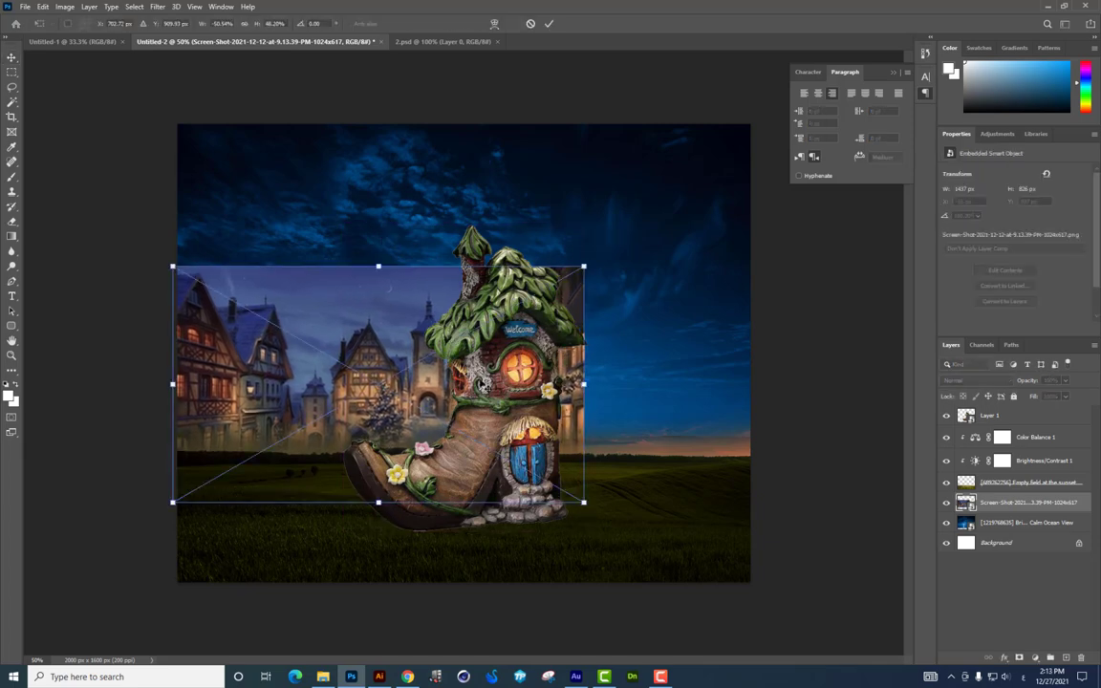
pyautogui.press('Return')
pyautogui.press('ctrl')
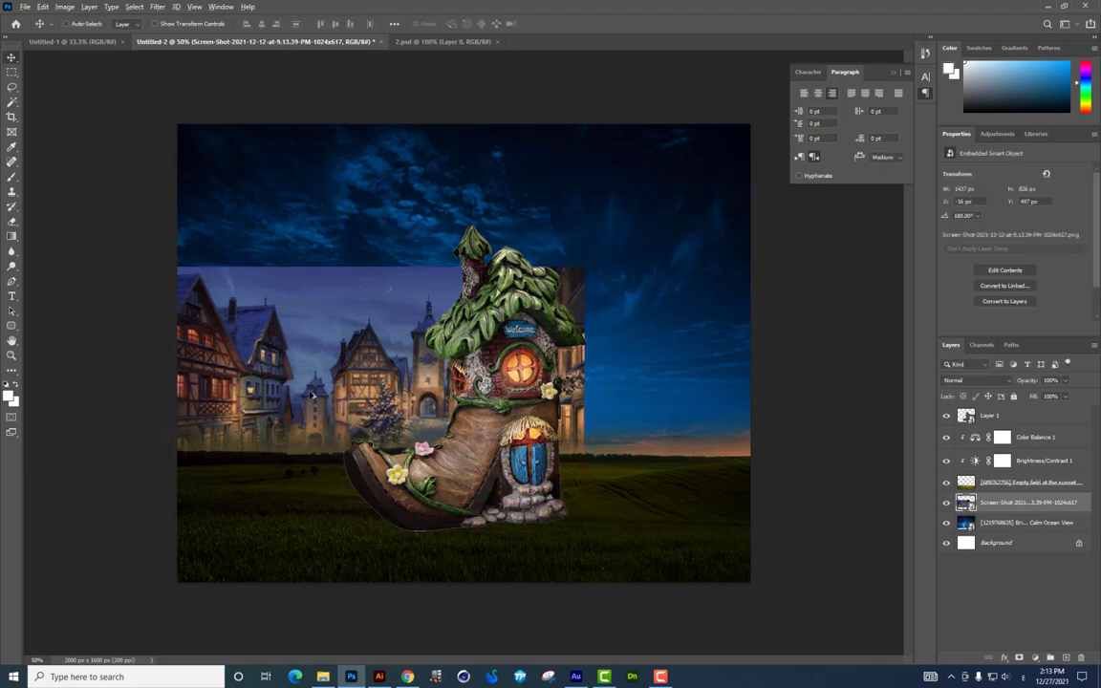
pyautogui.moveTo(320, 395)
pyautogui.mouseDown()
pyautogui.moveTo(486, 380)
pyautogui.moveTo(682, 384)
pyautogui.moveTo(674, 380)
pyautogui.mouseUp()
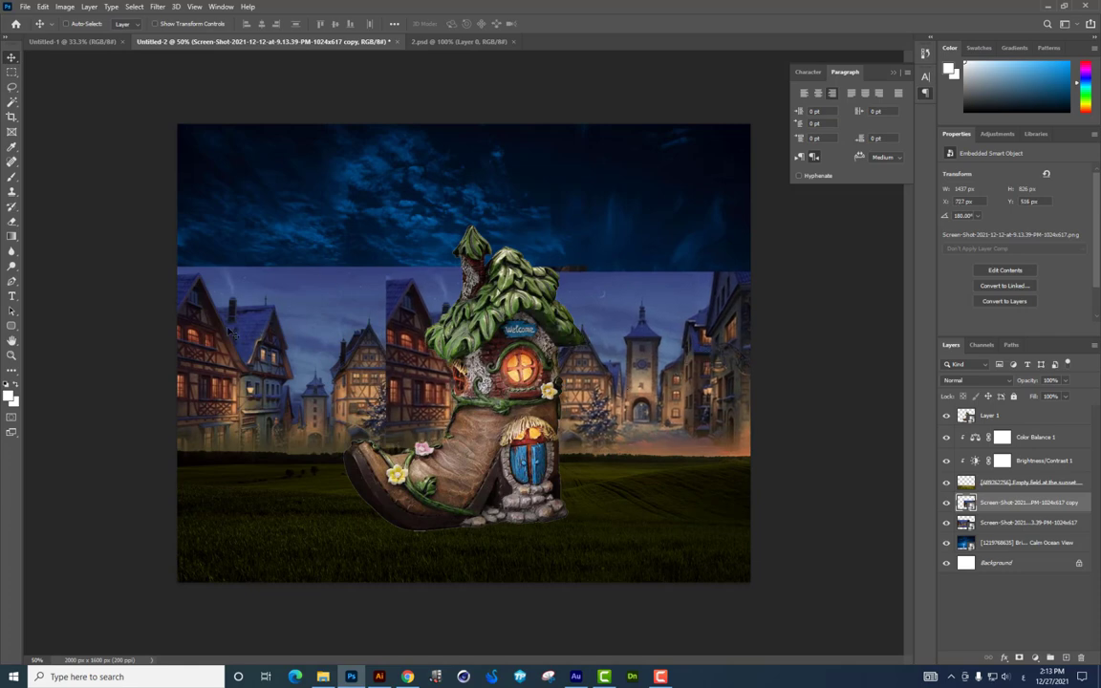
# Step: Rasterize the village copy and erase the hard seam between the two copies
pyautogui.click(12, 221)
pyautogui.click(454, 268)
pyautogui.press('Return')
pyautogui.moveTo(418, 319)
pyautogui.mouseDown()
pyautogui.moveTo(395, 325)
pyautogui.moveTo(399, 468)
pyautogui.moveTo(392, 271)
pyautogui.moveTo(403, 250)
pyautogui.moveTo(373, 335)
pyautogui.mouseUp()
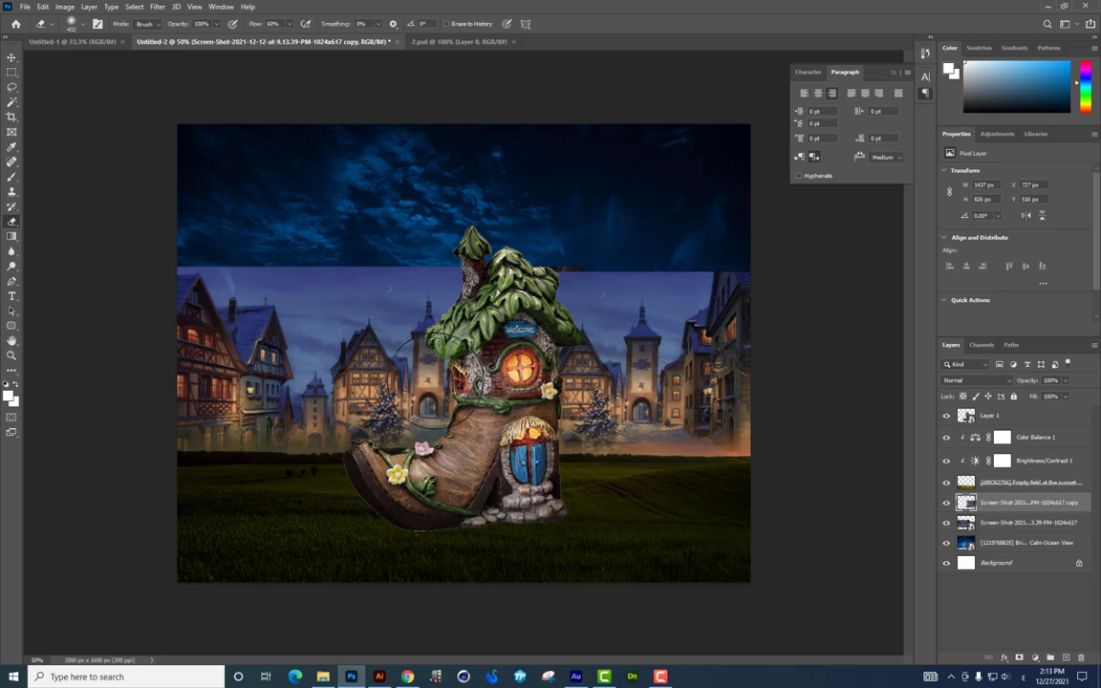
# Step: Add a new empty layer, paint red test strokes around the house, then undo them
pyautogui.click(12, 58)
pyautogui.click(12, 177)
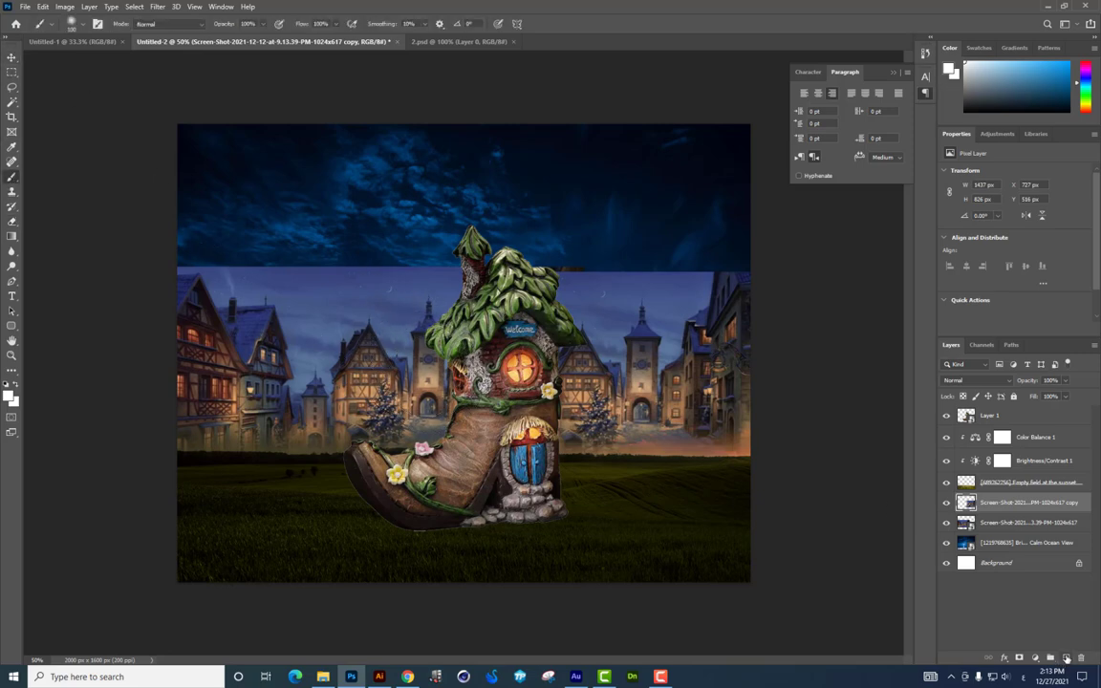
pyautogui.click(1067, 659)
pyautogui.click(8, 396)
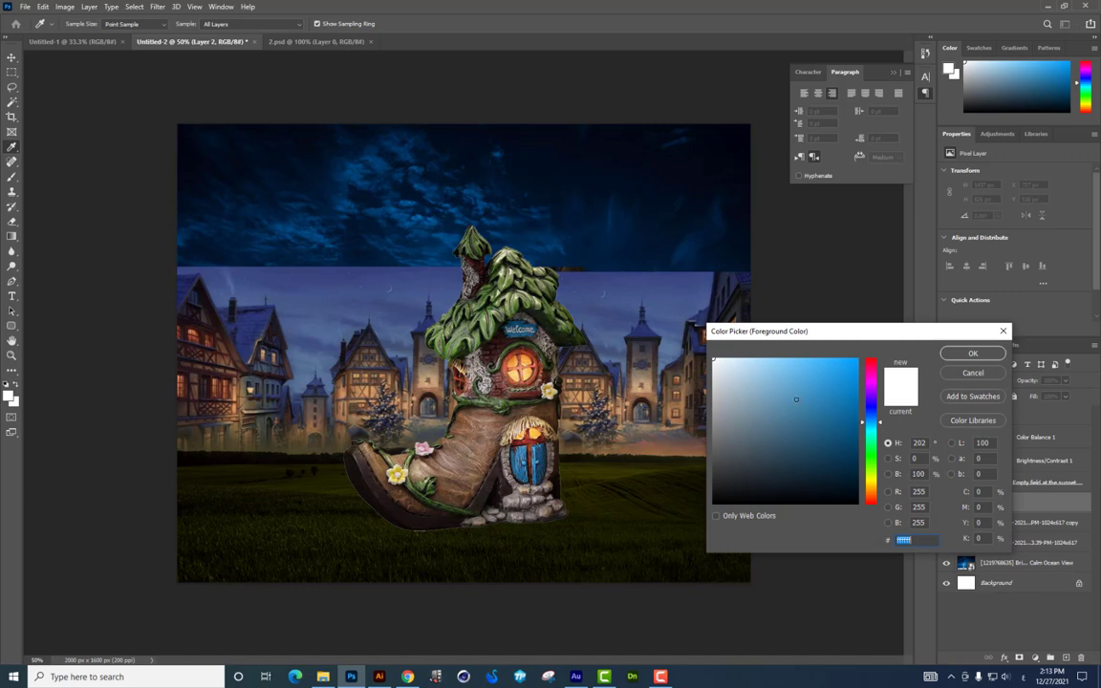
pyautogui.click(871, 361)
pyautogui.click(957, 356)
pyautogui.moveTo(402, 365)
pyautogui.mouseDown()
pyautogui.moveTo(402, 345)
pyautogui.moveTo(426, 421)
pyautogui.mouseUp()
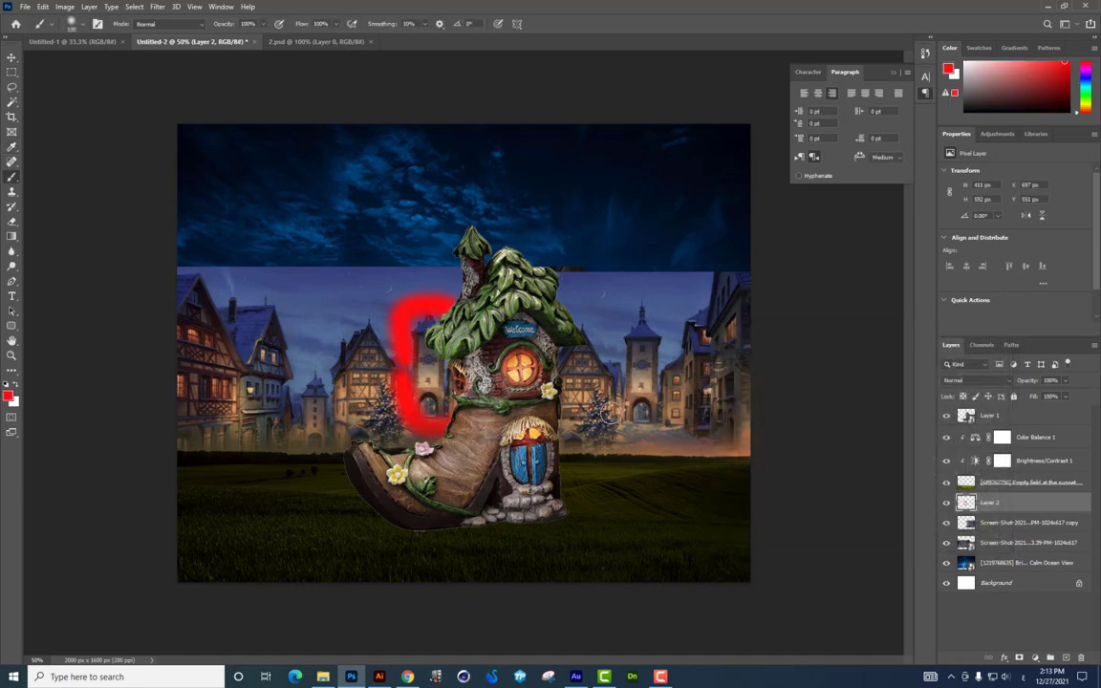
pyautogui.moveTo(607, 416); pyautogui.dragTo(652, 435)
pyautogui.hotkey('ctrl', 'z')
pyautogui.hotkey('ctrl', 'z')
pyautogui.hotkey('ctrl', 'z')
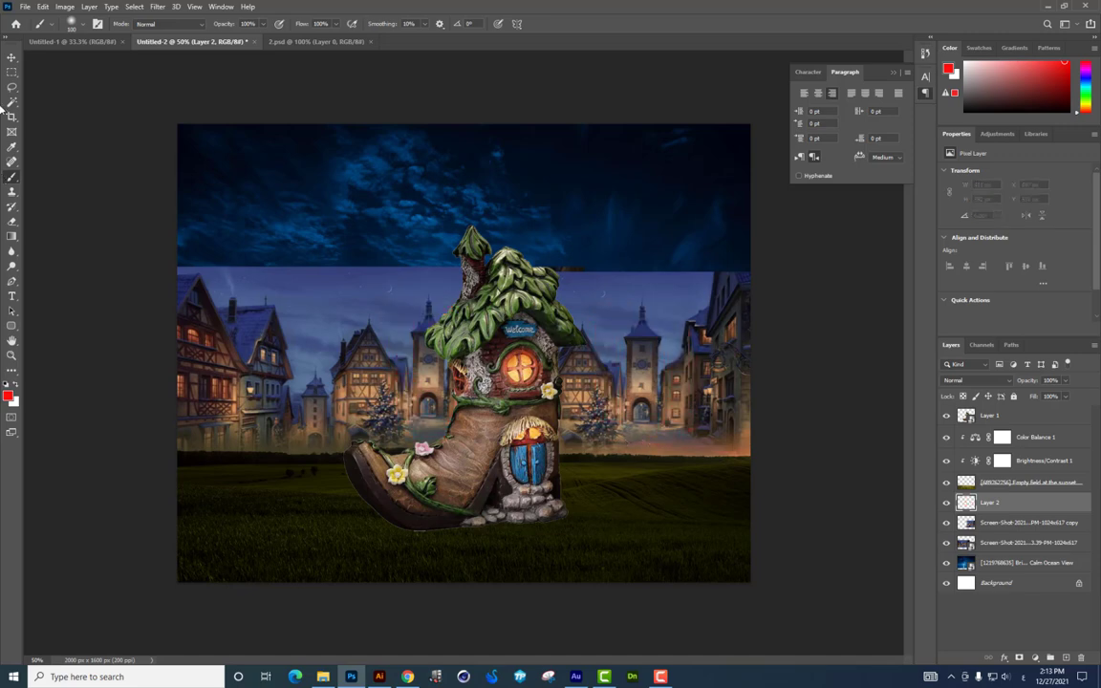
# Step: Select the original village layer from the canvas layer list
pyautogui.click(12, 57)
pyautogui.rightClick(343, 348)
pyautogui.click(430, 363)
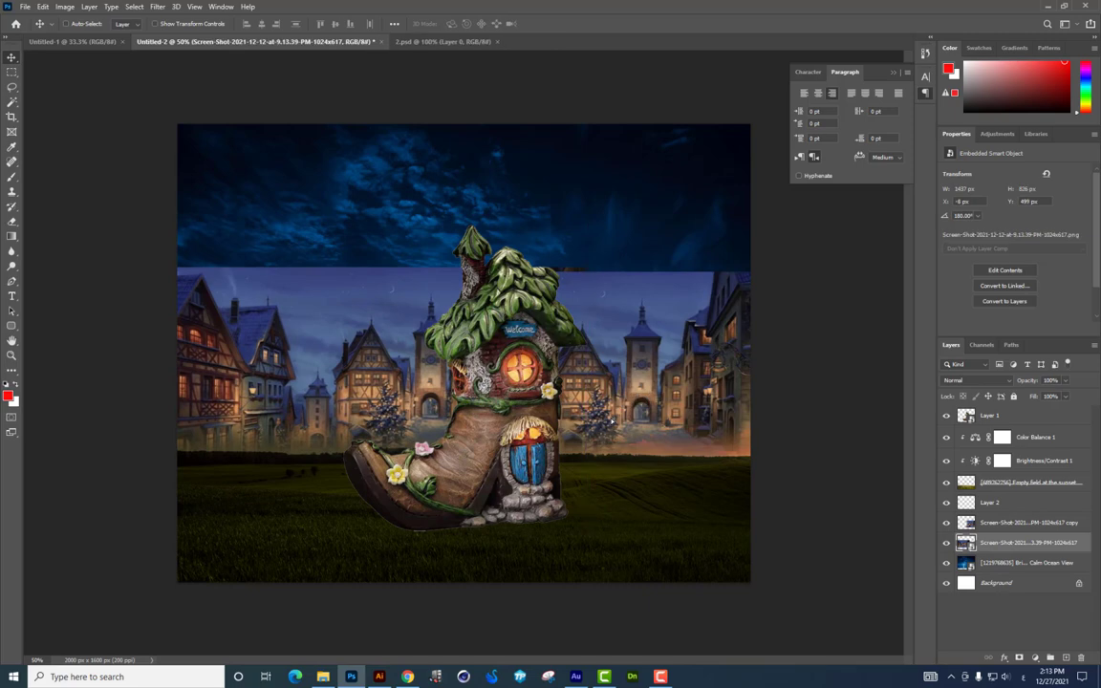
# Step: Widen the village photo layer to the right with Free Transform
pyautogui.keyDown('ctrl'); pyautogui.click(579, 328); pyautogui.keyUp('ctrl')
pyautogui.hotkey('ctrl', 't')
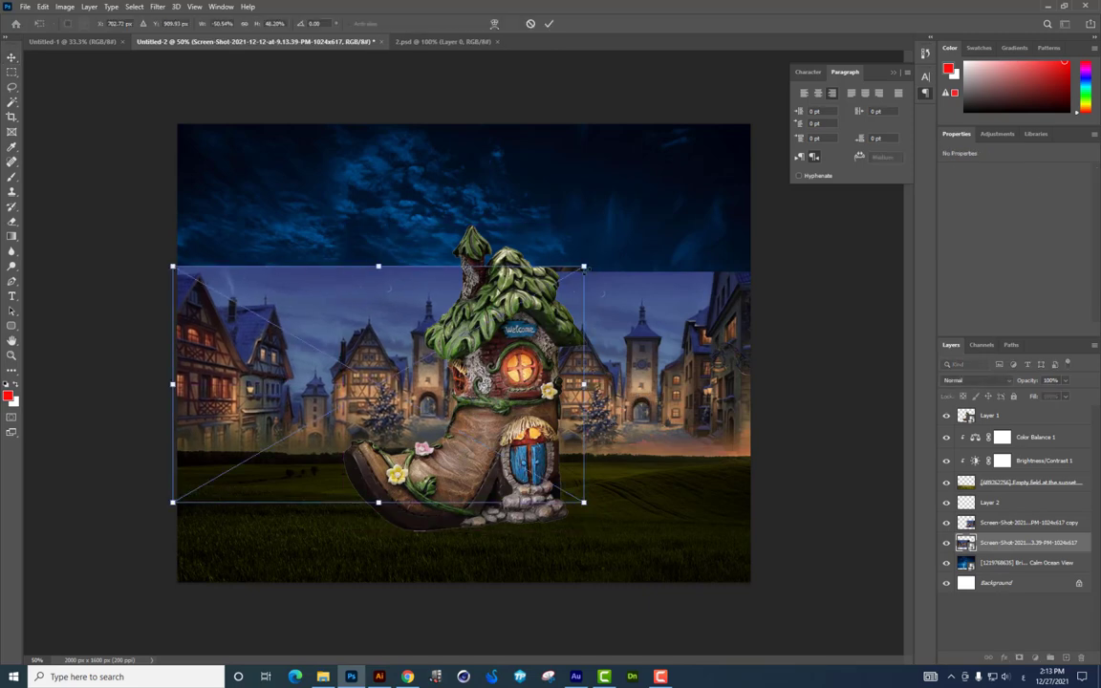
pyautogui.moveTo(584, 267); pyautogui.dragTo(593, 261)
pyautogui.moveTo(592, 382); pyautogui.dragTo(650, 381)
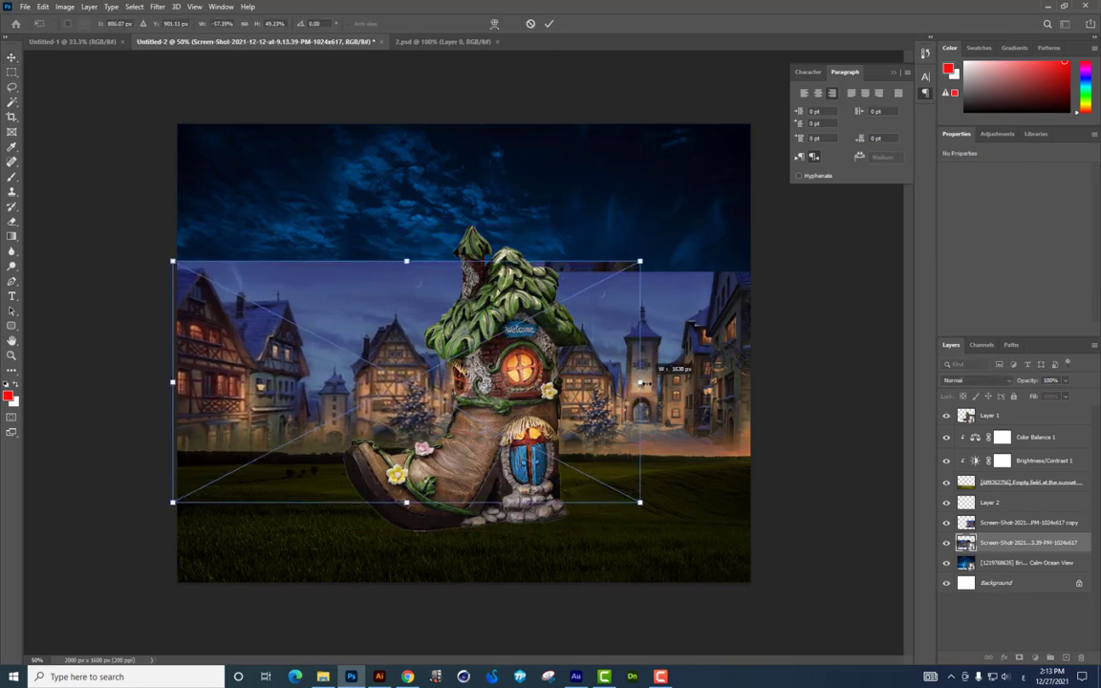
pyautogui.press('Return')
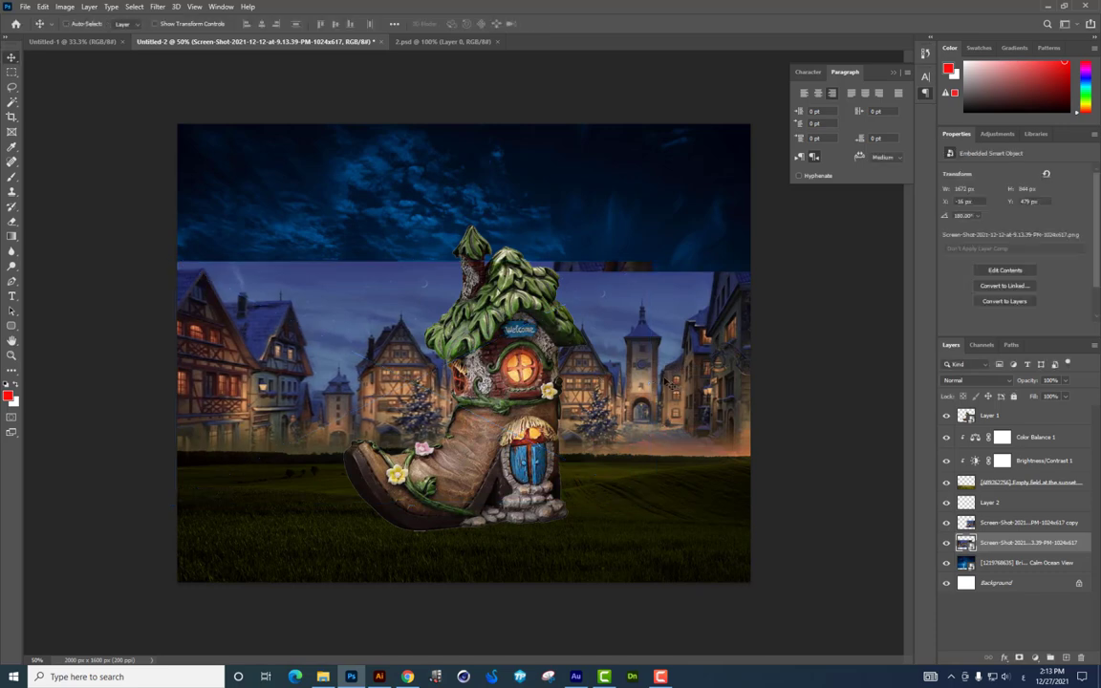
# Step: Select the village copy layer and stretch it leftward across the canvas
pyautogui.rightClick(659, 378)
pyautogui.click(682, 382)
pyautogui.rightClick(685, 389)
pyautogui.click(712, 405)
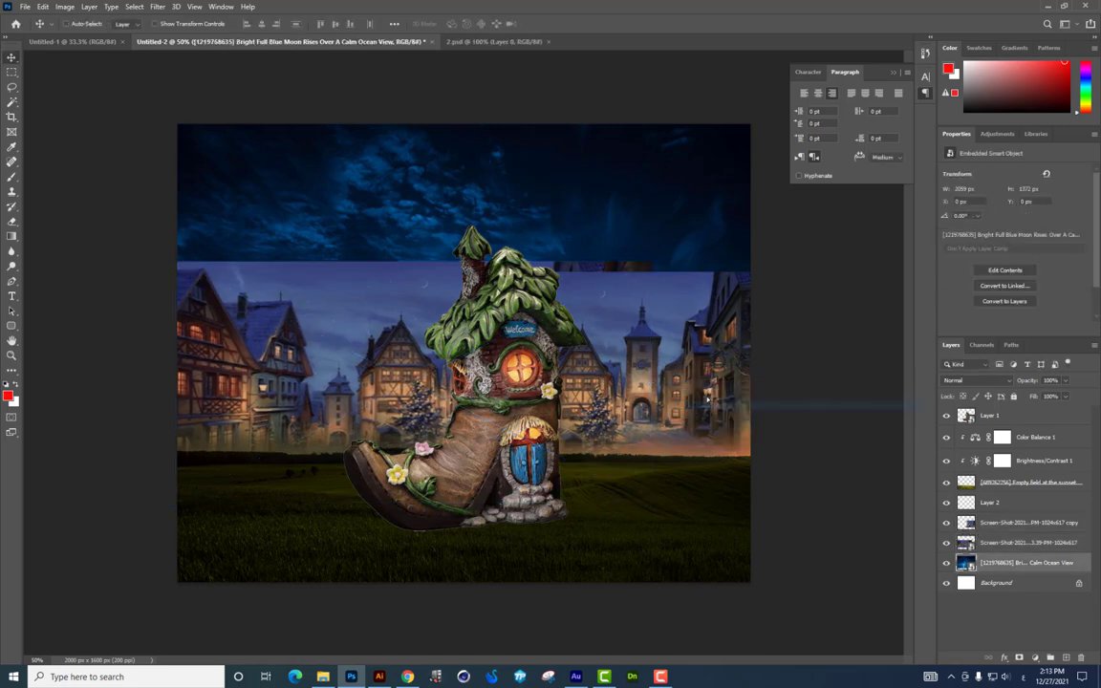
pyautogui.rightClick(709, 391)
pyautogui.click(719, 396)
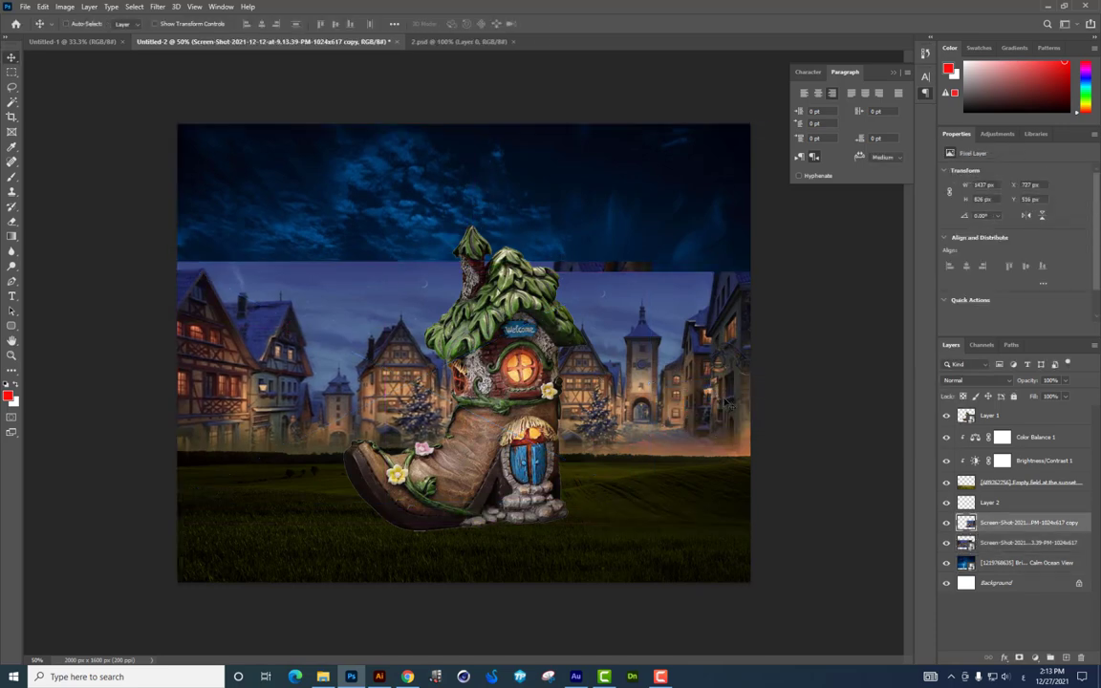
pyautogui.hotkey('ctrl', 't')
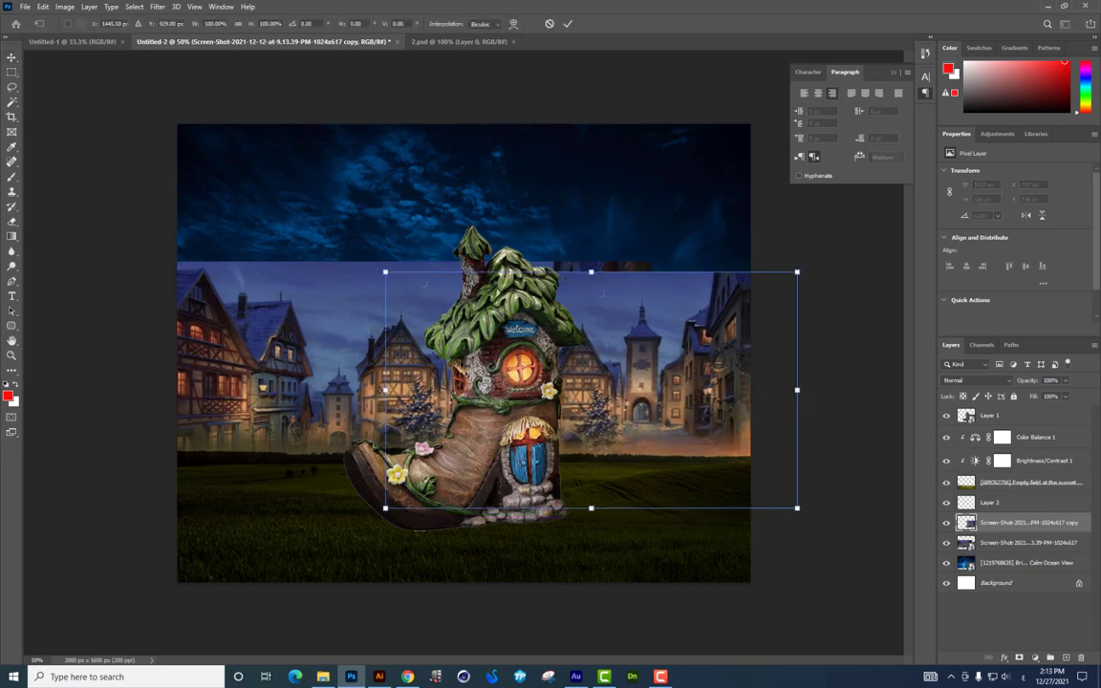
pyautogui.moveTo(386, 389); pyautogui.dragTo(285, 390)
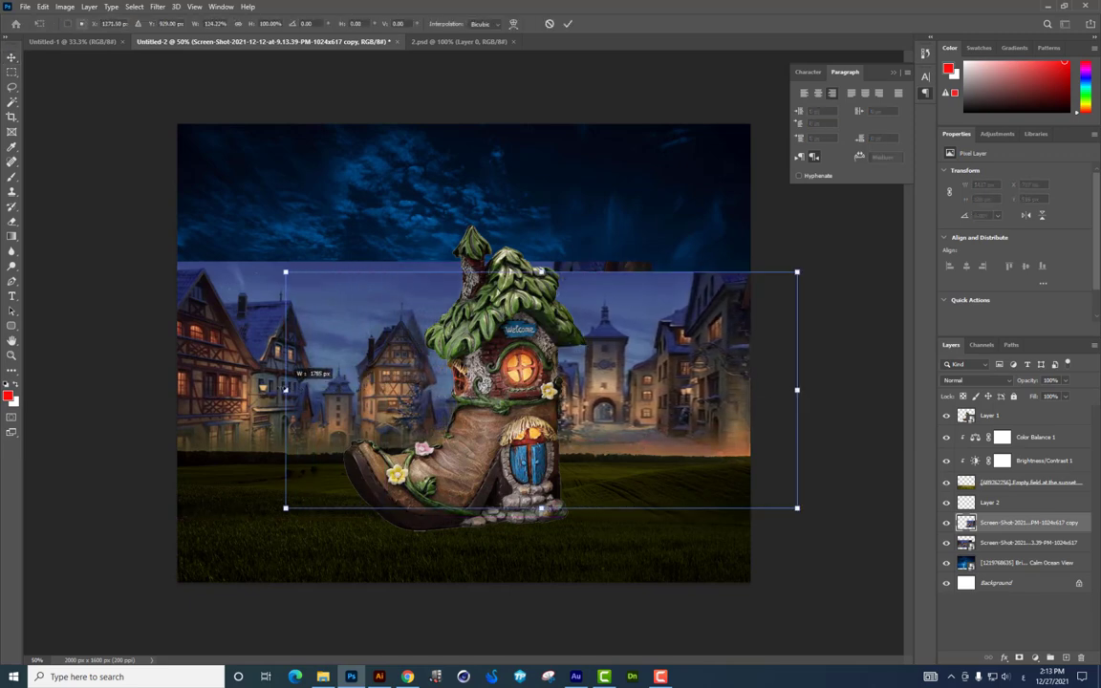
pyautogui.press('Return')
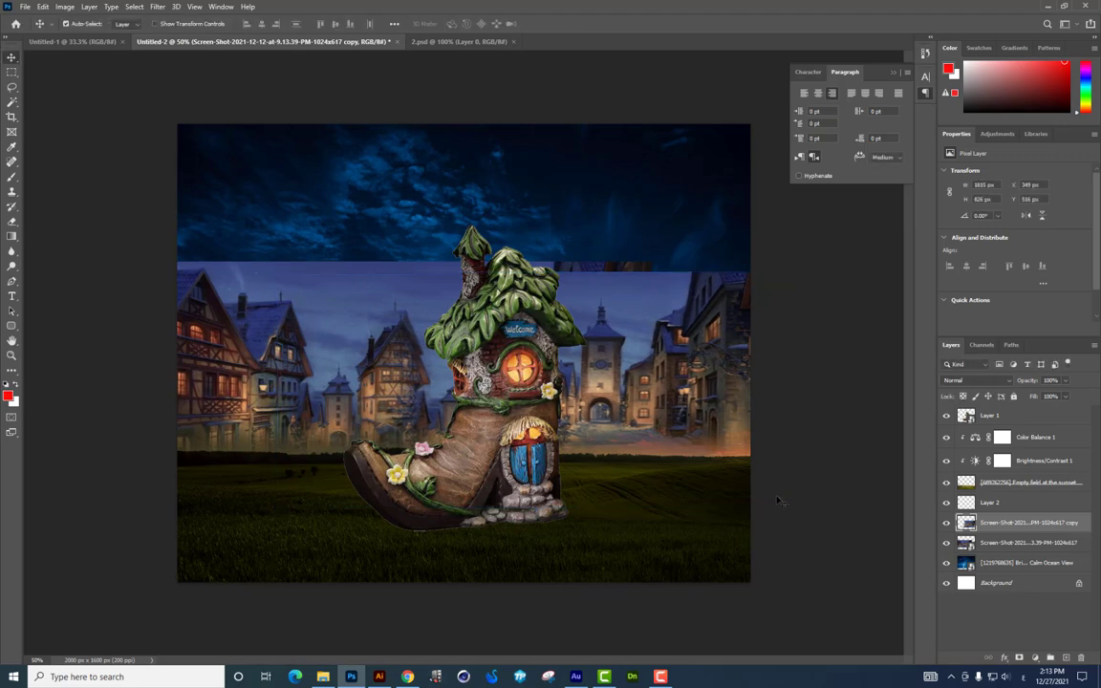
# Step: Enlarge both village layers together, upward and outward
pyautogui.hotkey('ctrl', 't')
pyautogui.press('Escape')
pyautogui.hotkey('shift', 'alt', '[')
pyautogui.hotkey('ctrl', 't')
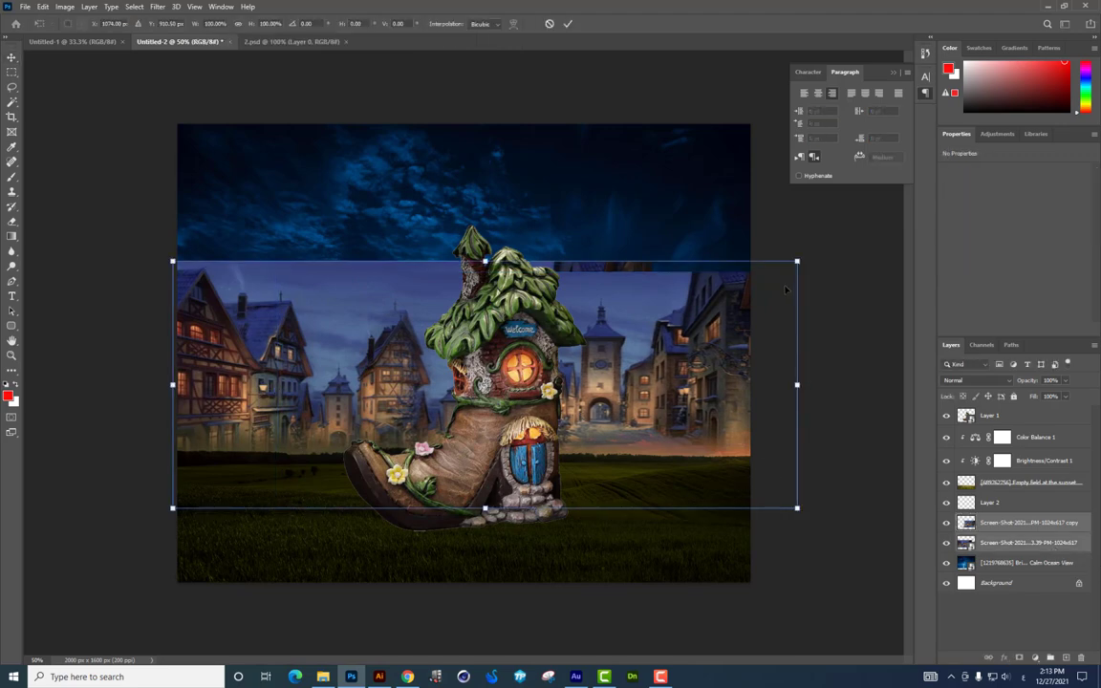
pyautogui.moveTo(797, 261); pyautogui.dragTo(803, 247)
pyautogui.press('Return')
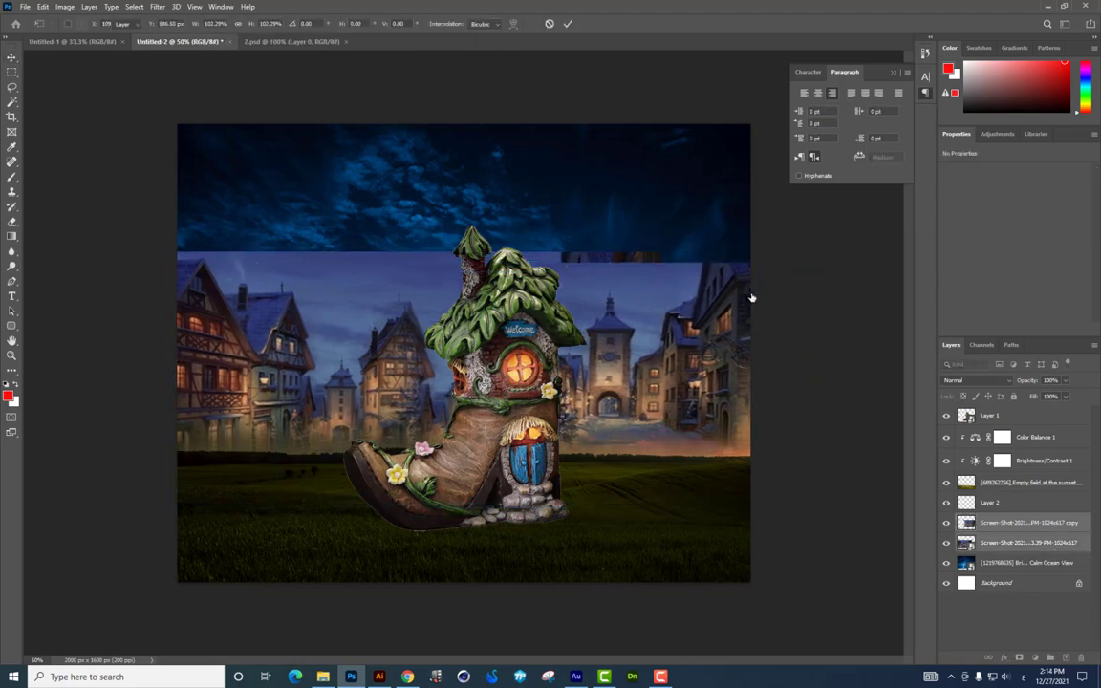
# Step: Nudge the village copy right, erase the town beside the boot, and lower the village layer
pyautogui.click(990, 522)
pyautogui.moveTo(641, 402); pyautogui.dragTo(648, 401)
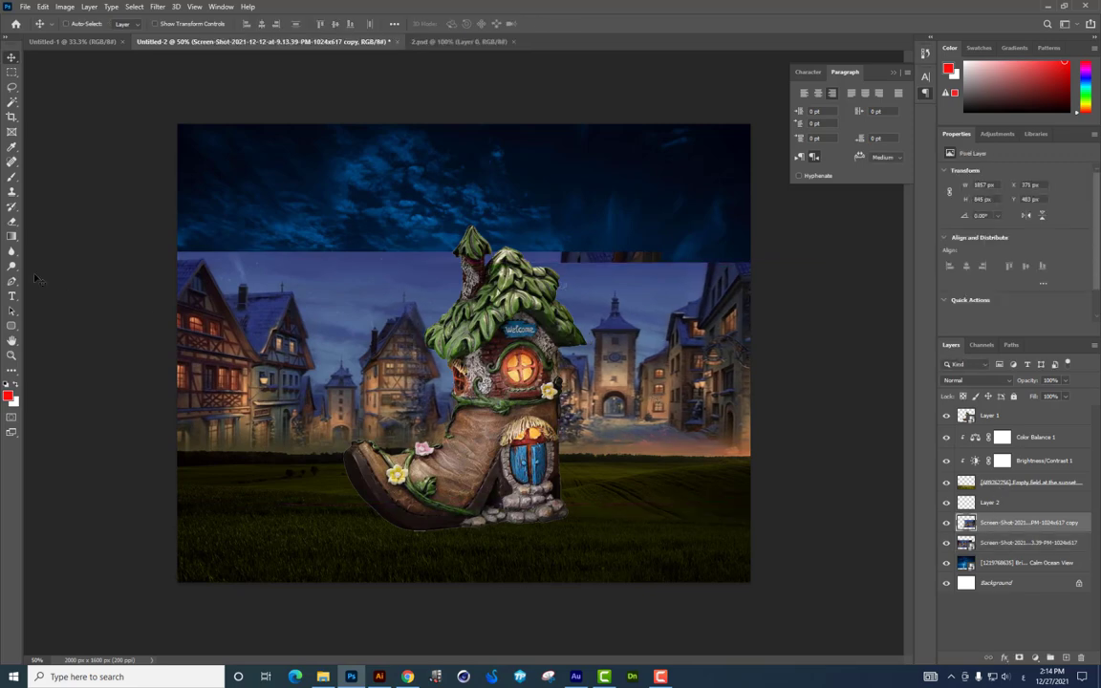
pyautogui.click(10, 222)
pyautogui.moveTo(393, 393)
pyautogui.mouseDown()
pyautogui.moveTo(443, 270)
pyautogui.moveTo(504, 258)
pyautogui.mouseUp()
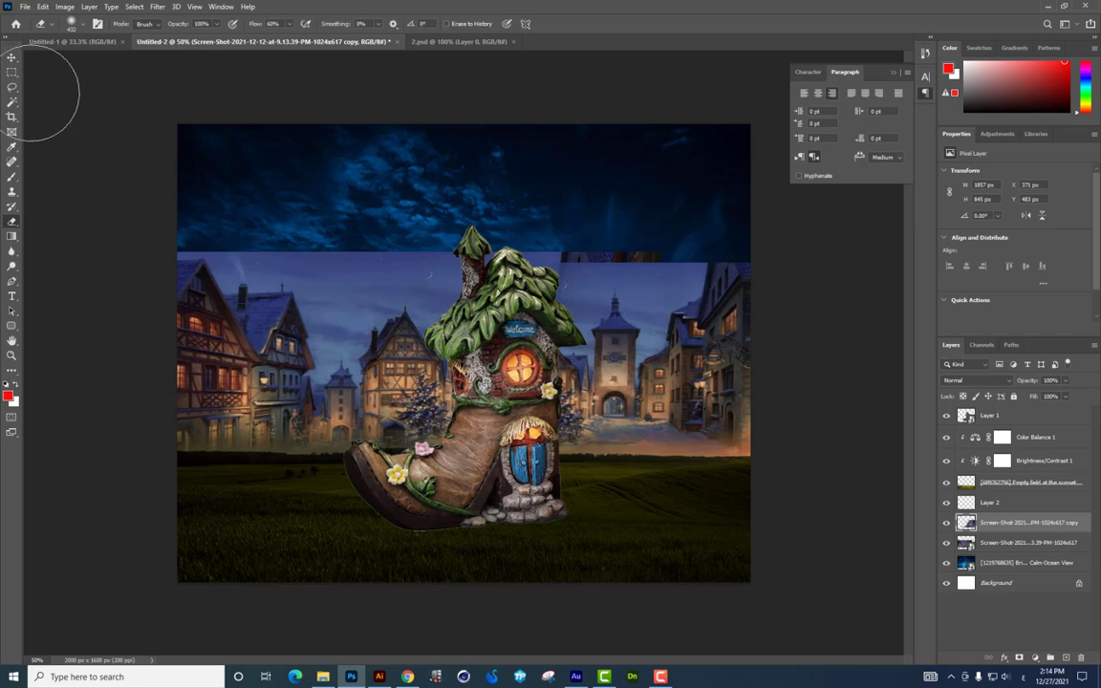
pyautogui.click(12, 56)
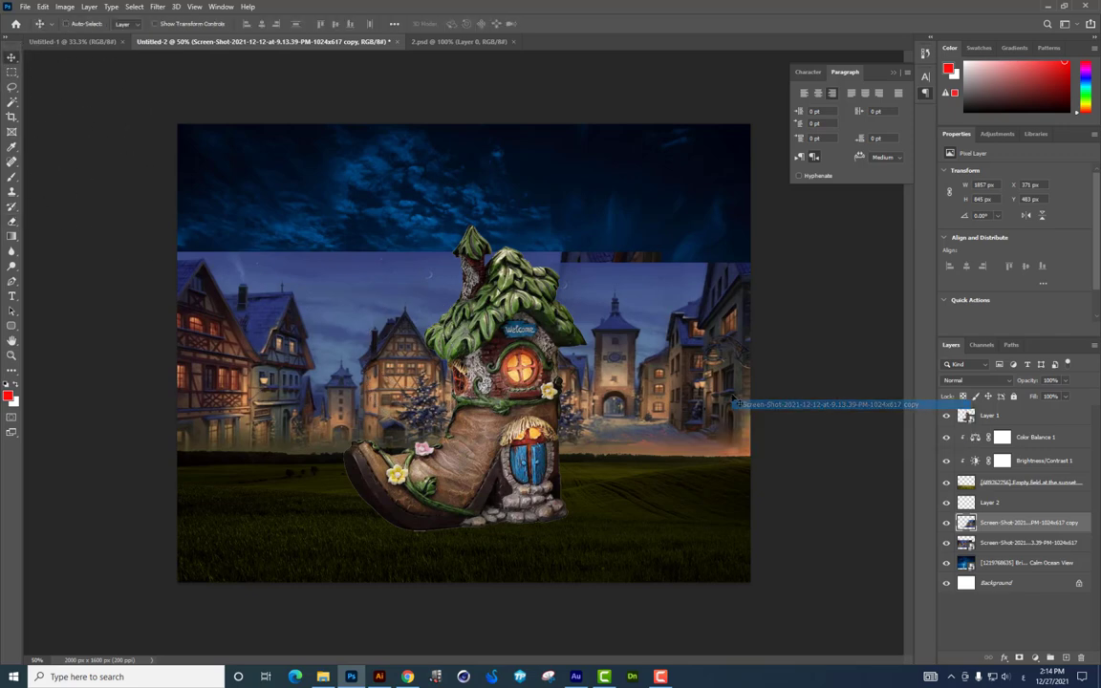
pyautogui.moveTo(736, 407); pyautogui.dragTo(738, 426)
# Step: Stretch the village layer taller toward the sky and shift it down slightly
pyautogui.hotkey('ctrl', 't')
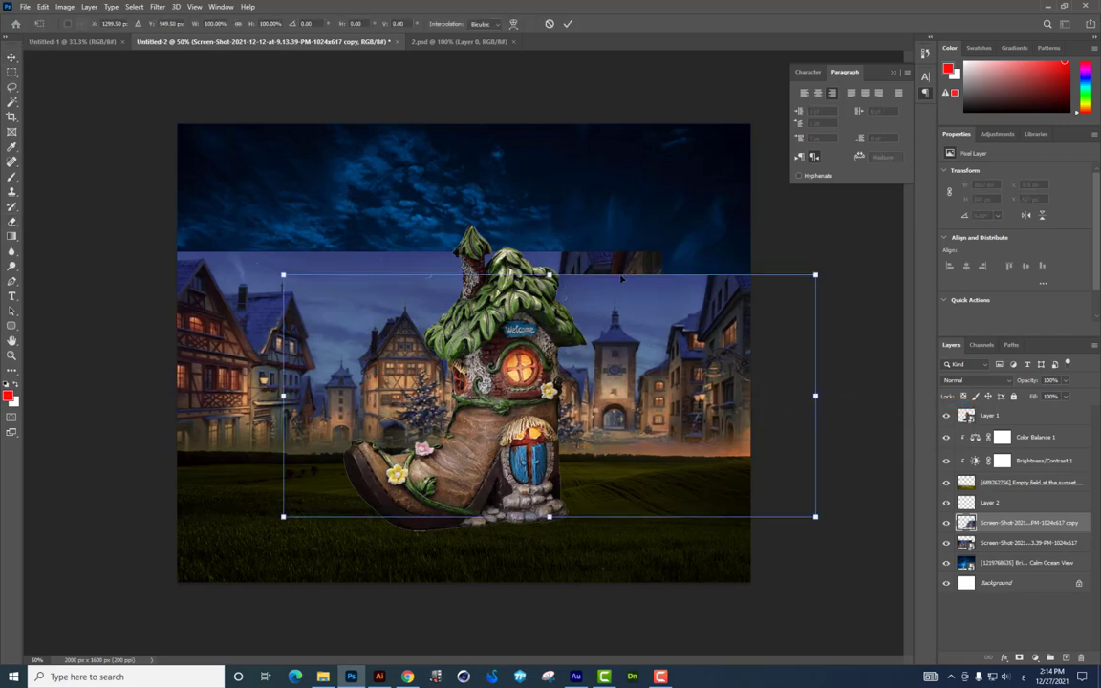
pyautogui.moveTo(622, 278); pyautogui.dragTo(552, 245)
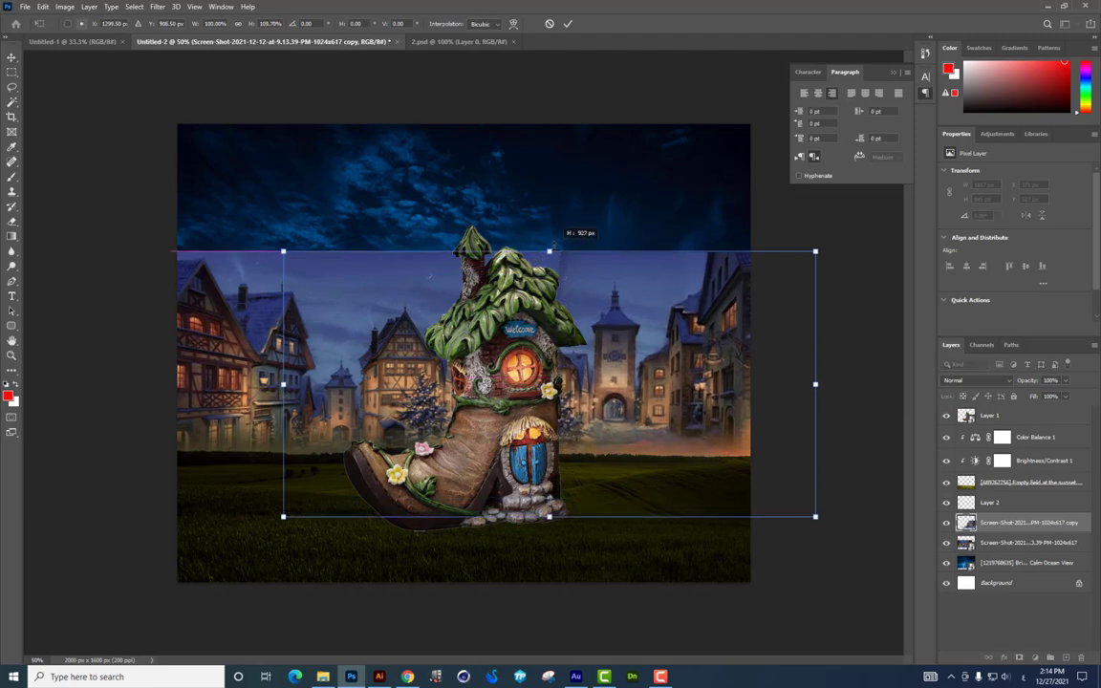
pyautogui.press('Return')
pyautogui.moveTo(631, 344); pyautogui.dragTo(629, 363)
pyautogui.hotkey('ctrl', 't')
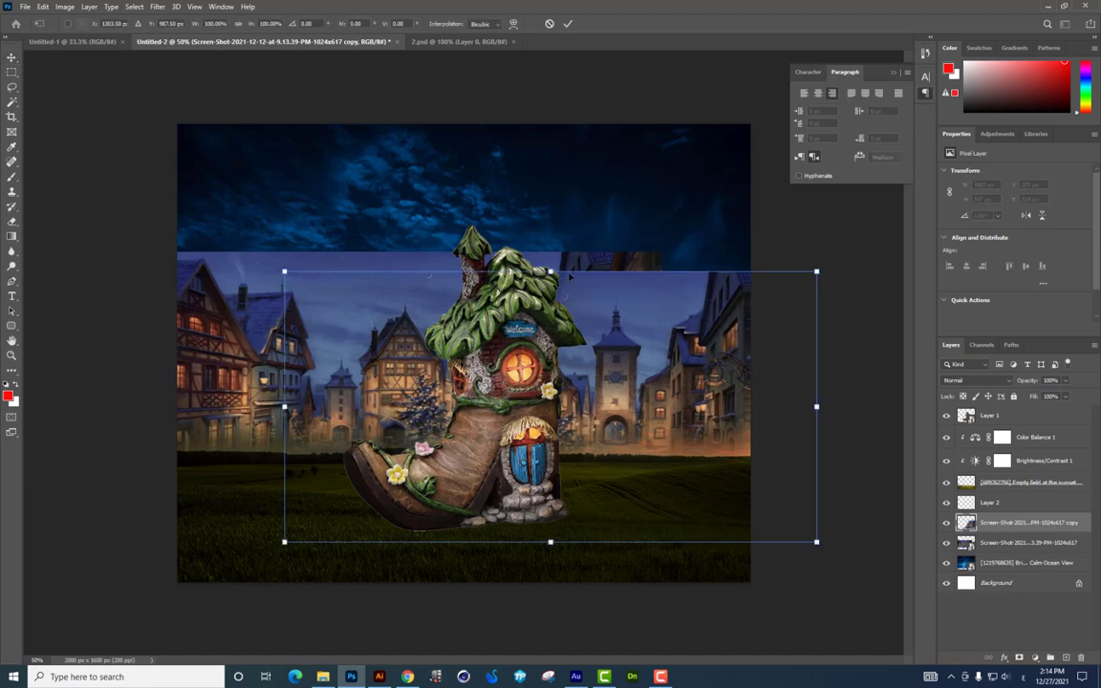
pyautogui.moveTo(569, 276); pyautogui.dragTo(569, 268)
pyautogui.press('Return')
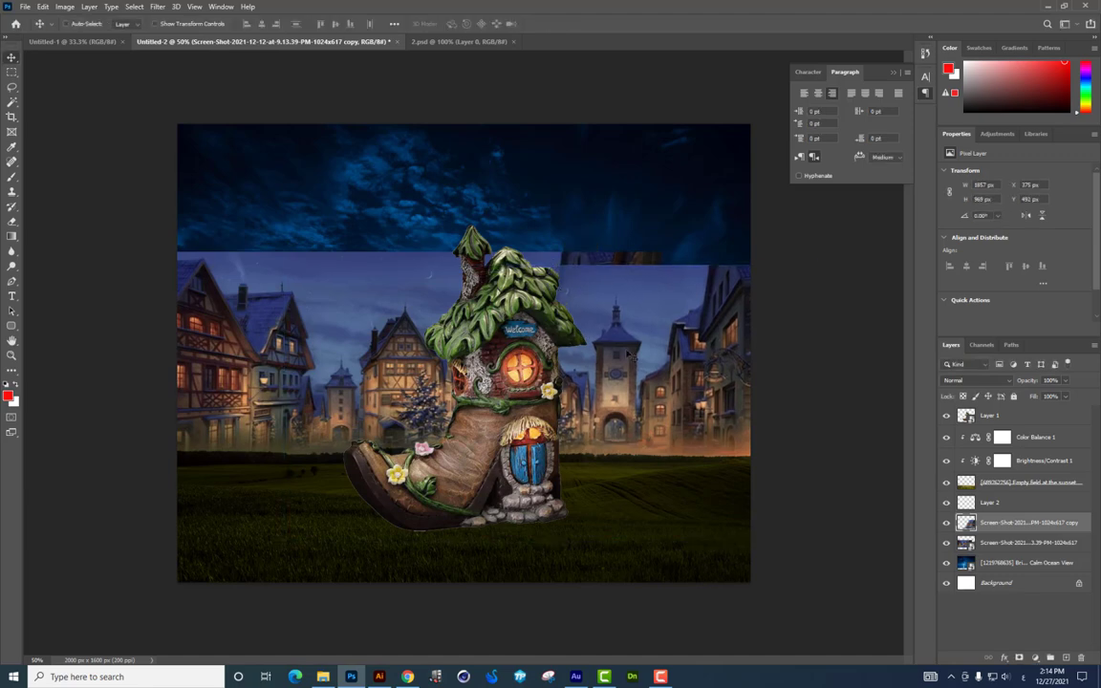
# Step: Raise the village's top edge to meet the sky, about 1016 px tall, and nudge it down
pyautogui.hotkey('ctrl', 't')
pyautogui.moveTo(549, 264); pyautogui.dragTo(550, 251)
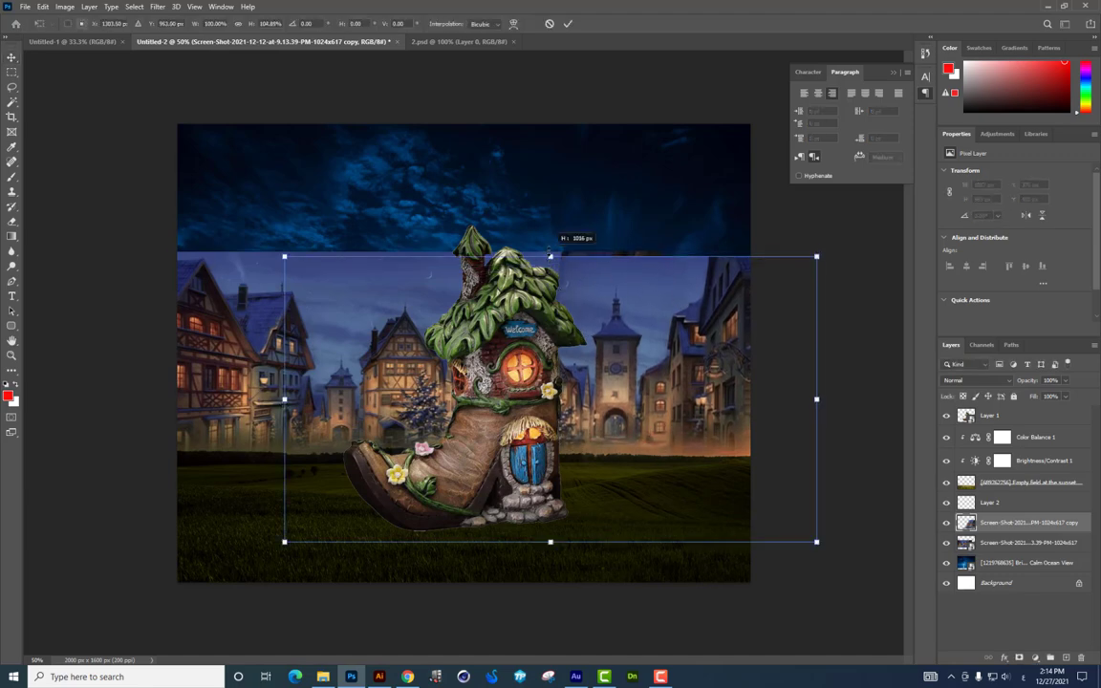
pyautogui.press('Return')
pyautogui.click(609, 351)
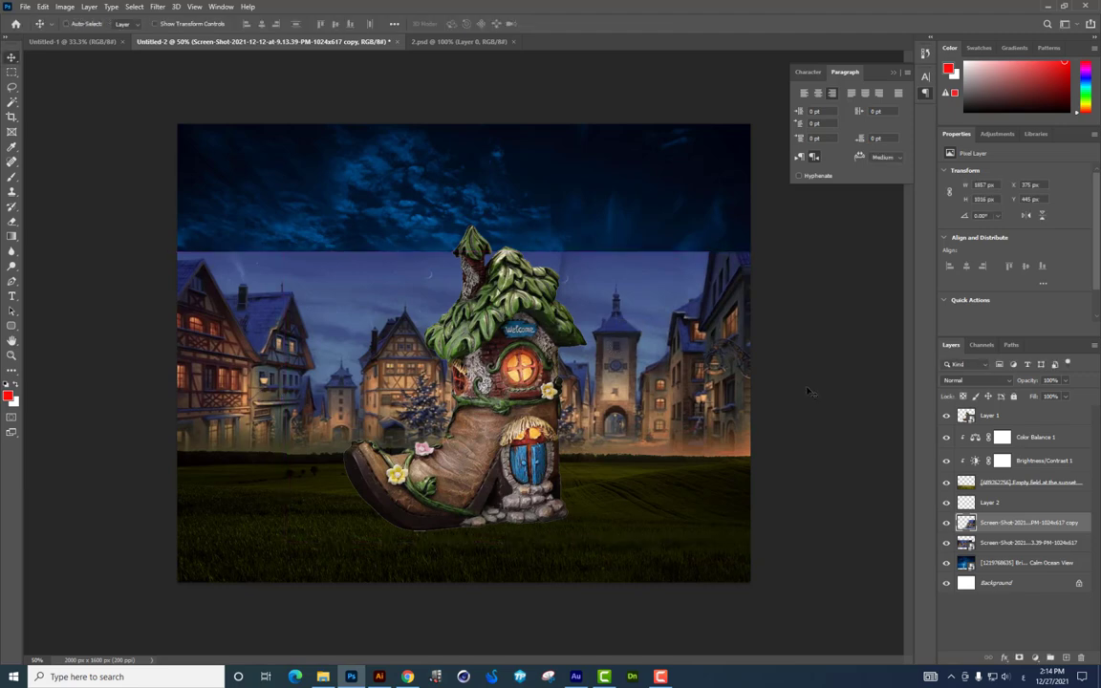
pyautogui.press('Down')
pyautogui.press('Down')
pyautogui.press('Down')
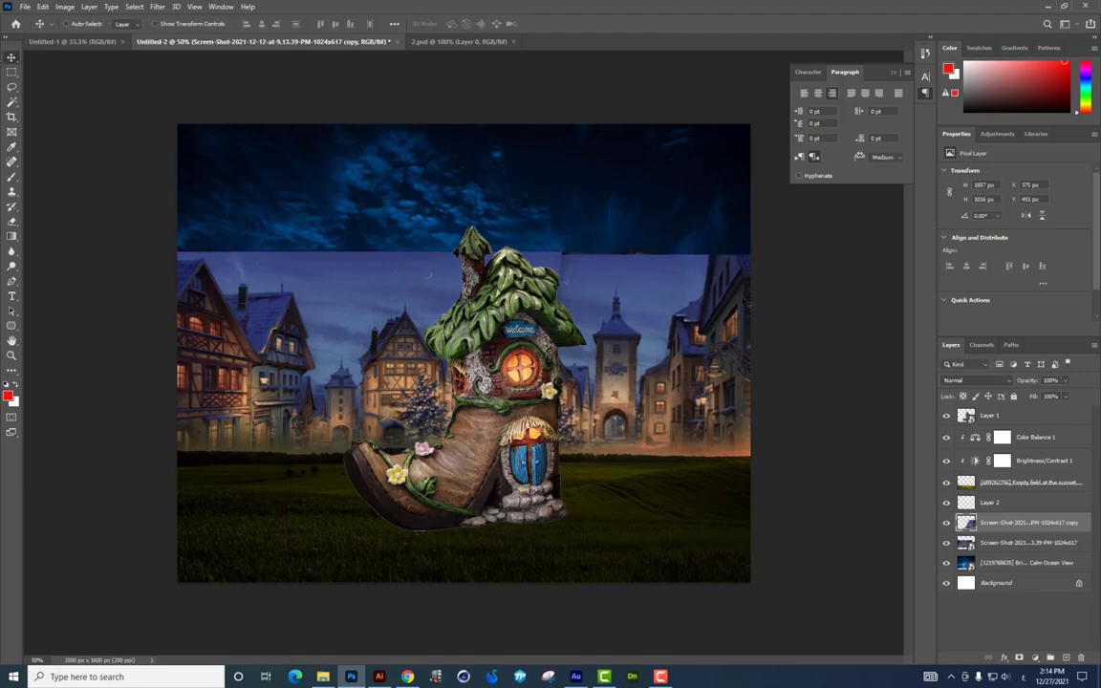
pyautogui.hotkey('ctrl', '+')
pyautogui.hotkey('ctrl', '+')
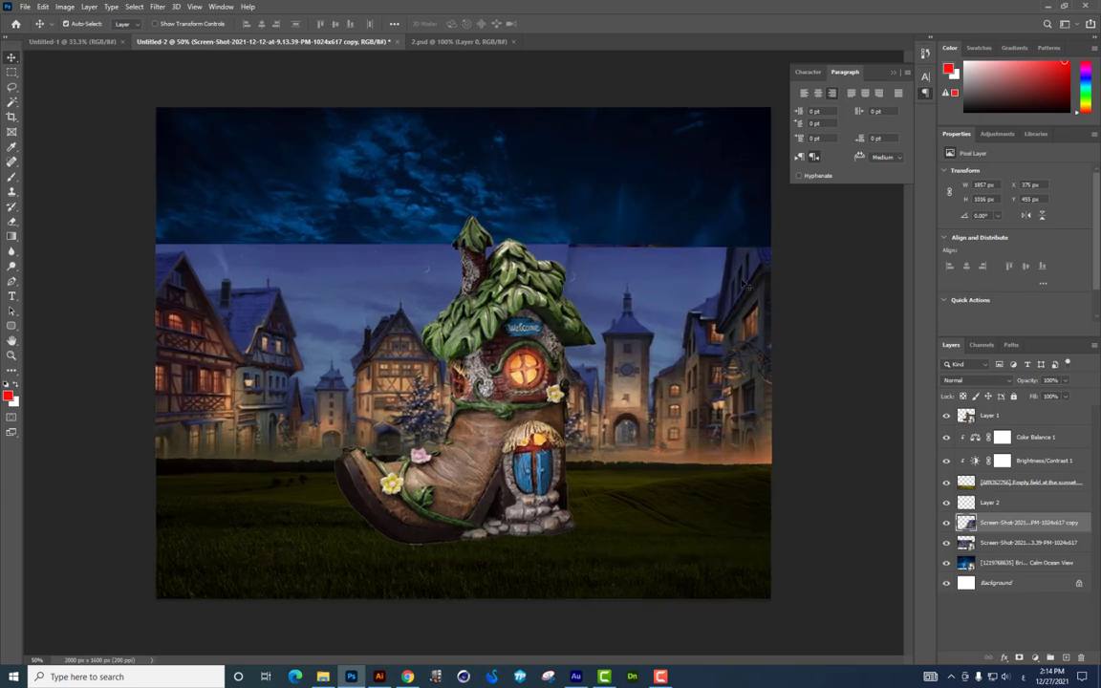
# Step: Trace the left house's gabled roof with a Pen path
pyautogui.moveTo(231, 291); pyautogui.dragTo(496, 263)
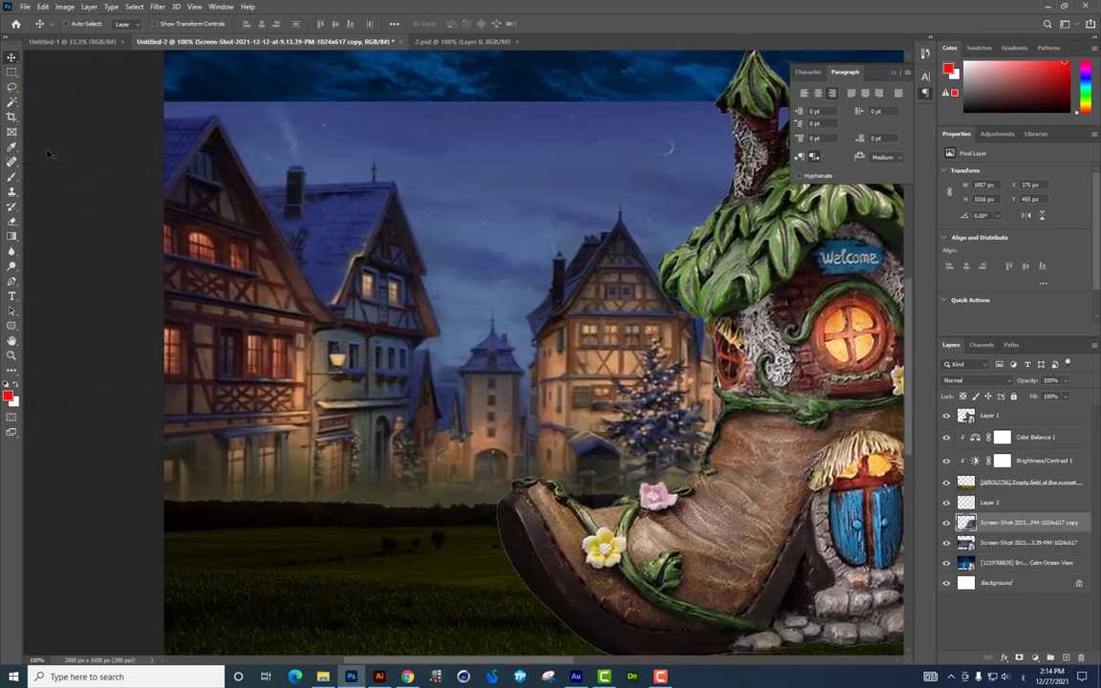
pyautogui.hscroll(-3, 526, 190)
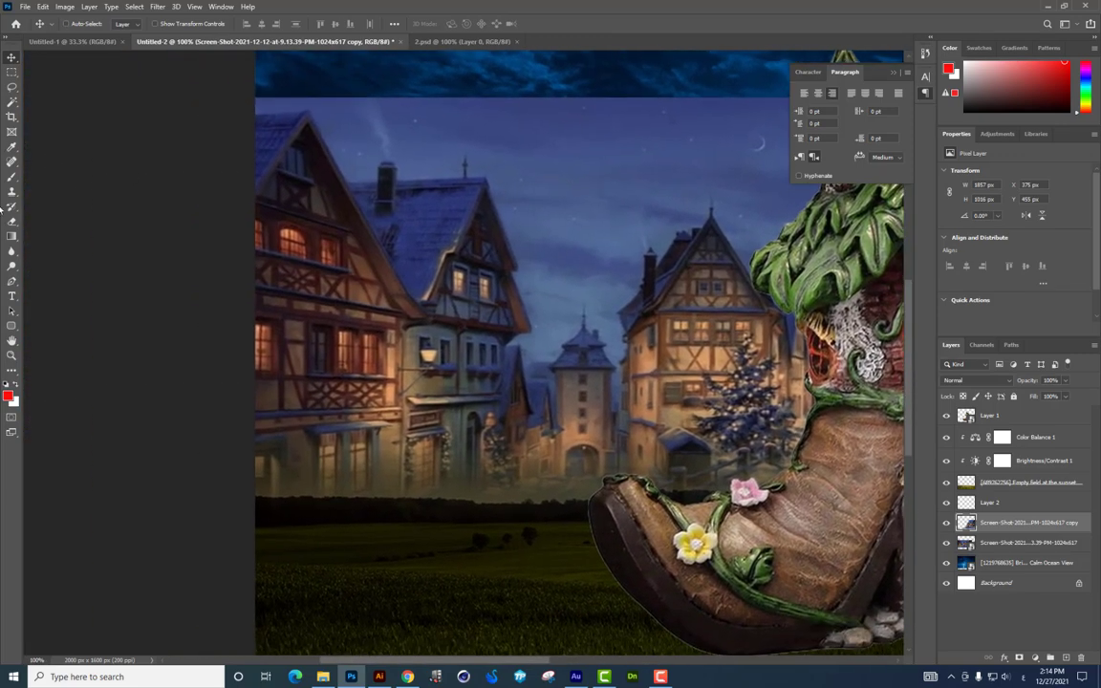
pyautogui.click(10, 282)
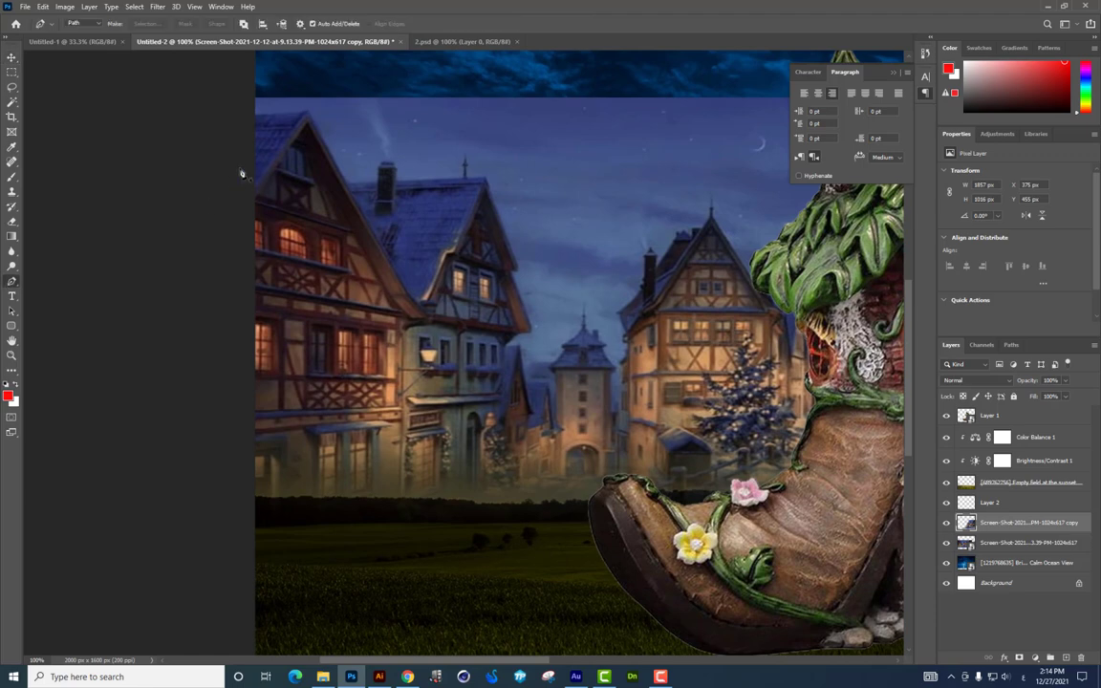
pyautogui.click(249, 115)
pyautogui.click(308, 113)
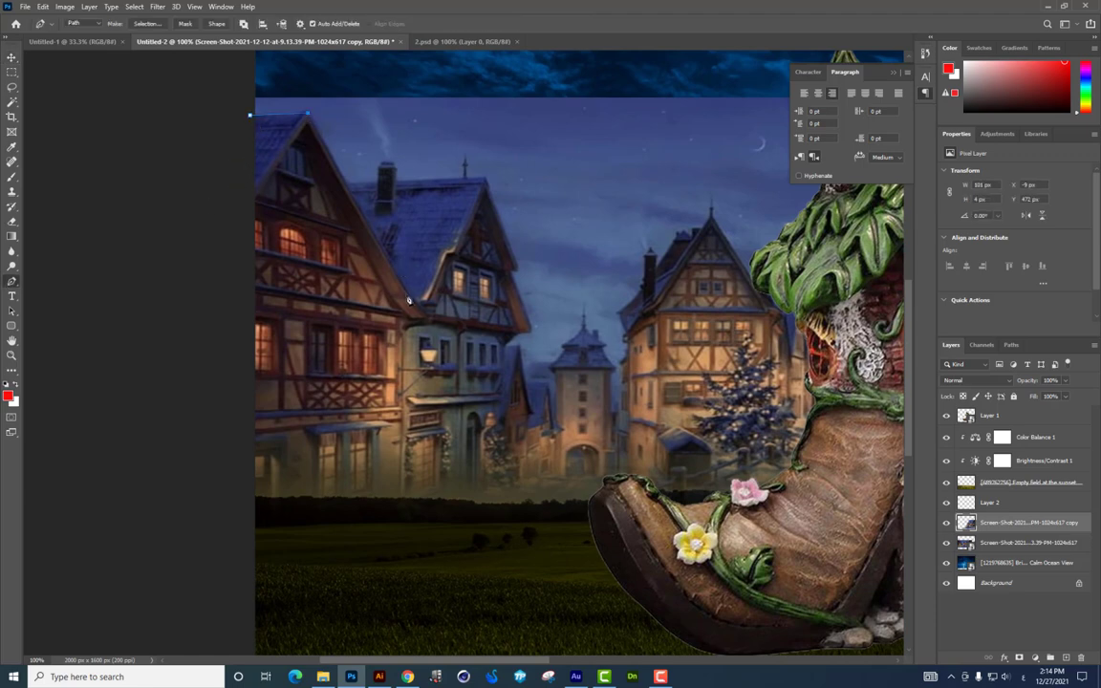
pyautogui.moveTo(263, 270); pyautogui.dragTo(177, 259)
pyautogui.press('Return')
# Step: Turn the roof path into a selection and copy it onto new Layer 3
pyautogui.hotkey('ctrl', 'Return')
pyautogui.press('v')
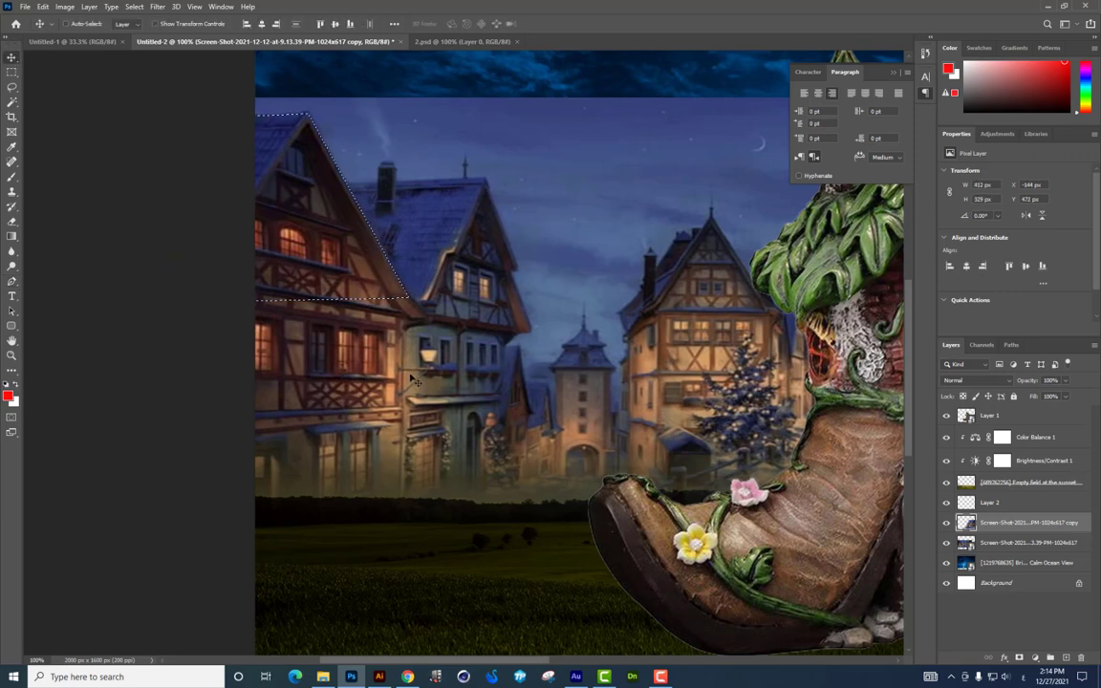
pyautogui.moveTo(374, 342)
pyautogui.mouseDown()
pyautogui.moveTo(430, 378)
pyautogui.moveTo(626, 363)
pyautogui.mouseUp()
pyautogui.hotkey('ctrl', 'j')
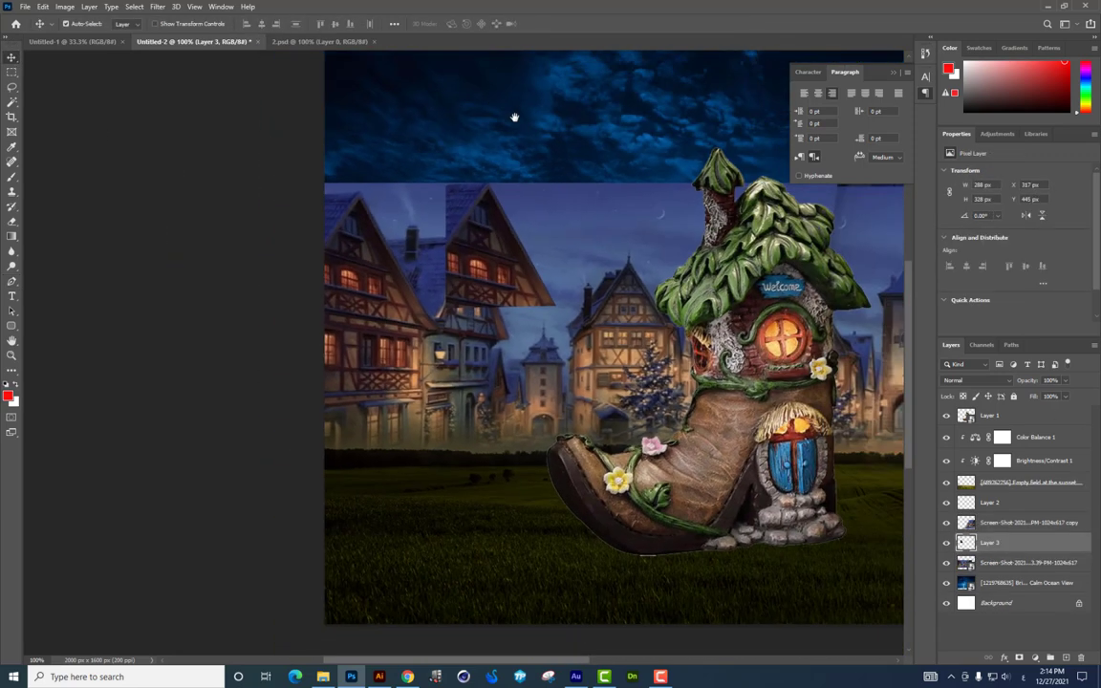
# Step: Move the copied roof piece right and flip it vertically
pyautogui.hotkey('ctrl', '-')
pyautogui.moveTo(610, 300); pyautogui.dragTo(719, 328)
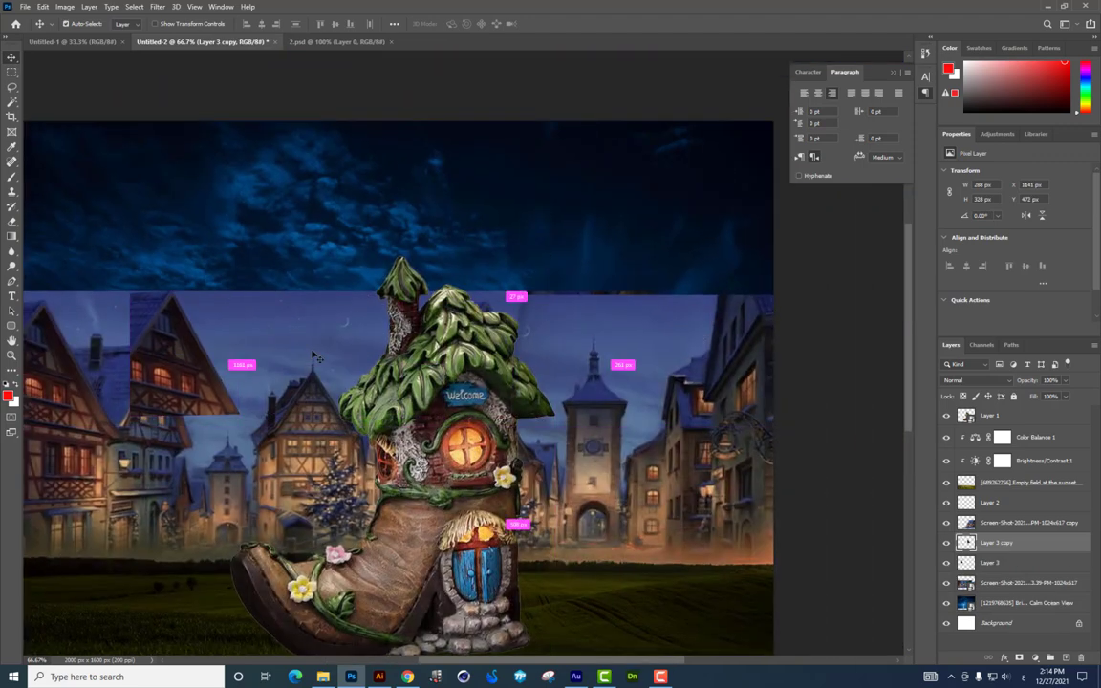
pyautogui.hotkey('ctrl', 't')
pyautogui.rightClick(650, 326)
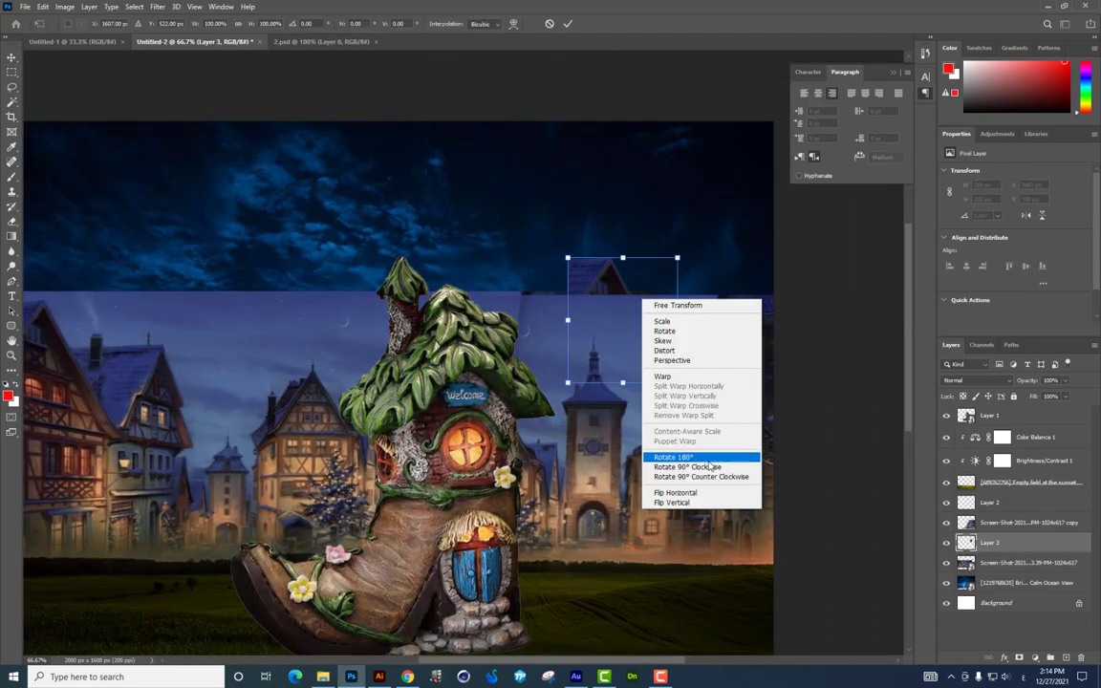
pyautogui.click(680, 528)
pyautogui.press('Return')
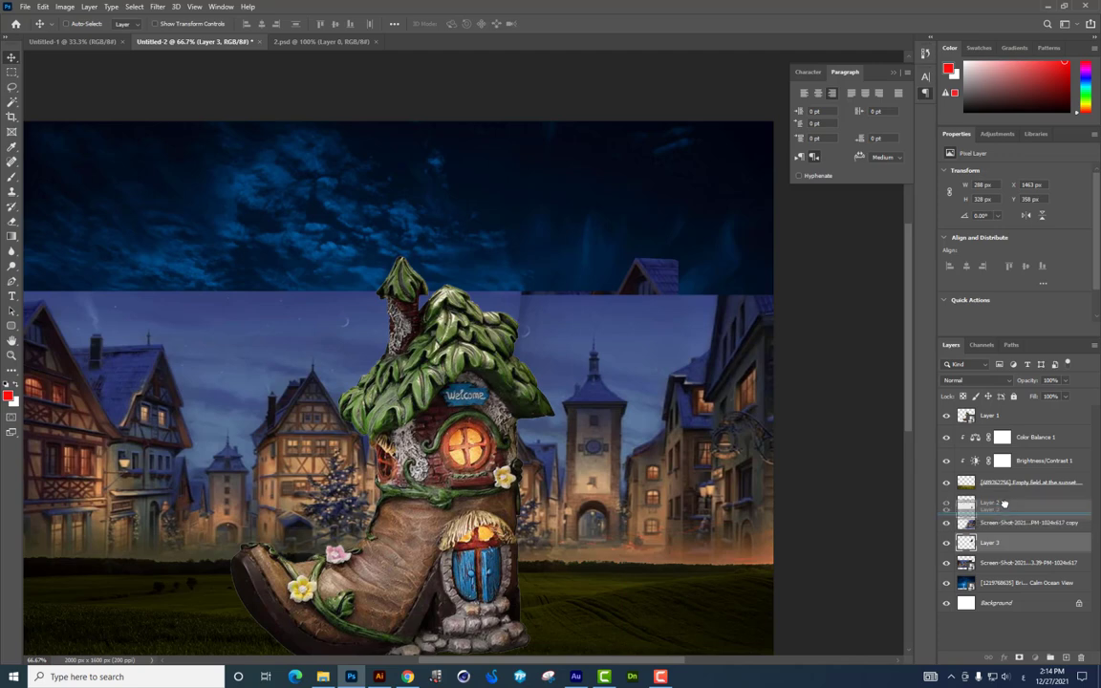
# Step: Place the roof piece on the right-edge house and skew its corners to match the roofline
pyautogui.moveTo(718, 358); pyautogui.dragTo(731, 267)
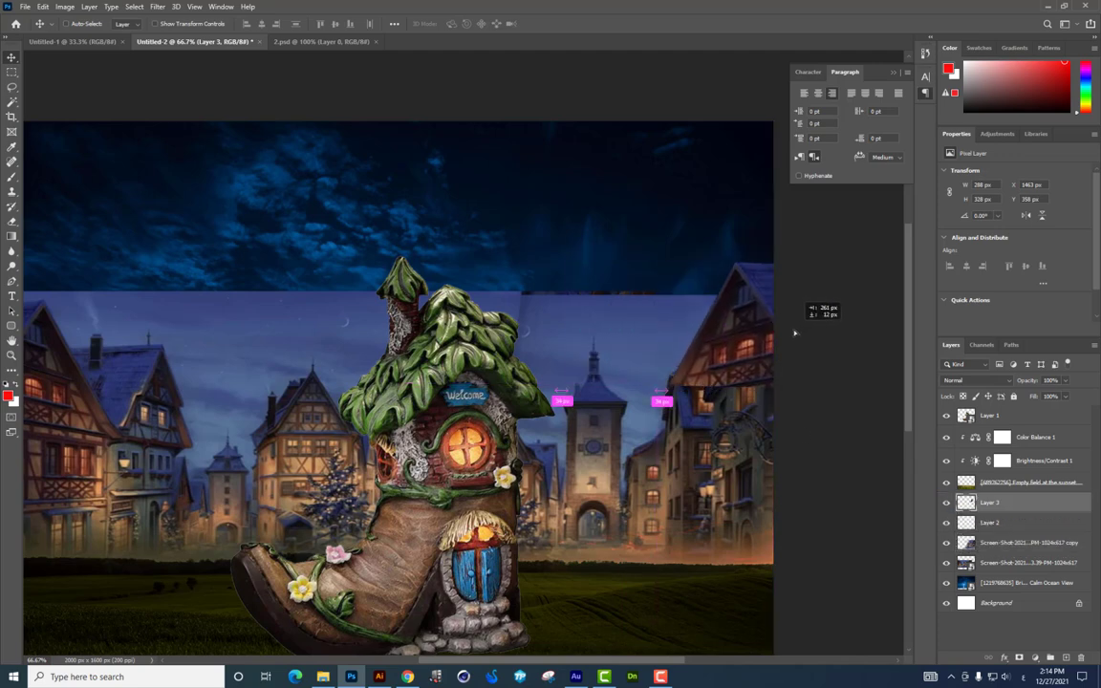
pyautogui.hotkey('ctrl', 't')
pyautogui.moveTo(719, 262); pyautogui.dragTo(708, 262)
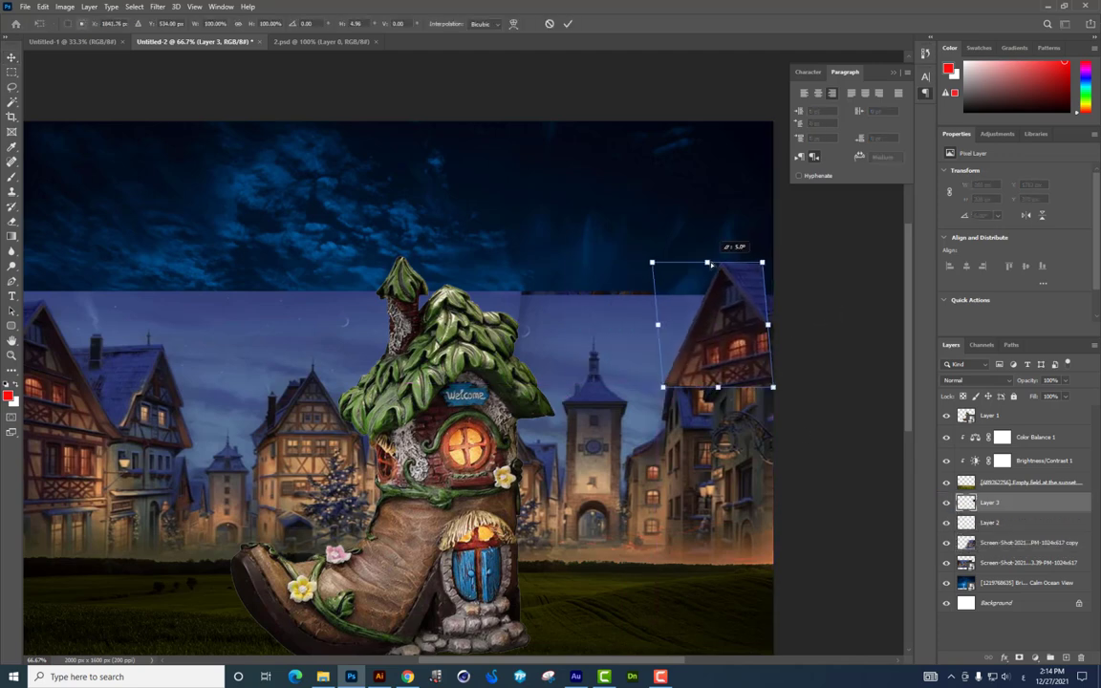
pyautogui.moveTo(663, 387)
pyautogui.mouseDown()
pyautogui.moveTo(702, 392)
pyautogui.moveTo(690, 393)
pyautogui.mouseUp()
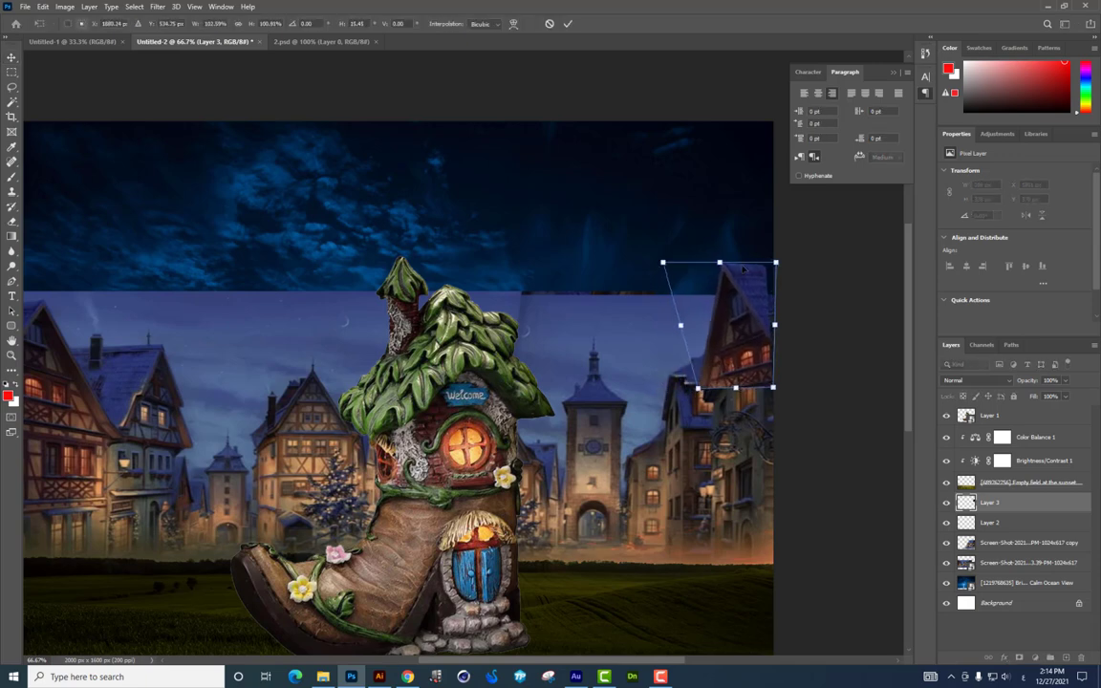
pyautogui.moveTo(726, 268); pyautogui.dragTo(734, 274)
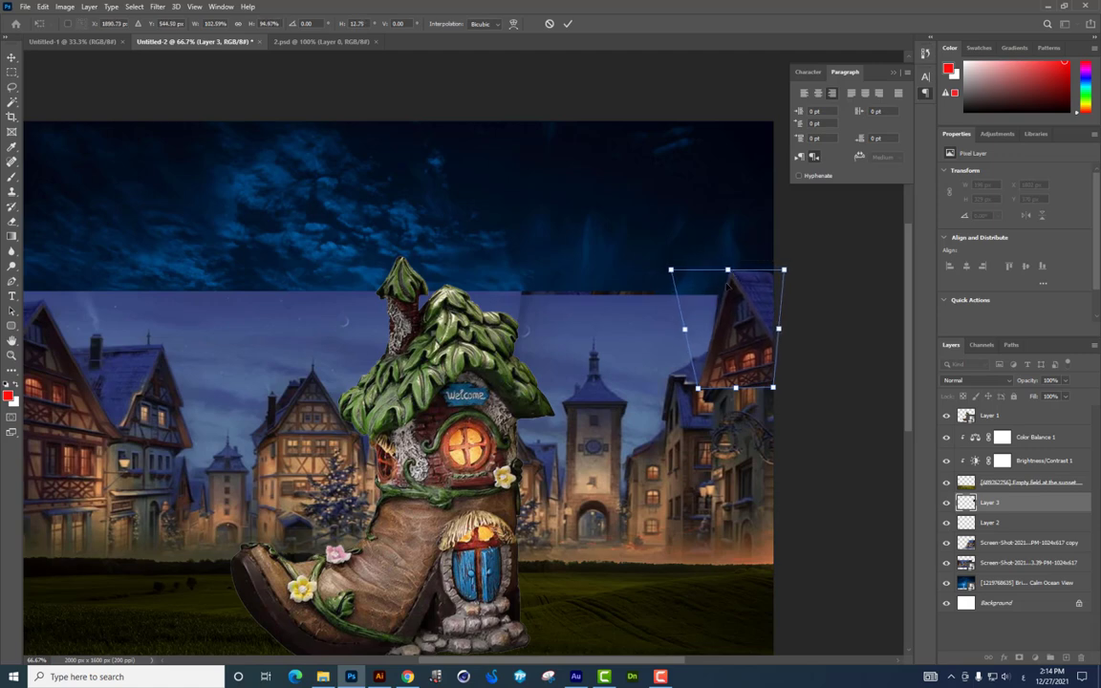
pyautogui.press('Return')
# Step: Set up the soft eraser and rotate the roof patch about 1.9°
pyautogui.press('e')
pyautogui.rightClick(681, 393)
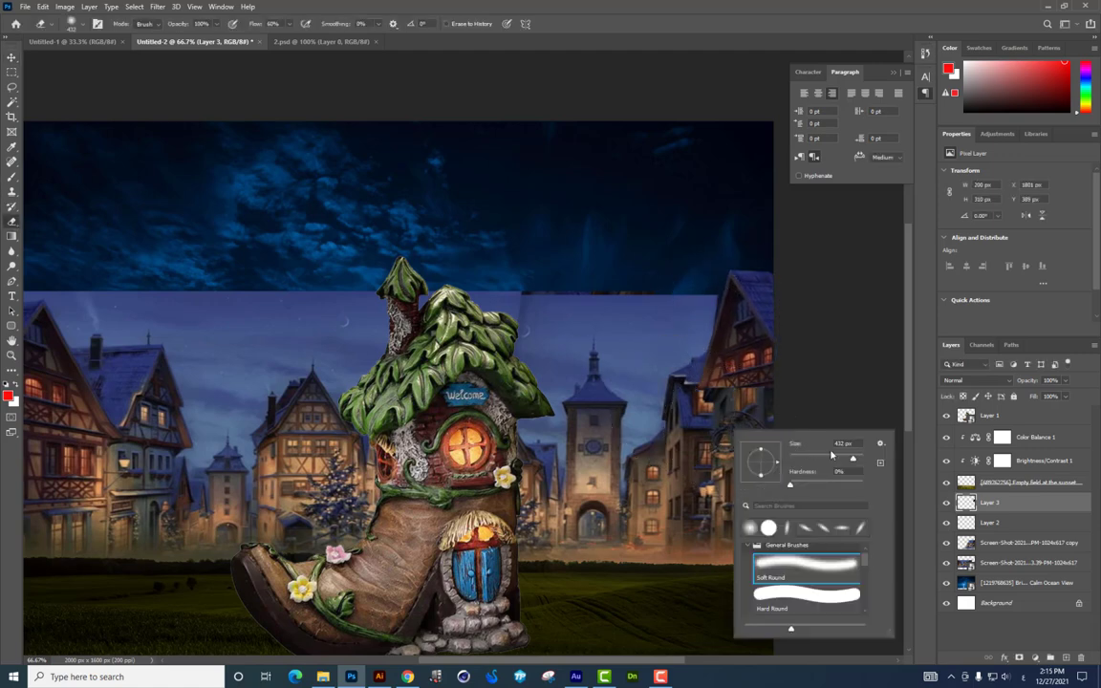
pyautogui.press('Return')
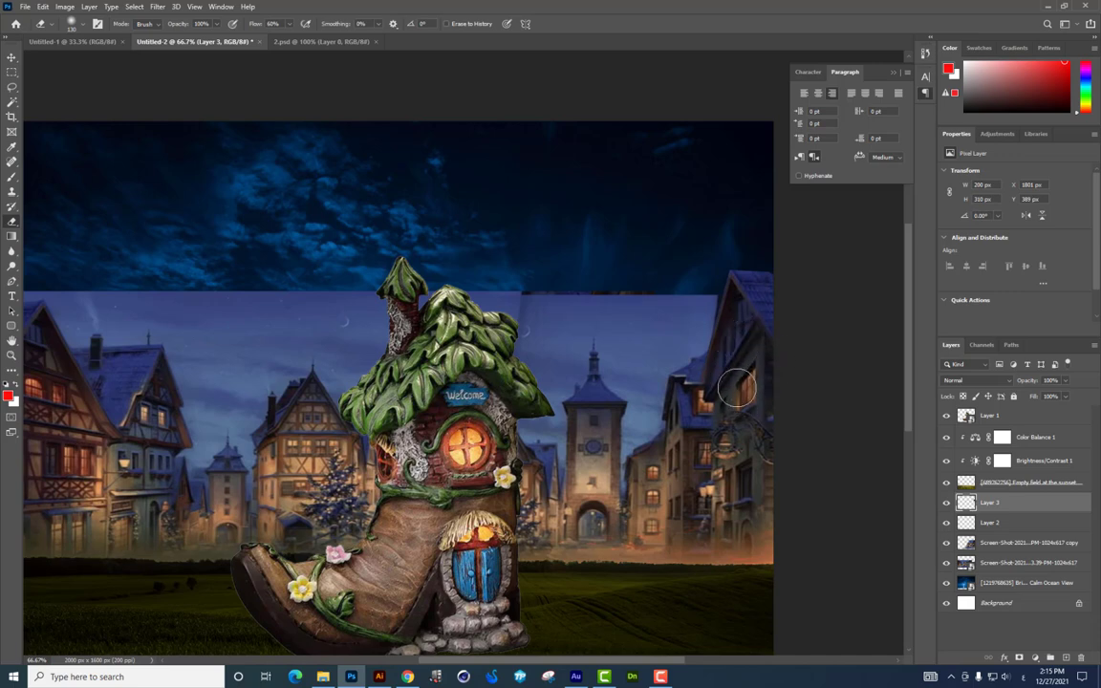
pyautogui.hotkey('ctrl', 't')
pyautogui.moveTo(740, 279); pyautogui.dragTo(731, 273)
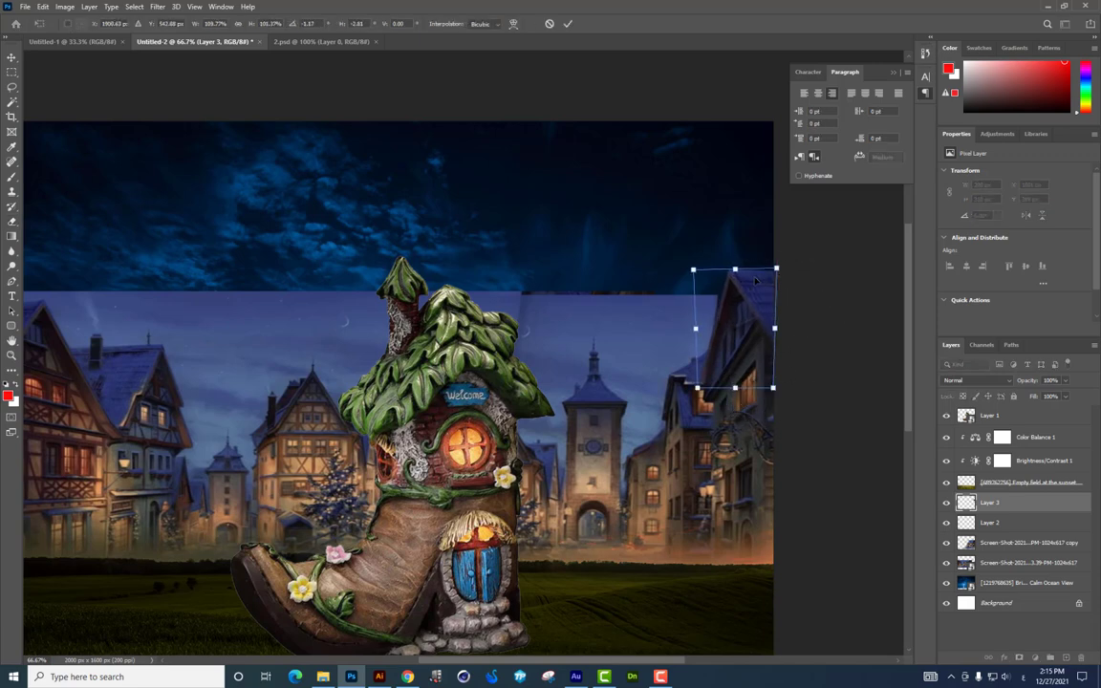
pyautogui.press('Return')
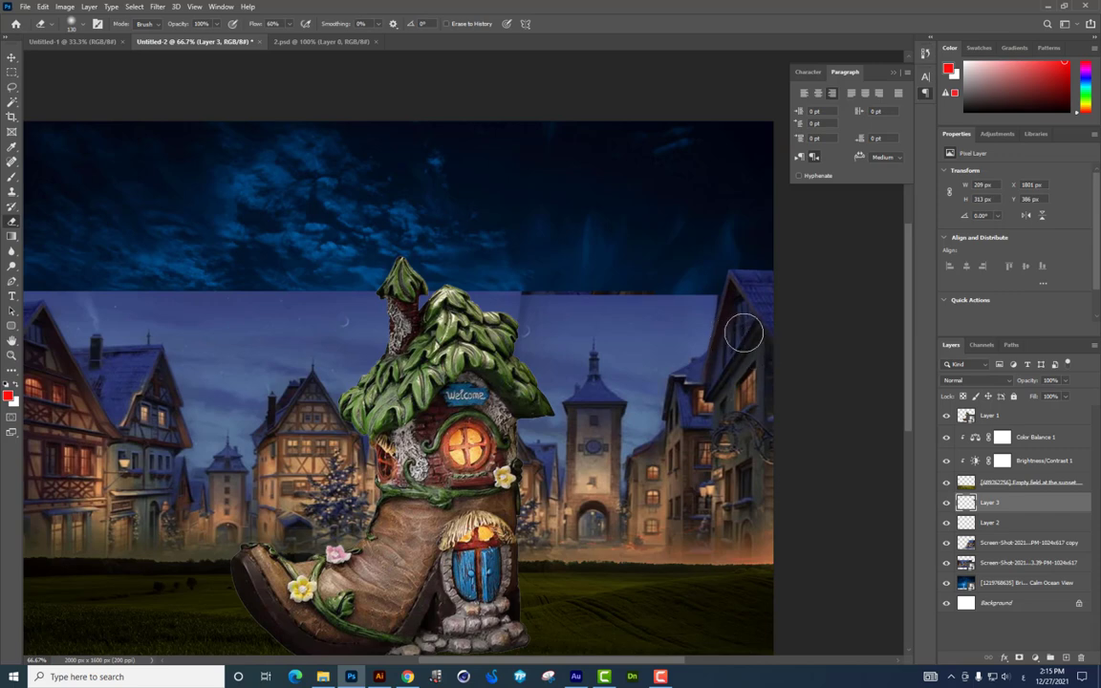
# Step: Use a 62 px Soft Round eraser on the patch and inspect it at 100%
pyautogui.rightClick(775, 440)
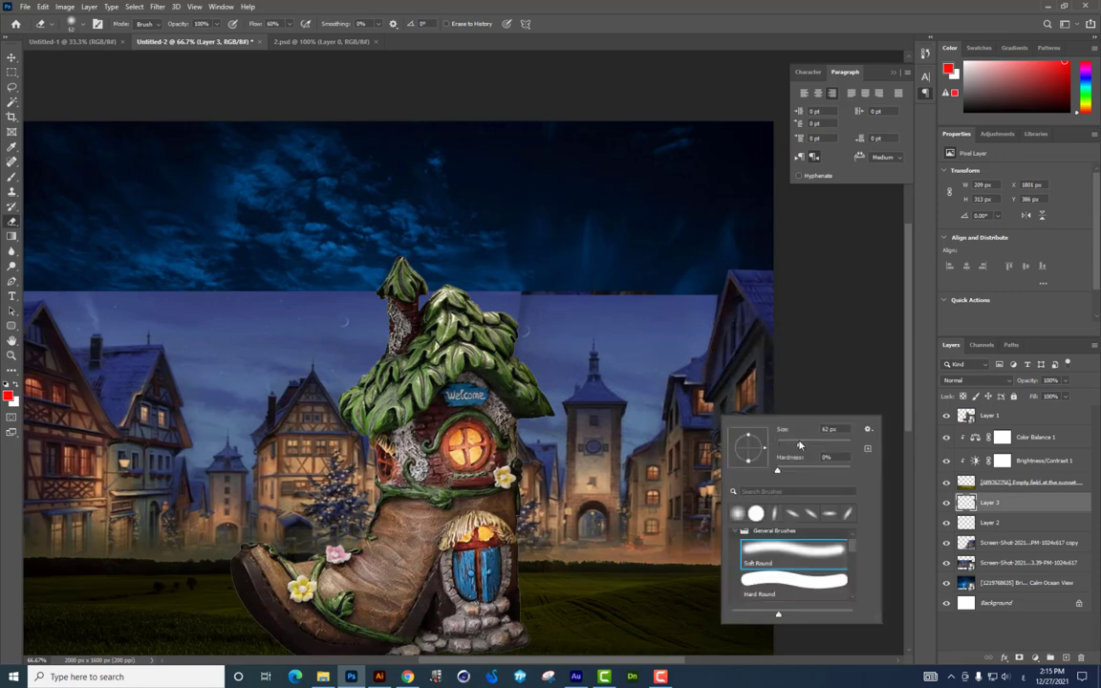
pyautogui.press('Return')
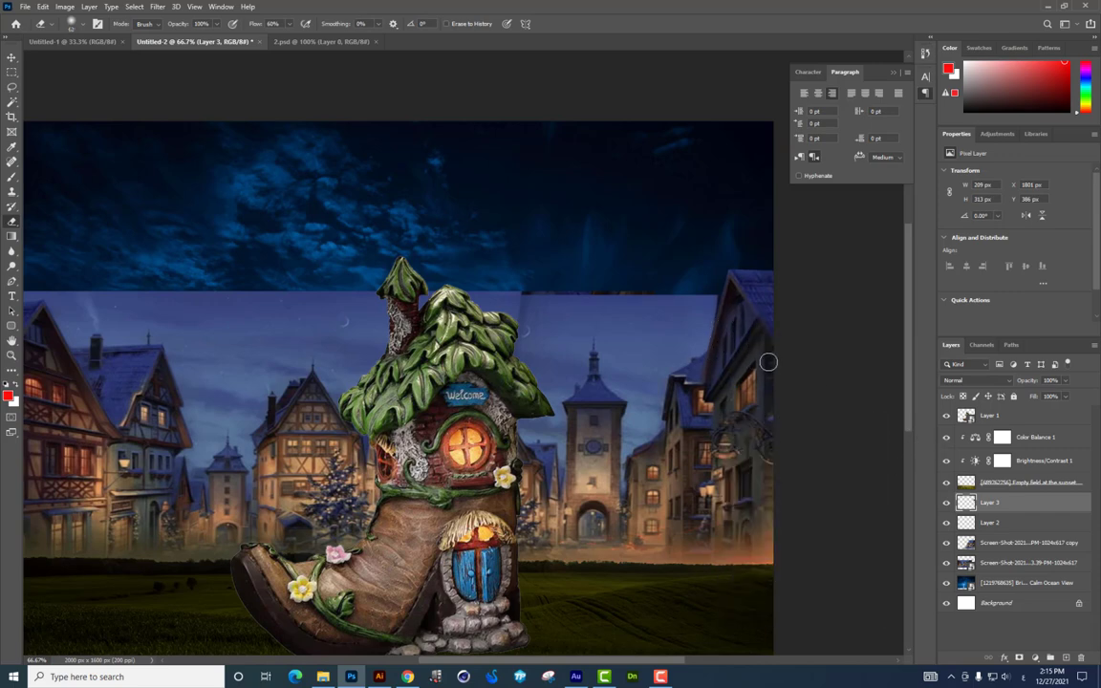
pyautogui.hscroll(-2, 768, 362)
pyautogui.scroll(-2, 738, 404)
pyautogui.hotkey('ctrl', '+')
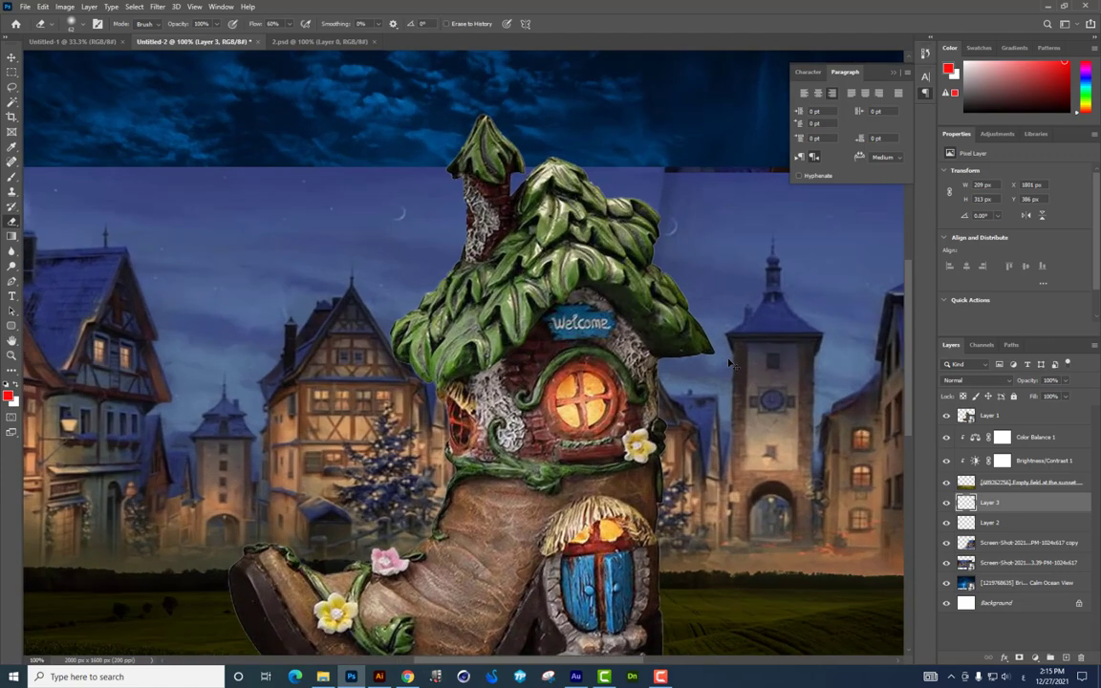
pyautogui.hotkey('ctrl', '-')
pyautogui.hotkey('ctrl', '-')
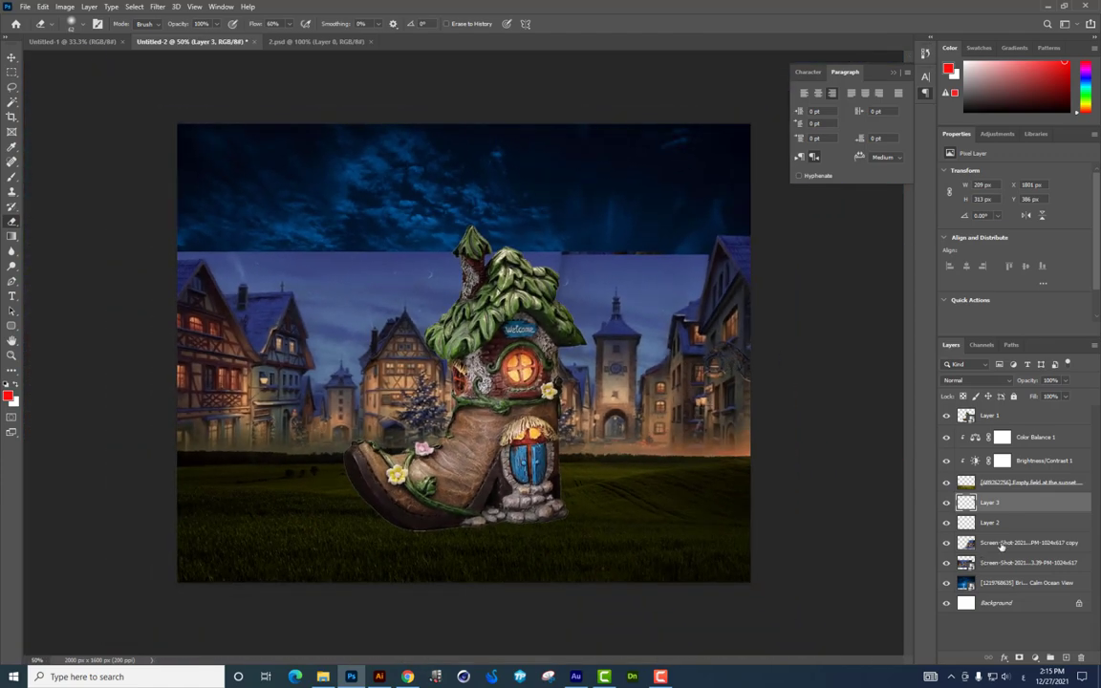
# Step: Select Layer 3 through the lower village layers, shift them, and merge them into one
pyautogui.click(1002, 544)
pyautogui.click(1009, 507)
pyautogui.keyDown('shift'); pyautogui.click(1003, 562); pyautogui.keyUp('shift')
pyautogui.click(11, 58)
pyautogui.moveTo(726, 354); pyautogui.dragTo(749, 361)
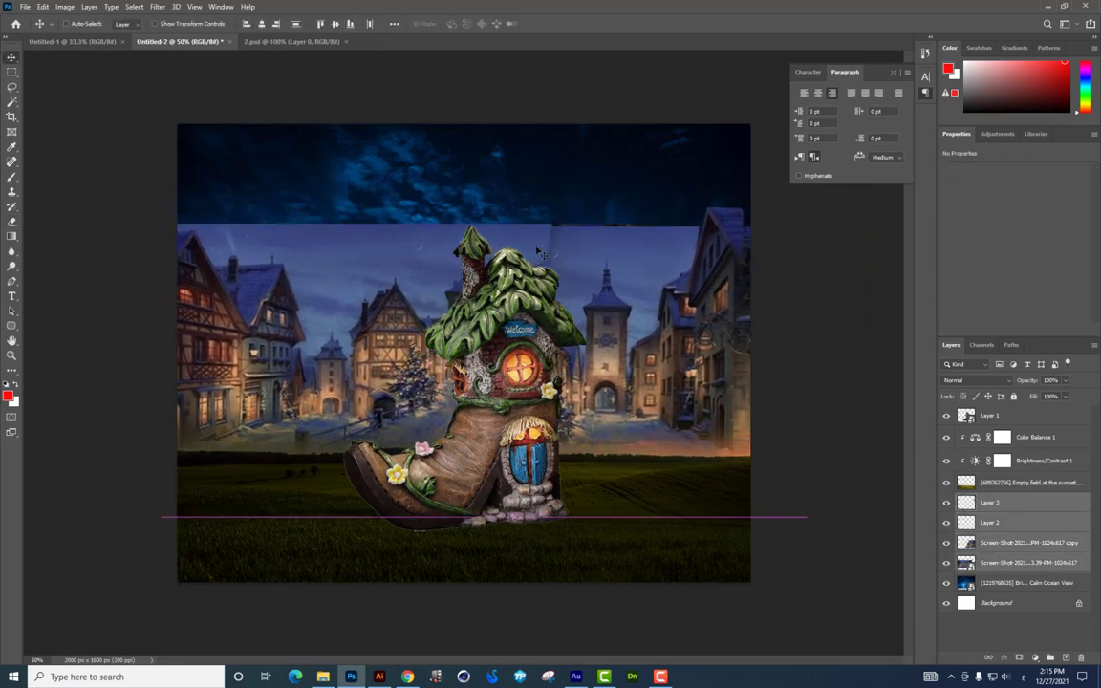
pyautogui.hotkey('ctrl', 'e')
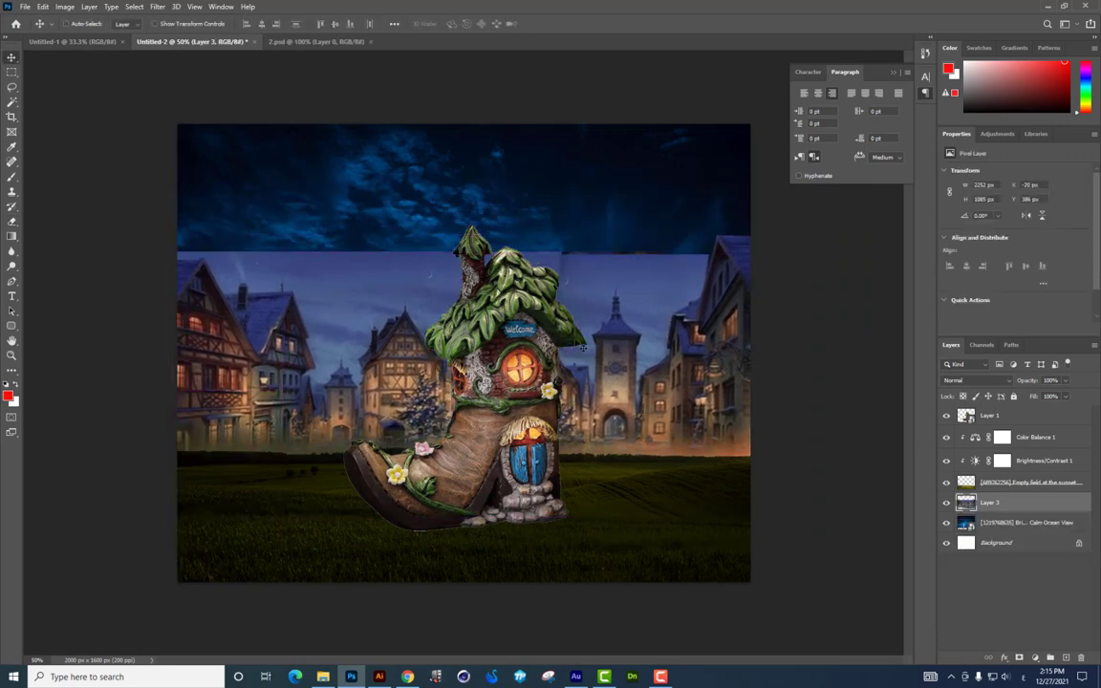
# Step: Magic Wand the sky above the rooftops and refine it with Quick Selection in subtract mode
pyautogui.click(12, 106)
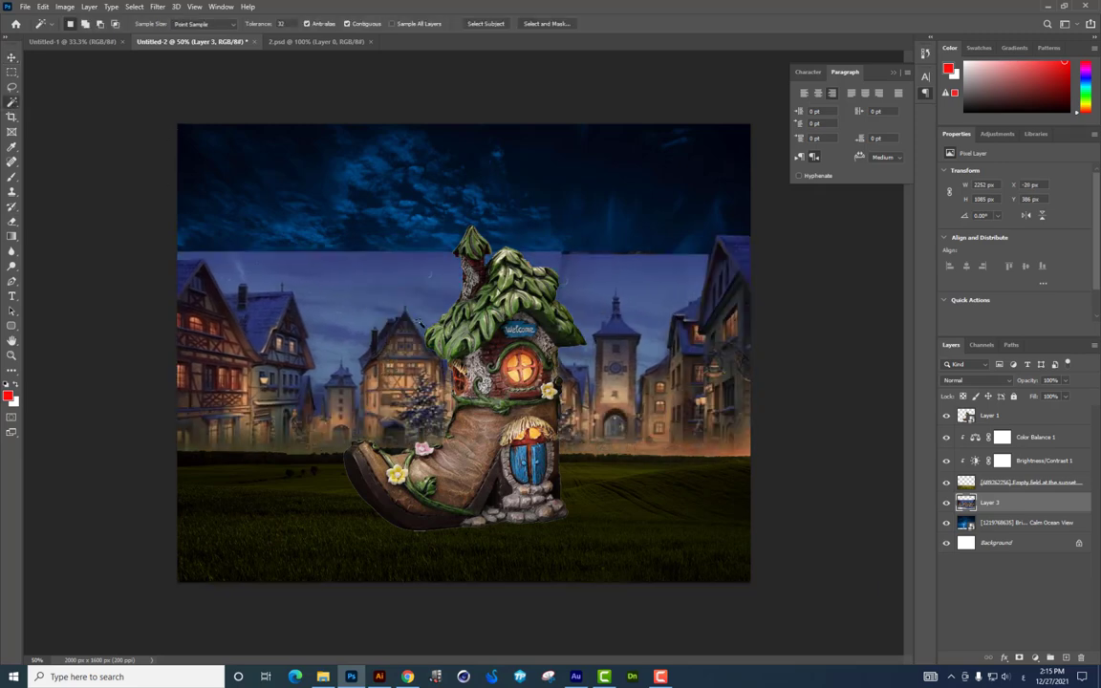
pyautogui.click(334, 289)
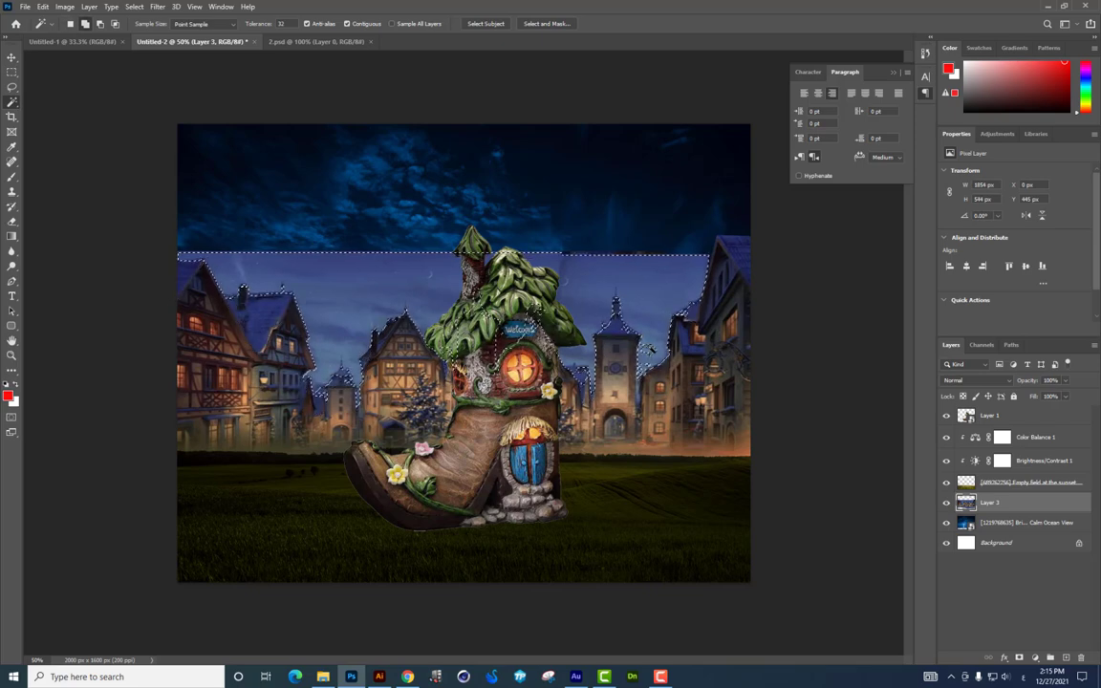
pyautogui.rightClick(13, 104)
pyautogui.click(57, 102)
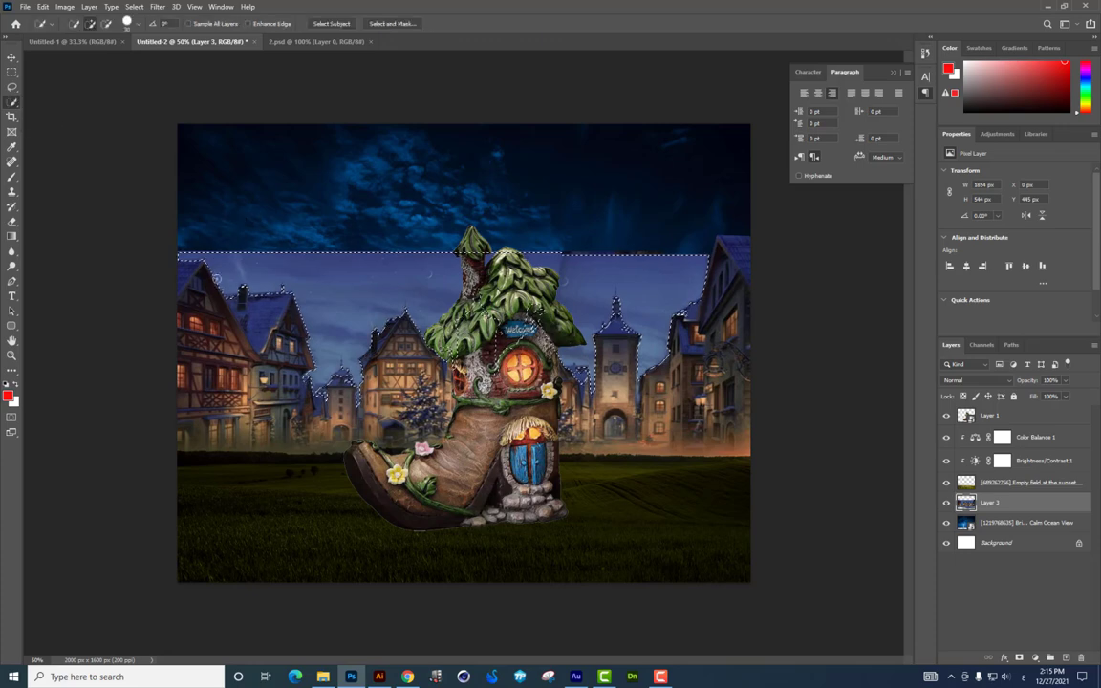
pyautogui.click(108, 24)
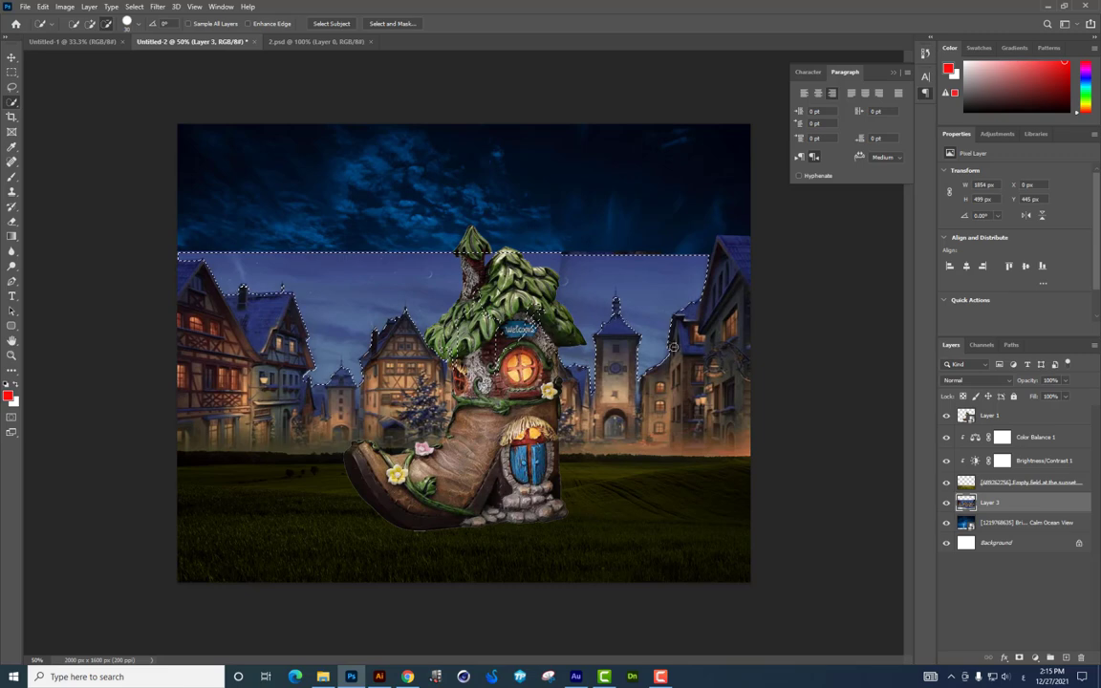
pyautogui.click(11, 73)
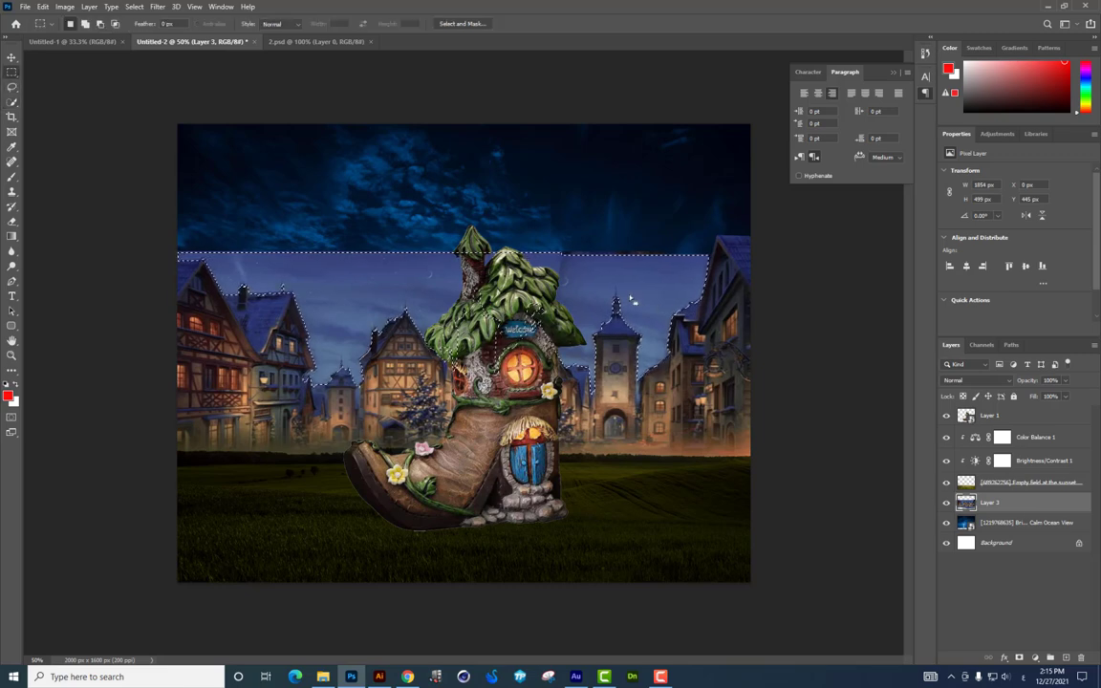
# Step: Cut the selected sky onto Layer 4 and stack it beneath the village layer
pyautogui.rightClick(562, 255)
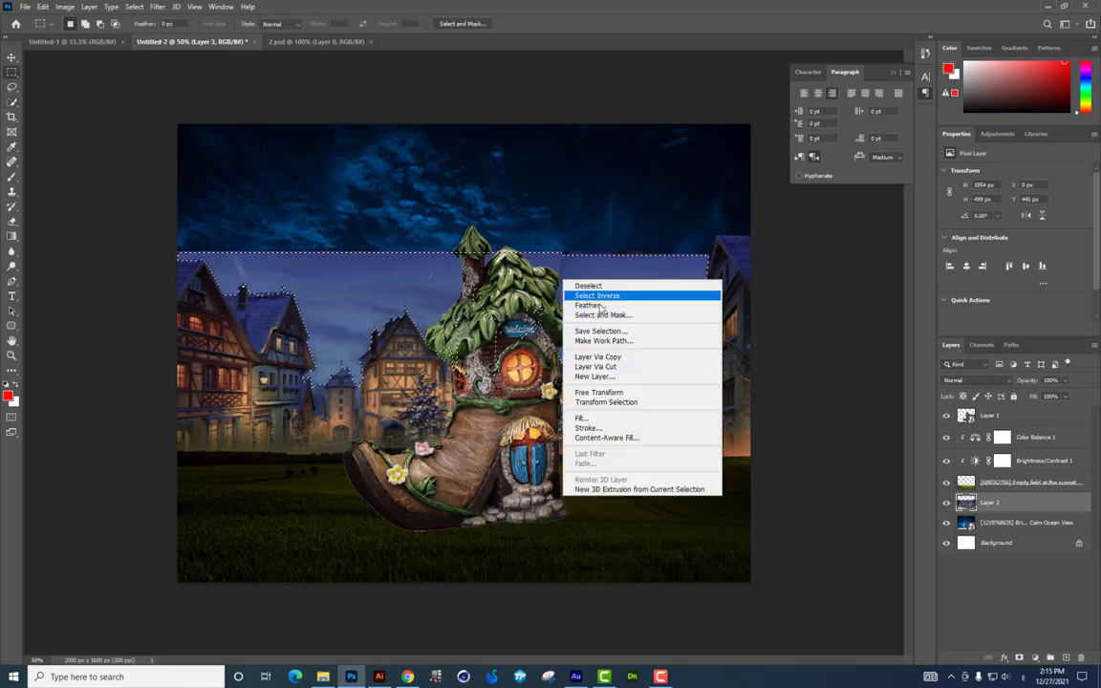
pyautogui.click(612, 367)
pyautogui.click(11, 58)
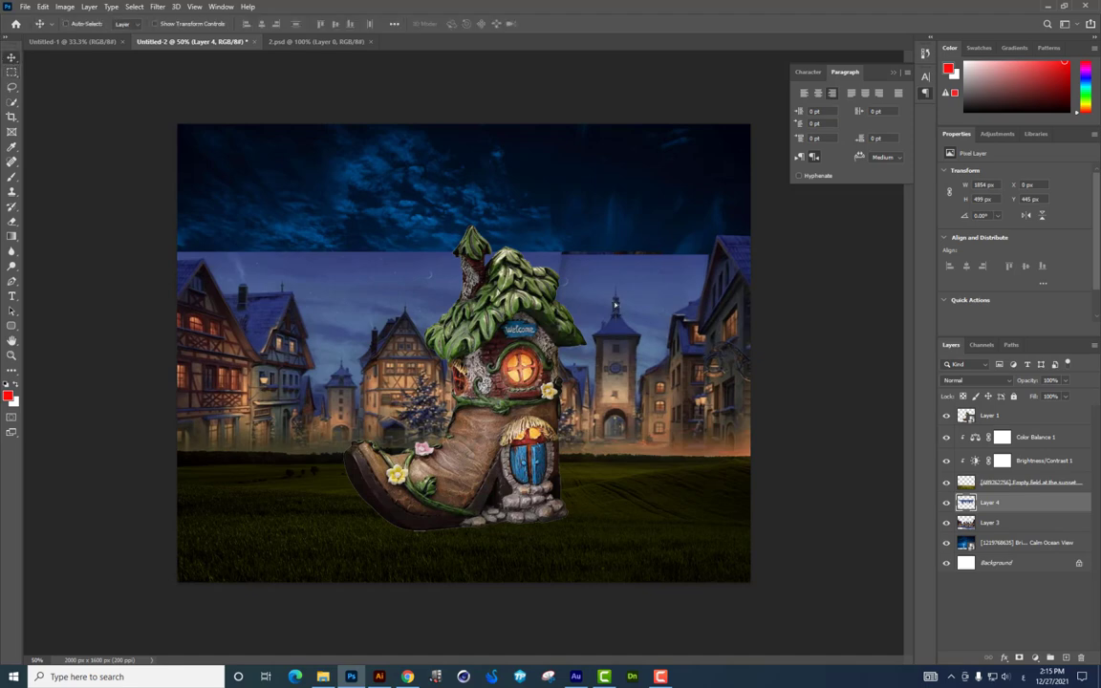
pyautogui.moveTo(558, 299); pyautogui.dragTo(609, 201)
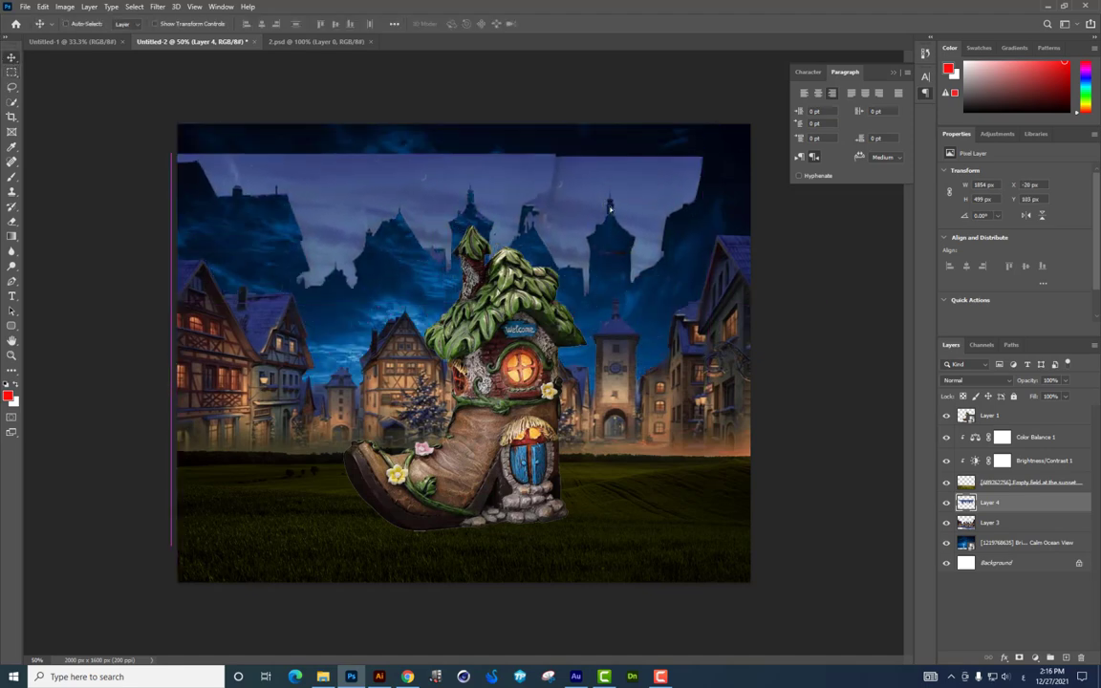
pyautogui.moveTo(1078, 533); pyautogui.dragTo(1071, 526)
pyautogui.moveTo(645, 373)
pyautogui.mouseDown()
pyautogui.moveTo(651, 435)
pyautogui.moveTo(619, 423)
pyautogui.mouseUp()
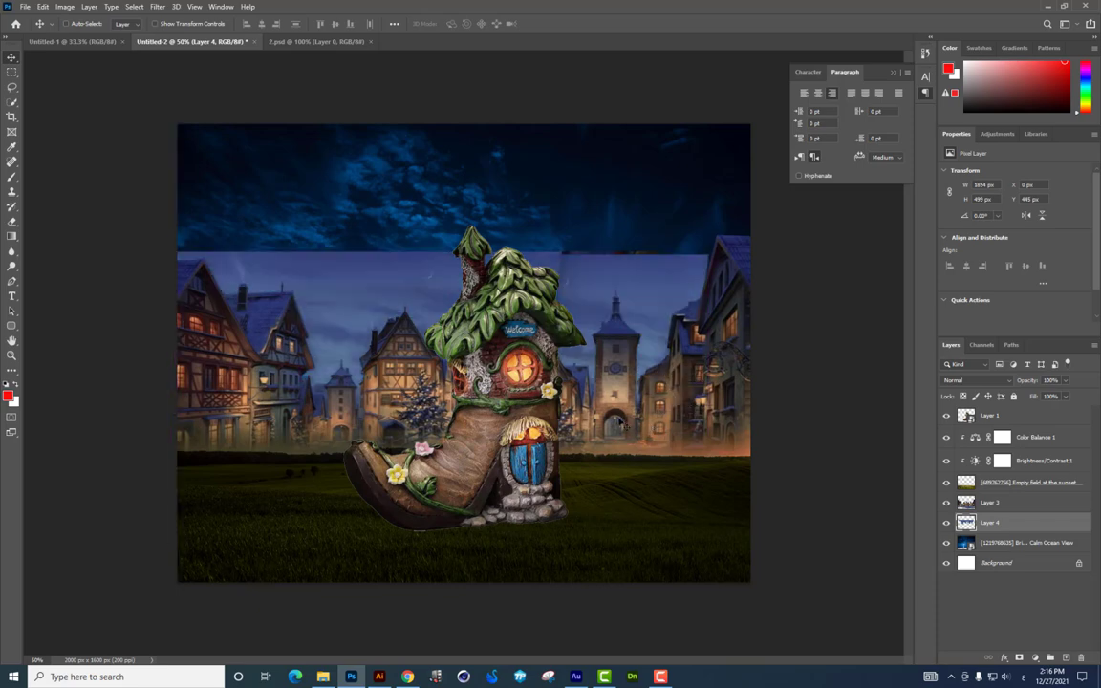
pyautogui.click(12, 205)
pyautogui.rightClick(496, 285)
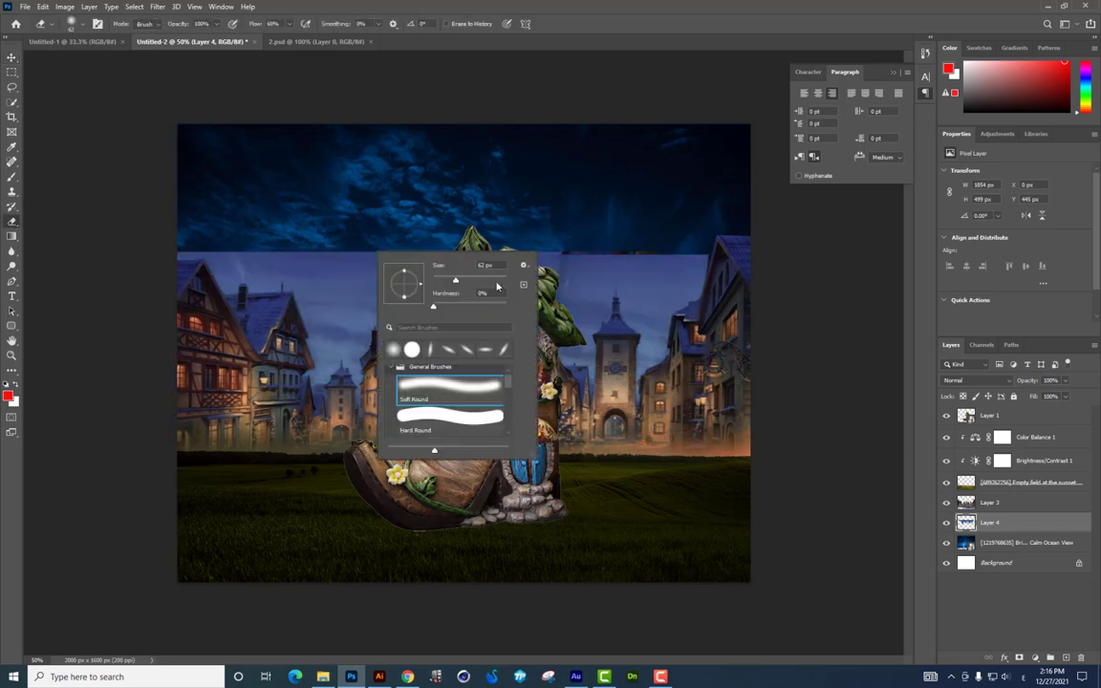
# Step: Erase the separated sky's top edge and clear leftover streaks above the rooftops
pyautogui.click(306, 218)
pyautogui.moveTo(530, 219)
pyautogui.mouseDown()
pyautogui.moveTo(577, 238)
pyautogui.moveTo(658, 226)
pyautogui.moveTo(602, 266)
pyautogui.moveTo(488, 287)
pyautogui.mouseUp()
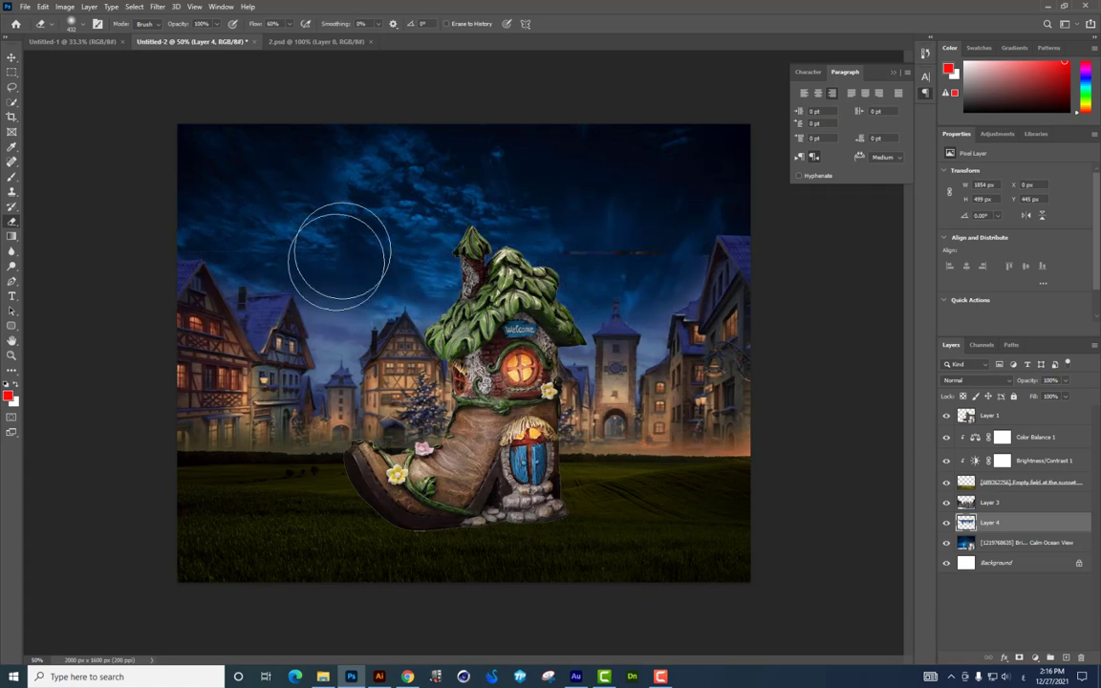
pyautogui.click(987, 504)
pyautogui.press('v')
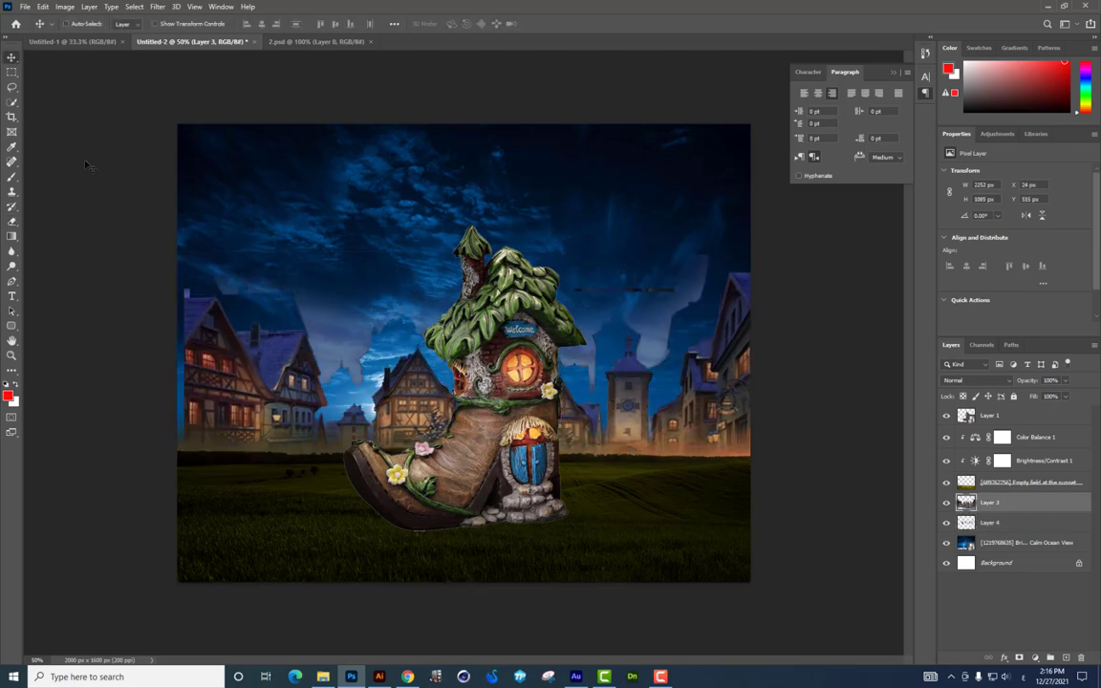
pyautogui.press('m')
pyautogui.moveTo(178, 219)
pyautogui.mouseDown()
pyautogui.moveTo(518, 263)
pyautogui.moveTo(686, 256)
pyautogui.mouseUp()
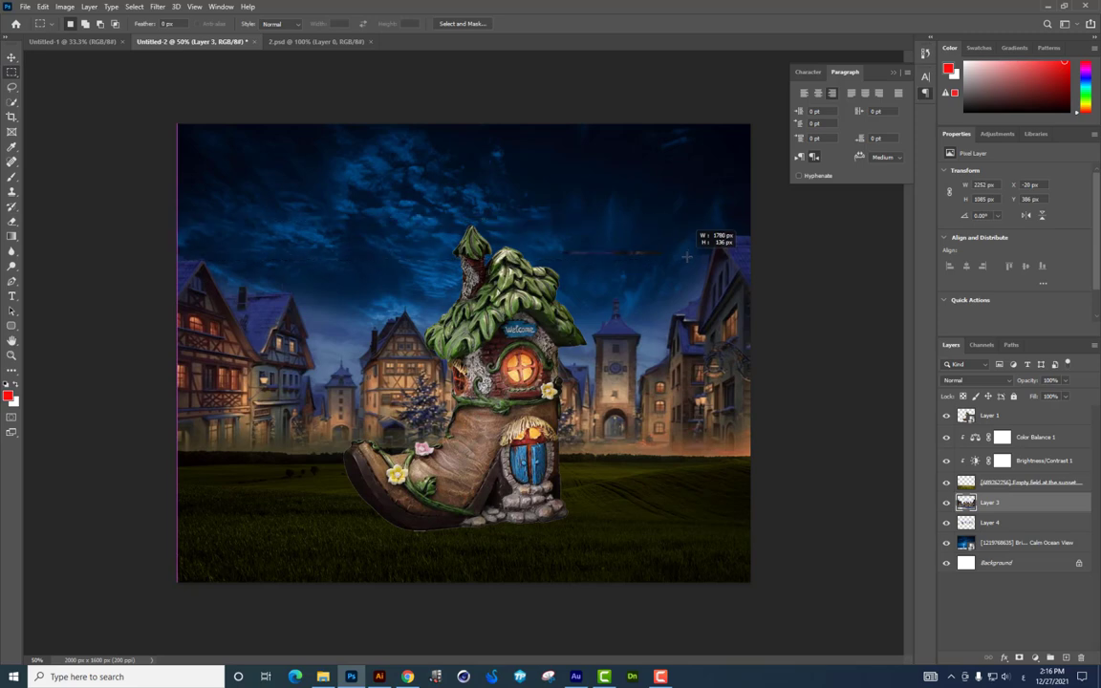
pyautogui.click(677, 258)
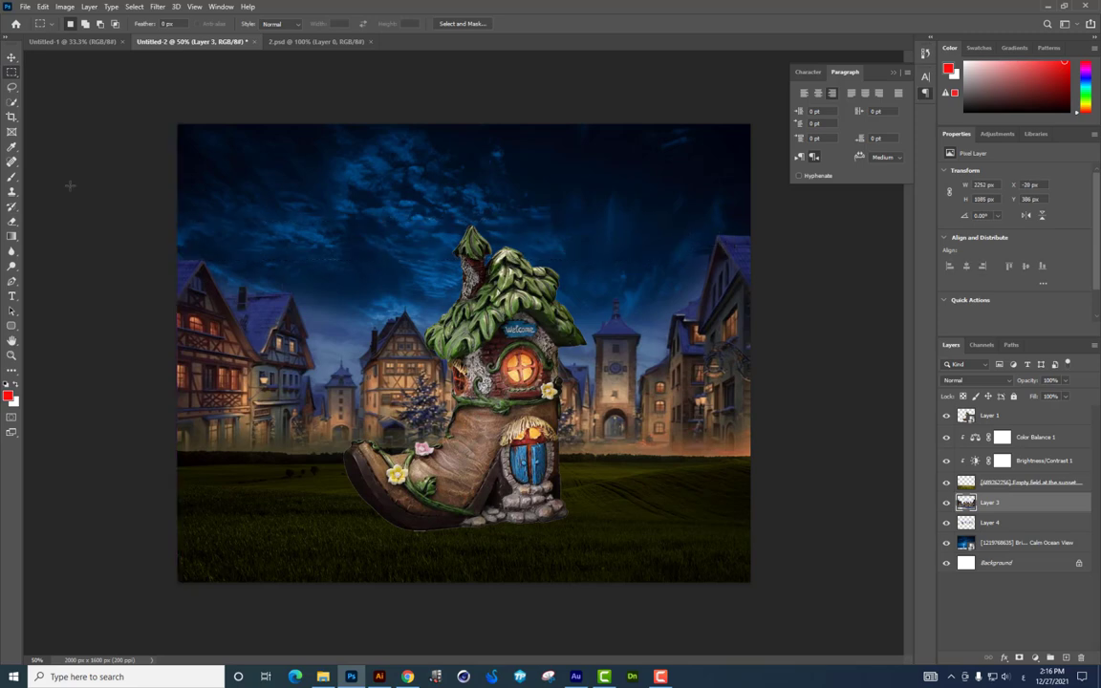
pyautogui.click(11, 221)
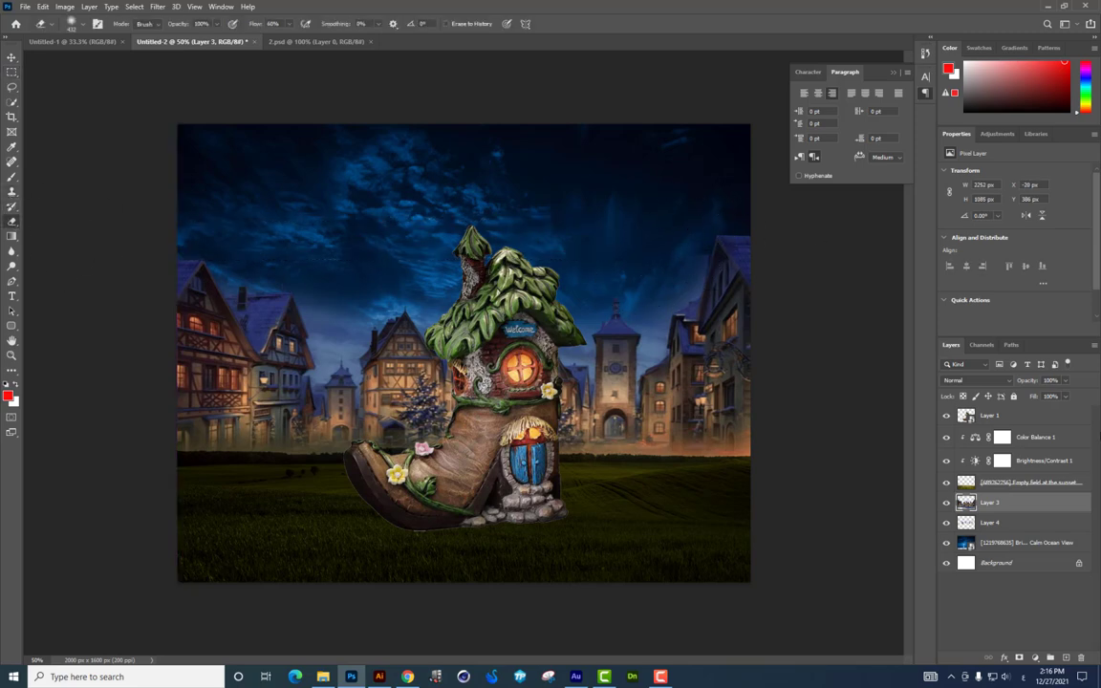
pyautogui.click(991, 522)
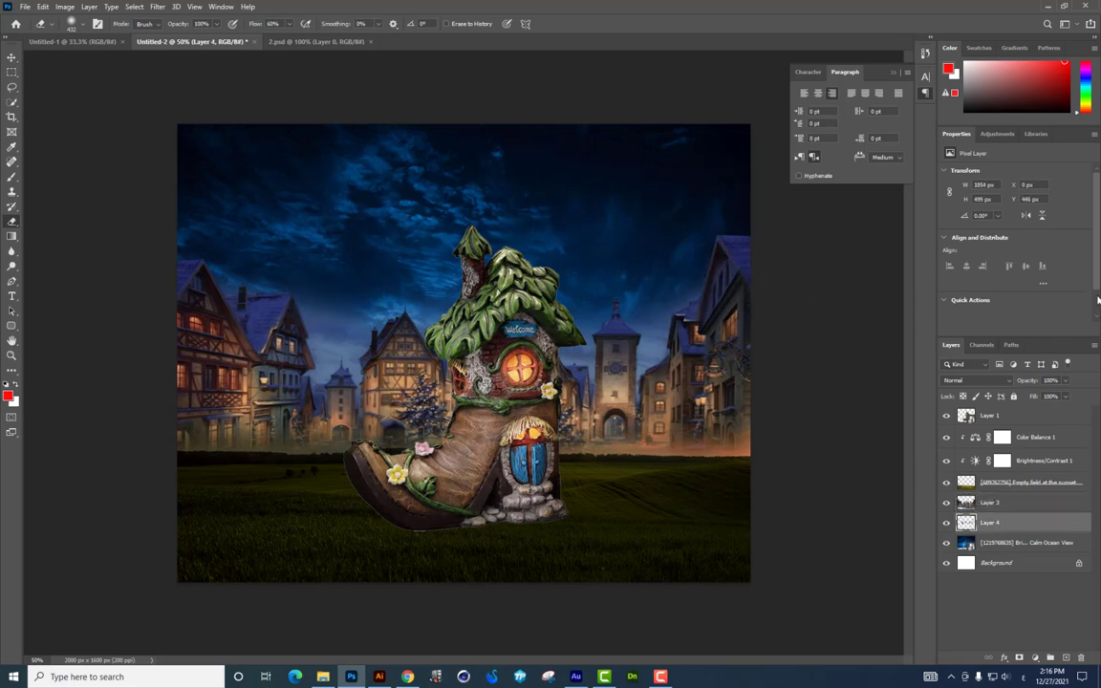
# Step: Clip a Color Balance layer to Layer 4 with midtones +42, +22, +69 toward blue
pyautogui.click(1037, 657)
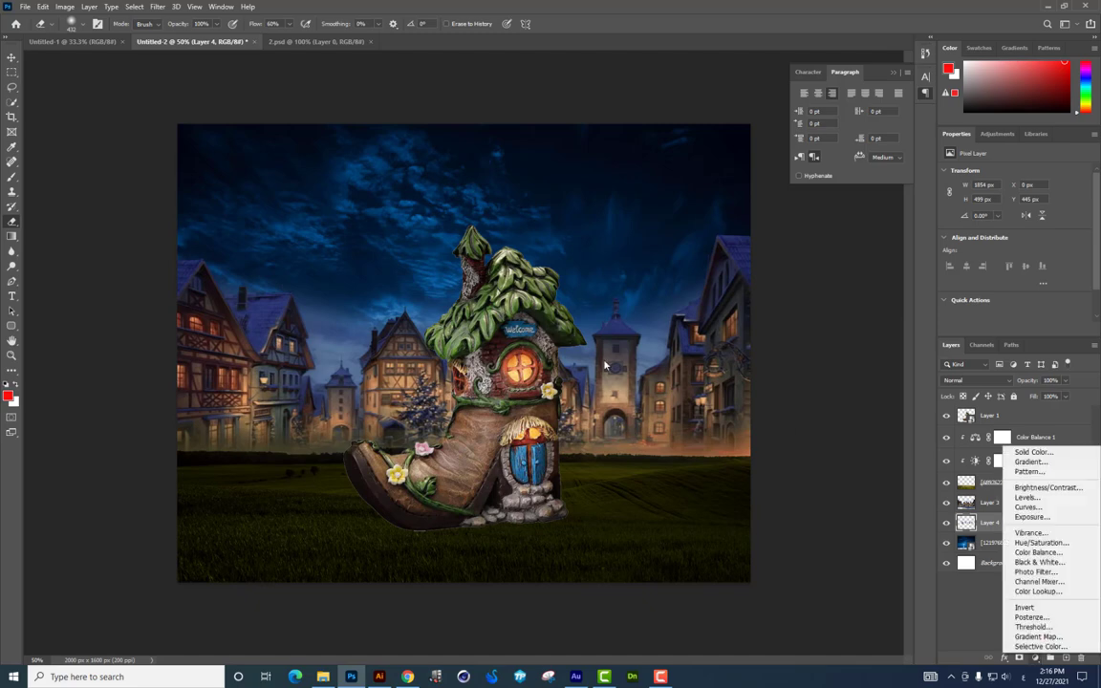
pyautogui.click(1038, 553)
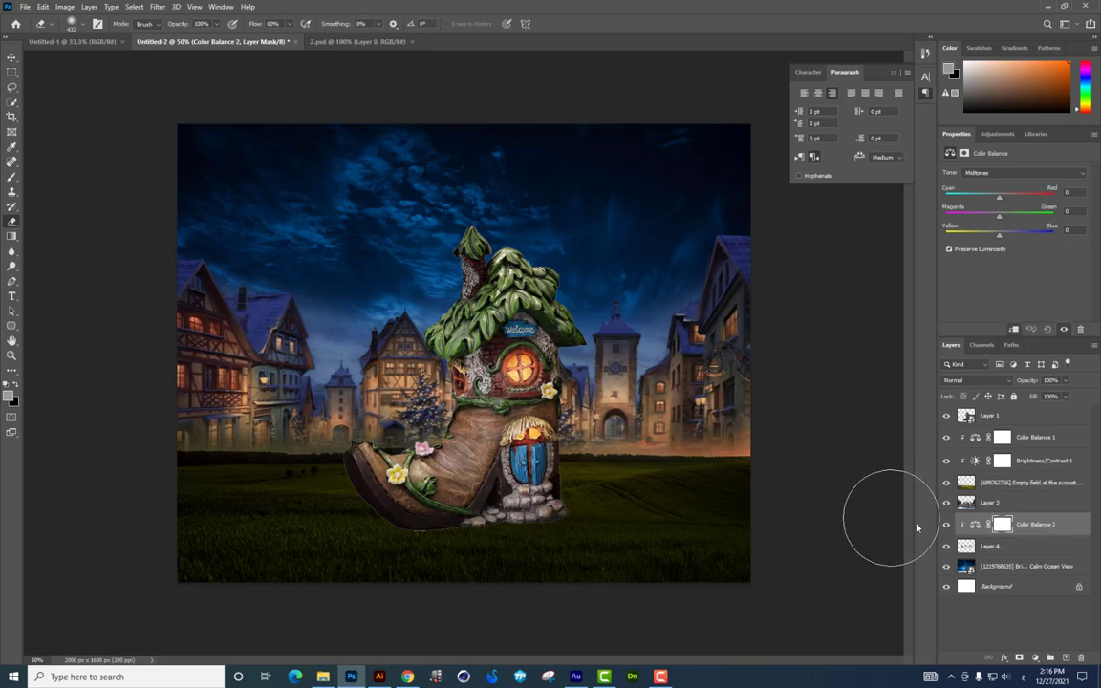
pyautogui.keyDown('alt'); pyautogui.click(983, 543); pyautogui.keyUp('alt')
pyautogui.press('v')
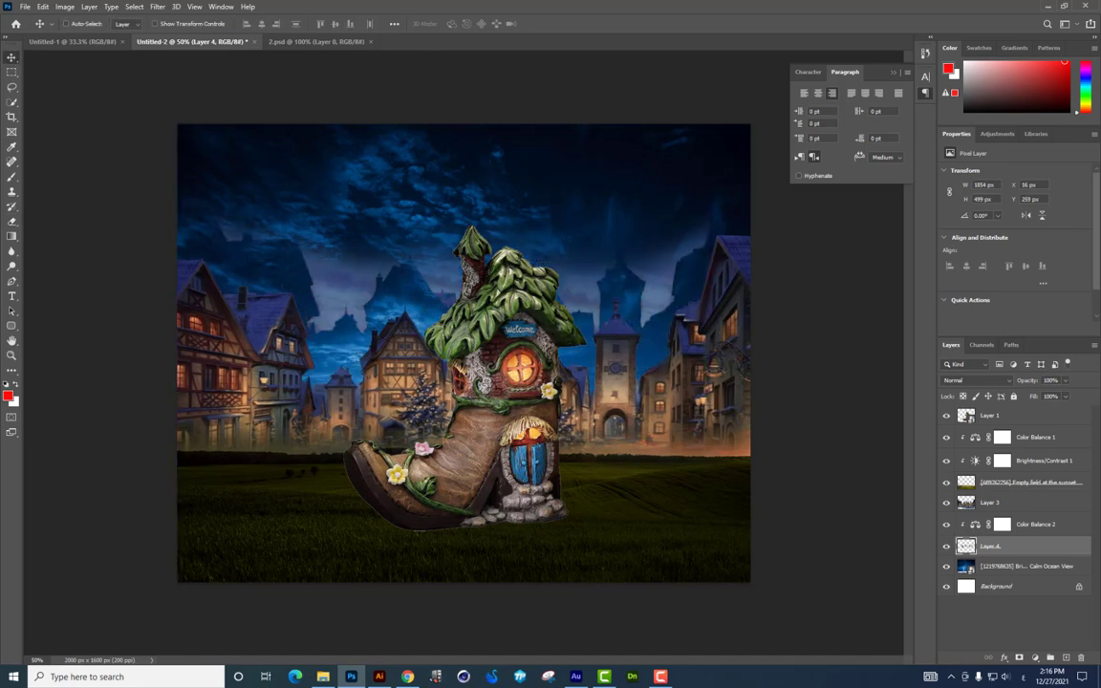
pyautogui.click(1054, 524)
pyautogui.moveTo(1000, 235); pyautogui.dragTo(1029, 239)
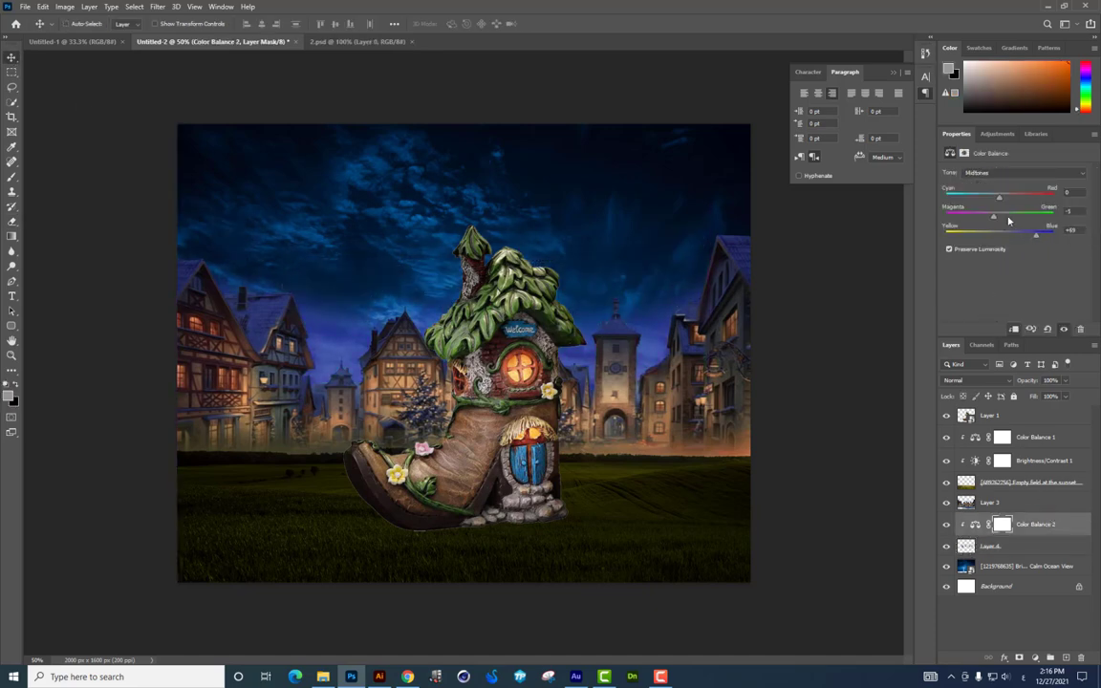
pyautogui.click(1002, 220)
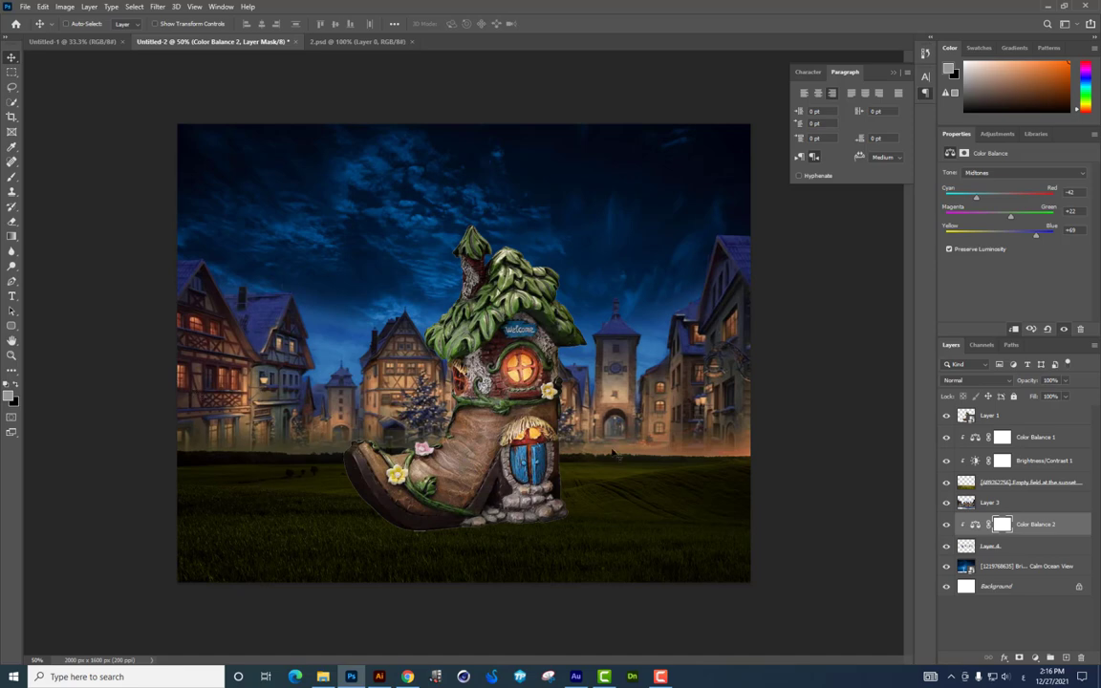
pyautogui.click(991, 484)
pyautogui.hotkey('ctrl', 'alt', 'z')
pyautogui.hotkey('ctrl', 'alt', 'z')
# Step: Soft-erase the grass field's top edge with a 120 px brush to reveal the village buildings
pyautogui.hotkey('ctrl', 'shift', 'z')
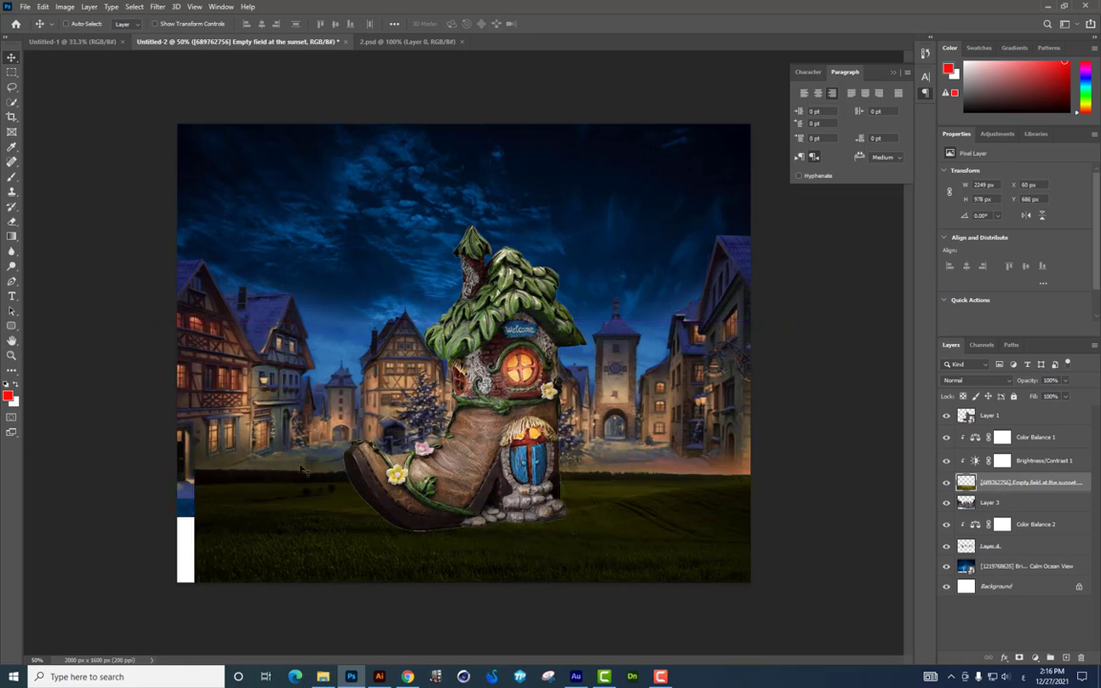
pyautogui.hotkey('ctrl', 'shift', 'z')
pyautogui.click(11, 222)
pyautogui.rightClick(287, 397)
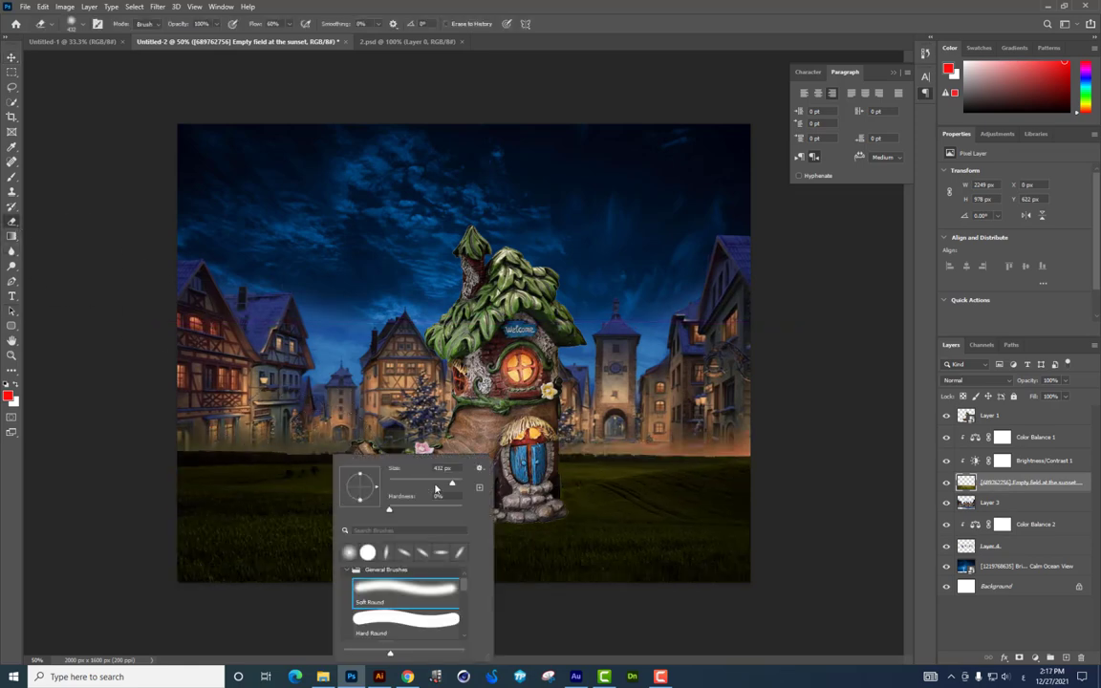
pyautogui.press('Return')
pyautogui.moveTo(192, 456)
pyautogui.mouseDown()
pyautogui.moveTo(247, 446)
pyautogui.moveTo(335, 469)
pyautogui.mouseUp()
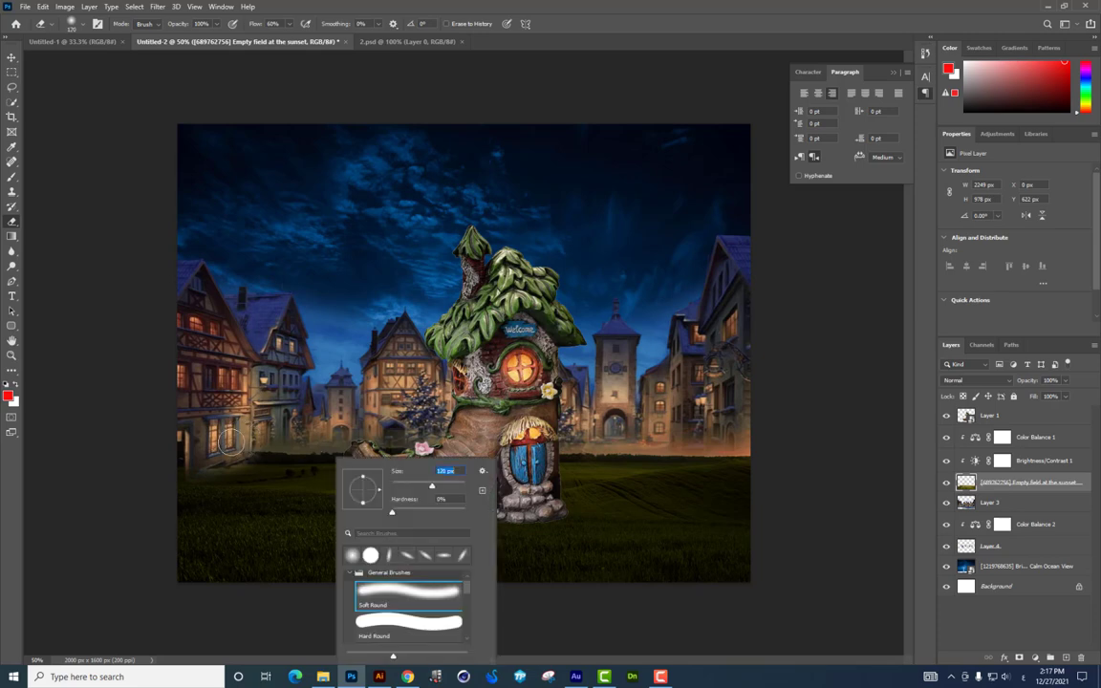
pyautogui.press('Return')
pyautogui.moveTo(276, 438)
pyautogui.mouseDown()
pyautogui.moveTo(213, 446)
pyautogui.moveTo(176, 467)
pyautogui.moveTo(320, 425)
pyautogui.moveTo(364, 433)
pyautogui.mouseUp()
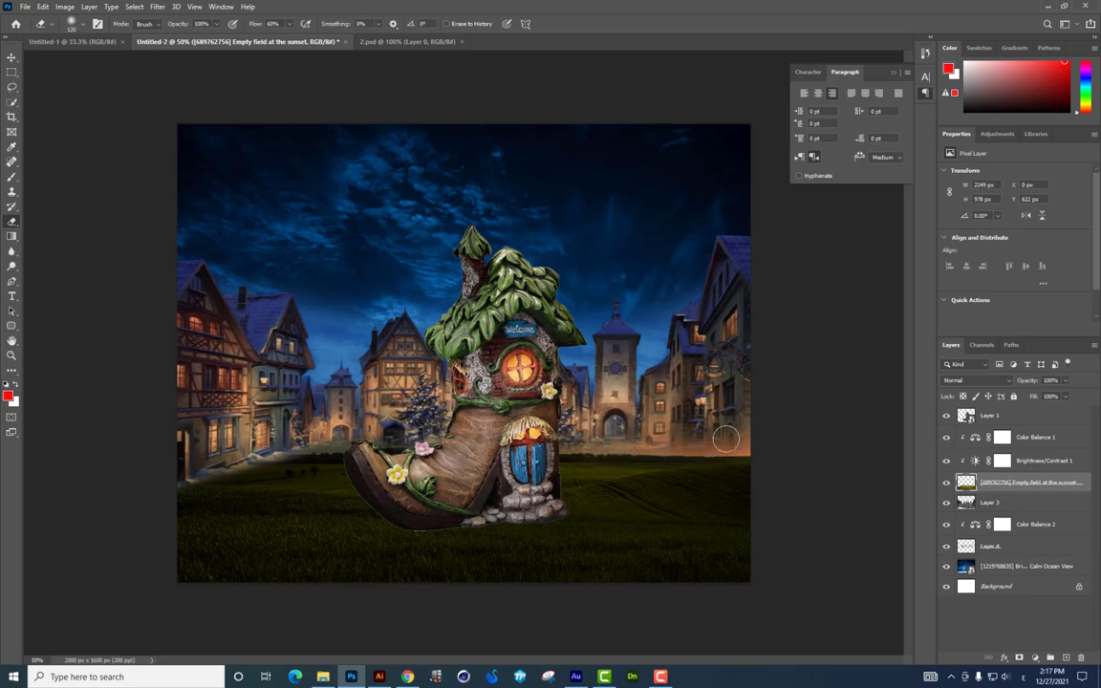
pyautogui.hotkey('ctrl', 't')
pyautogui.rightClick(696, 266)
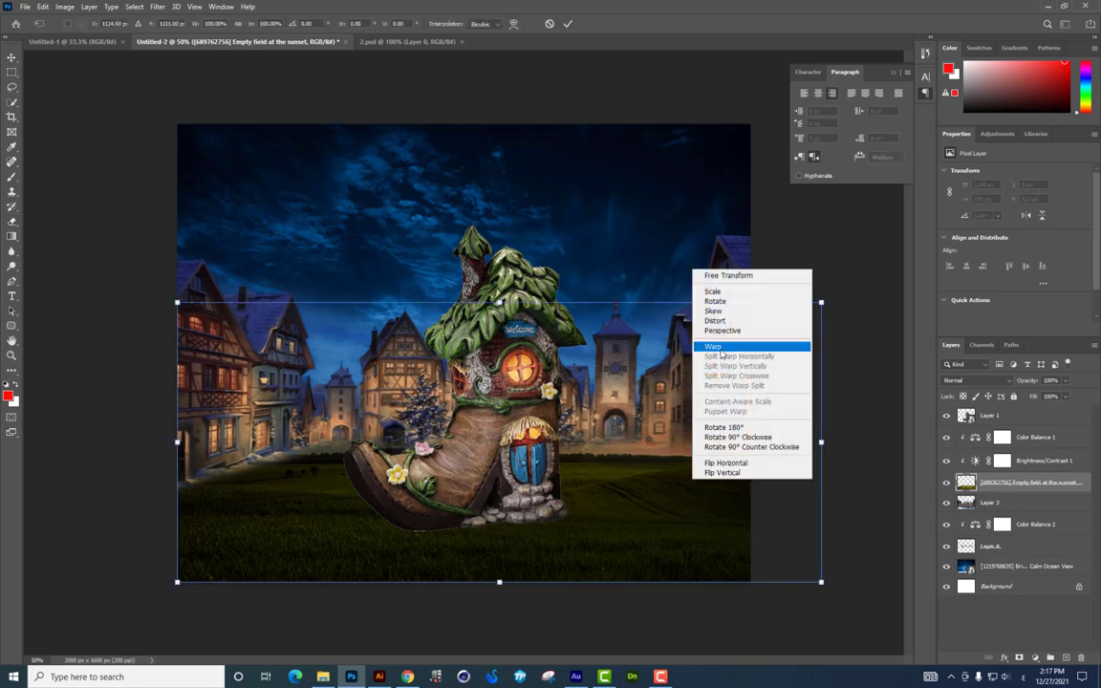
# Step: Warp the grass horizon upward and erase the haze over the right-side buildings
pyautogui.click(712, 346)
pyautogui.moveTo(654, 463); pyautogui.dragTo(674, 432)
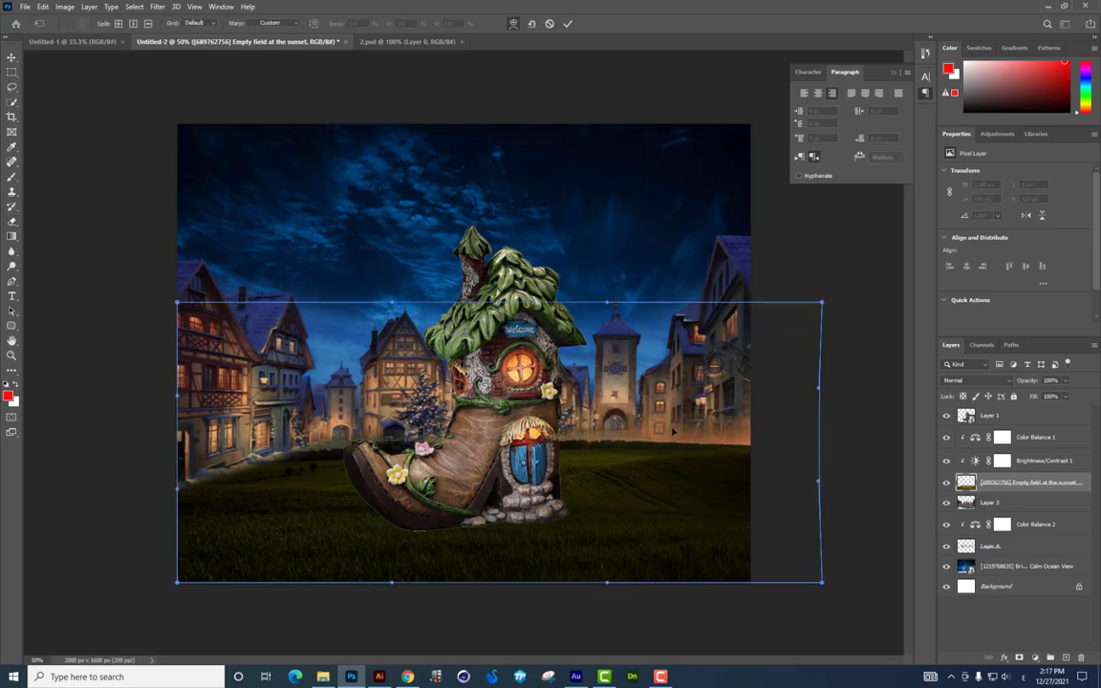
pyautogui.press('Return')
pyautogui.press('e')
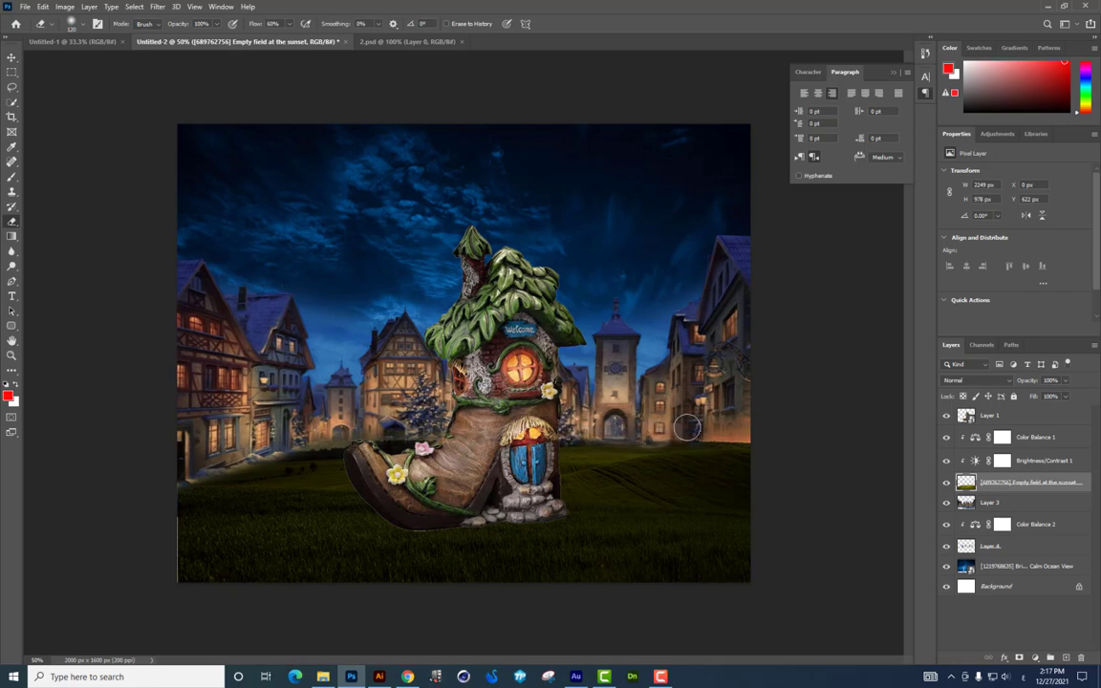
pyautogui.moveTo(675, 426)
pyautogui.mouseDown()
pyautogui.moveTo(704, 429)
pyautogui.moveTo(745, 460)
pyautogui.moveTo(713, 444)
pyautogui.mouseUp()
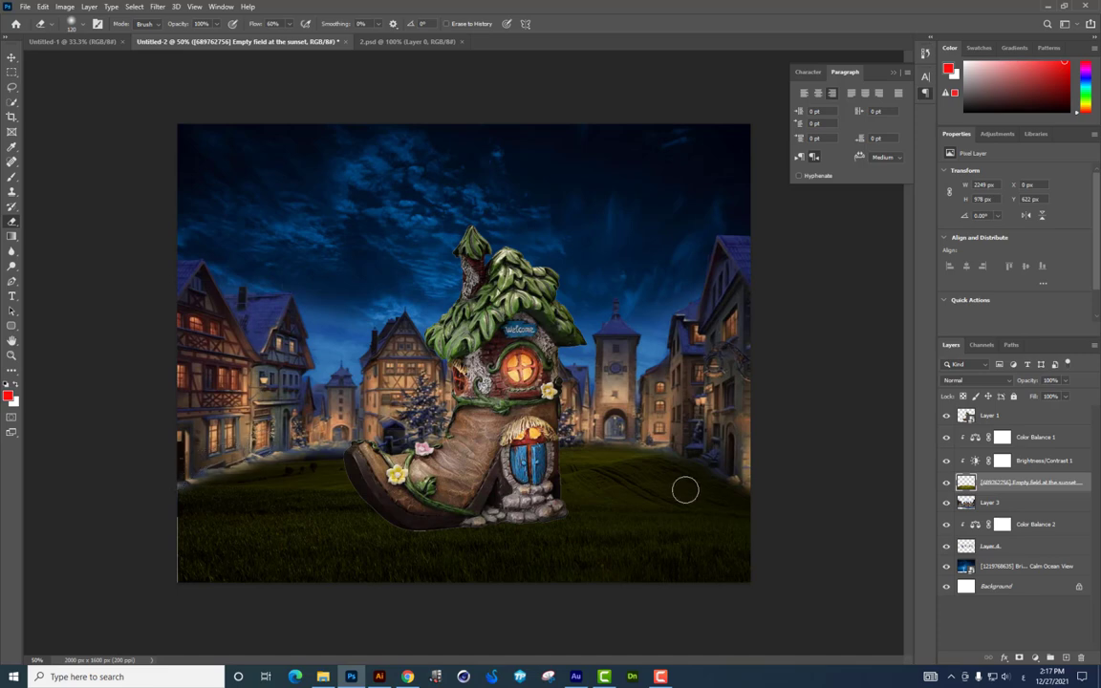
pyautogui.hotkey('ctrl', 't')
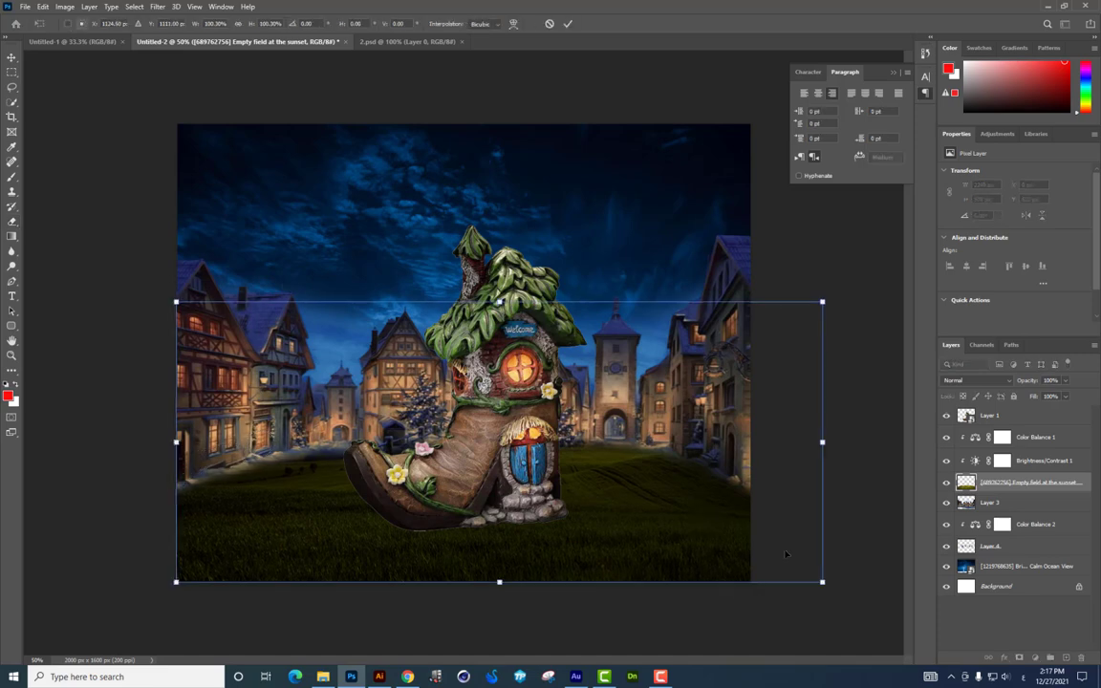
# Step: Cancel the pending transform and erase the dark grass beneath the right-side buildings
pyautogui.press('Return')
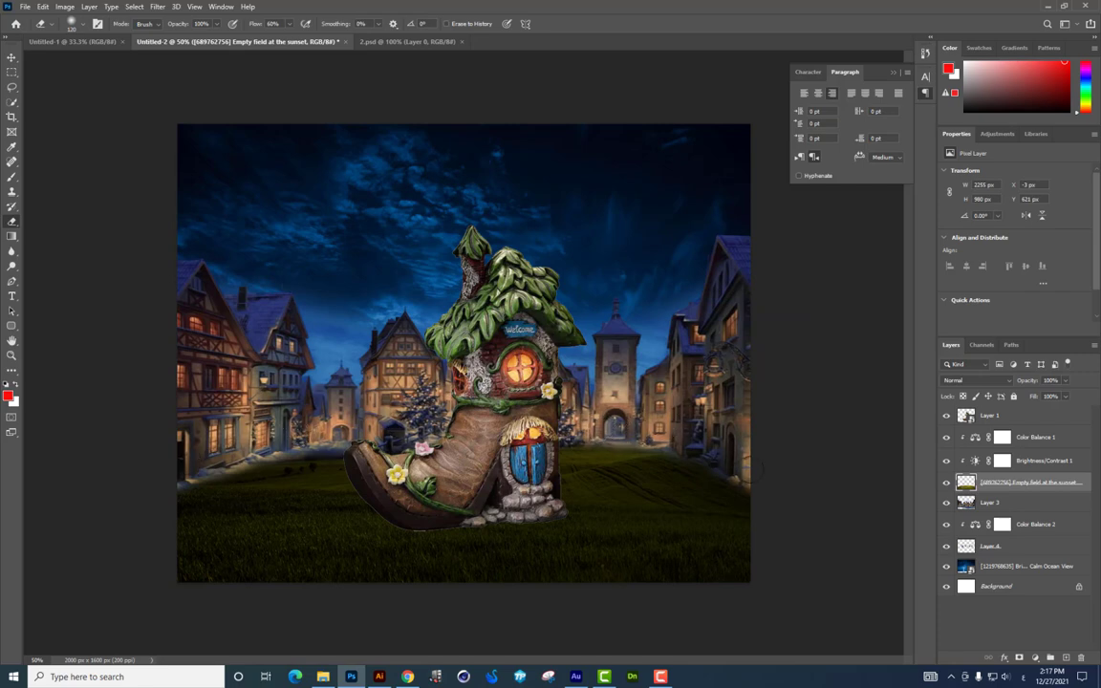
pyautogui.moveTo(665, 411); pyautogui.dragTo(741, 466)
pyautogui.click(11, 58)
pyautogui.hotkey('ctrl', 'z')
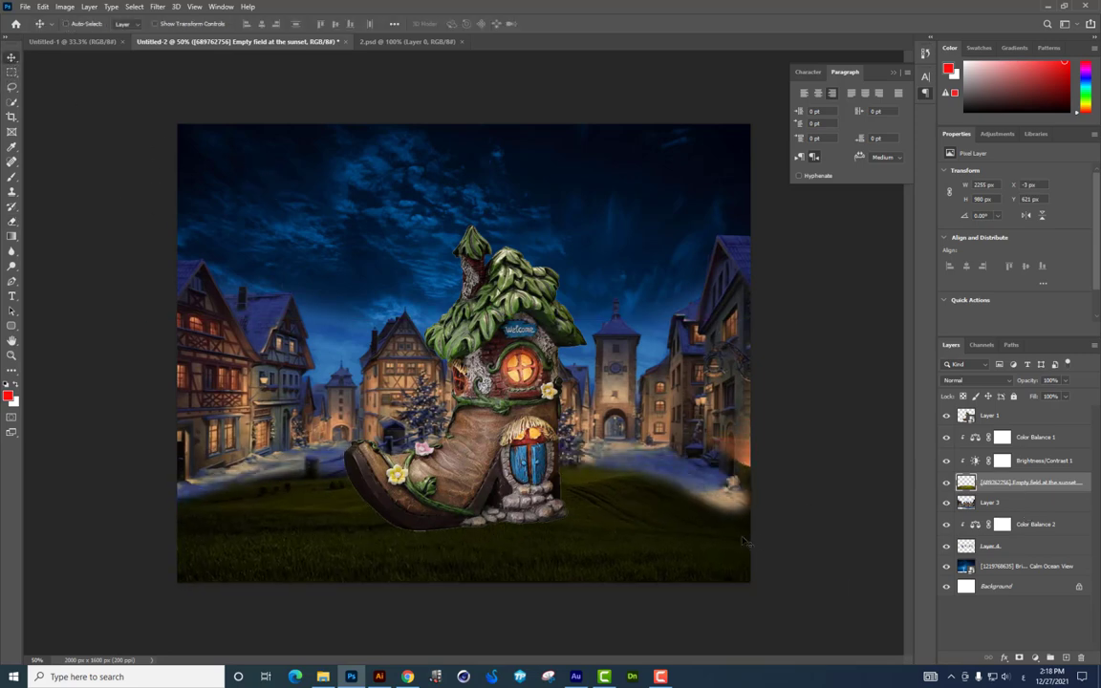
pyautogui.hotkey('ctrl', 'shift', 'z')
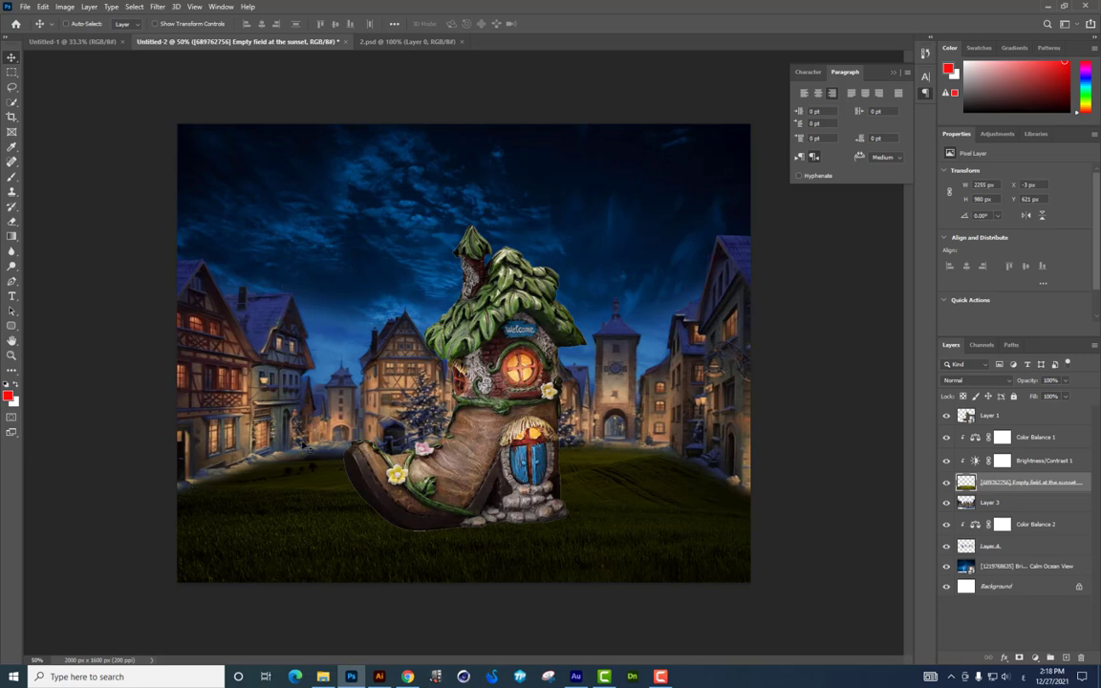
# Step: Add a new layer clipped to Layer 3 and set up a smaller black brush
pyautogui.click(1014, 503)
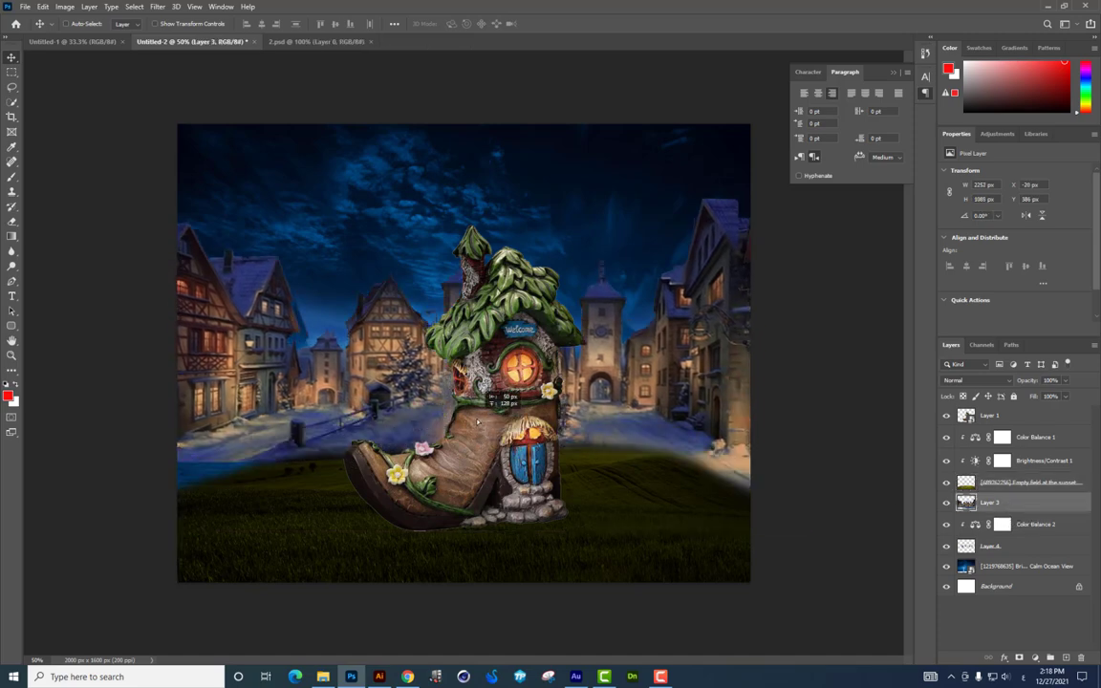
pyautogui.click(1065, 660)
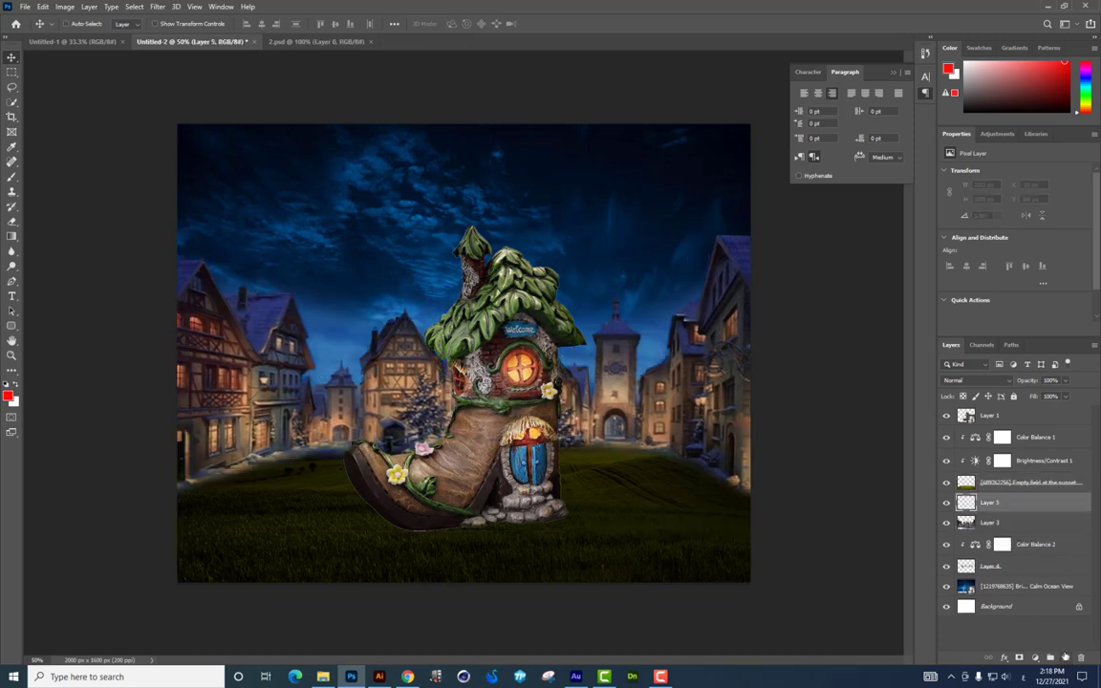
pyautogui.hotkey('ctrl', 'alt', 'g')
pyautogui.click(11, 179)
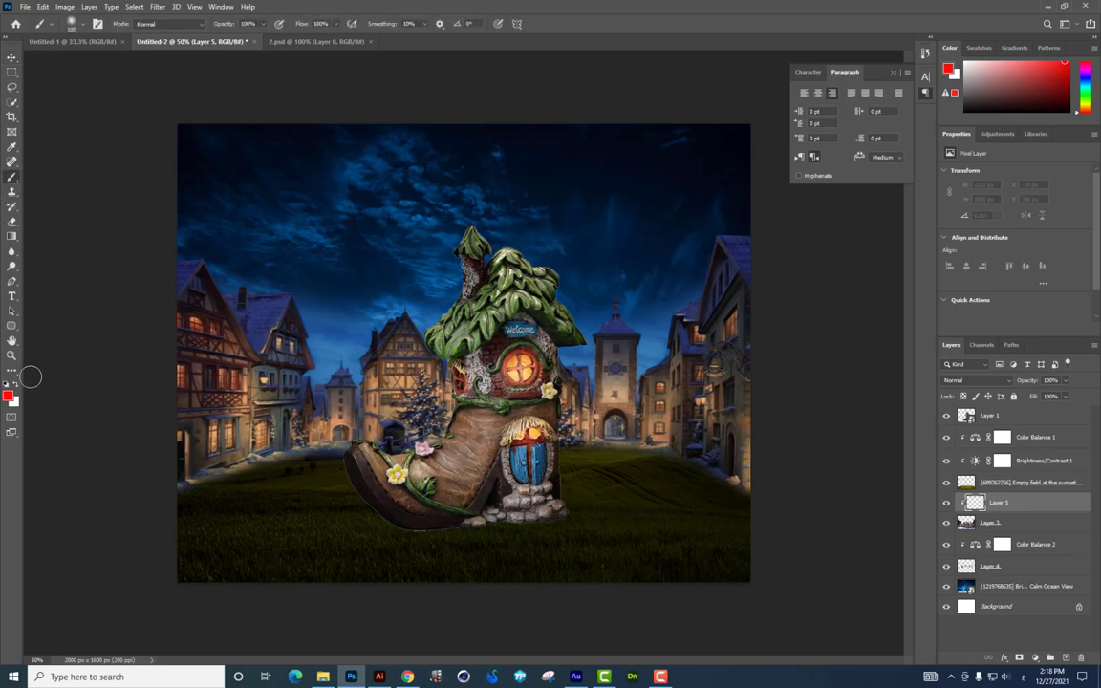
pyautogui.press('d')
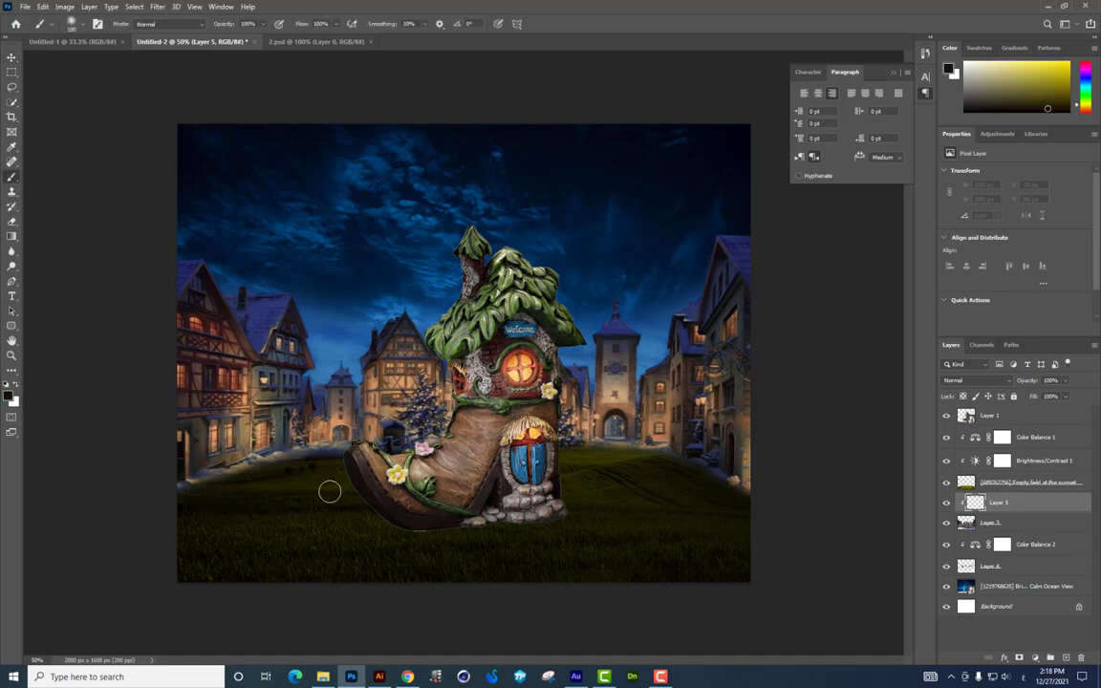
pyautogui.rightClick(330, 468)
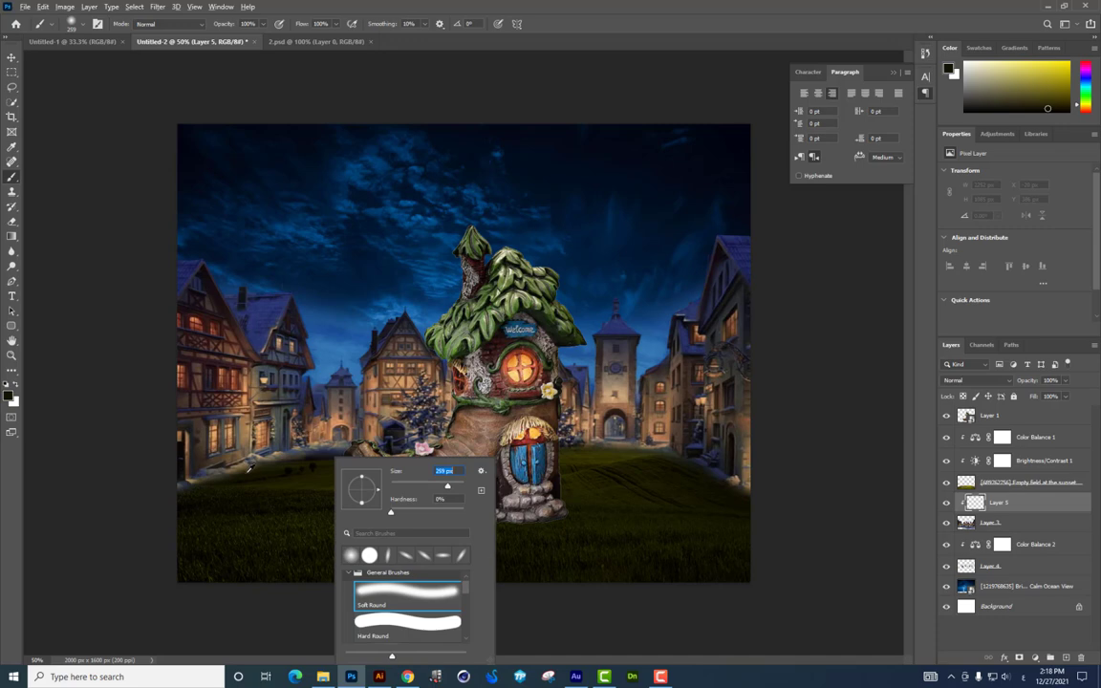
pyautogui.press('Return')
pyautogui.press('[')
pyautogui.press('[')
pyautogui.press('[')
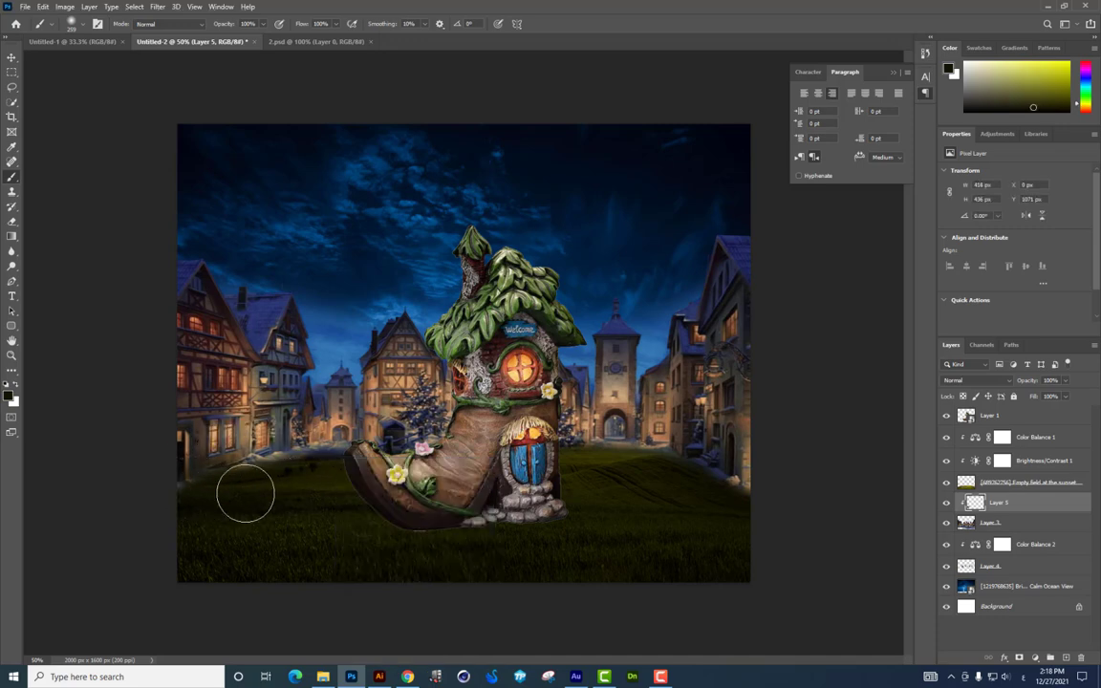
# Step: Paint soft black strokes at 46% flow over the misty town base on both sides of the boot
pyautogui.moveTo(245, 495)
pyautogui.mouseDown()
pyautogui.moveTo(344, 474)
pyautogui.moveTo(176, 513)
pyautogui.moveTo(372, 475)
pyautogui.moveTo(654, 474)
pyautogui.moveTo(679, 487)
pyautogui.mouseUp()
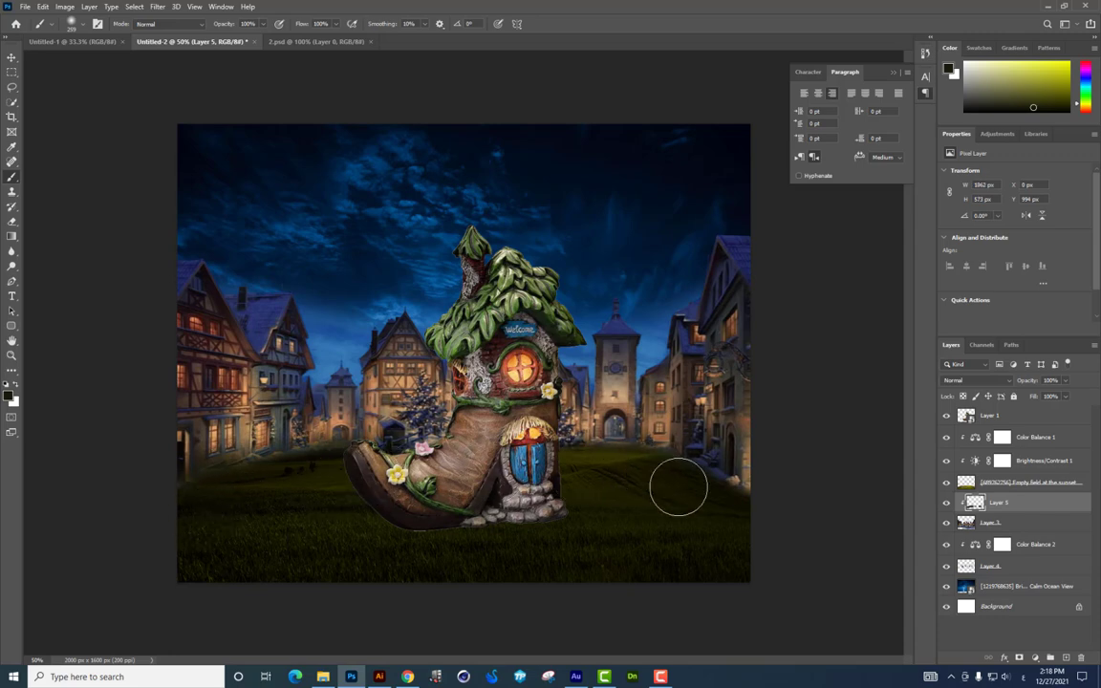
pyautogui.moveTo(334, 24); pyautogui.dragTo(306, 36)
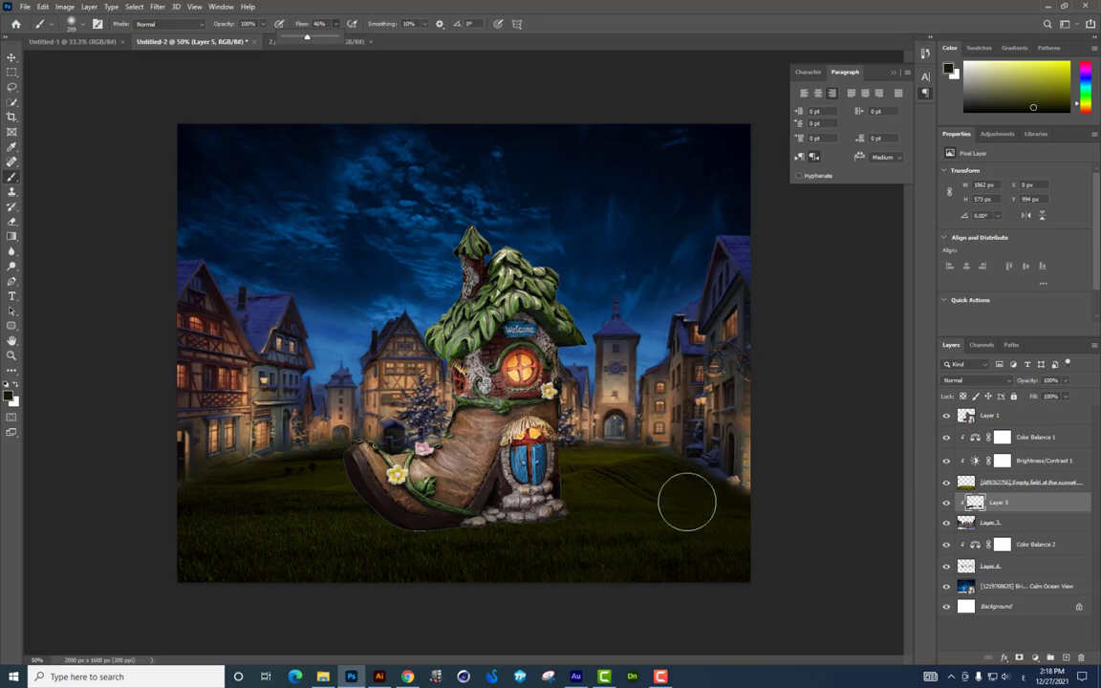
pyautogui.moveTo(686, 502)
pyautogui.mouseDown()
pyautogui.moveTo(678, 482)
pyautogui.moveTo(737, 509)
pyautogui.moveTo(667, 465)
pyautogui.moveTo(620, 460)
pyautogui.moveTo(281, 475)
pyautogui.moveTo(152, 523)
pyautogui.mouseUp()
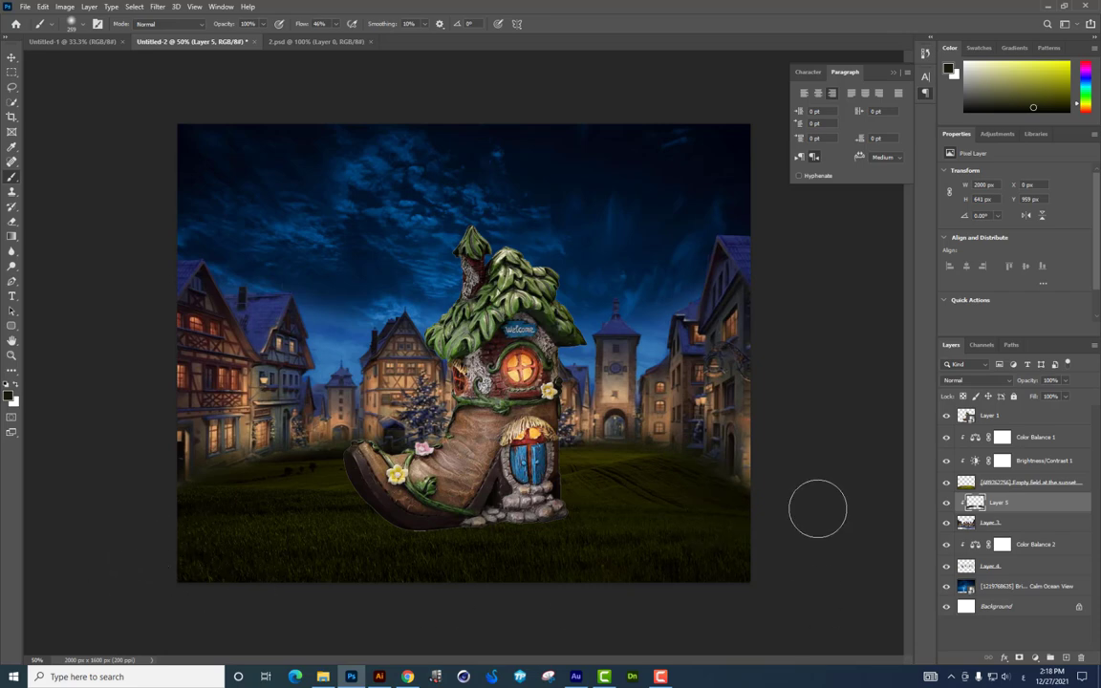
pyautogui.moveTo(818, 508)
pyautogui.mouseDown()
pyautogui.moveTo(760, 470)
pyautogui.moveTo(769, 438)
pyautogui.moveTo(772, 522)
pyautogui.mouseUp()
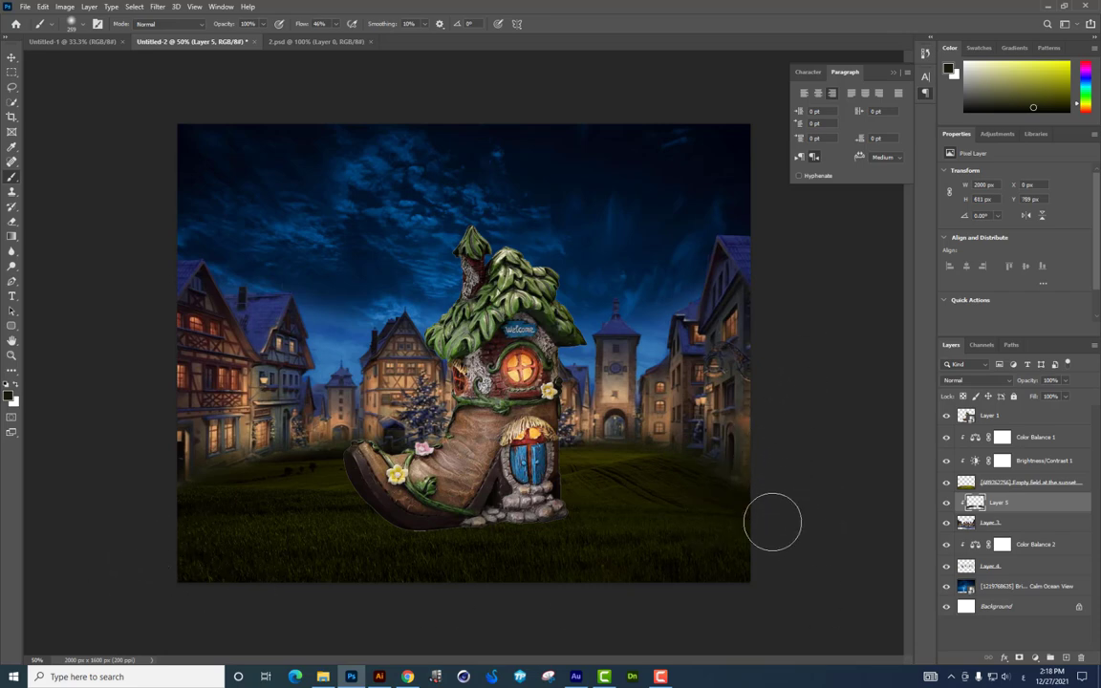
pyautogui.click(12, 57)
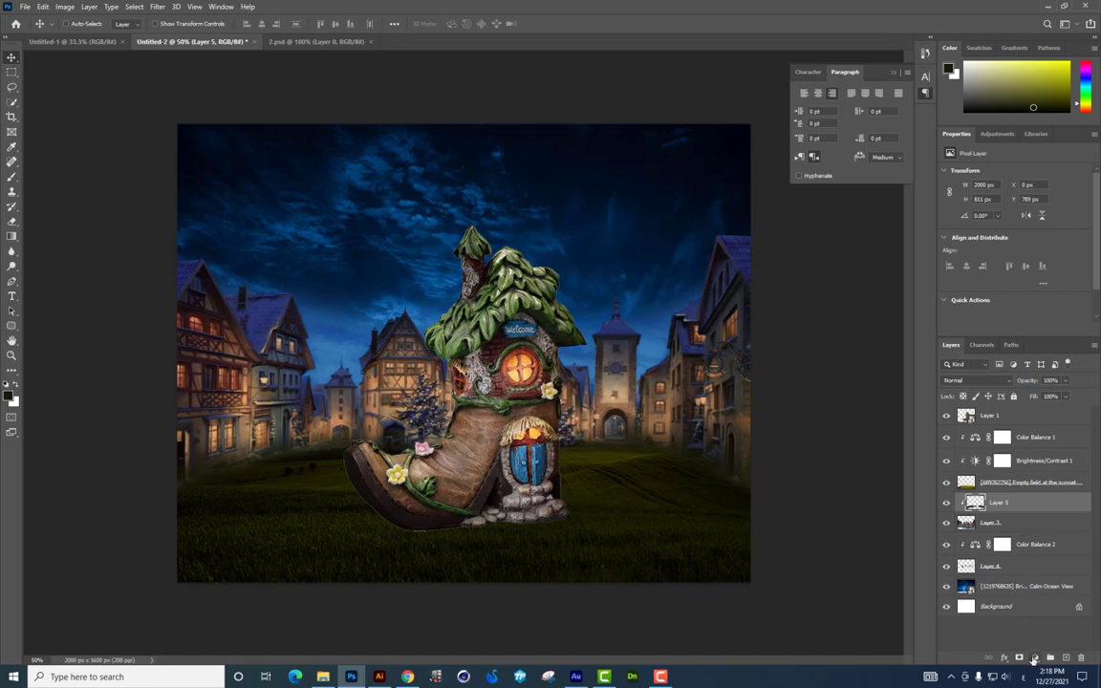
# Step: Add a Brightness/Contrast layer (brightness -57, contrast 12), then start dragging the Calm Ocean View sky
pyautogui.click(1033, 659)
pyautogui.click(995, 464)
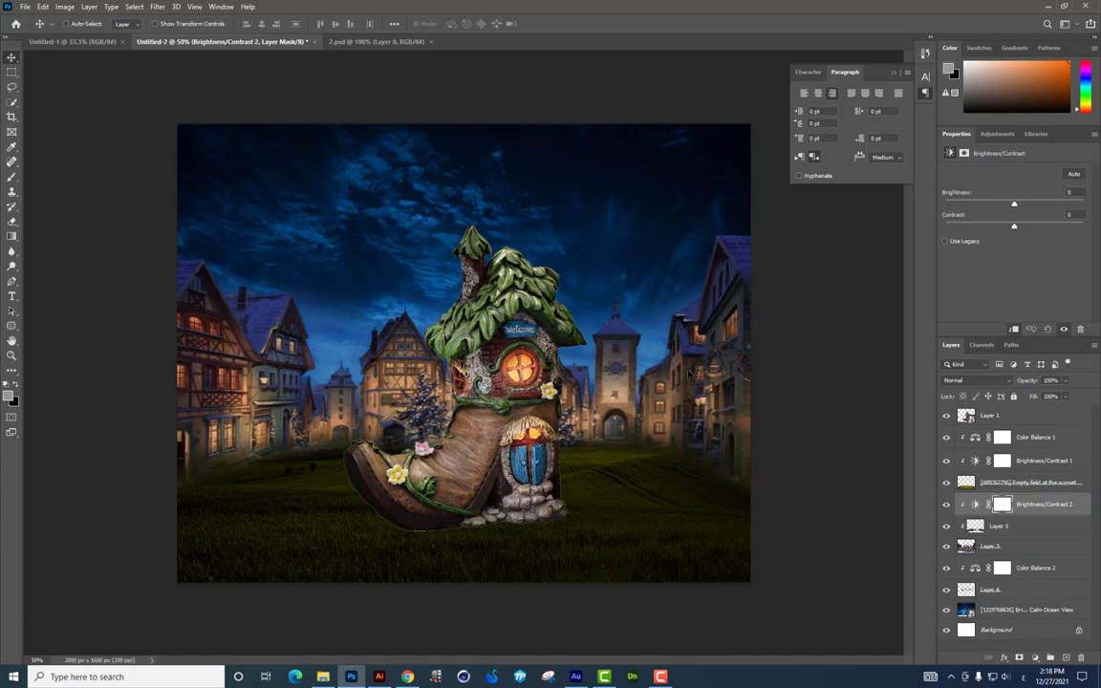
pyautogui.moveTo(1012, 201); pyautogui.dragTo(989, 206)
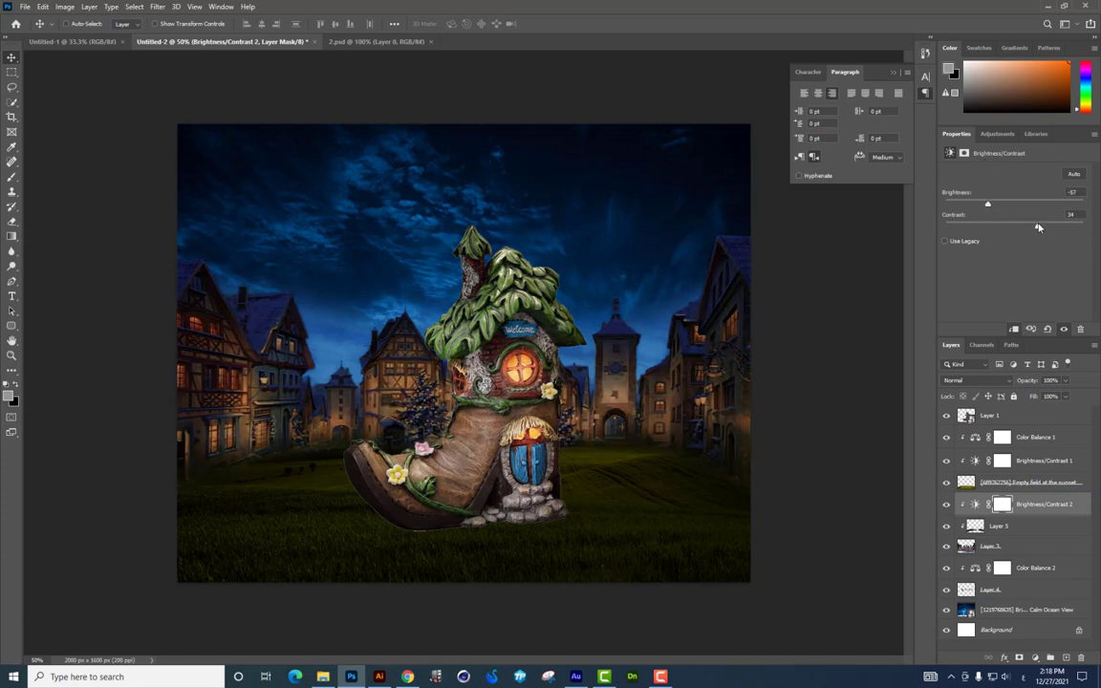
pyautogui.click(1028, 609)
pyautogui.moveTo(382, 258); pyautogui.dragTo(509, 249)
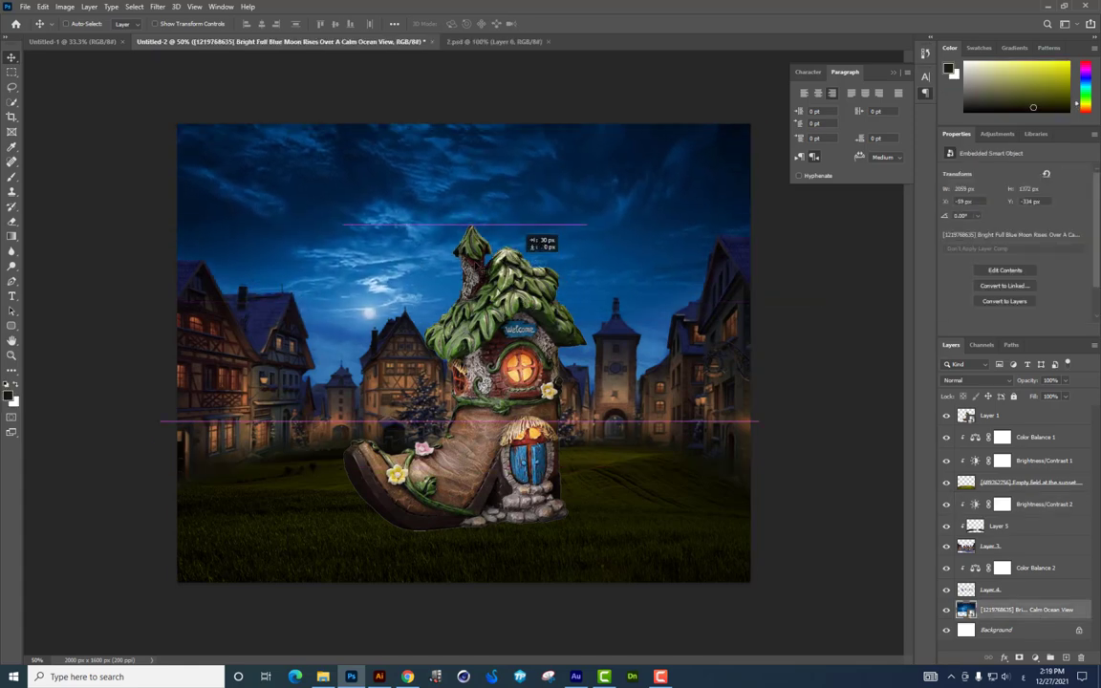
# Step: Scale the sky to about 2375 × 1583 px and shift it so the moon shows beside the boot house
pyautogui.moveTo(509, 249); pyautogui.dragTo(392, 280)
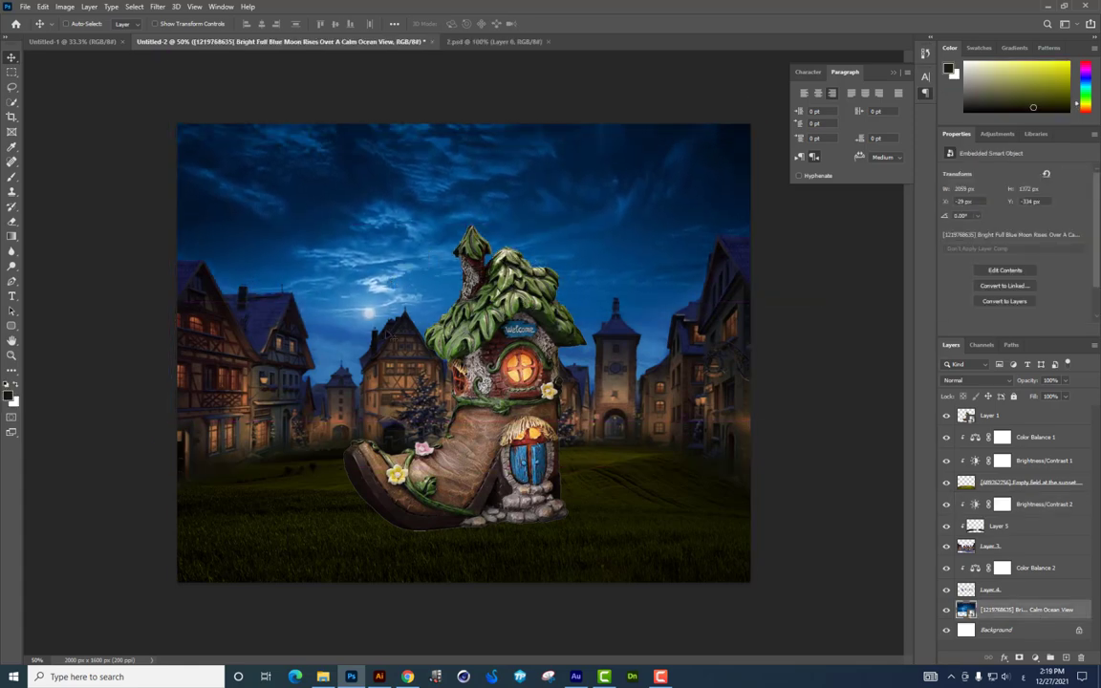
pyautogui.hotkey('ctrl', 't')
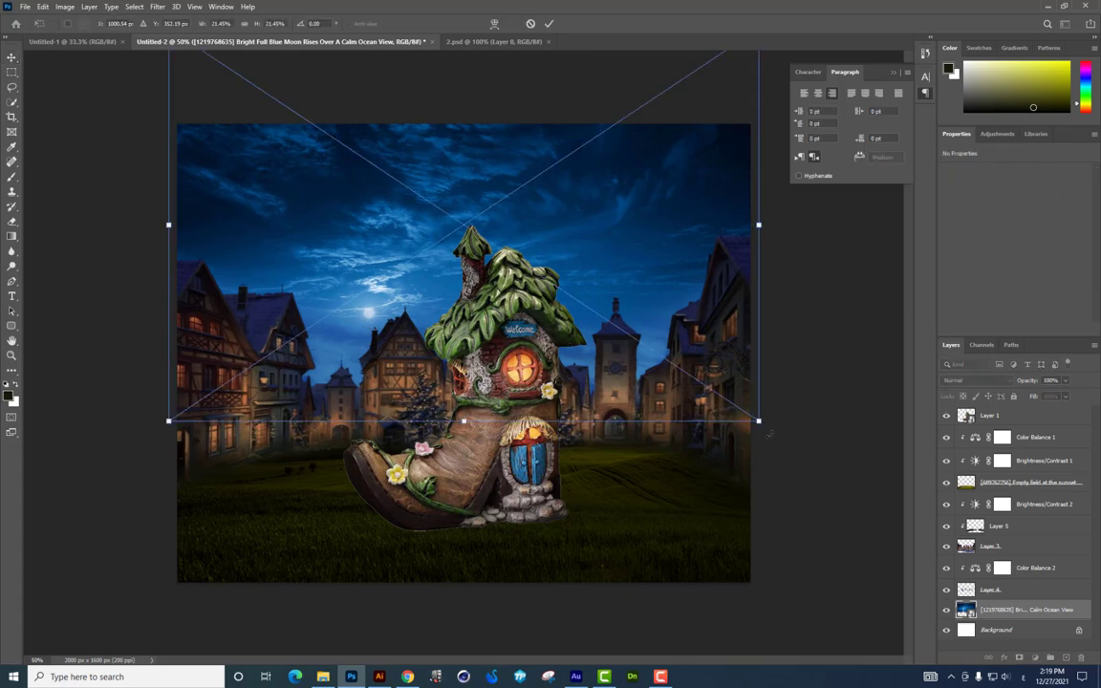
pyautogui.moveTo(758, 420); pyautogui.dragTo(765, 417)
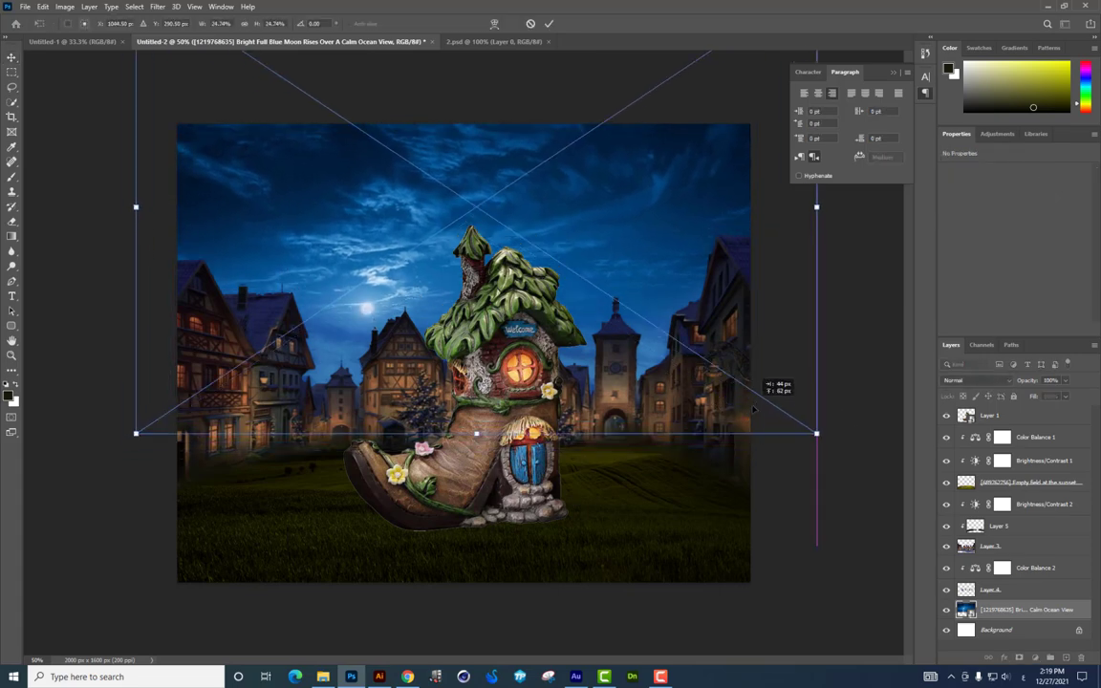
pyautogui.press('Return')
pyautogui.press('Up')
pyautogui.press('Up')
pyautogui.press('Up')
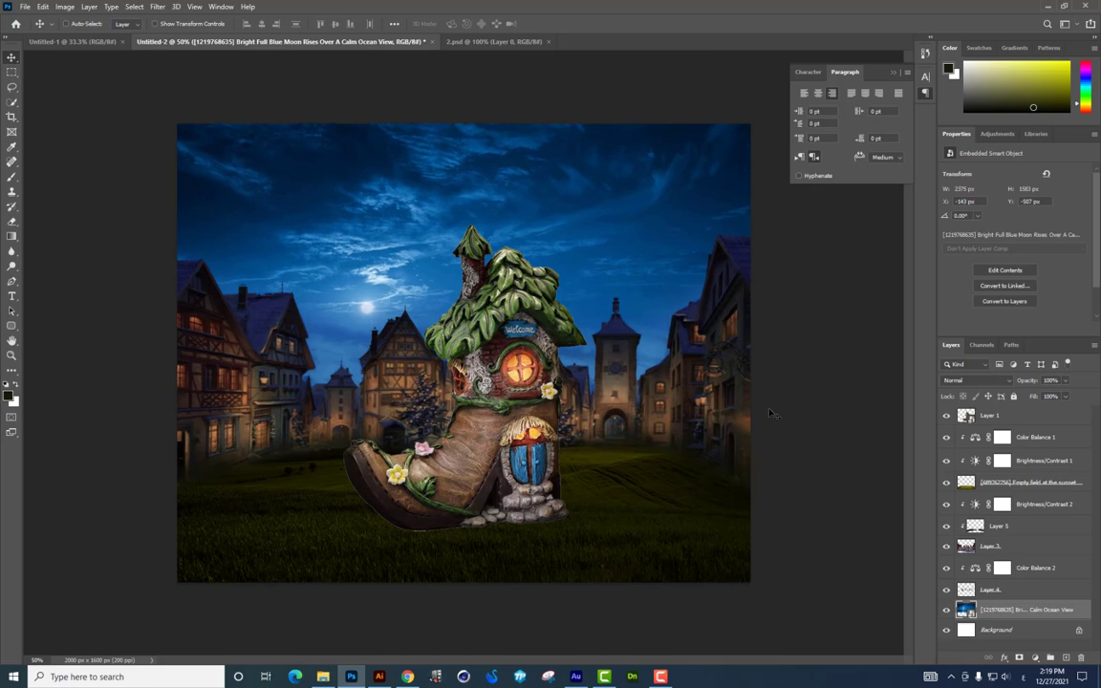
pyautogui.press('Up')
pyautogui.press('Up')
pyautogui.press('Up')
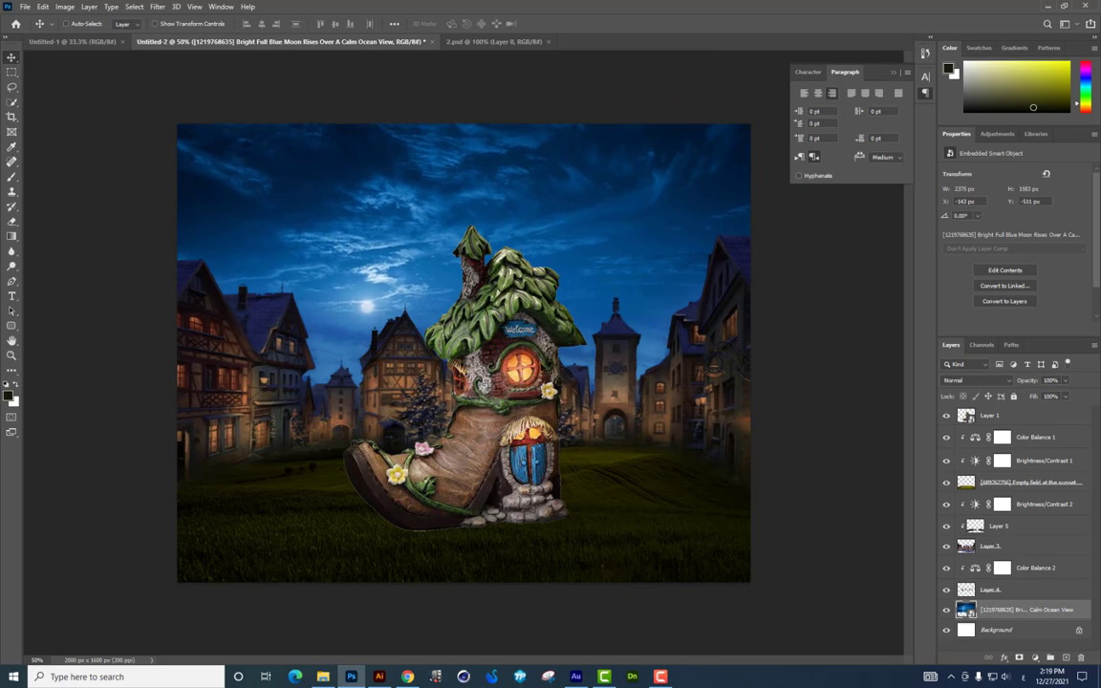
pyautogui.rightClick(485, 328)
pyautogui.click(517, 336)
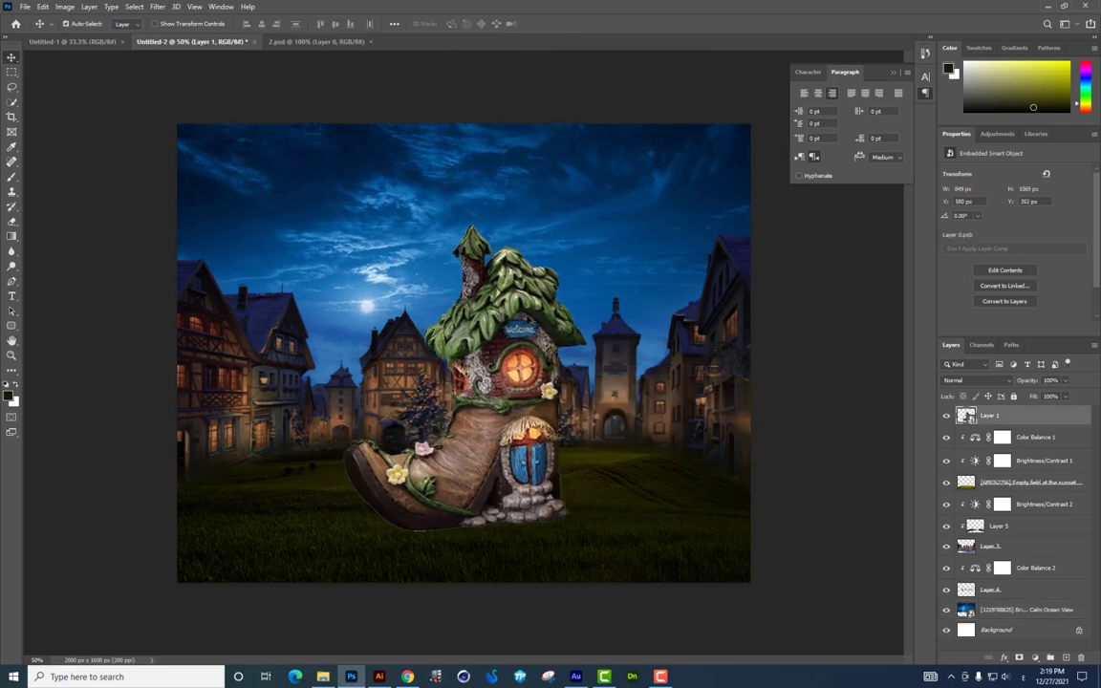
# Step: Trace a closed pen path around the boot's sole and the grass at its base
pyautogui.moveTo(442, 459)
pyautogui.mouseDown()
pyautogui.moveTo(546, 329)
pyautogui.moveTo(581, 251)
pyautogui.mouseUp()
pyautogui.hscroll(-2, 368, 357)
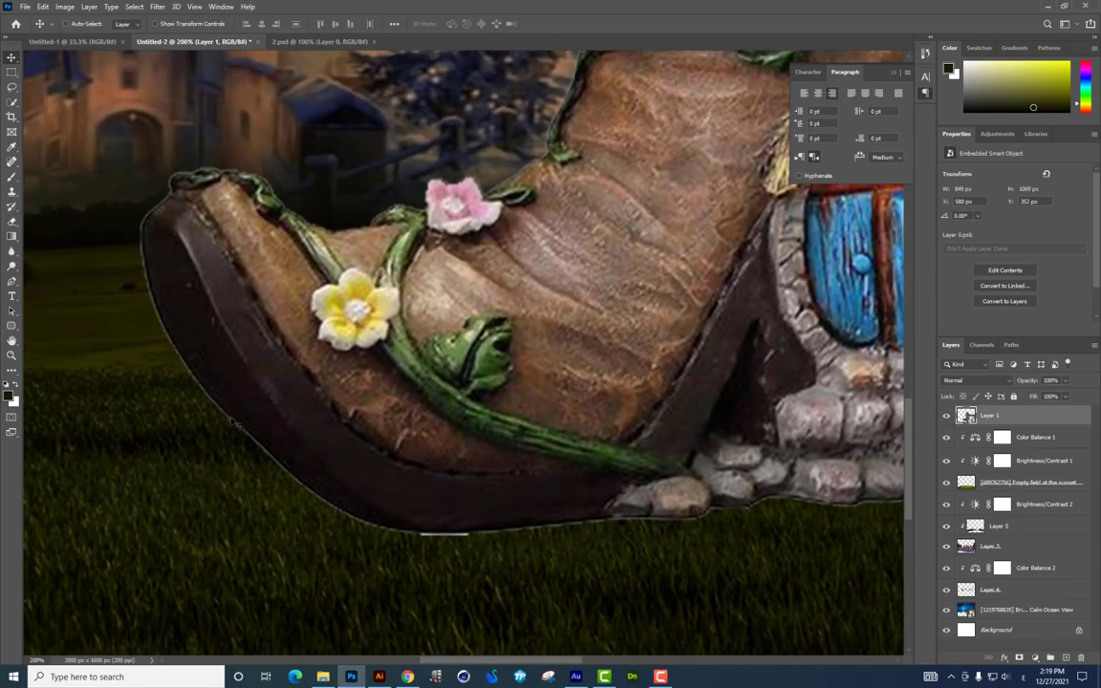
pyautogui.click(12, 279)
pyautogui.click(170, 196)
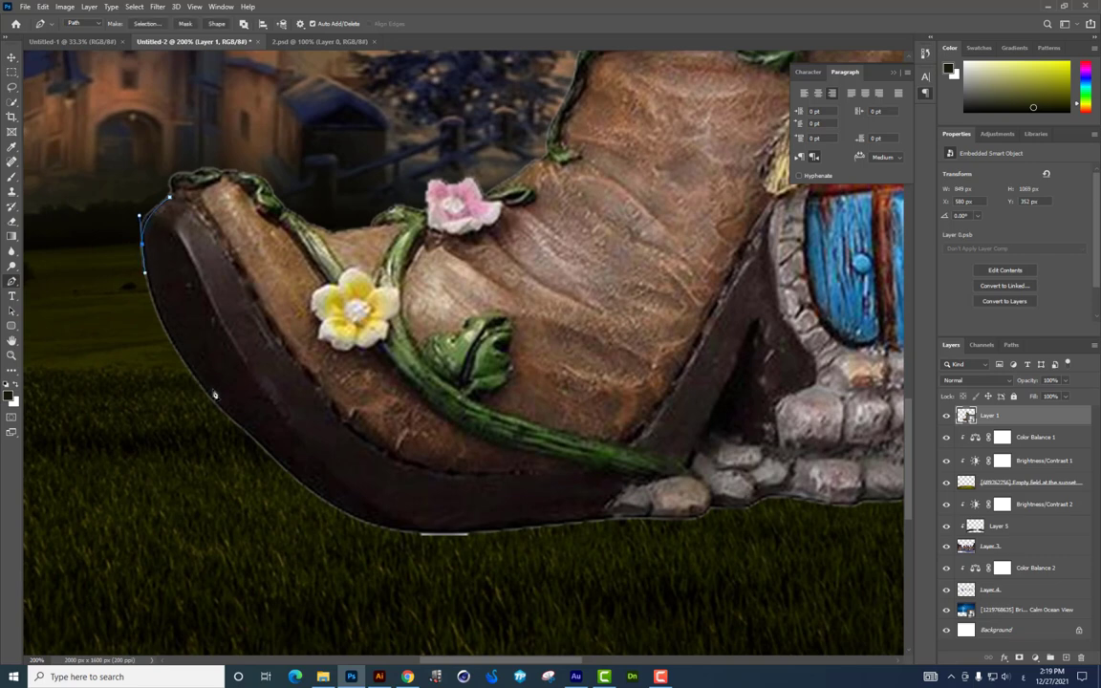
pyautogui.moveTo(196, 376); pyautogui.dragTo(232, 413)
pyautogui.moveTo(311, 491); pyautogui.dragTo(342, 521)
pyautogui.moveTo(546, 524)
pyautogui.mouseDown()
pyautogui.moveTo(663, 515)
pyautogui.moveTo(576, 508)
pyautogui.mouseUp()
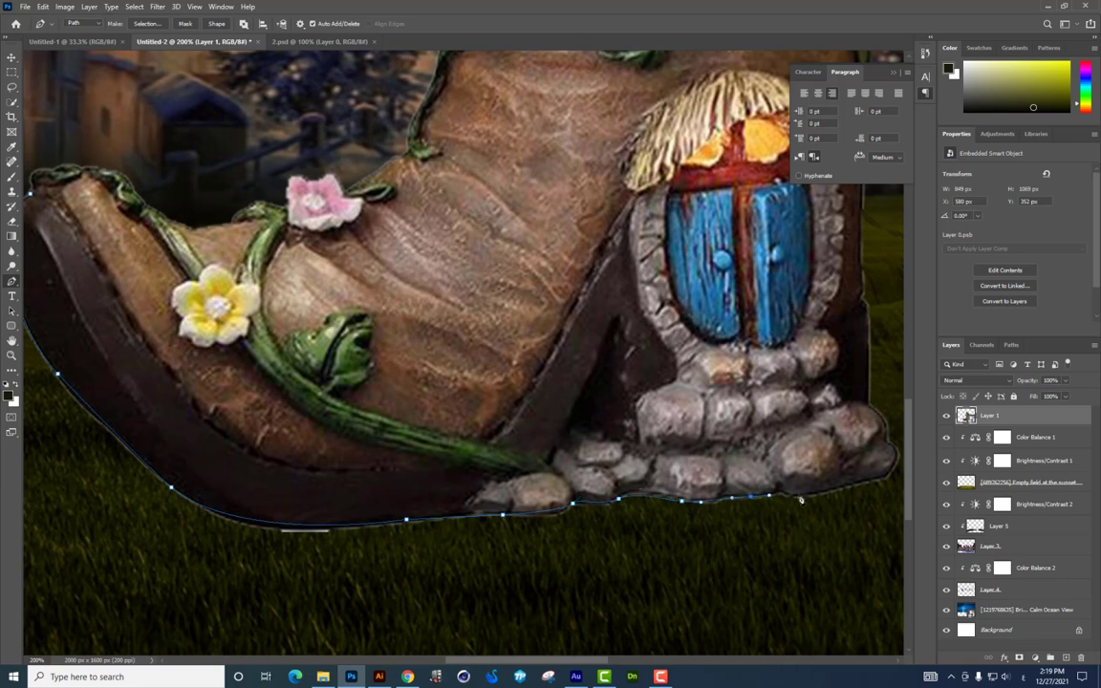
pyautogui.moveTo(845, 491); pyautogui.dragTo(748, 500)
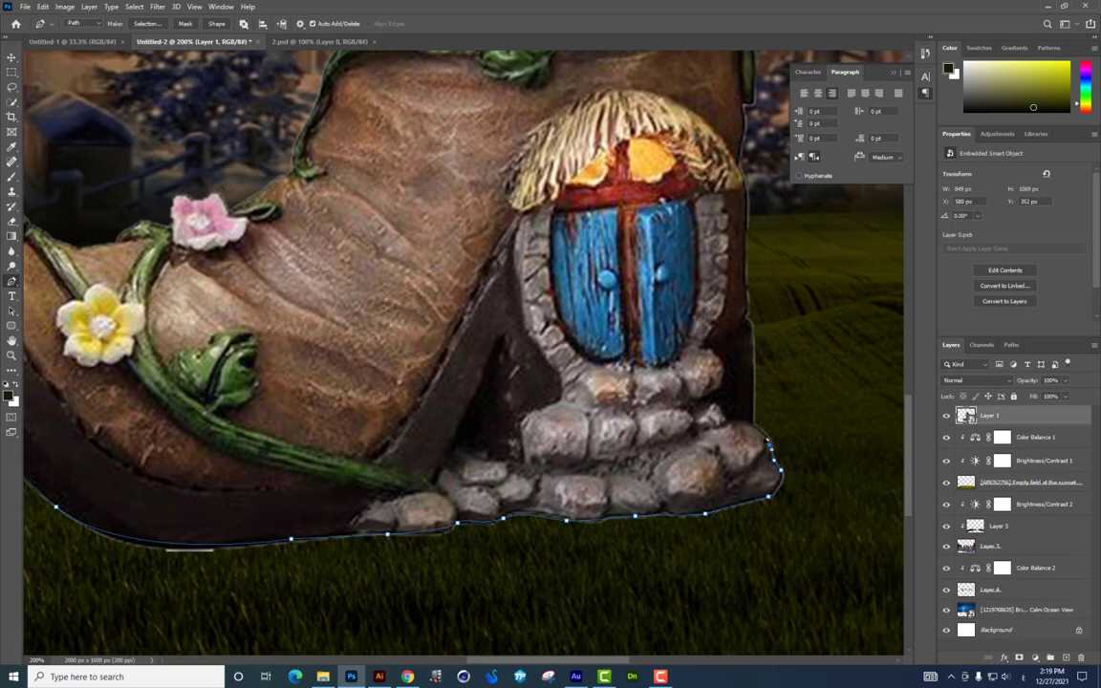
pyautogui.scroll(1, 754, 332)
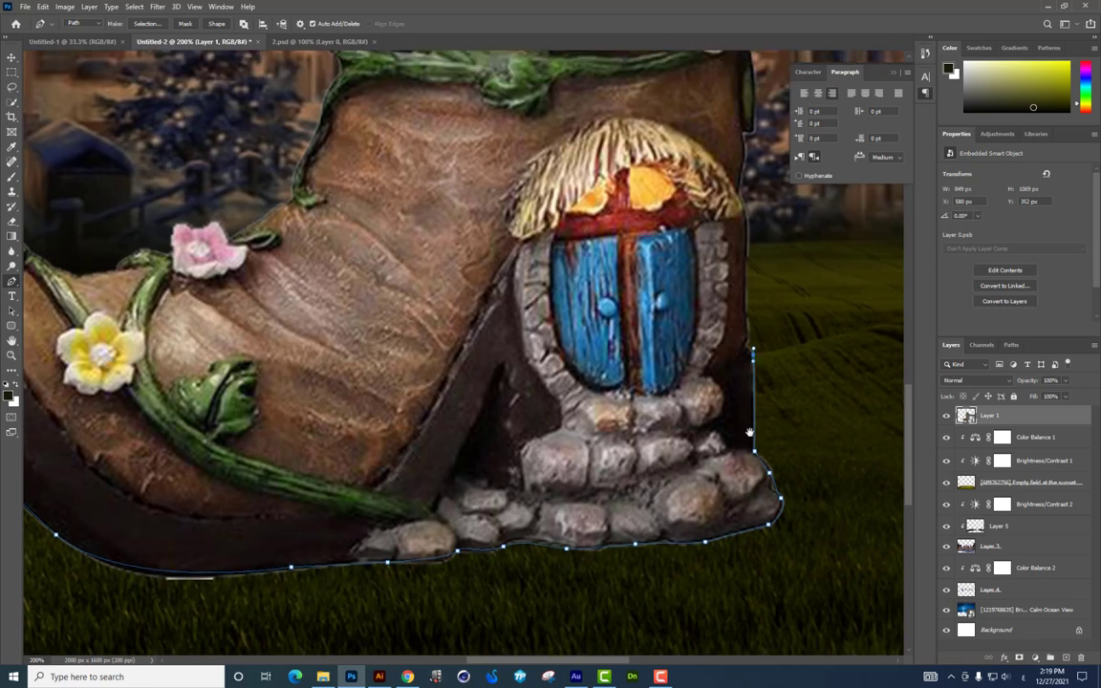
pyautogui.scroll(3, 747, 431)
pyautogui.click(746, 317)
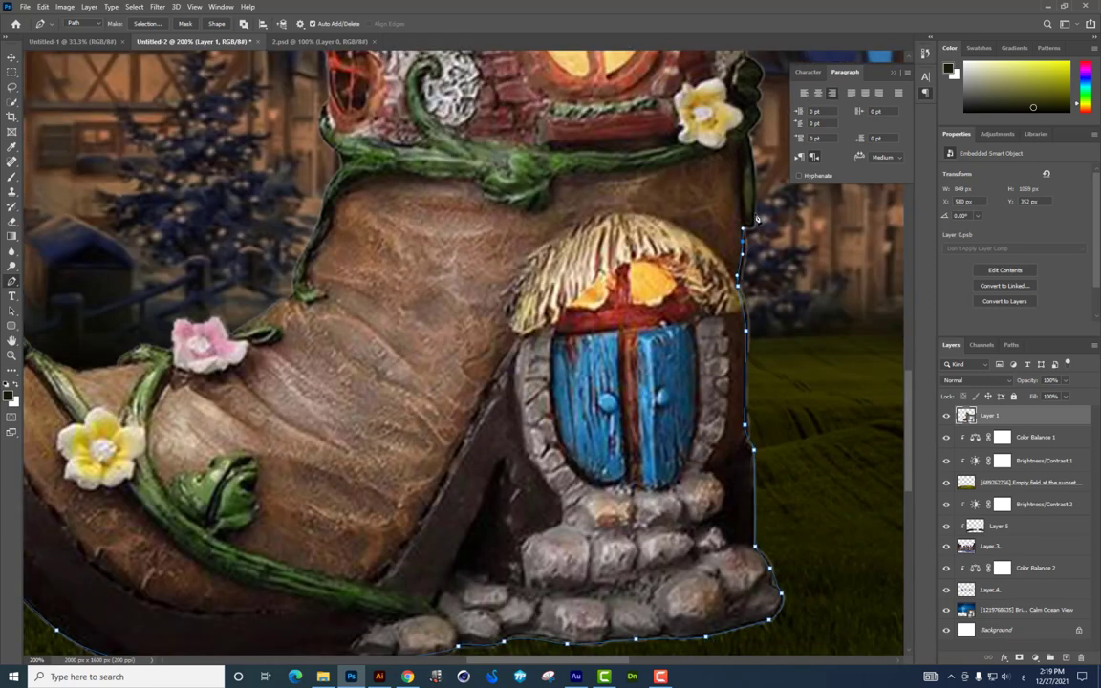
pyautogui.scroll(1, 779, 249)
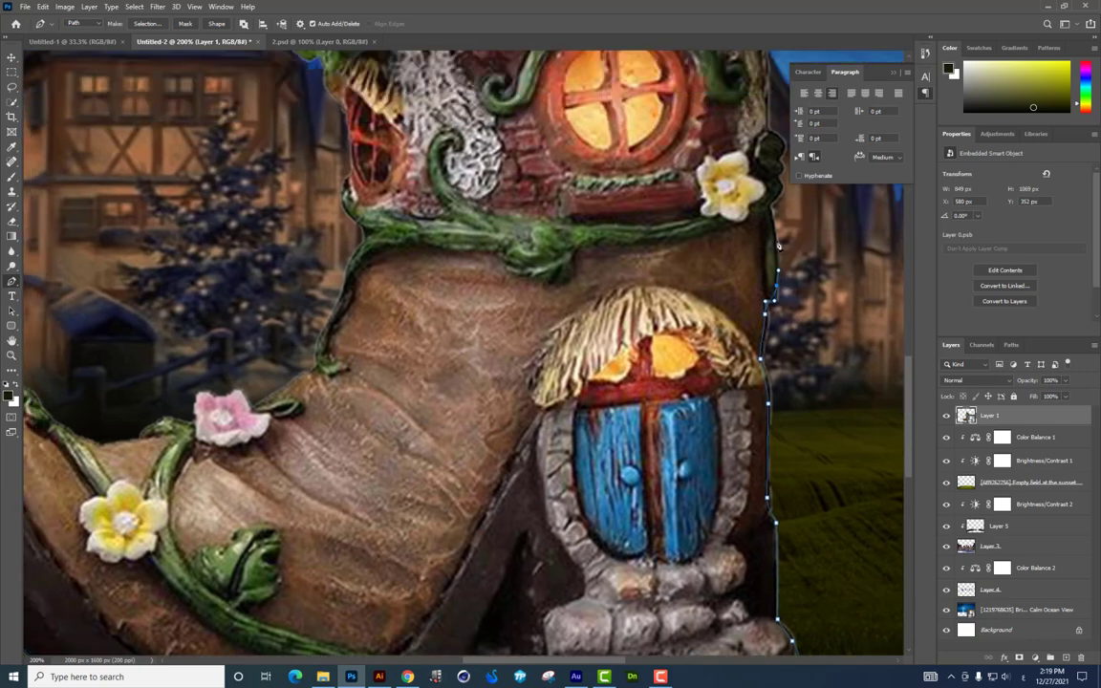
pyautogui.scroll(-3, 823, 271)
pyautogui.scroll(-2, 865, 362)
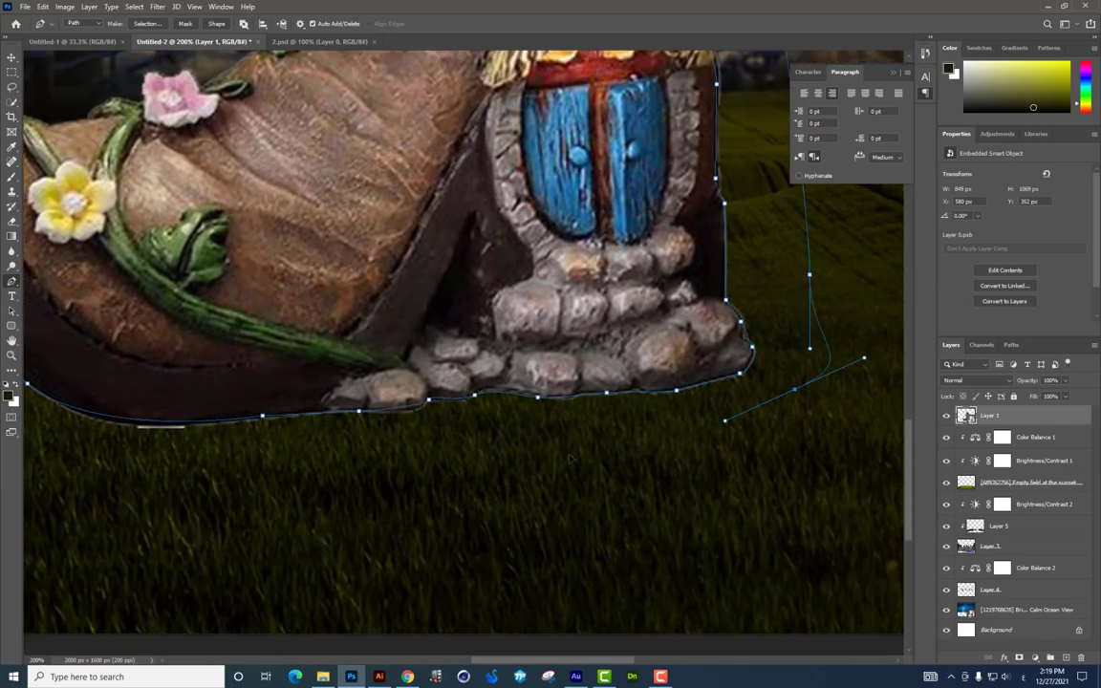
pyautogui.hscroll(-5, 507, 452)
pyautogui.moveTo(348, 529); pyautogui.dragTo(567, 649)
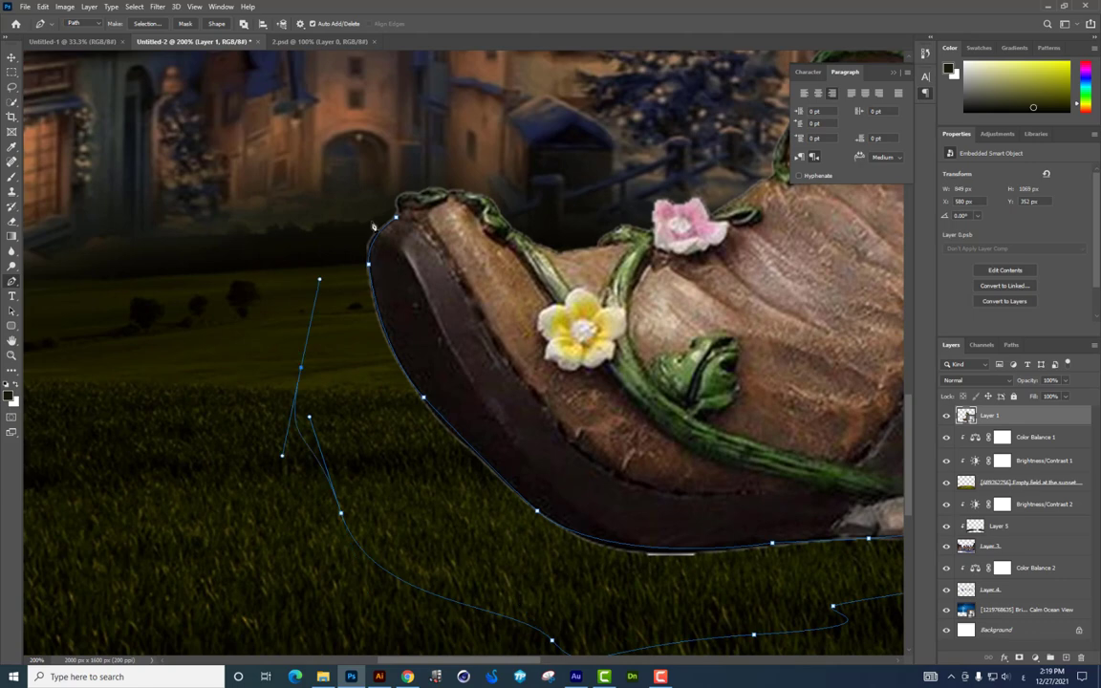
# Step: Load the path as a selection and rasterize the boot house Layer 1
pyautogui.hotkey('ctrl', 'Return')
pyautogui.rightClick(936, 374)
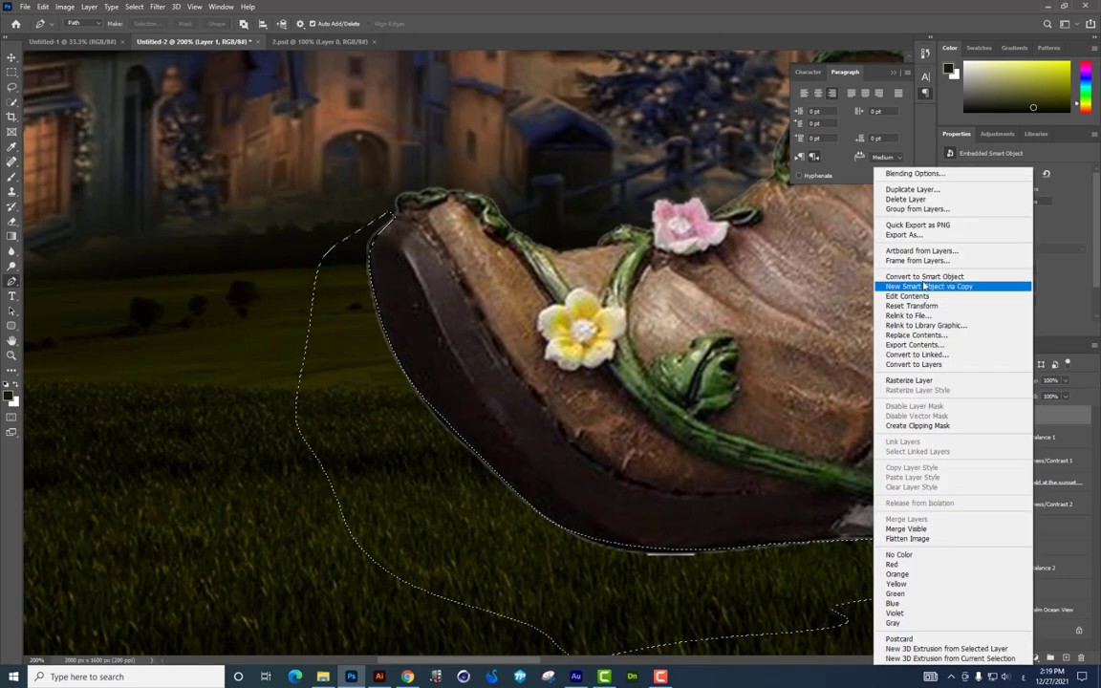
pyautogui.click(898, 381)
pyautogui.hotkey('ctrl', '-')
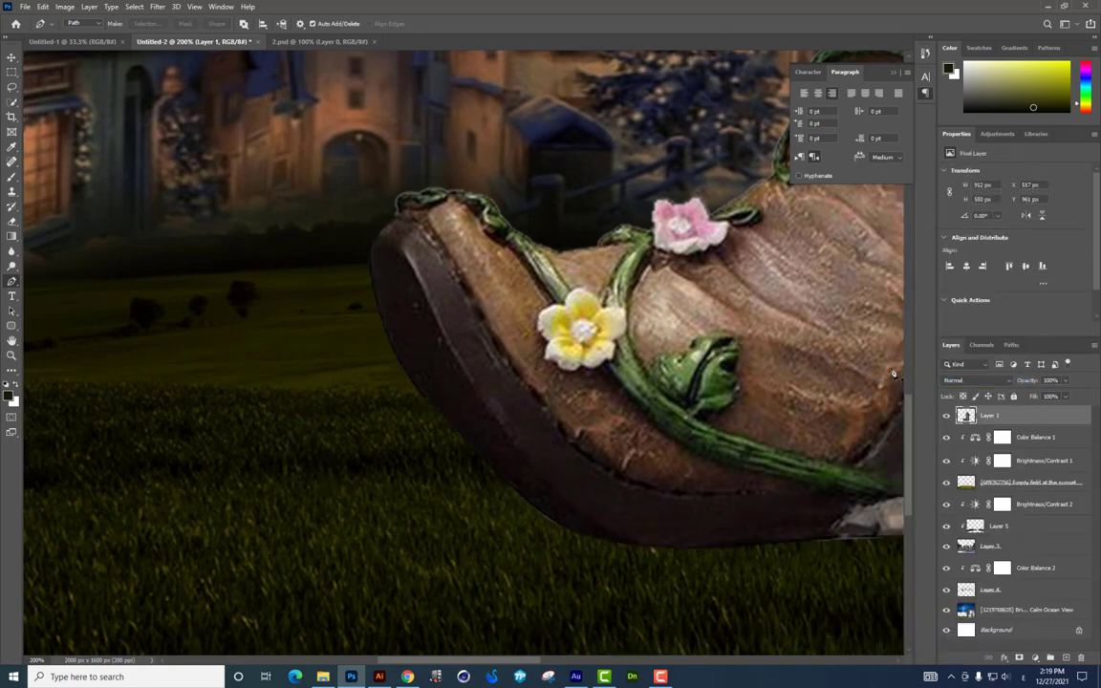
pyautogui.hotkey('ctrl', '-')
pyautogui.hotkey('ctrl', '-')
# Step: Add a new empty Layer 6 above the Color Balance 1 adjustment
pyautogui.hotkey('ctrl', '+')
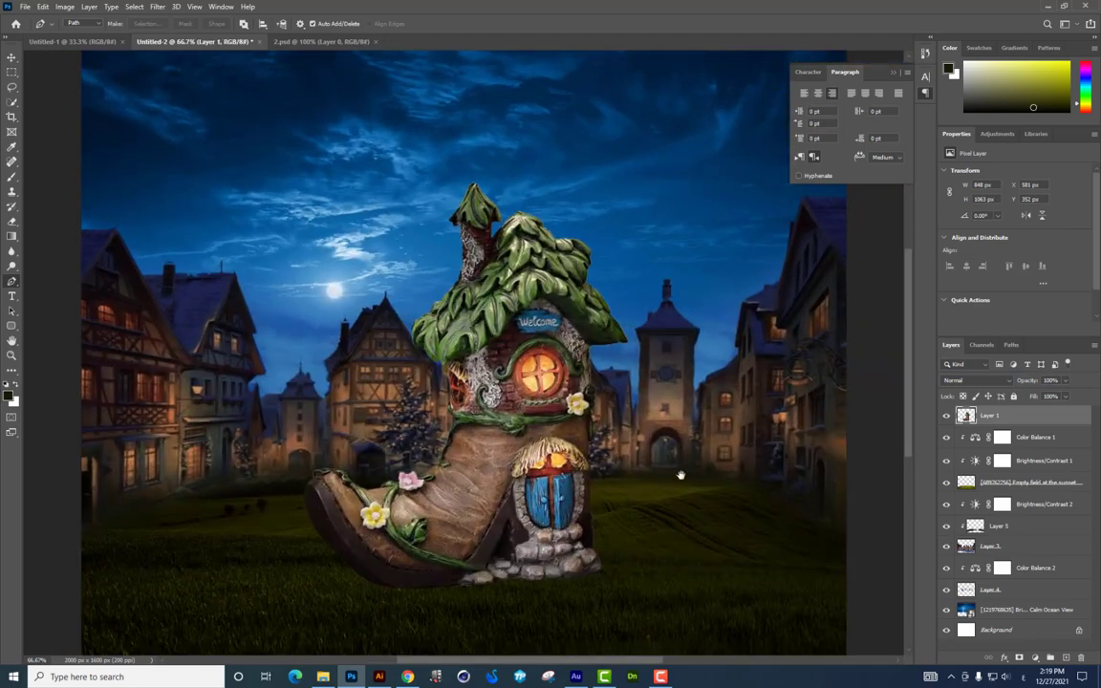
pyautogui.hotkey('ctrl', '+')
pyautogui.moveTo(681, 444); pyautogui.dragTo(656, 414)
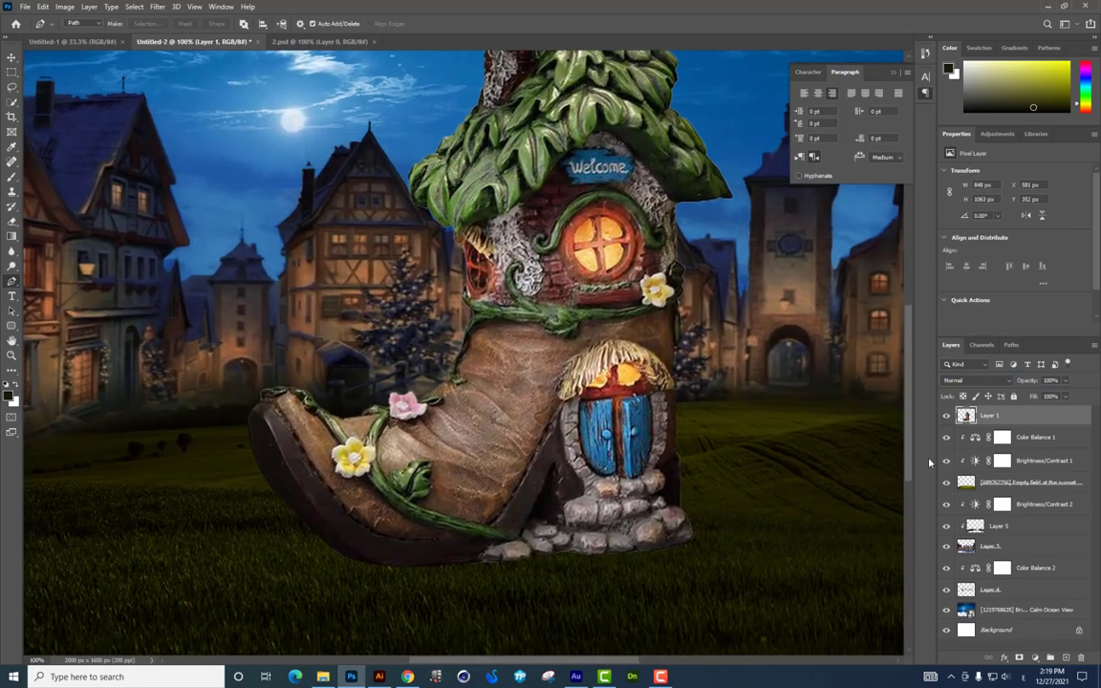
pyautogui.moveTo(782, 435); pyautogui.dragTo(775, 392)
pyautogui.hotkey('ctrl', '-')
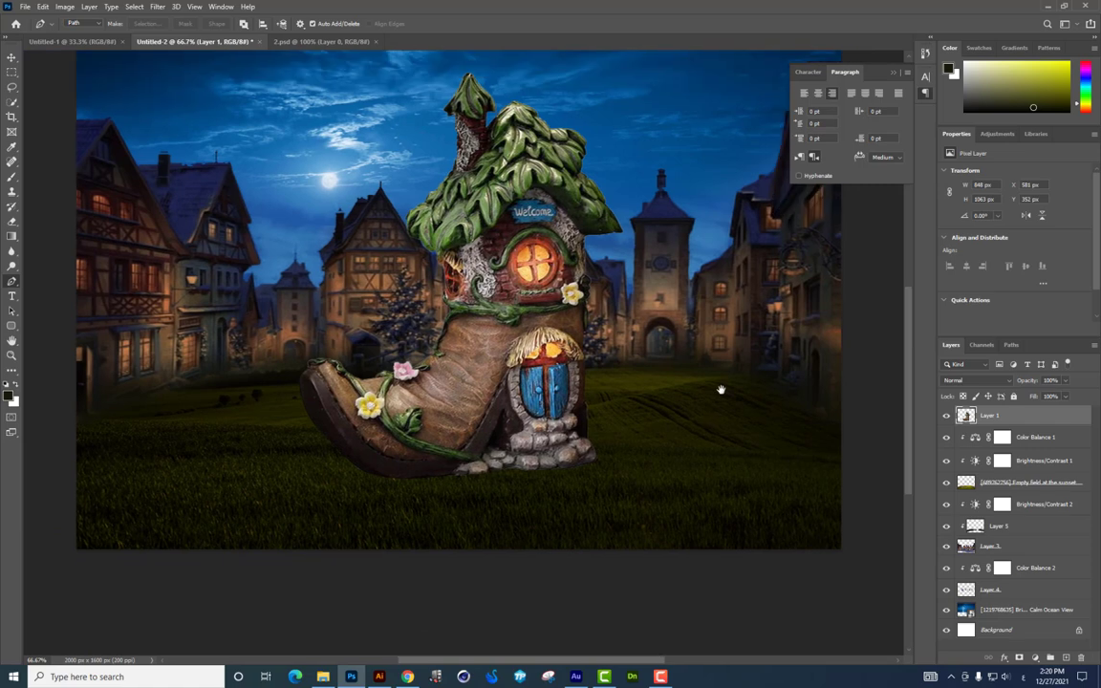
pyautogui.click(1027, 440)
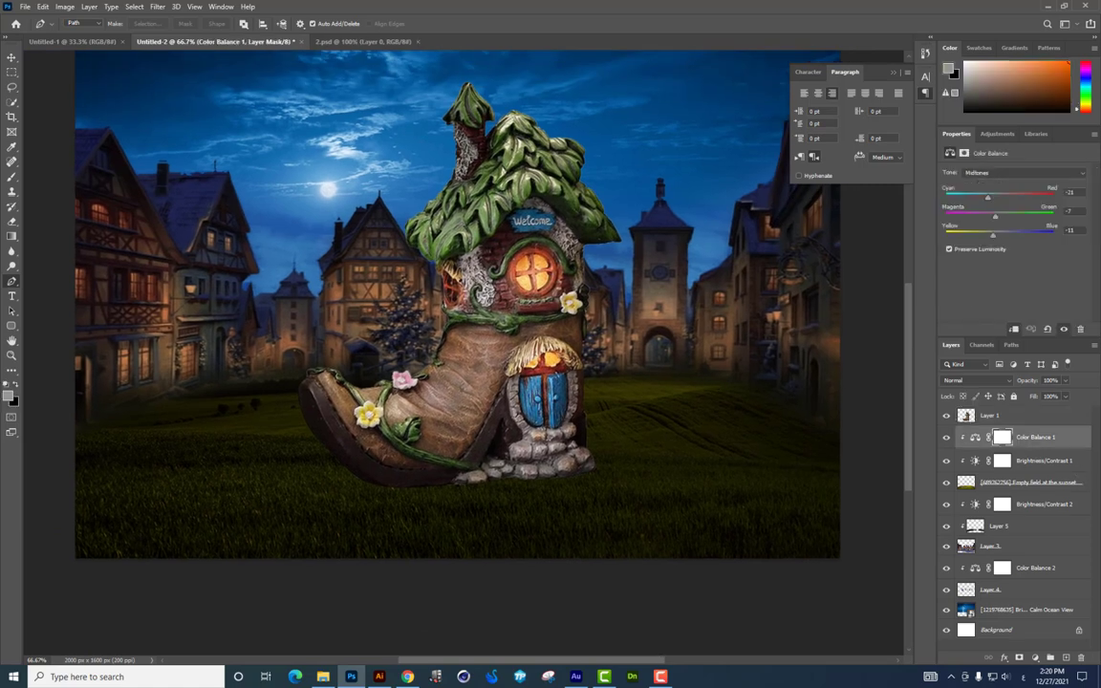
pyautogui.click(1066, 658)
# Step: Paint a soft black contact shadow under the boot's sole and stones
pyautogui.click(12, 177)
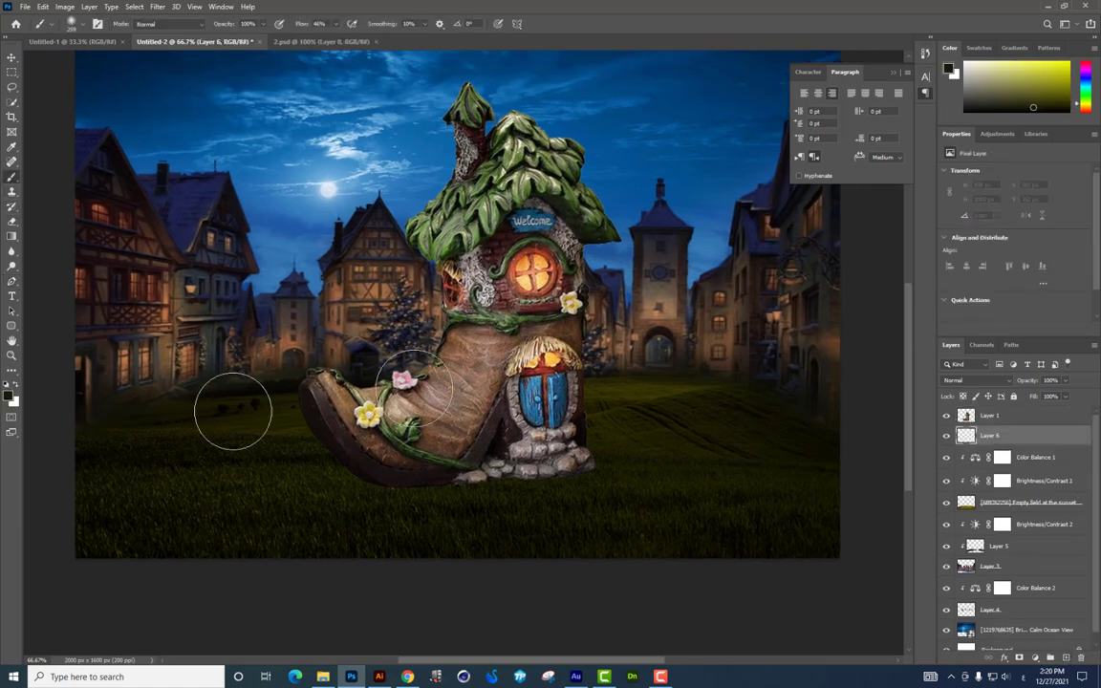
pyautogui.rightClick(471, 384)
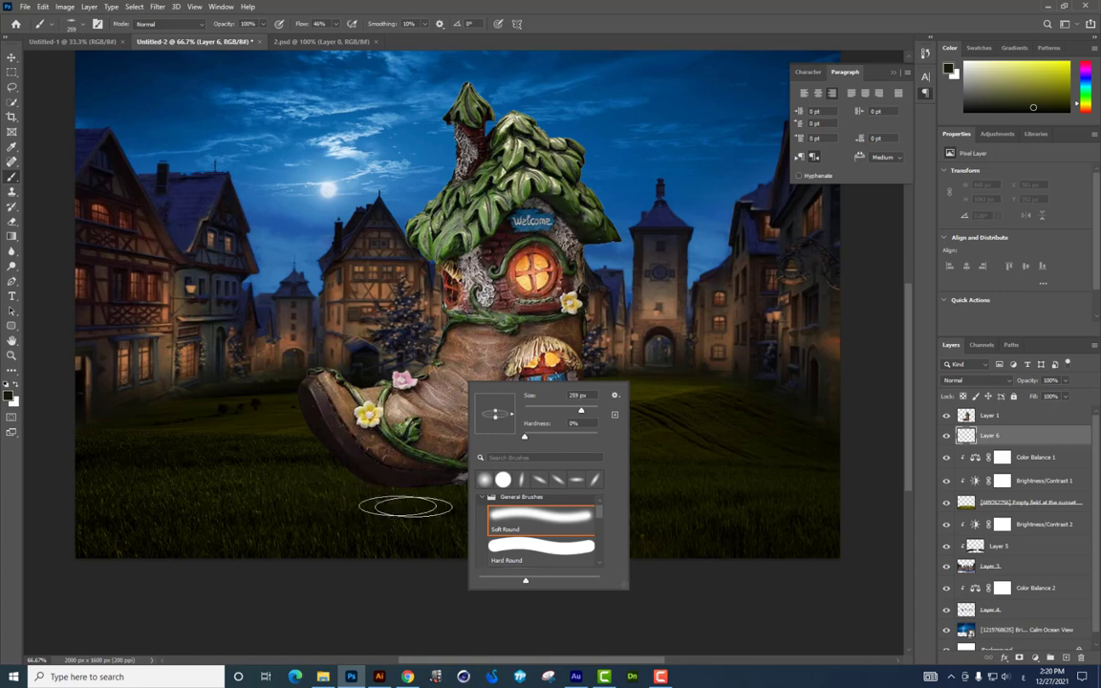
pyautogui.click(334, 25)
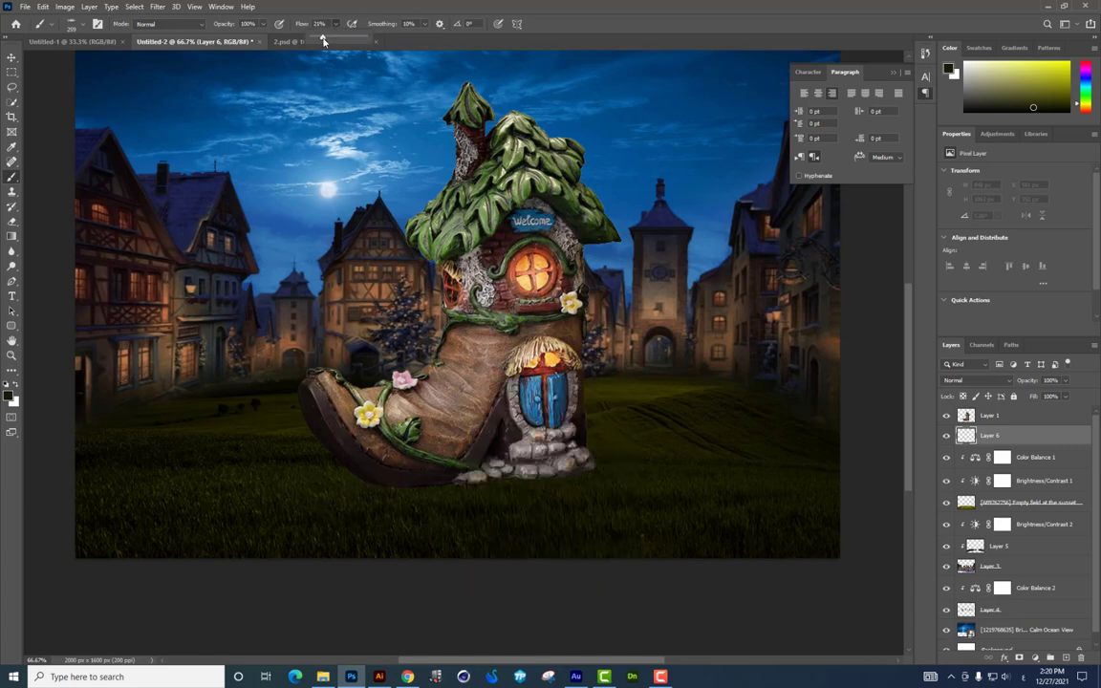
pyautogui.scroll(2, 506, 394)
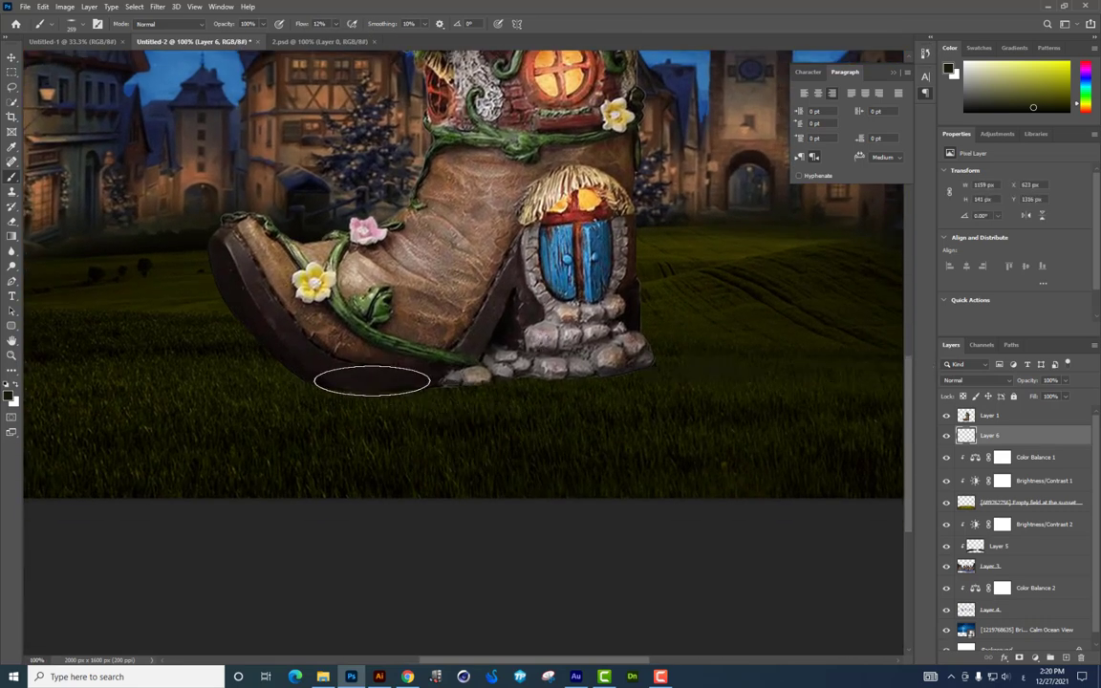
pyautogui.moveTo(369, 380); pyautogui.dragTo(382, 366)
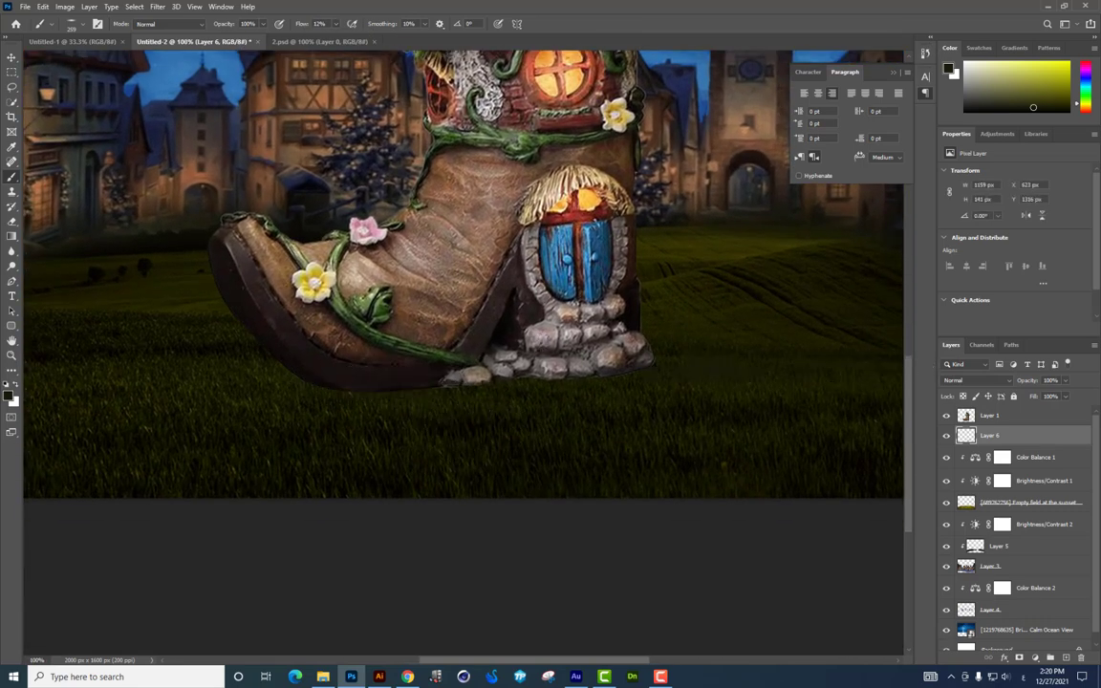
pyautogui.click(14, 402)
pyautogui.press('Return')
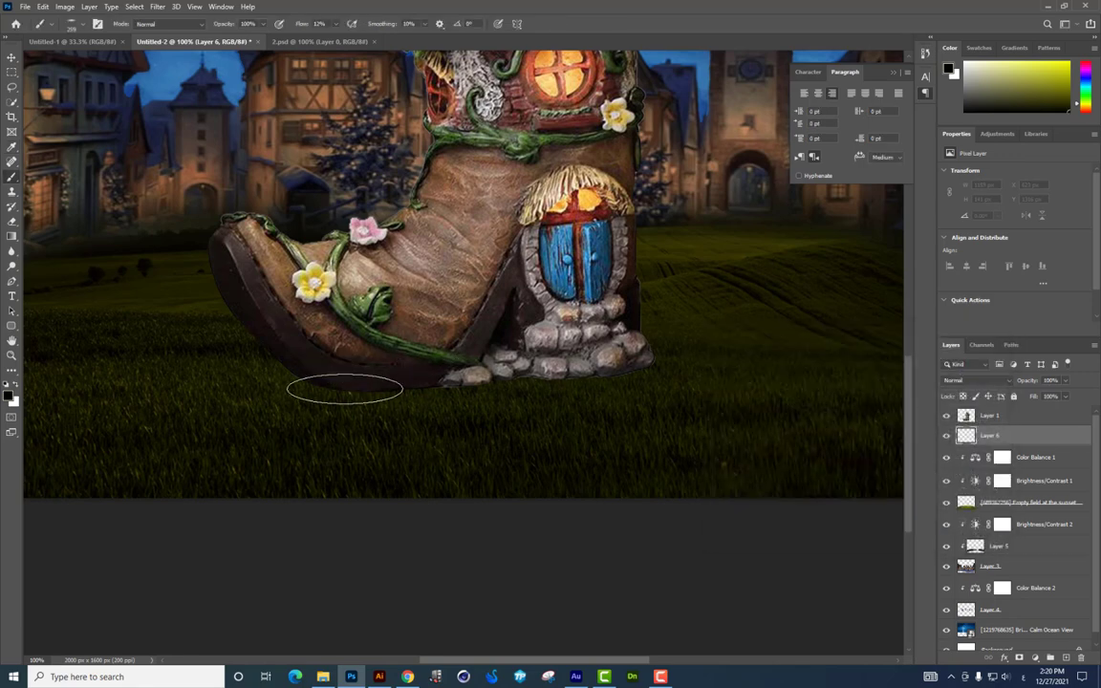
pyautogui.moveTo(344, 389); pyautogui.dragTo(509, 378)
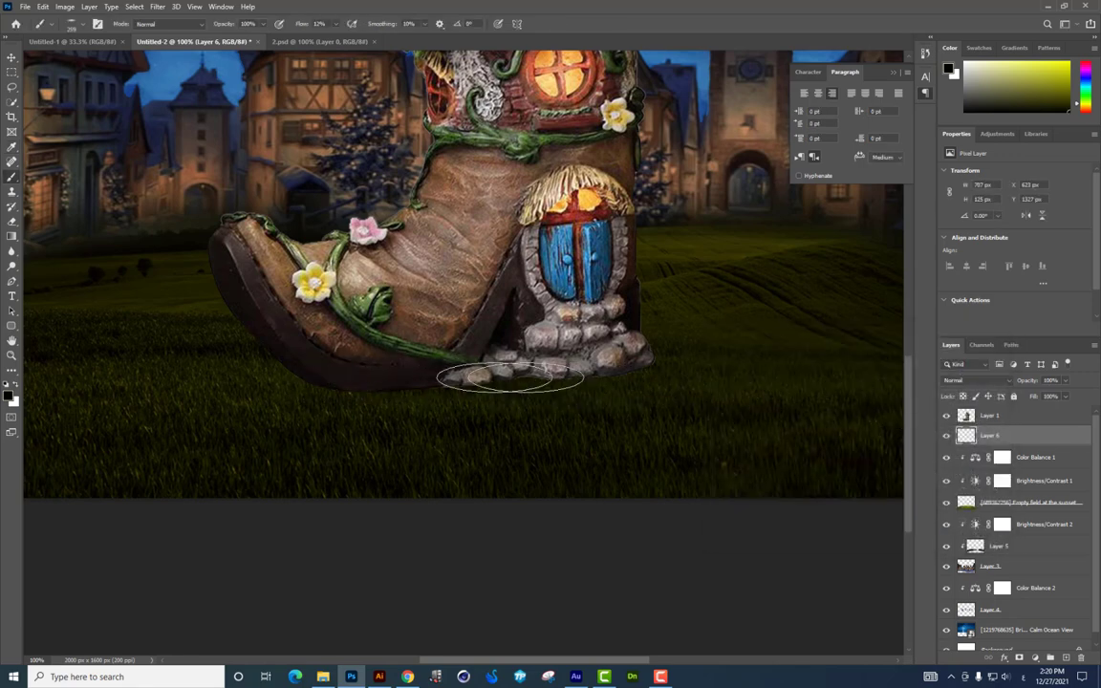
# Step: Lower the brush flow to 4% and paint a faint shadow on the ground around the boot
pyautogui.click(333, 24)
pyautogui.moveTo(341, 37); pyautogui.dragTo(337, 37)
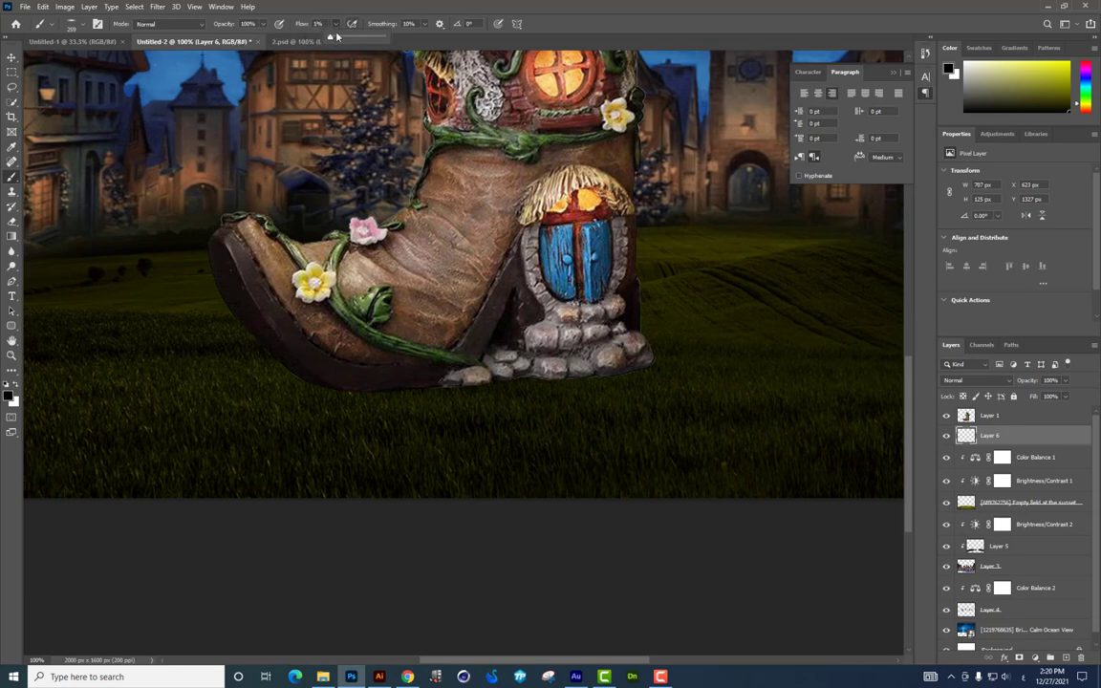
pyautogui.moveTo(418, 406)
pyautogui.mouseDown()
pyautogui.moveTo(750, 371)
pyautogui.moveTo(454, 369)
pyautogui.moveTo(787, 376)
pyautogui.moveTo(376, 382)
pyautogui.moveTo(585, 390)
pyautogui.moveTo(81, 393)
pyautogui.moveTo(246, 362)
pyautogui.moveTo(74, 363)
pyautogui.moveTo(876, 333)
pyautogui.mouseUp()
pyautogui.moveTo(617, 349); pyautogui.dragTo(436, 340)
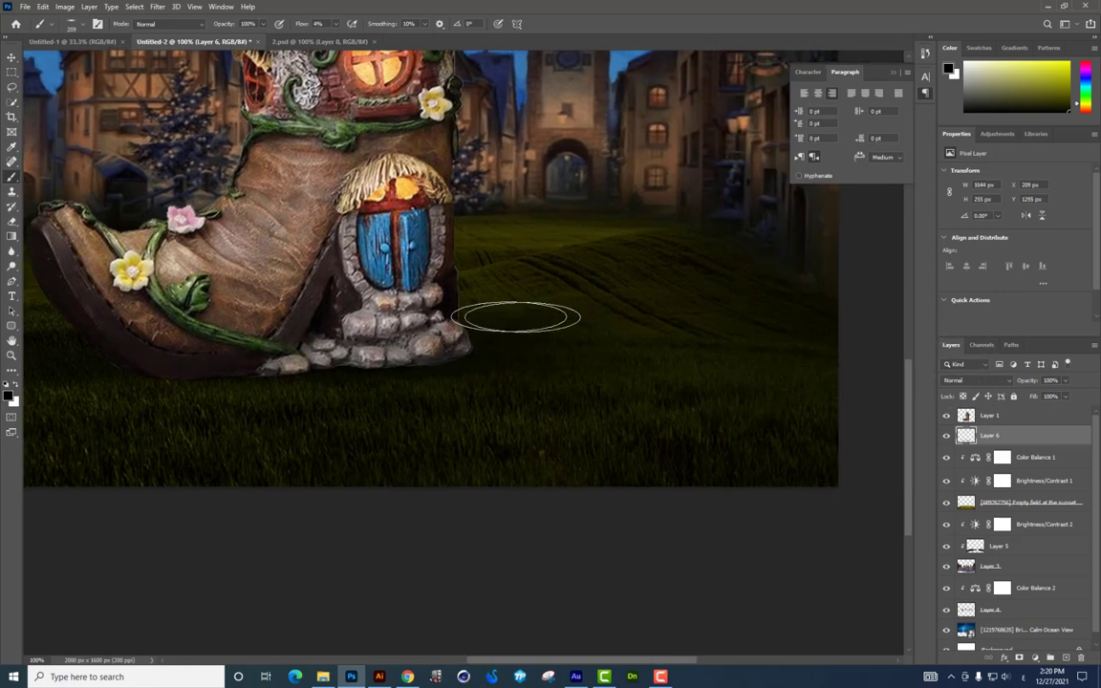
pyautogui.moveTo(291, 325); pyautogui.dragTo(583, 330)
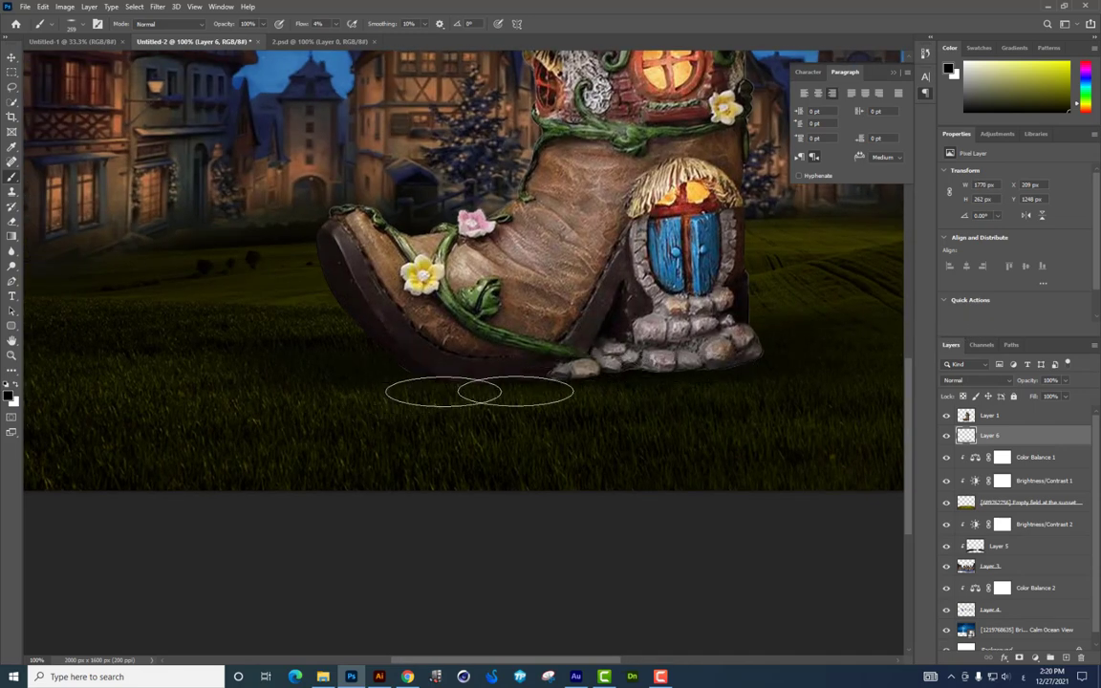
pyautogui.moveTo(288, 384); pyautogui.dragTo(607, 386)
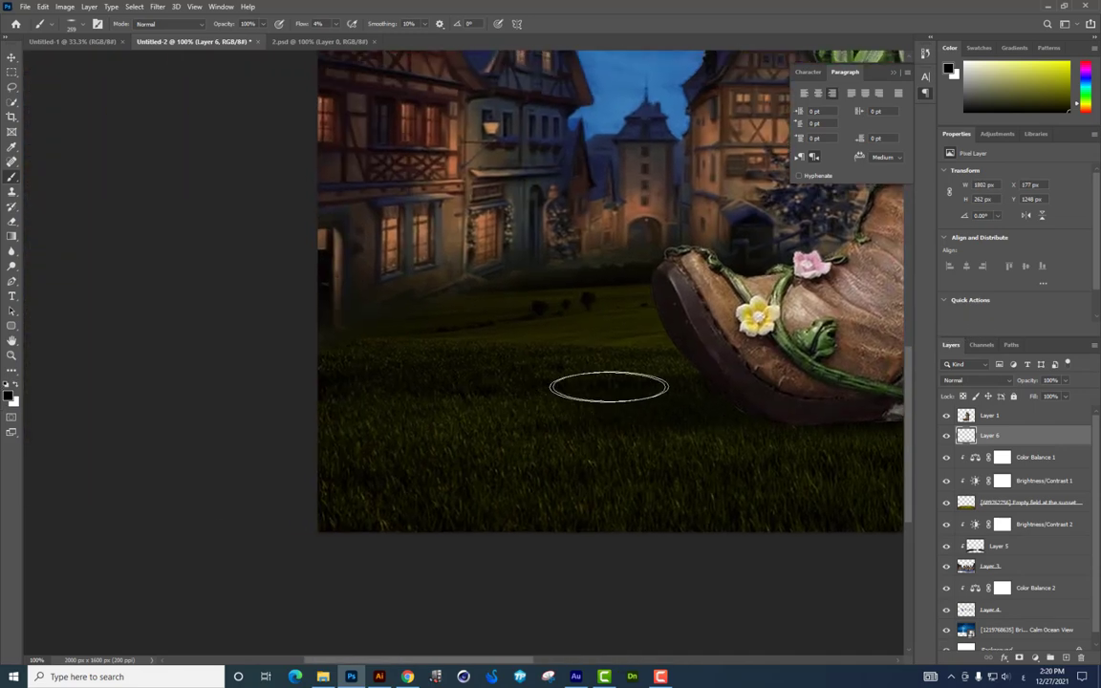
pyautogui.moveTo(769, 449); pyautogui.dragTo(460, 444)
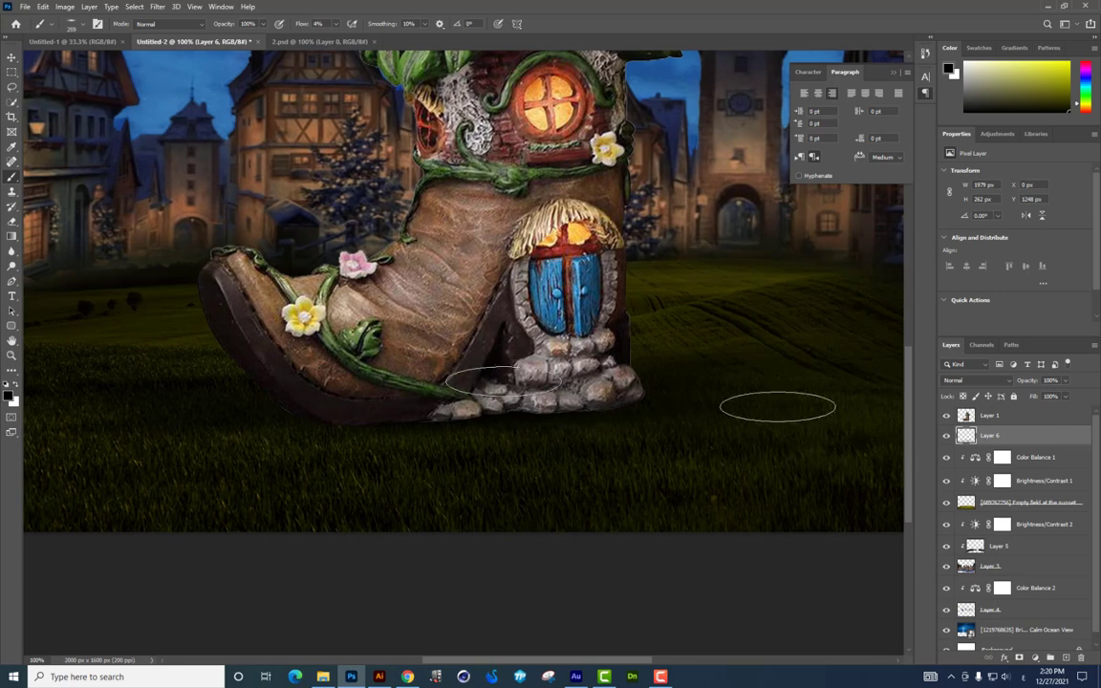
pyautogui.moveTo(785, 359); pyautogui.dragTo(703, 344)
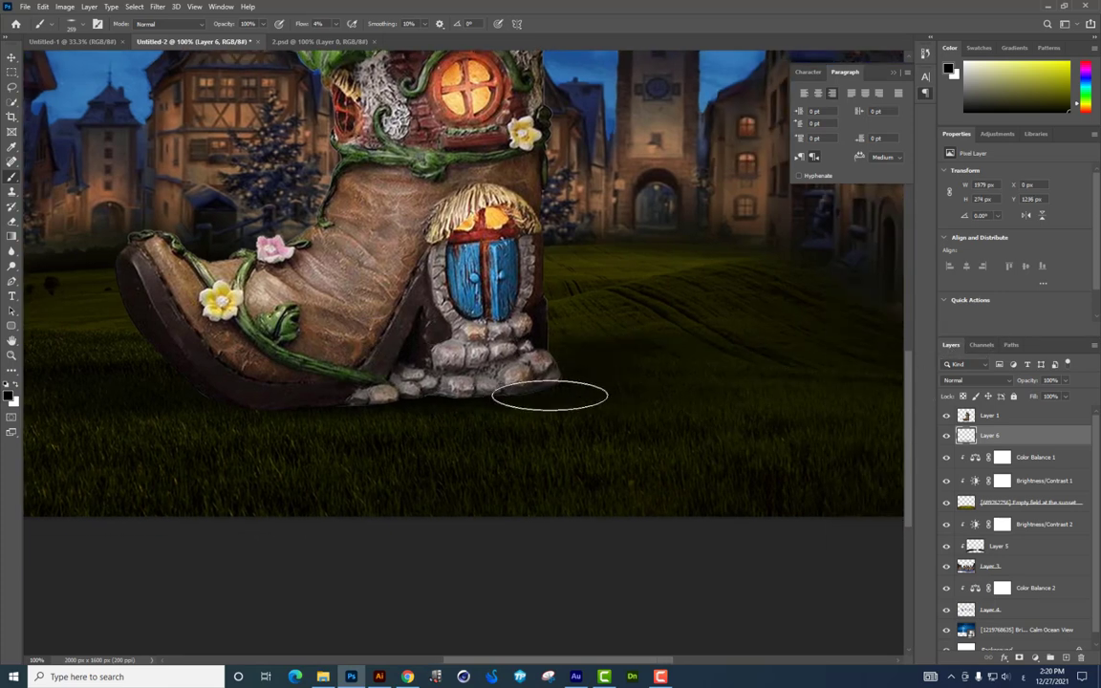
pyautogui.hotkey('ctrl', '-')
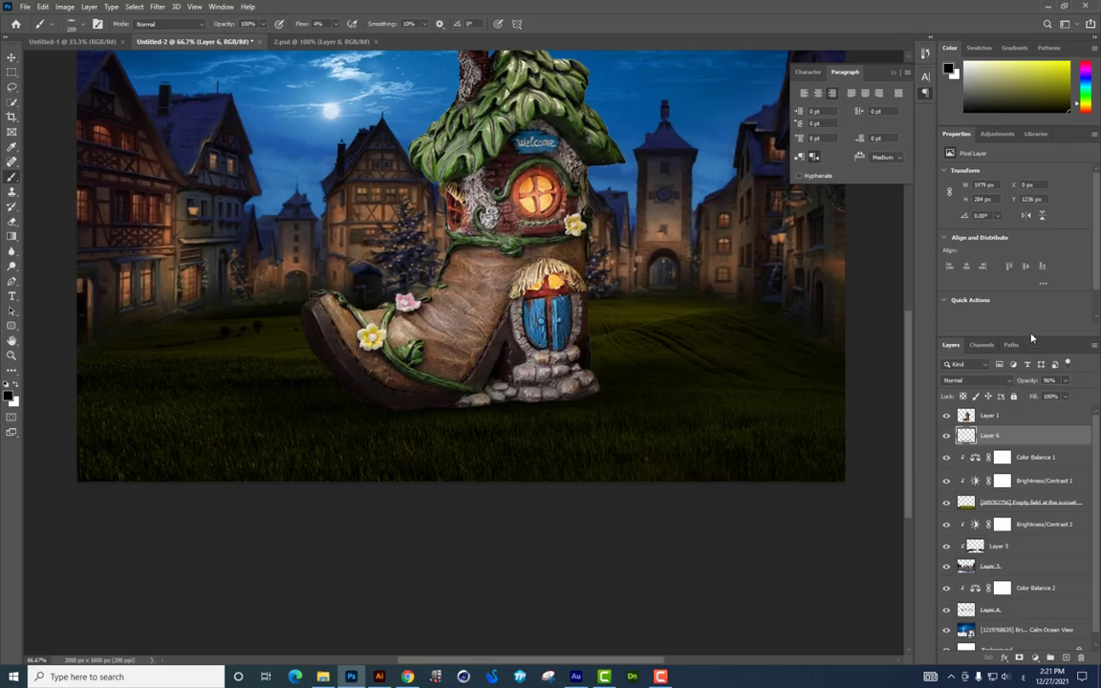
pyautogui.hotkey('ctrl', '+')
pyautogui.hotkey('ctrl', '+')
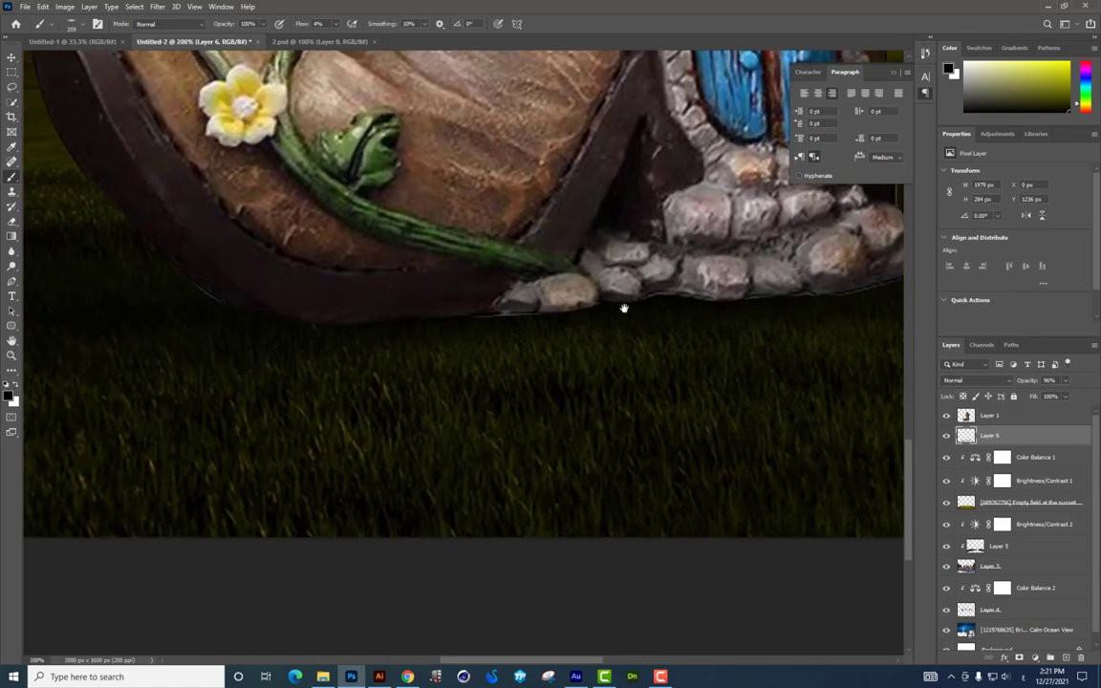
pyautogui.moveTo(623, 309)
pyautogui.mouseDown()
pyautogui.moveTo(789, 400)
pyautogui.moveTo(667, 392)
pyautogui.moveTo(541, 353)
pyautogui.mouseUp()
pyautogui.hotkey('ctrl', '-')
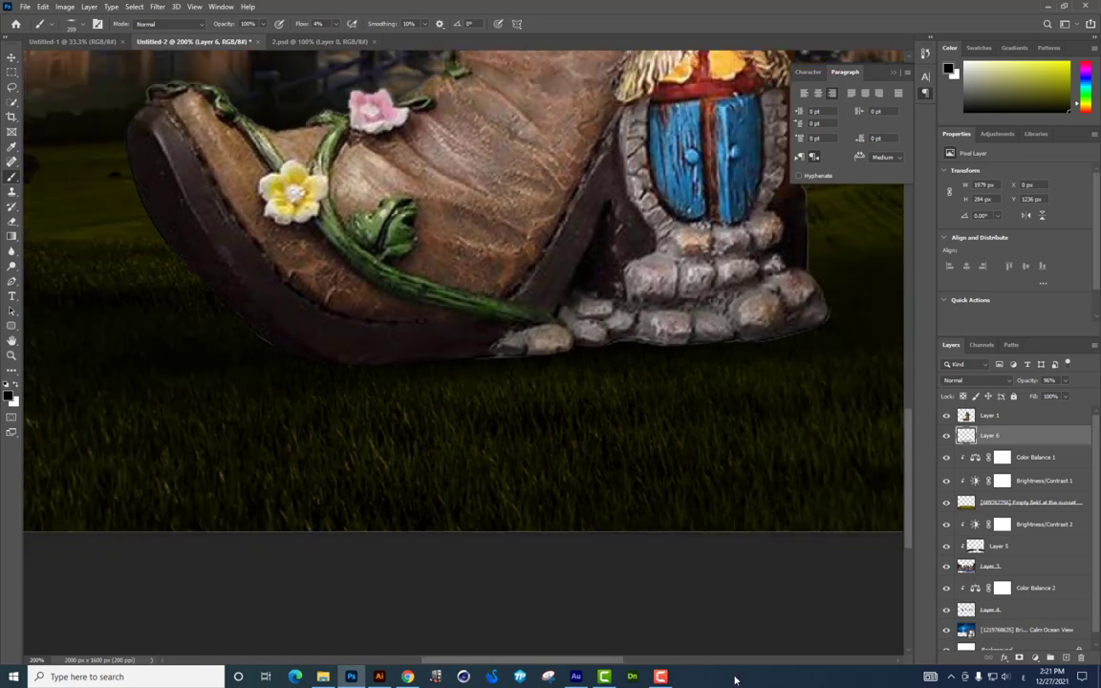
pyautogui.click(1001, 418)
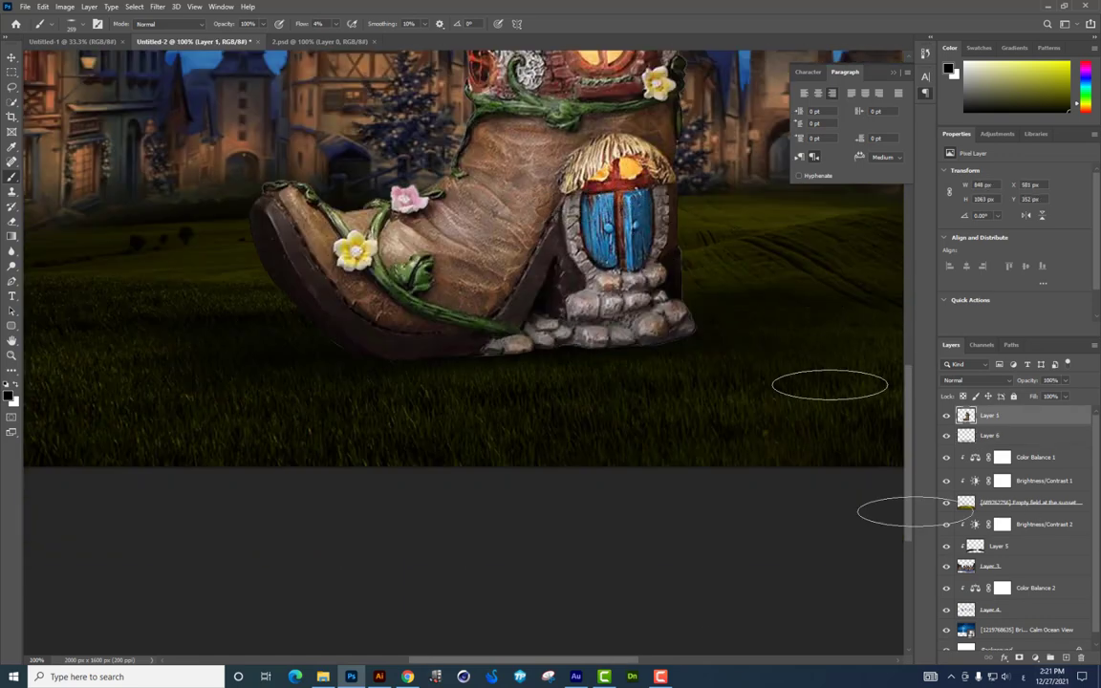
# Step: Add Layer 7 above Layer 1 and paint a 130 px soft shadow along the sole and stone steps
pyautogui.click(1066, 658)
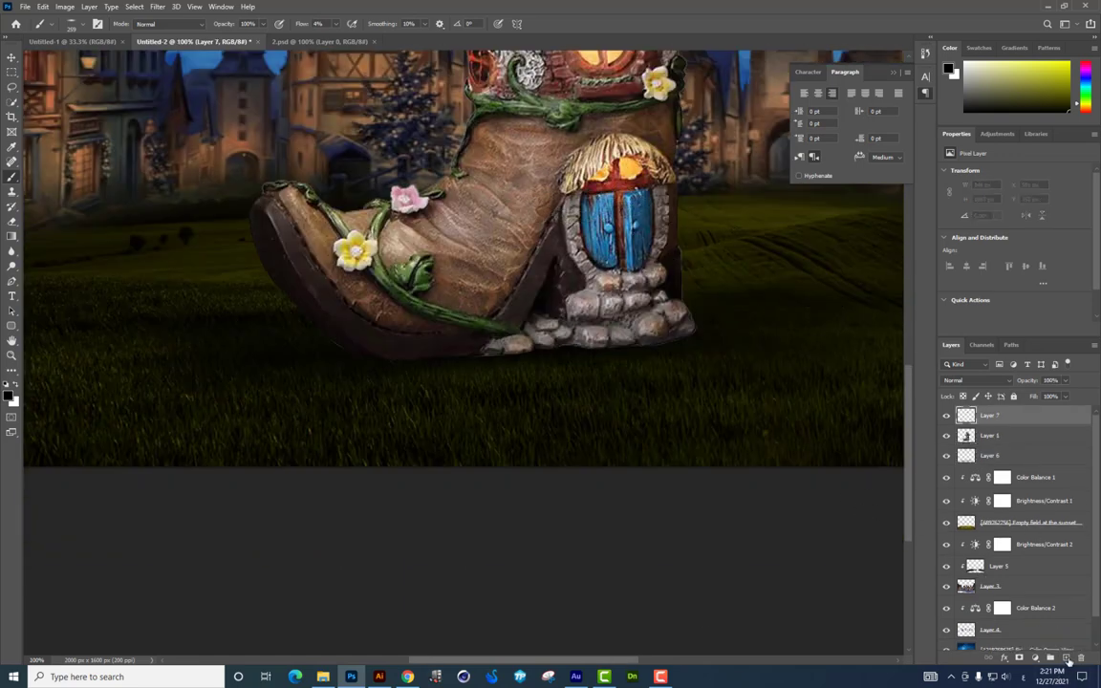
pyautogui.scroll(2, 488, 383)
pyautogui.moveTo(487, 382)
pyautogui.mouseDown()
pyautogui.moveTo(593, 425)
pyautogui.moveTo(612, 420)
pyautogui.mouseUp()
pyautogui.rightClick(667, 509)
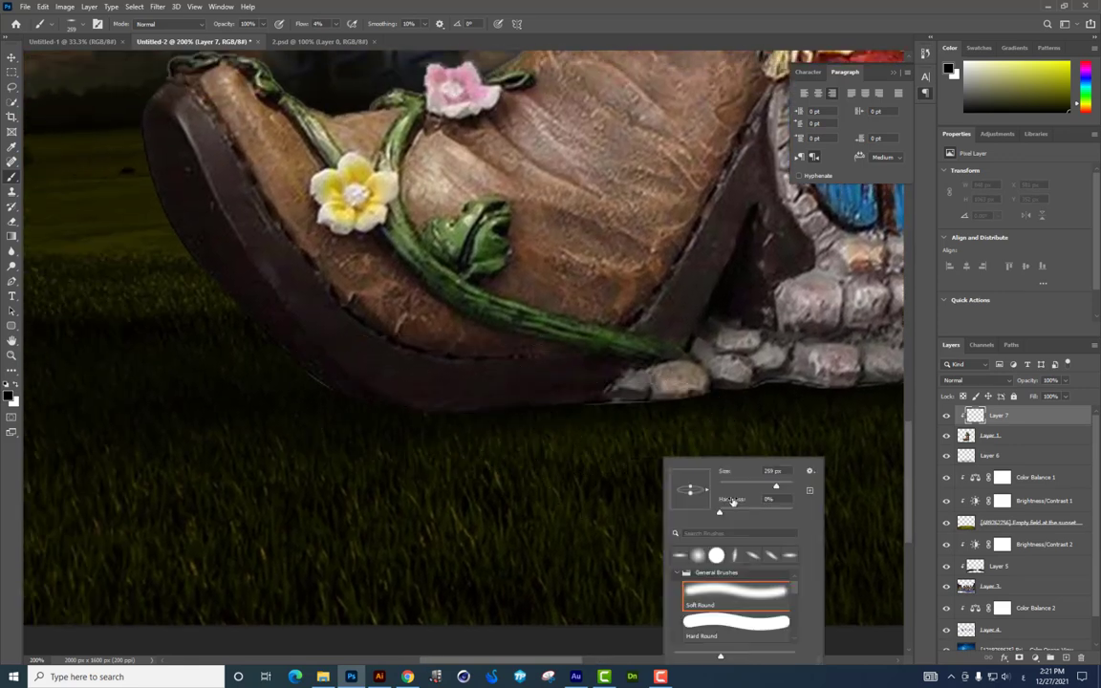
pyautogui.press('Return')
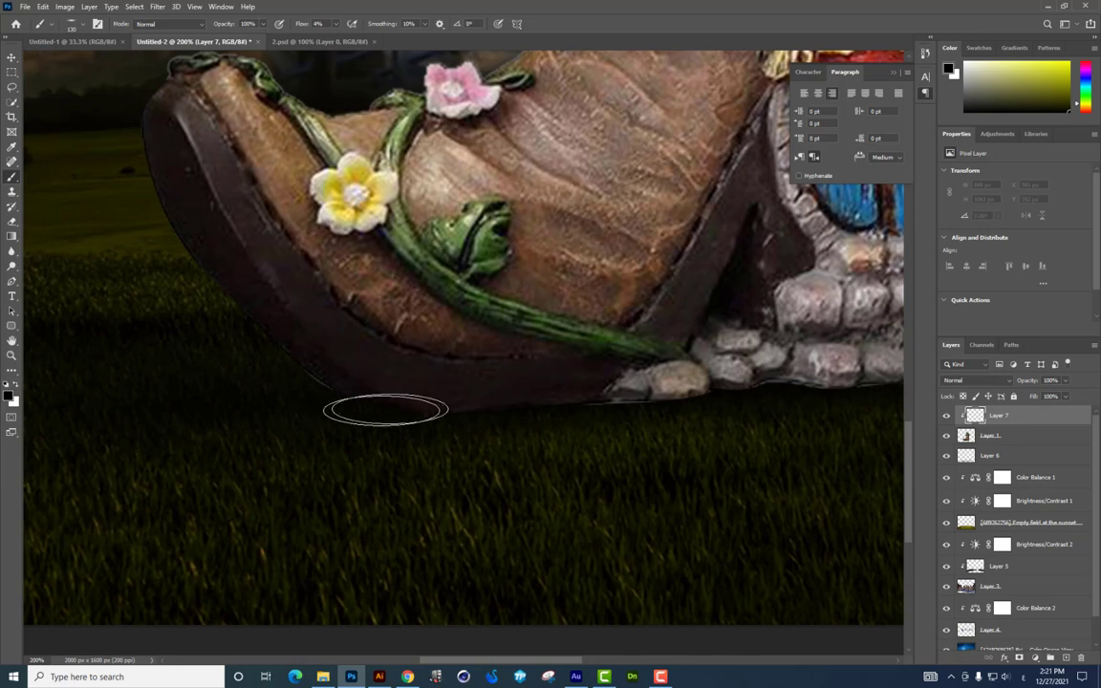
pyautogui.moveTo(275, 388)
pyautogui.mouseDown()
pyautogui.moveTo(471, 424)
pyautogui.moveTo(680, 418)
pyautogui.moveTo(482, 422)
pyautogui.mouseUp()
pyautogui.moveTo(546, 411); pyautogui.dragTo(755, 406)
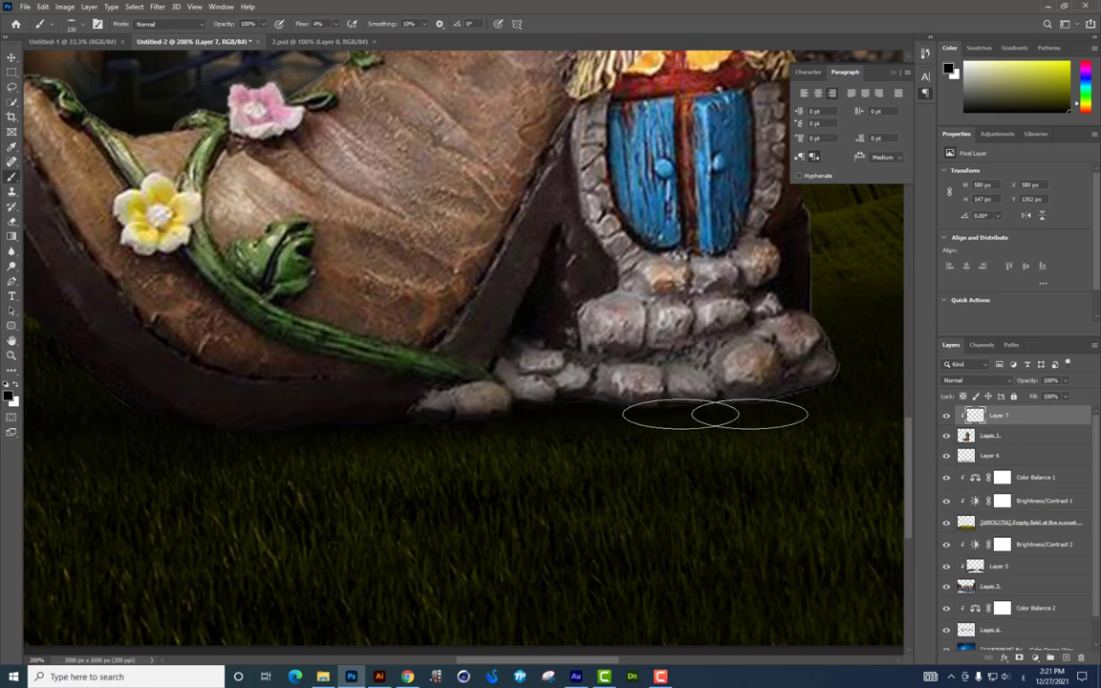
pyautogui.moveTo(800, 369); pyautogui.dragTo(717, 372)
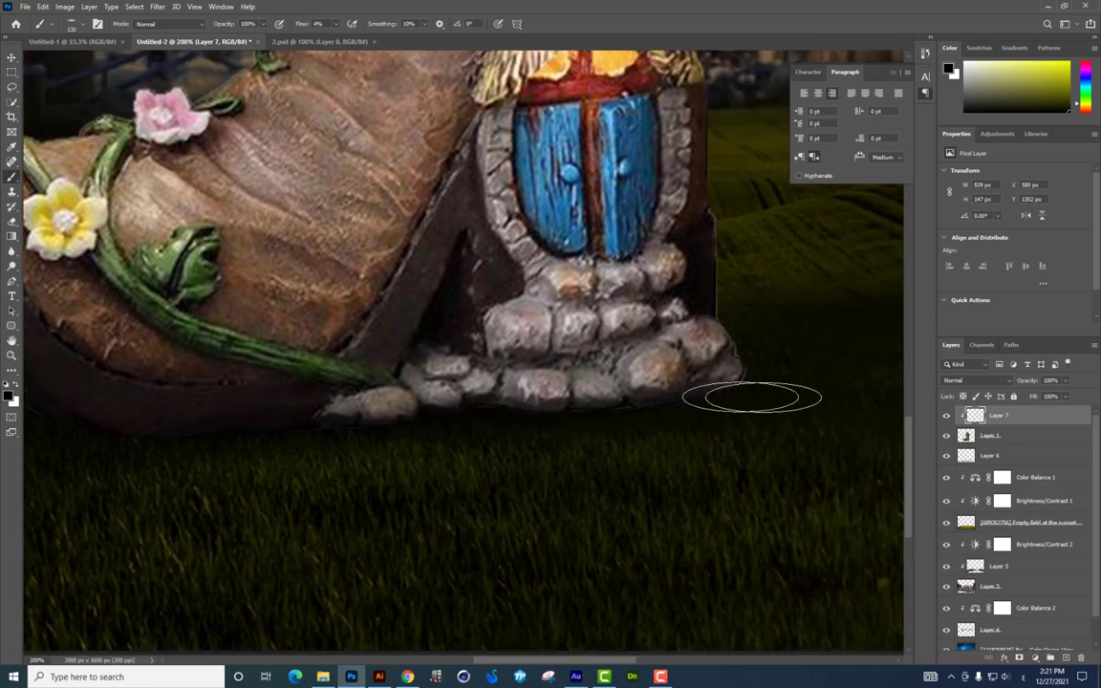
pyautogui.moveTo(678, 432)
pyautogui.mouseDown()
pyautogui.moveTo(315, 422)
pyautogui.moveTo(482, 448)
pyautogui.mouseUp()
# Step: Add more shadow on the grass beside the steps, then zoom out to check the result
pyautogui.moveTo(411, 478); pyautogui.dragTo(536, 483)
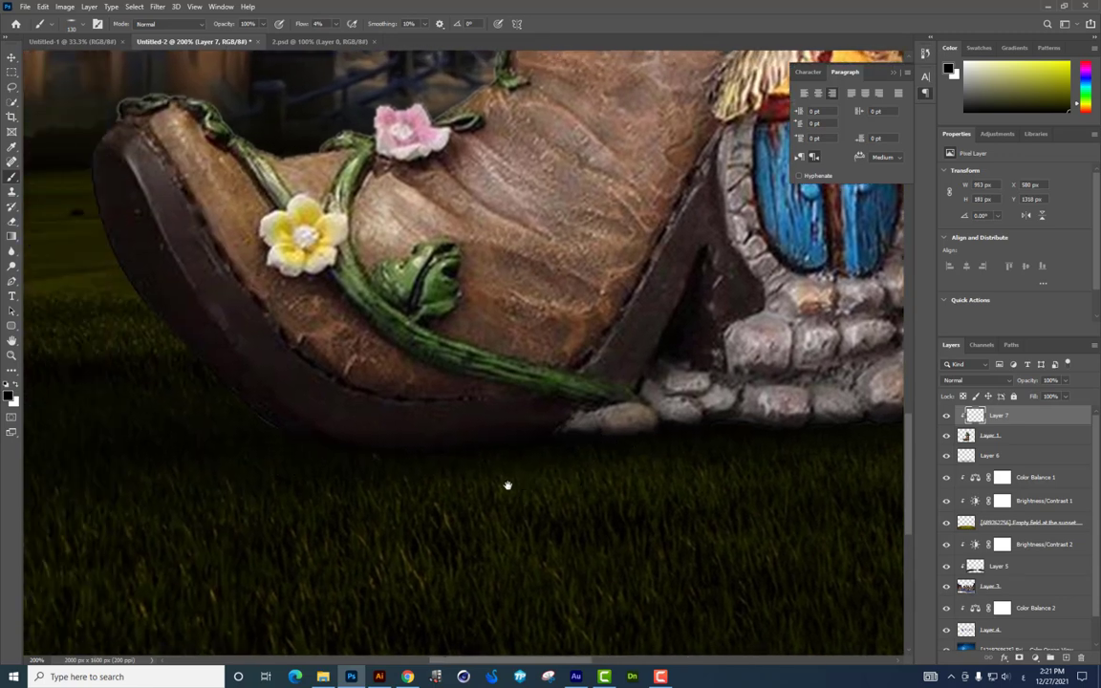
pyautogui.moveTo(234, 392); pyautogui.dragTo(308, 435)
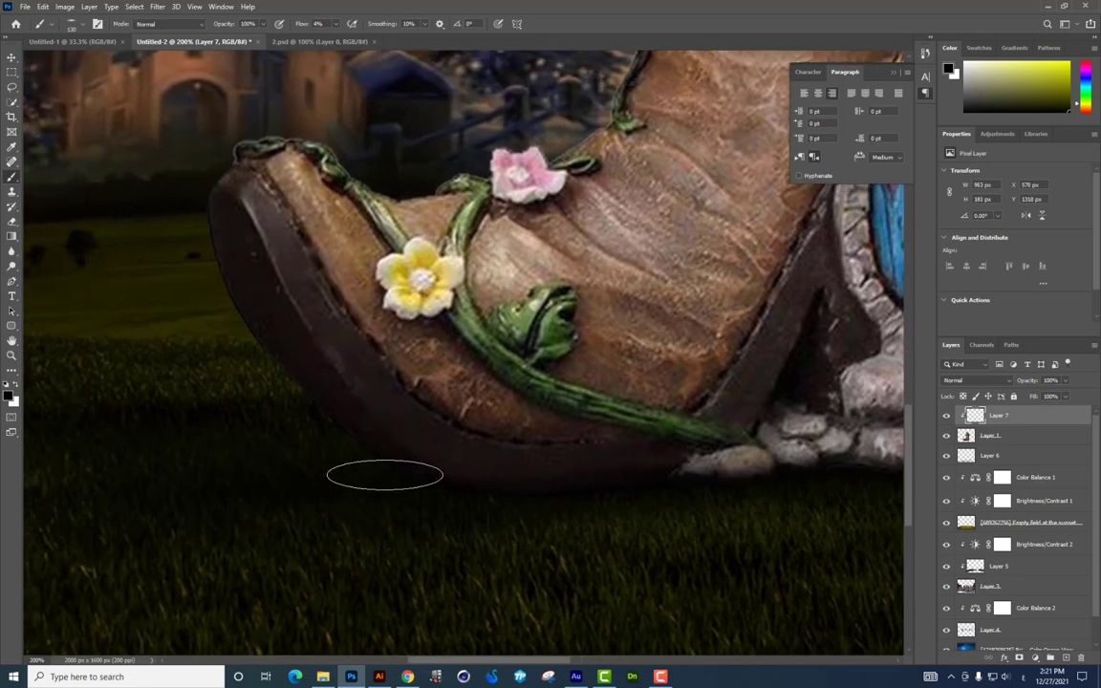
pyautogui.moveTo(607, 534); pyautogui.dragTo(340, 507)
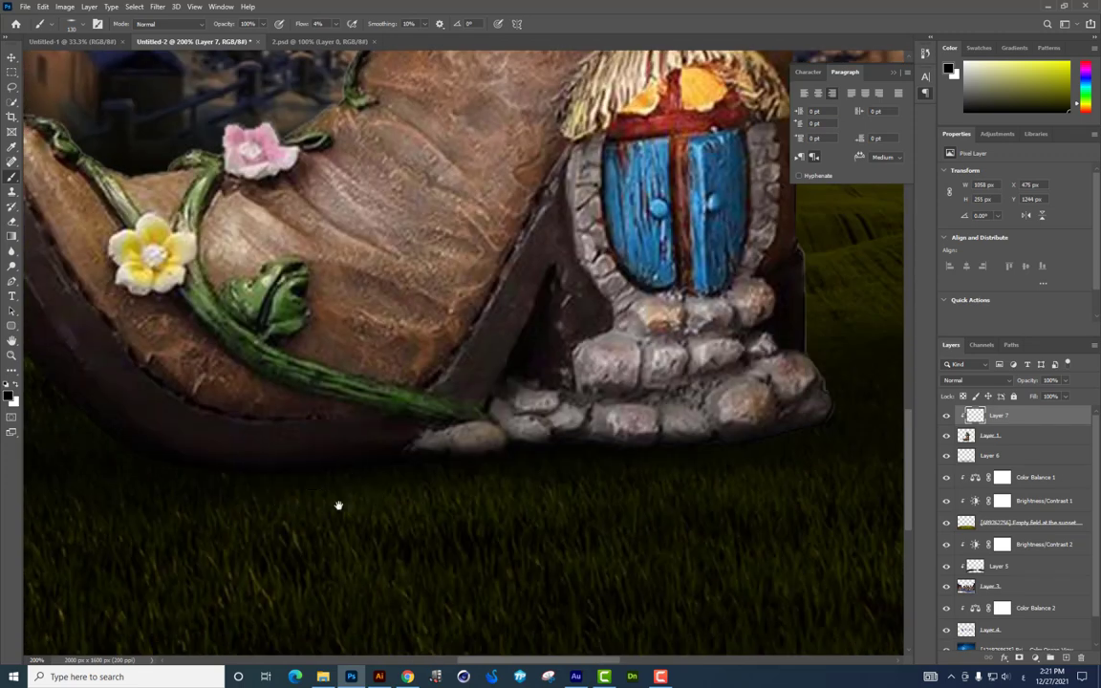
pyautogui.moveTo(717, 397); pyautogui.dragTo(444, 443)
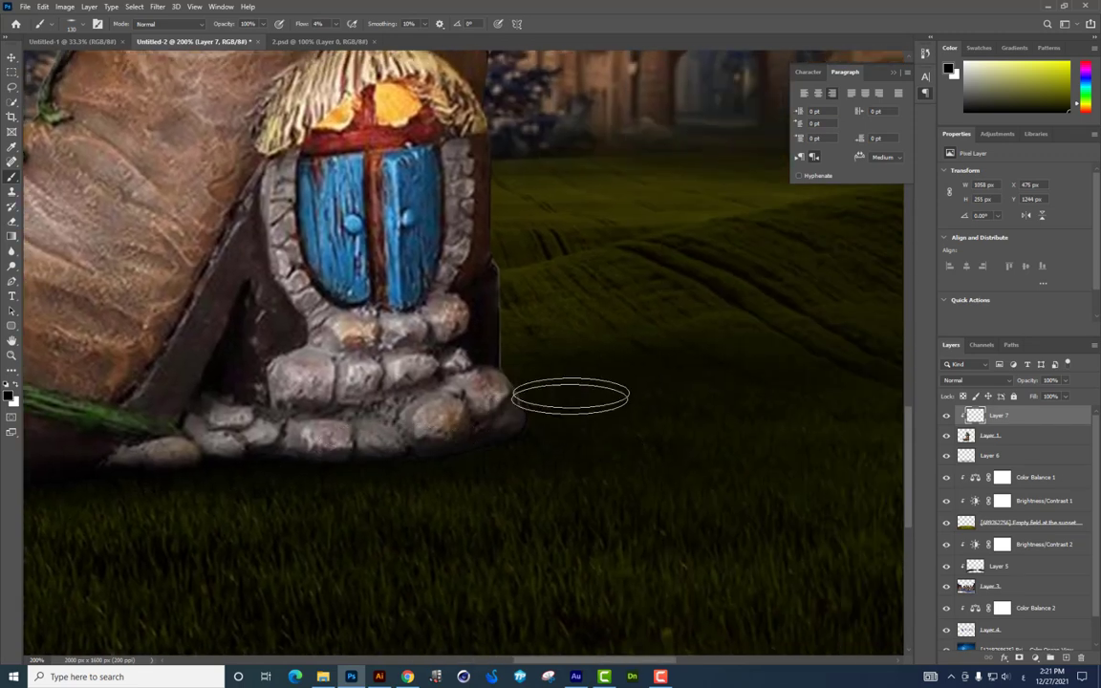
pyautogui.moveTo(563, 344); pyautogui.dragTo(576, 387)
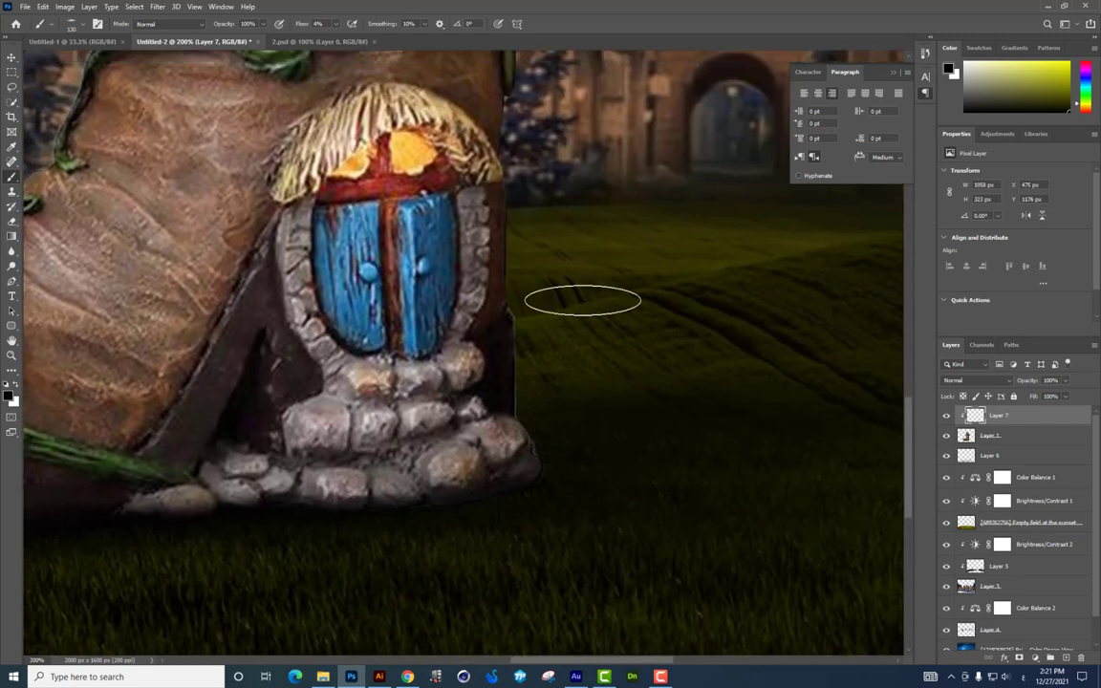
pyautogui.moveTo(582, 299)
pyautogui.mouseDown()
pyautogui.moveTo(565, 387)
pyautogui.moveTo(658, 316)
pyautogui.mouseUp()
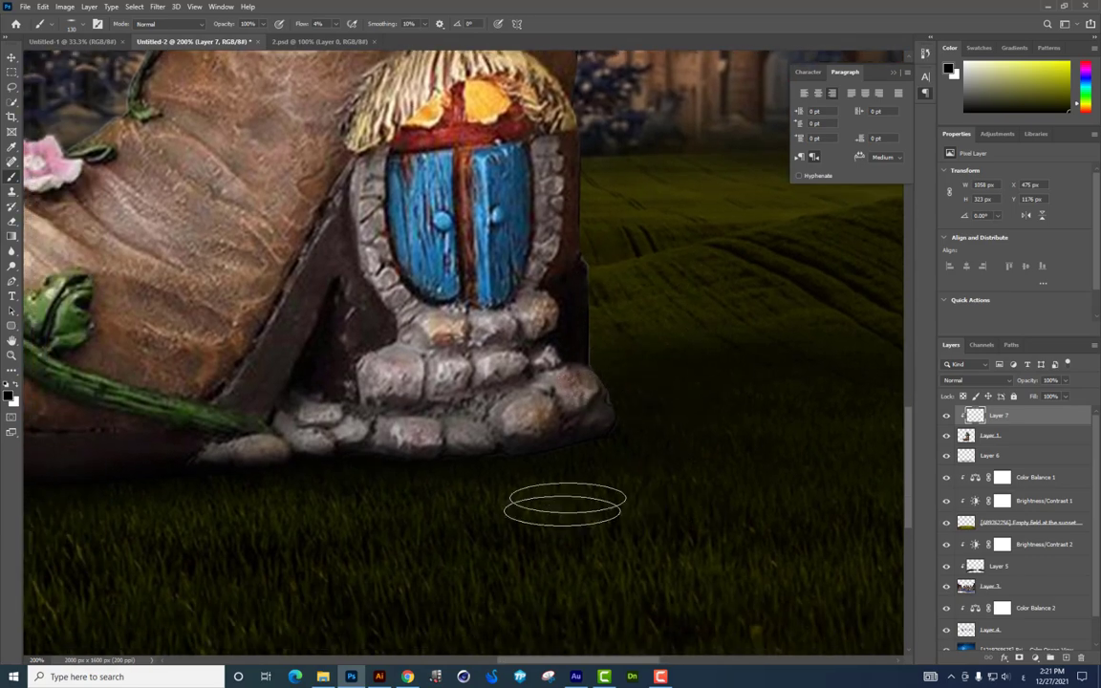
pyautogui.moveTo(471, 500); pyautogui.dragTo(588, 490)
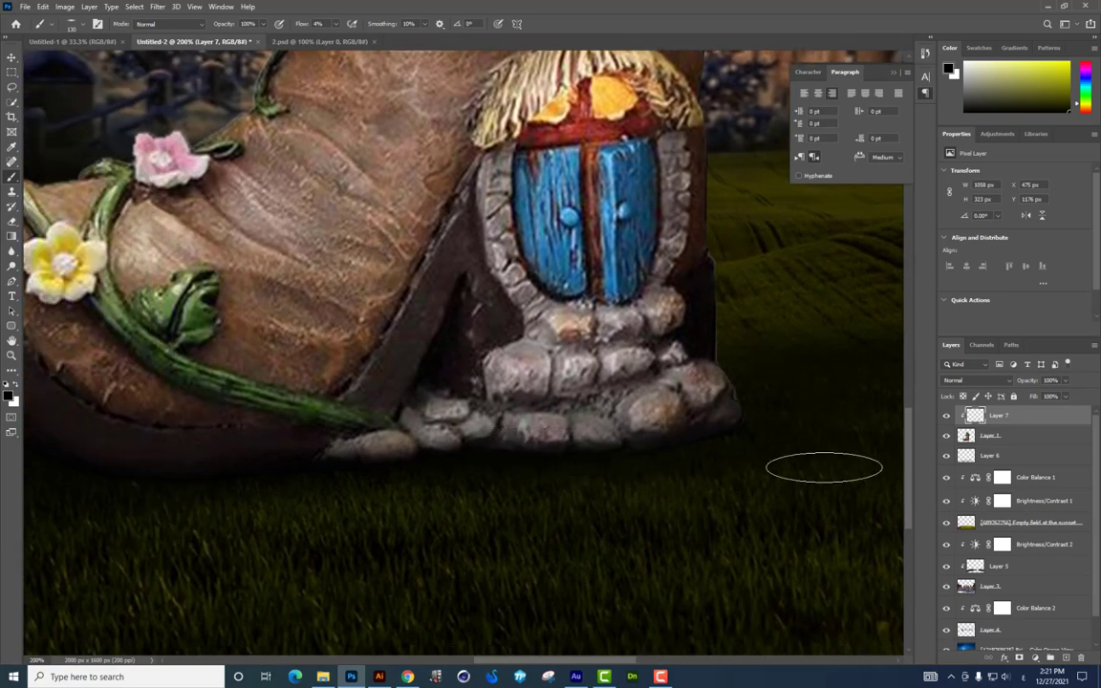
pyautogui.hotkey('ctrl', '-')
pyautogui.hotkey('ctrl', '-')
pyautogui.rightClick(650, 422)
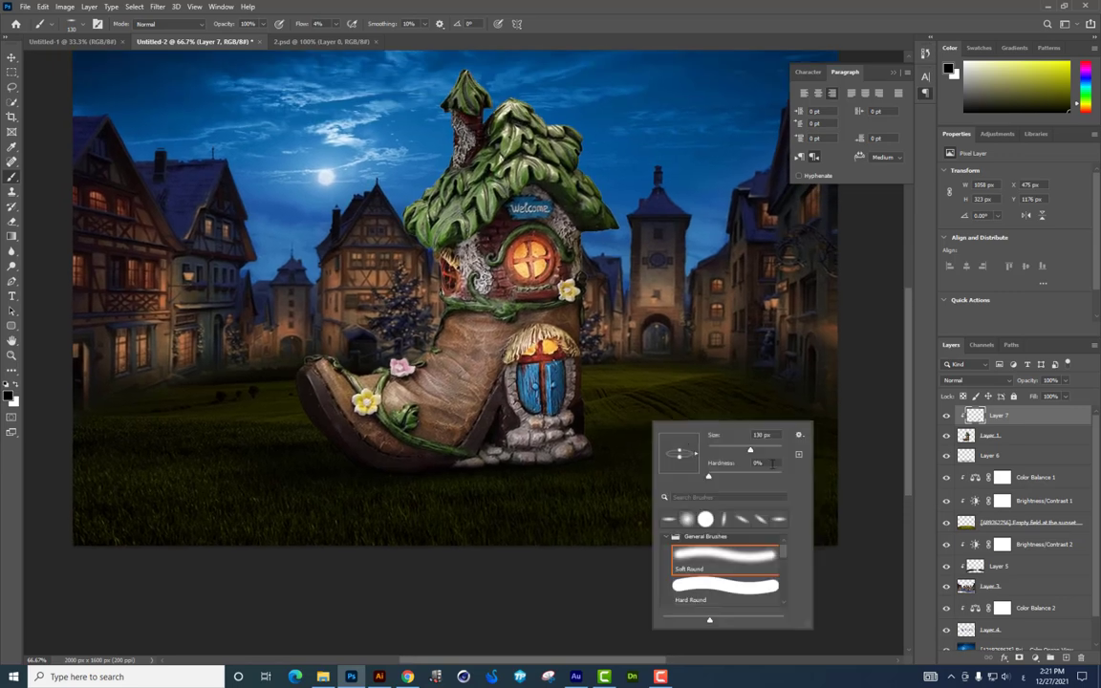
pyautogui.press('Return')
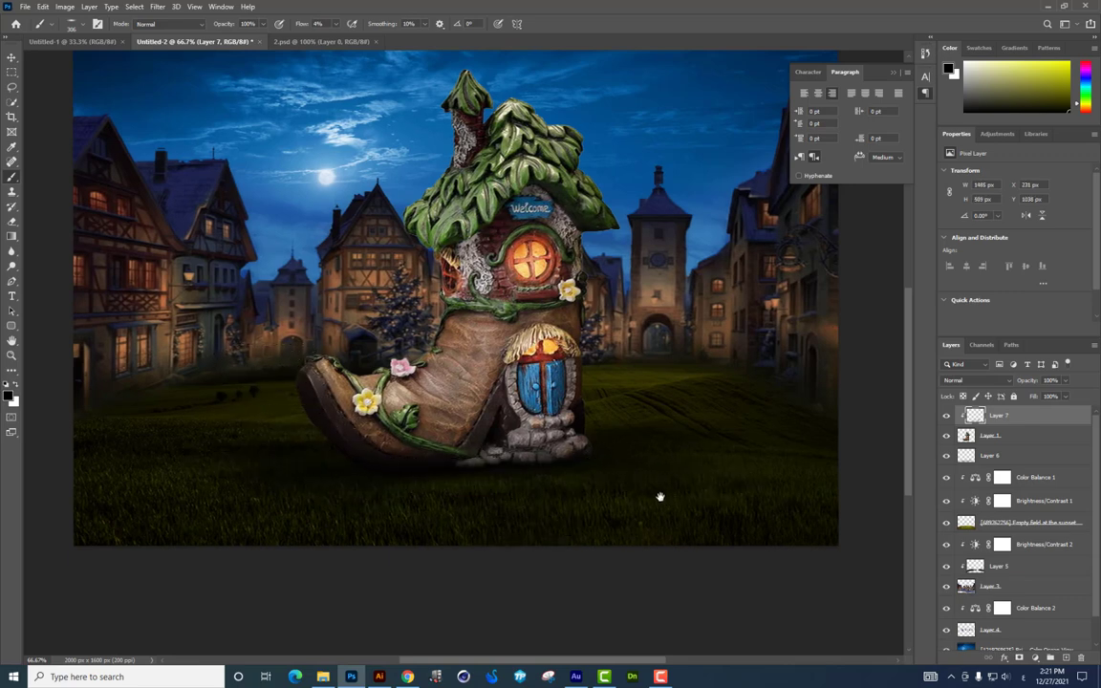
pyautogui.hotkey('ctrl', '-')
# Step: Toggle the Layer 7 and Layer 6 shadows off and on to compare the effect
pyautogui.click(946, 415)
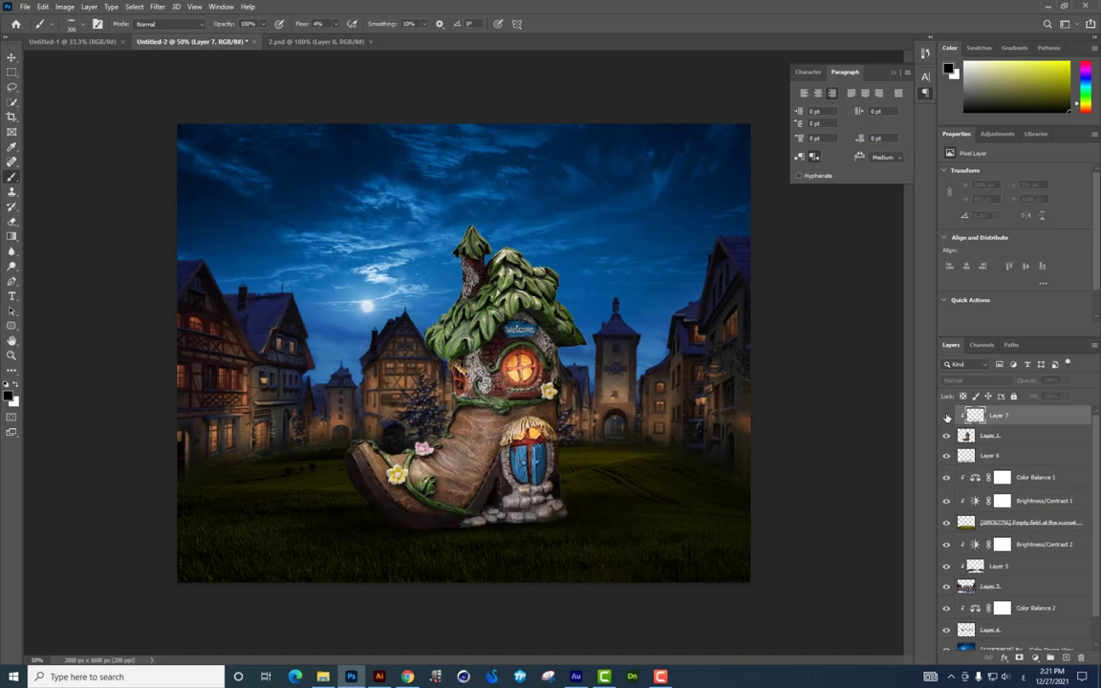
pyautogui.click(946, 415)
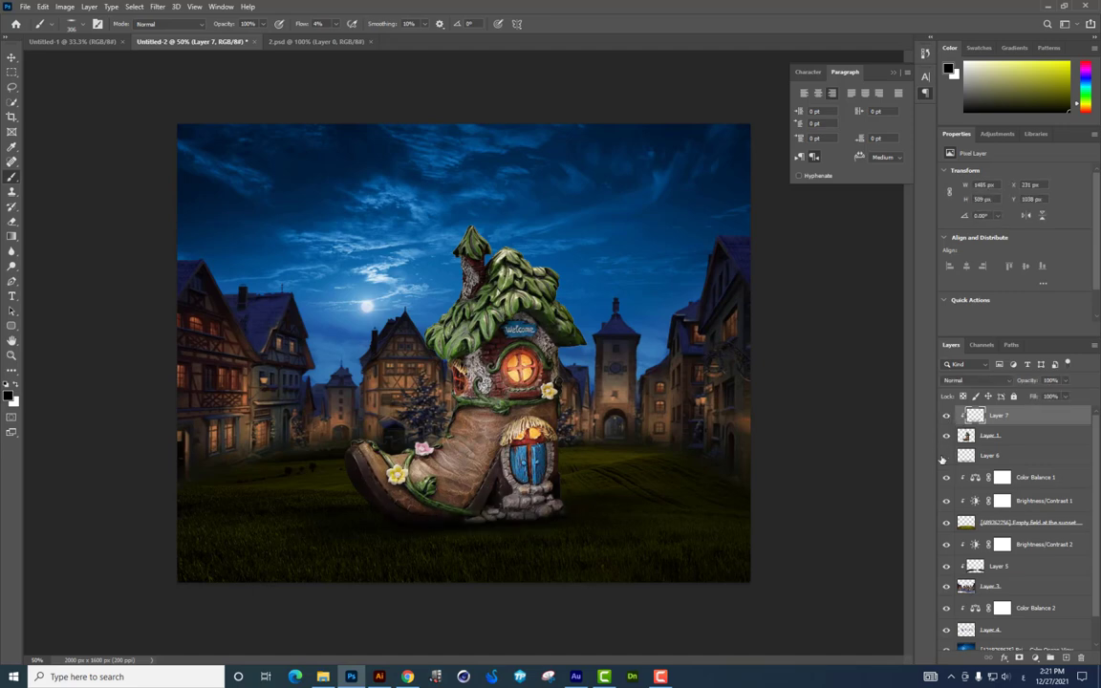
pyautogui.click(946, 456)
# Step: Move Layers 1, 6 and 7 together slightly left, then nudge them up three times
pyautogui.click(13, 58)
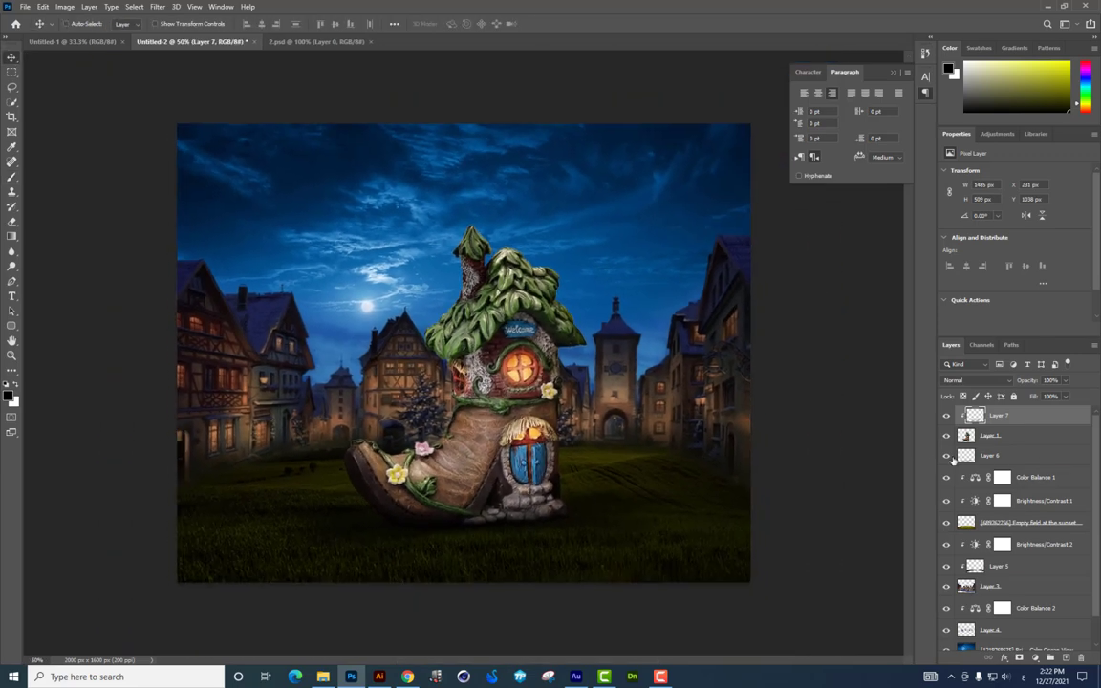
pyautogui.keyDown('ctrl'); pyautogui.click(995, 438); pyautogui.keyUp('ctrl')
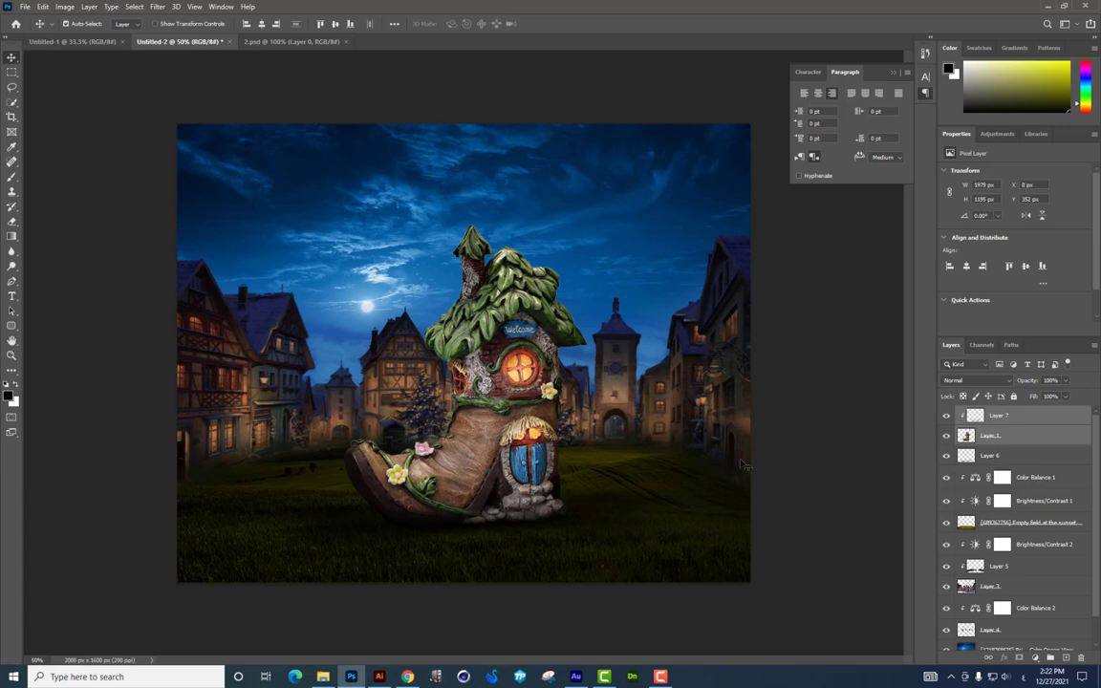
pyautogui.keyDown('ctrl'); pyautogui.click(990, 455); pyautogui.keyUp('ctrl')
pyautogui.moveTo(441, 481); pyautogui.dragTo(490, 458)
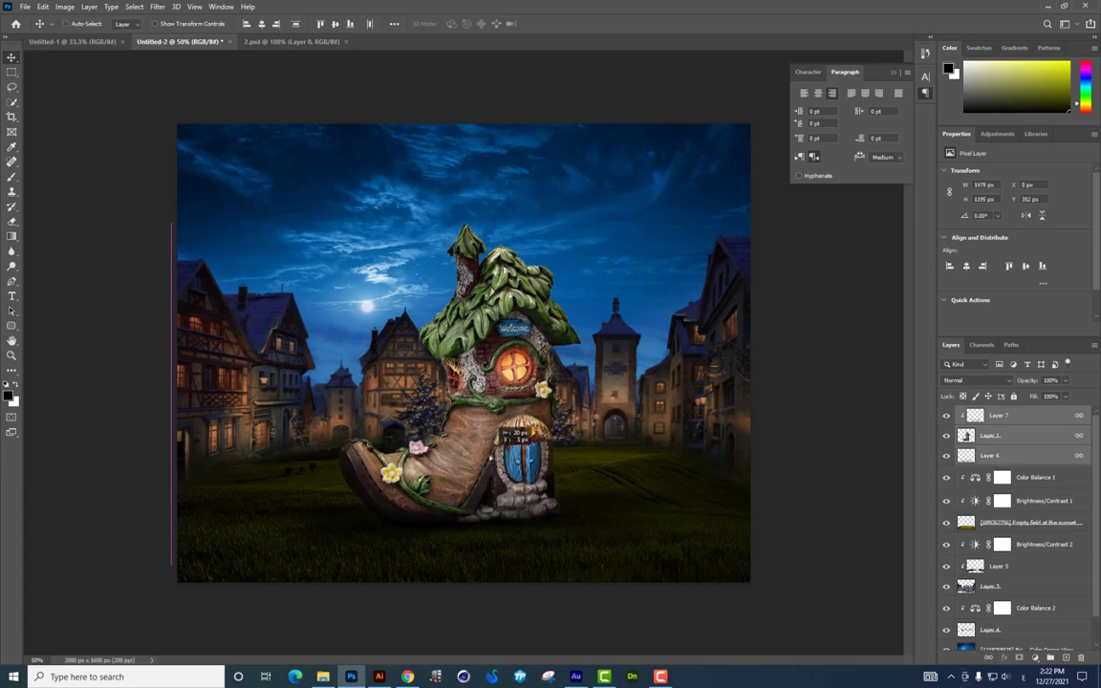
pyautogui.press('Up')
pyautogui.press('Up')
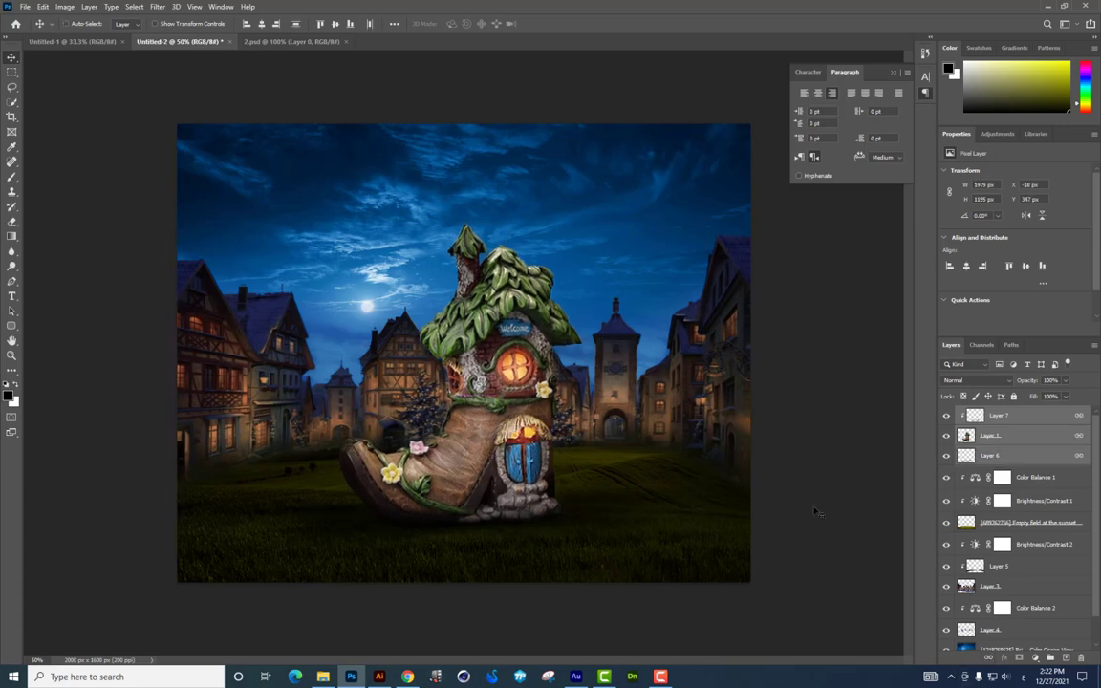
pyautogui.press('Up')
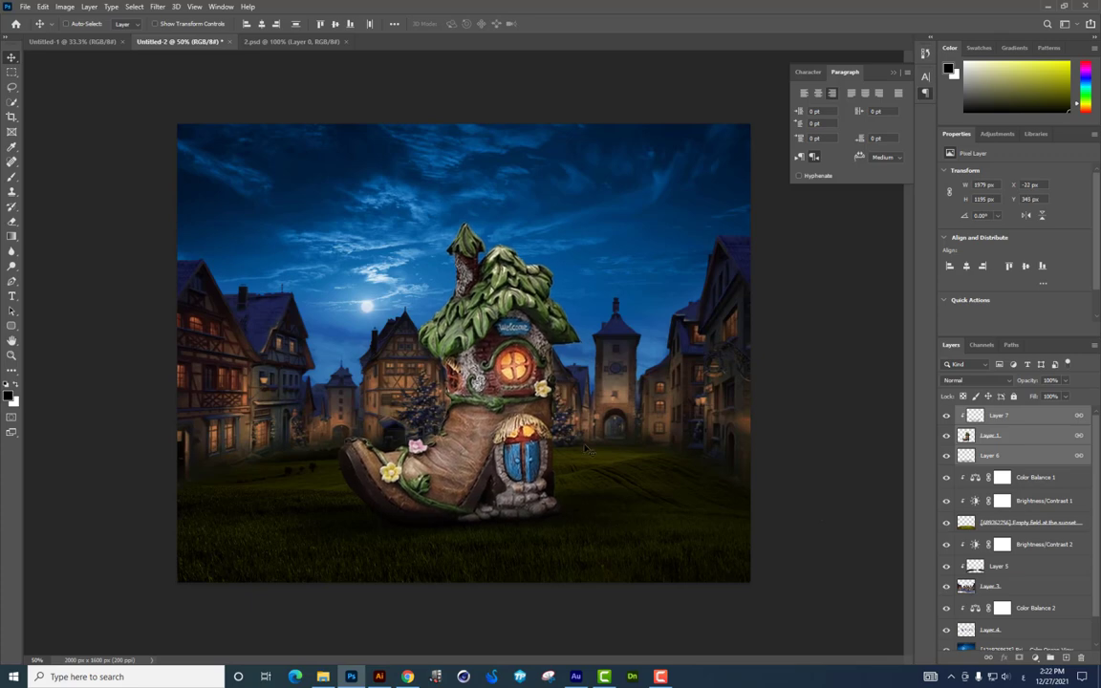
pyautogui.press('Up')
pyautogui.press('Up')
pyautogui.press('Up')
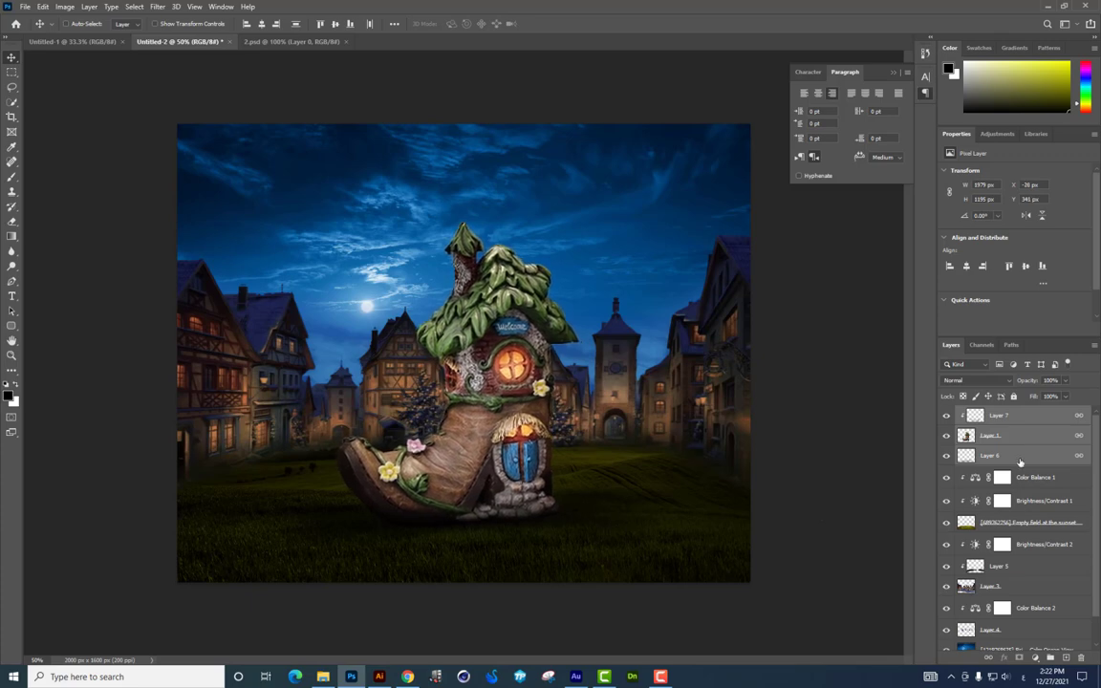
pyautogui.click(999, 415)
# Step: Add a Color Lookup layer using FoggyNight.3DL, blended Soft Light at 35% opacity
pyautogui.rightClick(999, 415)
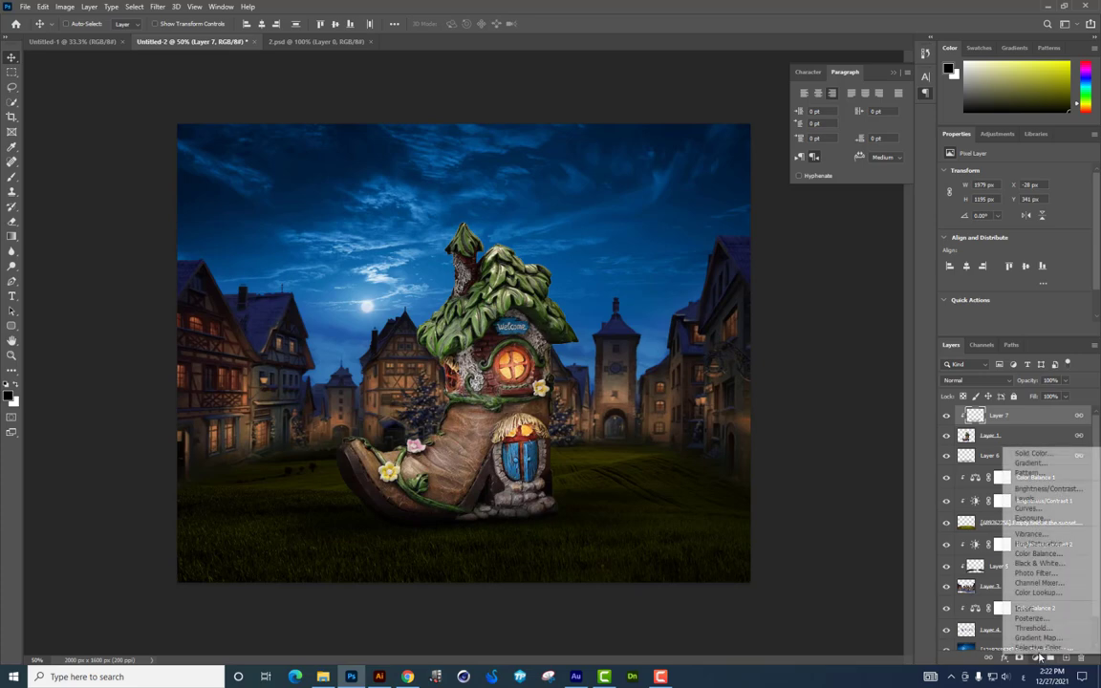
pyautogui.click(1042, 591)
pyautogui.click(1038, 173)
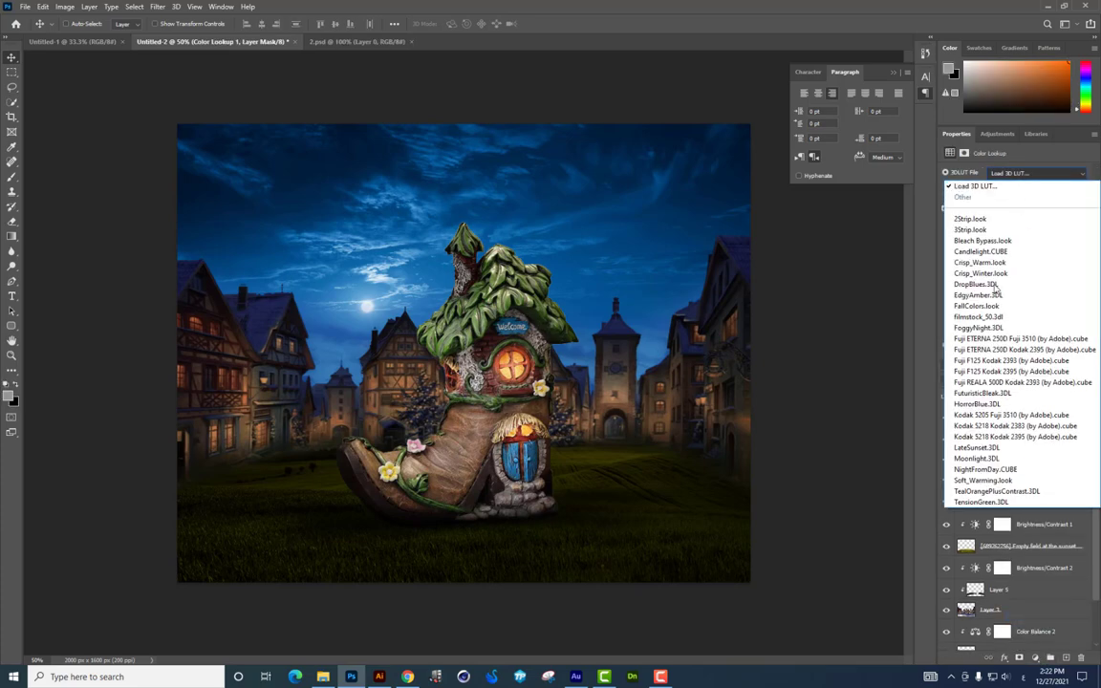
pyautogui.click(990, 316)
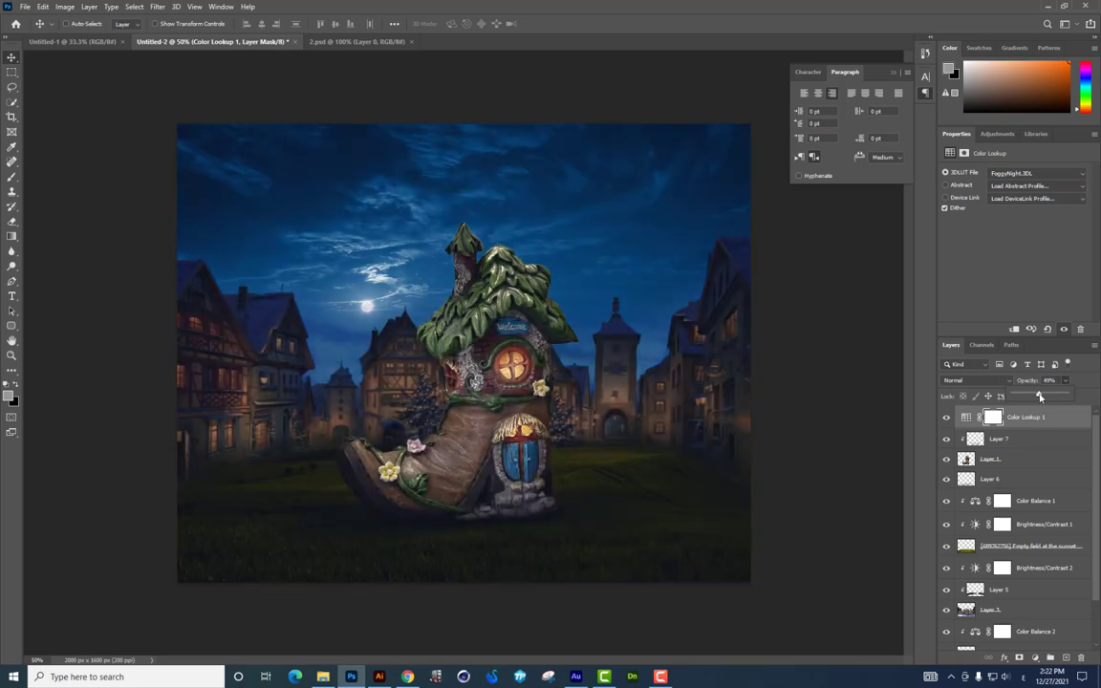
pyautogui.click(1000, 383)
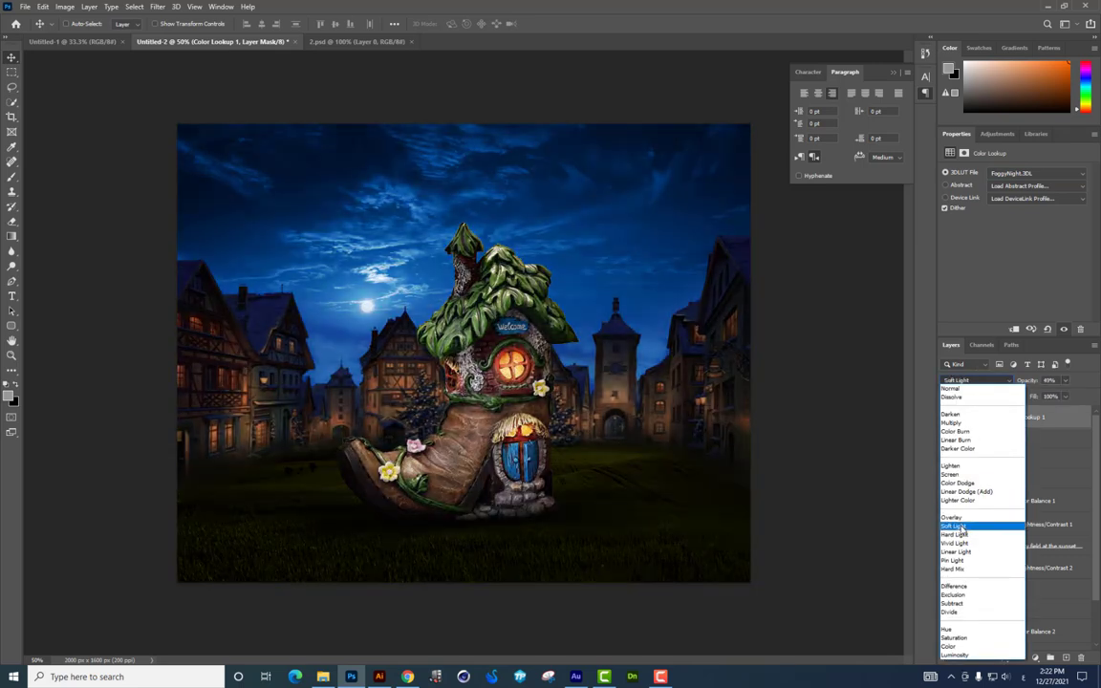
pyautogui.click(961, 521)
pyautogui.moveTo(1049, 395); pyautogui.dragTo(1057, 395)
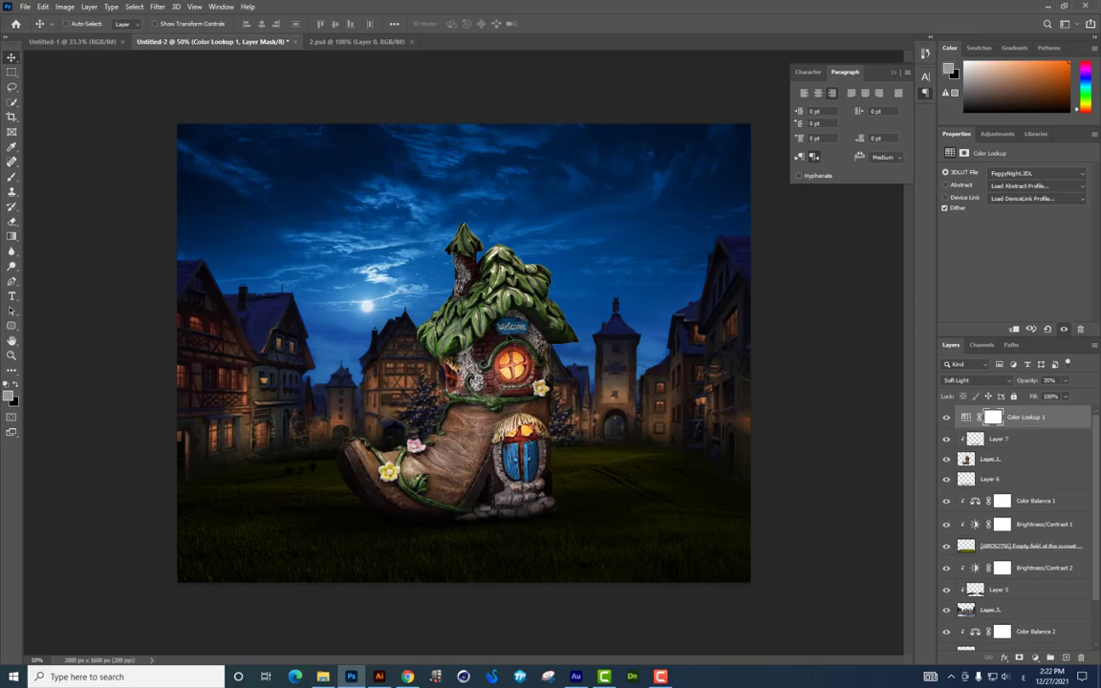
# Step: Zoom in to 100% on the left-side houses and grass
pyautogui.hotkey('alt', 'Tab')
pyautogui.hotkey('ctrl', '+')
pyautogui.hotkey('ctrl', '+')
pyautogui.moveTo(140, 536)
pyautogui.mouseDown()
pyautogui.moveTo(603, 270)
pyautogui.moveTo(589, 332)
pyautogui.moveTo(420, 377)
pyautogui.moveTo(452, 369)
pyautogui.mouseUp()
pyautogui.hotkey('ctrl', '+')
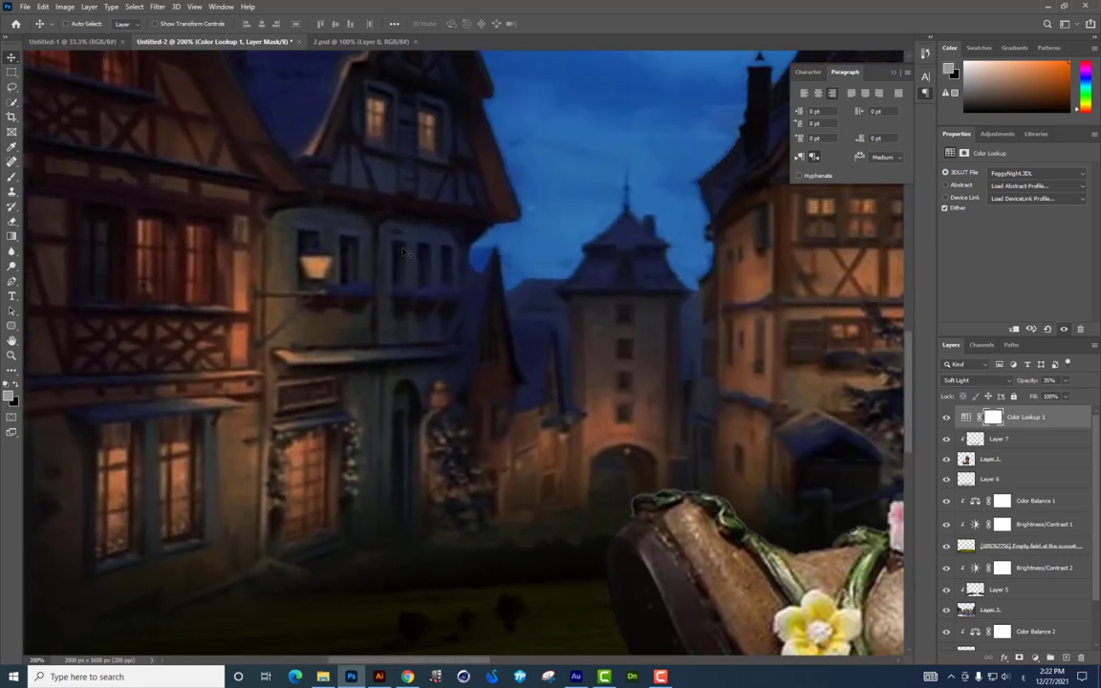
# Step: Select Layer 3, the village layer, and nudge it, undoing then redoing the move
pyautogui.rightClick(404, 249)
pyautogui.rightClick(318, 205)
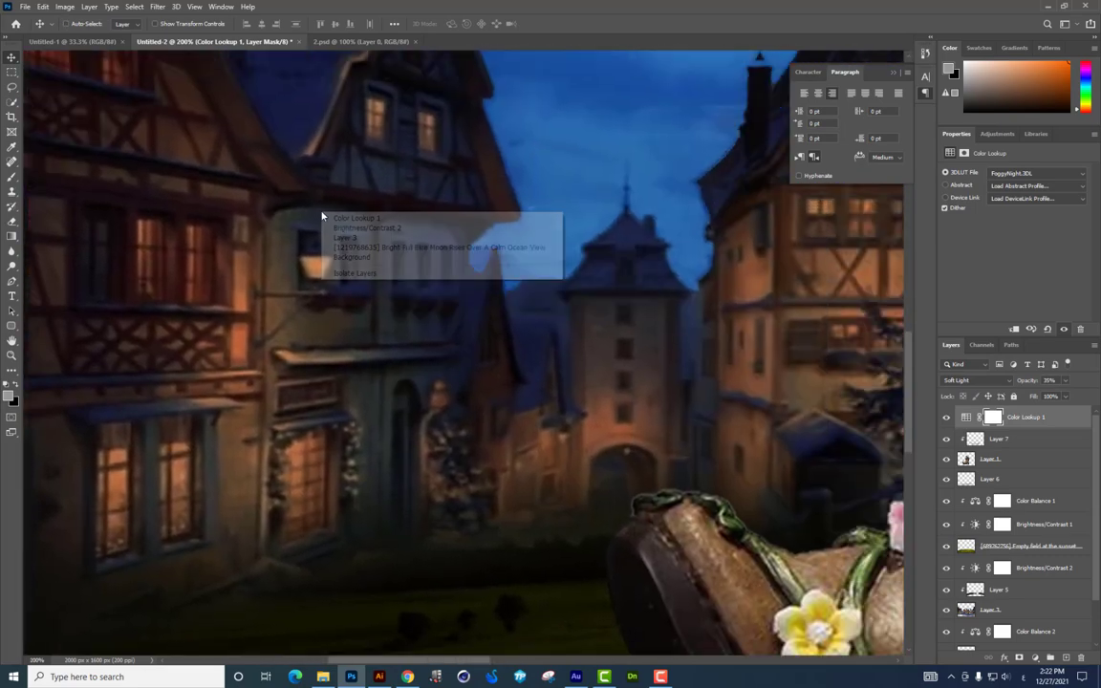
pyautogui.click(330, 233)
pyautogui.moveTo(319, 149); pyautogui.dragTo(350, 164)
pyautogui.hotkey('ctrl', '-')
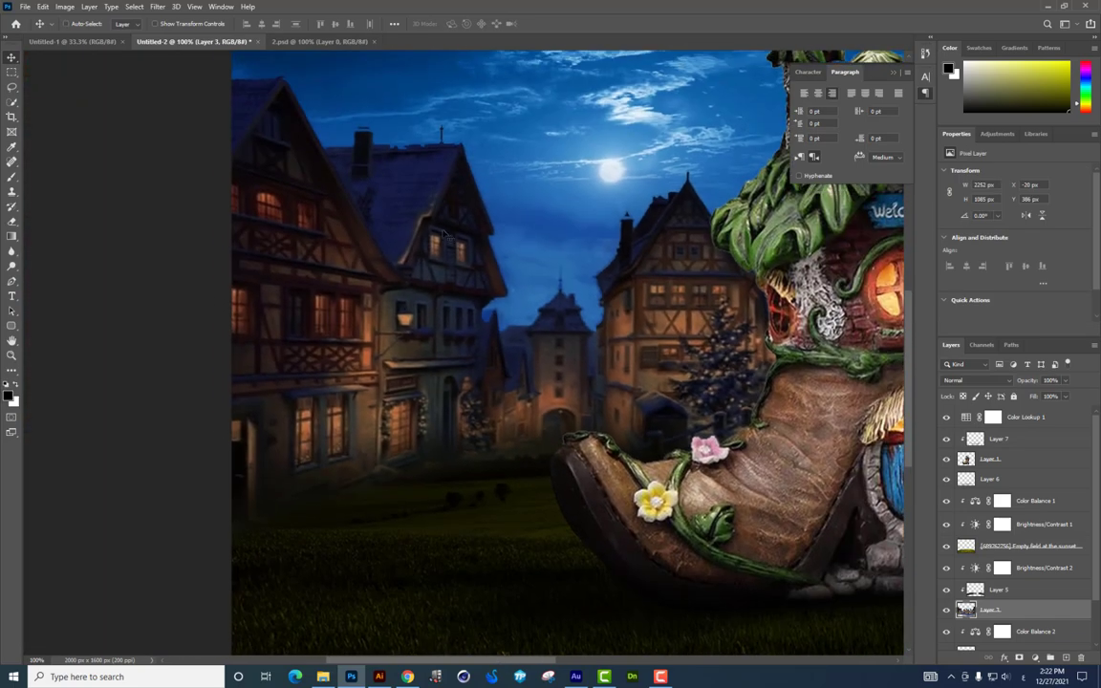
pyautogui.hotkey('ctrl', 'z')
pyautogui.hotkey('ctrl', 'shift', 'z')
# Step: Apply Sharpen More to the village layer and review the result across the composite
pyautogui.click(158, 7)
pyautogui.moveTo(172, 218)
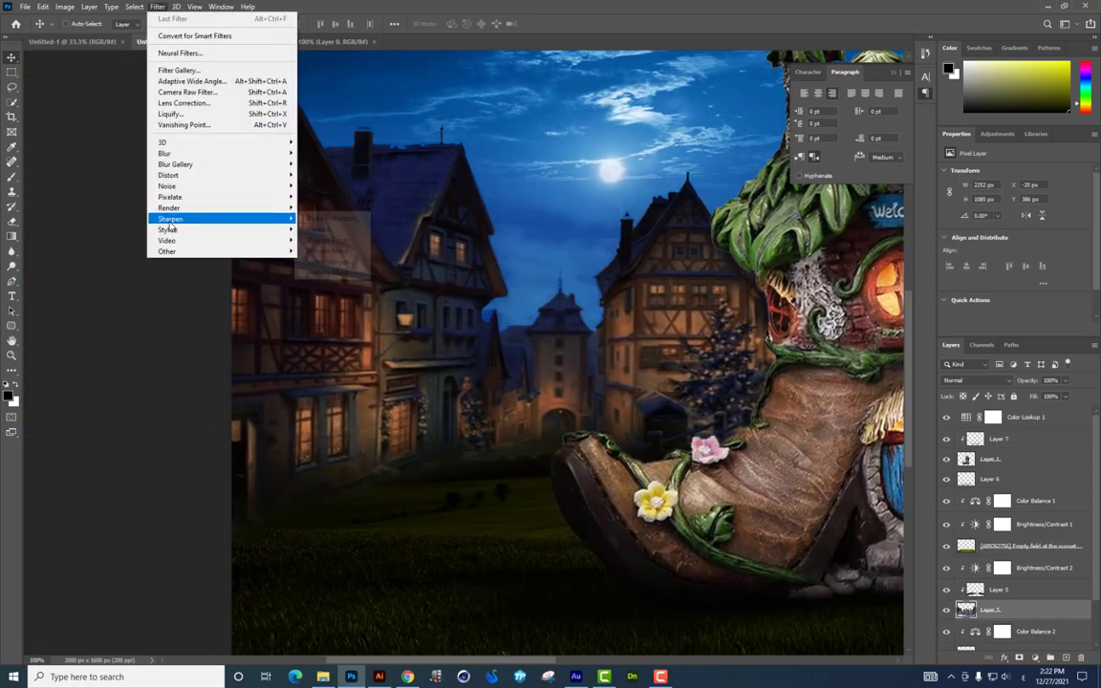
pyautogui.click(346, 253)
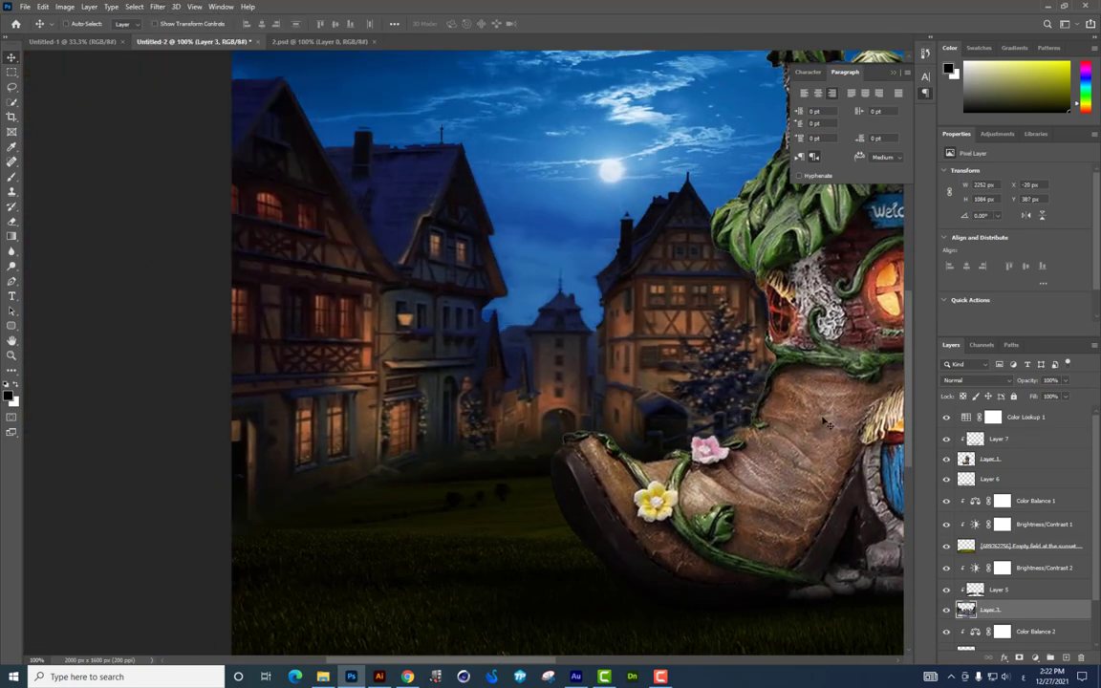
pyautogui.moveTo(801, 400)
pyautogui.mouseDown()
pyautogui.moveTo(574, 399)
pyautogui.moveTo(551, 414)
pyautogui.mouseUp()
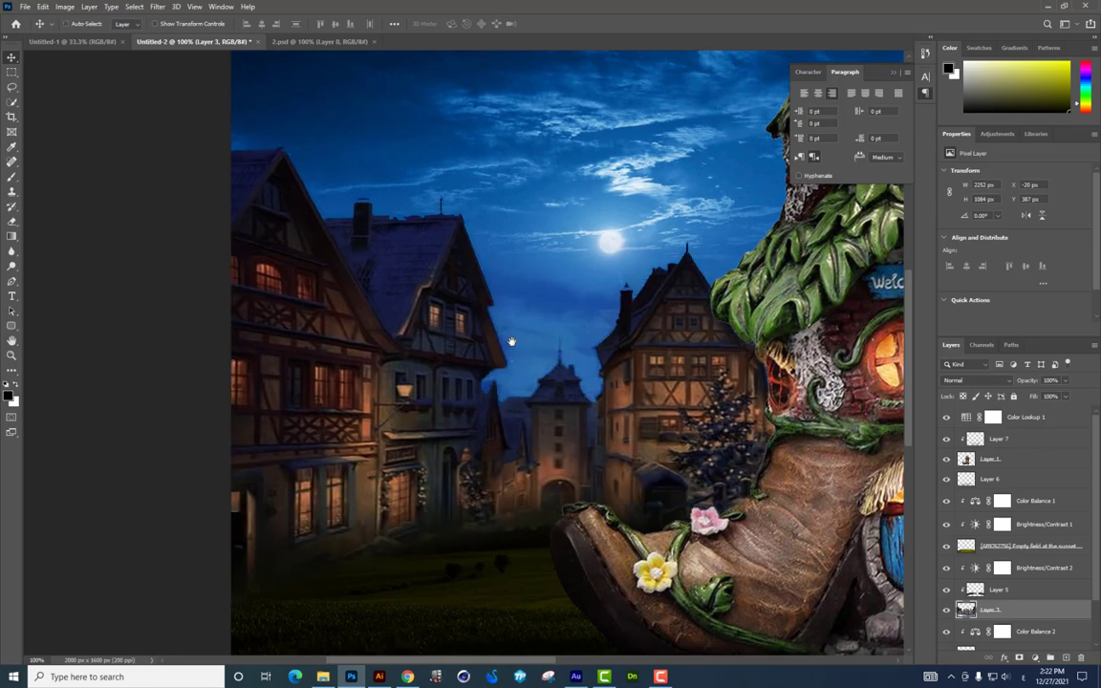
pyautogui.moveTo(511, 341); pyautogui.dragTo(564, 371)
pyautogui.moveTo(543, 273); pyautogui.dragTo(622, 308)
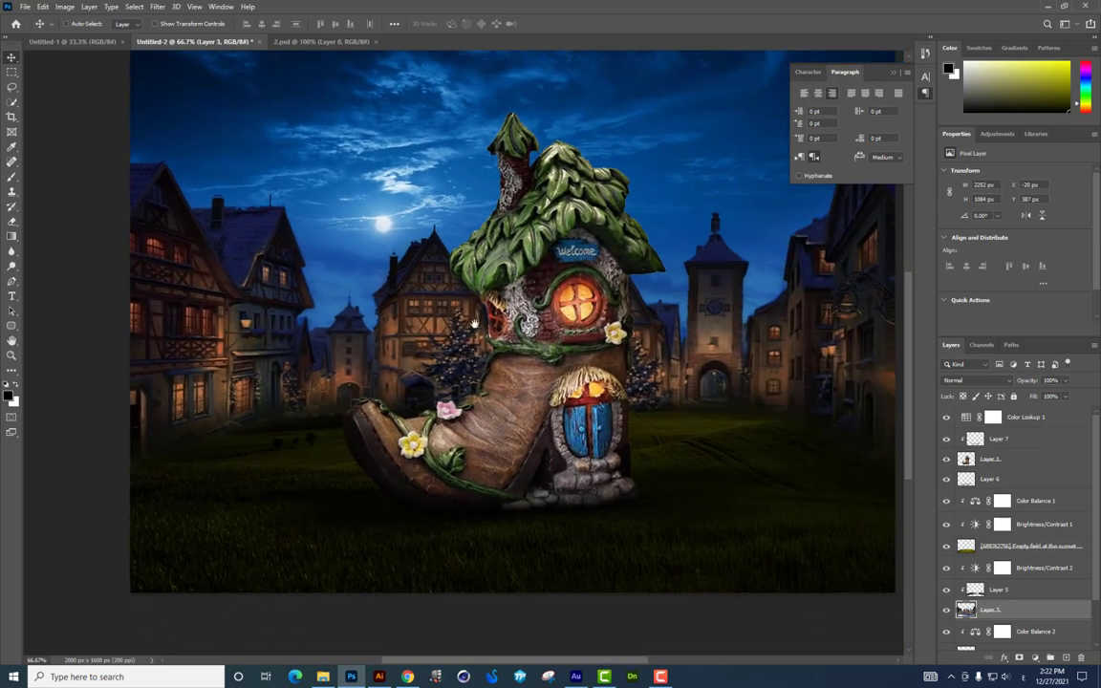
# Step: Frame the left house's windows, select the Background layer and switch to the Pen tool
pyautogui.scroll(1, 585, 256)
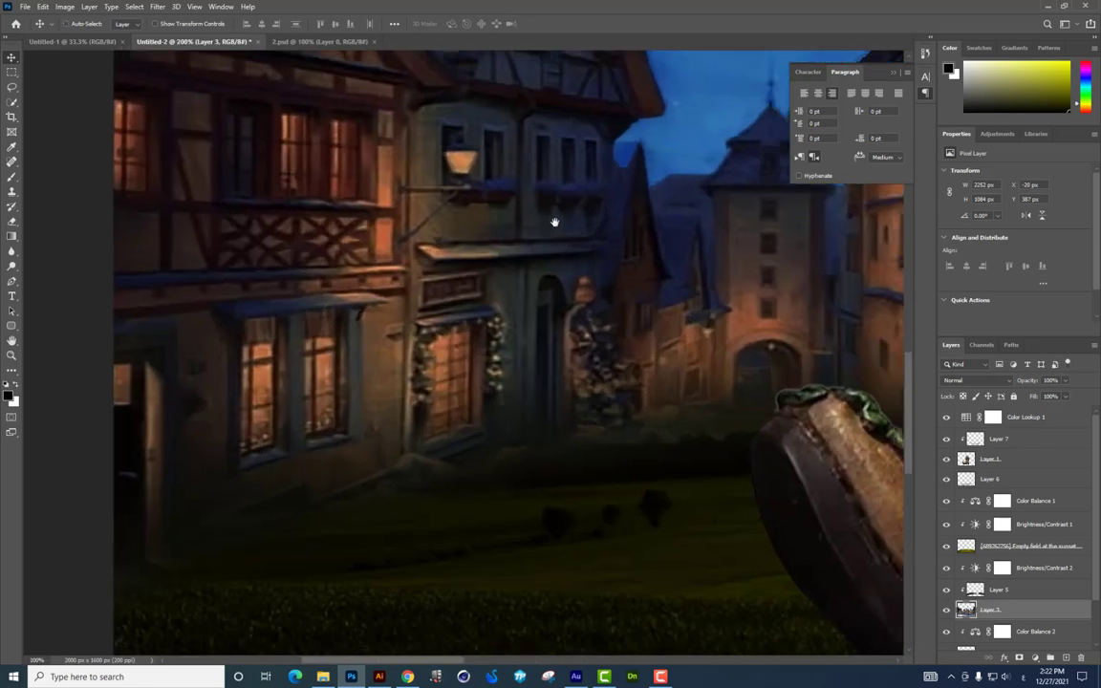
pyautogui.scroll(2, 560, 207)
pyautogui.scroll(2, 604, 272)
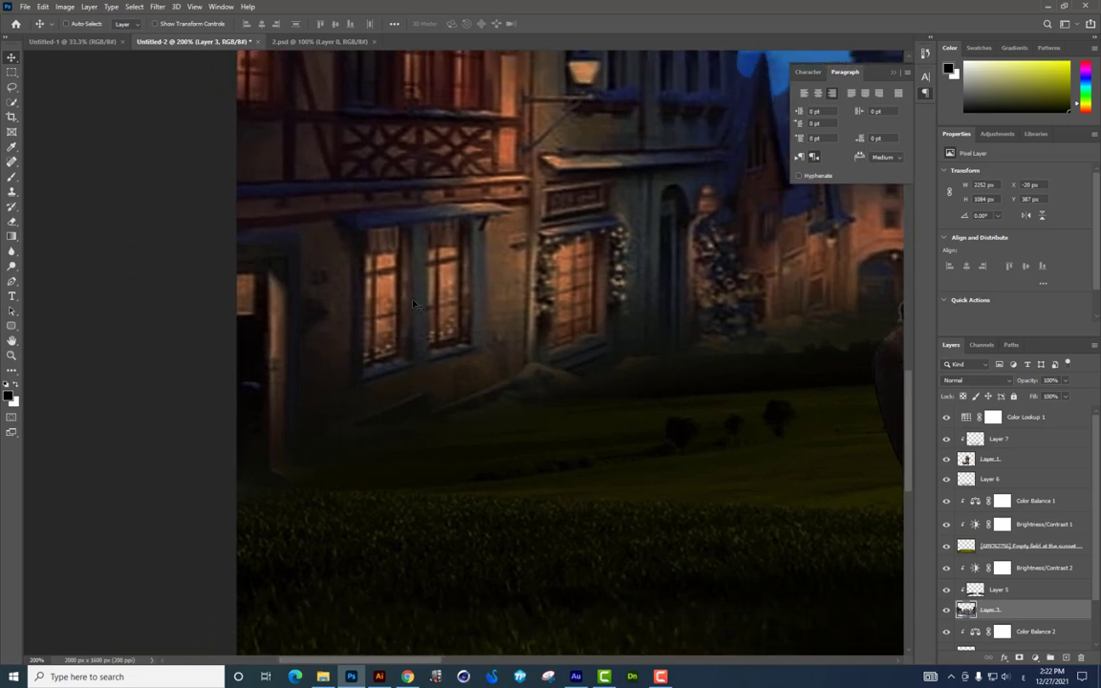
pyautogui.moveTo(414, 304); pyautogui.dragTo(390, 396)
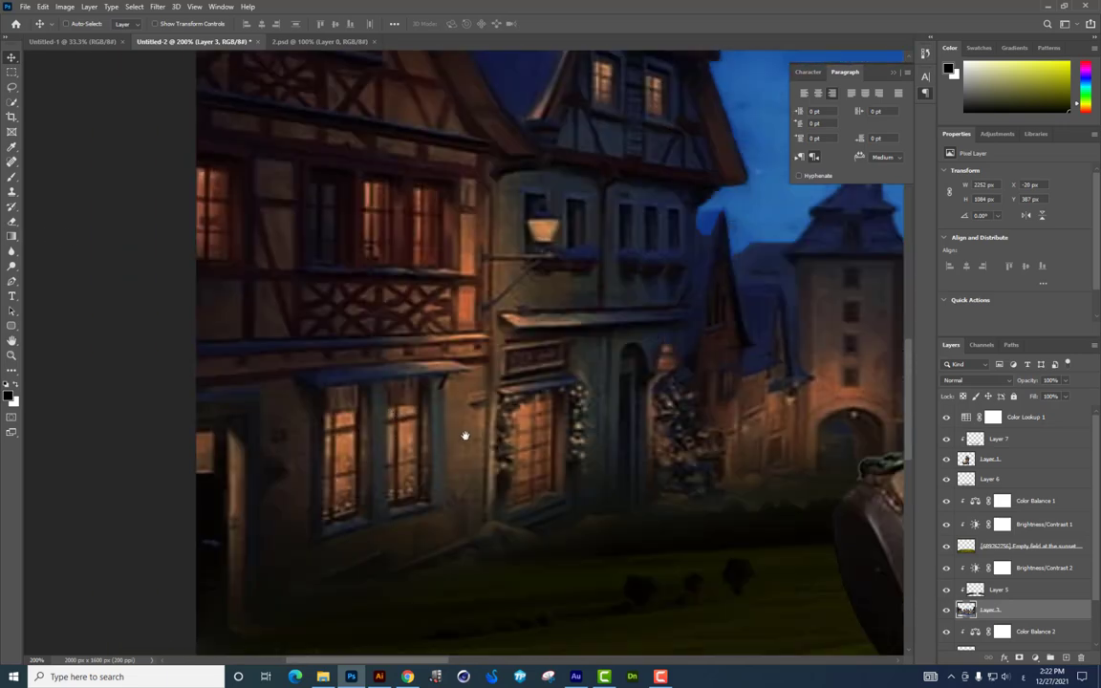
pyautogui.moveTo(465, 435); pyautogui.dragTo(523, 388)
pyautogui.scroll(-2, 1043, 567)
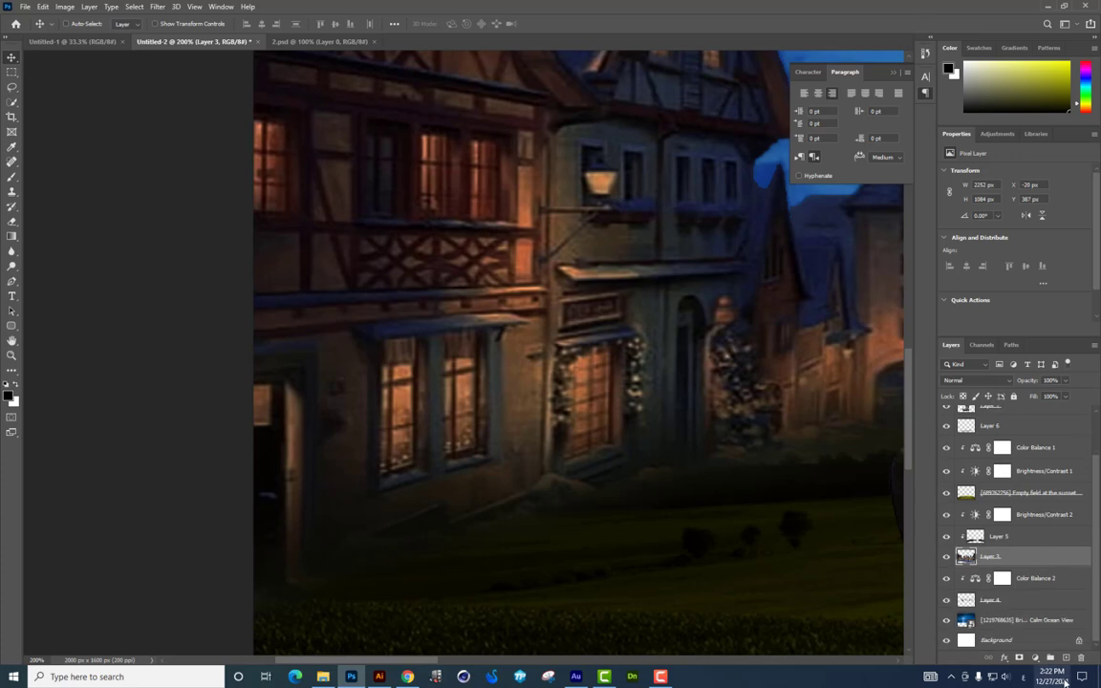
pyautogui.click(1027, 642)
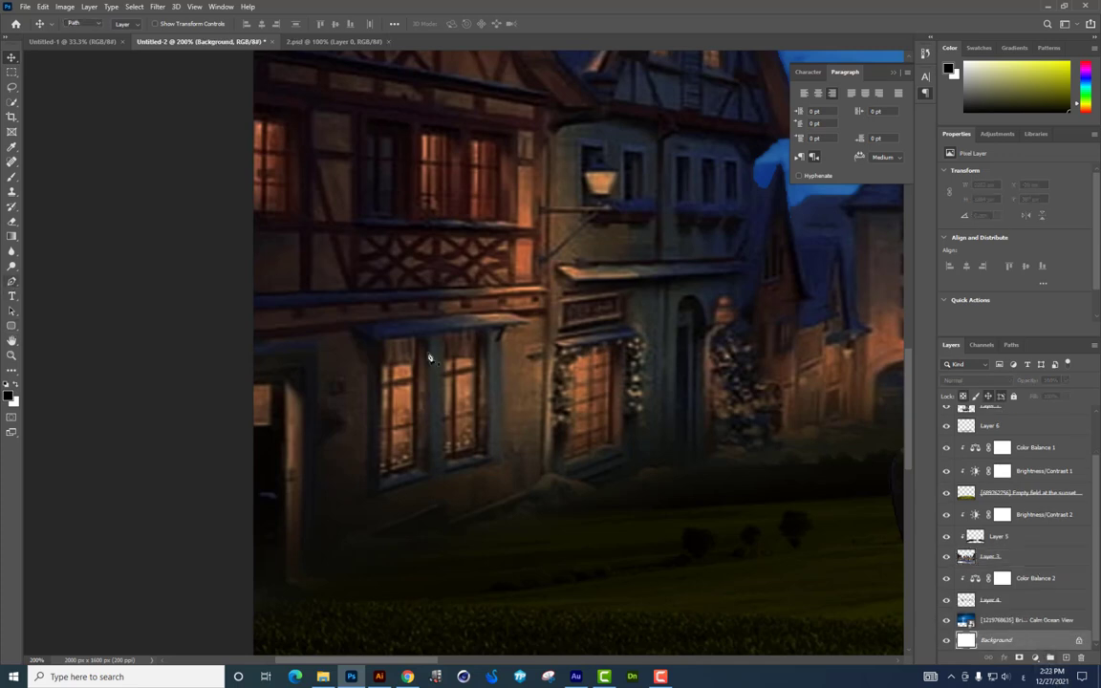
pyautogui.press('p')
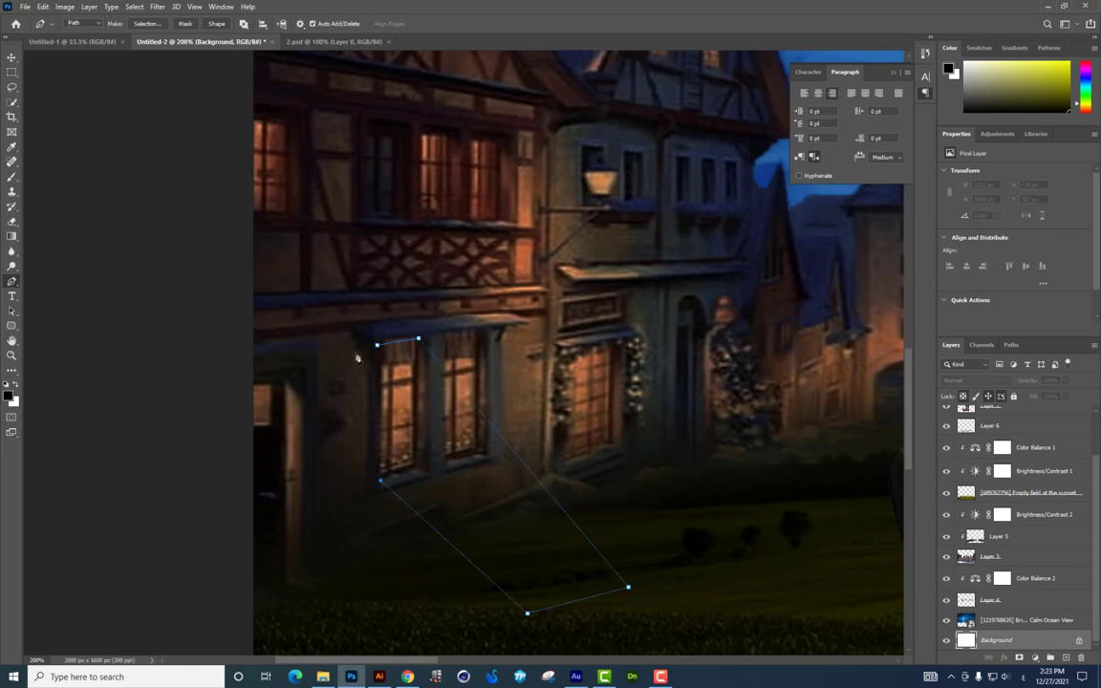
# Step: Fill the traced beam path with white on a new layer below Color Lookup 1
pyautogui.hotkey('ctrl', 'Return')
pyautogui.hotkey('ctrl', 'j')
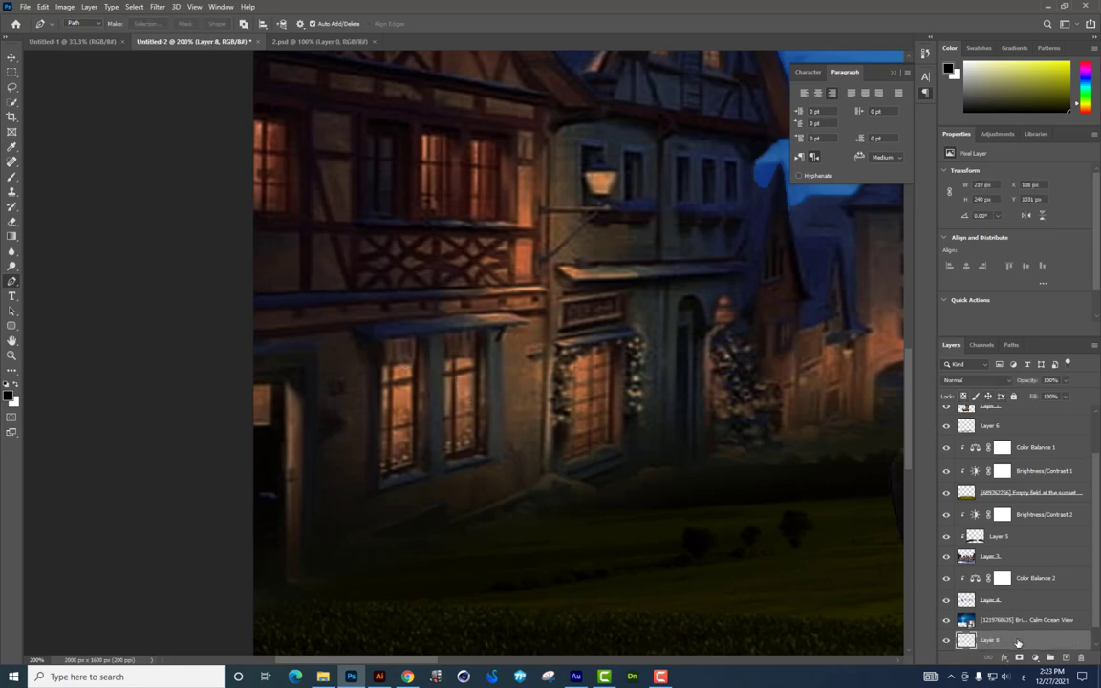
pyautogui.moveTo(1024, 642); pyautogui.dragTo(991, 424)
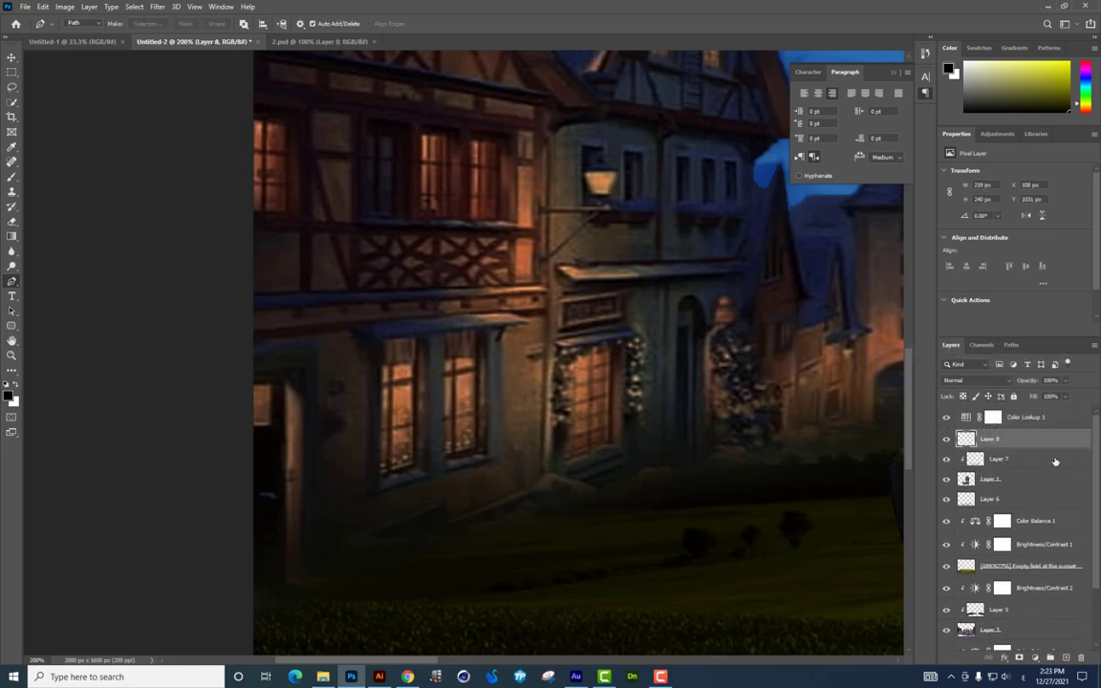
pyautogui.hotkey('ctrl', 'shift', 'BackSpace')
# Step: Soften the white beam with a Gaussian Blur of about 2.6 px
pyautogui.click(157, 7)
pyautogui.moveTo(164, 153)
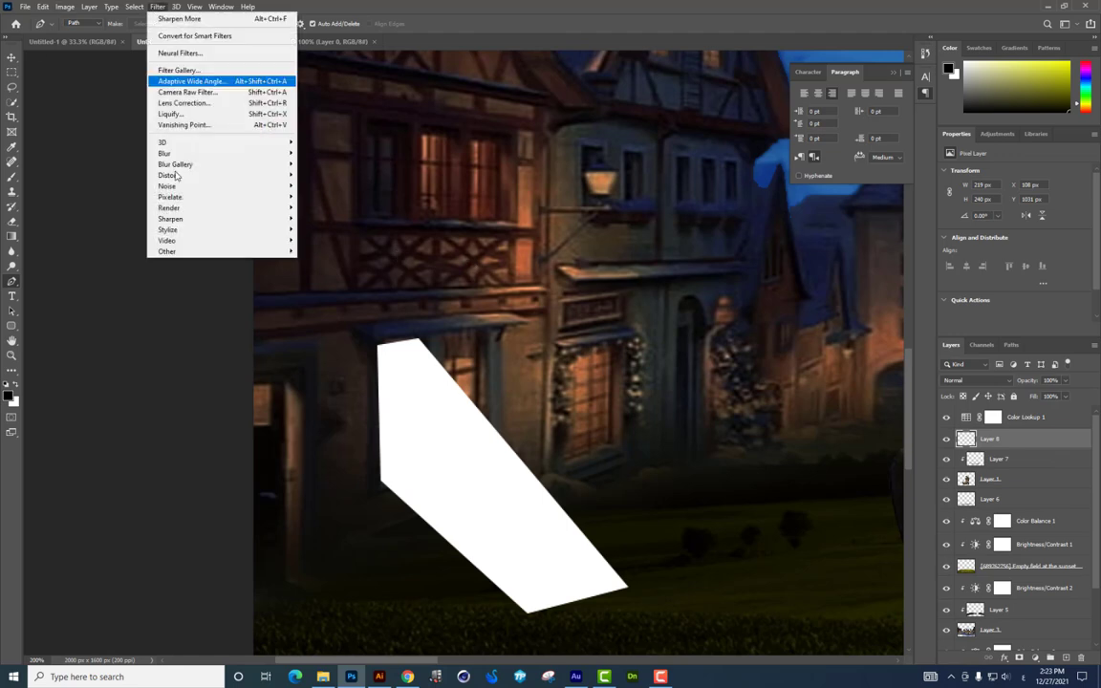
pyautogui.click(327, 196)
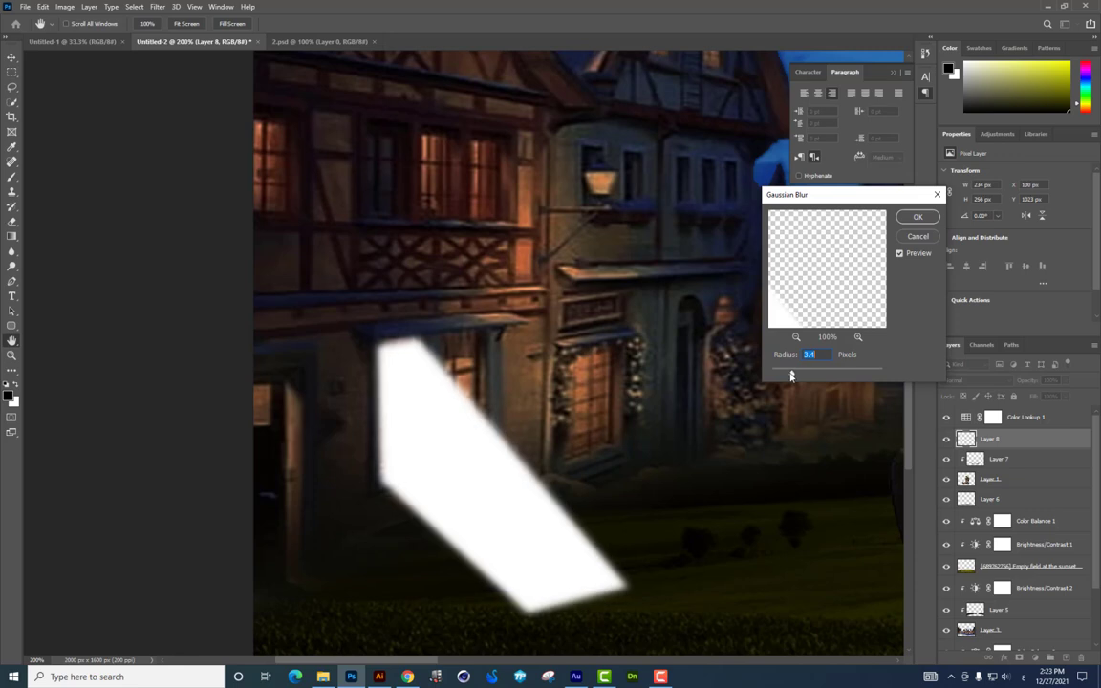
pyautogui.moveTo(789, 376); pyautogui.dragTo(788, 376)
pyautogui.press('Return')
# Step: Add an inverted layer mask to the beam layer, with the Gradient tool ready
pyautogui.press('p')
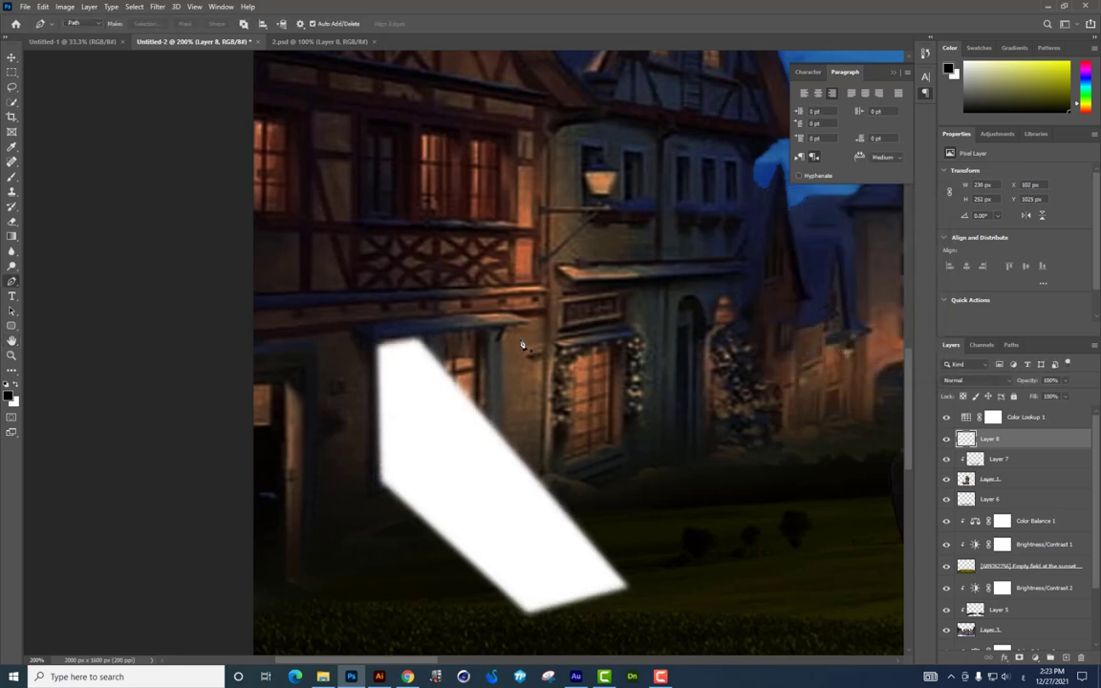
pyautogui.click(12, 239)
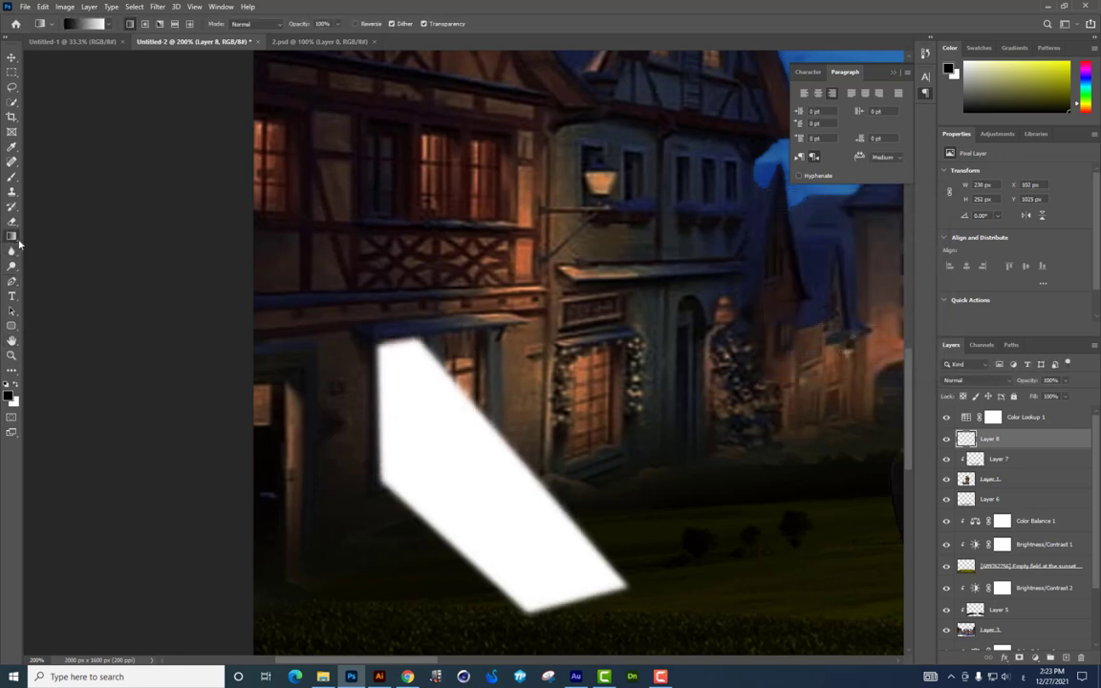
pyautogui.click(1019, 657)
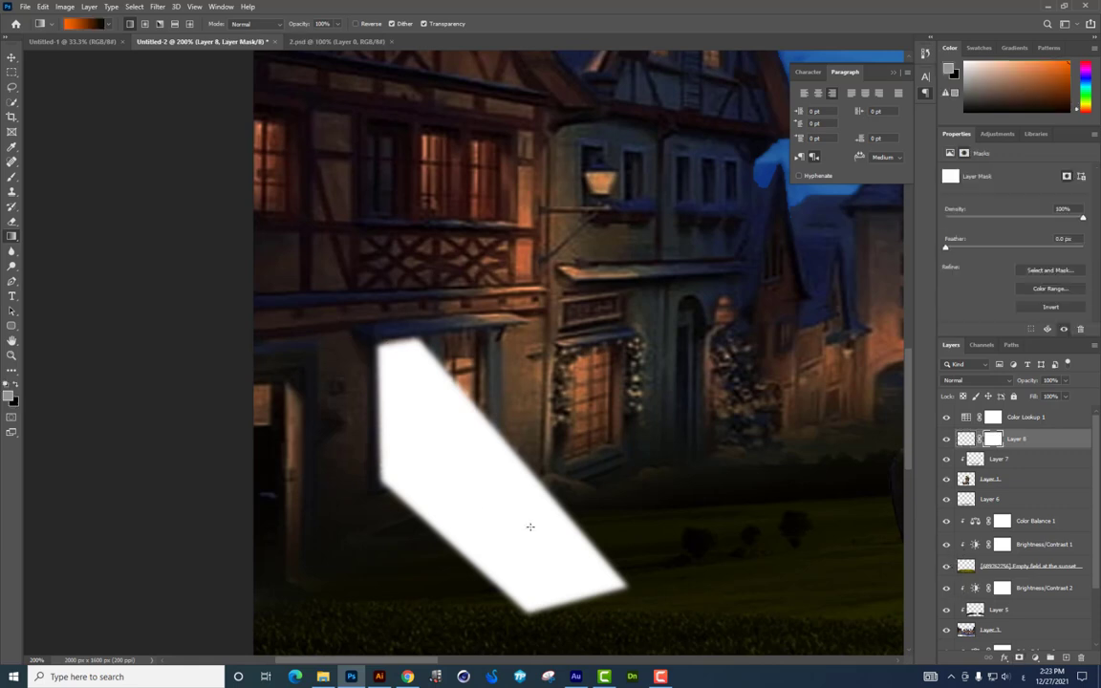
pyautogui.hotkey('ctrl', 'i')
pyautogui.hotkey('ctrl', '-')
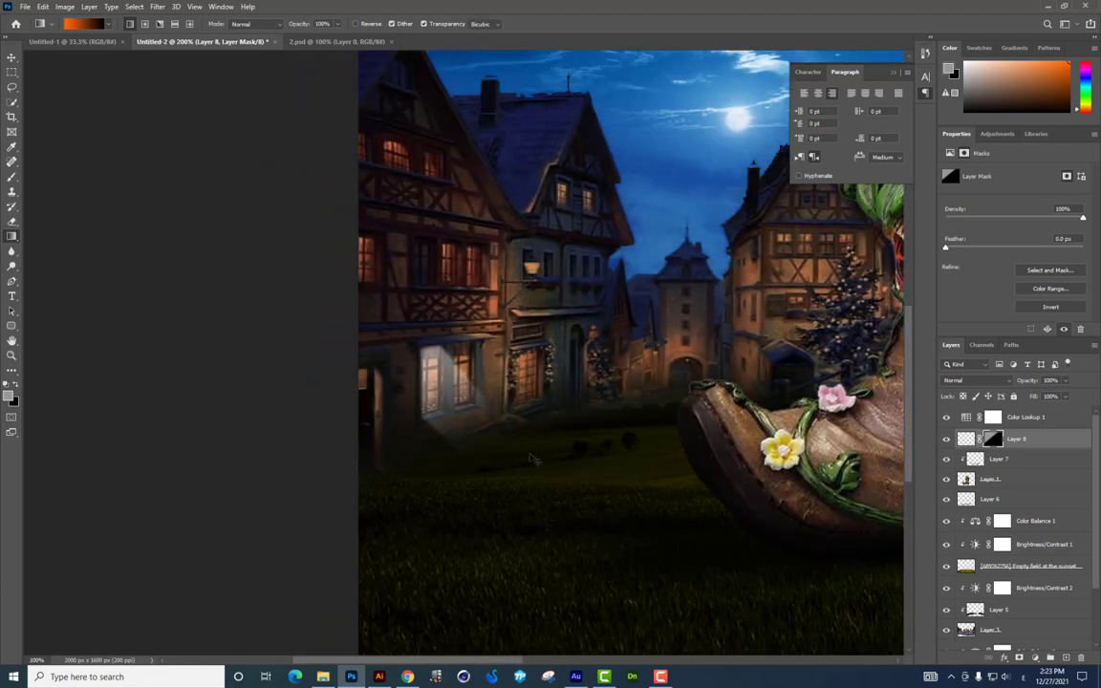
# Step: Warp the beam so its lower corner bends out over the grass
pyautogui.hotkey('ctrl', 't')
pyautogui.moveTo(548, 487); pyautogui.dragTo(650, 552)
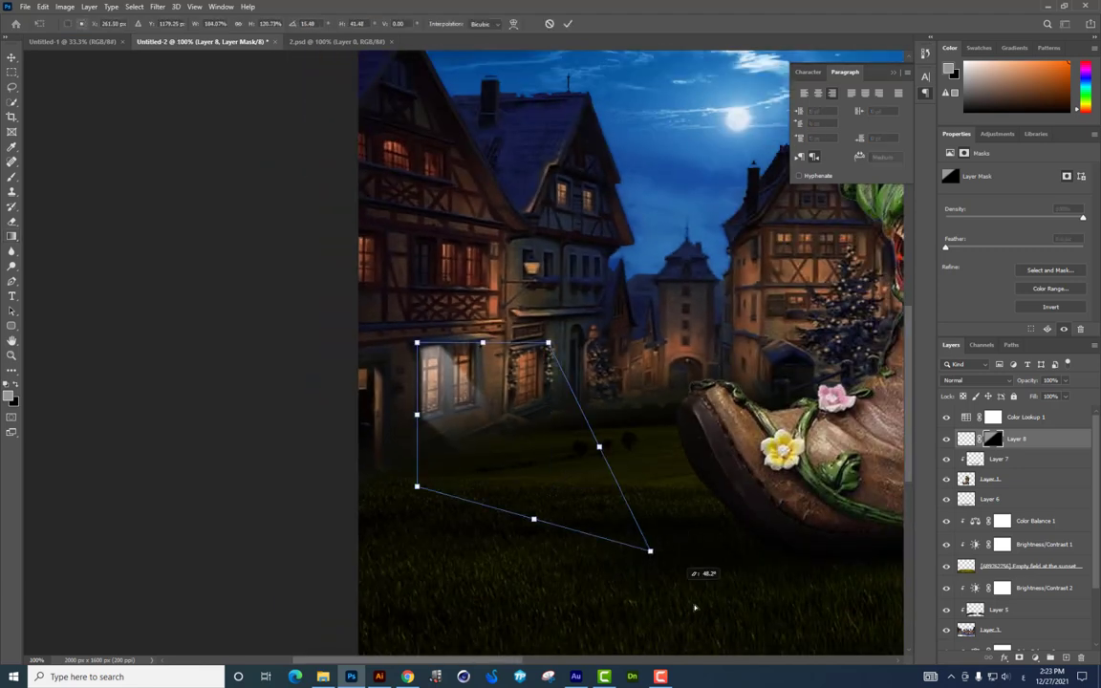
pyautogui.moveTo(695, 608); pyautogui.dragTo(750, 621)
pyautogui.press('Return')
pyautogui.press('Return')
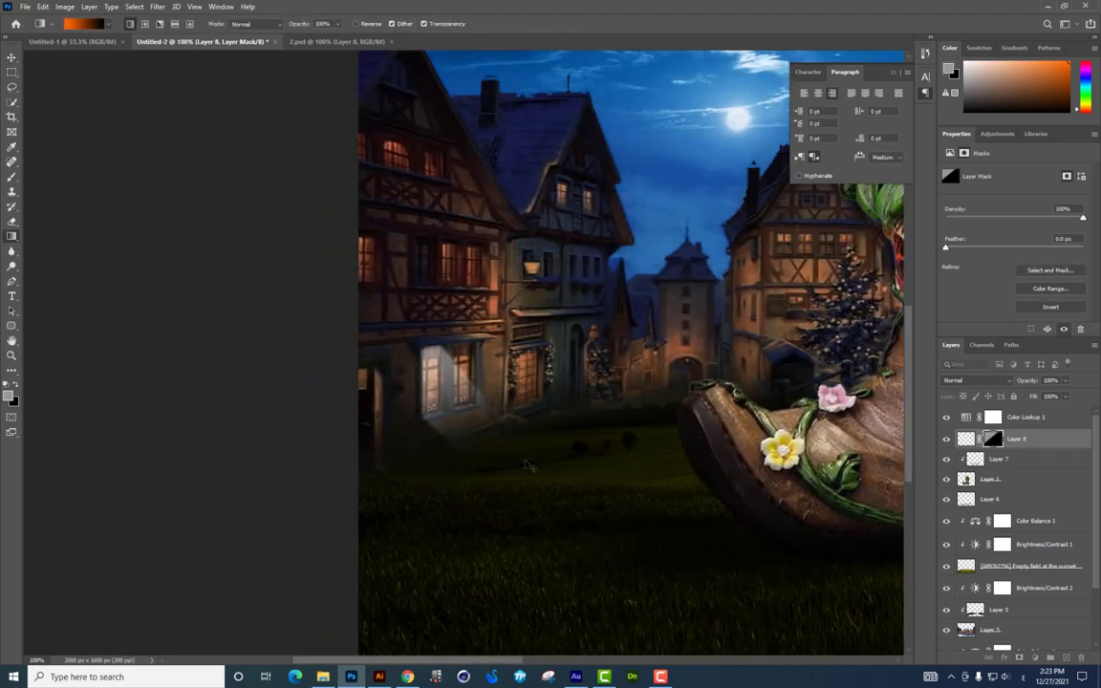
pyautogui.hotkey('ctrl', 't')
pyautogui.rightClick(503, 451)
pyautogui.click(521, 528)
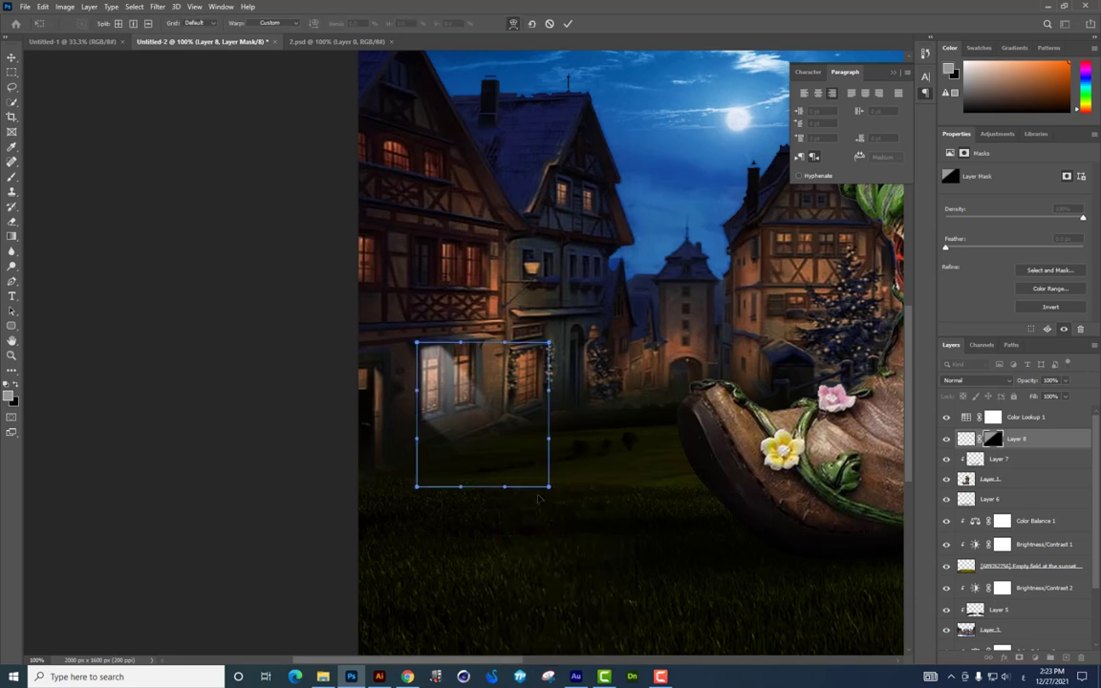
pyautogui.moveTo(547, 486)
pyautogui.mouseDown()
pyautogui.moveTo(639, 585)
pyautogui.moveTo(619, 564)
pyautogui.mouseUp()
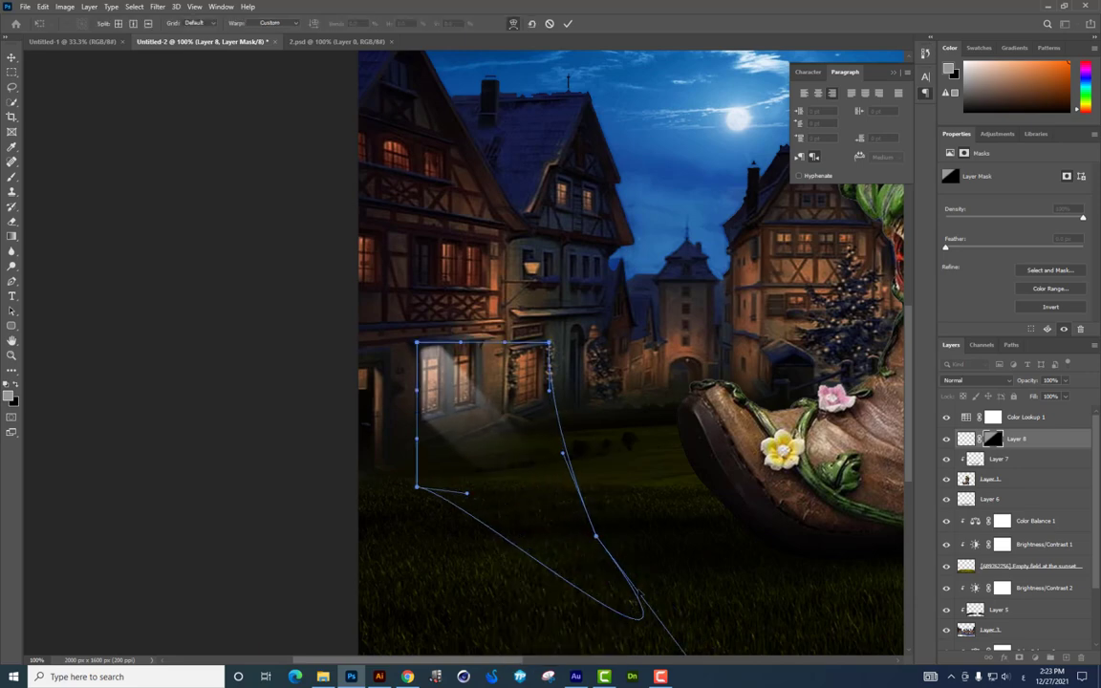
pyautogui.press('Return')
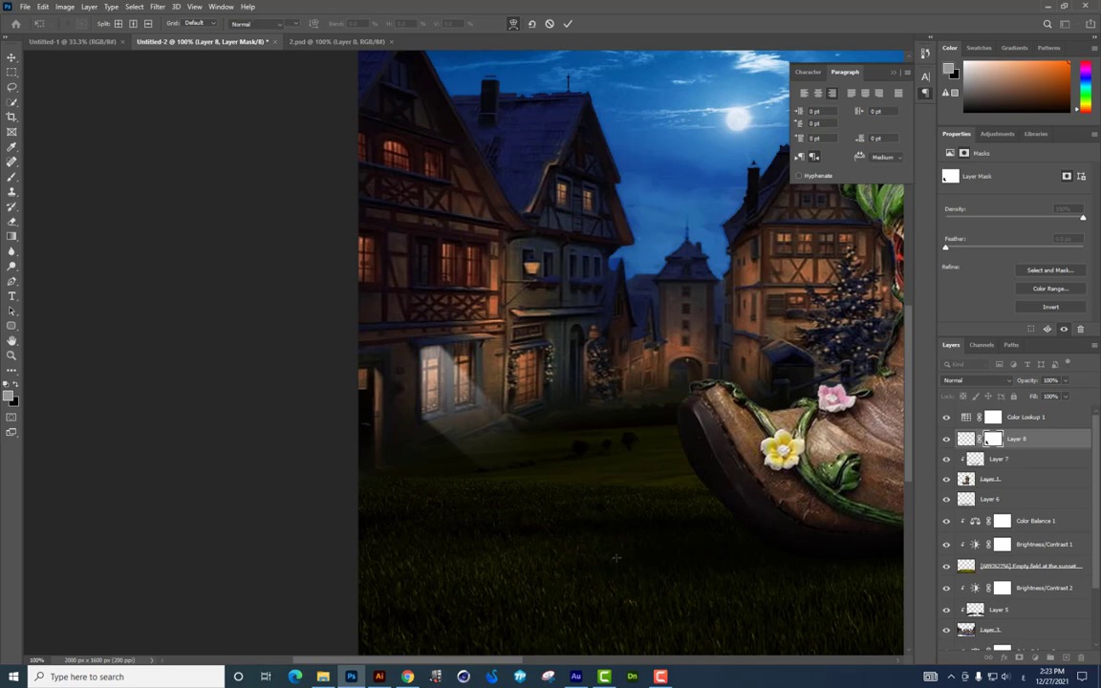
pyautogui.hotkey('ctrl', '+')
# Step: Reset colours to black and white, then merge the beam into a new empty layer
pyautogui.press('g')
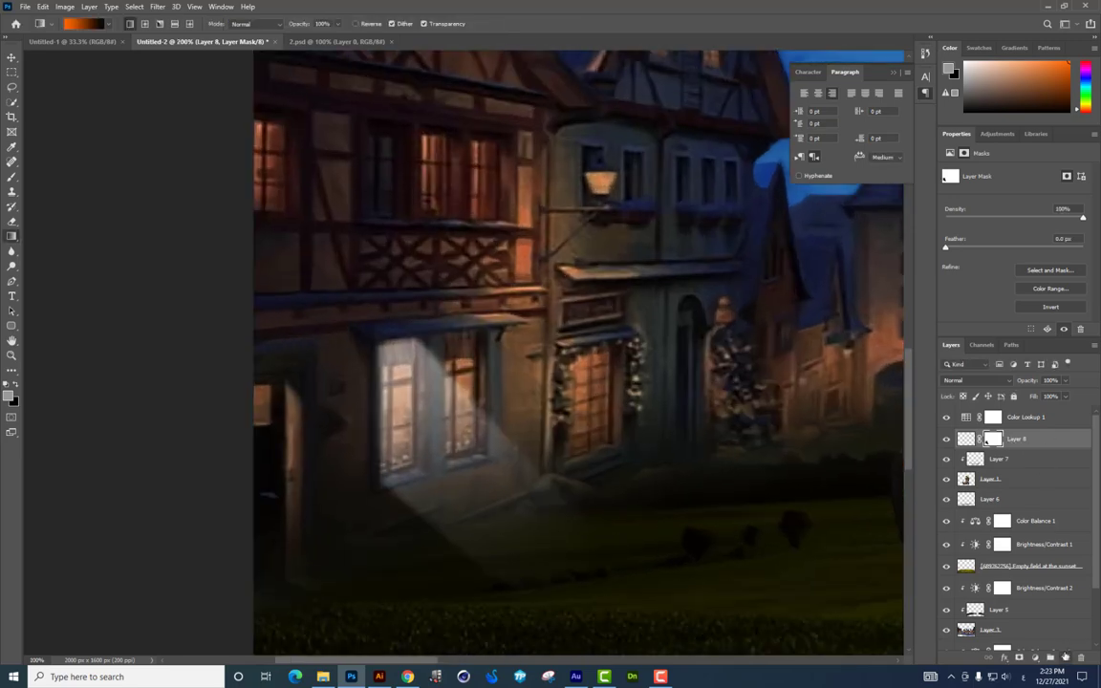
pyautogui.press('d')
pyautogui.click(1066, 658)
pyautogui.keyDown('shift'); pyautogui.click(1024, 463); pyautogui.keyUp('shift')
pyautogui.hotkey('ctrl', 'e')
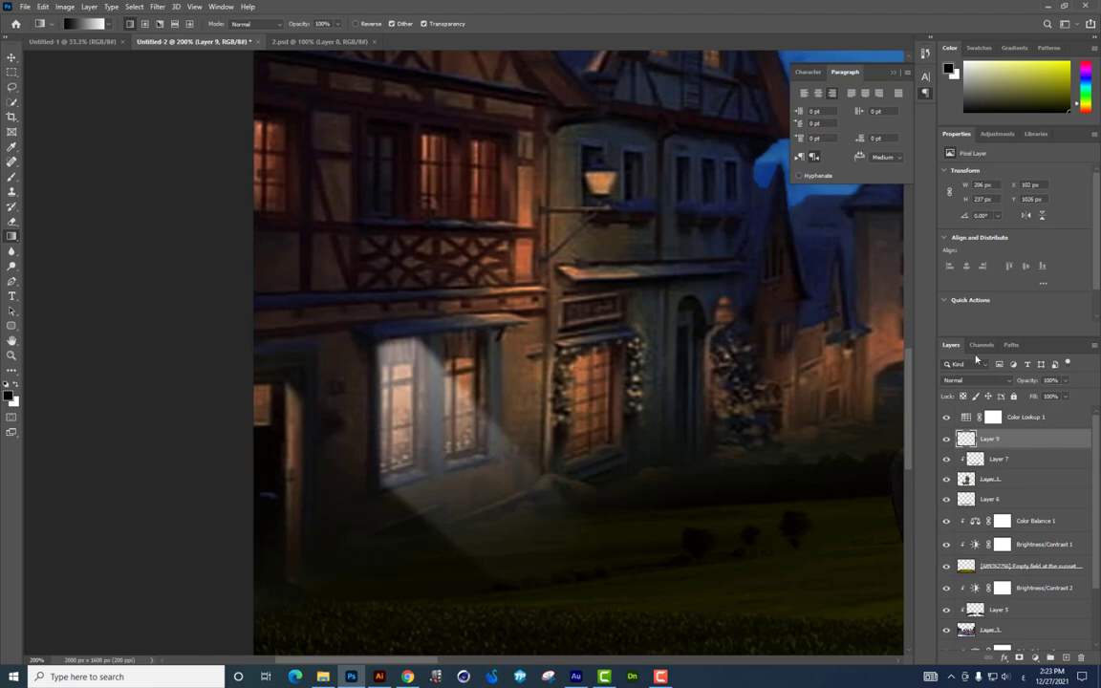
# Step: Give the beam layer an orange Color Overlay (#ffa132) matching the lit window
pyautogui.rightClick(1004, 439)
pyautogui.click(879, 198)
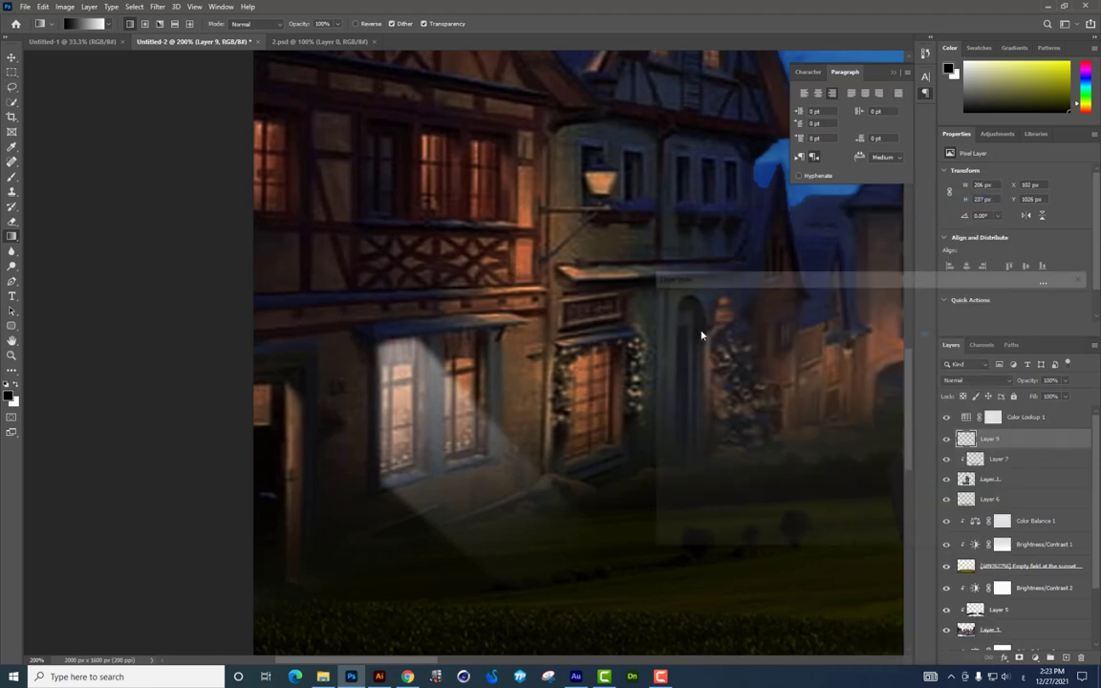
pyautogui.click(694, 434)
pyautogui.click(924, 319)
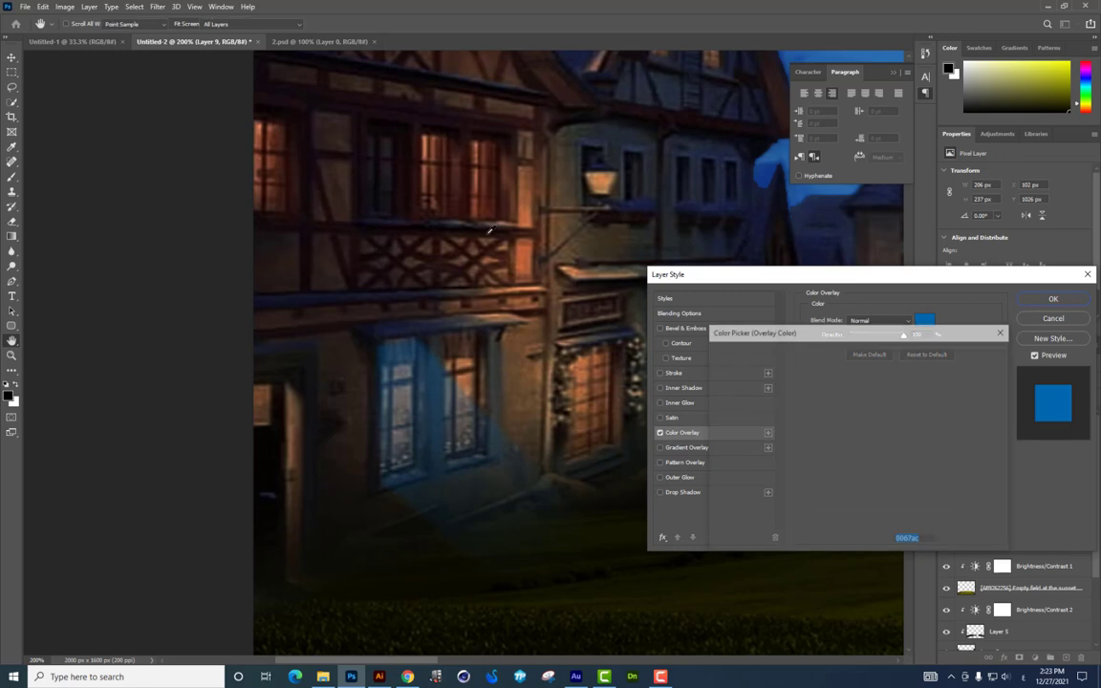
pyautogui.click(478, 190)
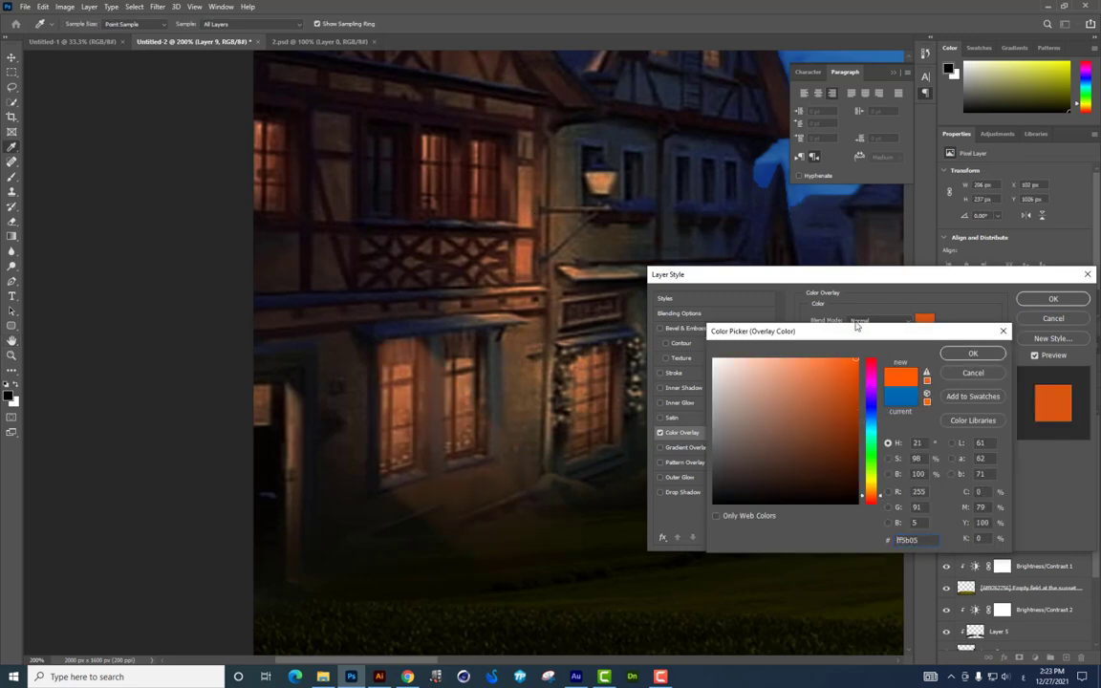
pyautogui.click(829, 358)
pyautogui.moveTo(871, 496); pyautogui.dragTo(873, 496)
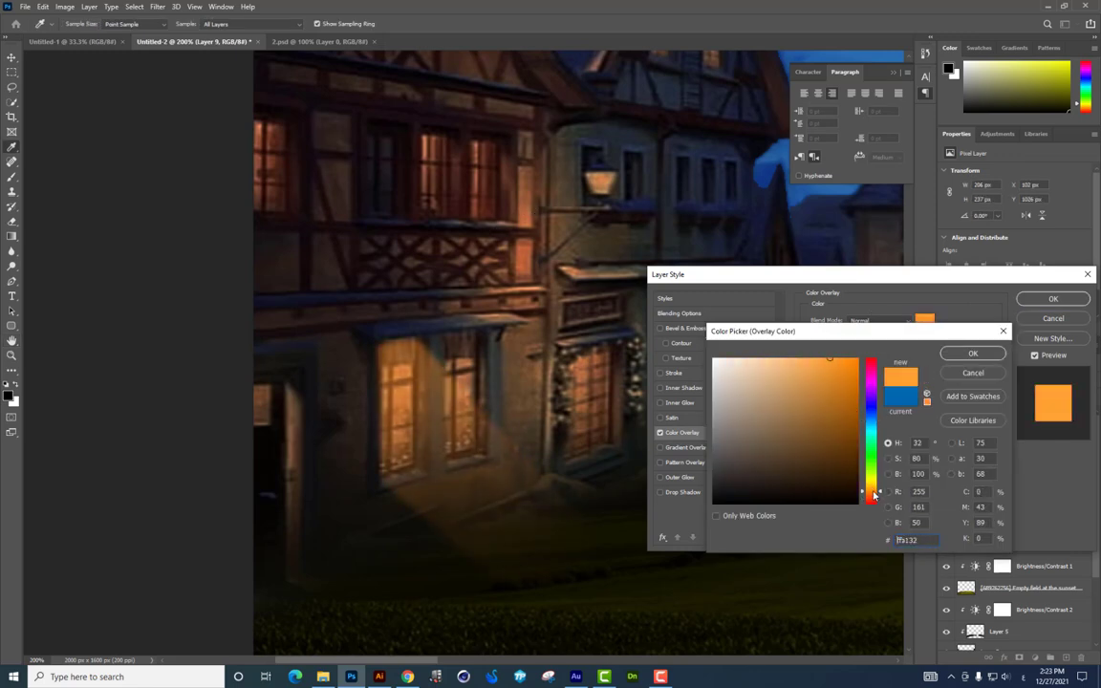
pyautogui.press('Return')
pyautogui.press('Return')
pyautogui.press('g')
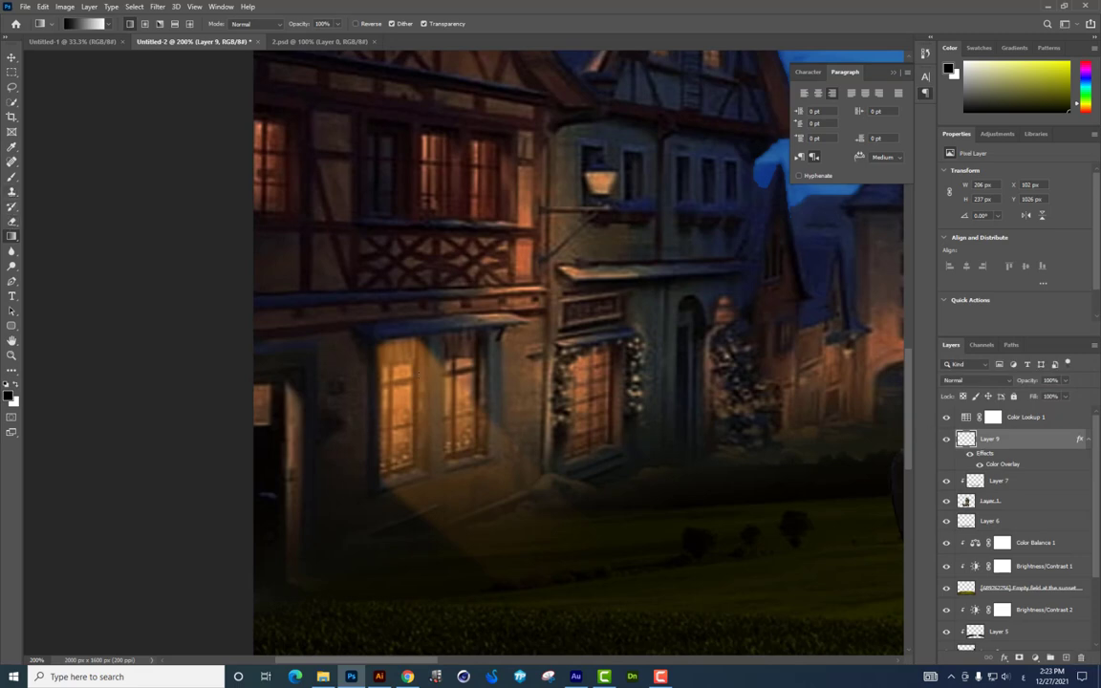
# Step: Dismiss the clone-source warning and merge the tinted beam into a new empty layer
pyautogui.click(11, 191)
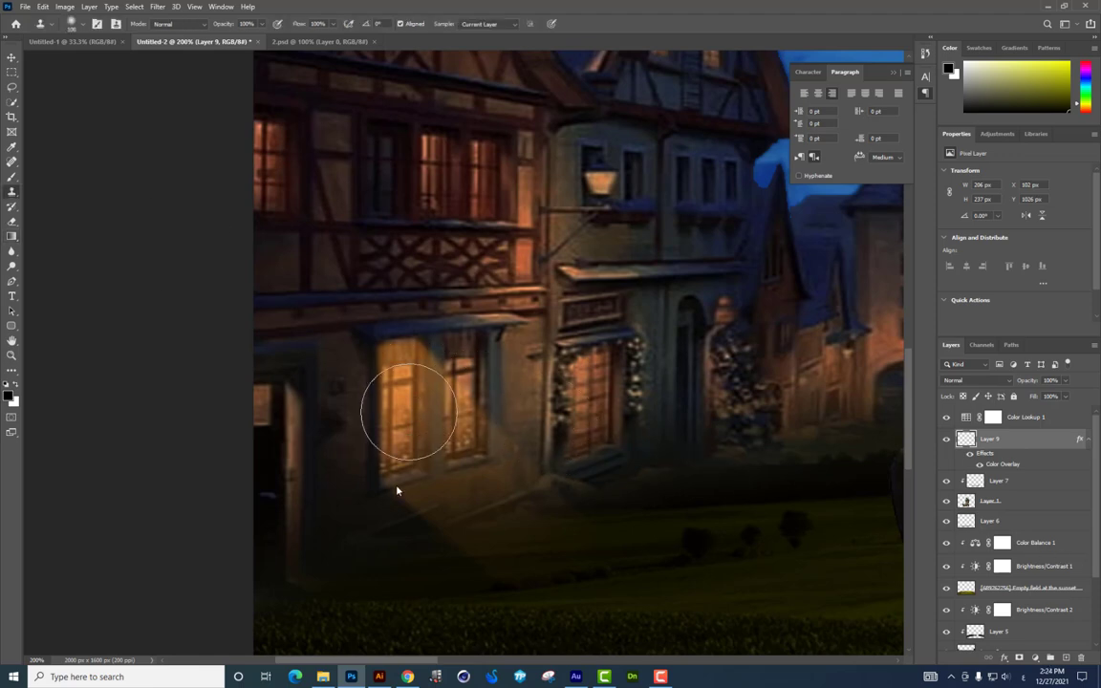
pyautogui.click(405, 412)
pyautogui.press('Return')
pyautogui.click(1068, 659)
pyautogui.keyDown('shift'); pyautogui.click(996, 463); pyautogui.keyUp('shift')
pyautogui.hotkey('ctrl', 'e')
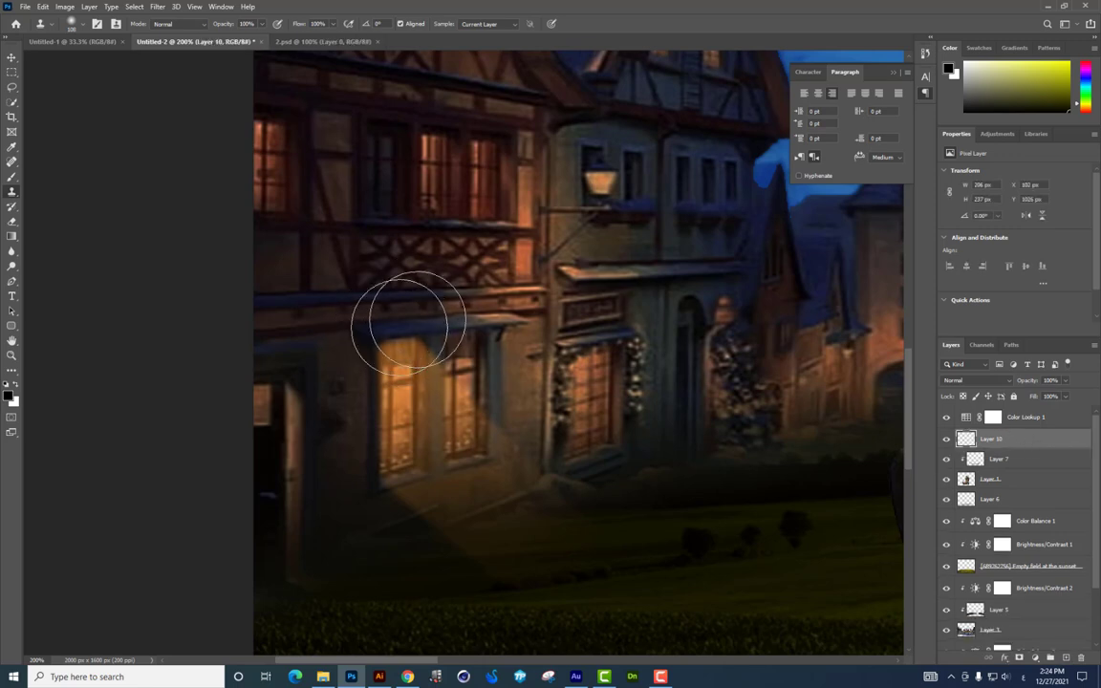
# Step: Add a new glow layer and set the brush colour to pale warm peach
pyautogui.click(12, 178)
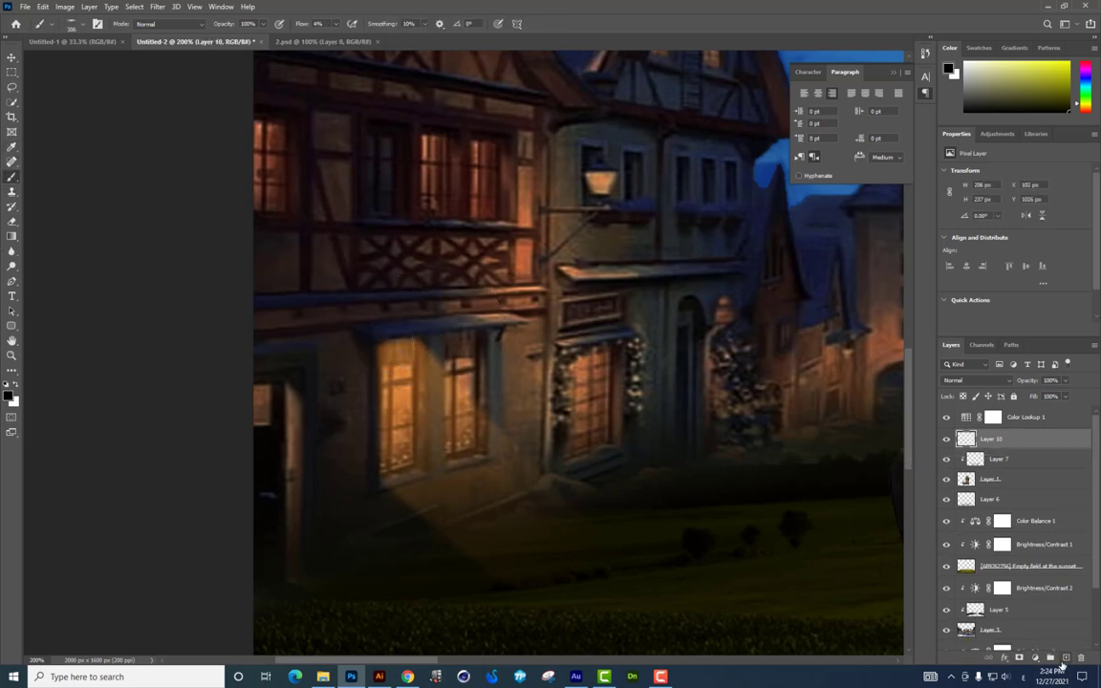
pyautogui.click(1066, 658)
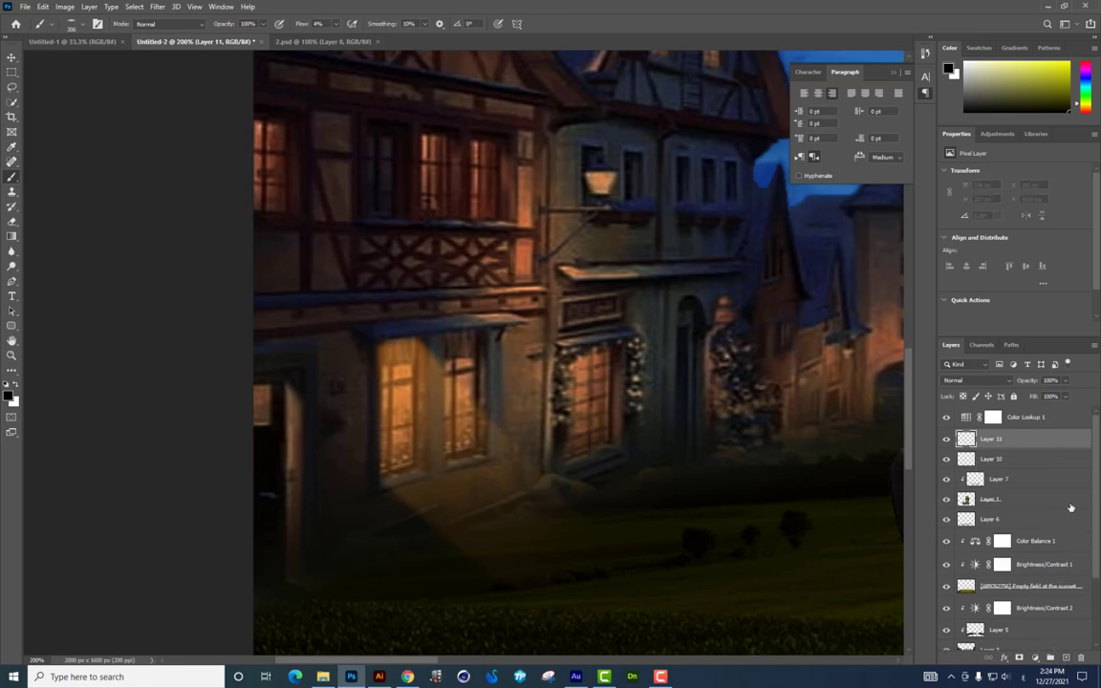
pyautogui.click(10, 393)
pyautogui.click(743, 358)
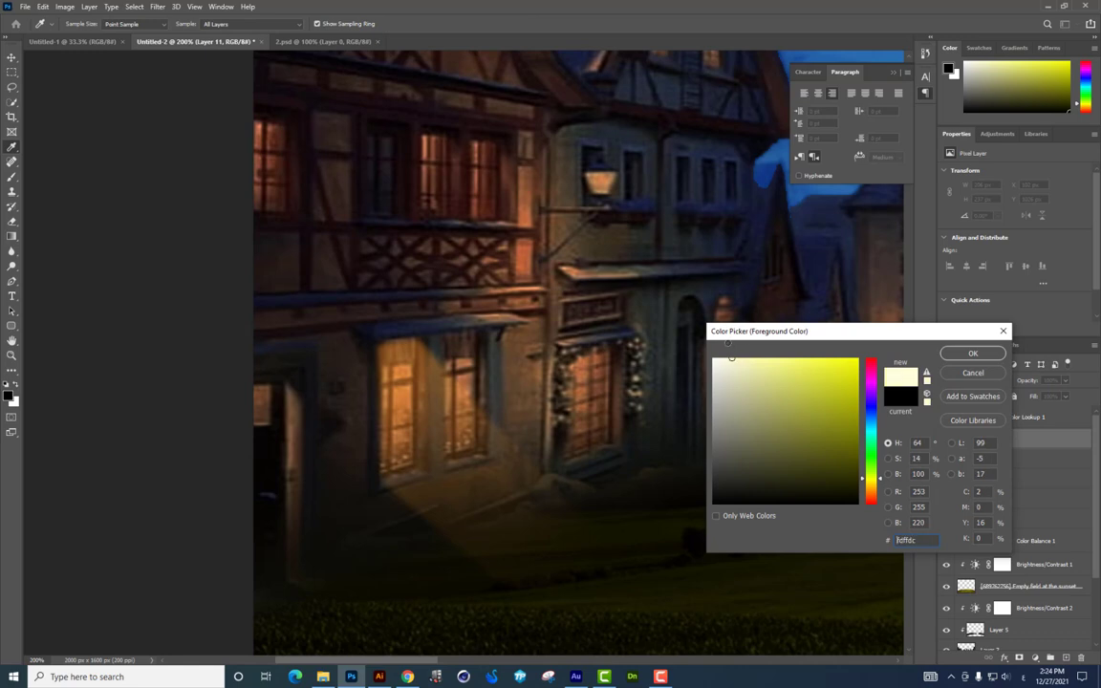
pyautogui.click(405, 386)
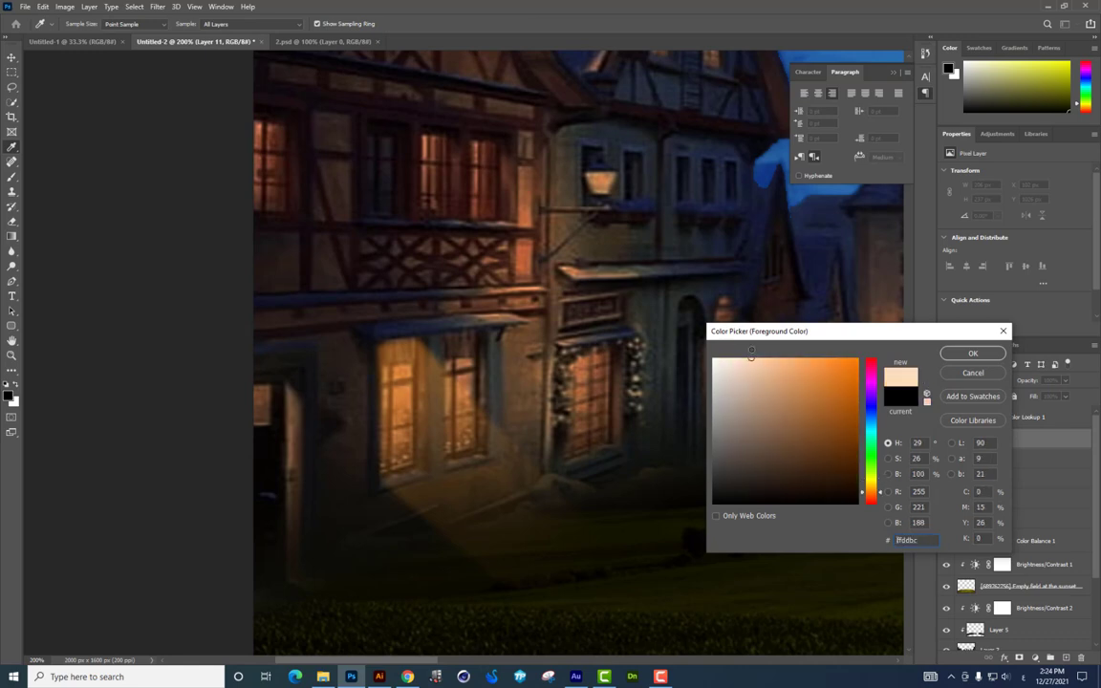
pyautogui.press('Return')
# Step: Paint soft 174 px glow strokes at the lower window and onto the ground below
pyautogui.rightClick(614, 407)
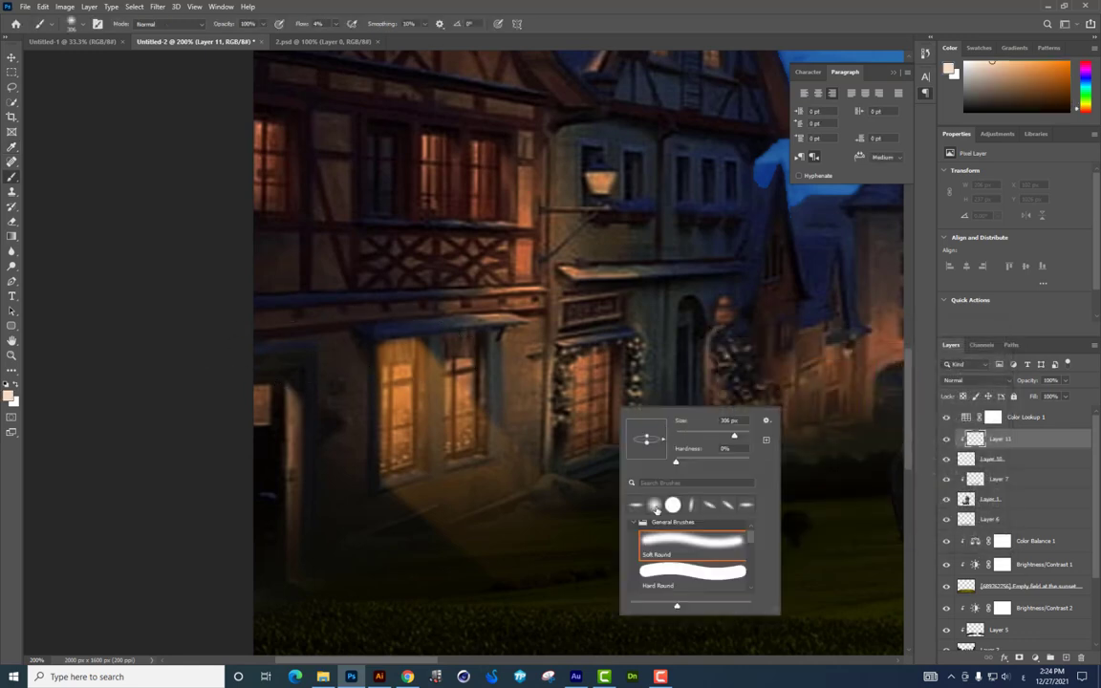
pyautogui.rightClick(490, 392)
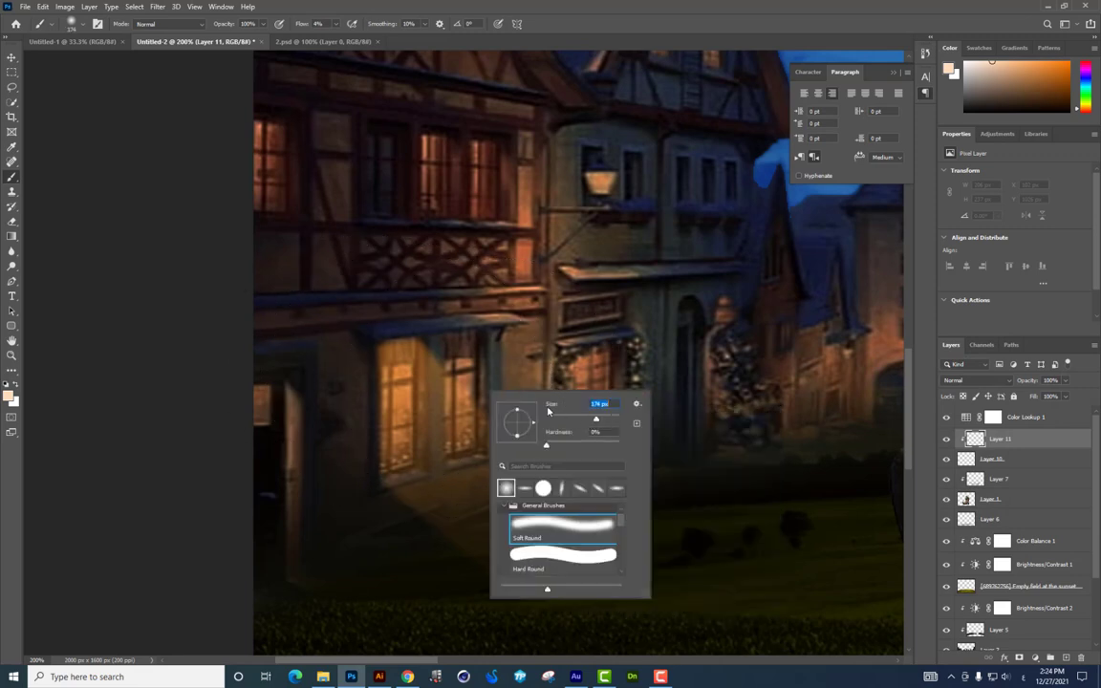
pyautogui.press('Return')
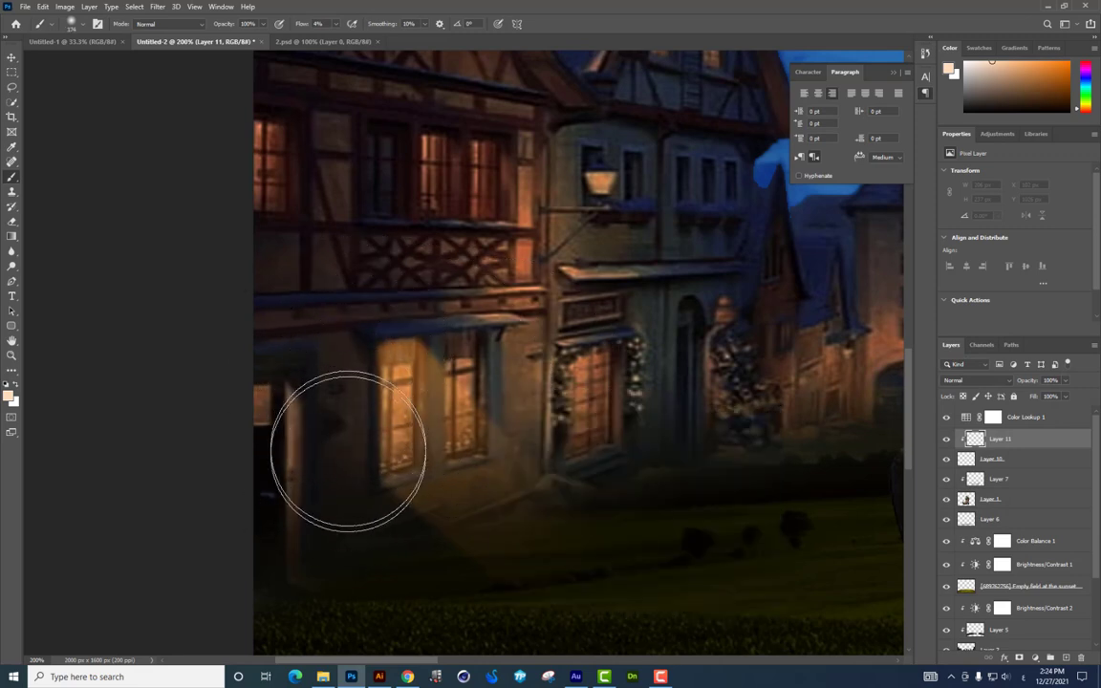
pyautogui.moveTo(348, 451); pyautogui.dragTo(363, 435)
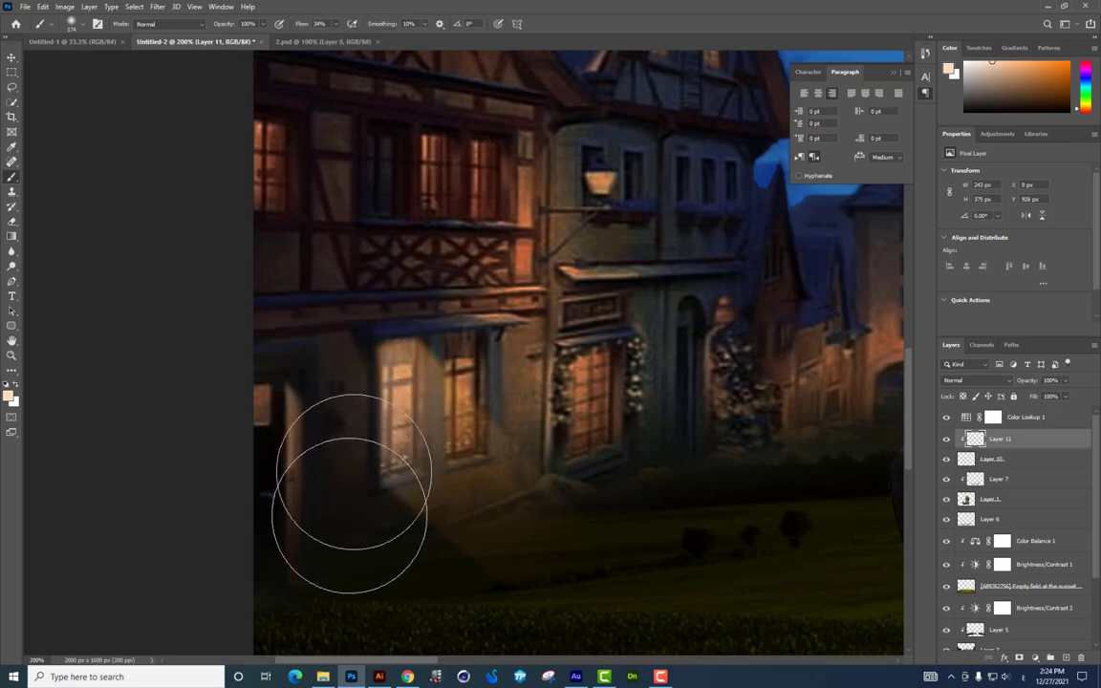
pyautogui.moveTo(349, 516)
pyautogui.mouseDown()
pyautogui.moveTo(332, 393)
pyautogui.moveTo(369, 393)
pyautogui.mouseUp()
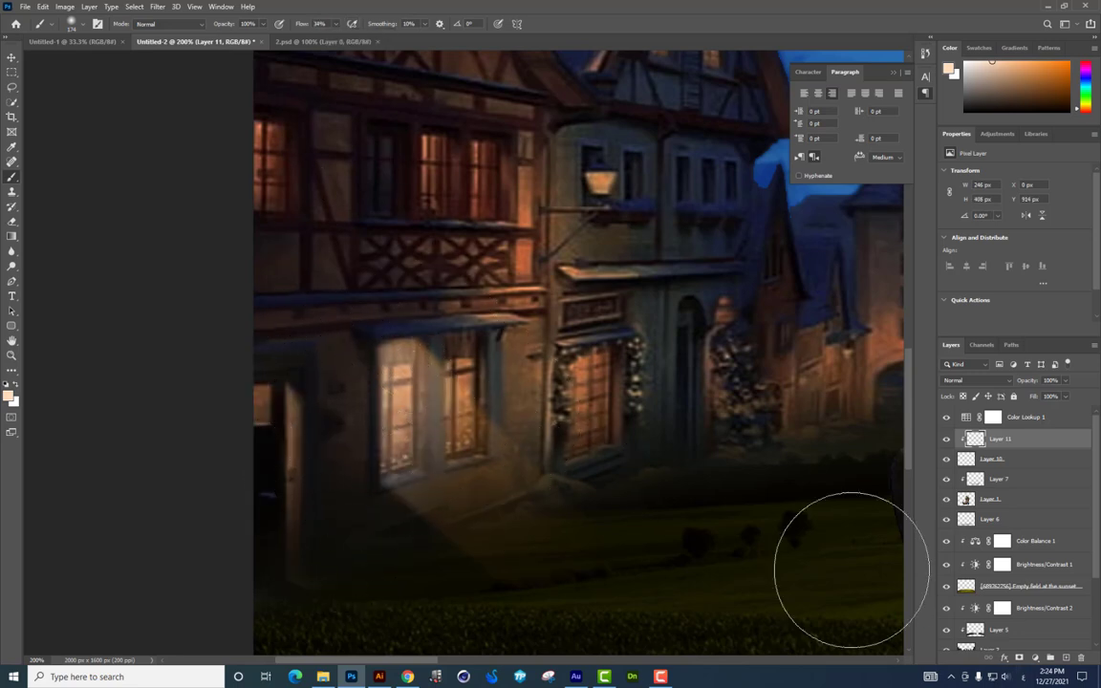
pyautogui.hotkey('ctrl', '-')
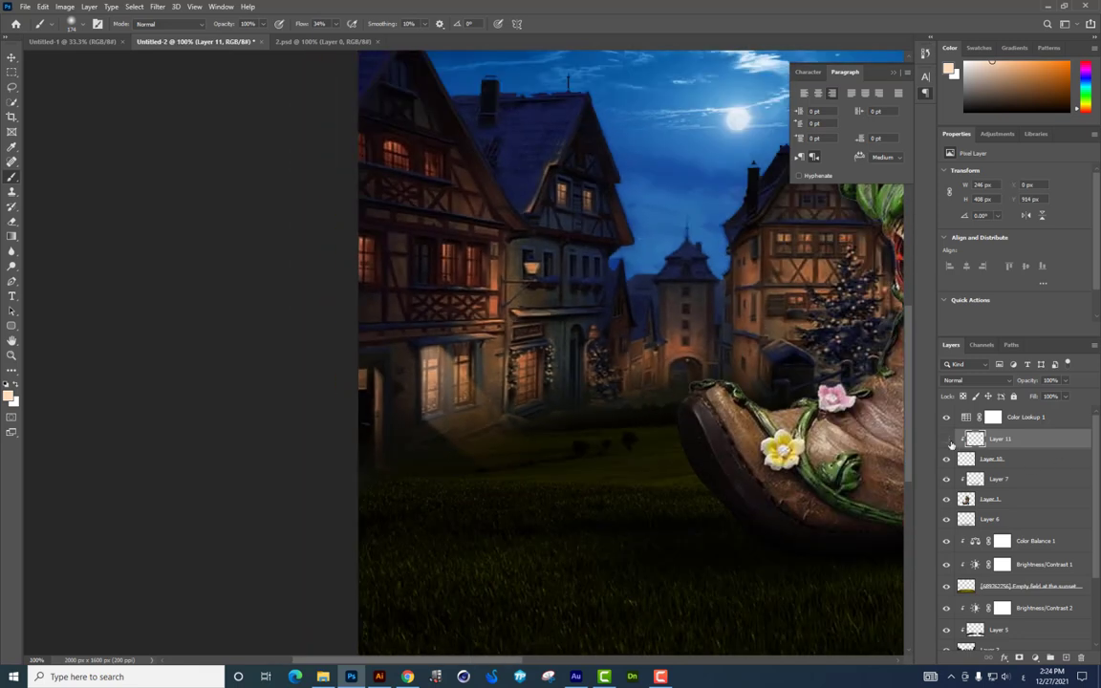
# Step: Merge the beam layer down and set its blend mode to Linear Light
pyautogui.click(947, 438)
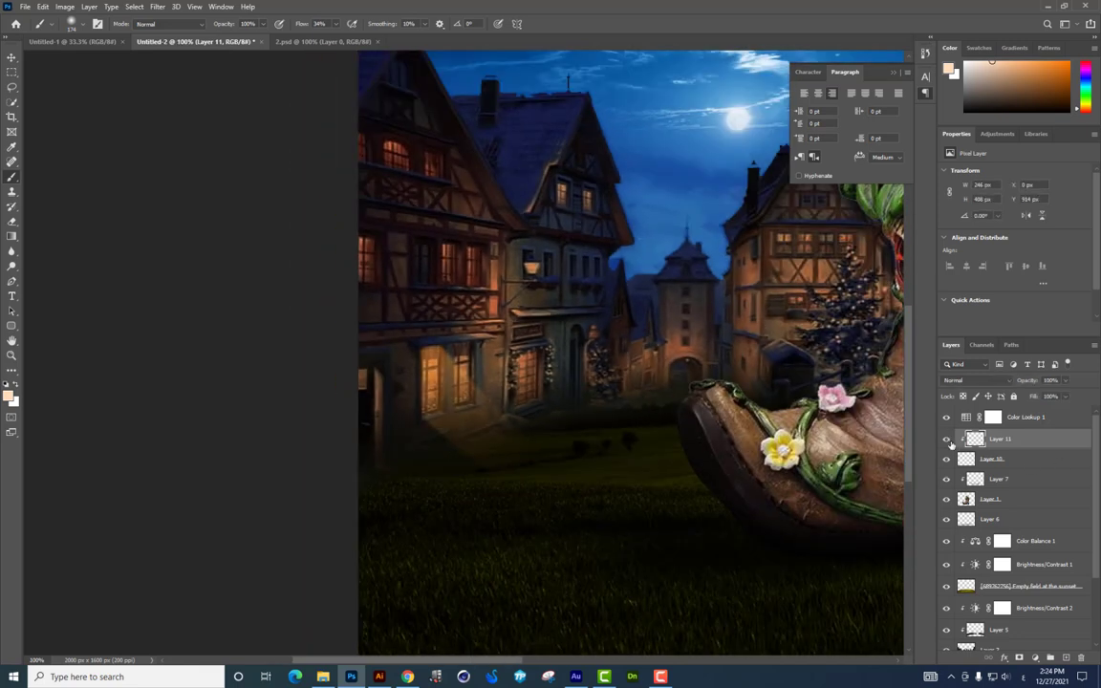
pyautogui.keyDown('shift'); pyautogui.click(997, 460); pyautogui.keyUp('shift')
pyautogui.hotkey('ctrl', 'e')
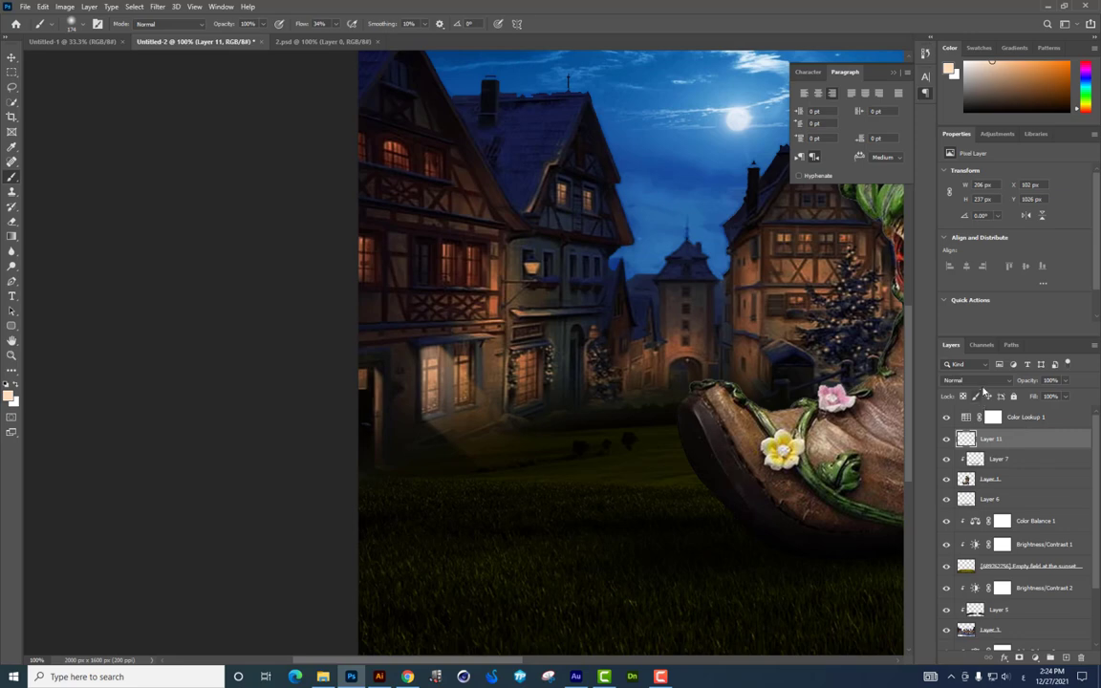
pyautogui.click(975, 381)
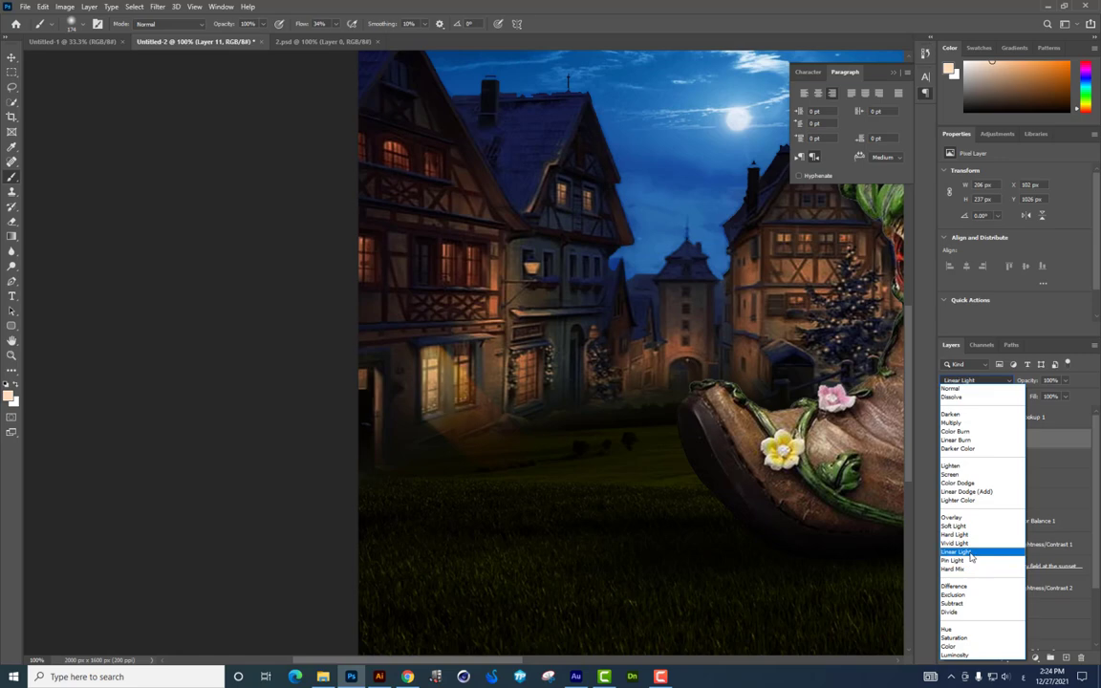
pyautogui.click(972, 553)
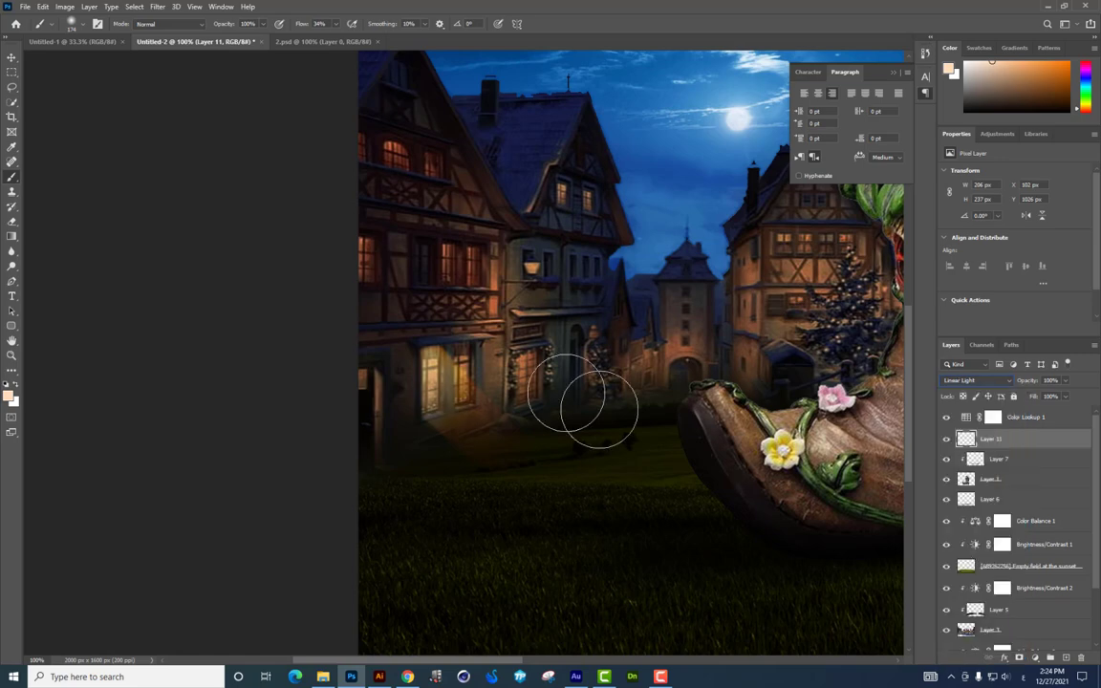
pyautogui.scroll(5, 549, 329)
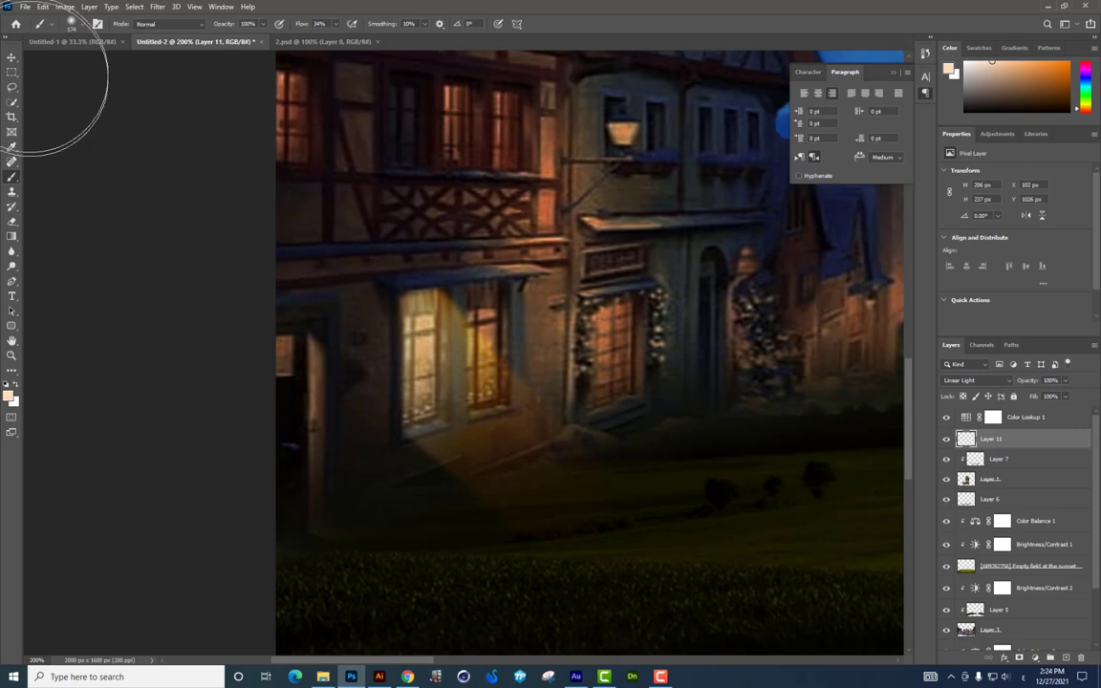
pyautogui.click(11, 57)
# Step: Duplicate the beam at 47% opacity and skew it to spread further right
pyautogui.hotkey('ctrl', 'j')
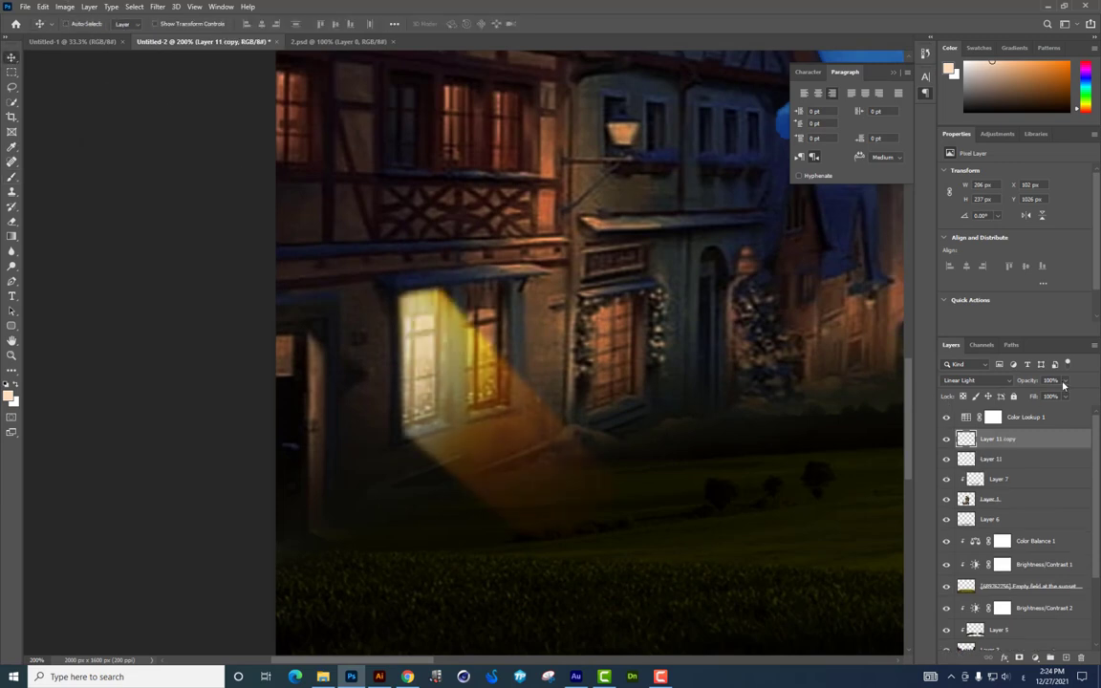
pyautogui.press('4')
pyautogui.press('7')
pyautogui.hotkey('ctrl', 't')
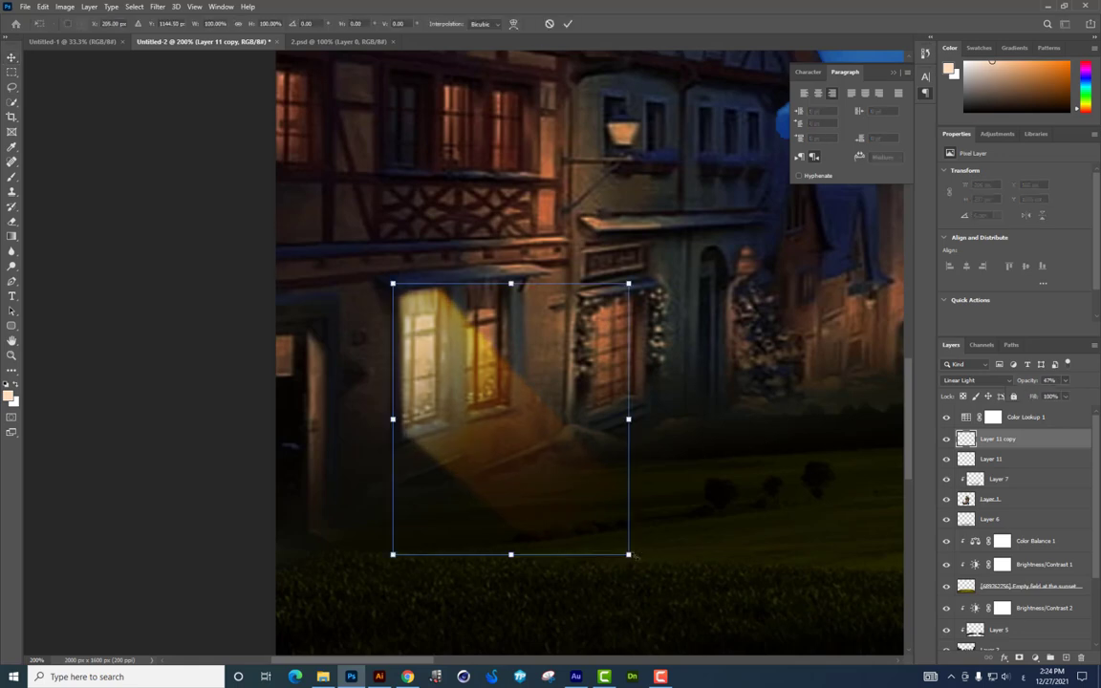
pyautogui.moveTo(630, 556)
pyautogui.mouseDown()
pyautogui.moveTo(682, 481)
pyautogui.moveTo(668, 504)
pyautogui.mouseUp()
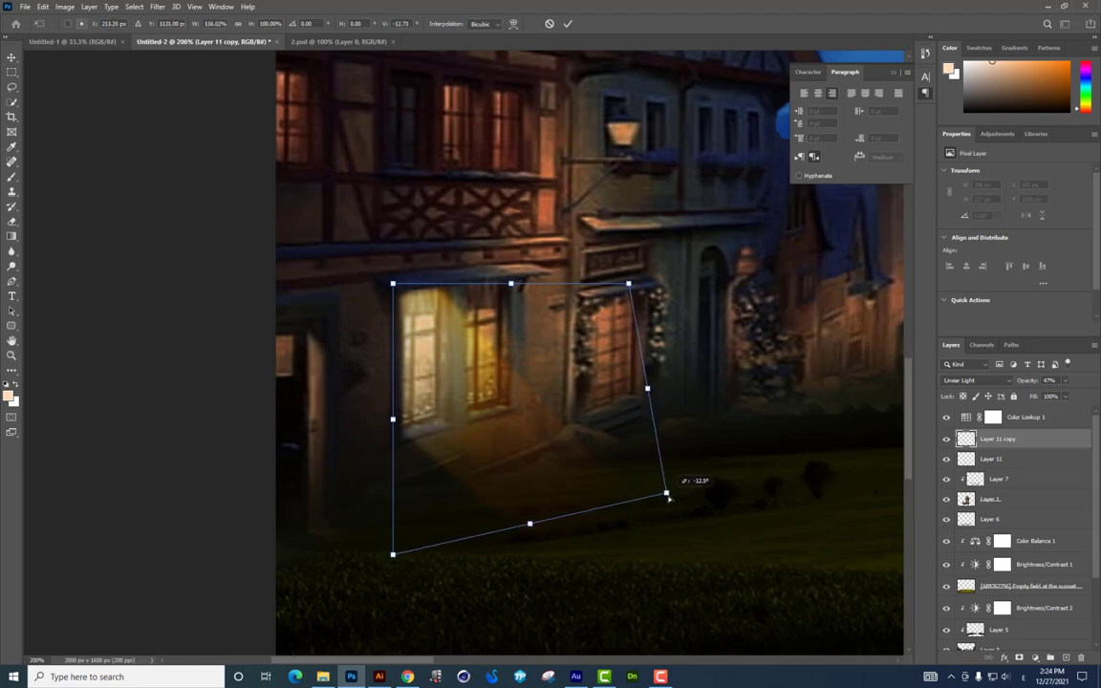
pyautogui.press('Return')
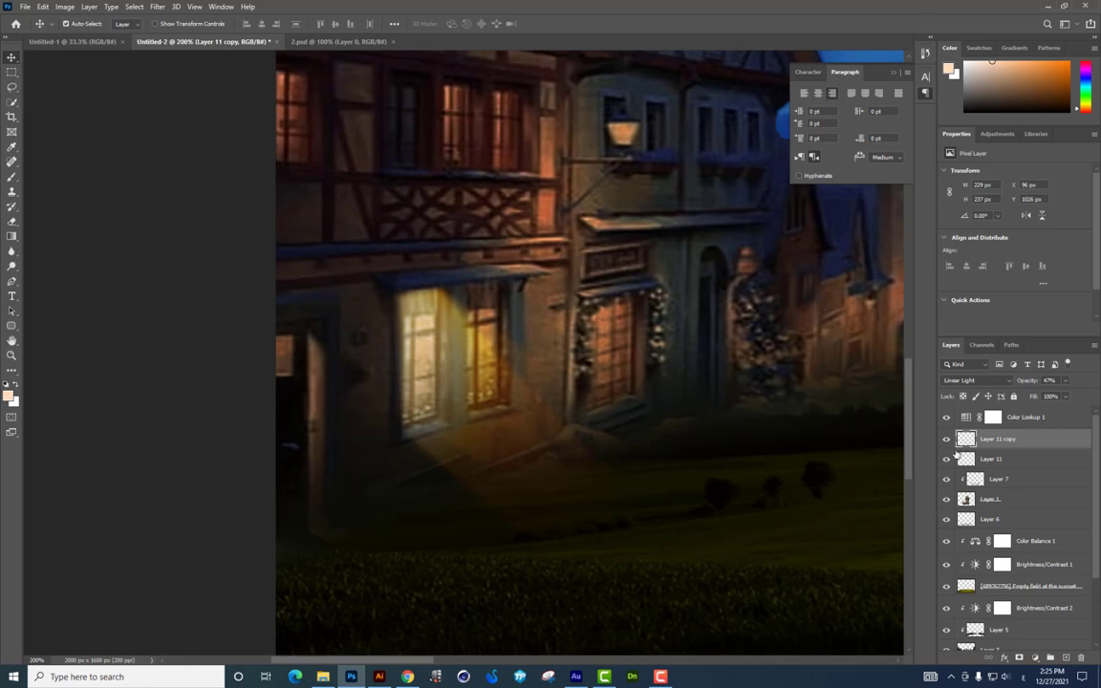
# Step: Move both beams onto the left-edge window and skew them slightly
pyautogui.keyDown('shift'); pyautogui.click(991, 459); pyautogui.keyUp('shift')
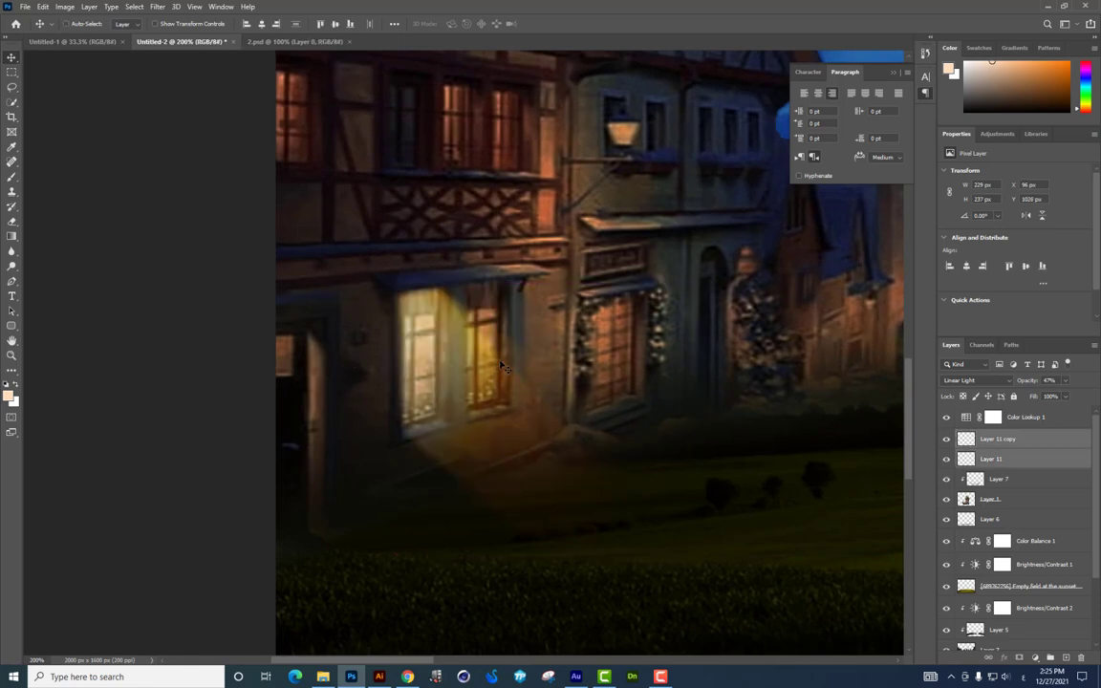
pyautogui.moveTo(499, 367); pyautogui.dragTo(354, 411)
pyautogui.hotkey('ctrl', 't')
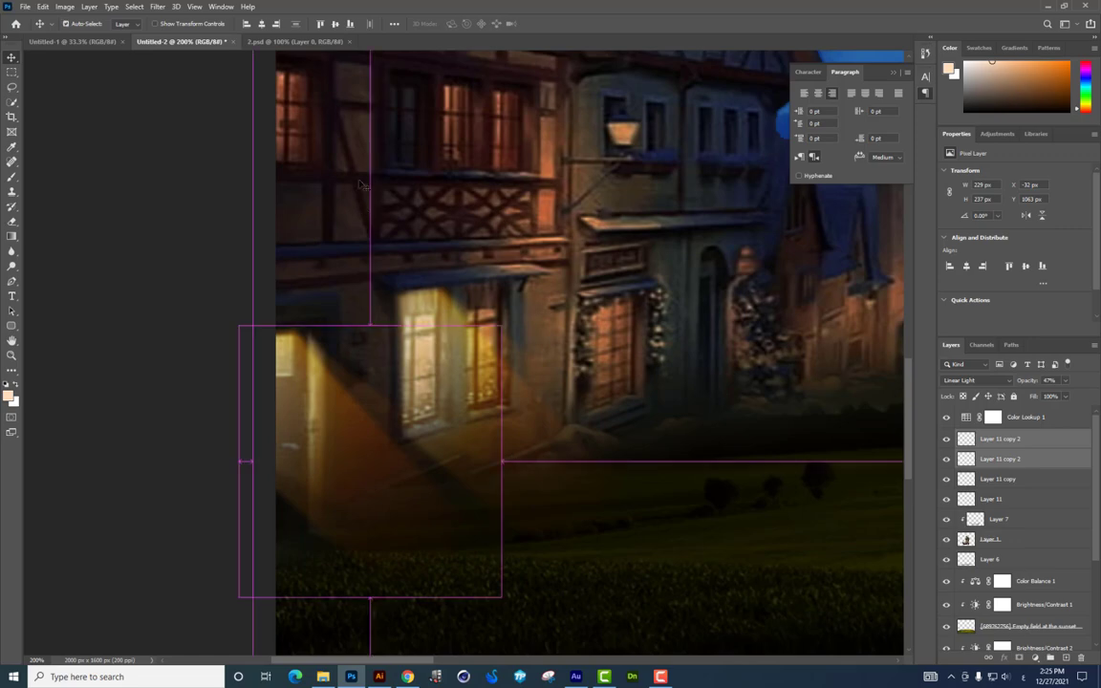
pyautogui.hotkey('ctrl', '-')
pyautogui.hotkey('ctrl', '-')
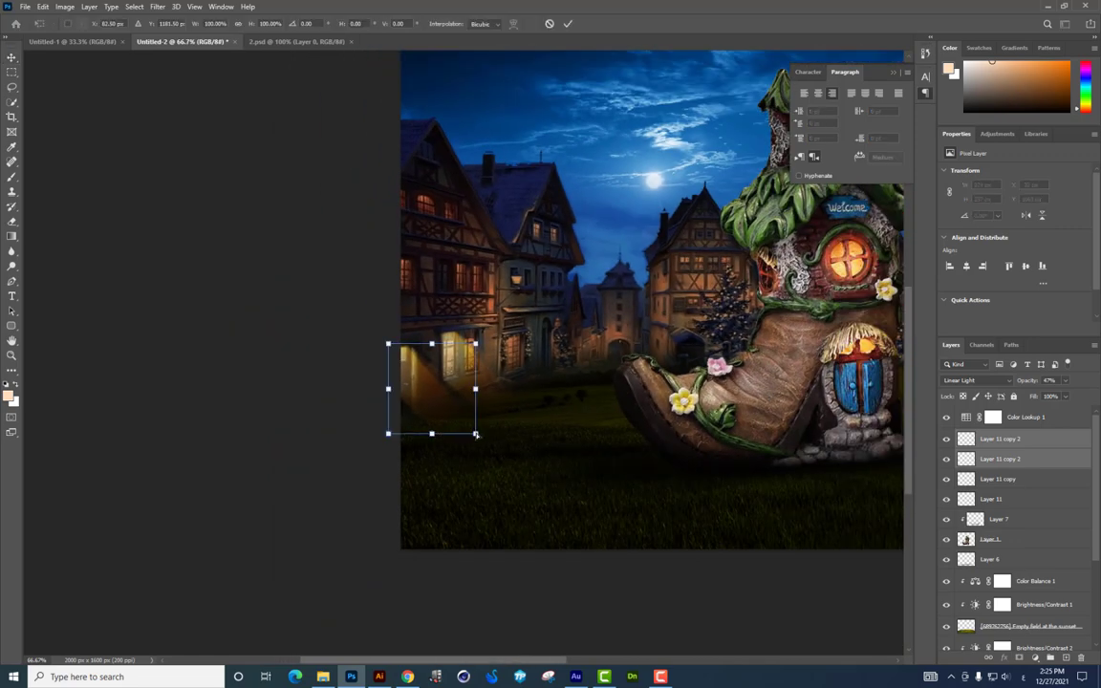
pyautogui.moveTo(476, 435); pyautogui.dragTo(466, 442)
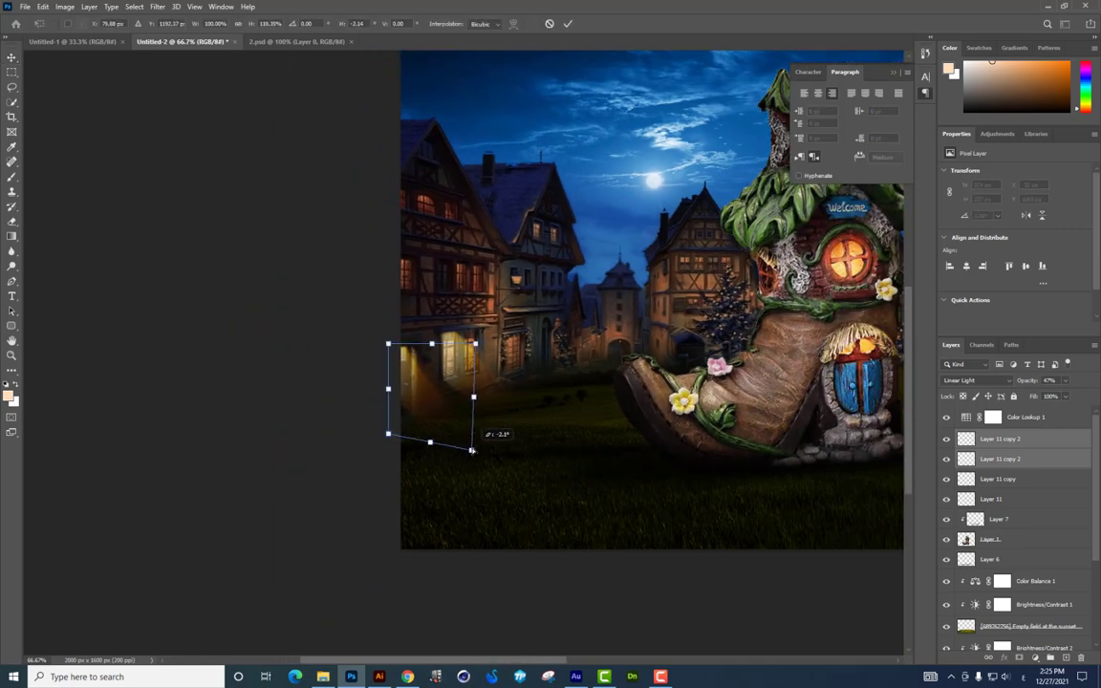
pyautogui.press('Return')
pyautogui.hotkey('ctrl', '+')
pyautogui.hotkey('ctrl', '+')
pyautogui.hotkey('ctrl', '+')
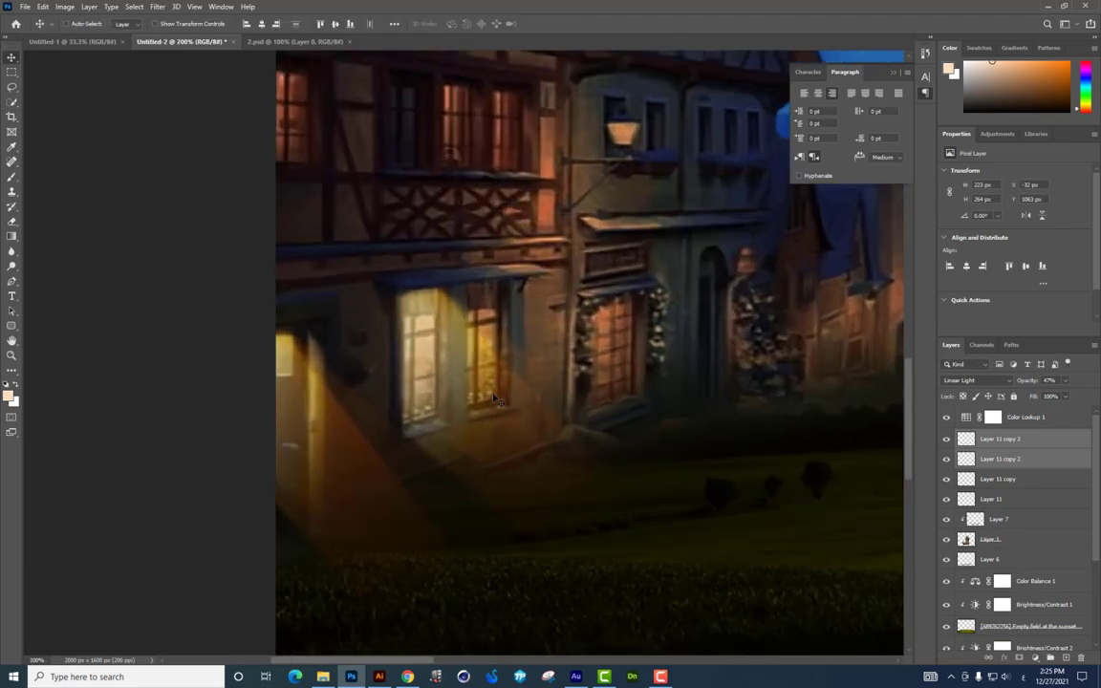
pyautogui.scroll(2, 393, 390)
# Step: Copy the beams to the upper windows, scaled to about 66%, and merge all beam layers
pyautogui.moveTo(400, 453); pyautogui.dragTo(447, 259)
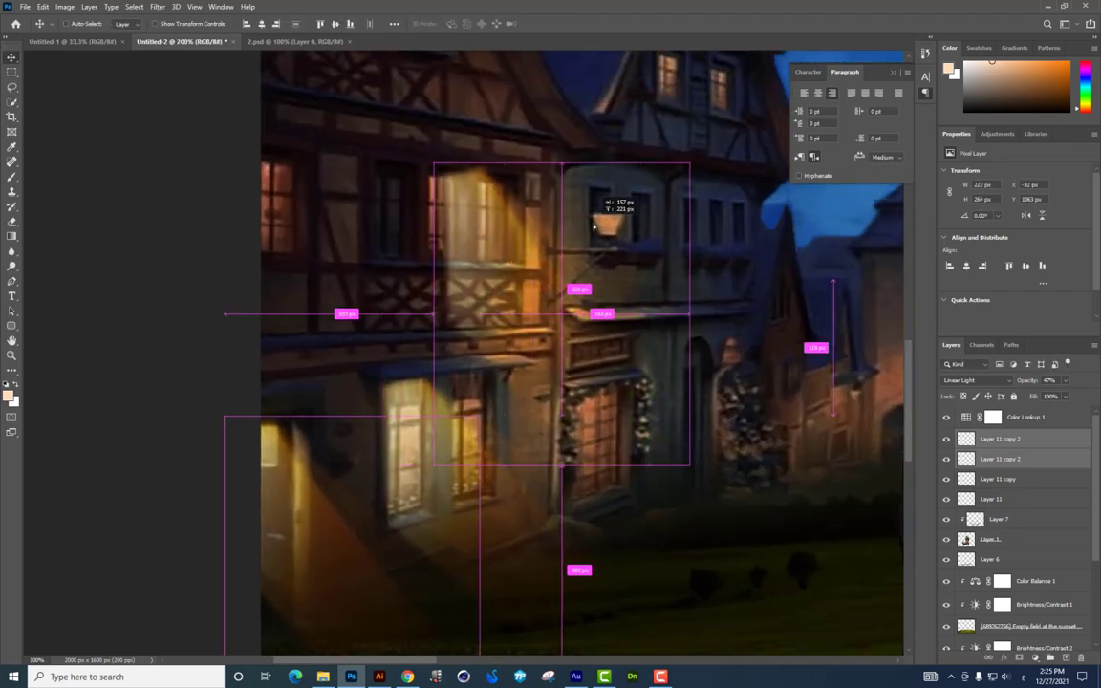
pyautogui.hotkey('ctrl', 't')
pyautogui.moveTo(694, 473); pyautogui.dragTo(642, 415)
pyautogui.moveTo(632, 373); pyautogui.dragTo(609, 376)
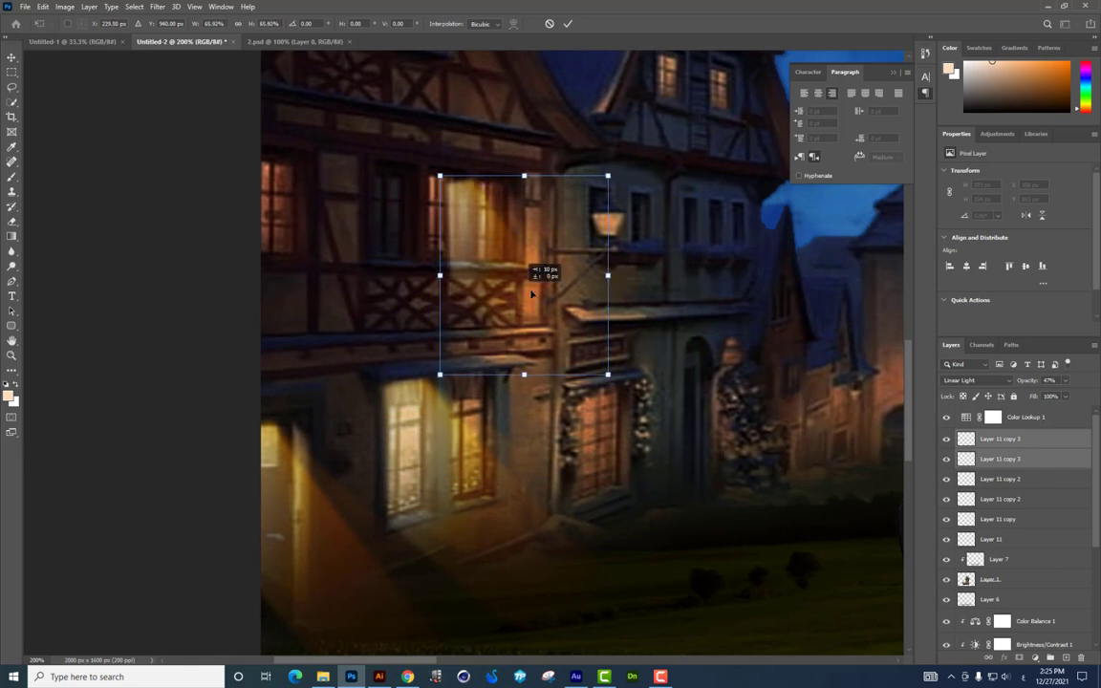
pyautogui.moveTo(521, 361)
pyautogui.mouseDown()
pyautogui.moveTo(548, 362)
pyautogui.moveTo(550, 344)
pyautogui.mouseUp()
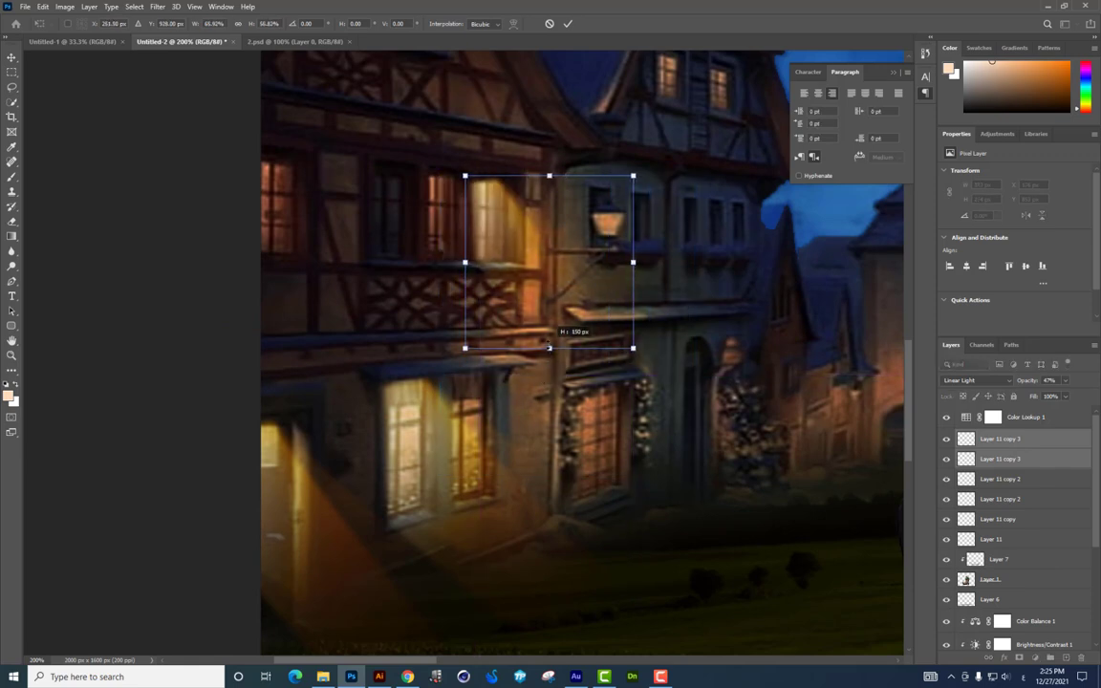
pyautogui.press('Return')
pyautogui.moveTo(574, 303)
pyautogui.mouseDown()
pyautogui.moveTo(365, 289)
pyautogui.moveTo(367, 277)
pyautogui.moveTo(397, 313)
pyautogui.mouseUp()
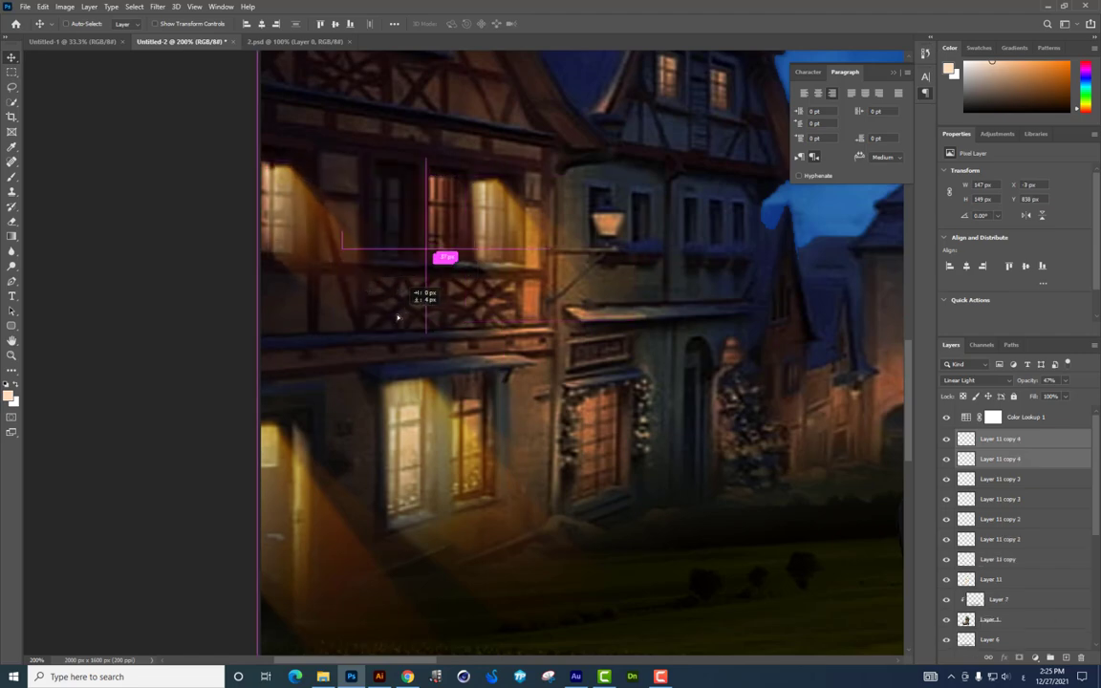
pyautogui.hotkey('ctrl', '-')
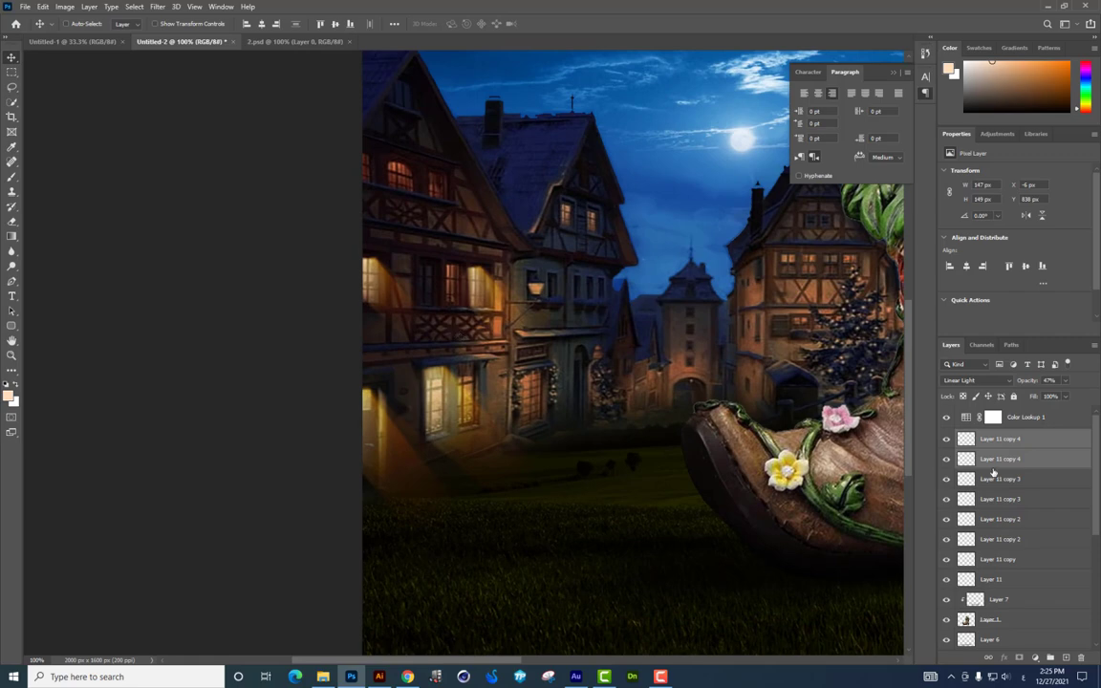
pyautogui.click(1016, 442)
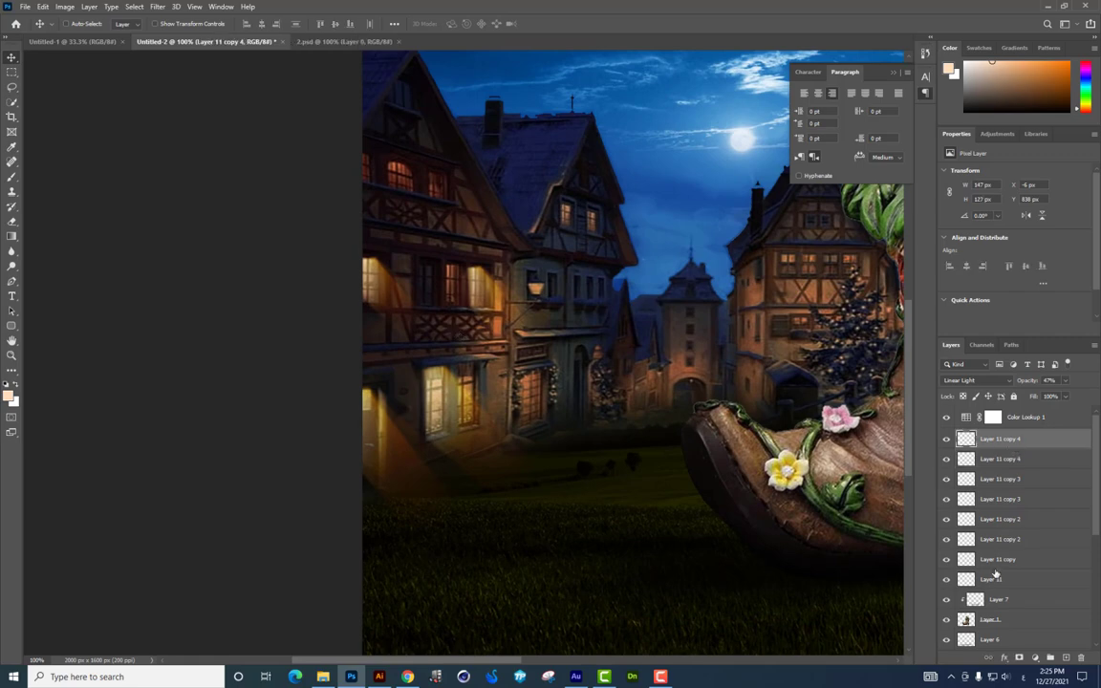
pyautogui.press('Delete')
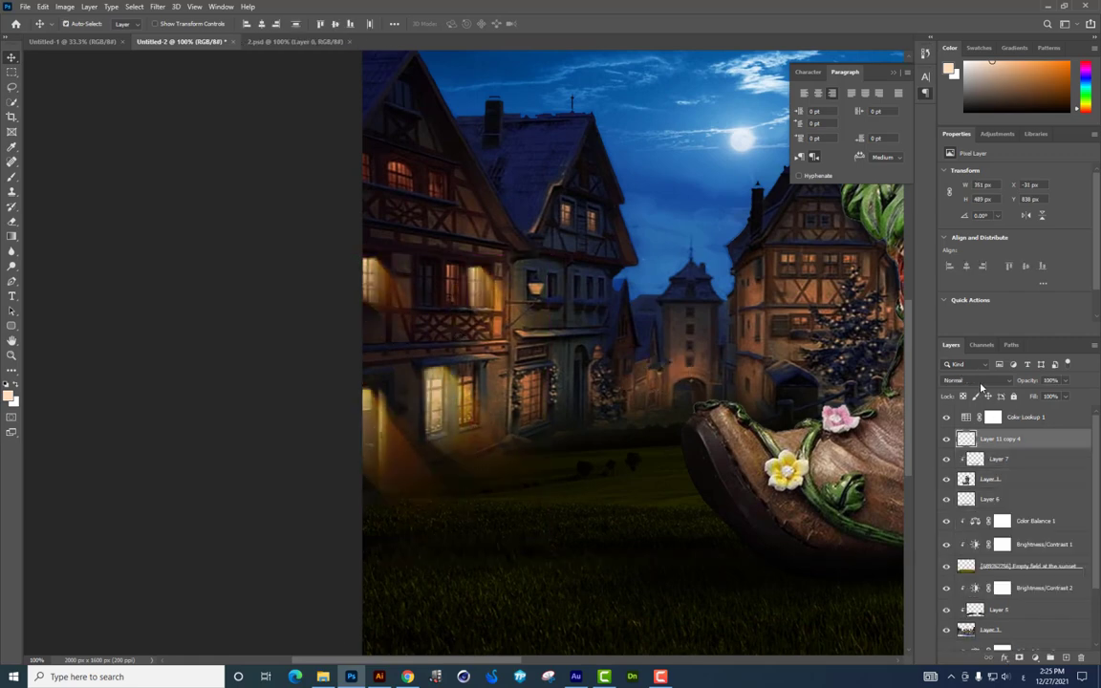
# Step: Blend the merged beams in Linear Light and set up a 55 px Eraser
pyautogui.click(975, 381)
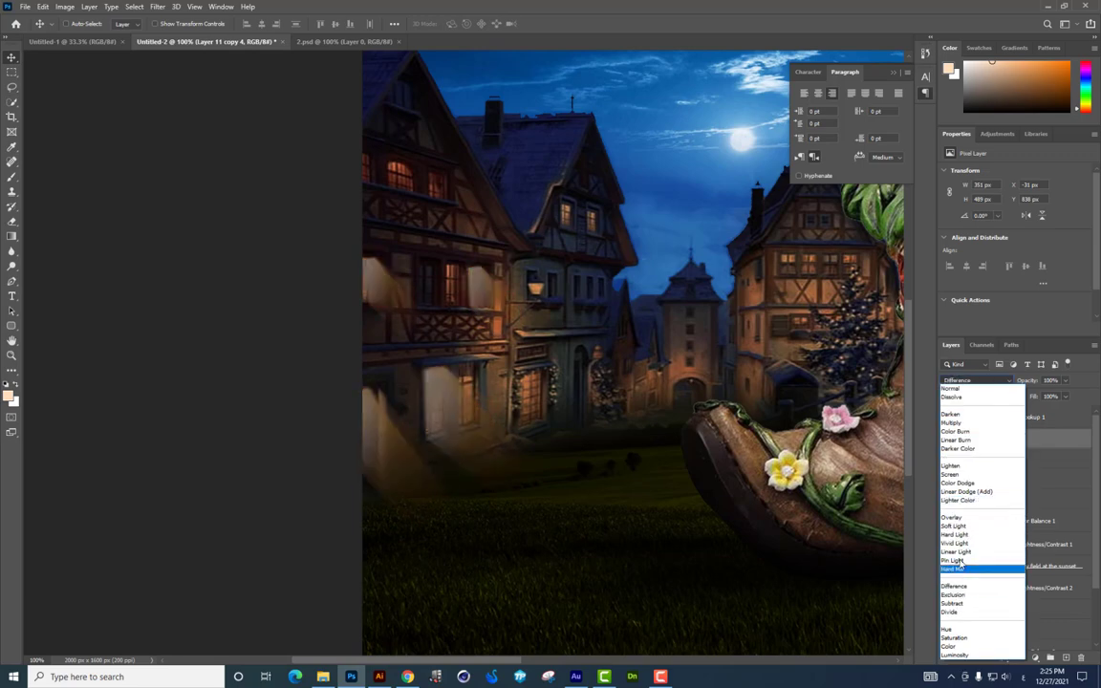
pyautogui.click(956, 554)
pyautogui.moveTo(359, 258); pyautogui.dragTo(590, 426)
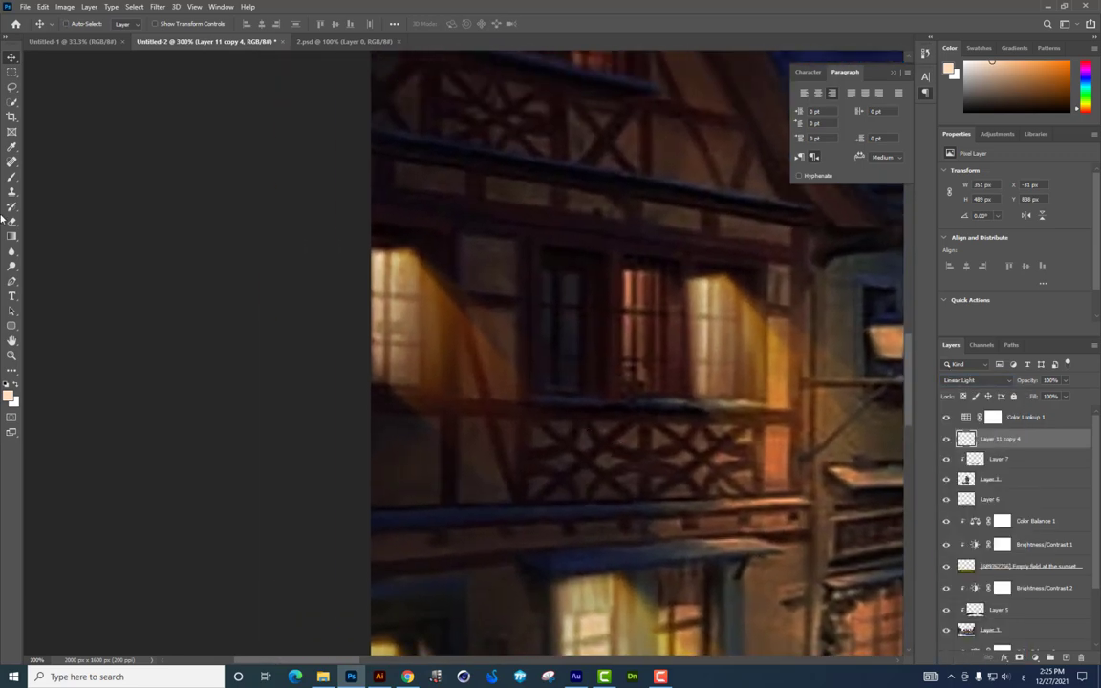
pyautogui.click(11, 221)
pyautogui.rightClick(698, 354)
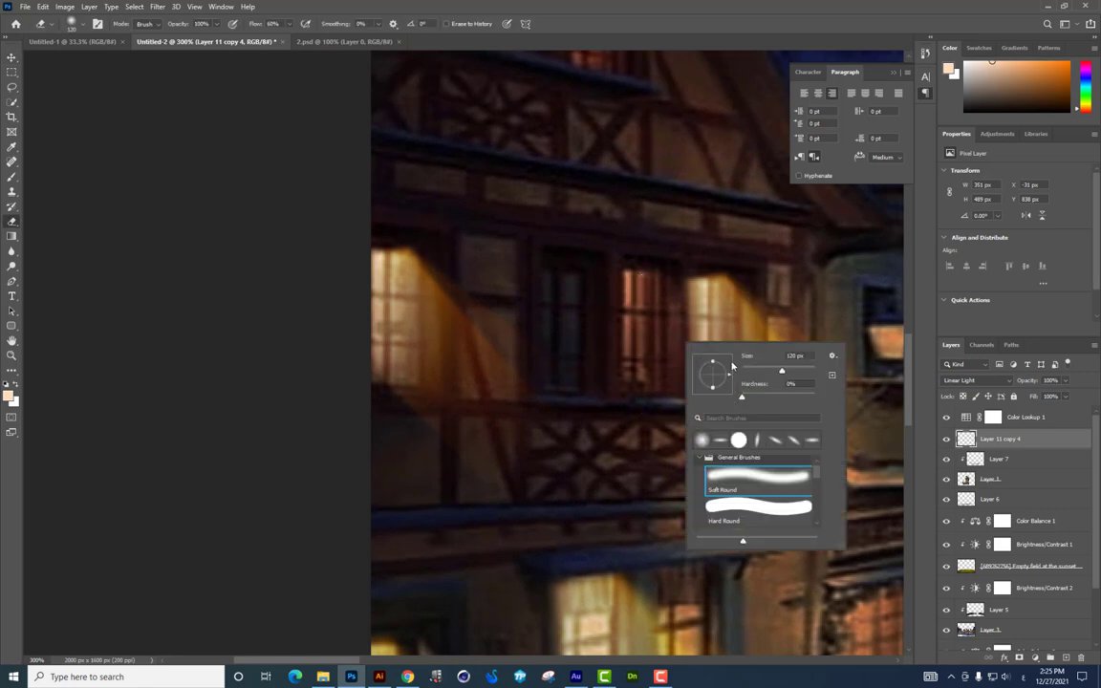
pyautogui.click(420, 218)
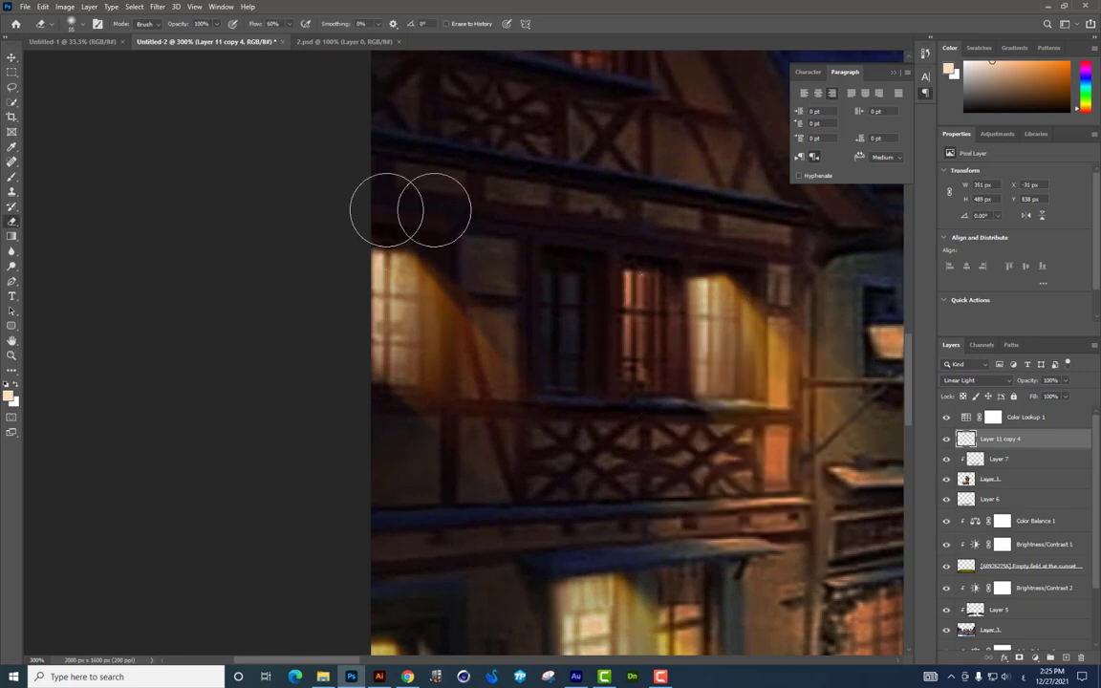
# Step: Pan and zoom across the house fronts to inspect the window light
pyautogui.moveTo(637, 329); pyautogui.dragTo(651, 221)
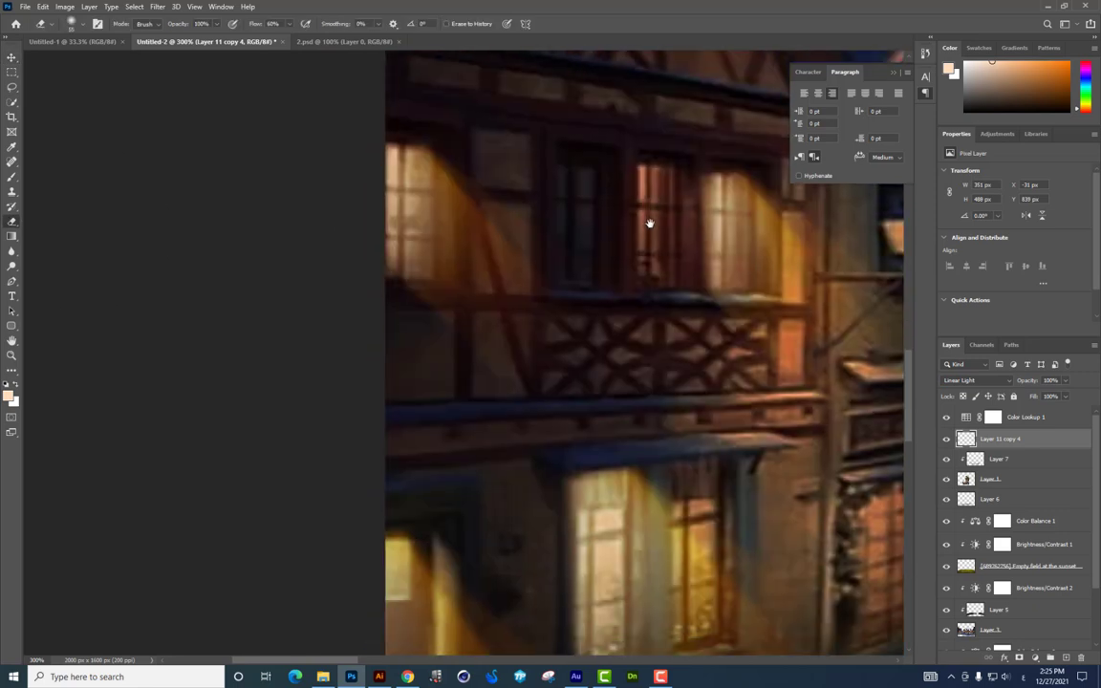
pyautogui.moveTo(741, 119)
pyautogui.mouseDown()
pyautogui.moveTo(560, 147)
pyautogui.moveTo(566, 13)
pyautogui.mouseUp()
pyautogui.rightClick(623, 367)
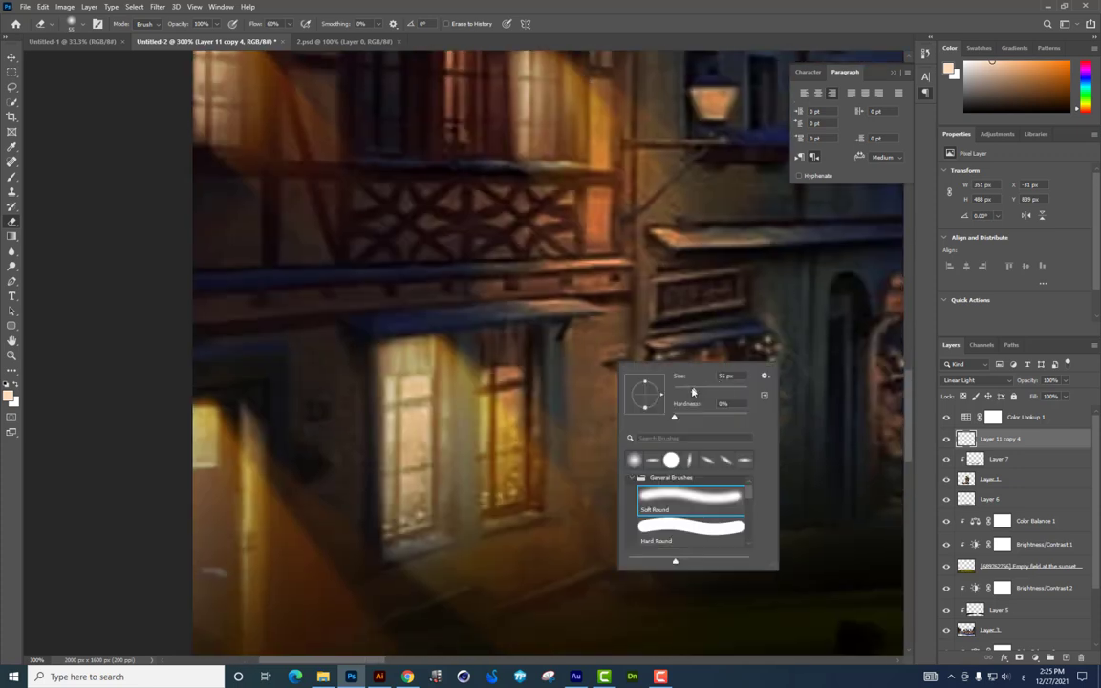
pyautogui.press('Escape')
pyautogui.moveTo(423, 307); pyautogui.dragTo(456, 296)
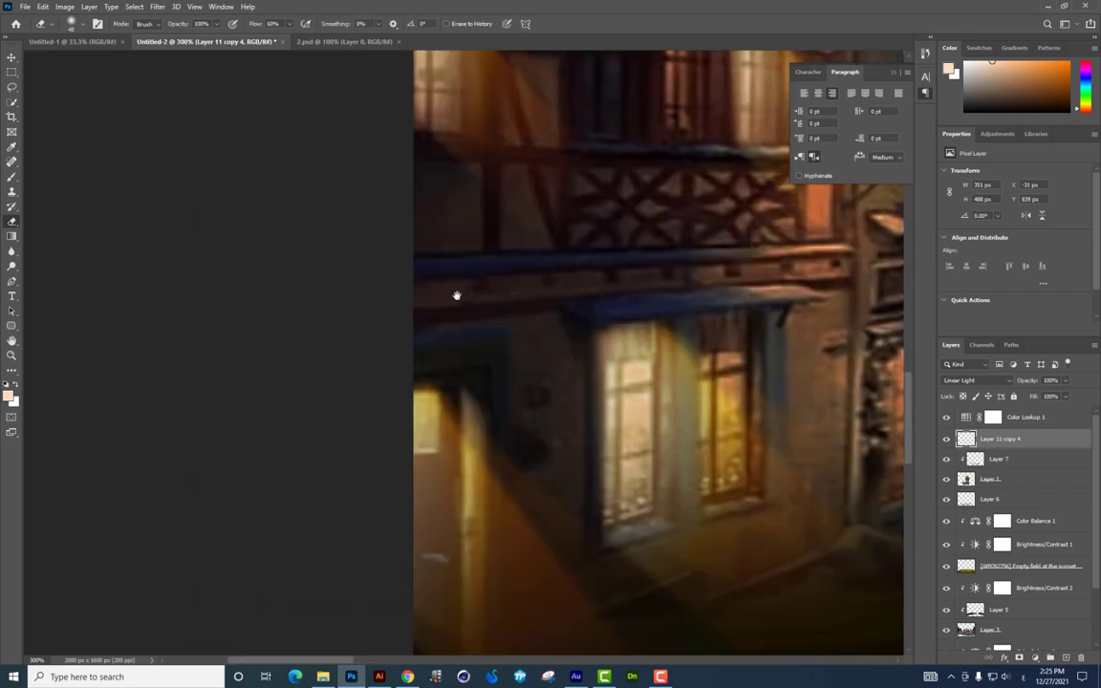
pyautogui.hotkey('ctrl', '-')
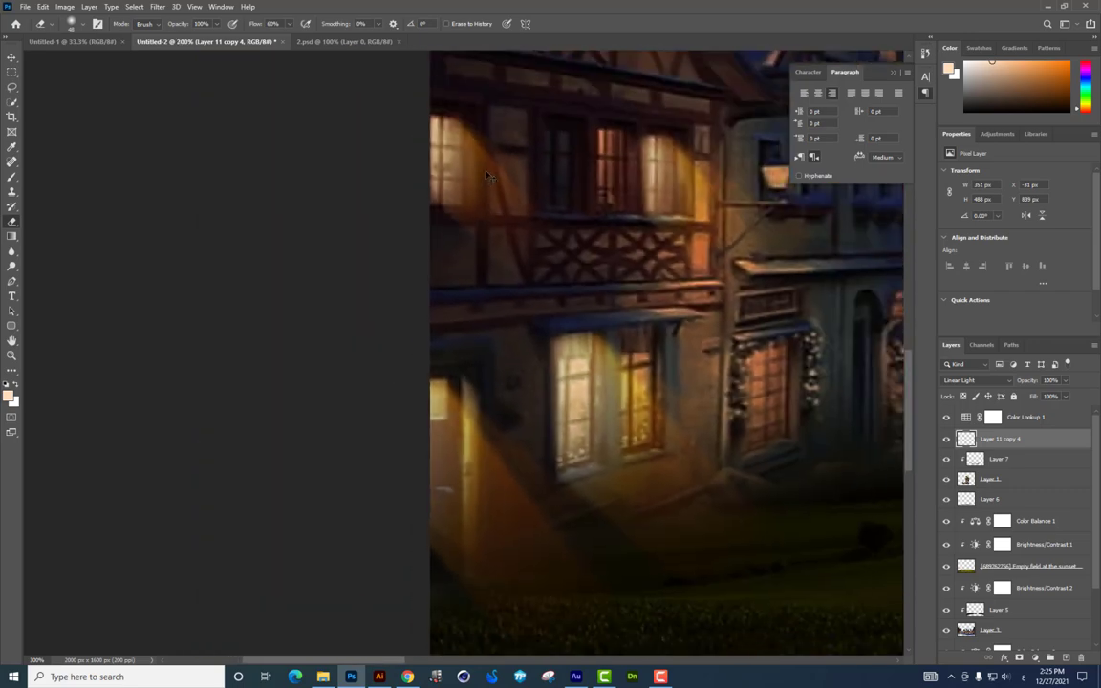
pyautogui.hotkey('ctrl', '-')
pyautogui.hotkey('ctrl', '-')
pyautogui.hotkey('ctrl', '-')
pyautogui.hotkey('ctrl', '-')
pyautogui.hotkey('ctrl', '+')
pyautogui.hotkey('ctrl', '+')
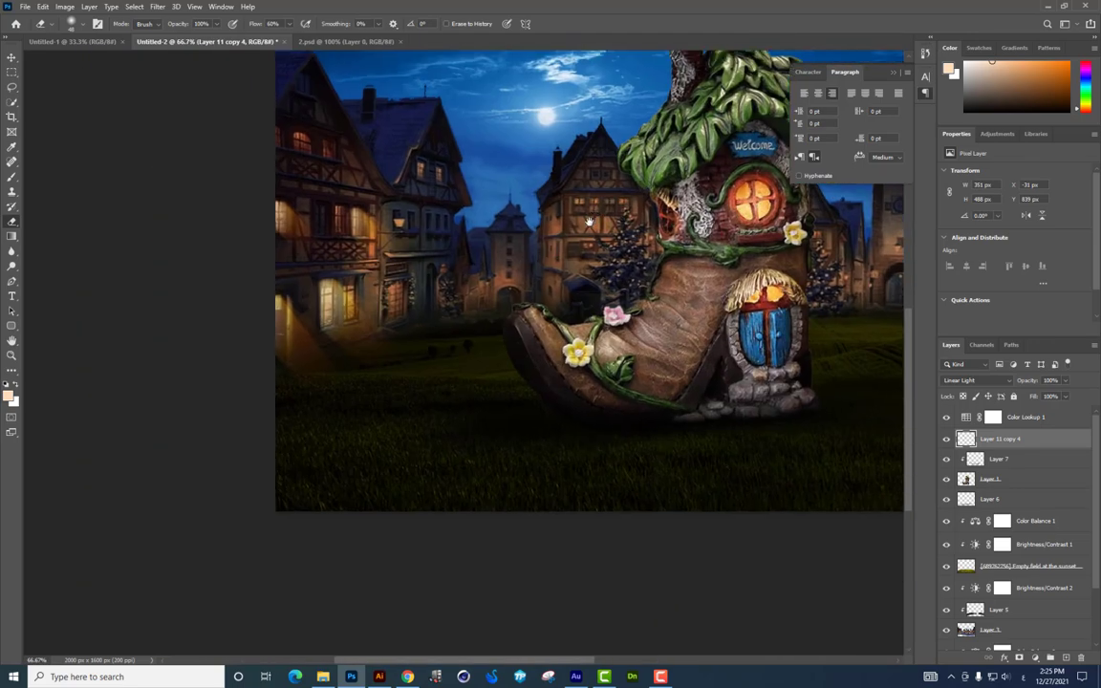
pyautogui.hotkey('ctrl', '+')
pyautogui.hotkey('ctrl', '+')
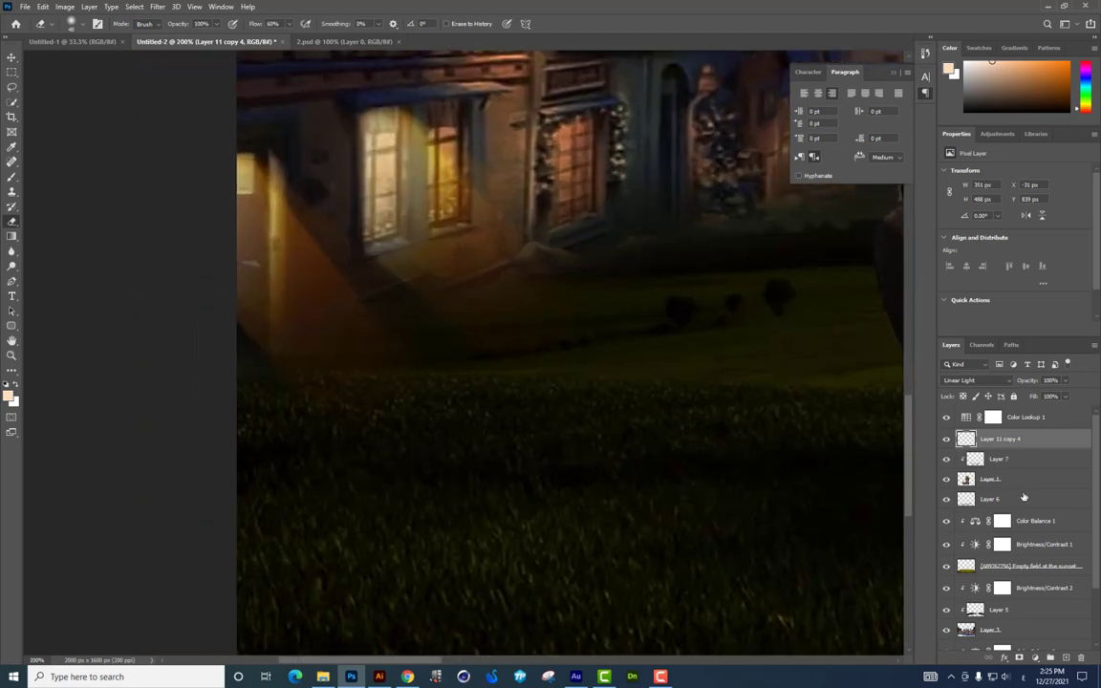
pyautogui.scroll(-3, 1023, 498)
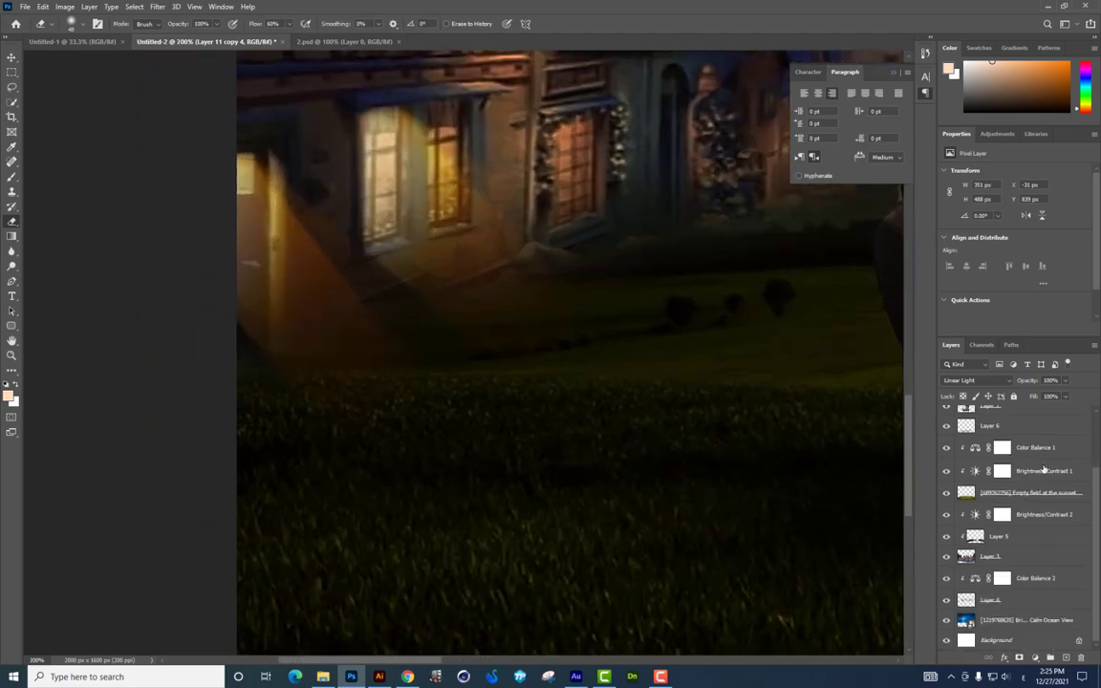
pyautogui.moveTo(764, 377); pyautogui.dragTo(726, 439)
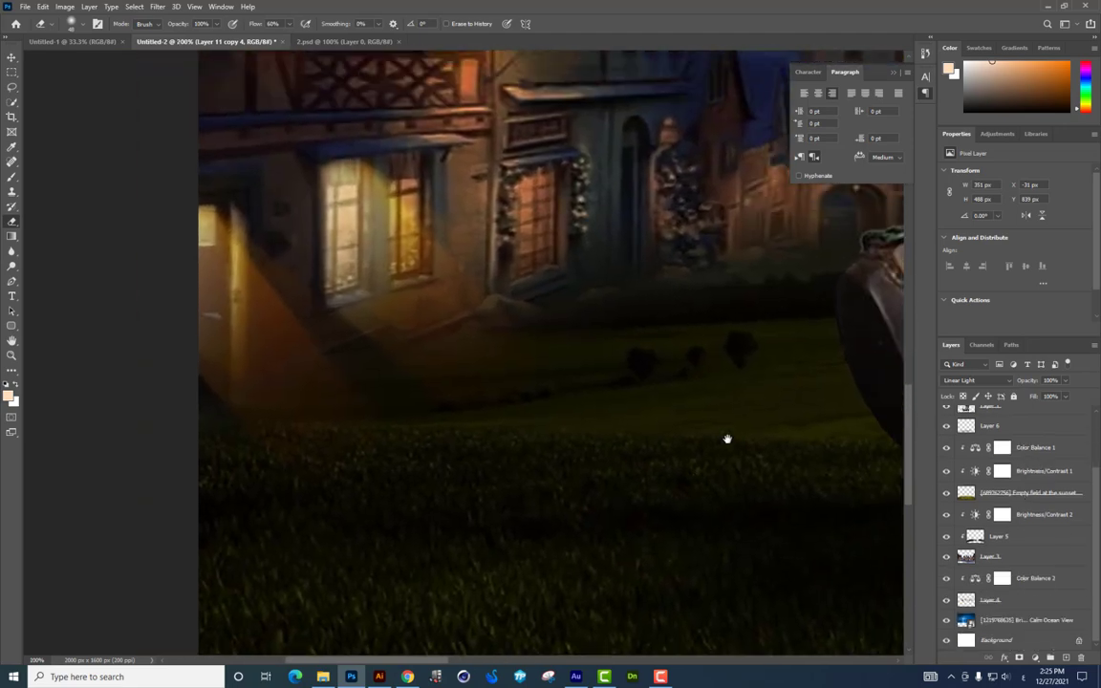
# Step: Add a new empty layer directly above Color Balance 1
pyautogui.click(1020, 455)
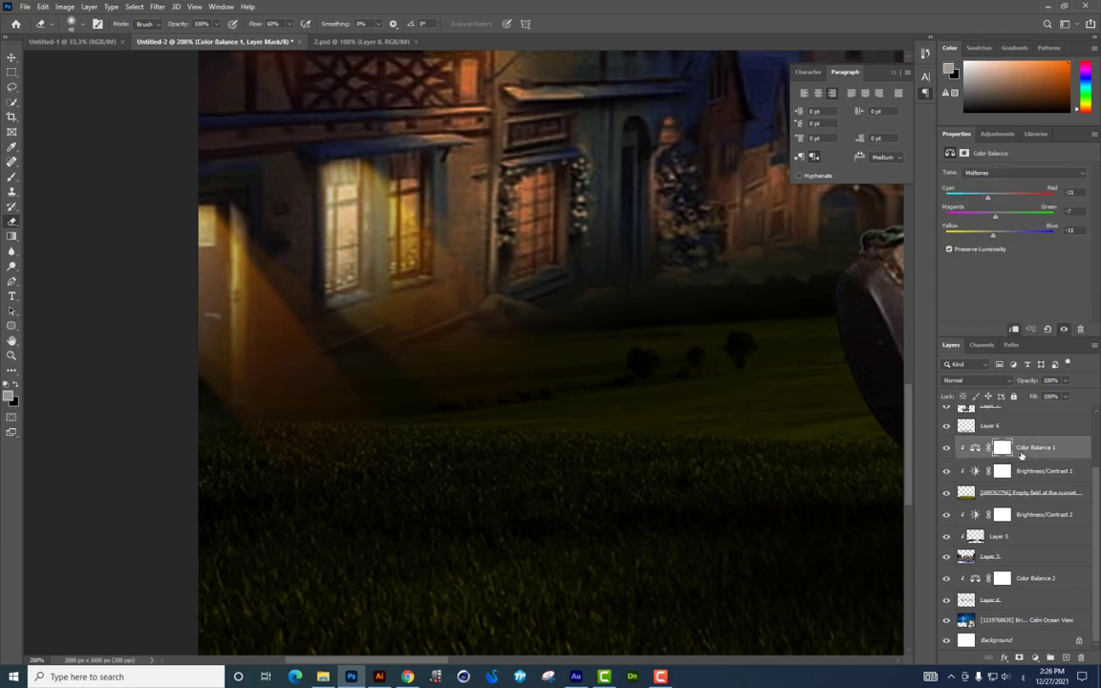
pyautogui.click(1016, 497)
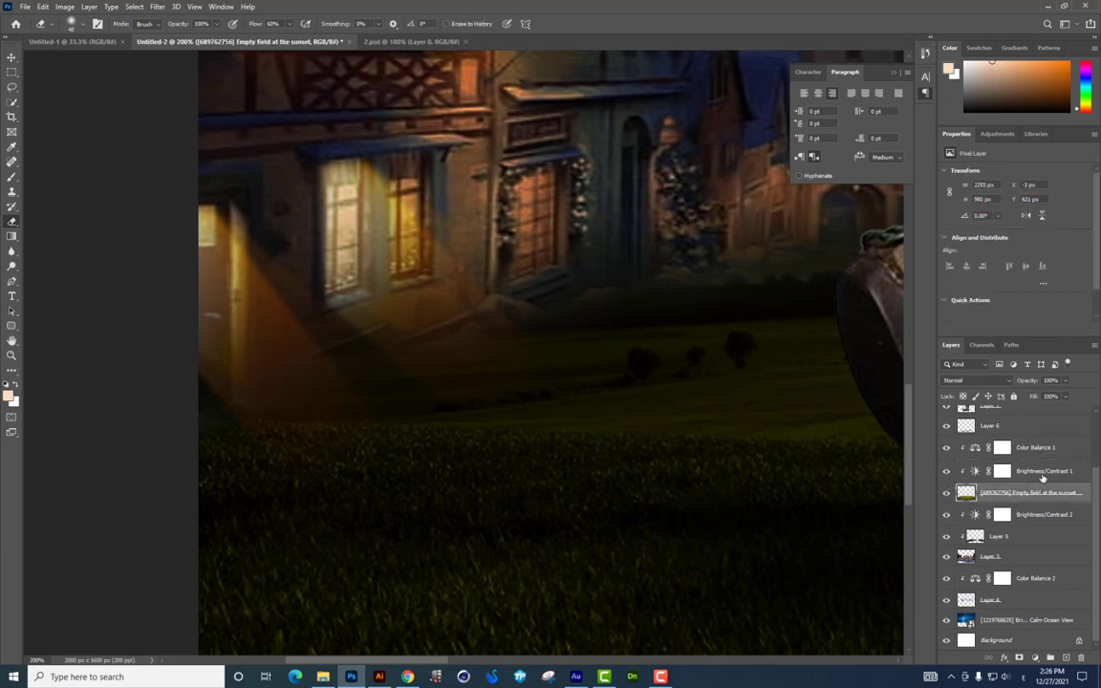
pyautogui.click(1002, 447)
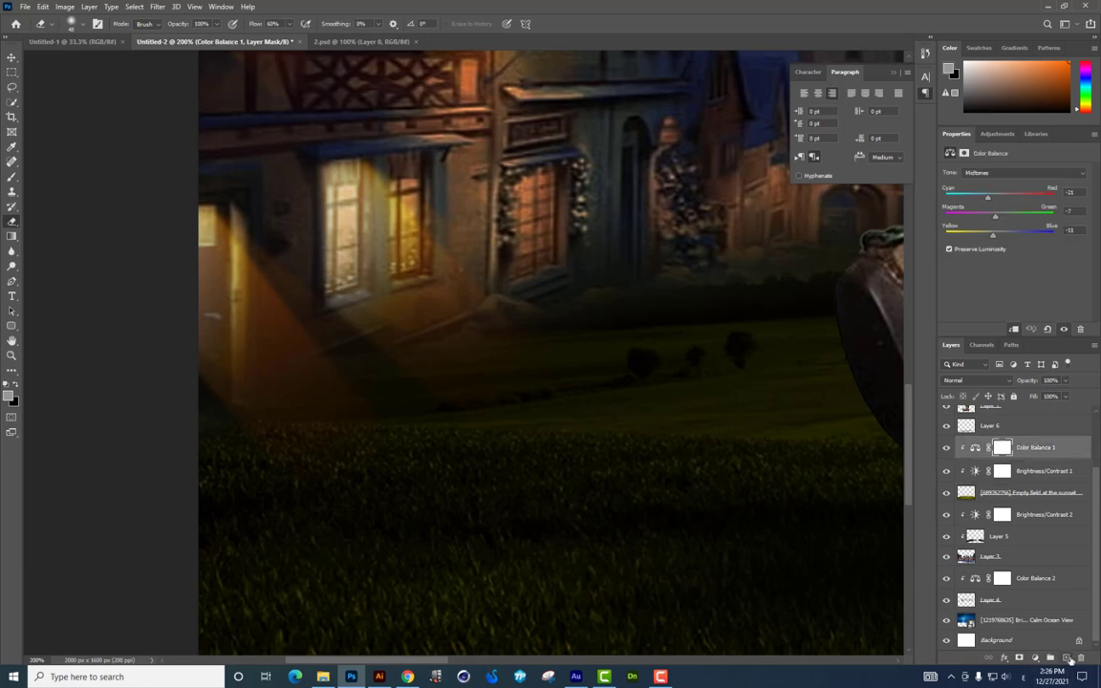
pyautogui.click(1067, 658)
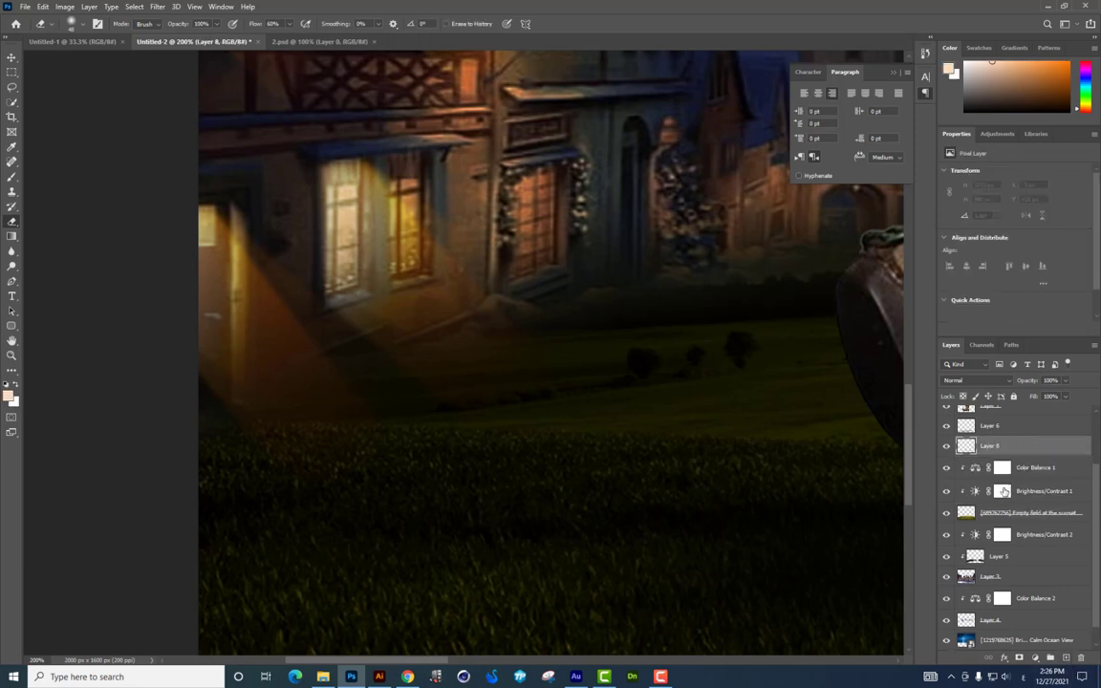
# Step: Pick a flattened soft brush tip at 31° and 117 px; set the layer to Linear Light
pyautogui.click(11, 178)
pyautogui.rightClick(657, 337)
pyautogui.click(691, 431)
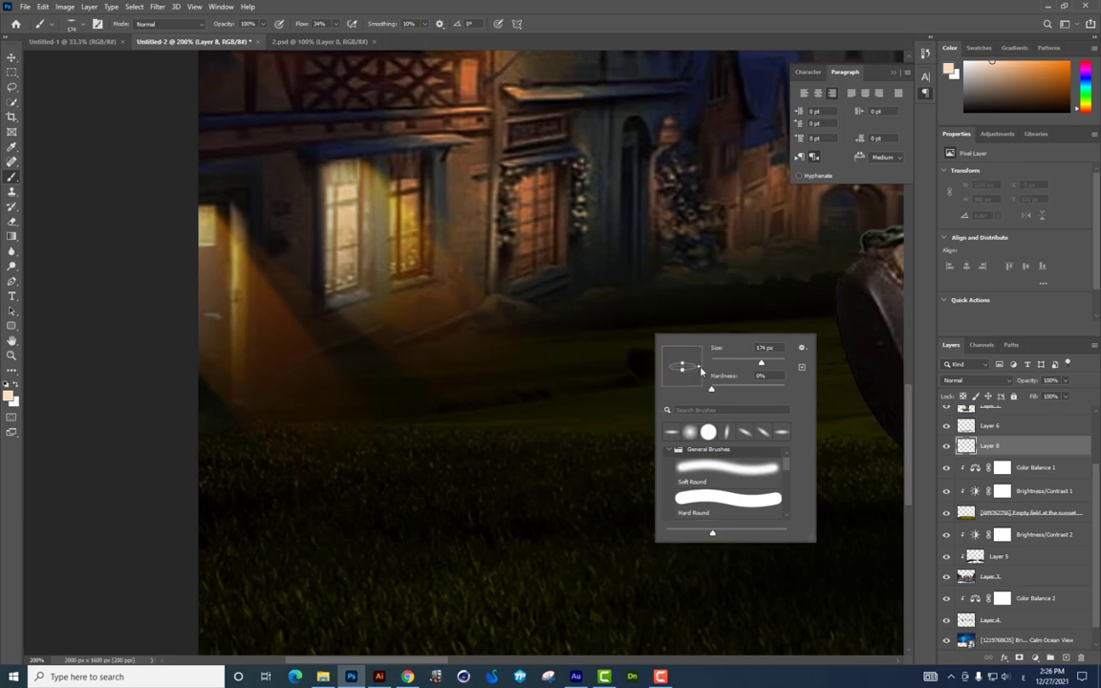
pyautogui.moveTo(699, 360); pyautogui.dragTo(691, 389)
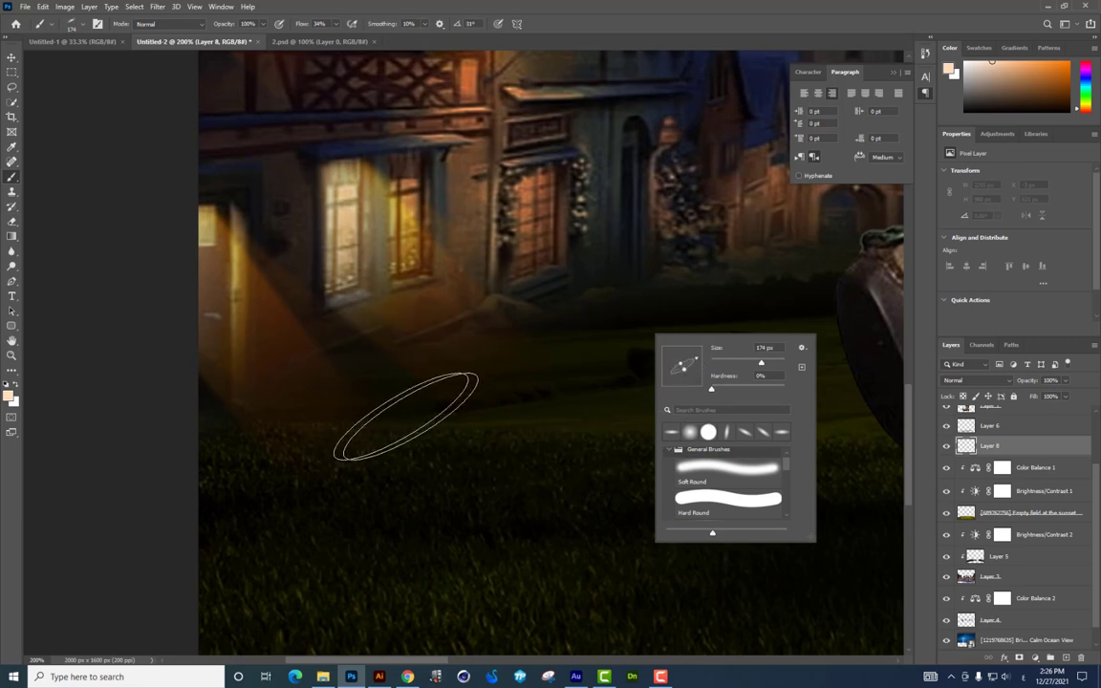
pyautogui.moveTo(752, 367); pyautogui.dragTo(742, 367)
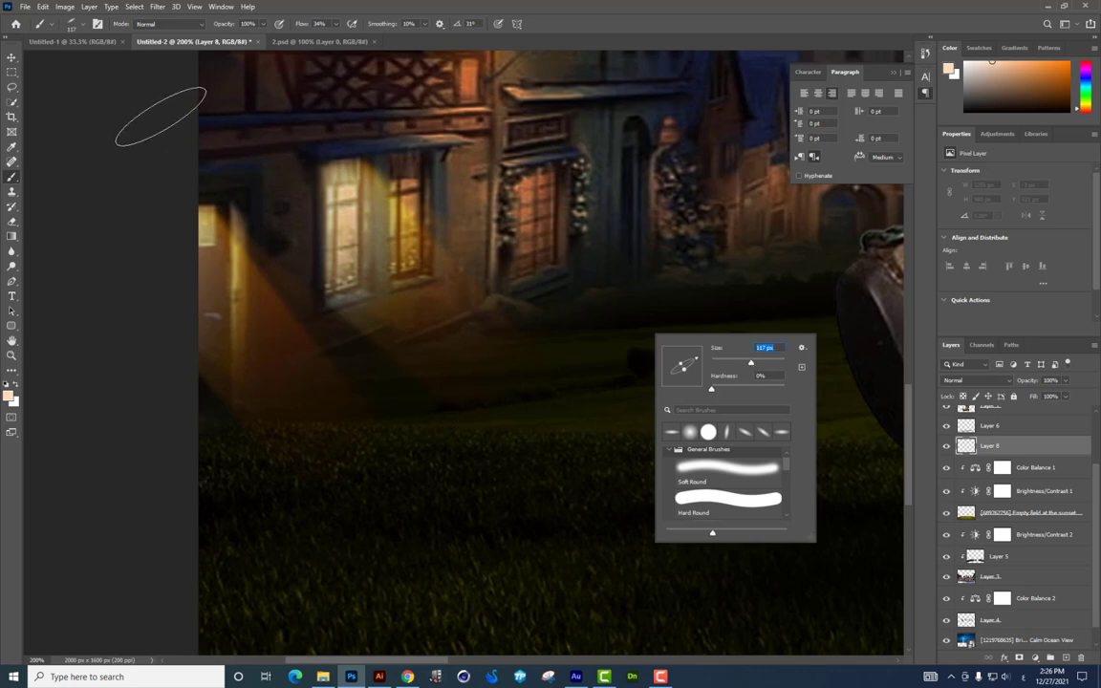
pyautogui.click(975, 380)
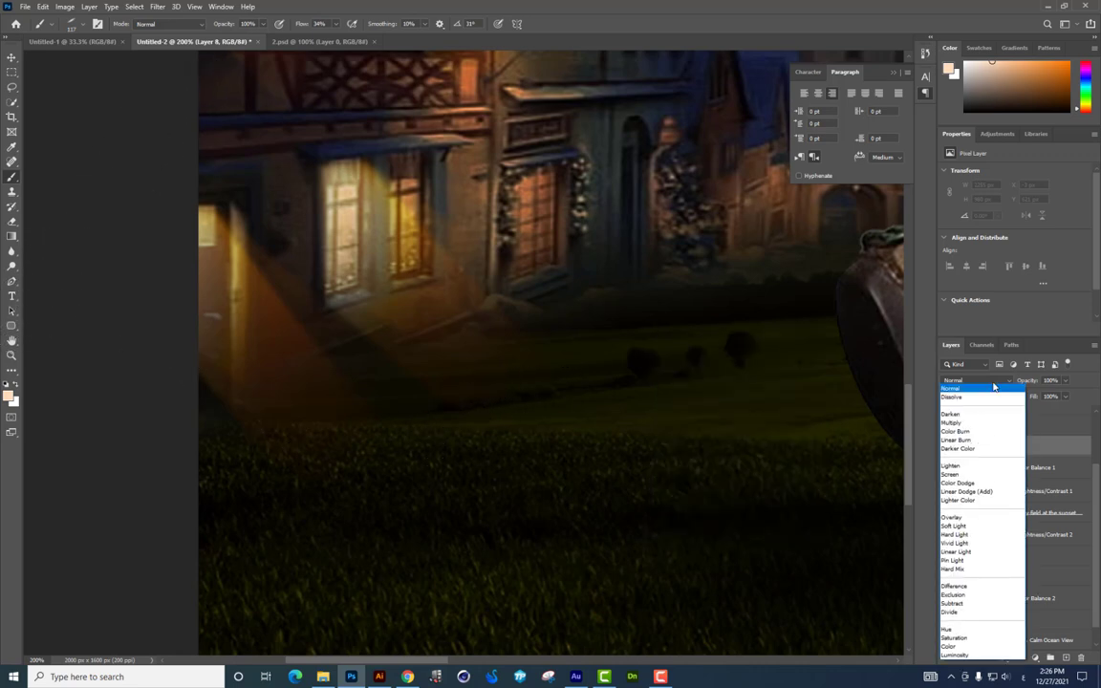
pyautogui.click(967, 555)
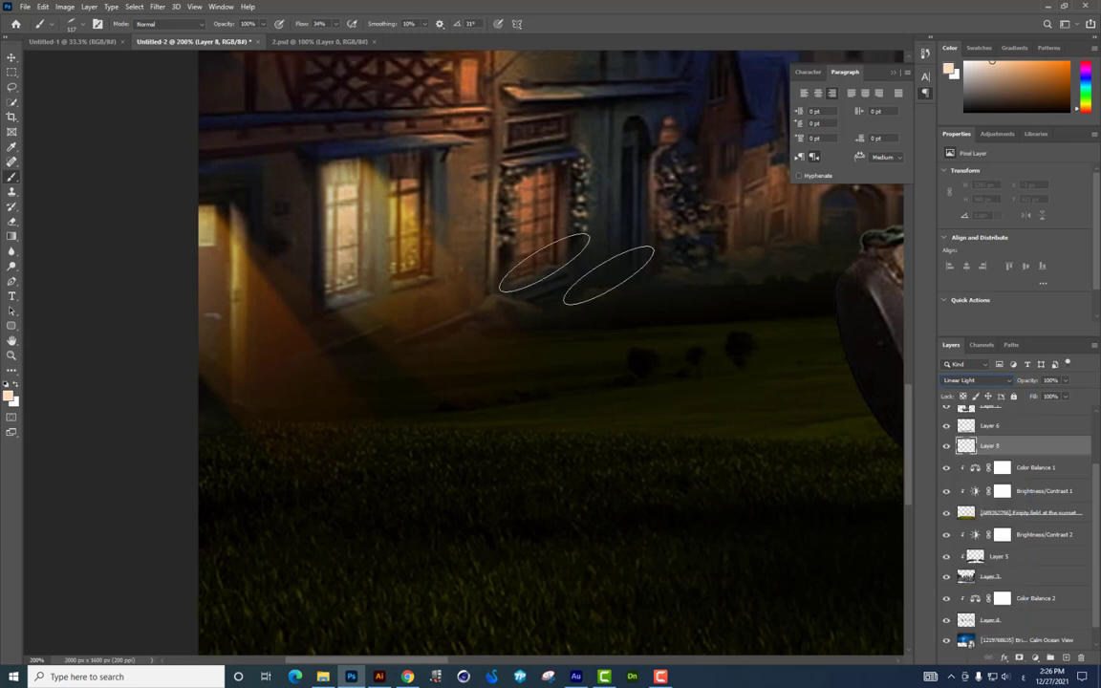
pyautogui.click(9, 395)
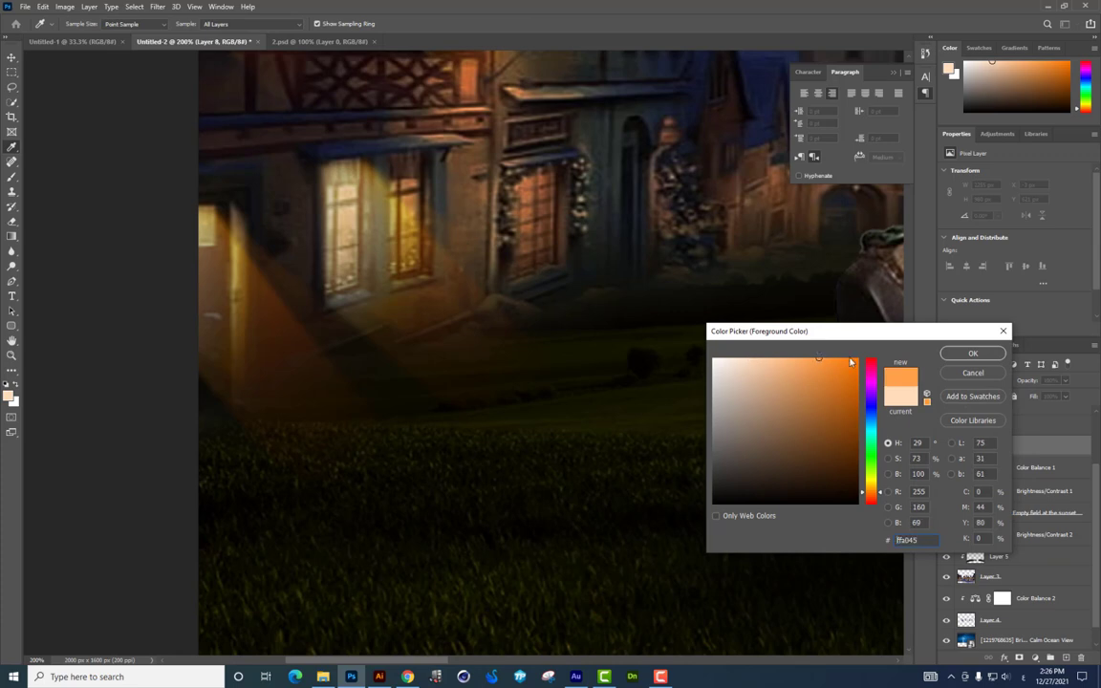
# Step: Brush a first orange #ffa045 glow stroke near the window light at 6% flow
pyautogui.press('Return')
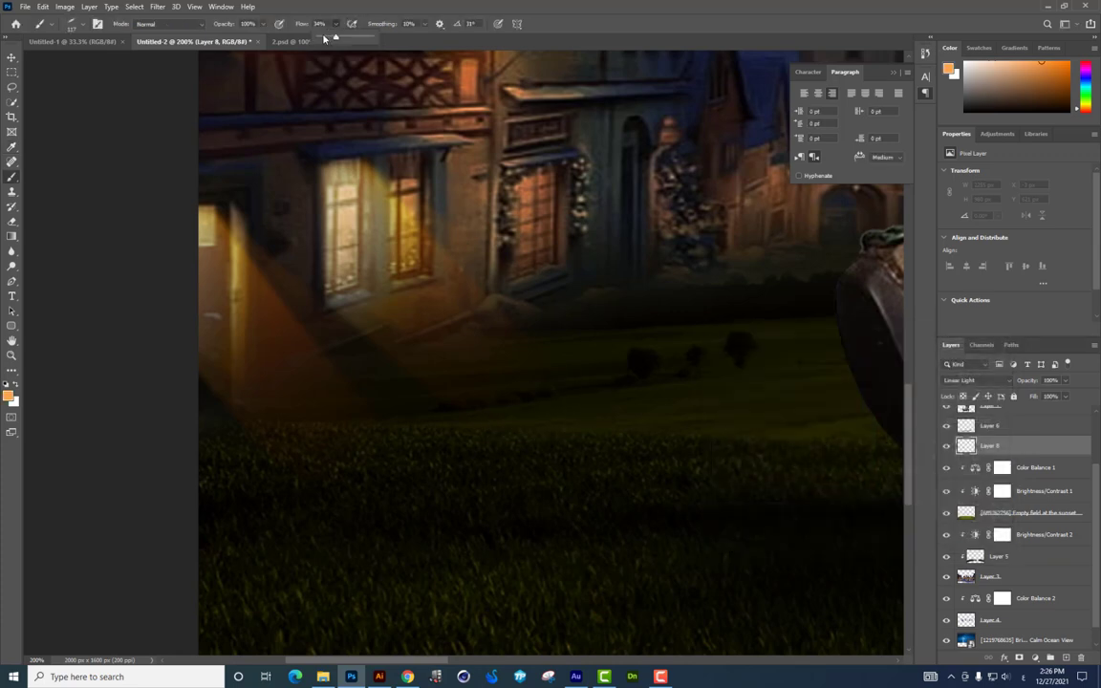
pyautogui.moveTo(325, 38); pyautogui.dragTo(306, 38)
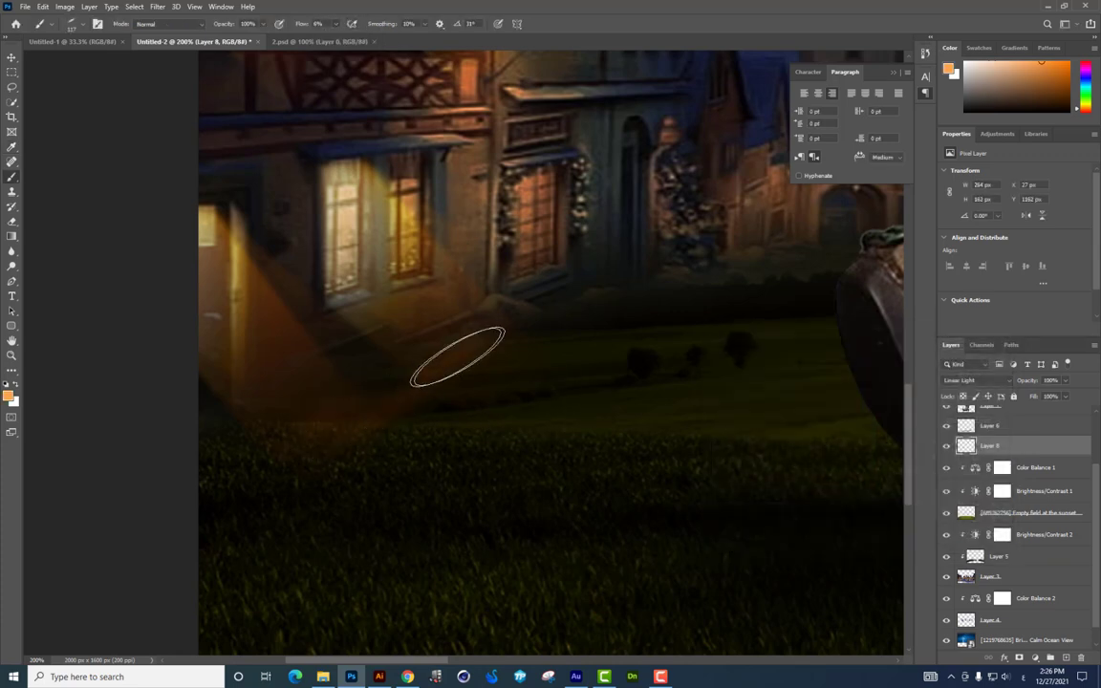
pyautogui.moveTo(457, 356); pyautogui.dragTo(621, 363)
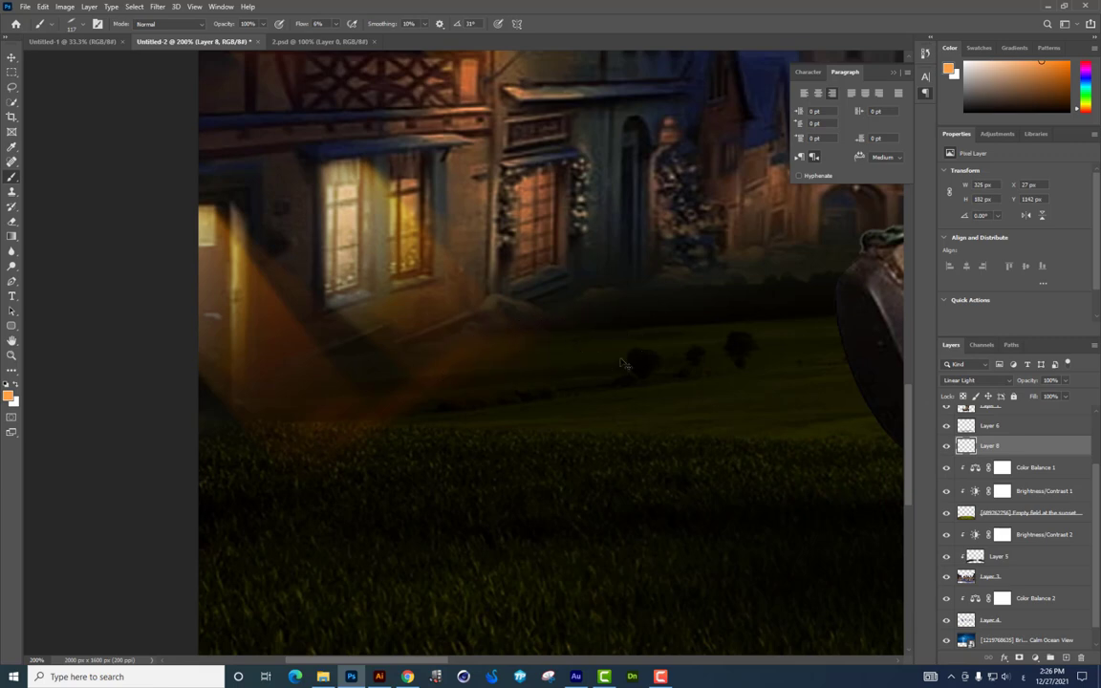
pyautogui.rightClick(540, 385)
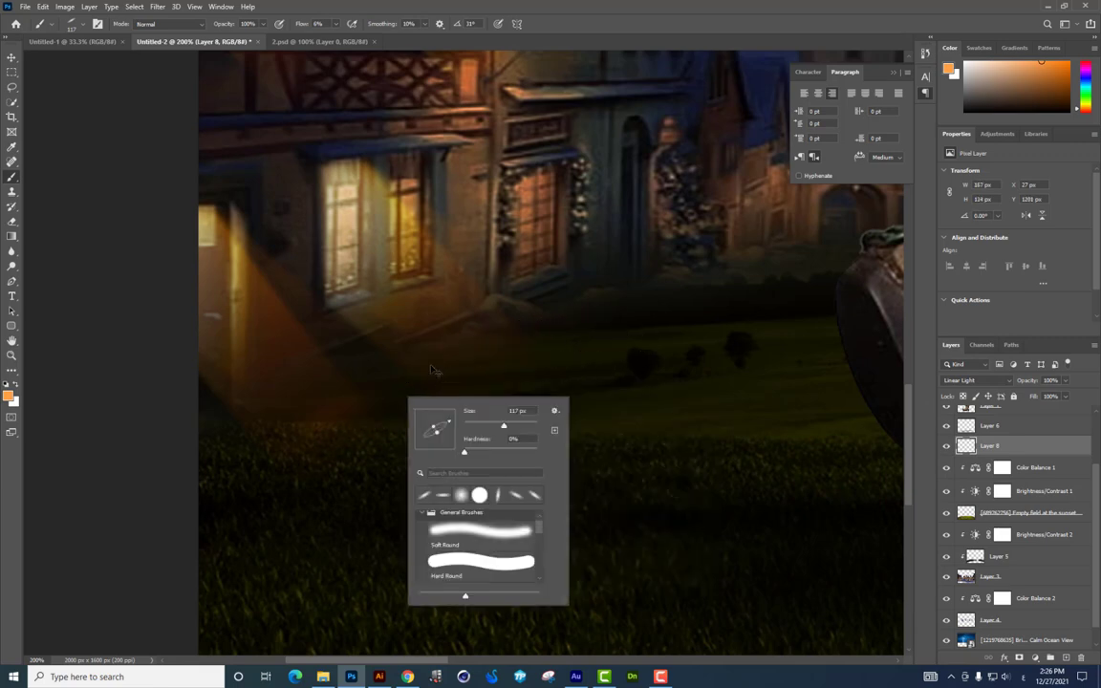
pyautogui.keyDown('ctrl'); pyautogui.rightClick(444, 356); pyautogui.keyUp('ctrl')
pyautogui.press('Escape')
# Step: Brush several faint 2%-flow orange glow strokes across the lawn below the houses
pyautogui.rightClick(471, 384)
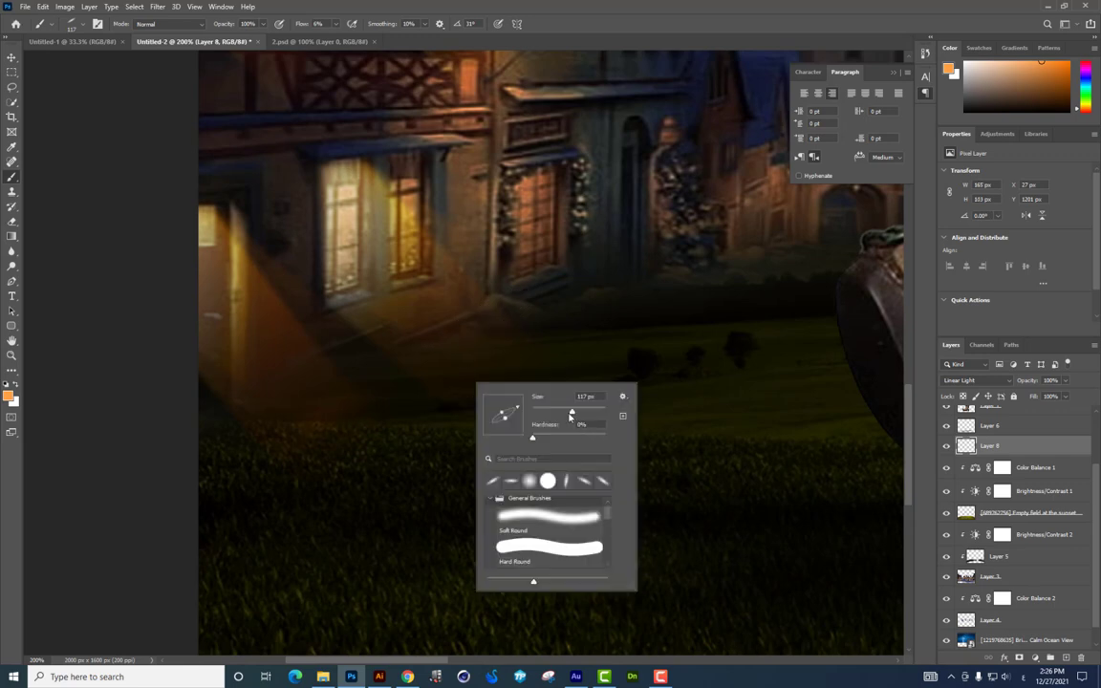
pyautogui.press('Escape')
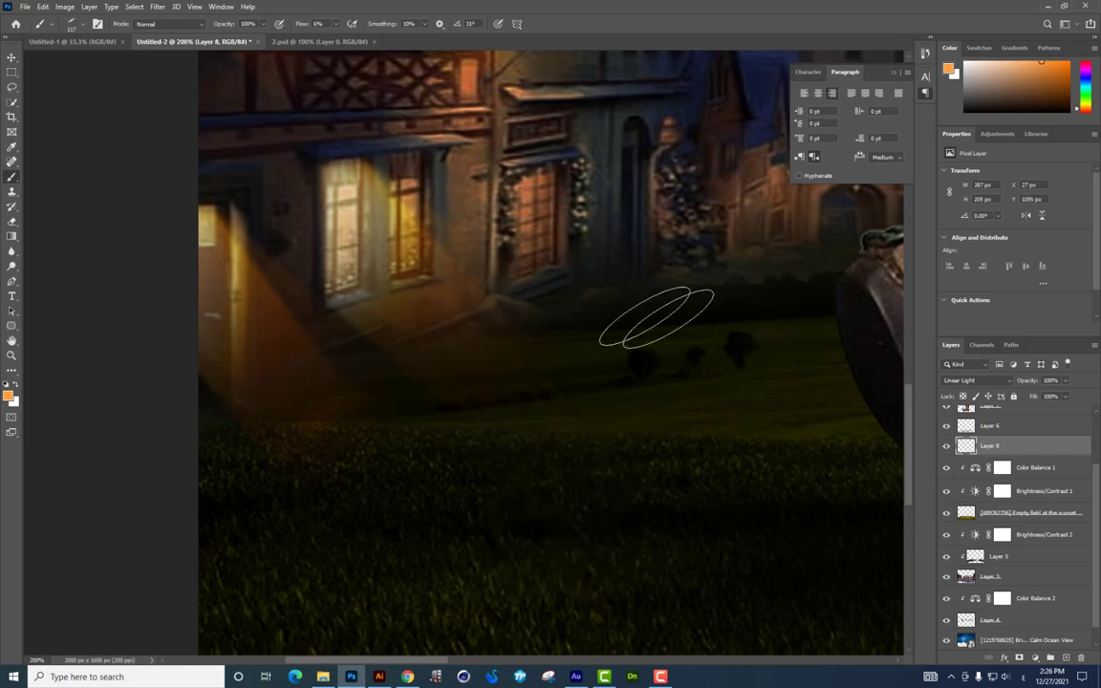
pyautogui.rightClick(368, 419)
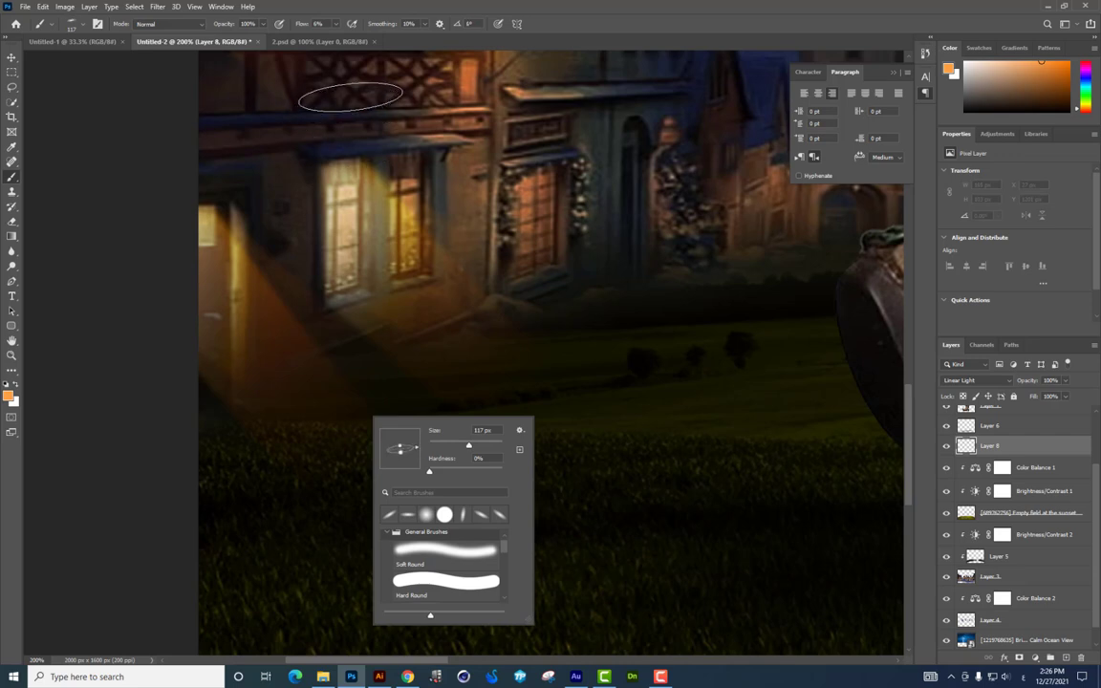
pyautogui.press('Escape')
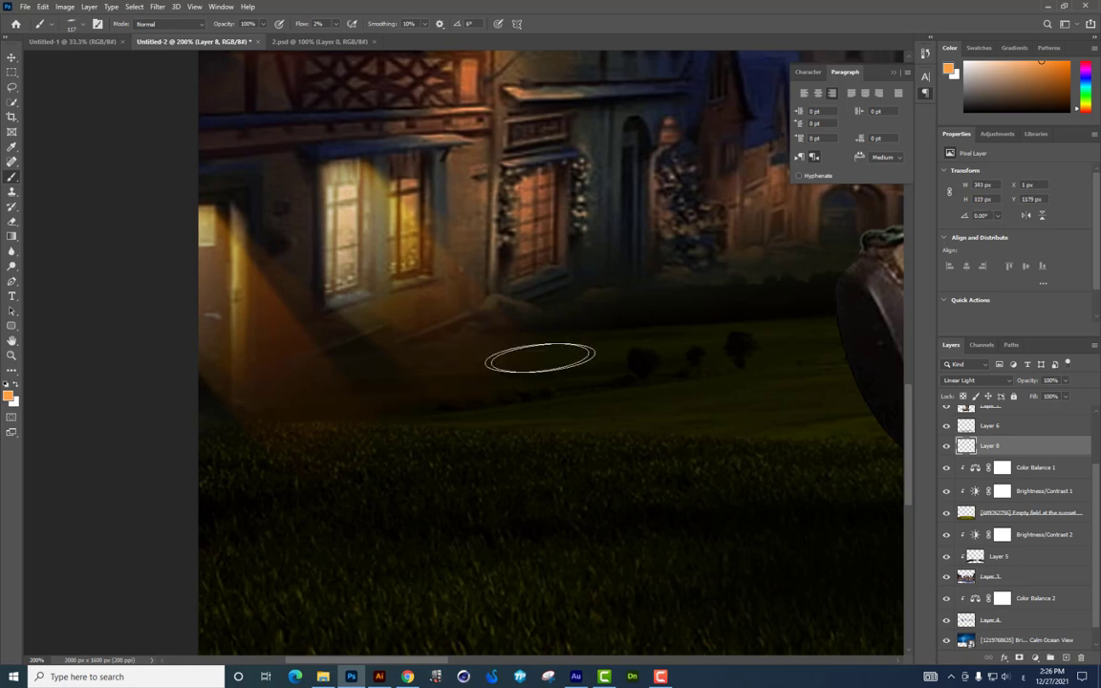
pyautogui.moveTo(541, 357)
pyautogui.mouseDown()
pyautogui.moveTo(346, 468)
pyautogui.moveTo(592, 315)
pyautogui.mouseUp()
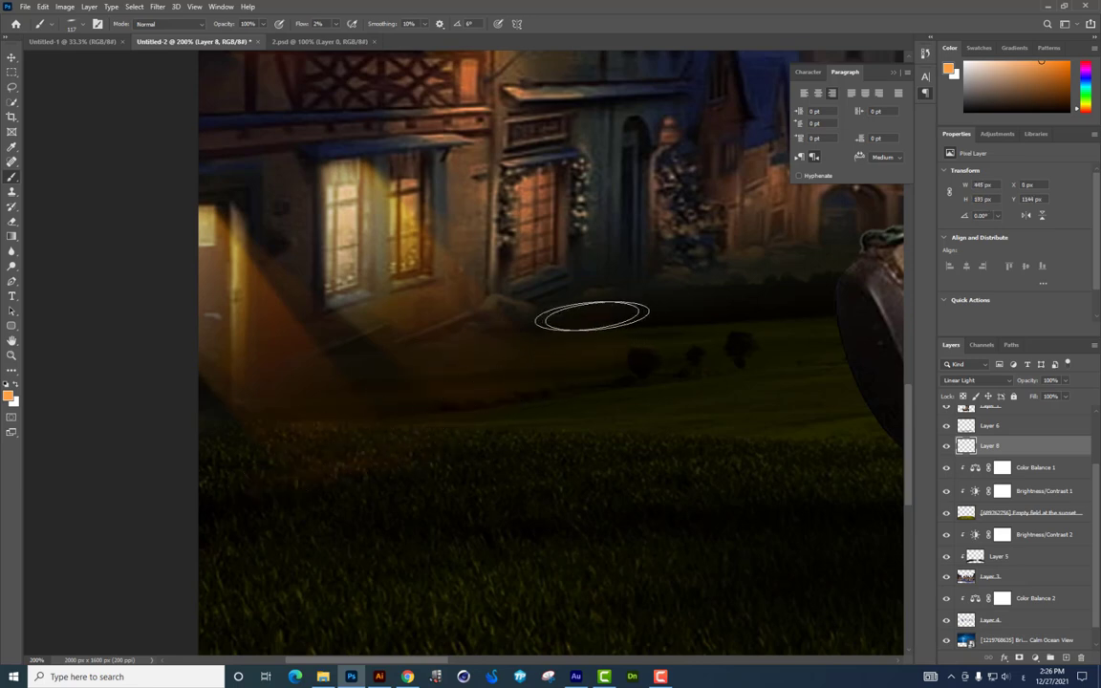
pyautogui.moveTo(639, 363); pyautogui.dragTo(619, 418)
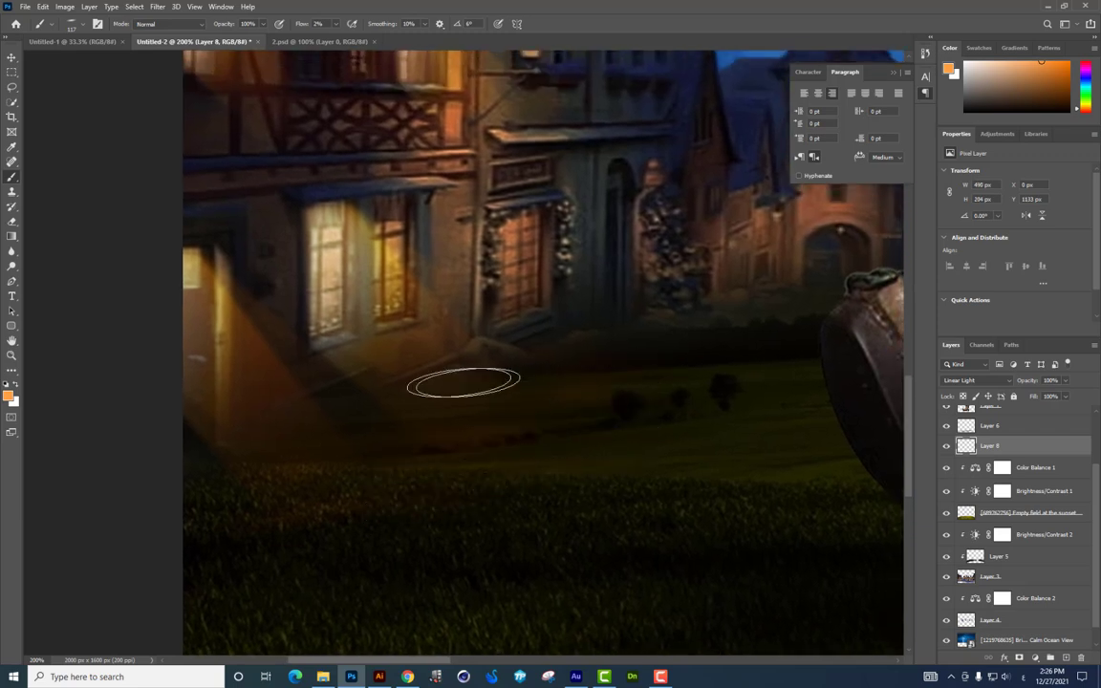
pyautogui.moveTo(463, 384)
pyautogui.mouseDown()
pyautogui.moveTo(201, 493)
pyautogui.moveTo(674, 414)
pyautogui.mouseUp()
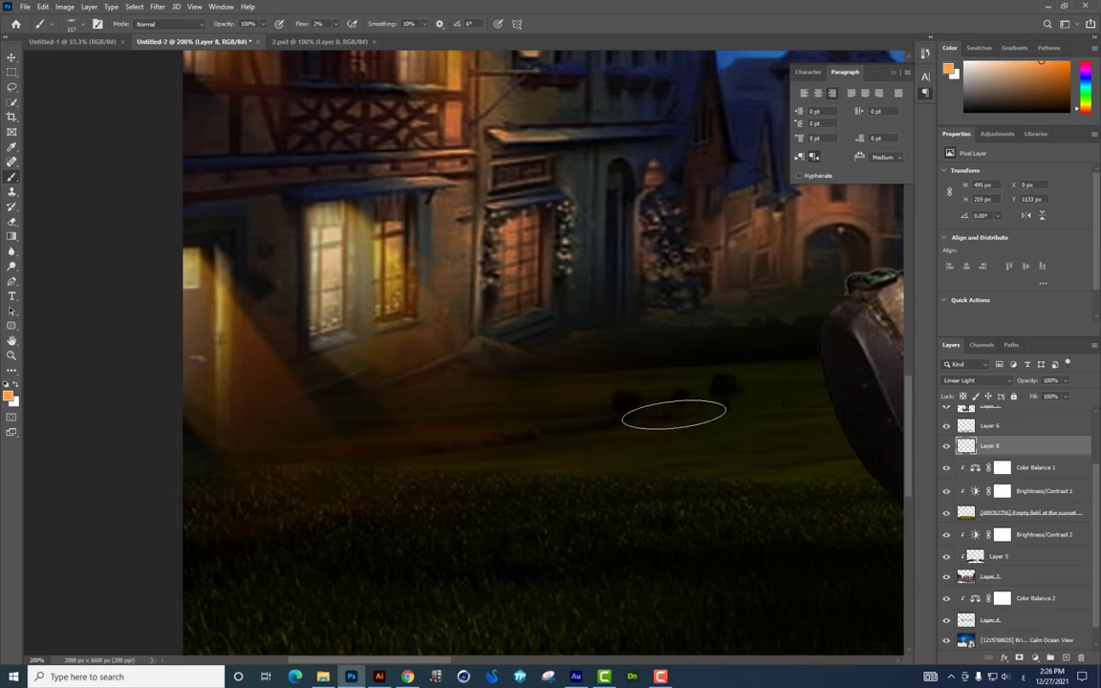
pyautogui.scroll(-2, 674, 414)
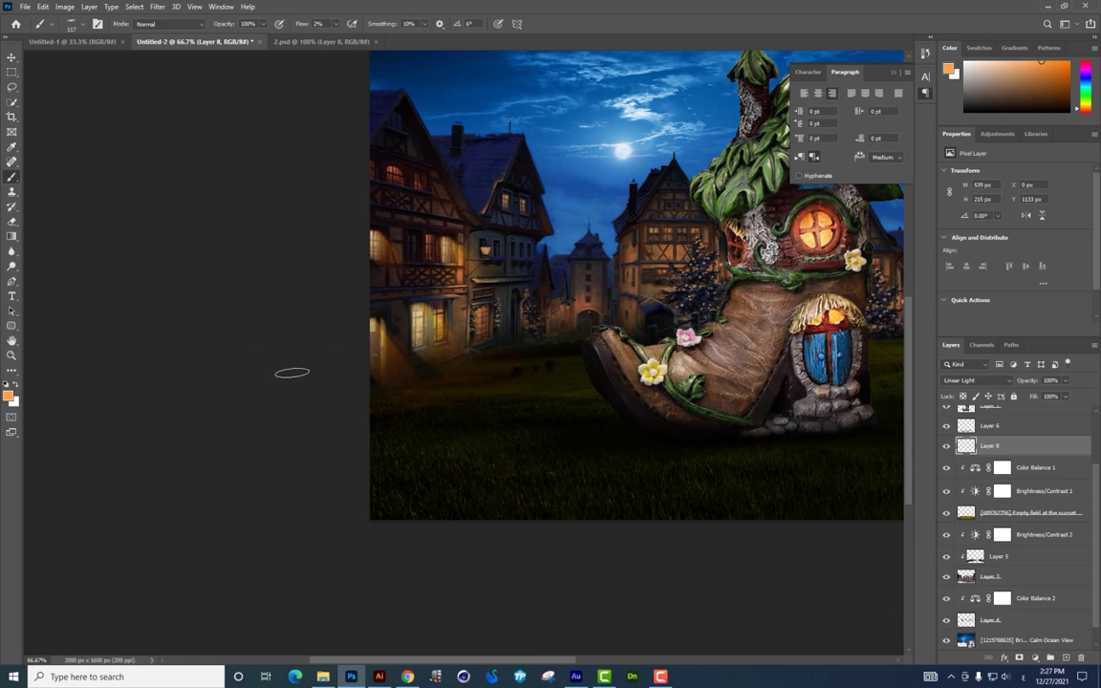
# Step: Free-transform Layer 8's glow, skewing the lower-left corner outward and stretching it toward the boot house
pyautogui.hotkey('ctrl', 't')
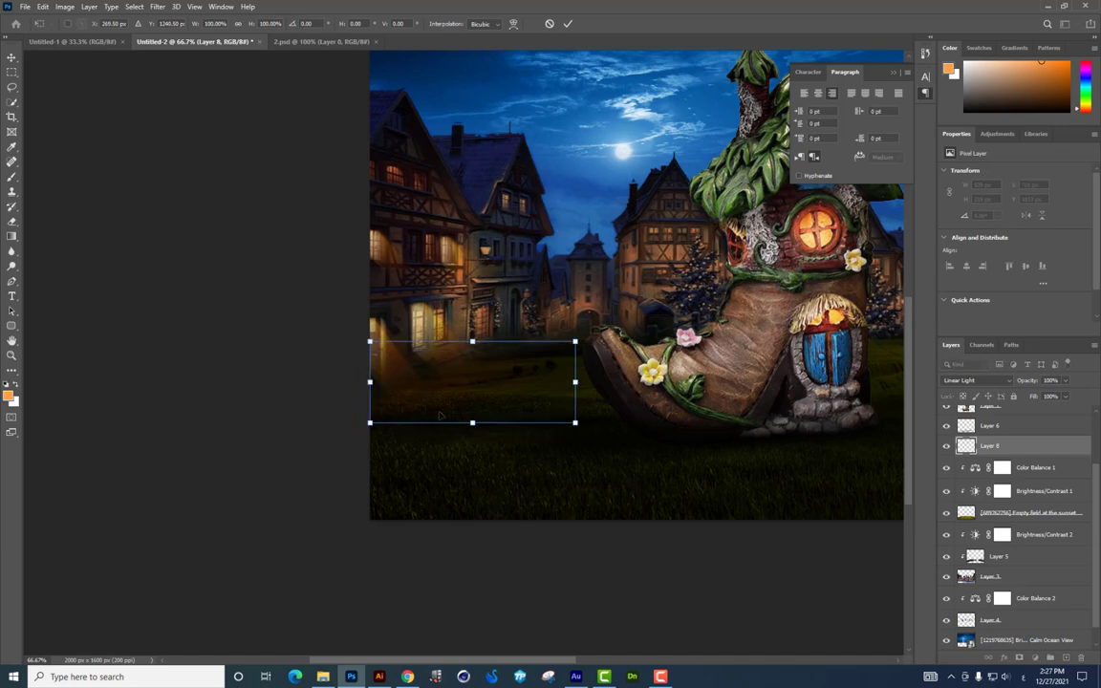
pyautogui.moveTo(374, 429); pyautogui.dragTo(333, 433)
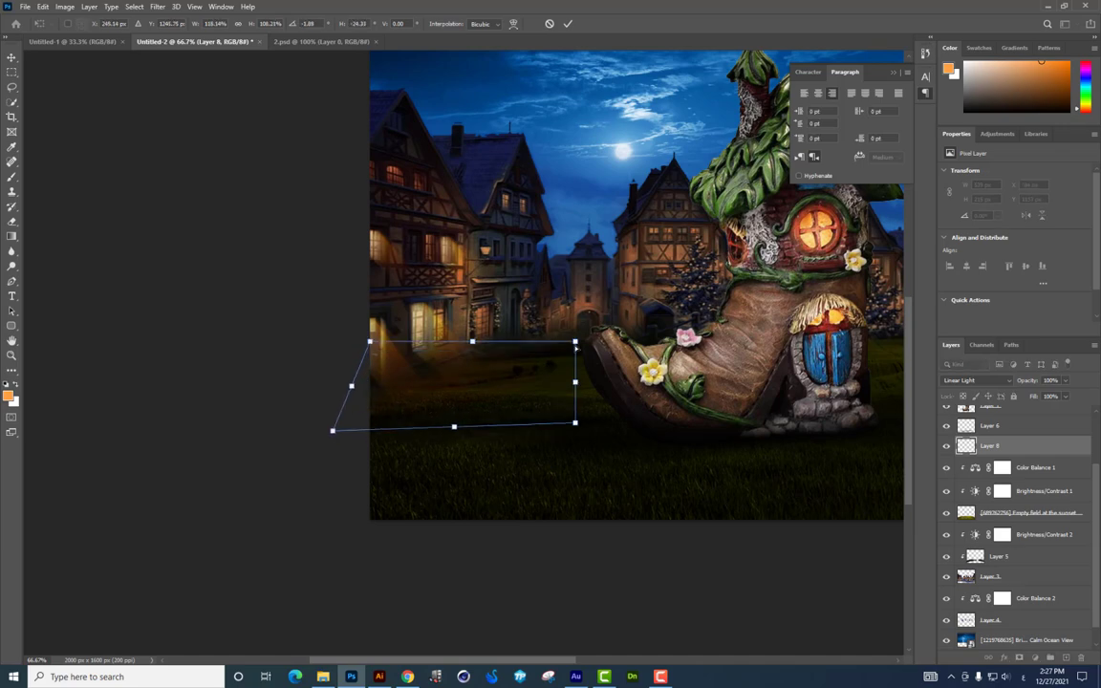
pyautogui.moveTo(578, 349); pyautogui.dragTo(589, 356)
pyautogui.press('Return')
# Step: Brush a broad, faint orange glow across the grass with a 401 px soft brush
pyautogui.press('b')
pyautogui.hotkey('ctrl', '+')
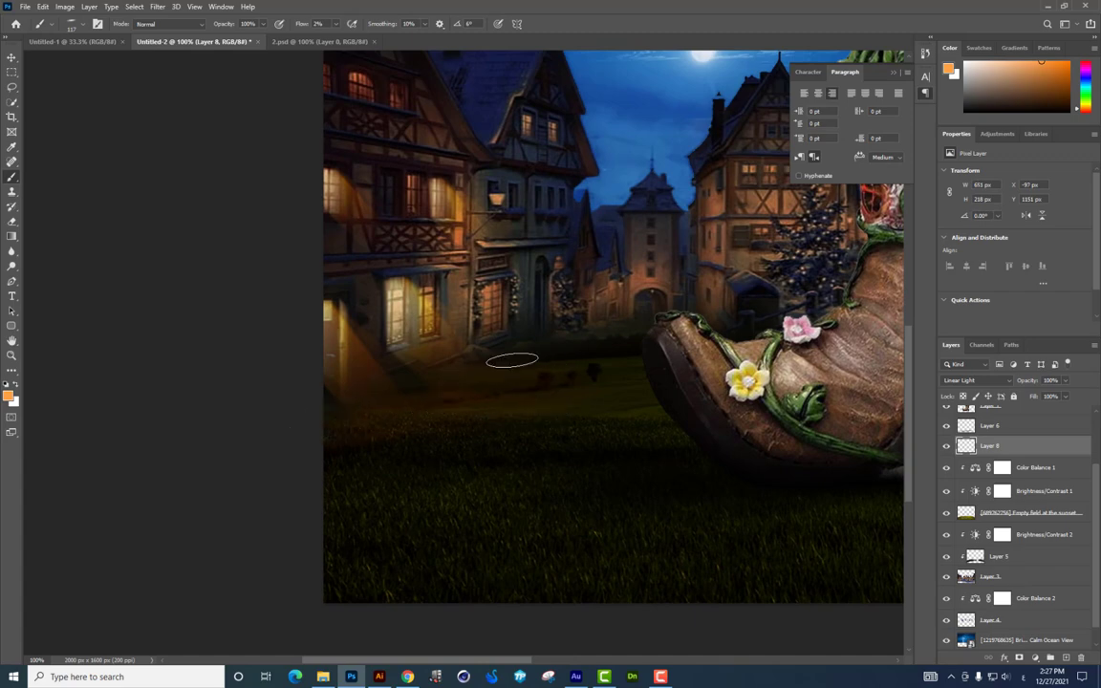
pyautogui.scroll(-1, 698, 382)
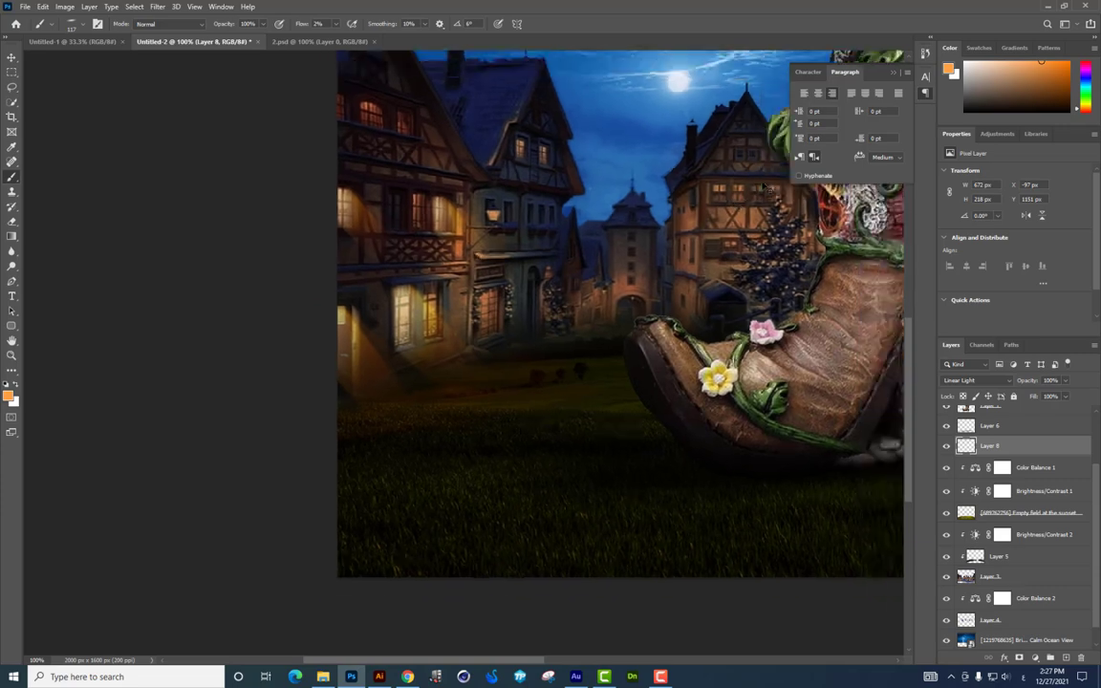
pyautogui.scroll(2, 698, 382)
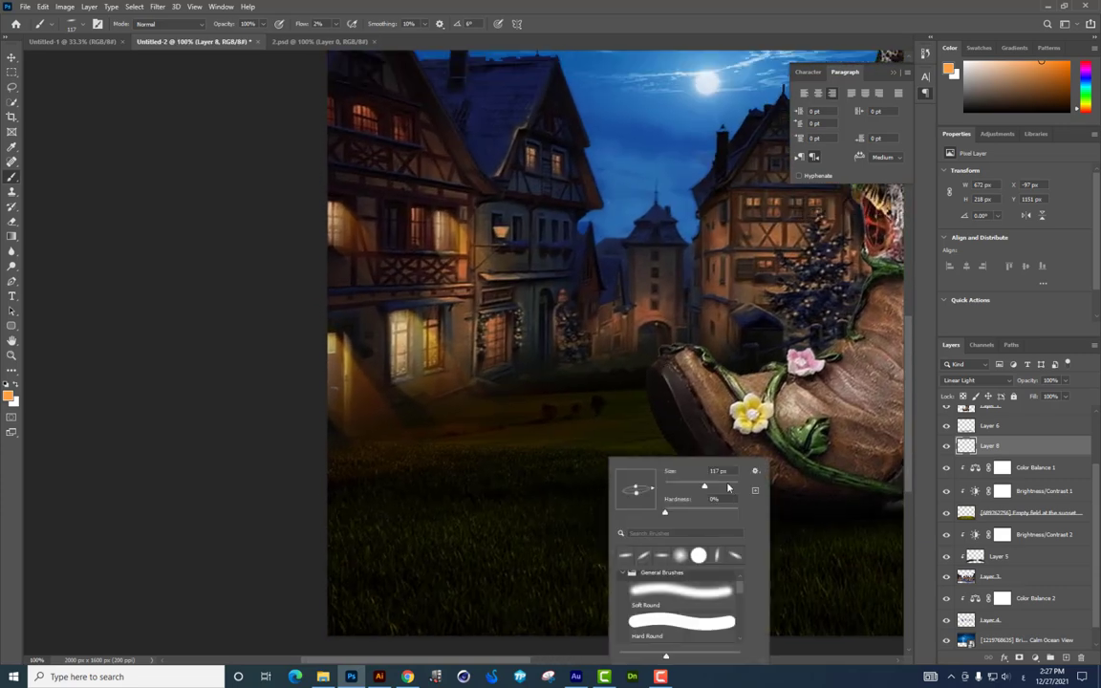
pyautogui.click(411, 494)
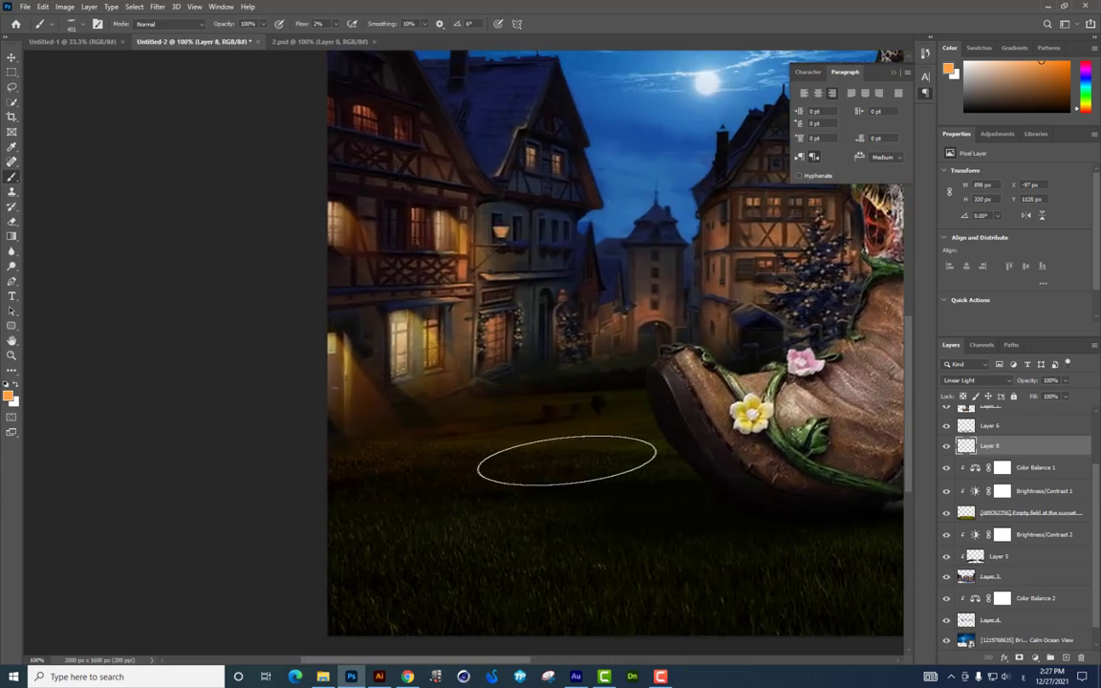
pyautogui.moveTo(528, 495); pyautogui.dragTo(352, 475)
pyautogui.scroll(1, 460, 349)
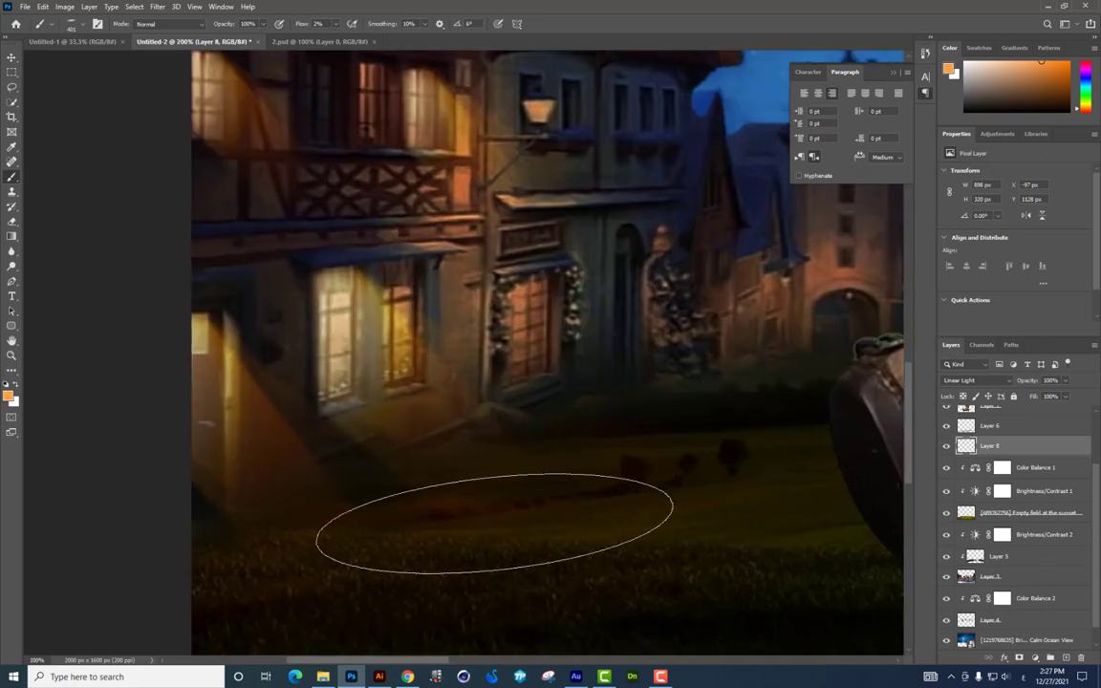
pyautogui.rightClick(811, 502)
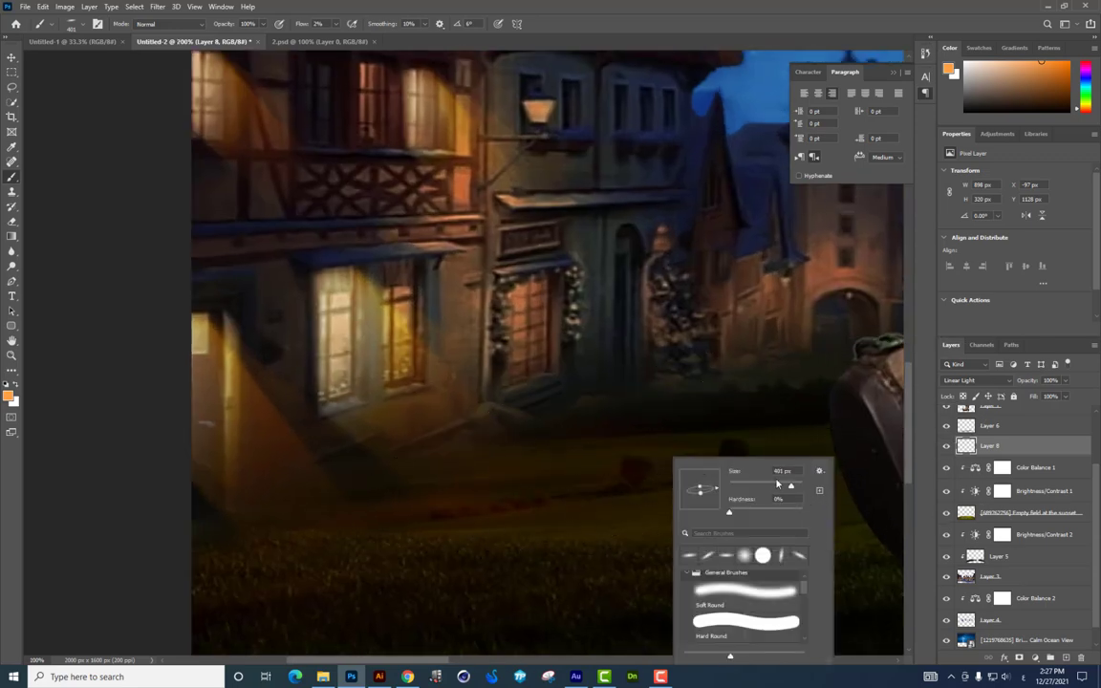
pyautogui.press('Escape')
pyautogui.hotkey('ctrl', '-')
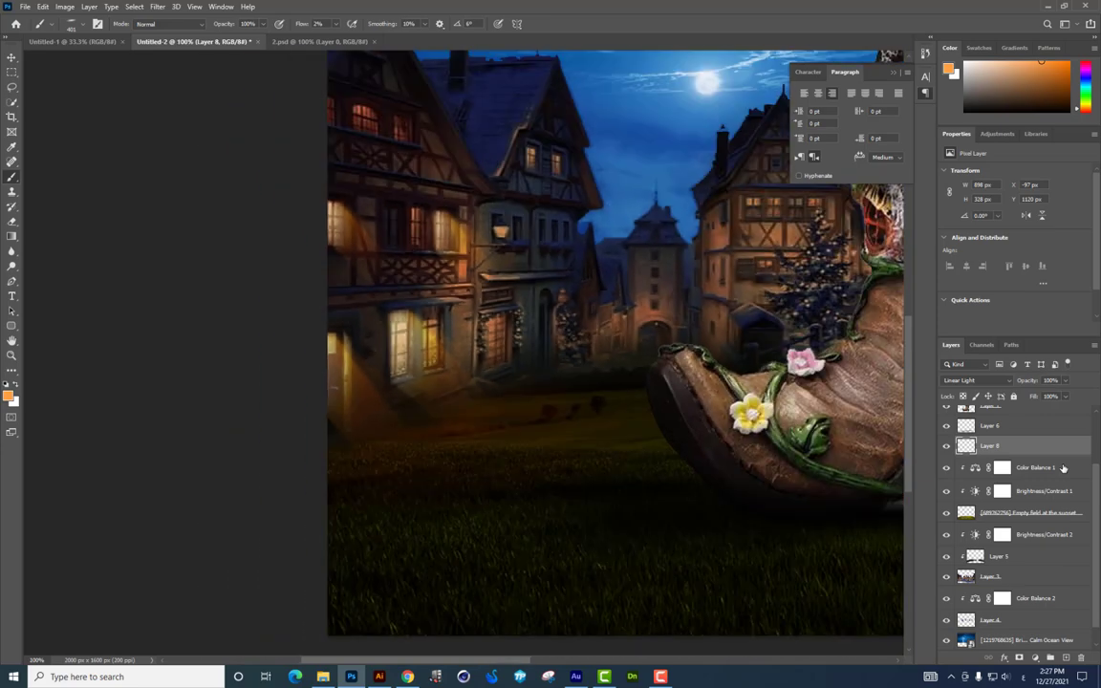
# Step: Split Layer 8's Underlying Layer Blend If black point to 0/22, then shift its hue +8
pyautogui.rightClick(1007, 457)
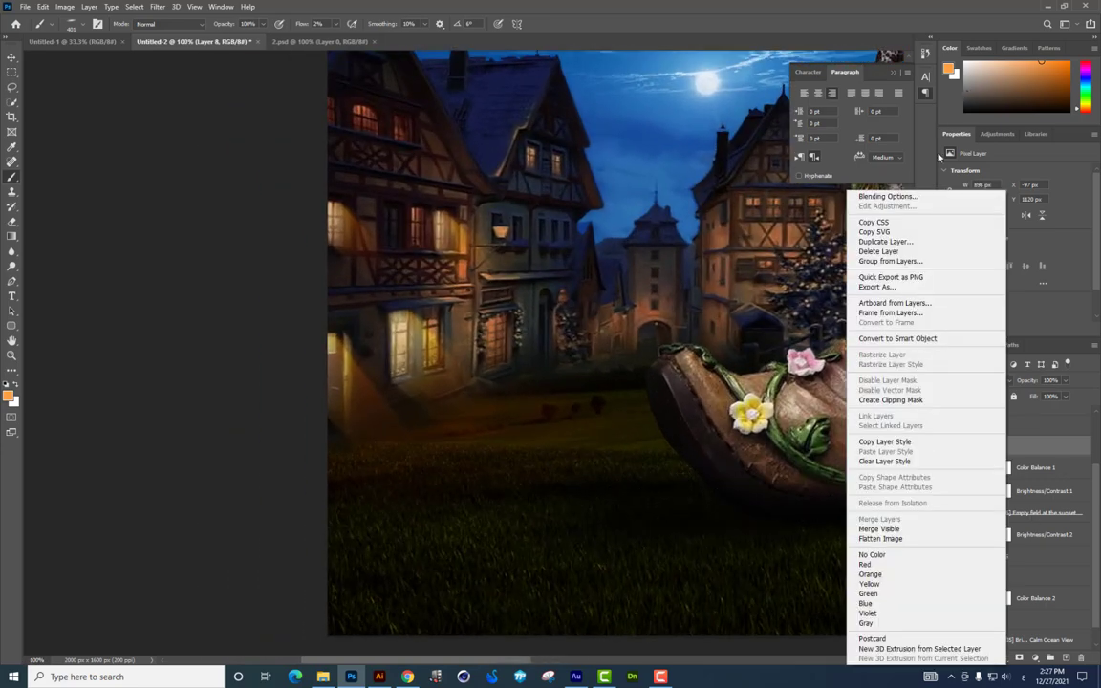
pyautogui.click(782, 312)
pyautogui.doubleClick(1052, 445)
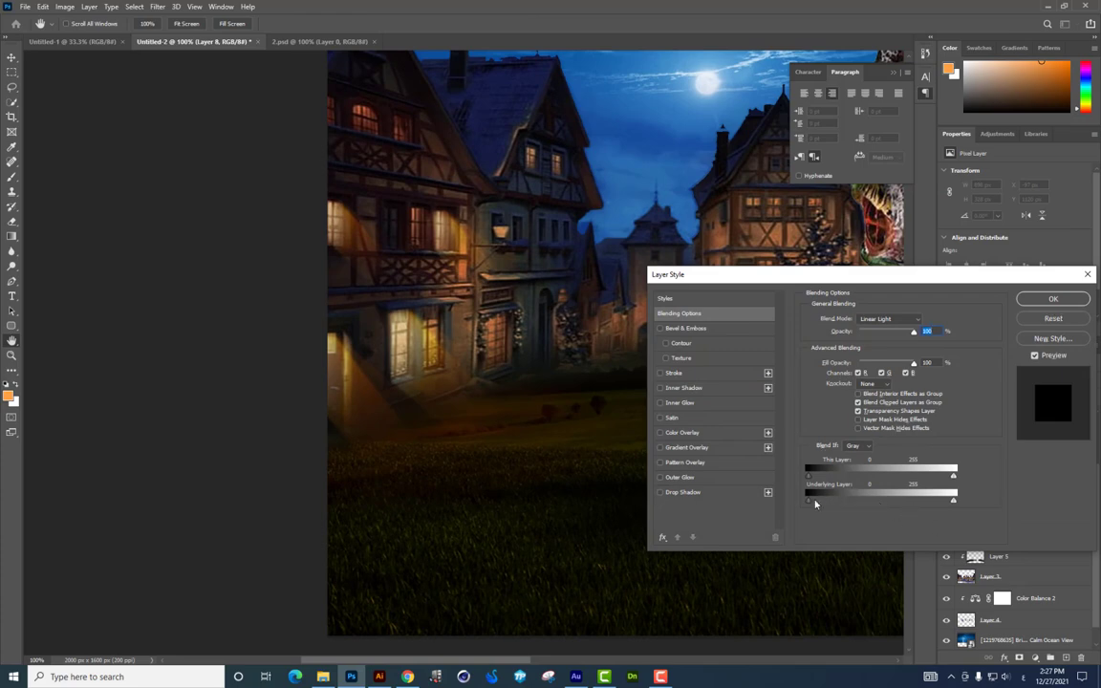
pyautogui.moveTo(809, 500)
pyautogui.mouseDown()
pyautogui.moveTo(826, 501)
pyautogui.moveTo(793, 501)
pyautogui.moveTo(825, 507)
pyautogui.moveTo(812, 505)
pyautogui.mouseUp()
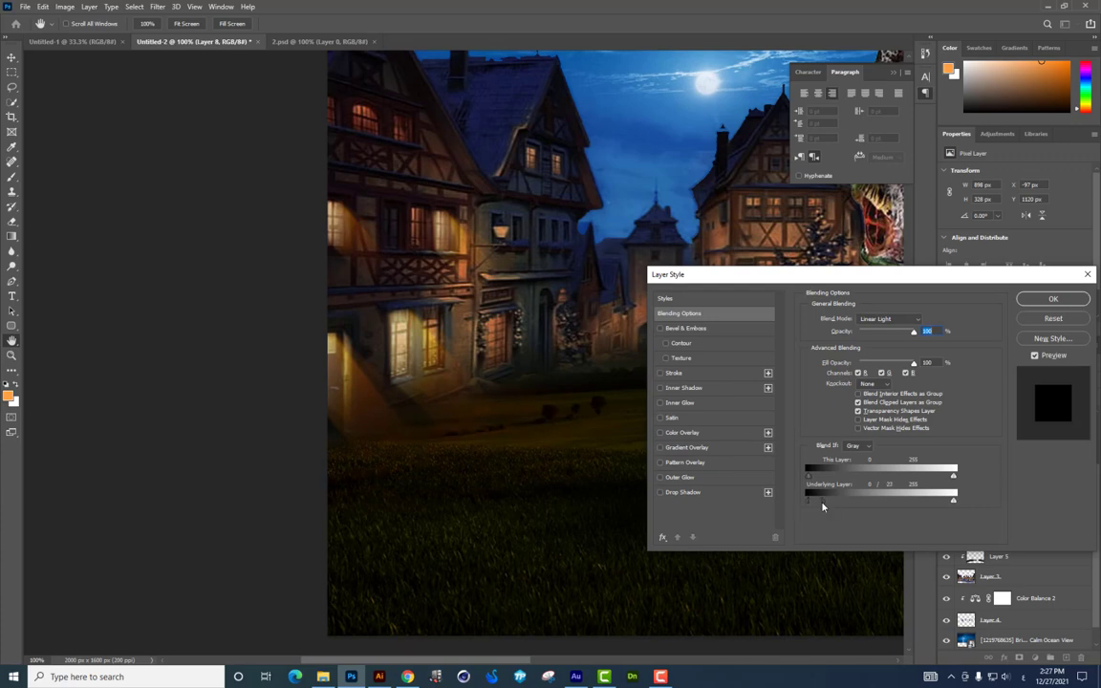
pyautogui.hotkey('ctrl', 'u')
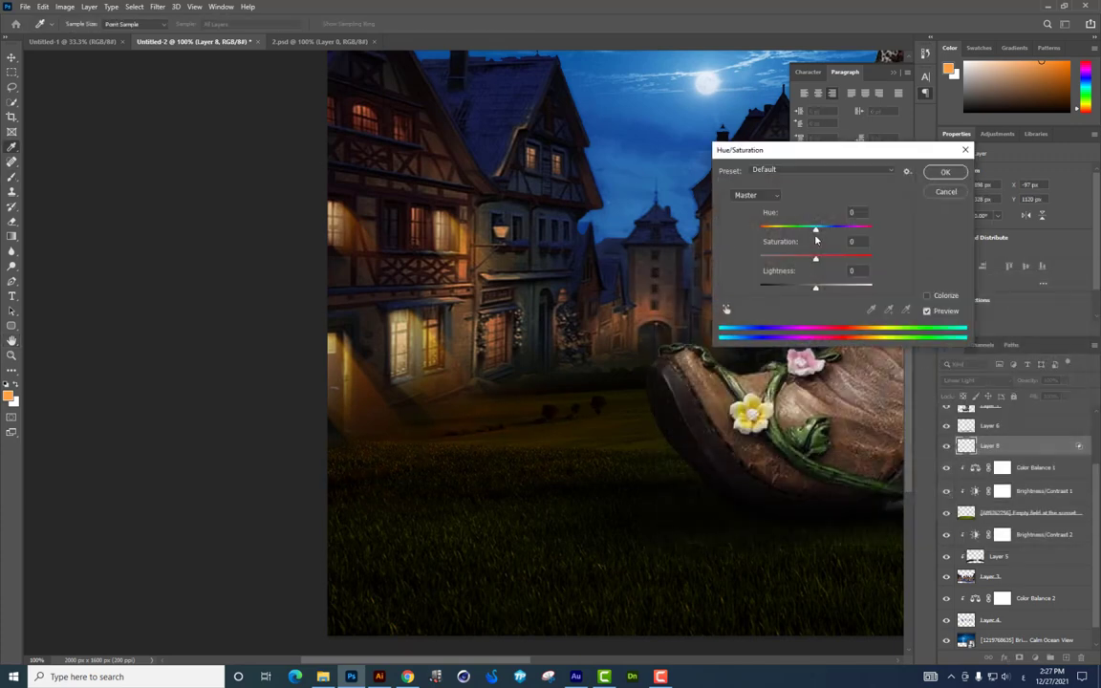
pyautogui.moveTo(816, 230); pyautogui.dragTo(826, 232)
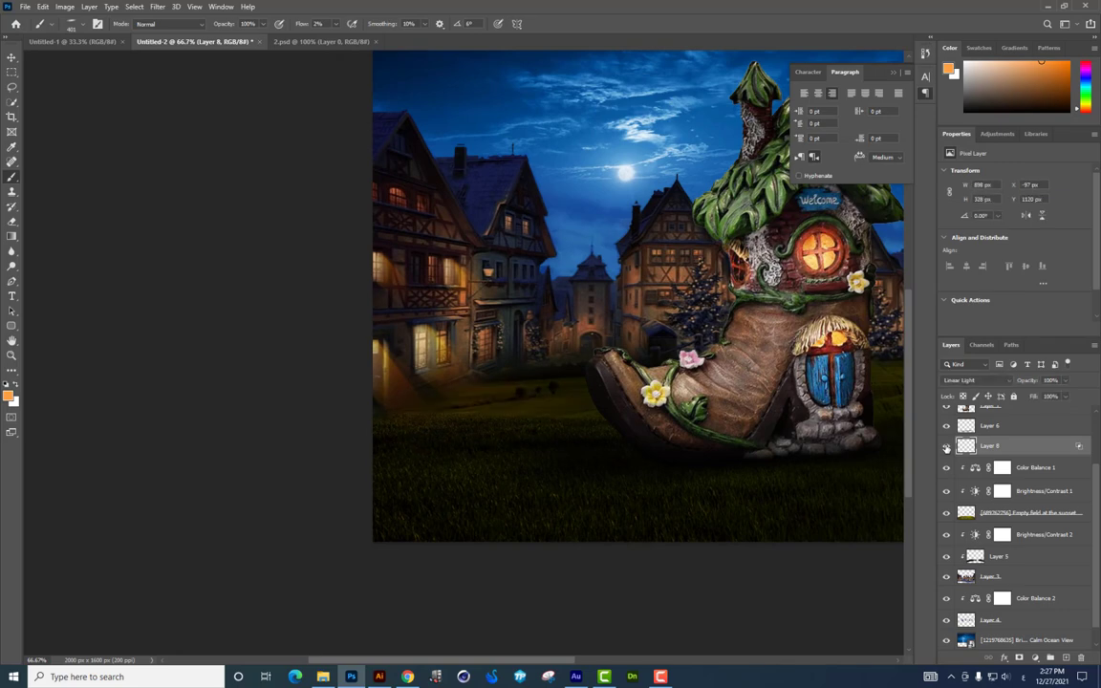
# Step: Duplicate the Layer 8 glow and set the copy's opacity to 54%
pyautogui.hotkey('ctrl', 'j')
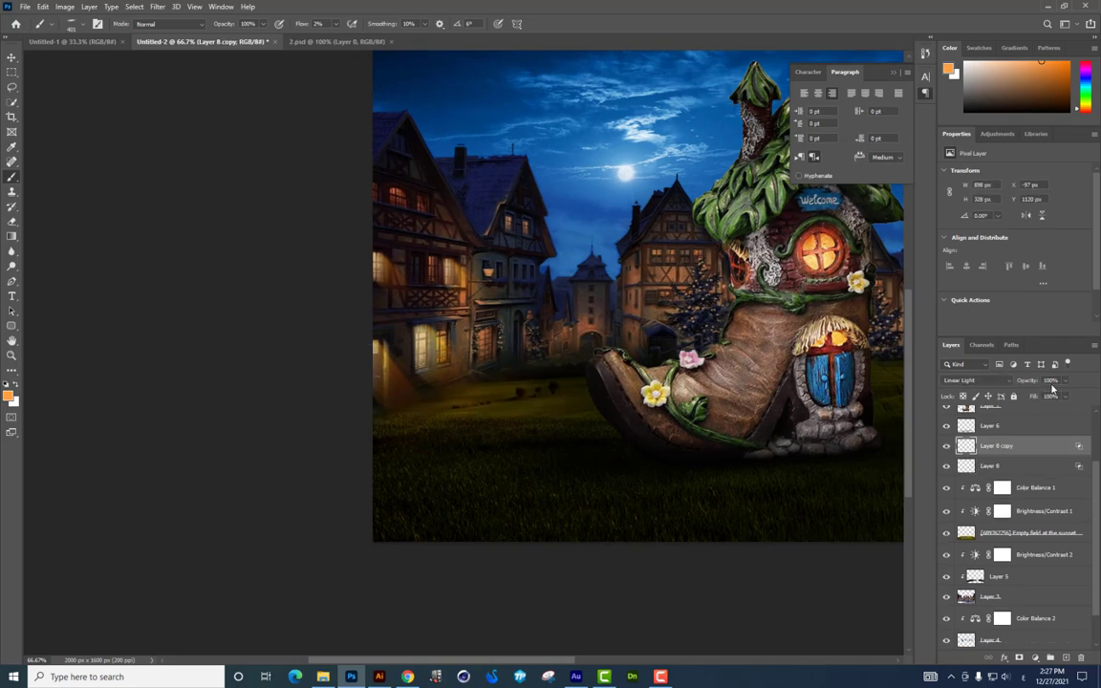
pyautogui.click(1065, 382)
pyautogui.hotkey('ctrl', '-')
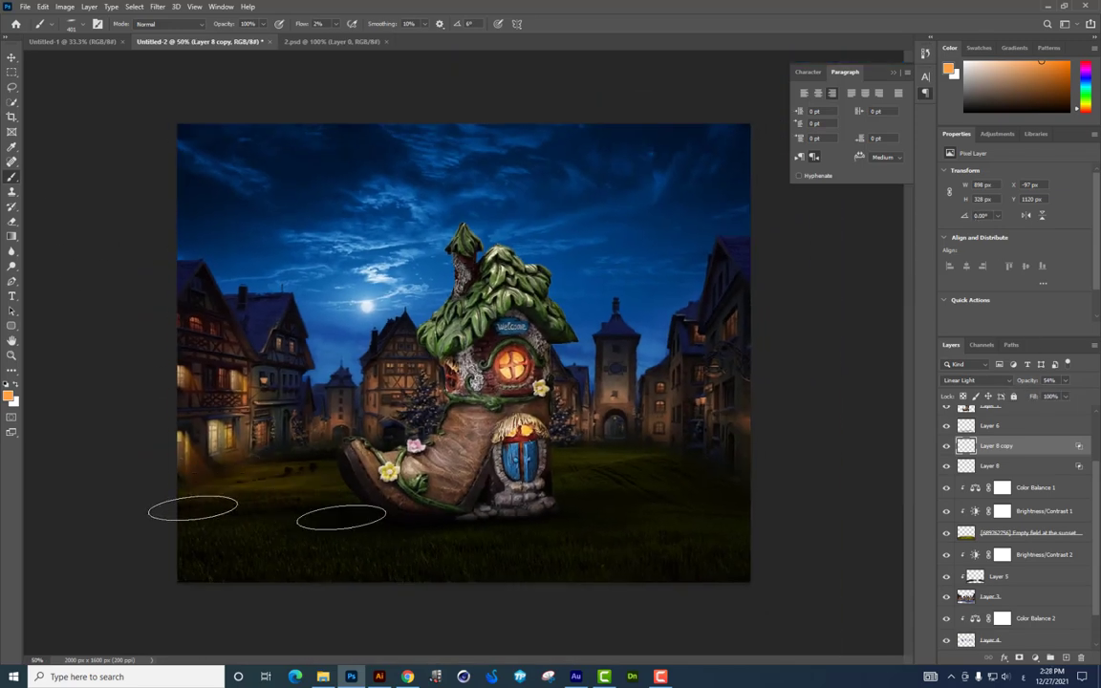
pyautogui.hotkey('ctrl', '+')
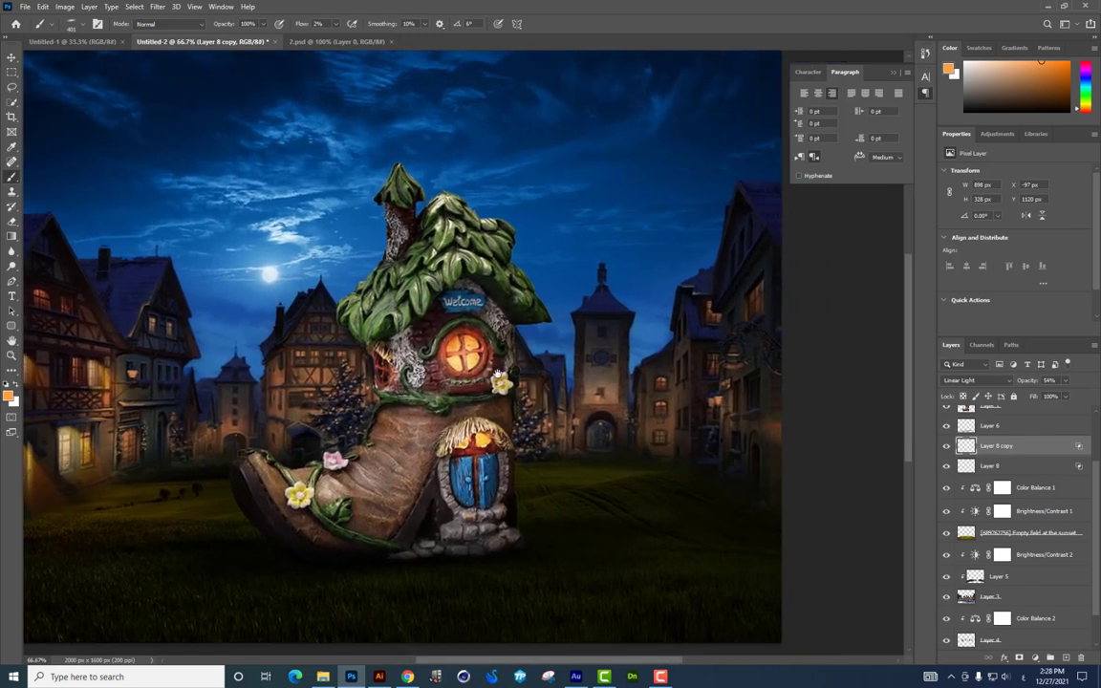
# Step: Brush extra orange glow around the boot's toe and heel
pyautogui.moveTo(197, 486); pyautogui.dragTo(221, 512)
pyautogui.hotkey('ctrl', '-')
pyautogui.hotkey('ctrl', '+')
pyautogui.scroll(-2, 442, 258)
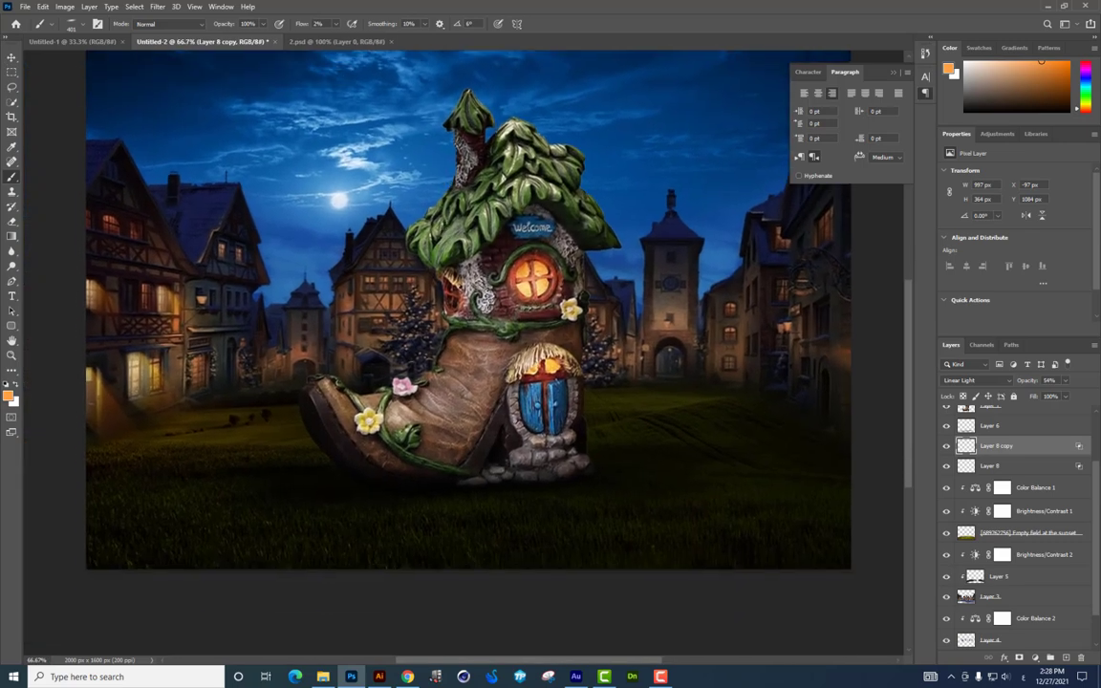
pyautogui.click(11, 58)
# Step: Select Layer 1 and add a clipped Brightness/Contrast adjustment with brightness at -142
pyautogui.rightClick(541, 311)
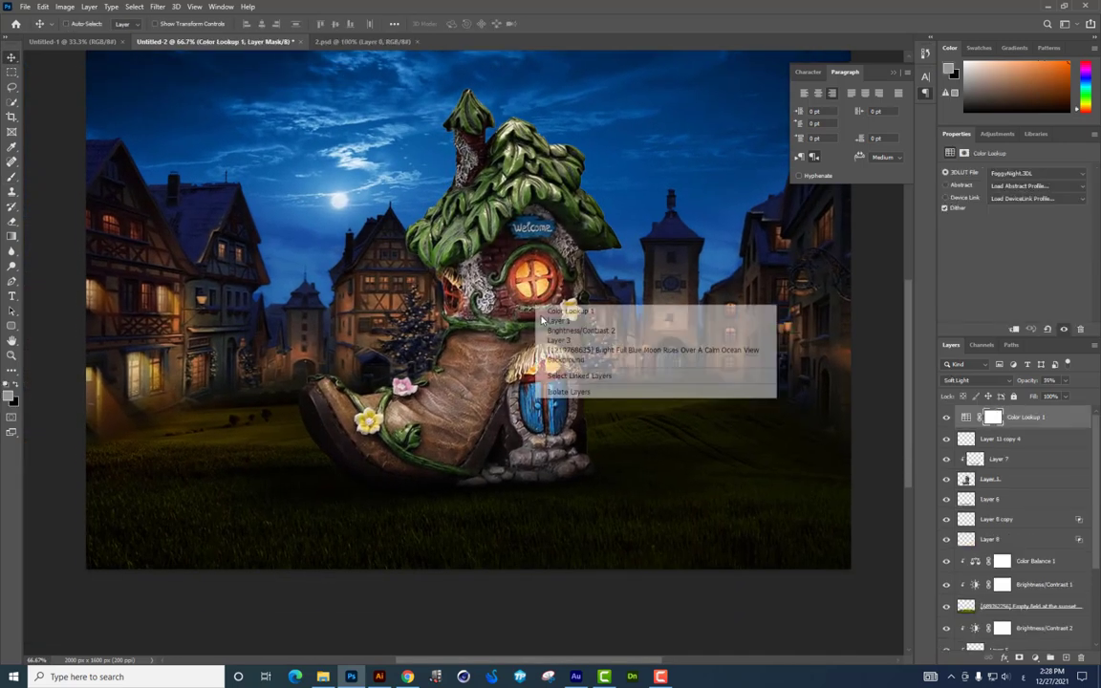
pyautogui.click(558, 321)
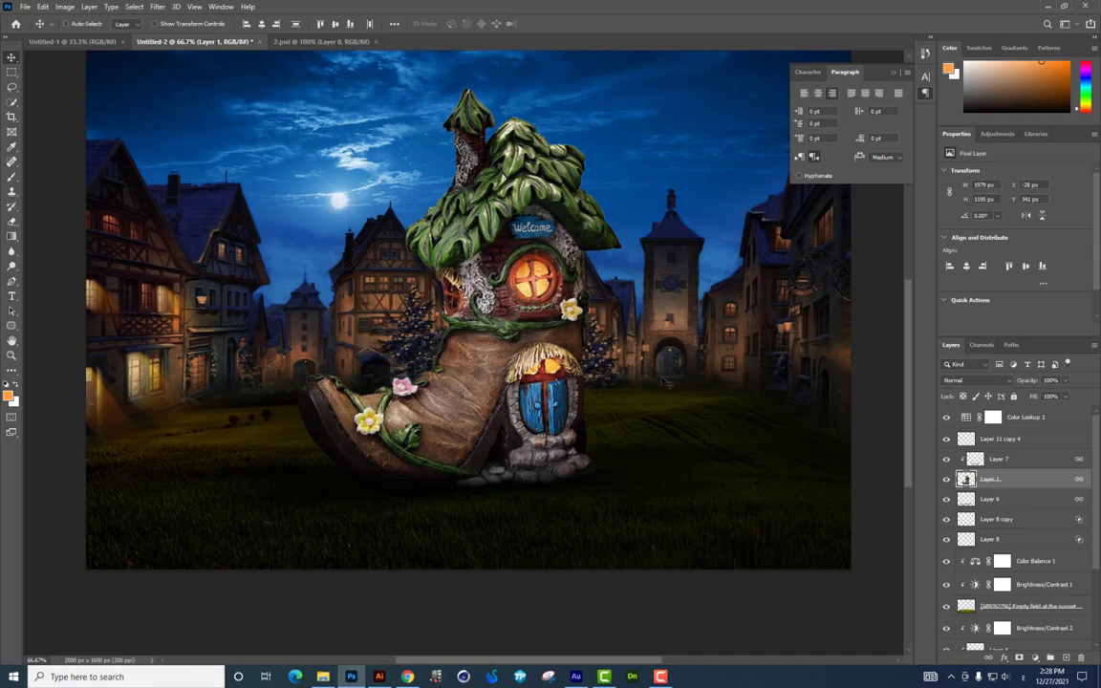
pyautogui.click(1037, 657)
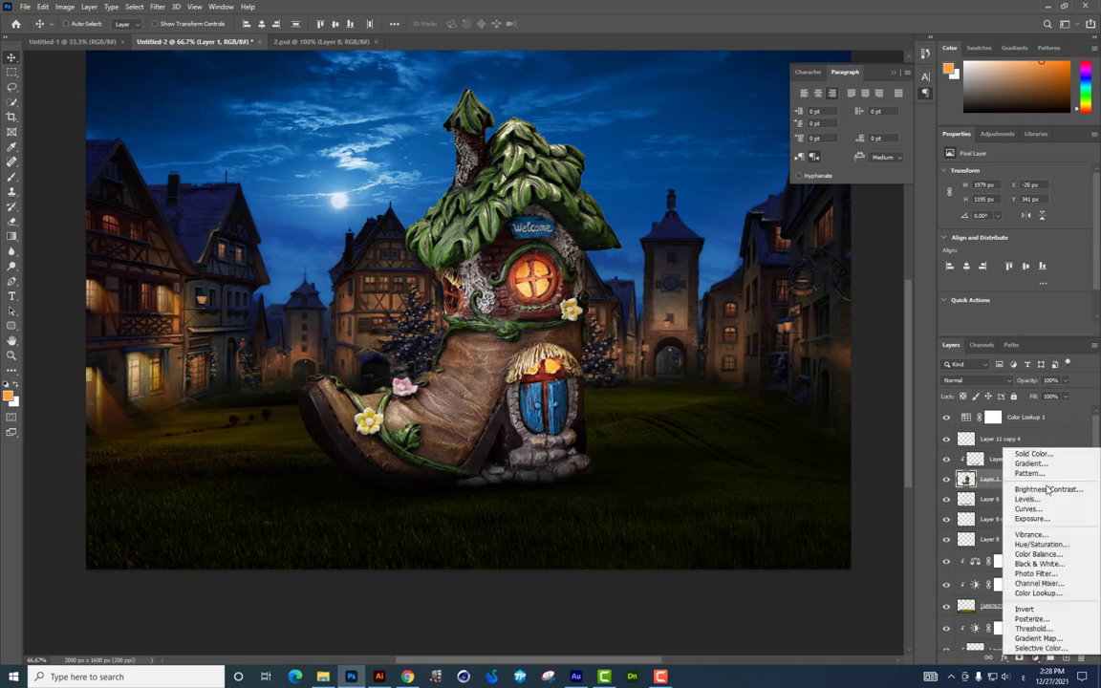
pyautogui.click(1042, 489)
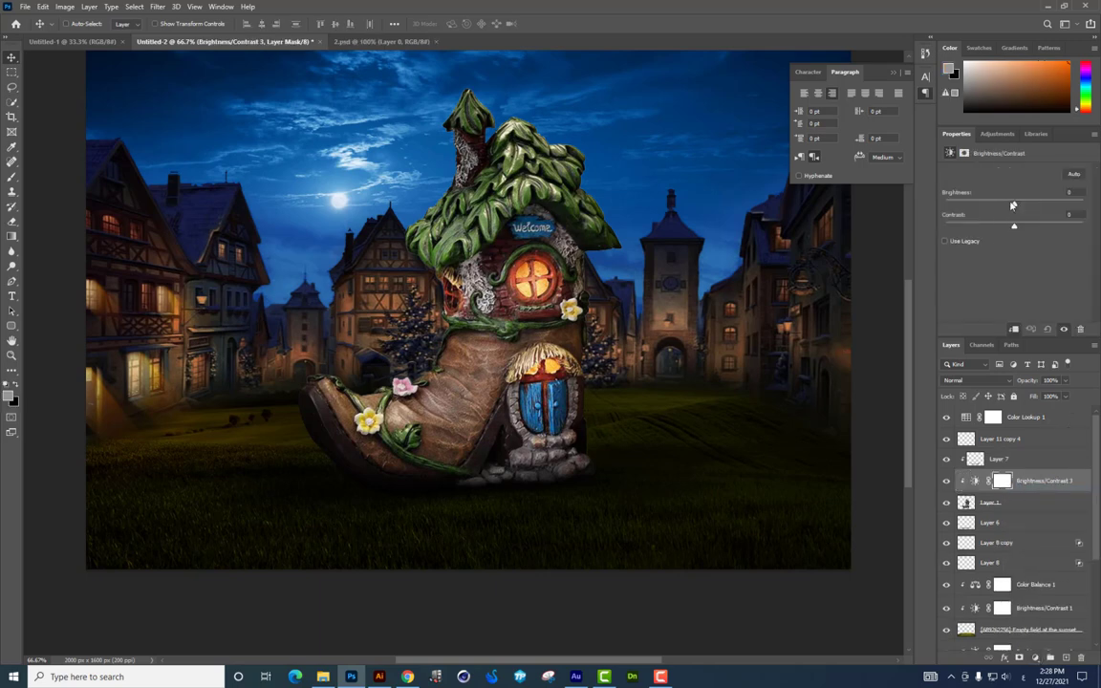
pyautogui.moveTo(1012, 205); pyautogui.dragTo(963, 207)
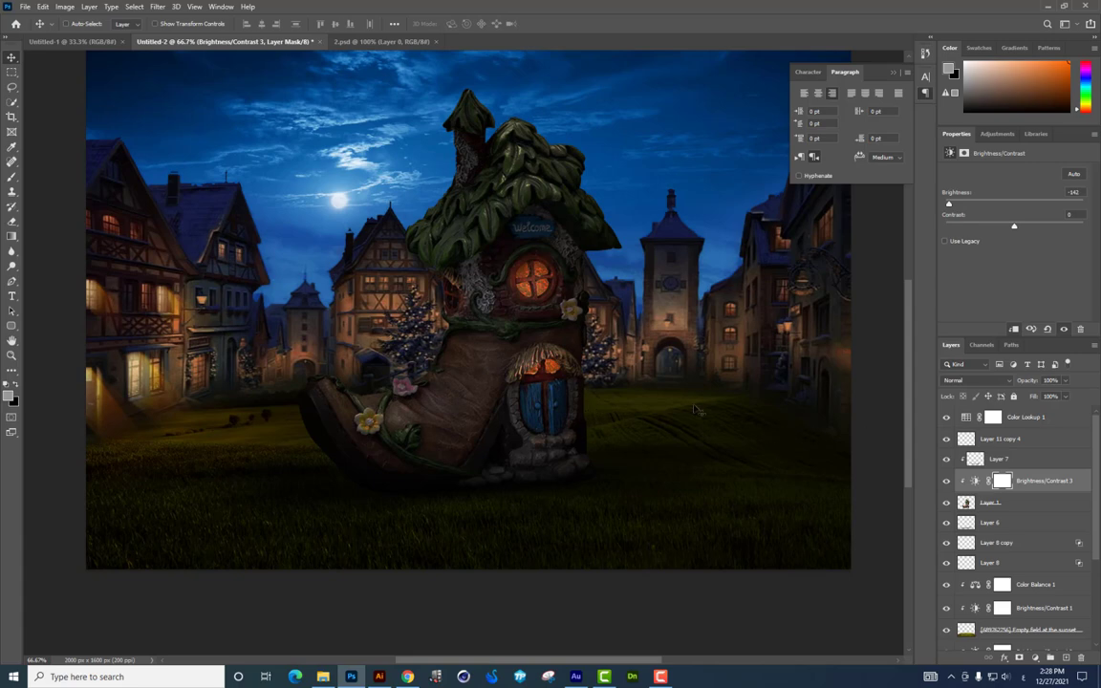
pyautogui.hotkey('ctrl', '+')
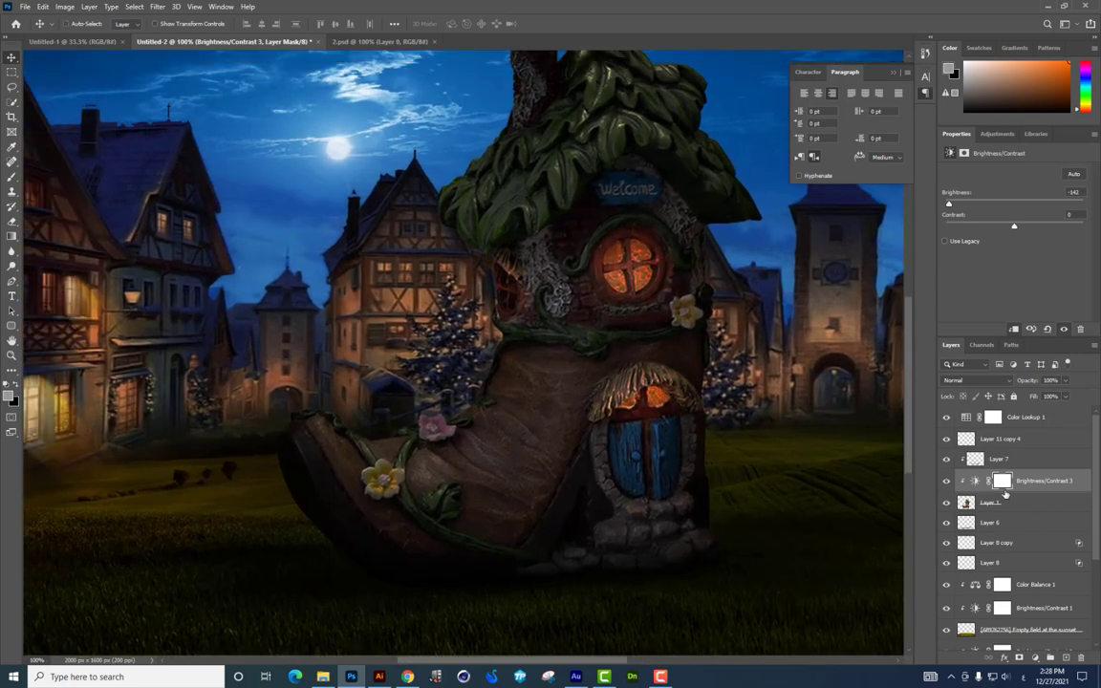
# Step: Erase the adjustment mask with a soft 24%-flow eraser along the boot's left edges
pyautogui.click(1002, 482)
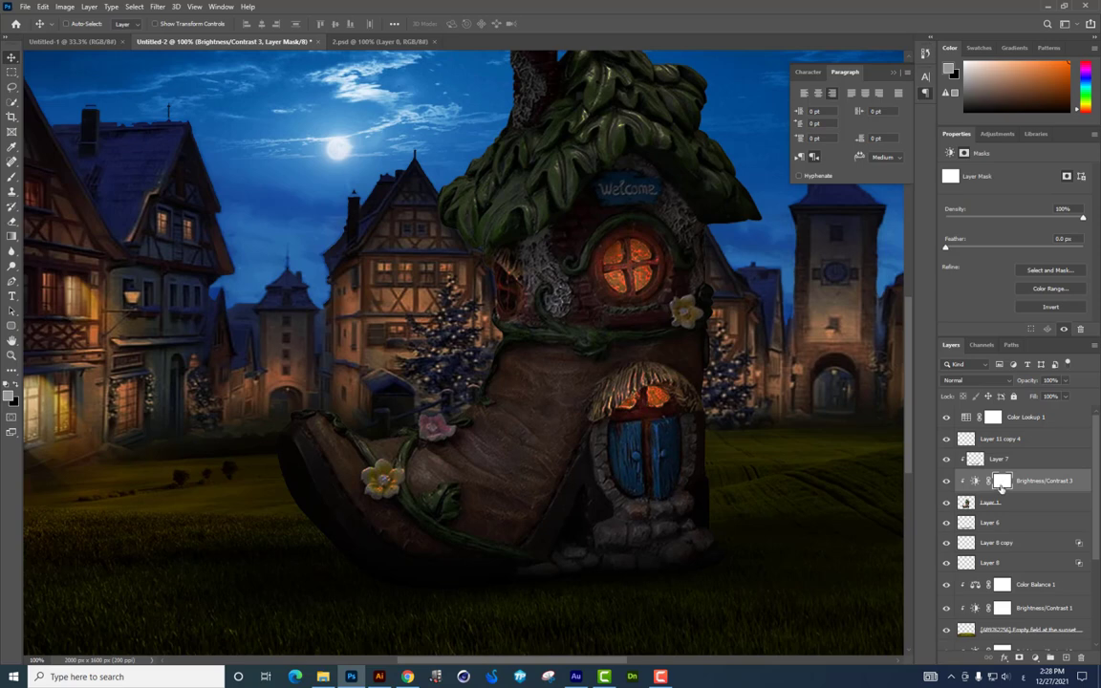
pyautogui.click(12, 223)
pyautogui.rightClick(497, 350)
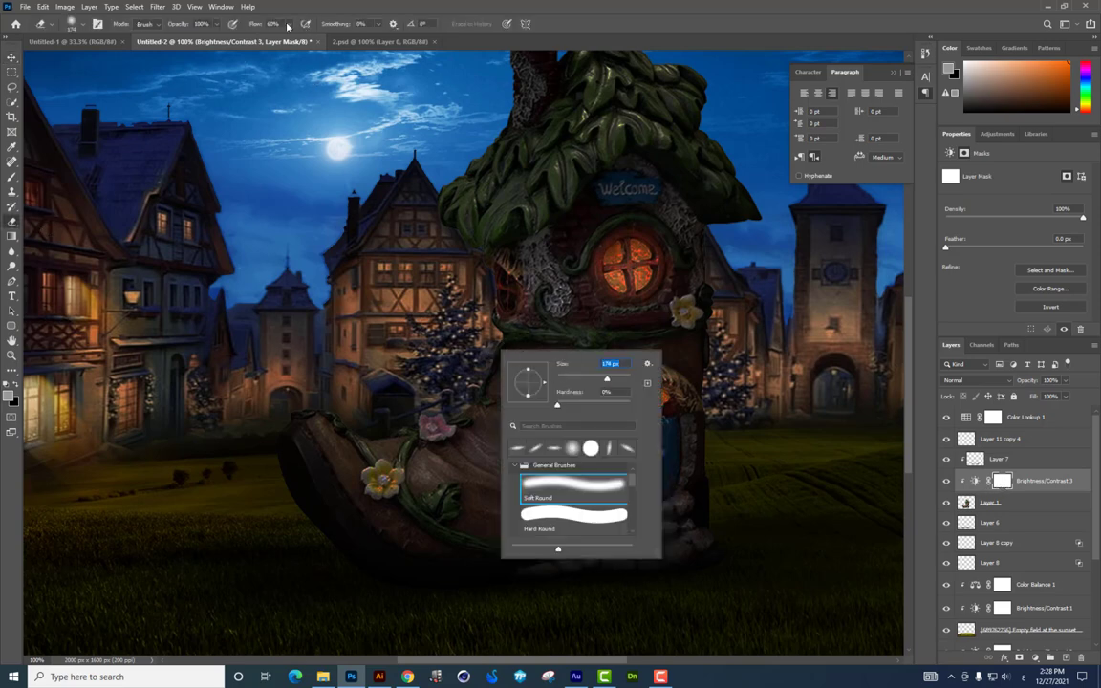
pyautogui.moveTo(278, 23); pyautogui.dragTo(245, 38)
pyautogui.moveTo(450, 383)
pyautogui.mouseDown()
pyautogui.moveTo(352, 400)
pyautogui.moveTo(430, 393)
pyautogui.moveTo(388, 405)
pyautogui.moveTo(455, 387)
pyautogui.moveTo(480, 307)
pyautogui.moveTo(480, 319)
pyautogui.moveTo(468, 246)
pyautogui.mouseUp()
pyautogui.moveTo(422, 196); pyautogui.dragTo(437, 266)
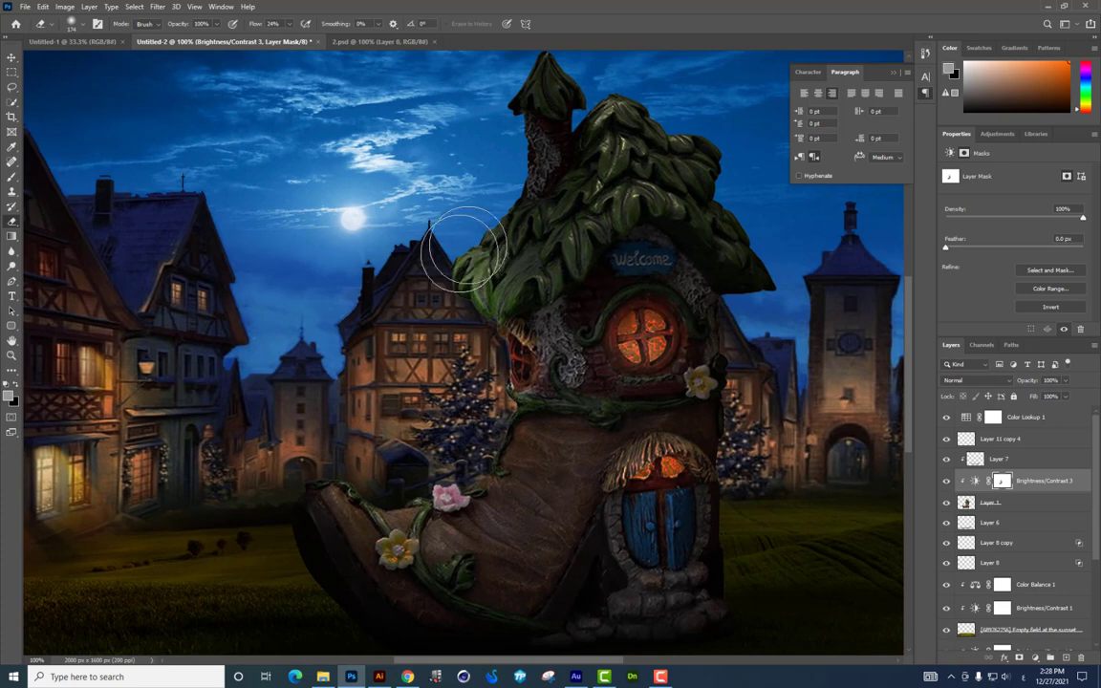
pyautogui.moveTo(498, 144); pyautogui.dragTo(482, 221)
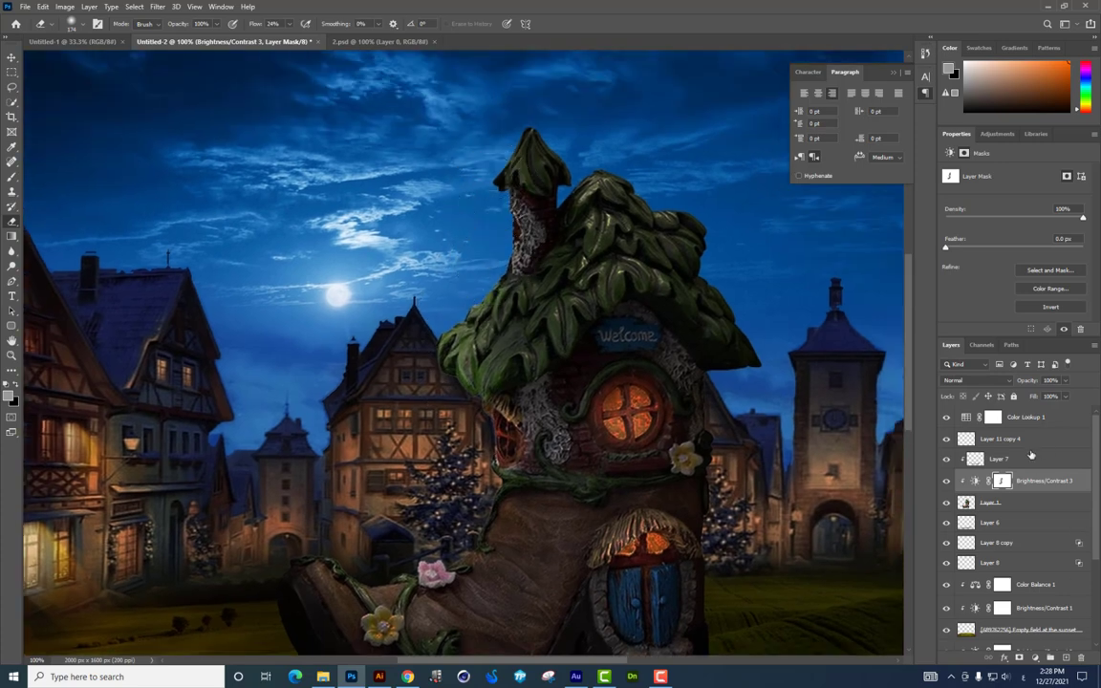
# Step: Add Layer 9 and set up a hard round orange brush at 67 px
pyautogui.click(1051, 658)
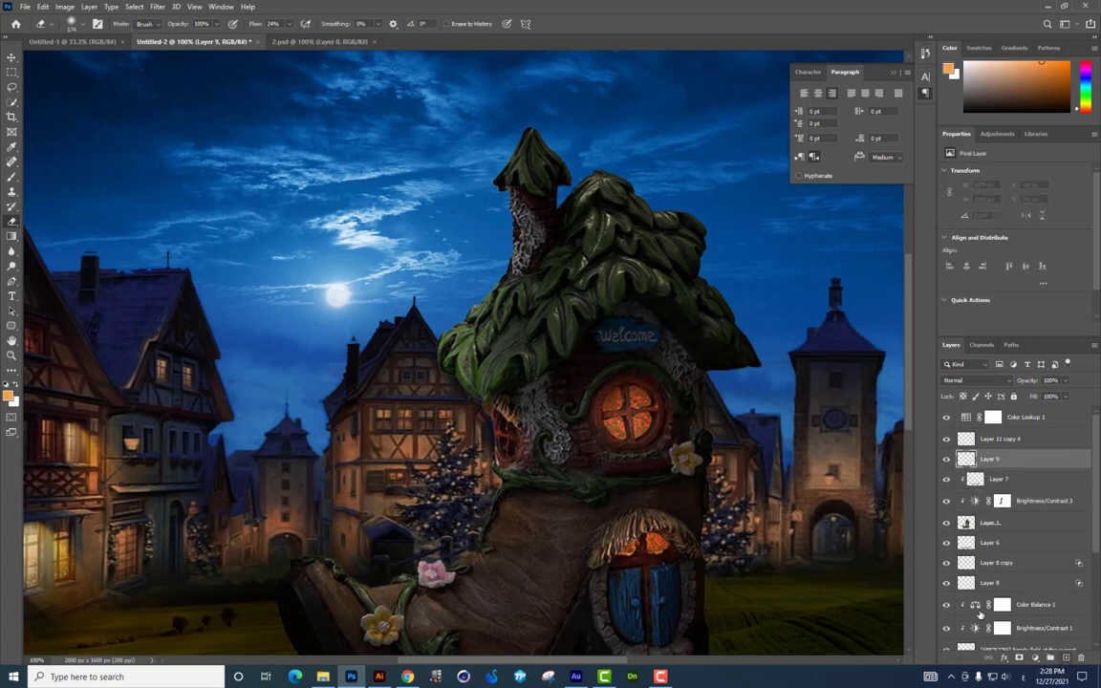
pyautogui.click(8, 178)
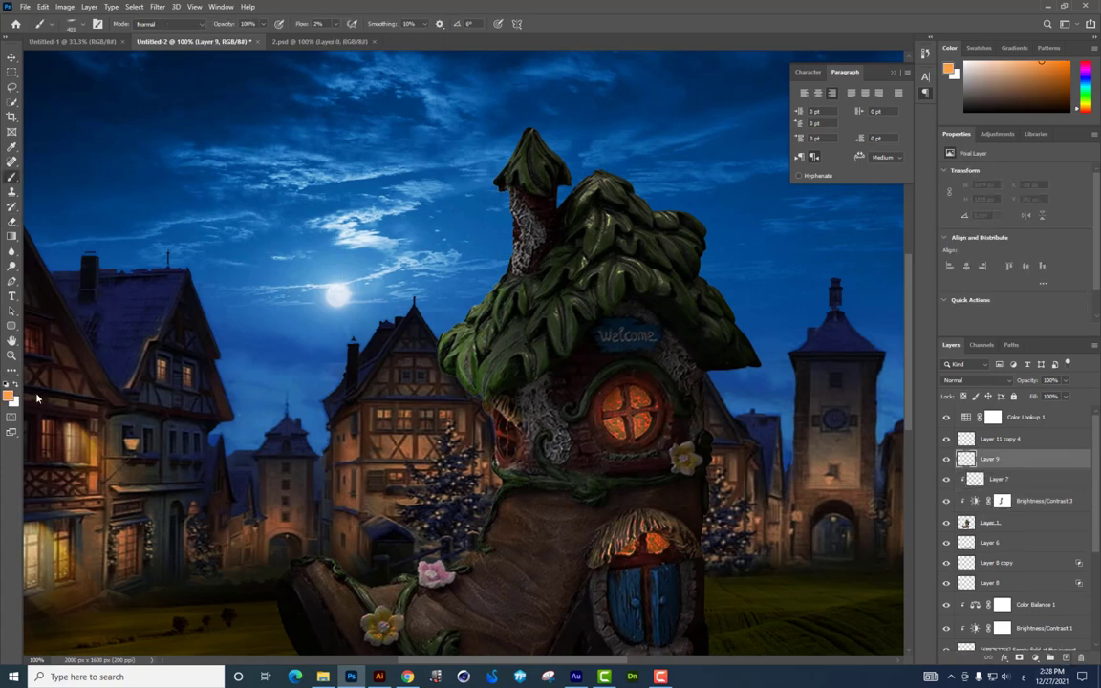
pyautogui.click(9, 396)
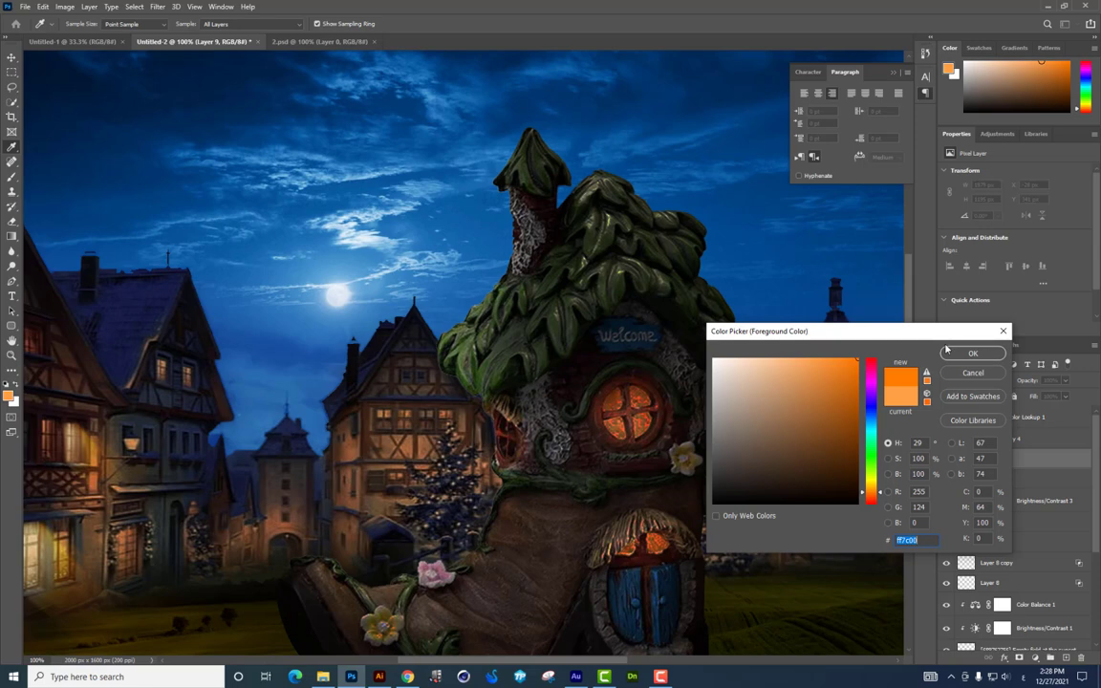
pyautogui.click(961, 353)
pyautogui.rightClick(754, 377)
pyautogui.click(818, 441)
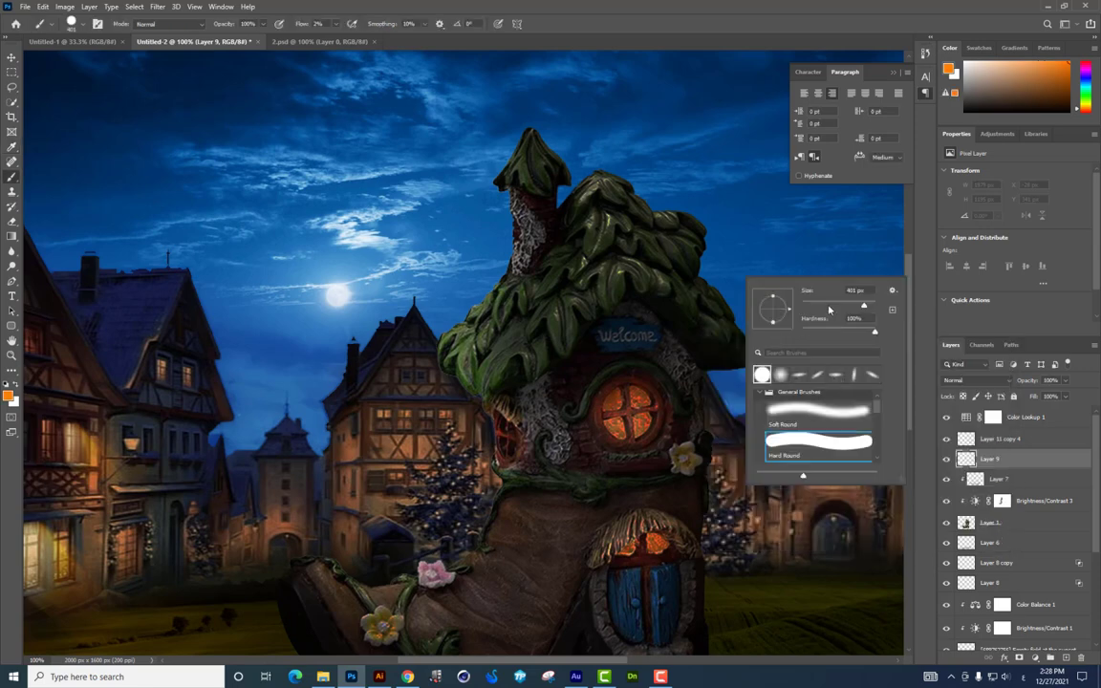
pyautogui.moveTo(864, 306); pyautogui.dragTo(827, 304)
pyautogui.click(274, 259)
# Step: Draw an orange loop around the moon at 100% flow, with a straight tail downward
pyautogui.moveTo(278, 235); pyautogui.dragTo(330, 314)
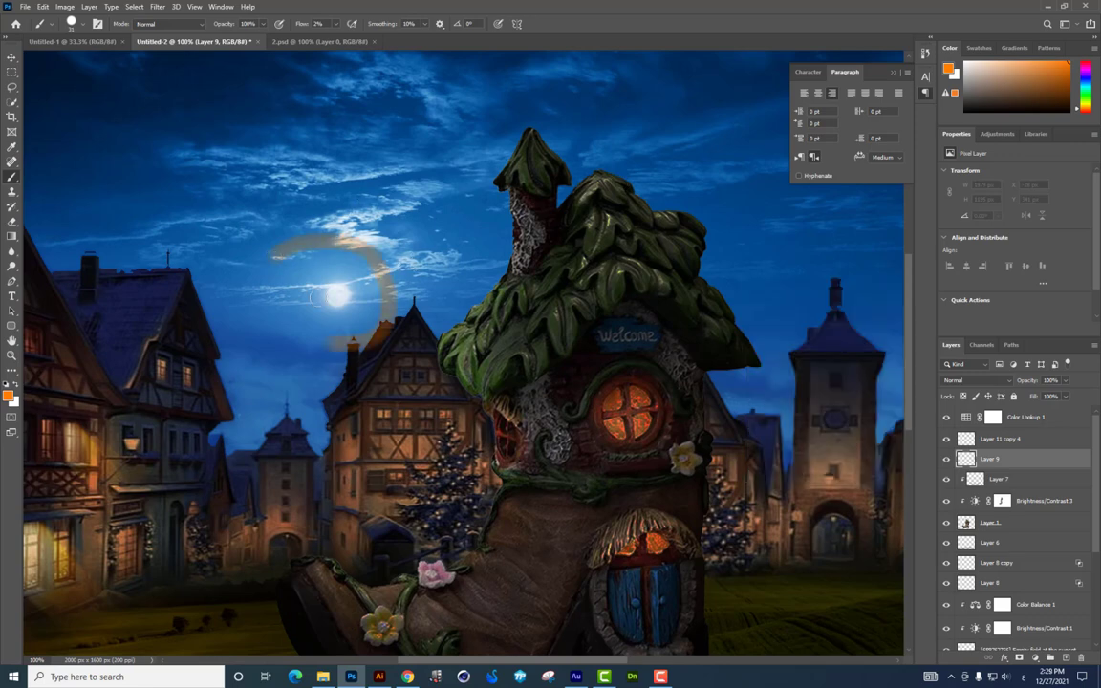
pyautogui.hotkey('ctrl', 'z')
pyautogui.click(336, 24)
pyautogui.moveTo(335, 38); pyautogui.dragTo(392, 38)
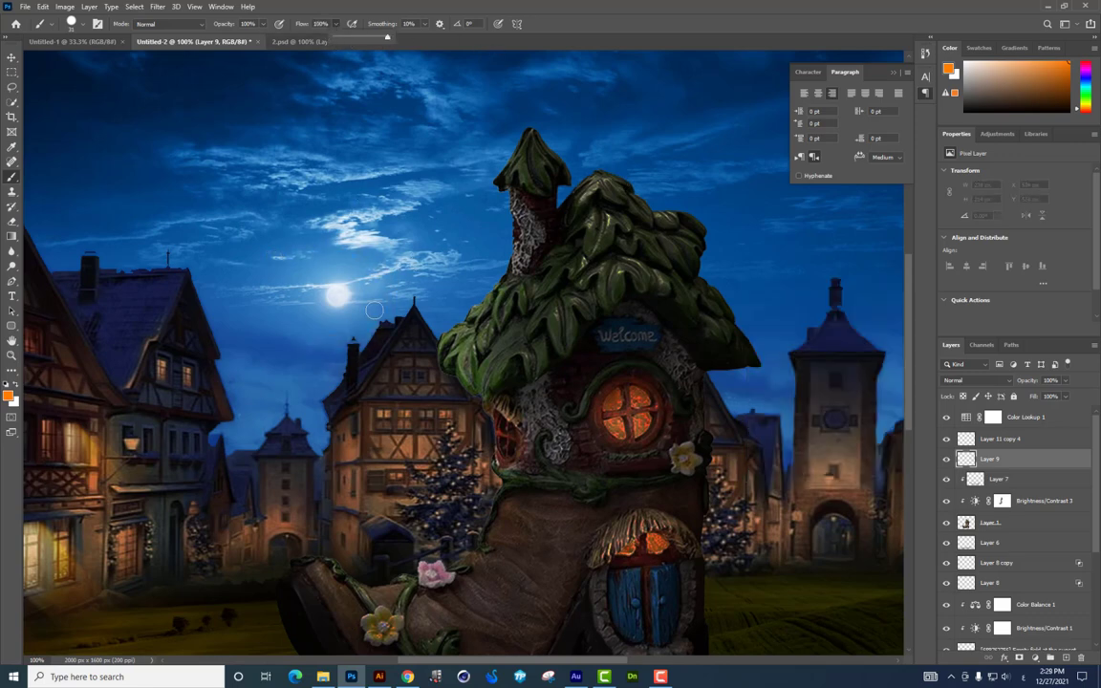
pyautogui.moveTo(390, 308)
pyautogui.mouseDown()
pyautogui.moveTo(361, 251)
pyautogui.moveTo(392, 317)
pyautogui.mouseUp()
pyautogui.moveTo(324, 324); pyautogui.dragTo(414, 258)
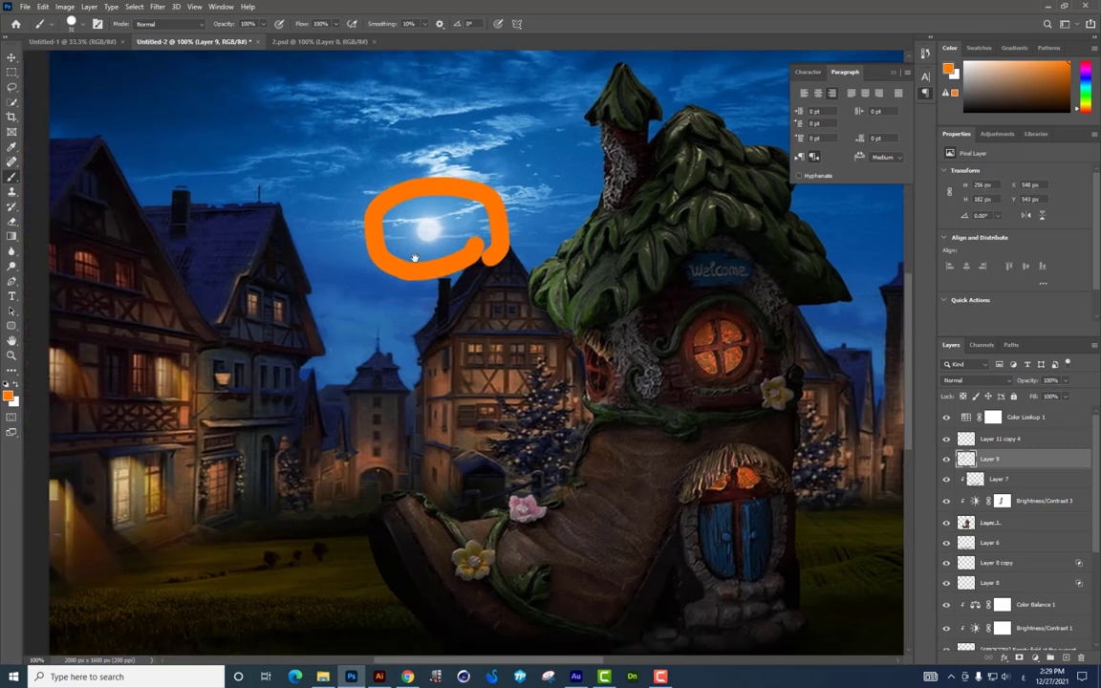
pyautogui.hotkey('ctrl', '-')
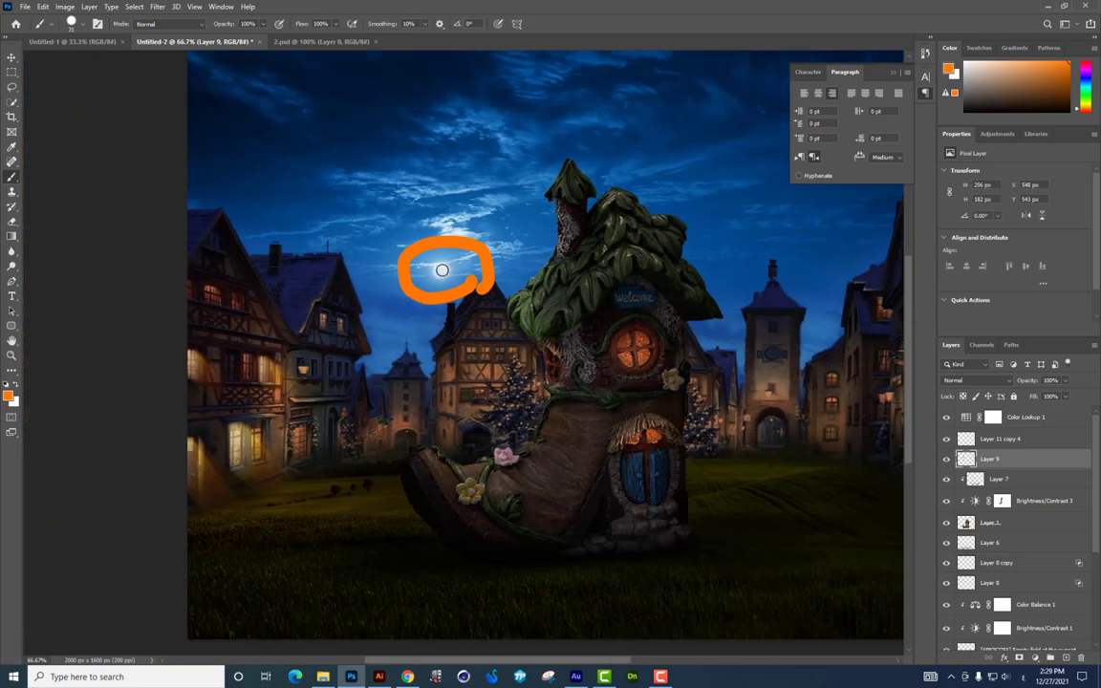
pyautogui.rightClick(491, 312)
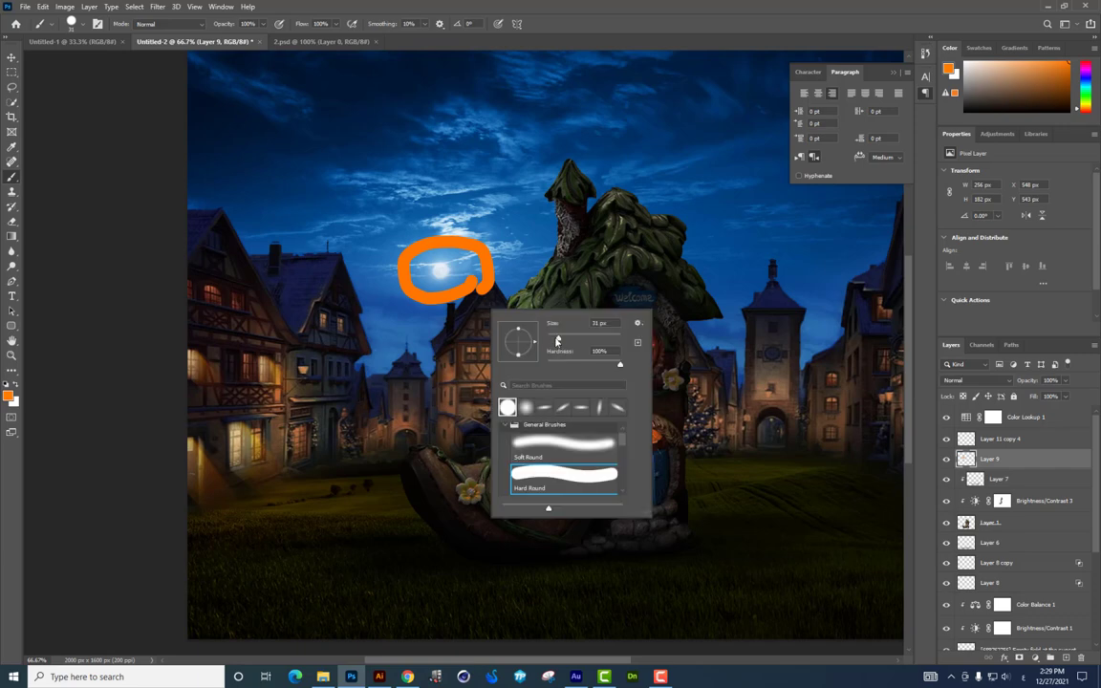
pyautogui.press('Return')
pyautogui.moveTo(466, 287); pyautogui.dragTo(513, 372)
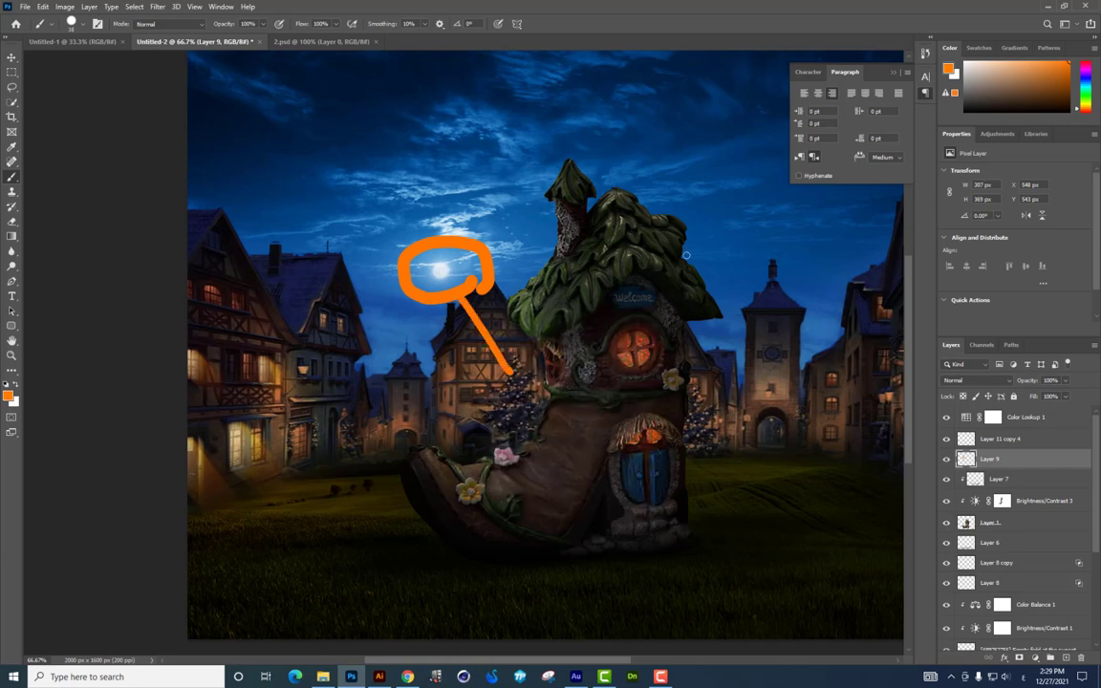
# Step: Sketch guide lines and arrows from the moon to the tower, boot, houses and grass, then hide Layer 9
pyautogui.moveTo(664, 246)
pyautogui.mouseDown()
pyautogui.moveTo(848, 262)
pyautogui.moveTo(762, 497)
pyautogui.moveTo(674, 272)
pyautogui.mouseUp()
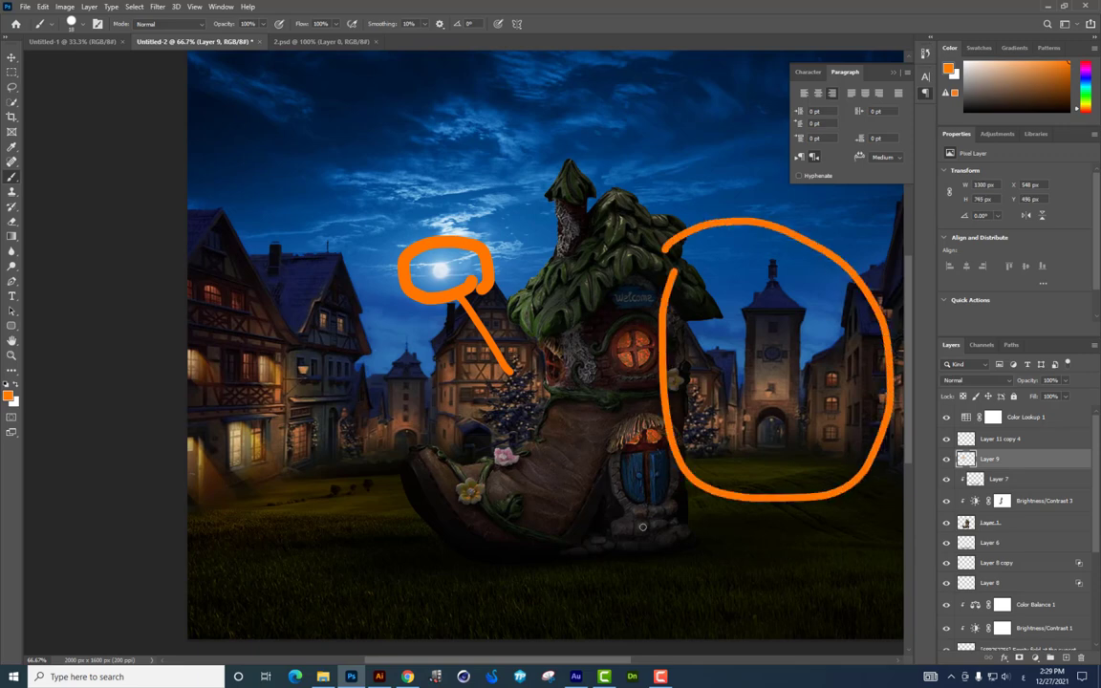
pyautogui.moveTo(654, 61)
pyautogui.mouseDown()
pyautogui.moveTo(710, 521)
pyautogui.moveTo(904, 576)
pyautogui.mouseUp()
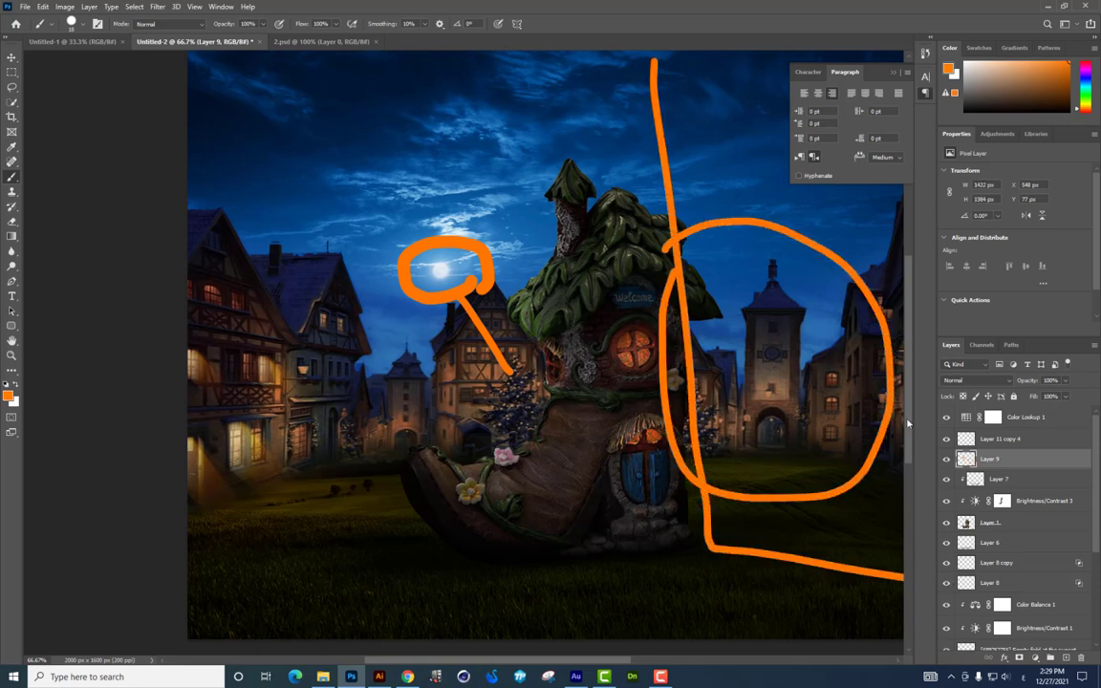
pyautogui.moveTo(674, 64); pyautogui.dragTo(789, 72)
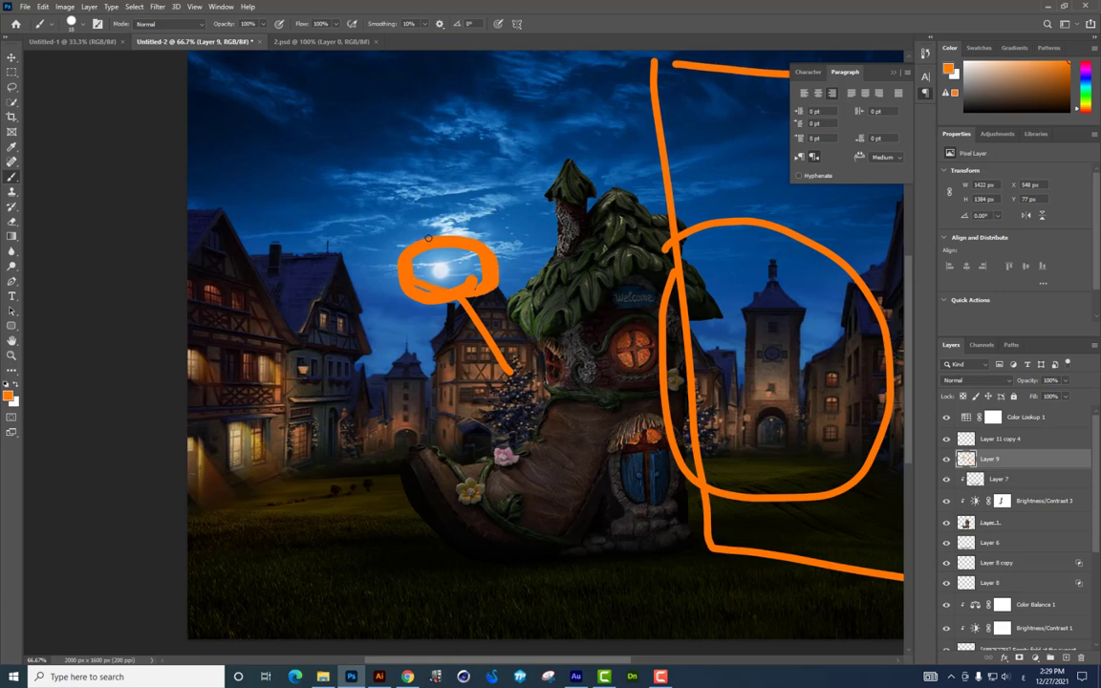
pyautogui.moveTo(465, 285); pyautogui.dragTo(551, 403)
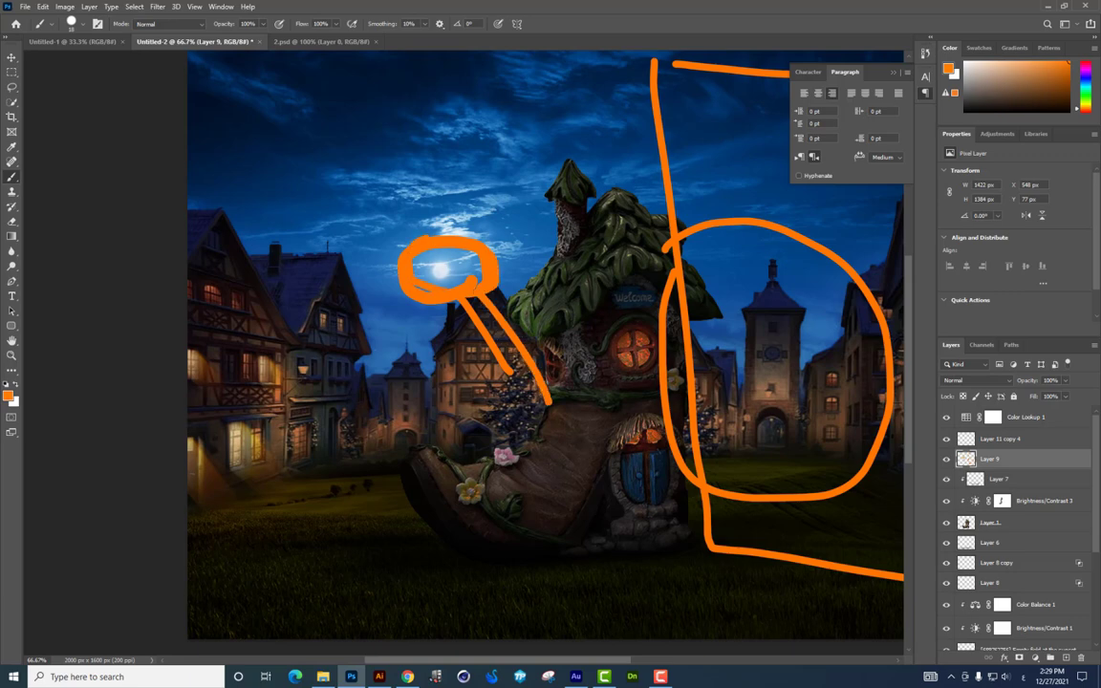
pyautogui.moveTo(439, 301)
pyautogui.mouseDown()
pyautogui.moveTo(529, 496)
pyautogui.moveTo(485, 449)
pyautogui.mouseUp()
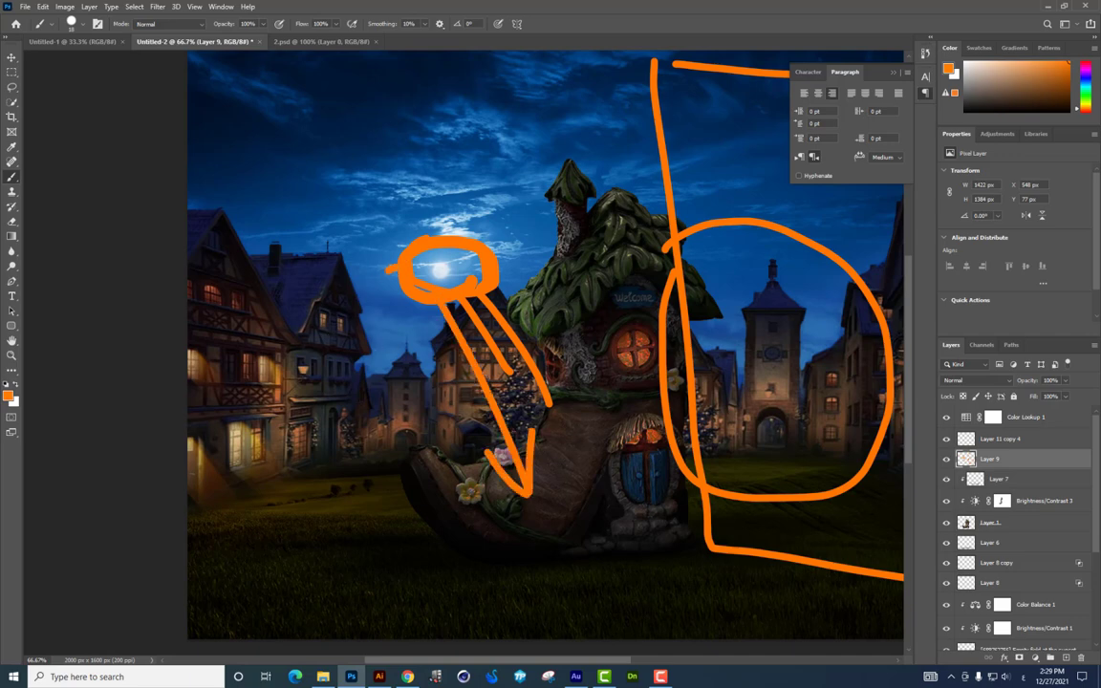
pyautogui.moveTo(386, 269); pyautogui.dragTo(356, 311)
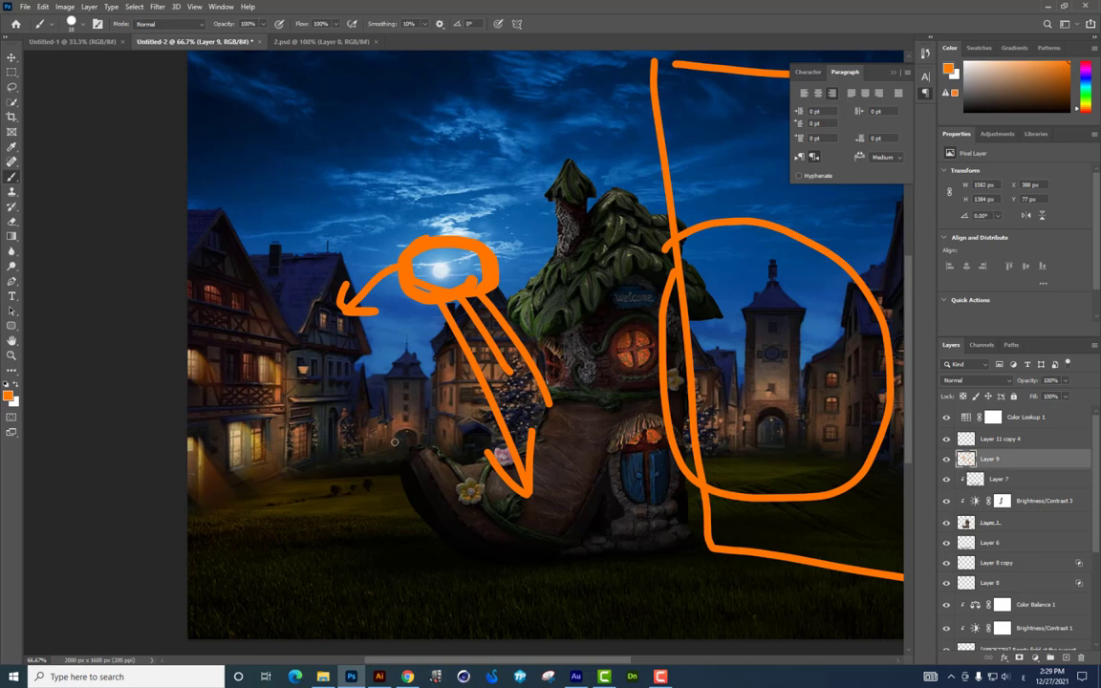
pyautogui.moveTo(379, 369)
pyautogui.mouseDown()
pyautogui.moveTo(462, 466)
pyautogui.moveTo(430, 463)
pyautogui.mouseUp()
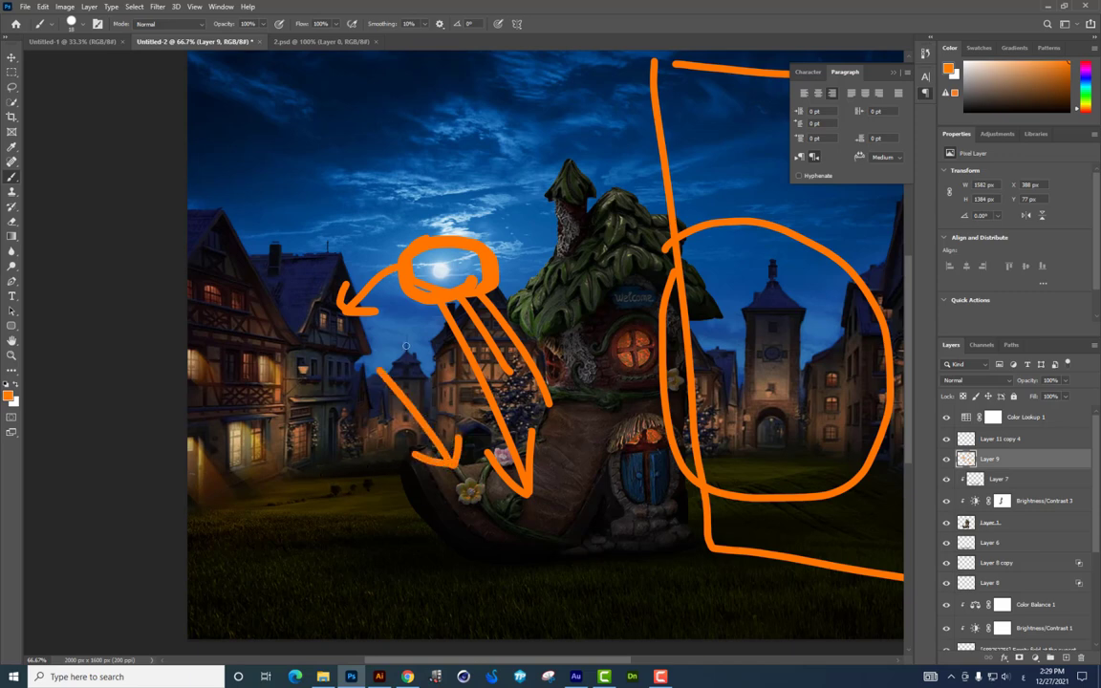
pyautogui.moveTo(406, 346)
pyautogui.mouseDown()
pyautogui.moveTo(342, 497)
pyautogui.moveTo(375, 484)
pyautogui.mouseUp()
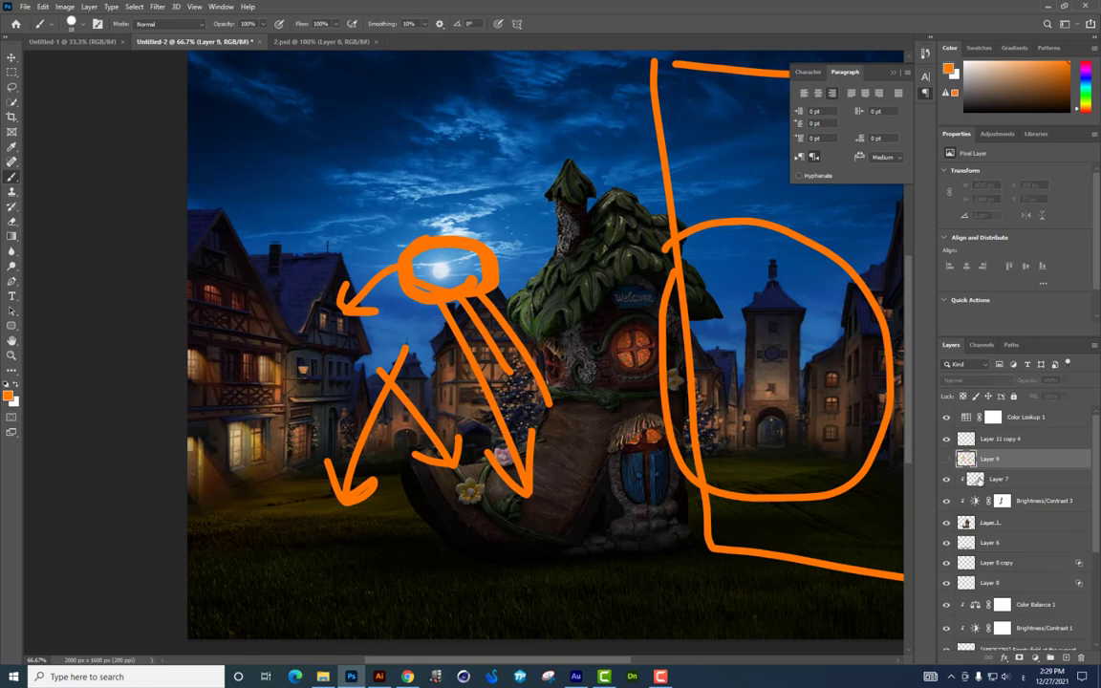
pyautogui.click(947, 459)
# Step: Target the Brightness/Contrast 3 layer mask and switch to the Eraser
pyautogui.press('v')
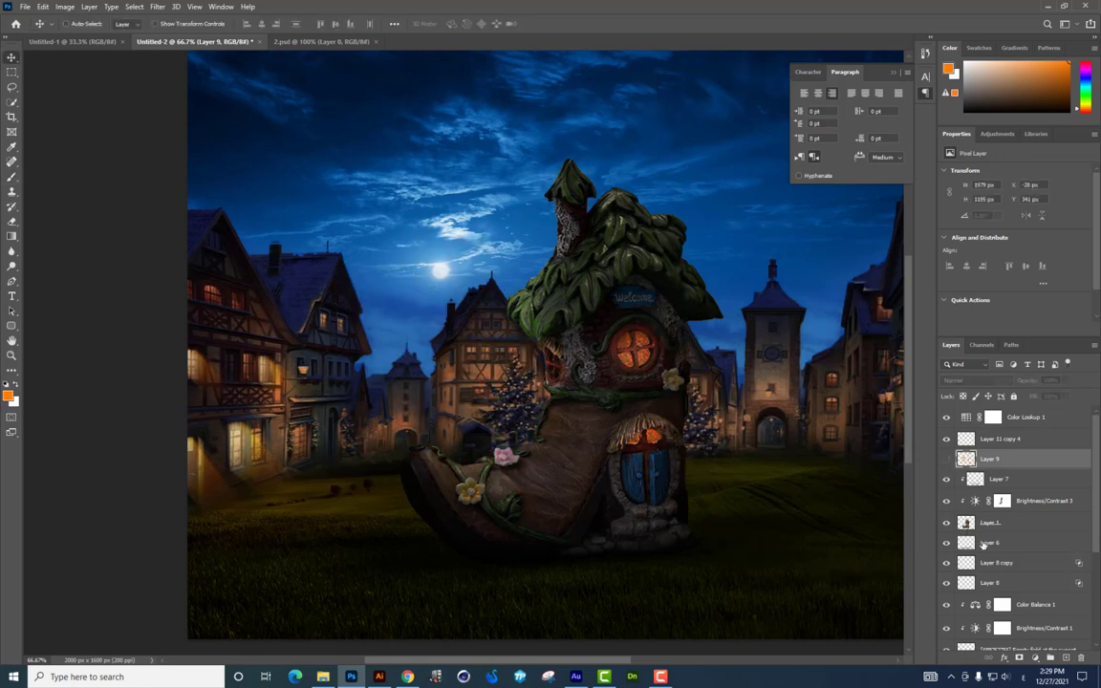
pyautogui.click(966, 524)
pyautogui.click(1002, 502)
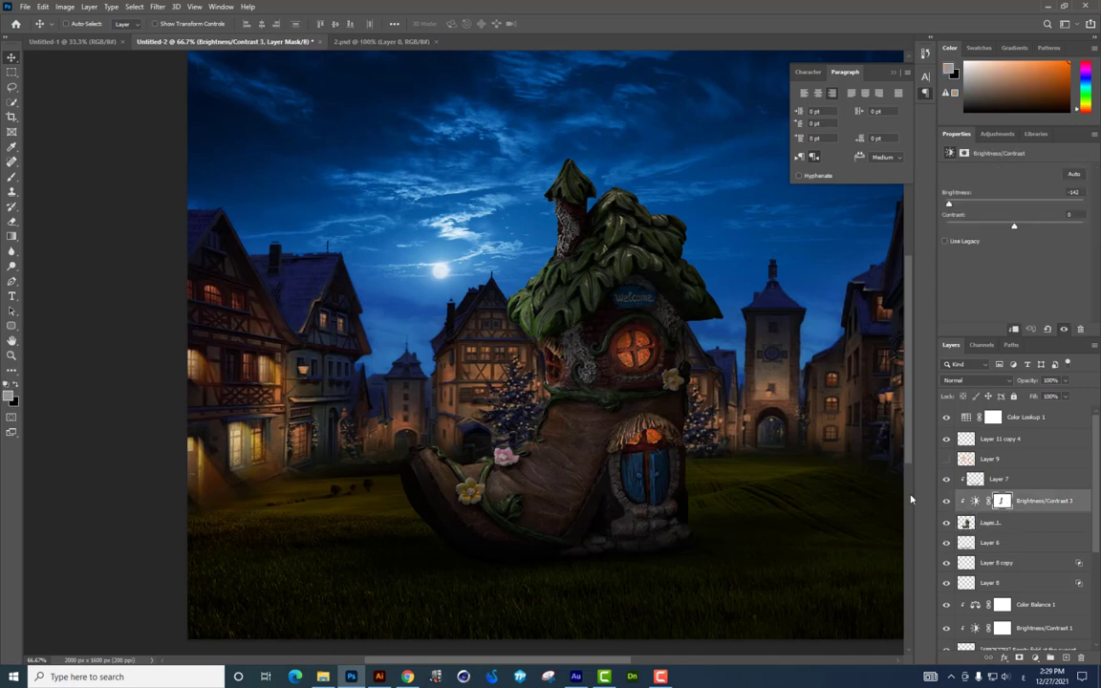
pyautogui.click(1004, 502)
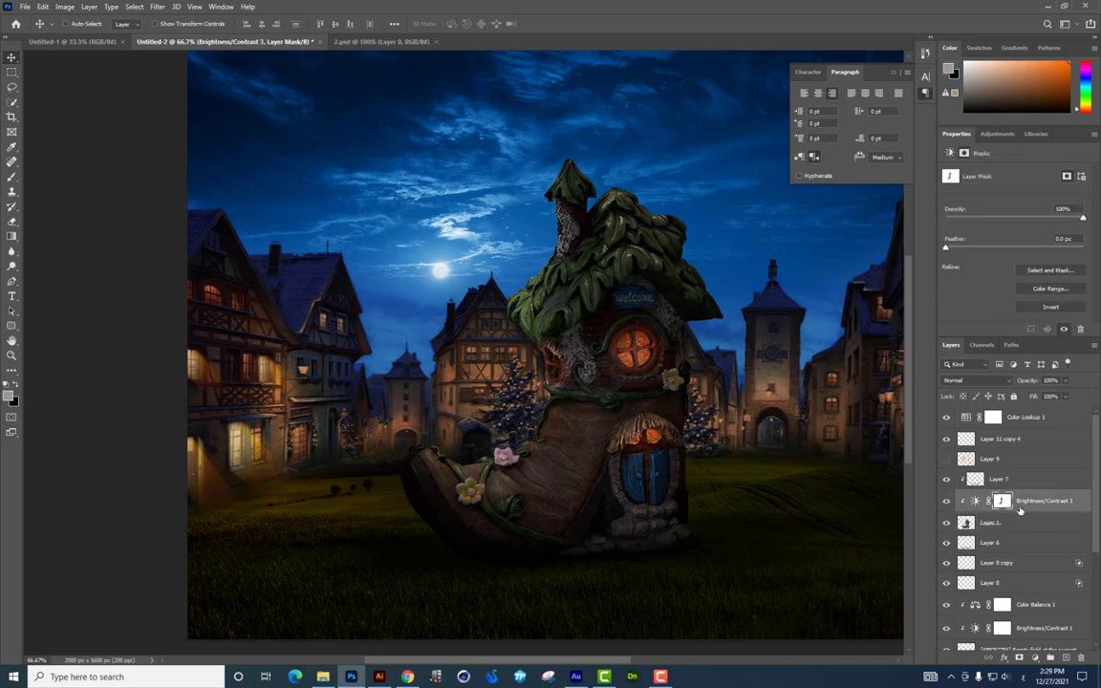
pyautogui.click(12, 223)
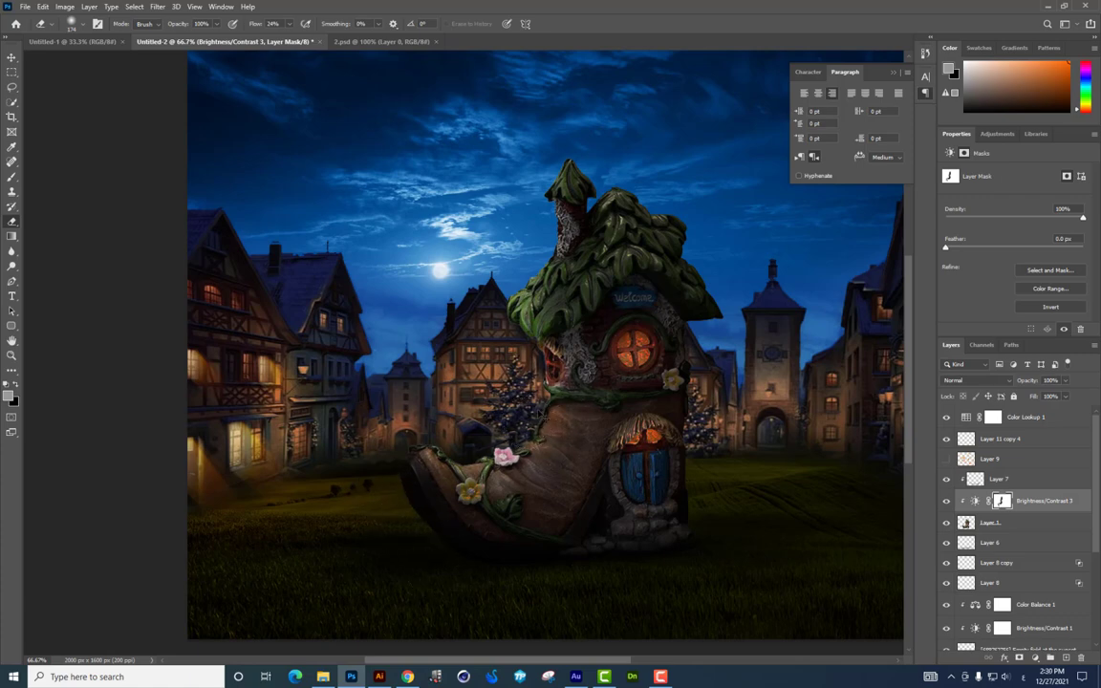
# Step: Erase the mask over the round window so it glows through the darkening
pyautogui.scroll(1, 445, 377)
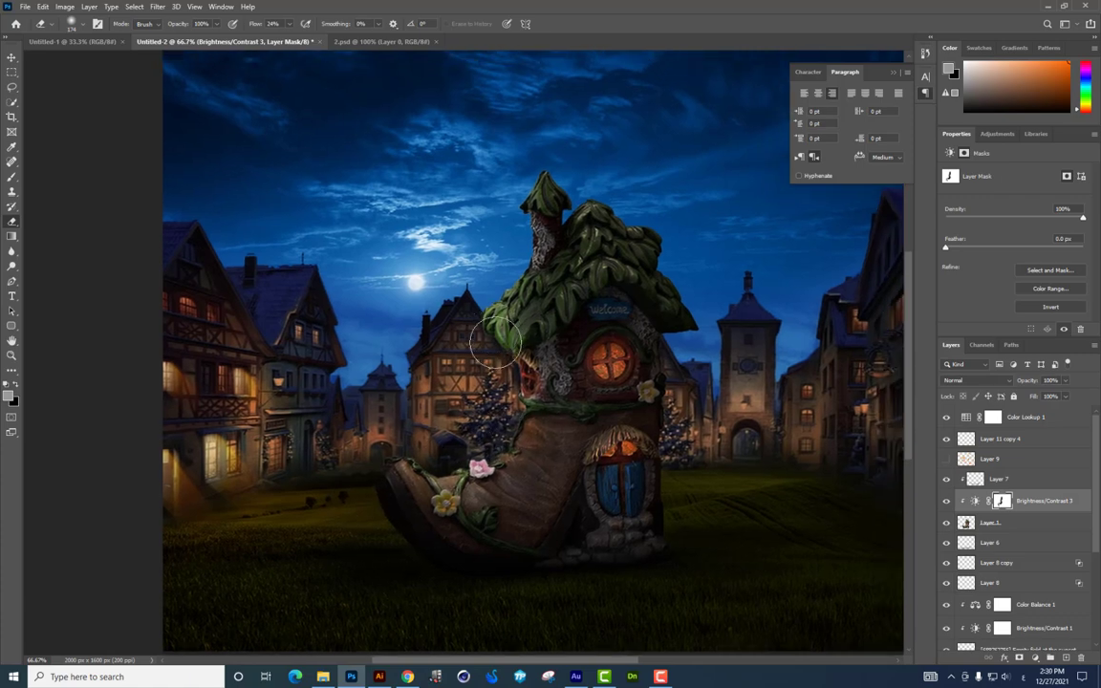
pyautogui.scroll(1, 431, 335)
pyautogui.scroll(1, 402, 339)
pyautogui.scroll(1, 371, 346)
pyautogui.scroll(2, 371, 346)
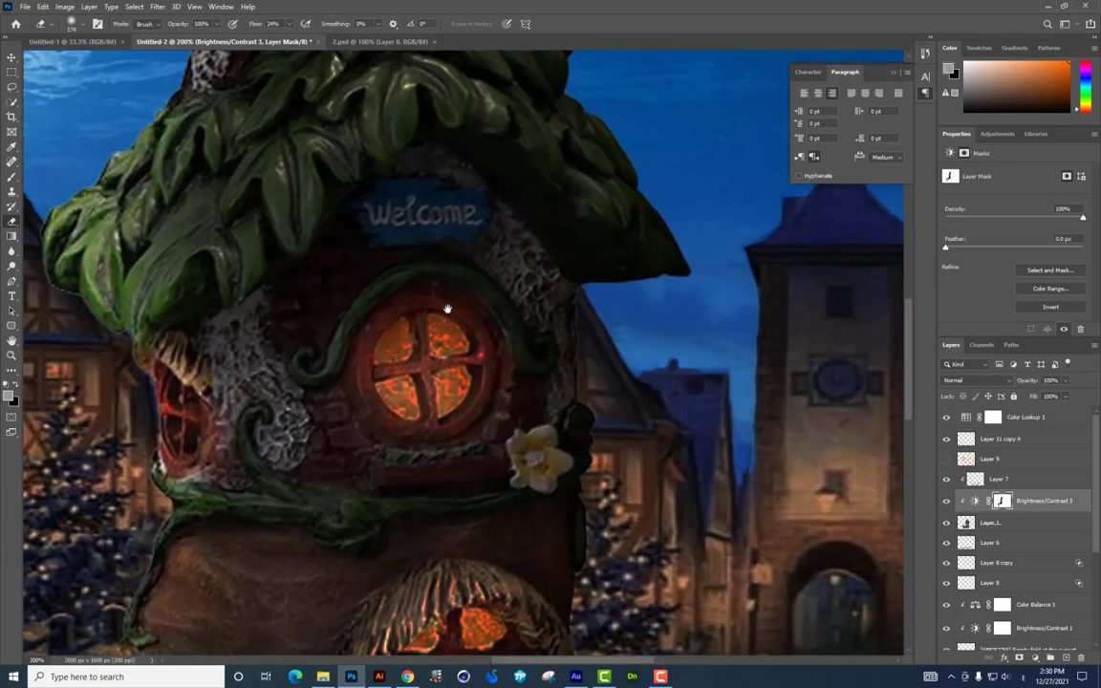
pyautogui.scroll(-1, 447, 315)
pyautogui.scroll(-1, 459, 383)
pyautogui.moveTo(495, 485); pyautogui.dragTo(494, 478)
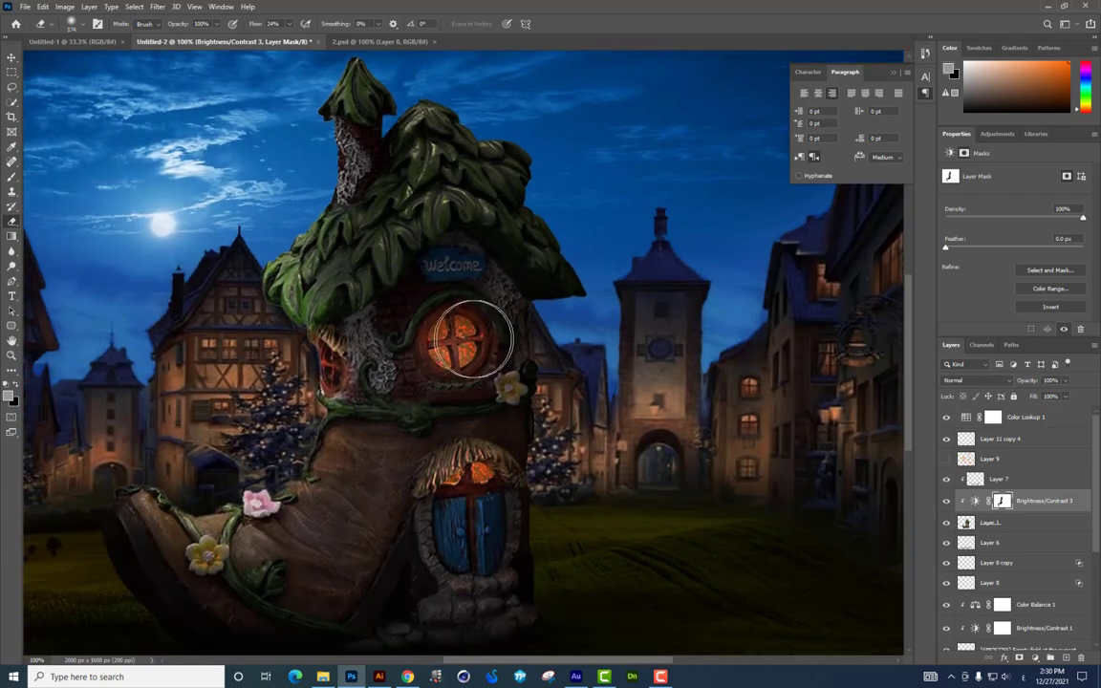
pyautogui.moveTo(454, 340); pyautogui.dragTo(450, 335)
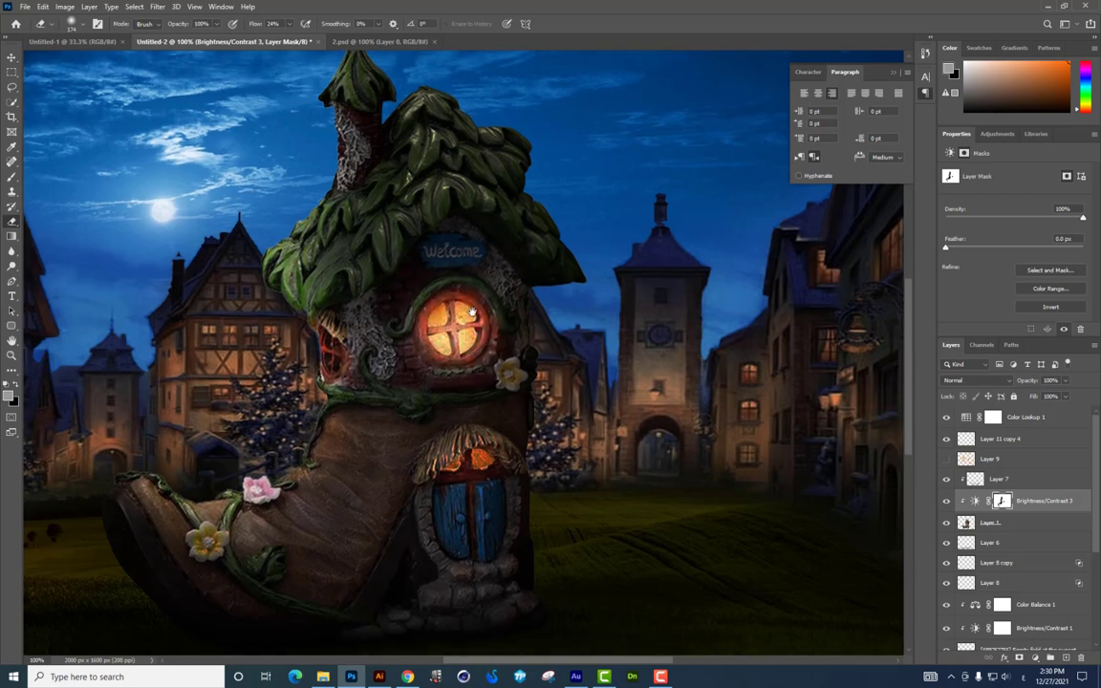
# Step: Erase the mask over the blue door, then add an empty Layer 10
pyautogui.moveTo(449, 411); pyautogui.dragTo(446, 357)
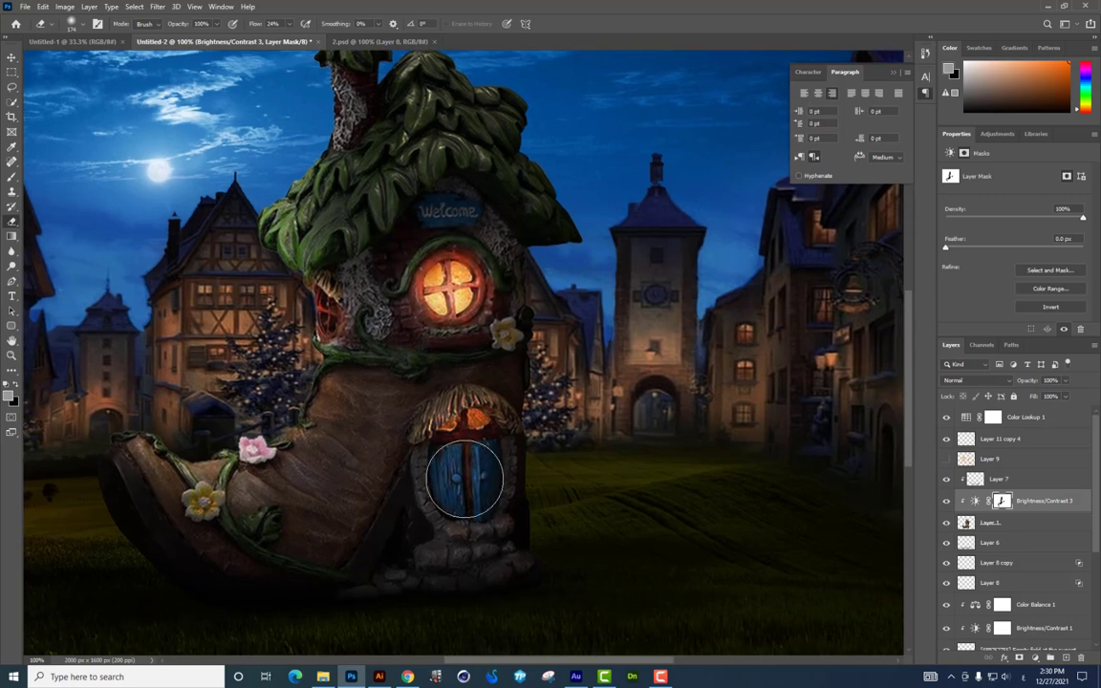
pyautogui.moveTo(457, 479)
pyautogui.mouseDown()
pyautogui.moveTo(457, 442)
pyautogui.moveTo(479, 546)
pyautogui.moveTo(455, 535)
pyautogui.moveTo(437, 464)
pyautogui.moveTo(449, 440)
pyautogui.moveTo(426, 401)
pyautogui.mouseUp()
pyautogui.moveTo(443, 229)
pyautogui.mouseDown()
pyautogui.moveTo(489, 216)
pyautogui.moveTo(536, 357)
pyautogui.mouseUp()
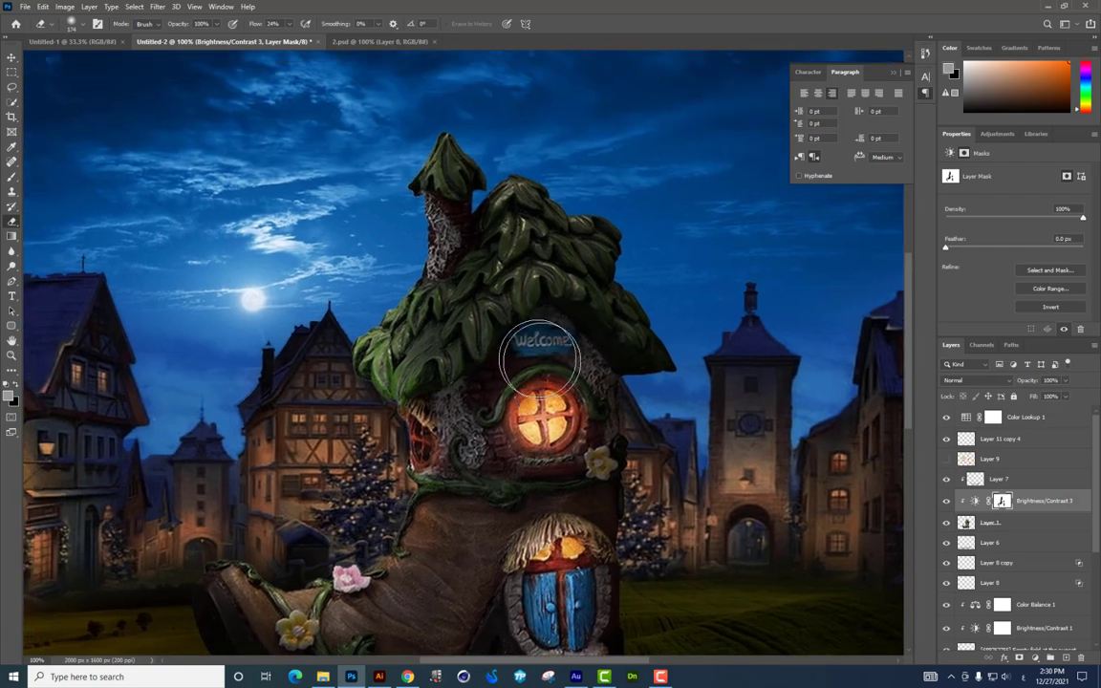
pyautogui.scroll(-5, 536, 358)
pyautogui.hscroll(-3, 610, 401)
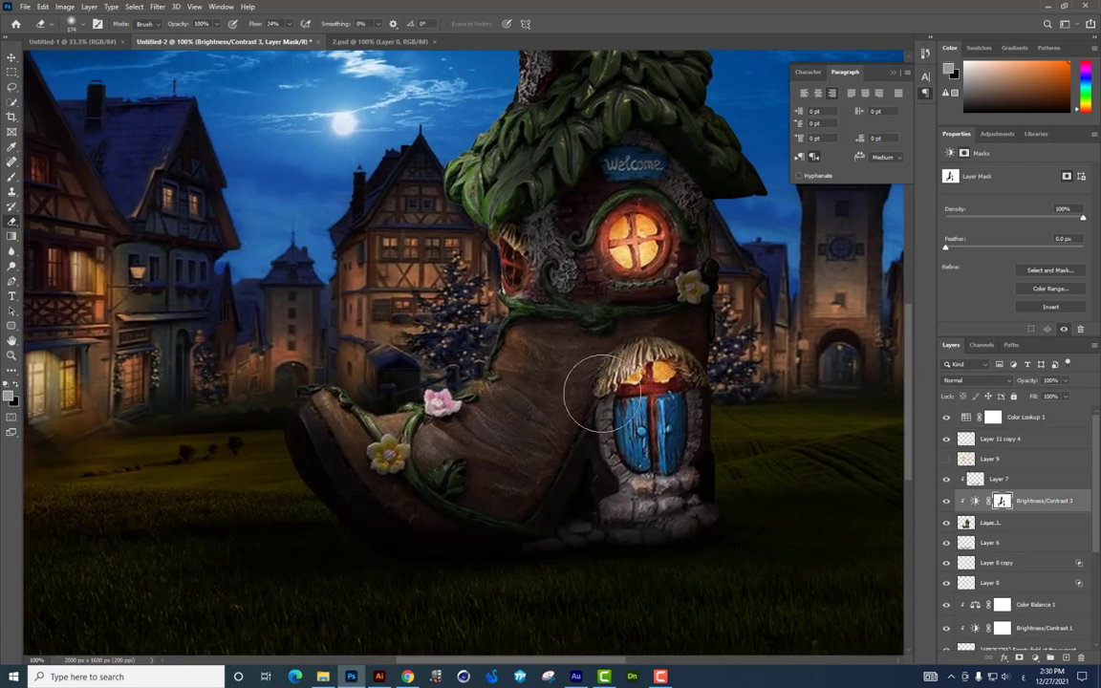
pyautogui.scroll(2, 836, 536)
pyautogui.hscroll(3, 837, 536)
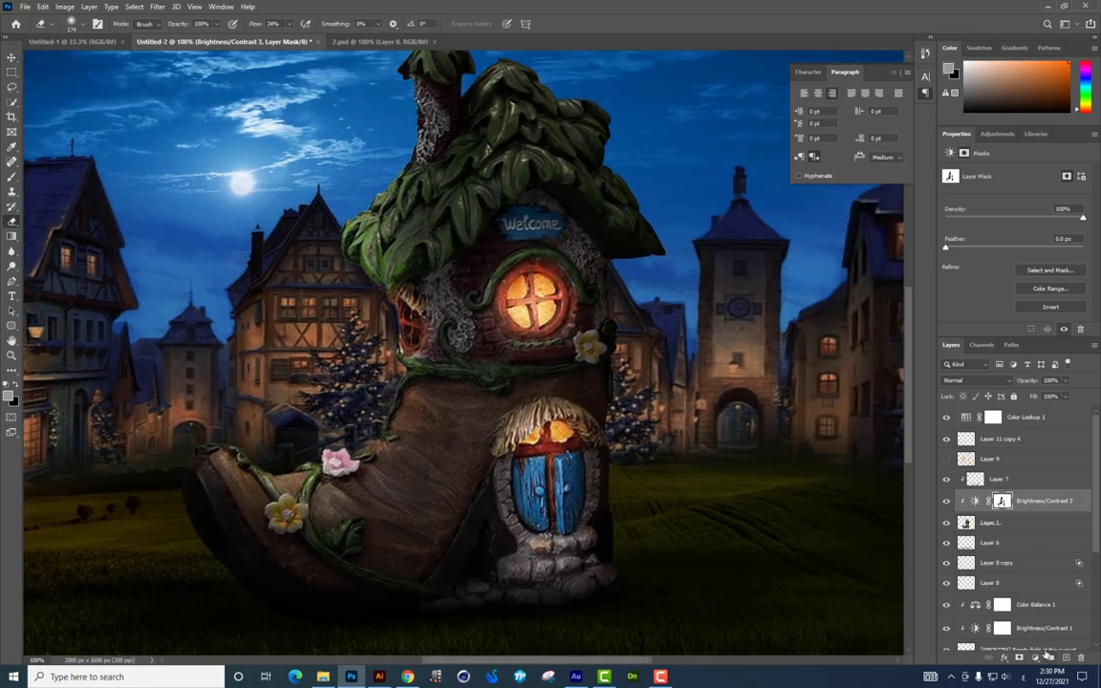
pyautogui.click(1051, 658)
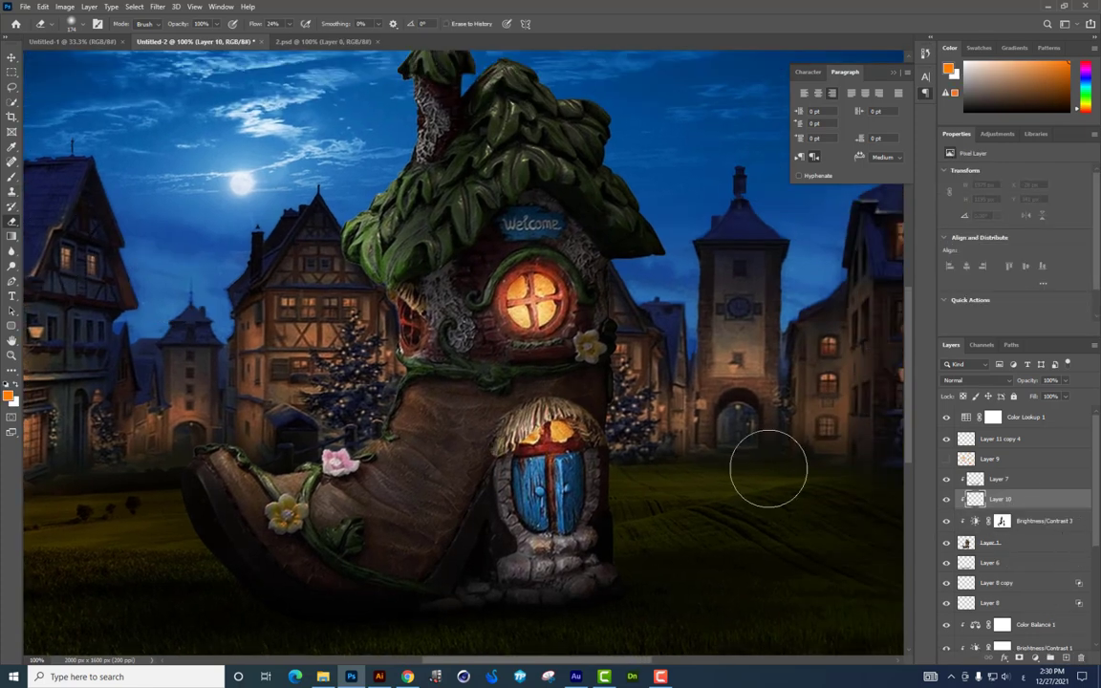
# Step: Set Layer 10 to Linear Light and choose a soft brush at 6% flow
pyautogui.click(12, 177)
pyautogui.rightClick(562, 385)
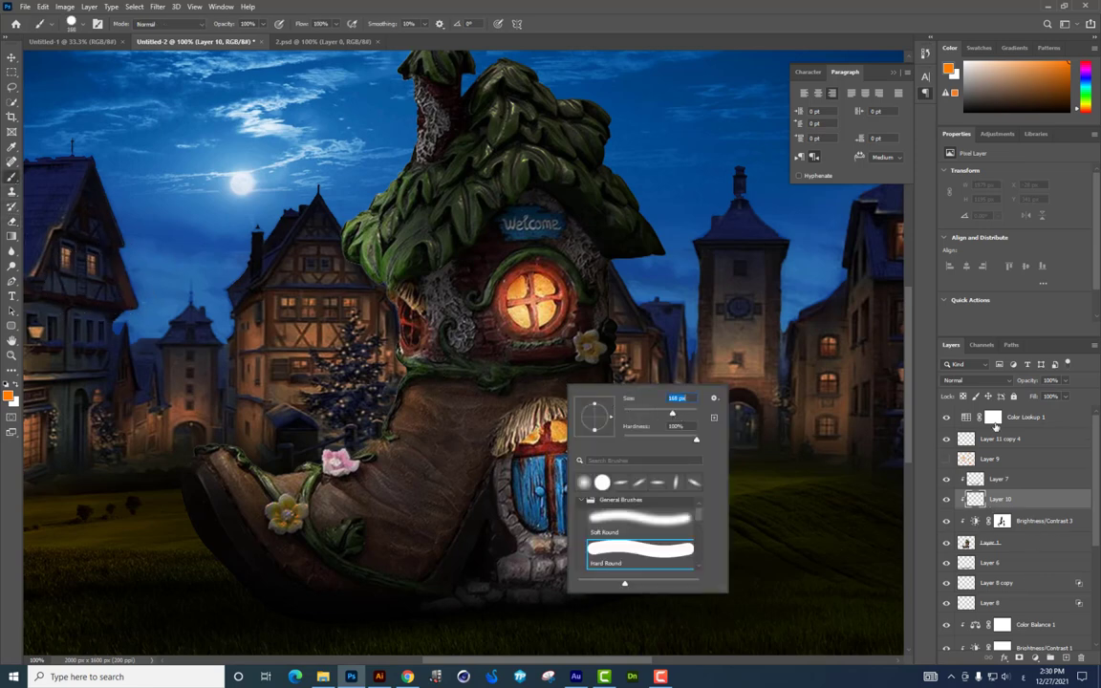
pyautogui.click(975, 380)
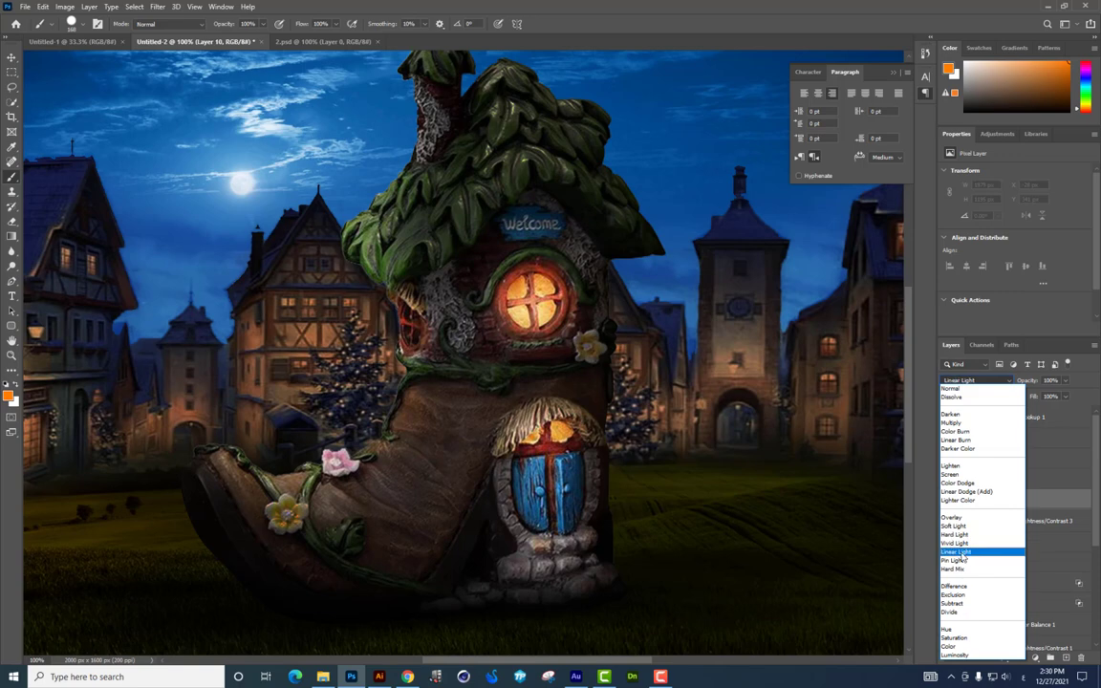
pyautogui.click(959, 552)
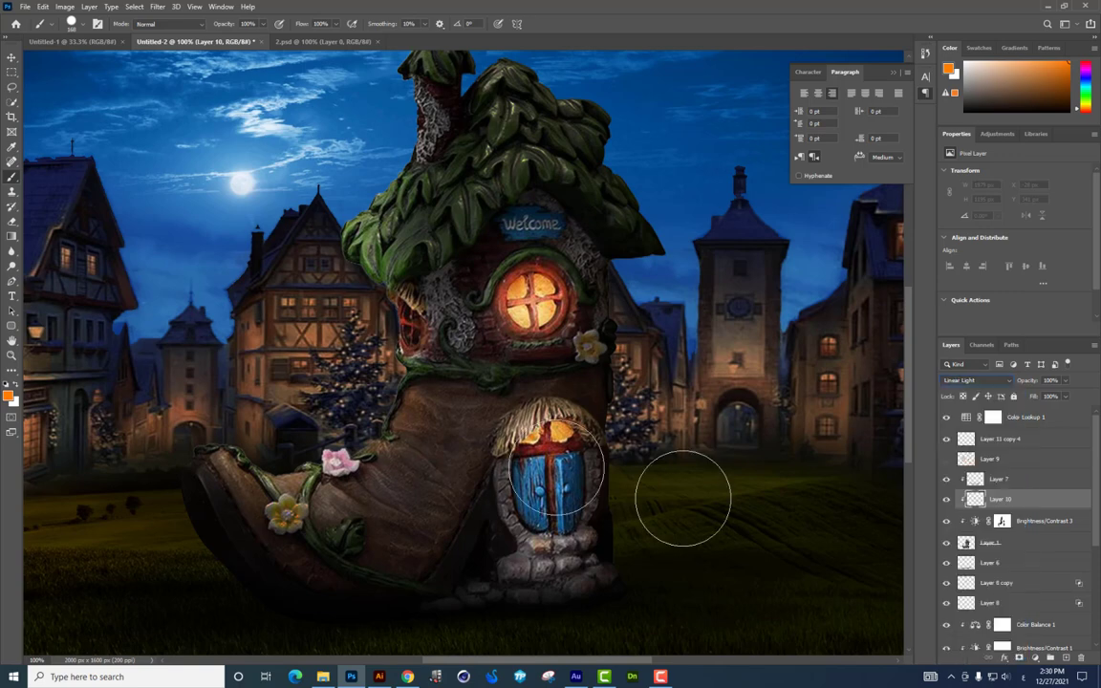
pyautogui.click(335, 28)
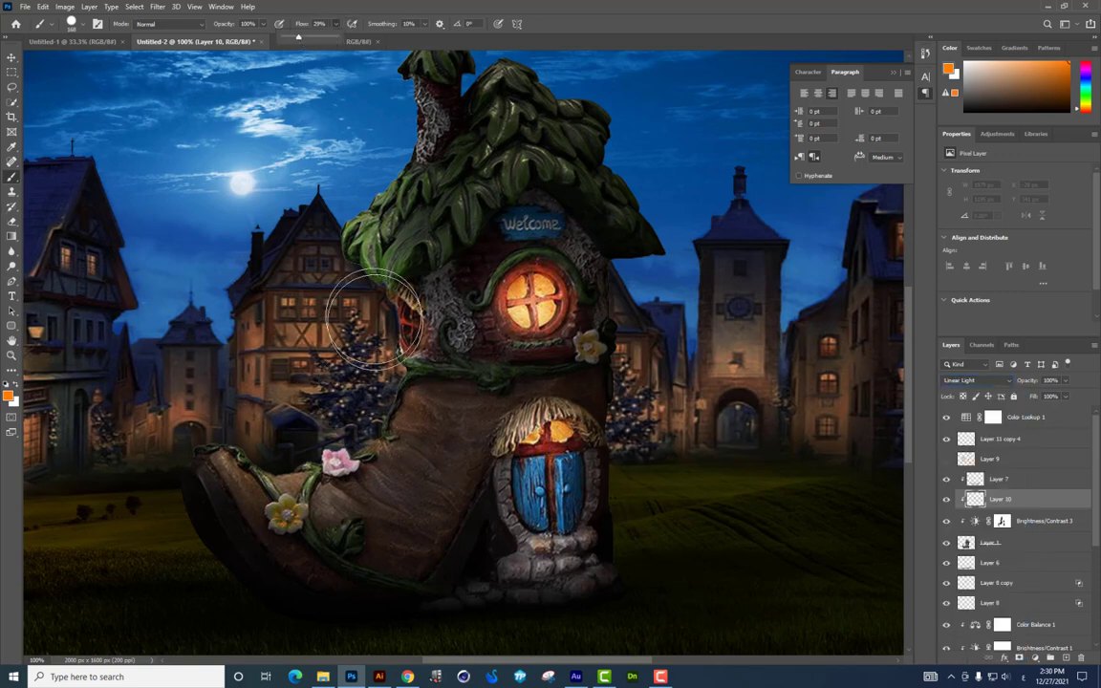
pyautogui.rightClick(516, 365)
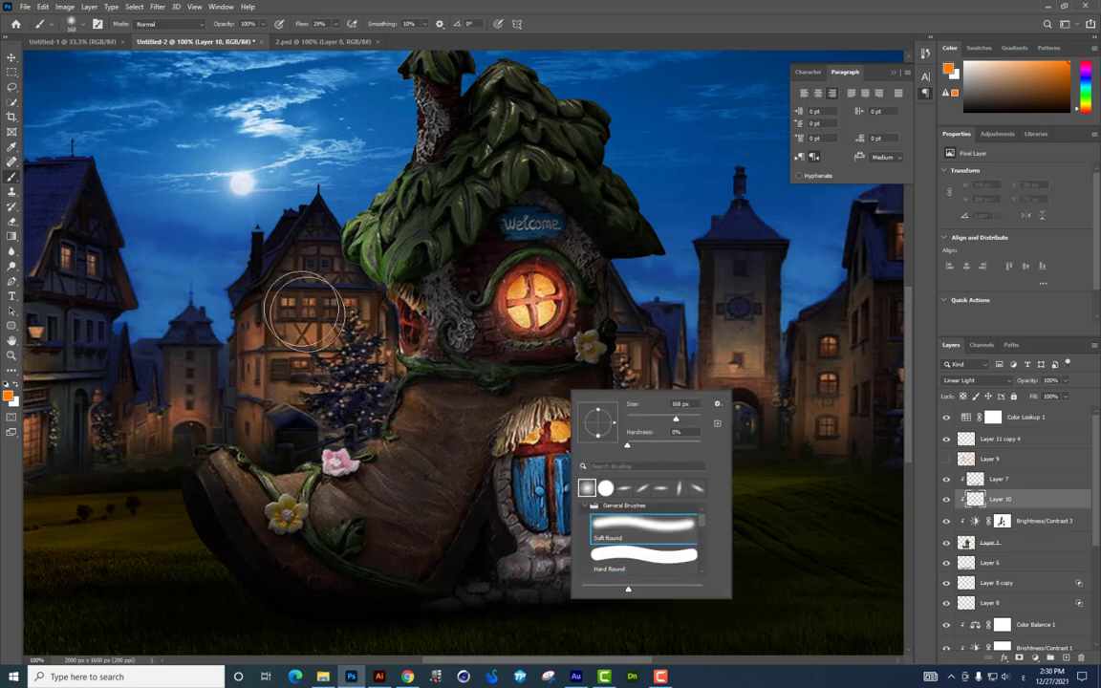
pyautogui.click(335, 24)
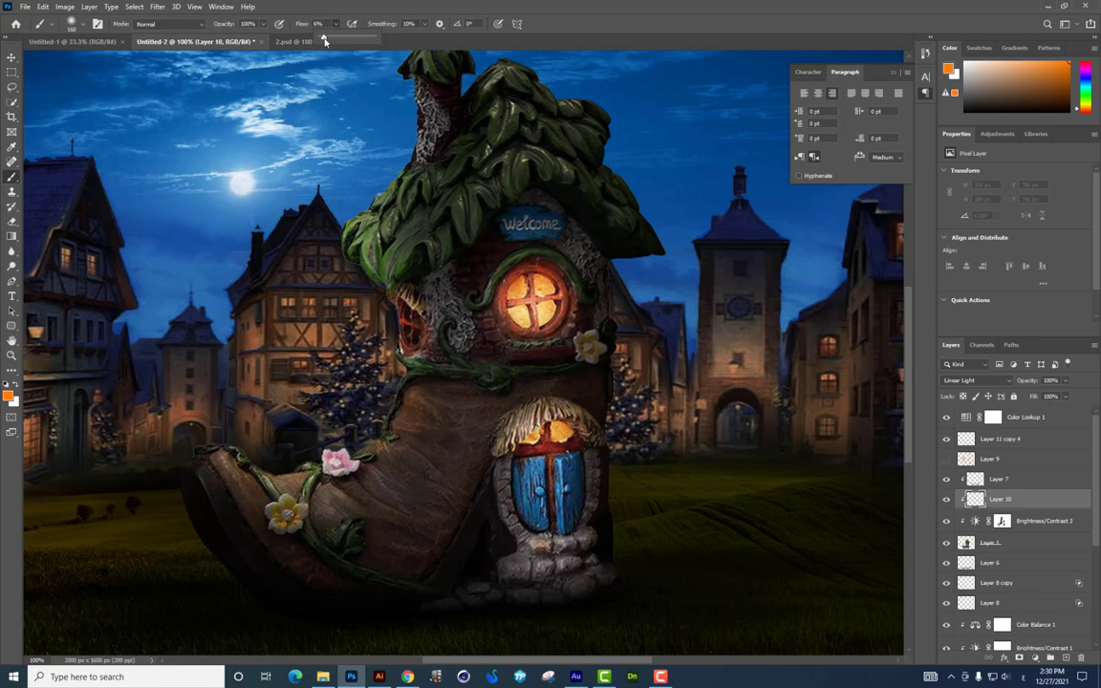
# Step: Paint faint warm glow along the boot's left leafy edge, lower door and toe
pyautogui.moveTo(358, 378)
pyautogui.mouseDown()
pyautogui.moveTo(388, 403)
pyautogui.moveTo(210, 435)
pyautogui.moveTo(359, 253)
pyautogui.mouseUp()
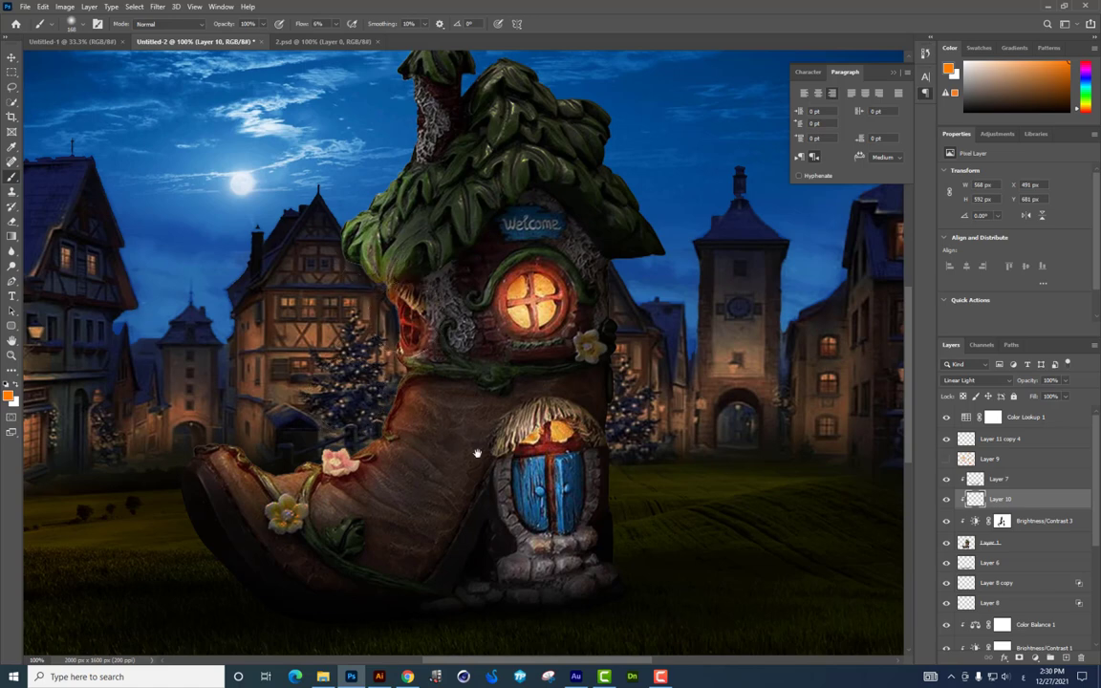
pyautogui.moveTo(477, 453); pyautogui.dragTo(586, 673)
pyautogui.moveTo(443, 512)
pyautogui.mouseDown()
pyautogui.moveTo(492, 344)
pyautogui.moveTo(499, 349)
pyautogui.moveTo(499, 246)
pyautogui.moveTo(564, 172)
pyautogui.mouseUp()
pyautogui.scroll(-3, 503, 246)
pyautogui.scroll(-2, 512, 238)
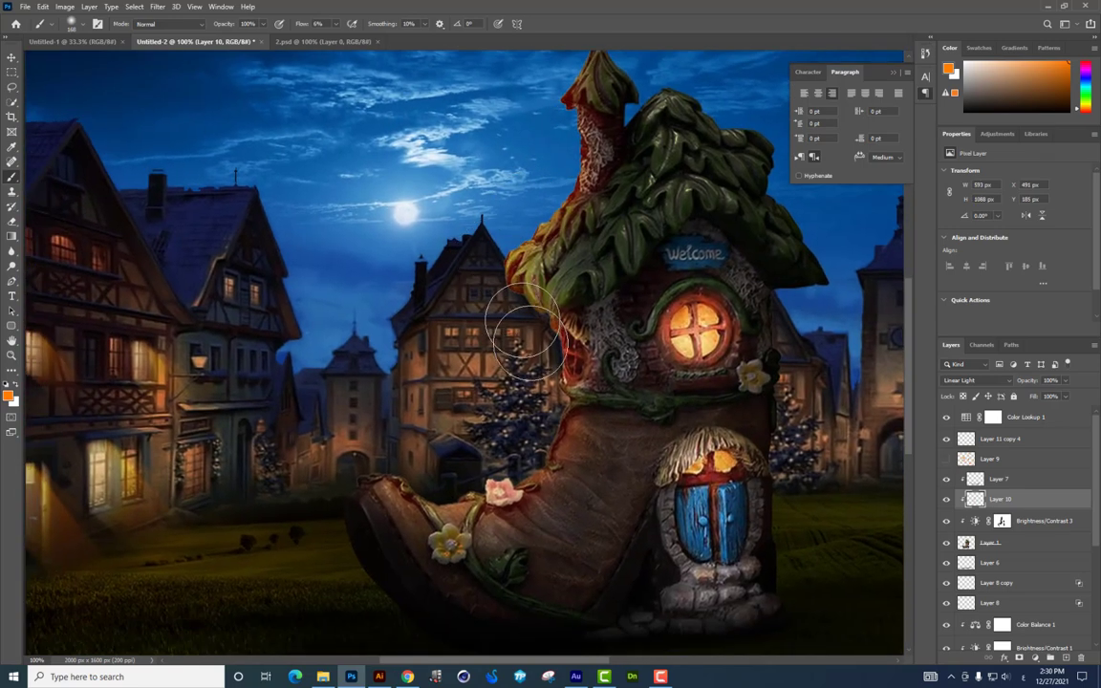
pyautogui.scroll(-3, 464, 253)
pyautogui.scroll(-1, 507, 229)
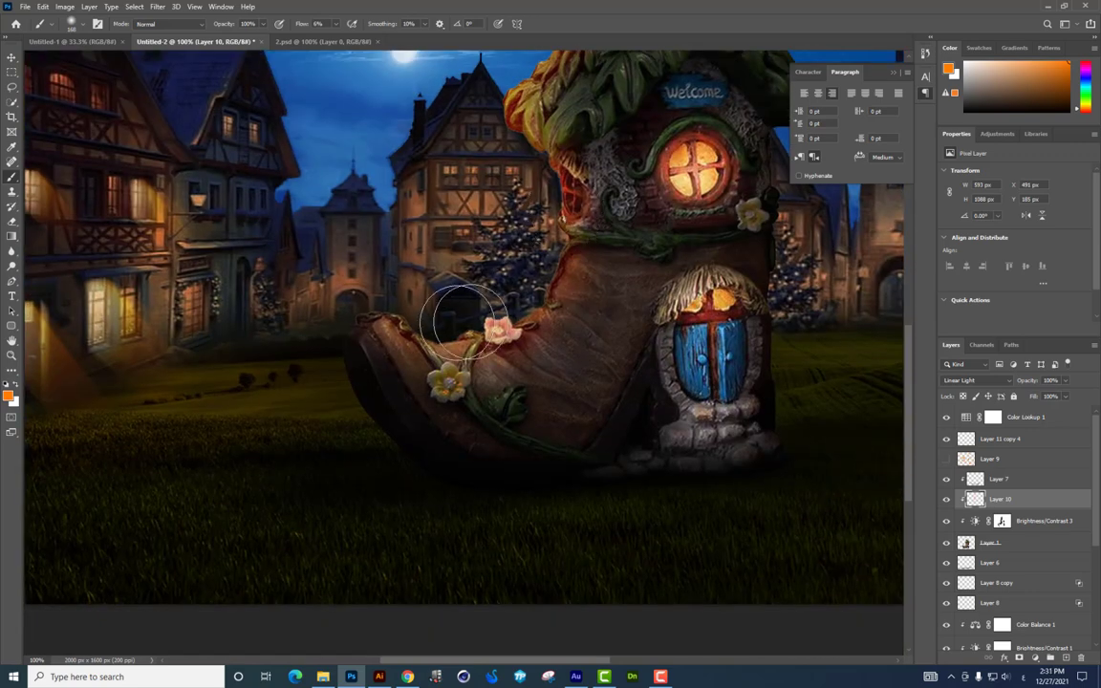
pyautogui.moveTo(463, 322)
pyautogui.mouseDown()
pyautogui.moveTo(374, 294)
pyautogui.moveTo(319, 344)
pyautogui.moveTo(311, 363)
pyautogui.moveTo(448, 279)
pyautogui.moveTo(339, 339)
pyautogui.moveTo(323, 383)
pyautogui.moveTo(340, 430)
pyautogui.moveTo(386, 487)
pyautogui.mouseUp()
pyautogui.hscroll(3, 378, 477)
pyautogui.scroll(2, 379, 477)
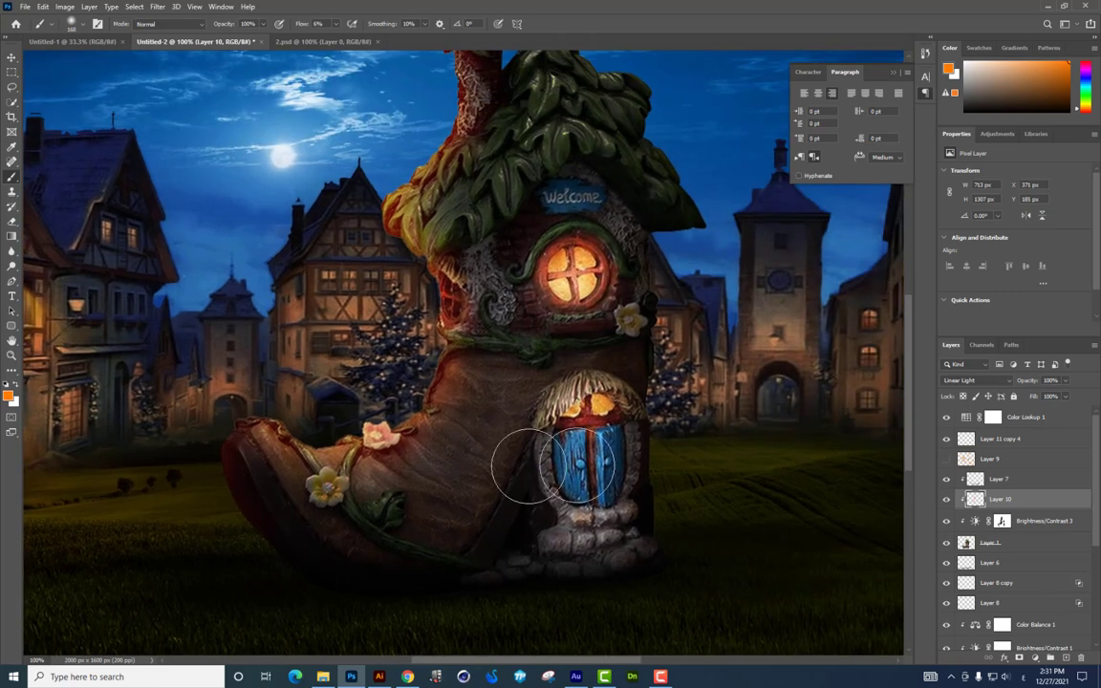
# Step: Add Layer 11 and brush faint warm glow at 1% flow over the boot's left side
pyautogui.click(1067, 659)
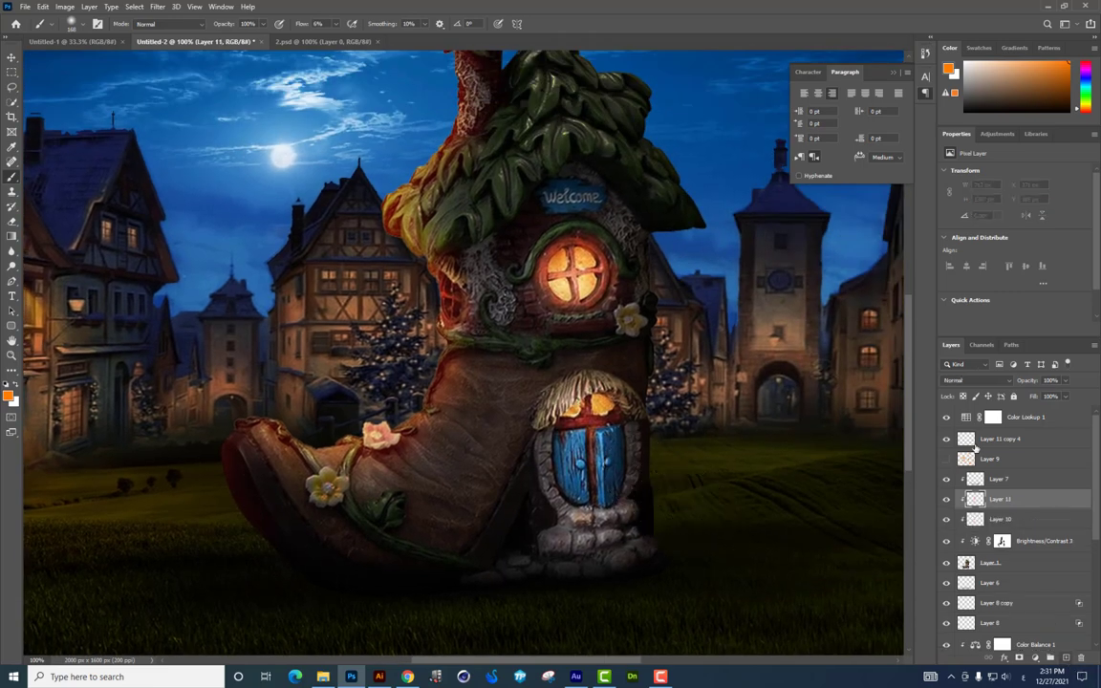
pyautogui.rightClick(547, 374)
pyautogui.click(667, 408)
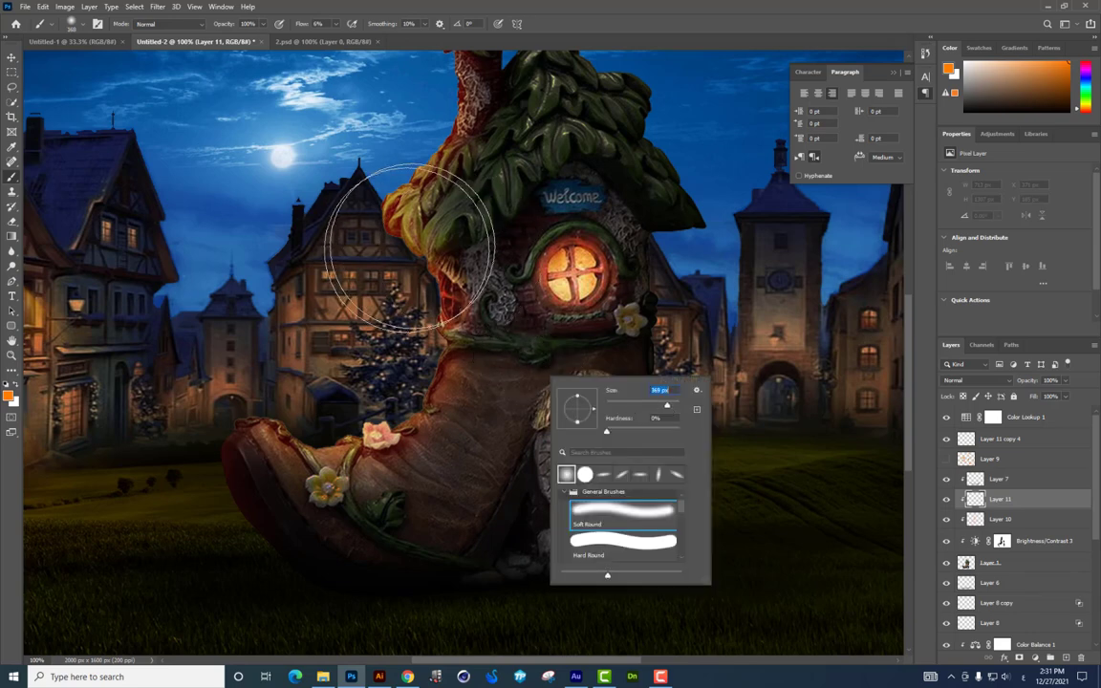
pyautogui.press('Return')
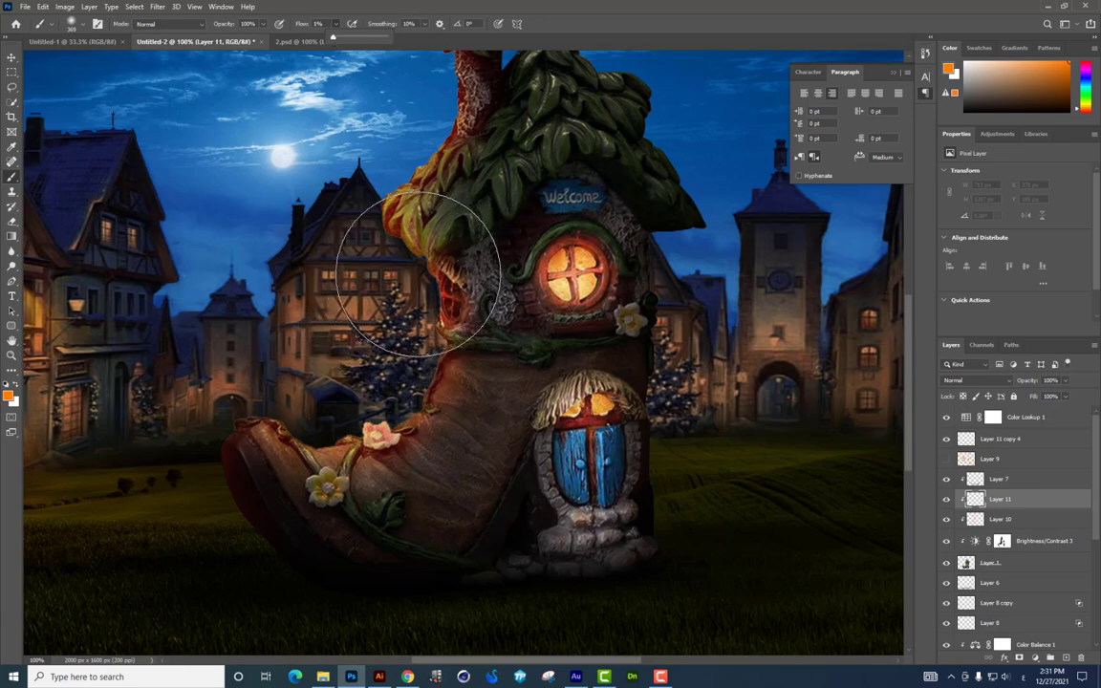
pyautogui.moveTo(418, 274)
pyautogui.mouseDown()
pyautogui.moveTo(318, 362)
pyautogui.moveTo(385, 362)
pyautogui.moveTo(325, 459)
pyautogui.moveTo(461, 249)
pyautogui.moveTo(378, 449)
pyautogui.moveTo(424, 385)
pyautogui.moveTo(320, 308)
pyautogui.mouseUp()
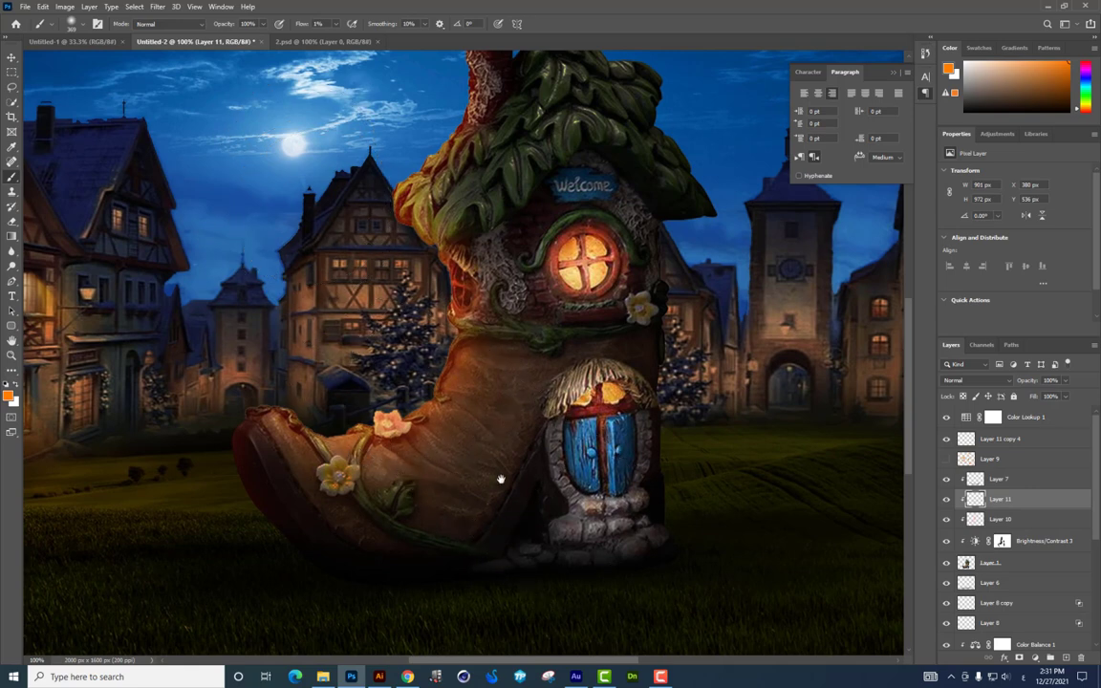
pyautogui.moveTo(500, 479); pyautogui.dragTo(513, 505)
pyautogui.press('v')
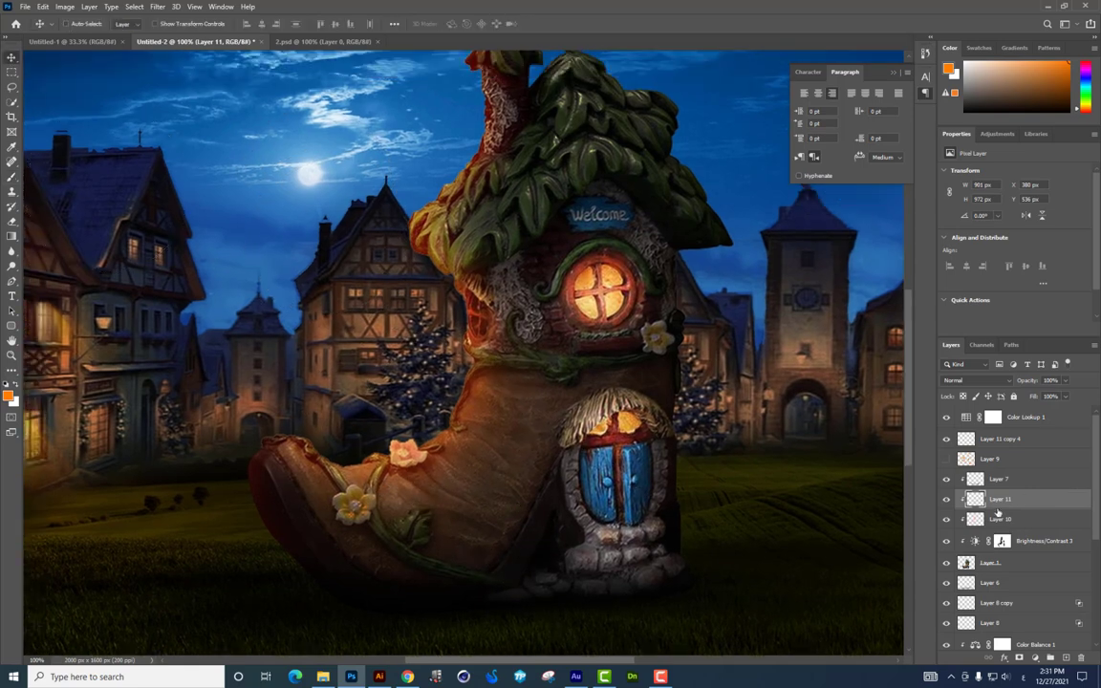
# Step: Move Layers 10 and 11 above Layer 7, merge them, set Linear Light, and clip to the boot
pyautogui.keyDown('ctrl'); pyautogui.click(997, 518); pyautogui.keyUp('ctrl')
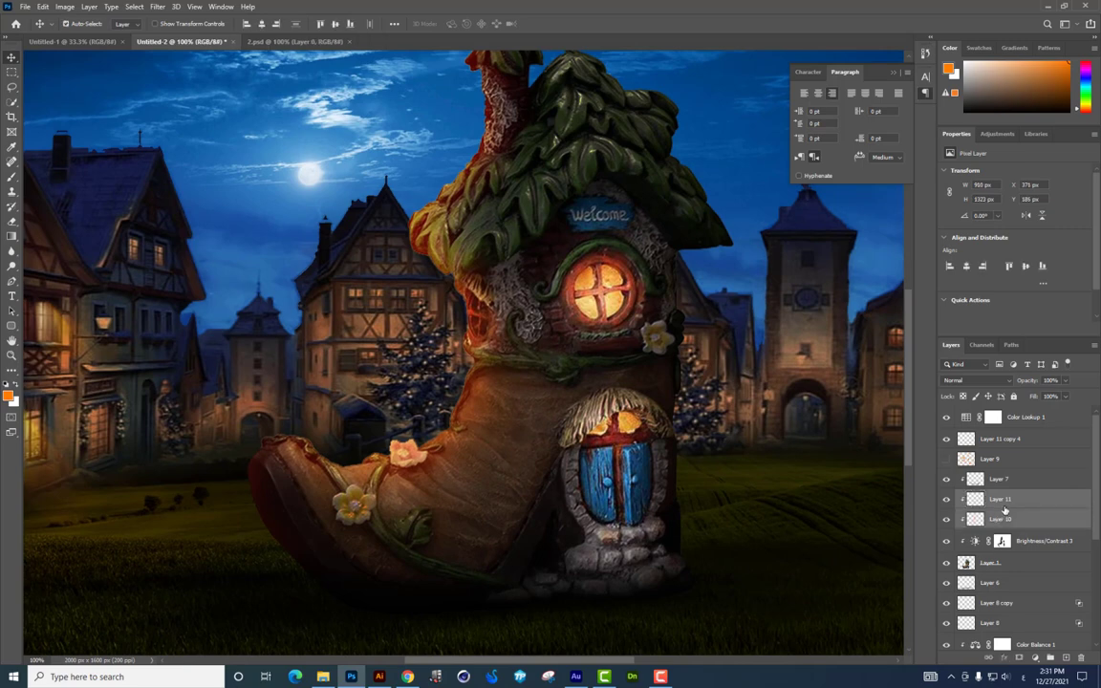
pyautogui.hotkey('ctrl', ']')
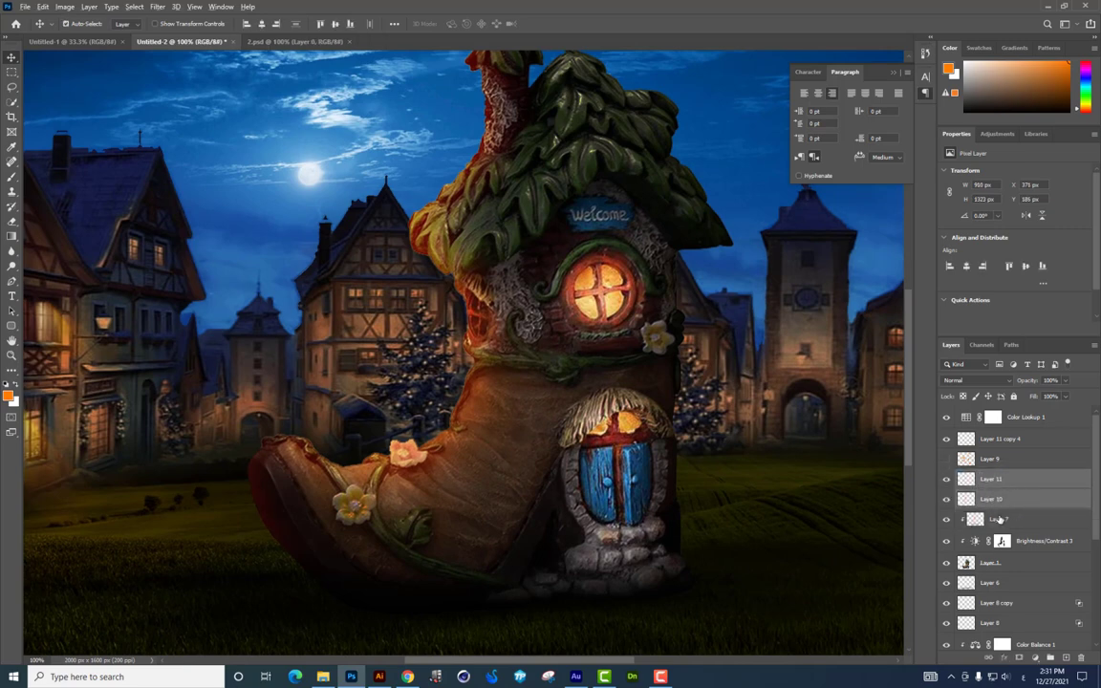
pyautogui.hotkey('ctrl', 'alt', 'g')
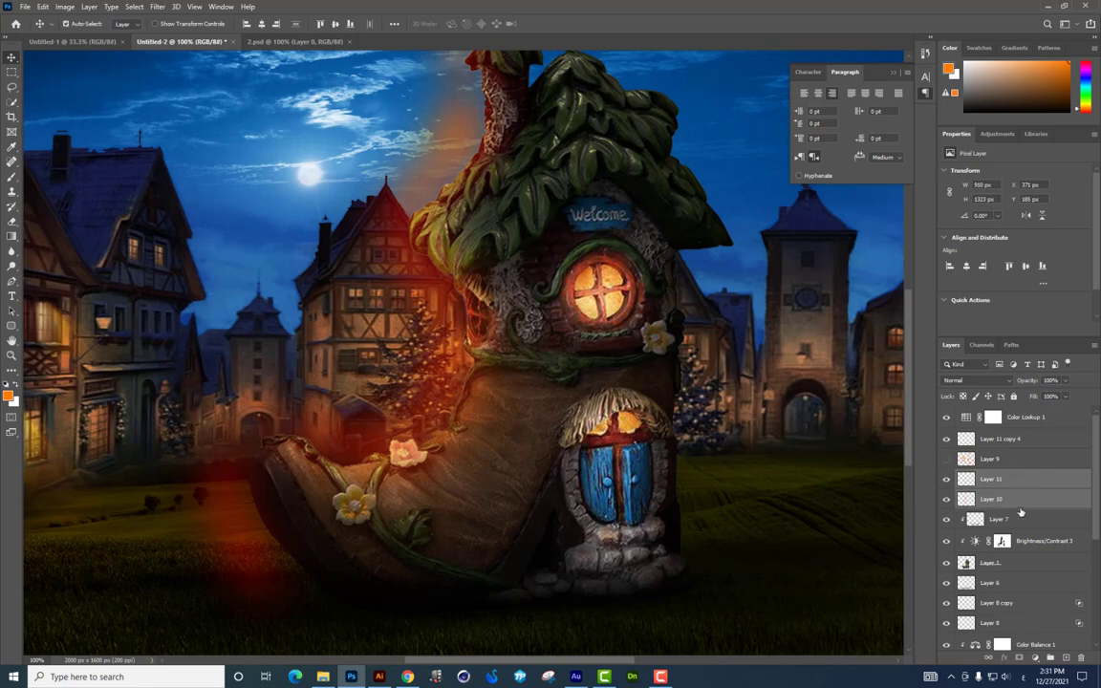
pyautogui.hotkey('ctrl', 'e')
pyautogui.click(991, 379)
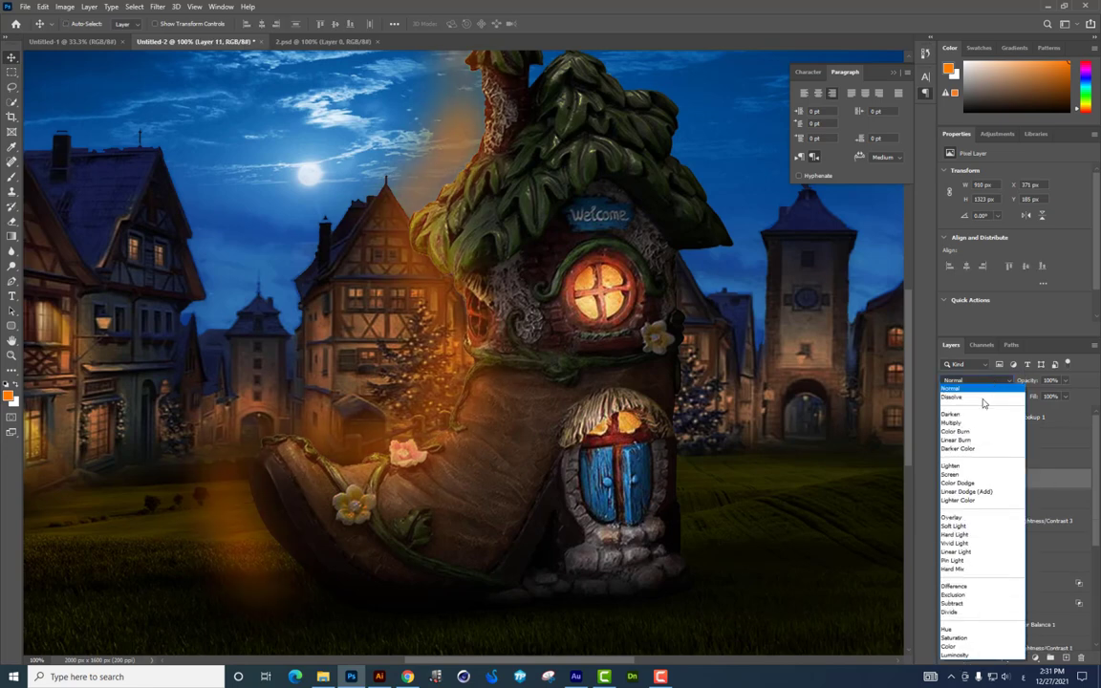
pyautogui.click(956, 540)
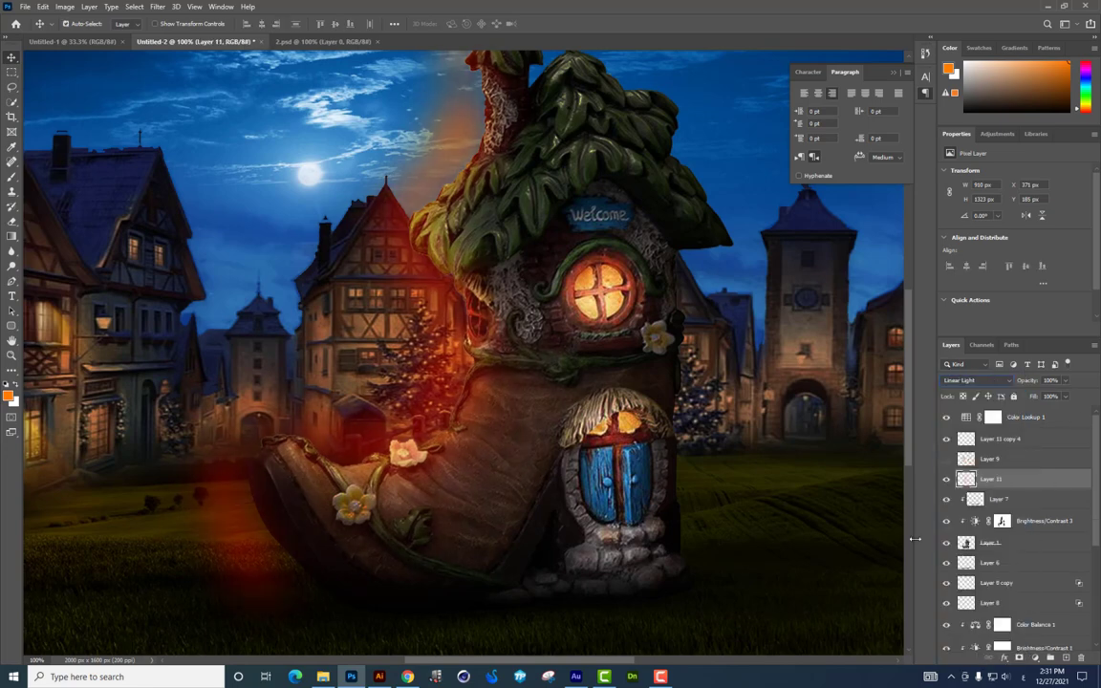
pyautogui.hotkey('ctrl', 'alt', 'g')
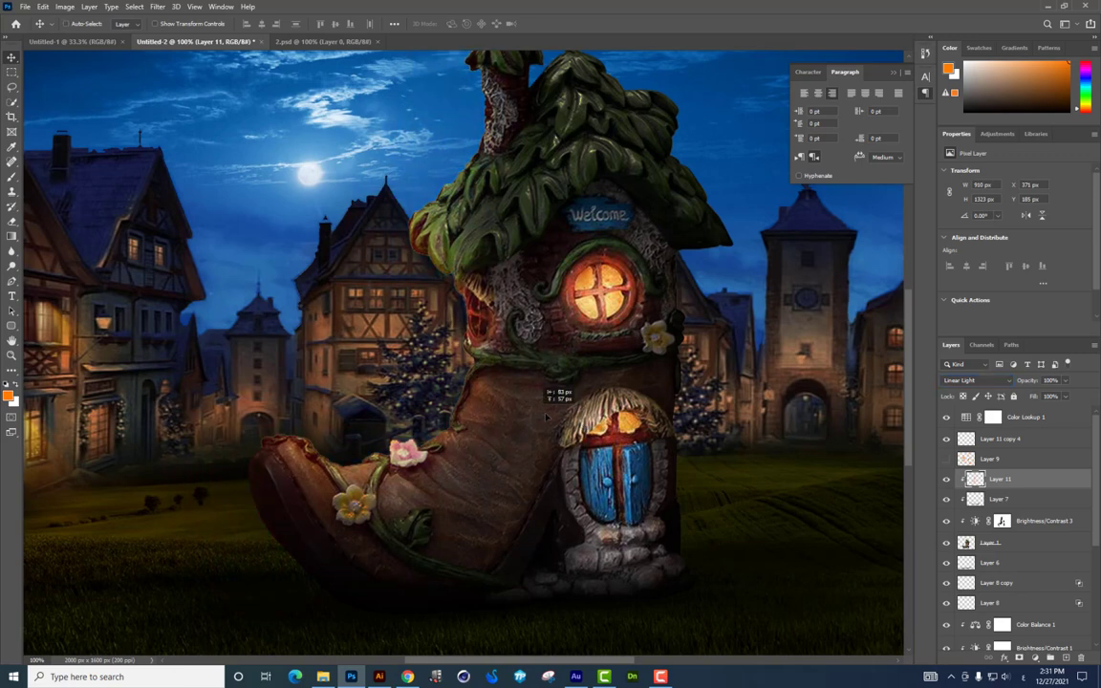
# Step: Split Layer 11's Underlying Layer Blend If black point to 0/65
pyautogui.rightClick(1015, 483)
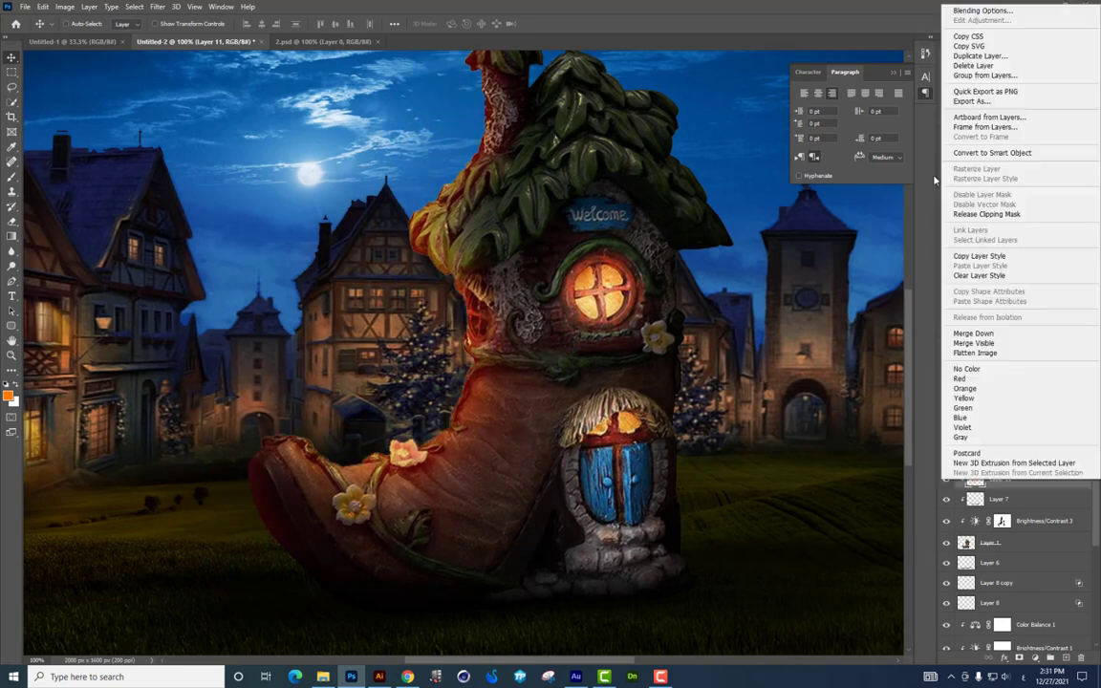
pyautogui.click(854, 509)
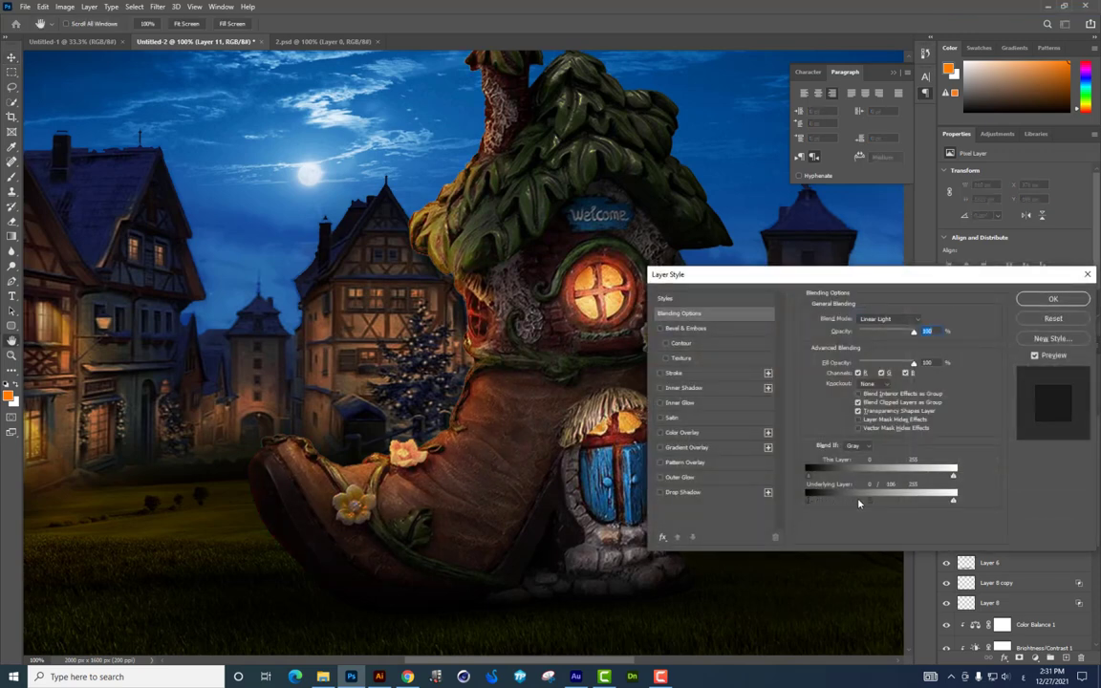
pyautogui.moveTo(841, 502); pyautogui.dragTo(770, 500)
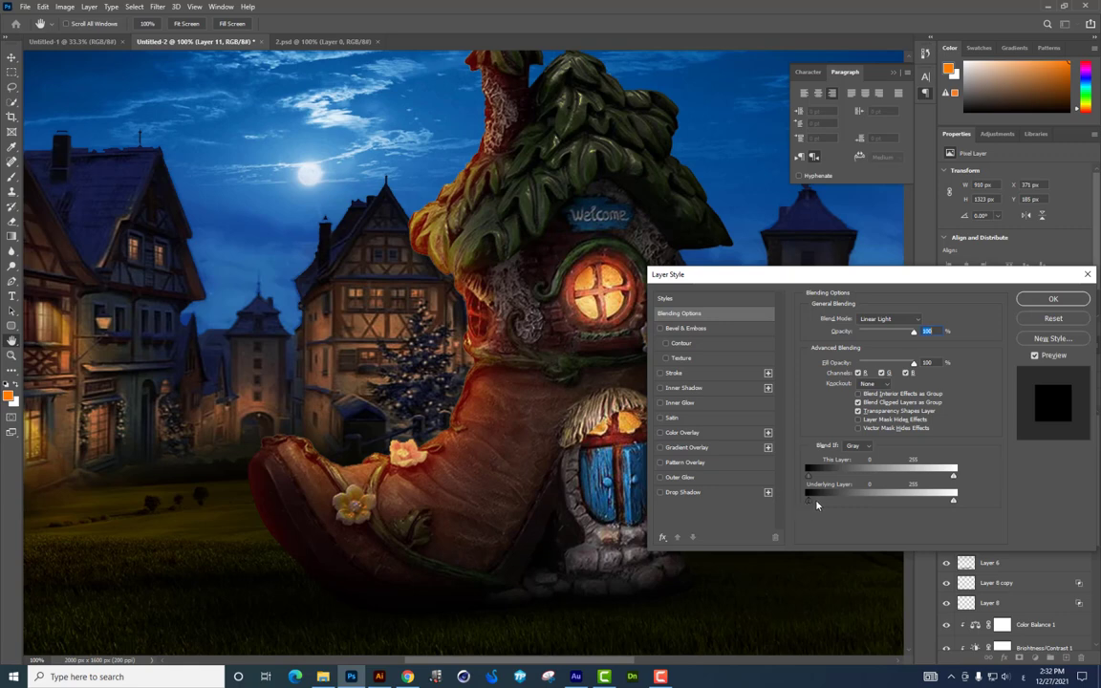
pyautogui.moveTo(814, 504); pyautogui.dragTo(846, 504)
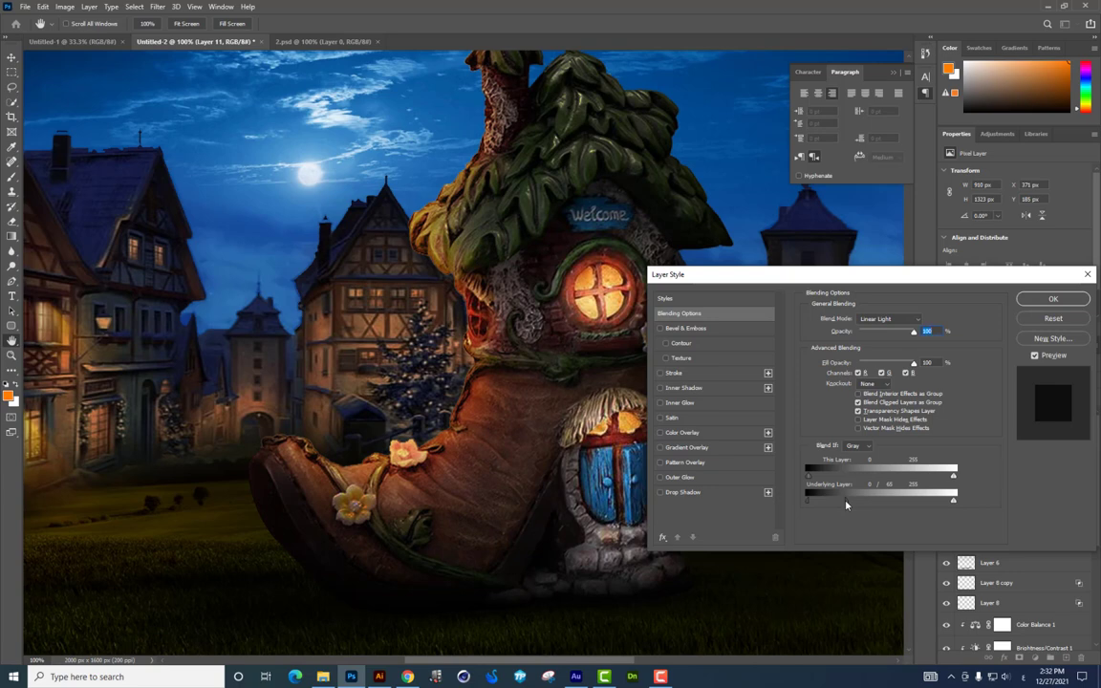
pyautogui.press('Return')
pyautogui.hotkey('ctrl', '-')
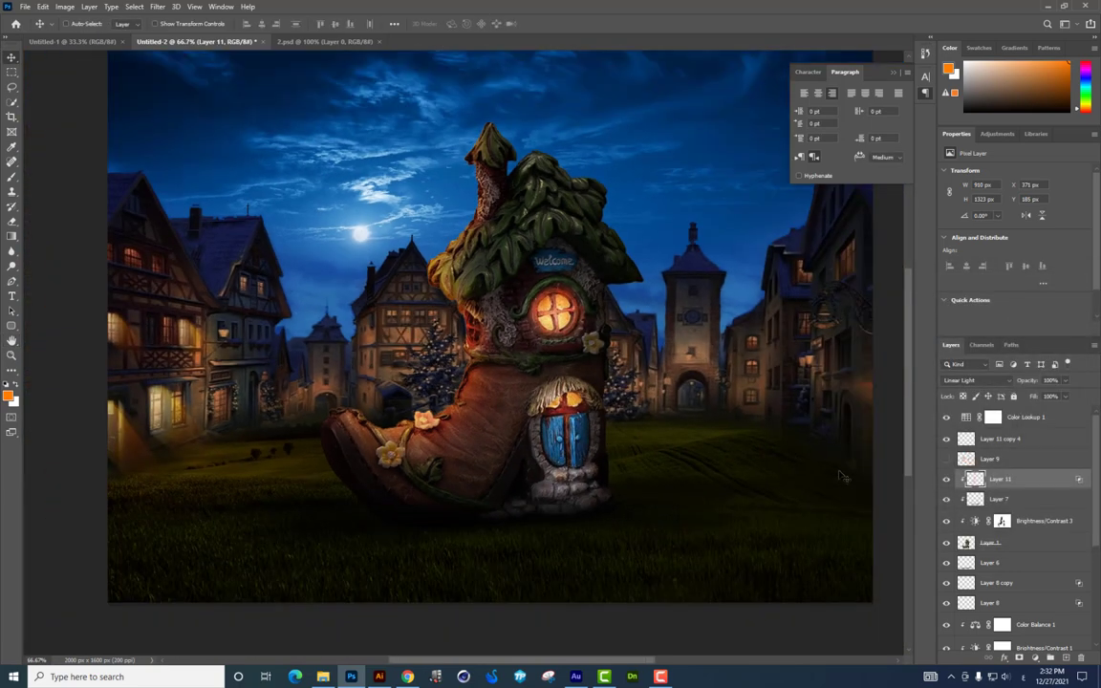
# Step: Push Layer 11's Hue/Saturation hue to +185, tinting the boot teal-green
pyautogui.hotkey('ctrl', 'u')
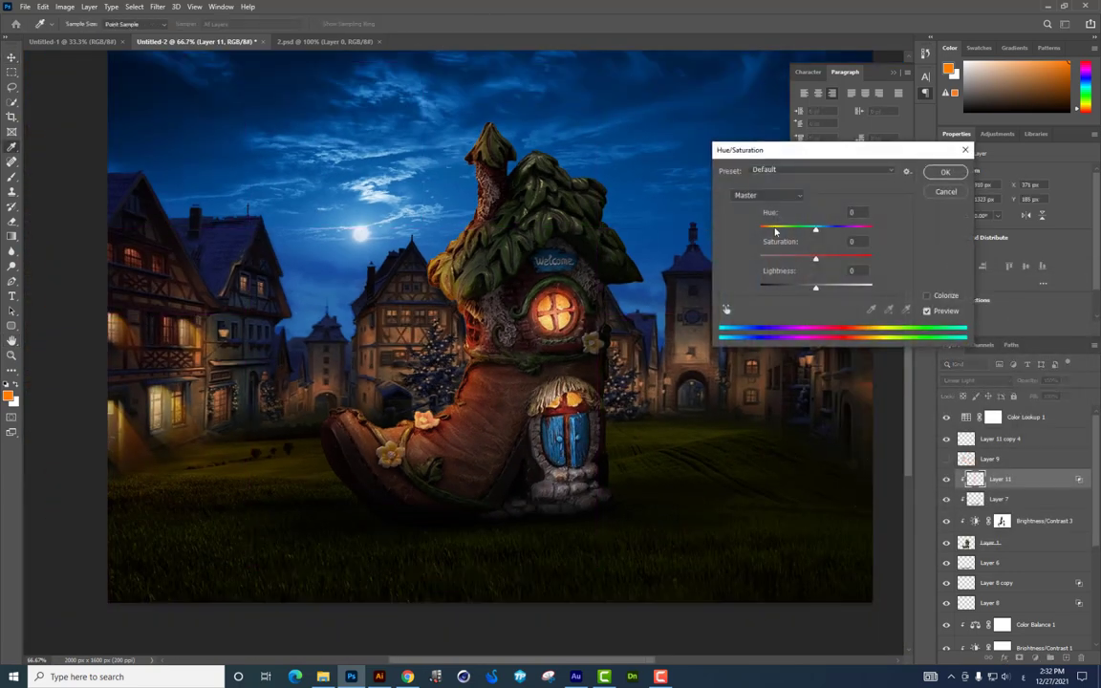
pyautogui.moveTo(814, 230); pyautogui.dragTo(838, 233)
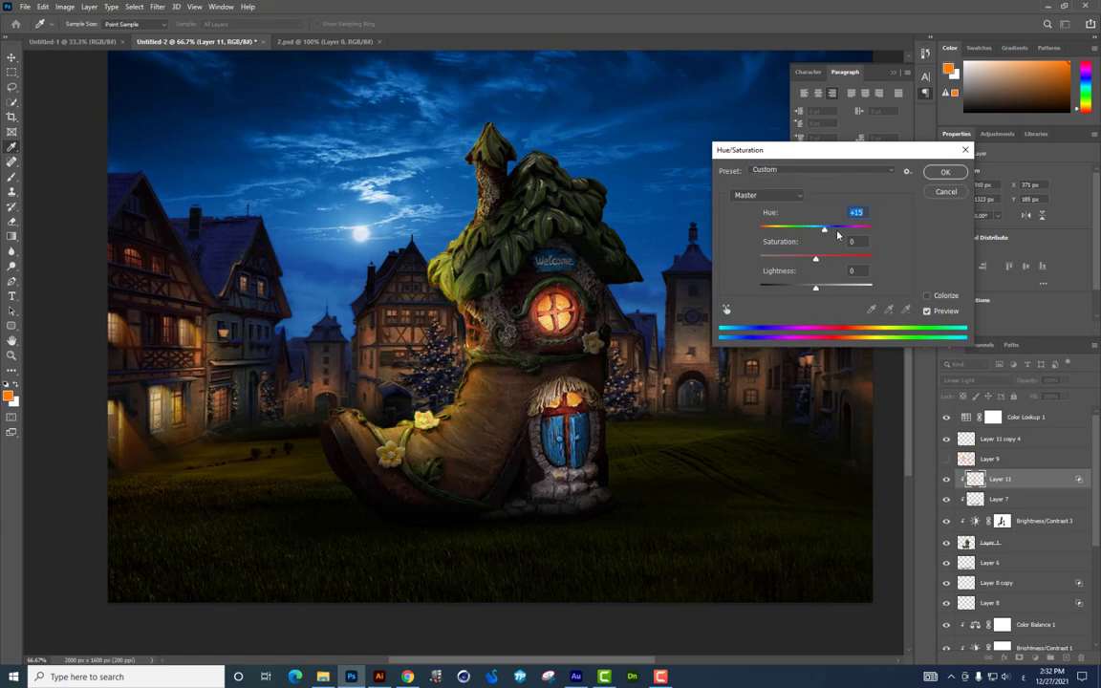
pyautogui.moveTo(828, 233)
pyautogui.mouseDown()
pyautogui.moveTo(799, 235)
pyautogui.moveTo(868, 231)
pyautogui.mouseUp()
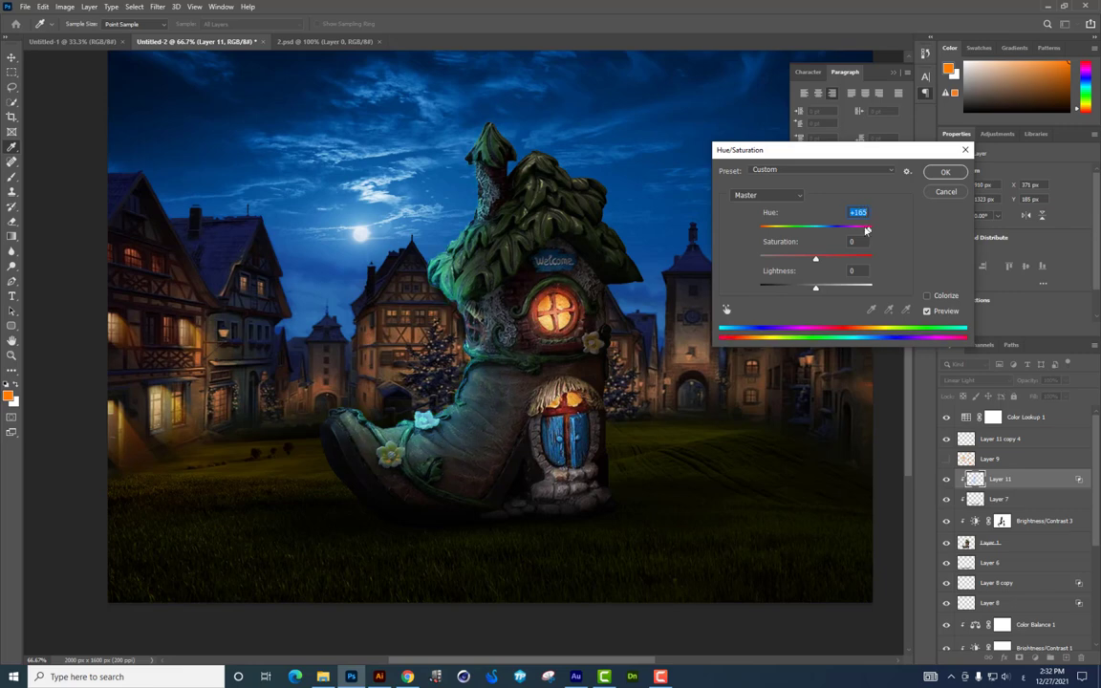
# Step: Apply the pending hue change and zoom in on the shoe house
pyautogui.press('Return')
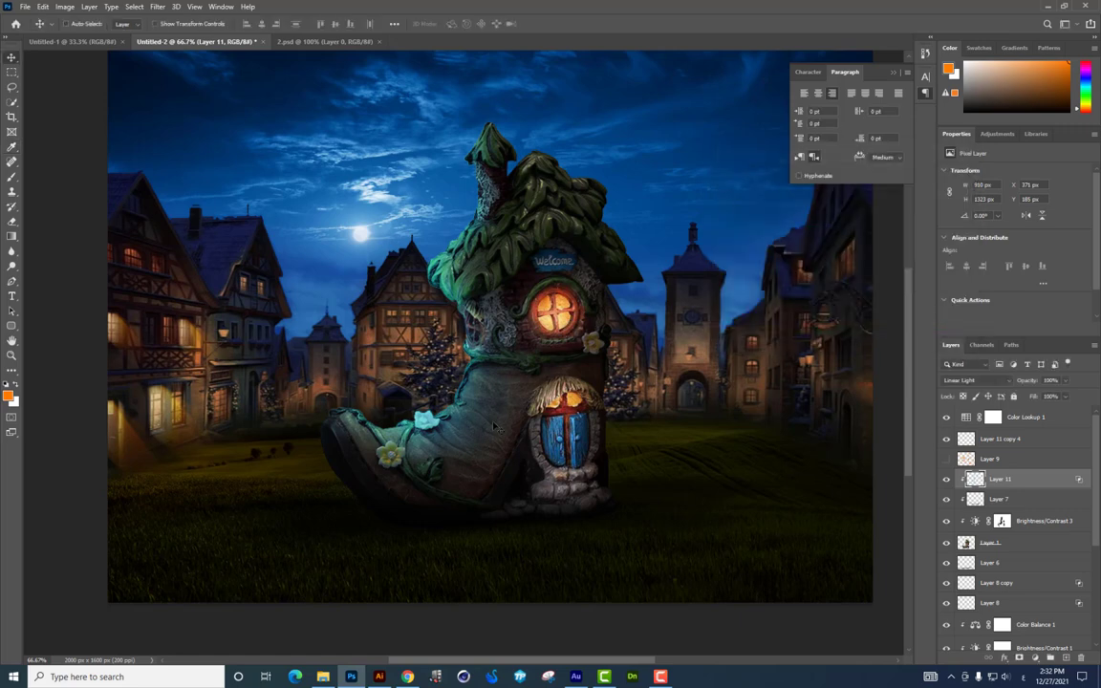
pyautogui.moveTo(496, 429); pyautogui.dragTo(542, 409)
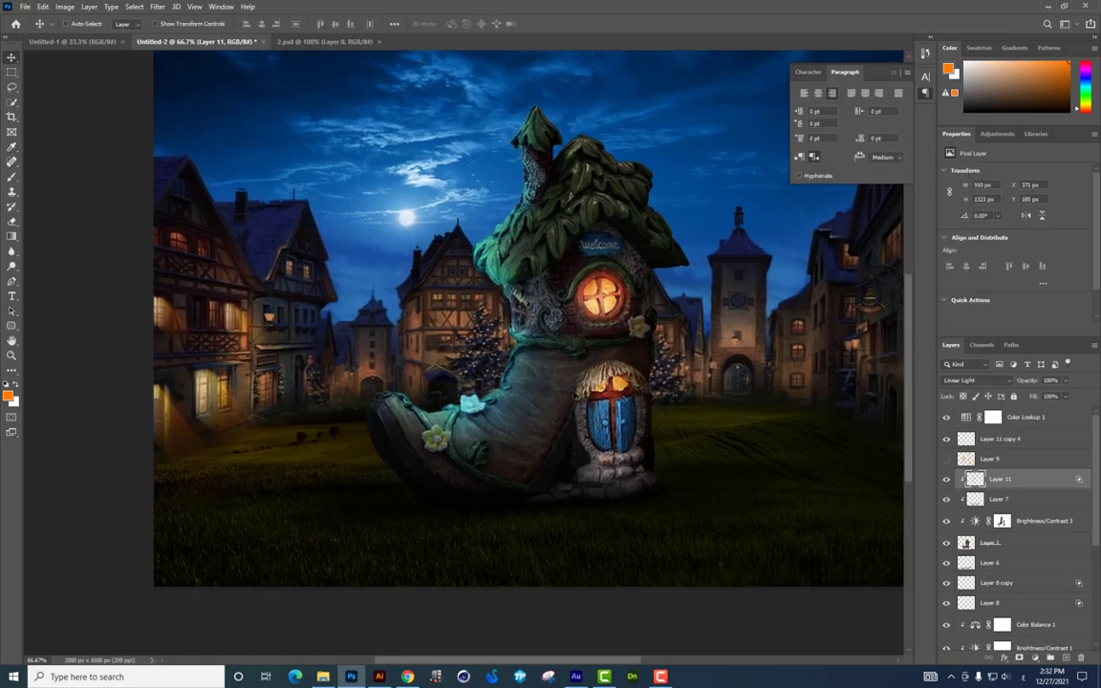
pyautogui.scroll(3, 505, 284)
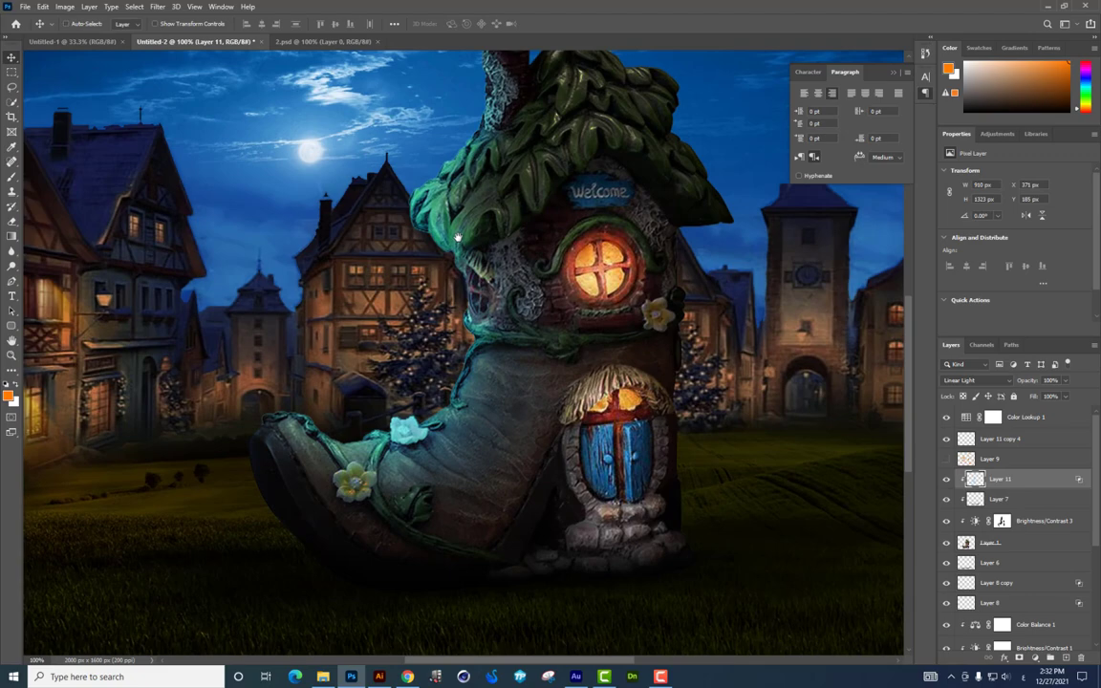
pyautogui.scroll(-2, 538, 338)
pyautogui.scroll(2, 538, 338)
pyautogui.scroll(2, 573, 325)
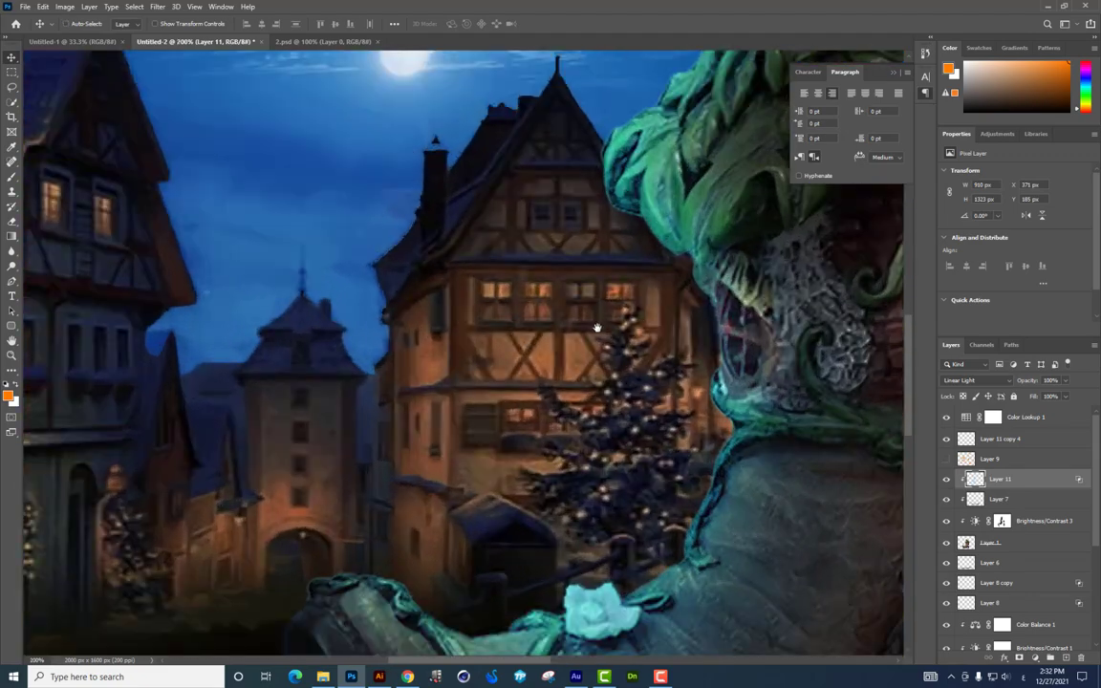
pyautogui.scroll(2, 517, 239)
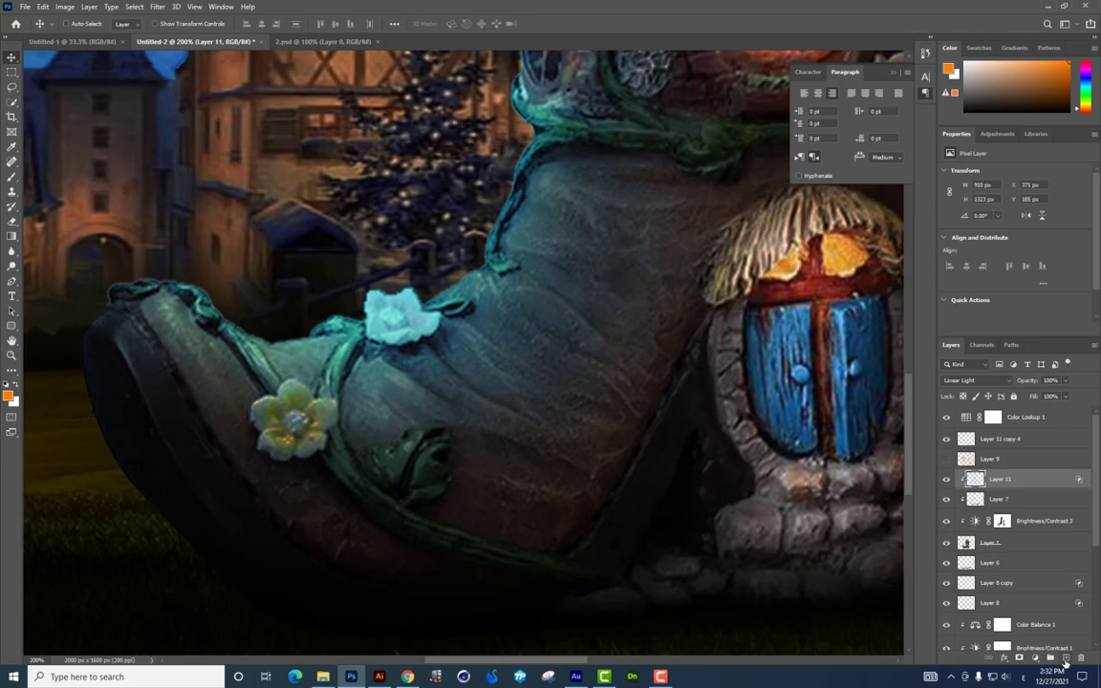
# Step: Add Layer 12 above Layer 11 and set up a white 65 px brush
pyautogui.click(1066, 660)
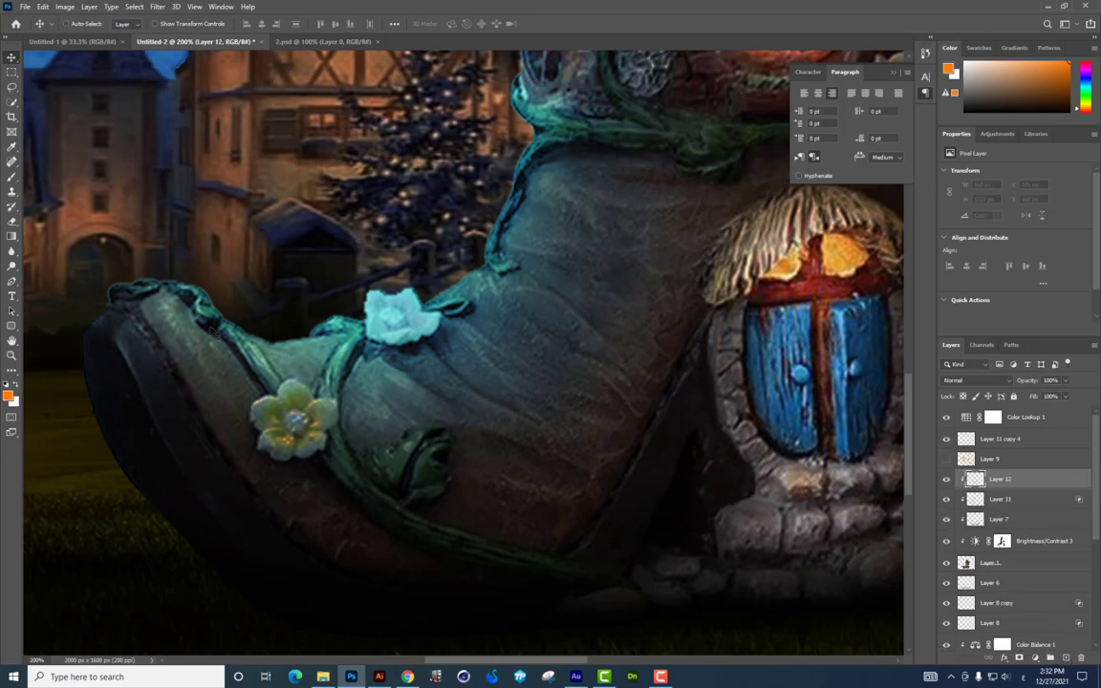
pyautogui.click(11, 177)
pyautogui.click(9, 394)
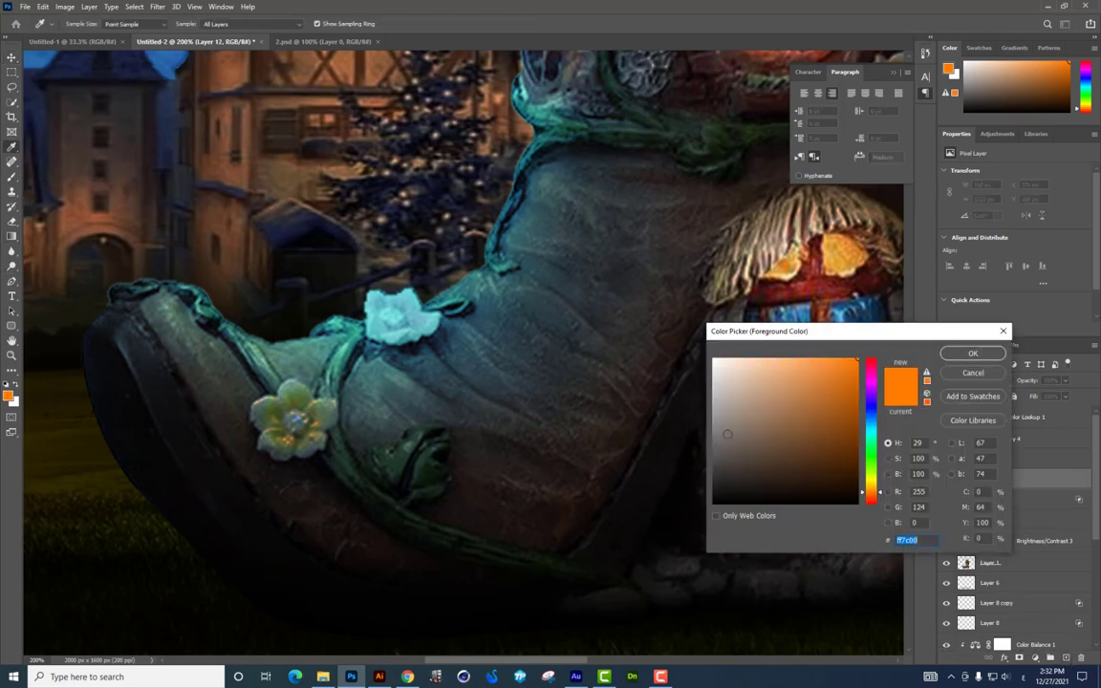
pyautogui.click(719, 357)
pyautogui.click(978, 352)
pyautogui.rightClick(660, 350)
pyautogui.click(737, 376)
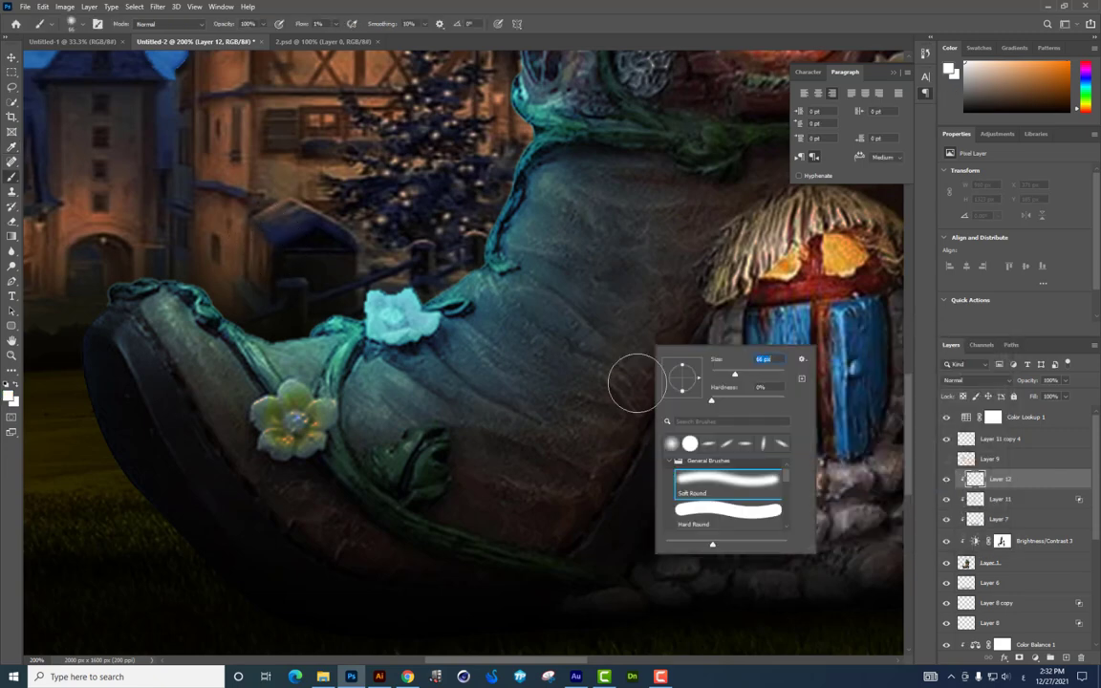
pyautogui.press('Return')
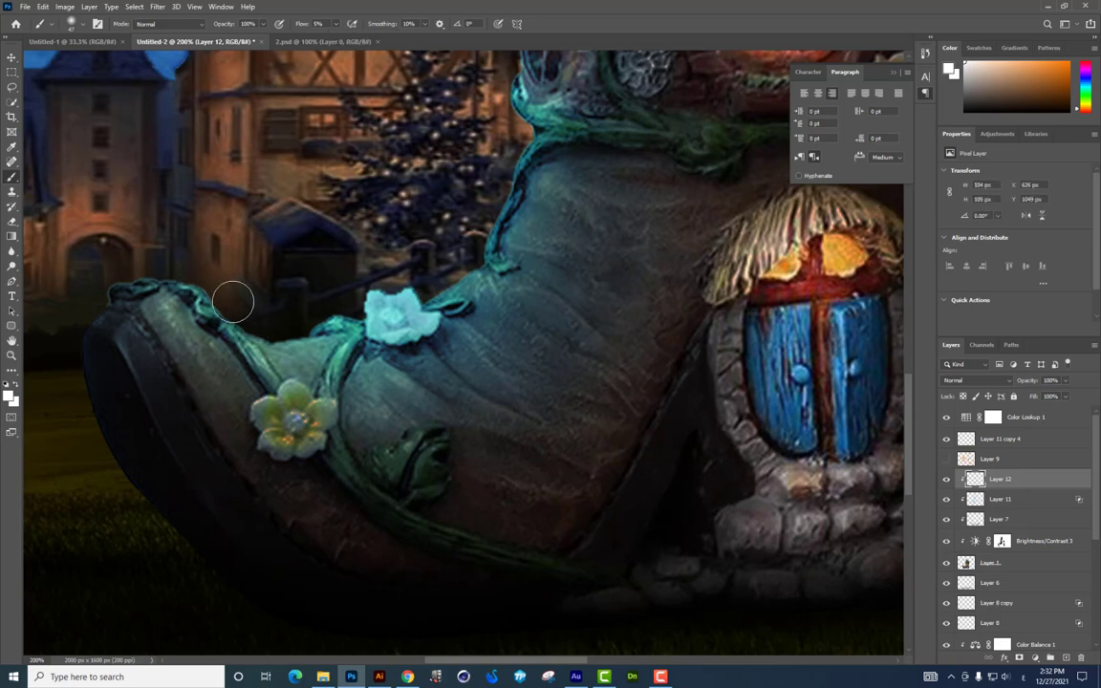
# Step: Paint faint white highlights on the boot toe and strap, then pan up to the roof tip
pyautogui.moveTo(233, 300); pyautogui.dragTo(247, 314)
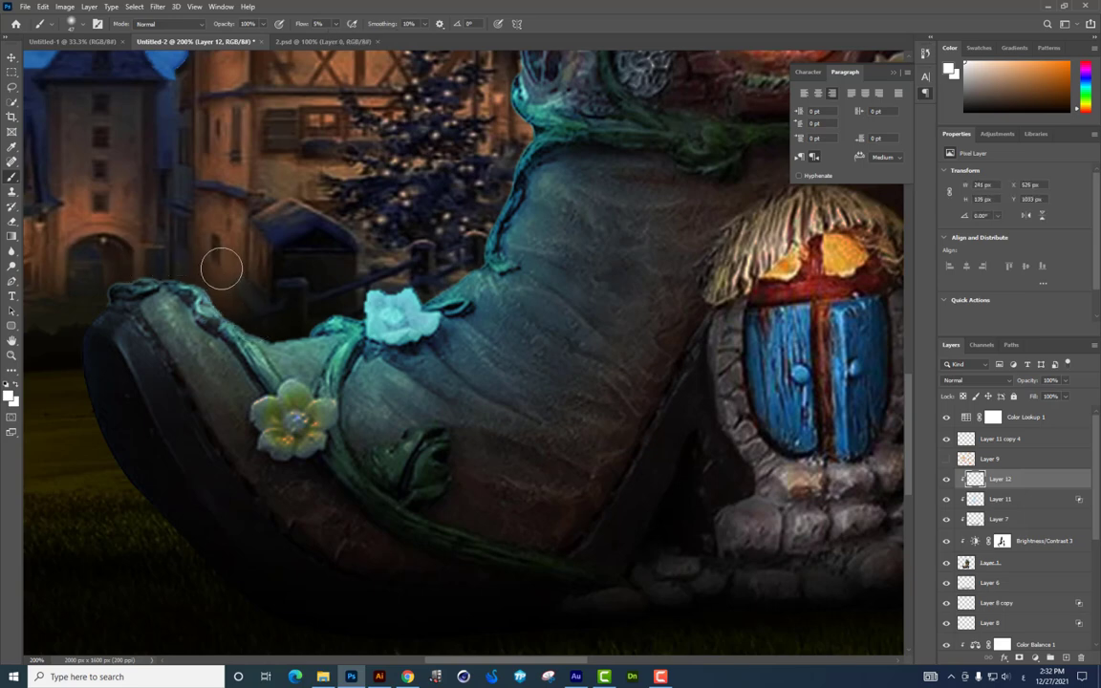
pyautogui.moveTo(317, 332); pyautogui.dragTo(339, 314)
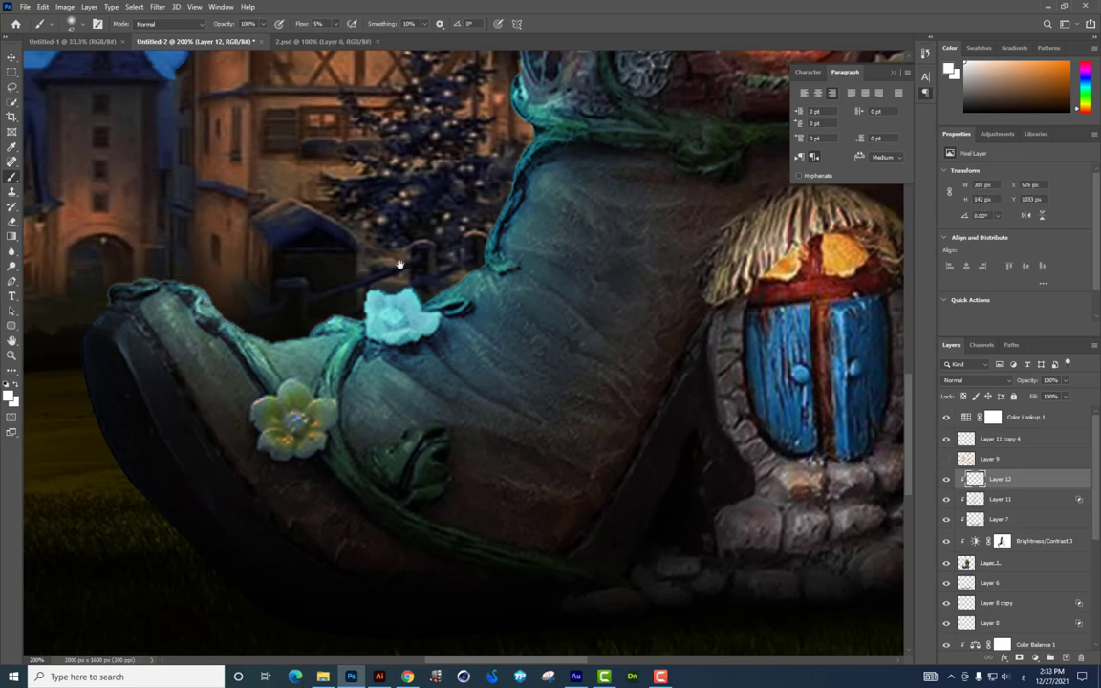
pyautogui.moveTo(400, 264); pyautogui.dragTo(327, 378)
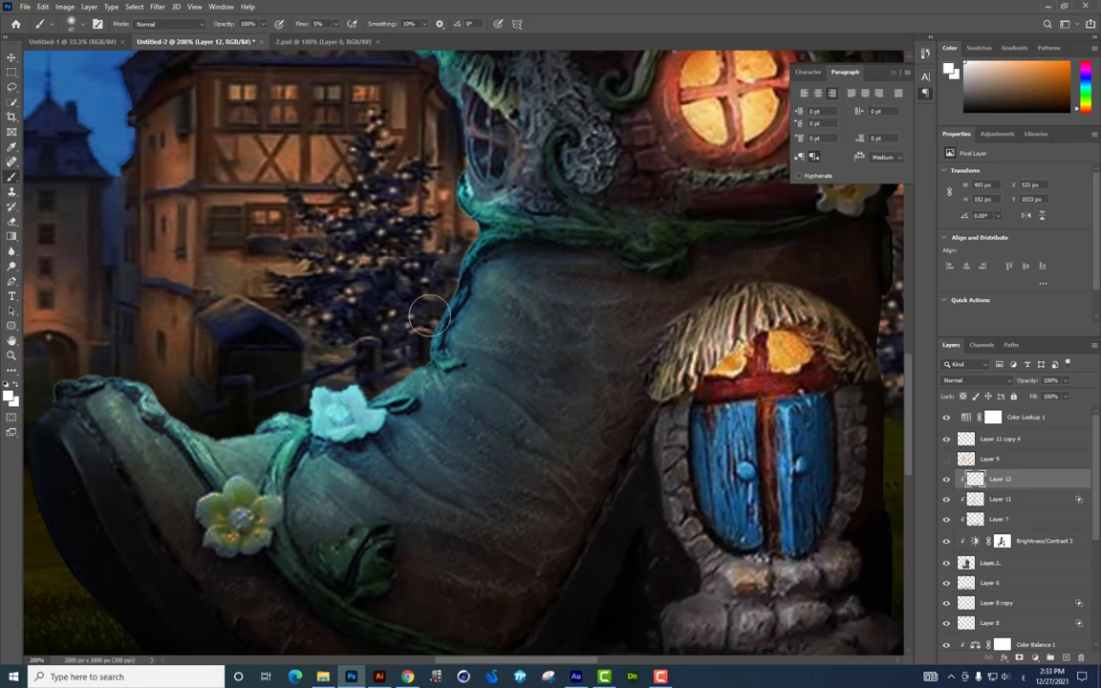
pyautogui.moveTo(449, 191); pyautogui.dragTo(473, 272)
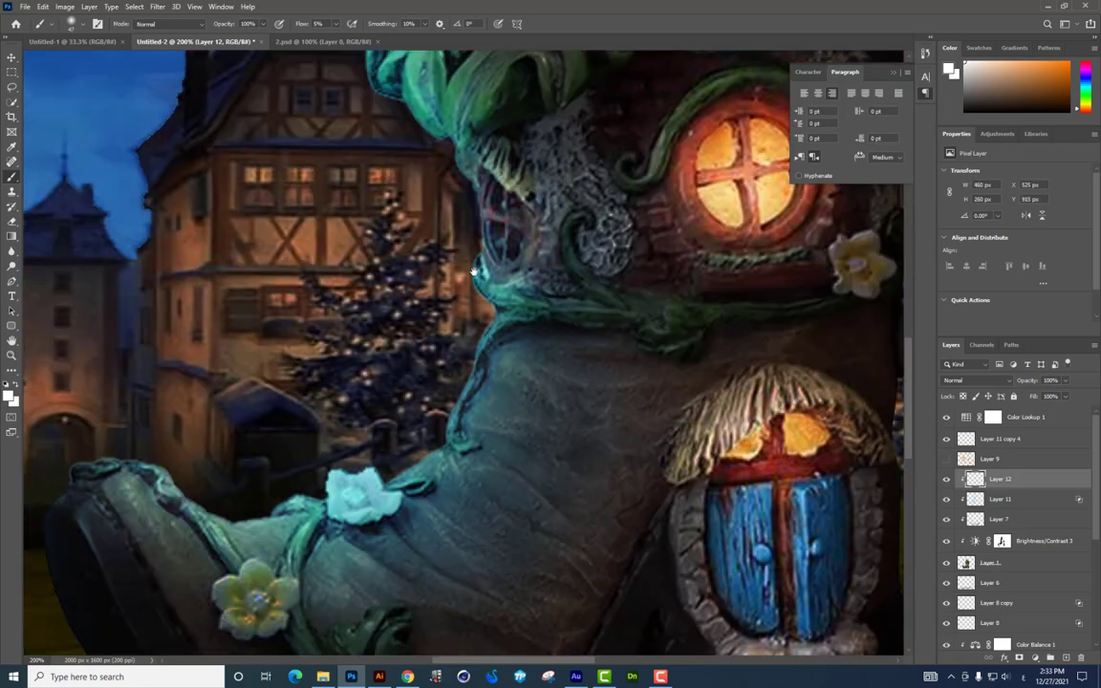
pyautogui.moveTo(435, 220); pyautogui.dragTo(460, 275)
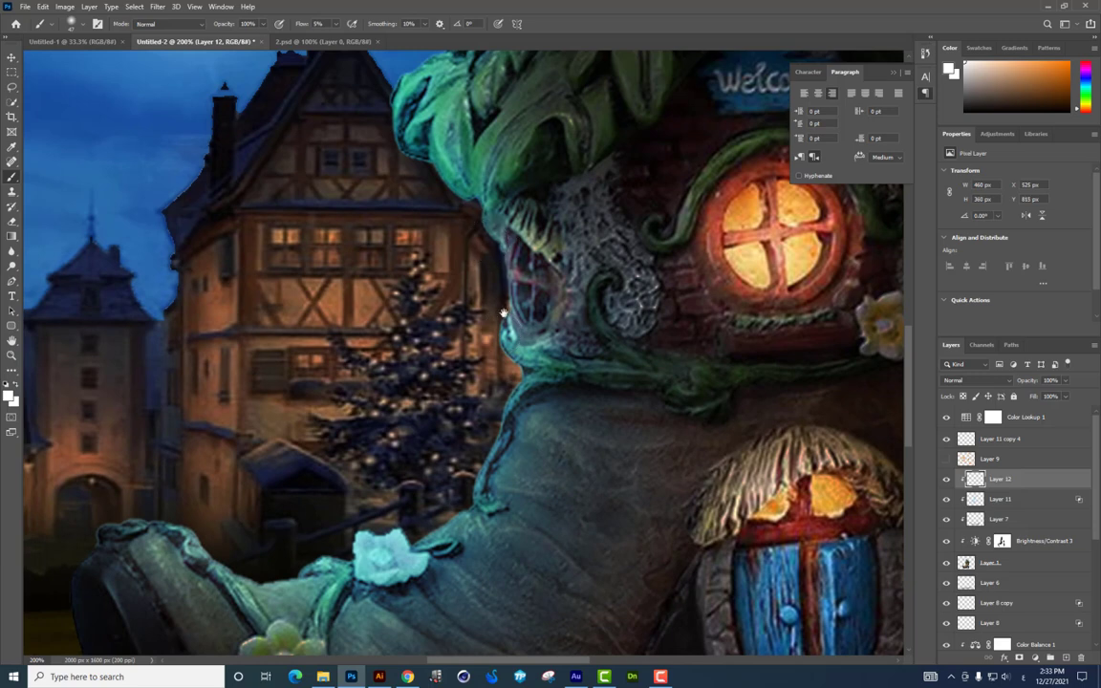
pyautogui.moveTo(503, 314); pyautogui.dragTo(511, 376)
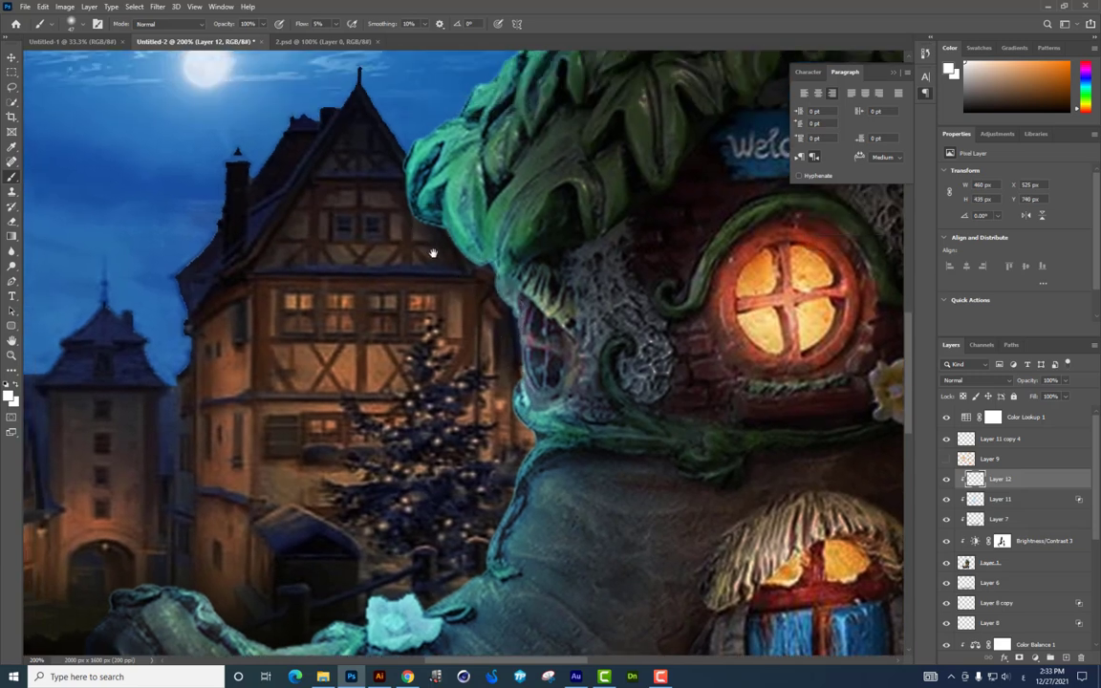
pyautogui.moveTo(433, 253); pyautogui.dragTo(441, 281)
pyautogui.moveTo(371, 218); pyautogui.dragTo(367, 309)
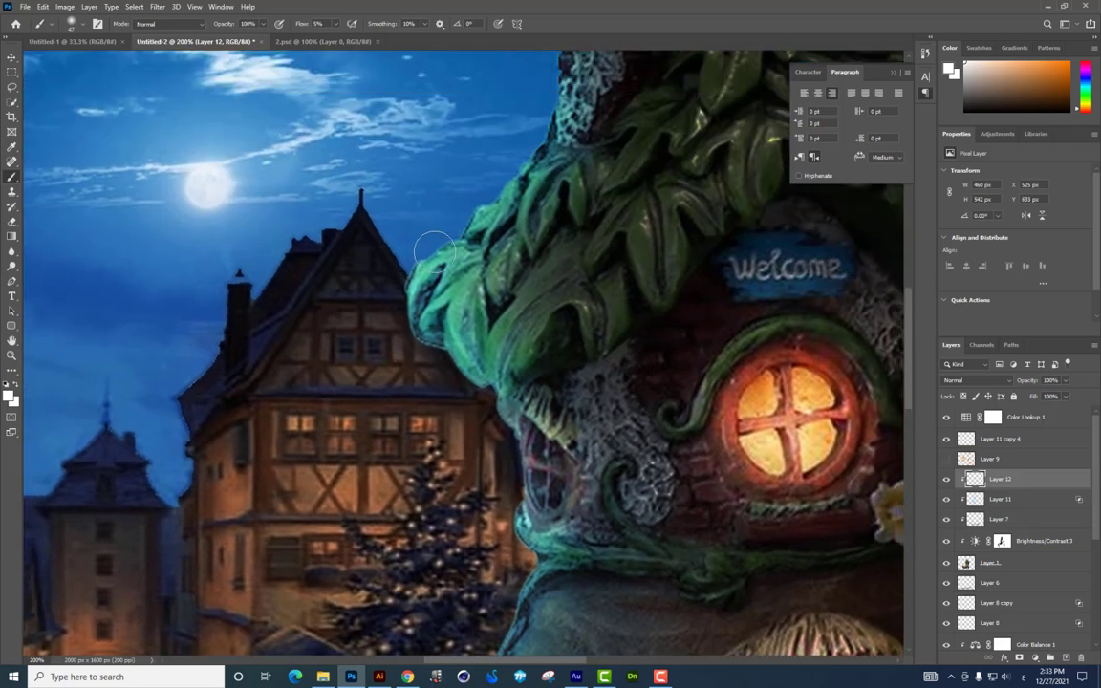
pyautogui.moveTo(433, 251); pyautogui.dragTo(373, 391)
pyautogui.moveTo(447, 244); pyautogui.dragTo(479, 387)
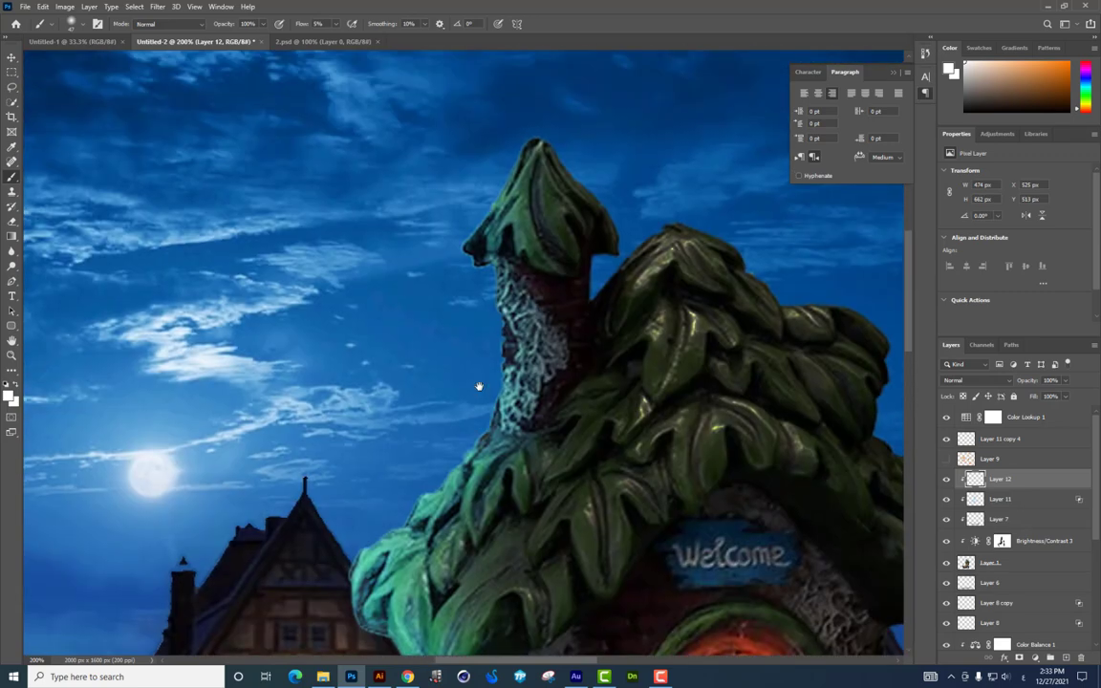
# Step: Shade under the roof left of the chimney, pan back down the boot, and zoom out
pyautogui.moveTo(491, 314)
pyautogui.mouseDown()
pyautogui.moveTo(492, 239)
pyautogui.moveTo(496, 318)
pyautogui.moveTo(465, 223)
pyautogui.moveTo(503, 123)
pyautogui.mouseUp()
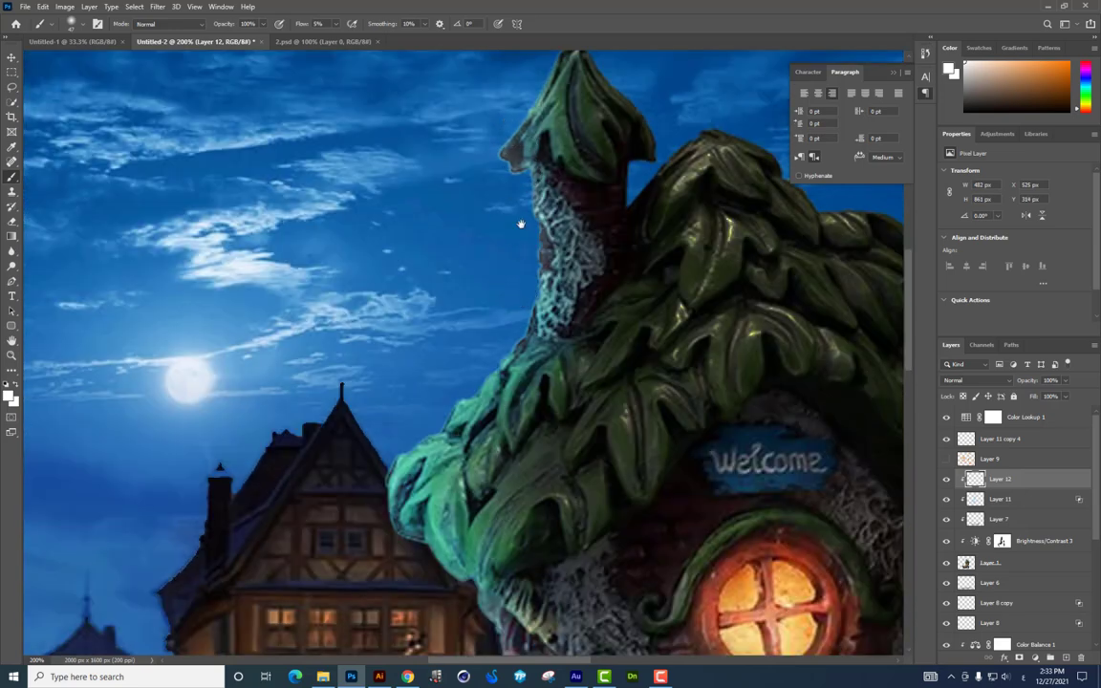
pyautogui.moveTo(521, 224); pyautogui.dragTo(537, 167)
pyautogui.moveTo(369, 346); pyautogui.dragTo(401, 244)
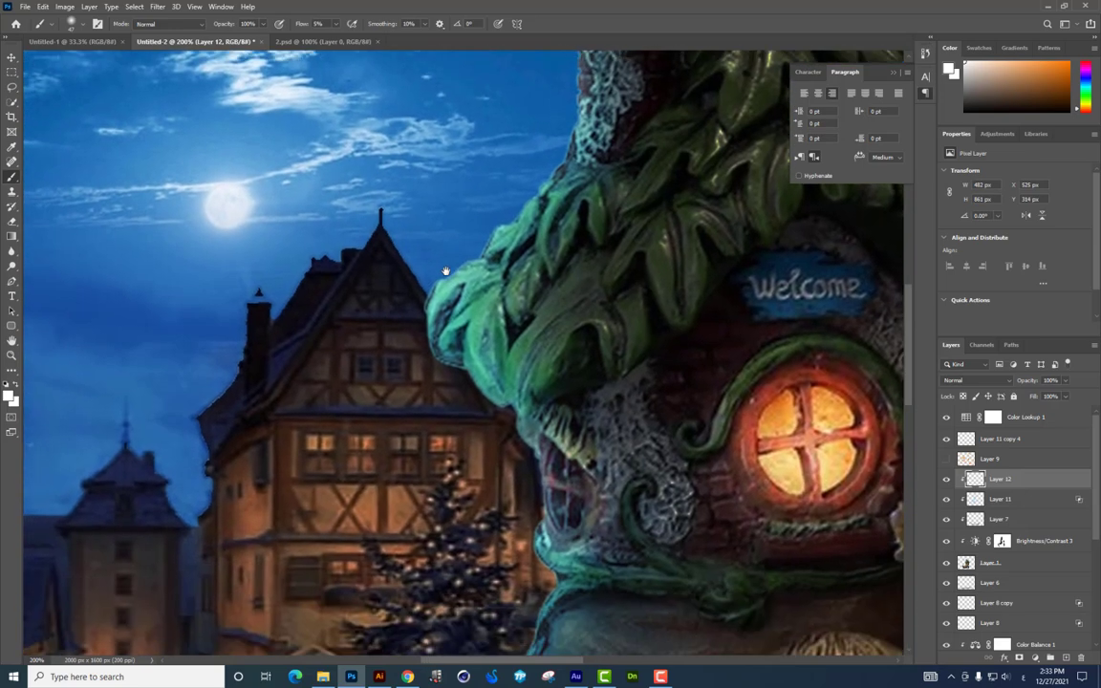
pyautogui.moveTo(494, 421); pyautogui.dragTo(480, 304)
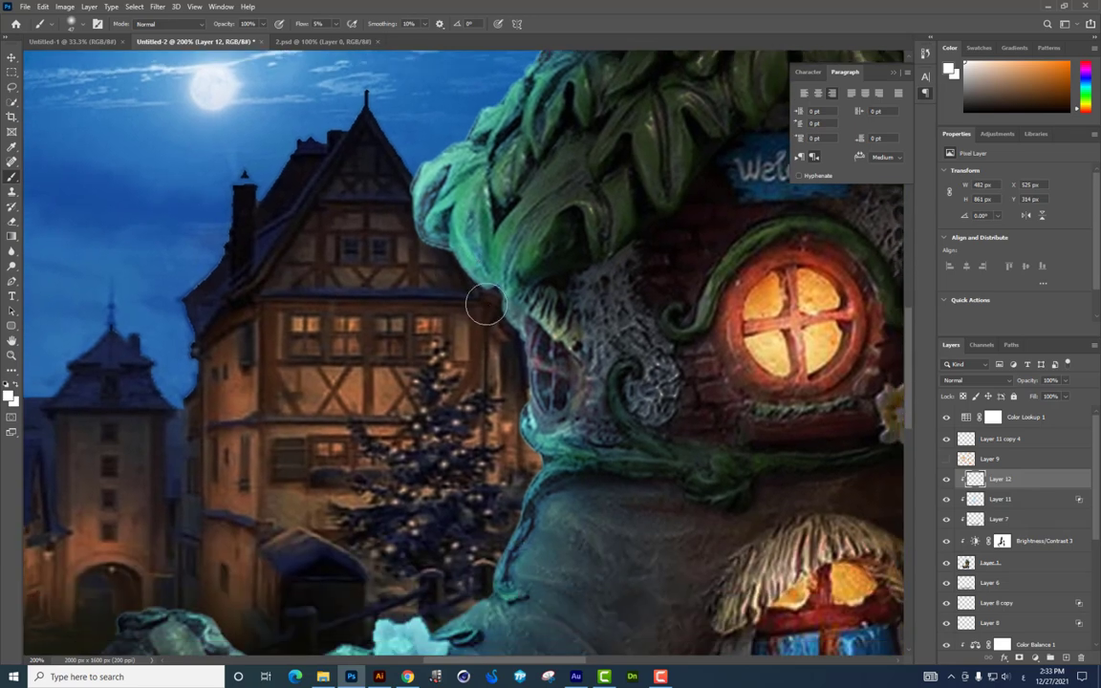
pyautogui.moveTo(524, 467); pyautogui.dragTo(529, 368)
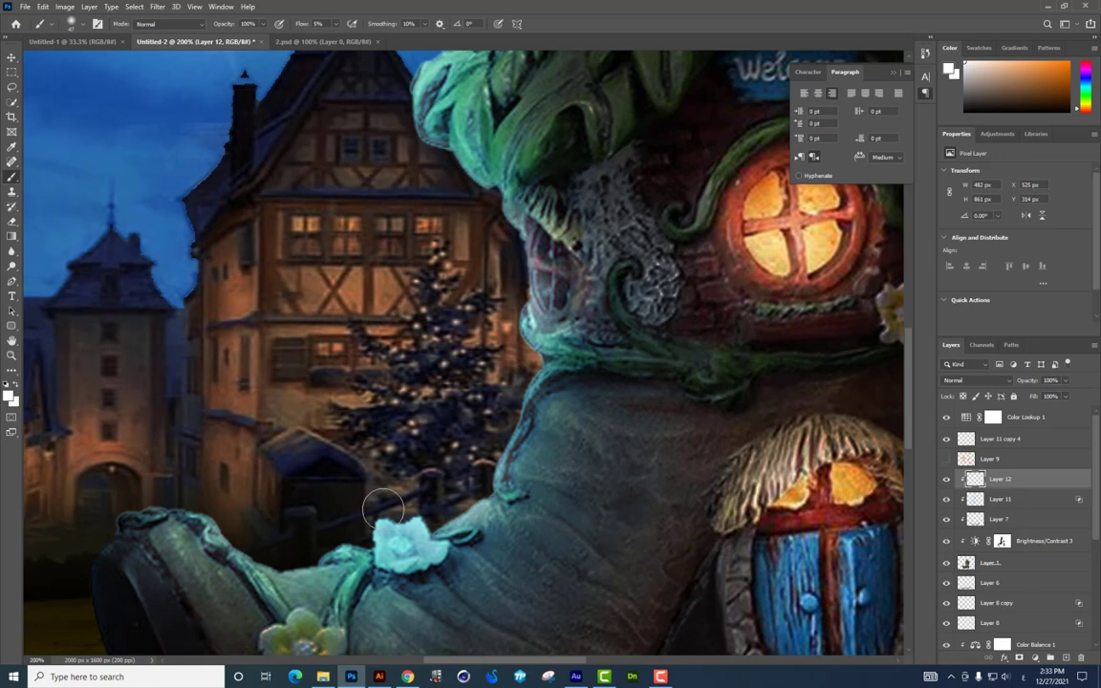
pyautogui.moveTo(232, 523)
pyautogui.mouseDown()
pyautogui.moveTo(308, 408)
pyautogui.moveTo(174, 517)
pyautogui.moveTo(176, 341)
pyautogui.mouseUp()
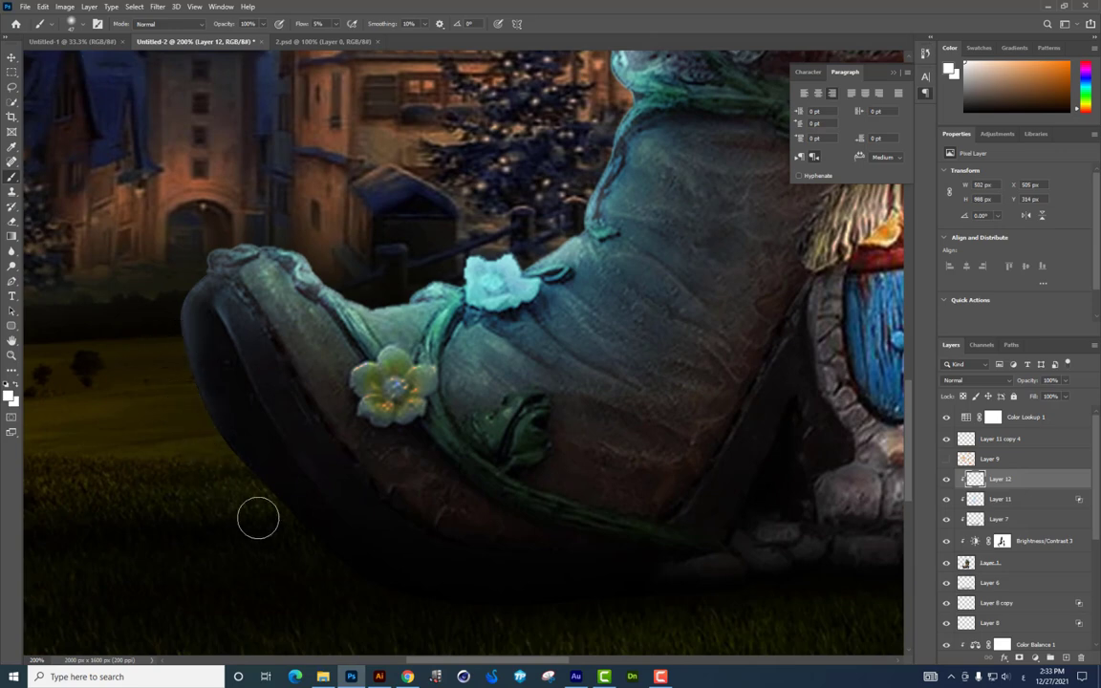
pyautogui.hotkey('ctrl', '-')
pyautogui.hotkey('ctrl', '-')
pyautogui.hotkey('ctrl', '-')
# Step: Compare the composite with and without Layer 12 and recentre the view
pyautogui.hotkey('ctrl', '+')
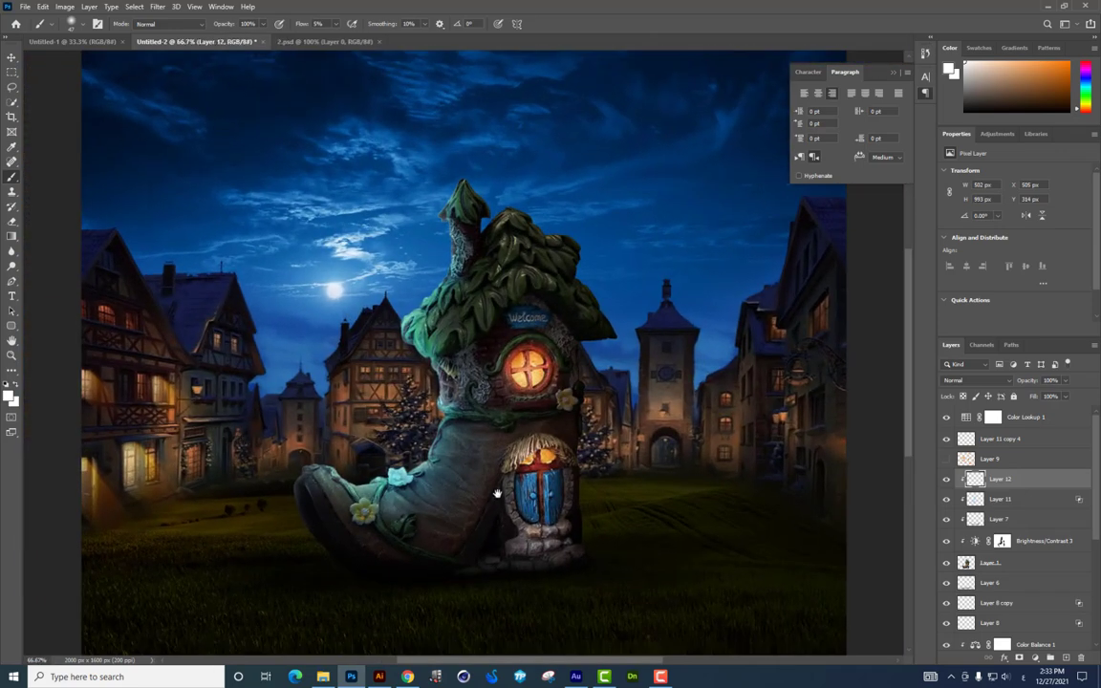
pyautogui.click(945, 483)
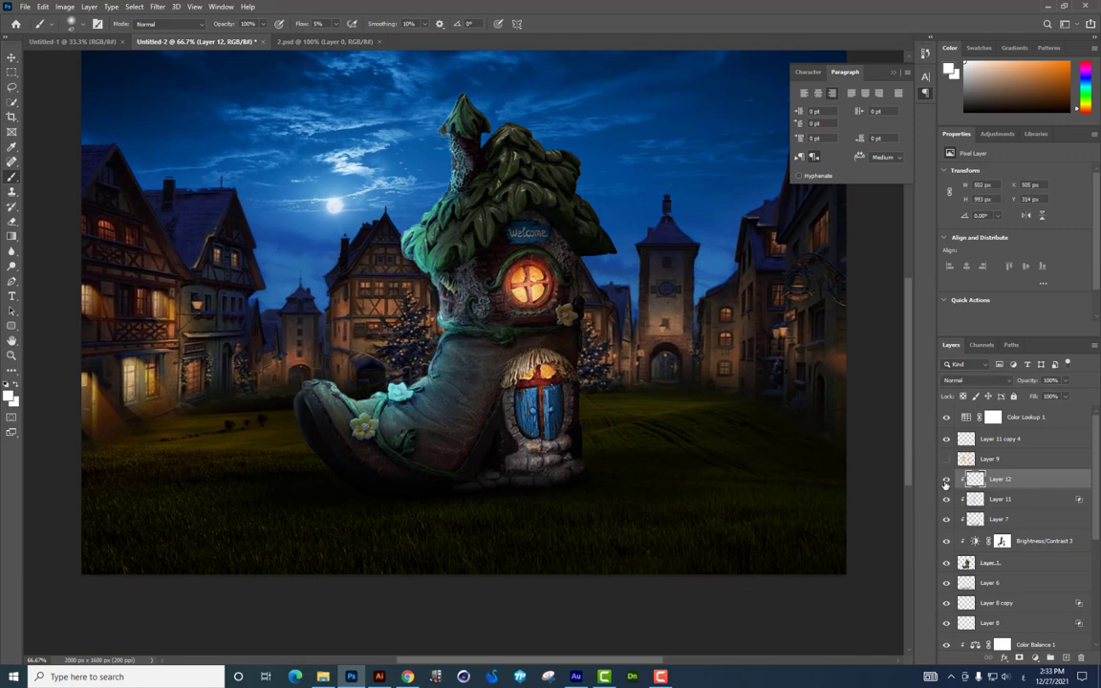
pyautogui.moveTo(658, 395)
pyautogui.mouseDown()
pyautogui.moveTo(792, 303)
pyautogui.moveTo(558, 296)
pyautogui.mouseUp()
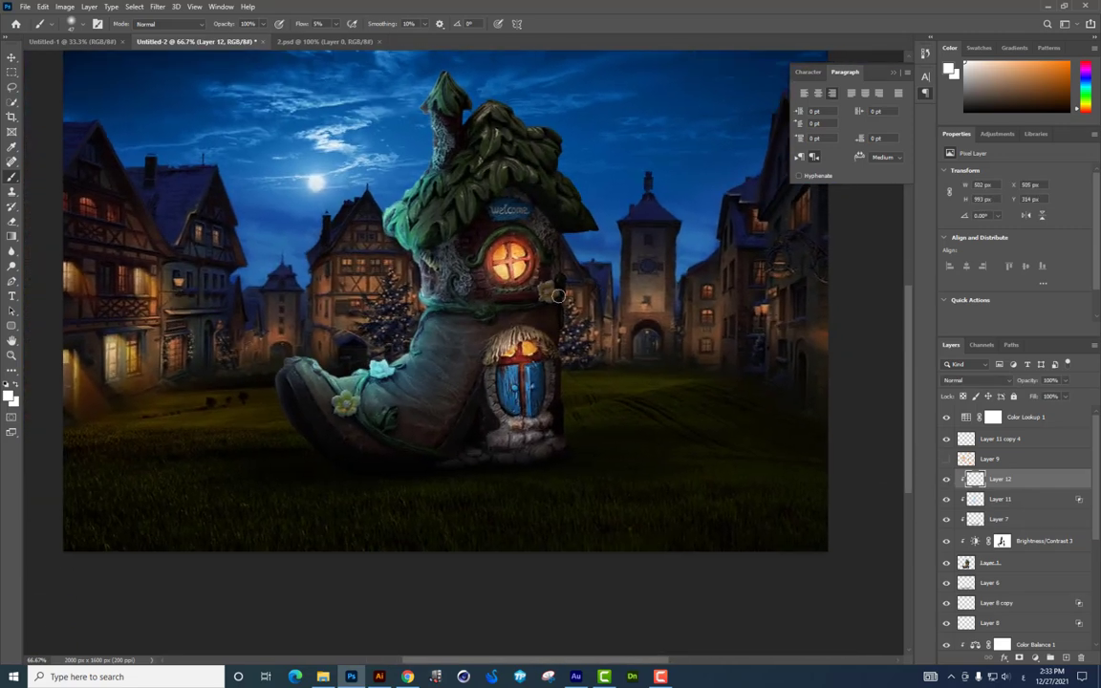
pyautogui.click(11, 57)
pyautogui.scroll(2, 431, 289)
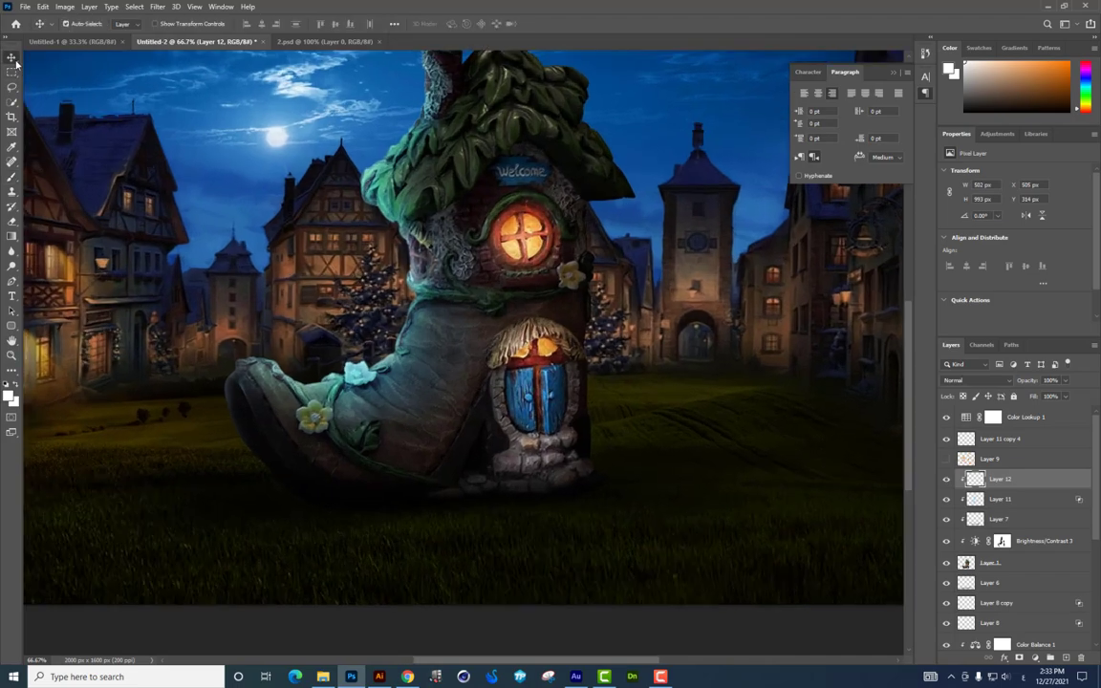
pyautogui.scroll(2, 430, 289)
pyautogui.scroll(2, 430, 289)
pyautogui.scroll(2, 431, 289)
pyautogui.hscroll(-2, 392, 595)
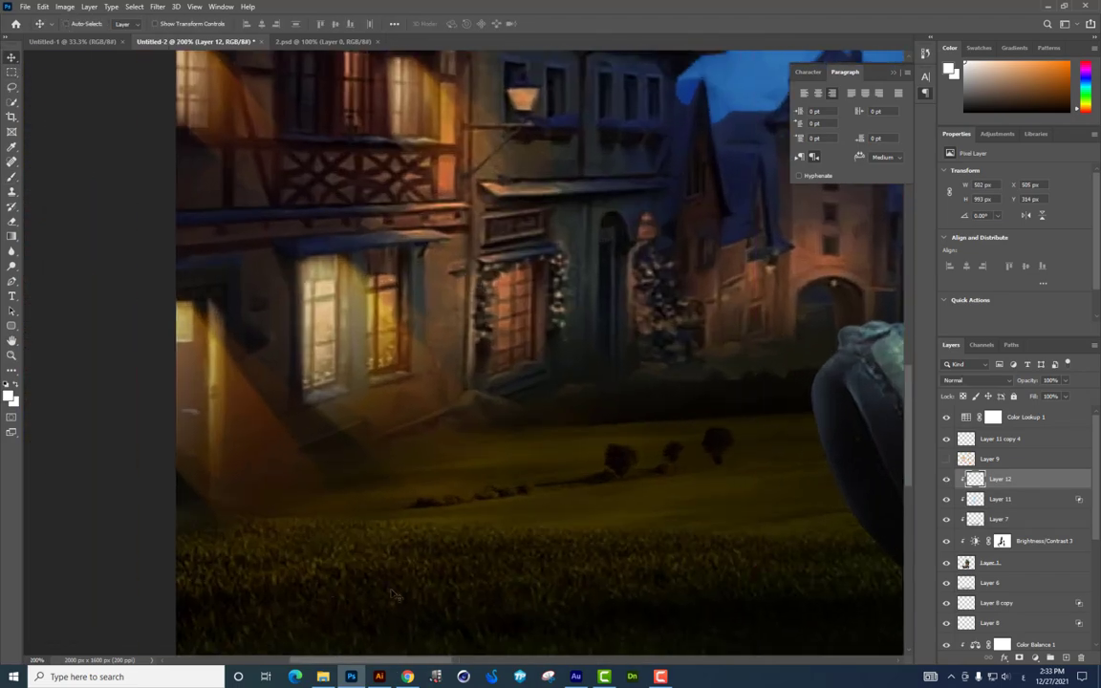
# Step: Drag the flare image 2.jpg into the composite and shrink it to a small box
pyautogui.click(323, 677)
pyautogui.moveTo(738, 201)
pyautogui.mouseDown()
pyautogui.moveTo(354, 681)
pyautogui.moveTo(382, 554)
pyautogui.mouseUp()
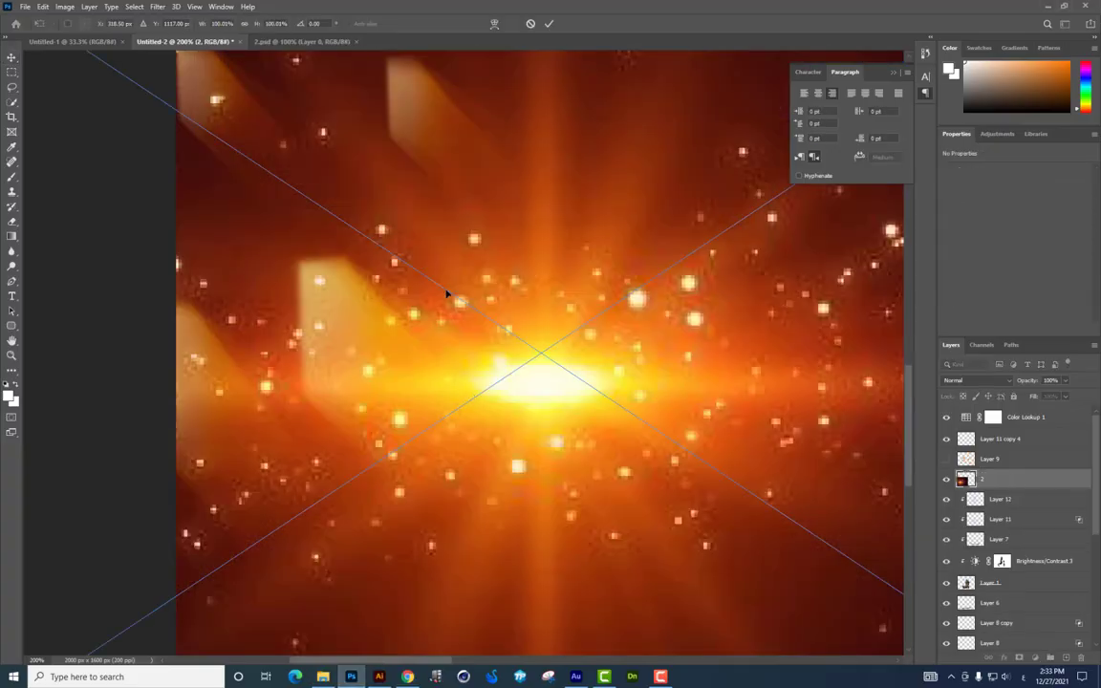
pyautogui.hotkey('ctrl', '-')
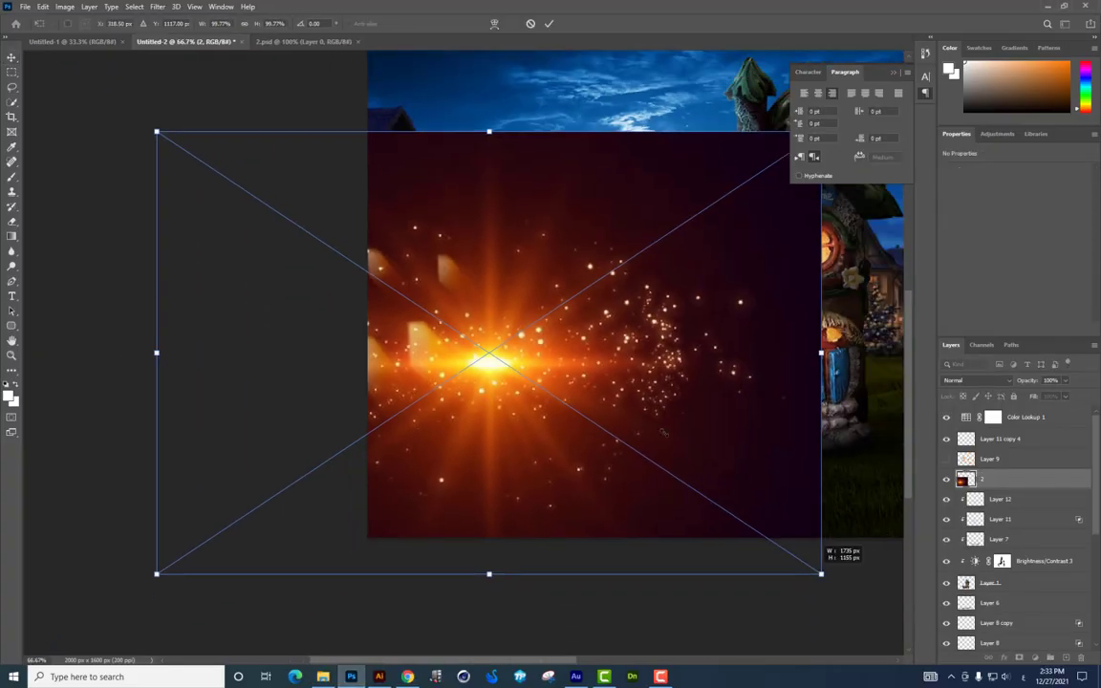
pyautogui.moveTo(840, 570); pyautogui.dragTo(563, 401)
pyautogui.hotkey('ctrl', '+')
pyautogui.press('Return')
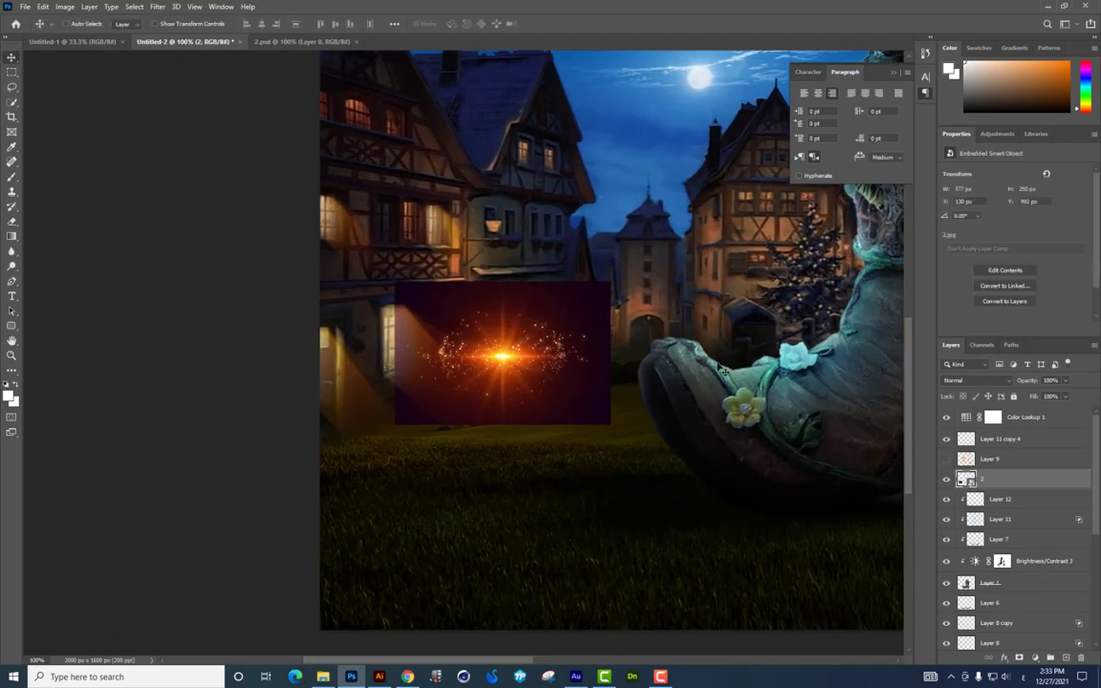
# Step: Set the flare layer to Screen and move its glow onto the lit windows
pyautogui.click(957, 381)
pyautogui.click(965, 456)
pyautogui.moveTo(595, 357)
pyautogui.mouseDown()
pyautogui.moveTo(505, 359)
pyautogui.moveTo(511, 354)
pyautogui.mouseUp()
pyautogui.hotkey('ctrl', '+')
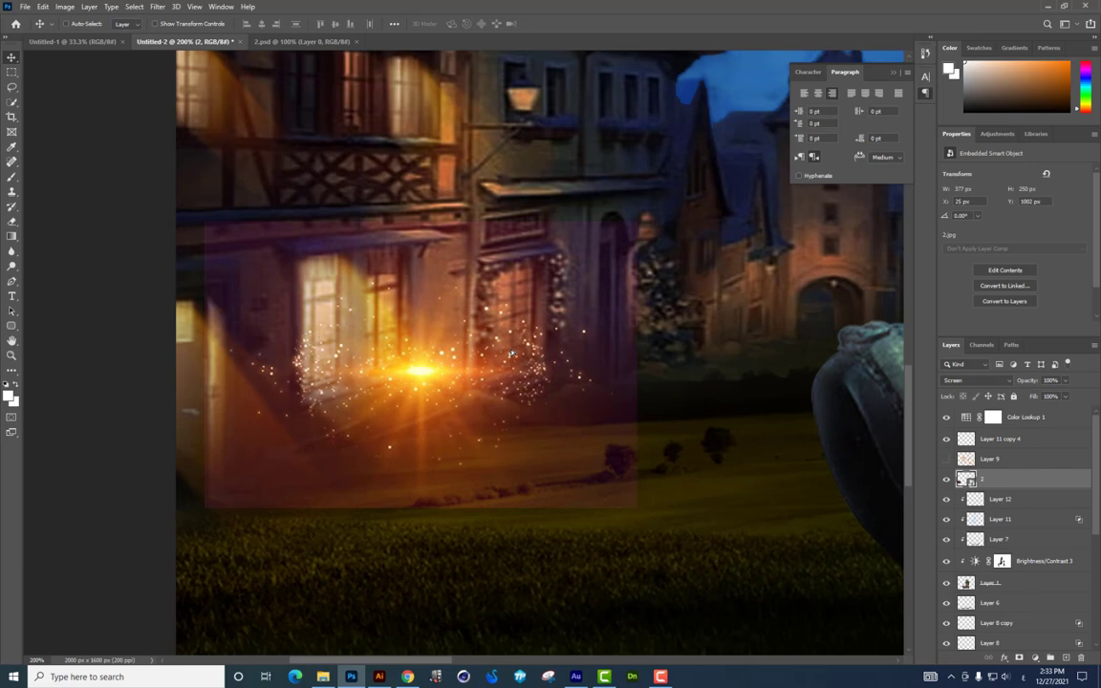
# Step: Darken the flare's background with Levels black input 65 and shift the sparkles left
pyautogui.hotkey('ctrl', 'l')
pyautogui.moveTo(511, 147); pyautogui.dragTo(724, 146)
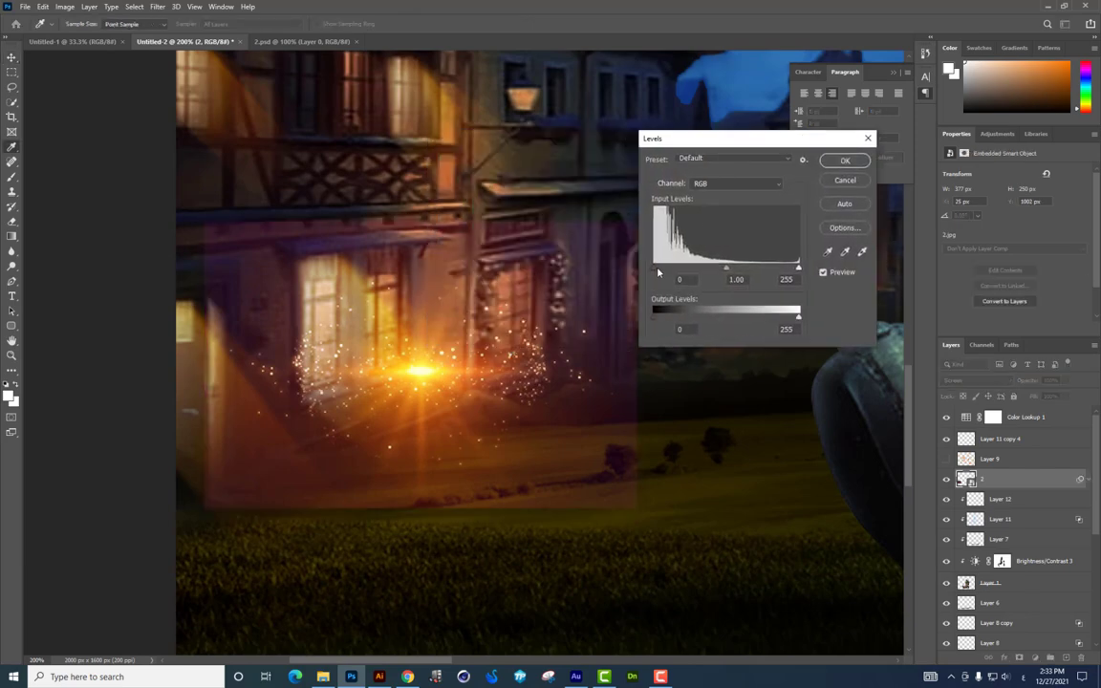
pyautogui.moveTo(665, 272)
pyautogui.mouseDown()
pyautogui.moveTo(676, 274)
pyautogui.moveTo(651, 269)
pyautogui.moveTo(683, 271)
pyautogui.mouseUp()
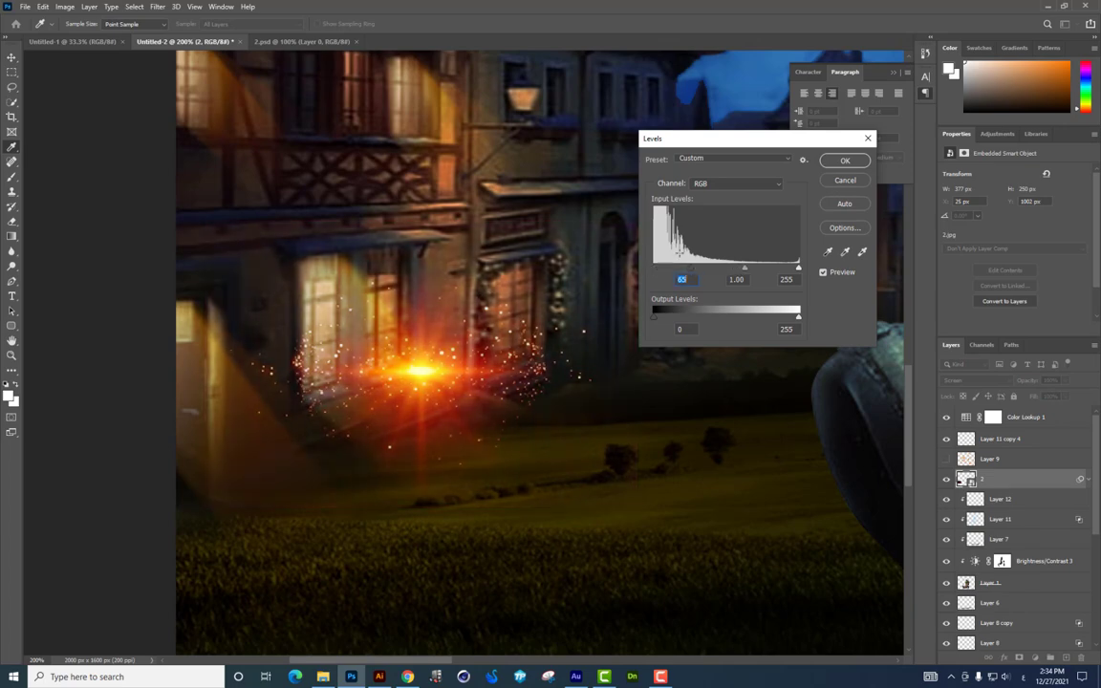
pyautogui.press('Return')
pyautogui.press('v')
pyautogui.moveTo(421, 368); pyautogui.dragTo(354, 359)
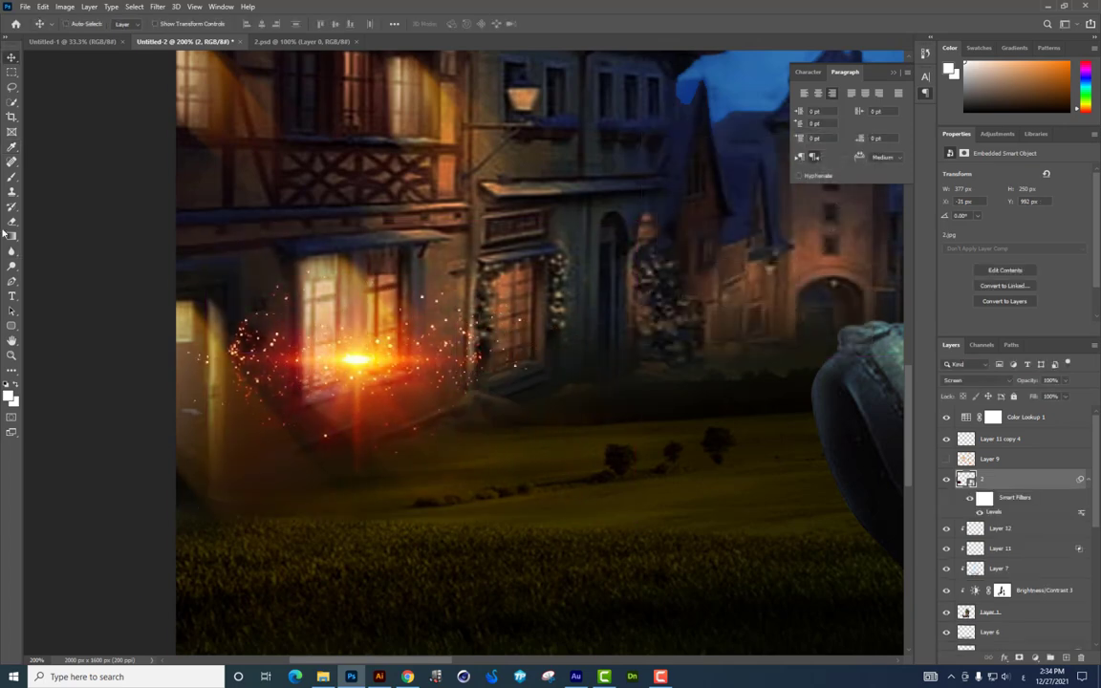
# Step: Rasterize the flare layer and erase part of the sparkle glow
pyautogui.click(12, 221)
pyautogui.click(331, 300)
pyautogui.press('Return')
pyautogui.moveTo(332, 300)
pyautogui.mouseDown()
pyautogui.moveTo(307, 389)
pyautogui.moveTo(315, 455)
pyautogui.mouseUp()
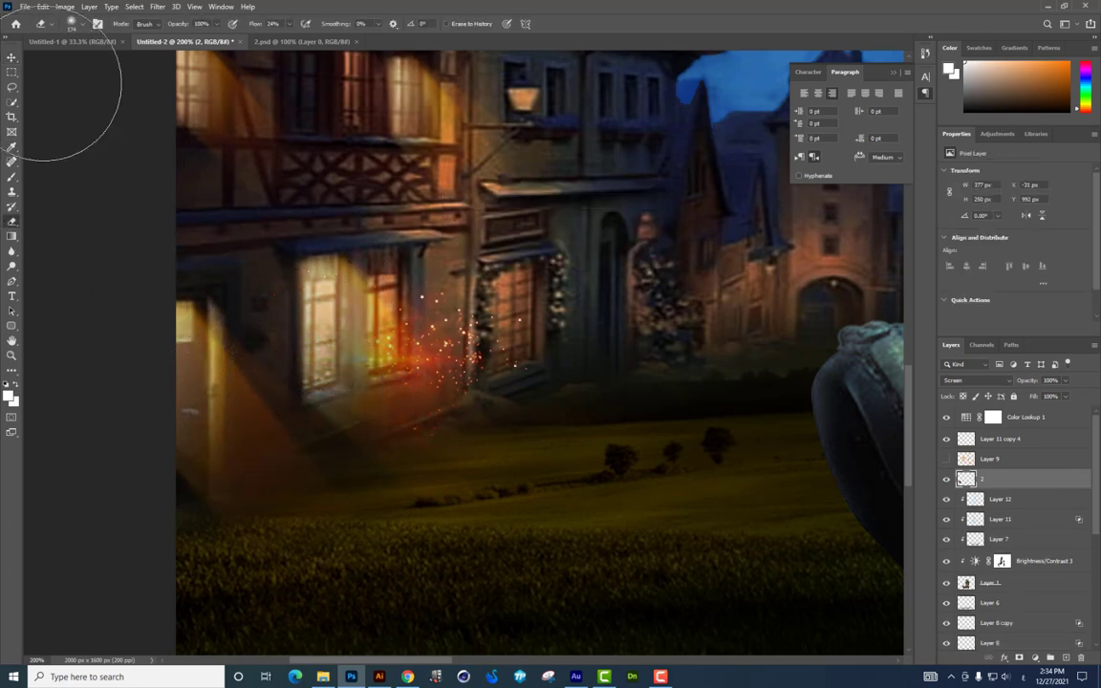
# Step: Rotate the sparkles about 11.75° and adjust their placement
pyautogui.hotkey('ctrl', 't')
pyautogui.moveTo(450, 315); pyautogui.dragTo(476, 341)
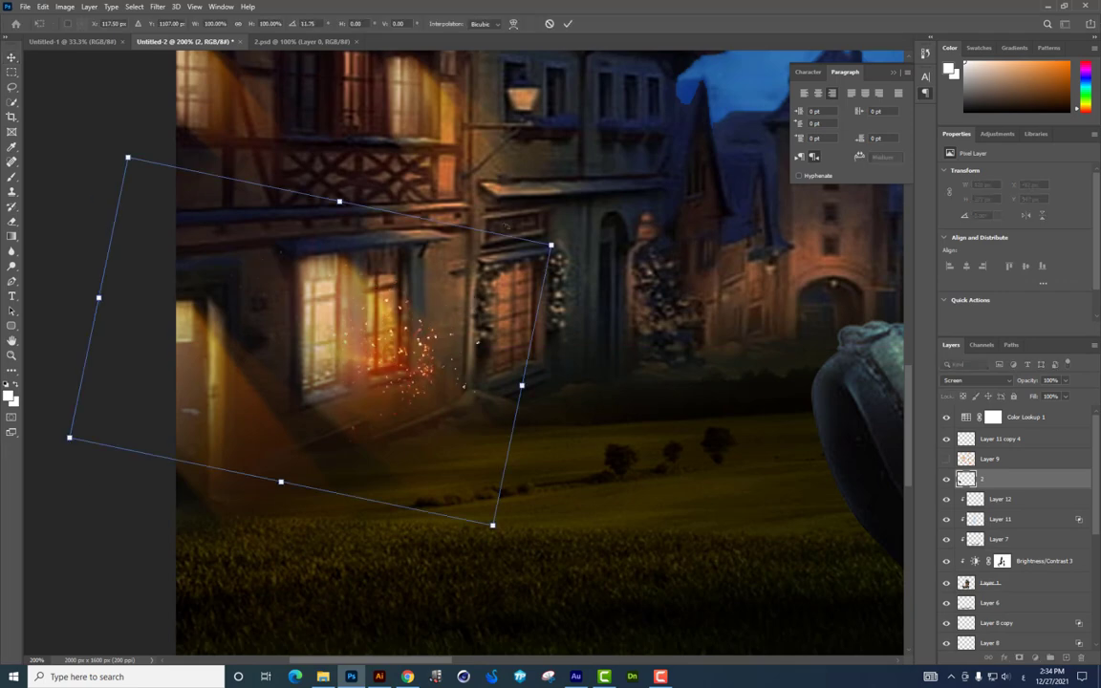
pyautogui.moveTo(464, 387)
pyautogui.mouseDown()
pyautogui.moveTo(449, 373)
pyautogui.moveTo(464, 390)
pyautogui.mouseUp()
pyautogui.press('Return')
pyautogui.hotkey('ctrl', '1')
pyautogui.press('v')
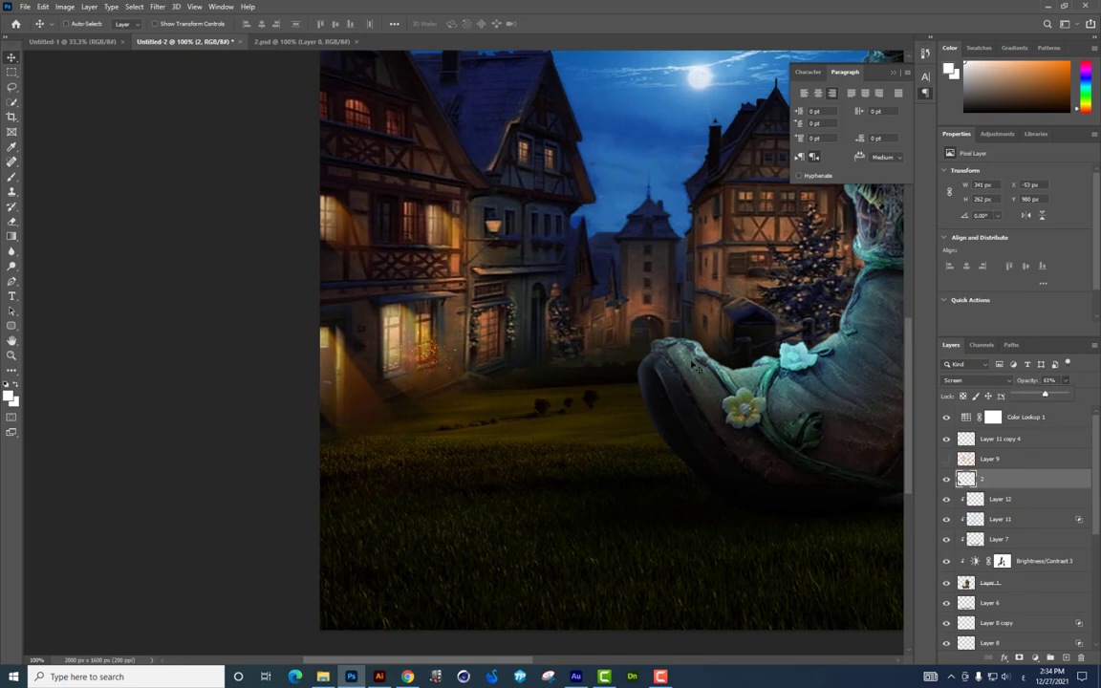
# Step: Enlarge the sparkles over the windows and erase glow spilling onto the wall and lawn
pyautogui.hotkey('ctrl', 't')
pyautogui.moveTo(476, 239); pyautogui.dragTo(402, 177)
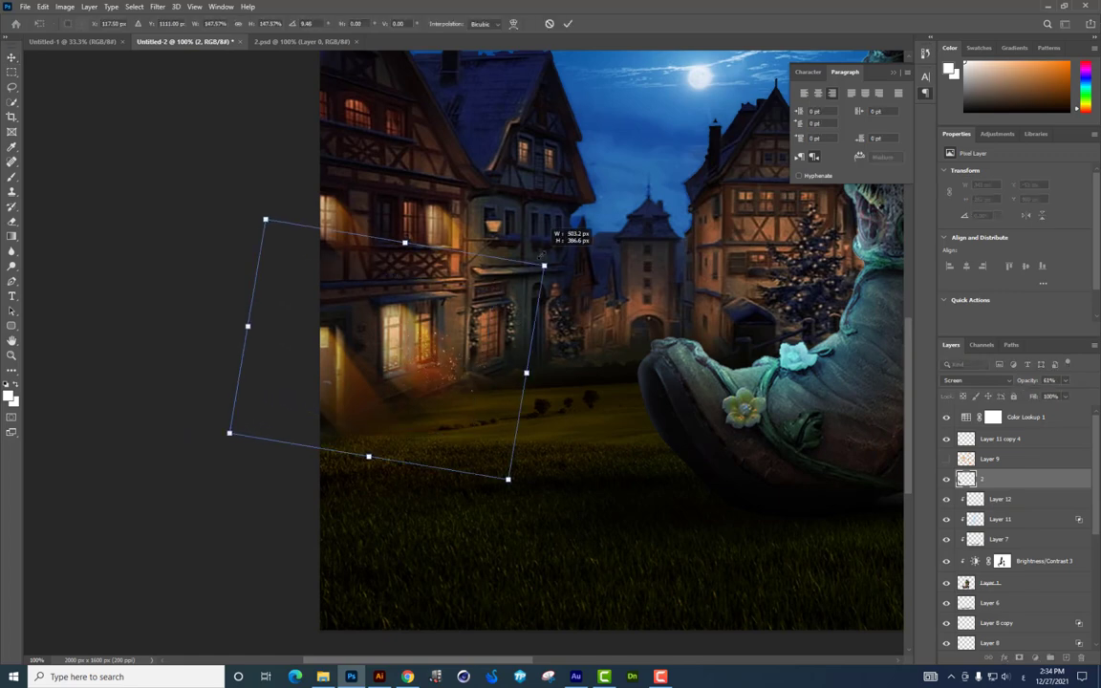
pyautogui.press('Return')
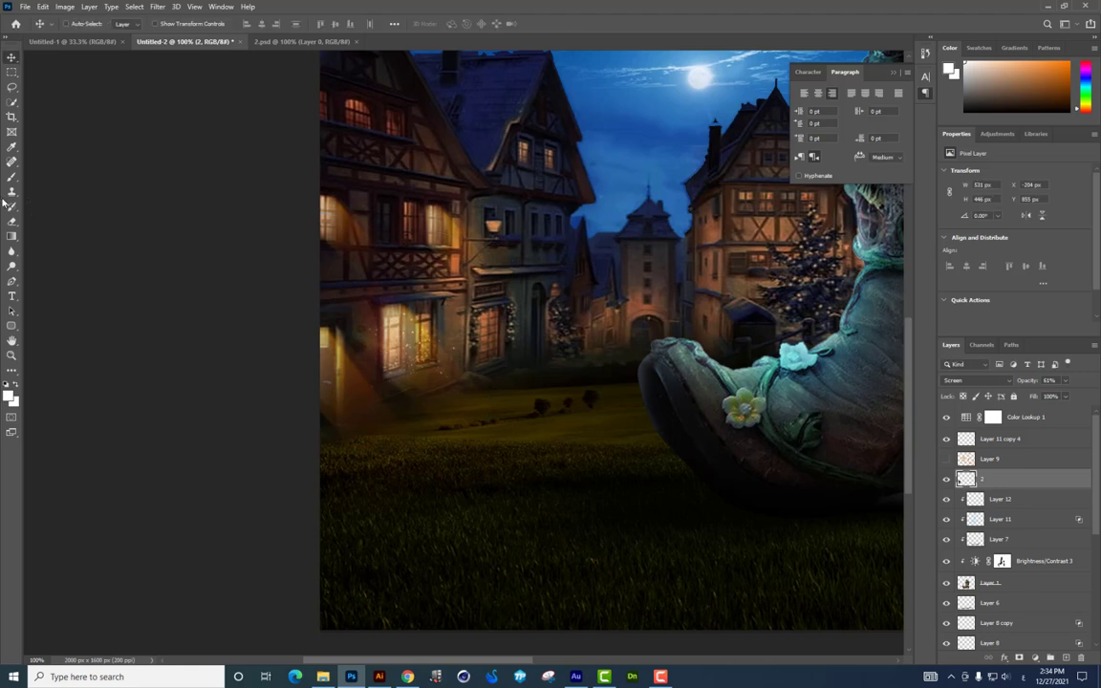
pyautogui.click(12, 221)
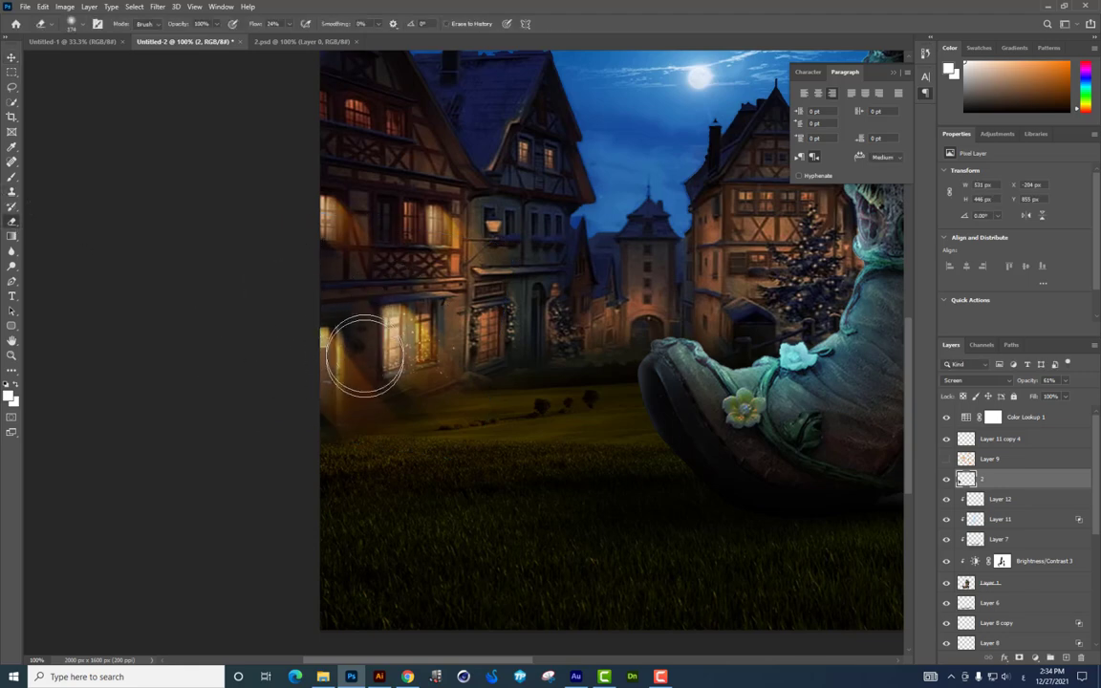
pyautogui.moveTo(363, 355); pyautogui.dragTo(462, 376)
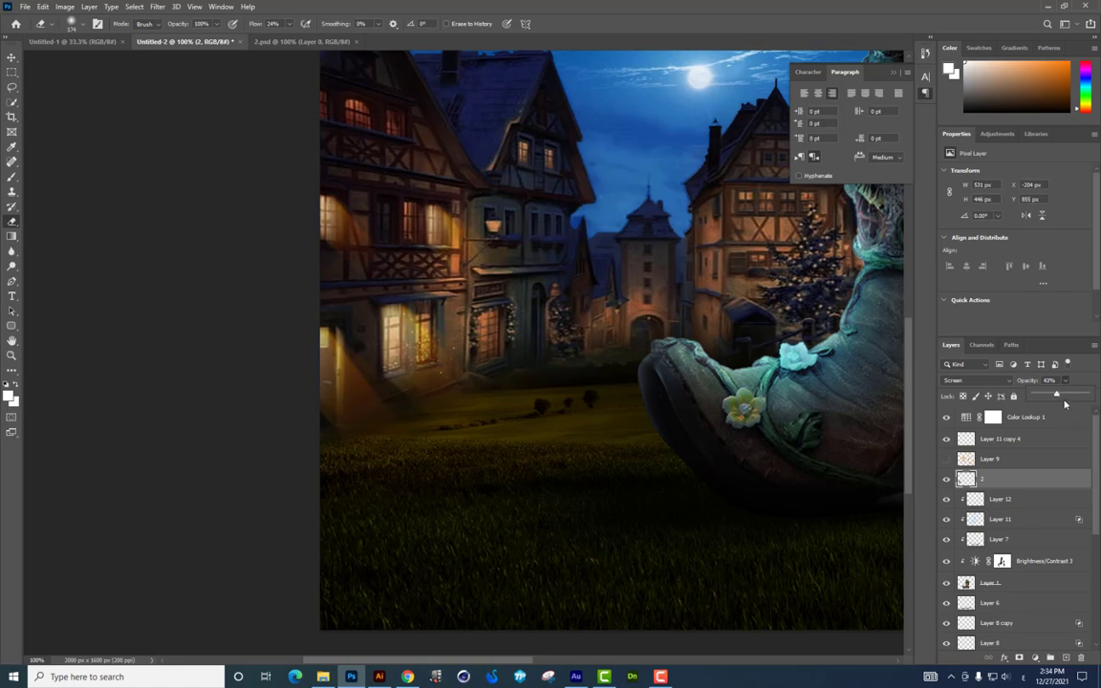
# Step: Apply a 0.9 px Gaussian Blur to the glow and move it over the left house windows
pyautogui.click(159, 6)
pyautogui.moveTo(165, 153)
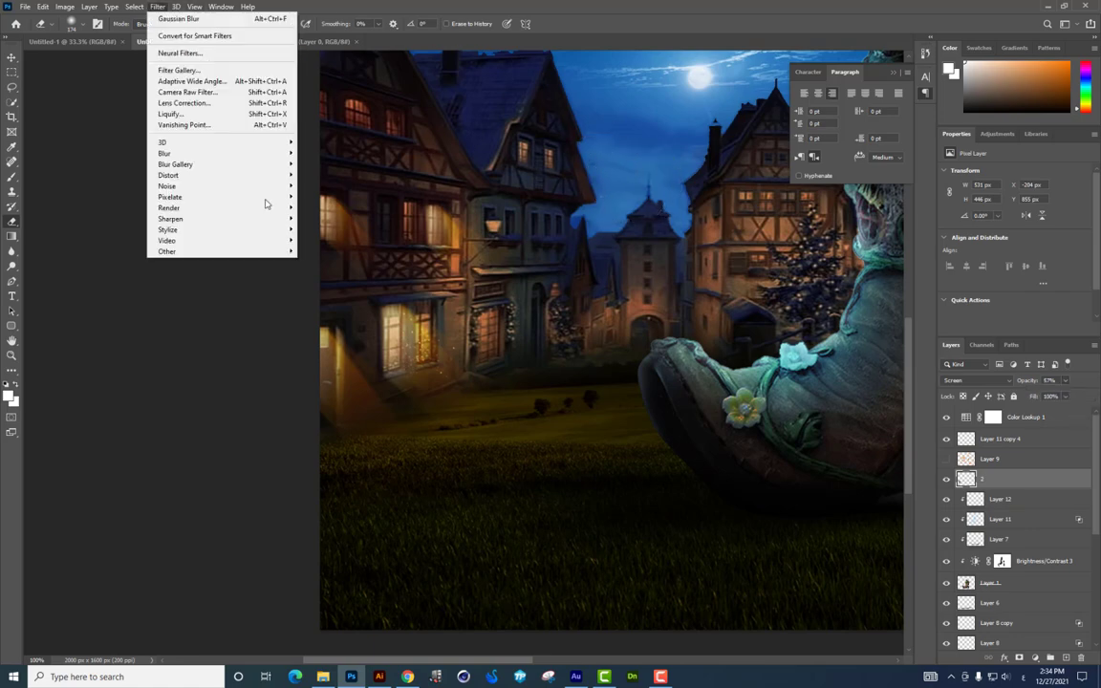
pyautogui.click(291, 177)
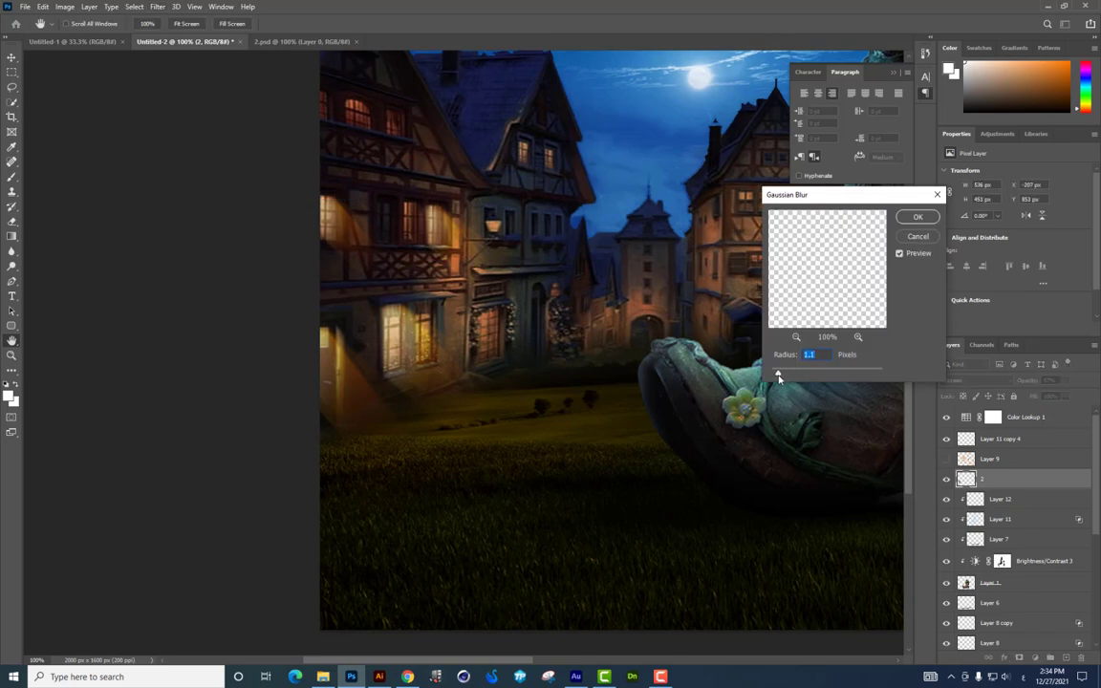
pyautogui.press('Return')
pyautogui.click(11, 55)
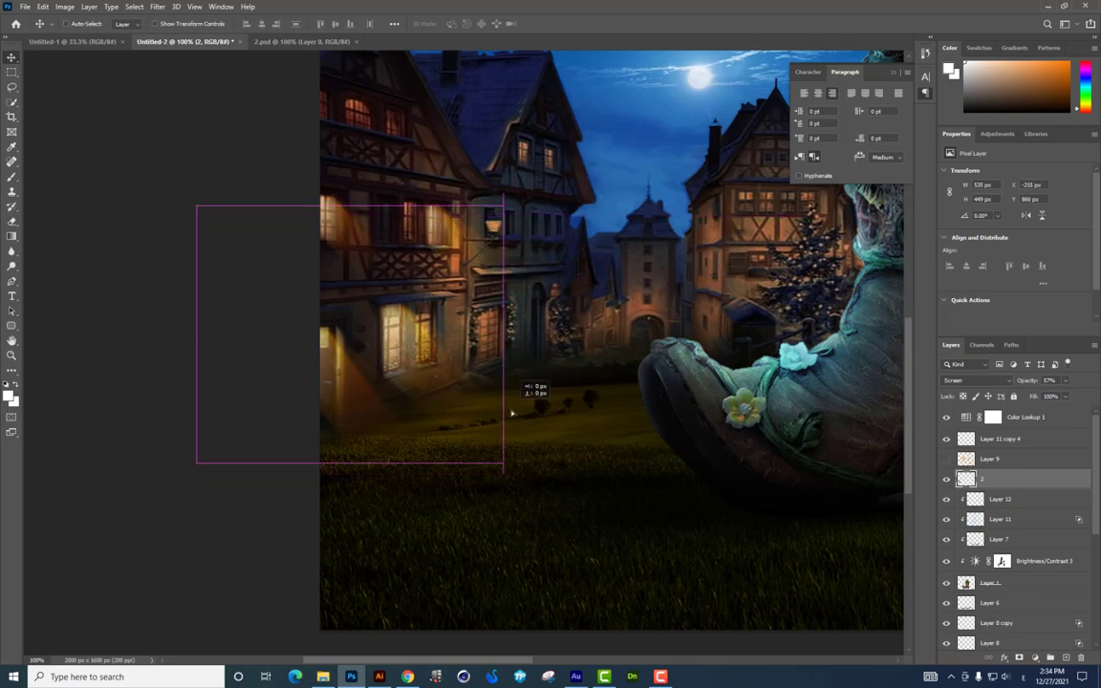
pyautogui.moveTo(511, 413)
pyautogui.mouseDown()
pyautogui.moveTo(430, 426)
pyautogui.moveTo(430, 279)
pyautogui.moveTo(533, 287)
pyautogui.mouseUp()
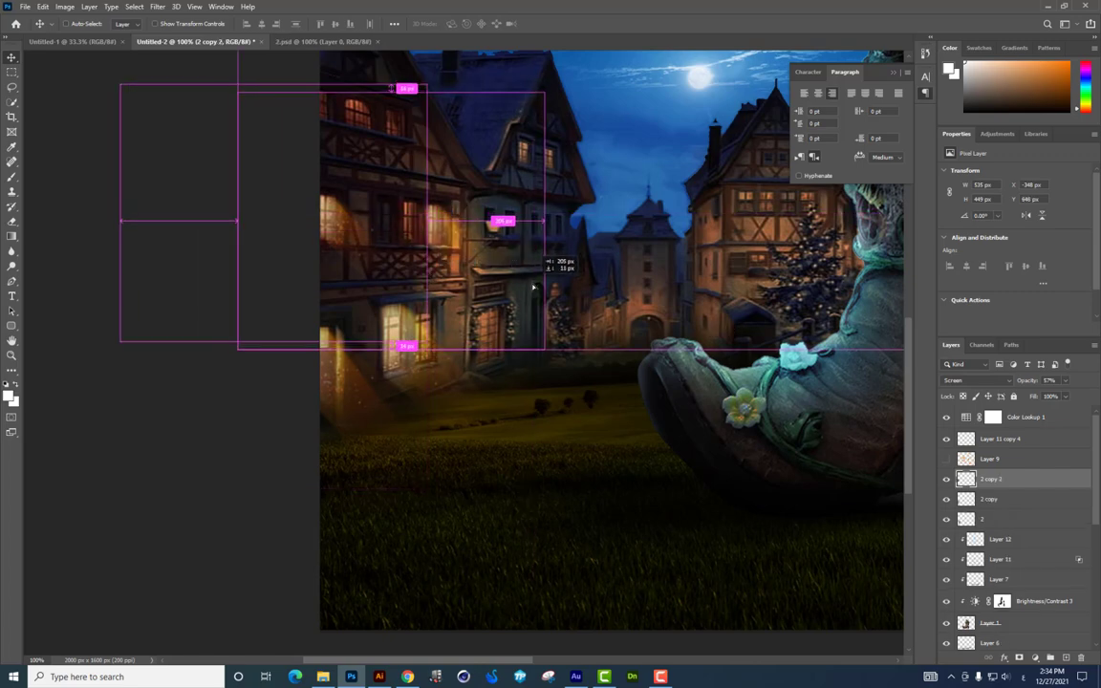
# Step: Review the composite, then select the left houses' light-beam layer and try moving it, undoing the move
pyautogui.hotkey('ctrl', '-')
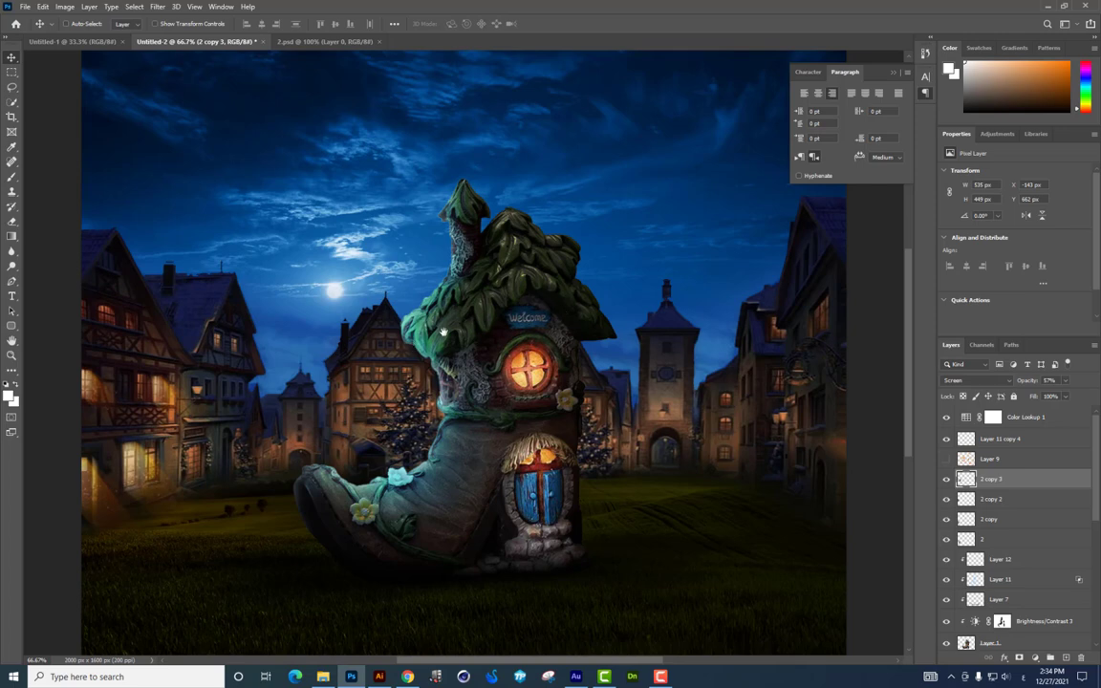
pyautogui.moveTo(443, 331); pyautogui.dragTo(518, 327)
pyautogui.hotkey('ctrl', '+')
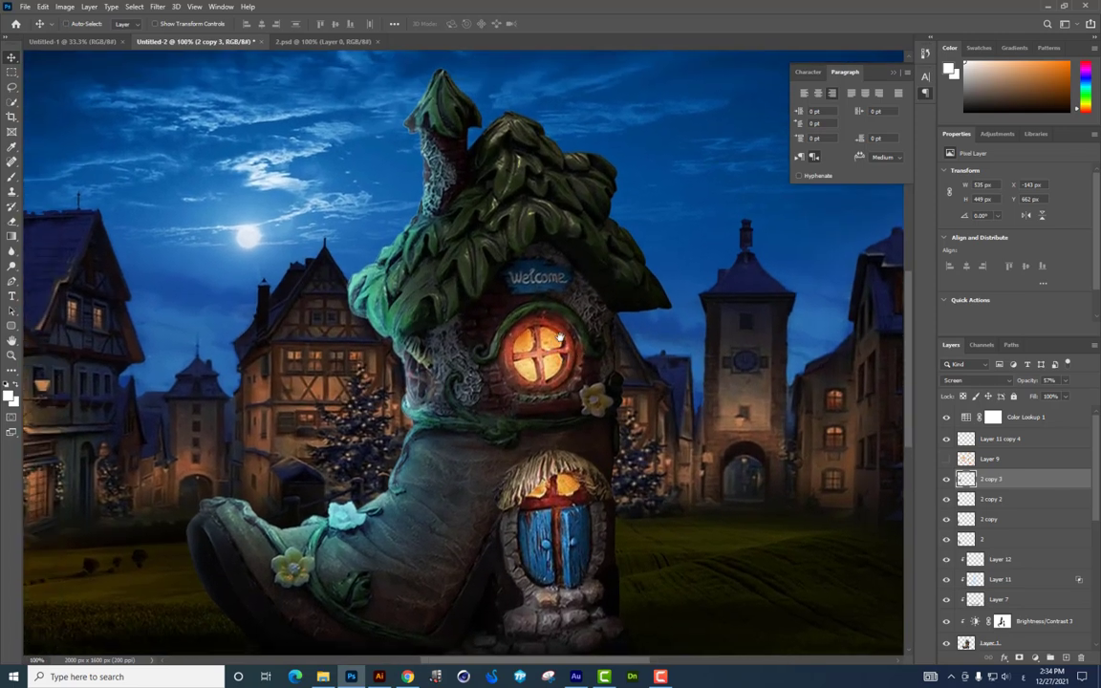
pyautogui.moveTo(429, 313); pyautogui.dragTo(465, 239)
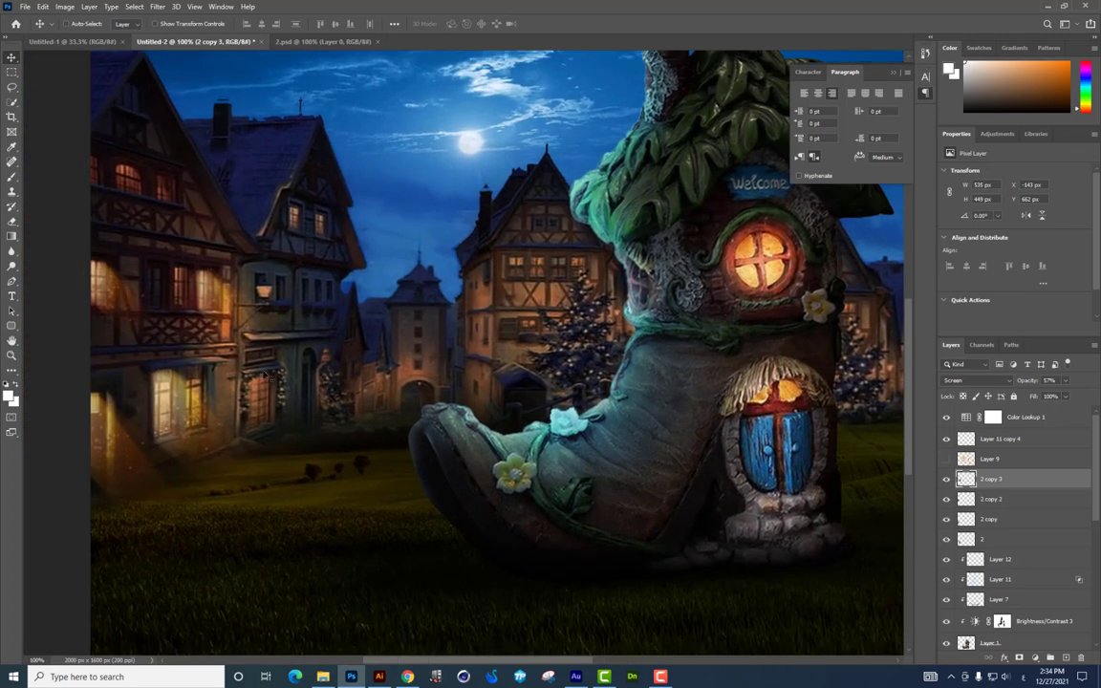
pyautogui.rightClick(198, 423)
pyautogui.click(244, 435)
pyautogui.moveTo(243, 435); pyautogui.dragTo(258, 254)
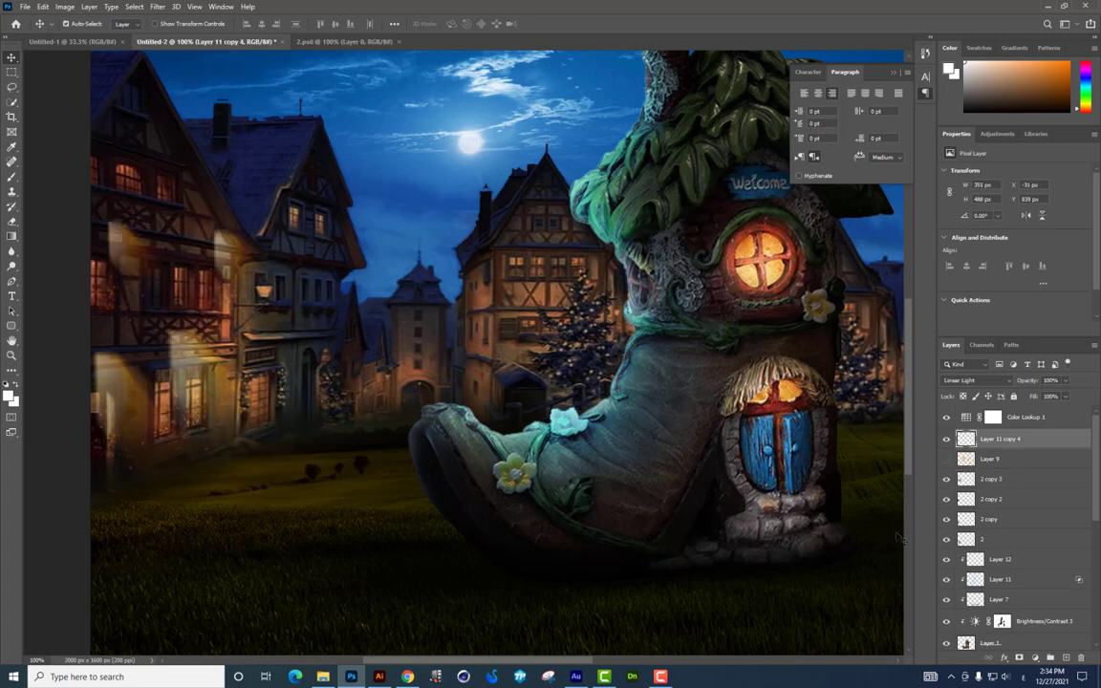
pyautogui.hotkey('ctrl', 'z')
# Step: Copy part of the left houses' light beam onto a new layer and place it on the shoe-house window
pyautogui.click(11, 72)
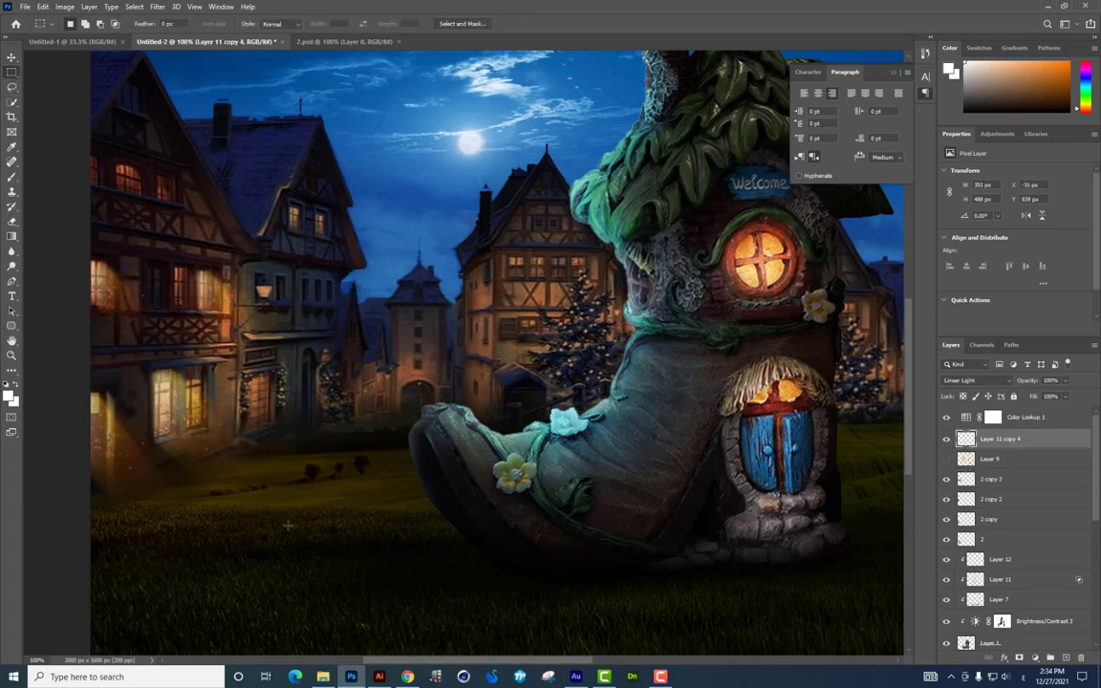
pyautogui.moveTo(289, 524); pyautogui.dragTo(137, 279)
pyautogui.hotkey('ctrl', 'j')
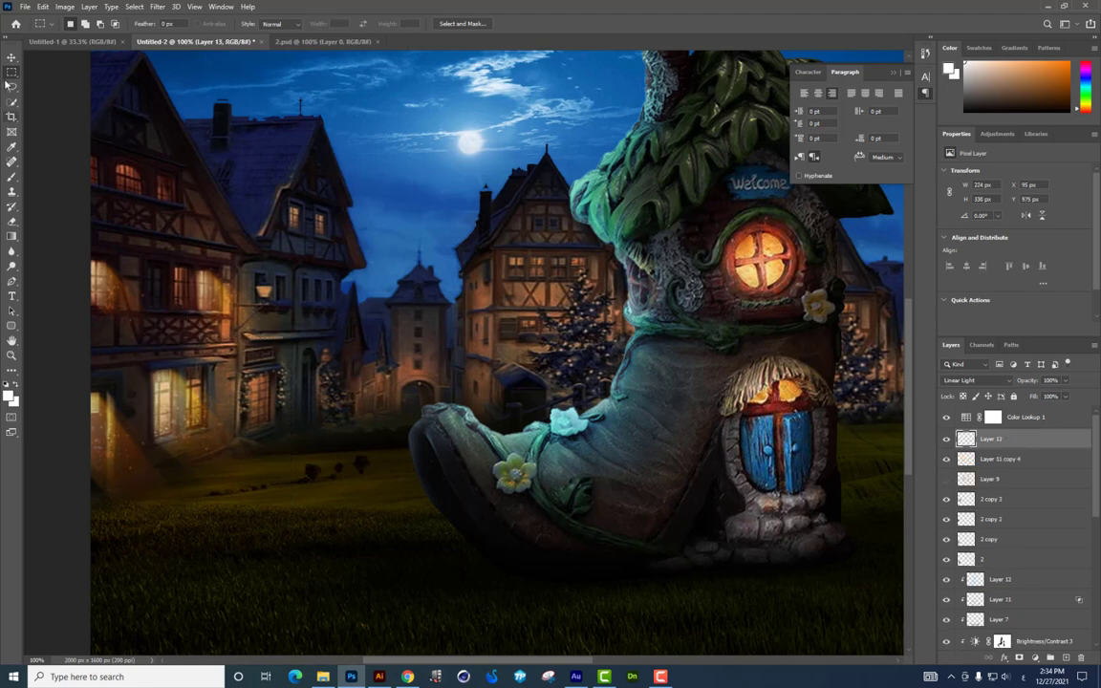
pyautogui.press('v')
pyautogui.moveTo(172, 382); pyautogui.dragTo(340, 334)
pyautogui.moveTo(470, 408)
pyautogui.mouseDown()
pyautogui.moveTo(403, 369)
pyautogui.moveTo(674, 239)
pyautogui.mouseUp()
# Step: Distort the light patch into a beam, pulling its corners outward and down onto the grass
pyautogui.hotkey('ctrl', 't')
pyautogui.moveTo(786, 341); pyautogui.dragTo(913, 483)
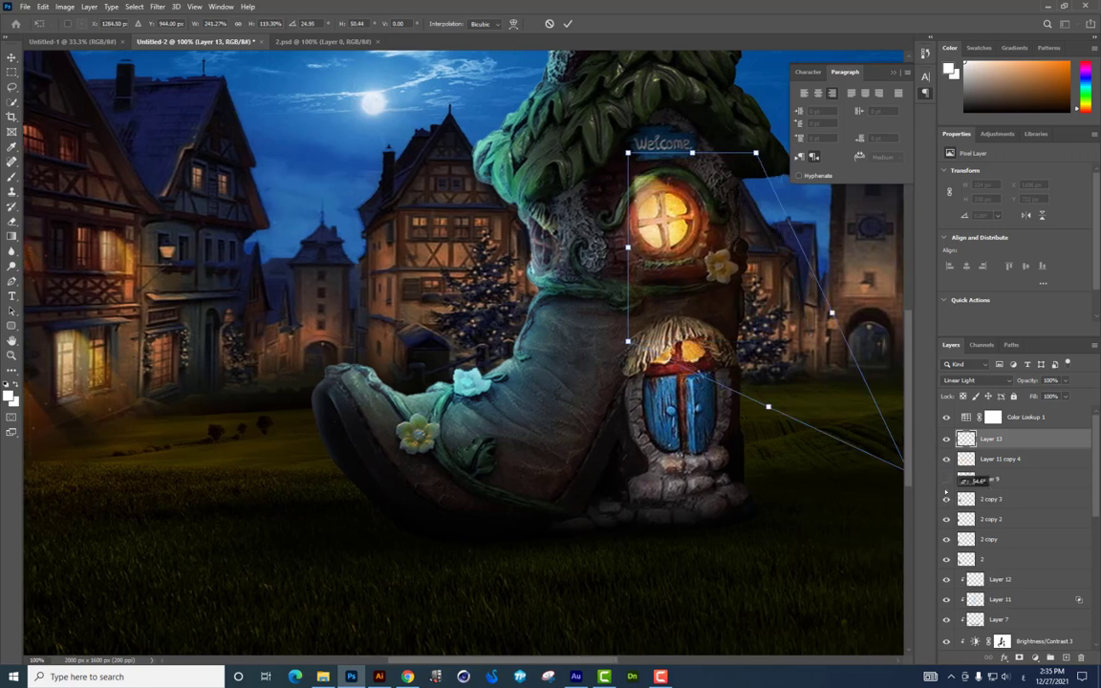
pyautogui.moveTo(737, 153); pyautogui.dragTo(895, 299)
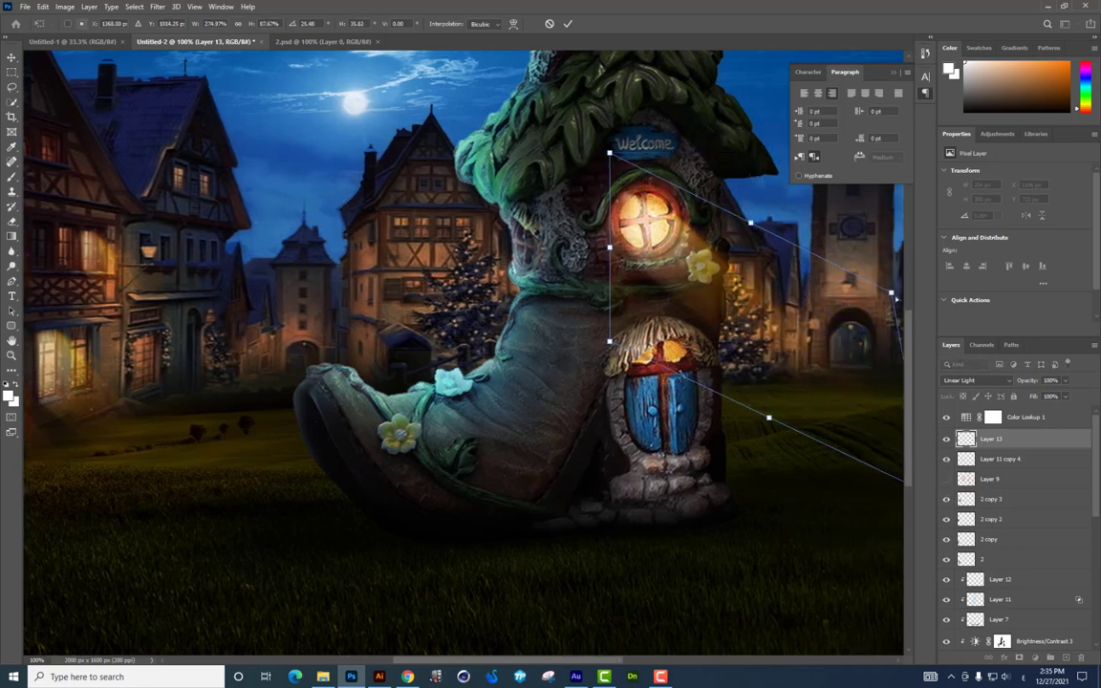
pyautogui.hotkey('ctrl', 'z')
pyautogui.hotkey('ctrl', 'z')
pyautogui.hotkey('ctrl', '-')
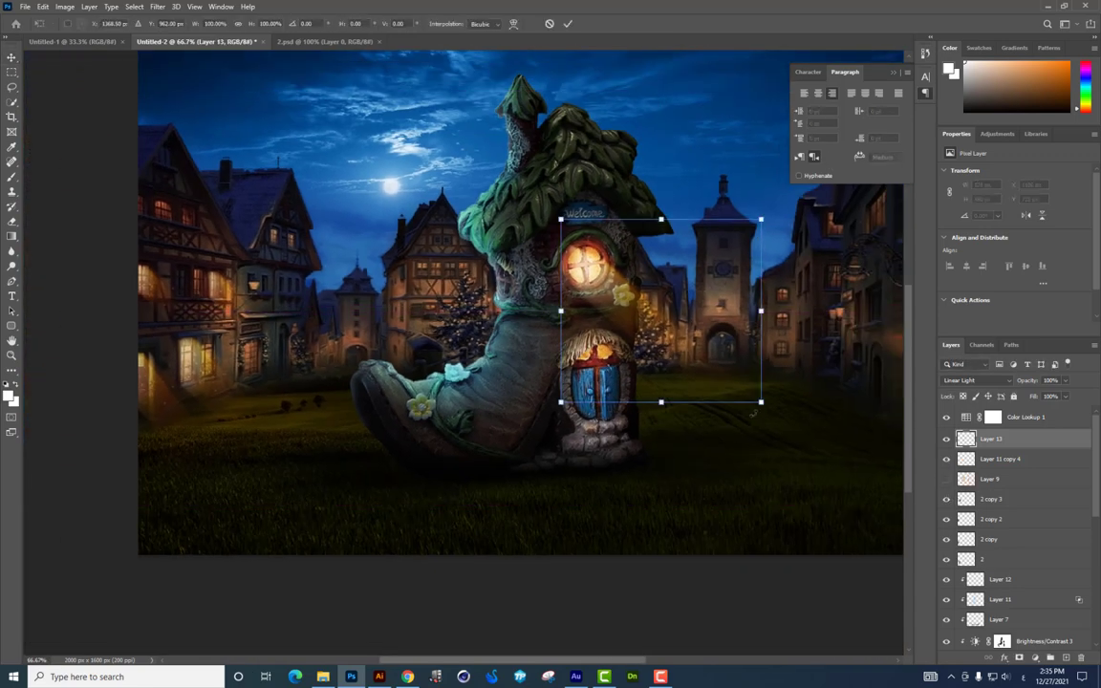
pyautogui.moveTo(761, 418); pyautogui.dragTo(762, 449)
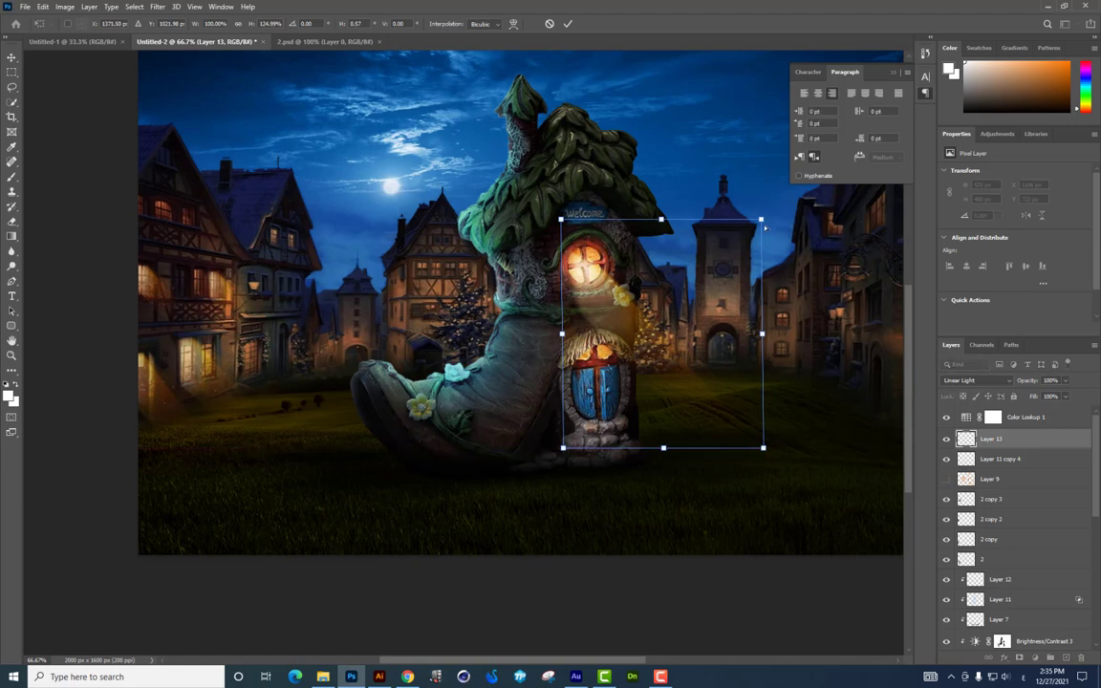
pyautogui.moveTo(765, 228); pyautogui.dragTo(830, 158)
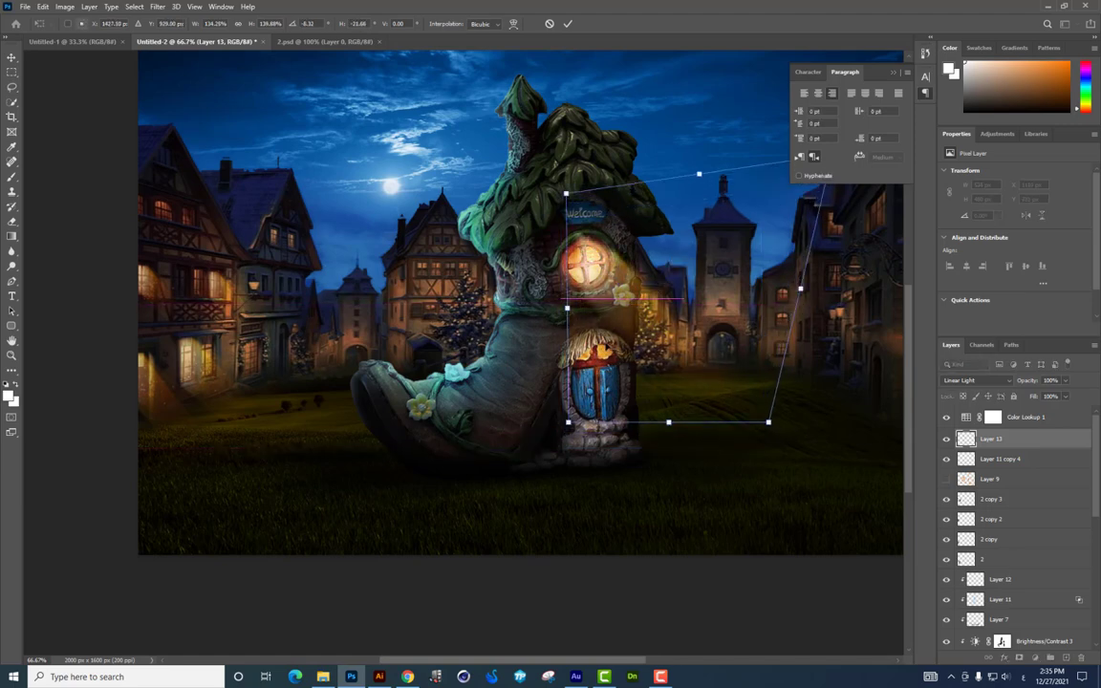
pyautogui.moveTo(568, 423); pyautogui.dragTo(490, 463)
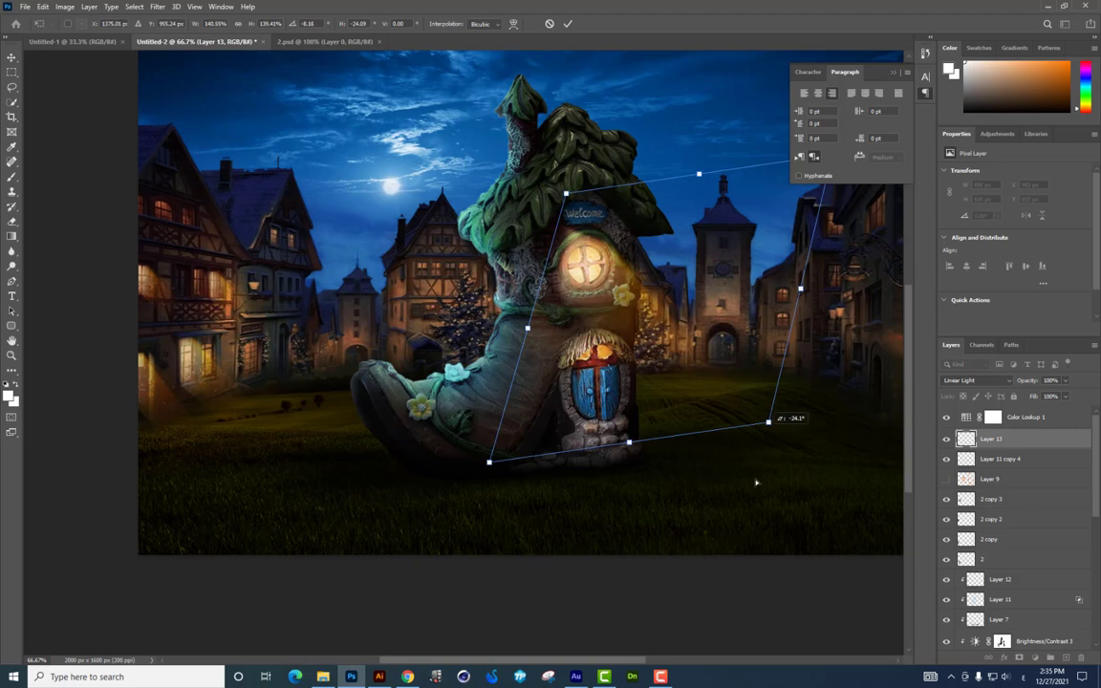
pyautogui.moveTo(756, 482); pyautogui.dragTo(755, 537)
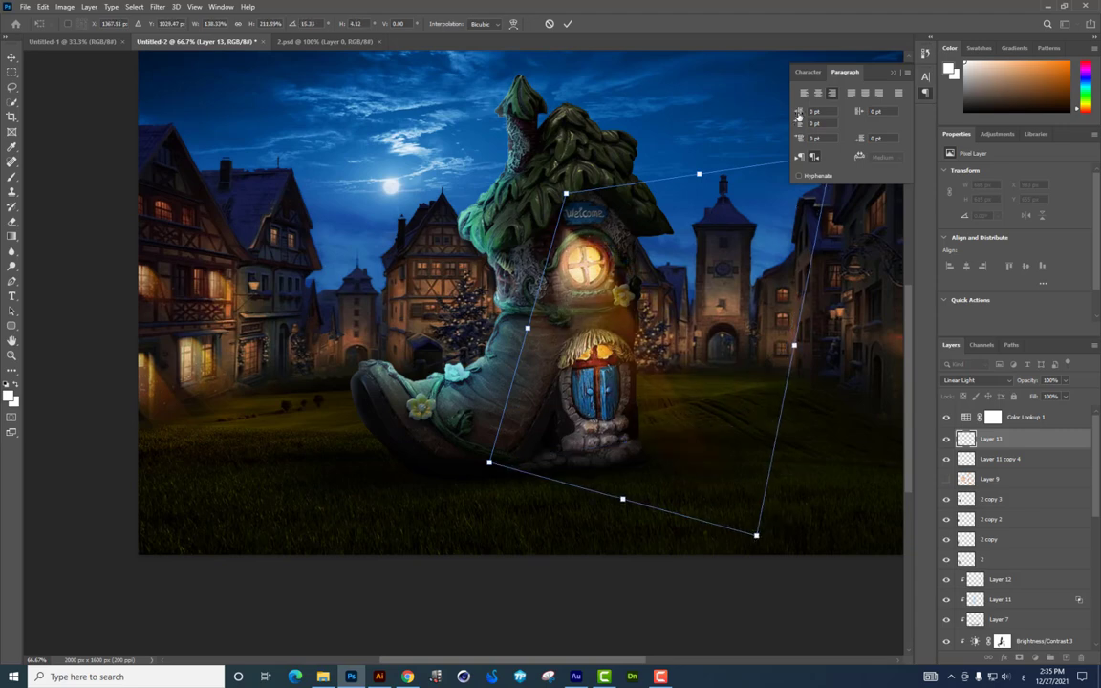
# Step: Stretch the beam far to the right and apply the transform
pyautogui.hotkey('ctrl', '-')
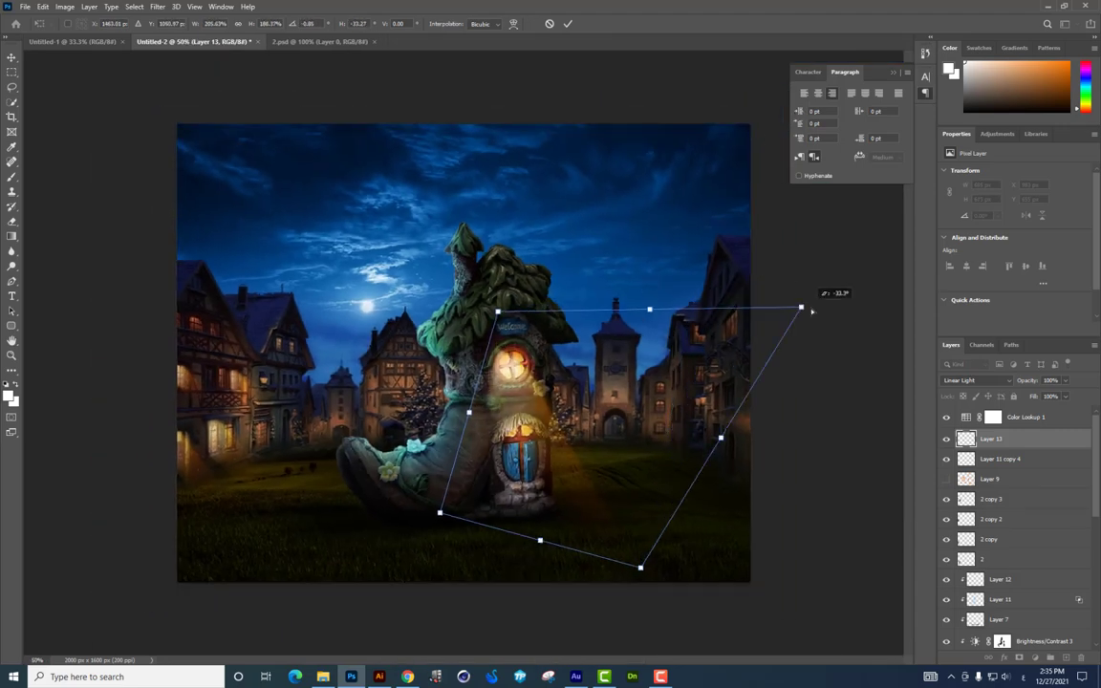
pyautogui.moveTo(698, 283); pyautogui.dragTo(917, 299)
pyautogui.moveTo(678, 384); pyautogui.dragTo(690, 380)
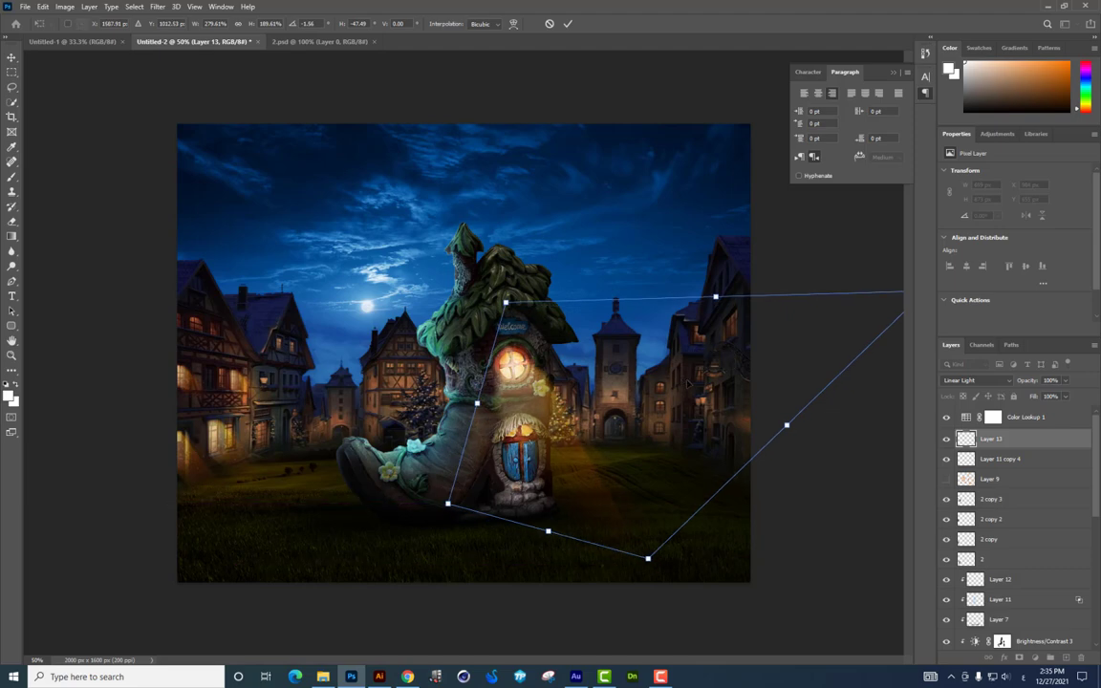
pyautogui.press('Return')
pyautogui.hotkey('ctrl', '+')
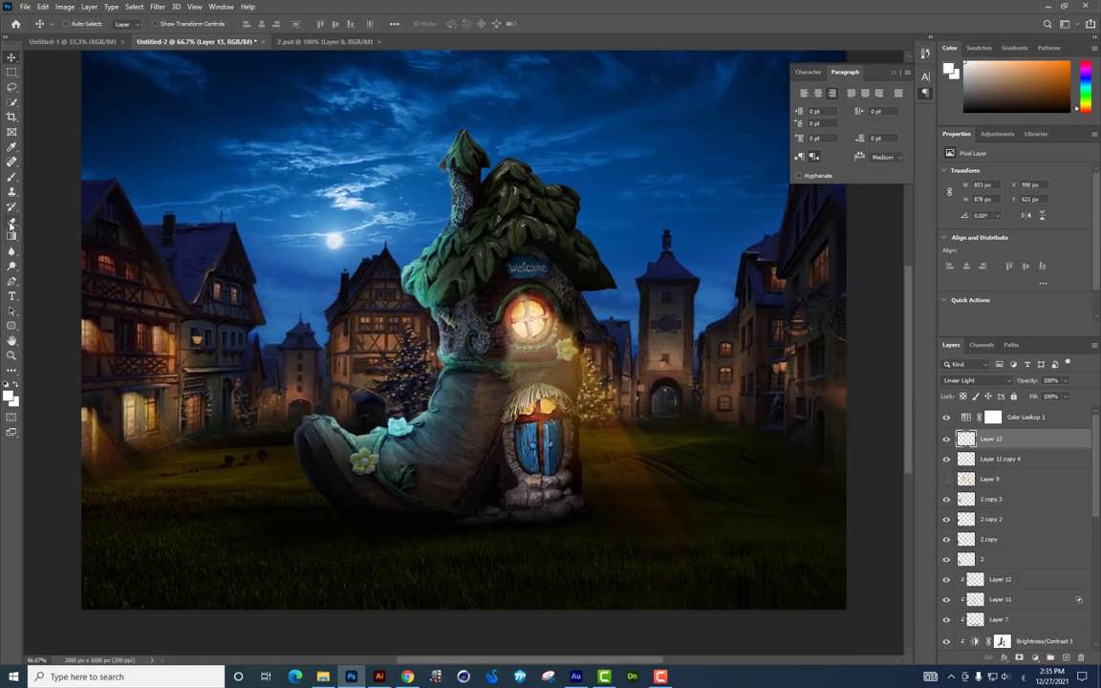
# Step: Warp the beam so its bottom edge curves down and the lower right corner bends up
pyautogui.click(12, 221)
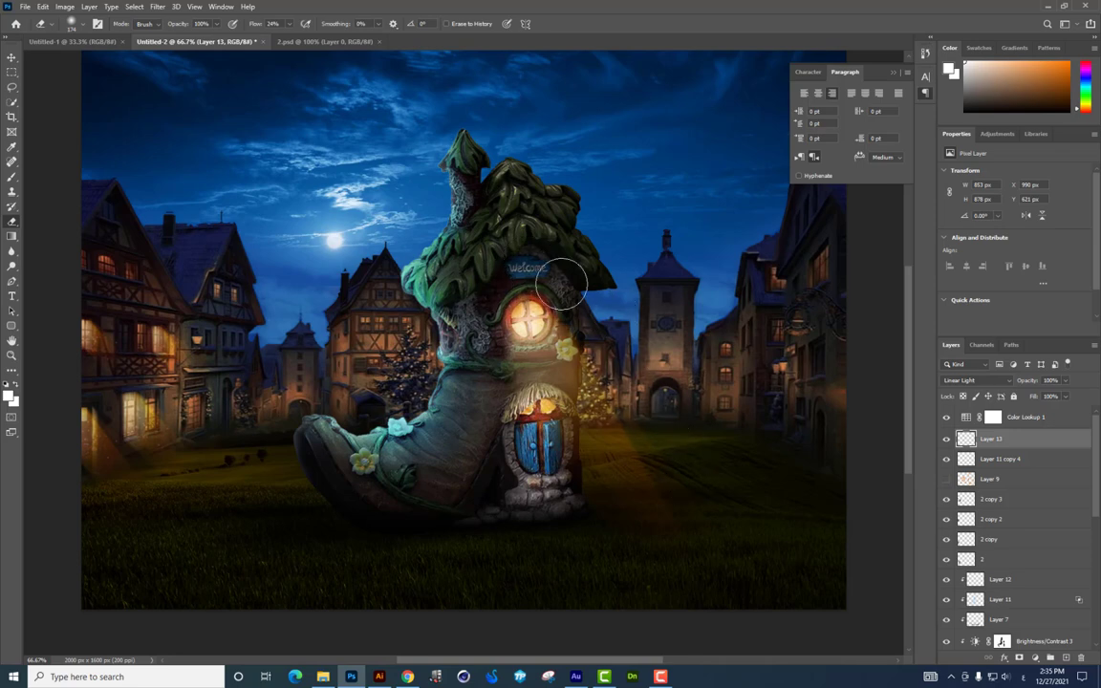
pyautogui.hotkey('ctrl', 't')
pyautogui.rightClick(599, 280)
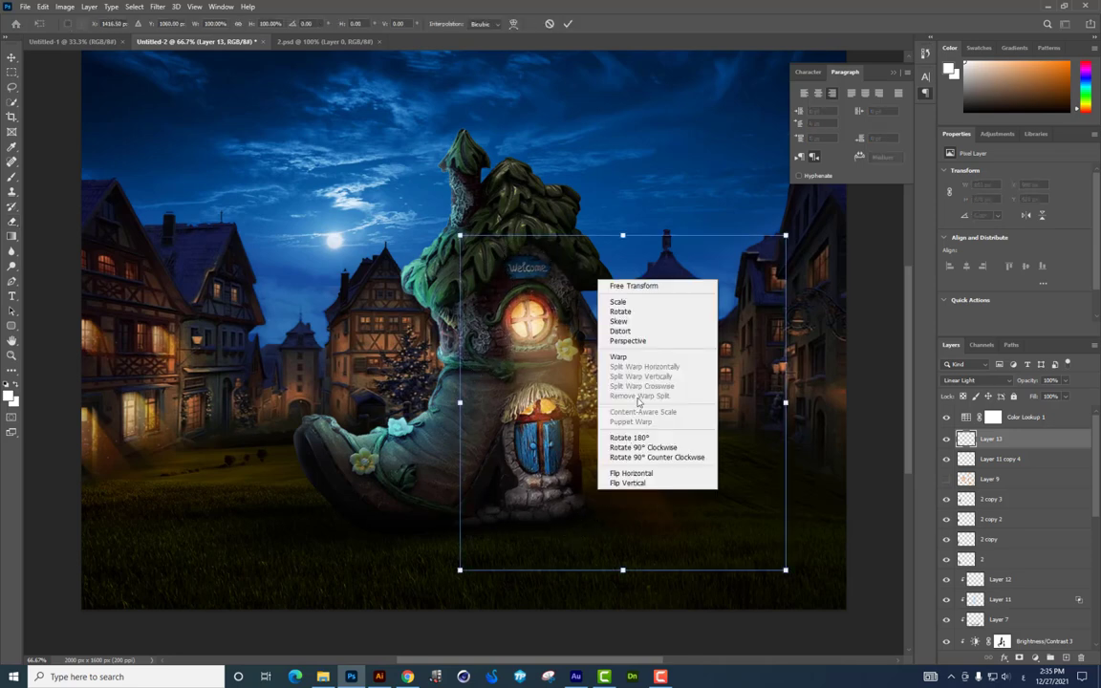
pyautogui.click(619, 357)
pyautogui.moveTo(569, 571); pyautogui.dragTo(435, 630)
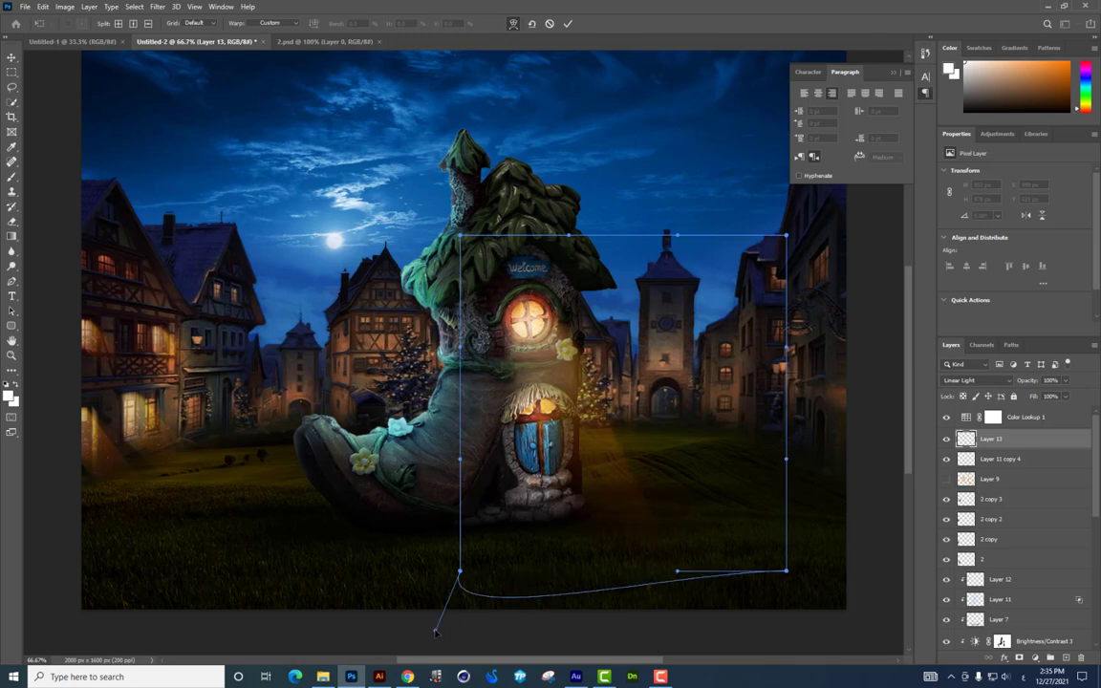
pyautogui.moveTo(762, 574); pyautogui.dragTo(801, 549)
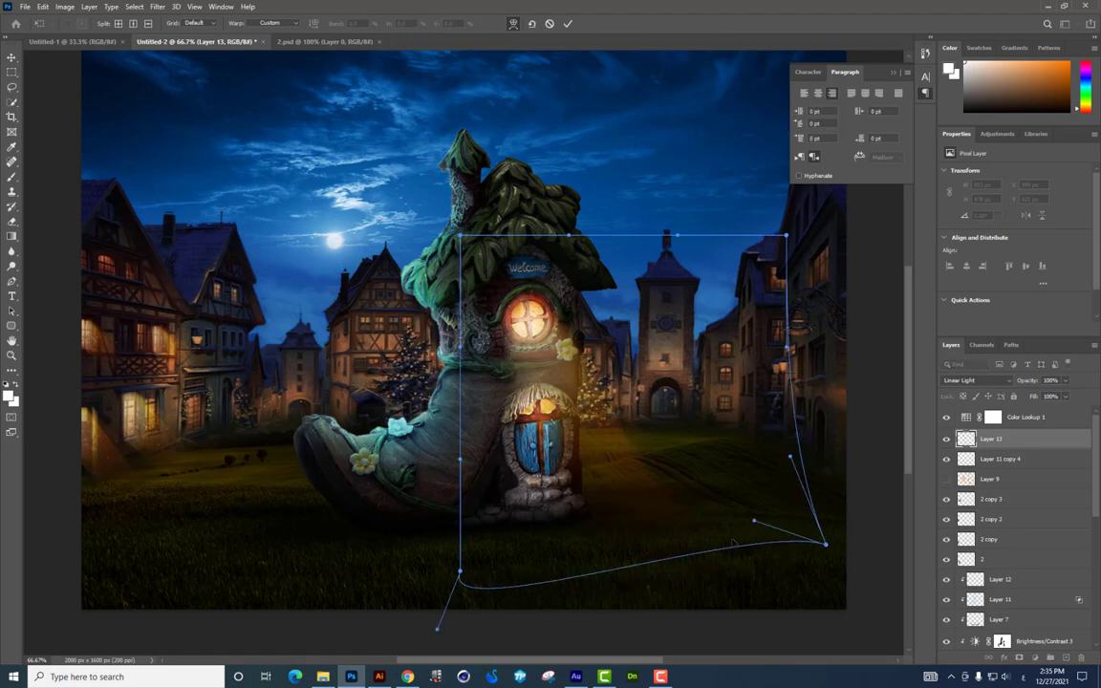
pyautogui.moveTo(640, 505); pyautogui.dragTo(627, 464)
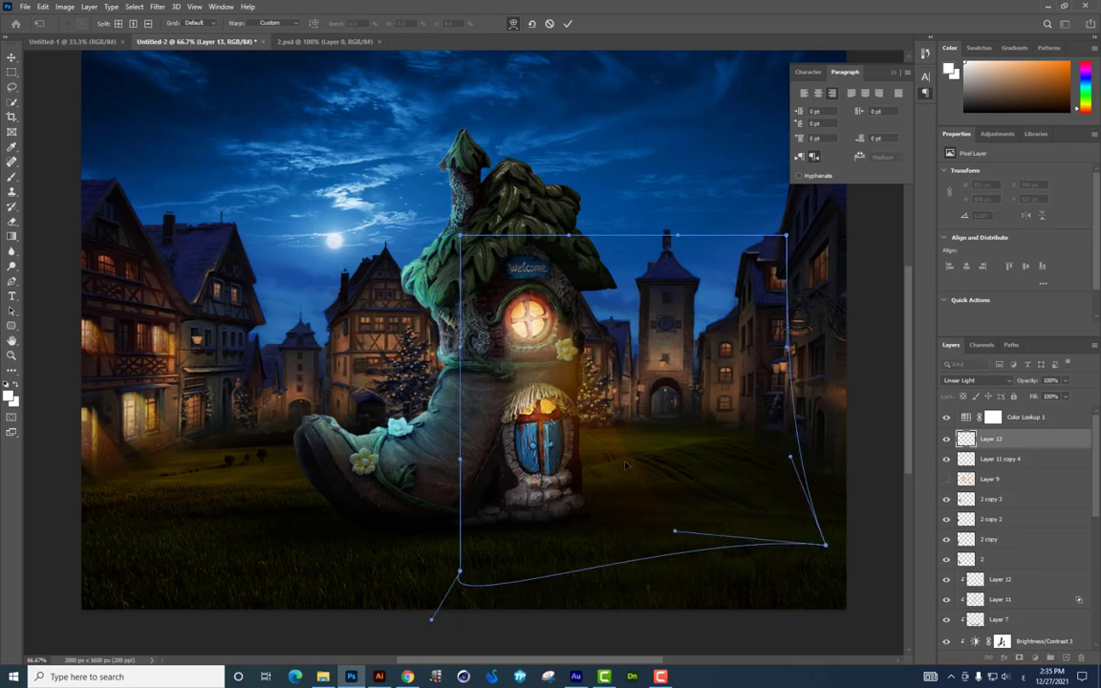
pyautogui.press('Return')
# Step: Duplicate the beam, soften its edge near the house with a larger eraser, and reposition the copy
pyautogui.press('b')
pyautogui.scroll(-2, 717, 449)
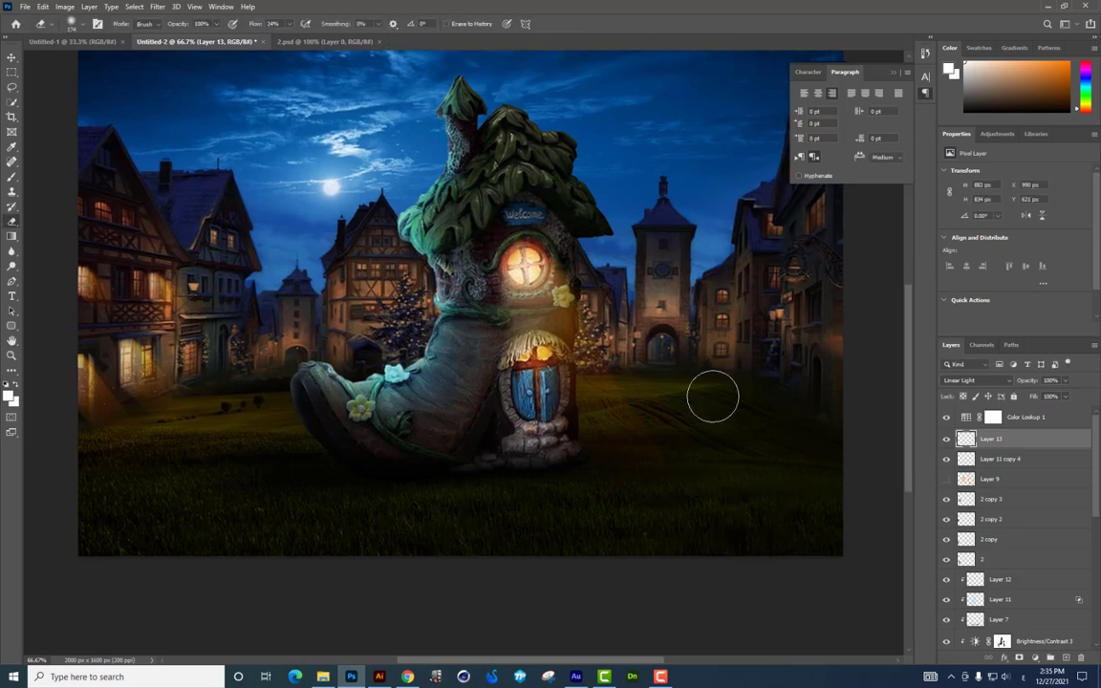
pyautogui.hotkey('ctrl', 'j')
pyautogui.rightClick(637, 315)
pyautogui.moveTo(756, 345); pyautogui.dragTo(765, 345)
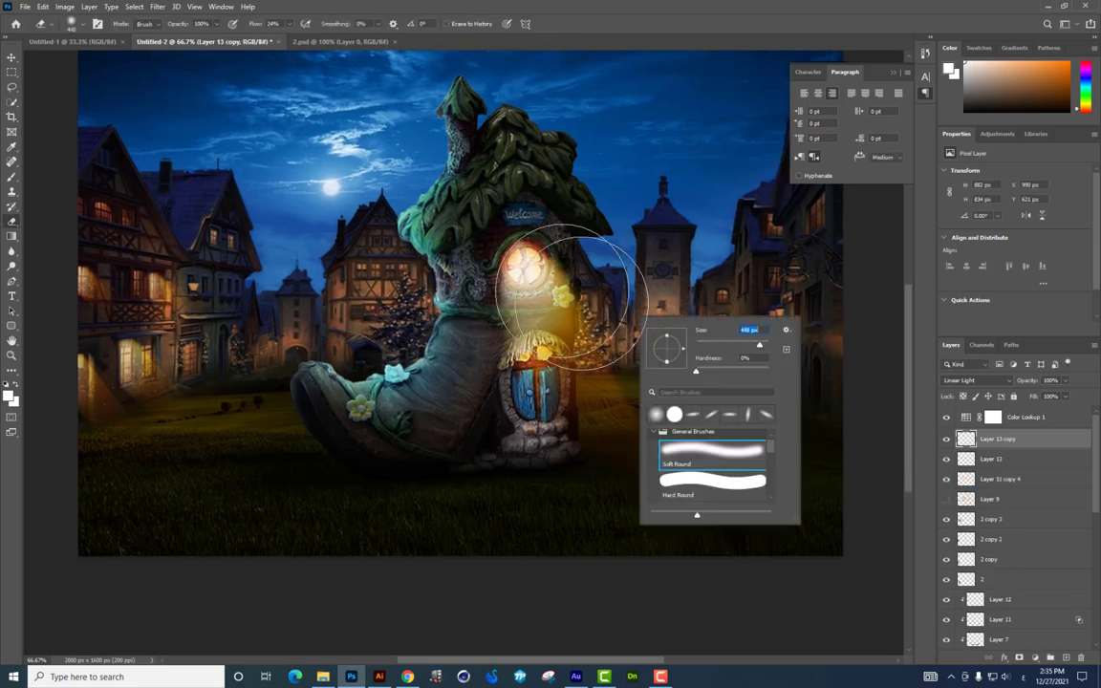
pyautogui.press('Return')
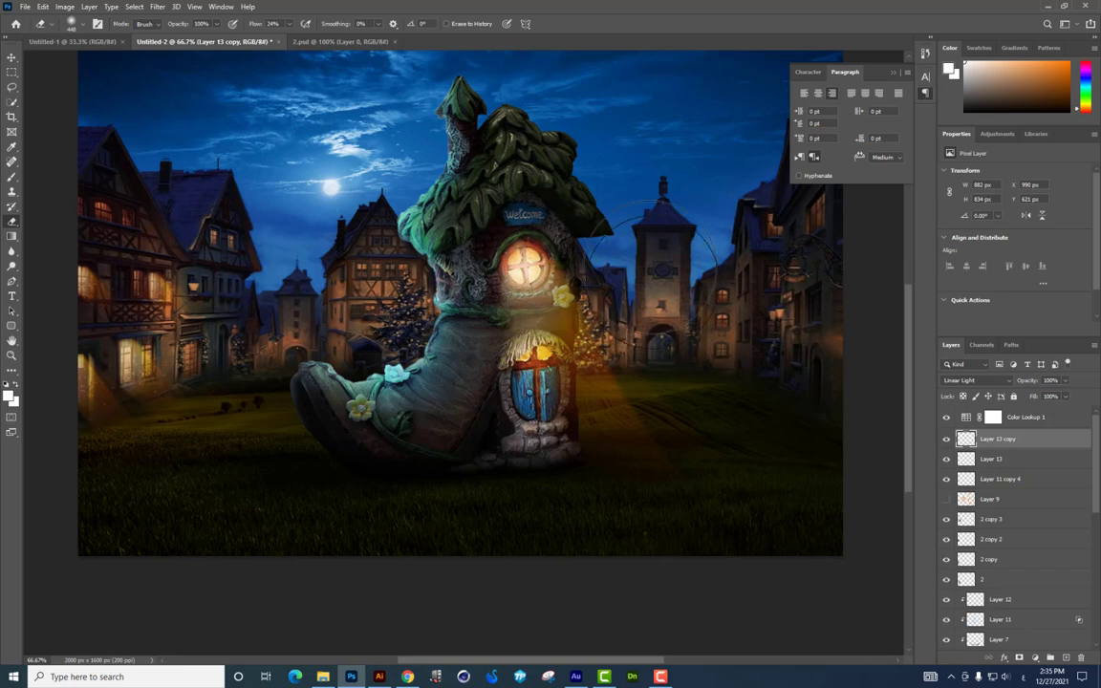
pyautogui.moveTo(812, 332); pyautogui.dragTo(450, 224)
pyautogui.press('v')
pyautogui.moveTo(858, 407)
pyautogui.mouseDown()
pyautogui.moveTo(902, 399)
pyautogui.moveTo(692, 384)
pyautogui.mouseUp()
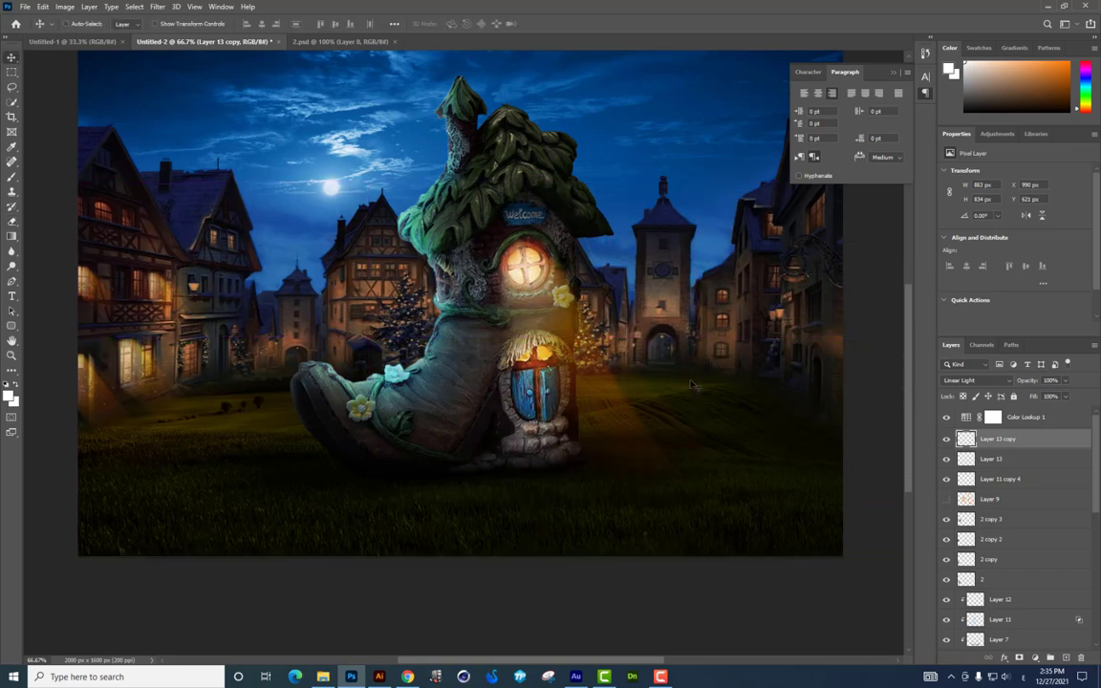
pyautogui.scroll(1, 608, 405)
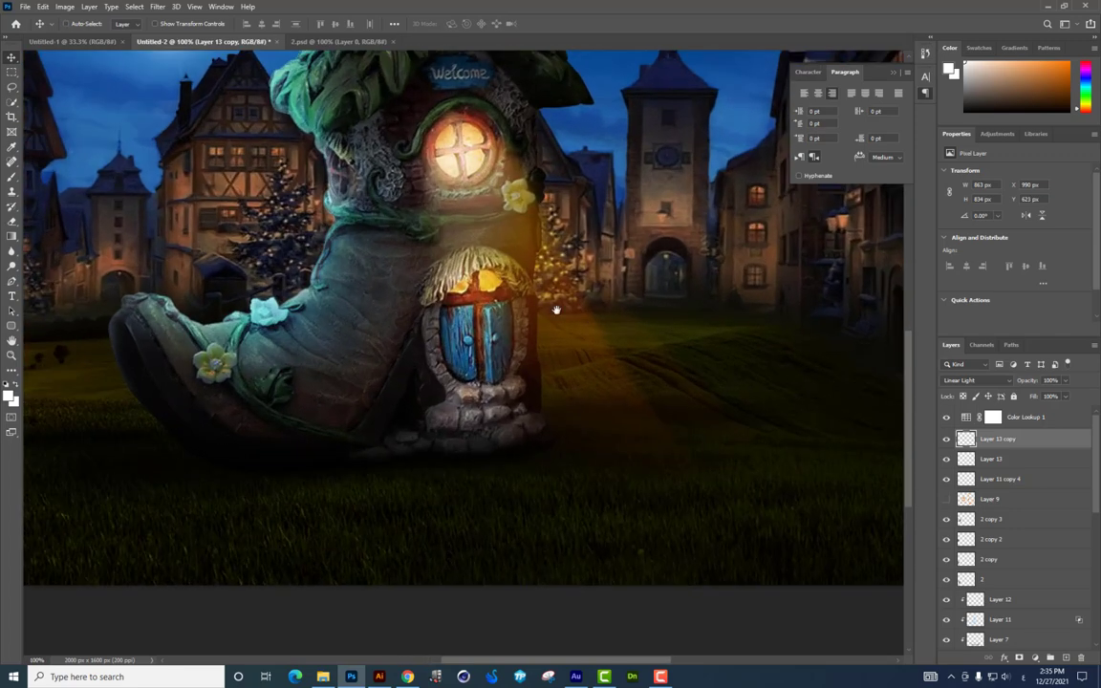
pyautogui.moveTo(559, 310); pyautogui.dragTo(544, 283)
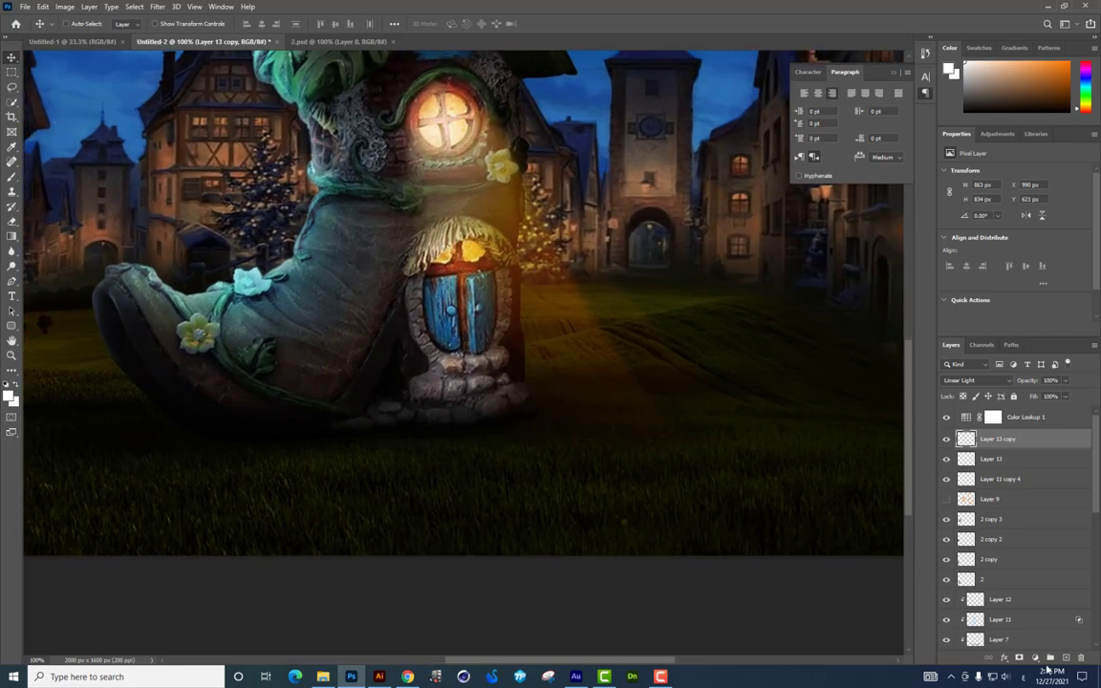
# Step: Add Layer 14 in Linear Light mode with a soft flat angled brush and orange colour
pyautogui.hotkey('ctrl', 'shift', 'alt', 'n')
pyautogui.press('b')
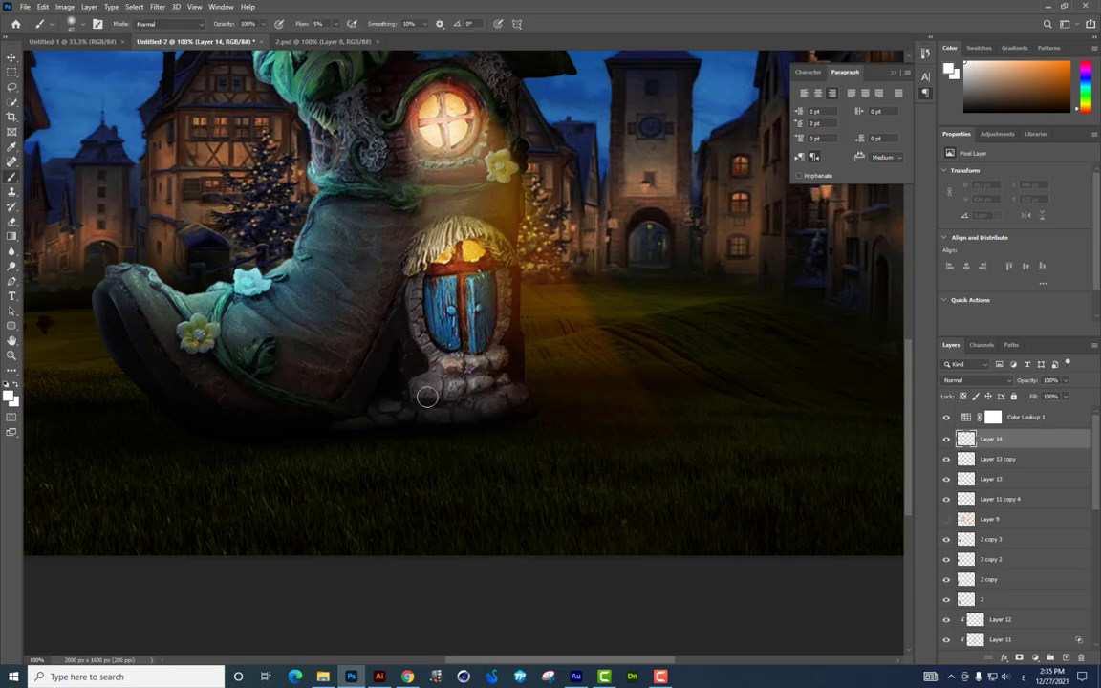
pyautogui.rightClick(681, 426)
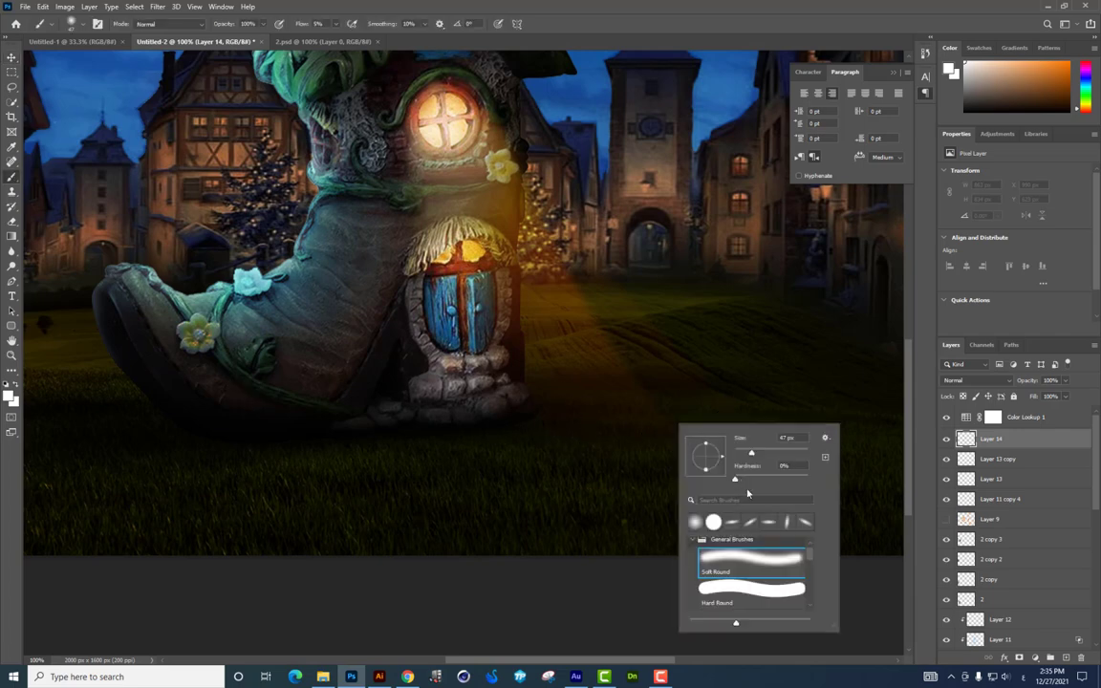
pyautogui.click(731, 523)
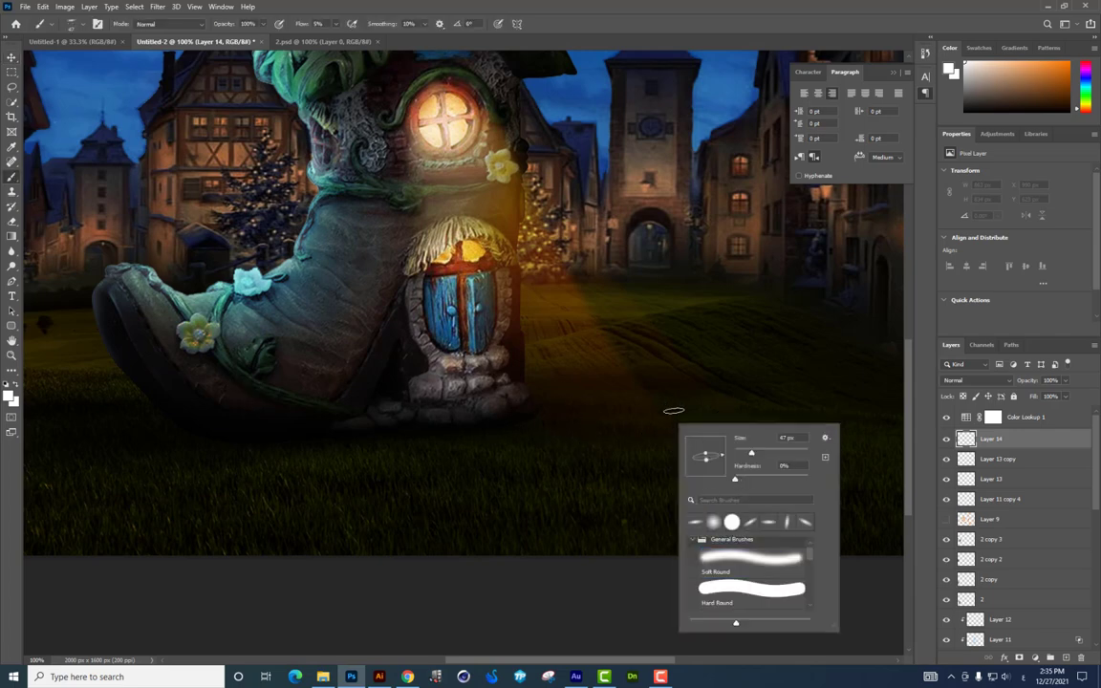
pyautogui.click(1004, 382)
pyautogui.click(971, 538)
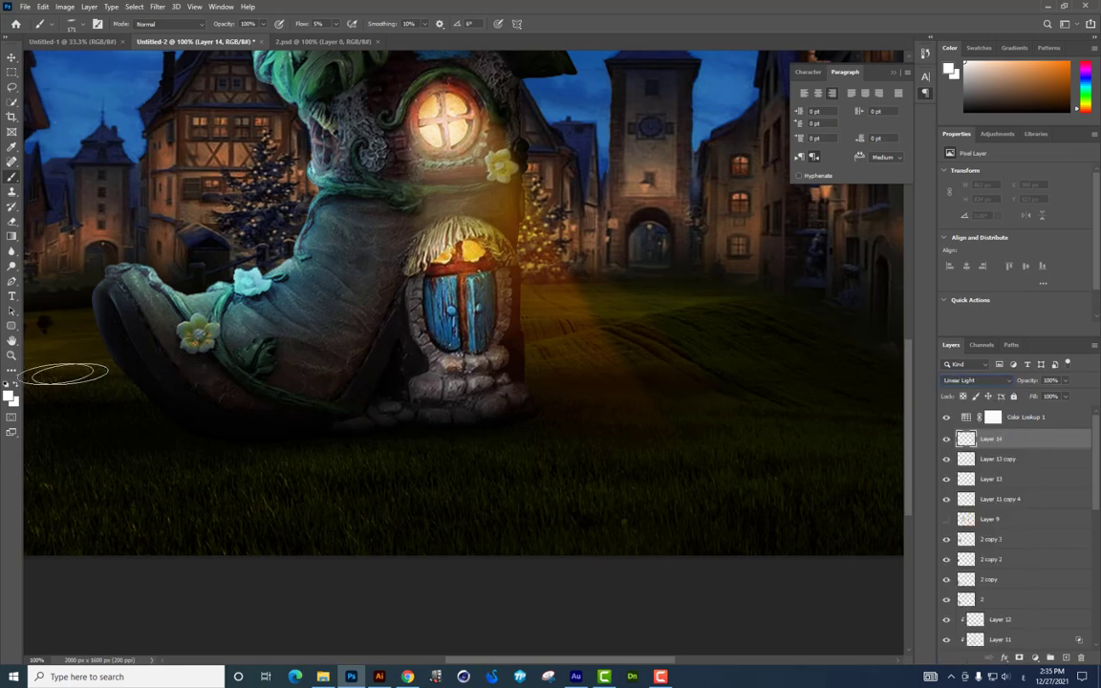
pyautogui.click(10, 393)
pyautogui.write('ff7c00')
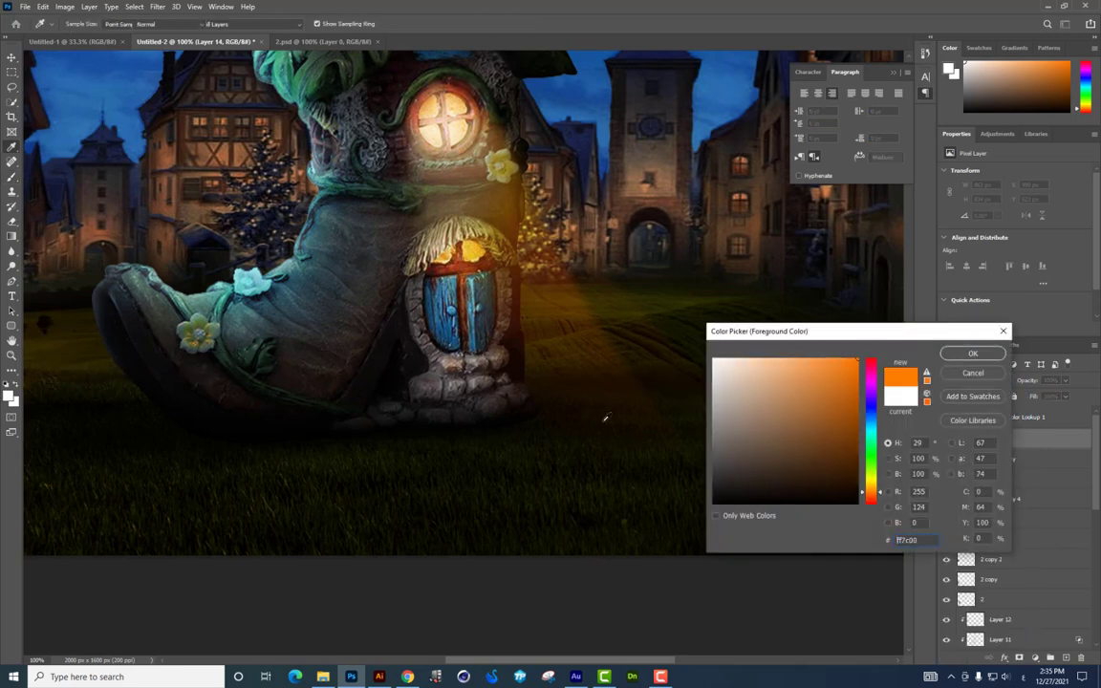
pyautogui.press('Return')
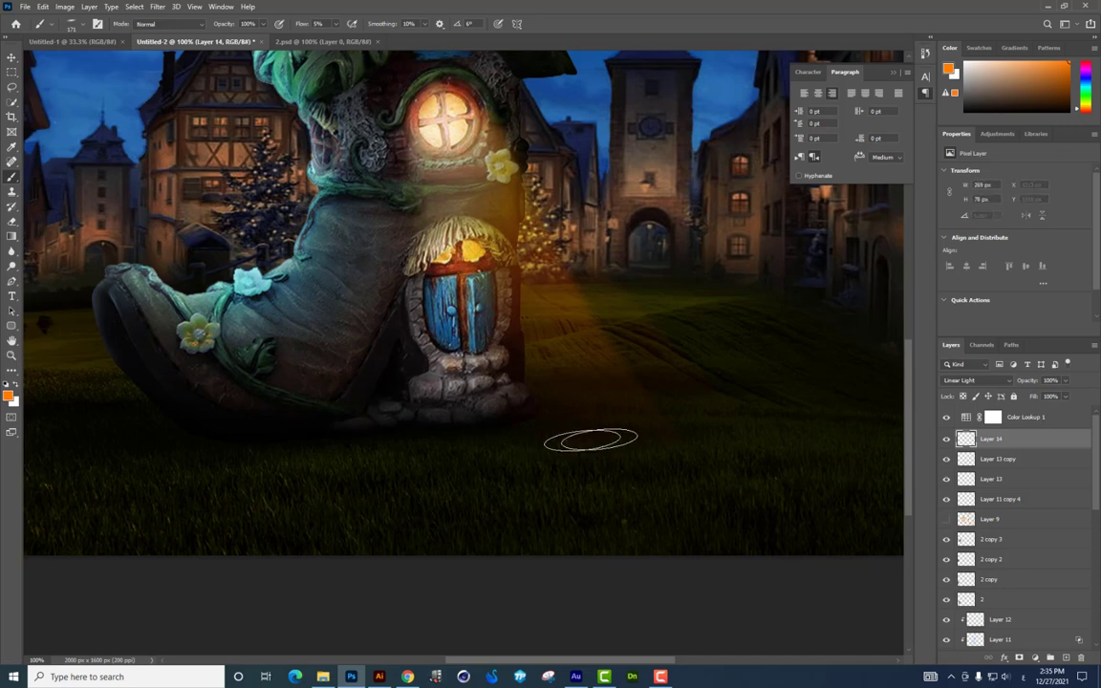
# Step: Paint an orange glow across the grass in front of the house, sizing the brush 401–376 px
pyautogui.moveTo(591, 440); pyautogui.dragTo(698, 440)
pyautogui.moveTo(736, 406)
pyautogui.mouseDown()
pyautogui.moveTo(435, 445)
pyautogui.moveTo(751, 442)
pyautogui.mouseUp()
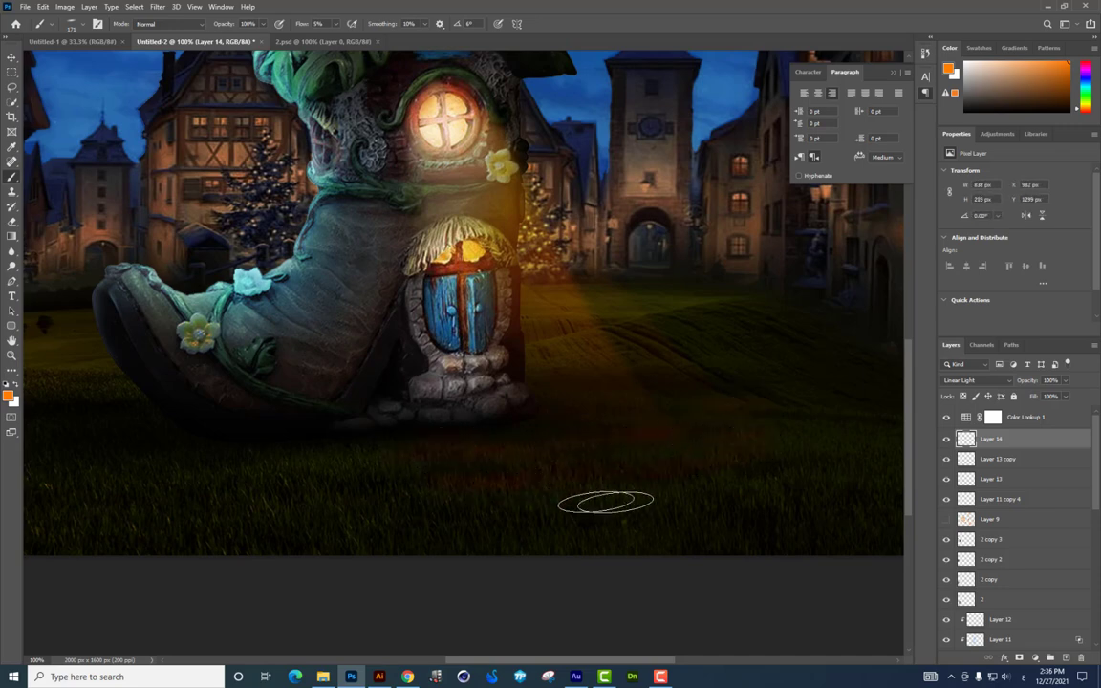
pyautogui.rightClick(751, 442)
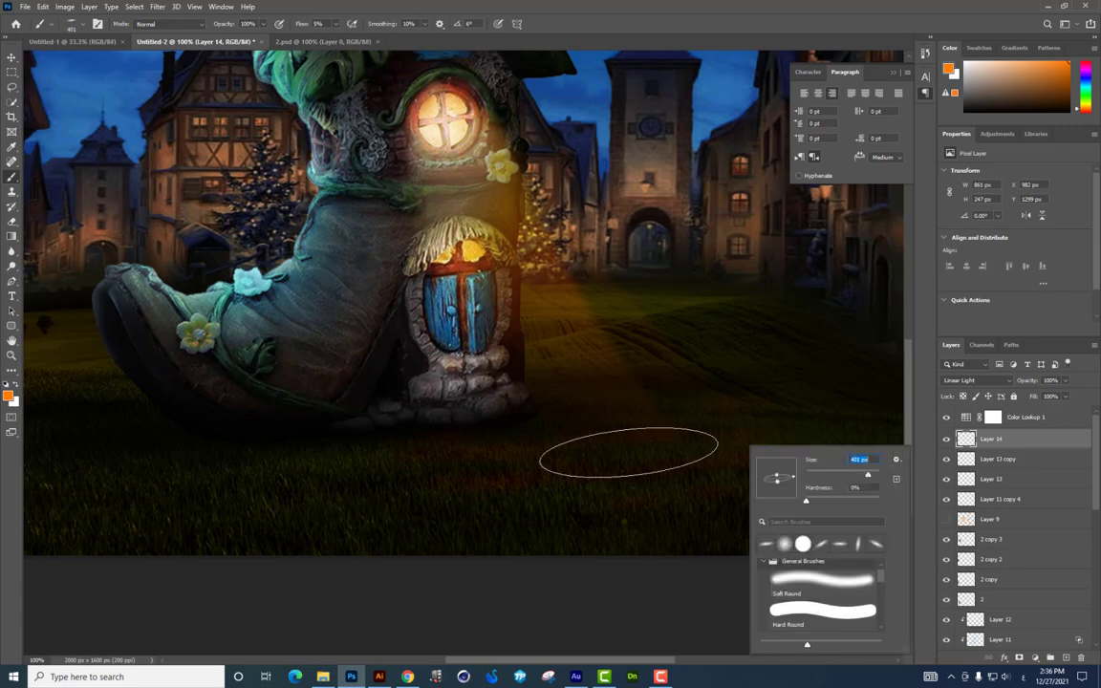
pyautogui.moveTo(663, 455); pyautogui.dragTo(461, 454)
pyautogui.moveTo(538, 464)
pyautogui.mouseDown()
pyautogui.moveTo(649, 469)
pyautogui.moveTo(779, 449)
pyautogui.mouseUp()
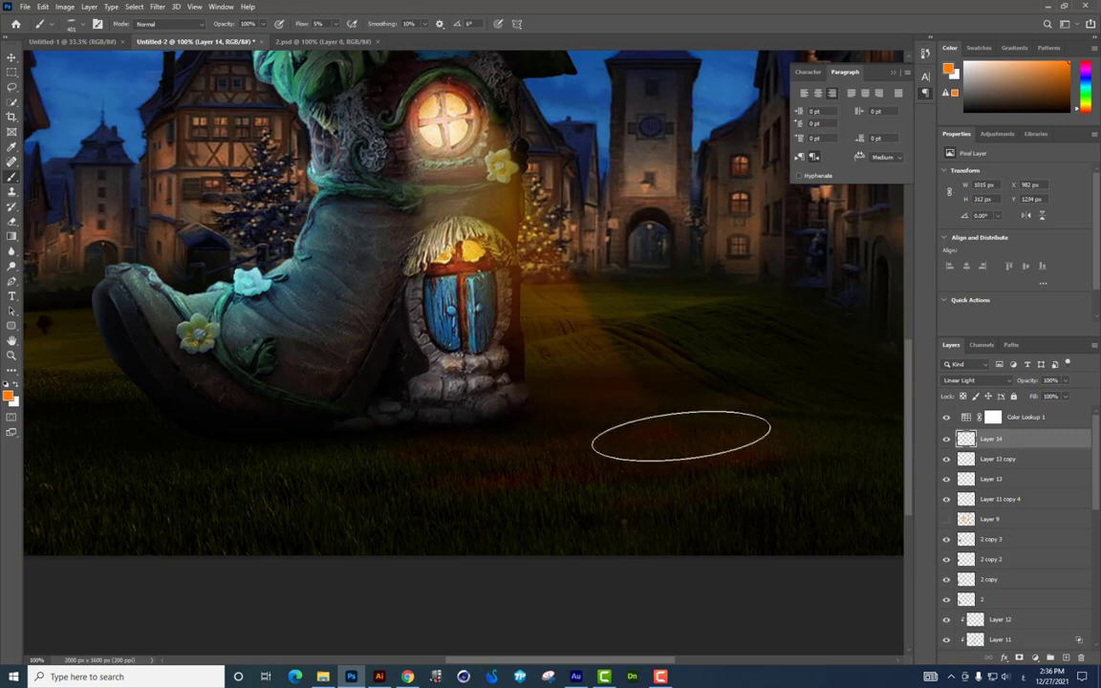
pyautogui.rightClick(849, 460)
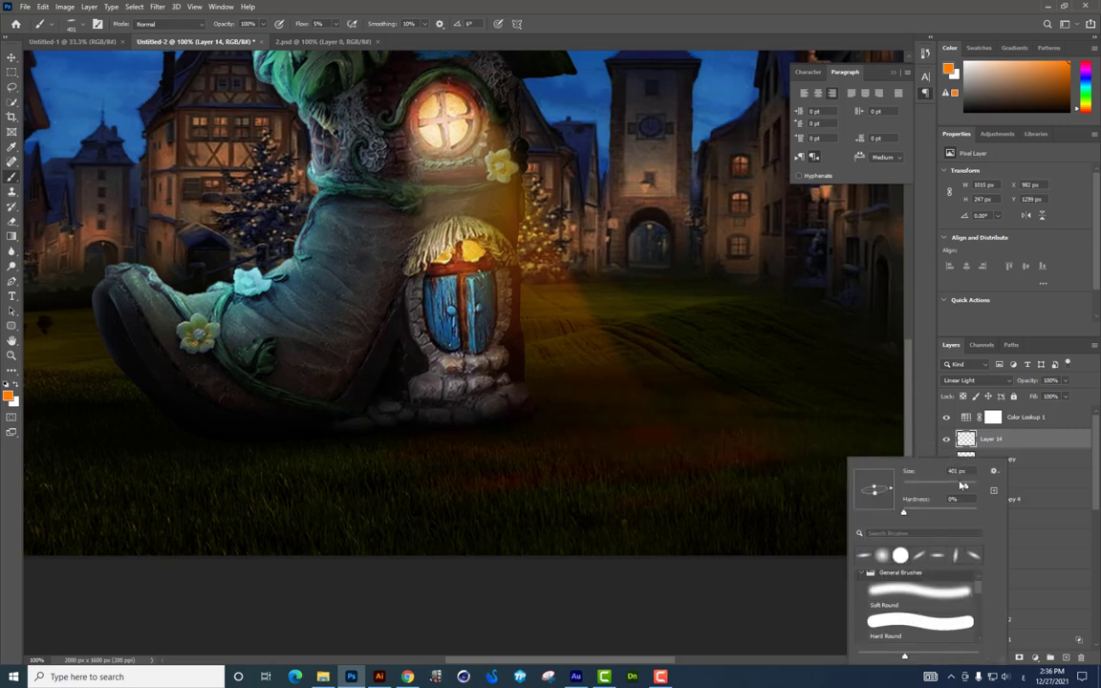
pyautogui.moveTo(962, 486); pyautogui.dragTo(959, 486)
pyautogui.click(784, 492)
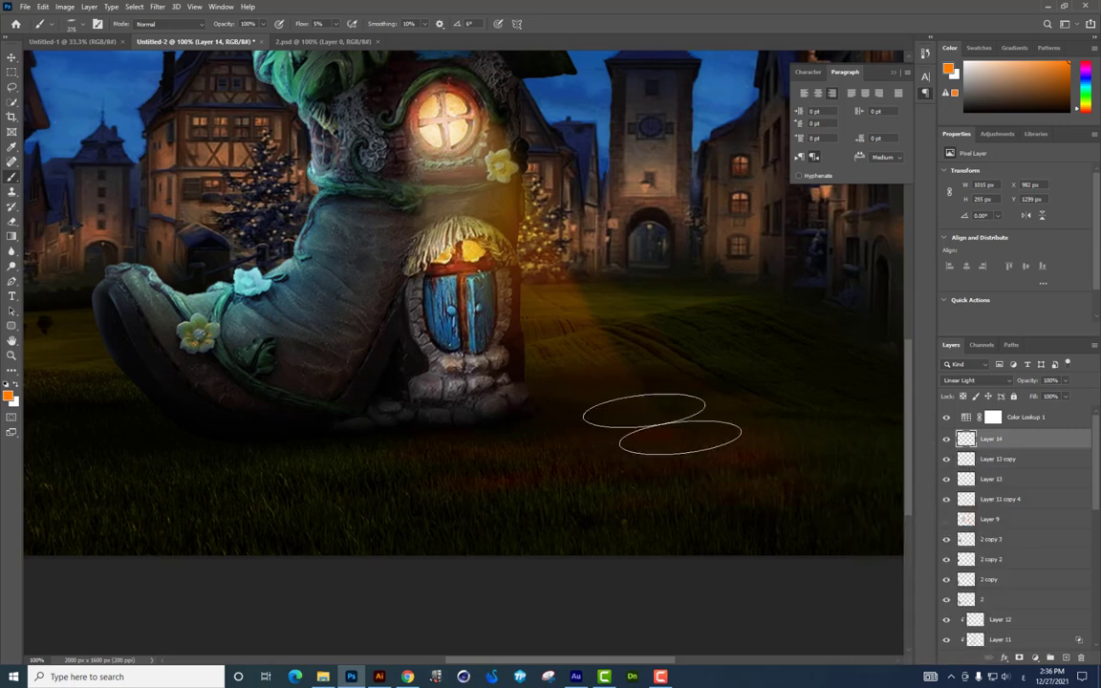
# Step: Shift the glow's hue by +15 and erase excess glow on the right-side grass
pyautogui.hotkey('ctrl', 'u')
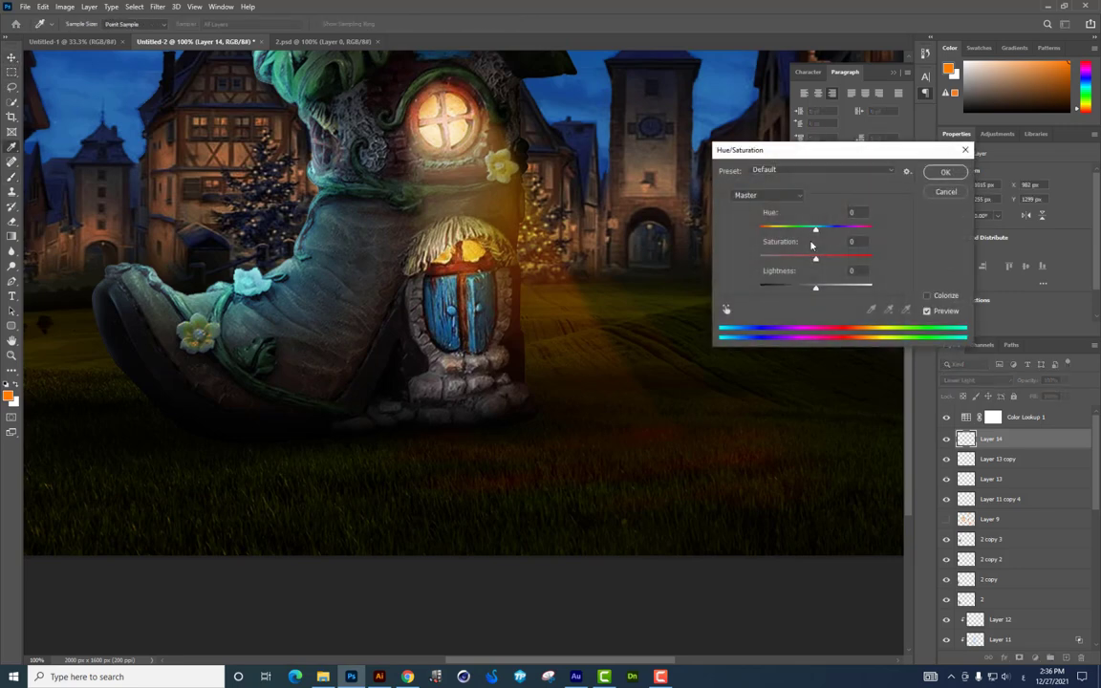
pyautogui.moveTo(816, 229); pyautogui.dragTo(825, 230)
pyautogui.press('Return')
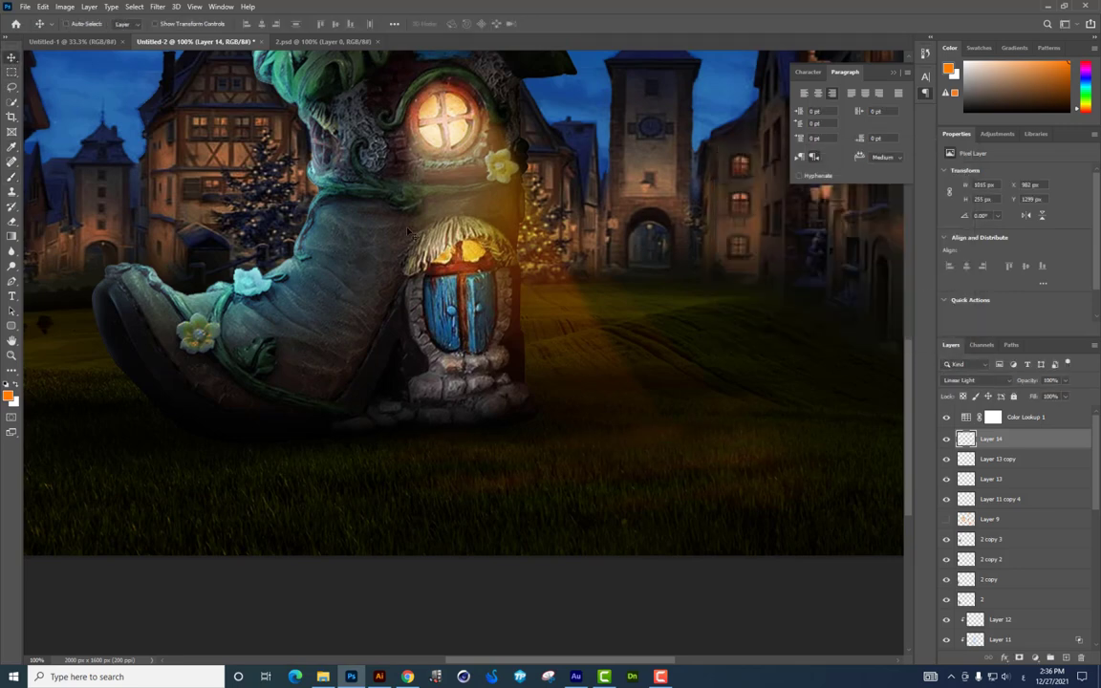
pyautogui.click(12, 219)
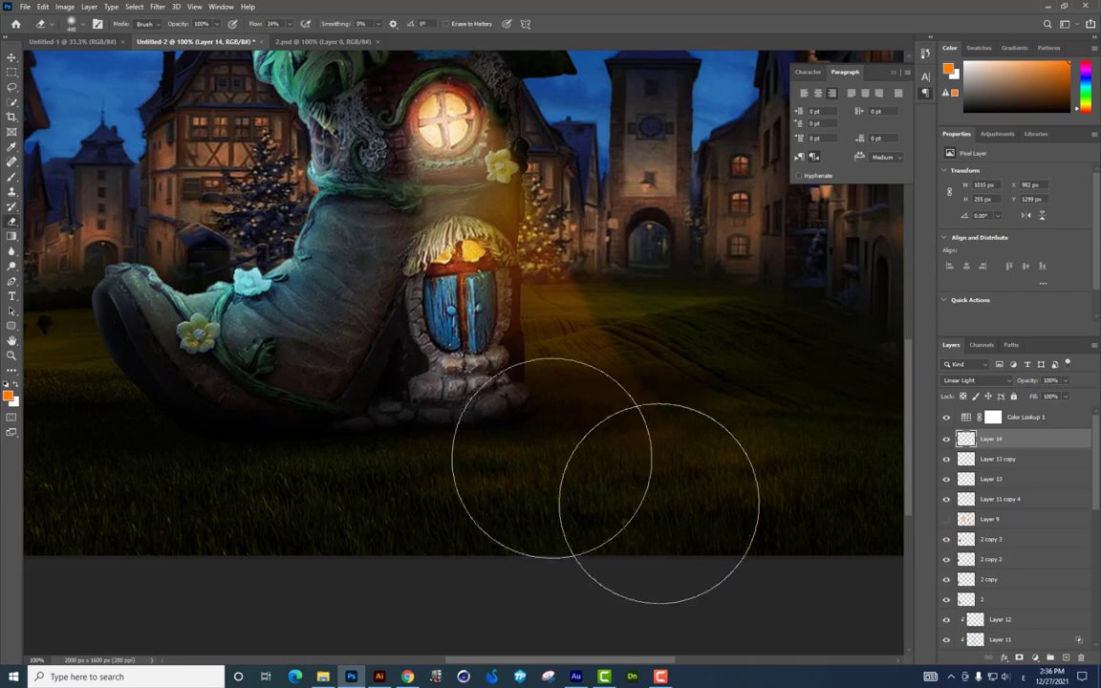
pyautogui.moveTo(813, 355); pyautogui.dragTo(760, 340)
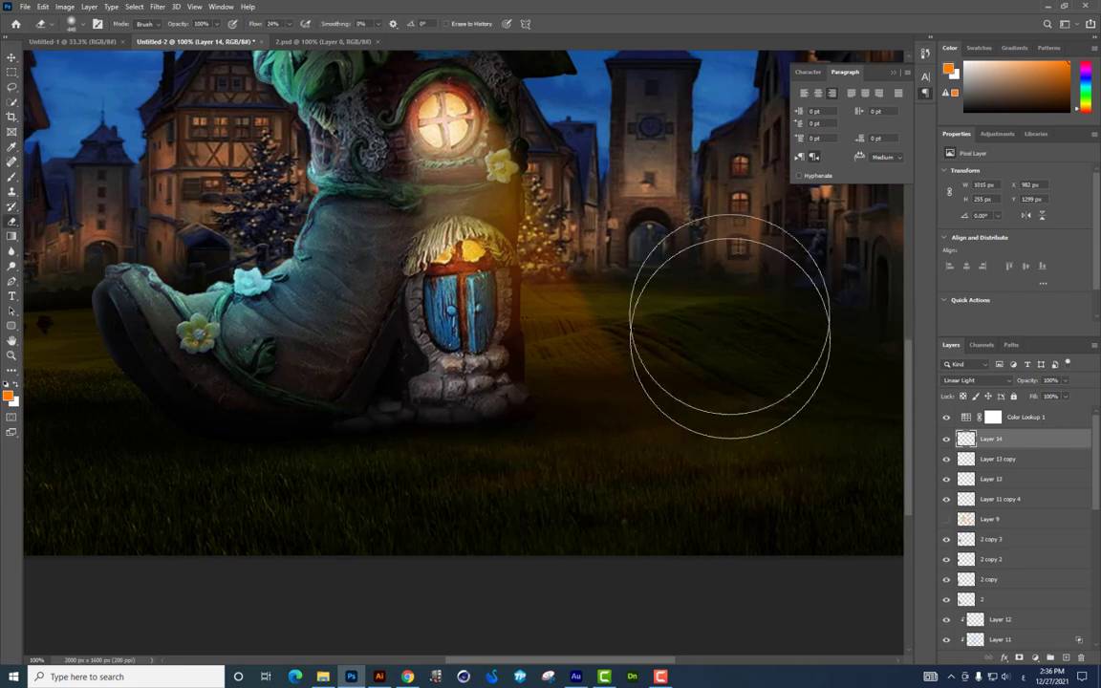
# Step: Duplicate the ground glow layer as Layer 14 copy
pyautogui.scroll(-2, 762, 270)
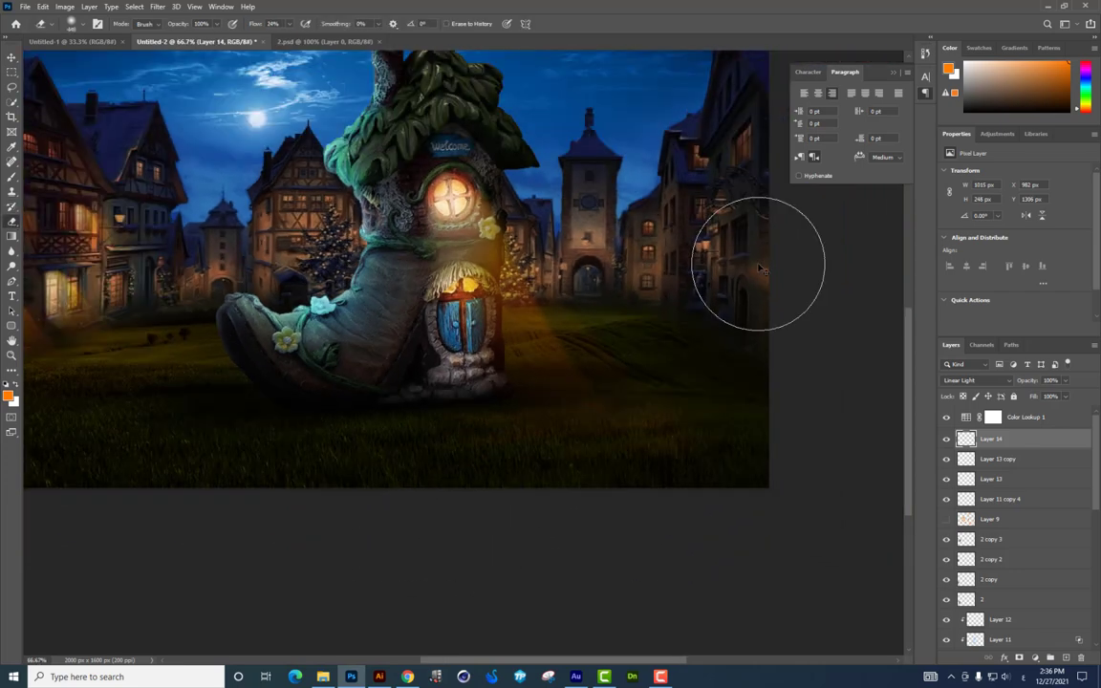
pyautogui.scroll(-2, 762, 271)
pyautogui.scroll(2, 762, 267)
pyautogui.hotkey('ctrl', 'j')
pyautogui.scroll(-2, 702, 325)
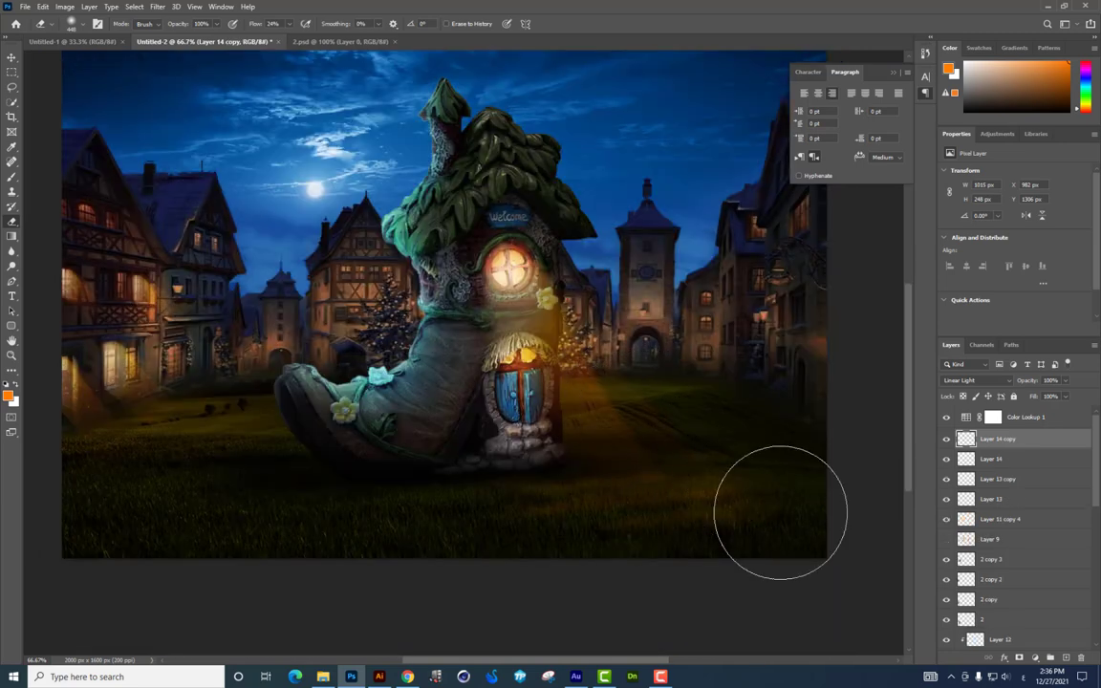
# Step: Set Layer 14 copy to Linear Light and split its Underlying Layer Blend If slider at 0/25
pyautogui.click(975, 381)
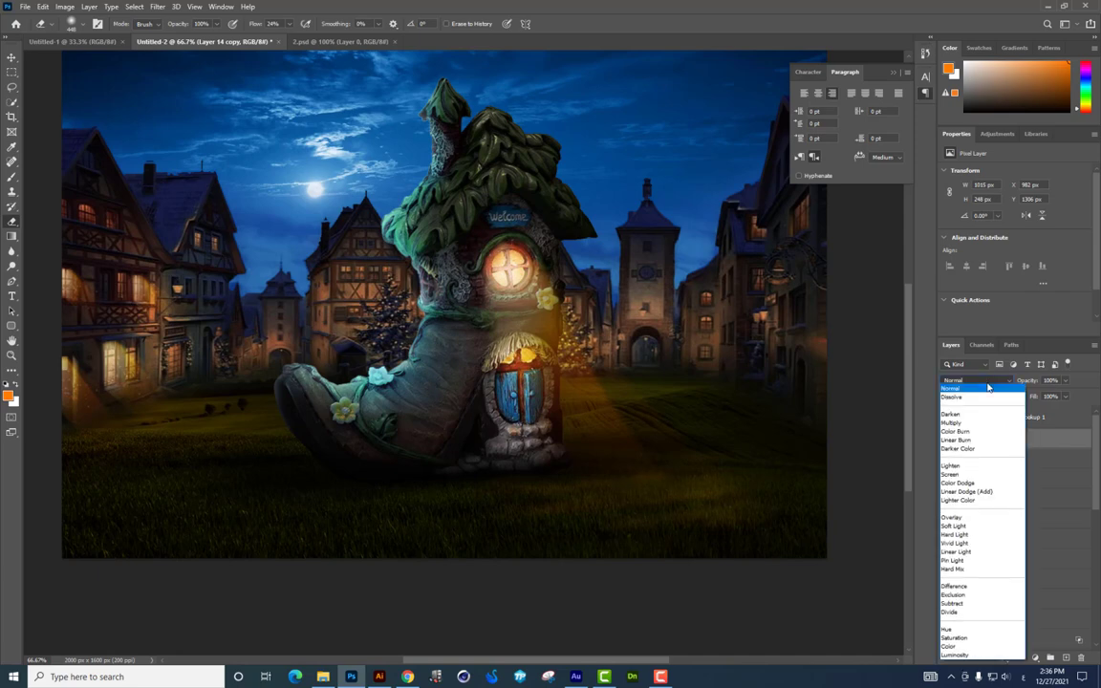
pyautogui.click(969, 552)
pyautogui.rightClick(1015, 439)
pyautogui.click(891, 238)
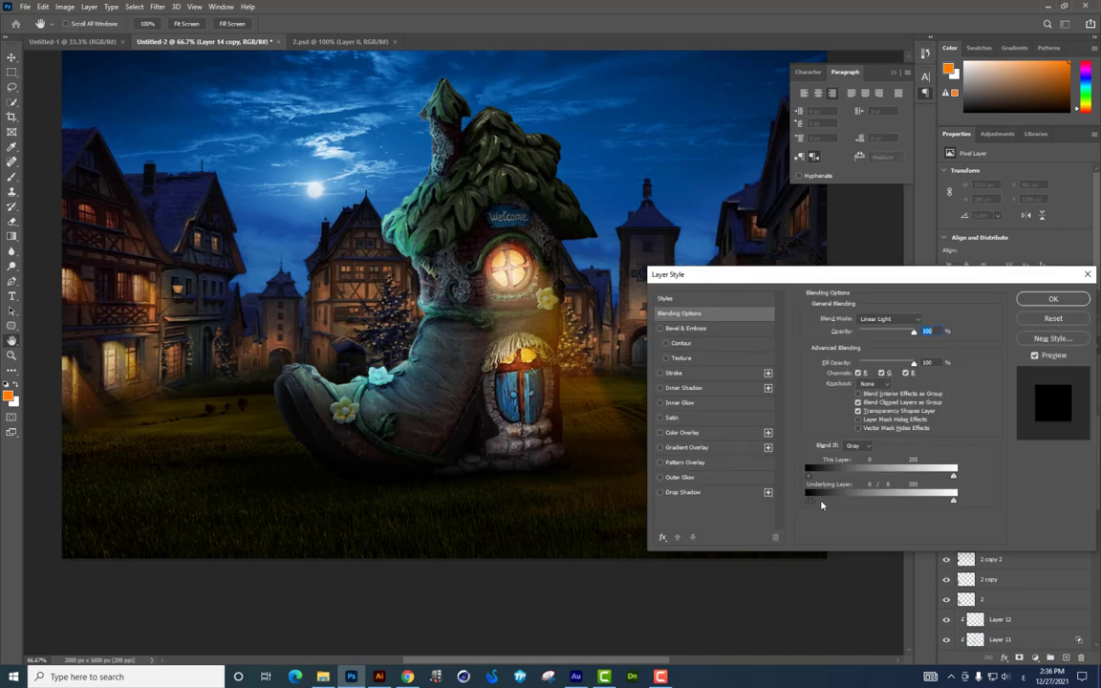
pyautogui.moveTo(817, 505); pyautogui.dragTo(935, 489)
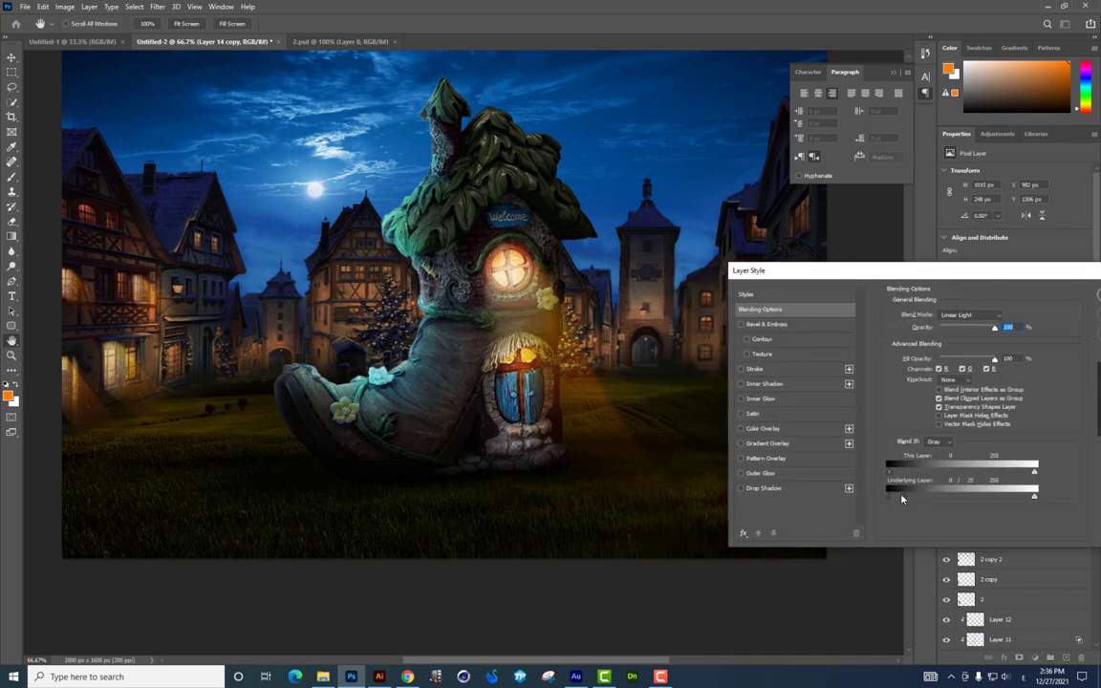
pyautogui.press('Return')
# Step: Zoom out and back in to review the glow, with the Eraser tool active
pyautogui.hotkey('ctrl', '-')
pyautogui.press('e')
pyautogui.hotkey('ctrl', '+')
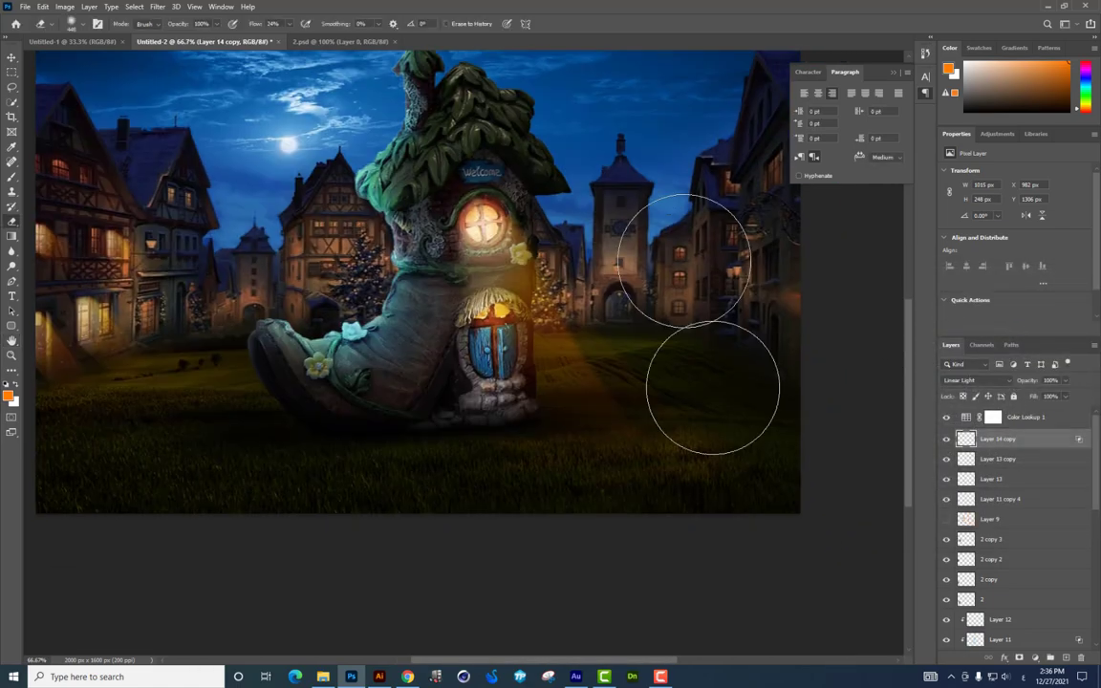
pyautogui.hotkey('ctrl', '-')
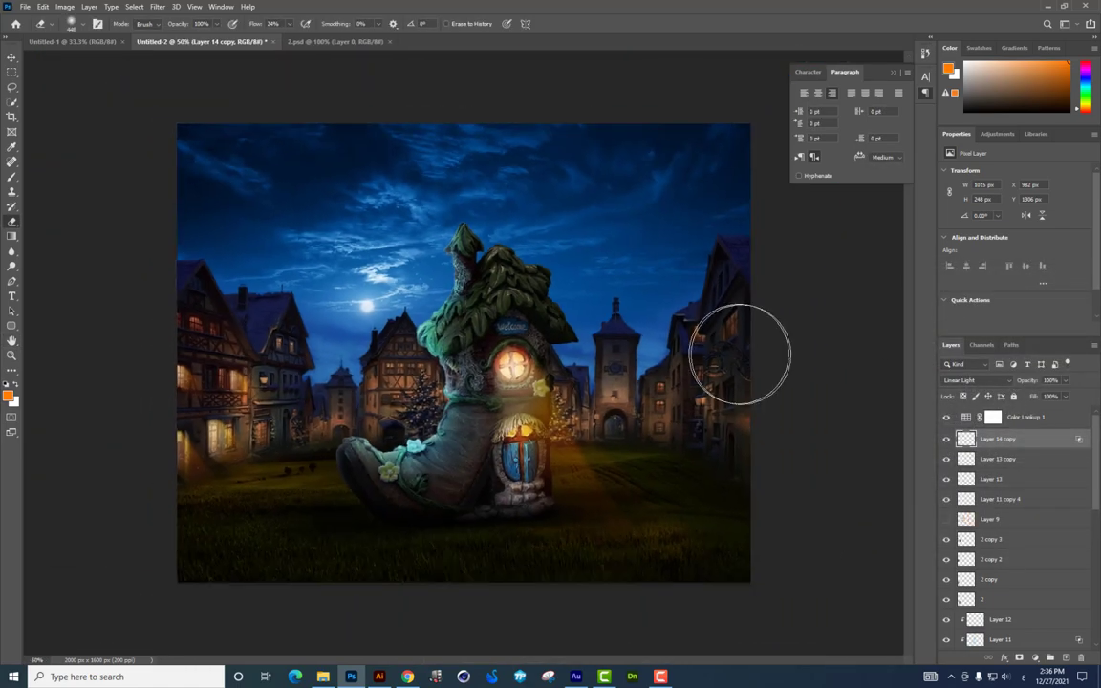
pyautogui.hotkey('ctrl', '+')
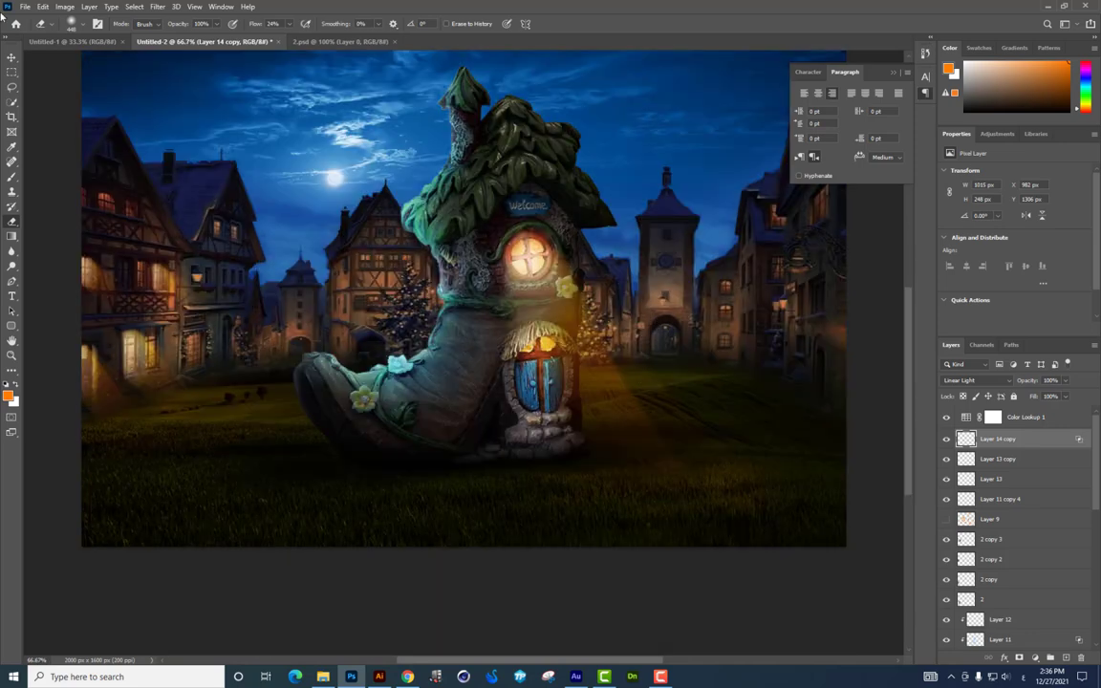
# Step: Shift the Calm Ocean View sky layer's hue to -11
pyautogui.click(12, 58)
pyautogui.moveTo(512, 214); pyautogui.dragTo(541, 191)
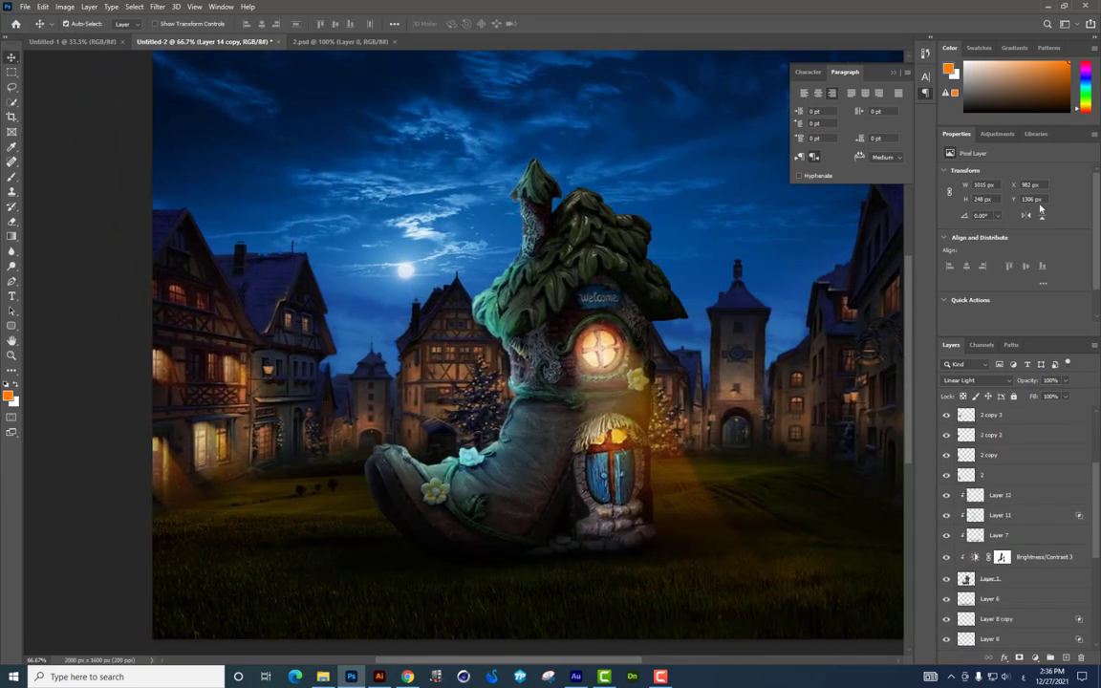
pyautogui.hotkey('ctrl', '-')
pyautogui.scroll(-5, 1023, 535)
pyautogui.scroll(-5, 1023, 573)
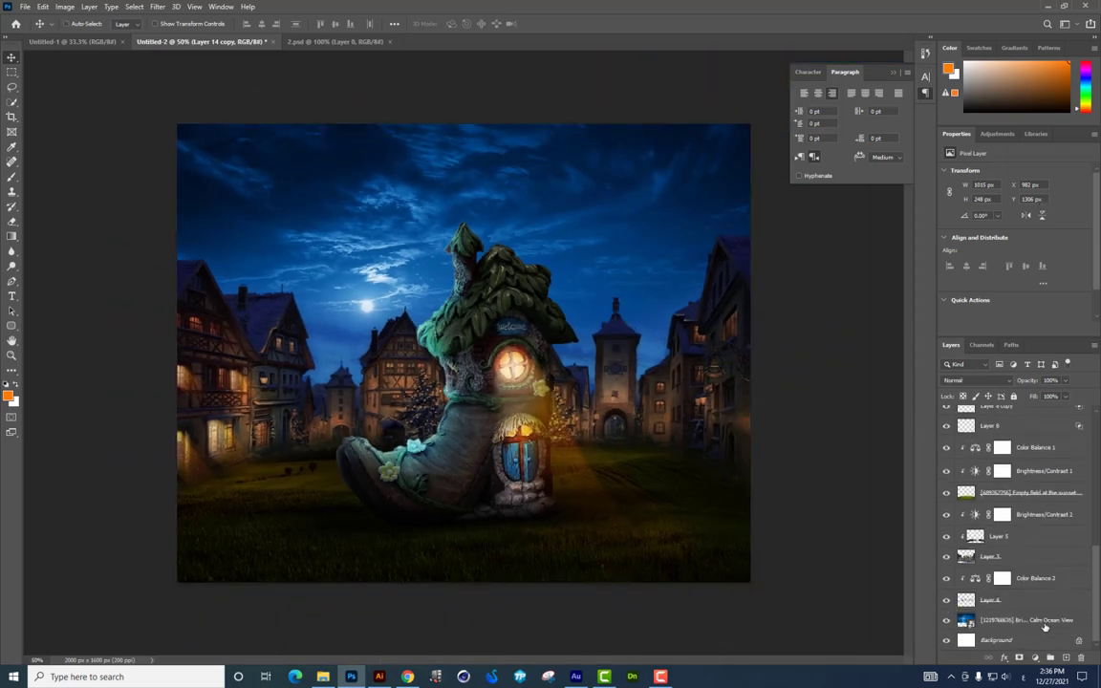
pyautogui.click(1045, 628)
pyautogui.hotkey('ctrl', 'u')
pyautogui.moveTo(505, 140); pyautogui.dragTo(800, 201)
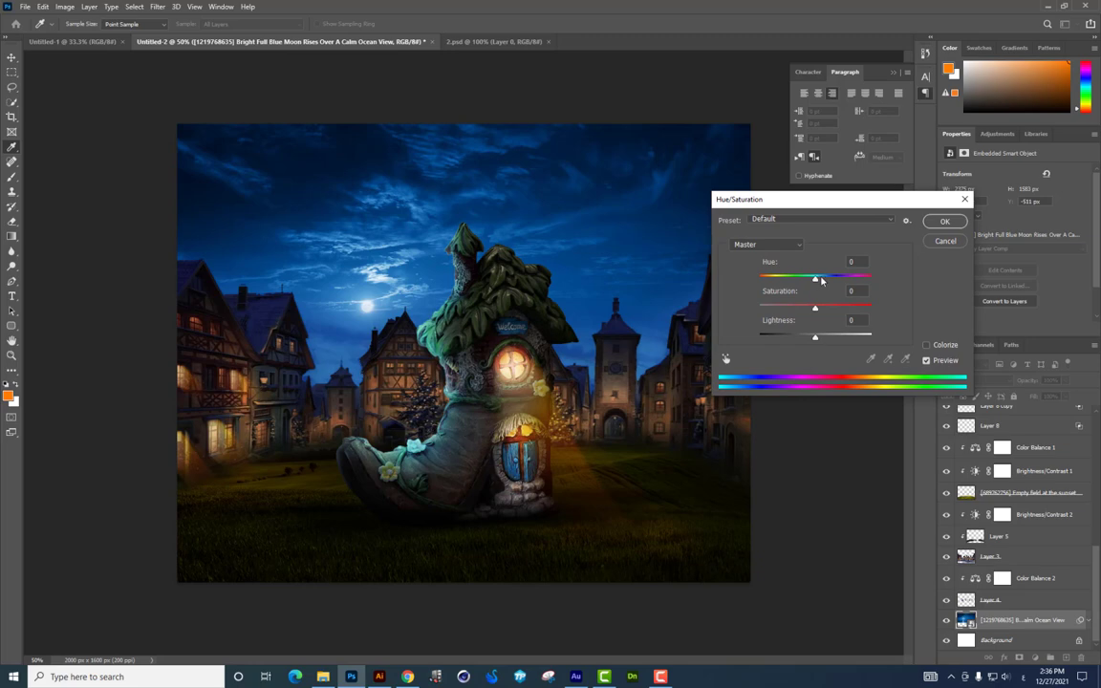
pyautogui.moveTo(813, 280); pyautogui.dragTo(815, 280)
pyautogui.moveTo(811, 279); pyautogui.dragTo(809, 279)
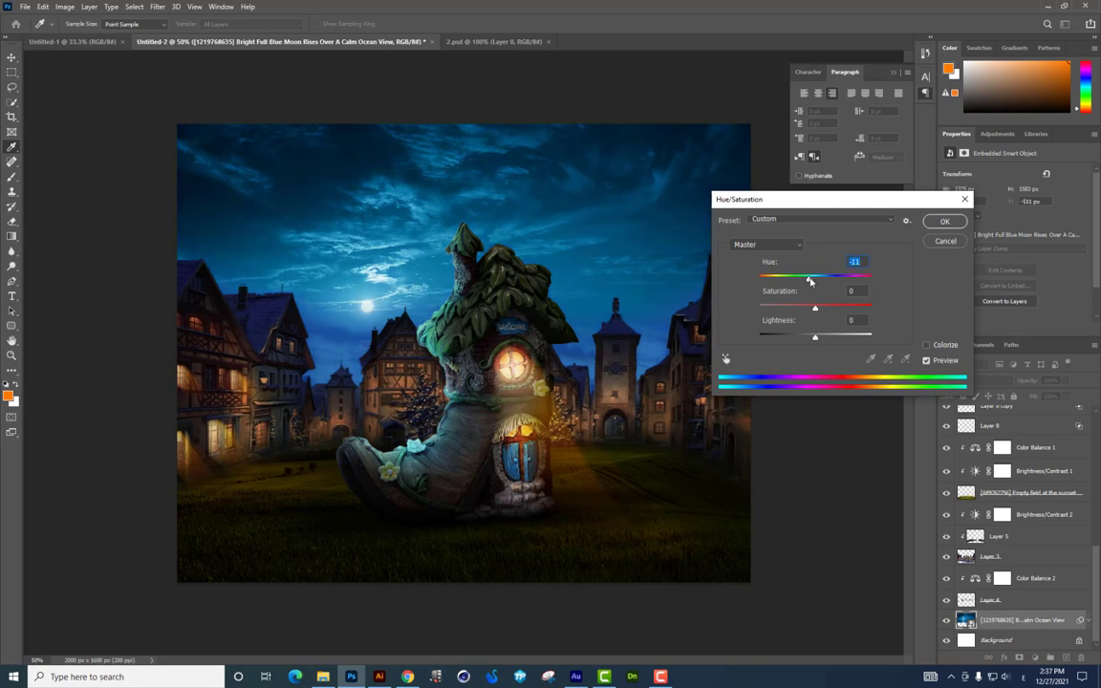
pyautogui.press('Return')
# Step: Push the Color Balance 2 midtones further toward green
pyautogui.scroll(1, 994, 535)
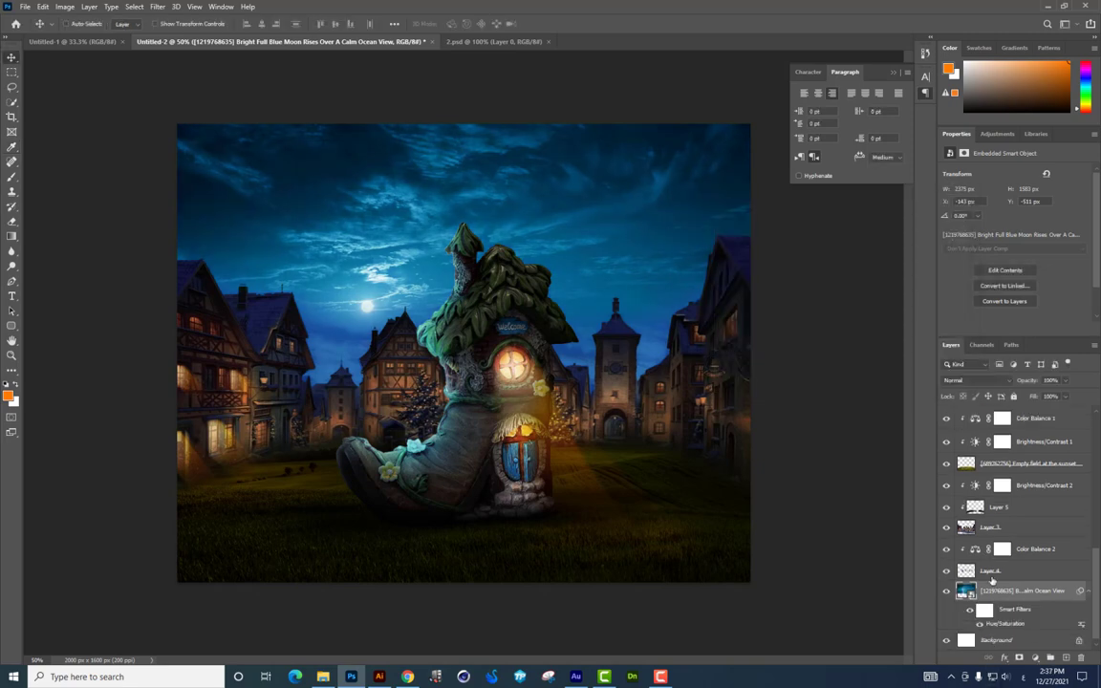
pyautogui.scroll(2, 994, 574)
pyautogui.rightClick(357, 356)
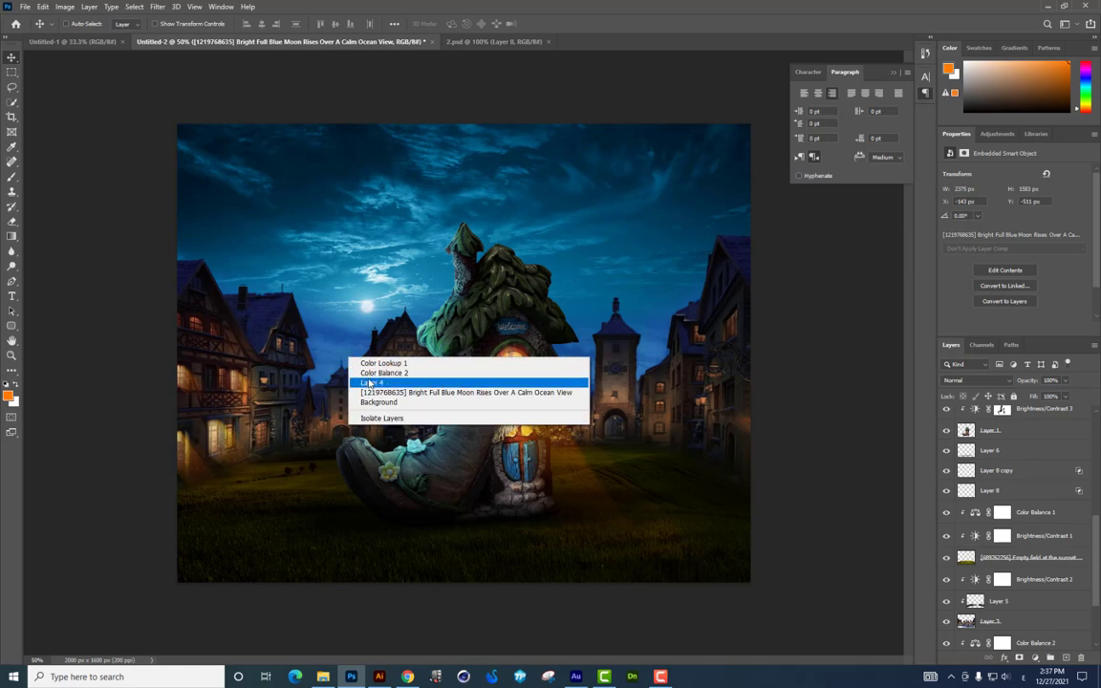
pyautogui.click(382, 380)
pyautogui.moveTo(221, 307); pyautogui.dragTo(837, 432)
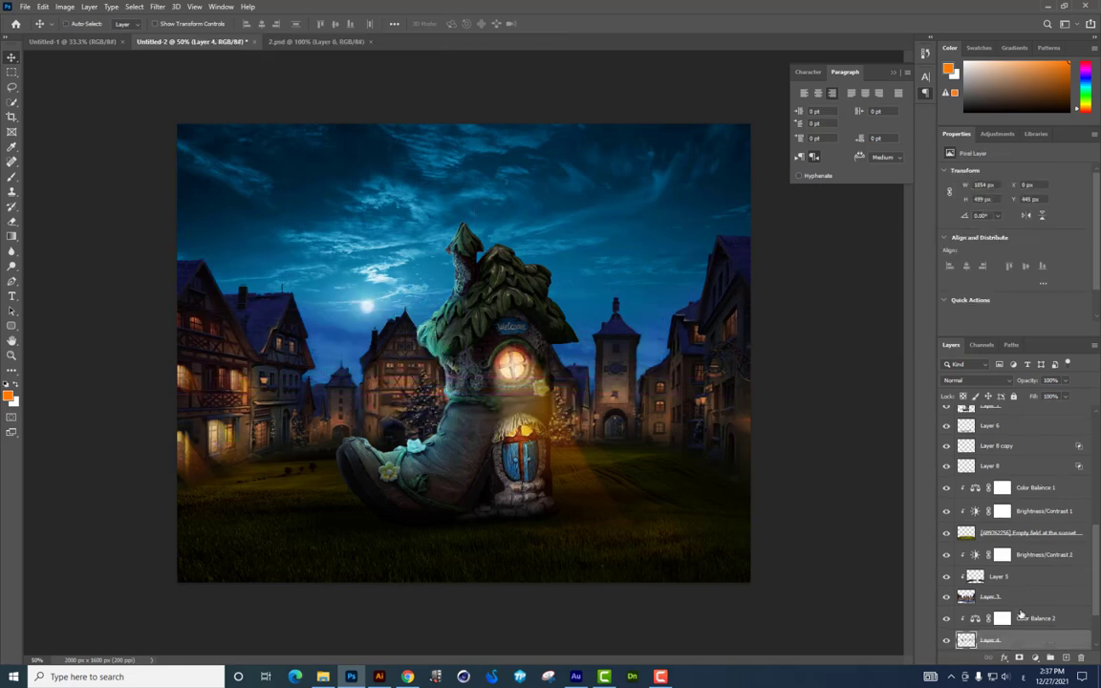
pyautogui.click(1021, 617)
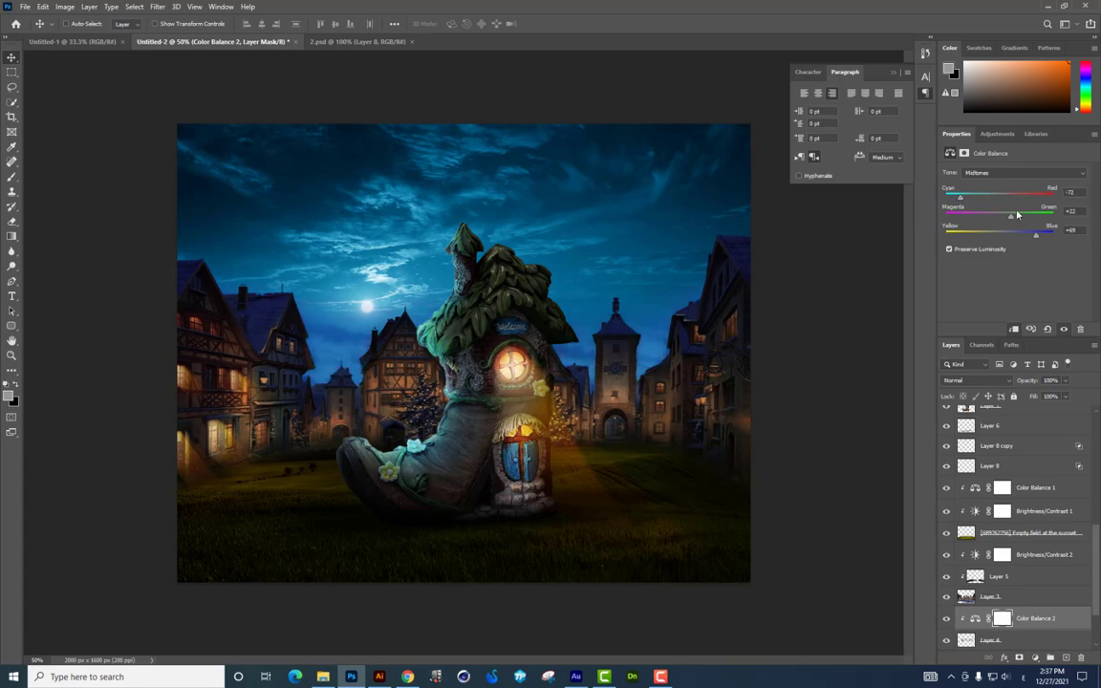
pyautogui.moveTo(1012, 217); pyautogui.dragTo(1025, 219)
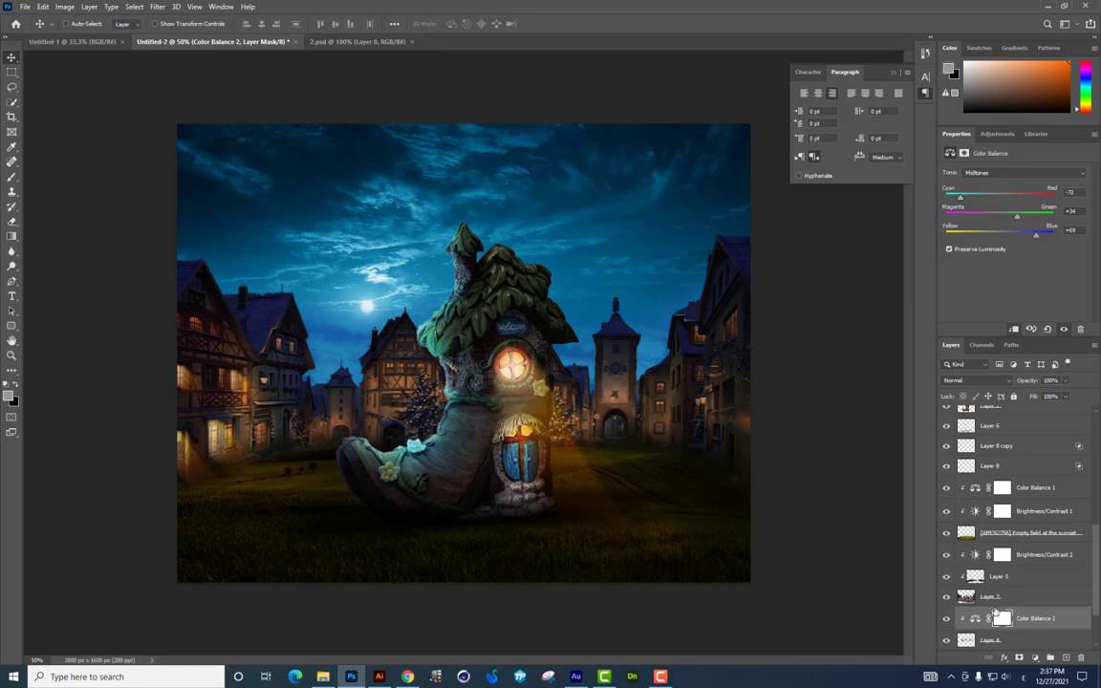
# Step: Select Layer 3 and create an empty Layer 14 directly above it
pyautogui.scroll(-3, 996, 611)
pyautogui.click(989, 528)
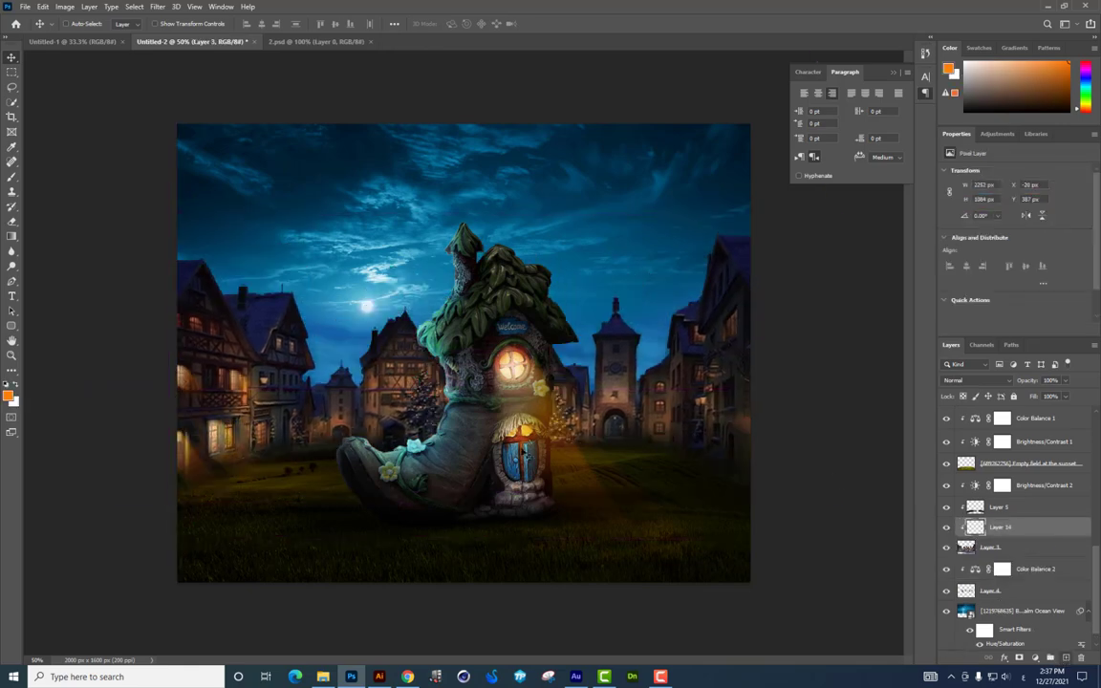
pyautogui.click(1067, 658)
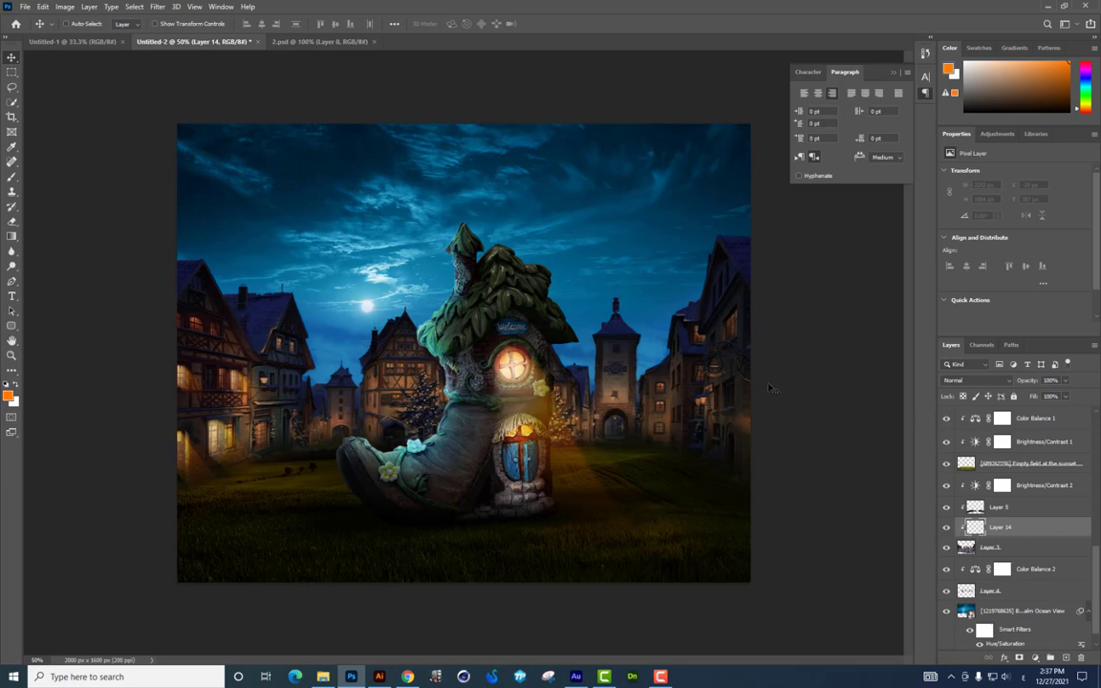
# Step: Ready a soft brush, set Layer 14 to Linear Light, and set the brush flow to 2%
pyautogui.click(13, 177)
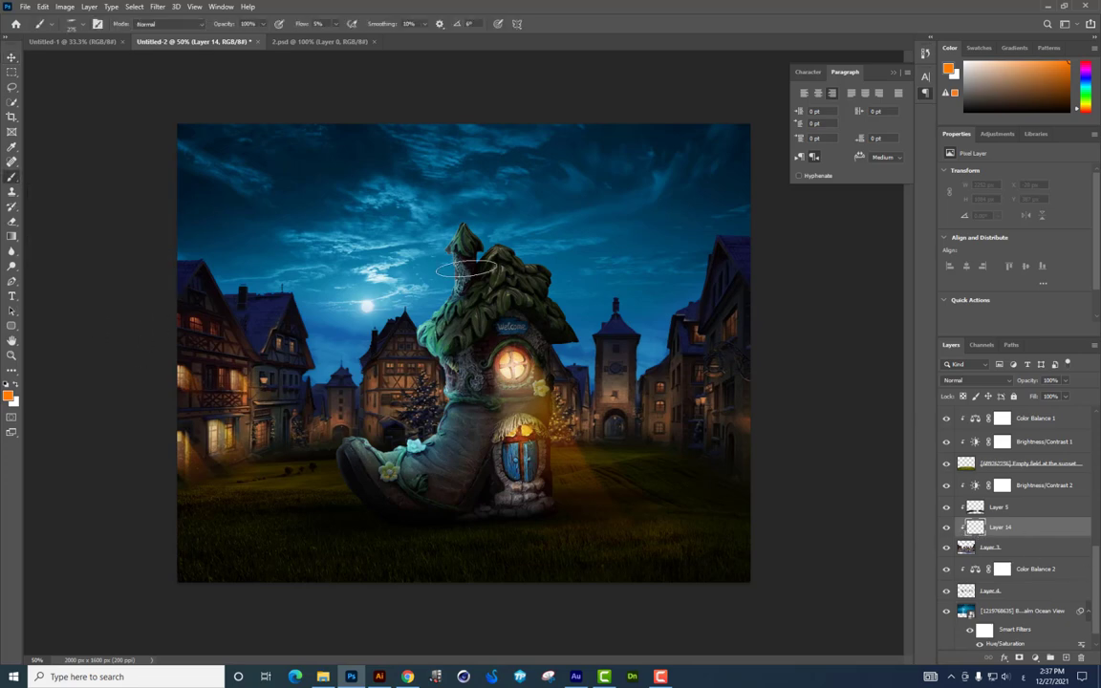
pyautogui.rightClick(513, 287)
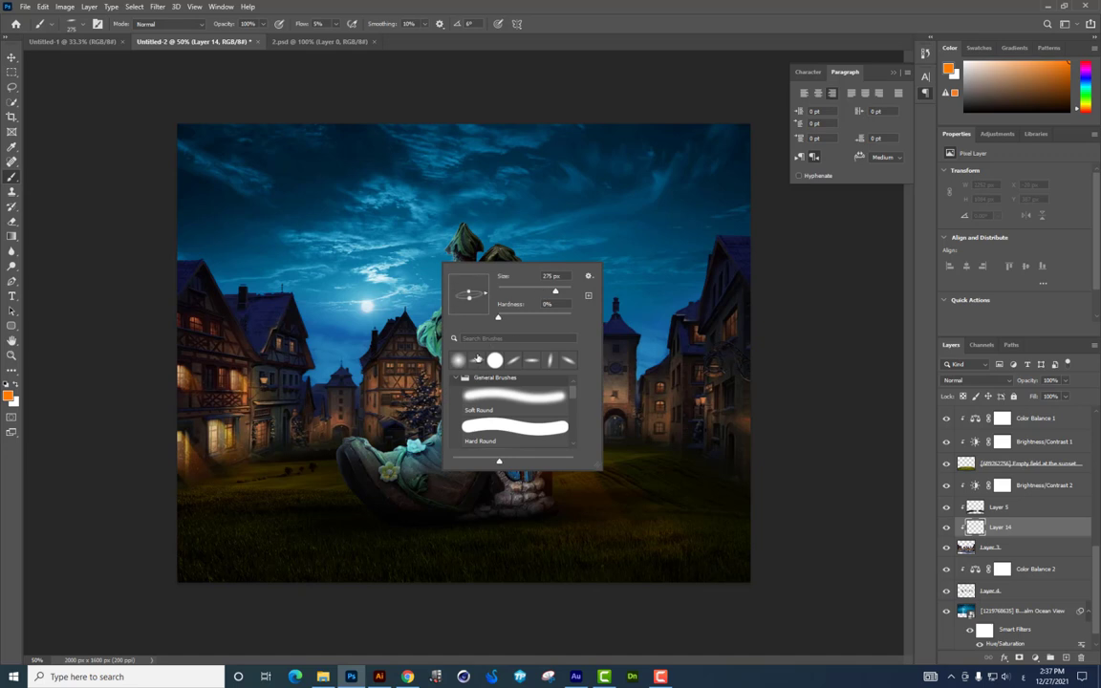
pyautogui.click(336, 256)
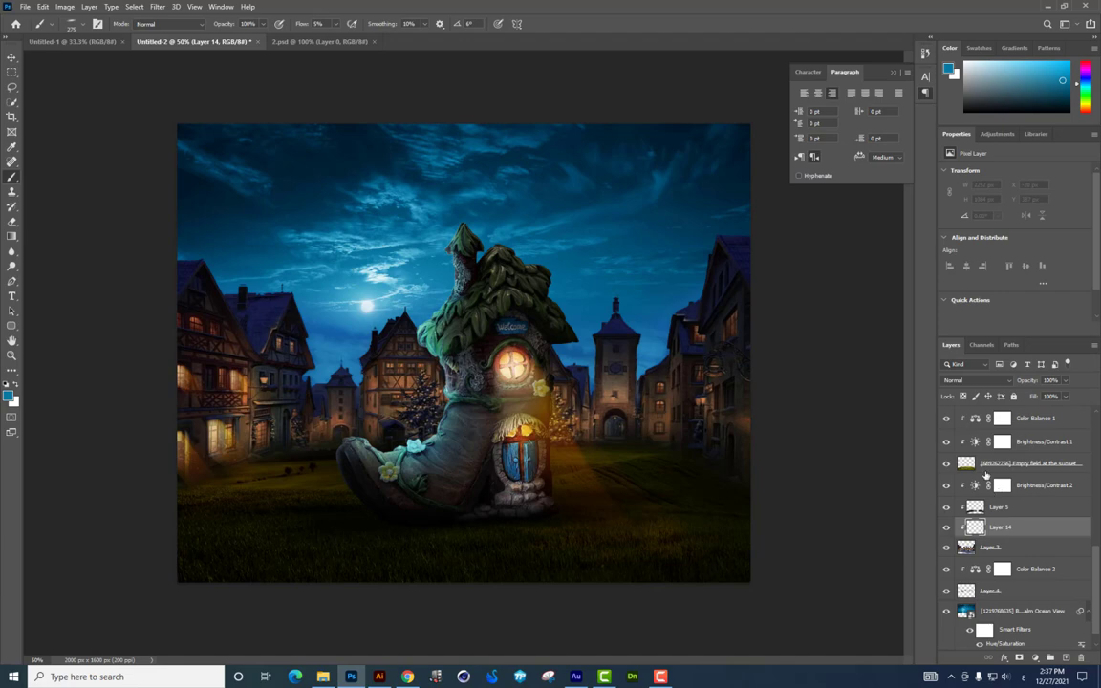
pyautogui.click(976, 380)
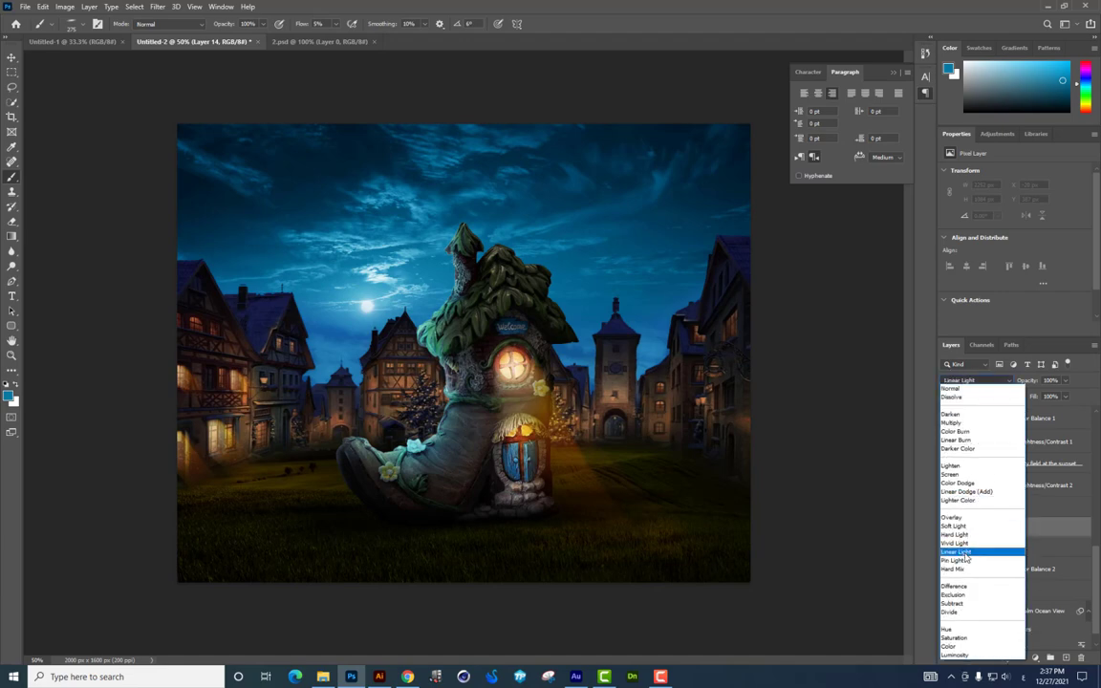
pyautogui.click(970, 553)
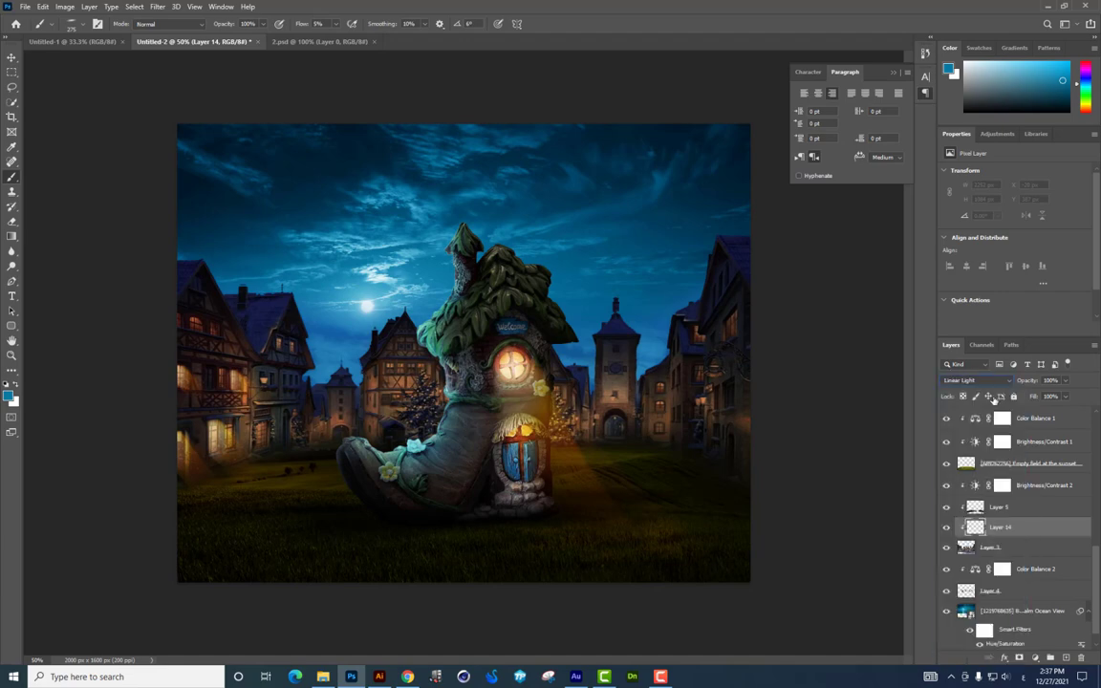
pyautogui.click(335, 25)
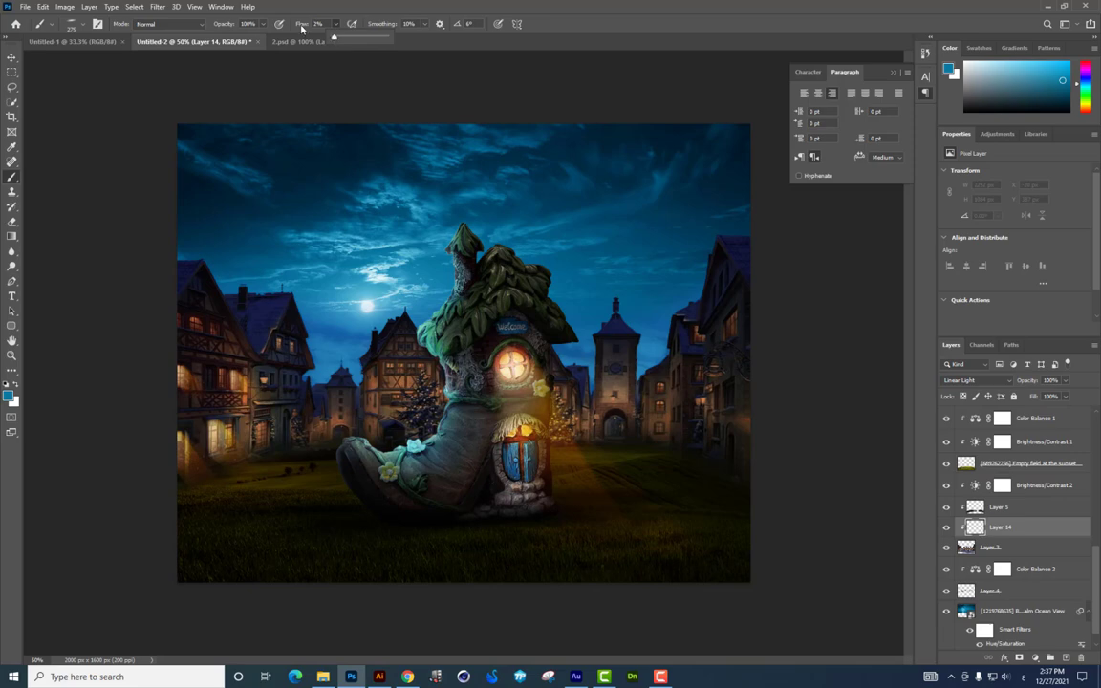
# Step: Paint faint strokes over the rooftop, sky and moon, and move Layer 14 above Brightness/Contrast 2
pyautogui.hotkey('ctrl', '+')
pyautogui.hscroll(-2, 264, 267)
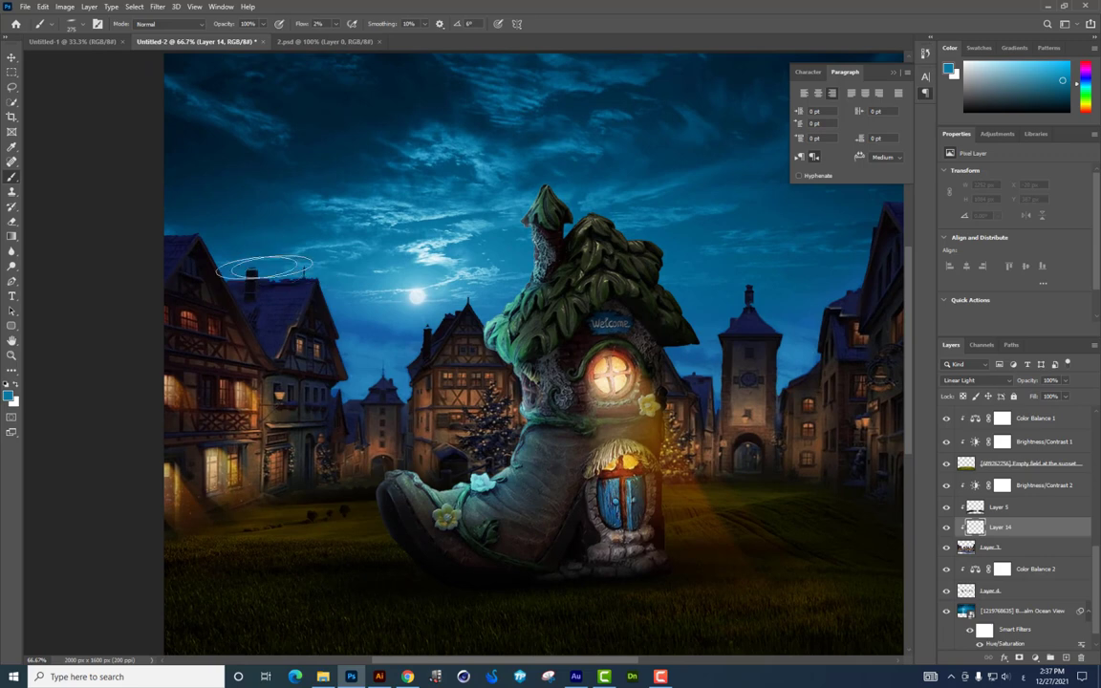
pyautogui.moveTo(264, 268); pyautogui.dragTo(274, 279)
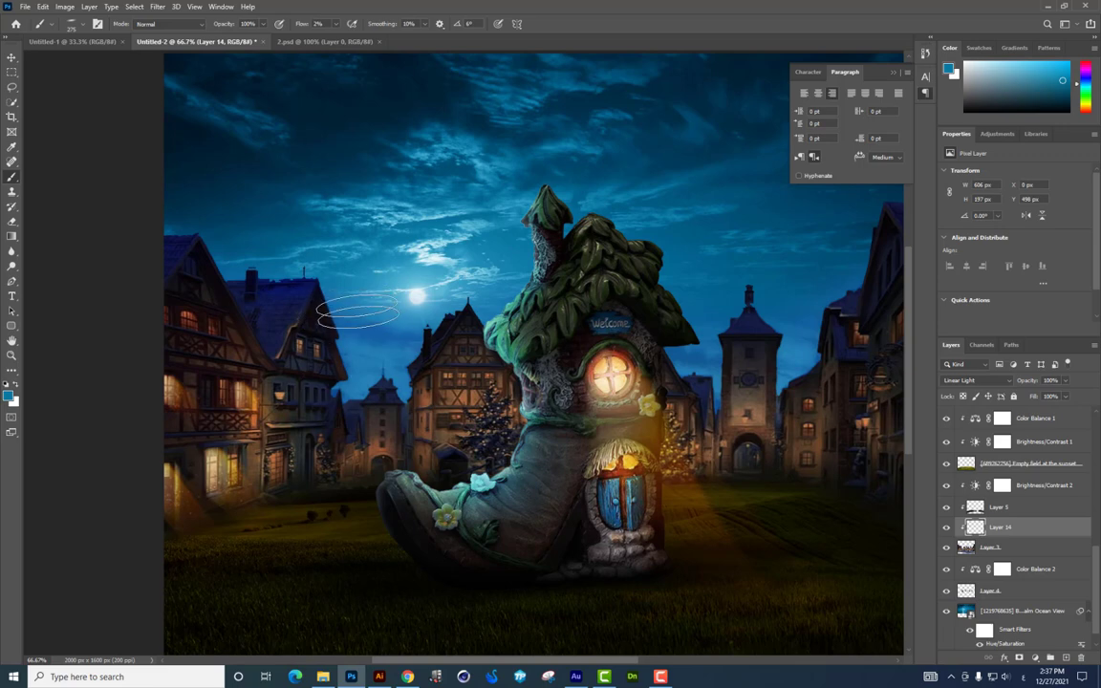
pyautogui.moveTo(357, 311); pyautogui.dragTo(545, 365)
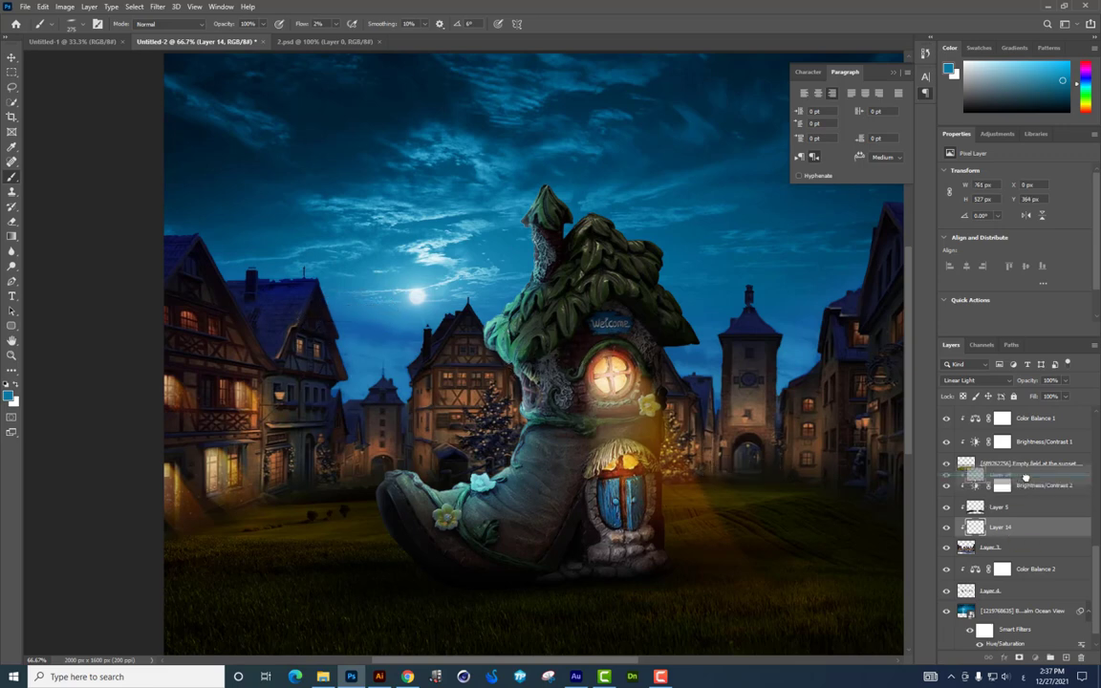
pyautogui.moveTo(1011, 535); pyautogui.dragTo(1026, 478)
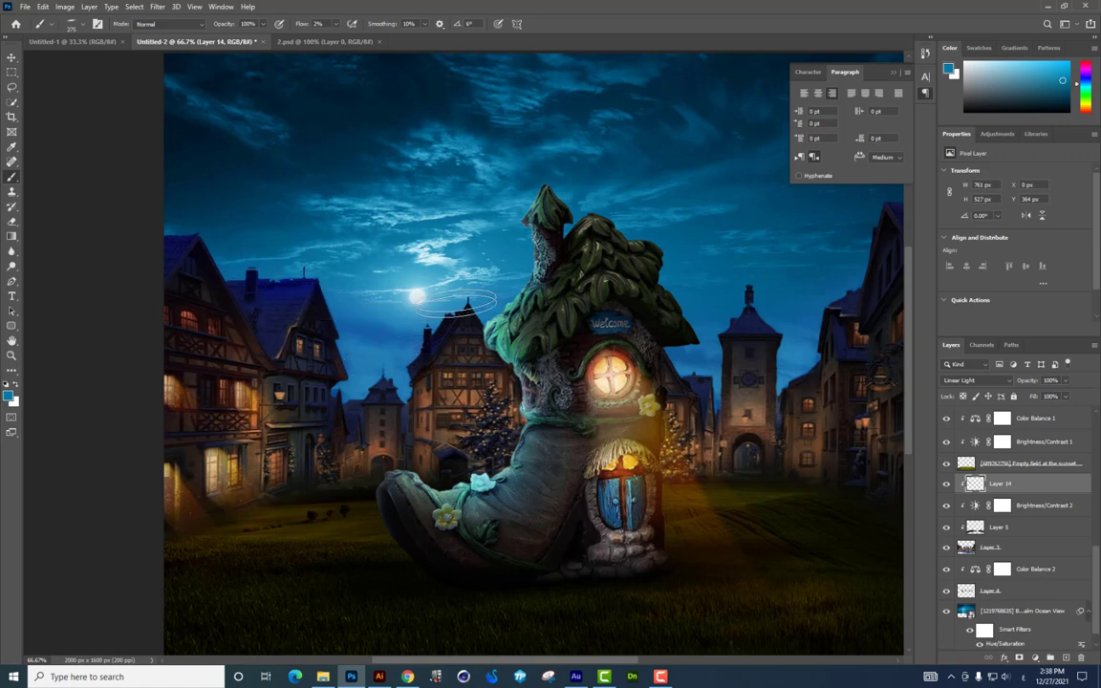
pyautogui.moveTo(422, 325)
pyautogui.mouseDown()
pyautogui.moveTo(393, 376)
pyautogui.moveTo(294, 375)
pyautogui.mouseUp()
# Step: Nudge the painted strokes, shift their hue with Hue/Saturation, then delete Layer 14
pyautogui.click(11, 57)
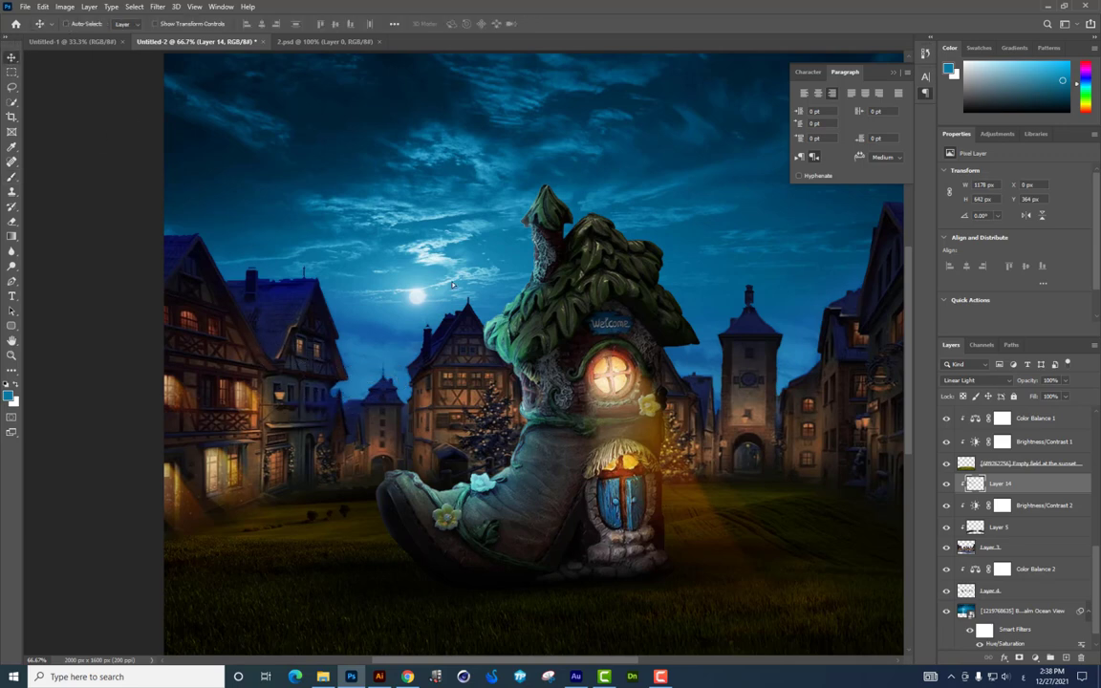
pyautogui.moveTo(433, 229); pyautogui.dragTo(401, 263)
pyautogui.hotkey('ctrl', 'u')
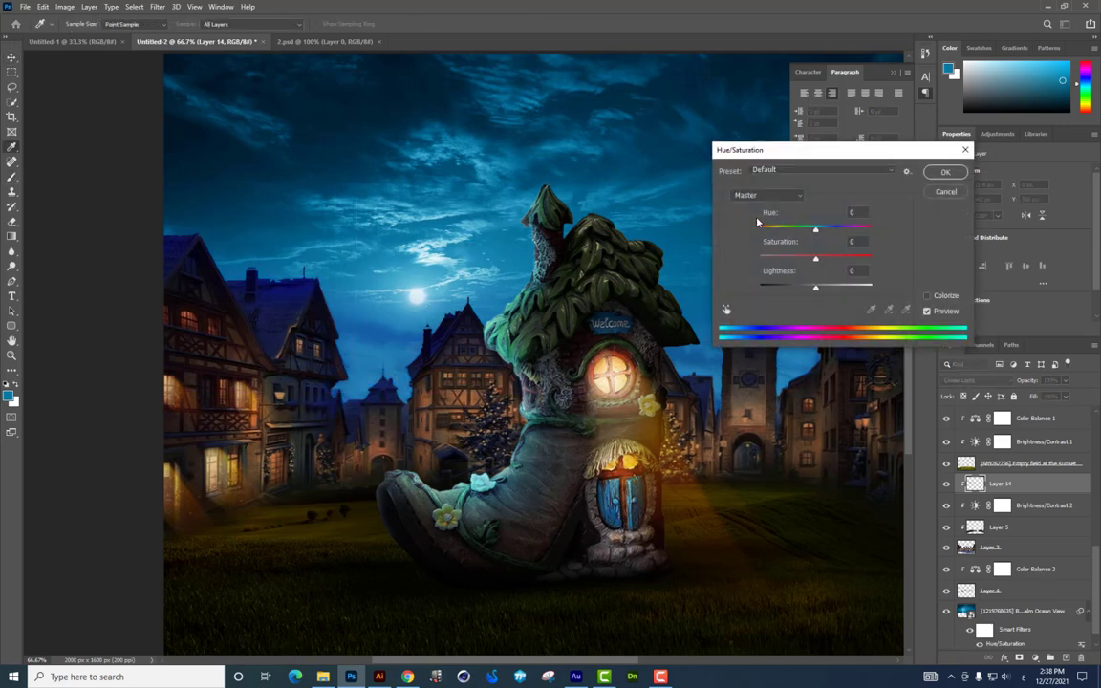
pyautogui.moveTo(815, 226)
pyautogui.mouseDown()
pyautogui.moveTo(842, 231)
pyautogui.moveTo(812, 232)
pyautogui.mouseUp()
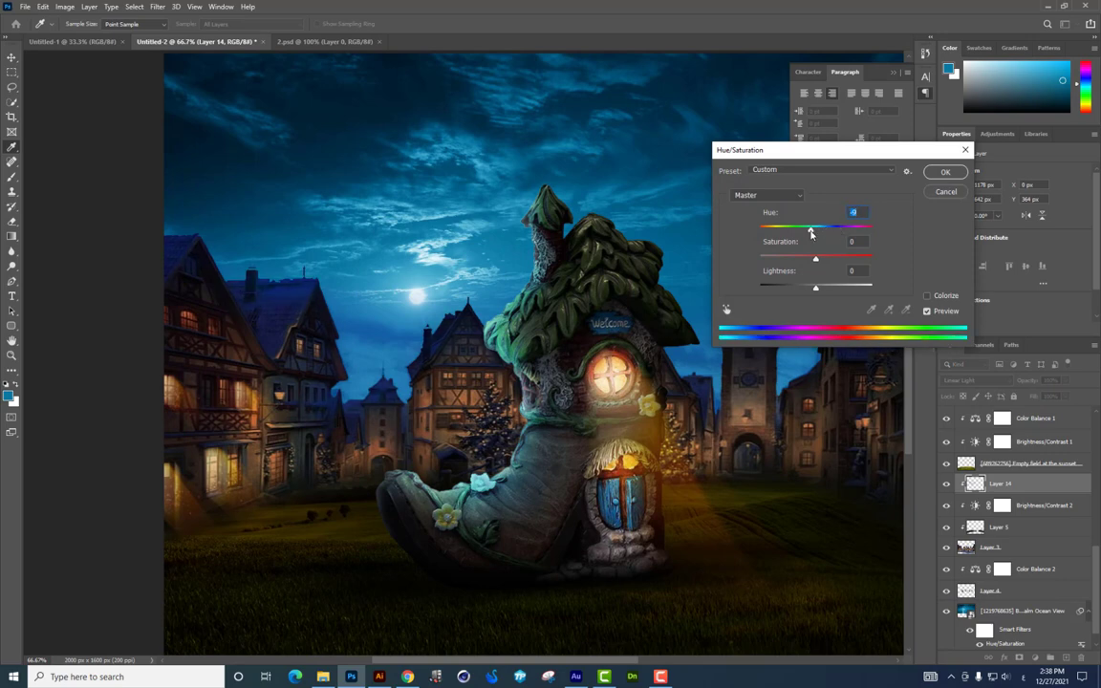
pyautogui.press('Return')
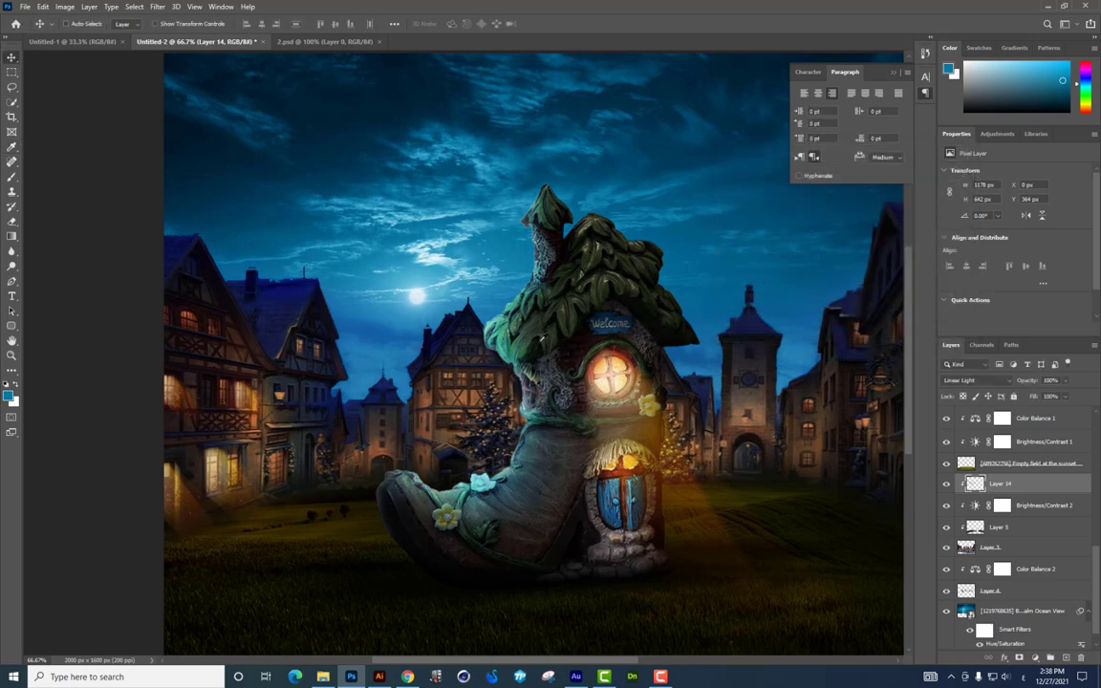
pyautogui.press('Delete')
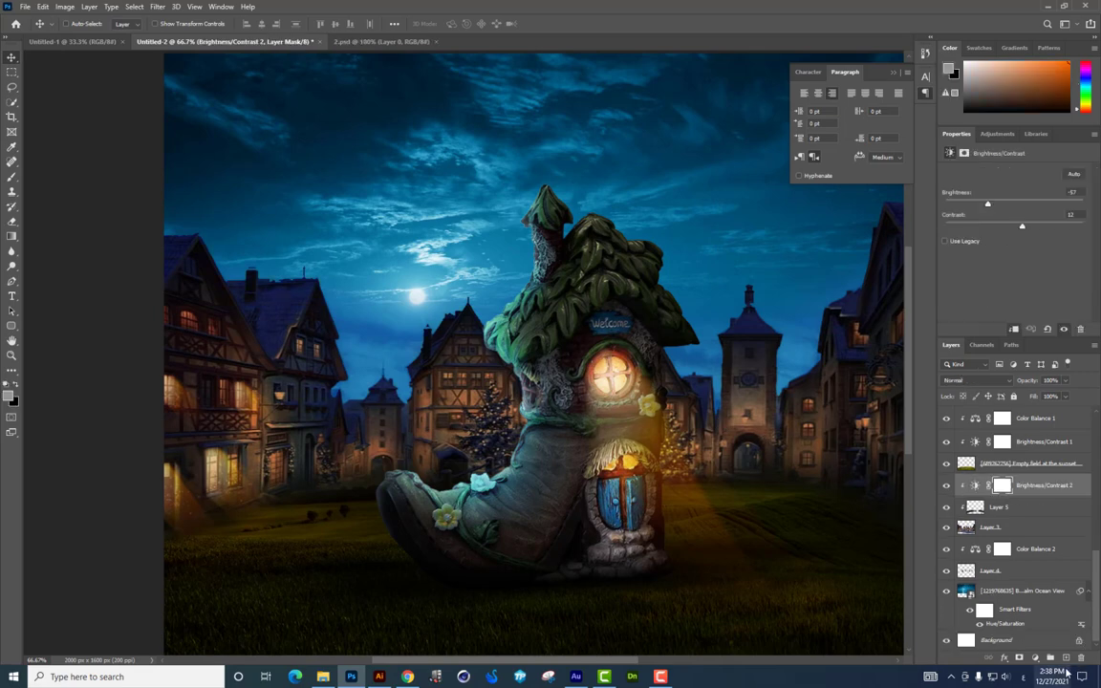
# Step: Create a new Layer 14 above Brightness/Contrast 2 and ready a soft brush
pyautogui.click(1067, 660)
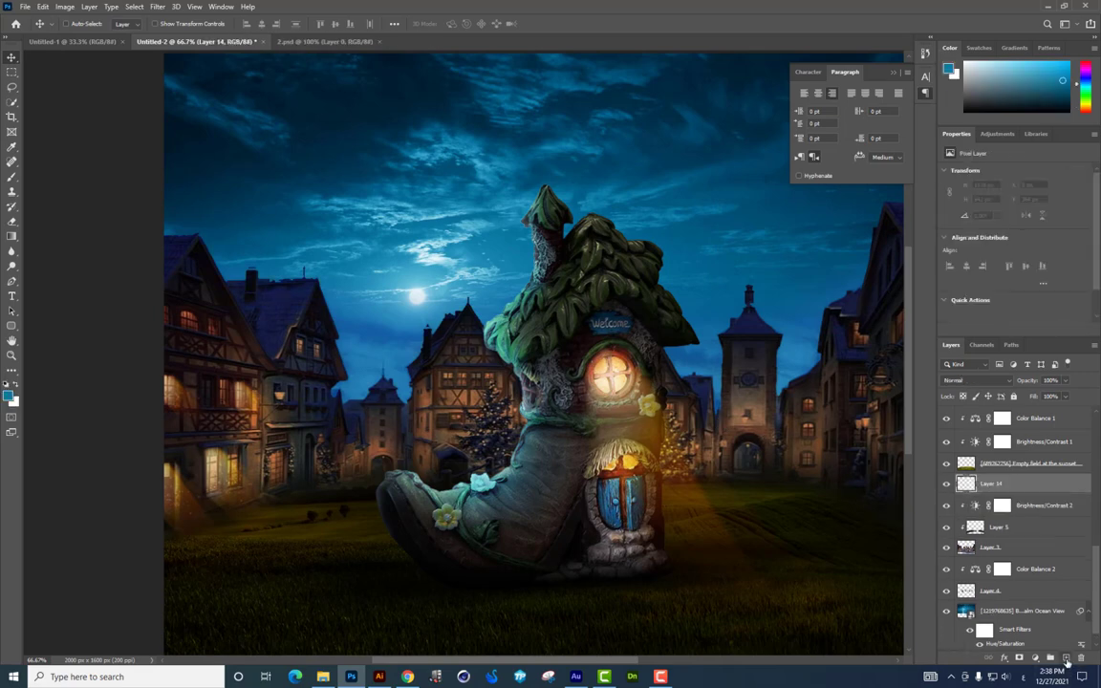
pyautogui.click(12, 179)
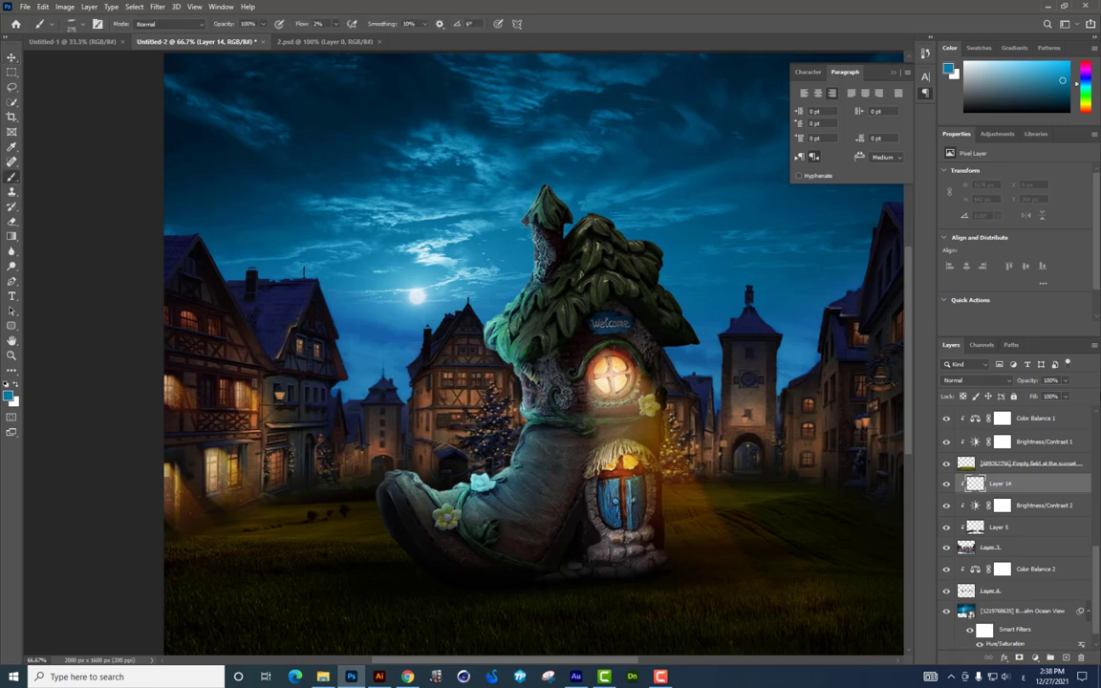
pyautogui.click(971, 381)
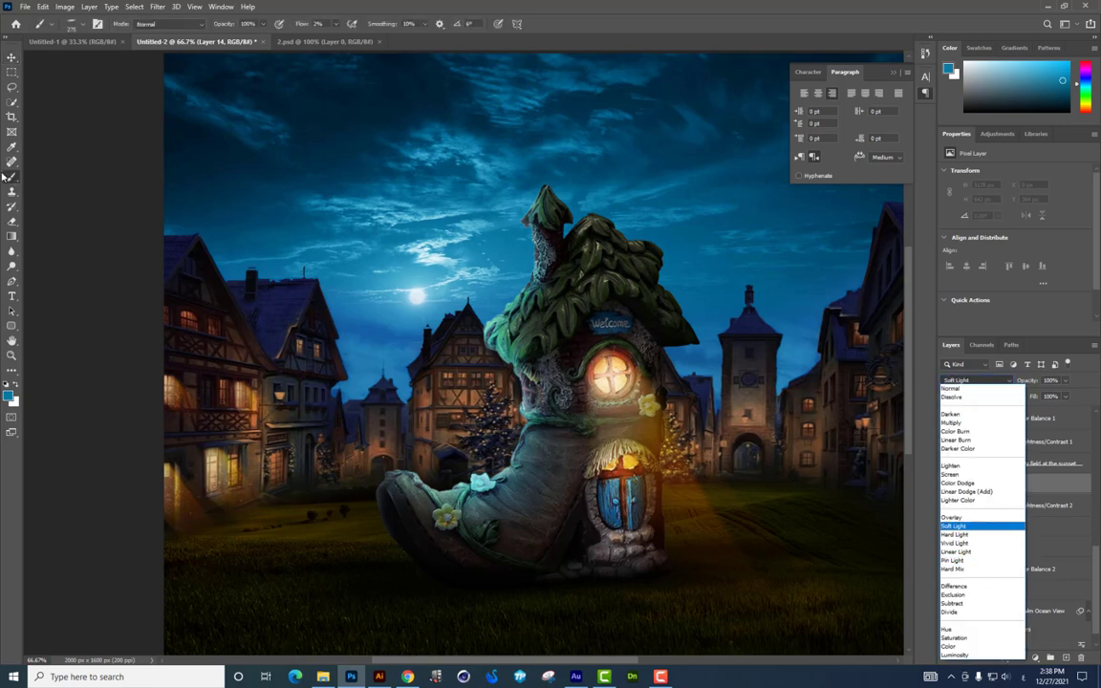
pyautogui.click(366, 218)
pyautogui.rightClick(411, 251)
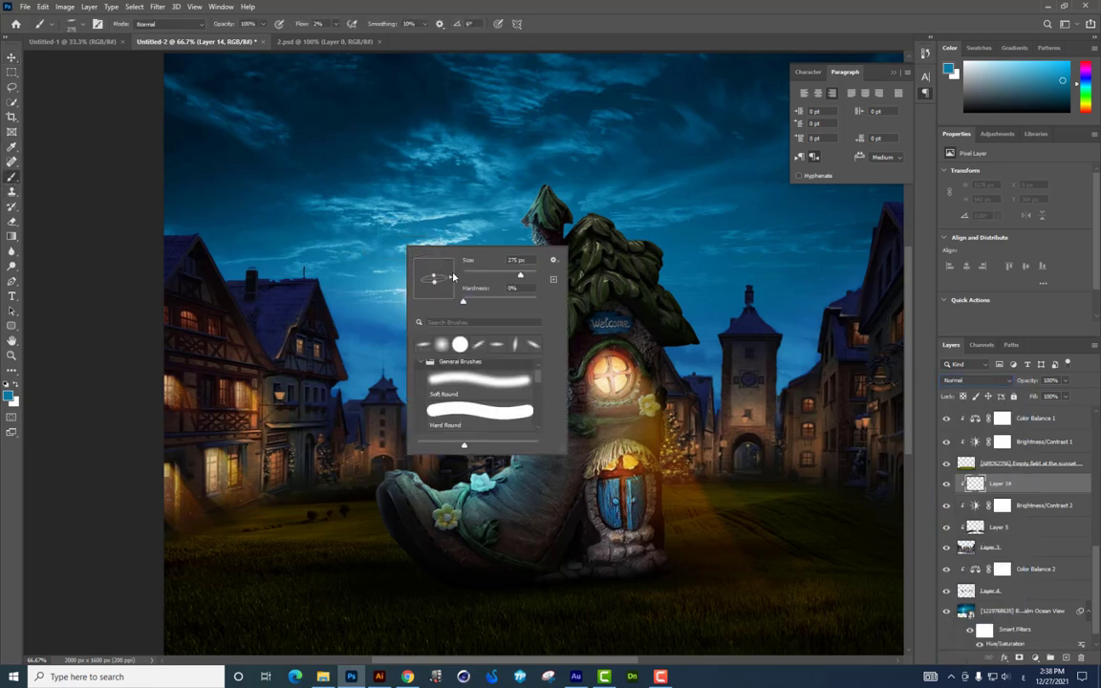
pyautogui.click(373, 254)
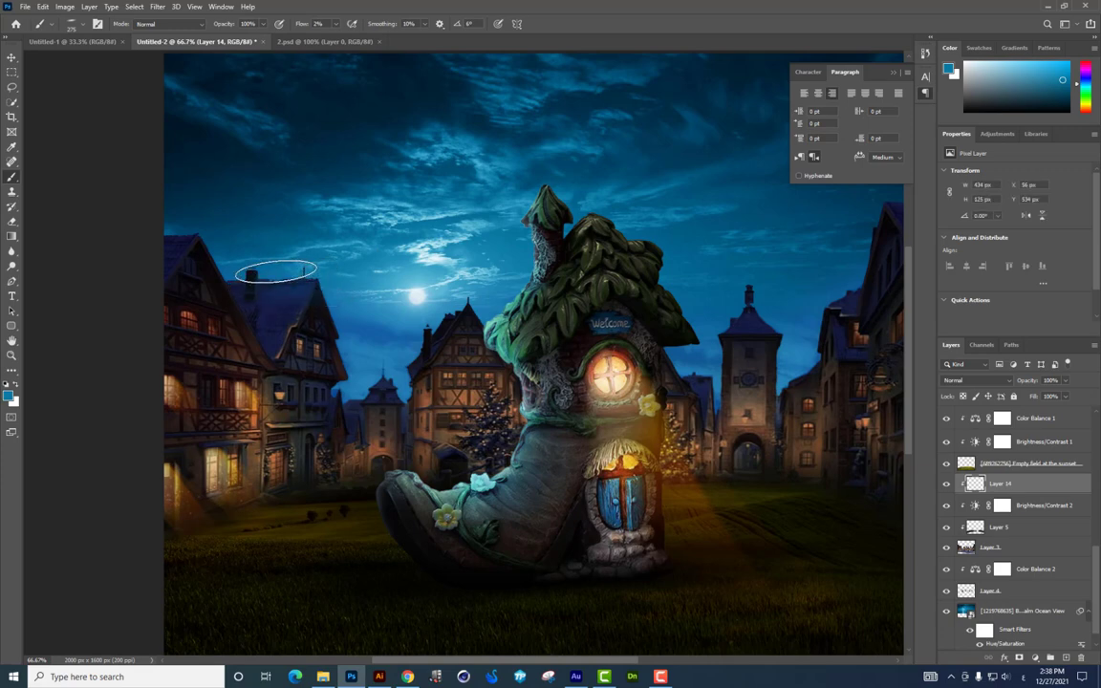
# Step: Paint soft blue light over the left and right rooftops and across the sky to the moon
pyautogui.moveTo(276, 273); pyautogui.dragTo(344, 356)
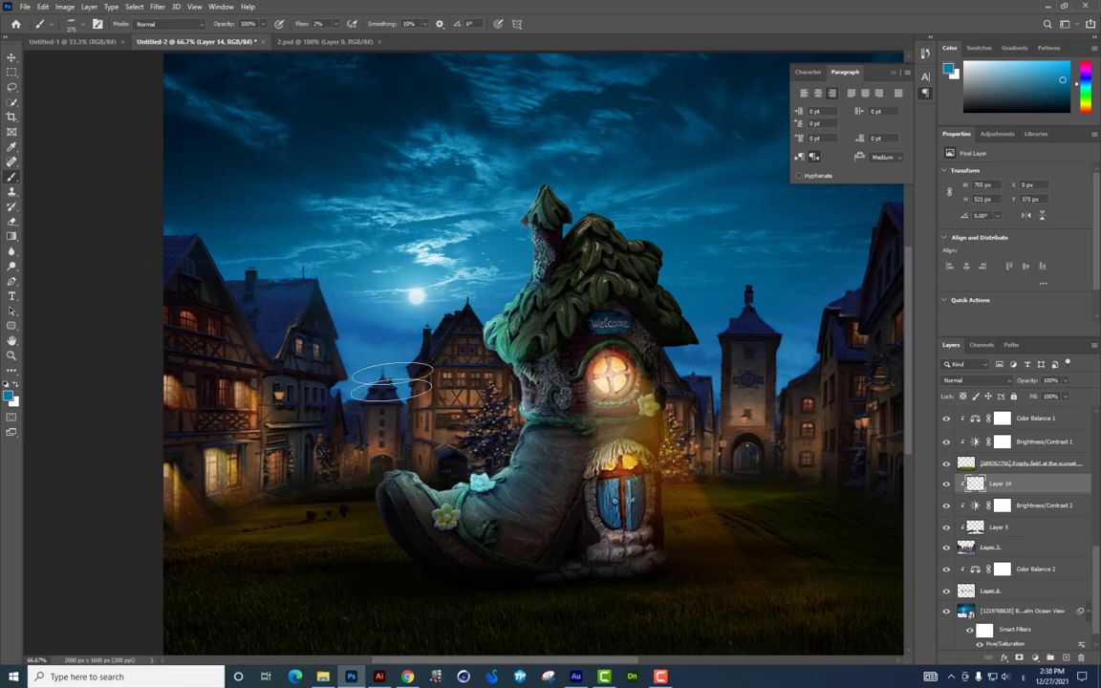
pyautogui.moveTo(392, 382)
pyautogui.mouseDown()
pyautogui.moveTo(435, 301)
pyautogui.moveTo(232, 301)
pyautogui.mouseUp()
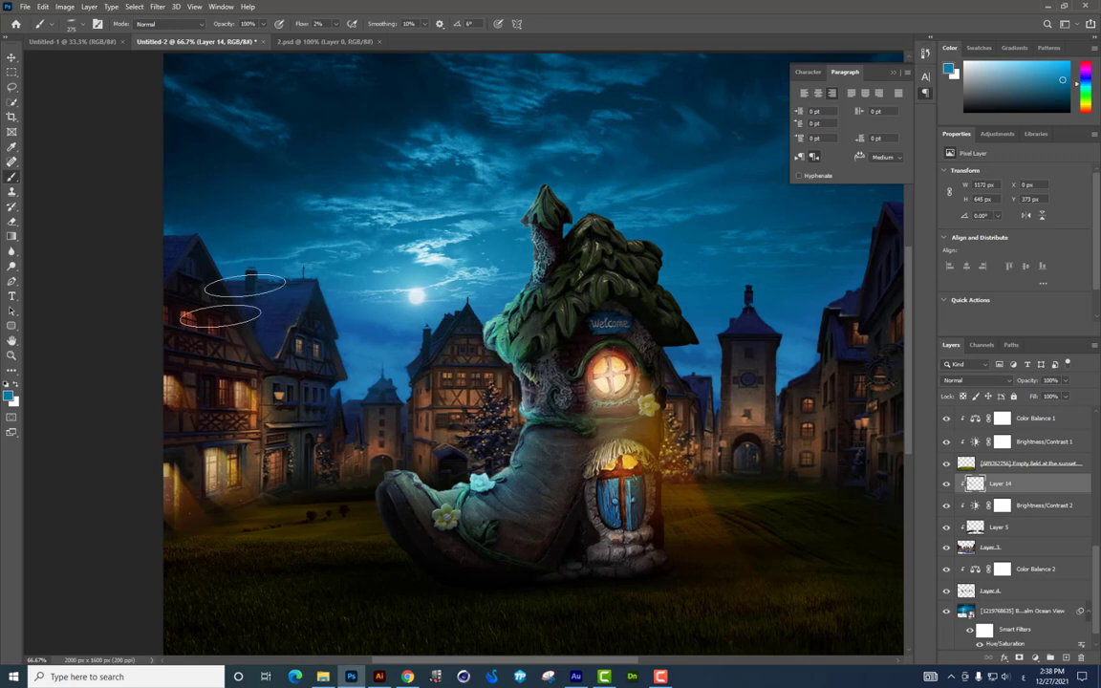
pyautogui.moveTo(233, 301); pyautogui.dragTo(125, 316)
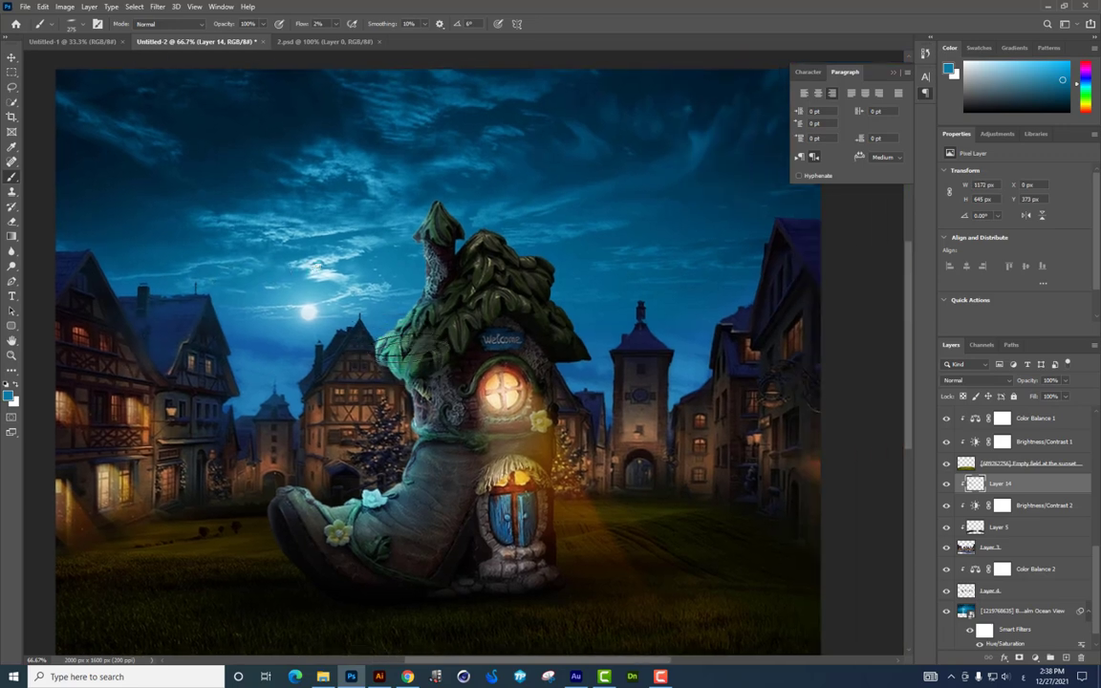
pyautogui.moveTo(393, 349); pyautogui.dragTo(612, 325)
pyautogui.moveTo(651, 325); pyautogui.dragTo(734, 287)
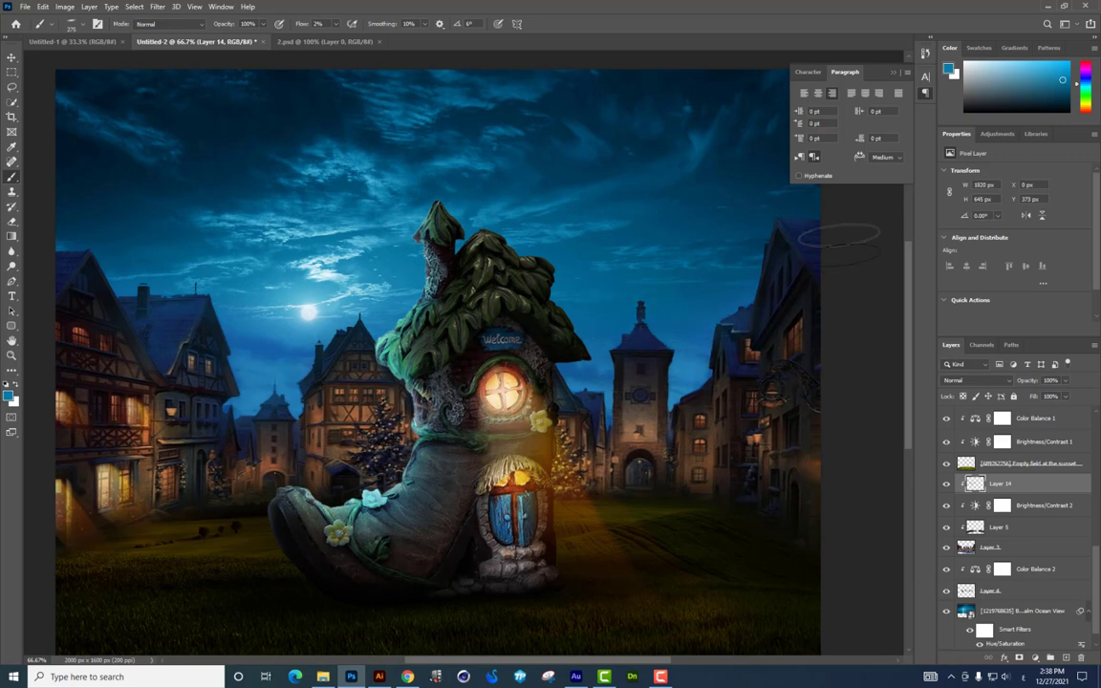
pyautogui.moveTo(703, 320); pyautogui.dragTo(270, 335)
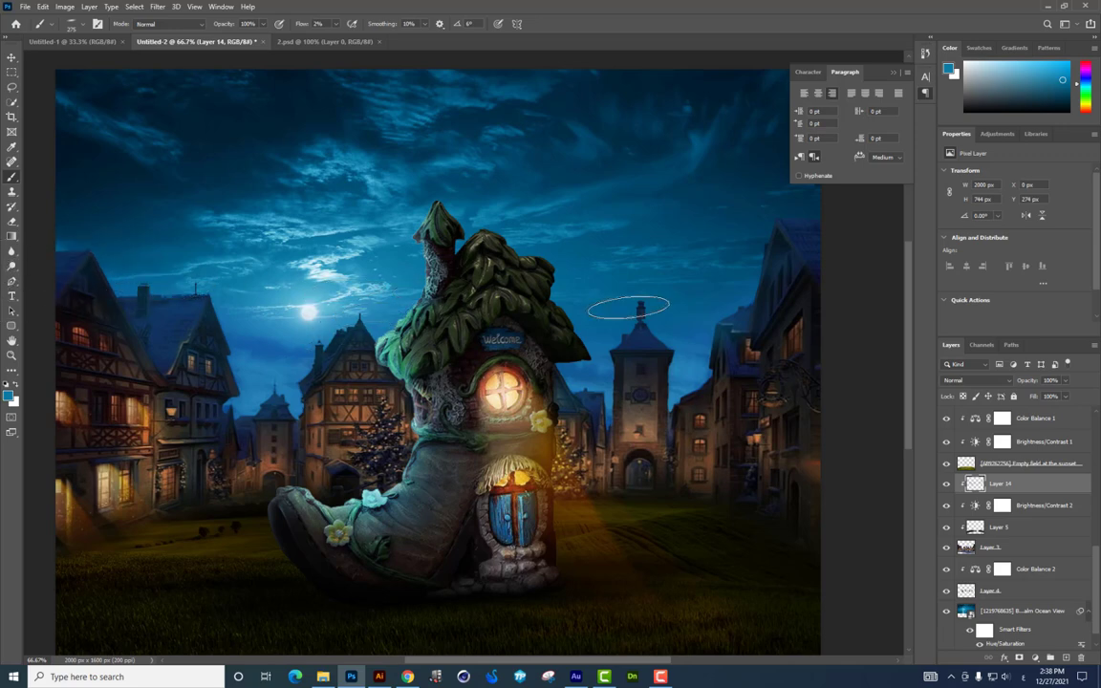
# Step: Set Layer 14 to Lighter Color and toggle its visibility to compare
pyautogui.click(988, 381)
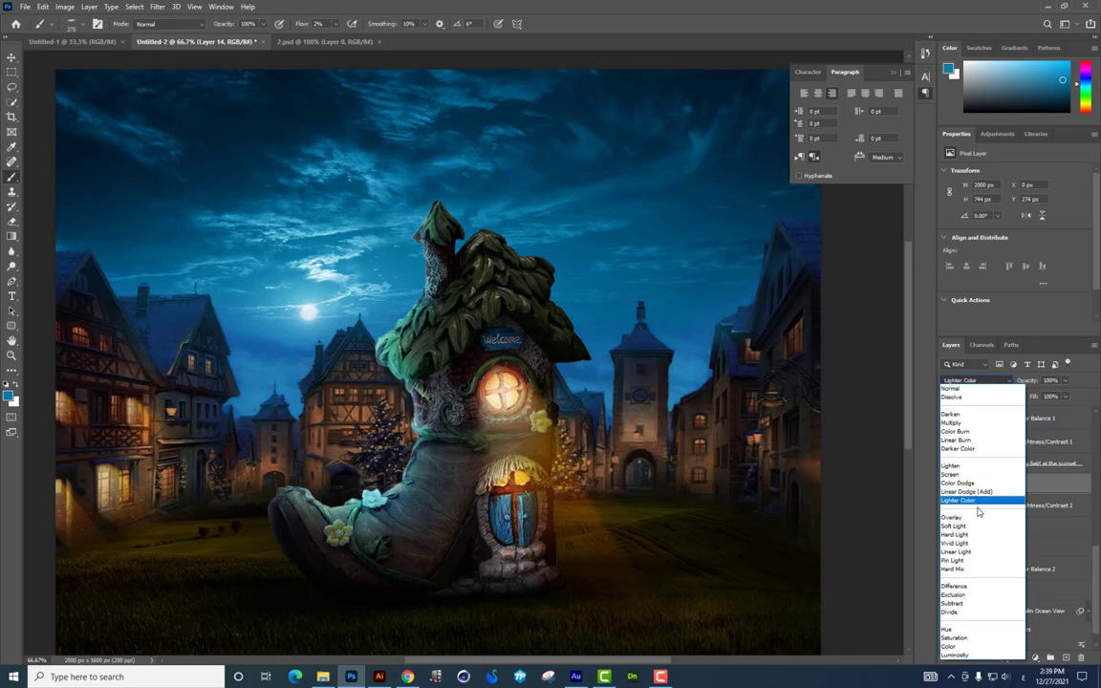
pyautogui.click(966, 502)
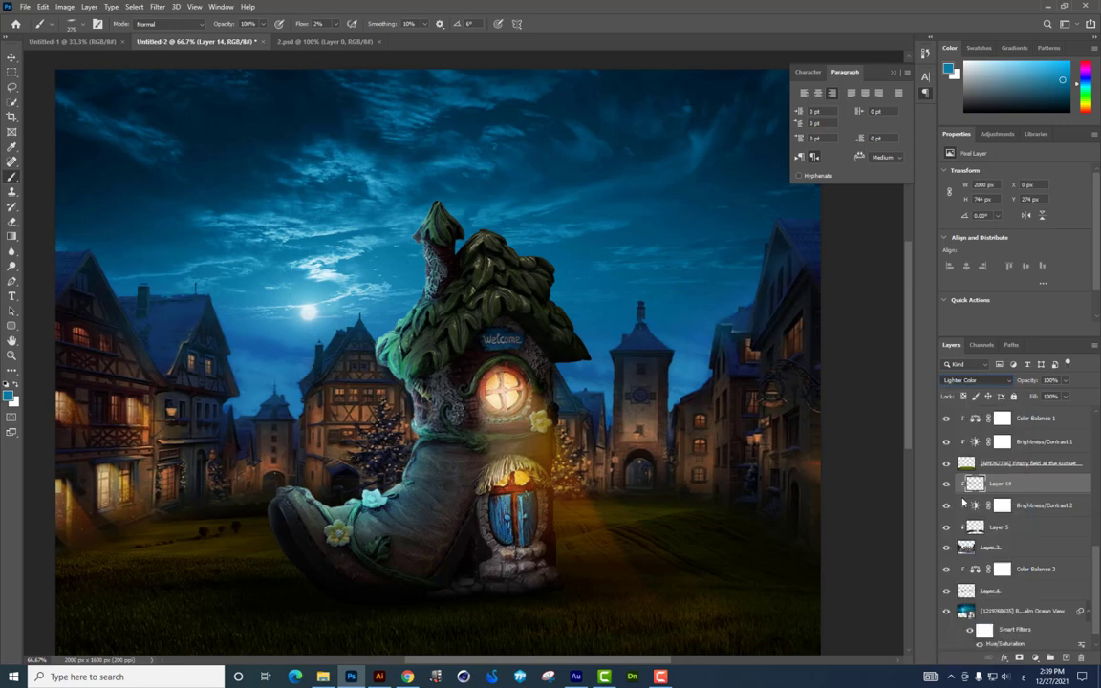
pyautogui.click(954, 484)
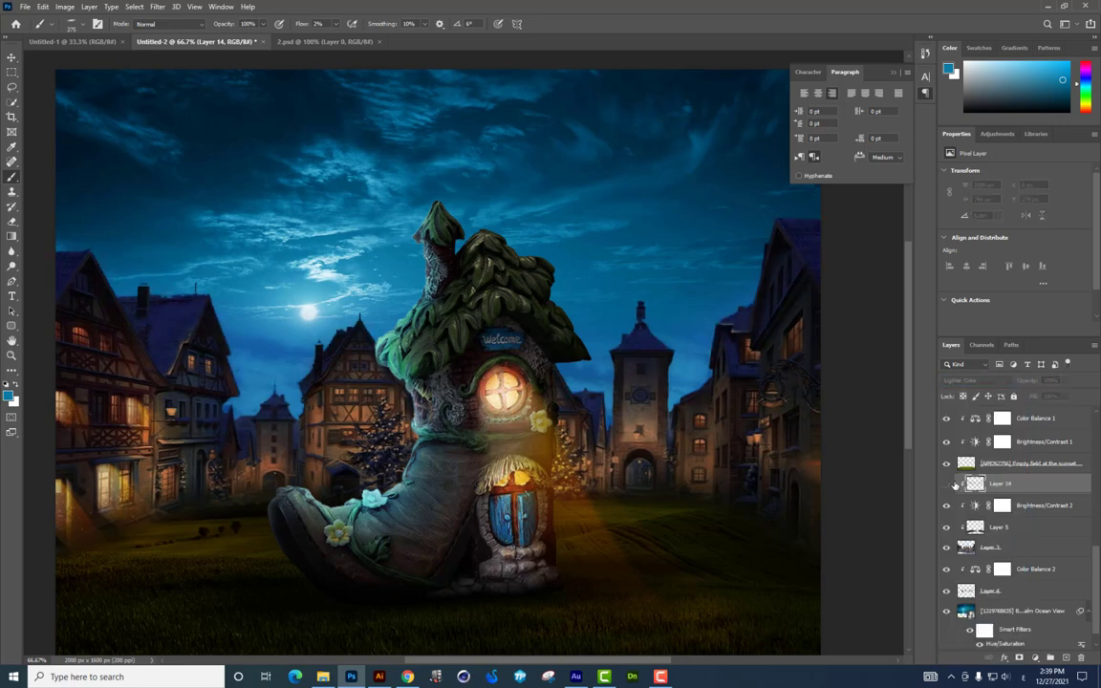
pyautogui.click(951, 485)
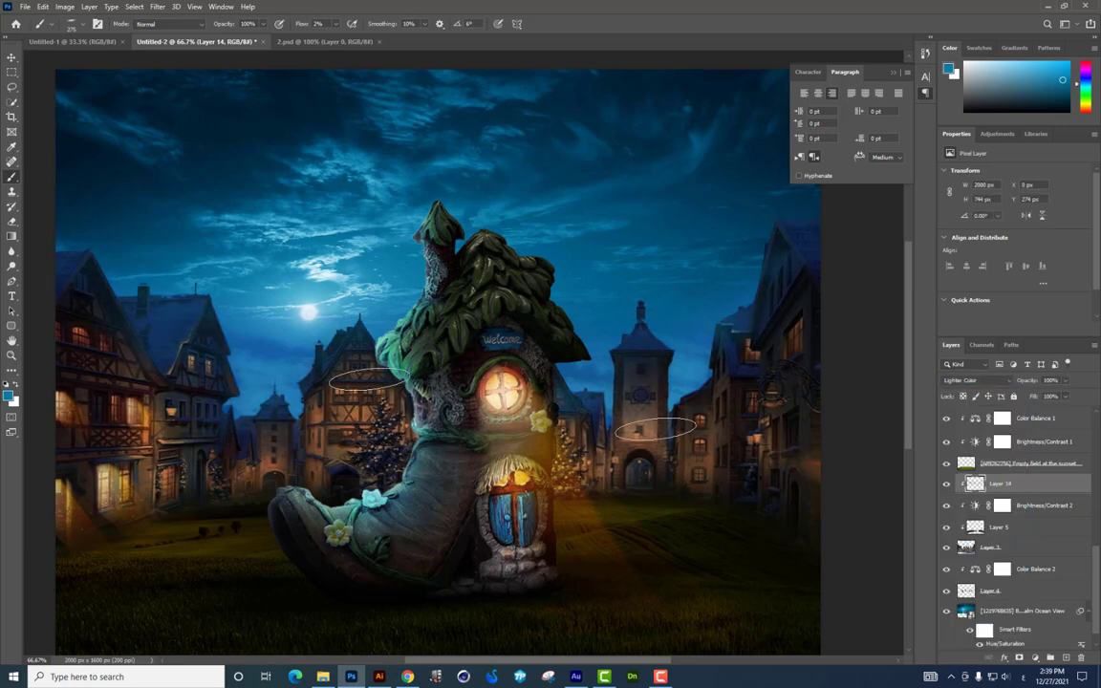
# Step: Erase a horizontal stretch of the painted light with the Eraser
pyautogui.click(11, 221)
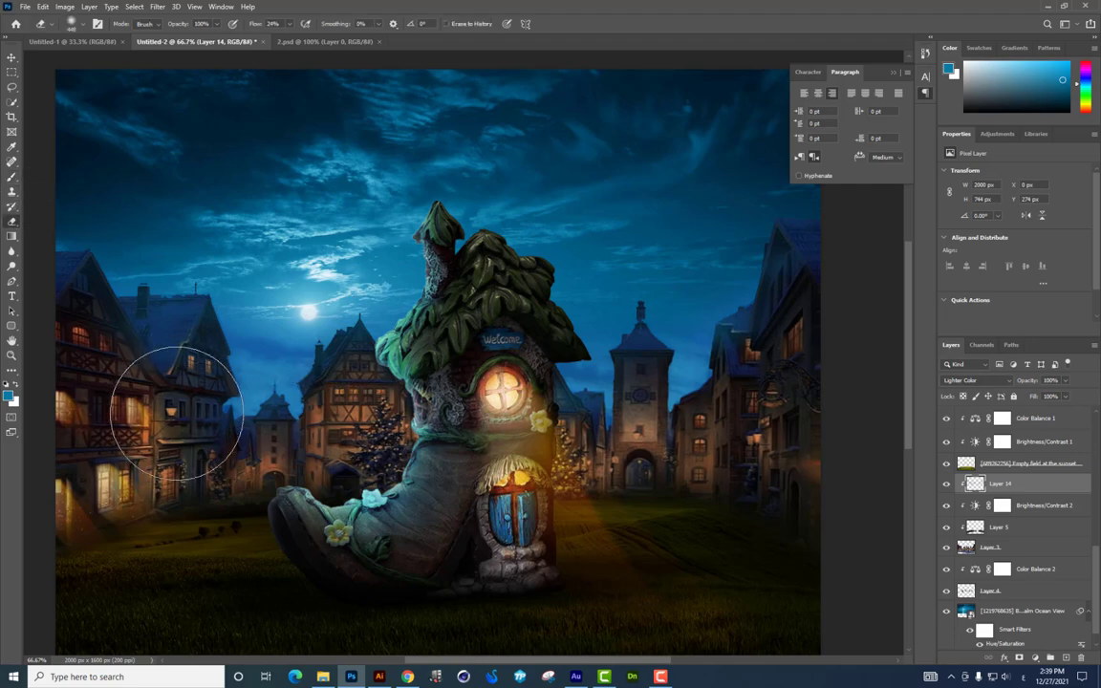
pyautogui.moveTo(180, 405); pyautogui.dragTo(380, 411)
pyautogui.scroll(2, 462, 359)
pyautogui.scroll(2, 463, 359)
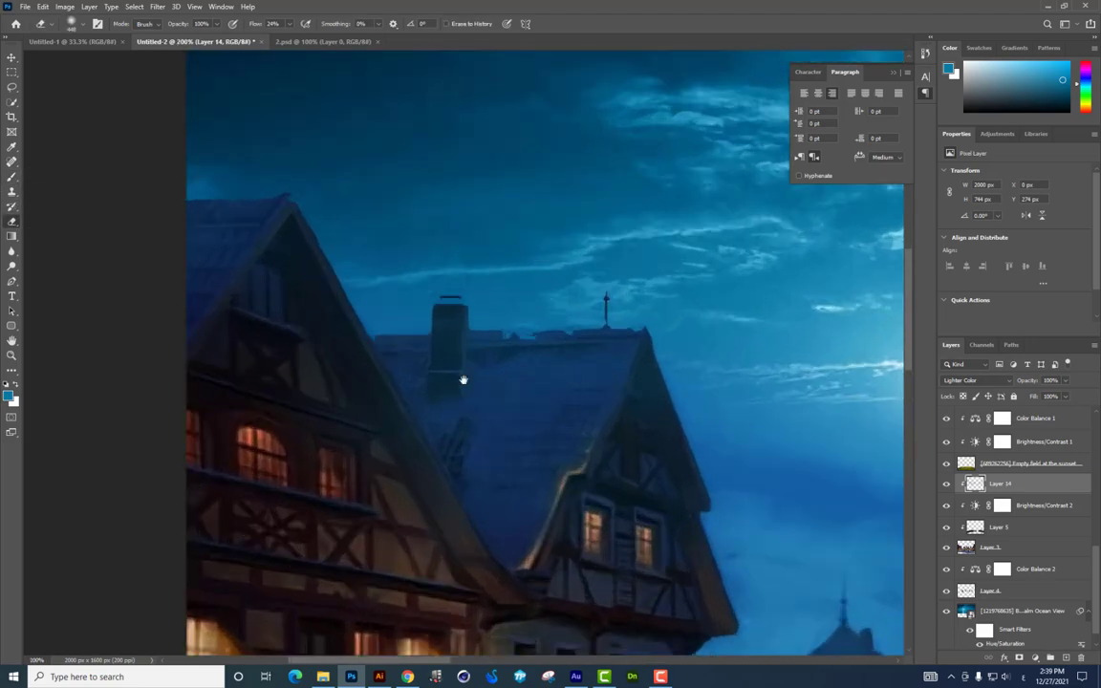
# Step: On Layer 3, pen-trace the roof edge and the sky above the left roof as selections
pyautogui.click(12, 282)
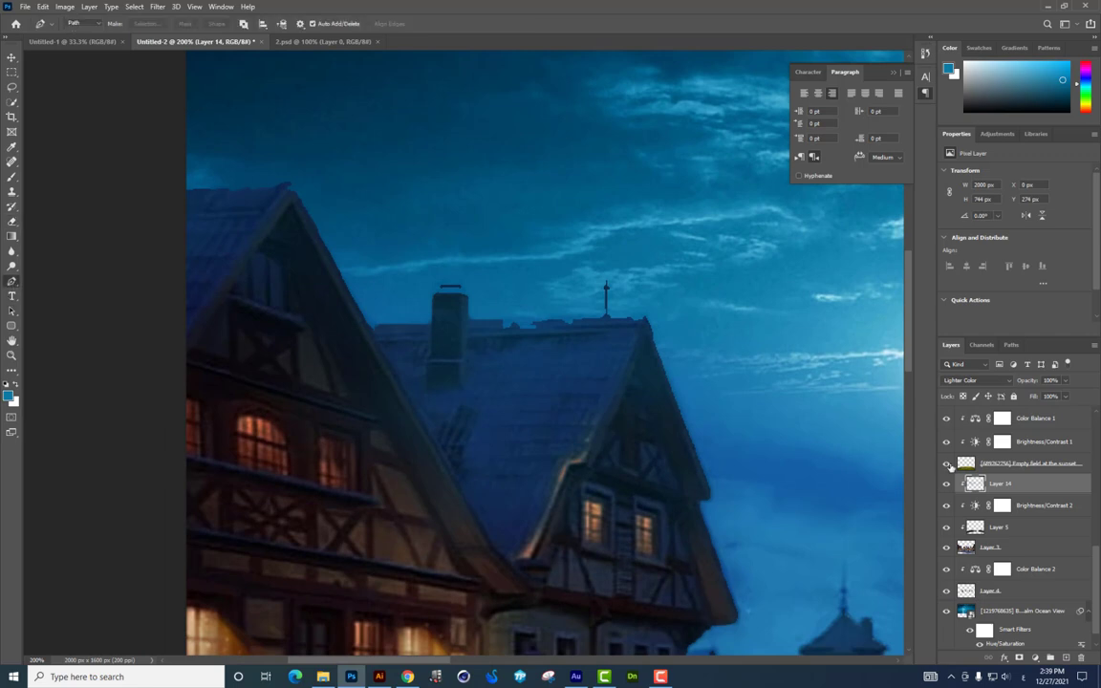
pyautogui.click(994, 548)
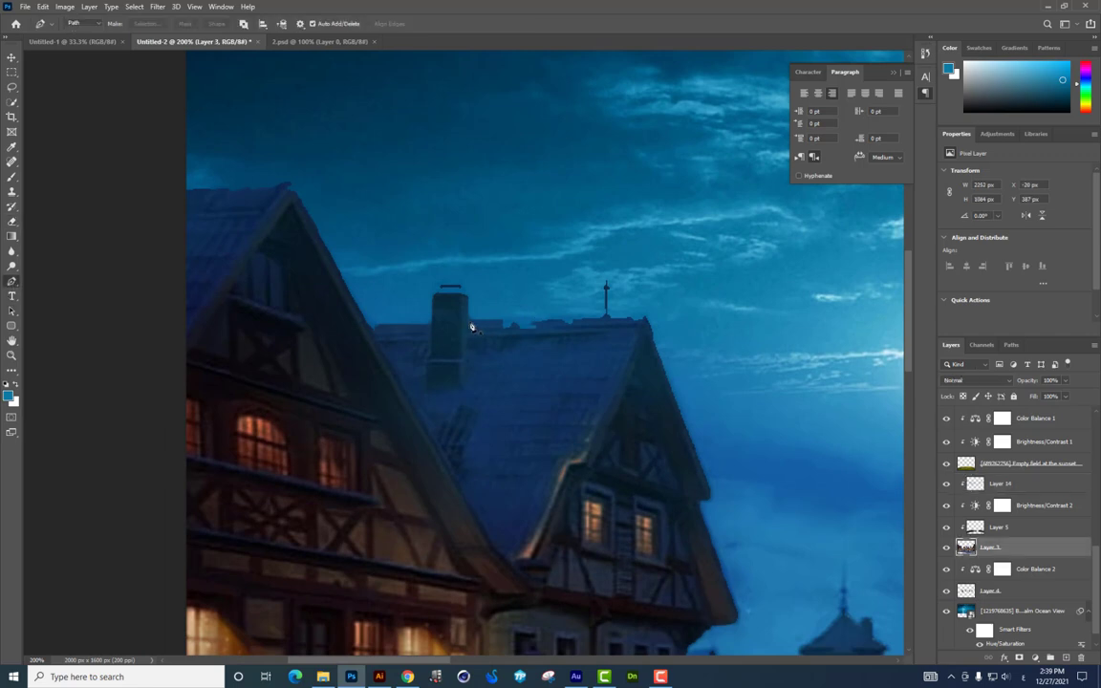
pyautogui.click(376, 330)
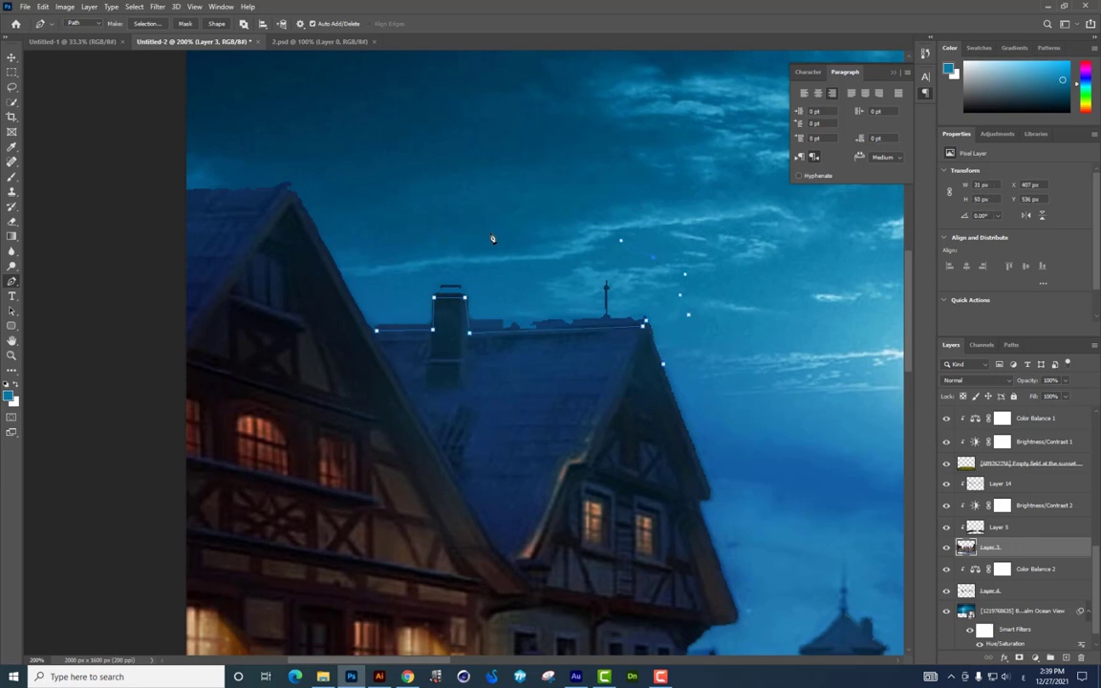
pyautogui.hotkey('ctrl', 'Return')
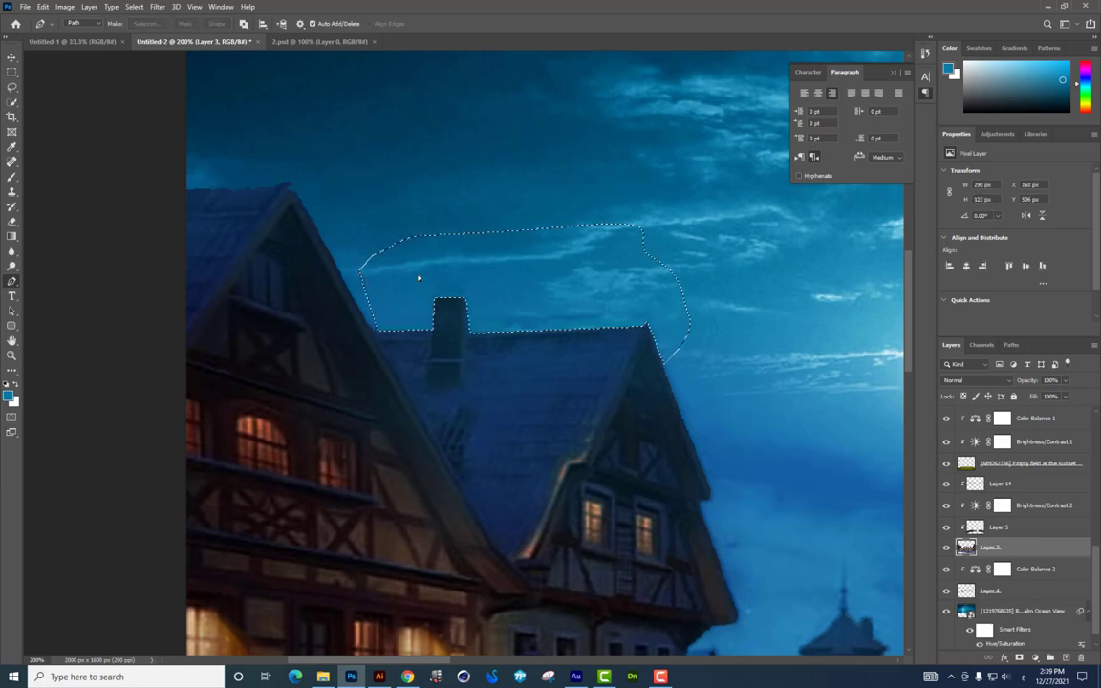
pyautogui.scroll(-1, 421, 277)
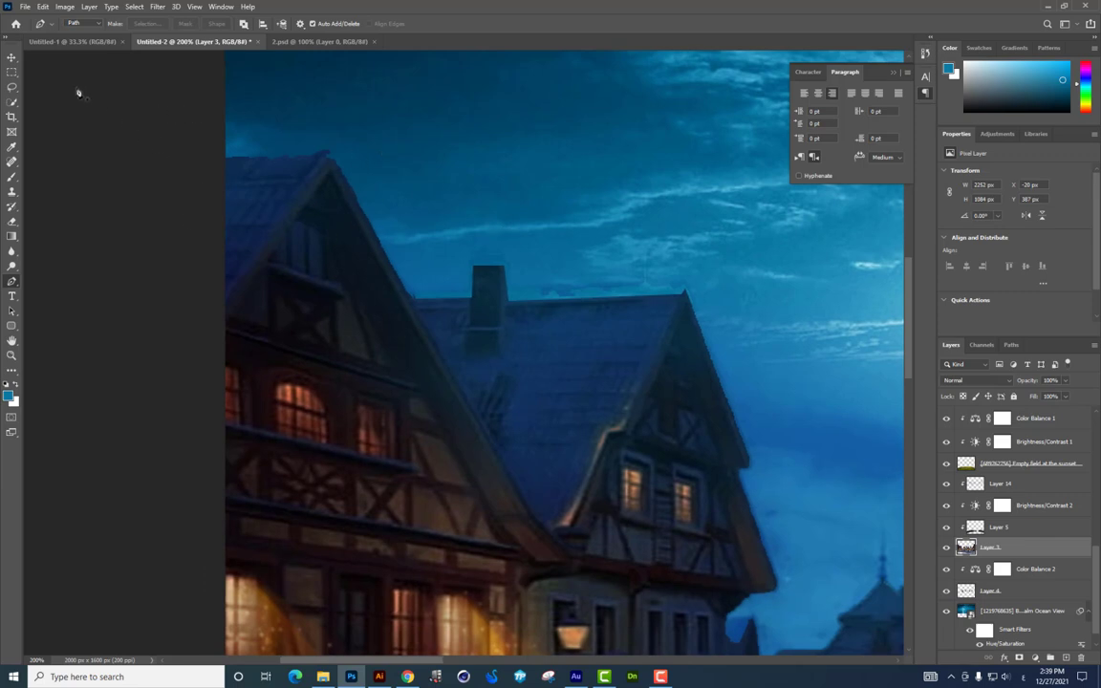
pyautogui.click(217, 161)
pyautogui.click(324, 160)
pyautogui.click(297, 88)
pyautogui.hotkey('ctrl', 'Return')
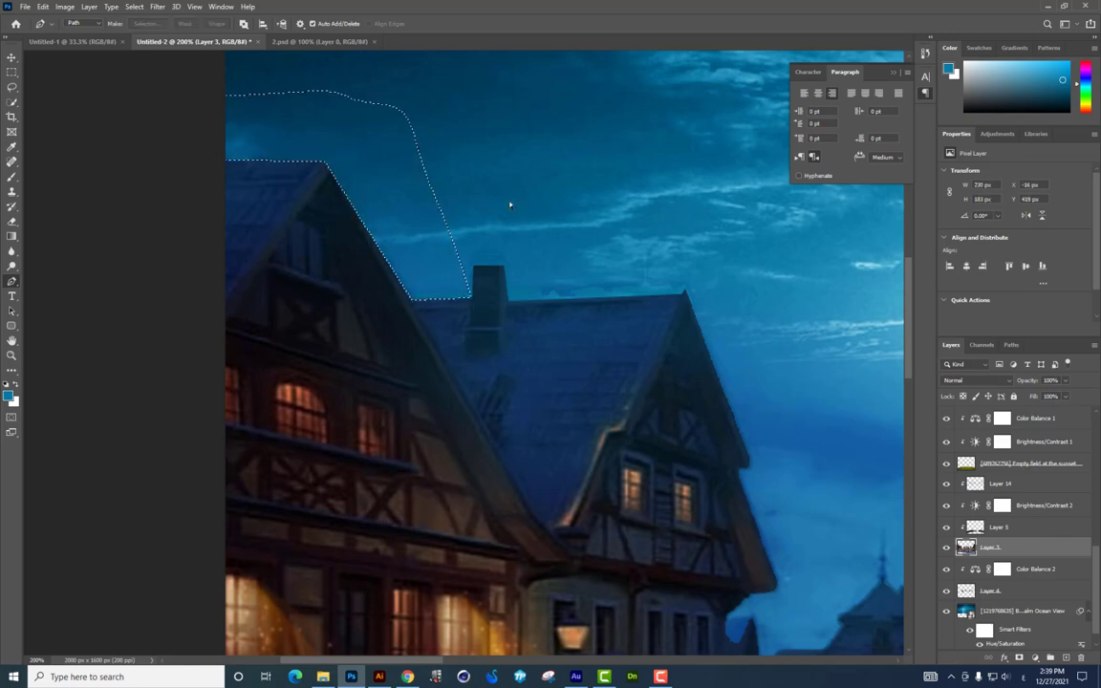
# Step: Select Layer 14 and add a new empty Layer 15 above it
pyautogui.scroll(-1, 500, 214)
pyautogui.moveTo(501, 214); pyautogui.dragTo(483, 263)
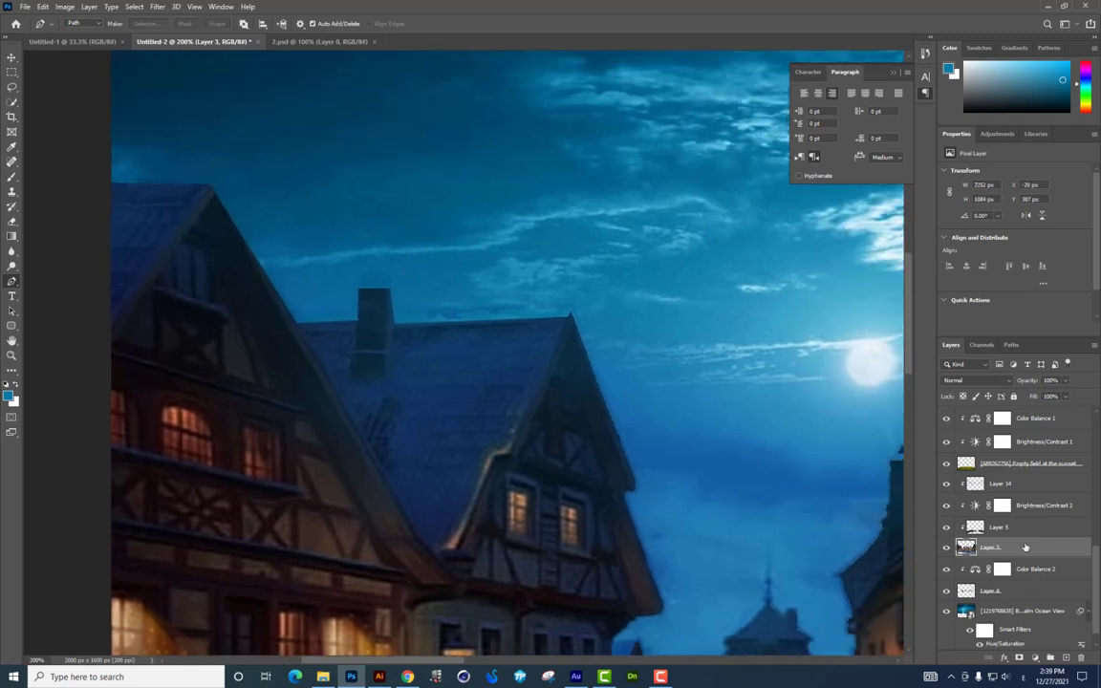
pyautogui.click(1018, 486)
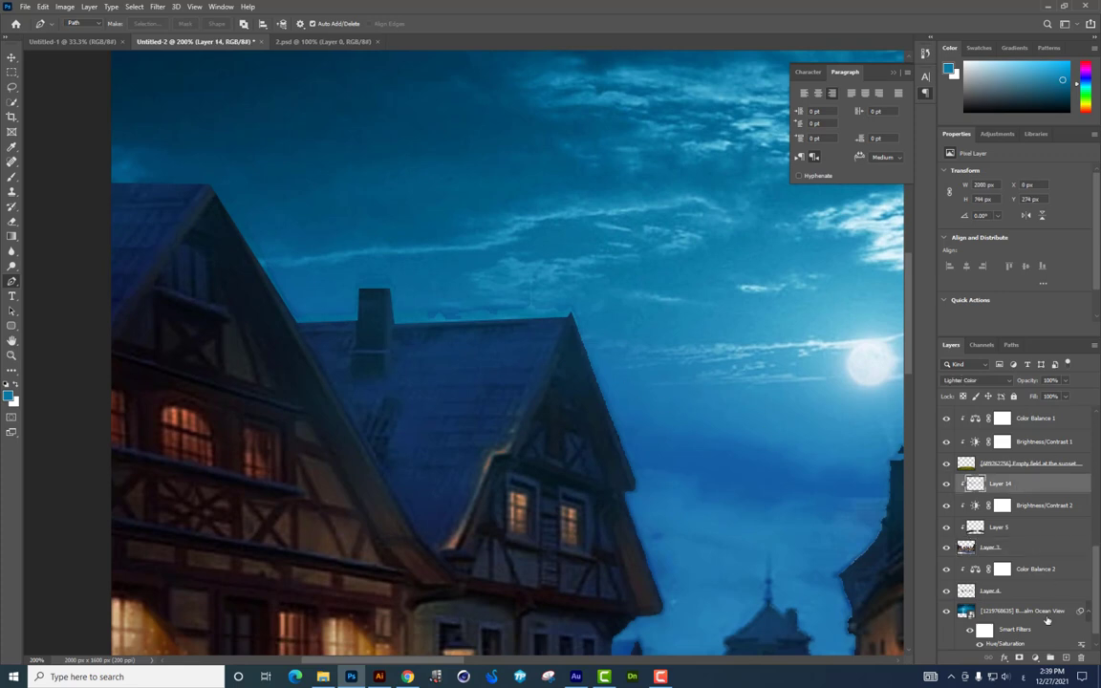
pyautogui.click(1066, 659)
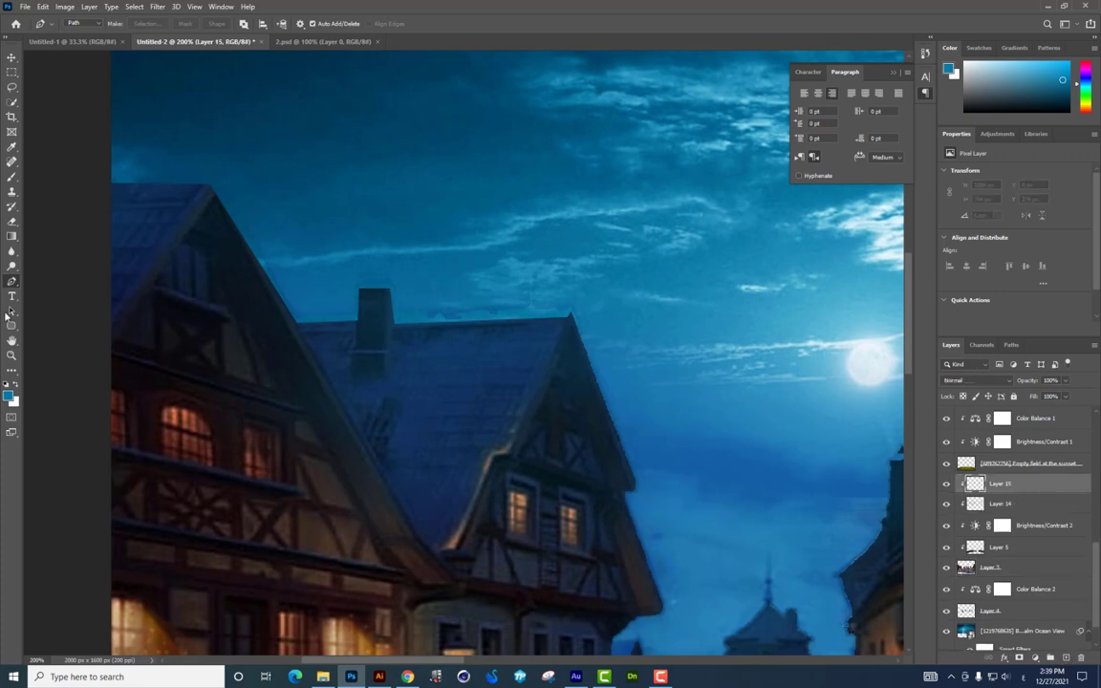
# Step: Load an 84 px Soft Round brush with pale blue R141 G192 B212 sampled from the sky
pyautogui.press('b')
pyautogui.rightClick(603, 360)
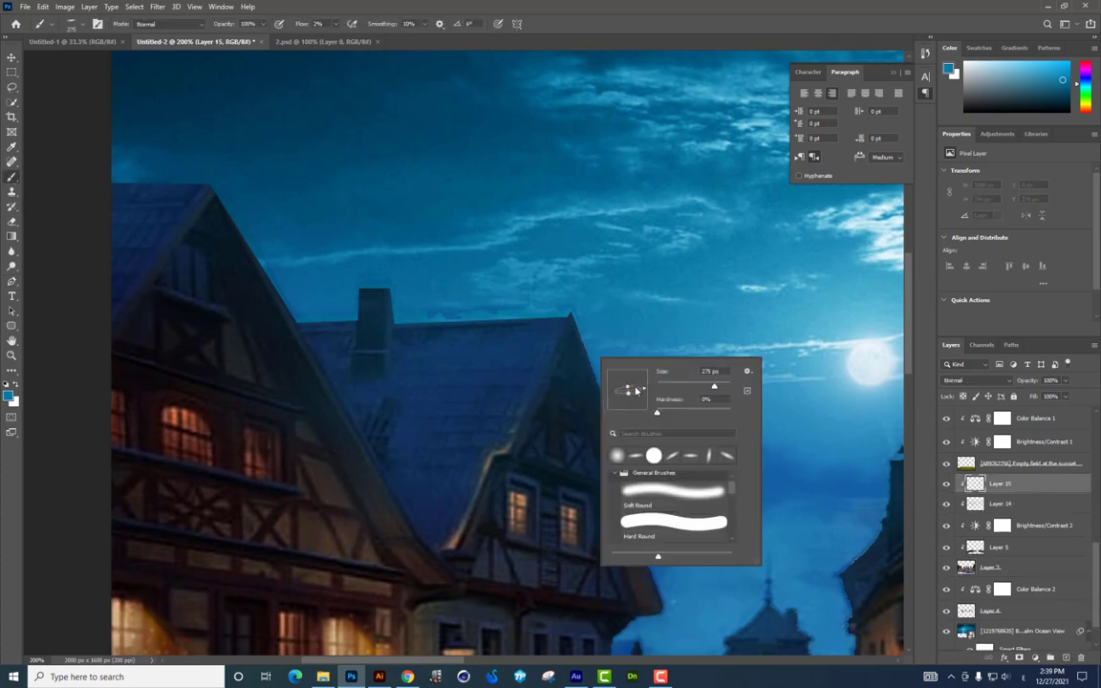
pyautogui.click(622, 457)
pyautogui.click(688, 386)
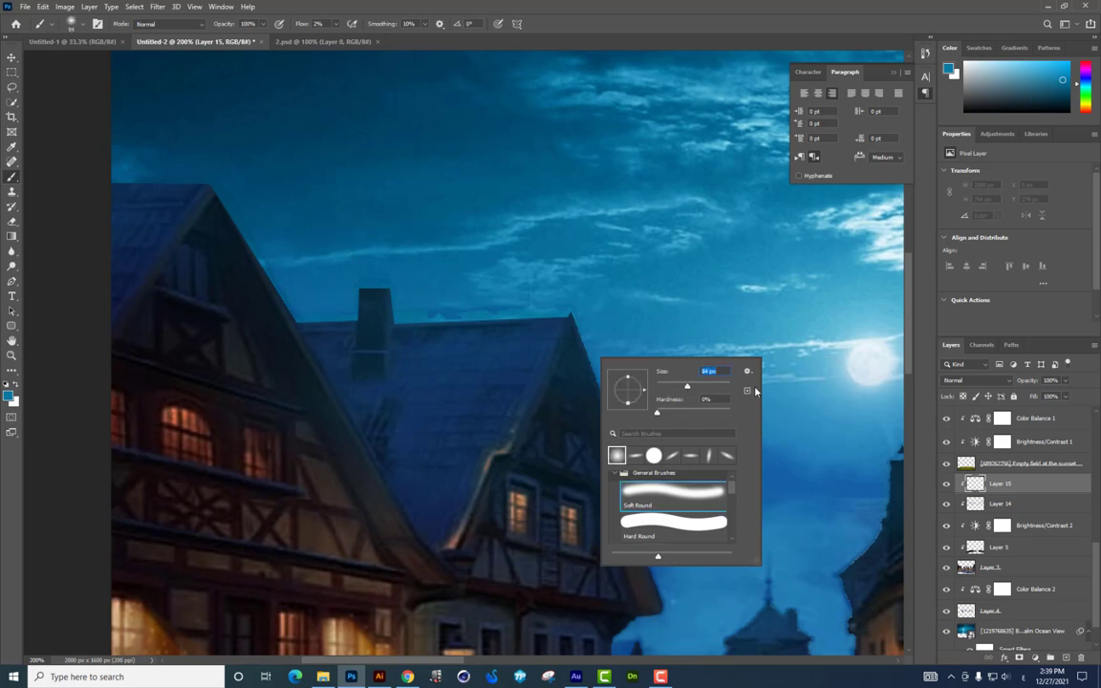
pyautogui.keyDown('alt'); pyautogui.click(834, 293); pyautogui.keyUp('alt')
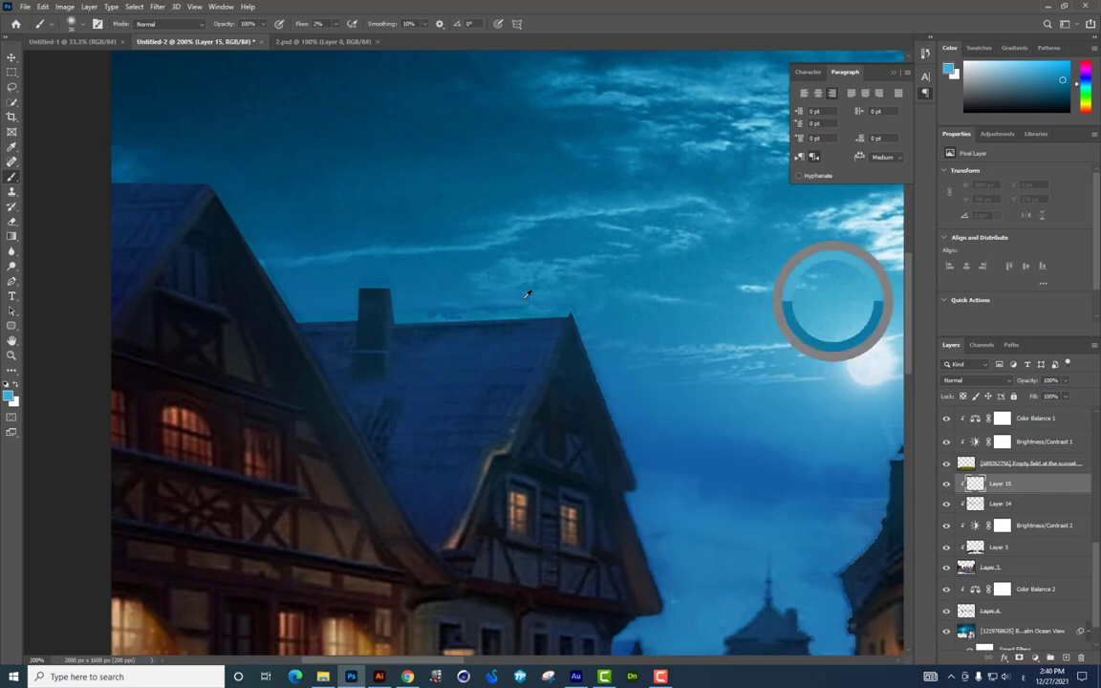
pyautogui.click(9, 395)
pyautogui.click(722, 363)
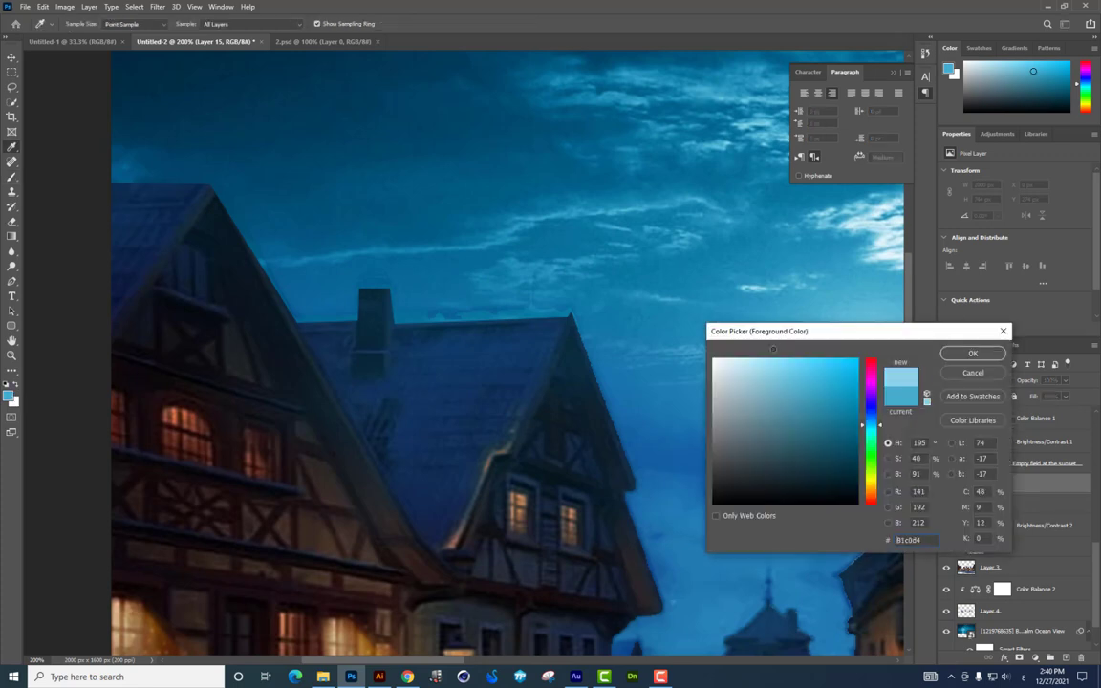
pyautogui.click(974, 352)
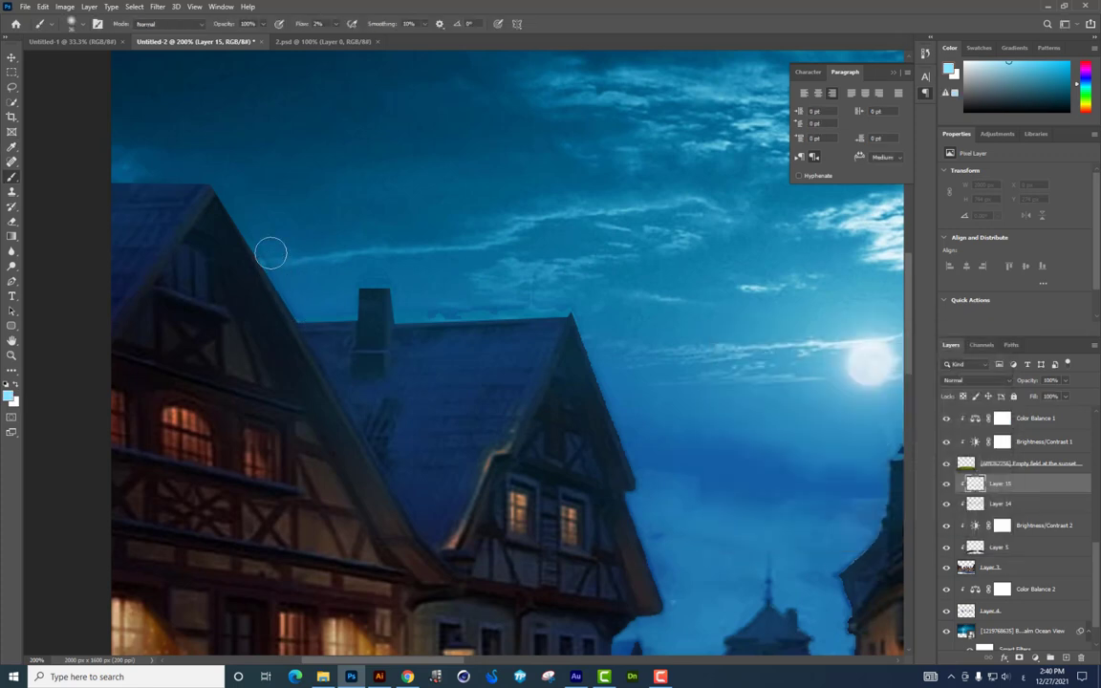
# Step: Raise brush flow to 66% and paint cyan rim light along the left roof's edge and top
pyautogui.click(334, 24)
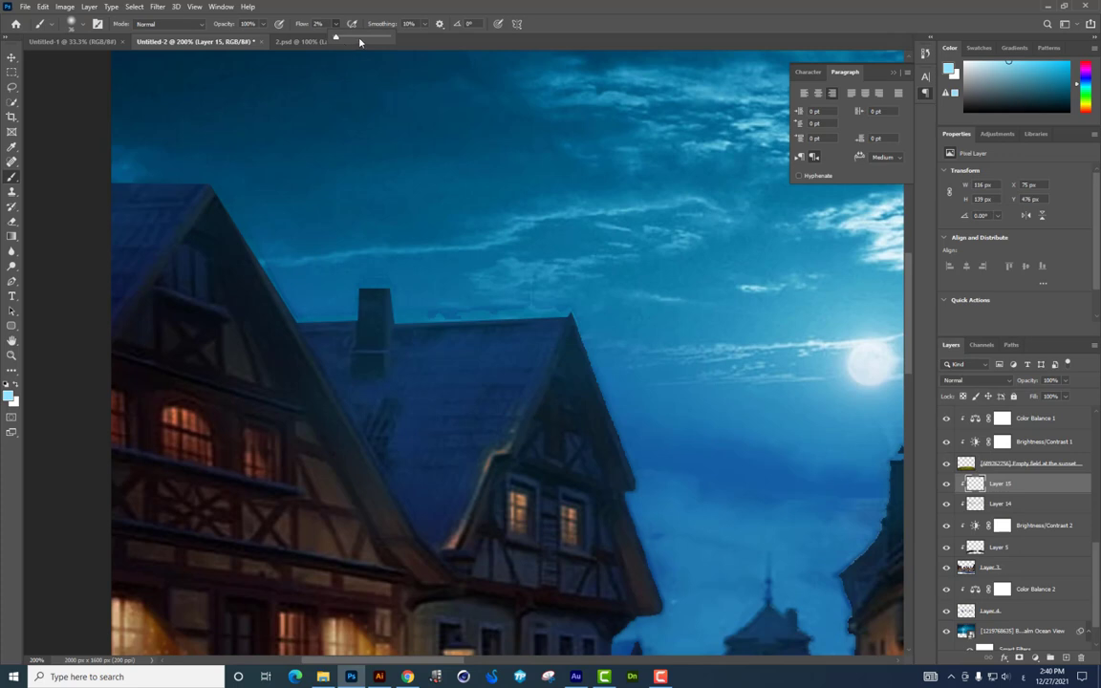
pyautogui.moveTo(307, 319)
pyautogui.mouseDown()
pyautogui.moveTo(287, 286)
pyautogui.moveTo(293, 241)
pyautogui.mouseUp()
pyautogui.hotkey('ctrl', 'z')
pyautogui.hotkey('ctrl', 'z')
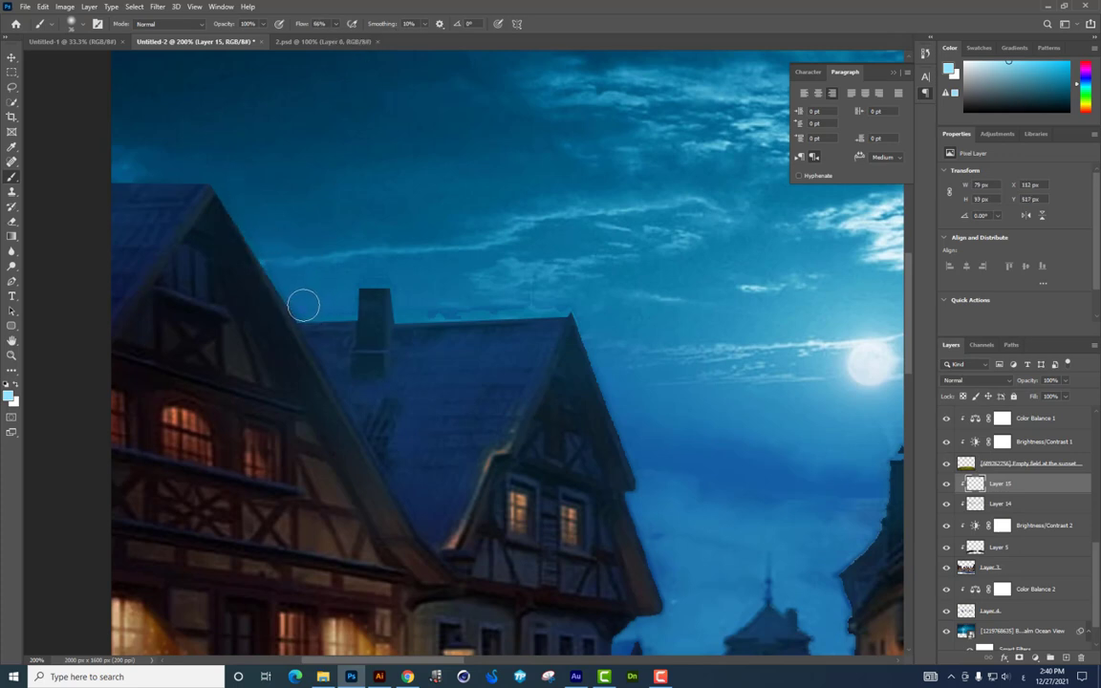
pyautogui.moveTo(301, 300)
pyautogui.mouseDown()
pyautogui.moveTo(283, 253)
pyautogui.moveTo(272, 250)
pyautogui.moveTo(280, 272)
pyautogui.moveTo(229, 187)
pyautogui.moveTo(335, 269)
pyautogui.mouseUp()
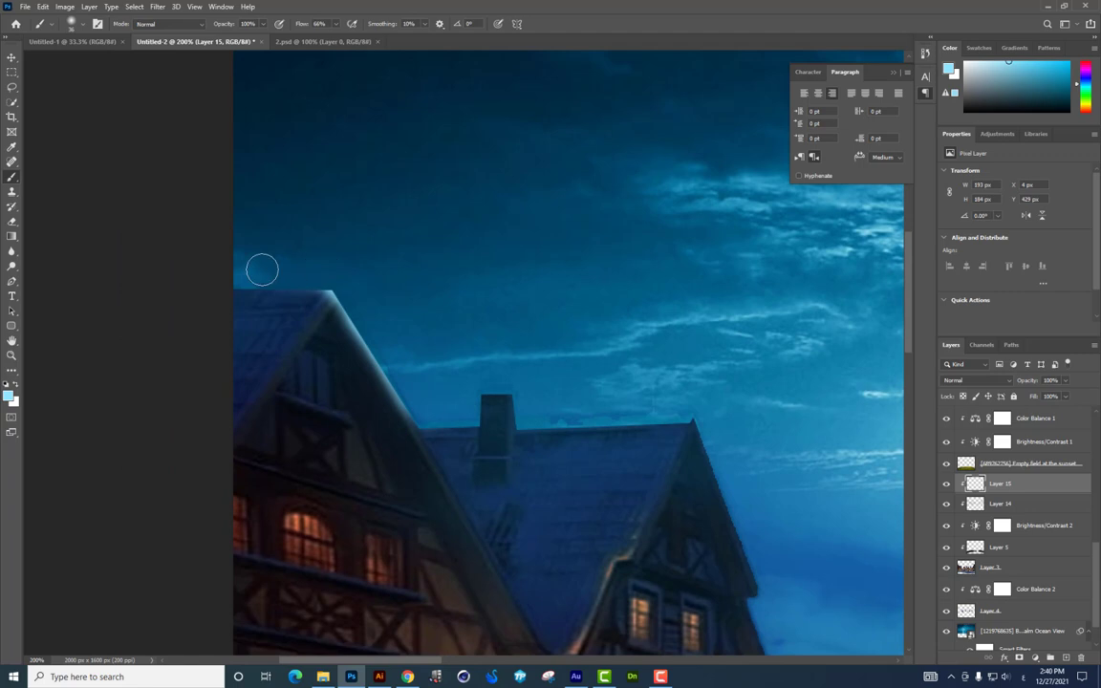
pyautogui.moveTo(262, 270); pyautogui.dragTo(354, 275)
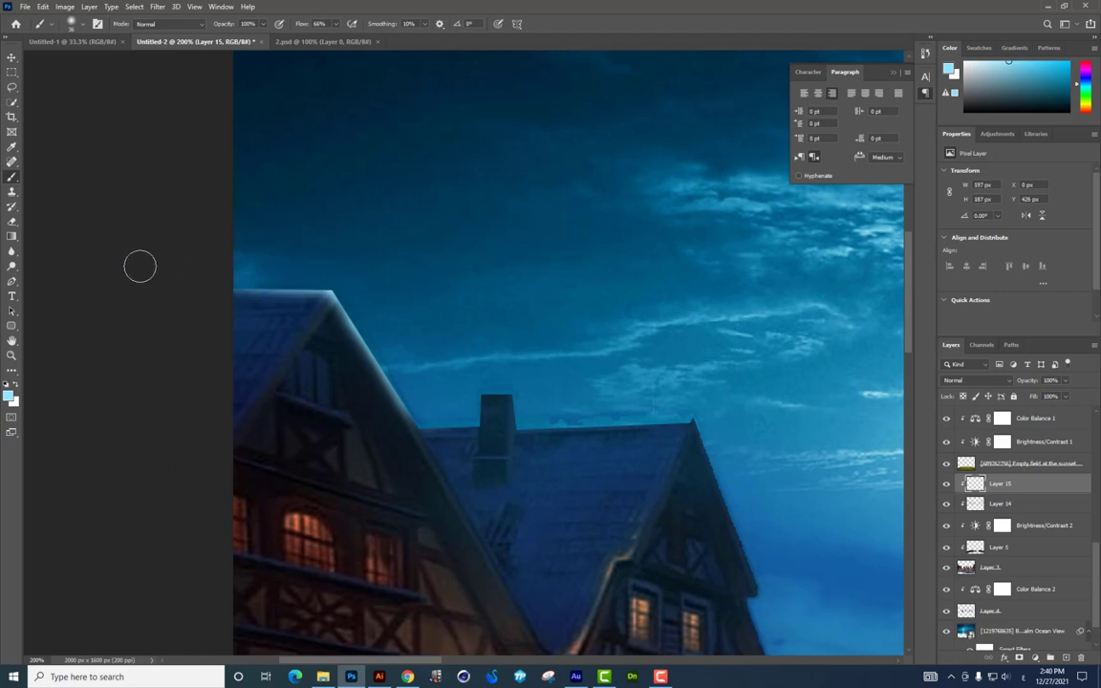
# Step: Paint rim light along the chimney's left edge, top and right side
pyautogui.hscroll(3, 369, 290)
pyautogui.scroll(2, 369, 290)
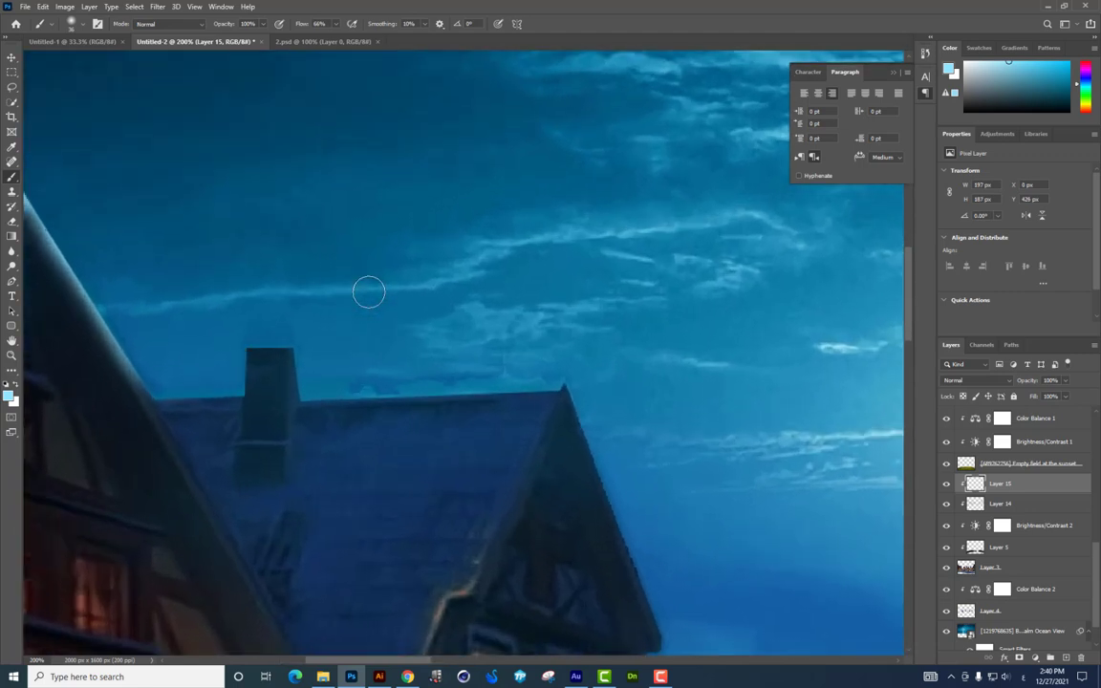
pyautogui.hscroll(-5, 369, 290)
pyautogui.scroll(1, 536, 273)
pyautogui.moveTo(503, 339)
pyautogui.mouseDown()
pyautogui.moveTo(531, 341)
pyautogui.moveTo(532, 357)
pyautogui.mouseUp()
pyautogui.moveTo(534, 265); pyautogui.dragTo(646, 278)
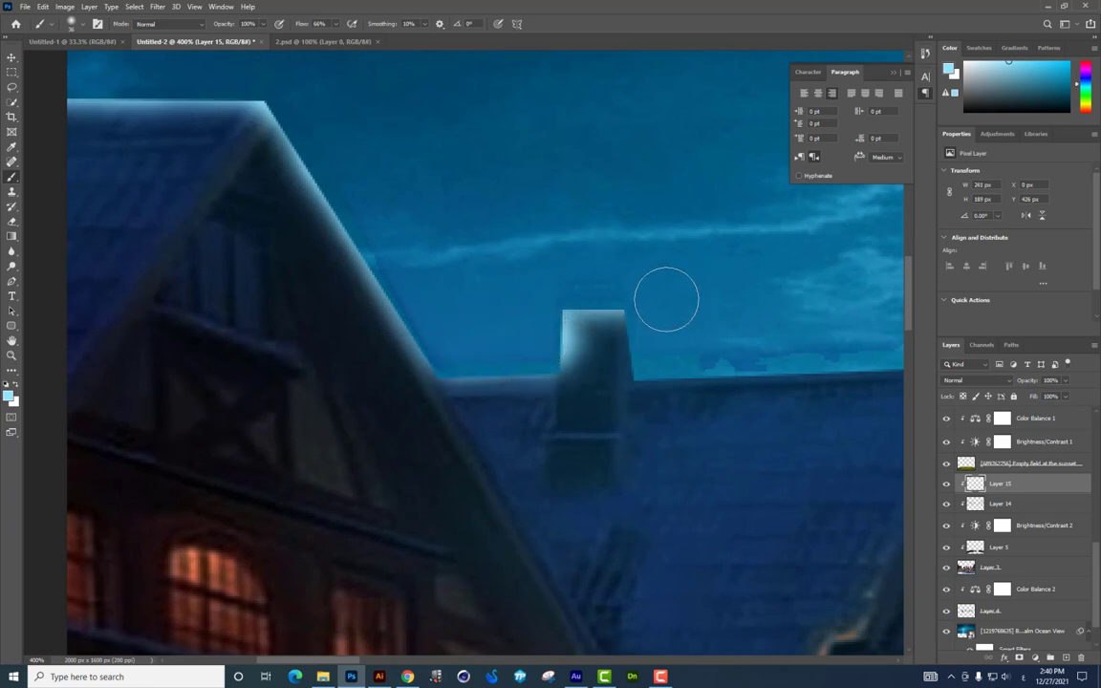
pyautogui.moveTo(658, 330); pyautogui.dragTo(645, 351)
# Step: Highlight the roof right of the chimney and the gabled house's right roof edge, repainting softer
pyautogui.hscroll(2, 645, 352)
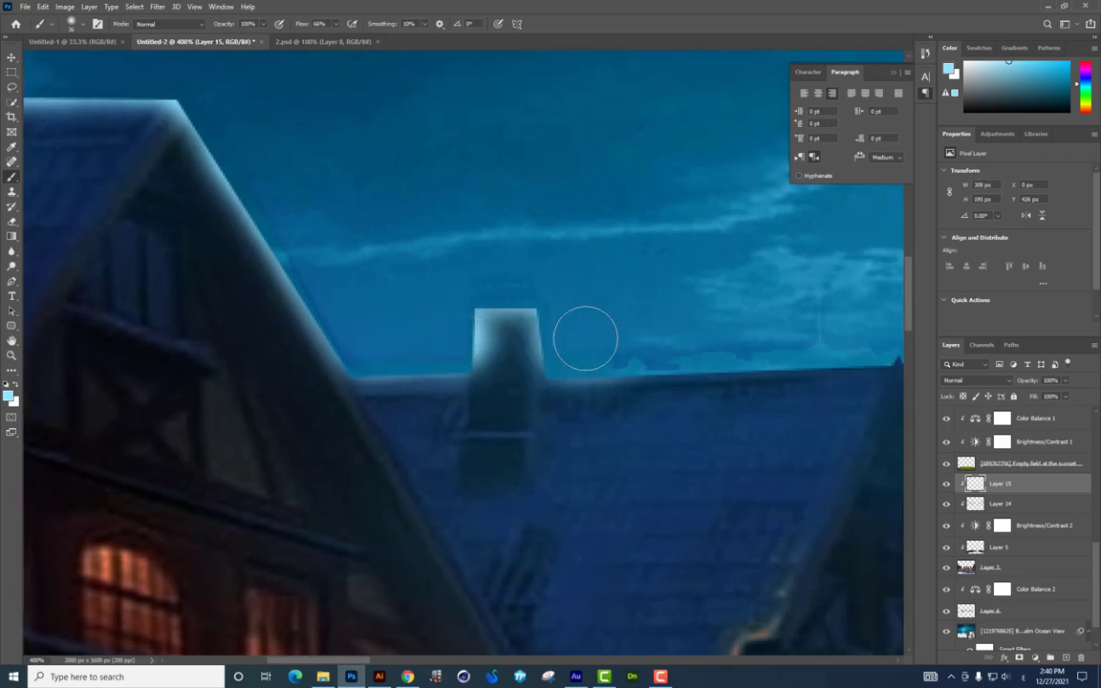
pyautogui.hotkey('ctrl', '-')
pyautogui.moveTo(560, 349)
pyautogui.mouseDown()
pyautogui.moveTo(656, 339)
pyautogui.moveTo(698, 349)
pyautogui.mouseUp()
pyautogui.moveTo(918, 397); pyautogui.dragTo(603, 259)
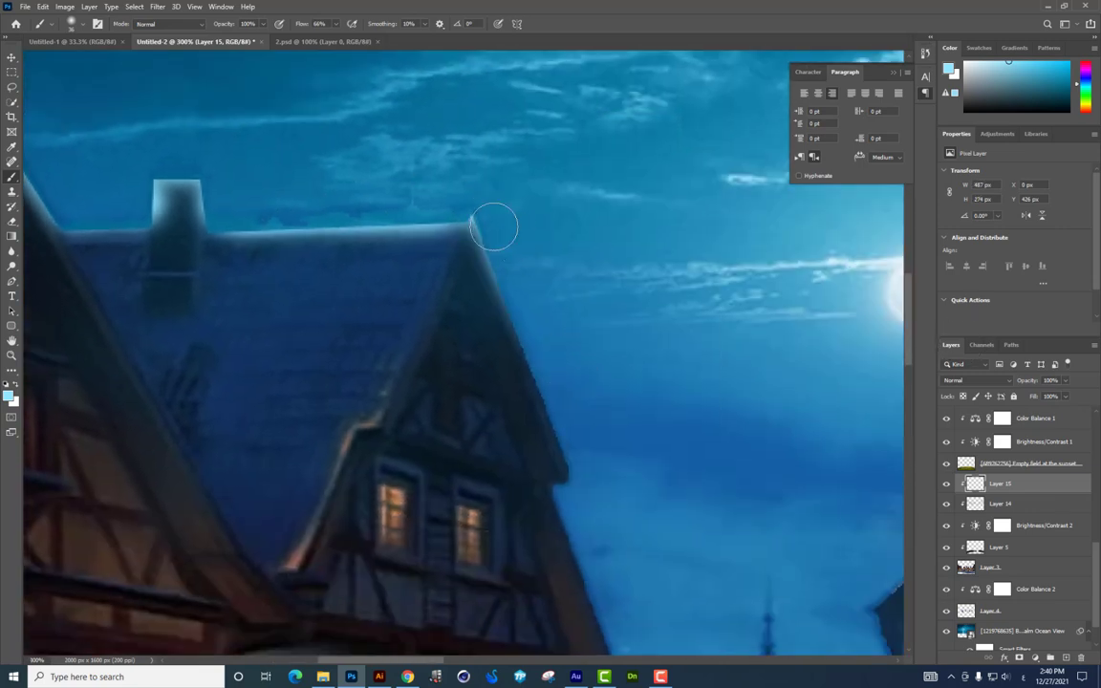
pyautogui.moveTo(495, 226); pyautogui.dragTo(562, 397)
pyautogui.hotkey('ctrl', 'z')
pyautogui.moveTo(483, 216); pyautogui.dragTo(545, 335)
pyautogui.hotkey('ctrl', 'z')
pyautogui.moveTo(492, 216); pyautogui.dragTo(600, 483)
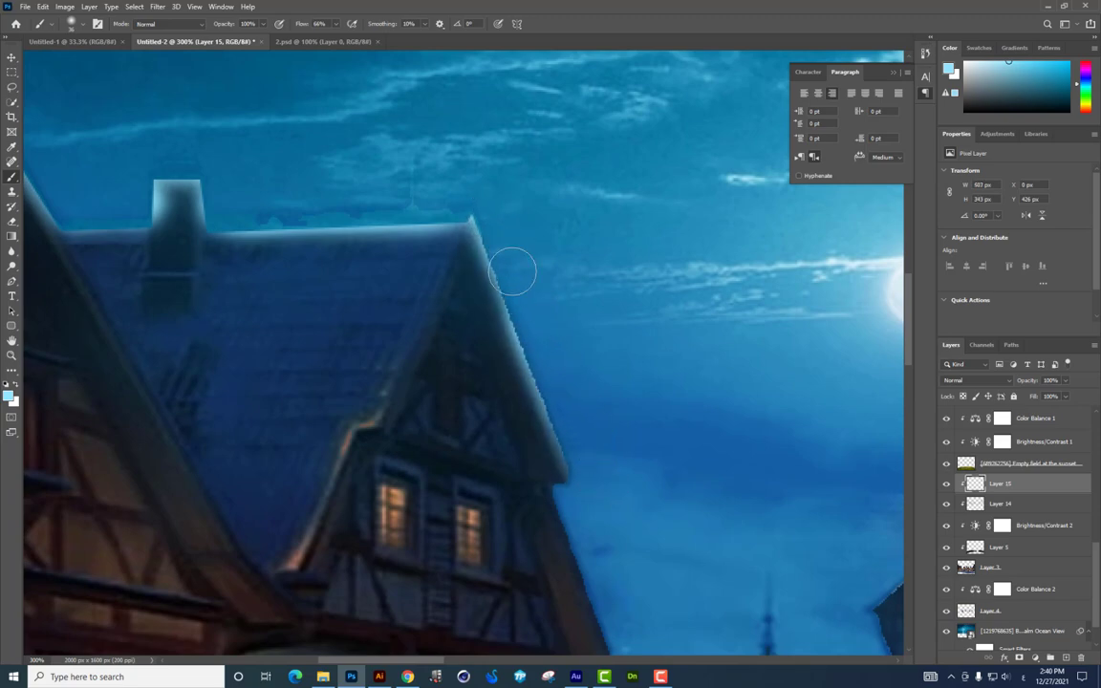
# Step: Add rim light along the roof edge near the tower and down the right roof edge
pyautogui.hotkey('ctrl', '-')
pyautogui.scroll(-3, 484, 155)
pyautogui.scroll(1, 474, 220)
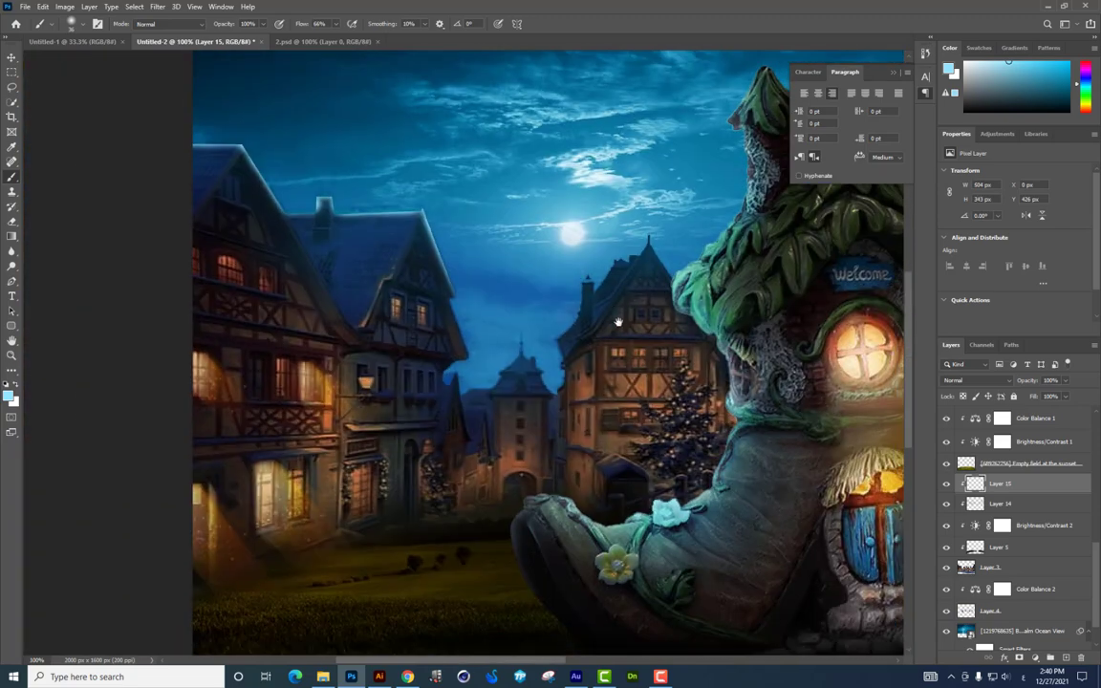
pyautogui.scroll(1, 465, 271)
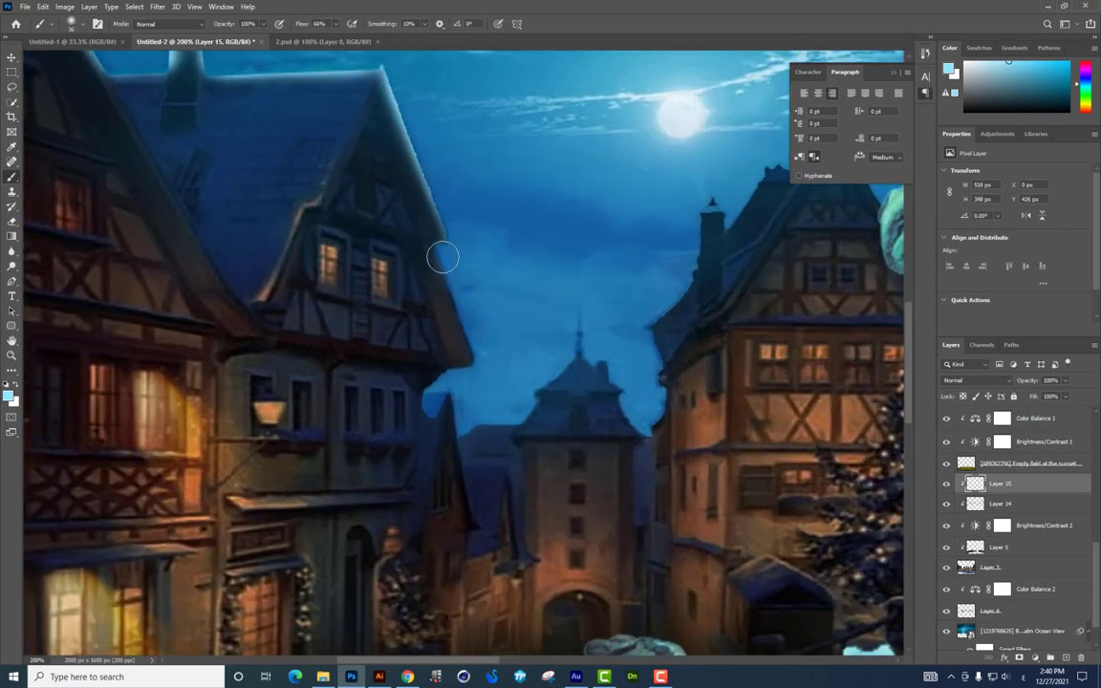
pyautogui.moveTo(451, 263); pyautogui.dragTo(467, 289)
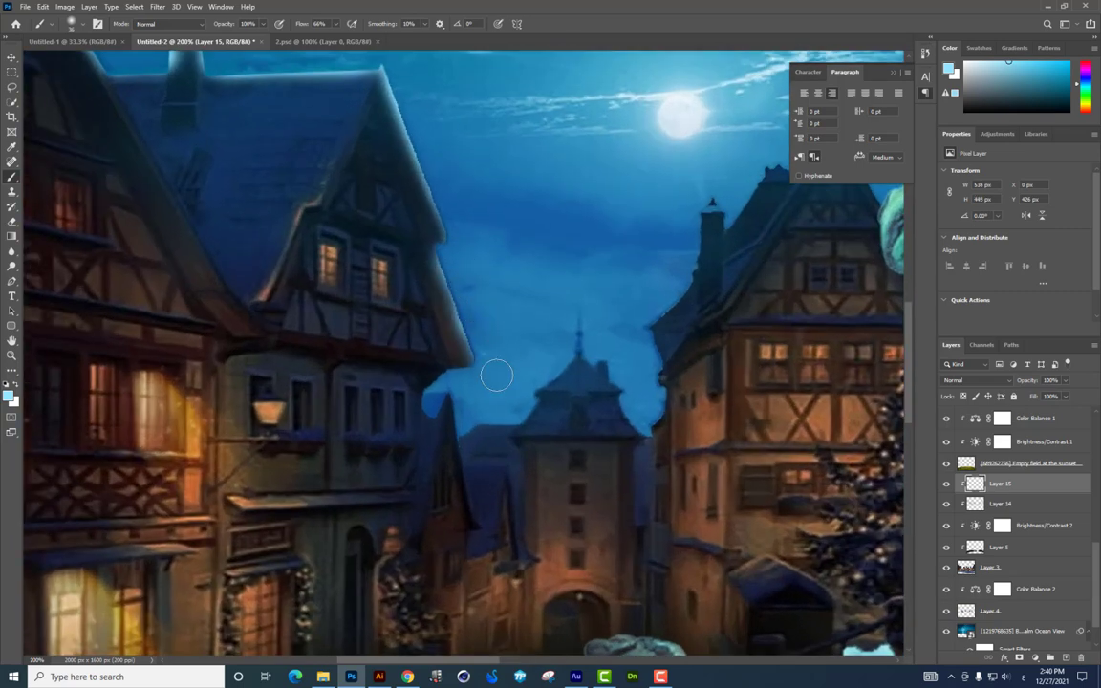
pyautogui.moveTo(497, 374); pyautogui.dragTo(438, 253)
pyautogui.moveTo(478, 344); pyautogui.dragTo(459, 266)
pyautogui.scroll(1, 468, 286)
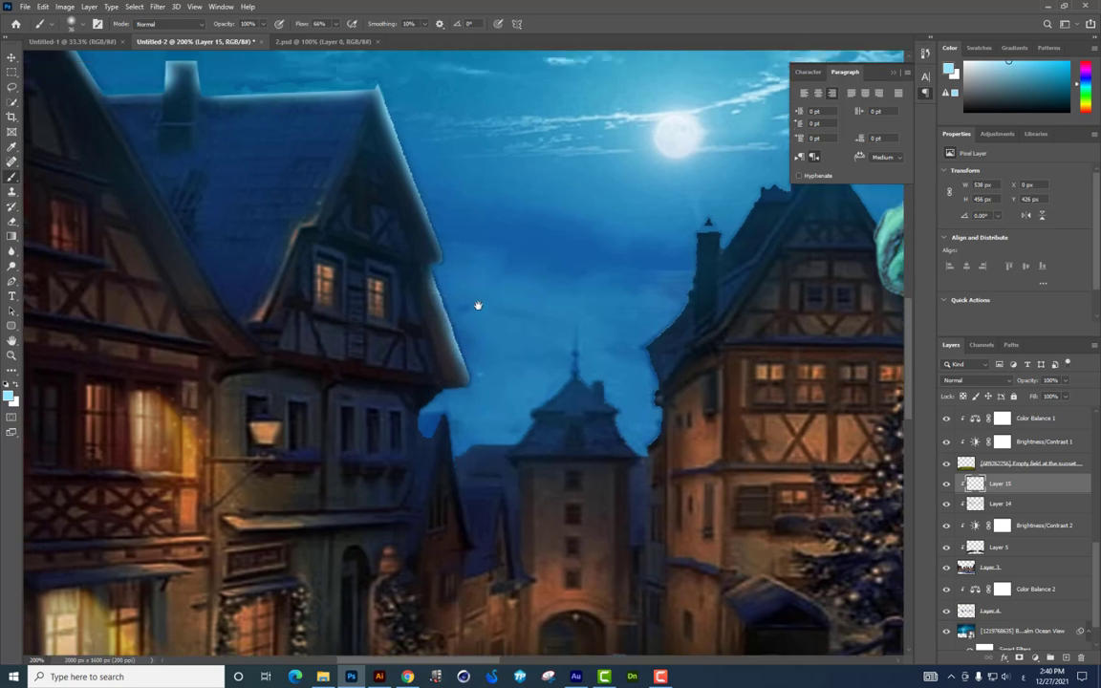
pyautogui.scroll(3, 488, 344)
pyautogui.scroll(3, 535, 421)
pyautogui.hscroll(3, 535, 420)
# Step: Brush sky colour beside the roof edge, along the leaf-roofed house and a building edge
pyautogui.moveTo(599, 458)
pyautogui.mouseDown()
pyautogui.moveTo(663, 356)
pyautogui.moveTo(748, 280)
pyautogui.mouseUp()
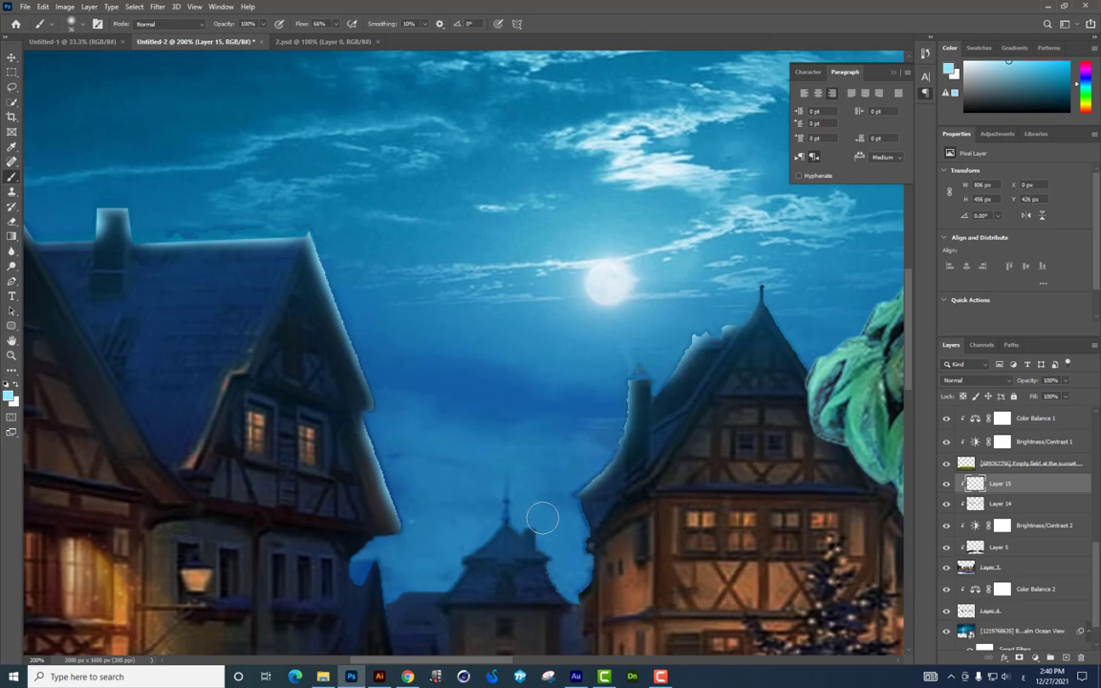
pyautogui.moveTo(605, 447); pyautogui.dragTo(458, 370)
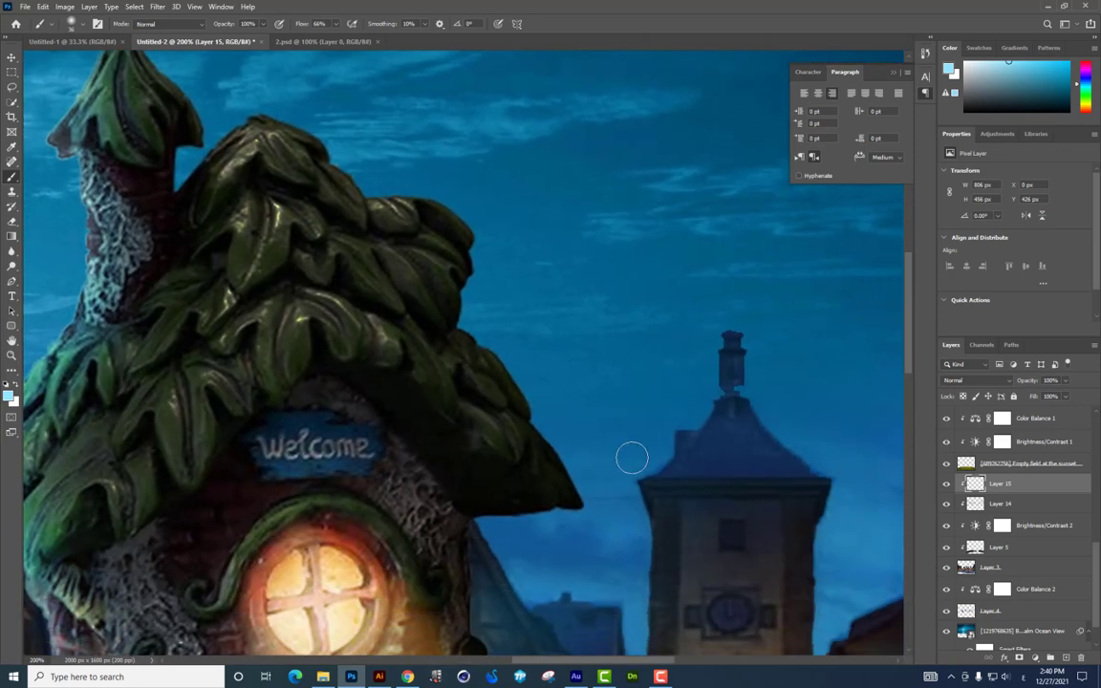
pyautogui.moveTo(632, 458); pyautogui.dragTo(698, 400)
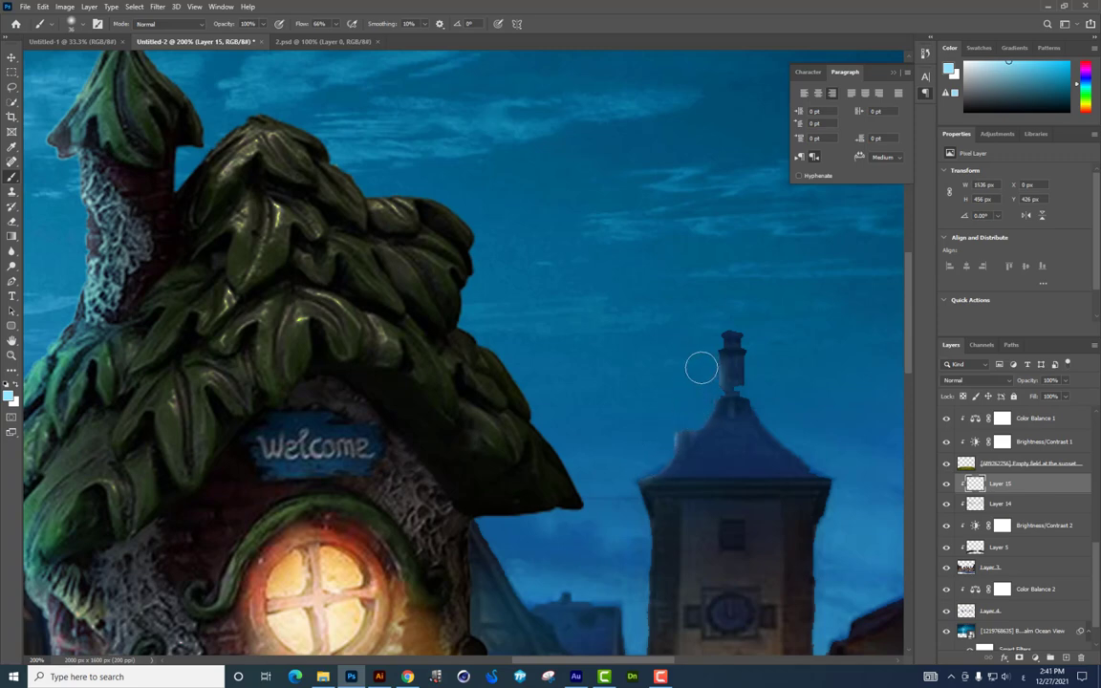
pyautogui.moveTo(765, 307); pyautogui.dragTo(314, 275)
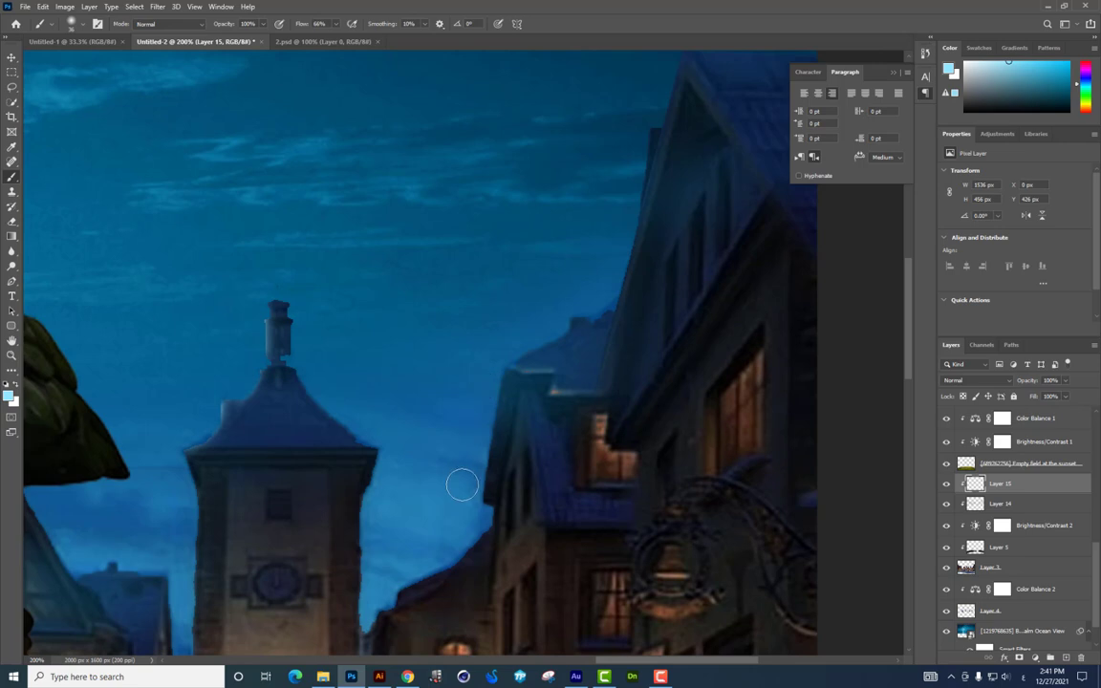
pyautogui.moveTo(466, 483); pyautogui.dragTo(466, 406)
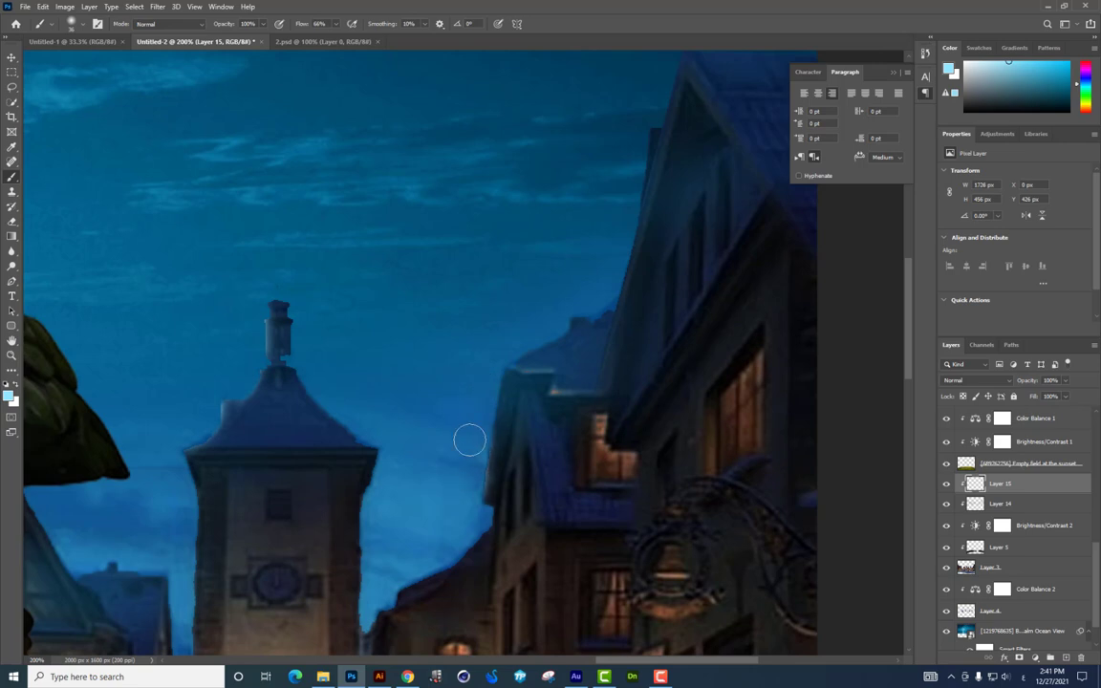
# Step: Extend sky colour up the building's left edge near the clock tower, then view the village's left side
pyautogui.scroll(5, 474, 435)
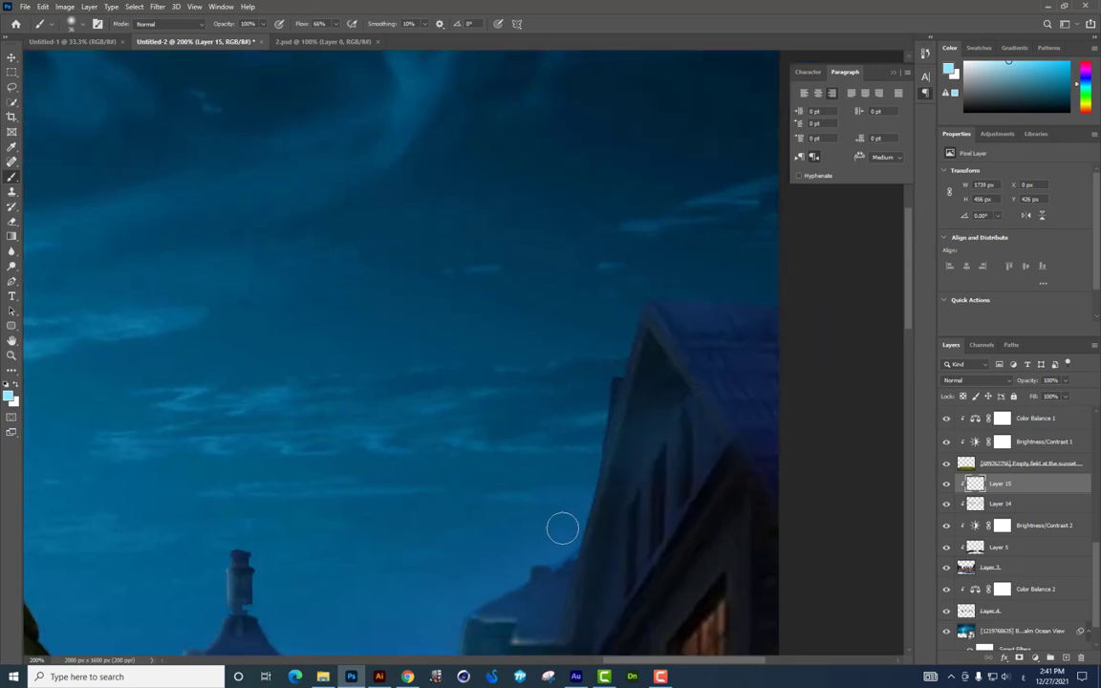
pyautogui.moveTo(562, 528)
pyautogui.mouseDown()
pyautogui.moveTo(563, 422)
pyautogui.moveTo(567, 492)
pyautogui.moveTo(593, 346)
pyautogui.mouseUp()
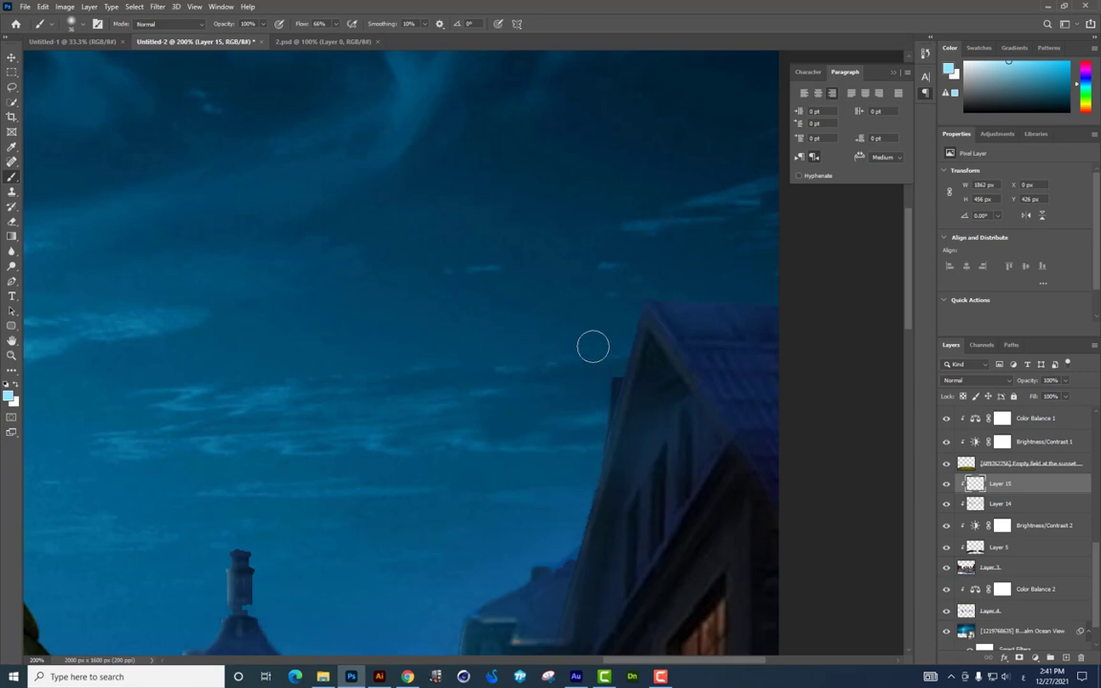
pyautogui.moveTo(612, 435)
pyautogui.mouseDown()
pyautogui.moveTo(595, 353)
pyautogui.moveTo(624, 293)
pyautogui.mouseUp()
pyautogui.moveTo(605, 347); pyautogui.dragTo(615, 212)
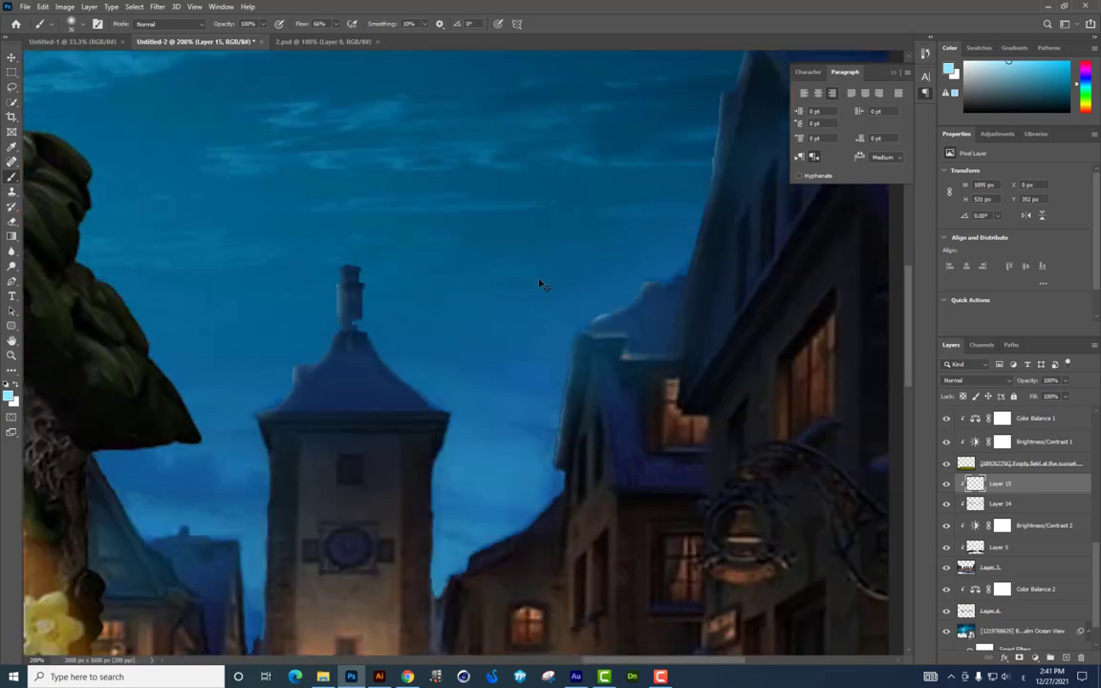
pyautogui.scroll(-5, 540, 284)
pyautogui.scroll(1, 305, 297)
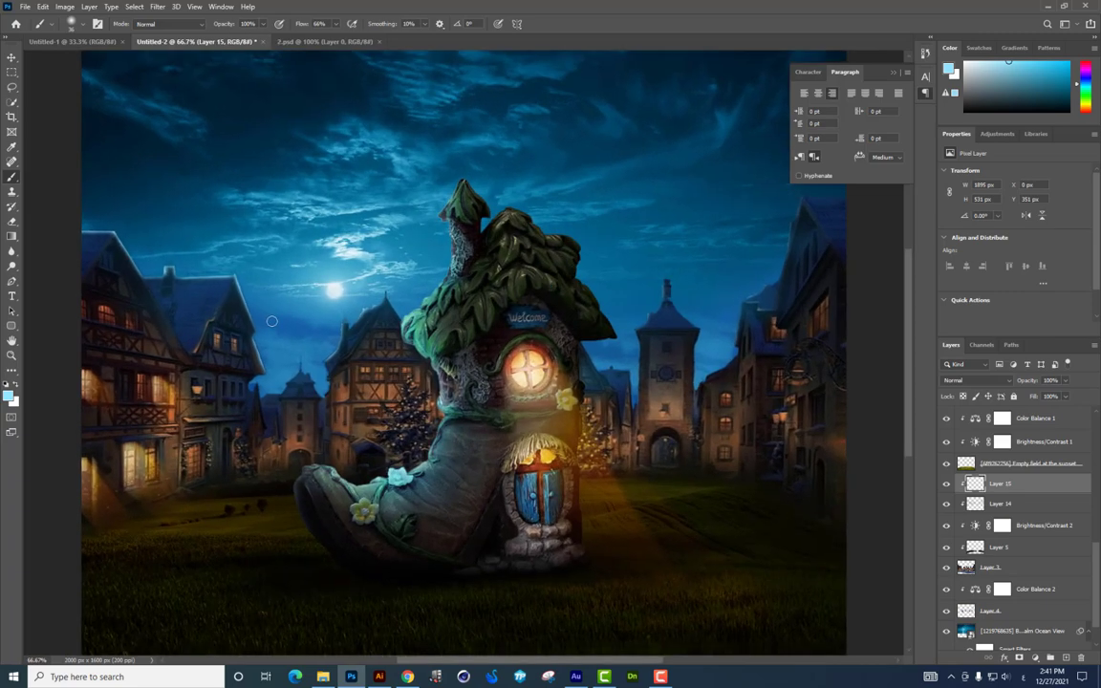
pyautogui.scroll(1, 271, 322)
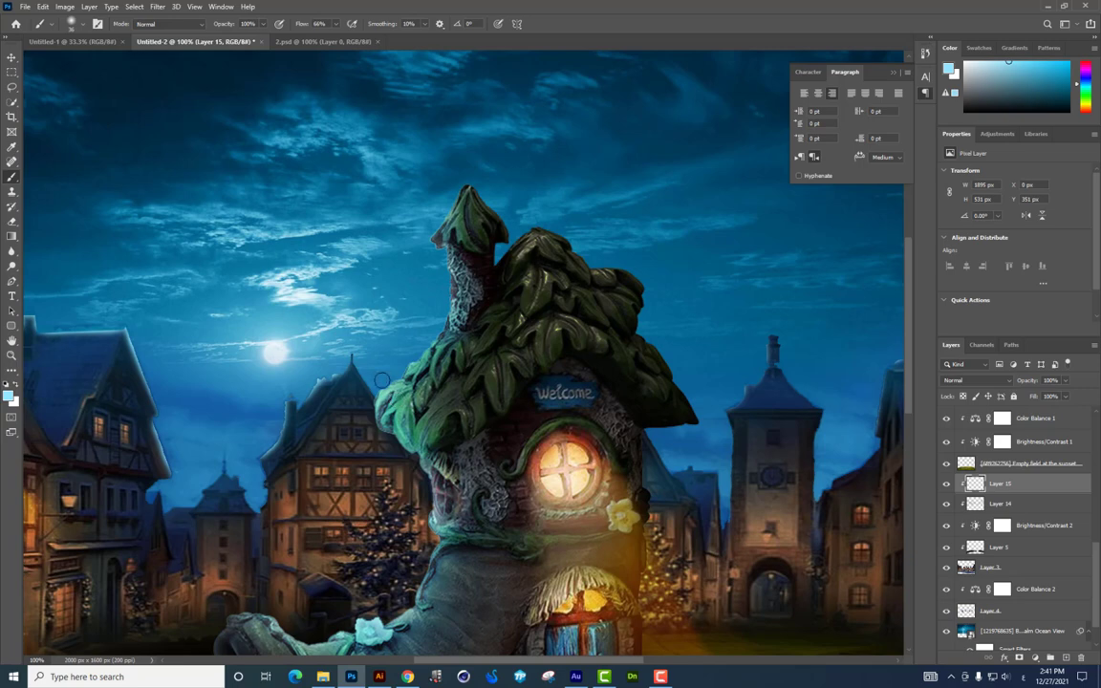
pyautogui.hscroll(-1, 319, 381)
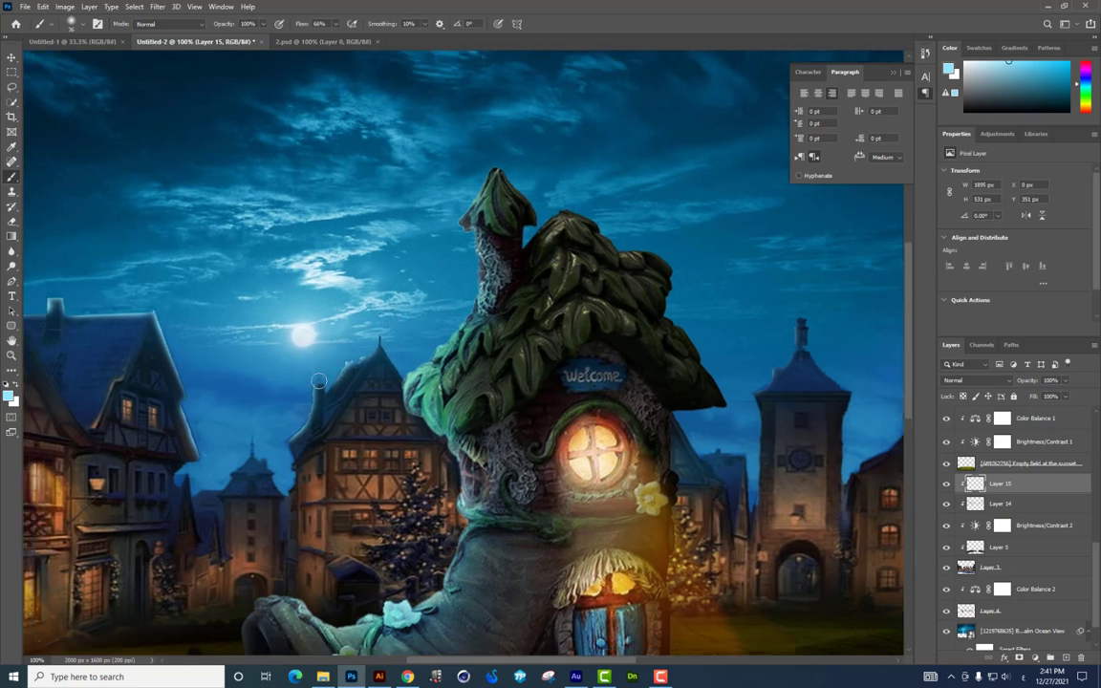
pyautogui.moveTo(322, 356); pyautogui.dragTo(489, 275)
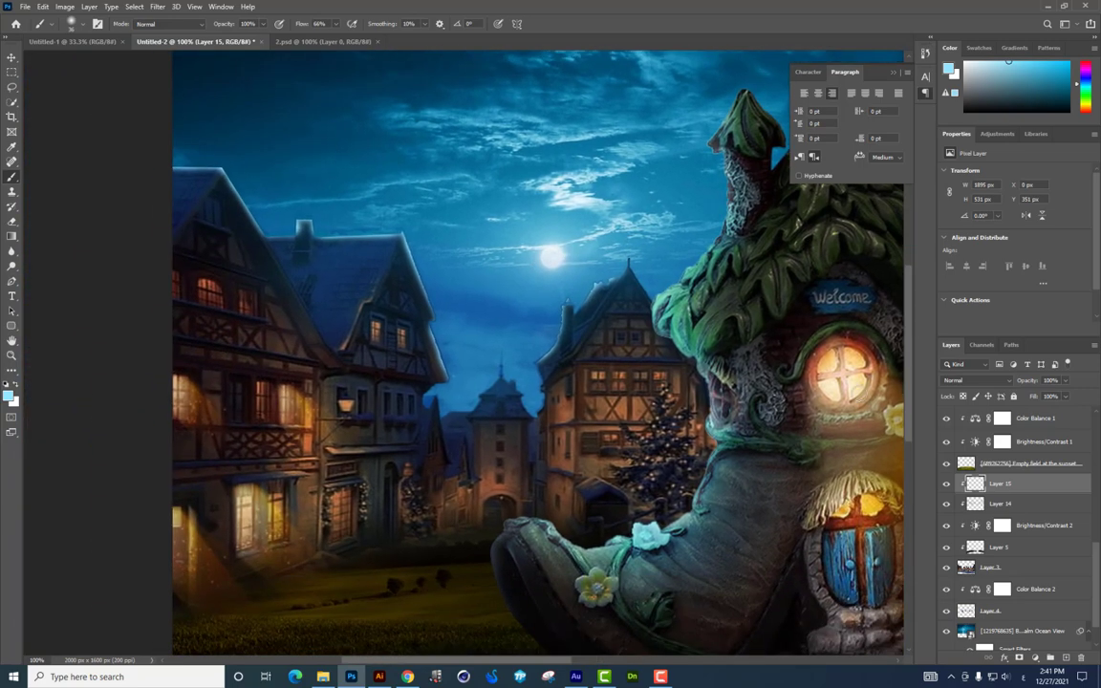
pyautogui.click(976, 381)
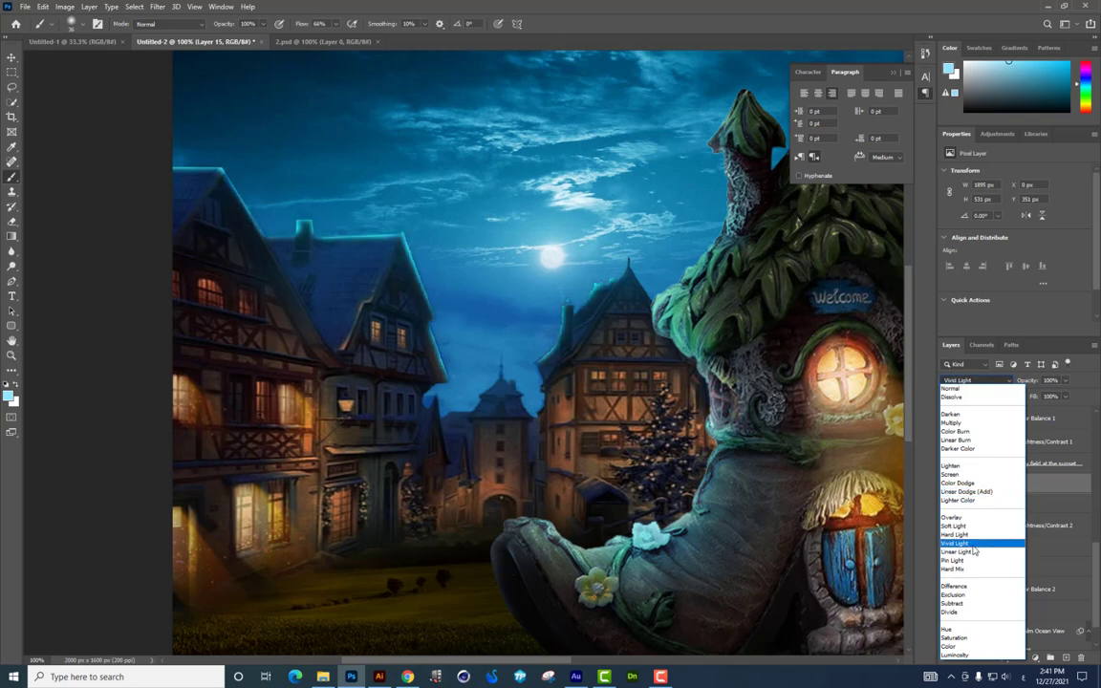
# Step: Set Layer 15 to Vivid Light with a split Underlying black slider, then add Layer 16
pyautogui.click(972, 544)
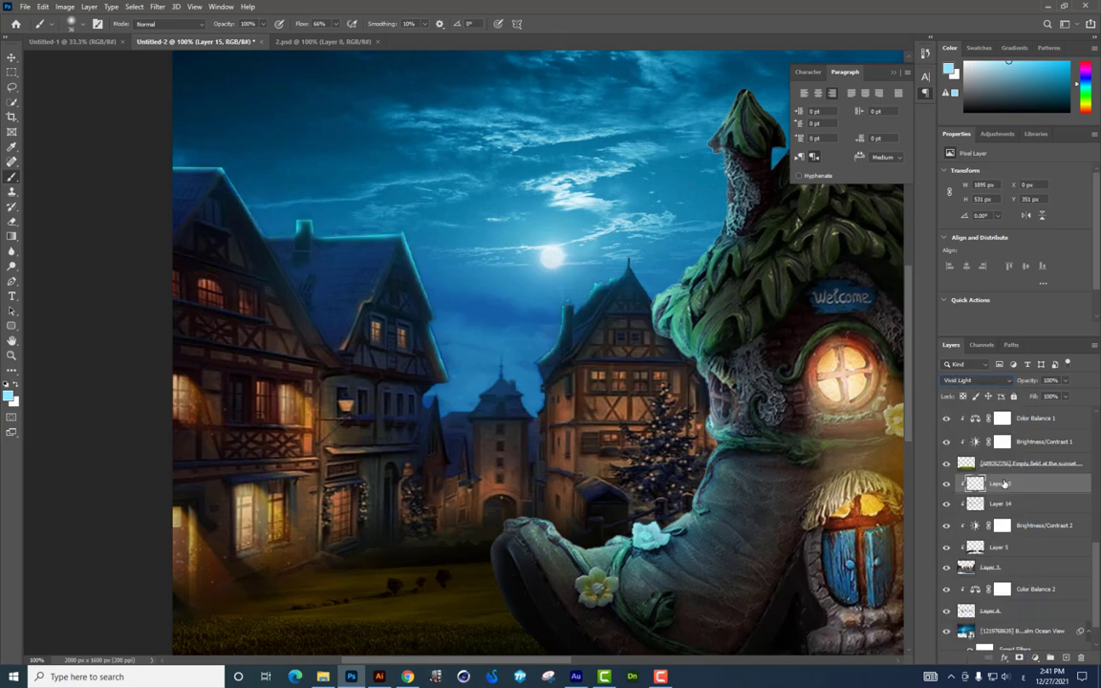
pyautogui.rightClick(1004, 484)
pyautogui.press('Escape')
pyautogui.moveTo(837, 498); pyautogui.dragTo(851, 496)
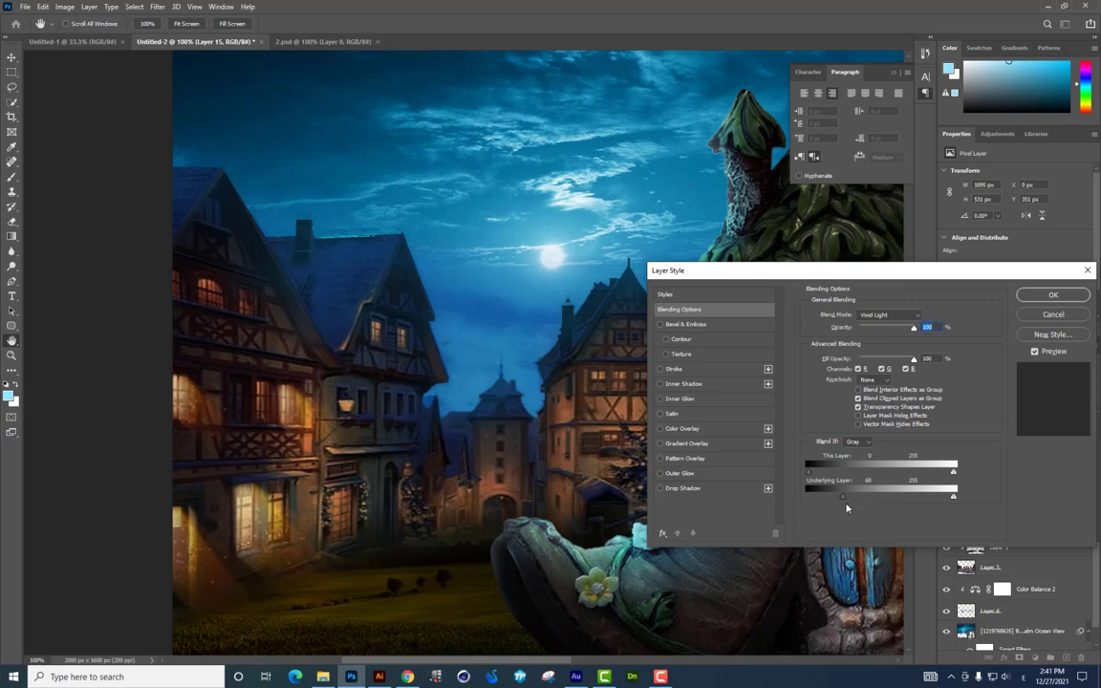
pyautogui.moveTo(841, 497); pyautogui.dragTo(808, 498)
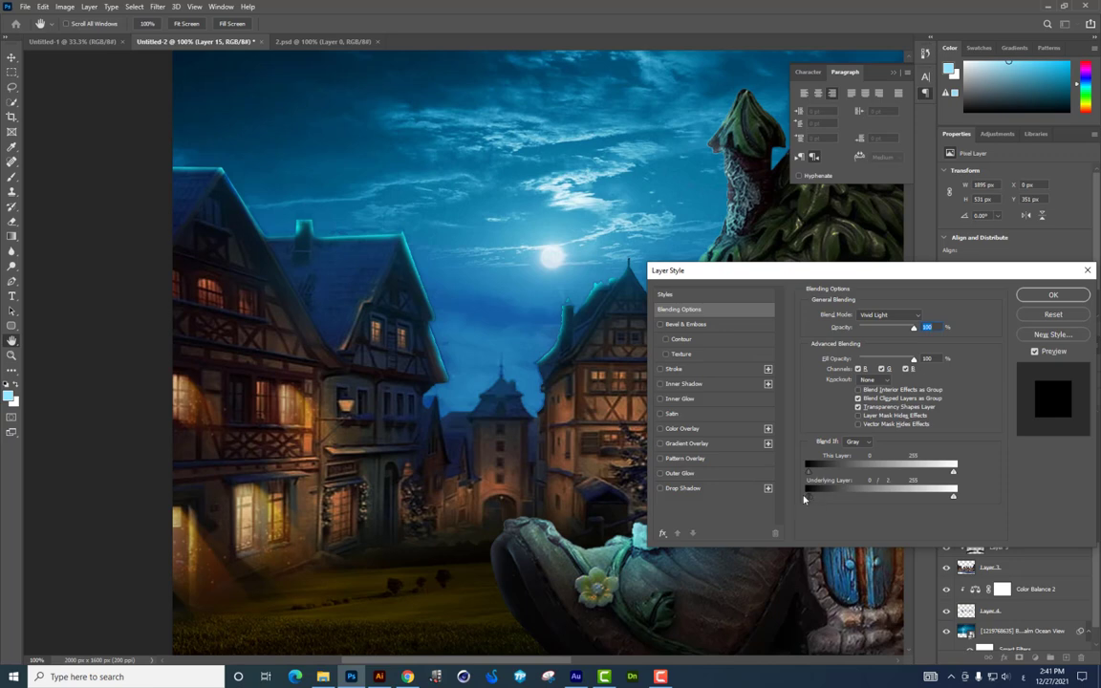
pyautogui.moveTo(857, 500); pyautogui.dragTo(868, 500)
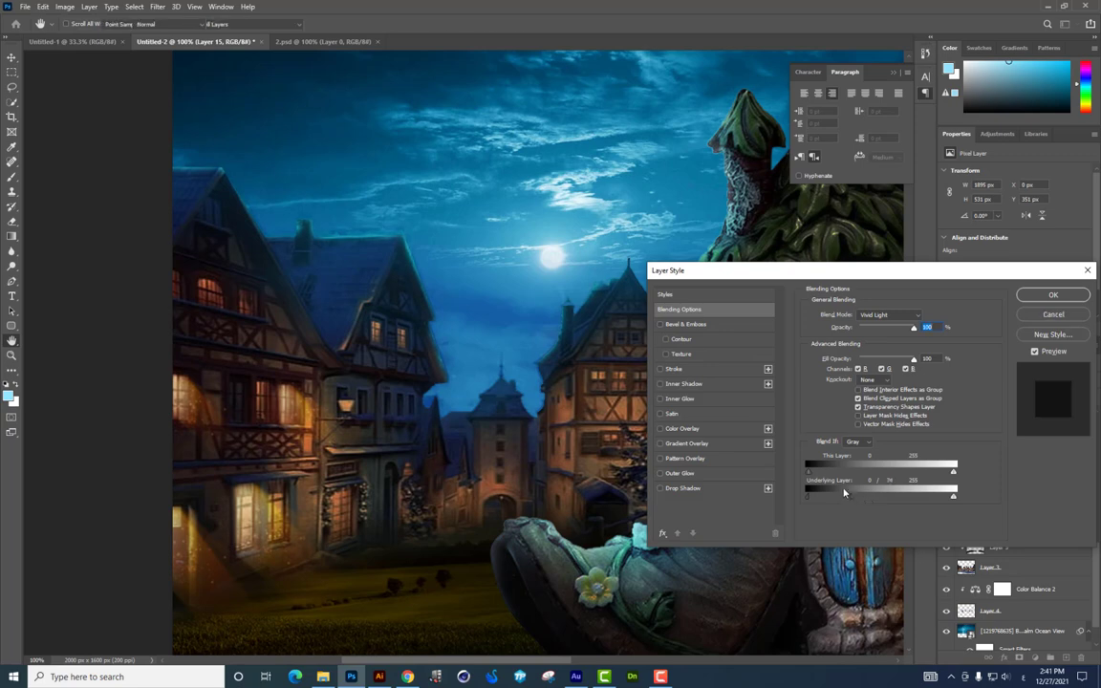
pyautogui.click(1052, 294)
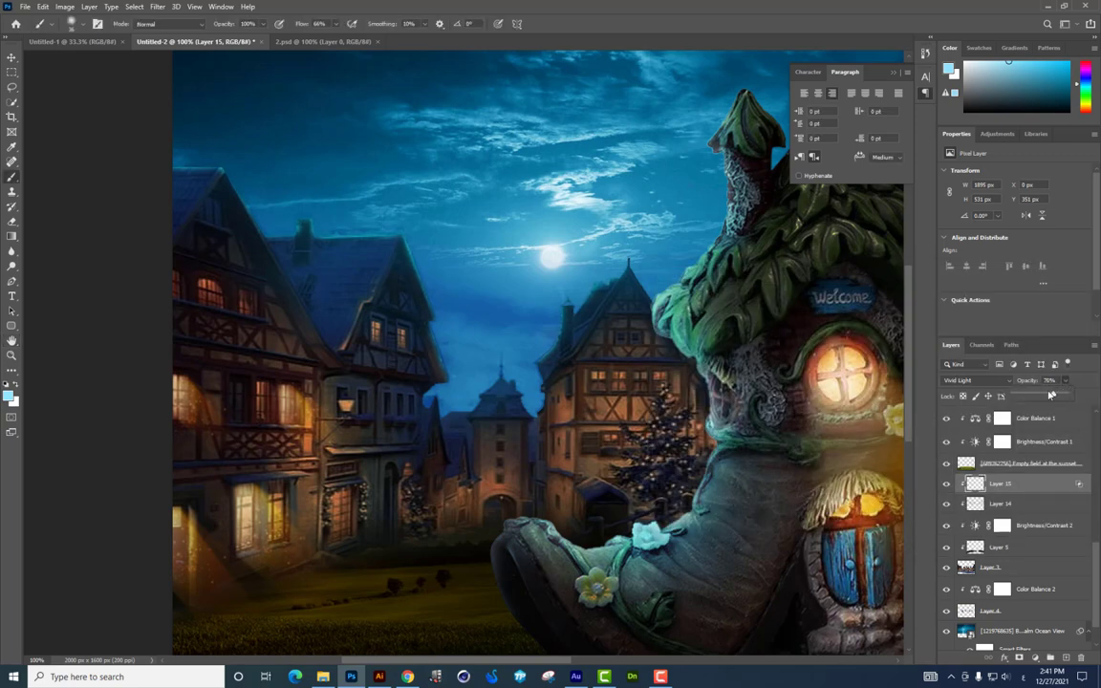
pyautogui.click(1065, 658)
# Step: Clip Layer 16 to Layer 15, set it to Vivid Light, and lower brush flow to about 9%
pyautogui.hotkey('ctrl', 'alt', 'g')
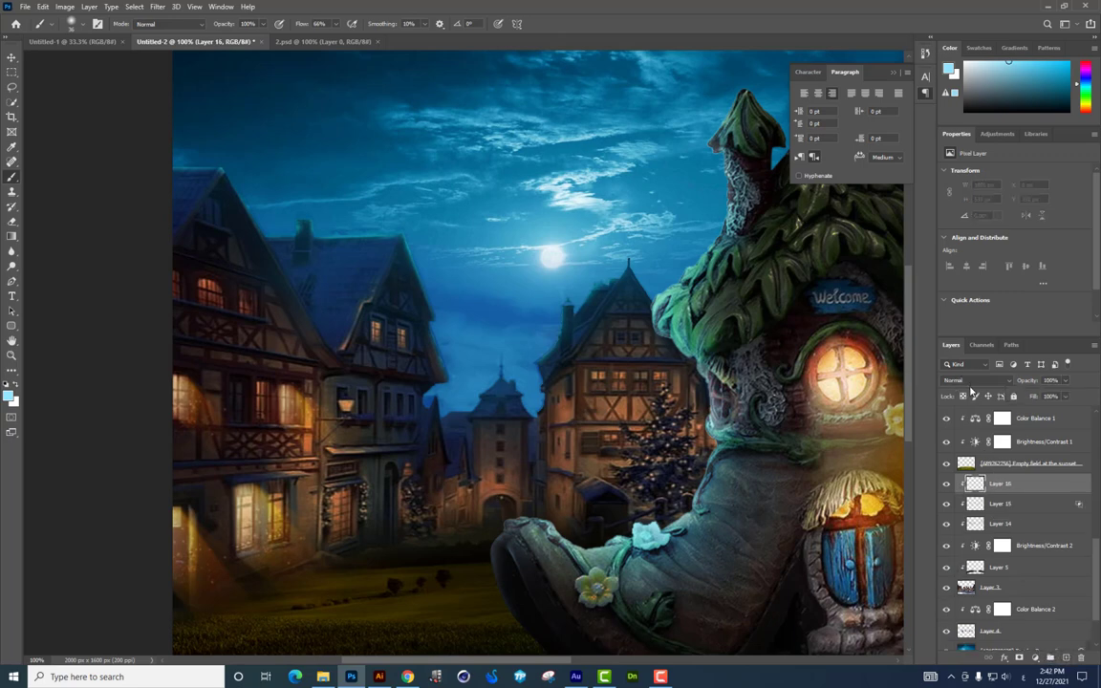
pyautogui.click(970, 382)
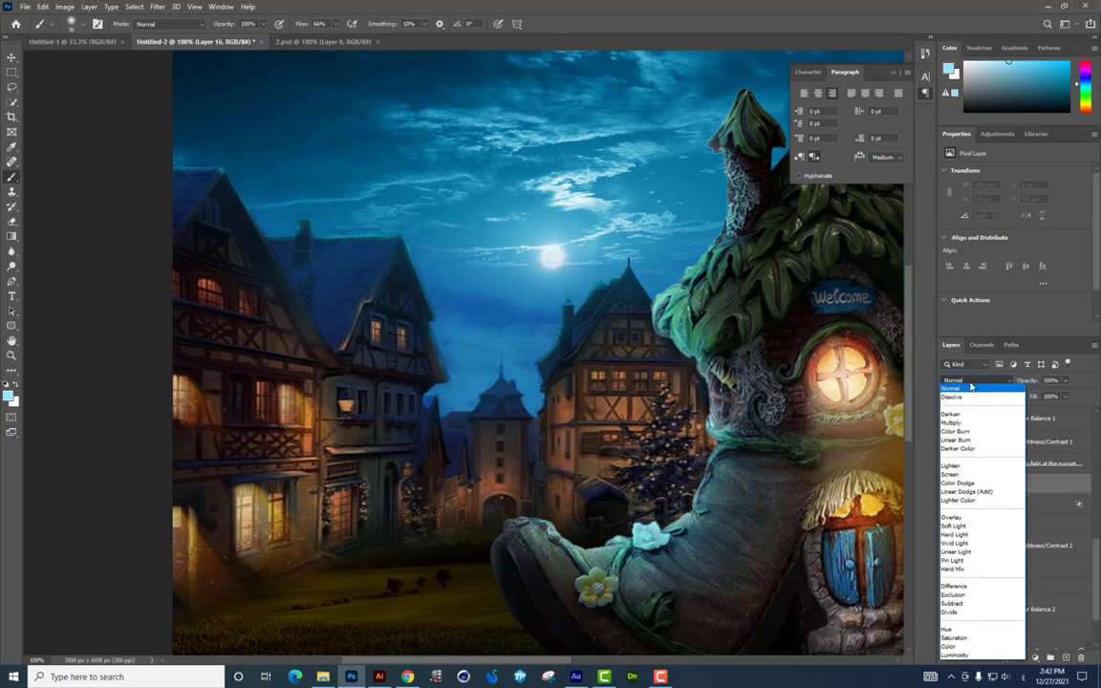
pyautogui.click(955, 543)
pyautogui.rightClick(335, 205)
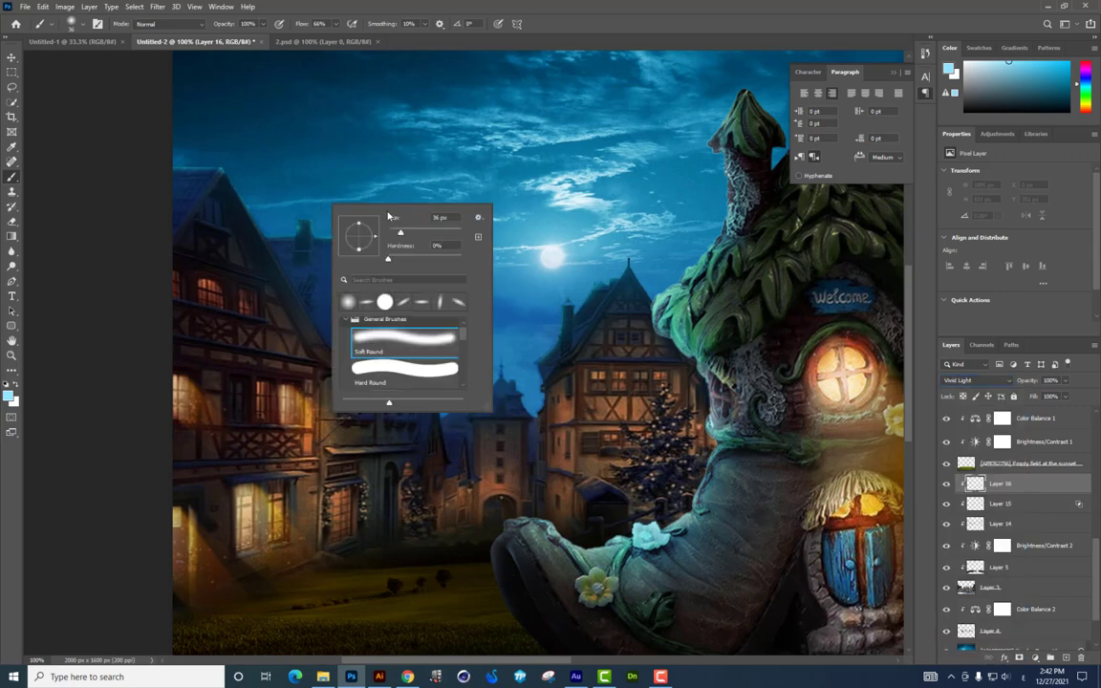
pyautogui.click(335, 24)
pyautogui.click(244, 163)
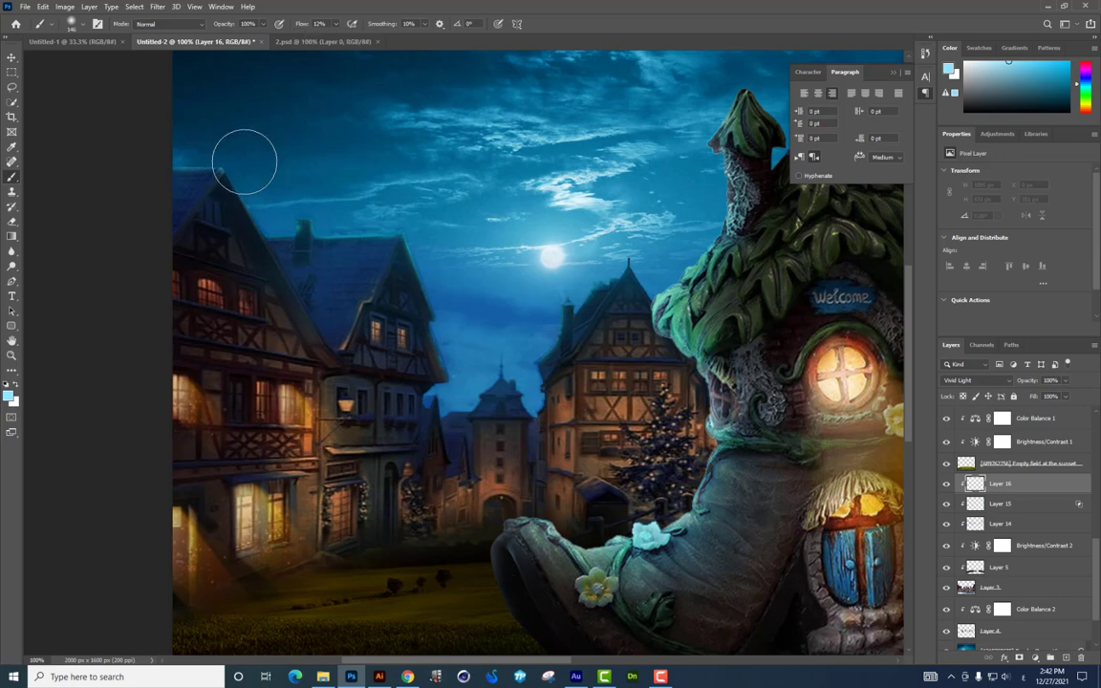
pyautogui.click(334, 24)
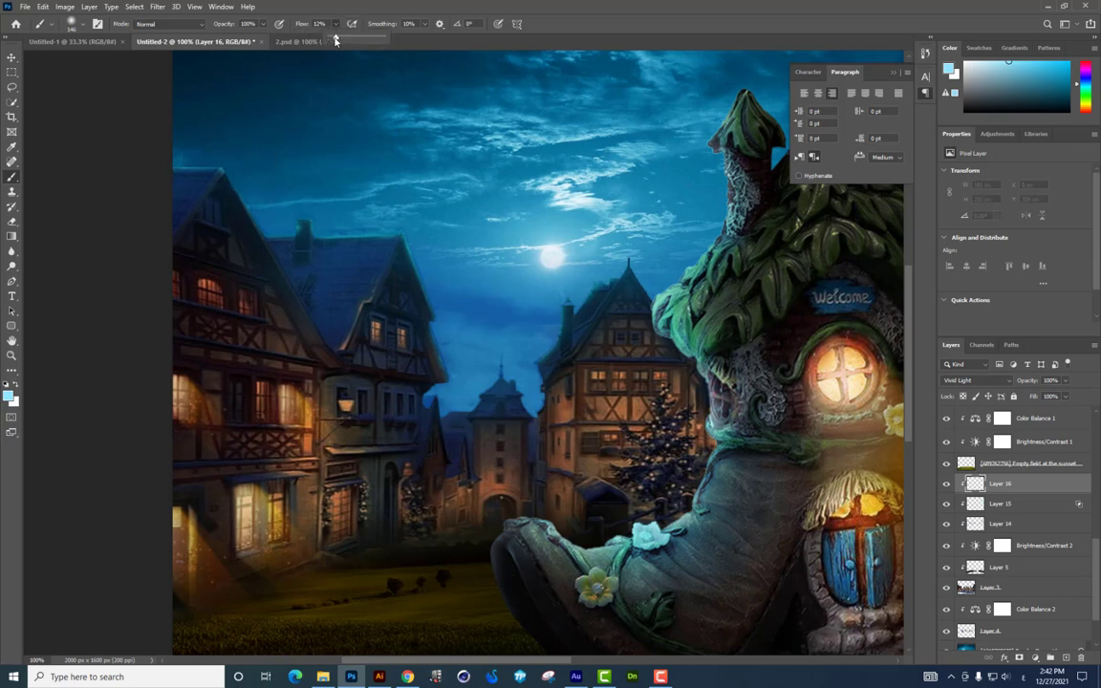
# Step: Paint a faint blue glow over the village rooftops and lower Layer 16 opacity to 45%
pyautogui.moveTo(177, 152); pyautogui.dragTo(172, 157)
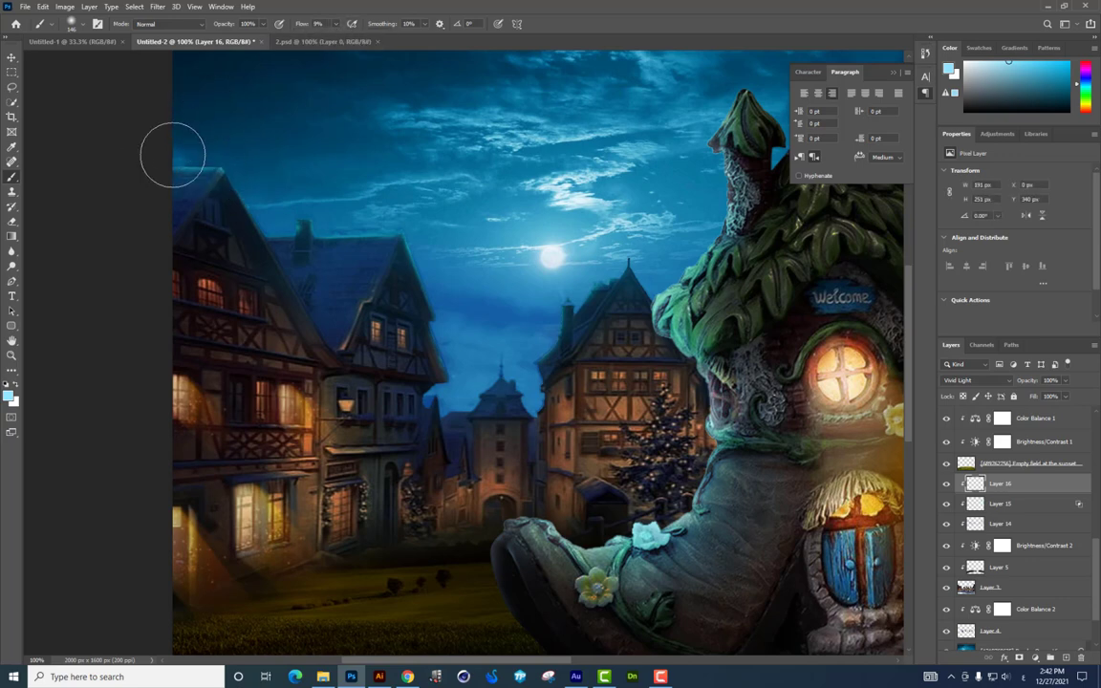
pyautogui.moveTo(246, 194)
pyautogui.mouseDown()
pyautogui.moveTo(395, 230)
pyautogui.moveTo(455, 307)
pyautogui.moveTo(428, 248)
pyautogui.moveTo(399, 249)
pyautogui.moveTo(464, 413)
pyautogui.moveTo(357, 246)
pyautogui.moveTo(418, 245)
pyautogui.moveTo(535, 337)
pyautogui.moveTo(571, 271)
pyautogui.moveTo(632, 238)
pyautogui.moveTo(529, 344)
pyautogui.moveTo(536, 372)
pyautogui.mouseUp()
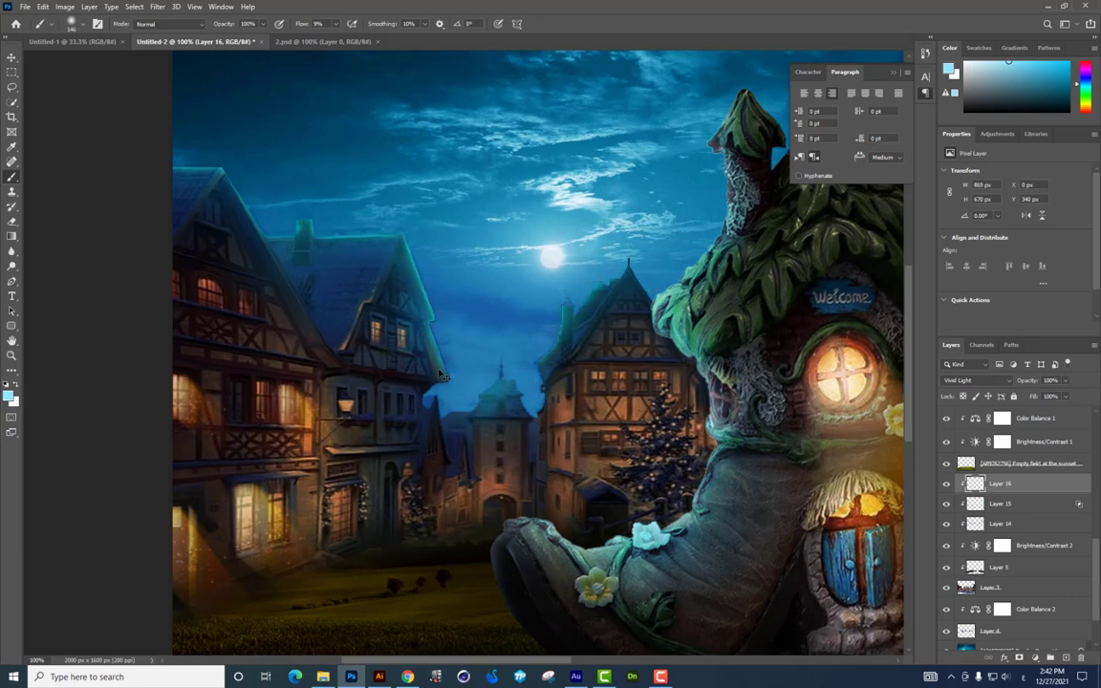
pyautogui.moveTo(314, 181); pyautogui.dragTo(428, 335)
pyautogui.moveTo(357, 217)
pyautogui.mouseDown()
pyautogui.moveTo(286, 255)
pyautogui.moveTo(229, 118)
pyautogui.mouseUp()
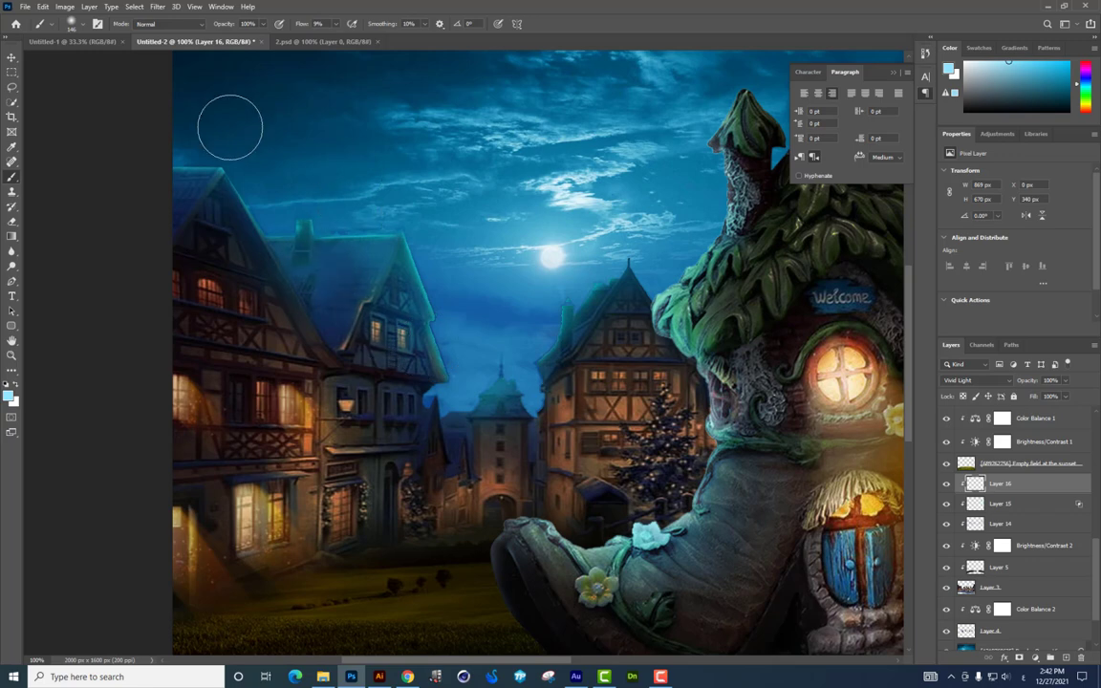
pyautogui.hotkey('ctrl', '-')
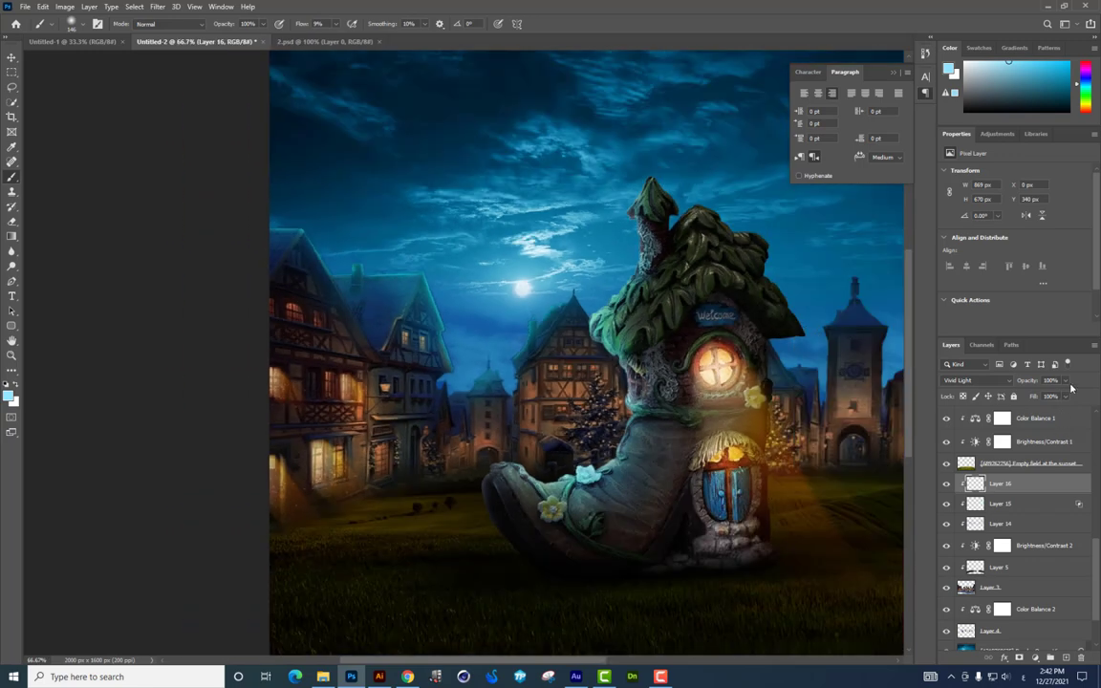
pyautogui.moveTo(1065, 380); pyautogui.dragTo(1045, 398)
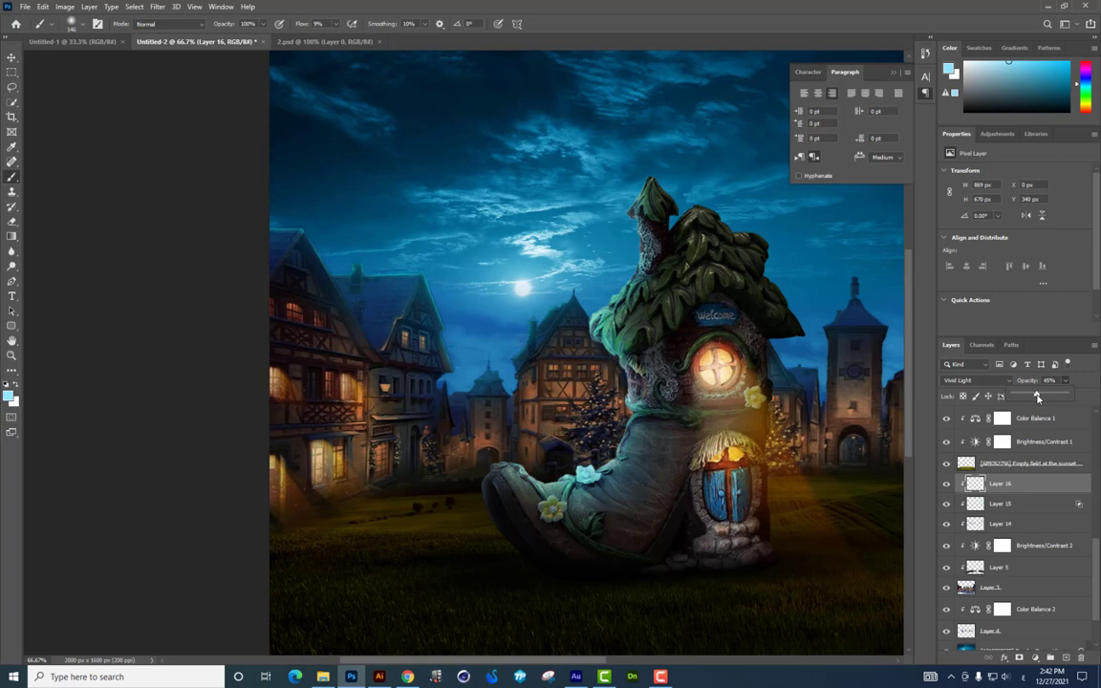
pyautogui.moveTo(718, 307); pyautogui.dragTo(598, 207)
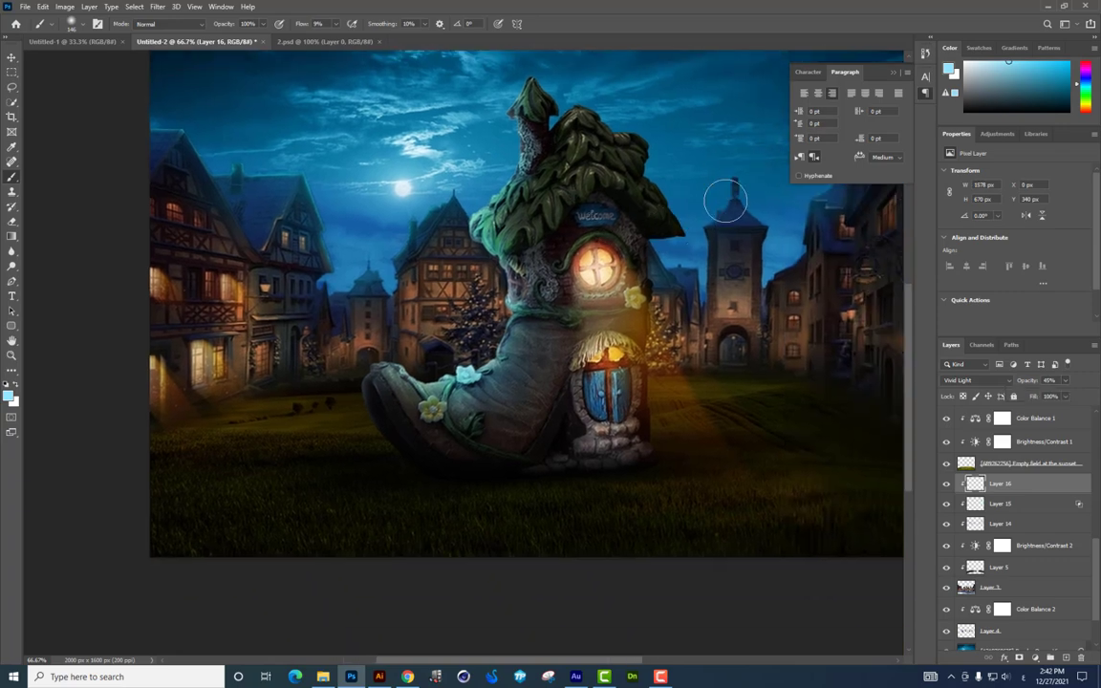
pyautogui.moveTo(707, 154); pyautogui.dragTo(523, 305)
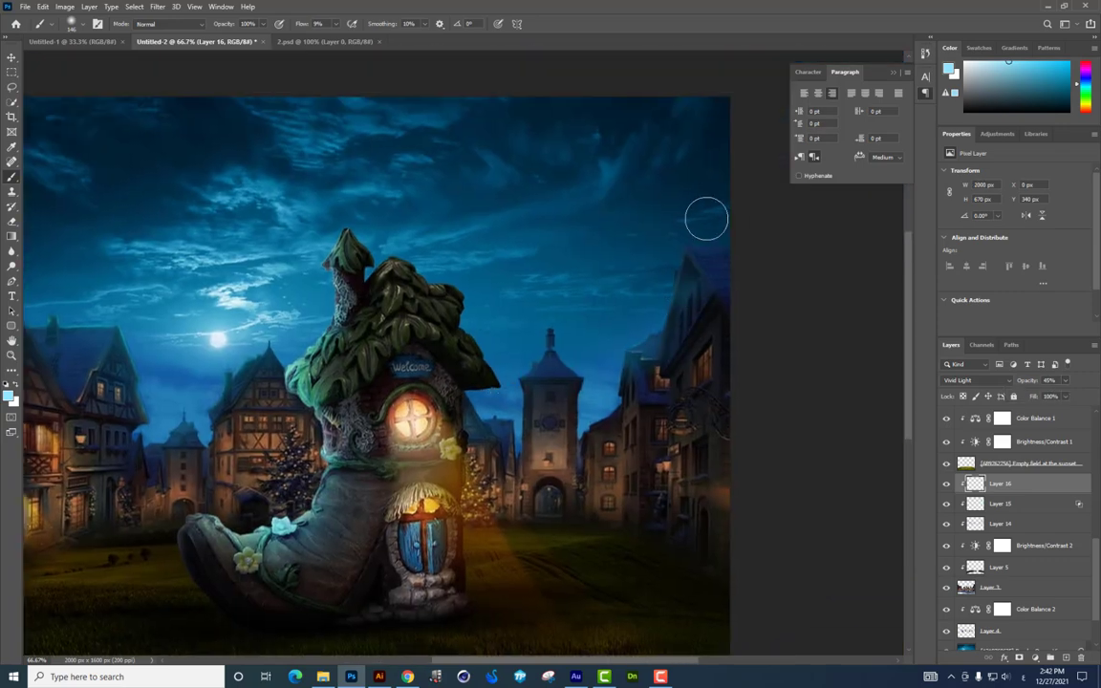
pyautogui.moveTo(706, 220)
pyautogui.mouseDown()
pyautogui.moveTo(684, 251)
pyautogui.moveTo(711, 279)
pyautogui.mouseUp()
pyautogui.click(11, 221)
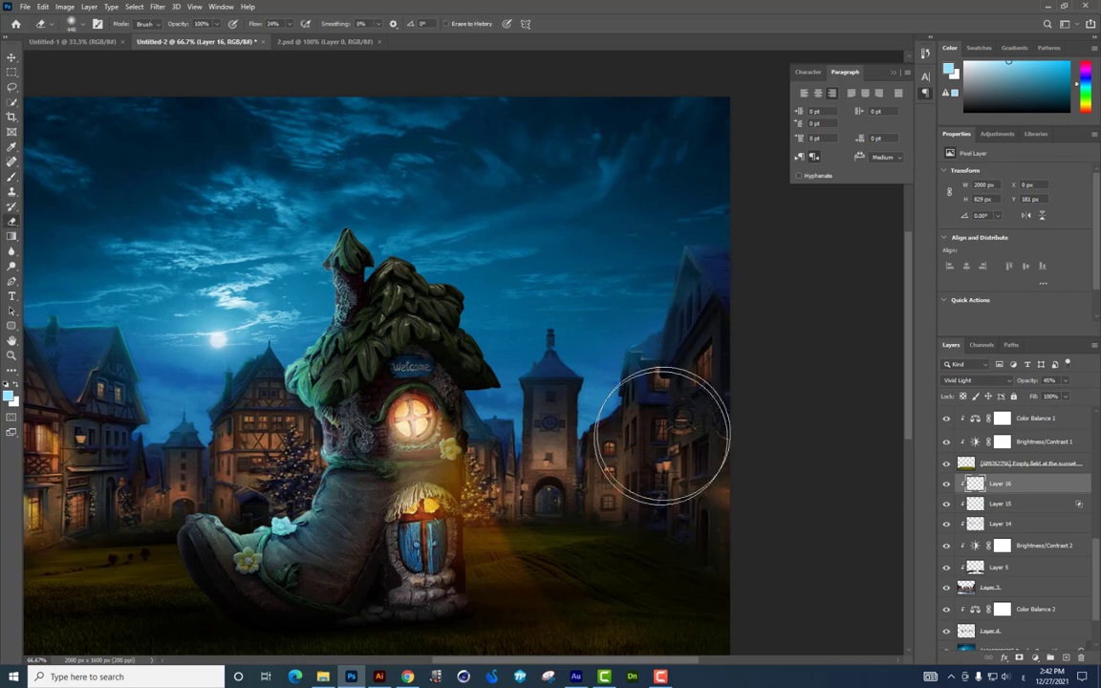
pyautogui.hscroll(-2, 646, 382)
pyautogui.hscroll(-5, 468, 354)
pyautogui.scroll(2, 449, 359)
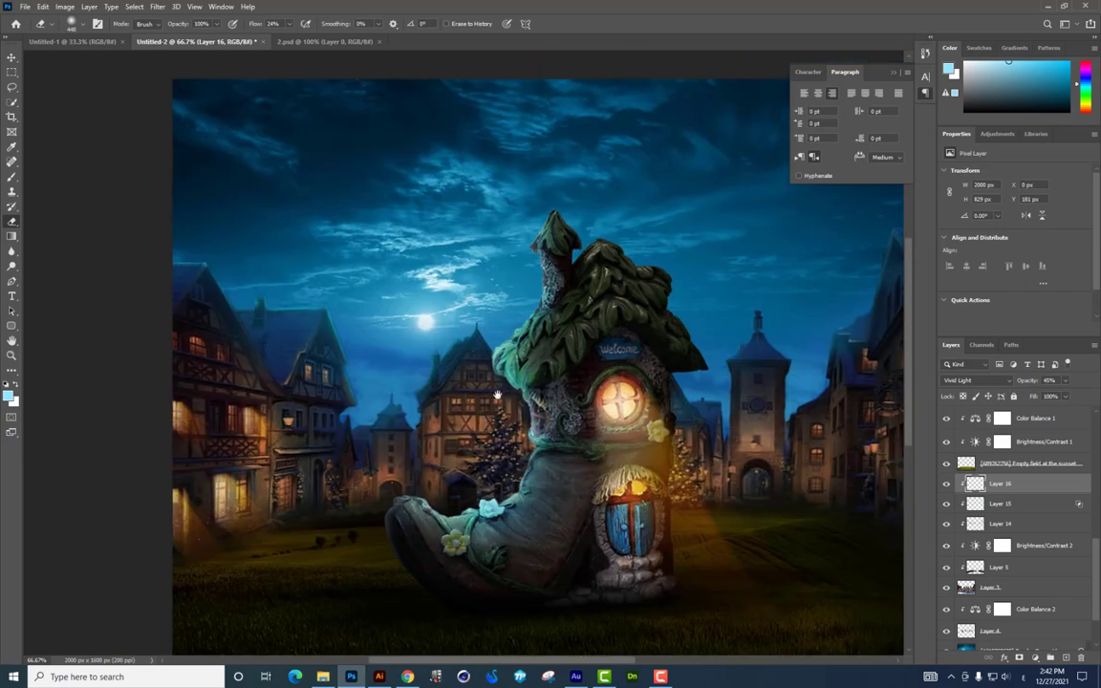
pyautogui.hotkey('ctrl', '-')
pyautogui.hotkey('ctrl', '+')
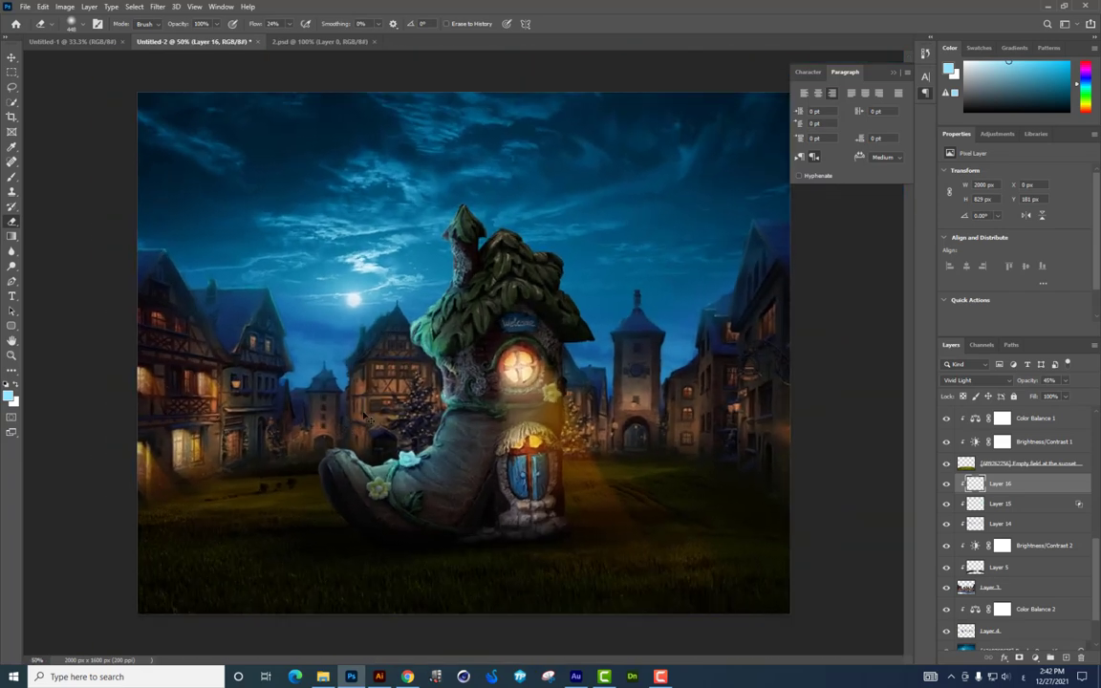
pyautogui.keyDown('alt'); pyautogui.click(993, 495); pyautogui.keyUp('alt')
pyautogui.keyDown('alt'); pyautogui.click(992, 495); pyautogui.keyUp('alt')
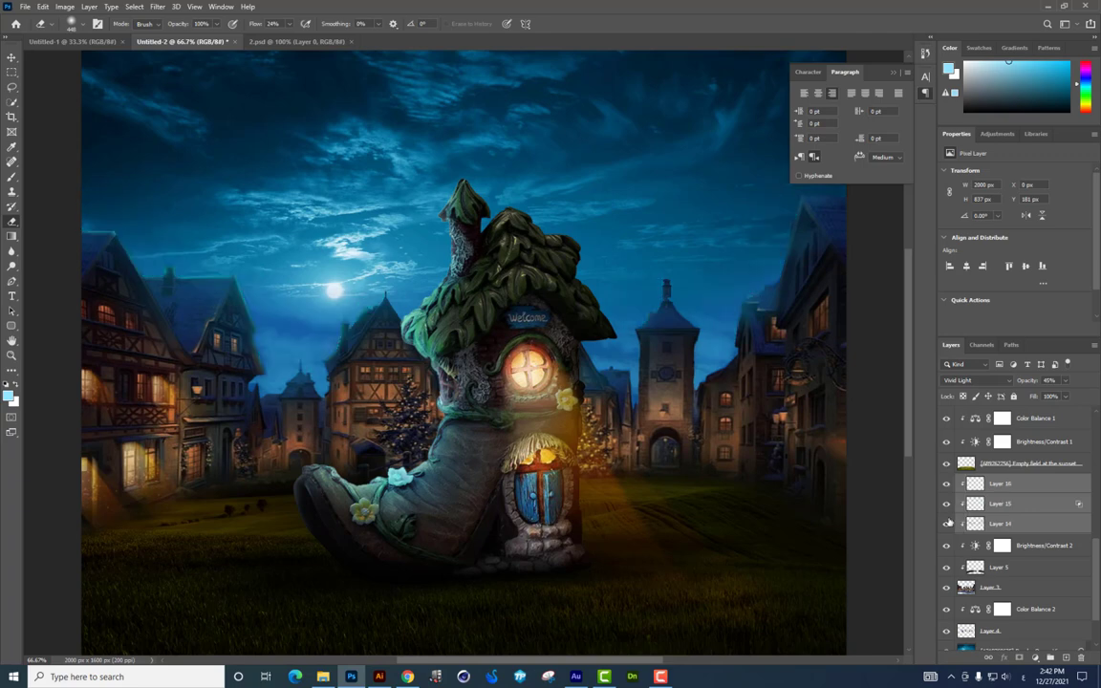
pyautogui.click(946, 524)
pyautogui.click(947, 504)
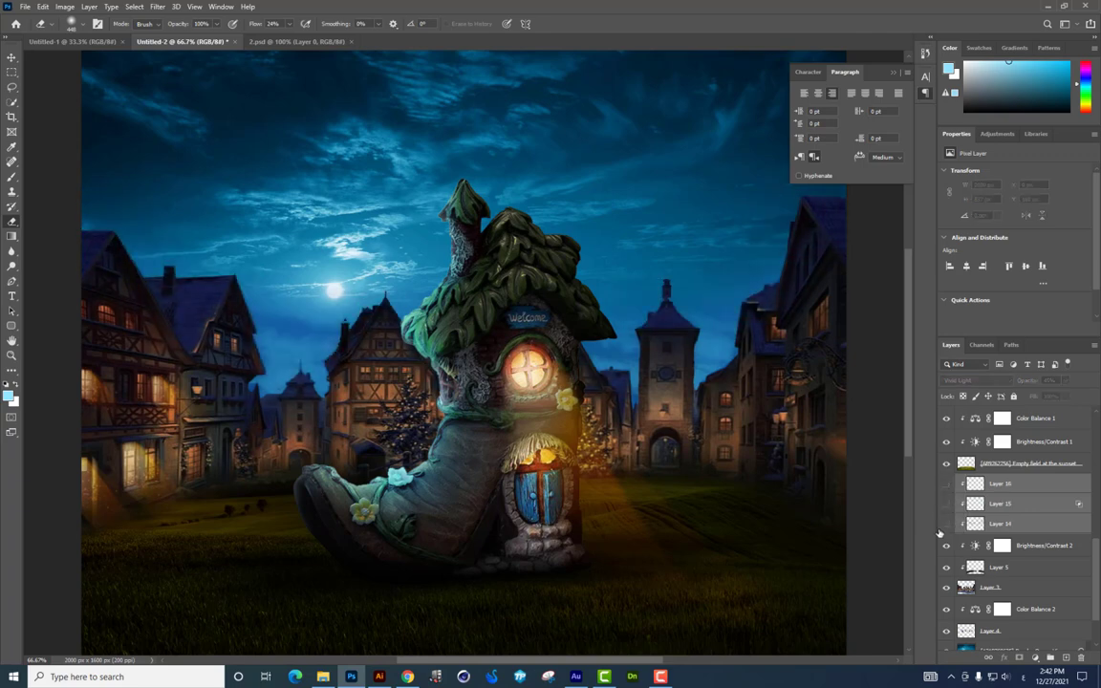
pyautogui.click(946, 524)
pyautogui.click(947, 504)
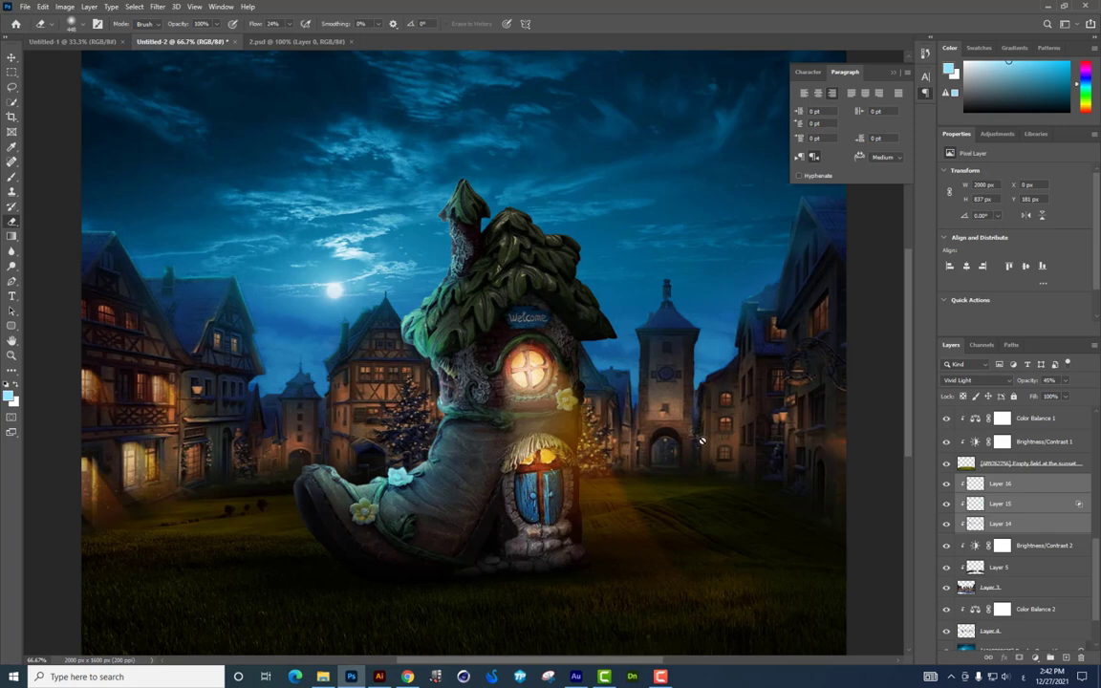
pyautogui.moveTo(613, 397); pyautogui.dragTo(617, 361)
pyautogui.hotkey('ctrl', '-')
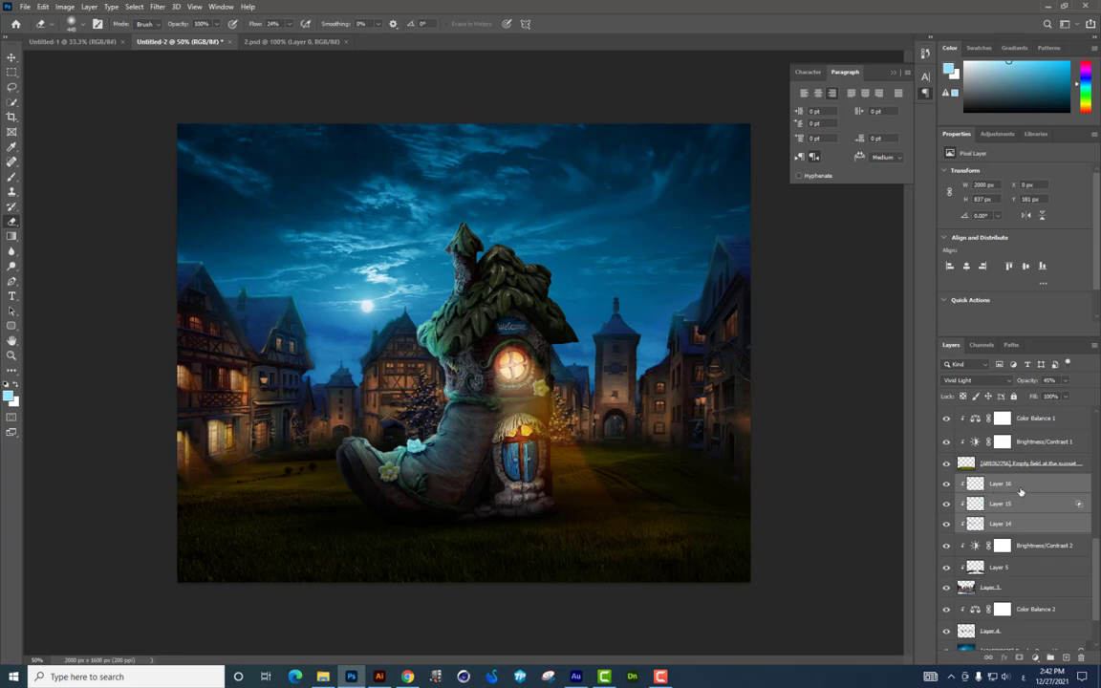
pyautogui.hotkey('ctrl', '+')
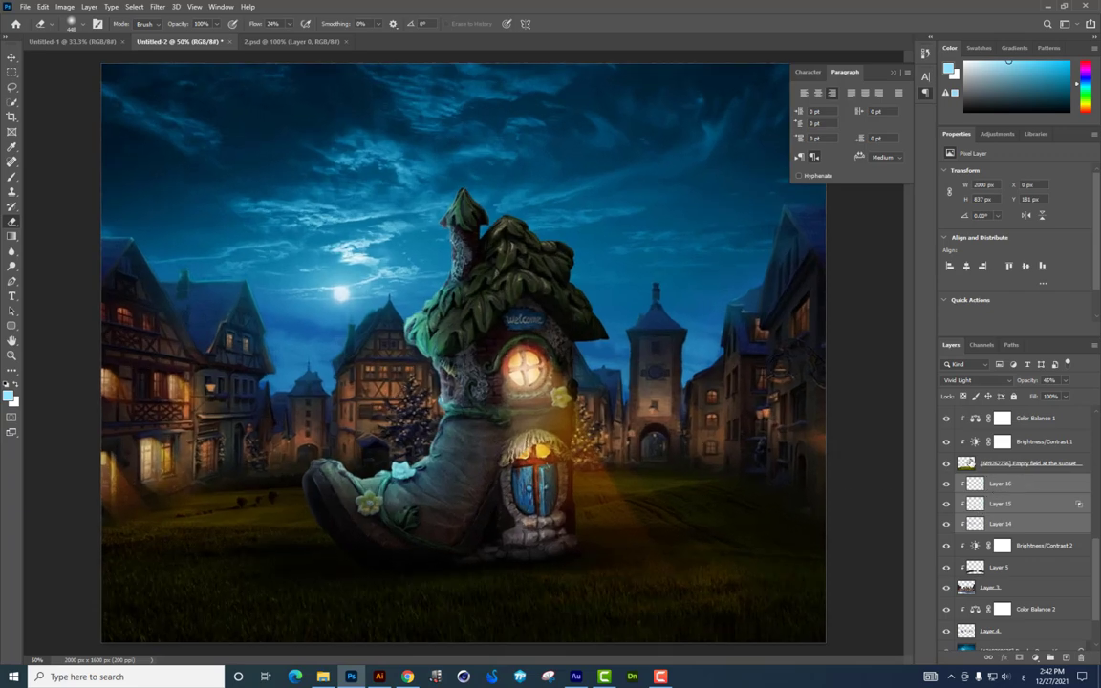
pyautogui.hotkey('ctrl', '+')
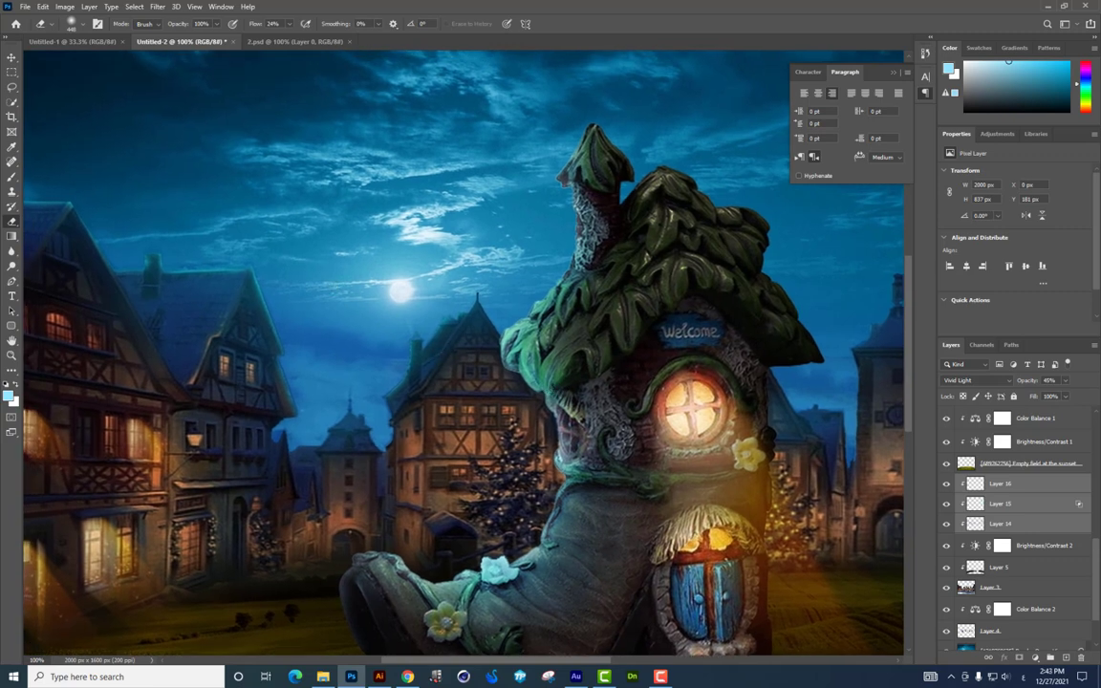
pyautogui.scroll(-1, 463, 353)
pyautogui.scroll(-3, 1076, 599)
# Step: Paint a soft pale moon-coloured glow over the moon on a new layer above the ocean
pyautogui.click(1055, 591)
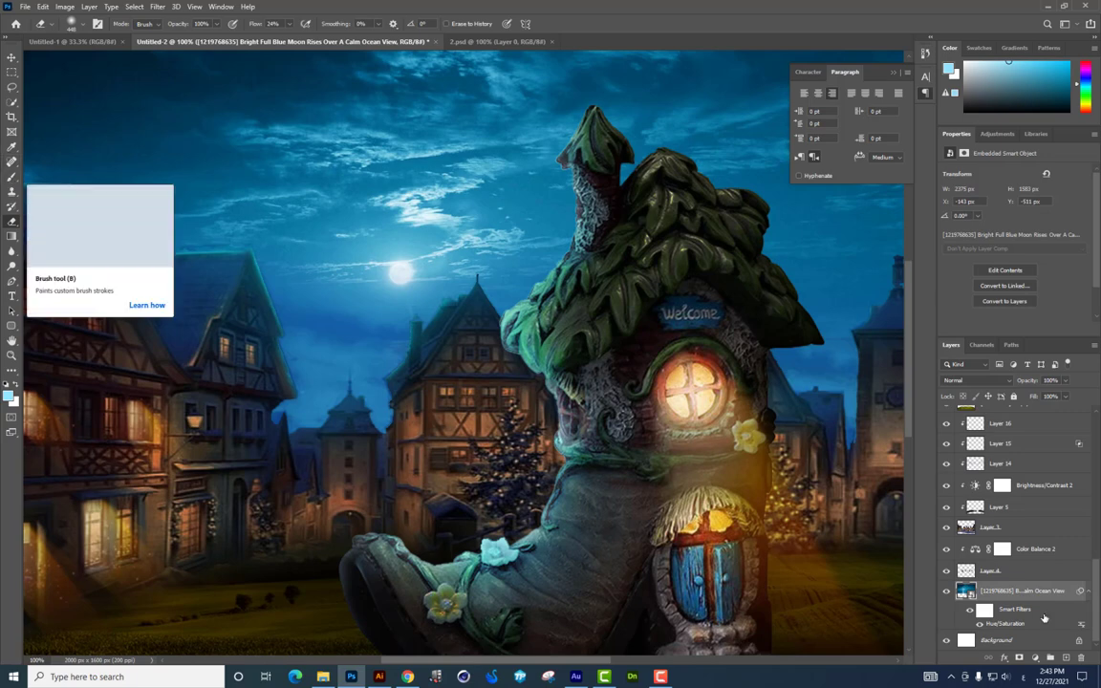
pyautogui.hotkey('ctrl', 'shift', 'alt', 'n')
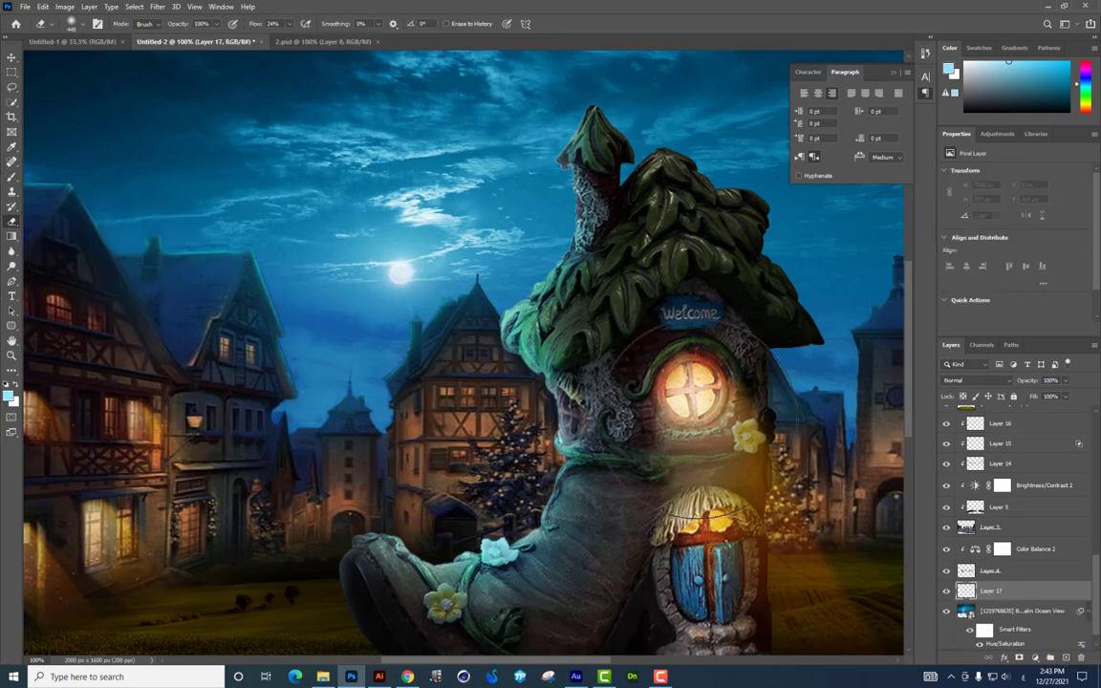
pyautogui.click(11, 179)
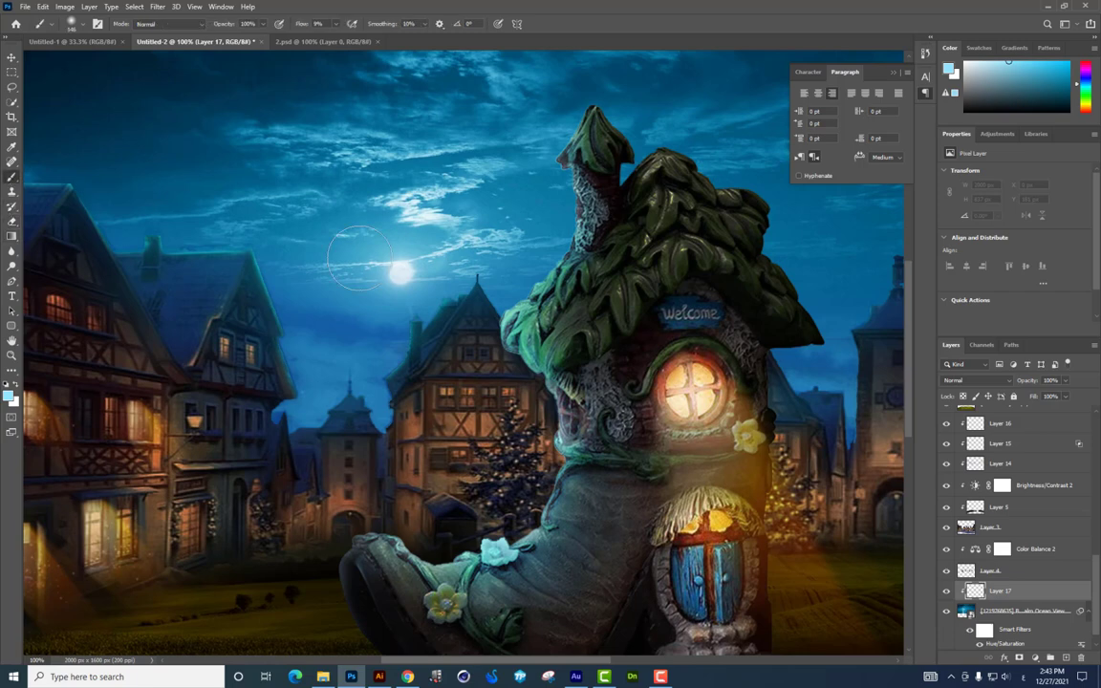
pyautogui.keyDown('alt'); pyautogui.click(409, 273); pyautogui.keyUp('alt')
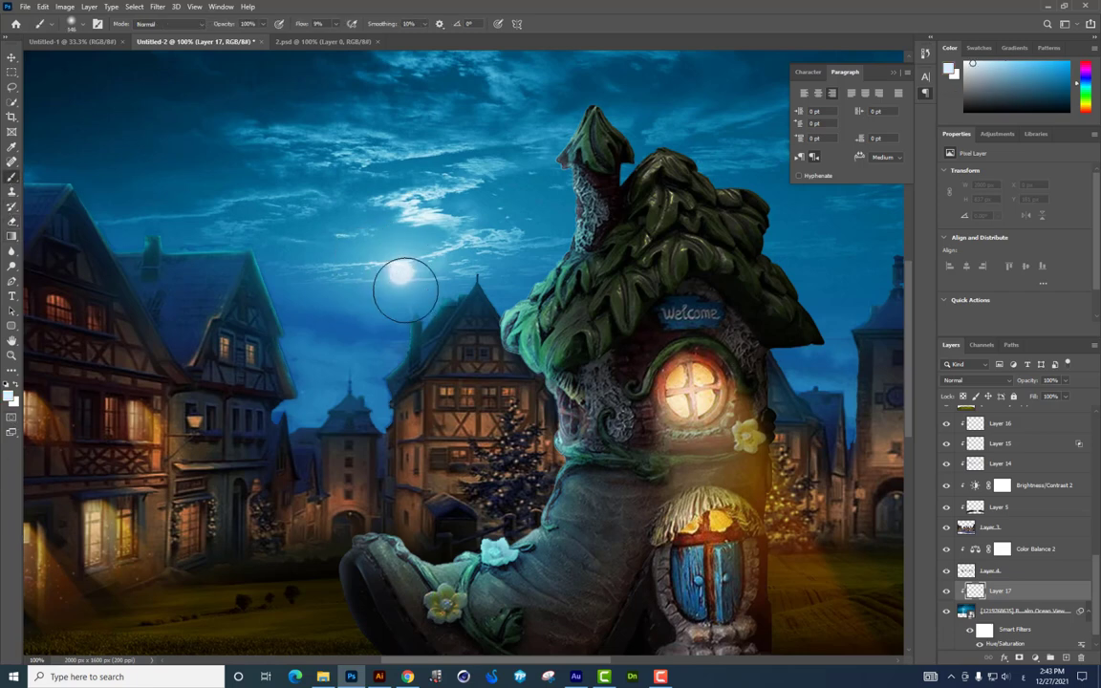
pyautogui.moveTo(405, 283); pyautogui.dragTo(411, 272)
pyautogui.press('[')
pyautogui.press('[')
pyautogui.press('[')
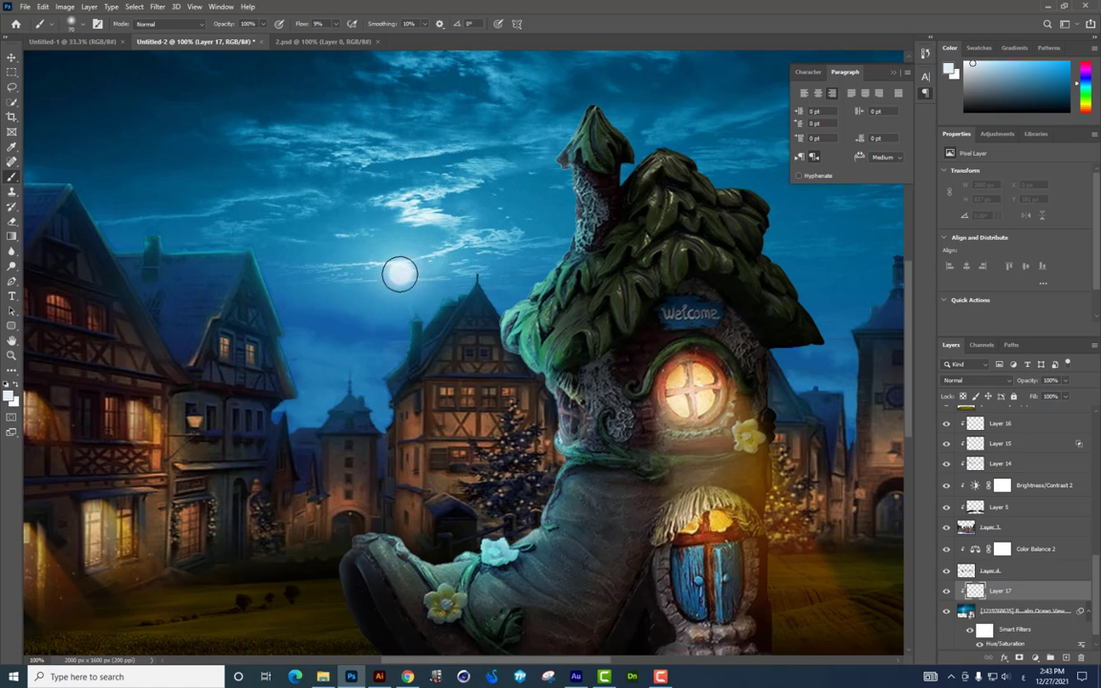
pyautogui.click(400, 273)
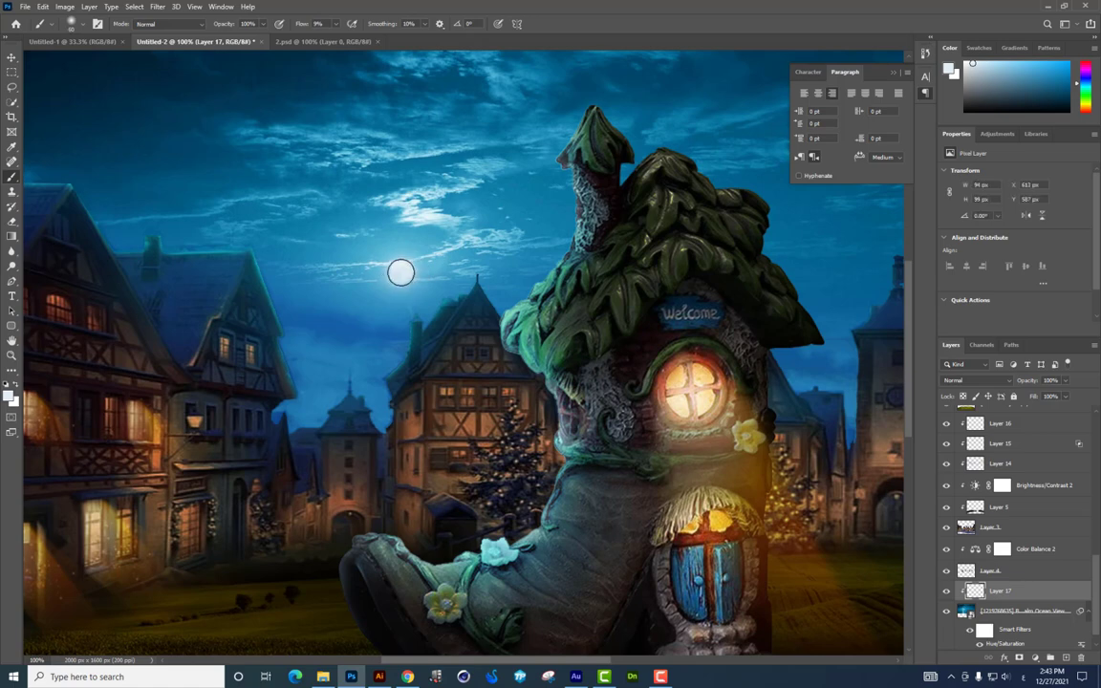
pyautogui.press(']')
pyautogui.click(400, 273)
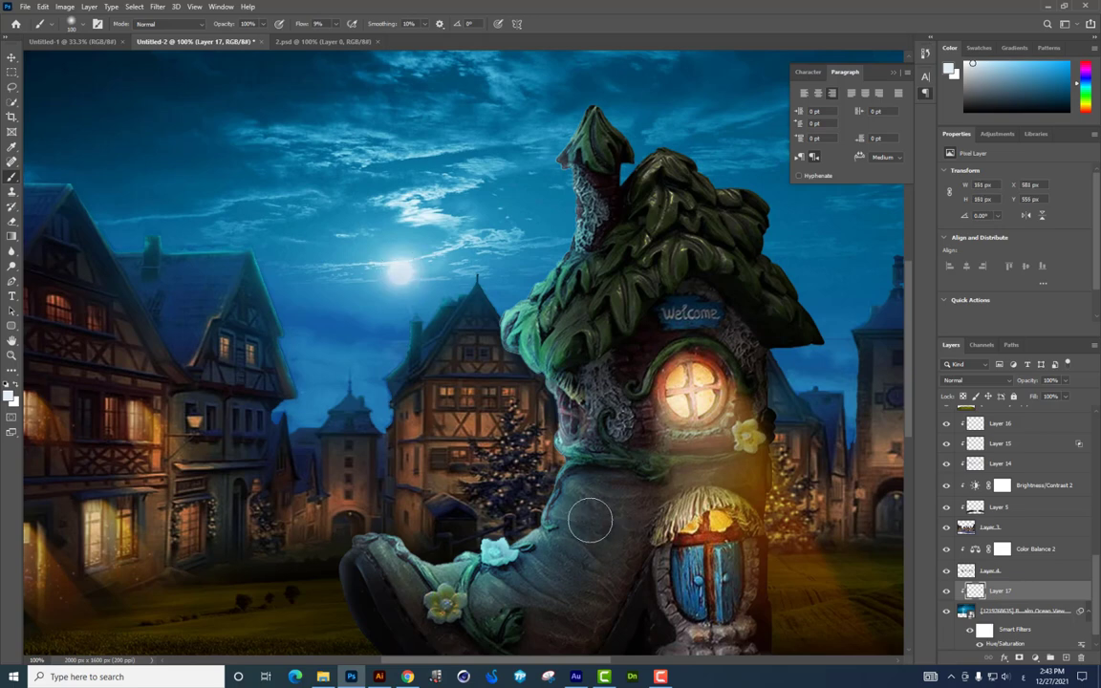
pyautogui.scroll(2, 487, 446)
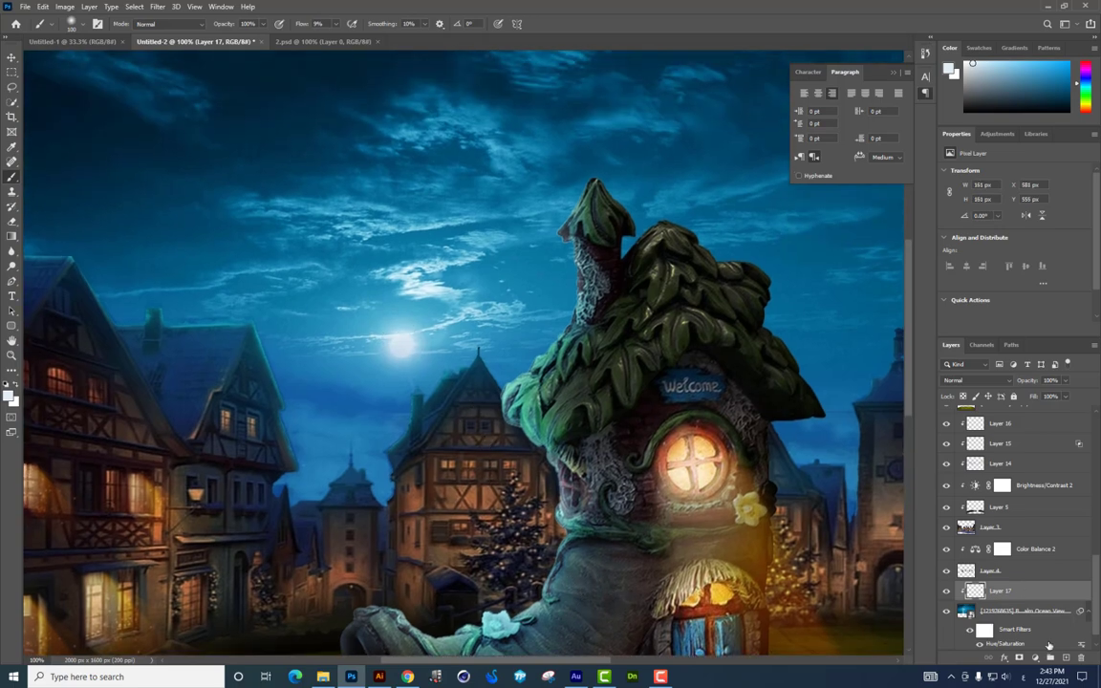
# Step: Paint faint haze in the sky around the moon on another new layer with a soft, low-flow brush
pyautogui.click(1064, 659)
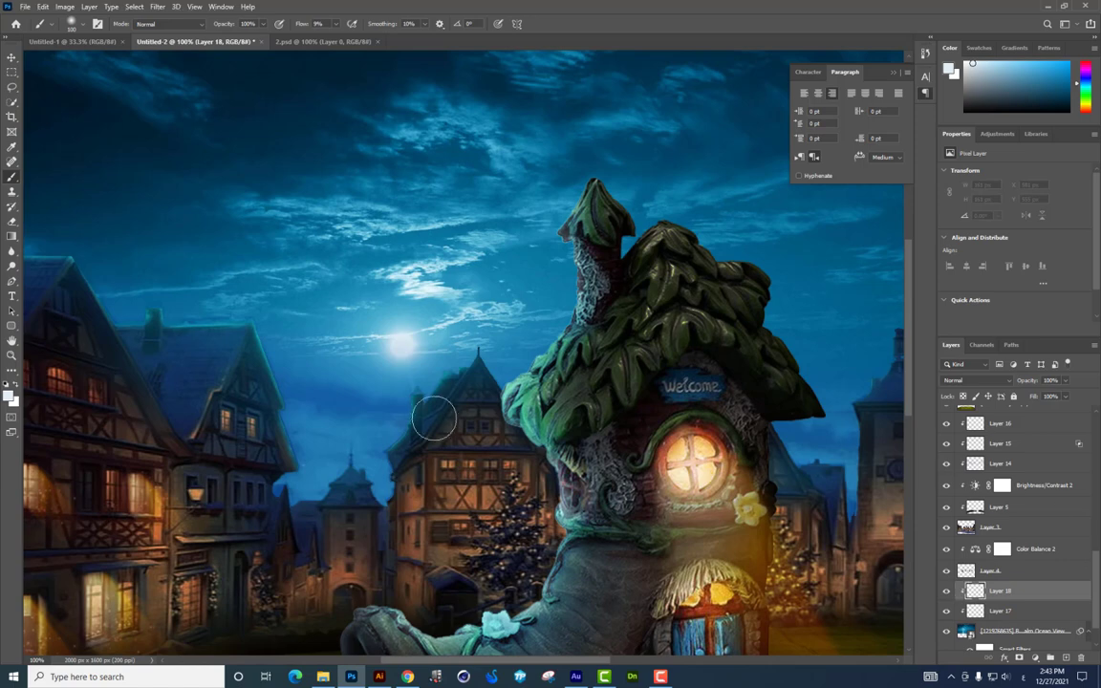
pyautogui.rightClick(402, 294)
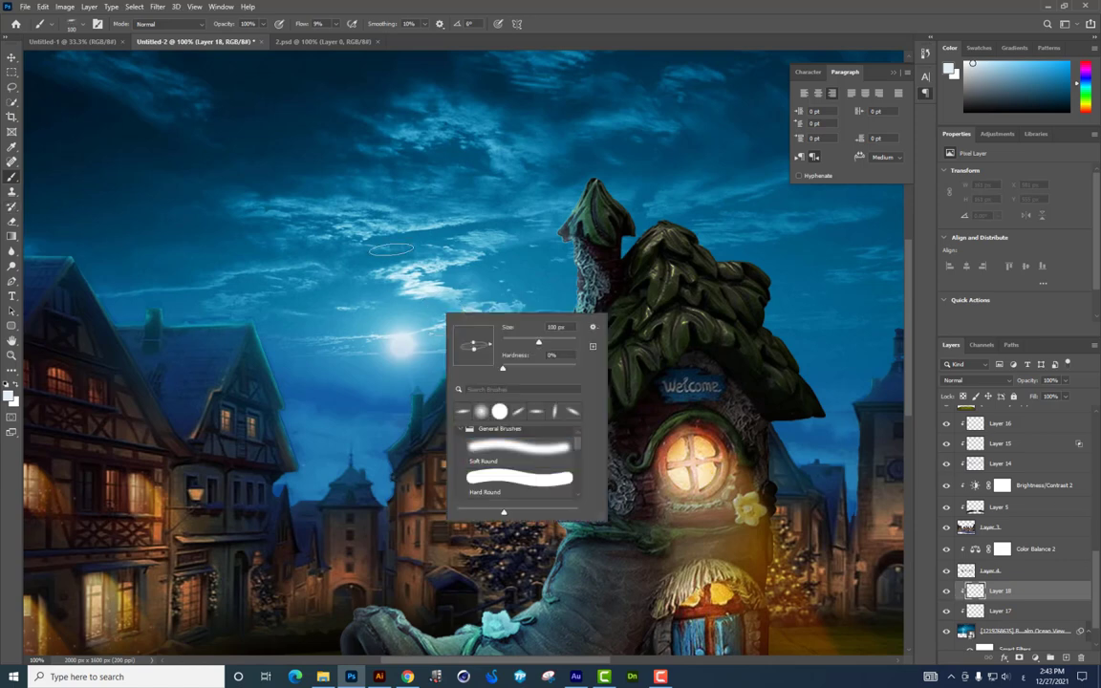
pyautogui.click(337, 25)
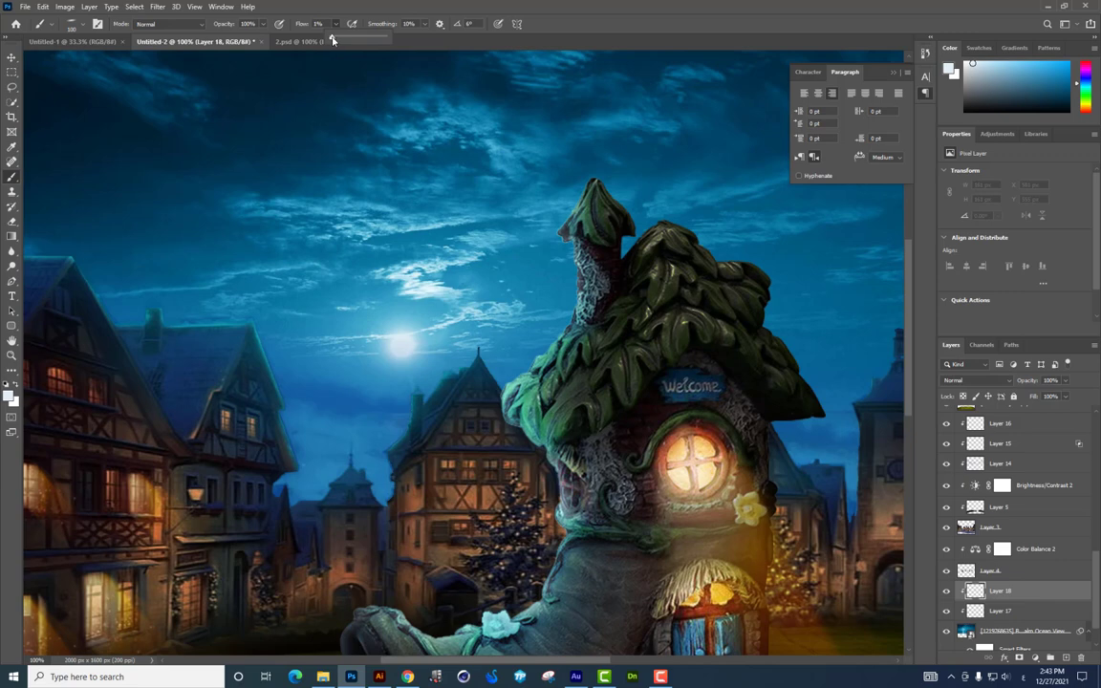
pyautogui.rightClick(474, 321)
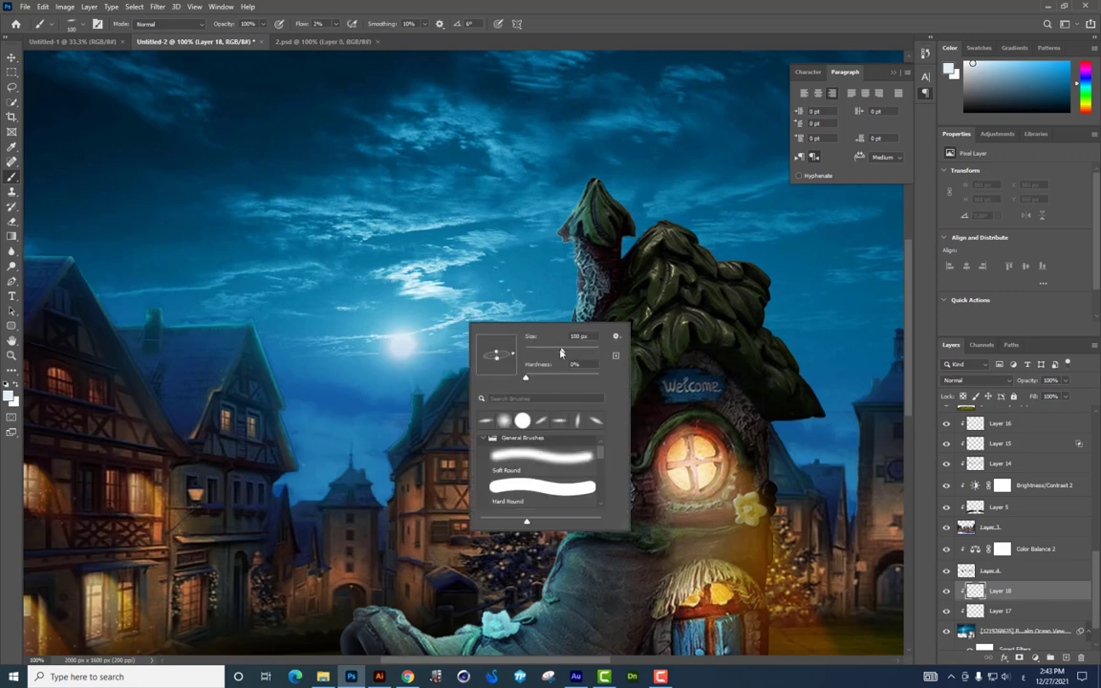
pyautogui.click(354, 293)
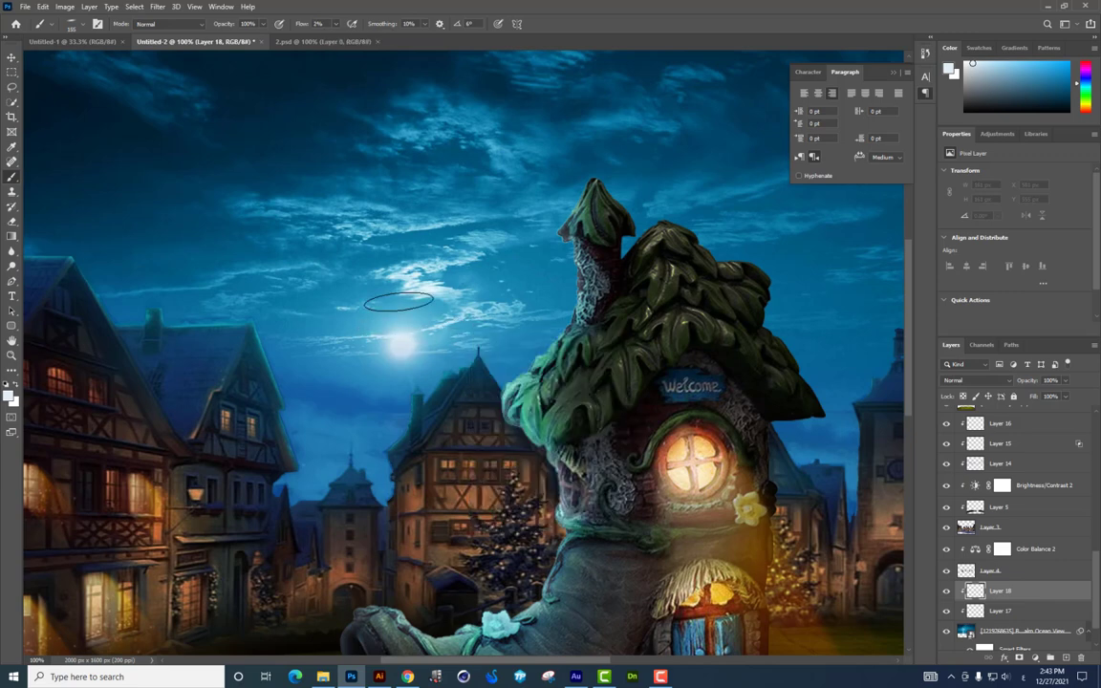
pyautogui.moveTo(400, 181)
pyautogui.mouseDown()
pyautogui.moveTo(365, 235)
pyautogui.moveTo(377, 143)
pyautogui.mouseUp()
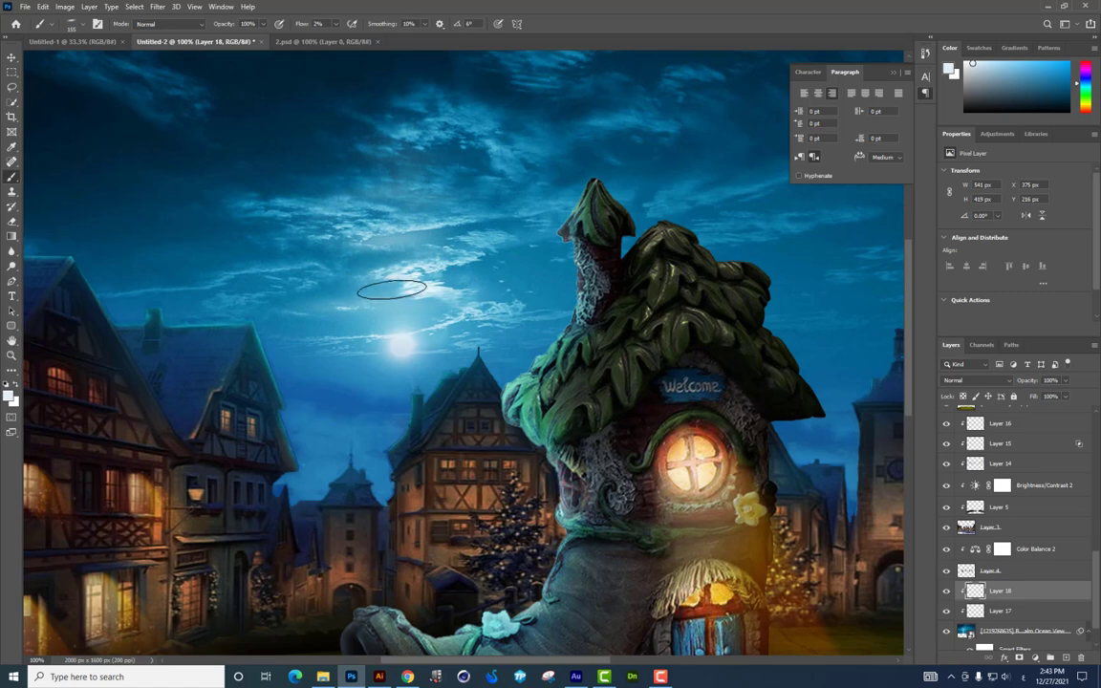
pyautogui.moveTo(433, 221)
pyautogui.mouseDown()
pyautogui.moveTo(465, 255)
pyautogui.moveTo(433, 266)
pyautogui.mouseUp()
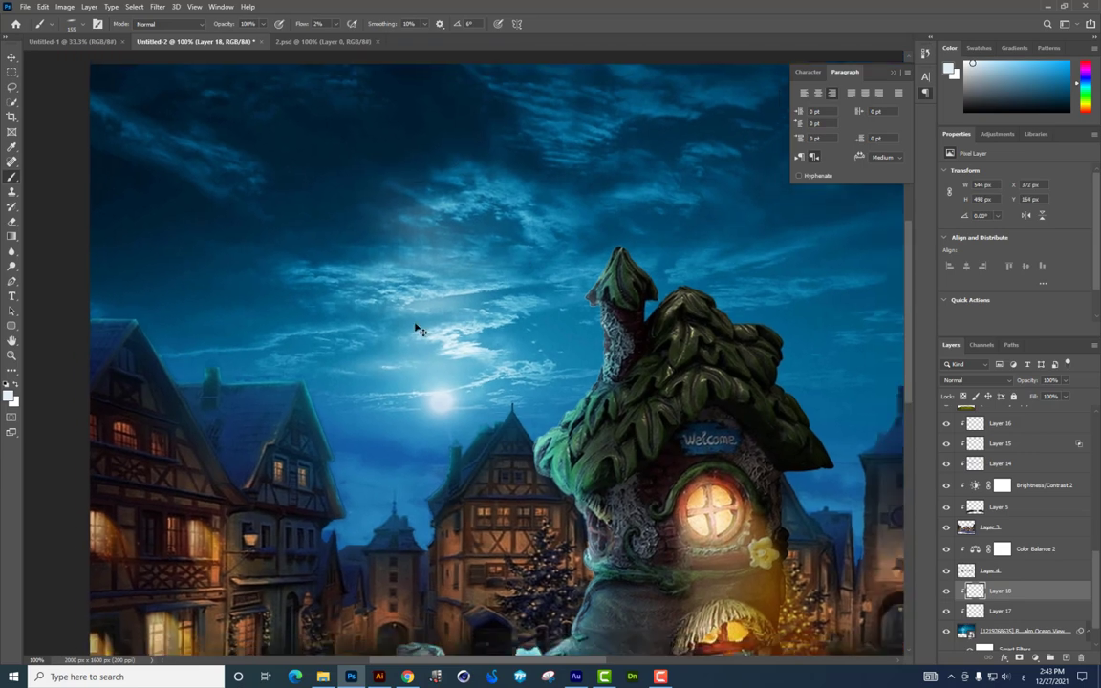
# Step: Stretch the Layer 18 sky haze upward with a slight skew, then toggle its visibility to compare
pyautogui.hotkey('ctrl', '-')
pyautogui.hotkey('ctrl', '-')
pyautogui.hotkey('ctrl', 't')
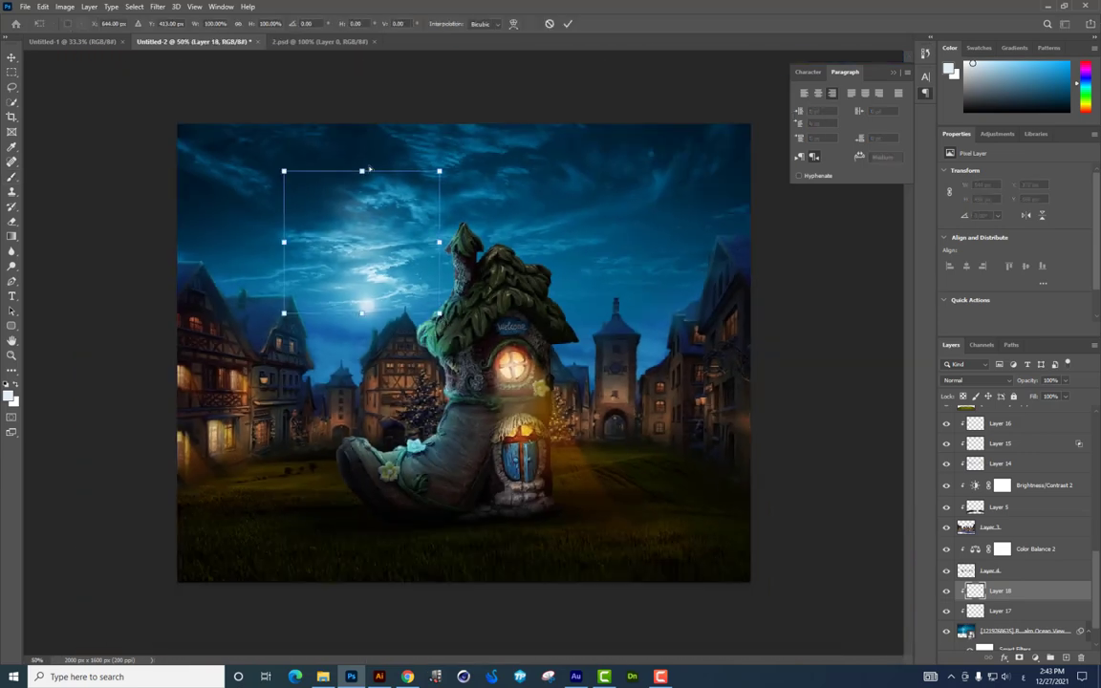
pyautogui.moveTo(363, 168)
pyautogui.mouseDown()
pyautogui.moveTo(366, 128)
pyautogui.moveTo(374, 153)
pyautogui.mouseUp()
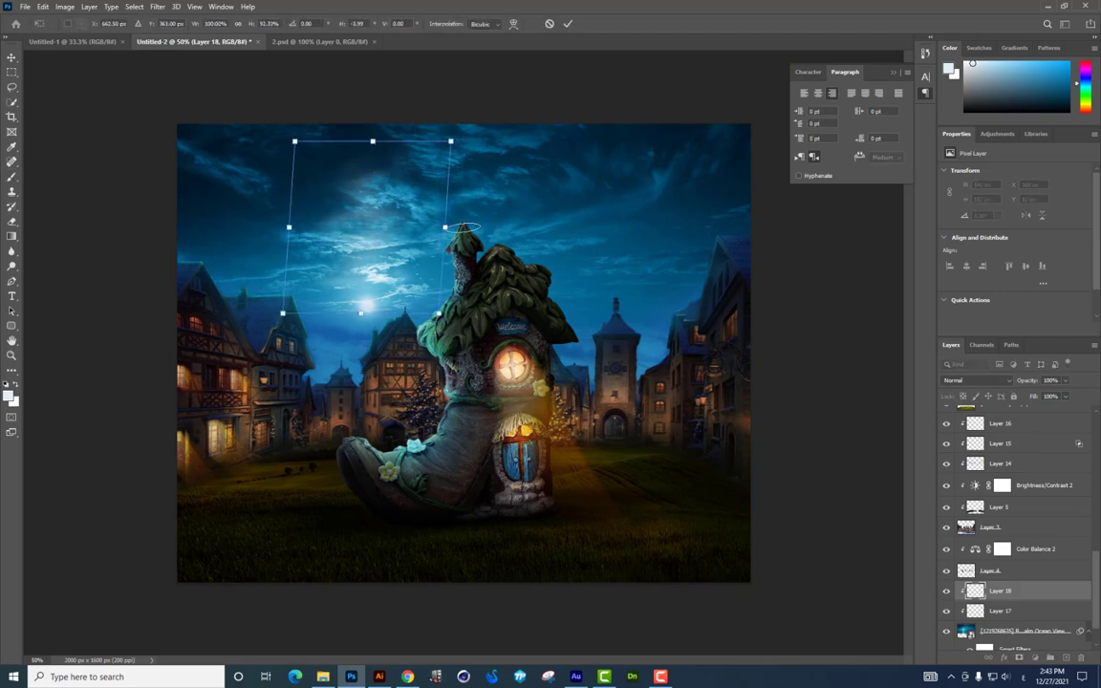
pyautogui.press('Return')
pyautogui.click(947, 592)
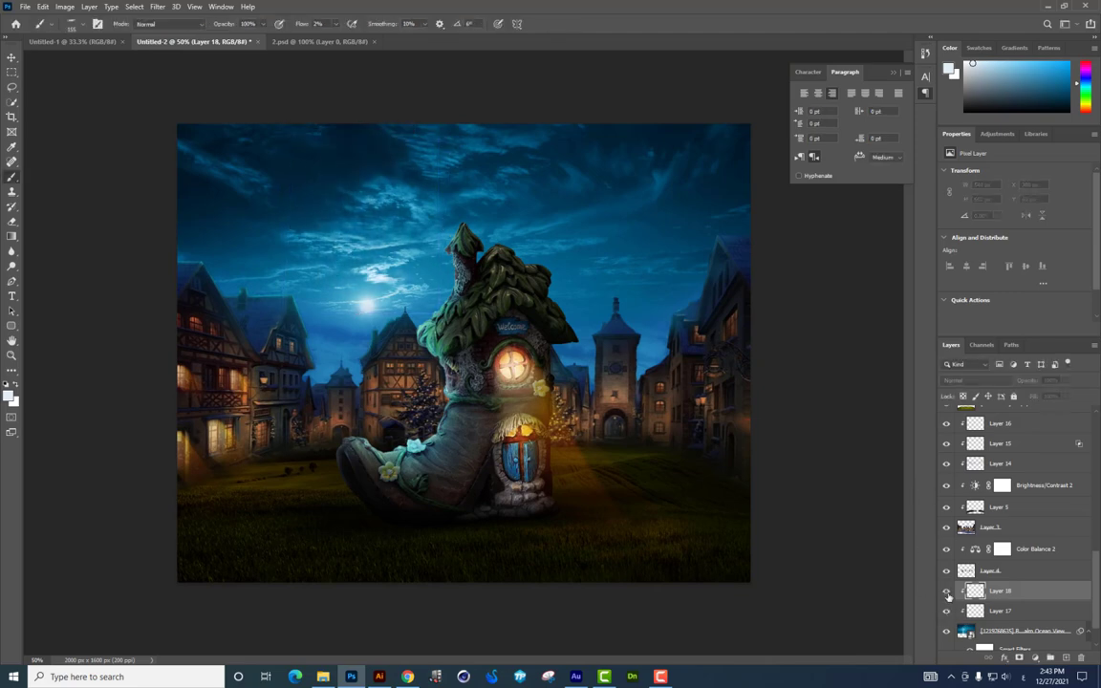
pyautogui.click(948, 593)
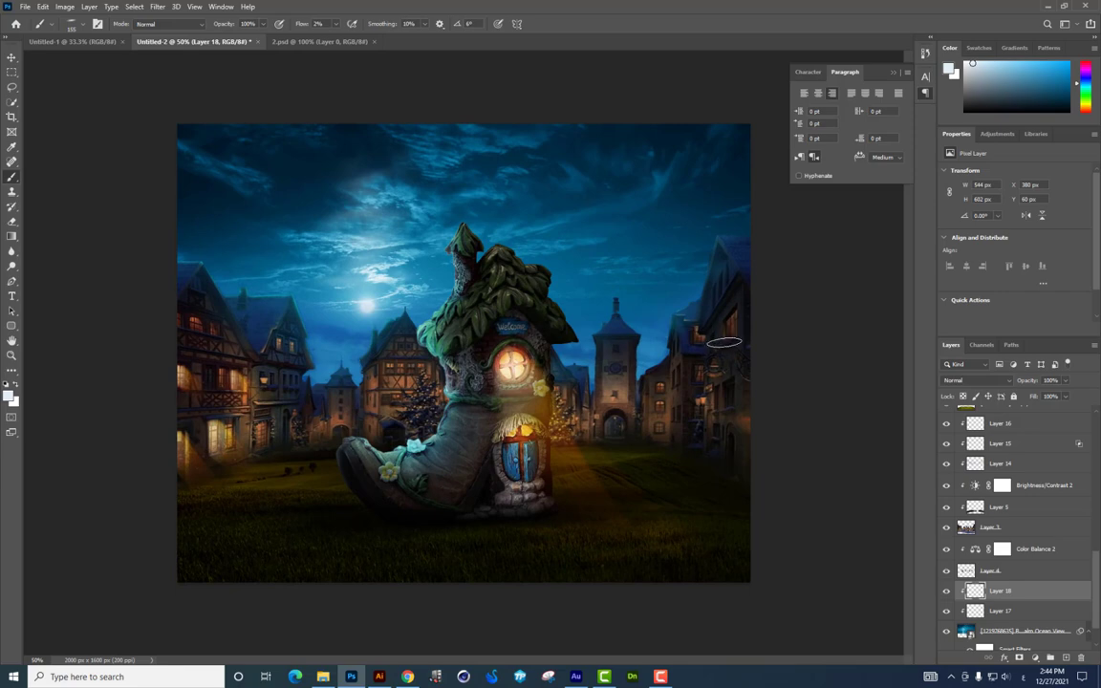
# Step: Add a Color Balance layer above Color Lookup 1 with midtones red +19, green +7, blue +24
pyautogui.scroll(3, 1009, 465)
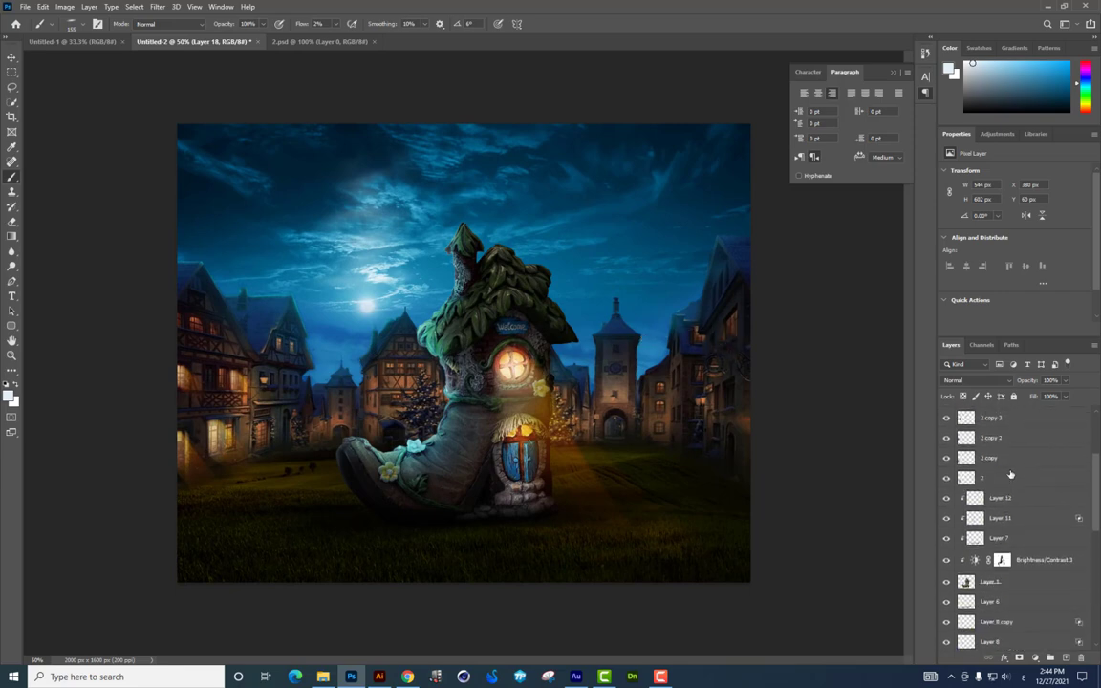
pyautogui.scroll(2, 1014, 460)
pyautogui.click(1034, 425)
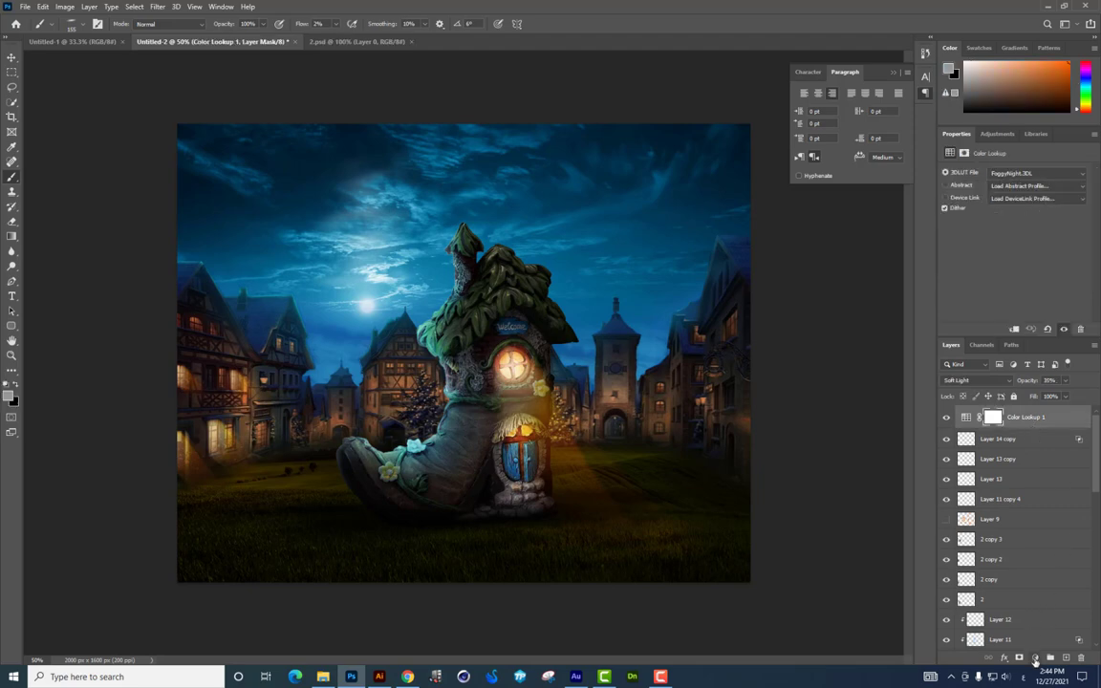
pyautogui.click(1036, 661)
pyautogui.click(947, 506)
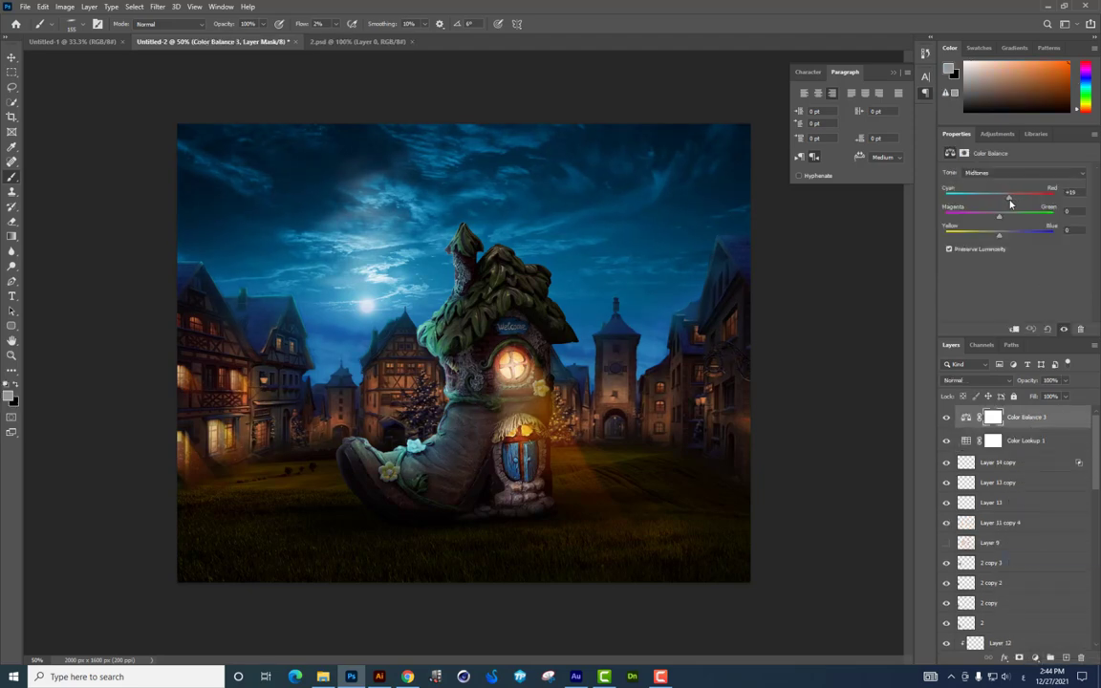
pyautogui.moveTo(999, 223); pyautogui.dragTo(1003, 221)
pyautogui.hotkey('ctrl', '+')
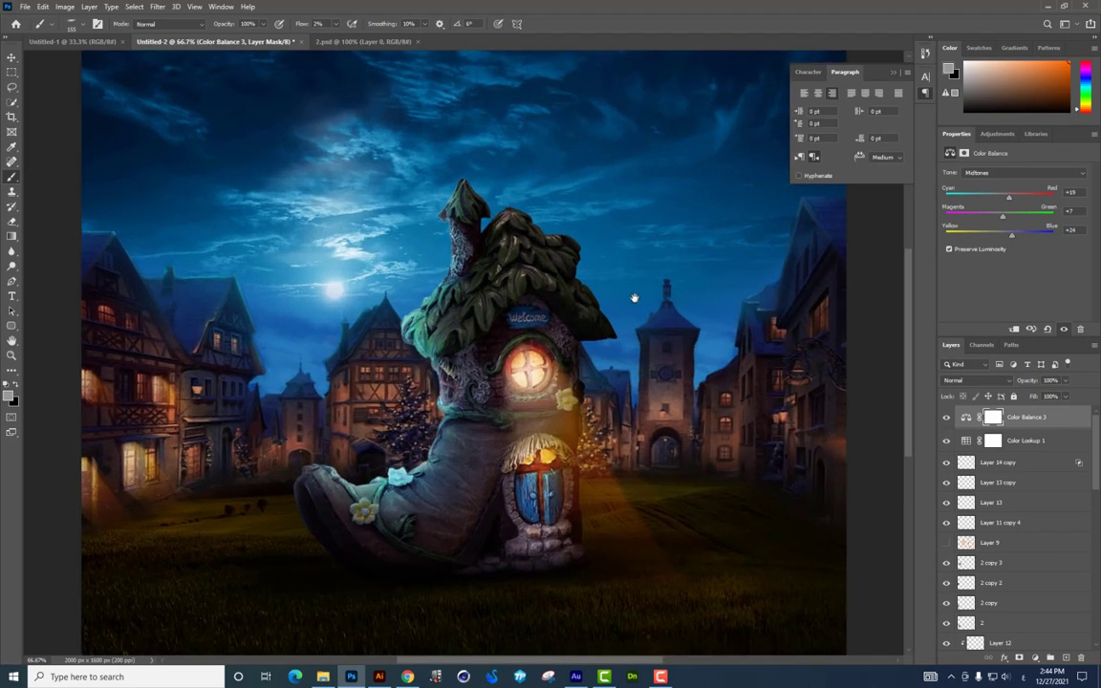
pyautogui.scroll(-2, 631, 488)
# Step: Drag the smoke image 1.jpg from File Explorer into the Photoshop composite
pyautogui.hotkey('alt', 'Tab')
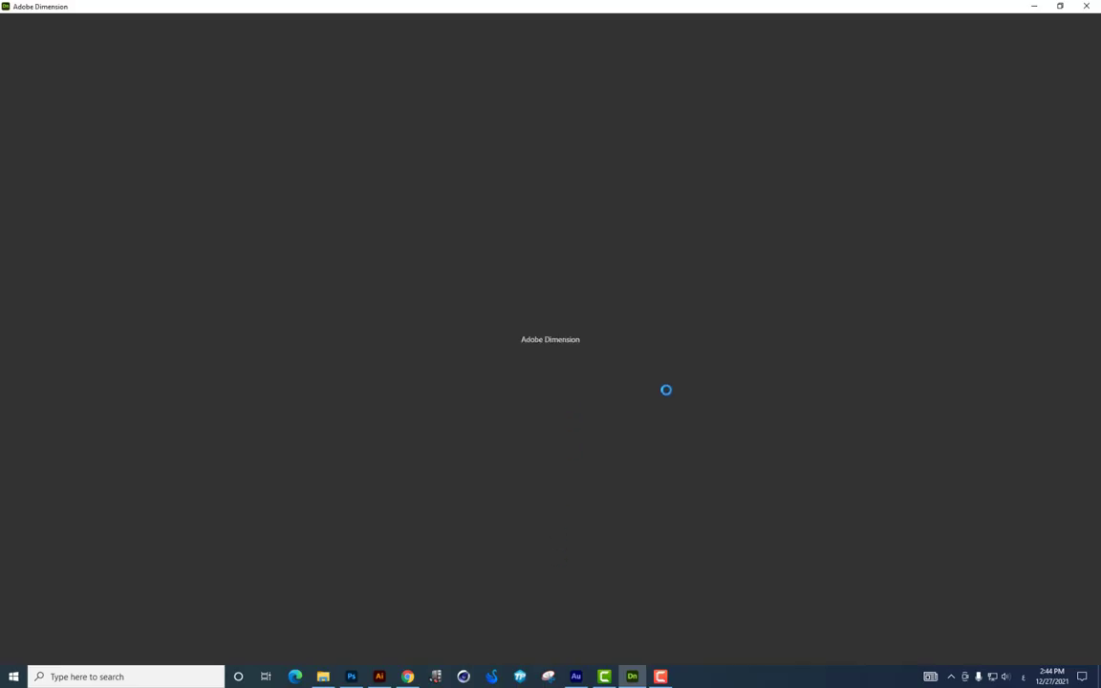
pyautogui.click(1034, 7)
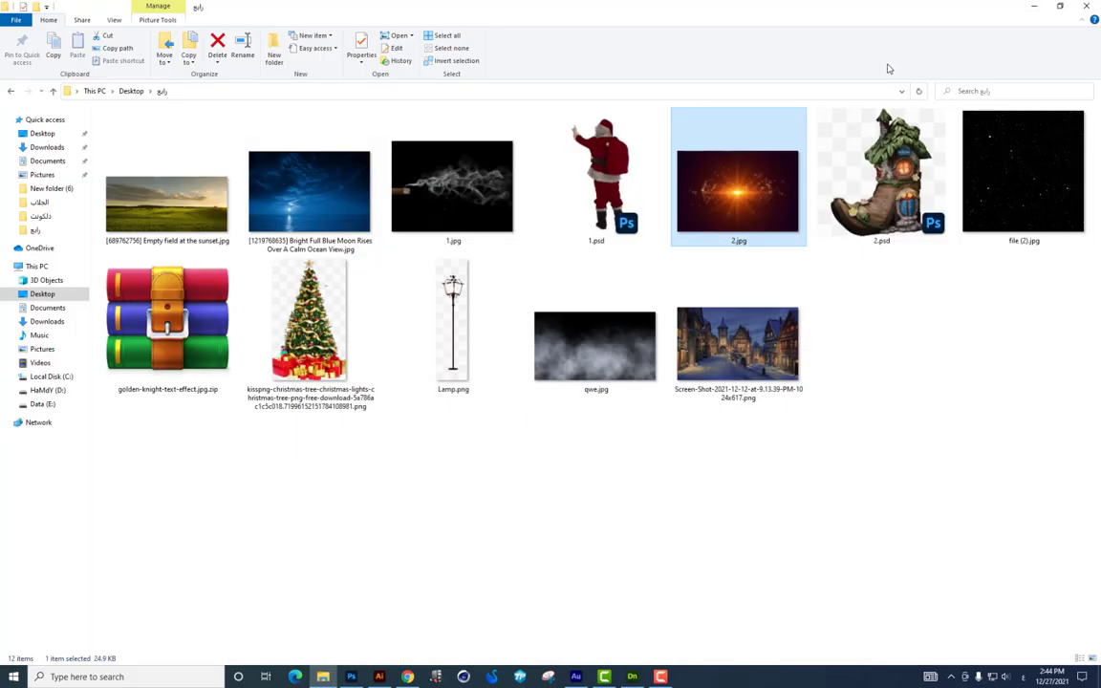
pyautogui.moveTo(452, 187)
pyautogui.mouseDown()
pyautogui.moveTo(349, 670)
pyautogui.moveTo(445, 219)
pyautogui.mouseUp()
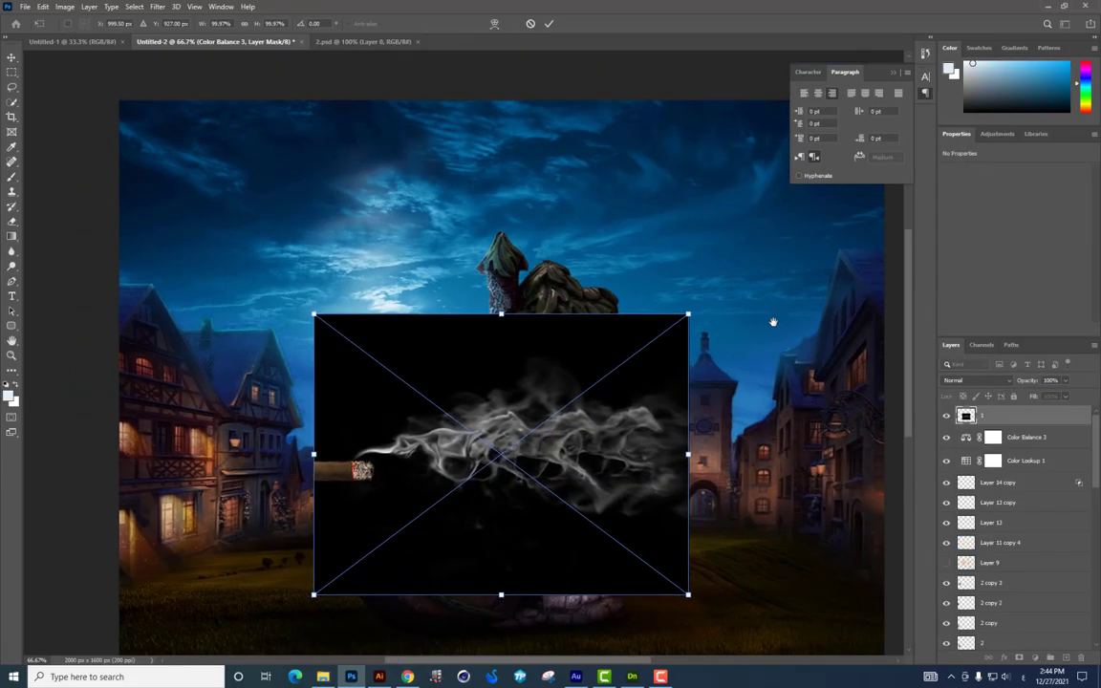
# Step: Set the smoke layer to Screen blend mode, then scale it and stand it upright above the chimney
pyautogui.moveTo(696, 304)
pyautogui.mouseDown()
pyautogui.moveTo(468, 222)
pyautogui.moveTo(392, 244)
pyautogui.mouseUp()
pyautogui.press('Return')
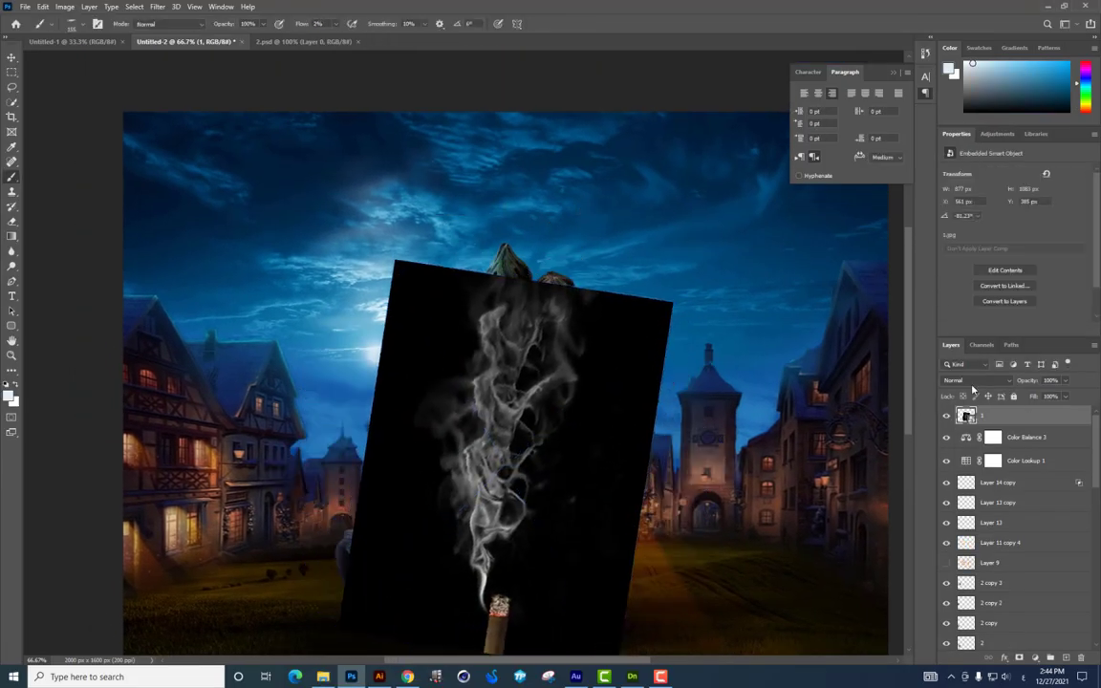
pyautogui.click(975, 380)
pyautogui.click(953, 474)
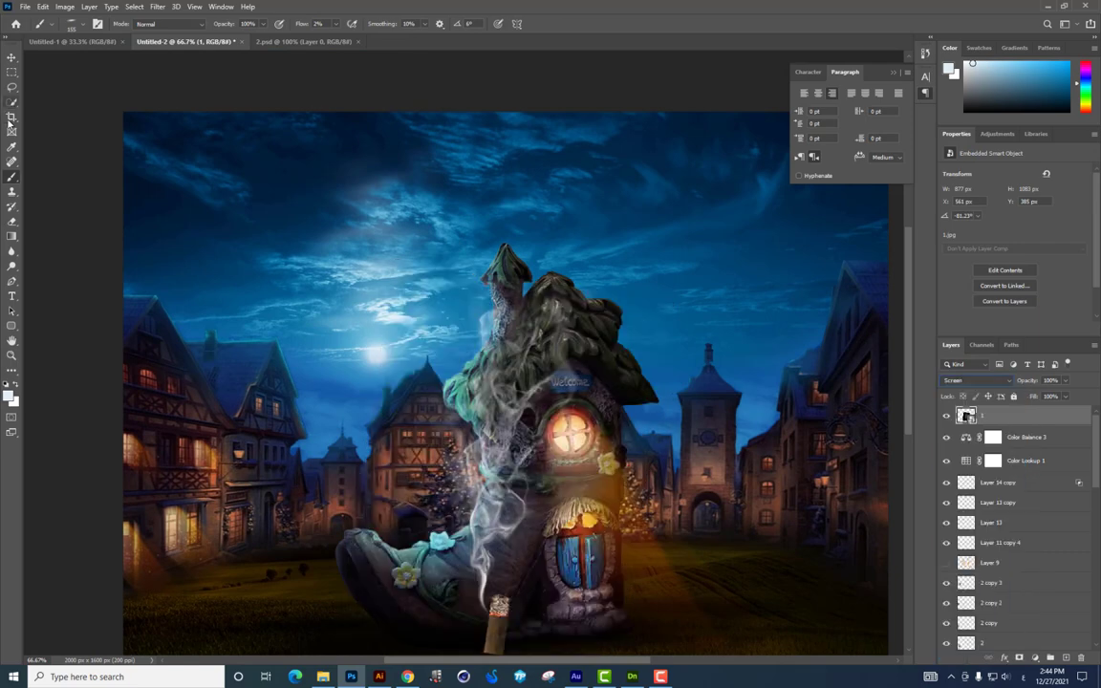
pyautogui.click(11, 58)
pyautogui.moveTo(488, 440); pyautogui.dragTo(457, 143)
pyautogui.hotkey('ctrl', 't')
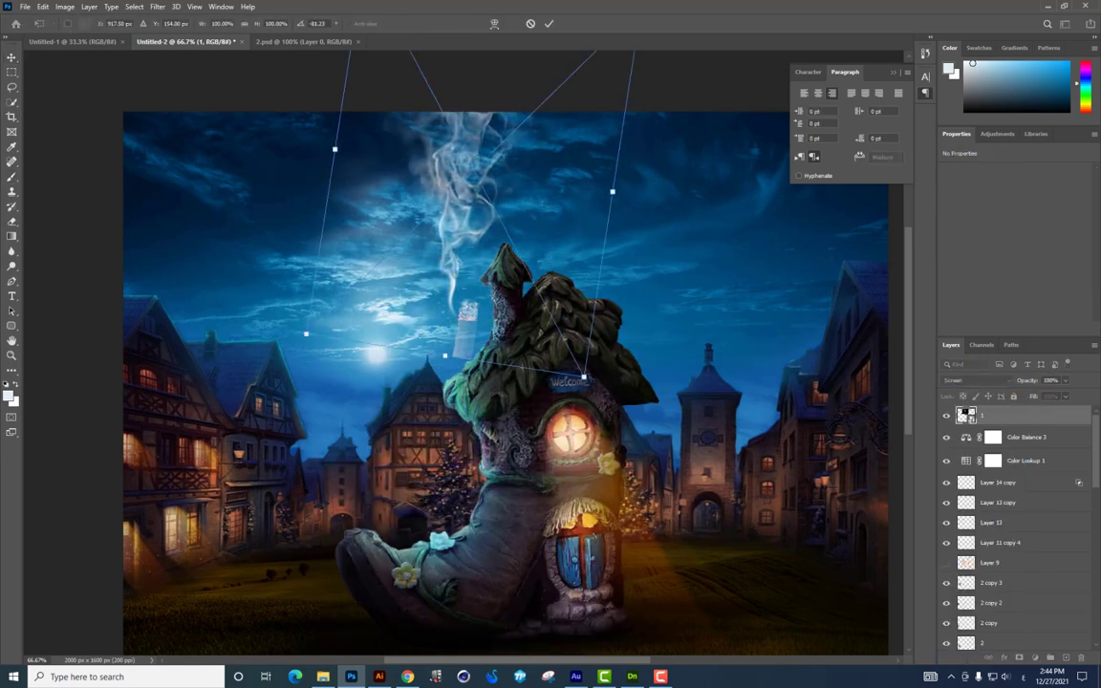
pyautogui.moveTo(583, 377); pyautogui.dragTo(612, 191)
pyautogui.moveTo(462, 188); pyautogui.dragTo(529, 222)
pyautogui.press('Return')
pyautogui.press('Return')
# Step: Rasterize the smoke layer and softly erase its edges with a 75 px, then 183 px eraser
pyautogui.click(11, 222)
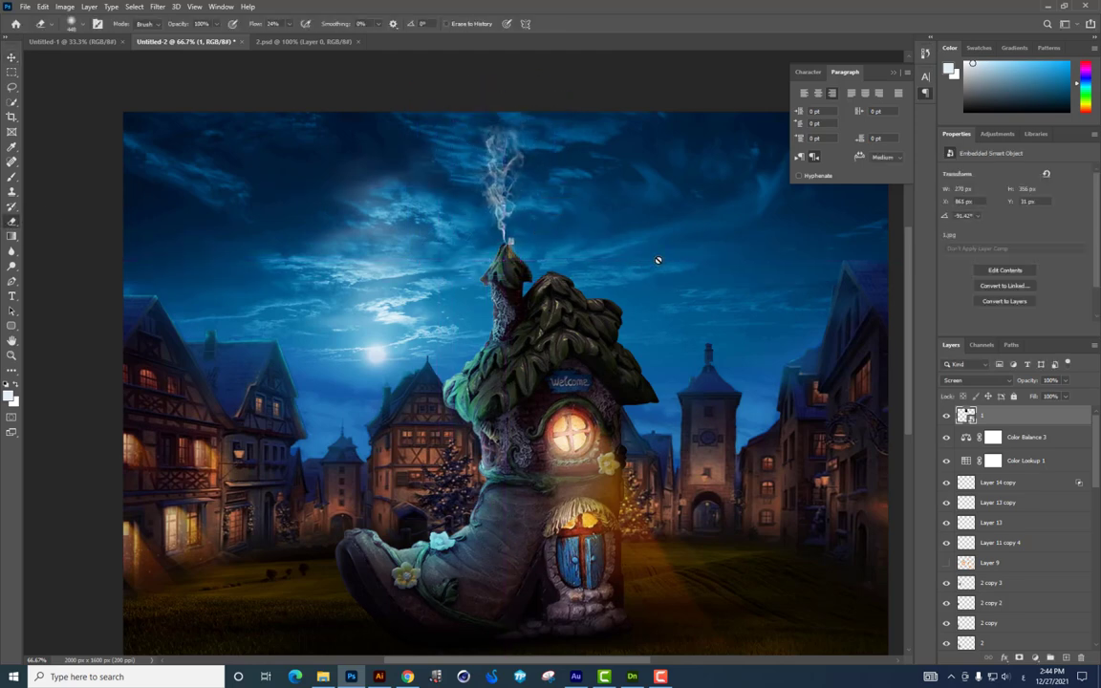
pyautogui.click(655, 258)
pyautogui.click(538, 257)
pyautogui.rightClick(590, 262)
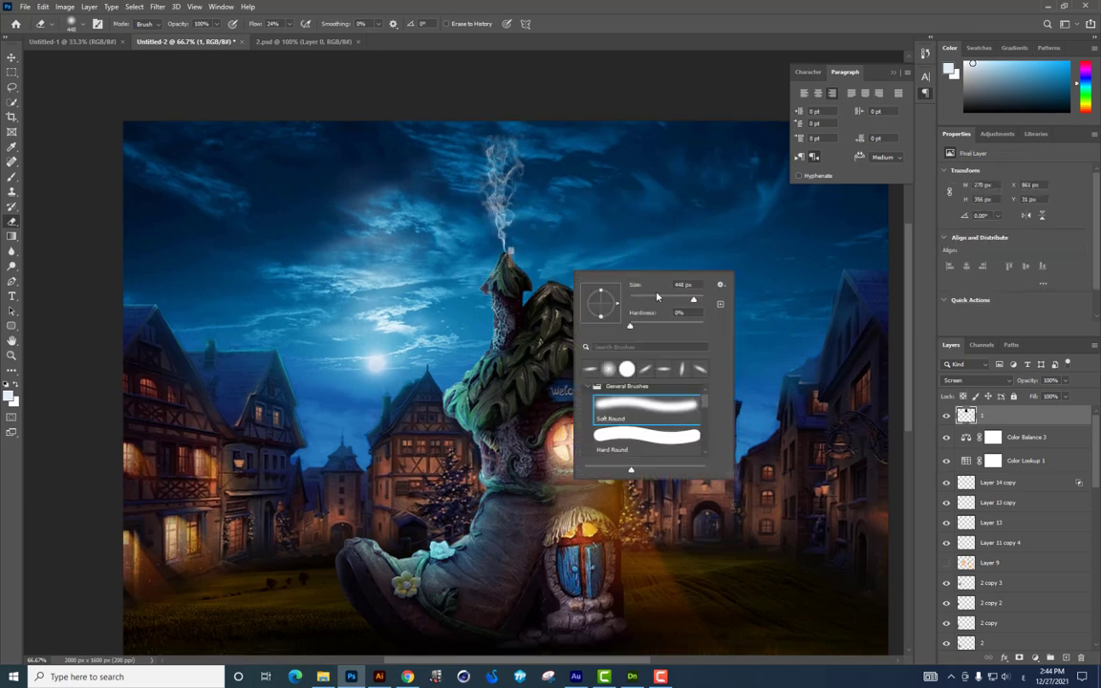
pyautogui.write('75')
pyautogui.press('Return')
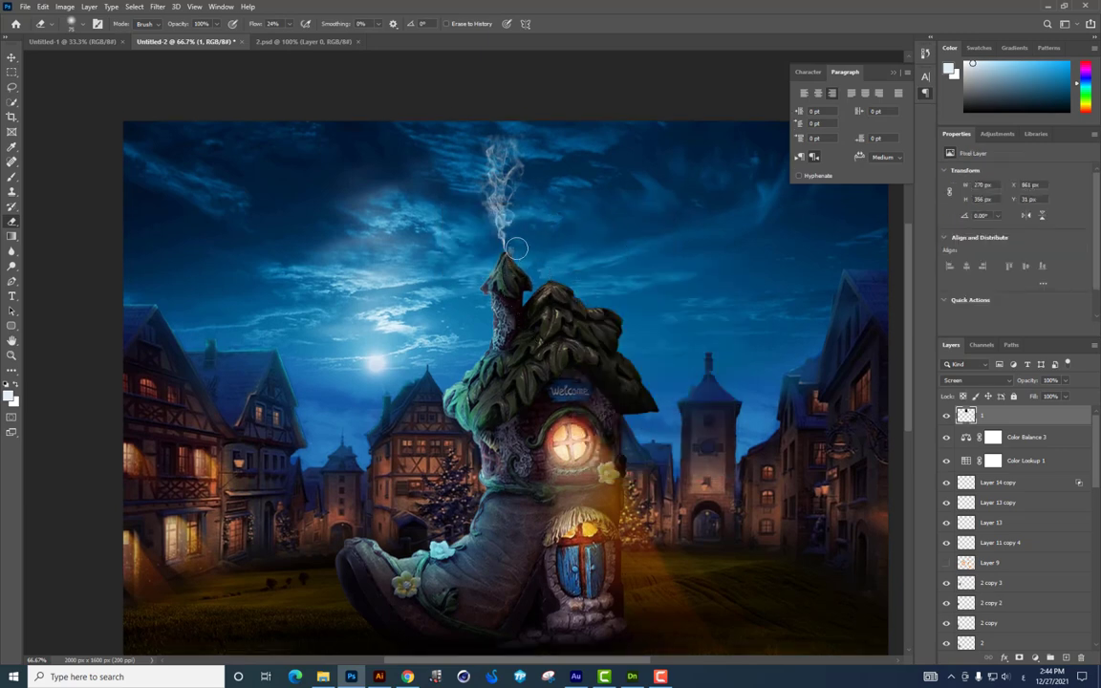
pyautogui.rightClick(583, 178)
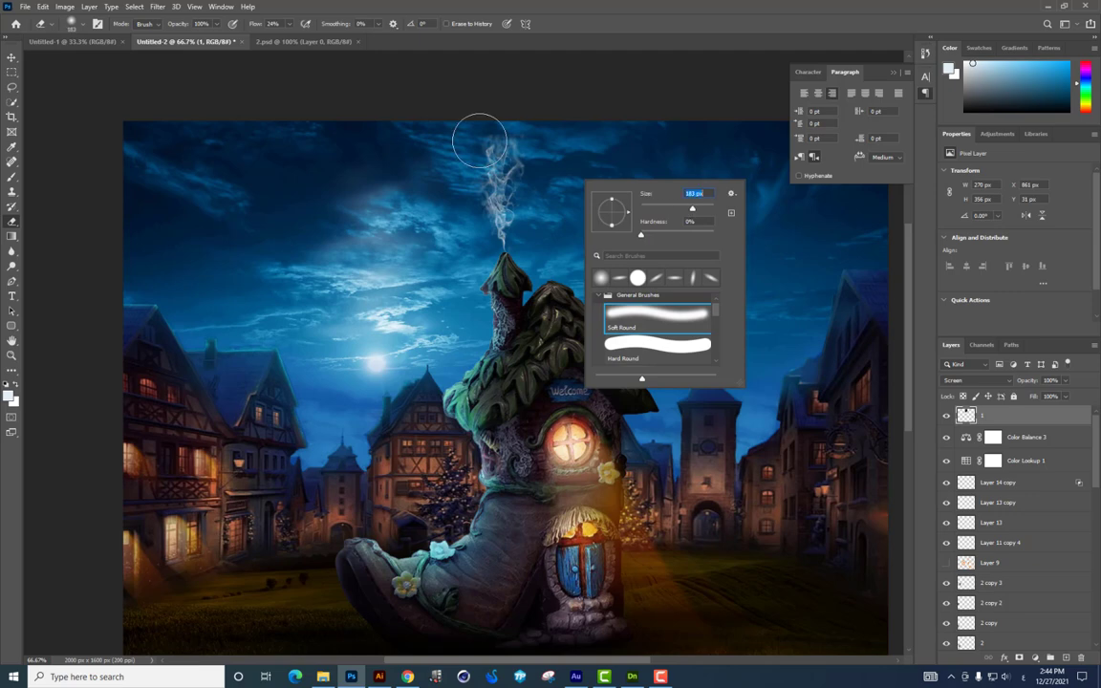
pyautogui.press('Return')
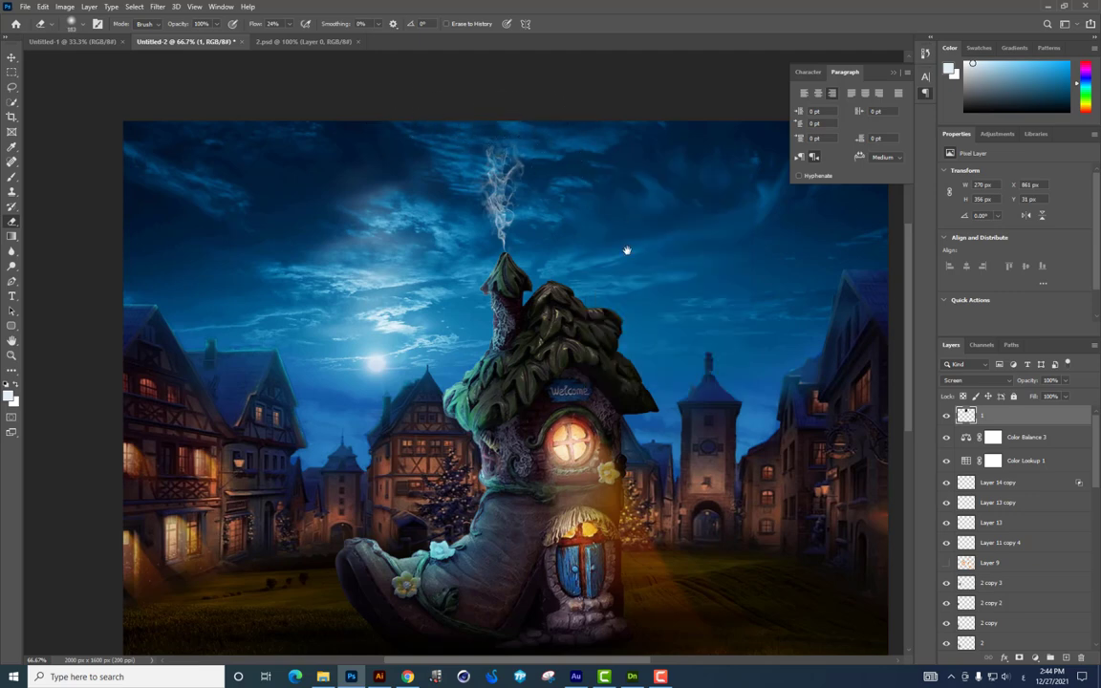
pyautogui.scroll(-1, 636, 188)
pyautogui.scroll(-2, 624, 113)
pyautogui.scroll(-1, 650, 86)
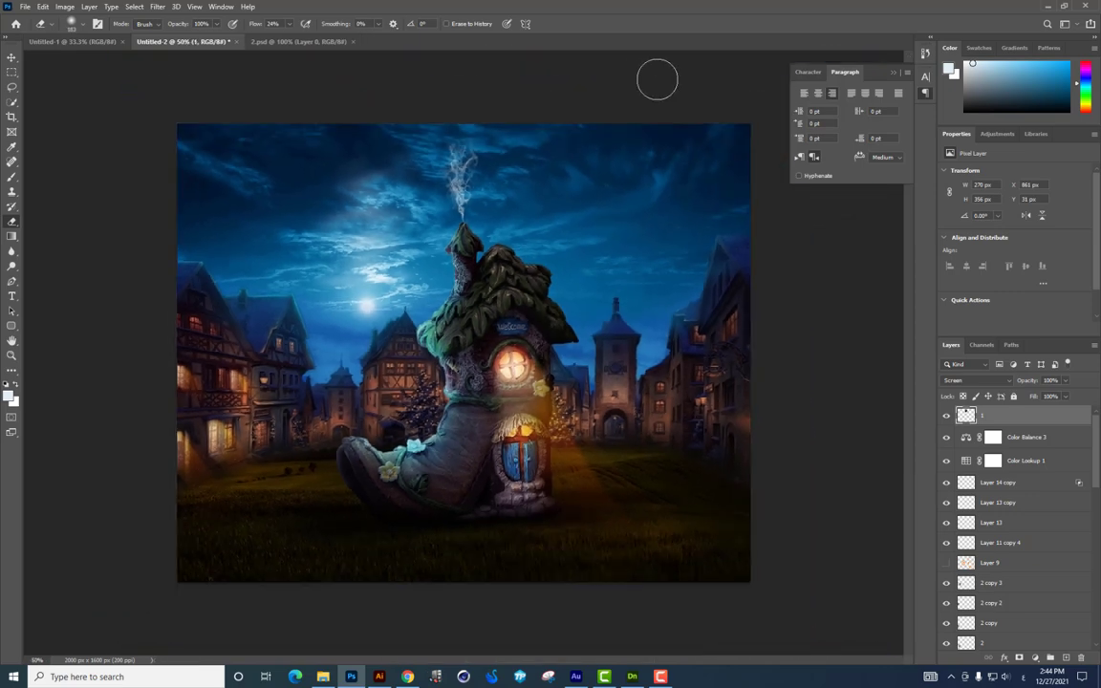
pyautogui.click(11, 58)
# Step: Place Lamp.png, shrunk to street scale, beside the right-hand village buildings
pyautogui.hotkey('alt', 'Tab')
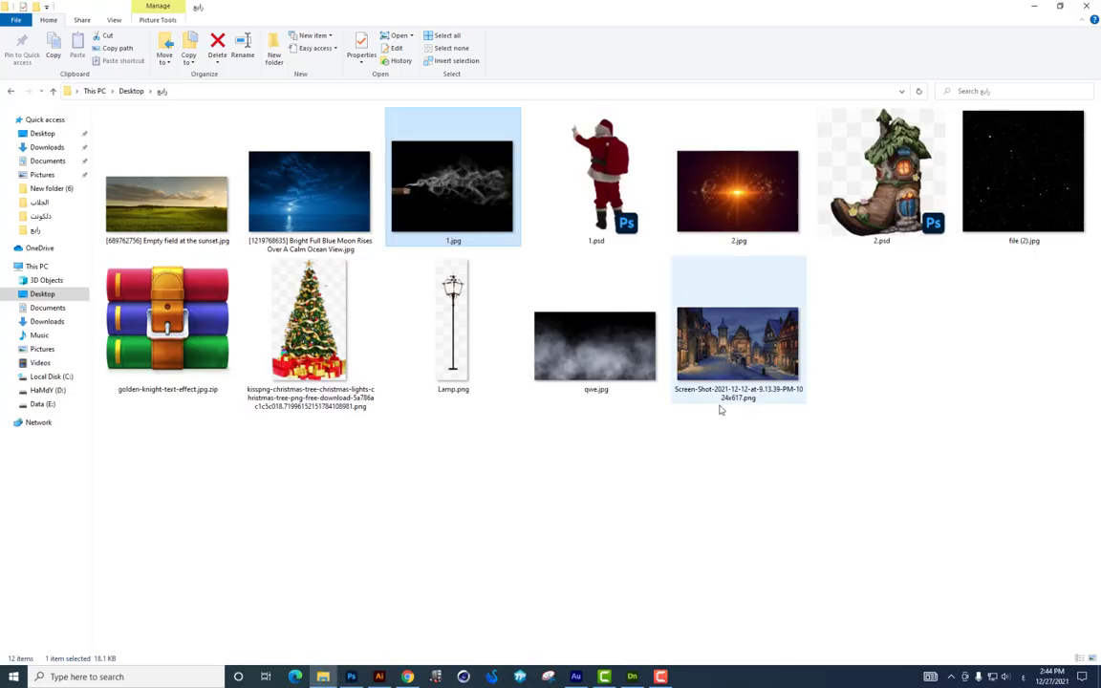
pyautogui.click(453, 325)
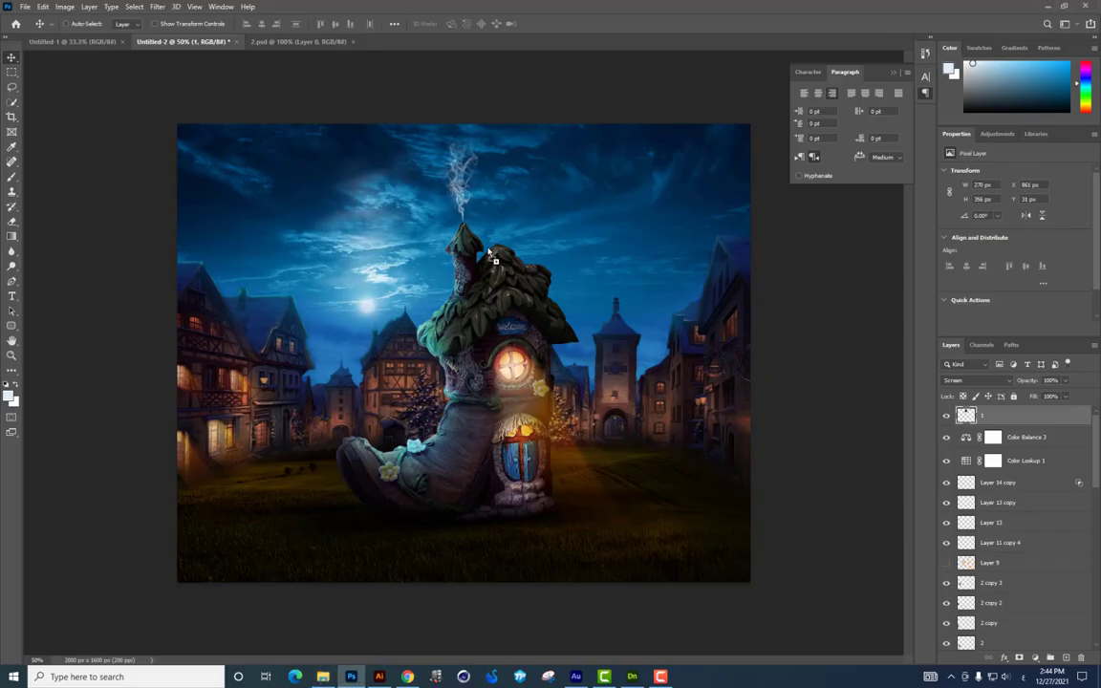
pyautogui.moveTo(374, 620); pyautogui.dragTo(464, 353)
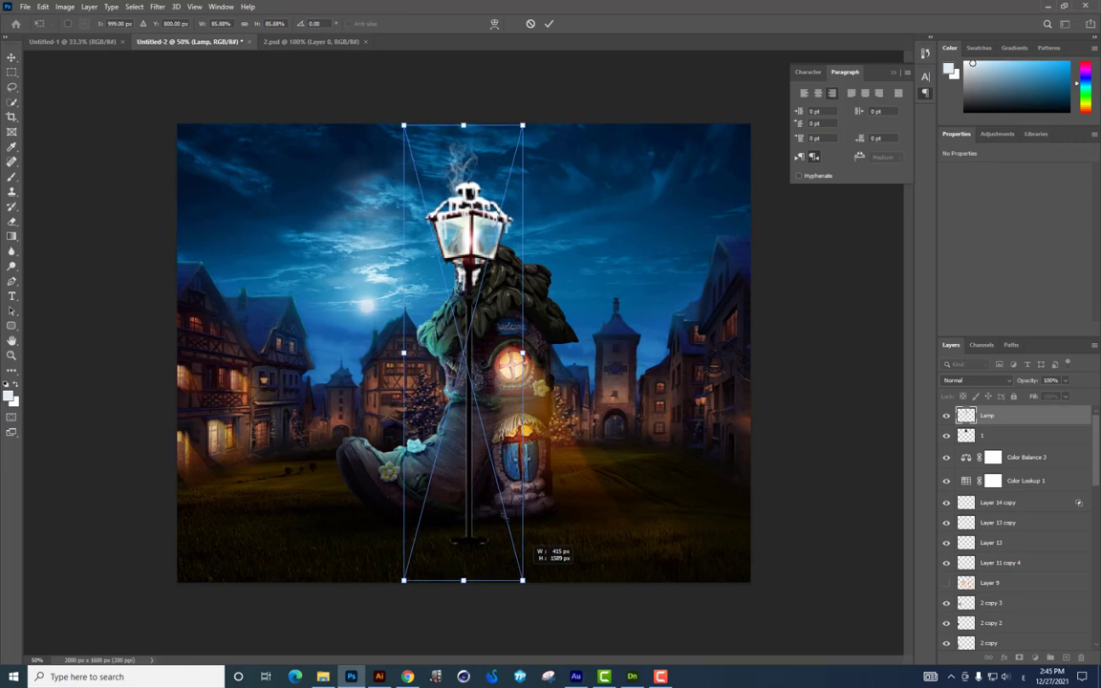
pyautogui.press('Return')
pyautogui.moveTo(523, 581)
pyautogui.mouseDown()
pyautogui.moveTo(479, 409)
pyautogui.moveTo(649, 402)
pyautogui.moveTo(701, 433)
pyautogui.mouseUp()
pyautogui.hotkey('ctrl', 't')
pyautogui.moveTo(663, 301); pyautogui.dragTo(688, 375)
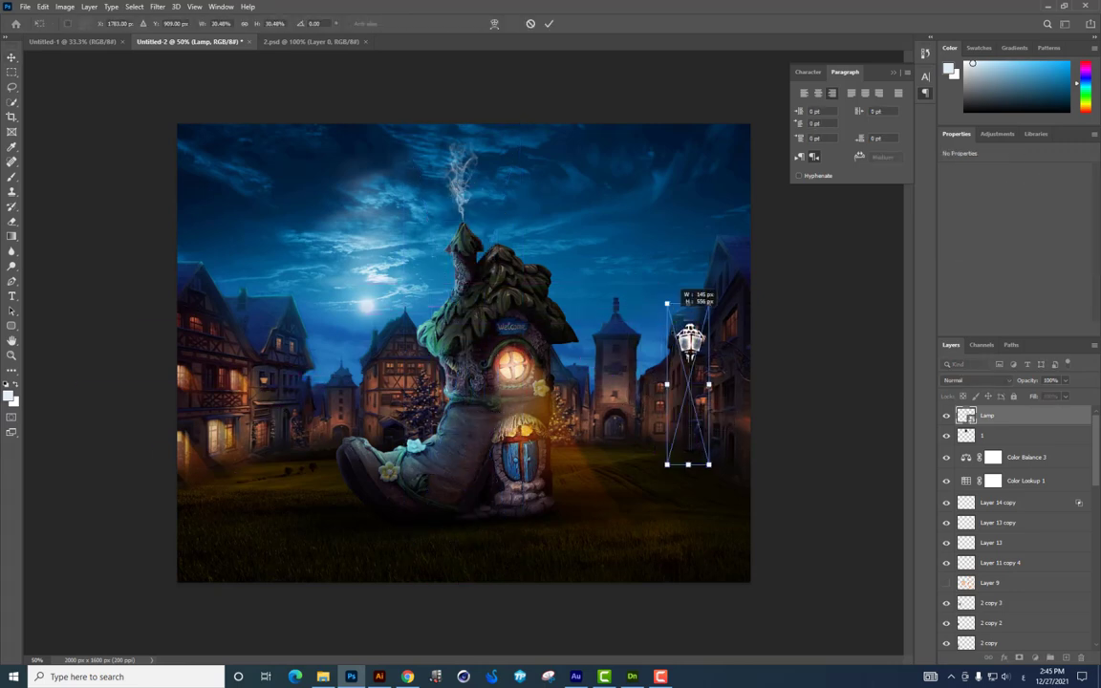
pyautogui.press('Return')
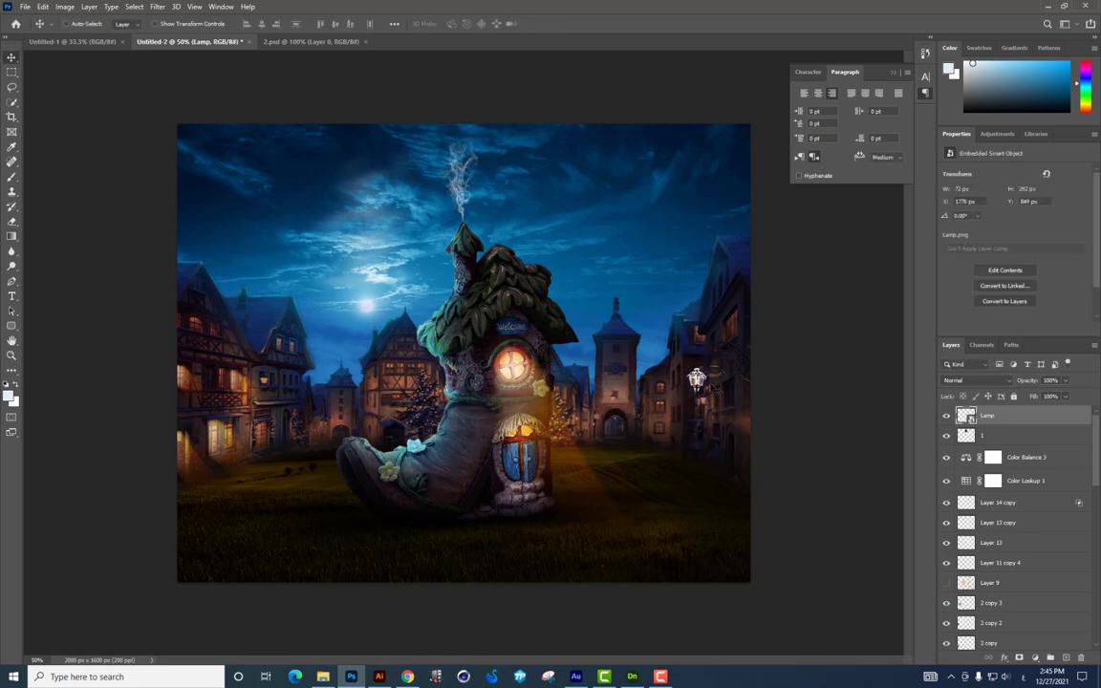
pyautogui.scroll(1, 696, 379)
pyautogui.scroll(1, 770, 386)
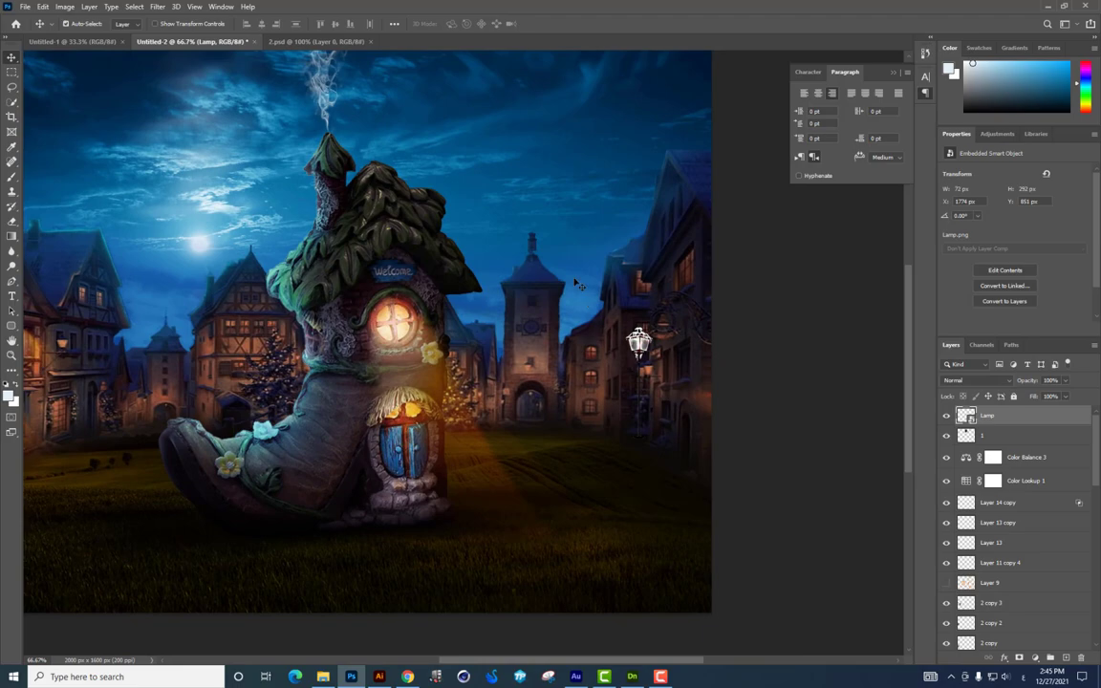
pyautogui.scroll(1, 640, 340)
pyautogui.scroll(1, 767, 327)
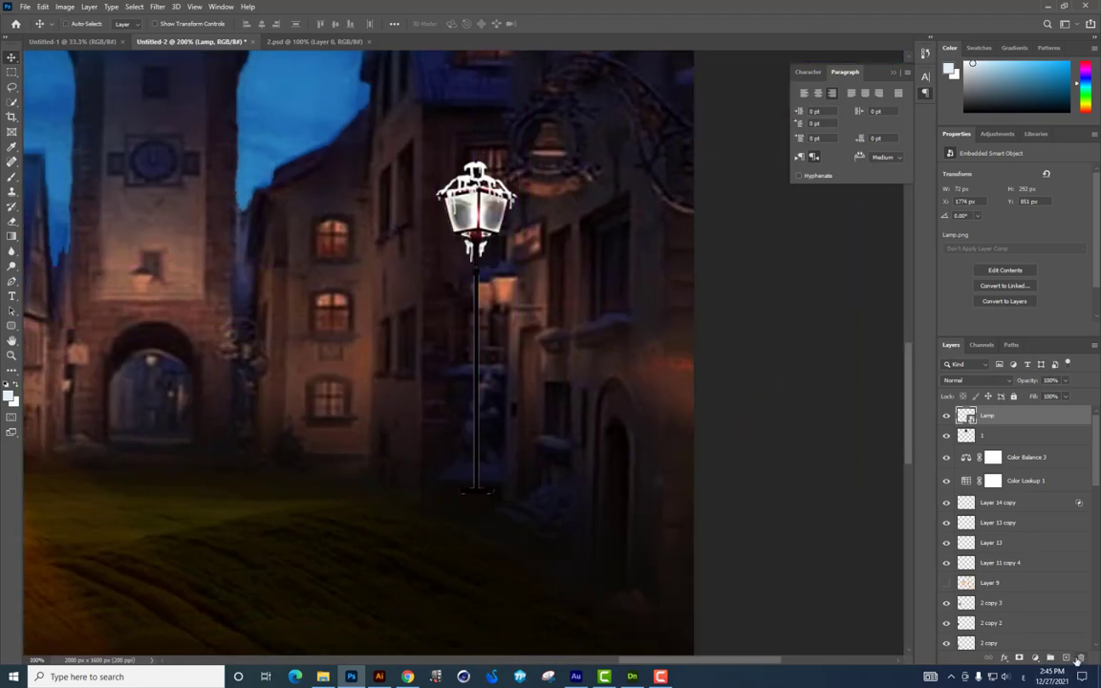
# Step: On a new layer above the Lamp, brush soft black at 52% flow to dim the lamp head
pyautogui.click(1067, 659)
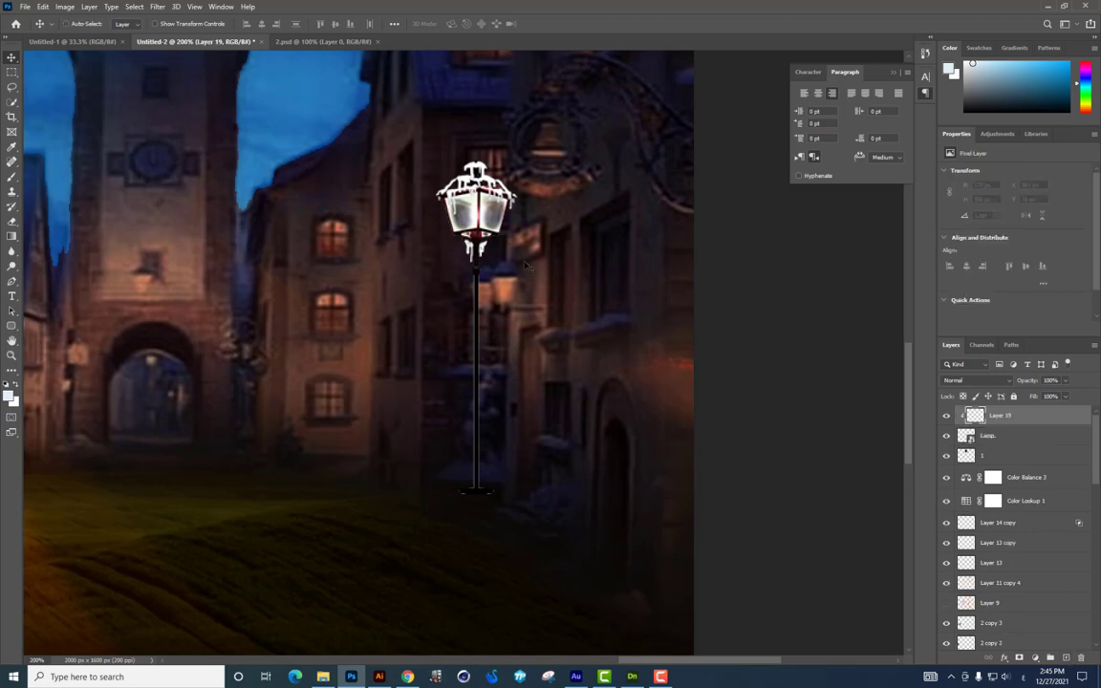
pyautogui.press('b')
pyautogui.click(16, 402)
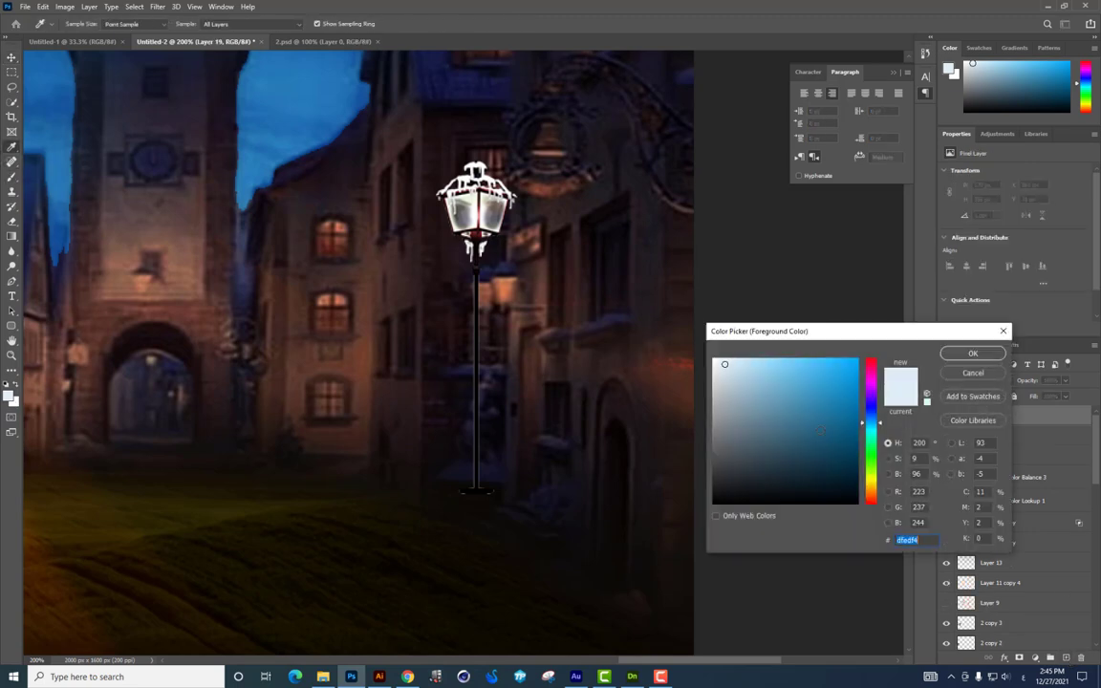
pyautogui.click(976, 350)
pyautogui.rightClick(541, 411)
pyautogui.click(534, 355)
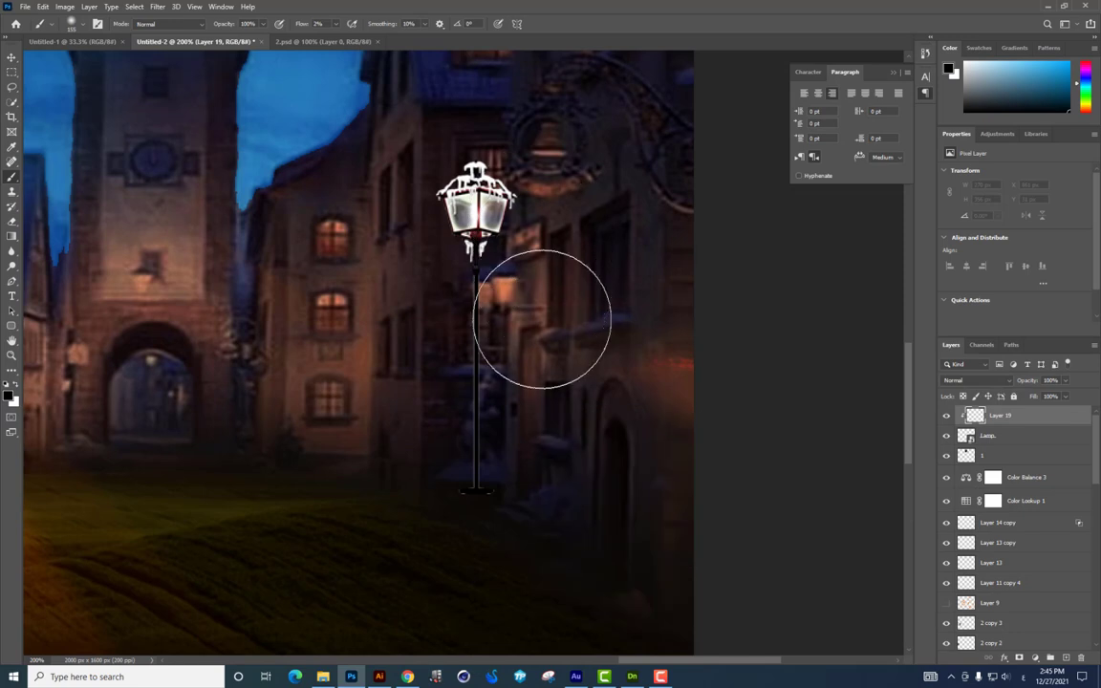
pyautogui.moveTo(335, 28); pyautogui.dragTo(328, 36)
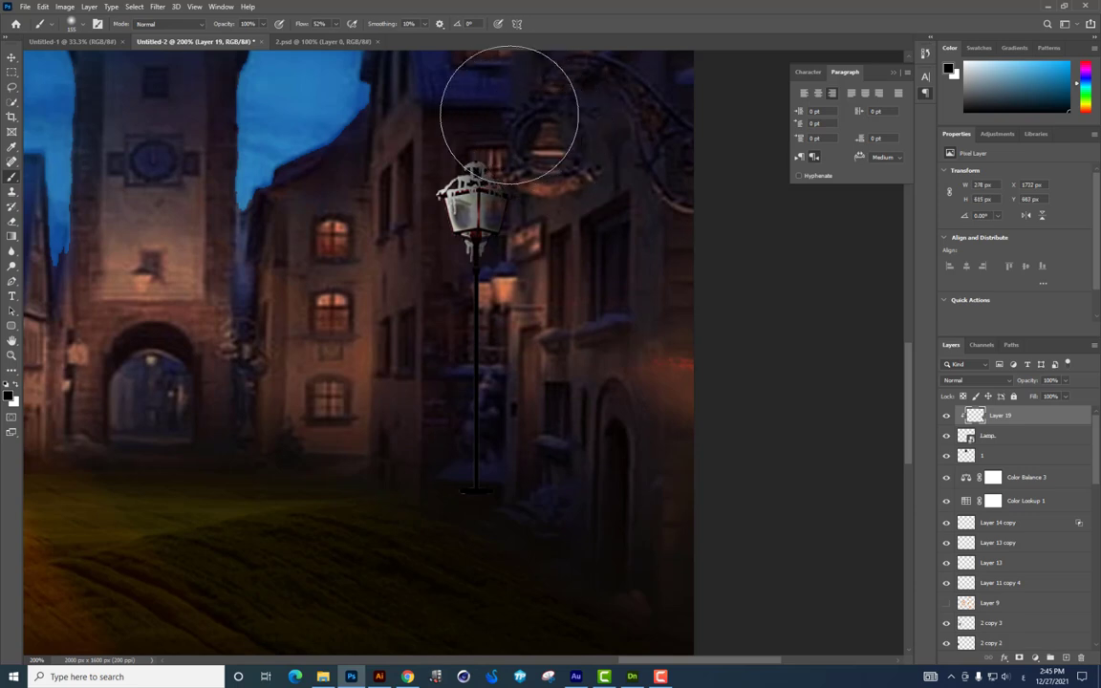
pyautogui.moveTo(521, 115); pyautogui.dragTo(478, 77)
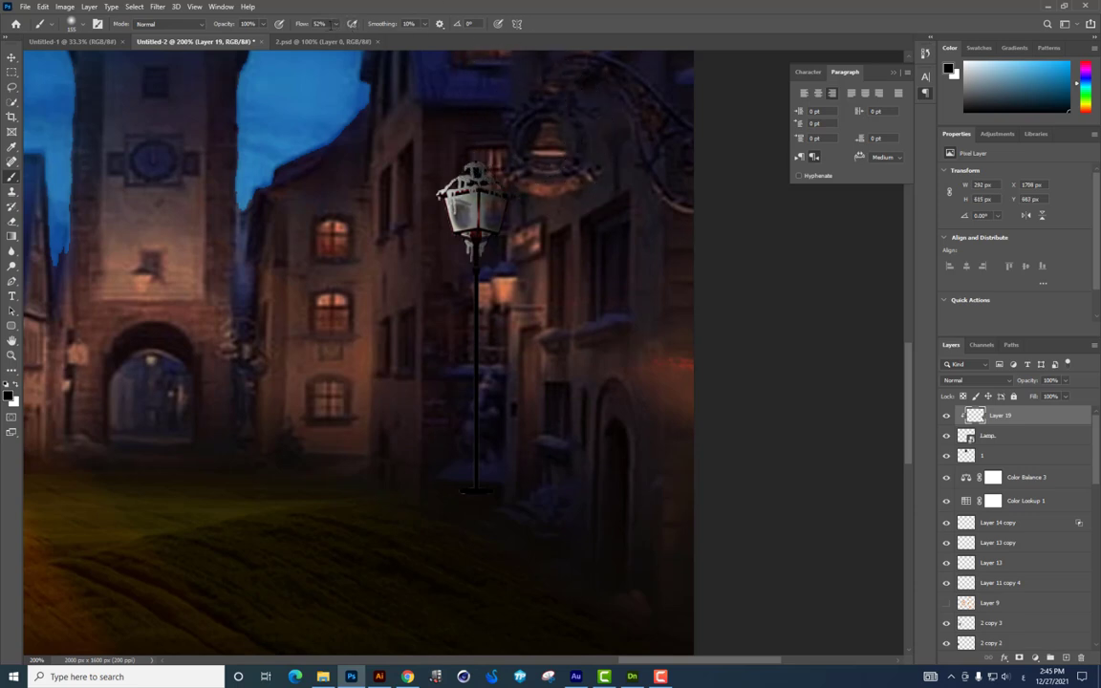
pyautogui.moveTo(315, 39); pyautogui.dragTo(285, 39)
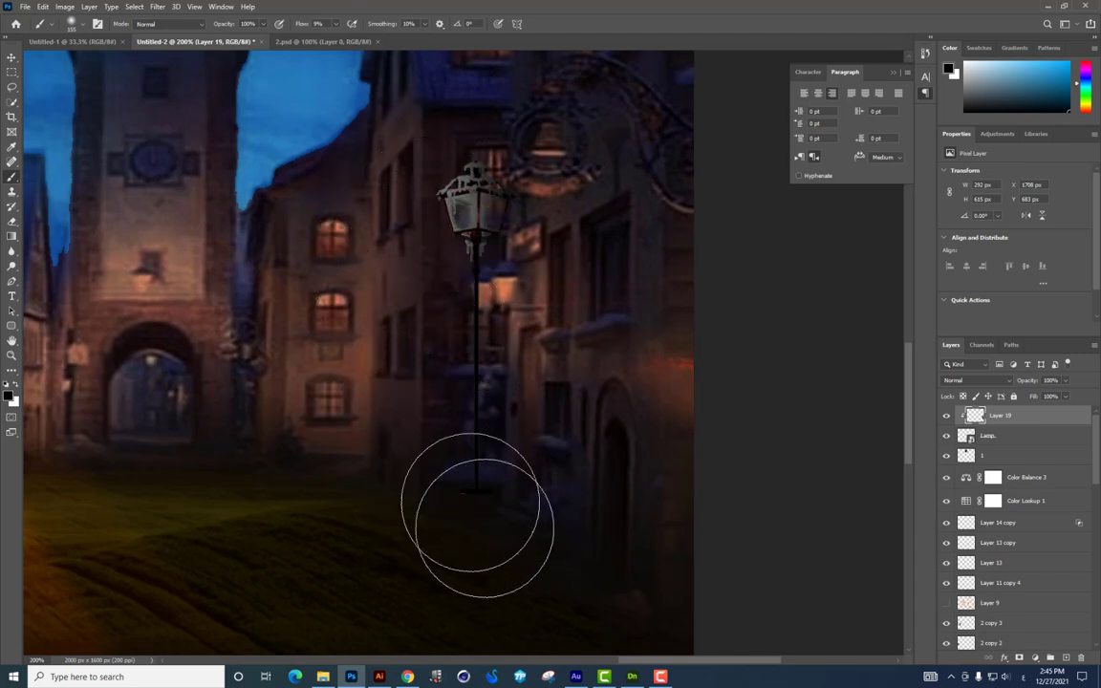
pyautogui.moveTo(545, 493); pyautogui.dragTo(516, 415)
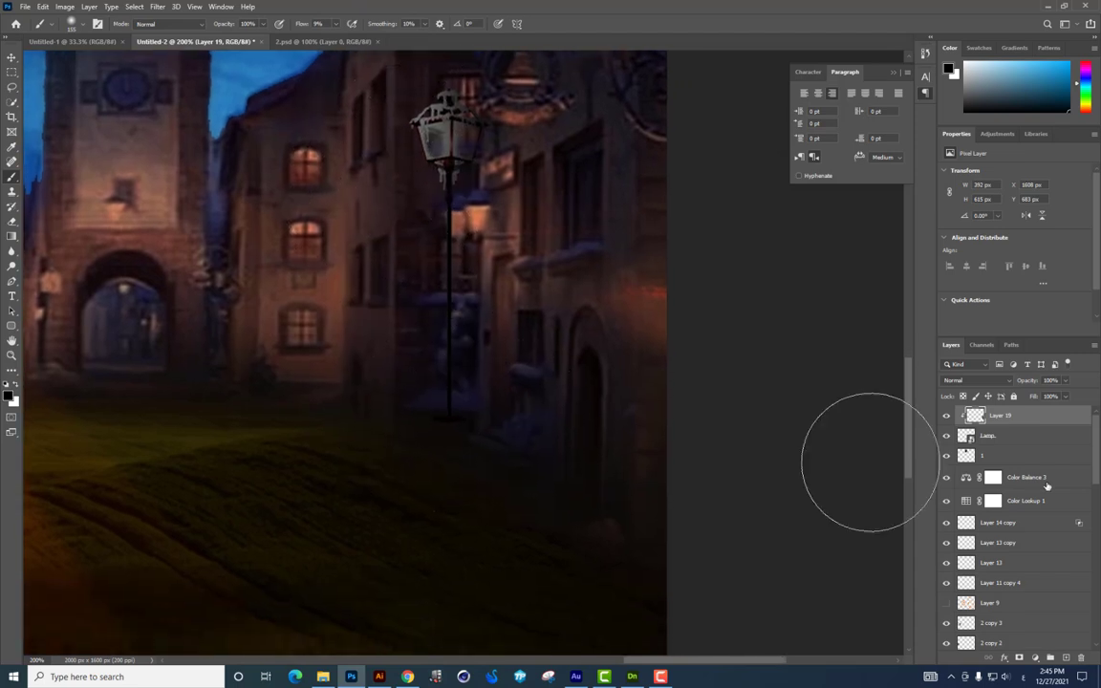
# Step: Paint a soft shadow at the lamp's base with a flattened elliptical brush on a new layer beneath it
pyautogui.click(995, 456)
pyautogui.hotkey('ctrl', 'shift', 'alt', 'n')
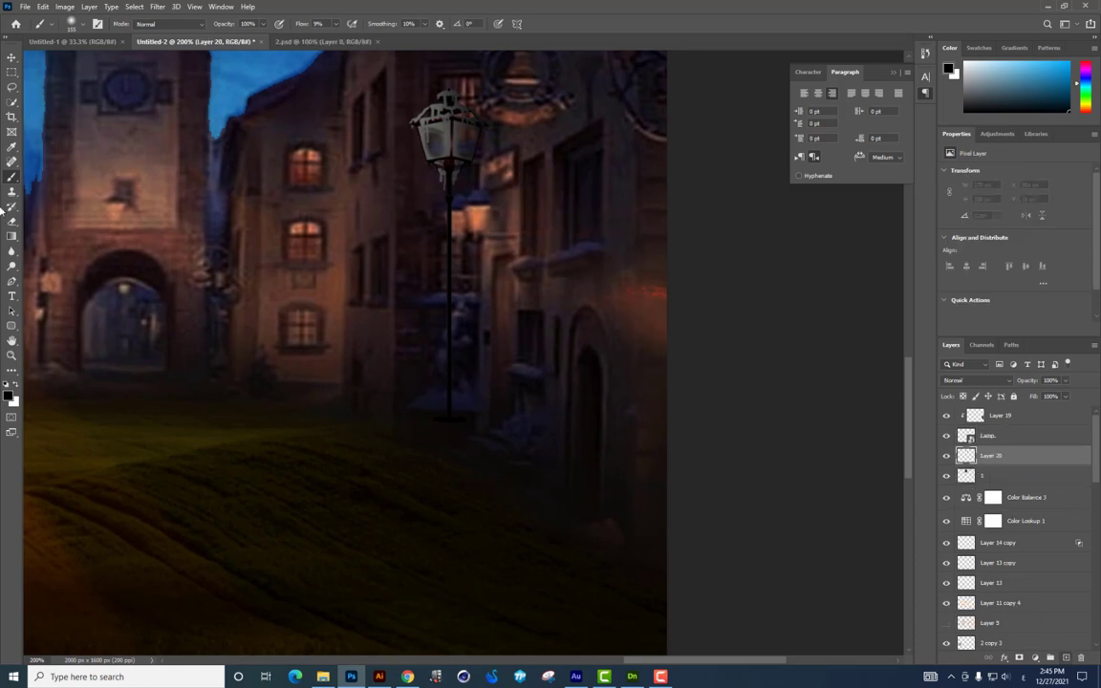
pyautogui.rightClick(493, 497)
pyautogui.click(466, 493)
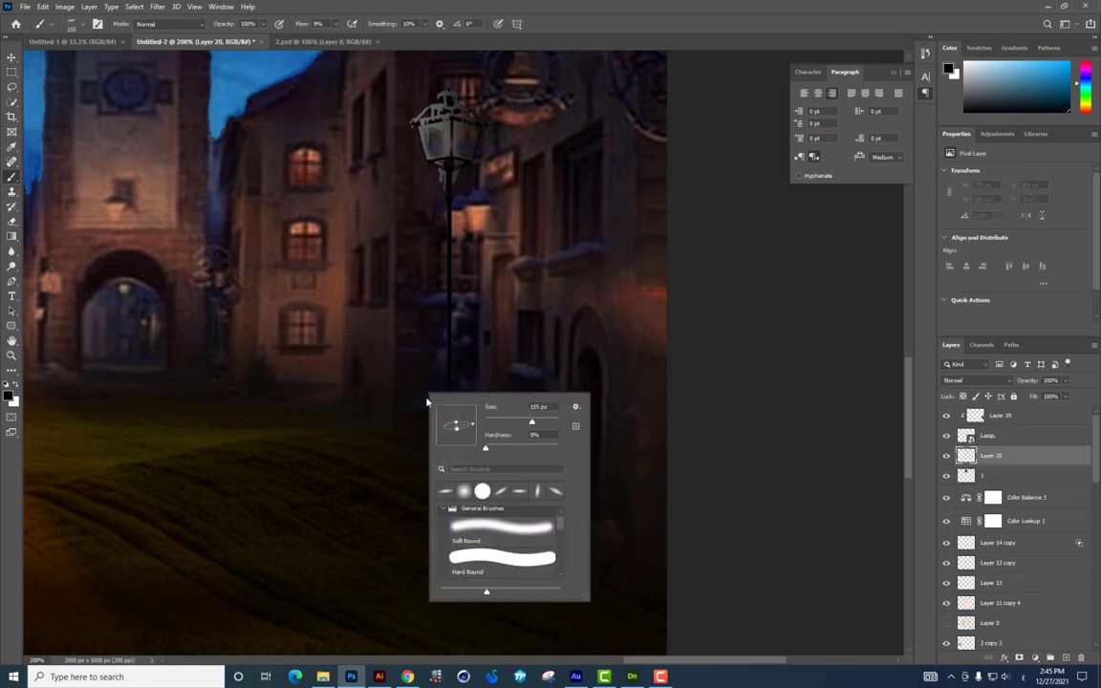
pyautogui.press('Return')
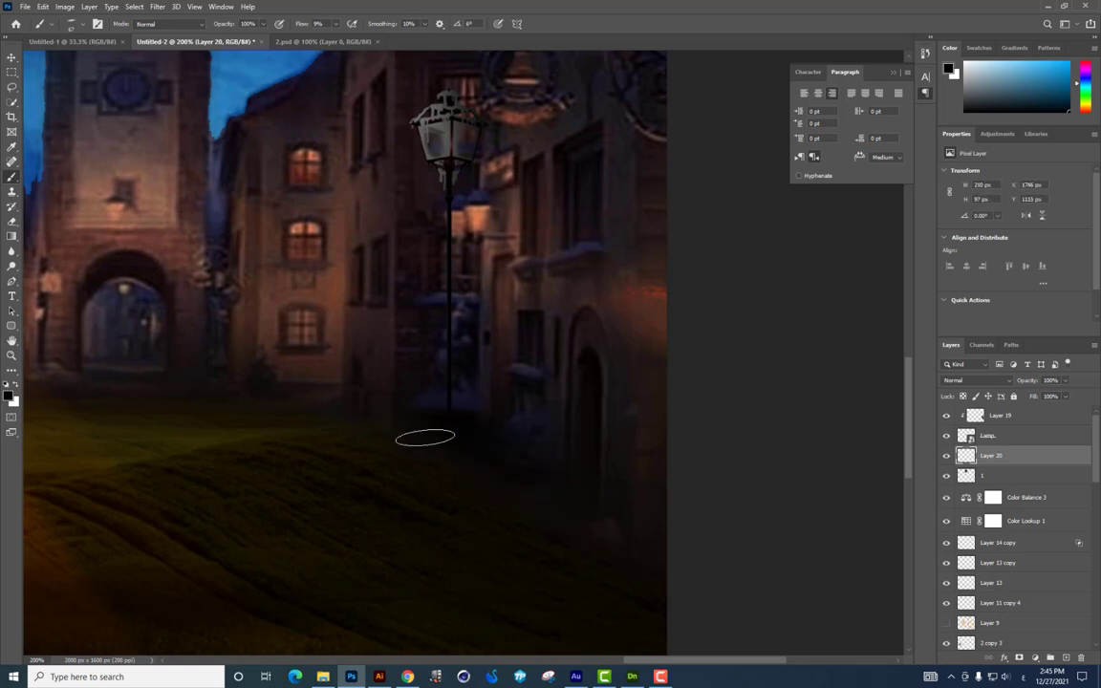
pyautogui.moveTo(425, 438); pyautogui.dragTo(507, 459)
pyautogui.hotkey('ctrl', '-')
pyautogui.hotkey('ctrl', '-')
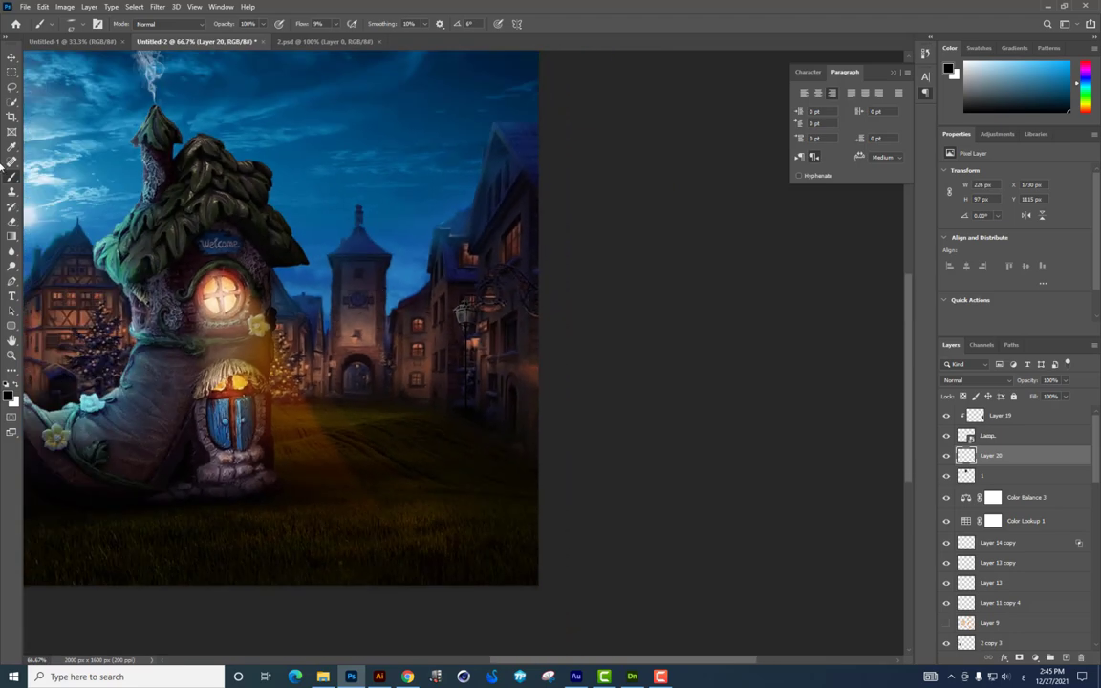
pyautogui.click(11, 220)
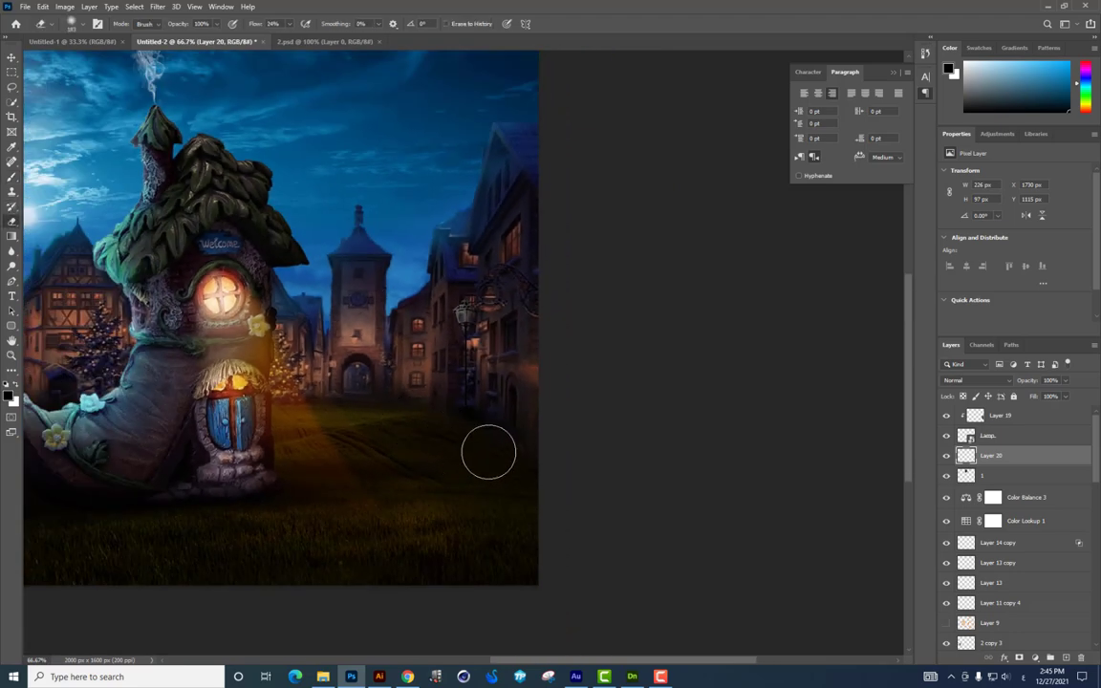
pyautogui.hotkey('ctrl', '-')
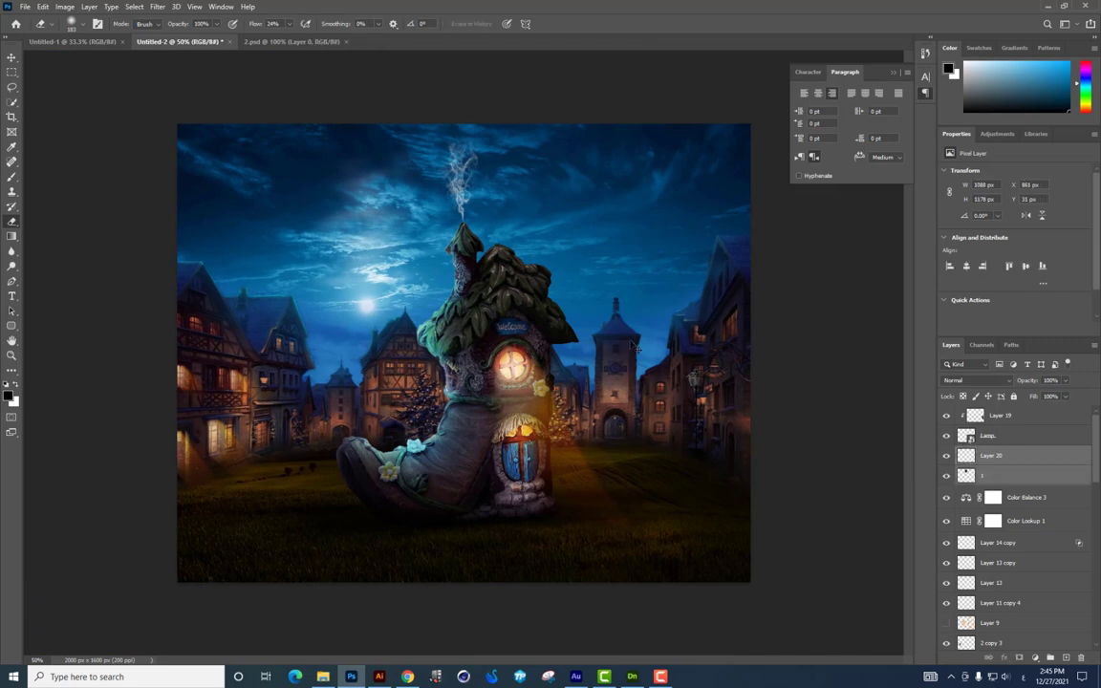
# Step: Scale Layer 19, Lamp and Layer 20 together to about 84%
pyautogui.keyDown('shift'); pyautogui.click(1011, 416); pyautogui.keyUp('shift')
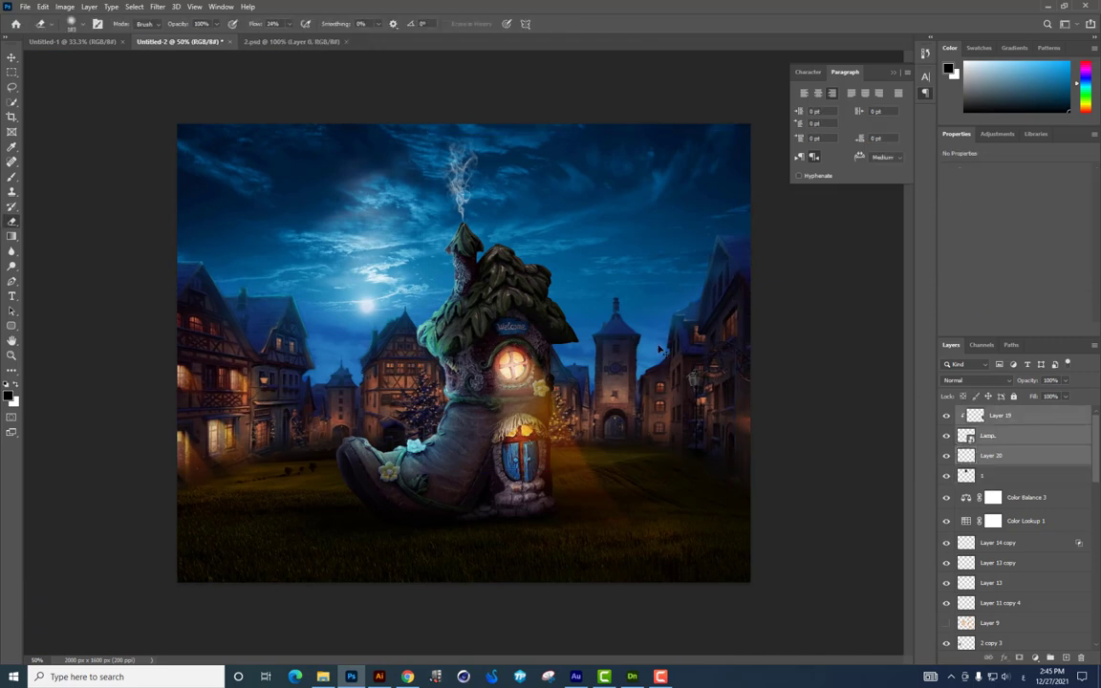
pyautogui.hotkey('ctrl', 't')
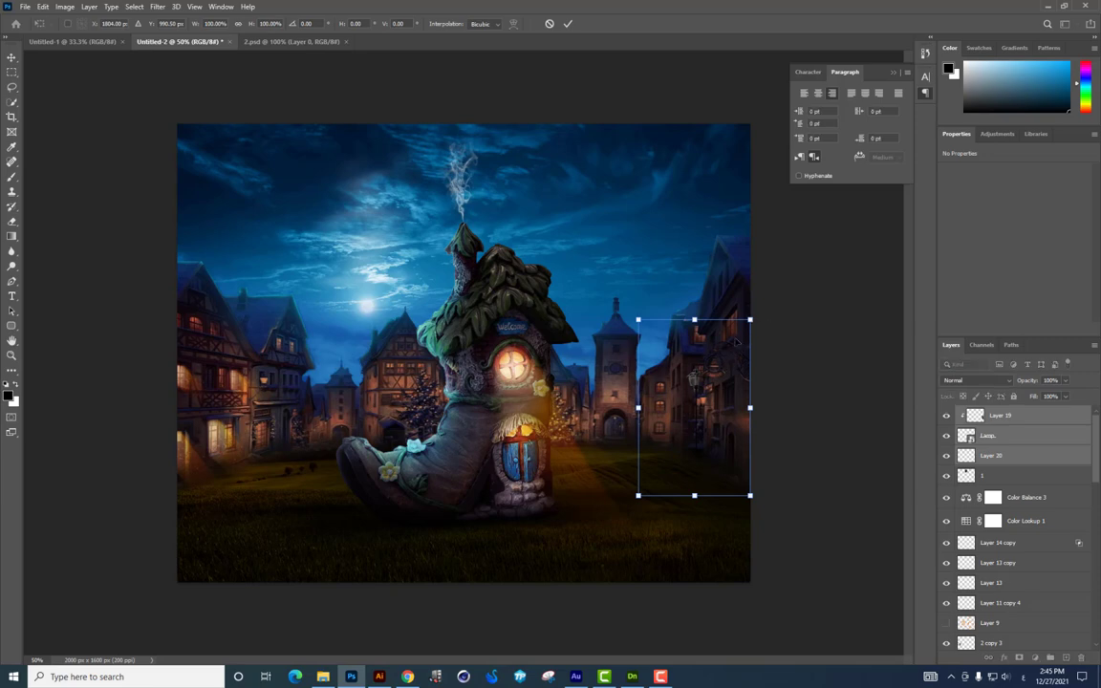
pyautogui.moveTo(750, 320); pyautogui.dragTo(733, 347)
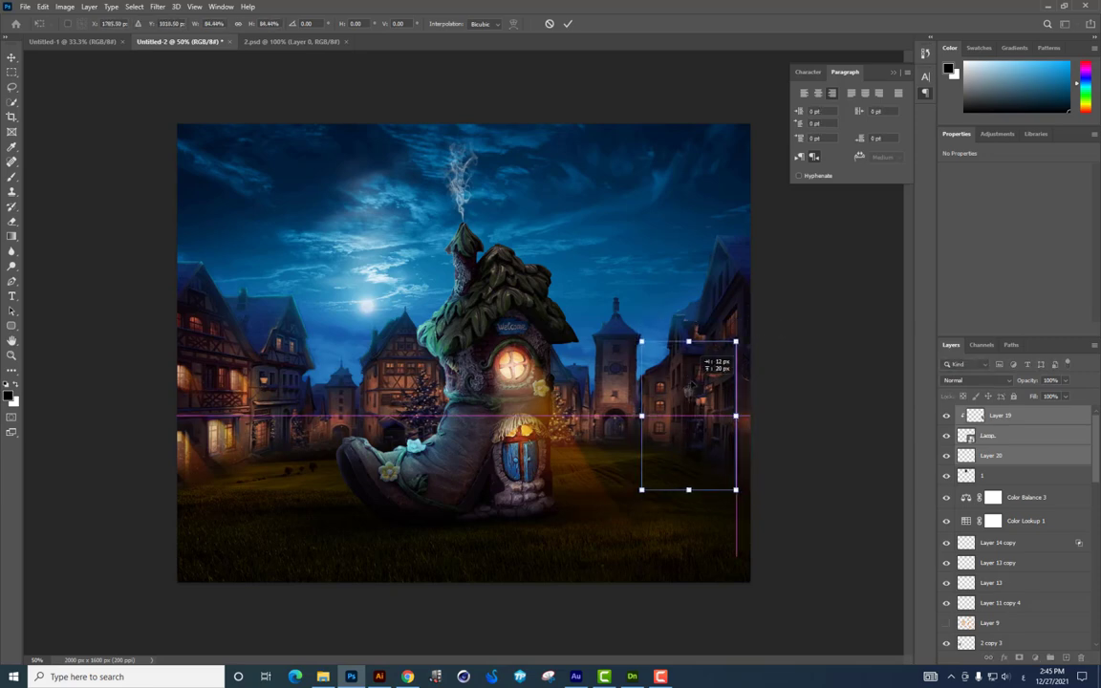
pyautogui.press('Return')
pyautogui.press('e')
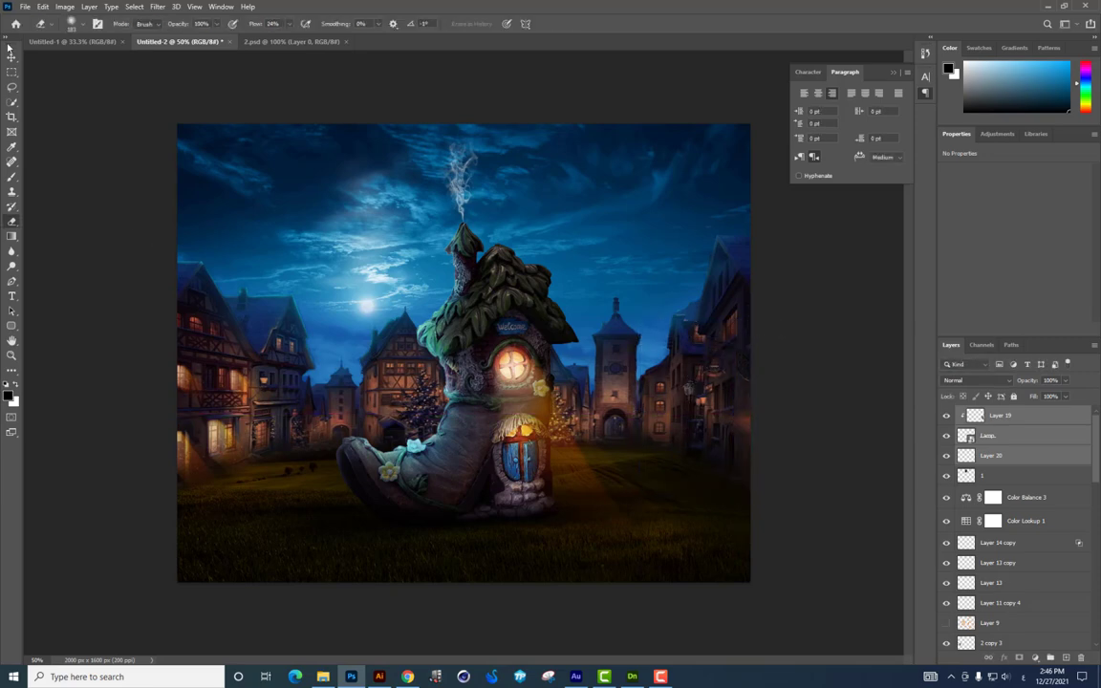
pyautogui.click(11, 57)
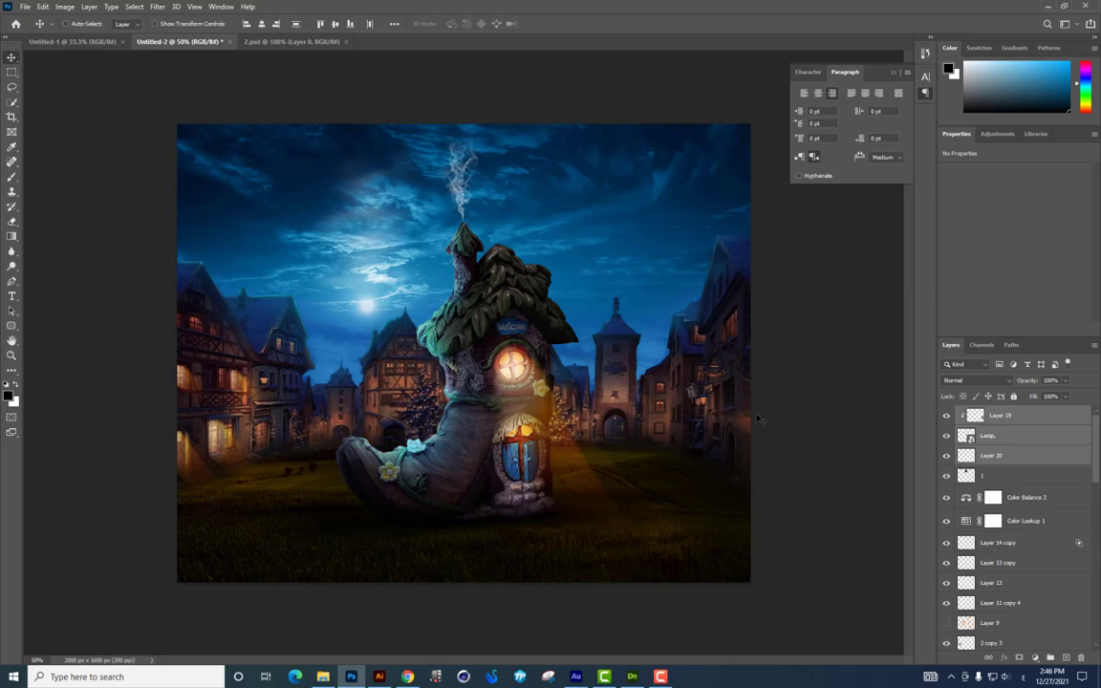
# Step: Drag the Christmas tree PNG from File Explorer into the composite
pyautogui.hotkey('alt', 'Tab')
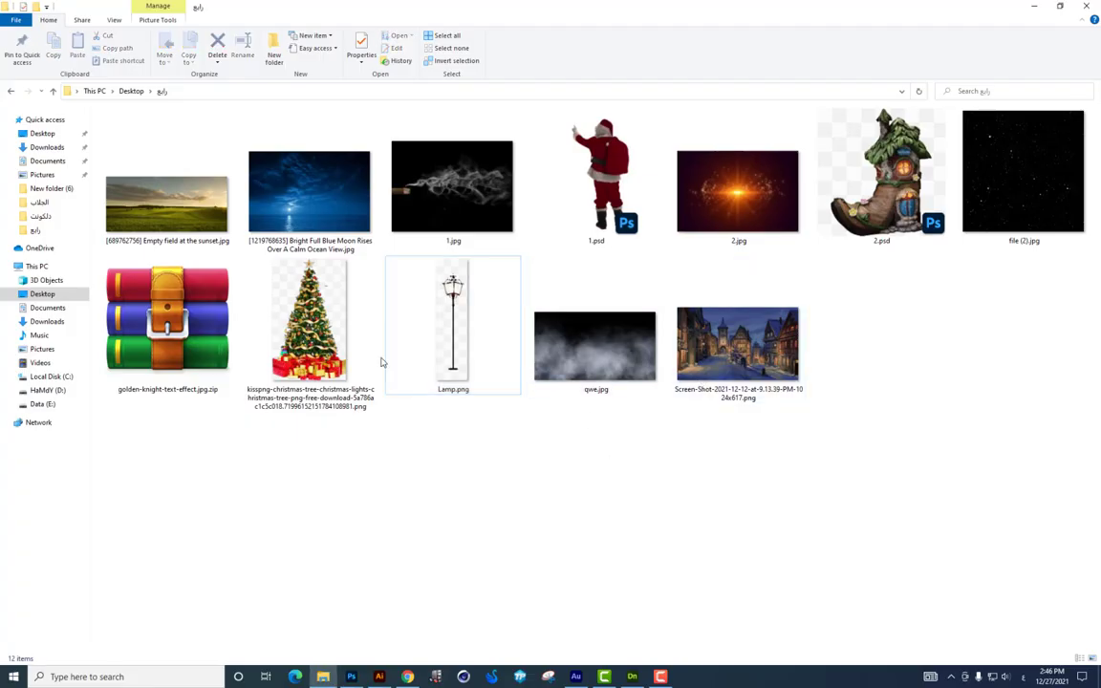
pyautogui.click(311, 344)
pyautogui.moveTo(311, 363); pyautogui.dragTo(487, 413)
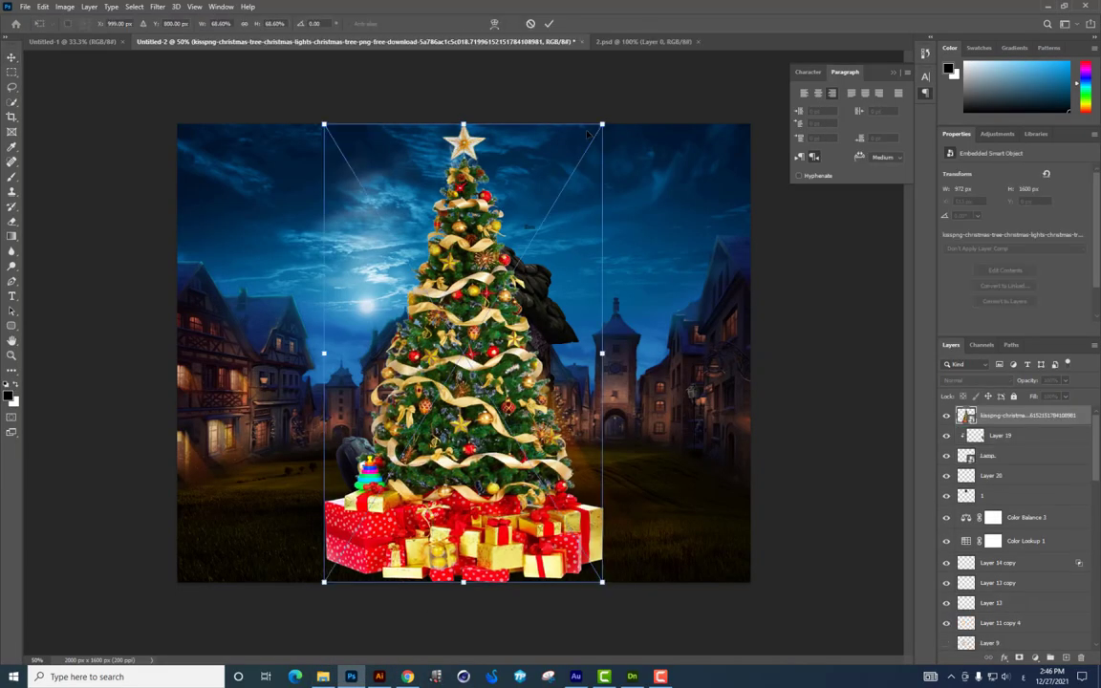
# Step: Scale the Christmas tree to about 41% and move its layer beneath the boot house
pyautogui.moveTo(602, 124); pyautogui.dragTo(547, 216)
pyautogui.press('Return')
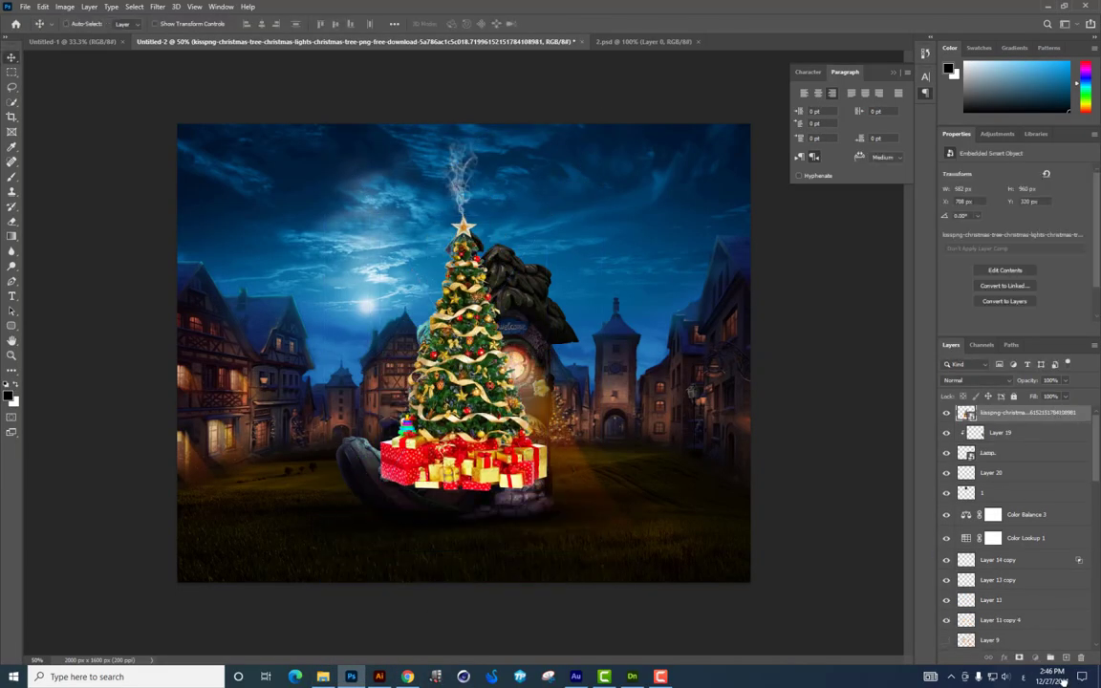
pyautogui.scroll(-2, 1013, 526)
pyautogui.scroll(-3, 1013, 526)
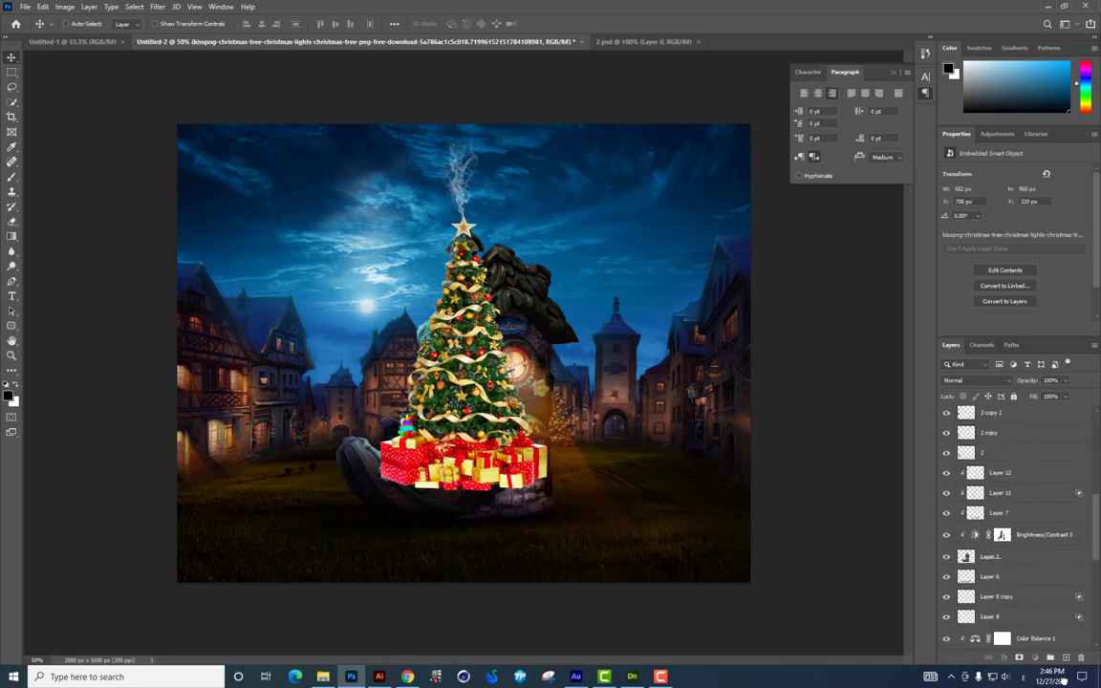
pyautogui.moveTo(999, 533)
pyautogui.mouseDown()
pyautogui.moveTo(1027, 562)
pyautogui.moveTo(1025, 524)
pyautogui.mouseUp()
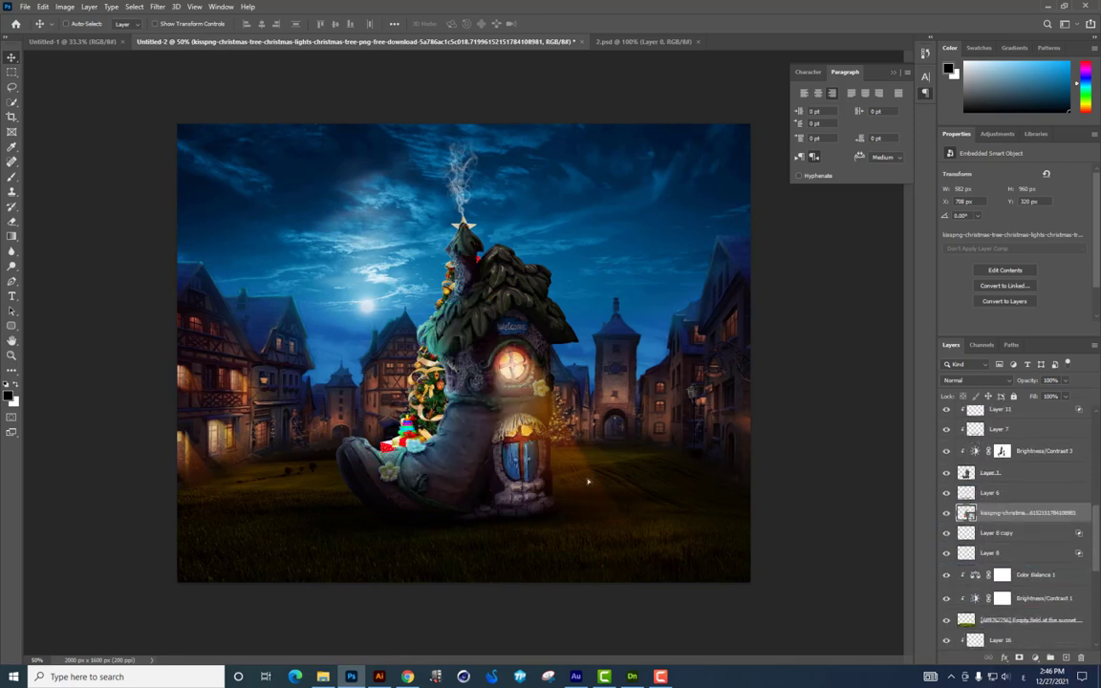
pyautogui.moveTo(545, 484)
pyautogui.mouseDown()
pyautogui.moveTo(648, 513)
pyautogui.moveTo(589, 416)
pyautogui.mouseUp()
# Step: Shrink the tree further beside the boot house door, then add a Brightness/Contrast adjustment
pyautogui.hotkey('ctrl', 't')
pyautogui.moveTo(586, 372); pyautogui.dragTo(621, 473)
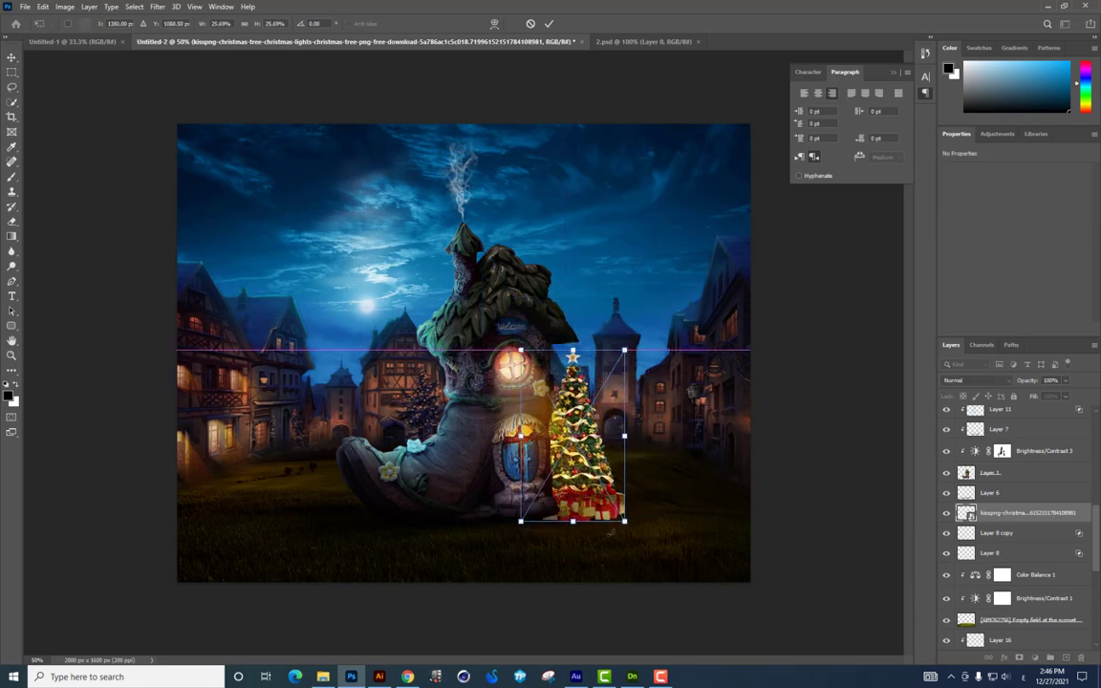
pyautogui.moveTo(624, 517); pyautogui.dragTo(607, 501)
pyautogui.press('Return')
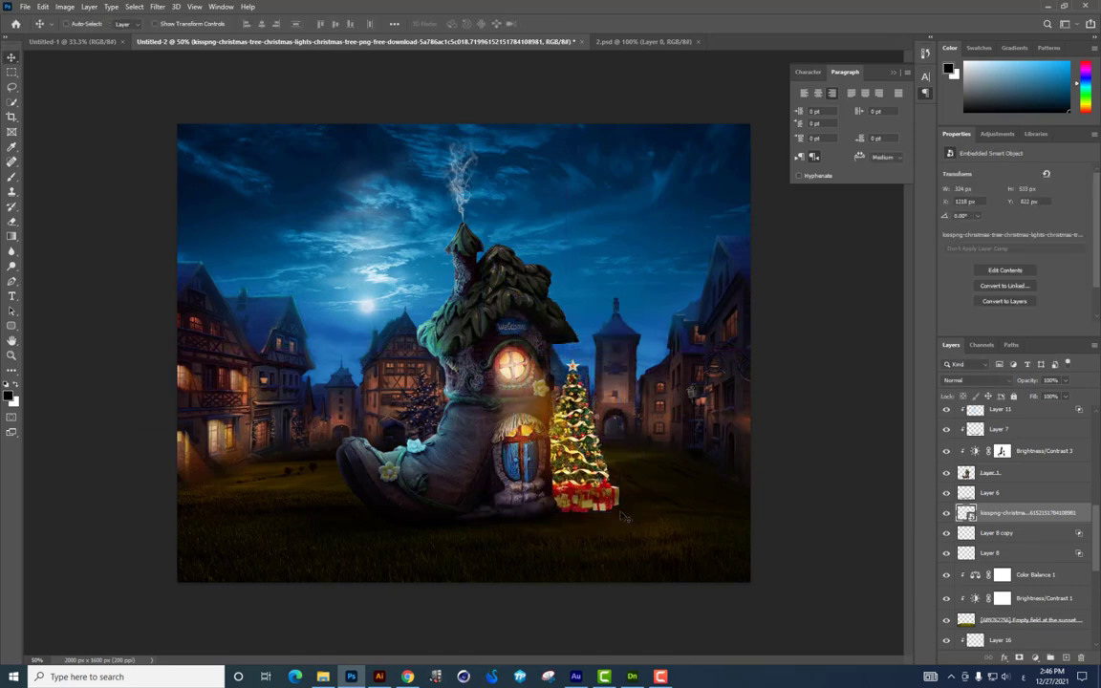
pyautogui.press('Down')
pyautogui.press('Down')
pyautogui.press('Down')
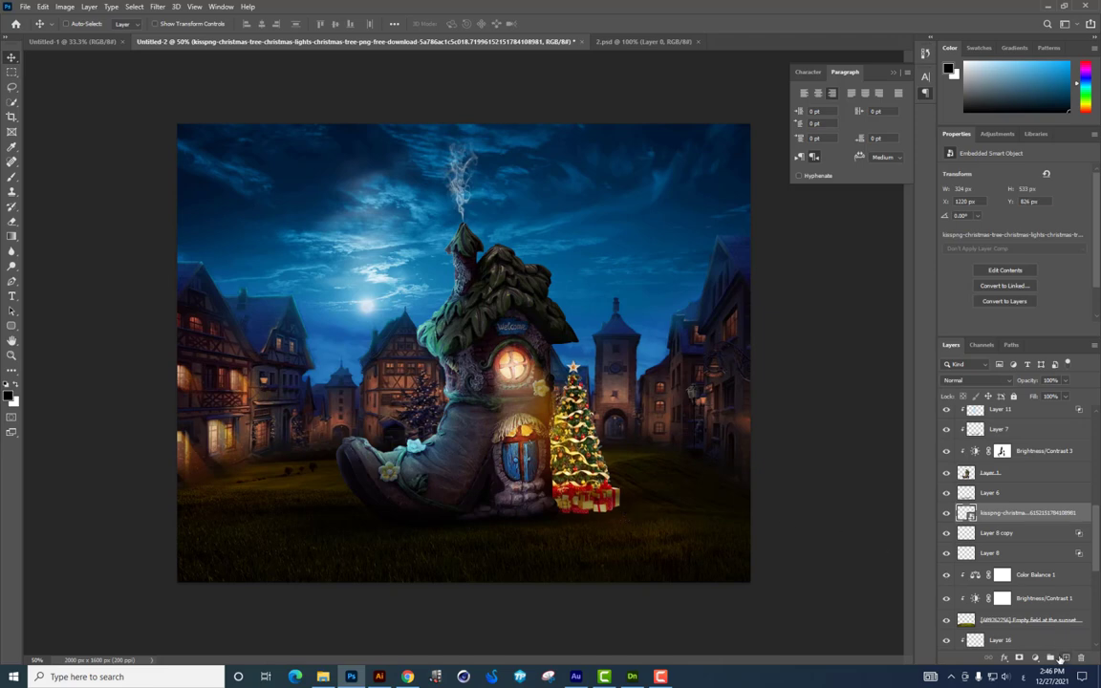
pyautogui.click(1035, 657)
# Step: Add a Brightness/Contrast adjustment that darkens the Christmas tree to -145 brightness
pyautogui.click(961, 486)
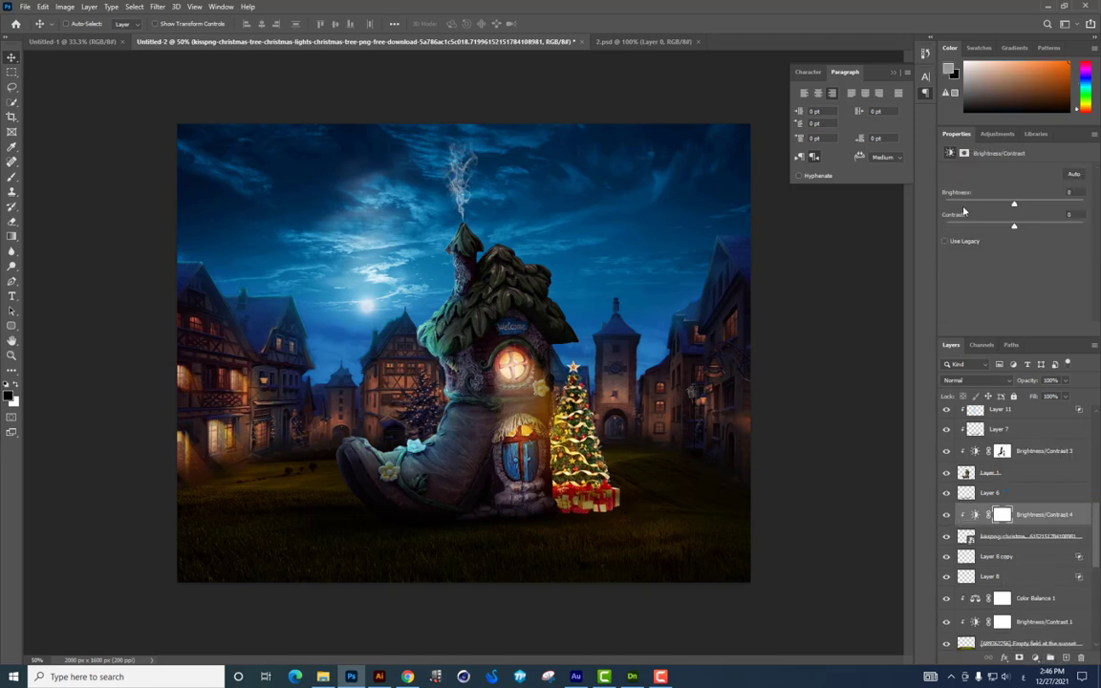
pyautogui.moveTo(1014, 203); pyautogui.dragTo(948, 204)
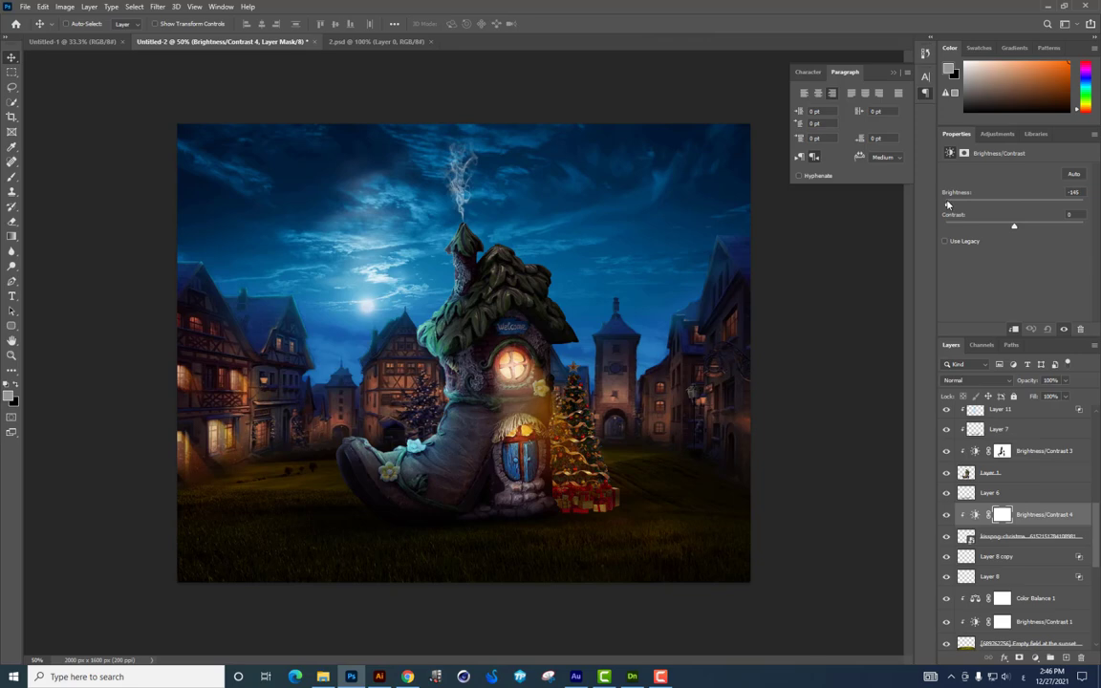
pyautogui.scroll(1, 590, 239)
pyautogui.scroll(1, 590, 239)
pyautogui.scroll(1, 590, 239)
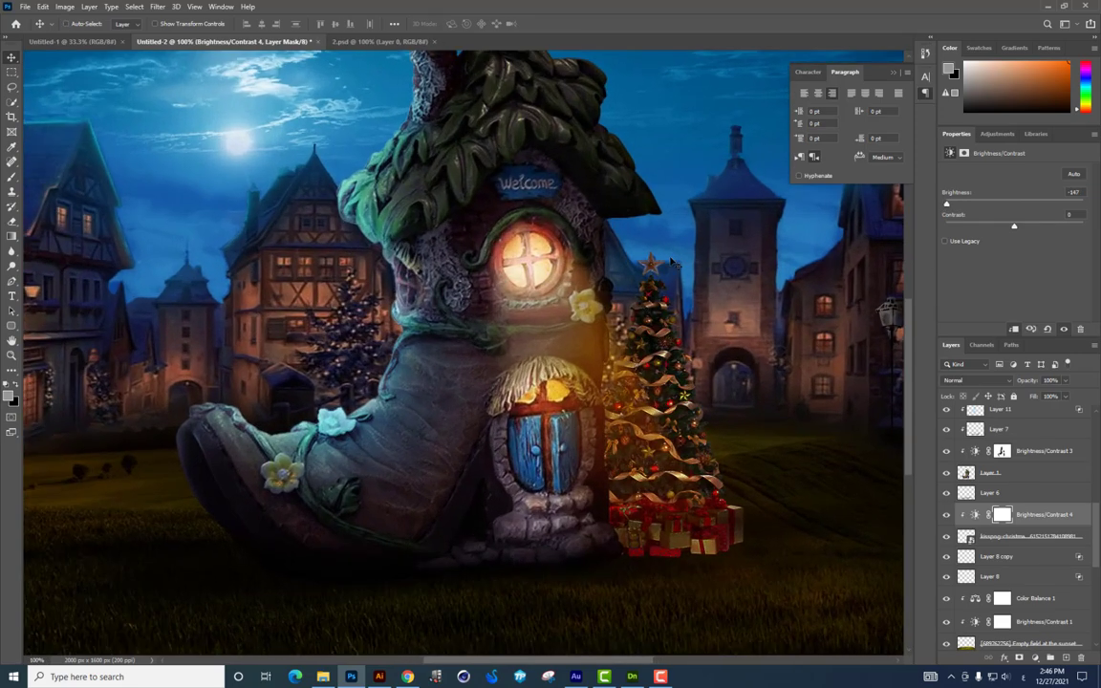
pyautogui.scroll(1, 589, 239)
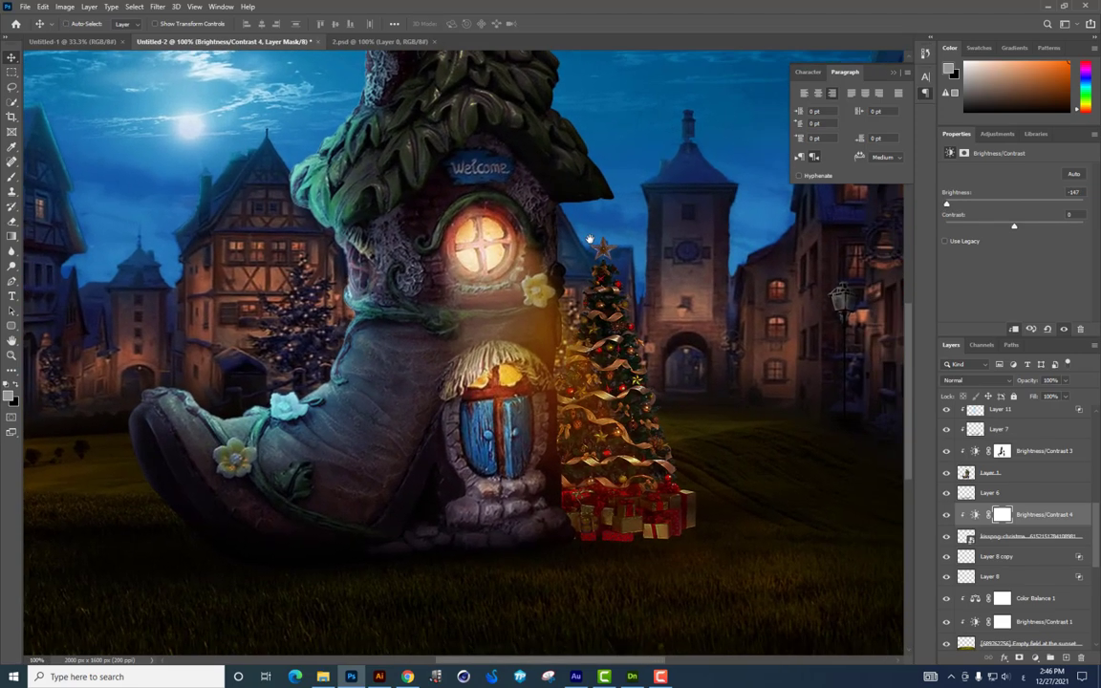
# Step: Erase the adjustment mask where the window glow hits the tree, then add an empty layer
pyautogui.click(13, 224)
pyautogui.moveTo(538, 270)
pyautogui.mouseDown()
pyautogui.moveTo(566, 270)
pyautogui.moveTo(578, 223)
pyautogui.moveTo(517, 412)
pyautogui.moveTo(504, 246)
pyautogui.moveTo(590, 197)
pyautogui.moveTo(590, 233)
pyautogui.moveTo(540, 368)
pyautogui.mouseUp()
pyautogui.scroll(-3, 540, 368)
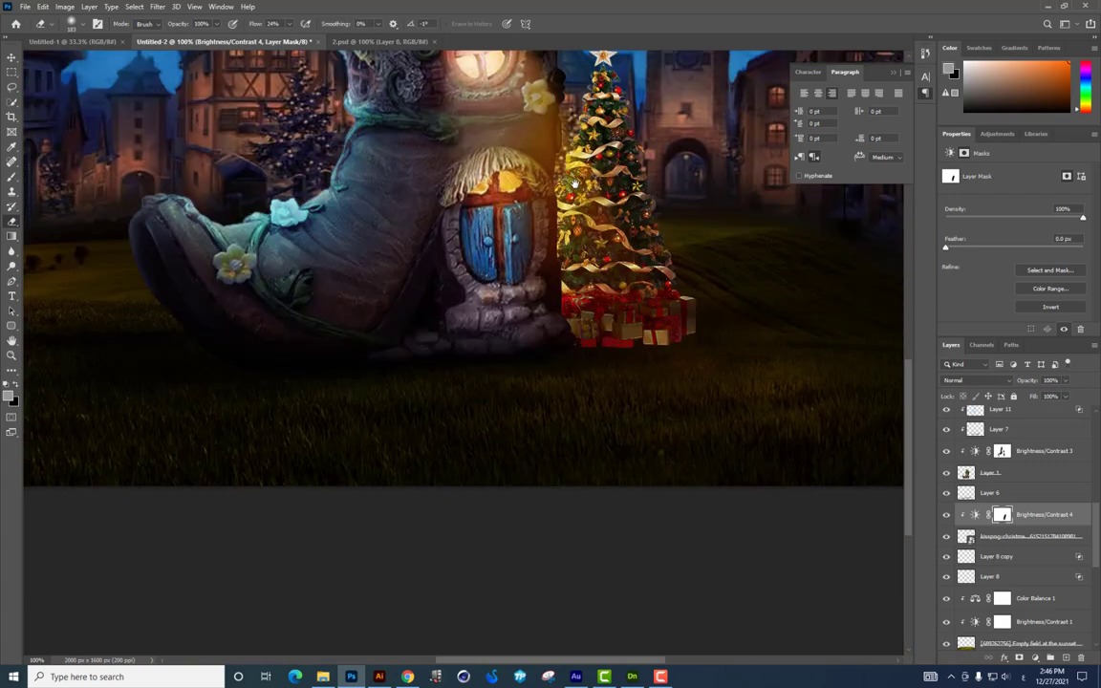
pyautogui.scroll(3, 492, 276)
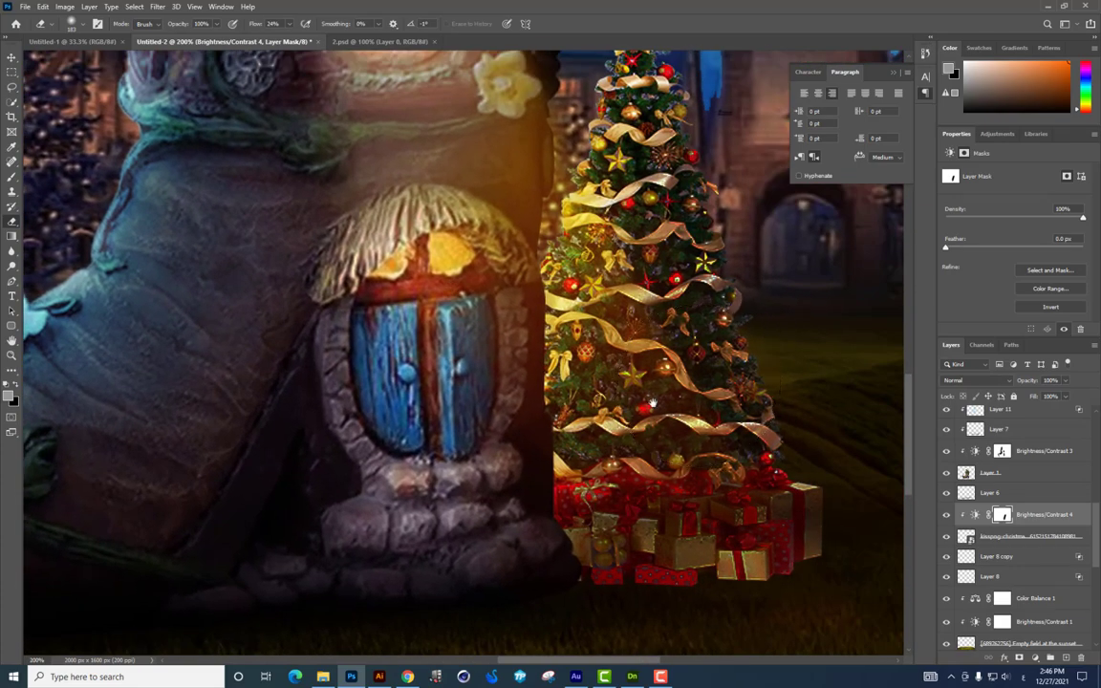
pyautogui.scroll(-2, 493, 276)
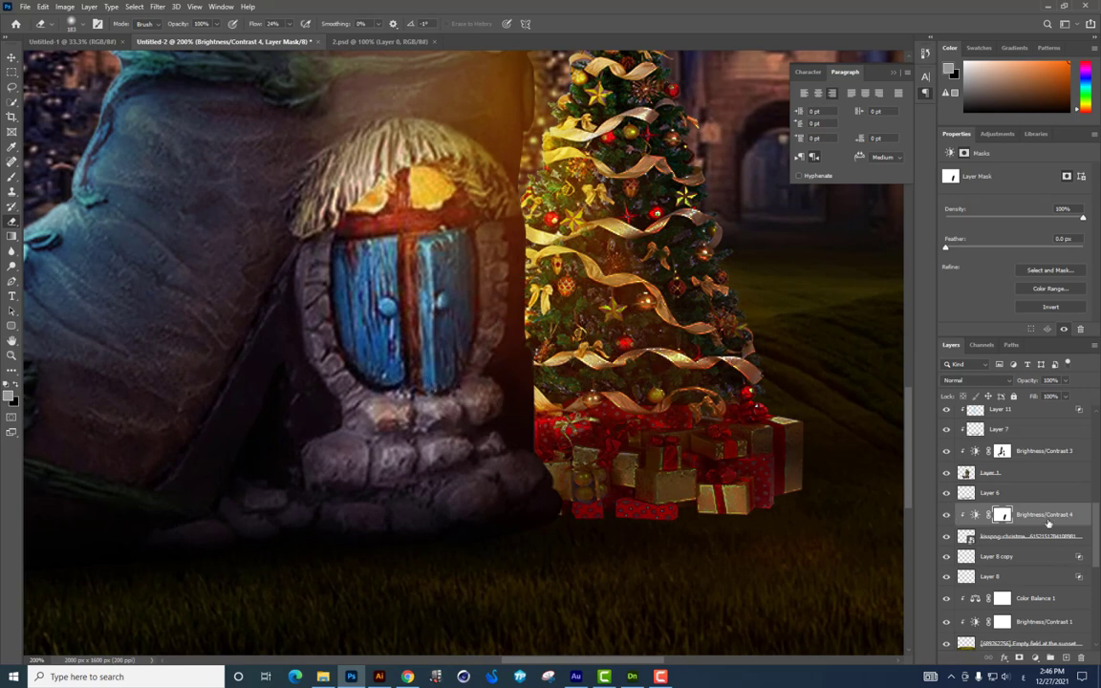
pyautogui.click(1064, 654)
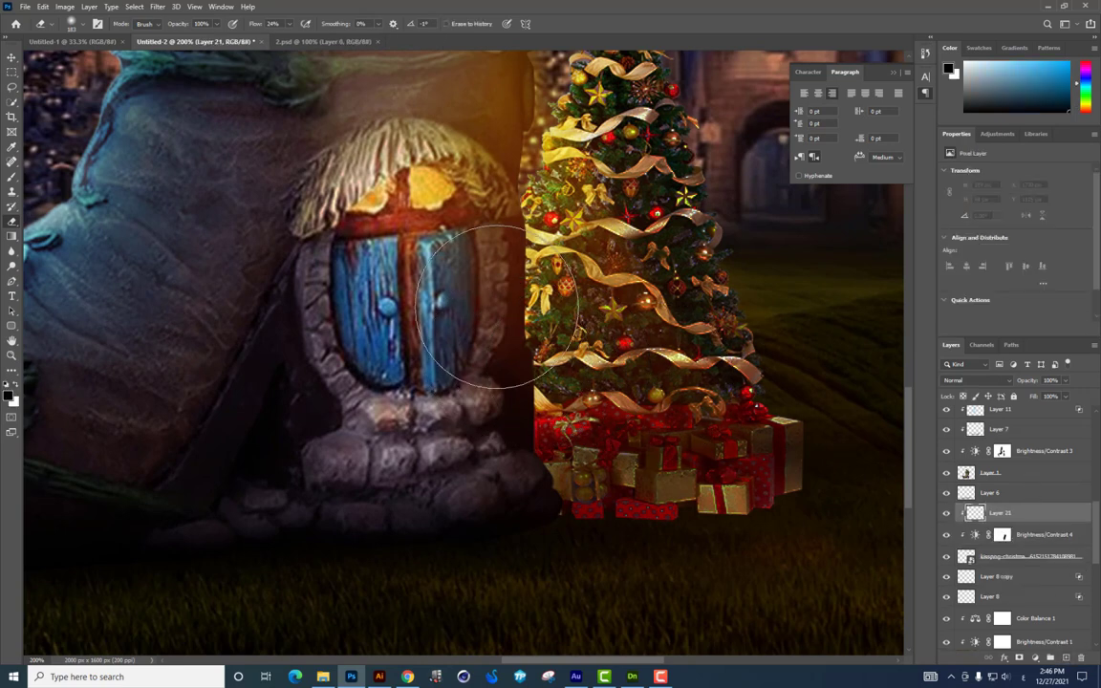
# Step: Paint a soft 187 px brush stroke from the door to the presents
pyautogui.click(11, 180)
pyautogui.rightClick(578, 343)
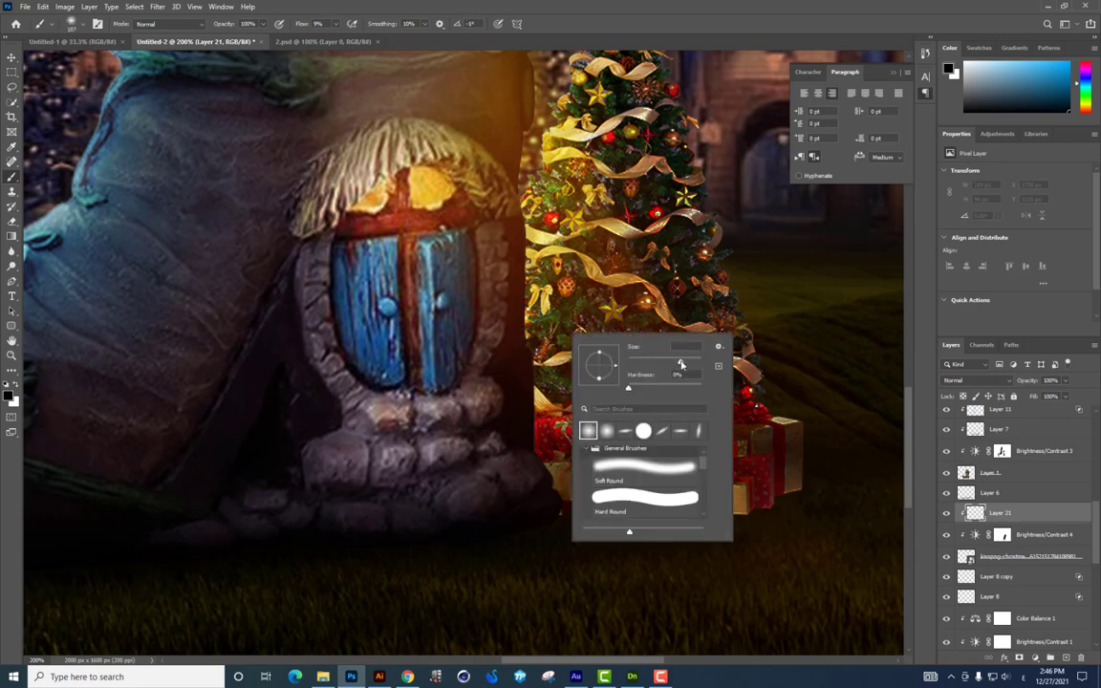
pyautogui.moveTo(649, 362); pyautogui.dragTo(680, 361)
pyautogui.press('Return')
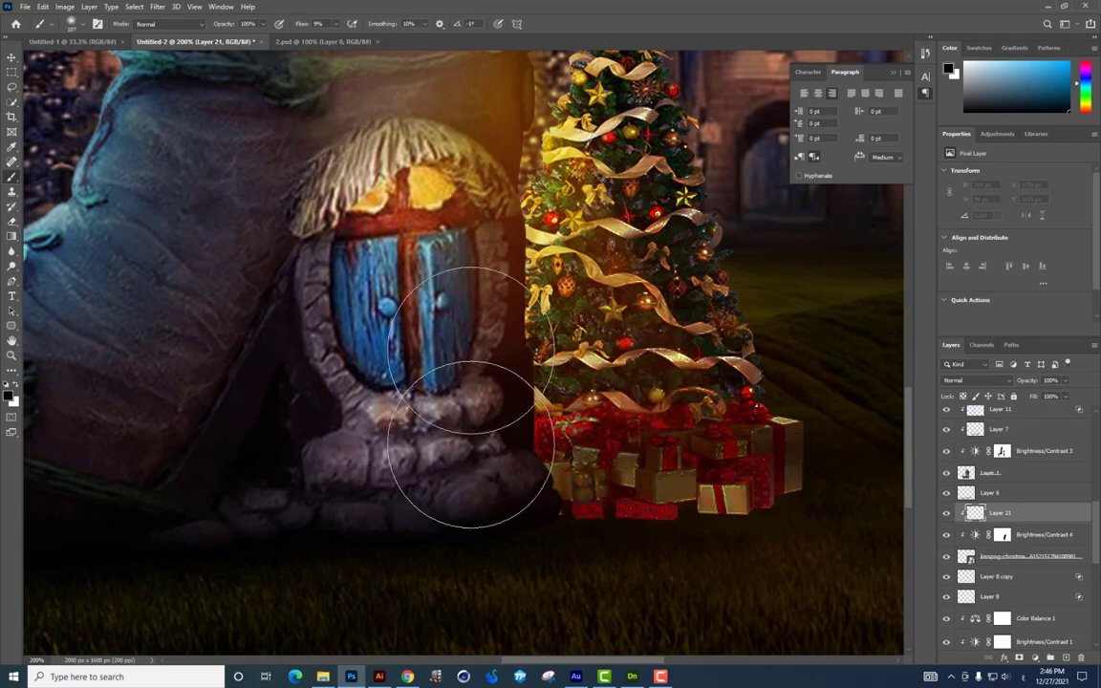
pyautogui.scroll(1, 478, 249)
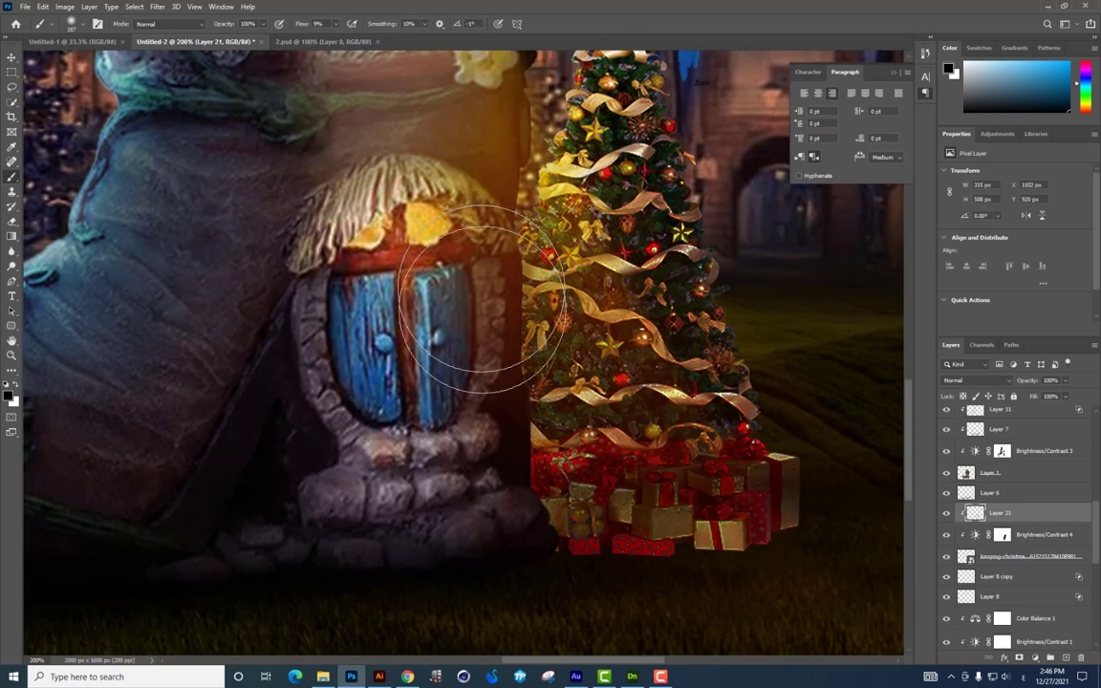
pyautogui.moveTo(494, 397); pyautogui.dragTo(546, 478)
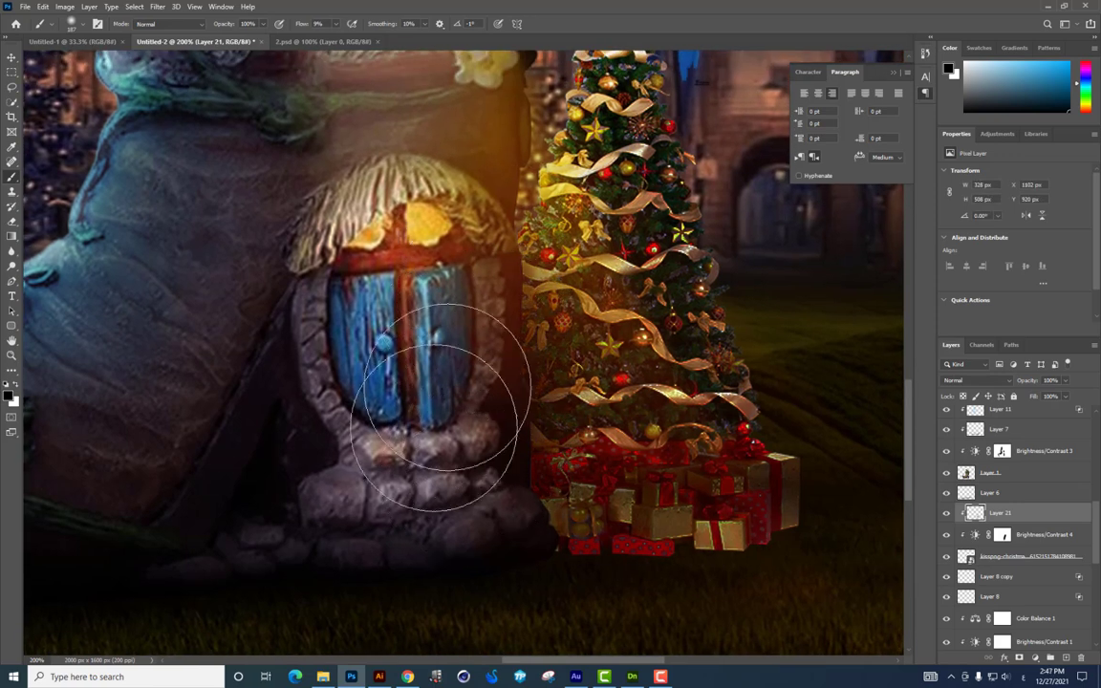
# Step: Select Layer 8 copy and add a new empty shadow layer above it
pyautogui.scroll(2, 547, 478)
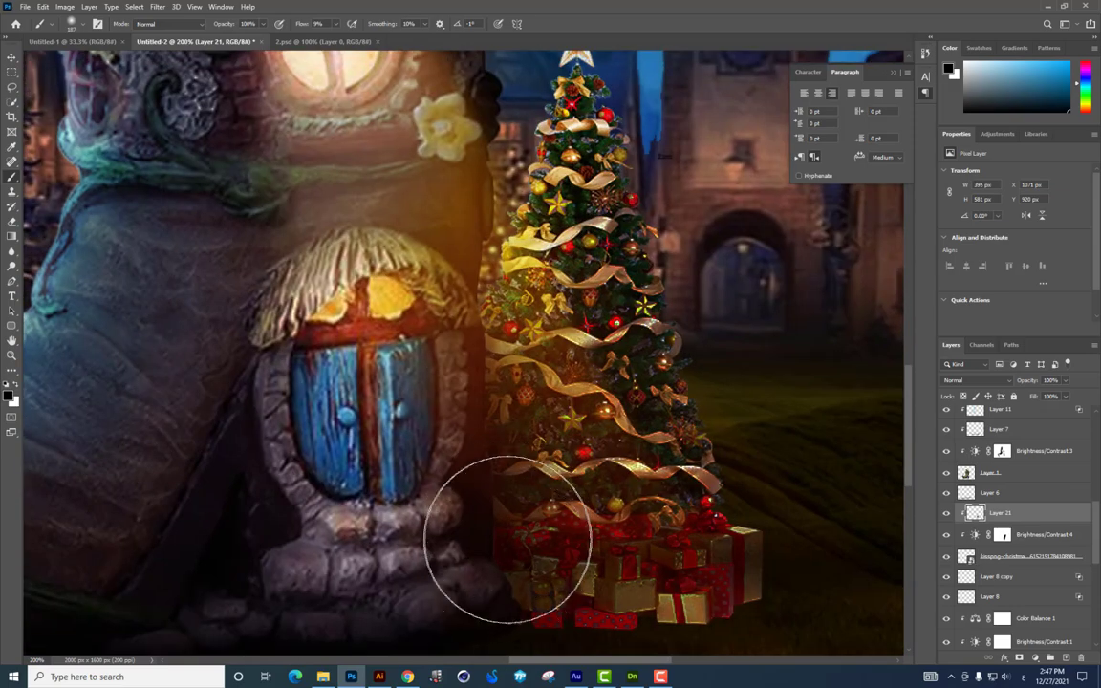
pyautogui.hscroll(3, 399, 349)
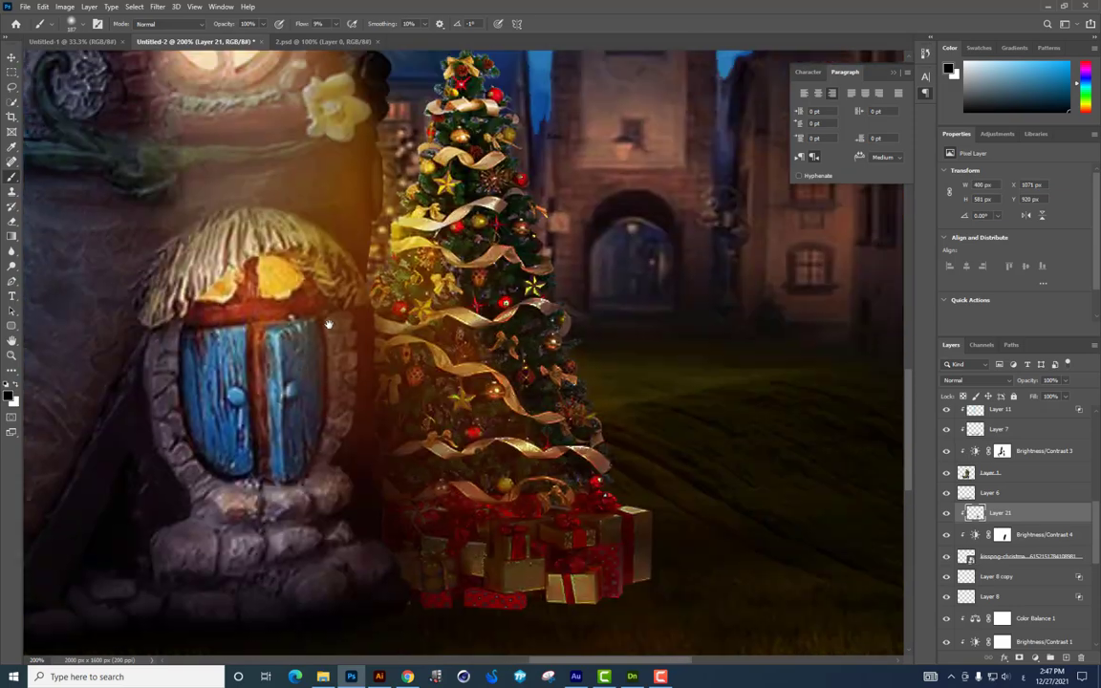
pyautogui.scroll(3, 334, 322)
pyautogui.scroll(-4, 281, 217)
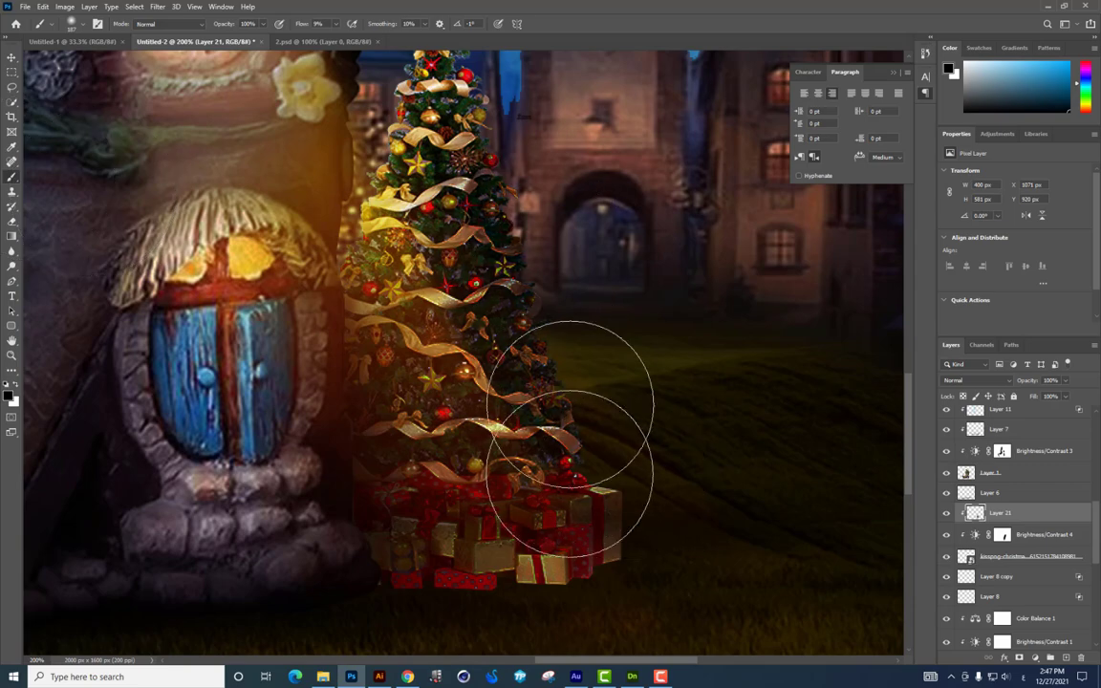
pyautogui.scroll(1, 645, 516)
pyautogui.scroll(5, 626, 572)
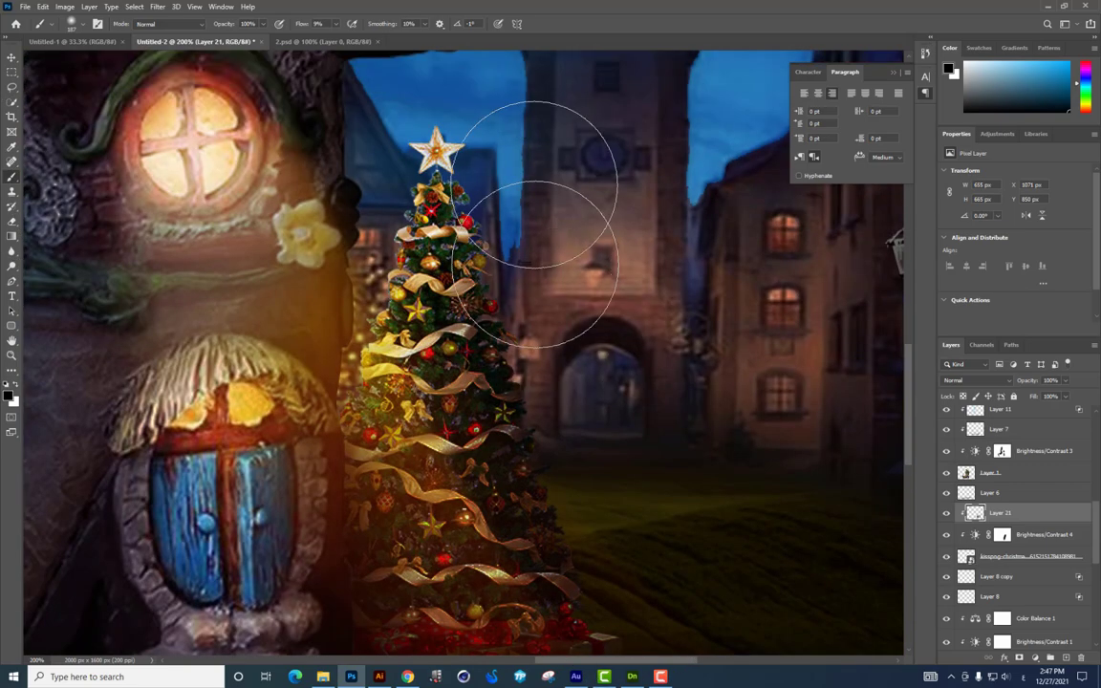
pyautogui.hotkey('ctrl', '-')
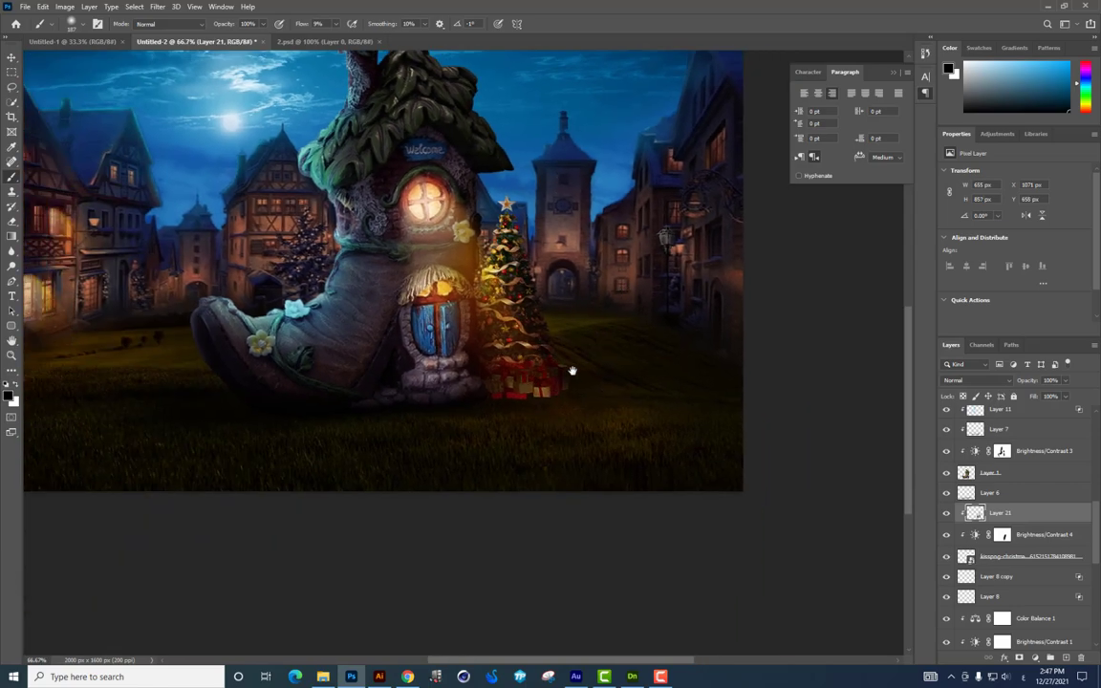
pyautogui.hotkey('ctrl', '+')
pyautogui.hotkey('ctrl', '+')
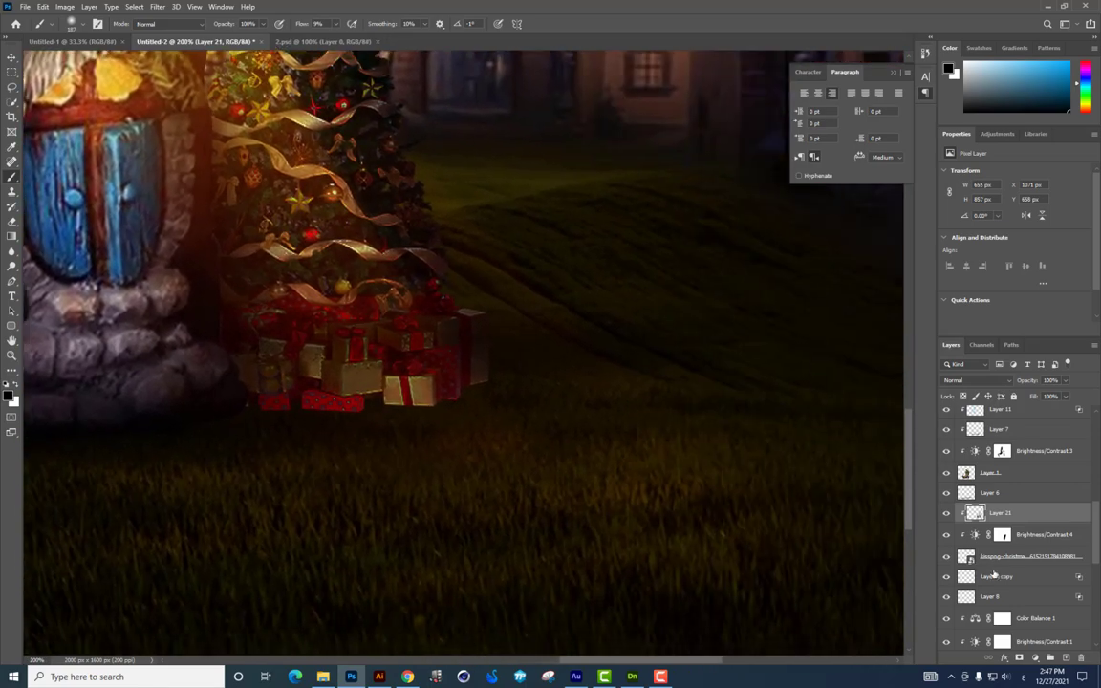
pyautogui.click(994, 575)
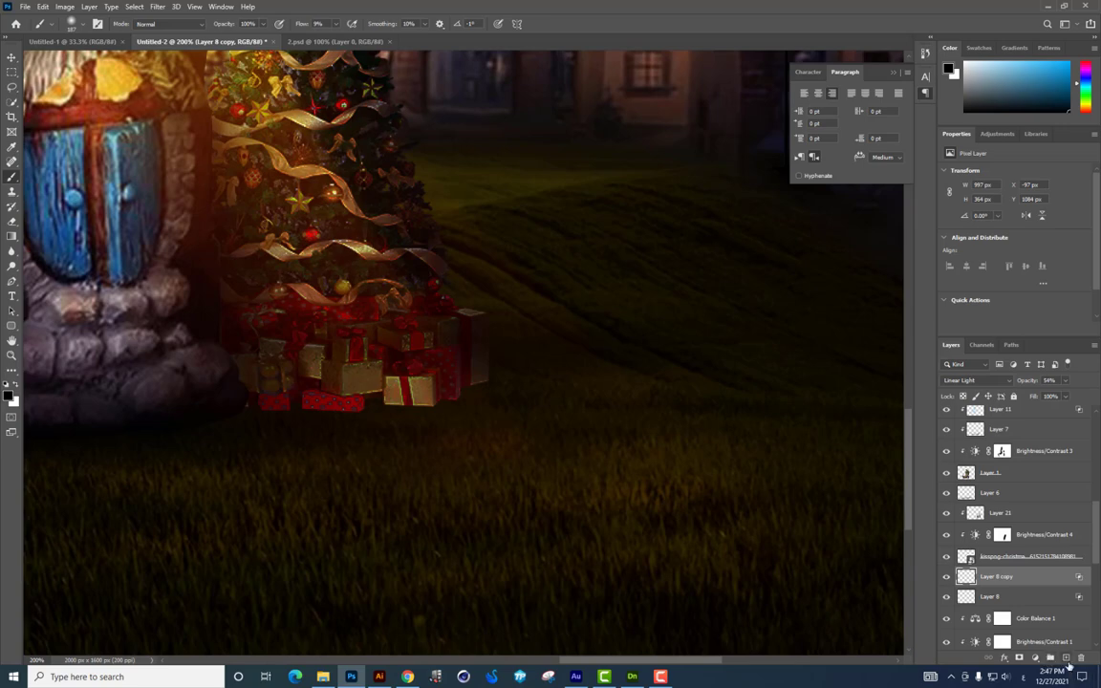
pyautogui.hotkey('ctrl', 'shift', 'alt', 'n')
# Step: Paint a soft dark shadow beside the gifts, extending it toward the right
pyautogui.rightClick(532, 387)
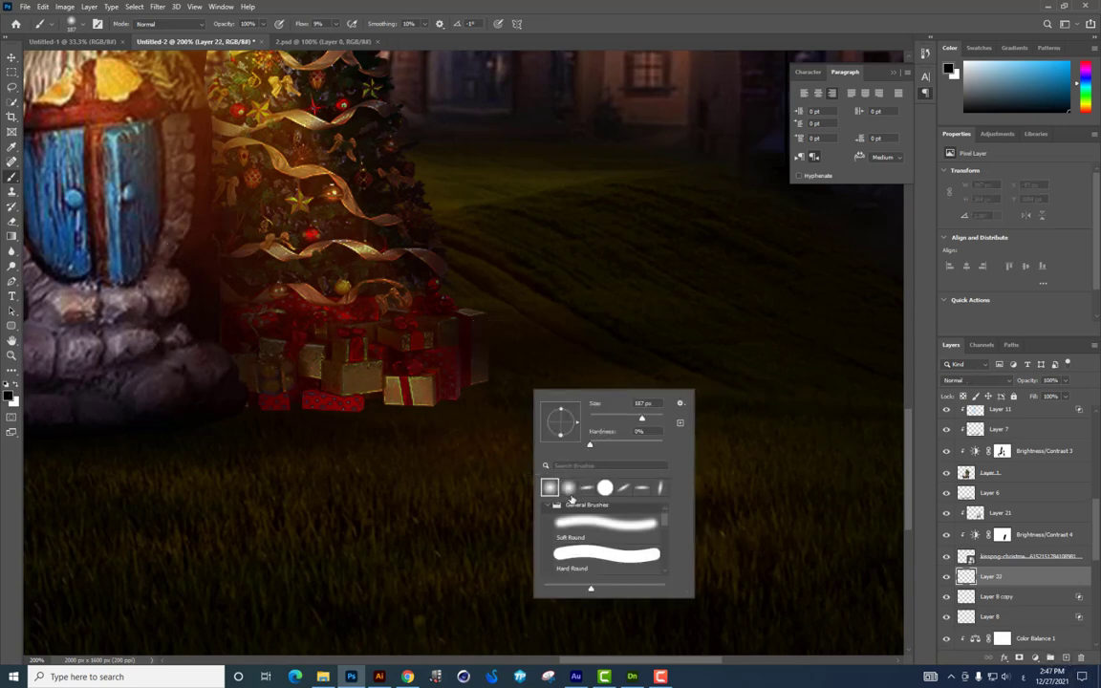
pyautogui.click(357, 413)
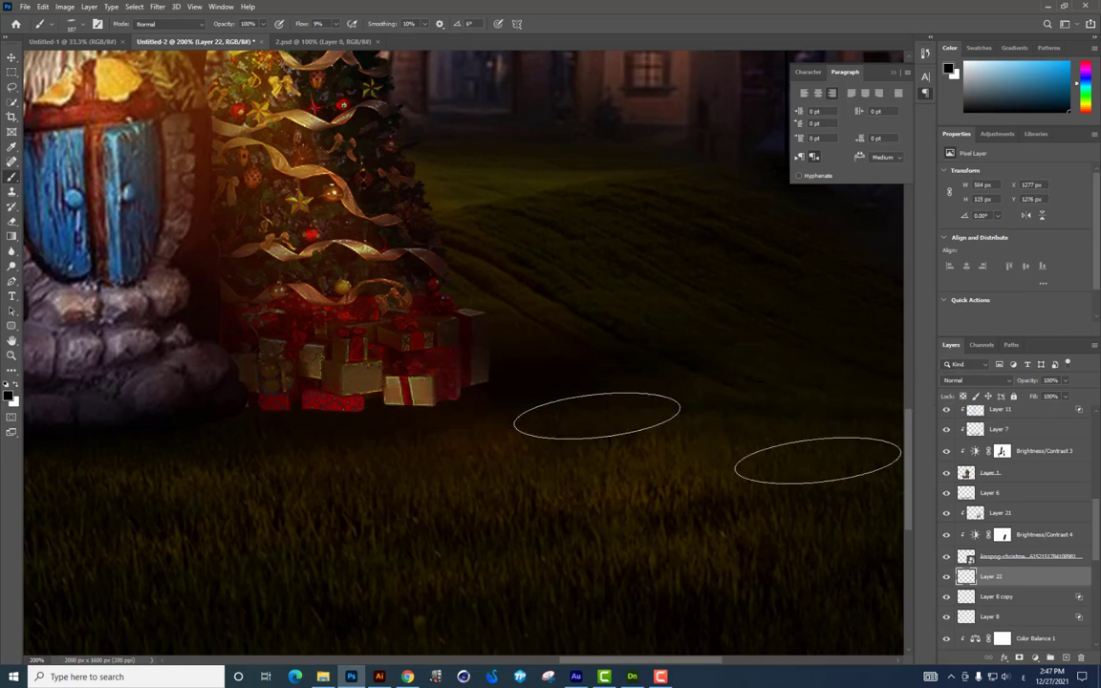
pyautogui.moveTo(597, 416)
pyautogui.mouseDown()
pyautogui.moveTo(382, 423)
pyautogui.moveTo(271, 405)
pyautogui.moveTo(430, 322)
pyautogui.moveTo(550, 316)
pyautogui.mouseUp()
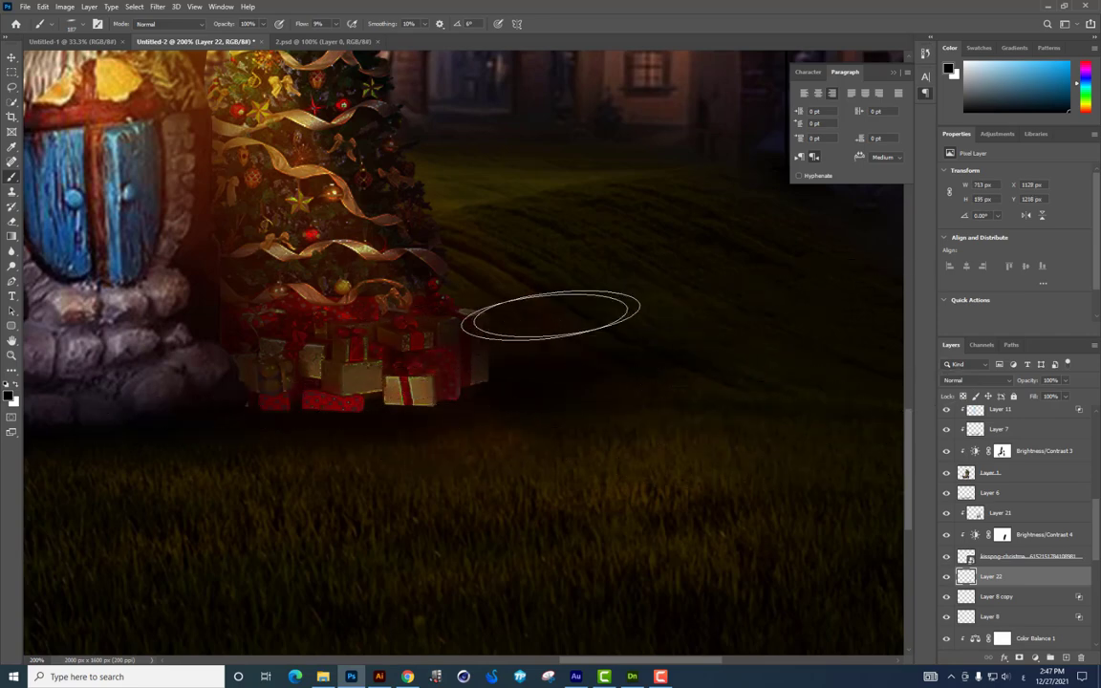
pyautogui.hotkey('ctrl', '-')
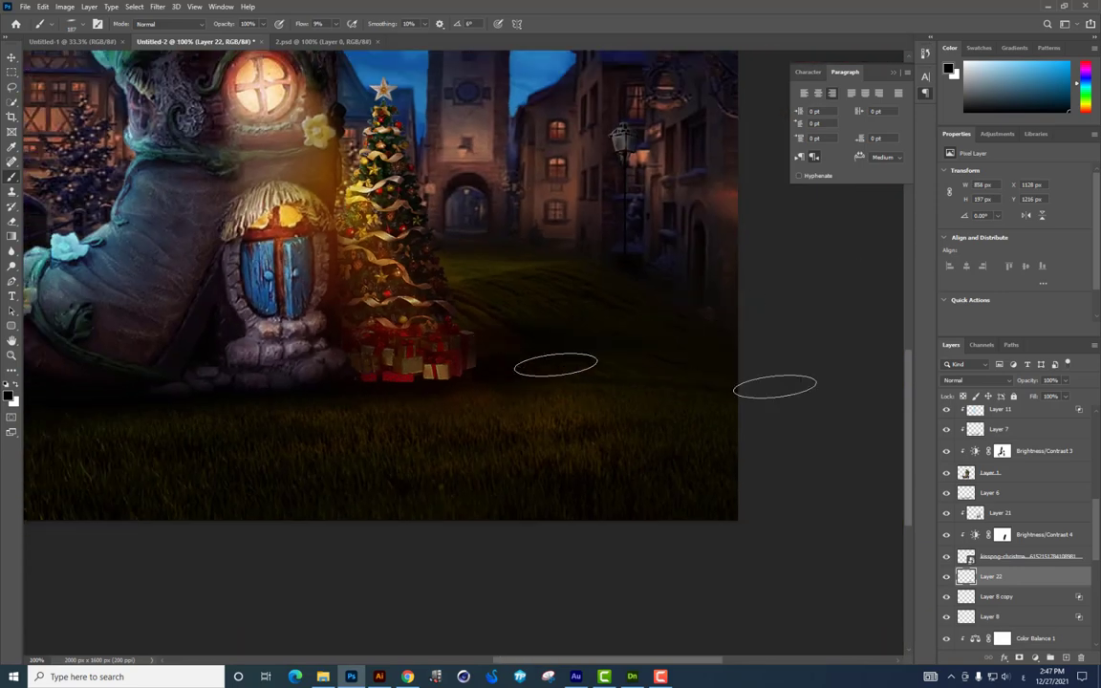
pyautogui.moveTo(556, 364); pyautogui.dragTo(734, 332)
pyautogui.click(10, 220)
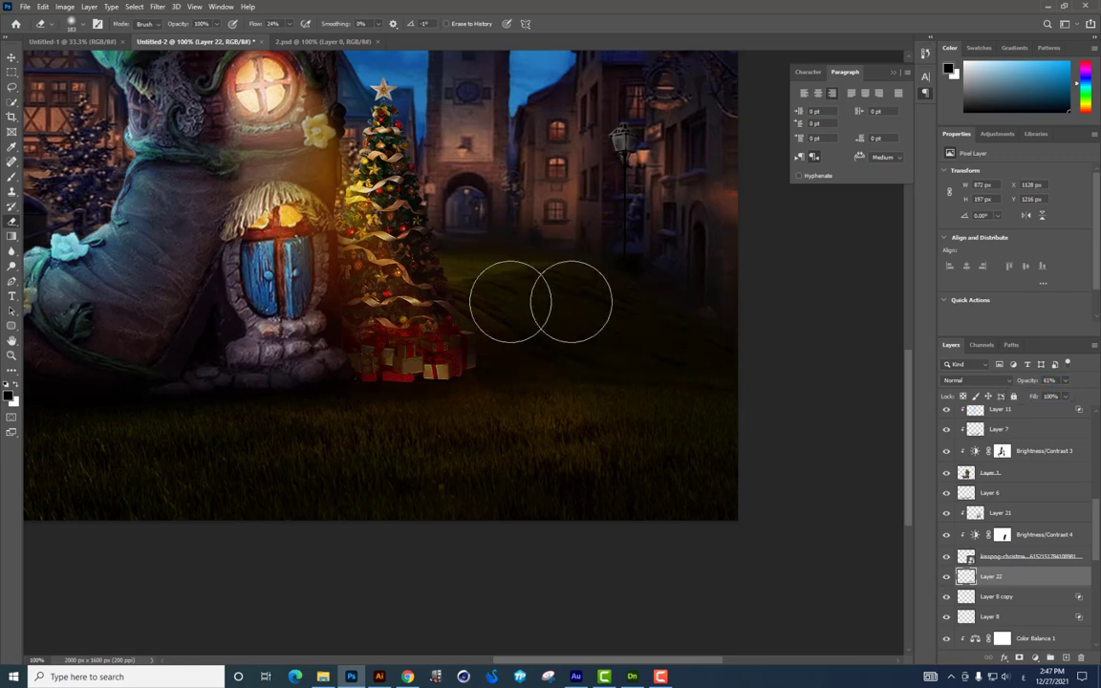
pyautogui.hotkey('ctrl', '+')
pyautogui.hotkey('ctrl', '+')
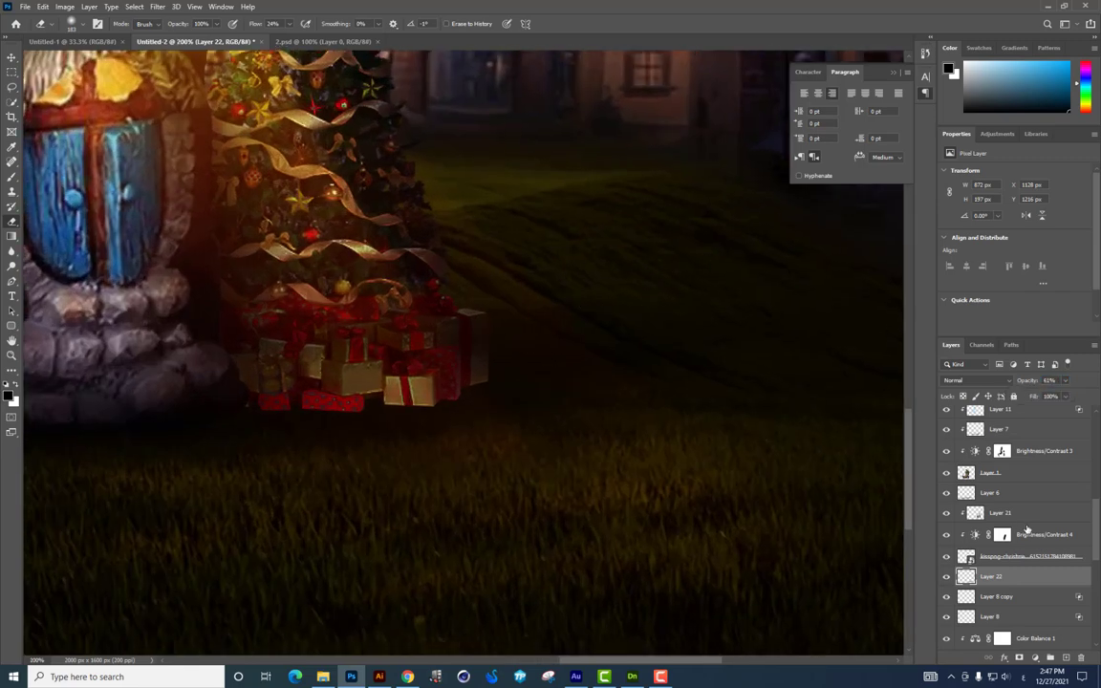
# Step: Add a layer above the Christmas tree and paint a wide dark shadow beneath the gifts
pyautogui.click(1023, 556)
pyautogui.hotkey('ctrl', 'shift', 'alt', 'n')
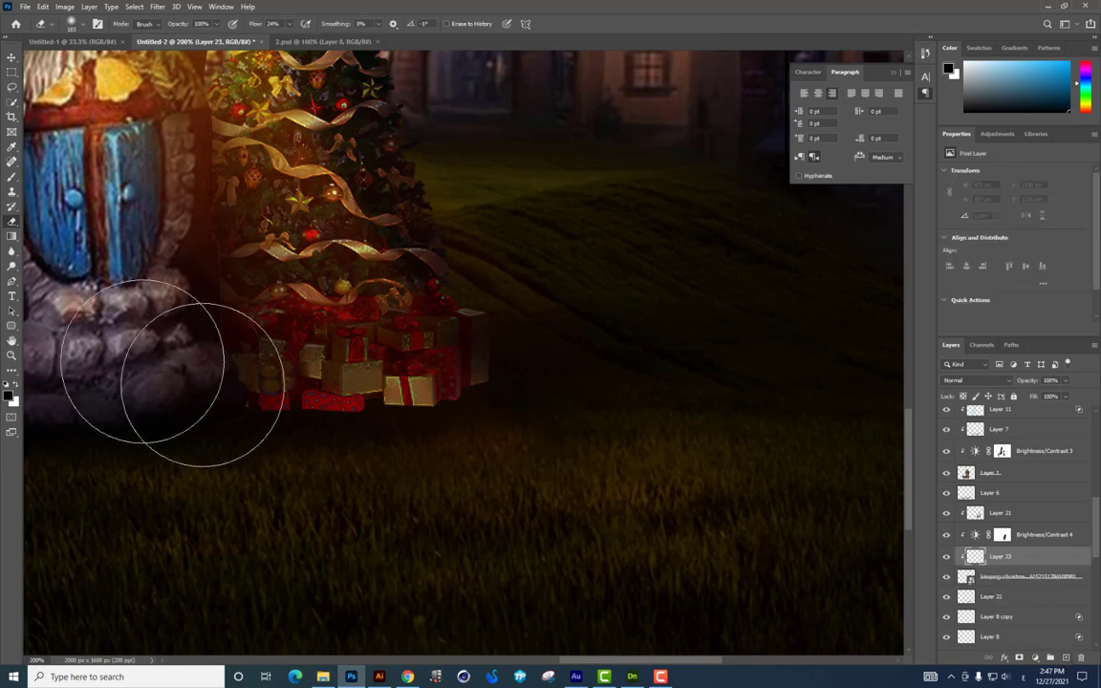
pyautogui.press('b')
pyautogui.moveTo(345, 424); pyautogui.dragTo(346, 418)
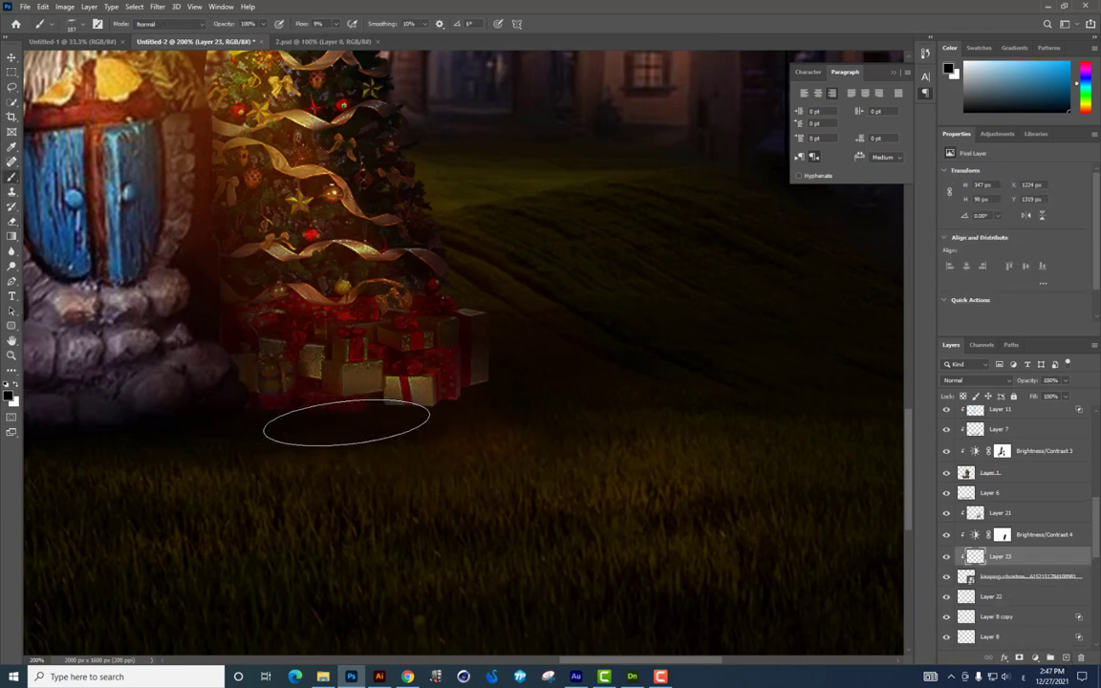
pyautogui.moveTo(450, 420); pyautogui.dragTo(327, 430)
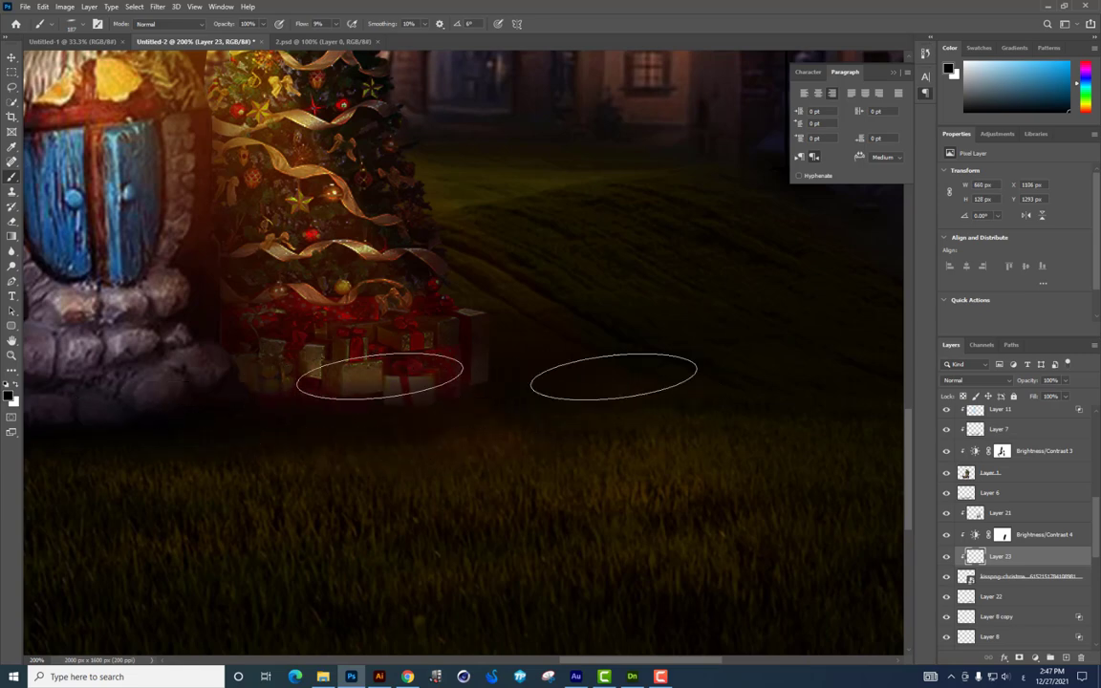
pyautogui.hotkey('ctrl', '-')
pyautogui.moveTo(327, 454); pyautogui.dragTo(518, 467)
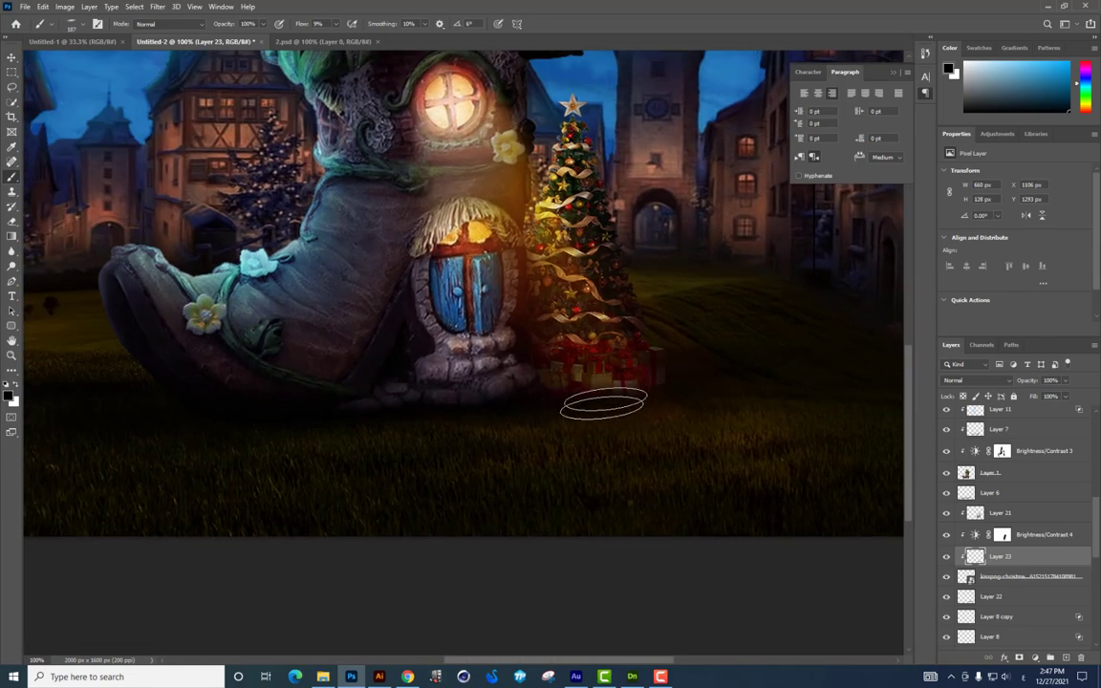
pyautogui.moveTo(659, 436); pyautogui.dragTo(716, 501)
pyautogui.hotkey('ctrl', '-')
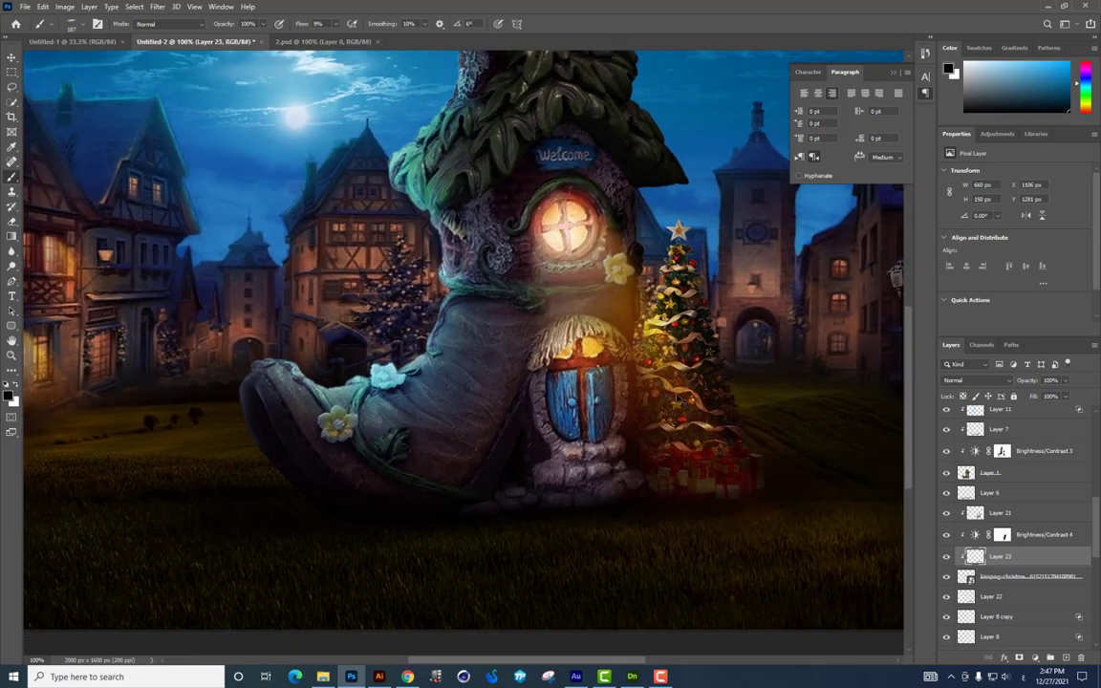
pyautogui.hotkey('ctrl', '-')
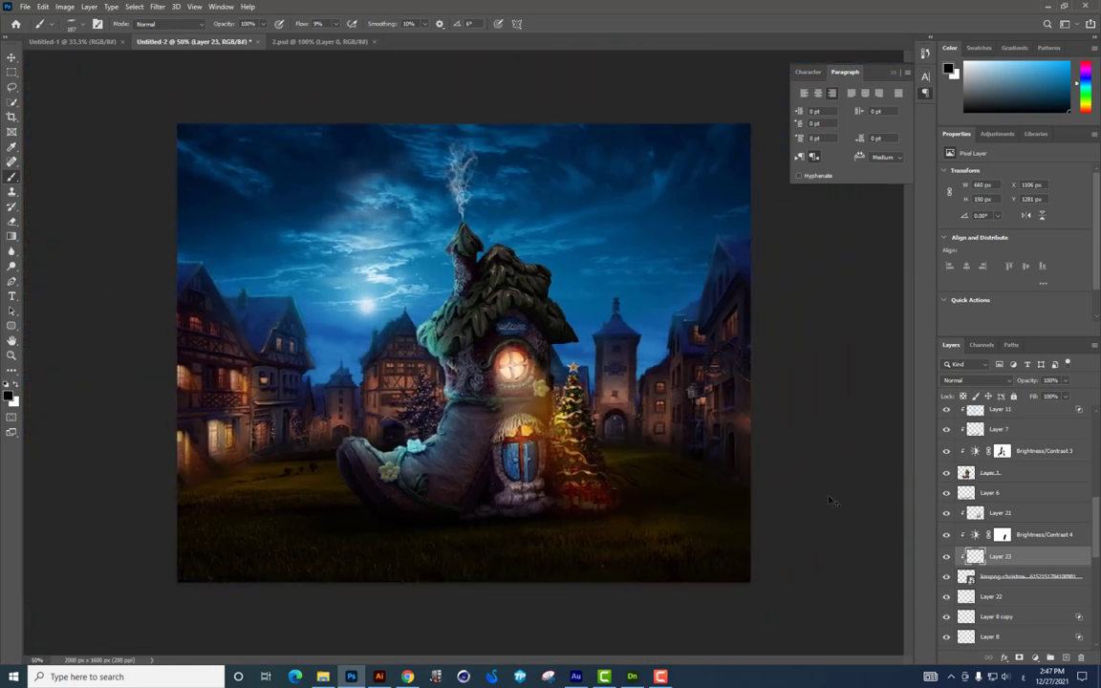
pyautogui.hotkey('ctrl', '-')
pyautogui.hotkey('ctrl', '+')
# Step: Open the Santa file 1.psd from the image files folder
pyautogui.hotkey('alt', 'Tab')
pyautogui.click(861, 514)
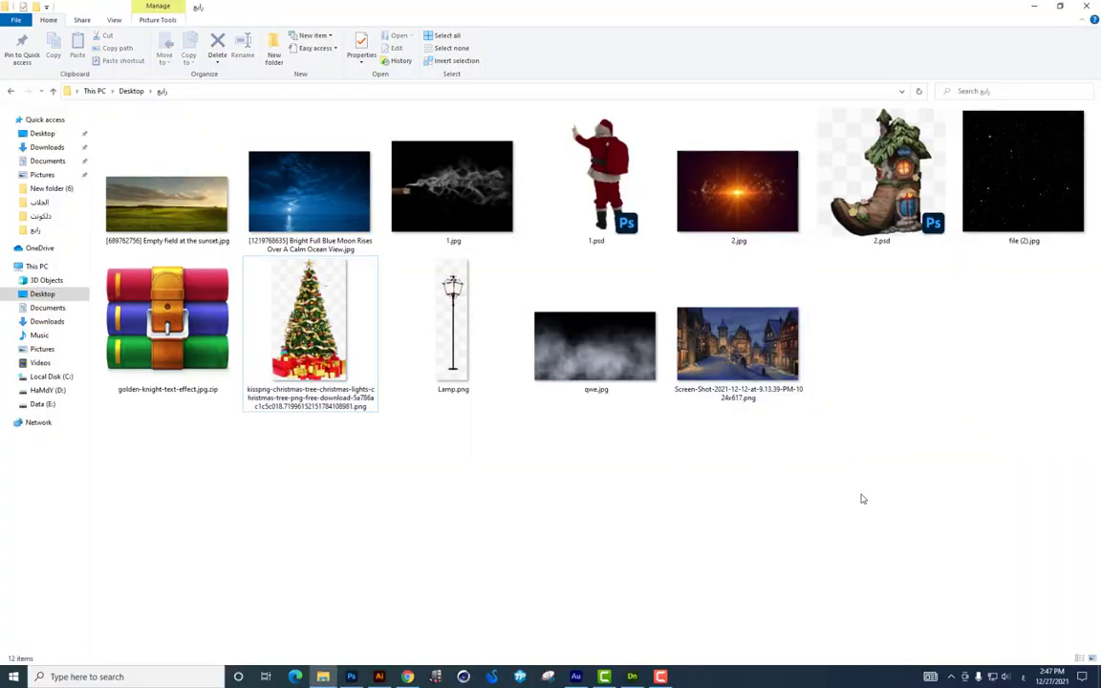
pyautogui.doubleClick(549, 142)
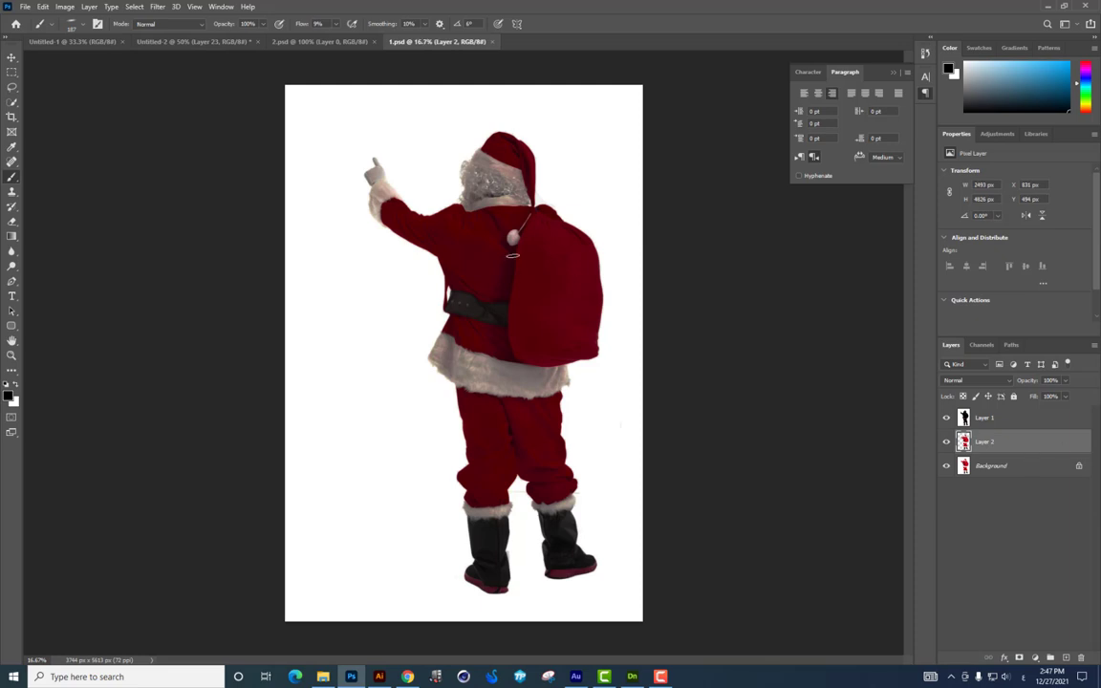
# Step: Hide Layer 1 and Background, and convert Santa's Layer 2 into a smart object
pyautogui.click(11, 59)
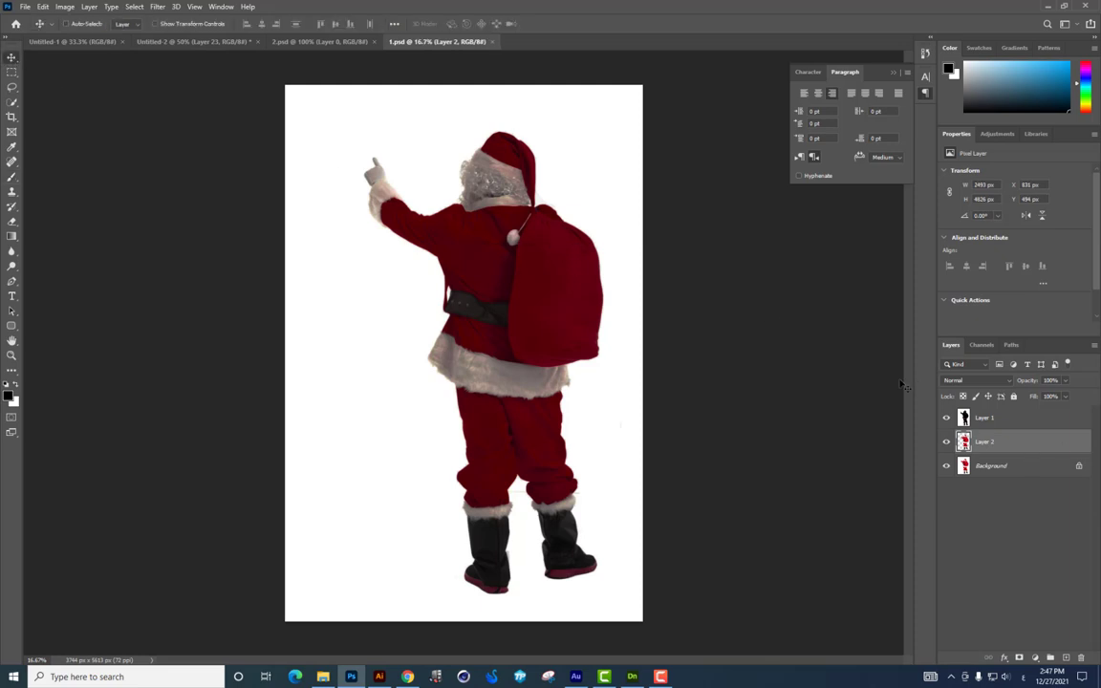
pyautogui.click(945, 419)
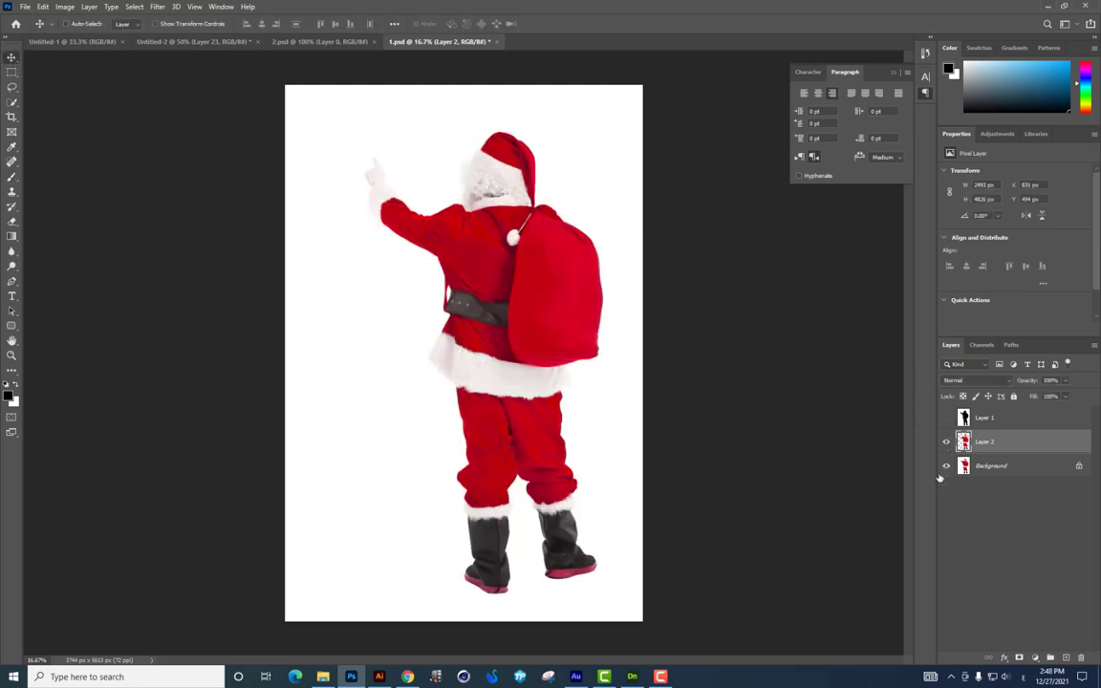
pyautogui.click(947, 467)
pyautogui.rightClick(1046, 442)
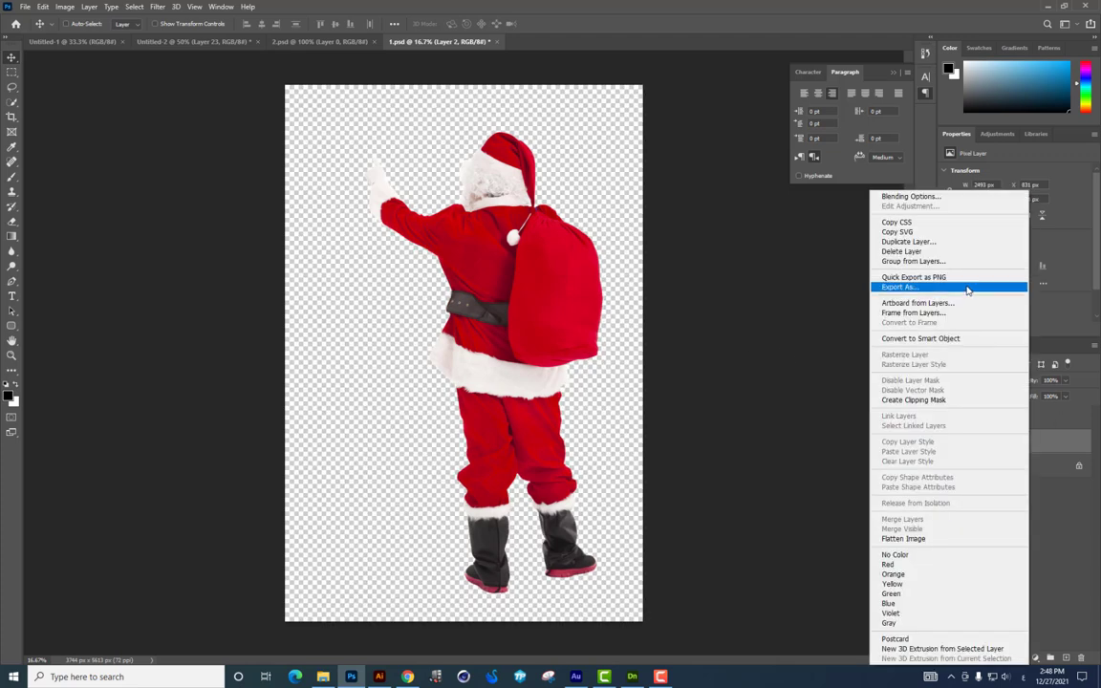
pyautogui.click(965, 336)
# Step: Scale Santa down and reposition him, then undo and select Layer 19 in the composite
pyautogui.hotkey('ctrl', 't')
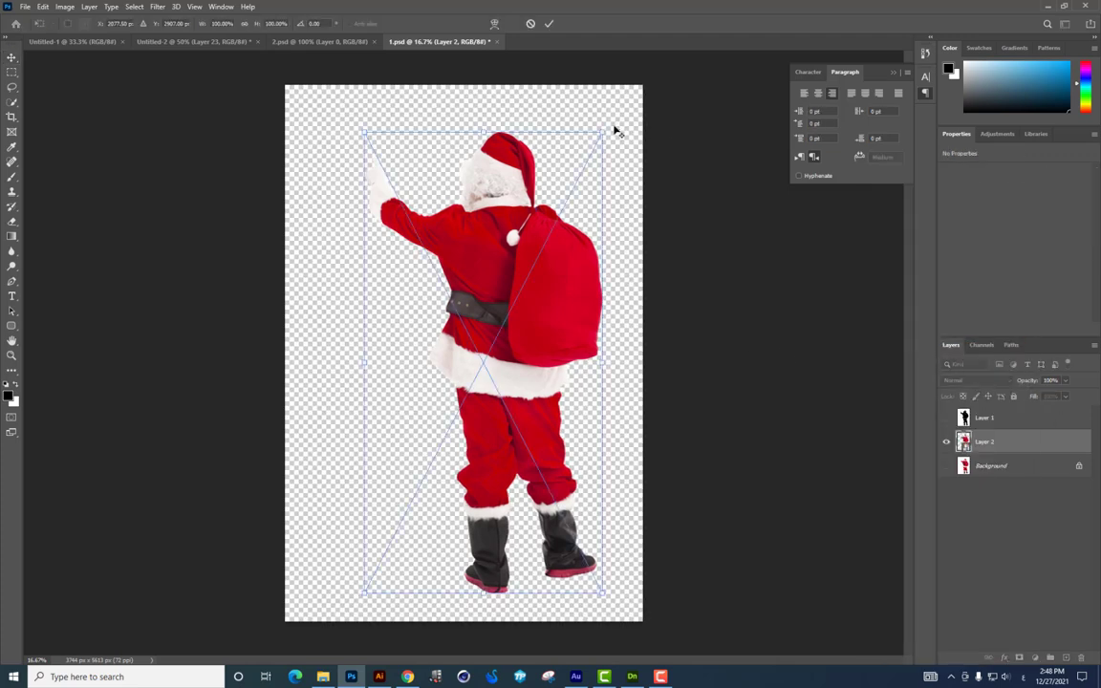
pyautogui.moveTo(602, 131)
pyautogui.mouseDown()
pyautogui.moveTo(565, 203)
pyautogui.moveTo(491, 227)
pyautogui.mouseUp()
pyautogui.press('Return')
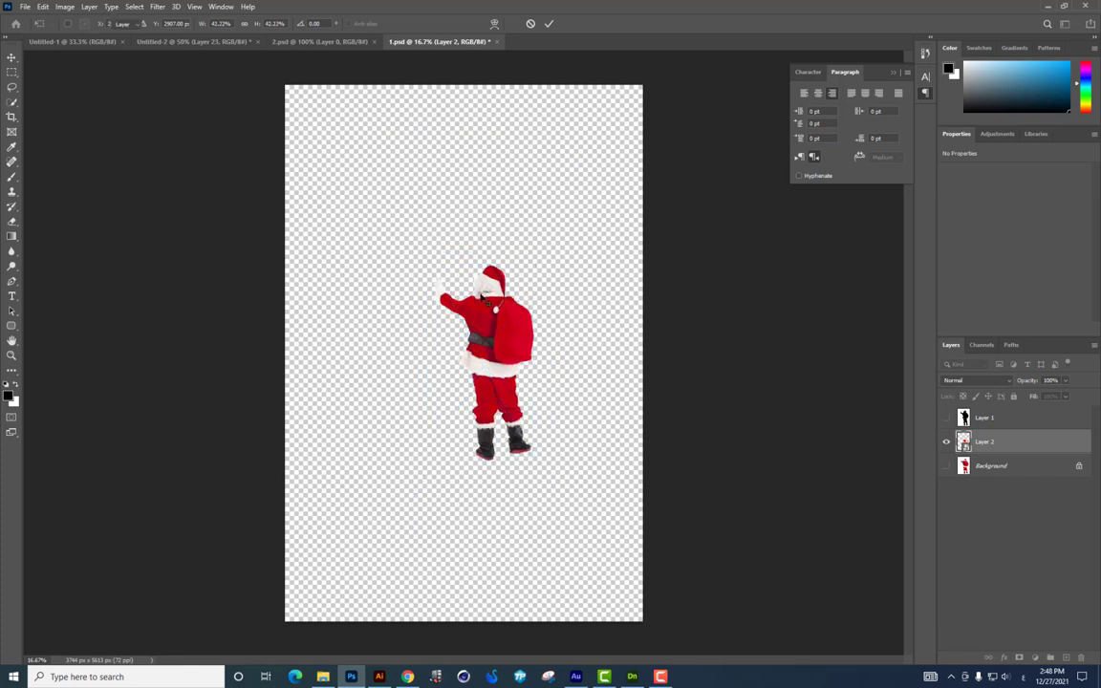
pyautogui.moveTo(426, 243)
pyautogui.mouseDown()
pyautogui.moveTo(226, 33)
pyautogui.moveTo(593, 325)
pyautogui.mouseUp()
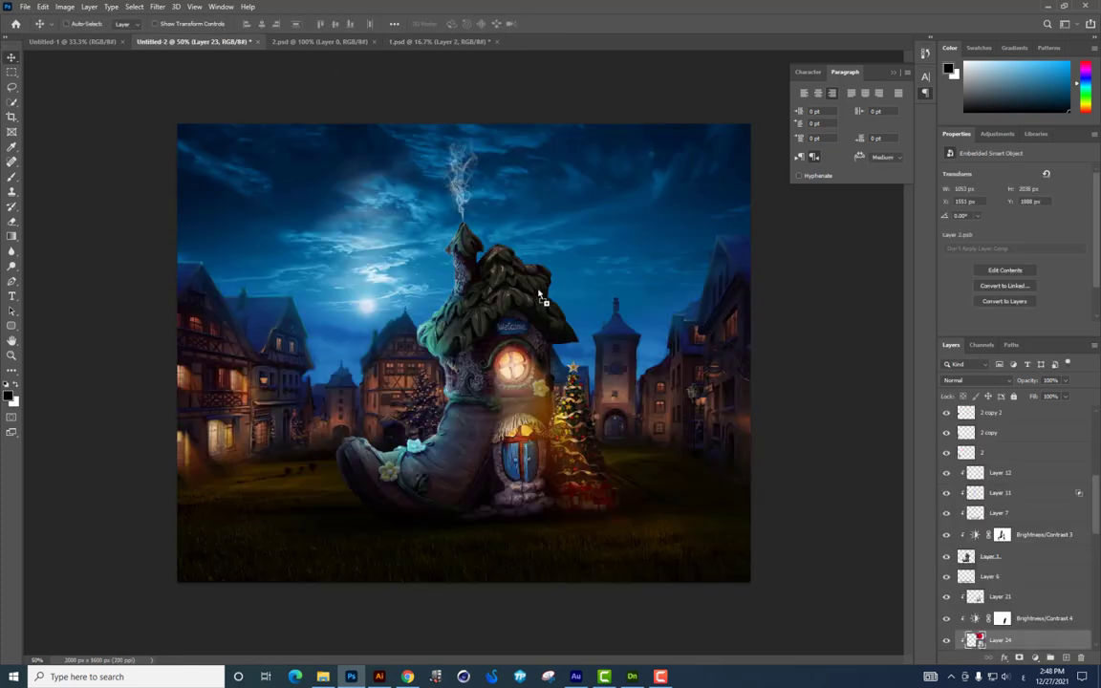
pyautogui.hotkey('ctrl', 'z')
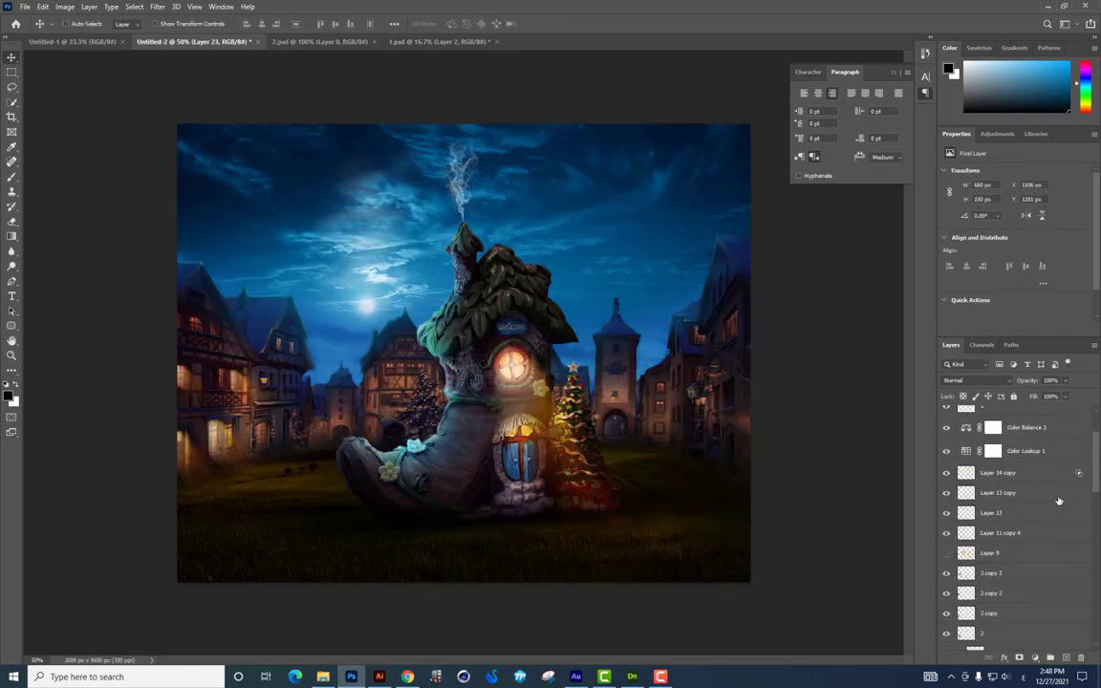
pyautogui.click(1023, 418)
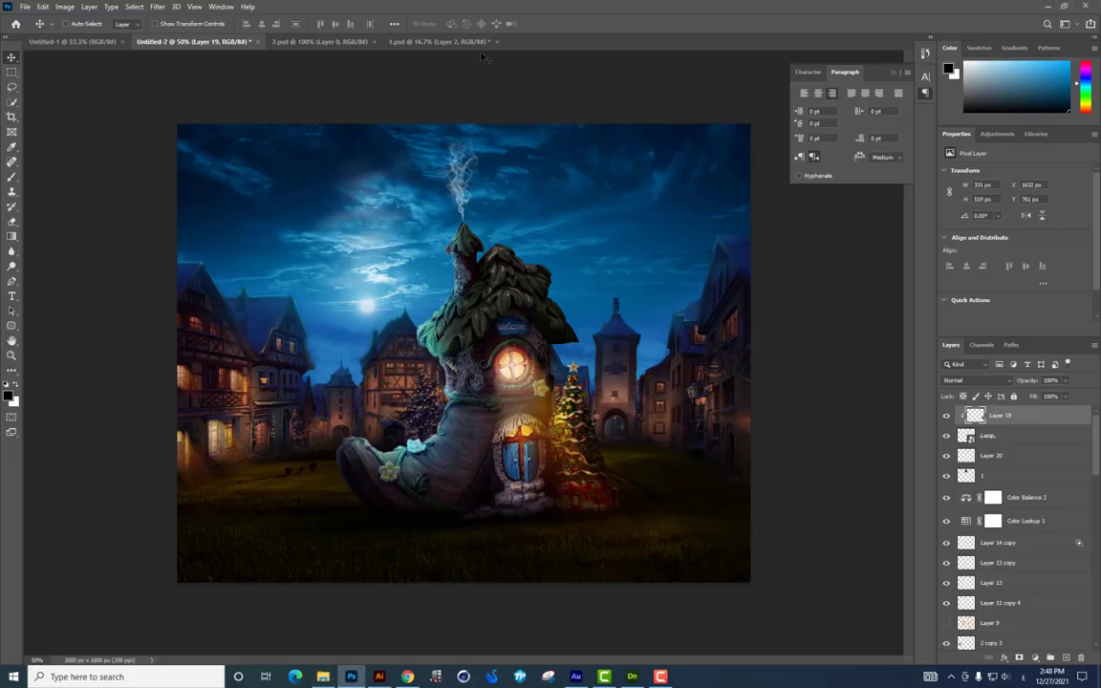
# Step: Drag Santa into the village composite, shrink him and place him beside the house door
pyautogui.click(440, 41)
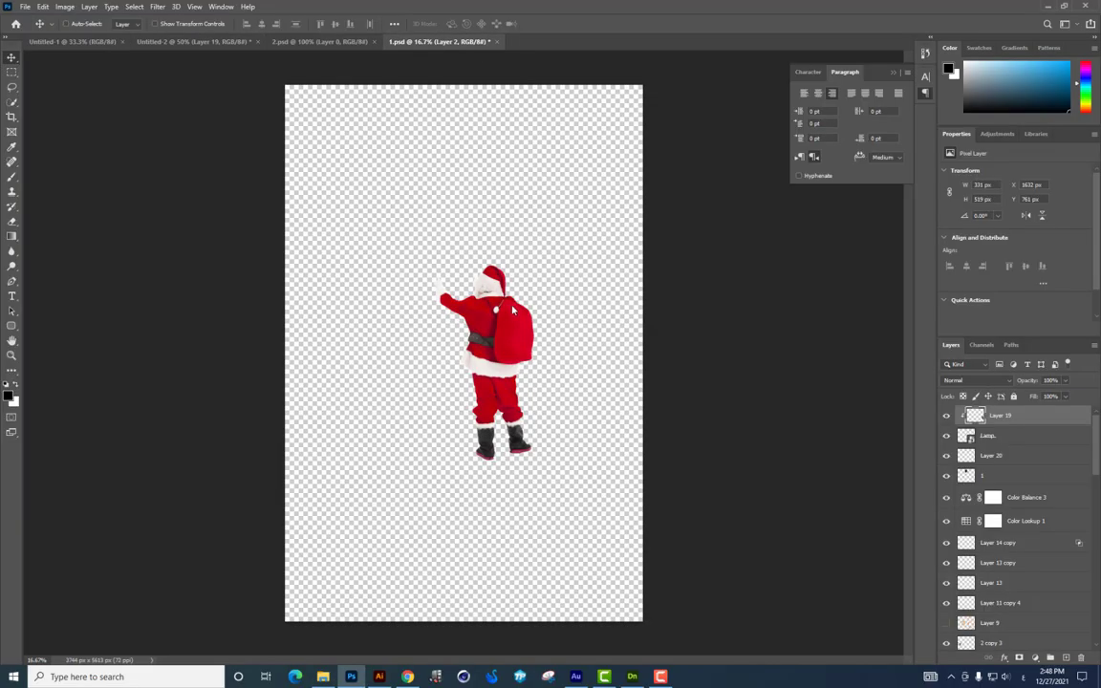
pyautogui.moveTo(478, 363)
pyautogui.mouseDown()
pyautogui.moveTo(187, 24)
pyautogui.moveTo(598, 377)
pyautogui.mouseUp()
pyautogui.hotkey('ctrl', 't')
pyautogui.moveTo(708, 83); pyautogui.dragTo(612, 250)
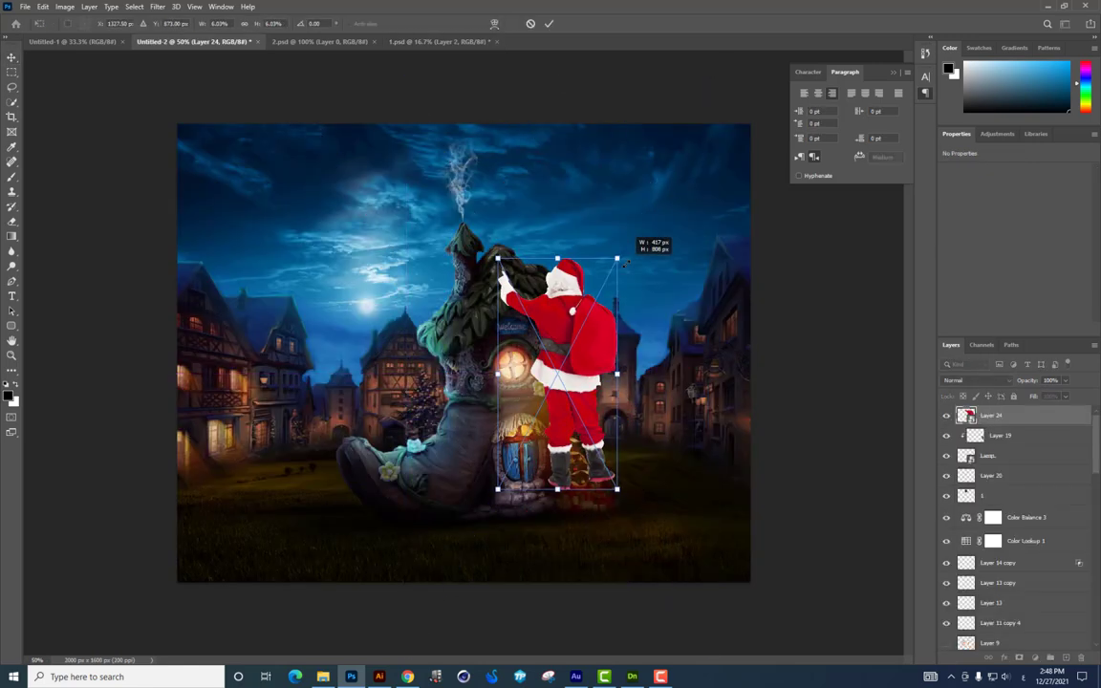
pyautogui.moveTo(554, 382); pyautogui.dragTo(600, 464)
pyautogui.moveTo(654, 332); pyautogui.dragTo(632, 376)
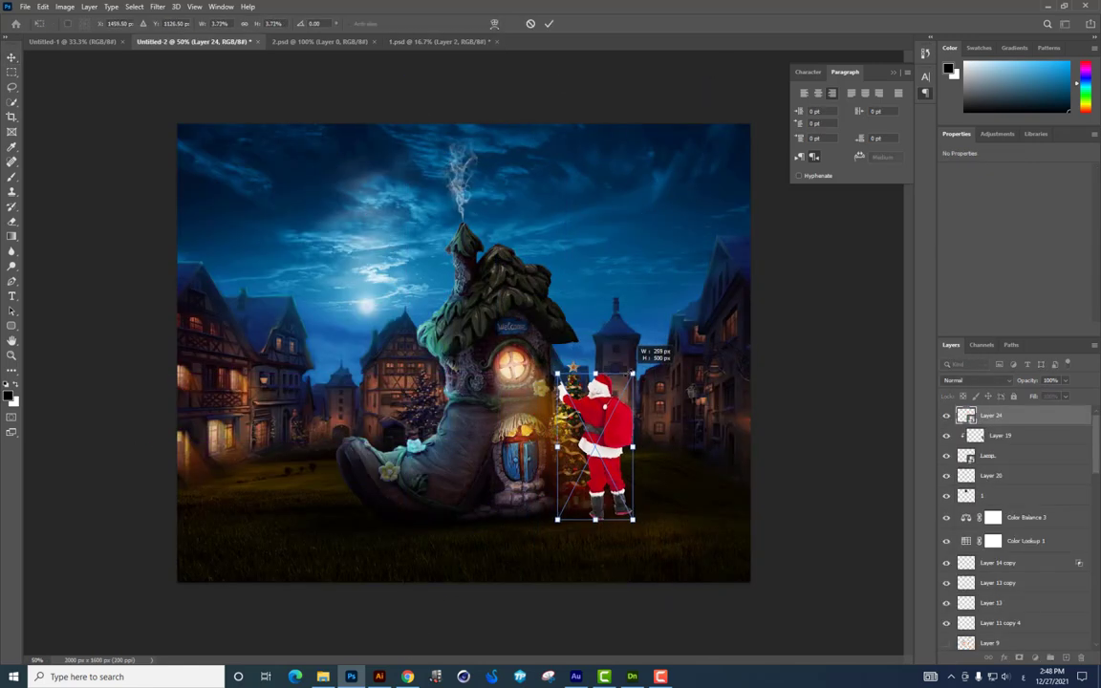
pyautogui.moveTo(595, 449); pyautogui.dragTo(579, 502)
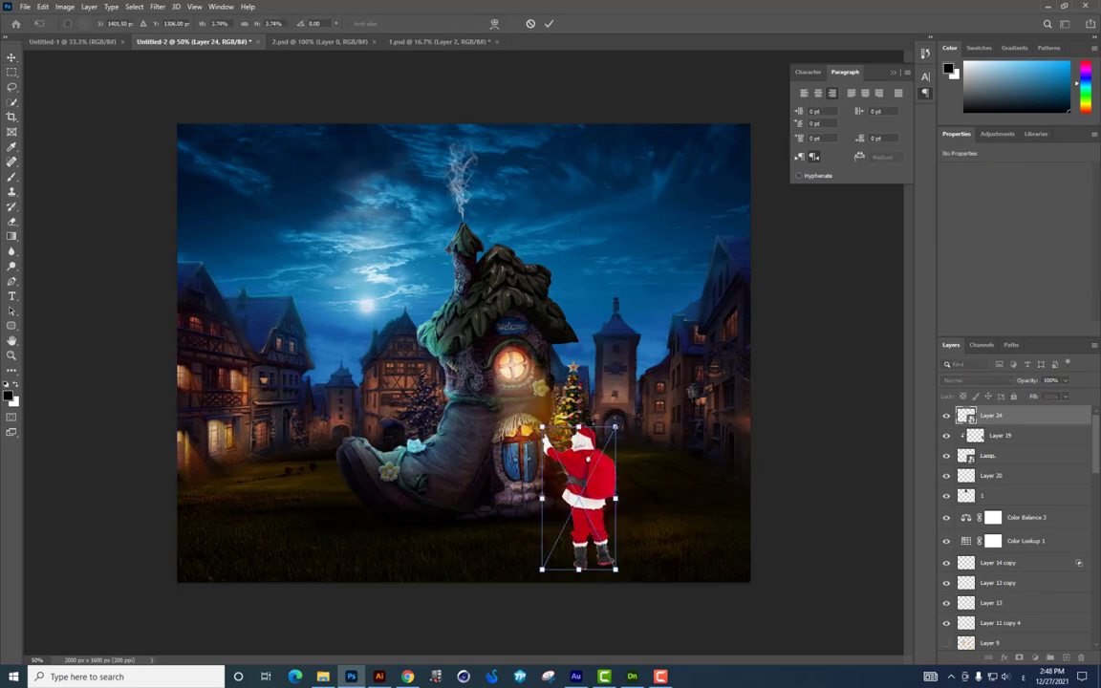
pyautogui.moveTo(542, 427); pyautogui.dragTo(555, 447)
pyautogui.moveTo(592, 516); pyautogui.dragTo(601, 518)
pyautogui.press('Return')
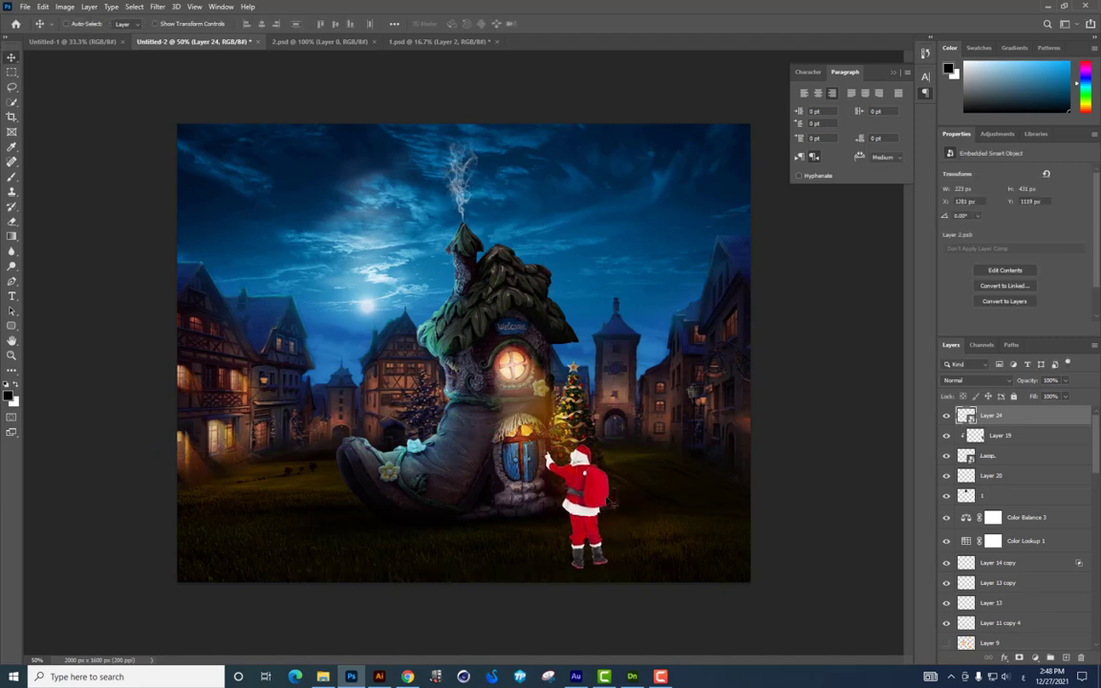
# Step: Nudge Santa down onto the grass and shrink him a touch more
pyautogui.moveTo(551, 456); pyautogui.dragTo(553, 460)
pyautogui.scroll(2, 552, 460)
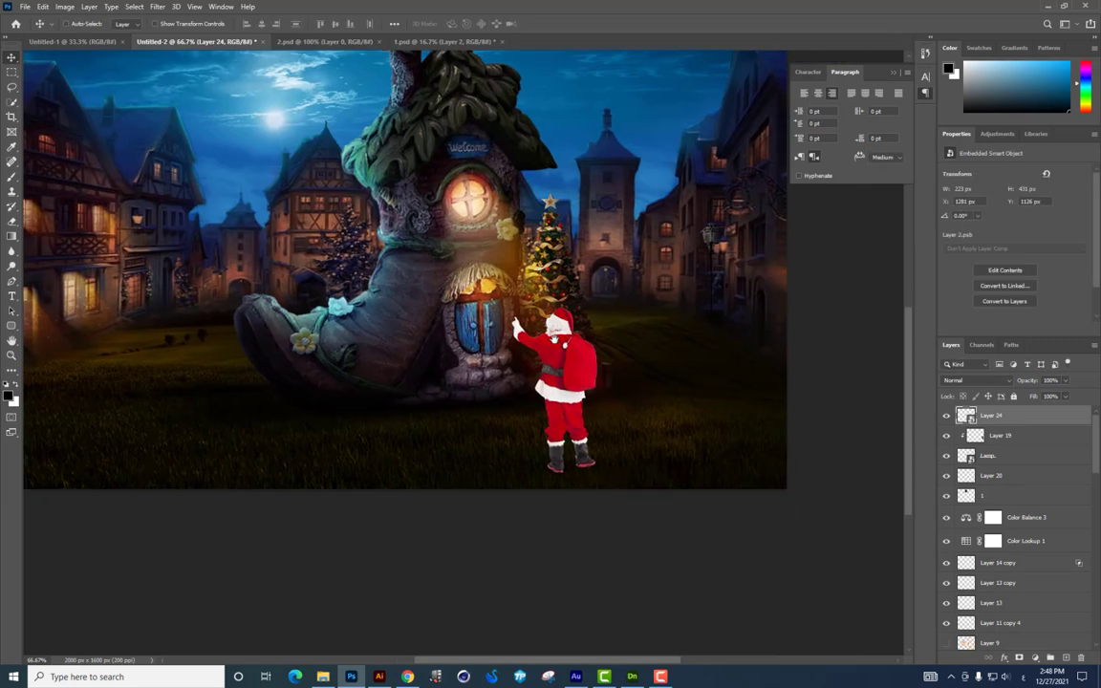
pyautogui.scroll(2, 554, 341)
pyautogui.hotkey('ctrl', 't')
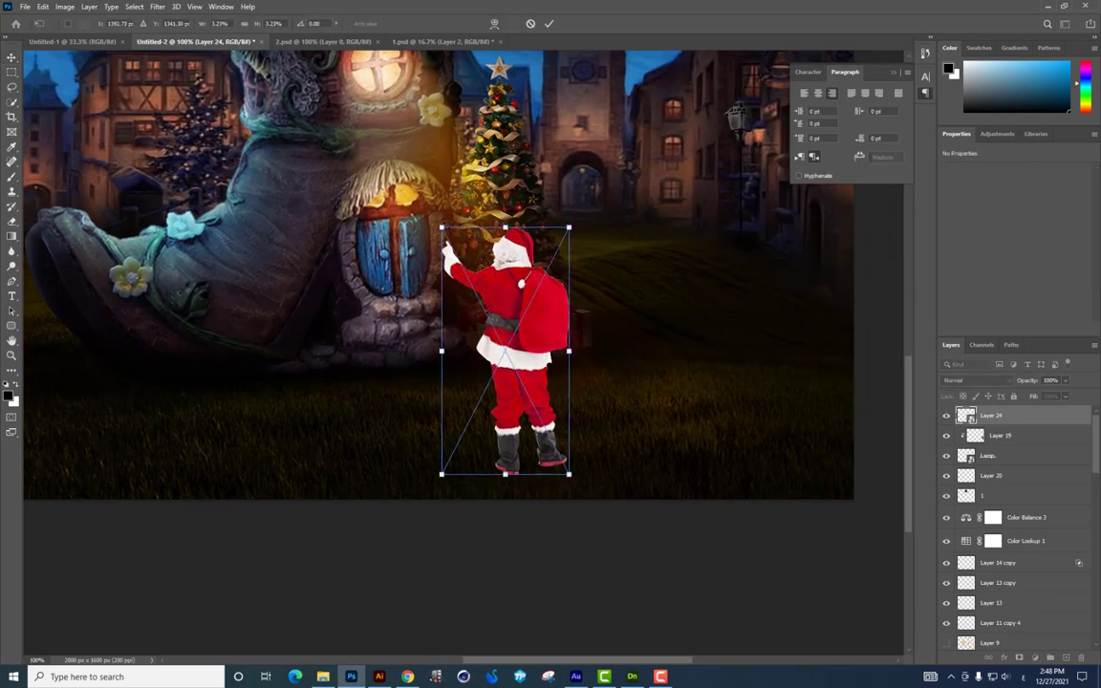
pyautogui.moveTo(438, 226); pyautogui.dragTo(446, 234)
pyautogui.press('Return')
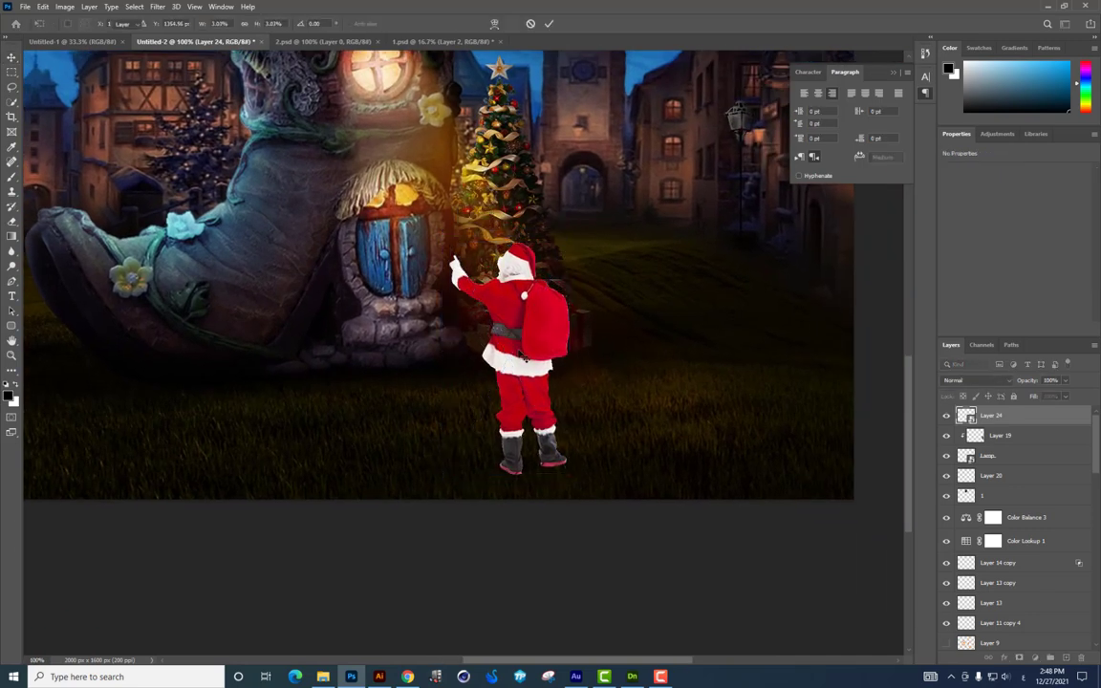
pyautogui.moveTo(541, 359); pyautogui.dragTo(580, 329)
# Step: Scale Santa up slightly and bring his lower body into view
pyautogui.hotkey('ctrl', 't')
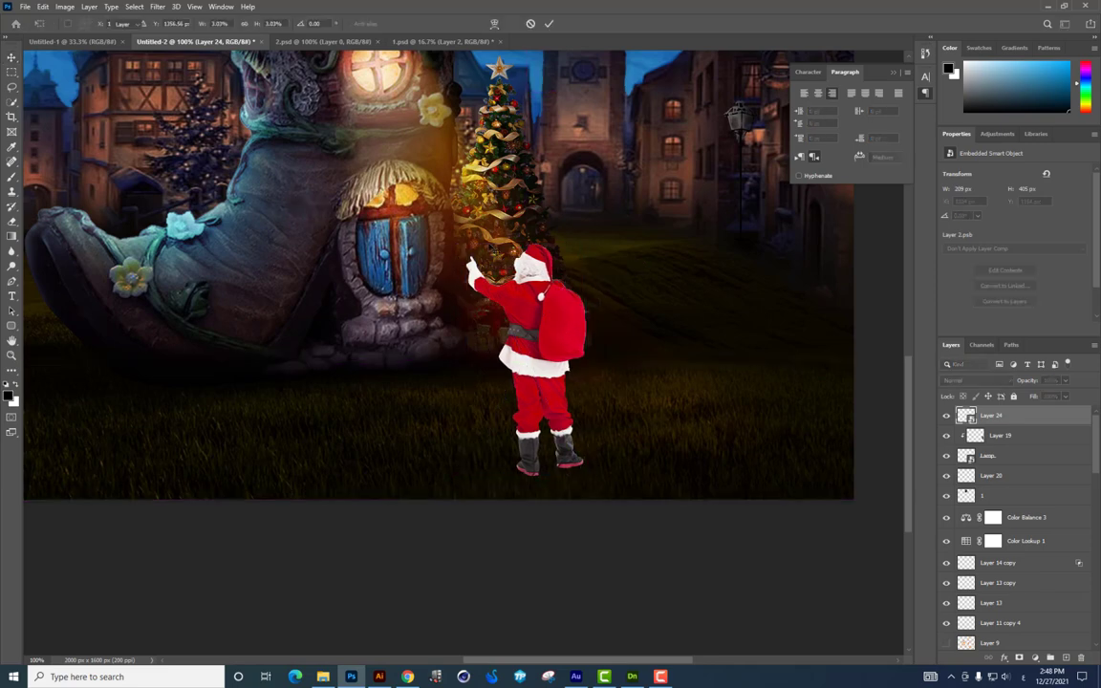
pyautogui.press('Return')
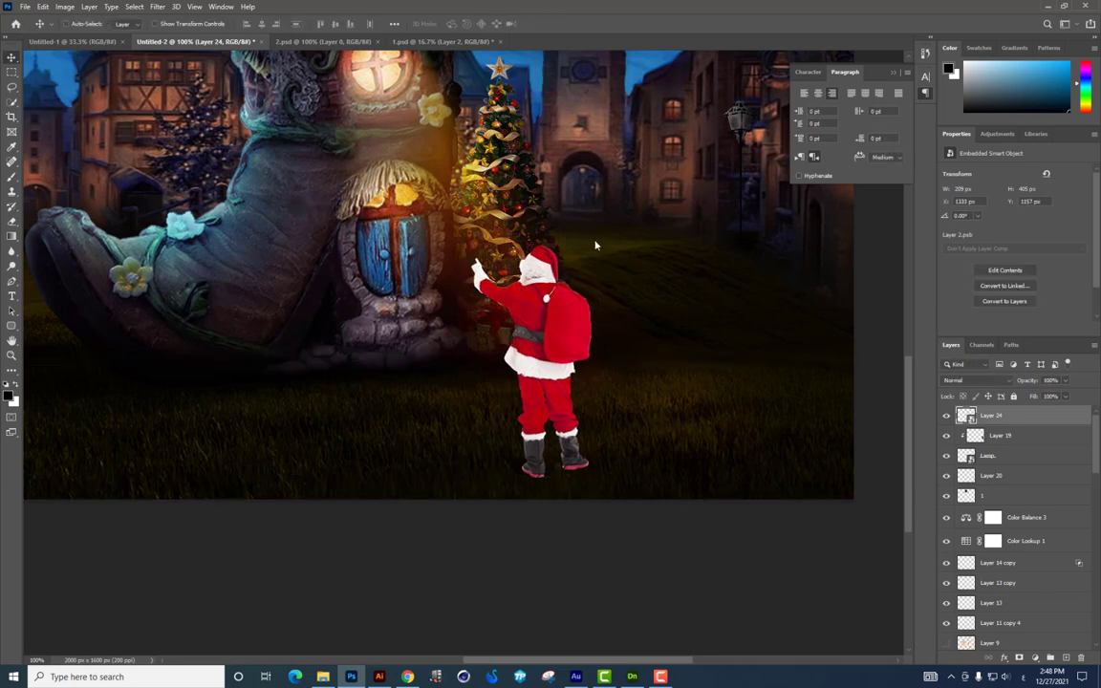
pyautogui.hotkey('ctrl', 't')
pyautogui.moveTo(586, 245)
pyautogui.mouseDown()
pyautogui.moveTo(636, 158)
pyautogui.moveTo(591, 245)
pyautogui.mouseUp()
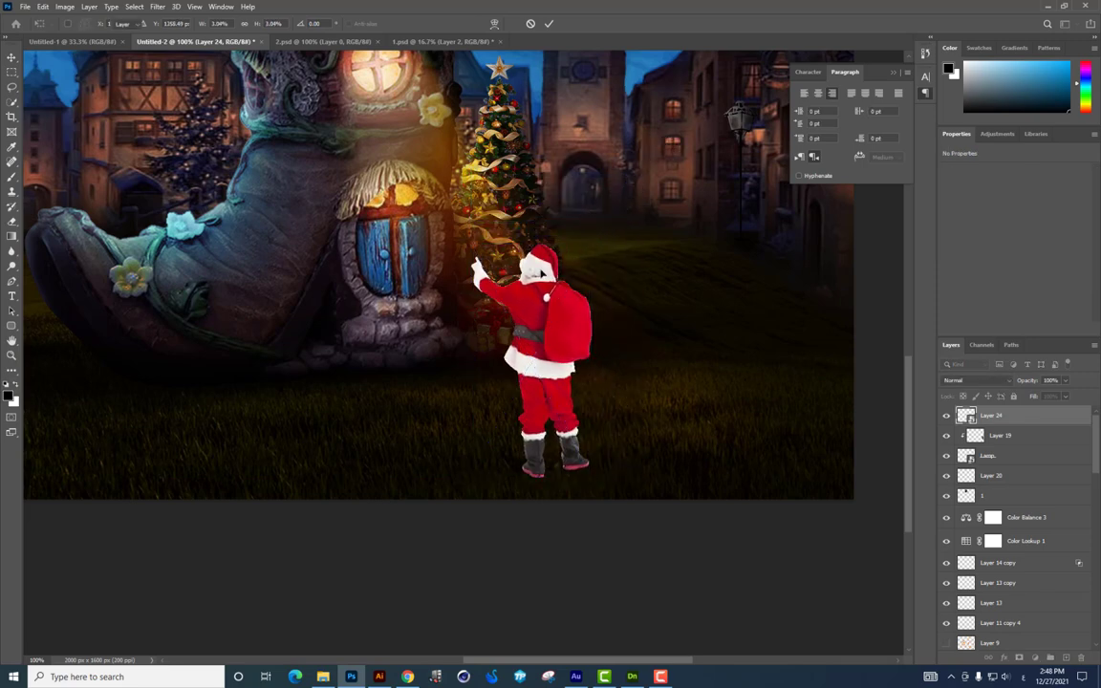
pyautogui.press('Return')
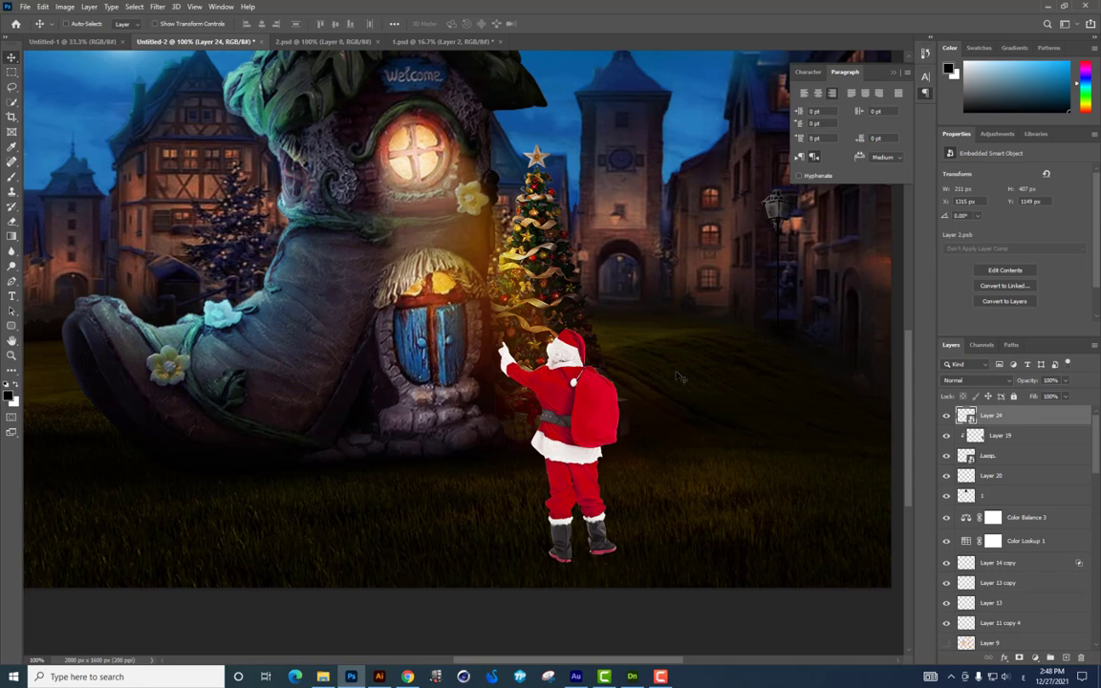
pyautogui.scroll(5, 679, 378)
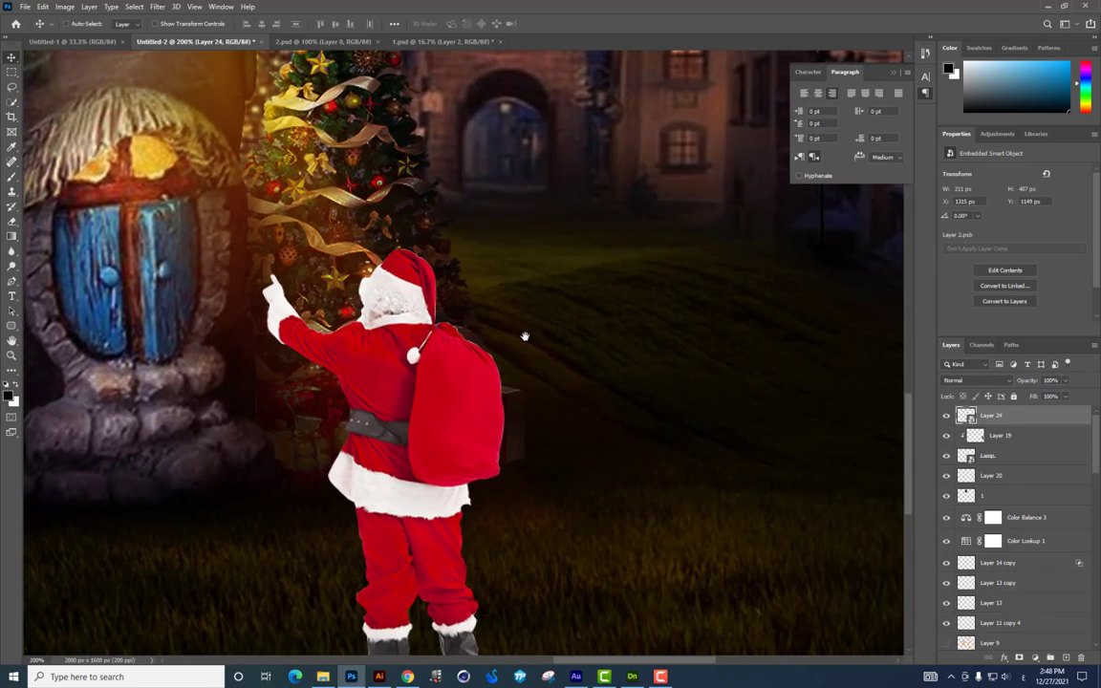
pyautogui.moveTo(526, 337)
pyautogui.mouseDown()
pyautogui.moveTo(536, 275)
pyautogui.moveTo(520, 254)
pyautogui.mouseUp()
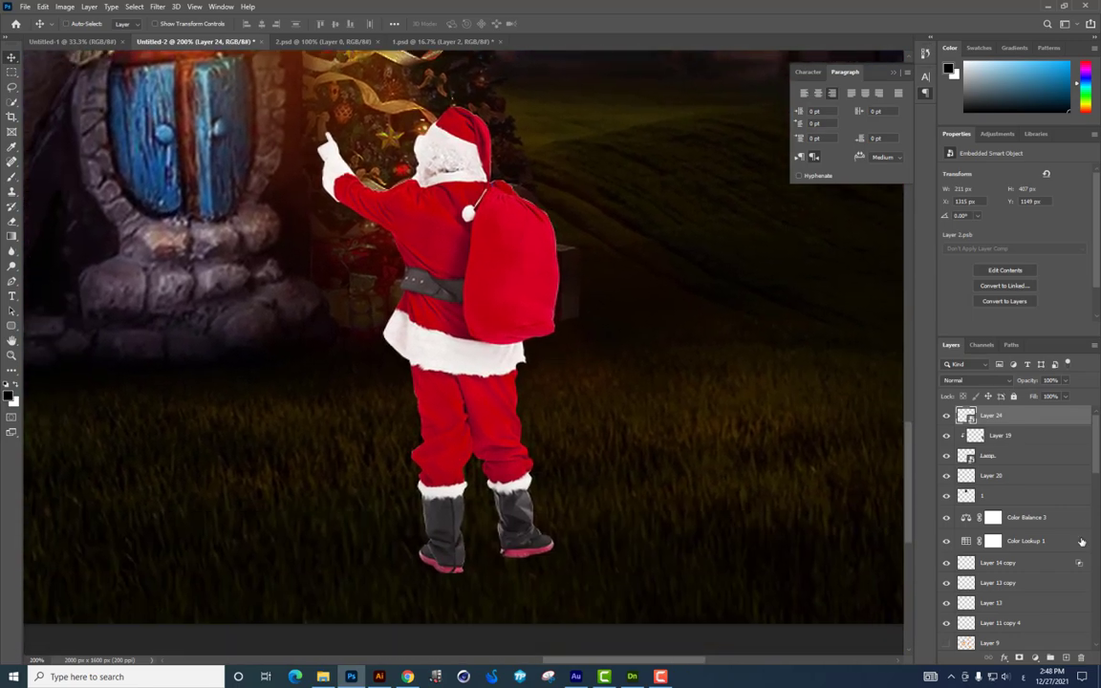
# Step: Add a Brightness/Contrast adjustment darkening Santa to -150
pyautogui.click(1033, 660)
pyautogui.click(1038, 491)
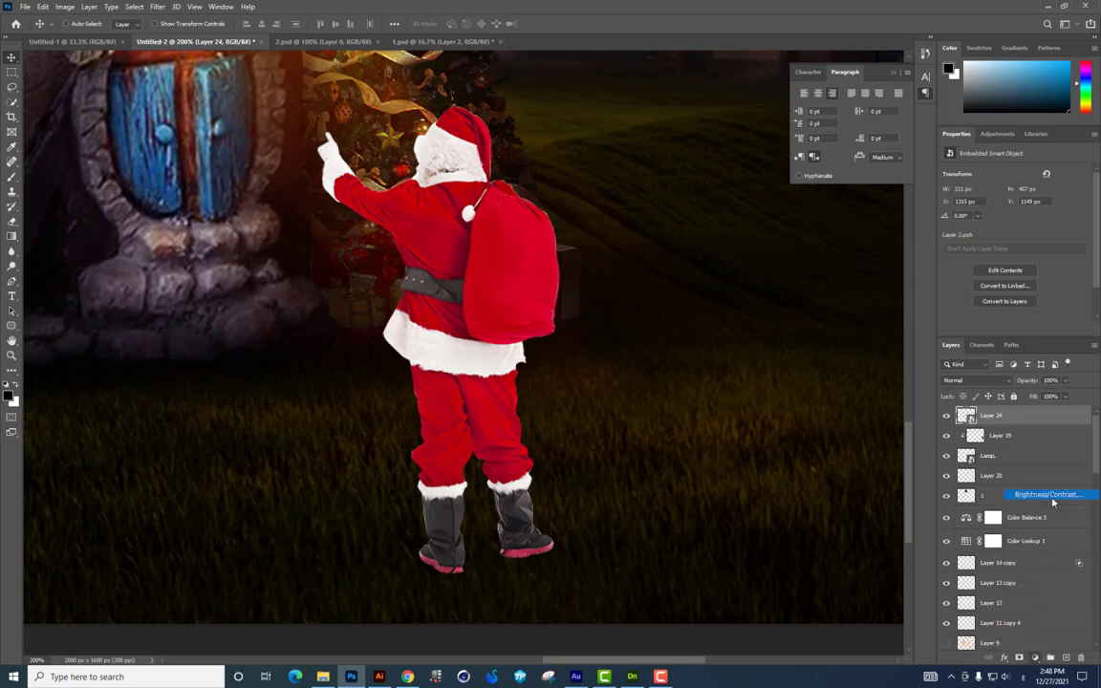
pyautogui.moveTo(1015, 203); pyautogui.dragTo(942, 202)
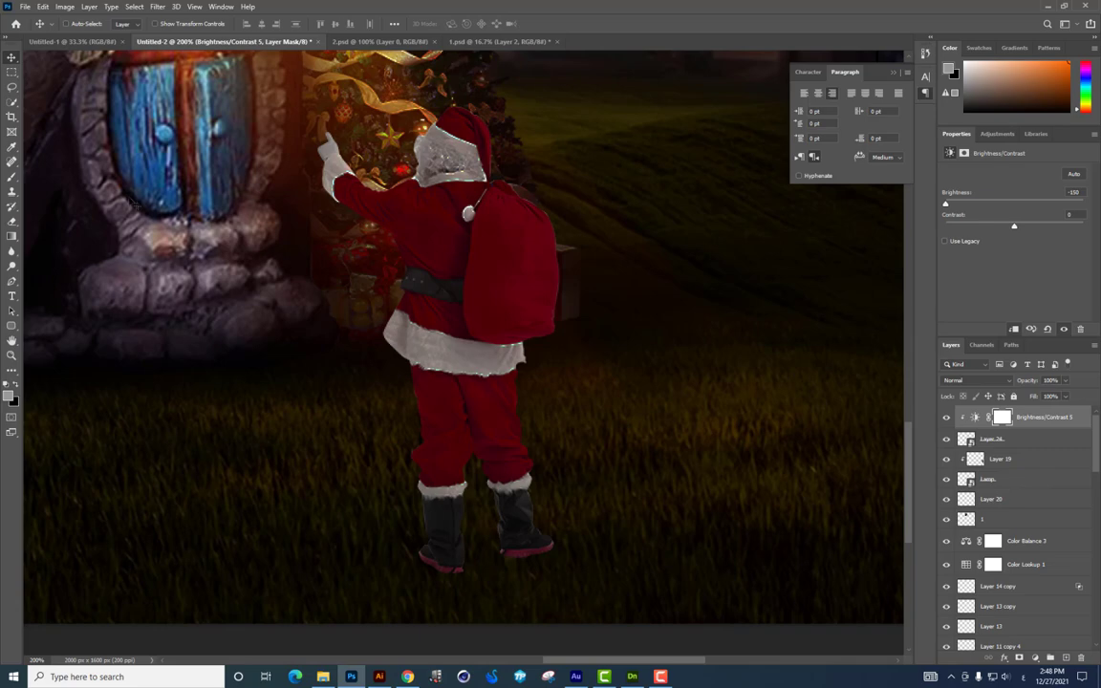
# Step: Erase the adjustment mask over Santa's raised arm near the tree to keep it lighter
pyautogui.click(12, 222)
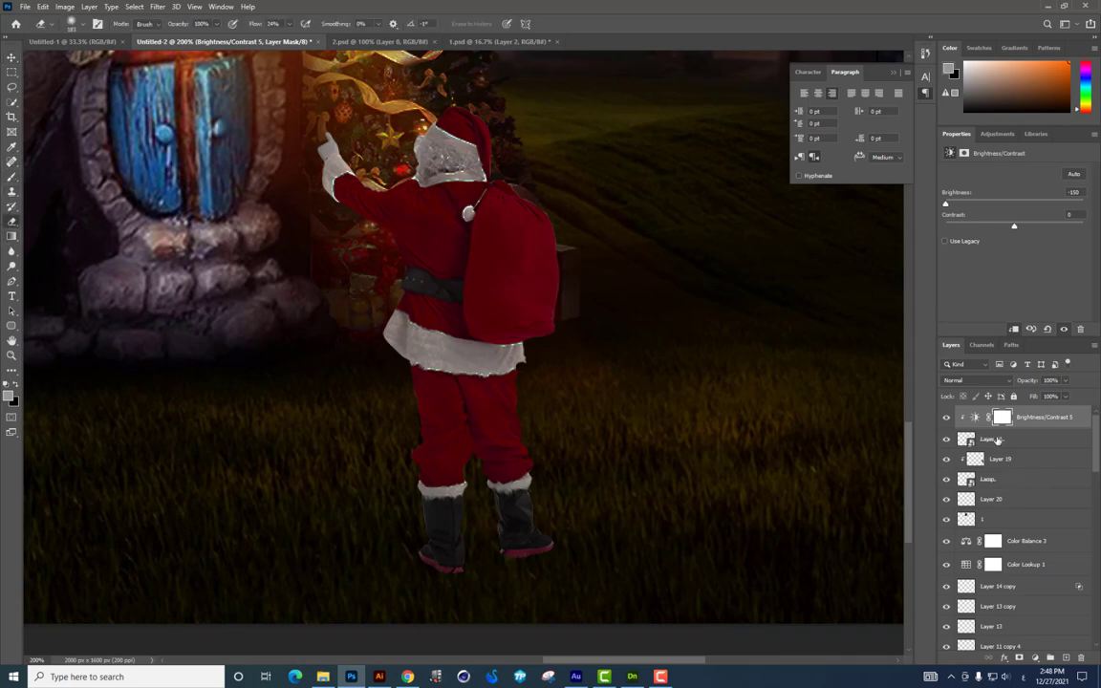
pyautogui.click(1002, 417)
pyautogui.rightClick(817, 407)
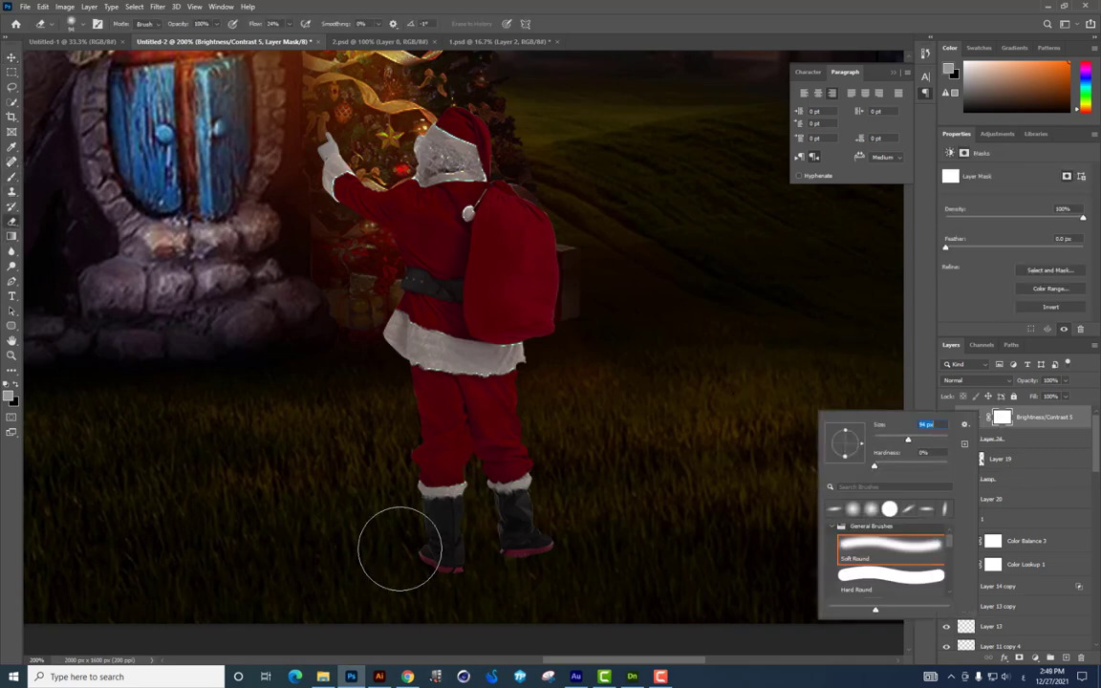
pyautogui.press('Escape')
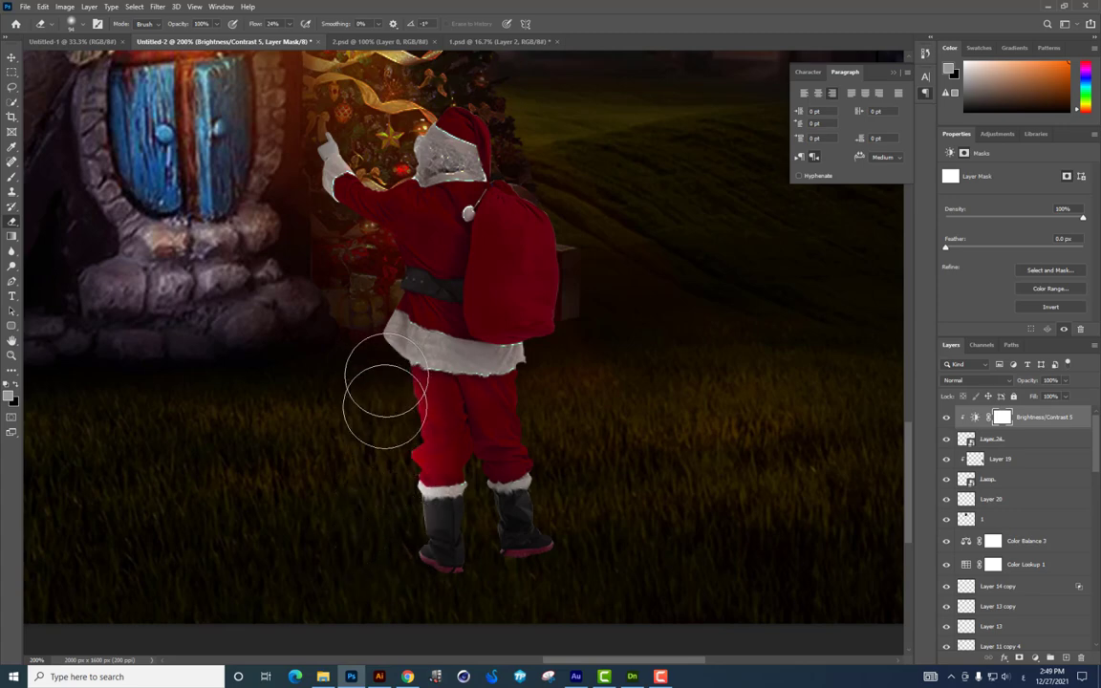
pyautogui.moveTo(380, 352); pyautogui.dragTo(452, 454)
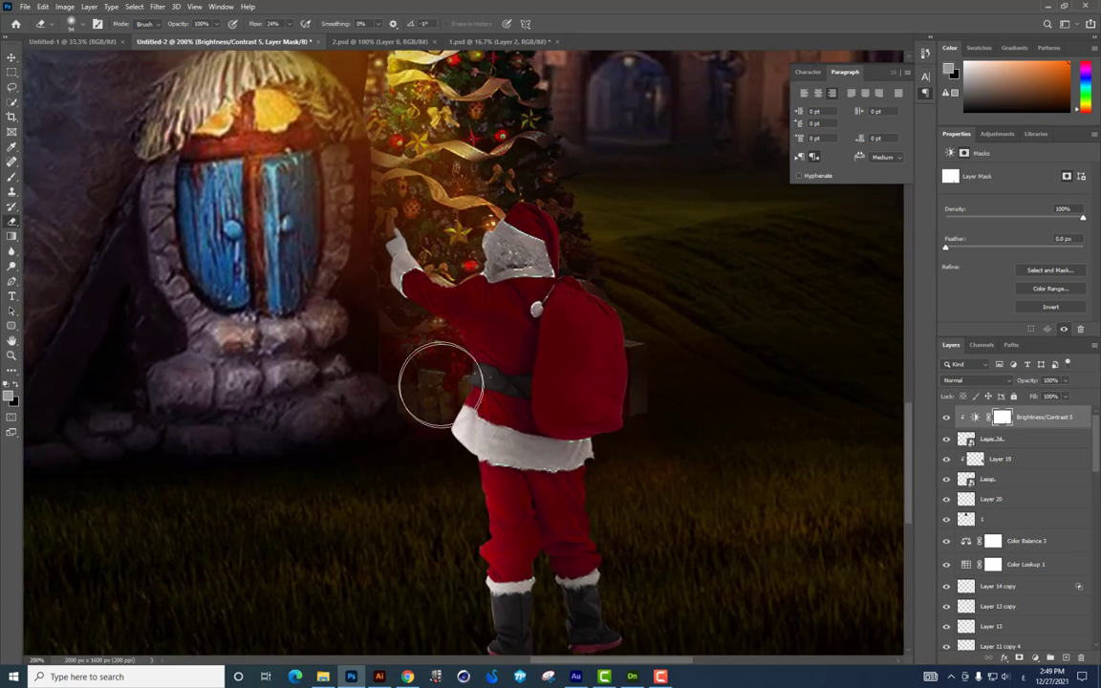
pyautogui.moveTo(437, 352)
pyautogui.mouseDown()
pyautogui.moveTo(389, 221)
pyautogui.moveTo(480, 212)
pyautogui.mouseUp()
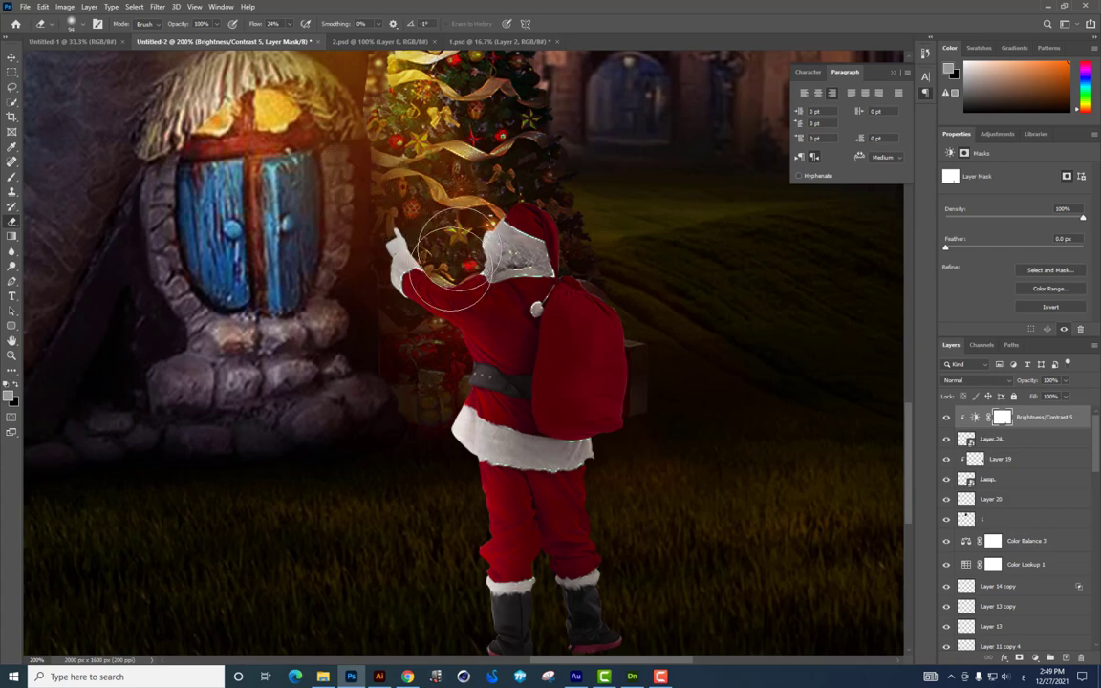
pyautogui.moveTo(523, 160); pyautogui.dragTo(521, 64)
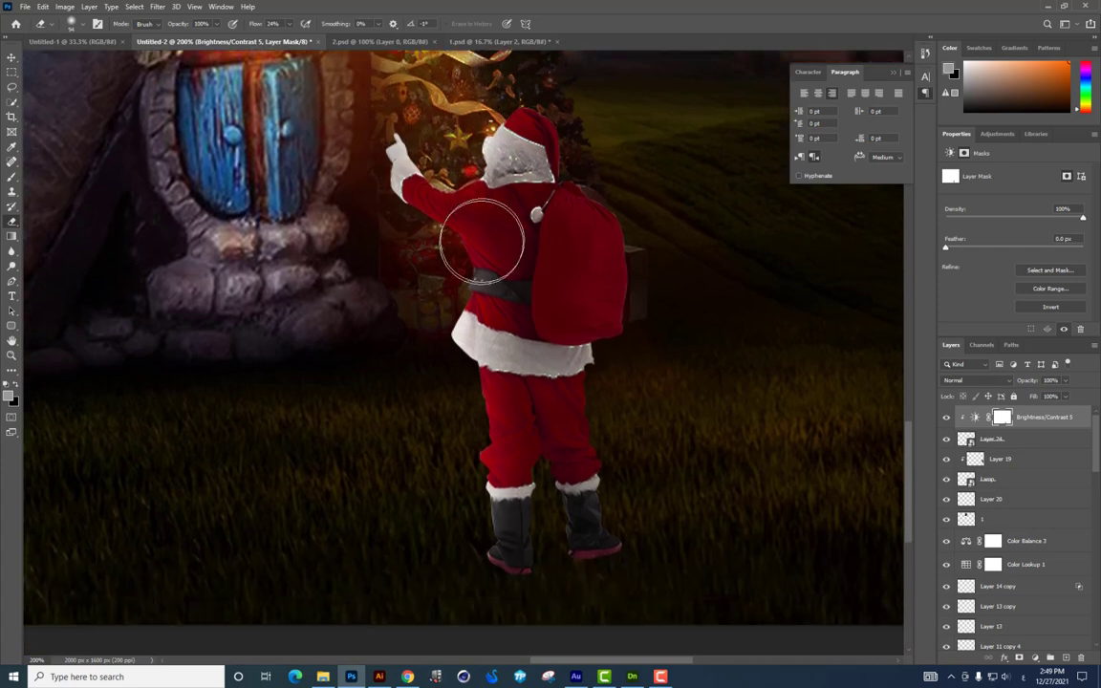
pyautogui.moveTo(484, 238); pyautogui.dragTo(473, 147)
pyautogui.moveTo(602, 239); pyautogui.dragTo(590, 295)
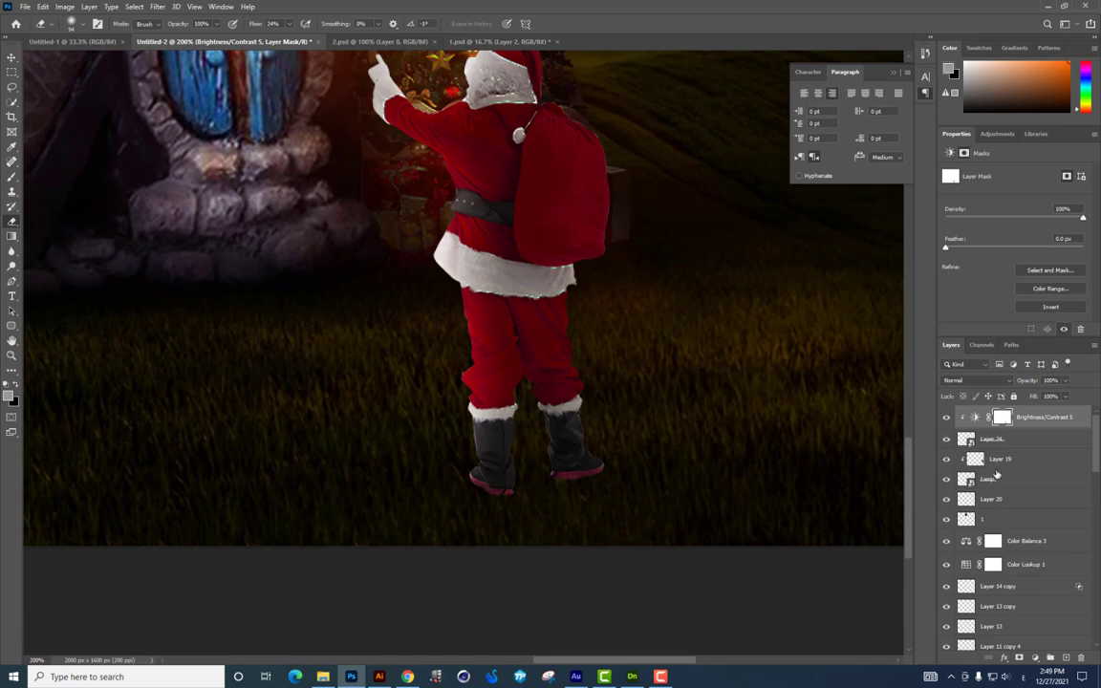
# Step: Duplicate the darkening adjustment and set the copy's opacity to 49%
pyautogui.hotkey('ctrl', 'j')
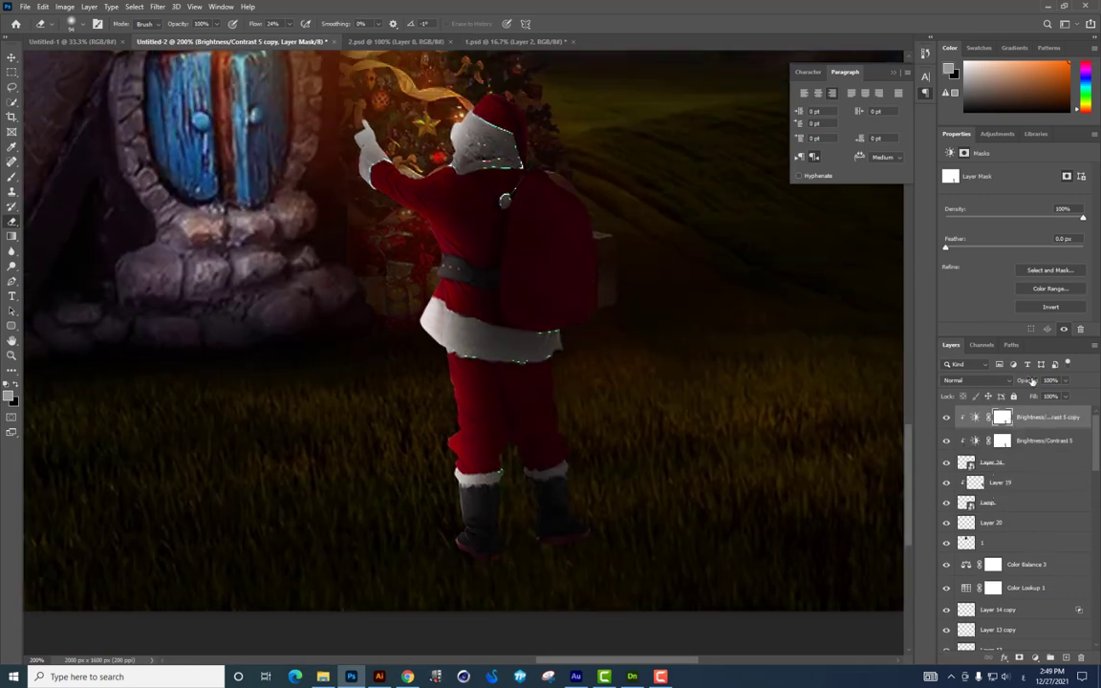
pyautogui.moveTo(1046, 397); pyautogui.dragTo(1042, 396)
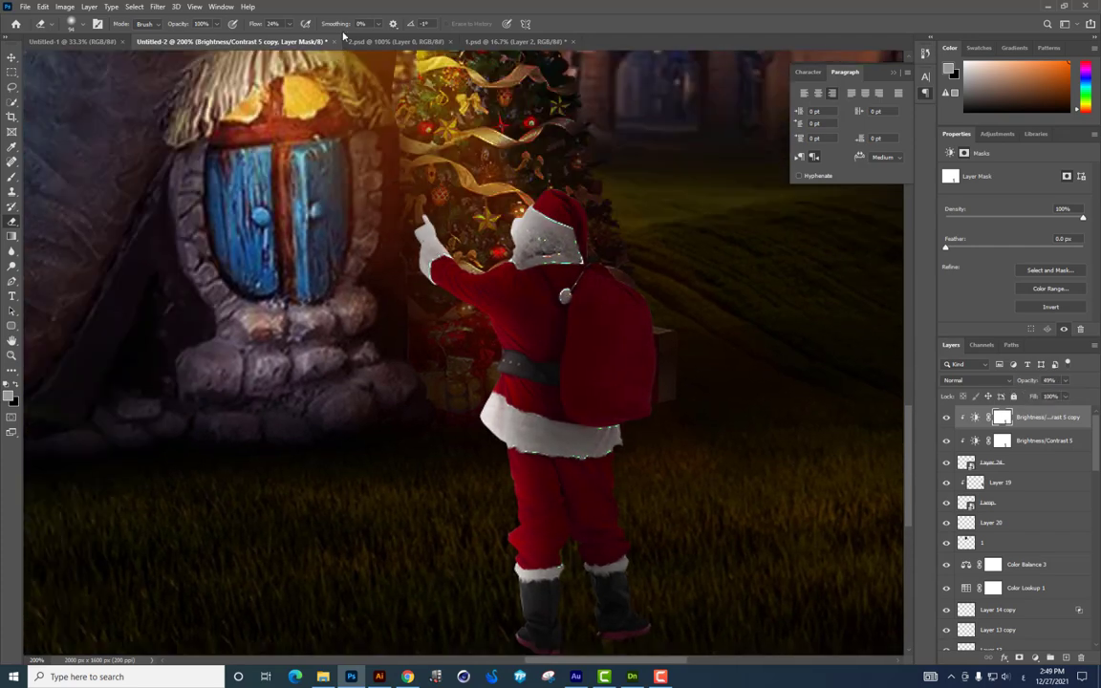
pyautogui.hotkey('ctrl', '-')
pyautogui.hotkey('ctrl', '+')
pyautogui.scroll(-4, 762, 314)
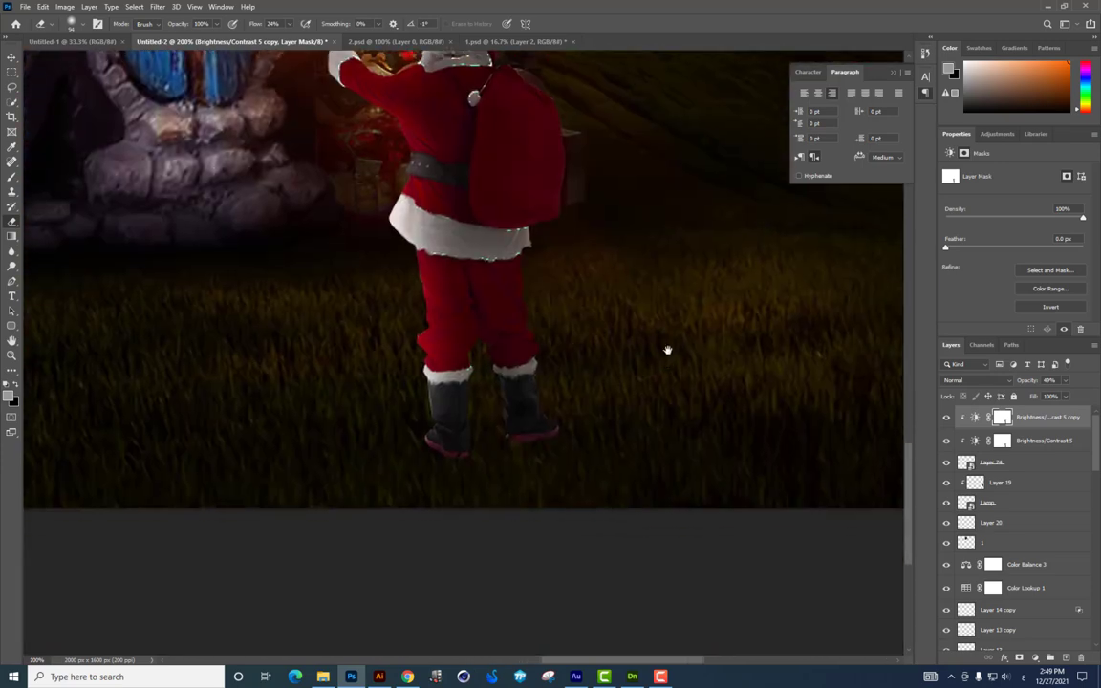
# Step: Add a new layer below Santa and paint a first soft black shadow stroke under him
pyautogui.click(1009, 484)
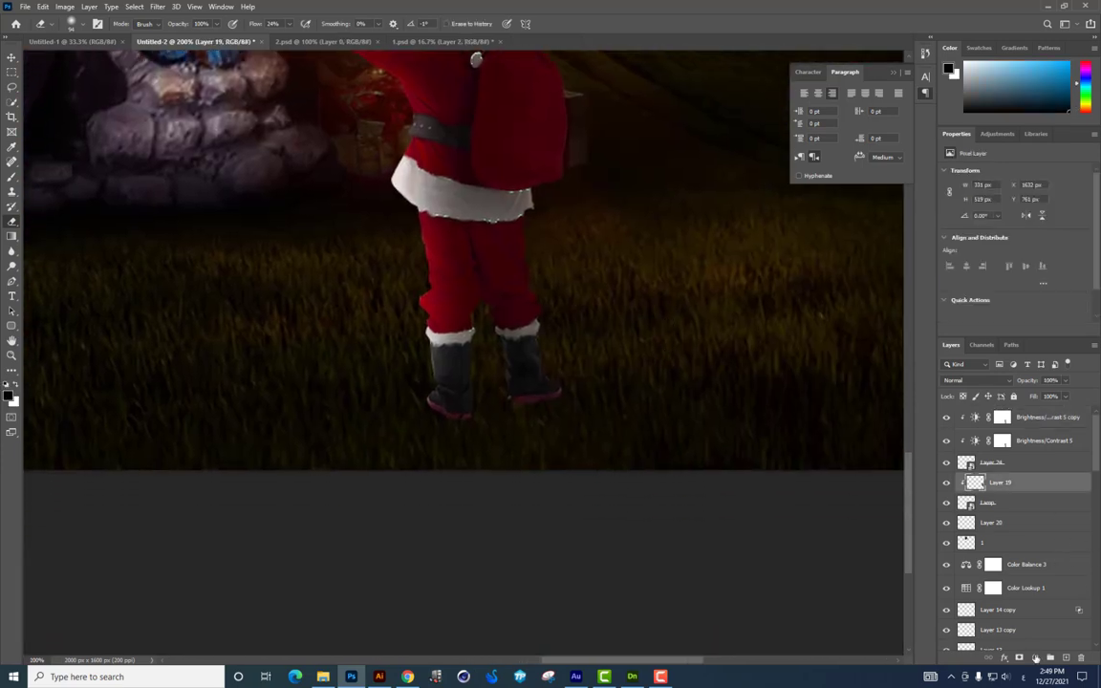
pyautogui.click(1067, 658)
pyautogui.press('b')
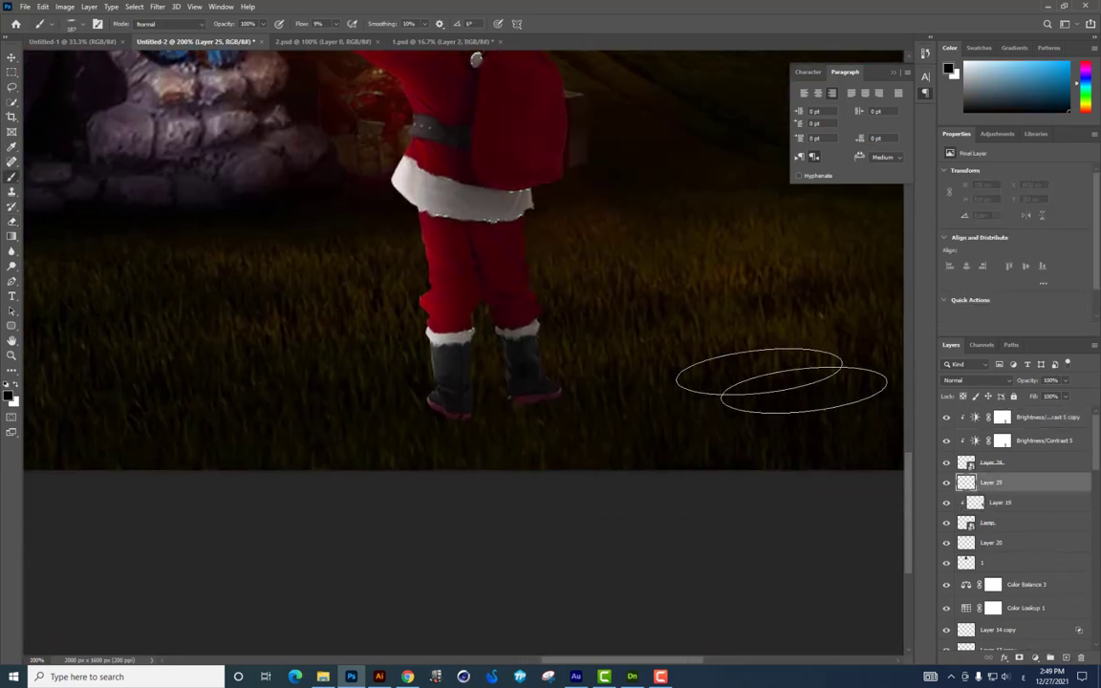
pyautogui.rightClick(789, 411)
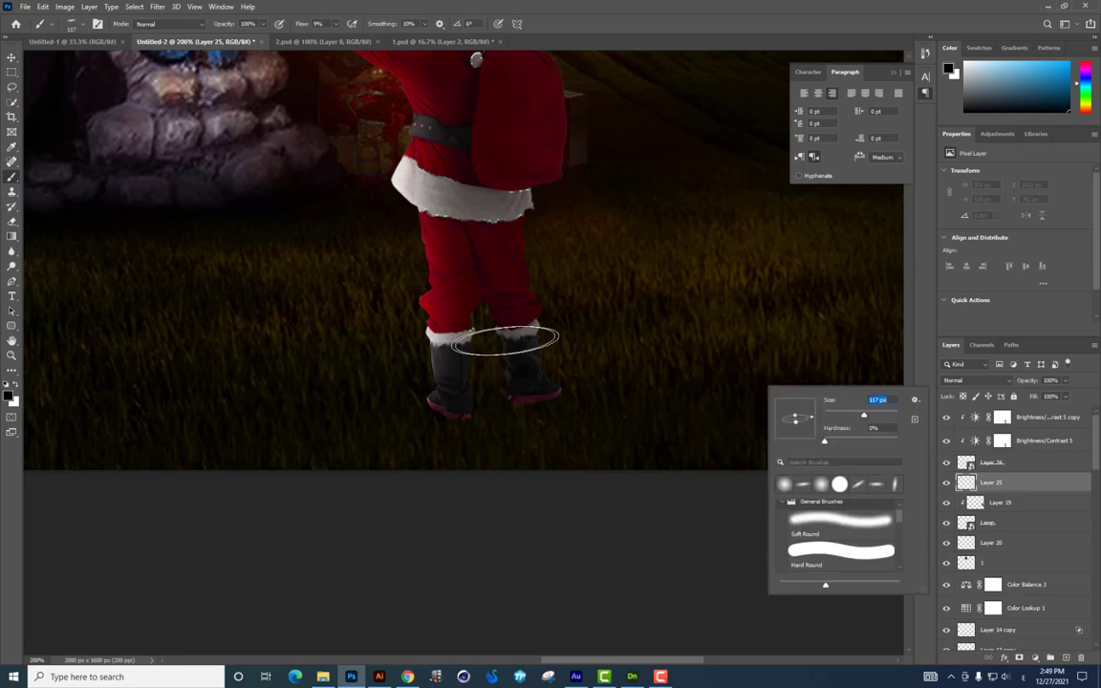
pyautogui.moveTo(600, 399)
pyautogui.mouseDown()
pyautogui.moveTo(684, 397)
pyautogui.moveTo(438, 392)
pyautogui.moveTo(443, 413)
pyautogui.mouseUp()
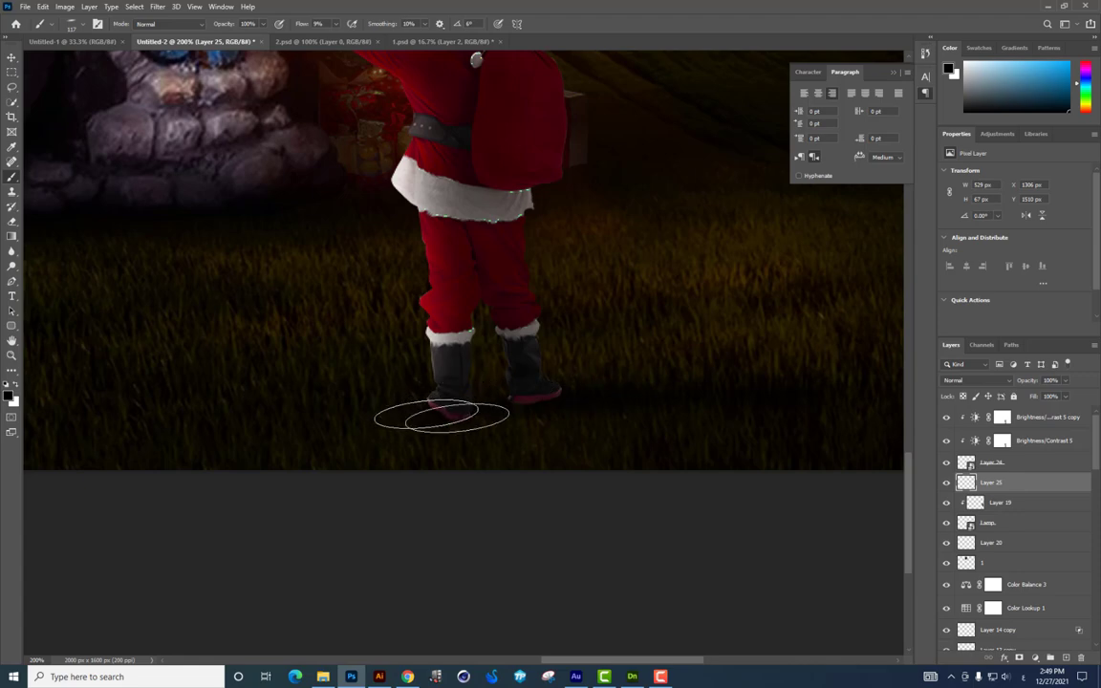
pyautogui.hotkey('ctrl', '-')
# Step: Lower brush flow to 2% and build up a faint shadow around Santa's feet
pyautogui.rightClick(748, 337)
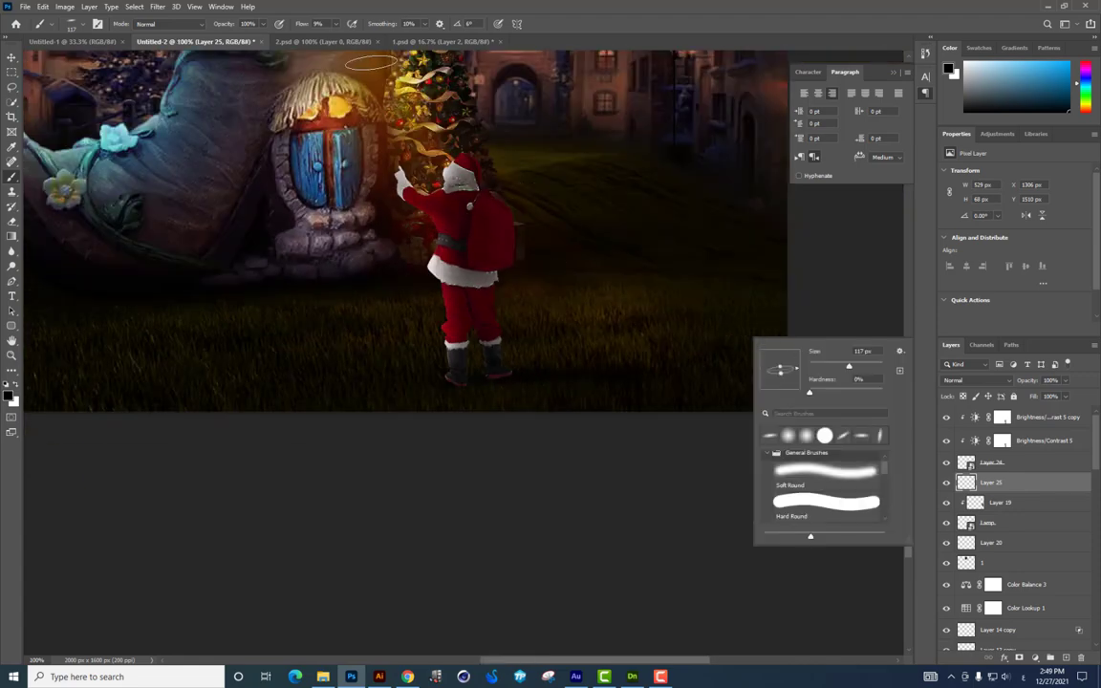
pyautogui.click(346, 32)
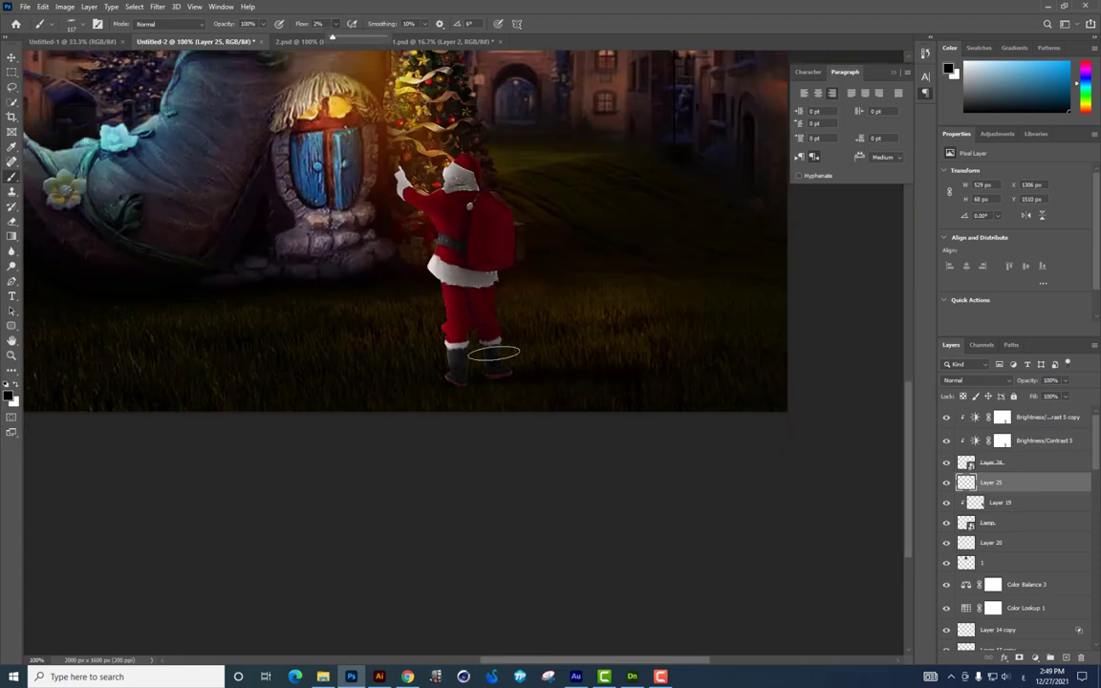
pyautogui.moveTo(493, 354)
pyautogui.mouseDown()
pyautogui.moveTo(580, 363)
pyautogui.moveTo(519, 361)
pyautogui.moveTo(618, 387)
pyautogui.mouseUp()
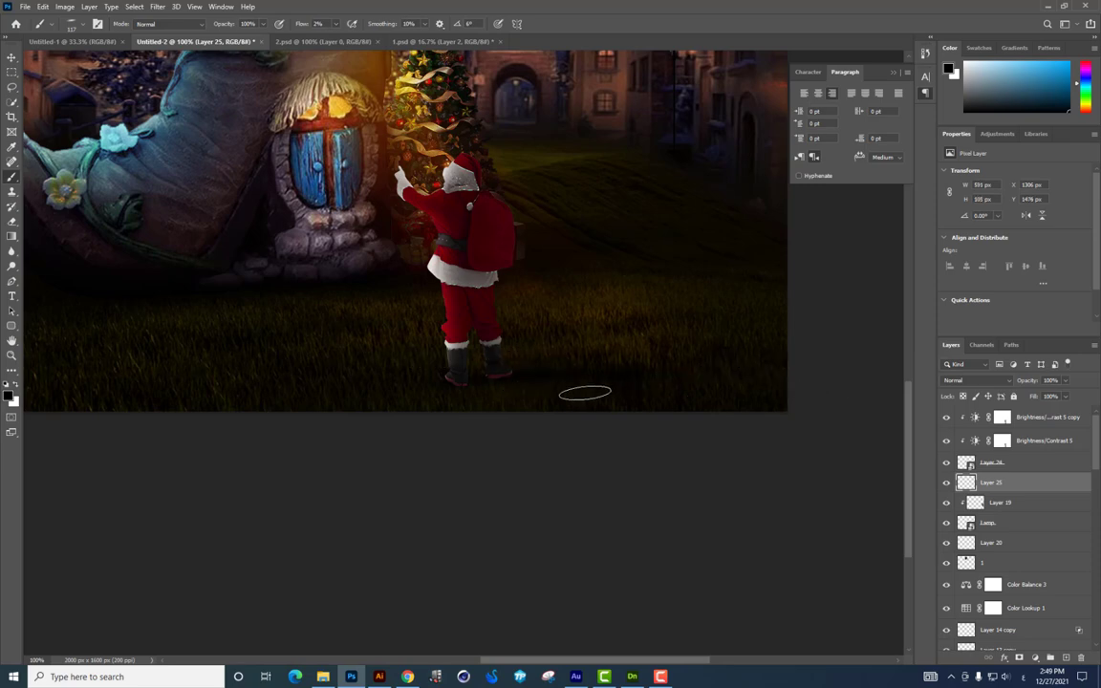
pyautogui.moveTo(551, 387); pyautogui.dragTo(441, 383)
pyautogui.moveTo(350, 384)
pyautogui.mouseDown()
pyautogui.moveTo(479, 364)
pyautogui.moveTo(725, 369)
pyautogui.mouseUp()
pyautogui.moveTo(551, 354)
pyautogui.mouseDown()
pyautogui.moveTo(490, 352)
pyautogui.moveTo(542, 366)
pyautogui.mouseUp()
# Step: Select Santa's Layer 24 and add a new clipped layer above it
pyautogui.click(1016, 468)
pyautogui.click(1068, 658)
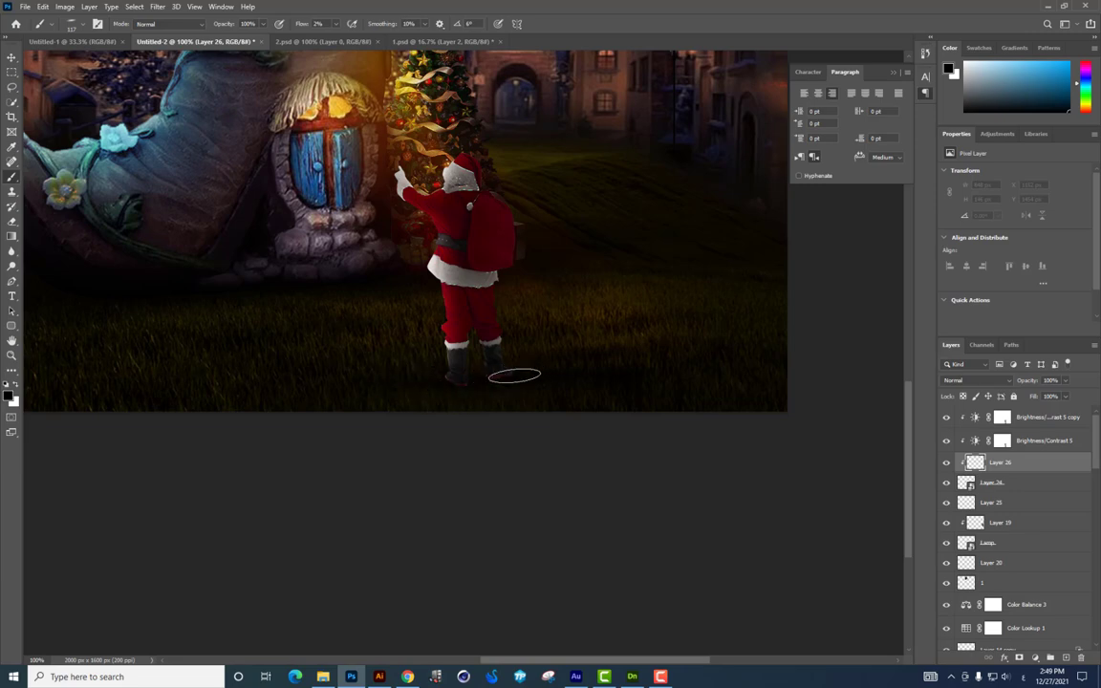
pyautogui.scroll(2, 513, 344)
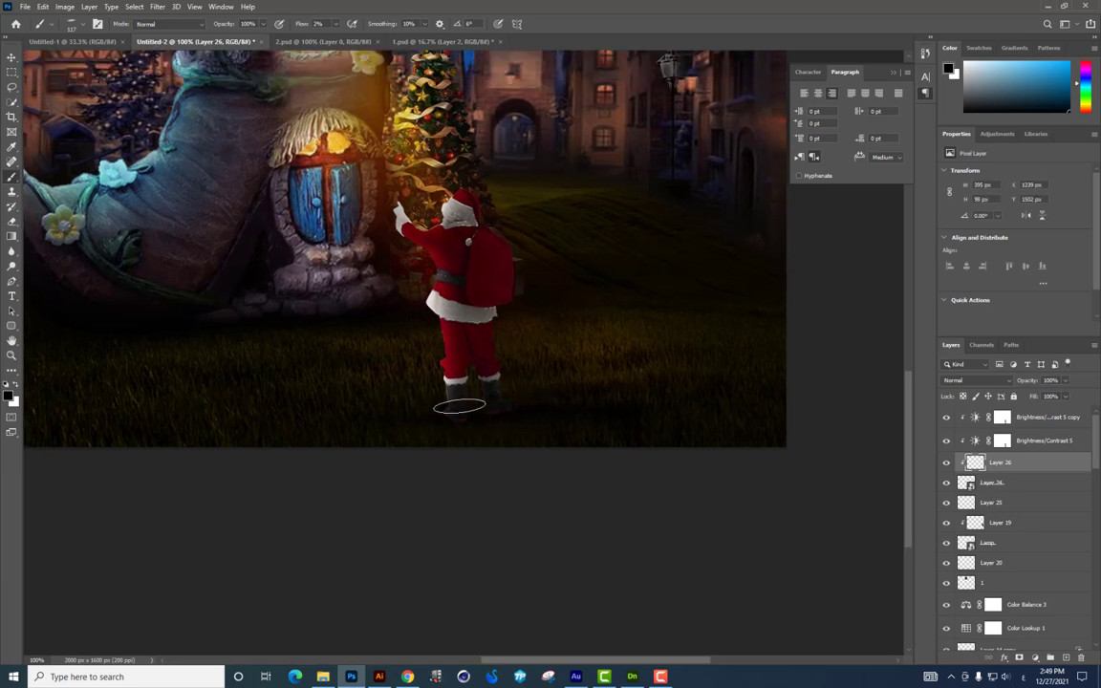
pyautogui.scroll(1, 472, 380)
# Step: Add a Color Lookup adjustment above the darkening copy, set to Crisp_Warm.look
pyautogui.hotkey('ctrl', '0')
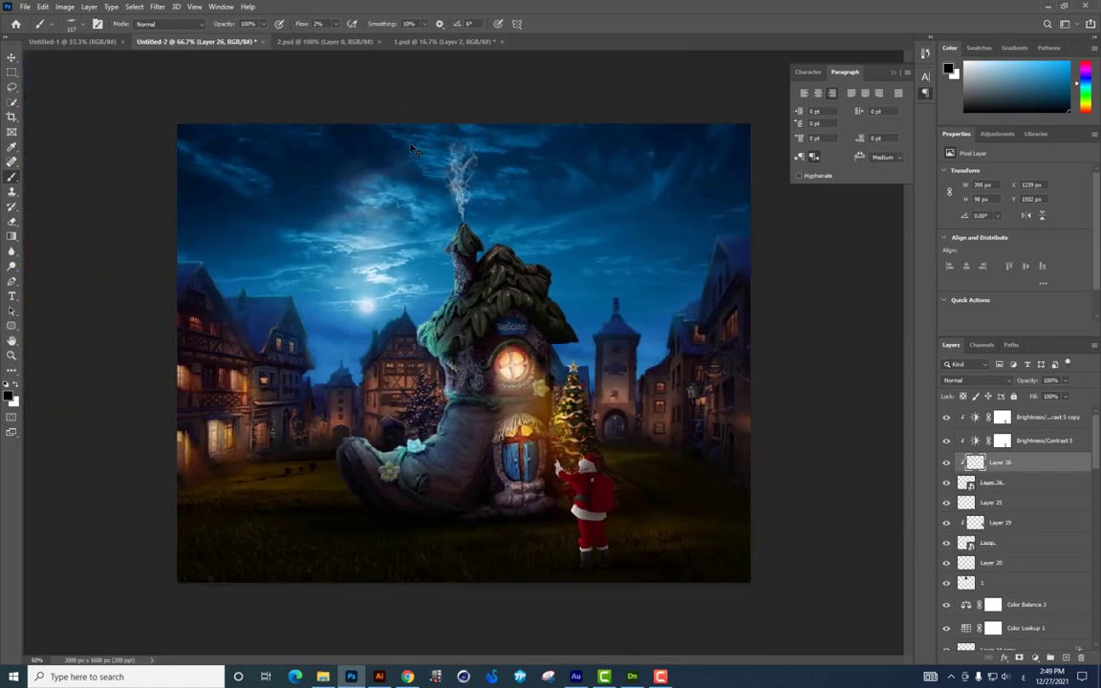
pyautogui.hotkey('ctrl', '+')
pyautogui.hotkey('ctrl', '-')
pyautogui.hotkey('ctrl', '+')
pyautogui.hotkey('ctrl', '-')
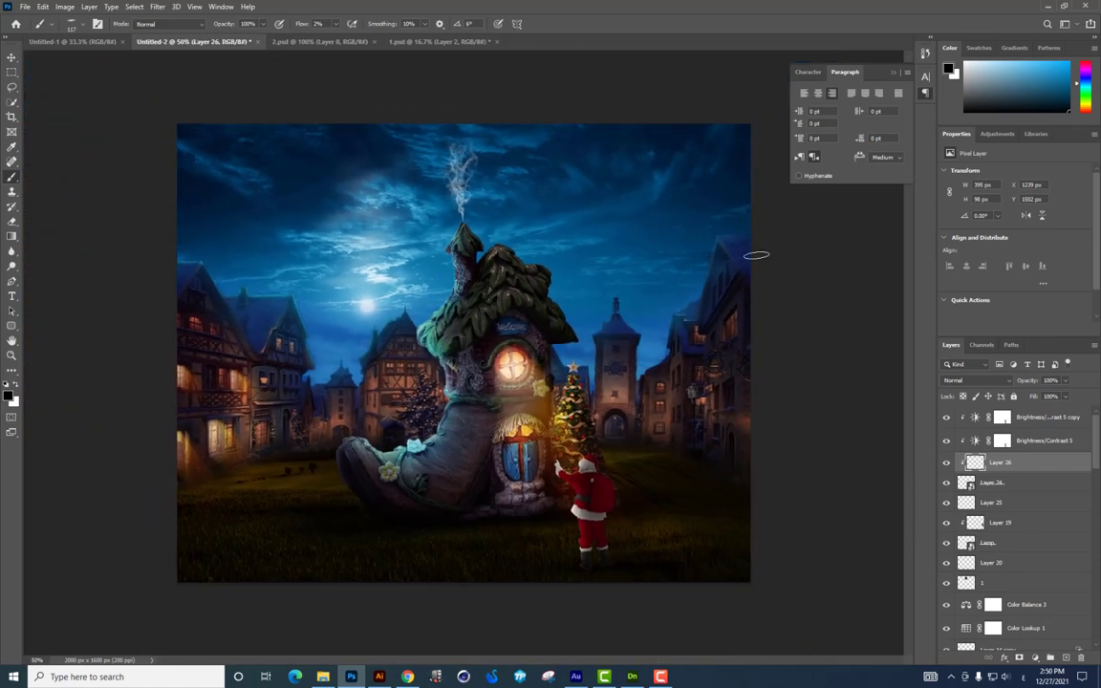
pyautogui.click(1042, 419)
pyautogui.click(1051, 658)
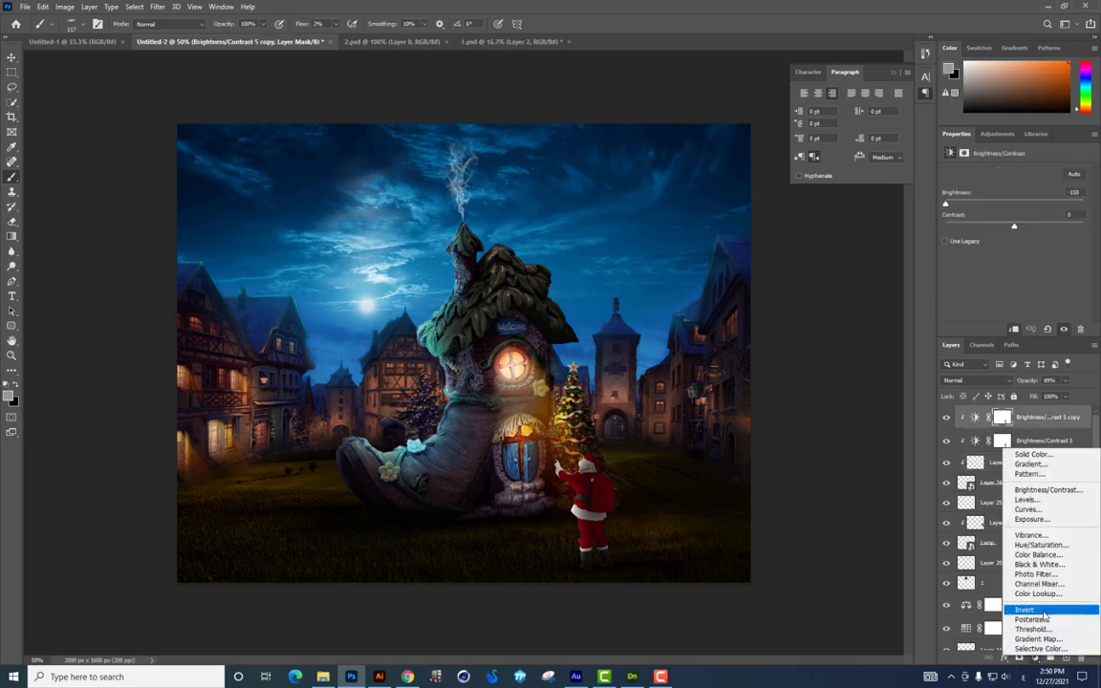
pyautogui.click(1037, 593)
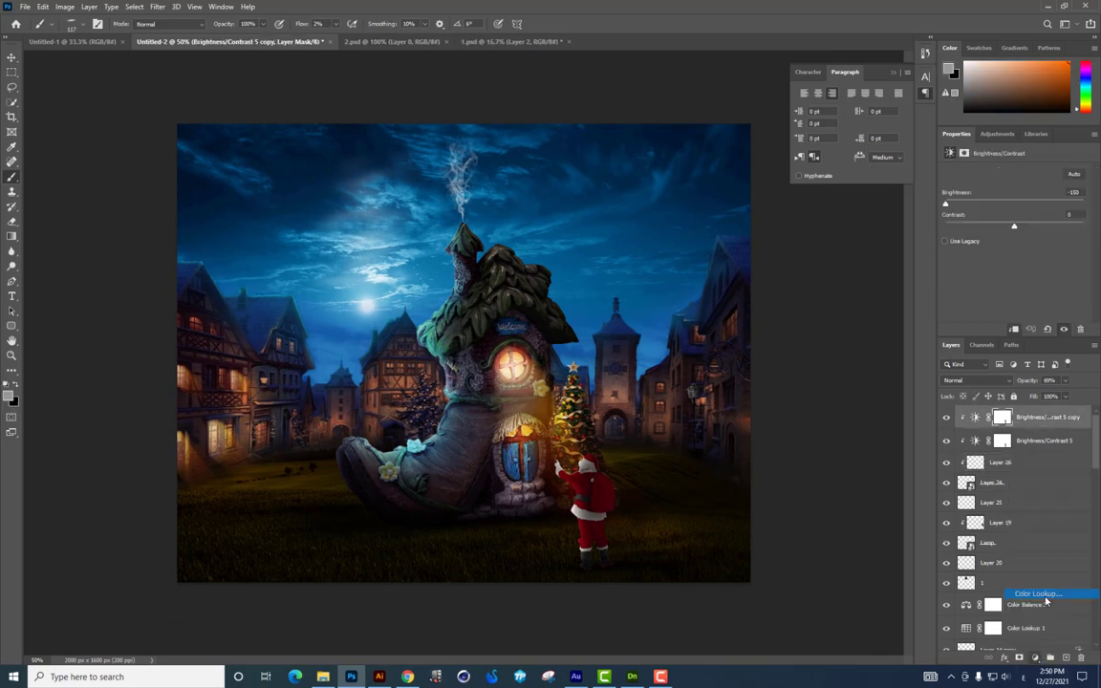
pyautogui.click(1011, 173)
pyautogui.click(998, 221)
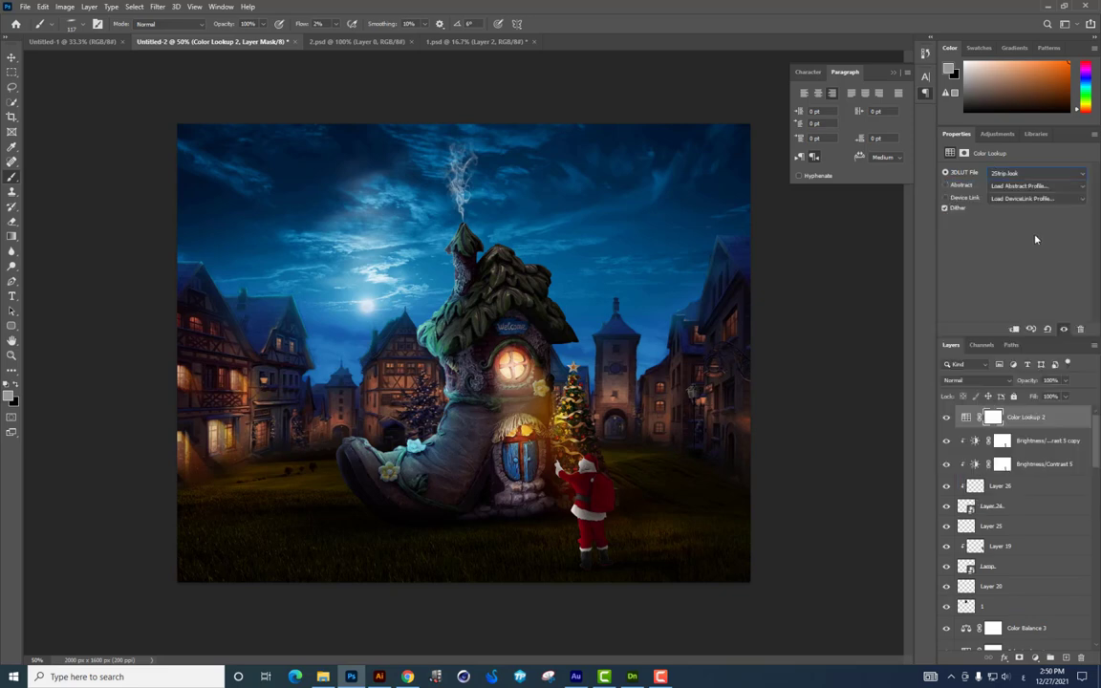
pyautogui.press('Down')
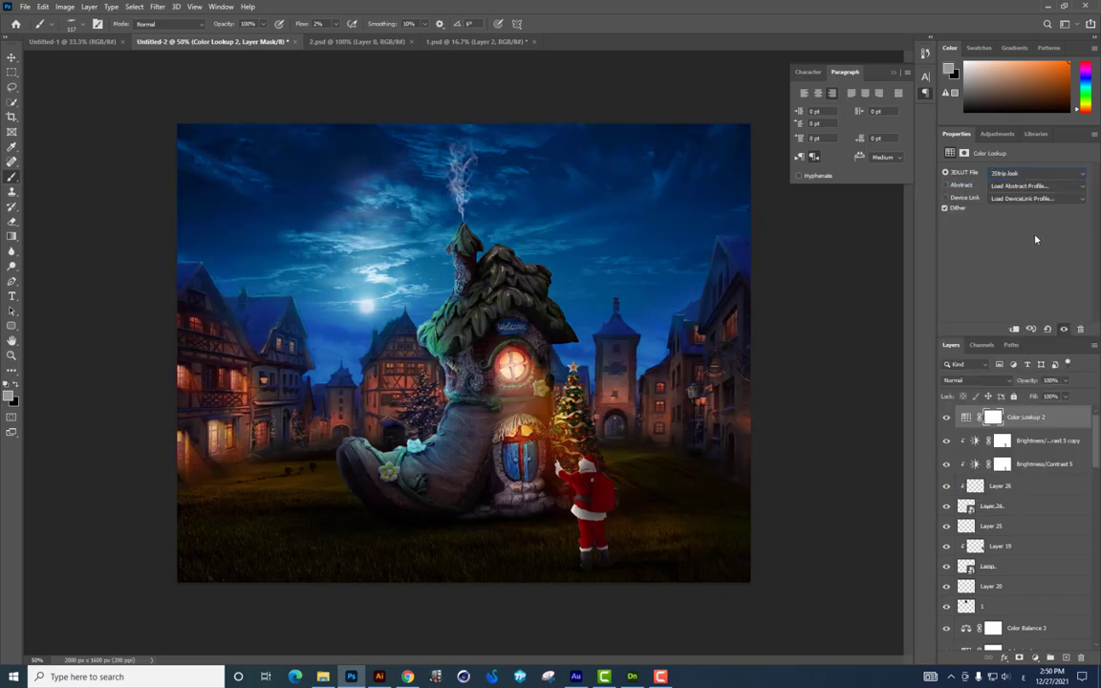
pyautogui.press('Down')
pyautogui.press('Down')
pyautogui.press('Down')
pyautogui.press('Down')
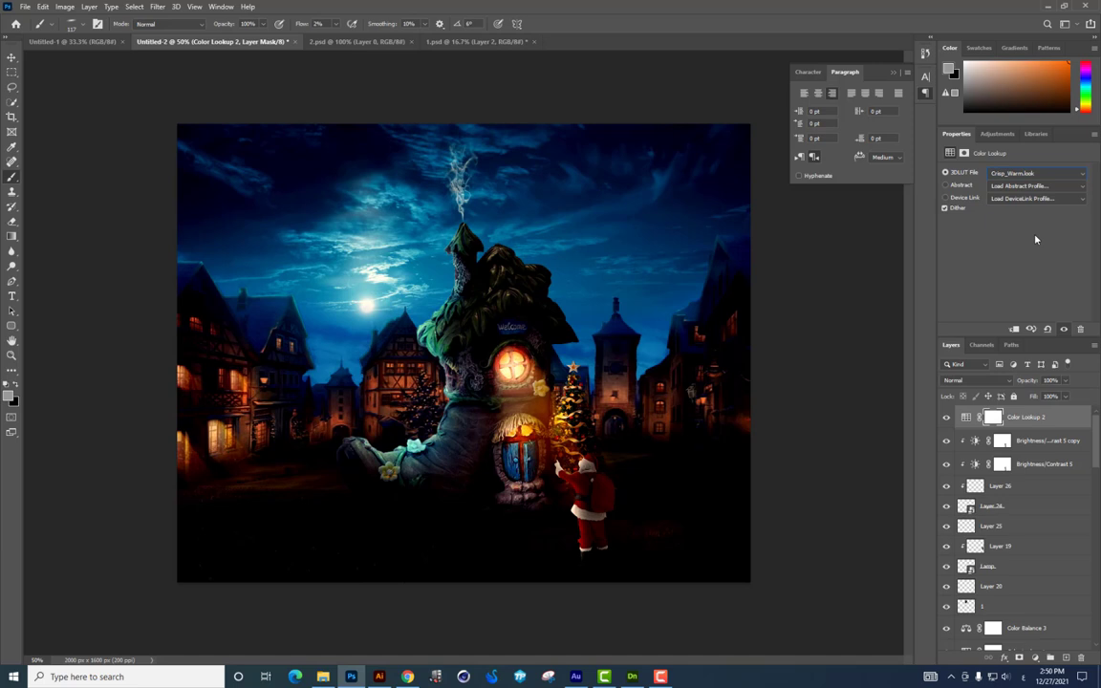
pyautogui.press('Down')
pyautogui.press('Down')
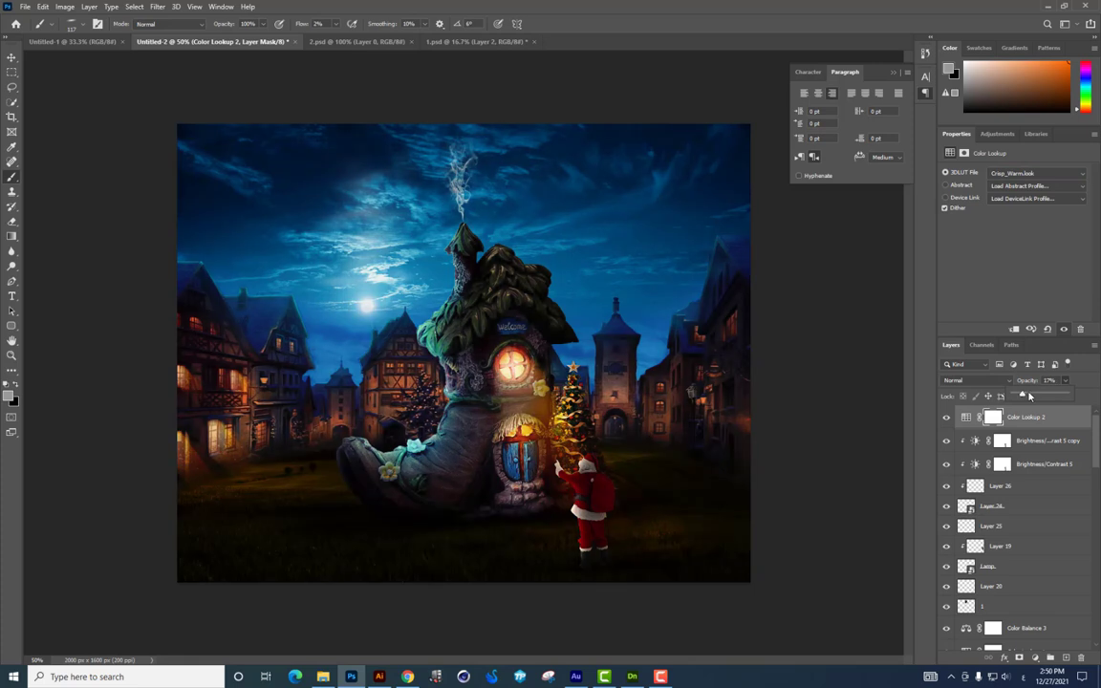
# Step: Blend the Crisp_Warm lookup as Hard Light, then add a Color Balance adjustment above it
pyautogui.click(983, 382)
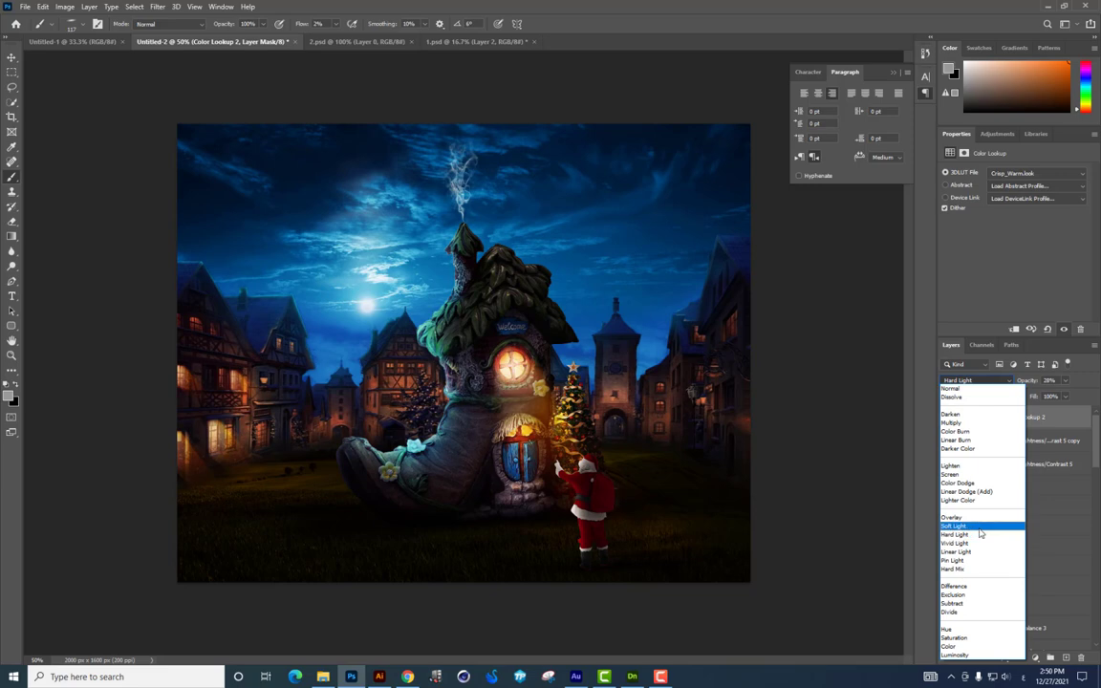
pyautogui.click(981, 537)
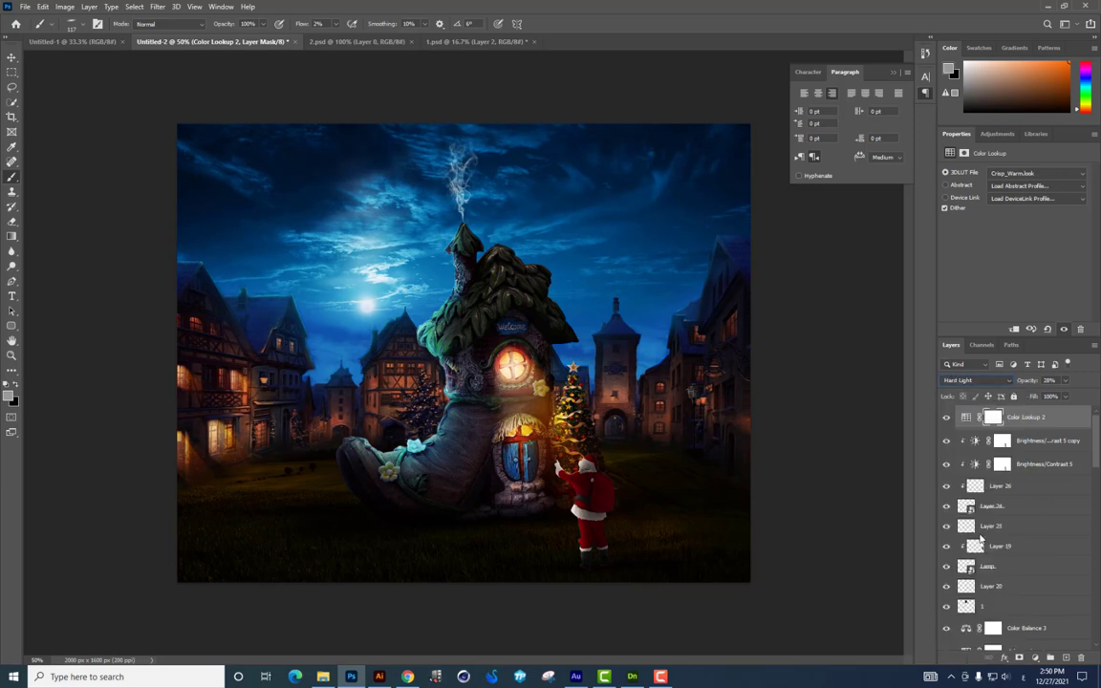
pyautogui.click(947, 418)
pyautogui.click(1033, 658)
pyautogui.click(1042, 556)
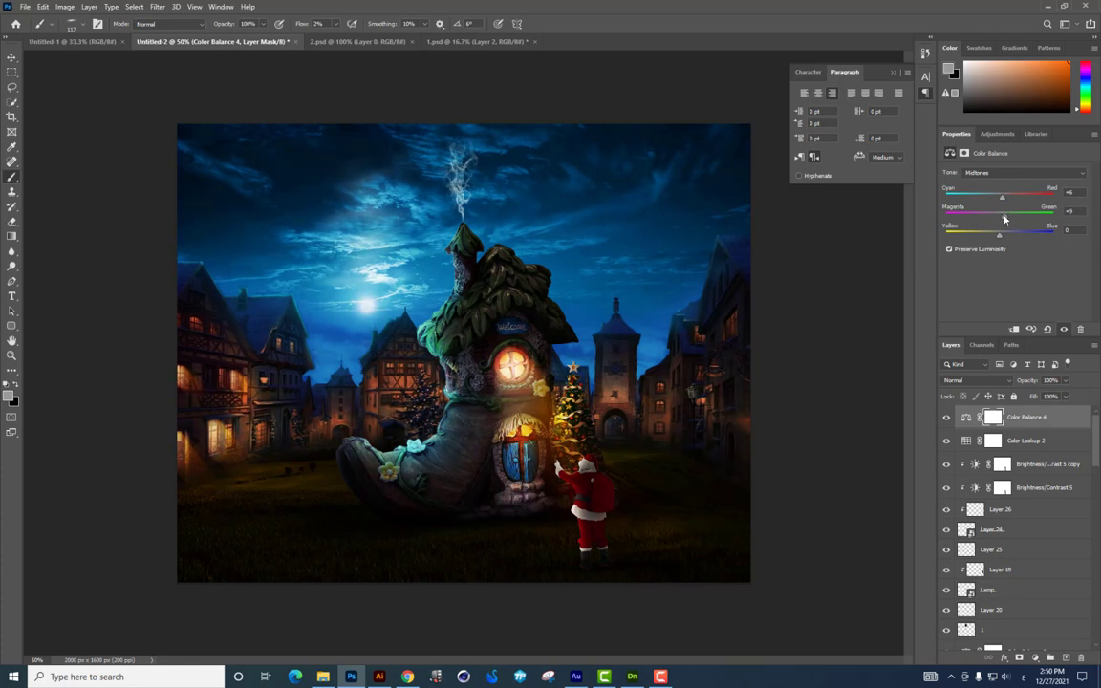
# Step: Tint the Color Balance 4 shadows to +4 Cyan-Red, +2 Magenta-Green and -6 Yellow-Blue
pyautogui.click(1003, 172)
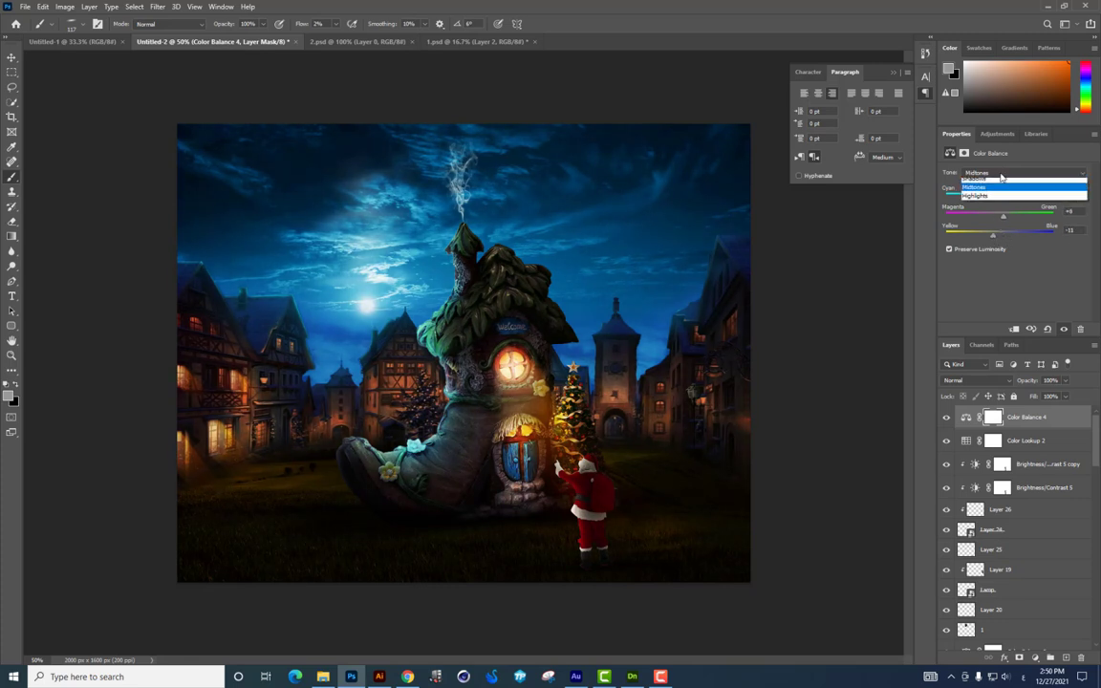
pyautogui.click(989, 182)
pyautogui.moveTo(1006, 202); pyautogui.dragTo(1000, 201)
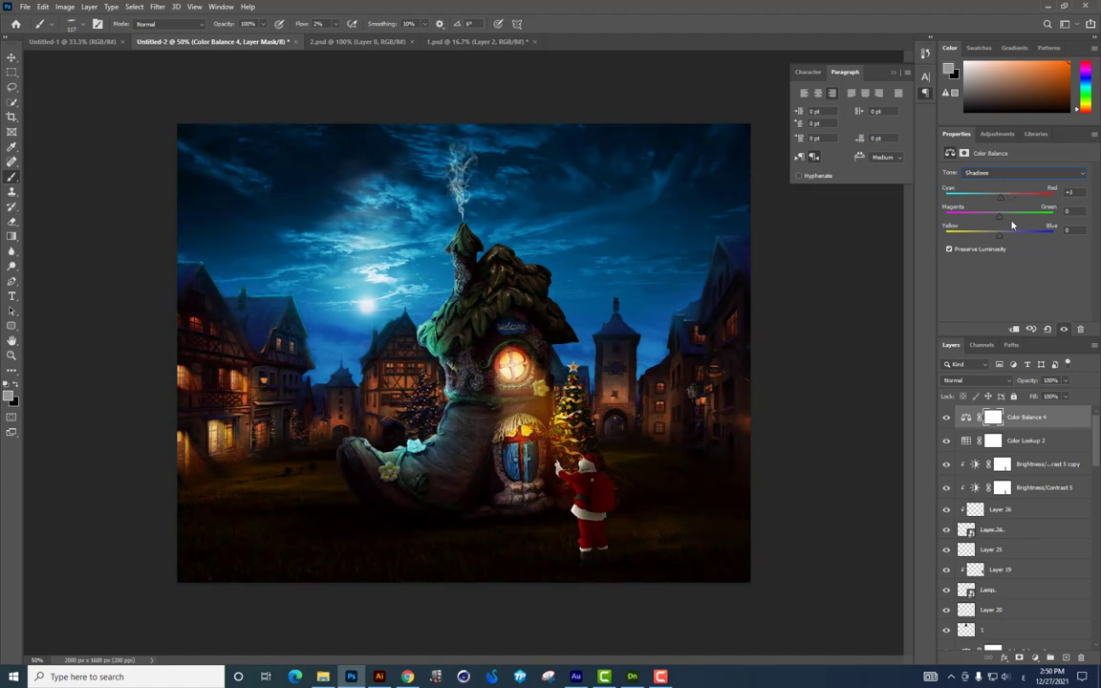
pyautogui.moveTo(1007, 242)
pyautogui.mouseDown()
pyautogui.moveTo(995, 230)
pyautogui.moveTo(1004, 221)
pyautogui.mouseUp()
pyautogui.click(1009, 204)
pyautogui.moveTo(993, 236); pyautogui.dragTo(995, 244)
# Step: Compare the Color Lookup 2 grade on and off, lower it to 18%, and reselect Color Balance 4
pyautogui.click(946, 440)
pyautogui.click(1001, 444)
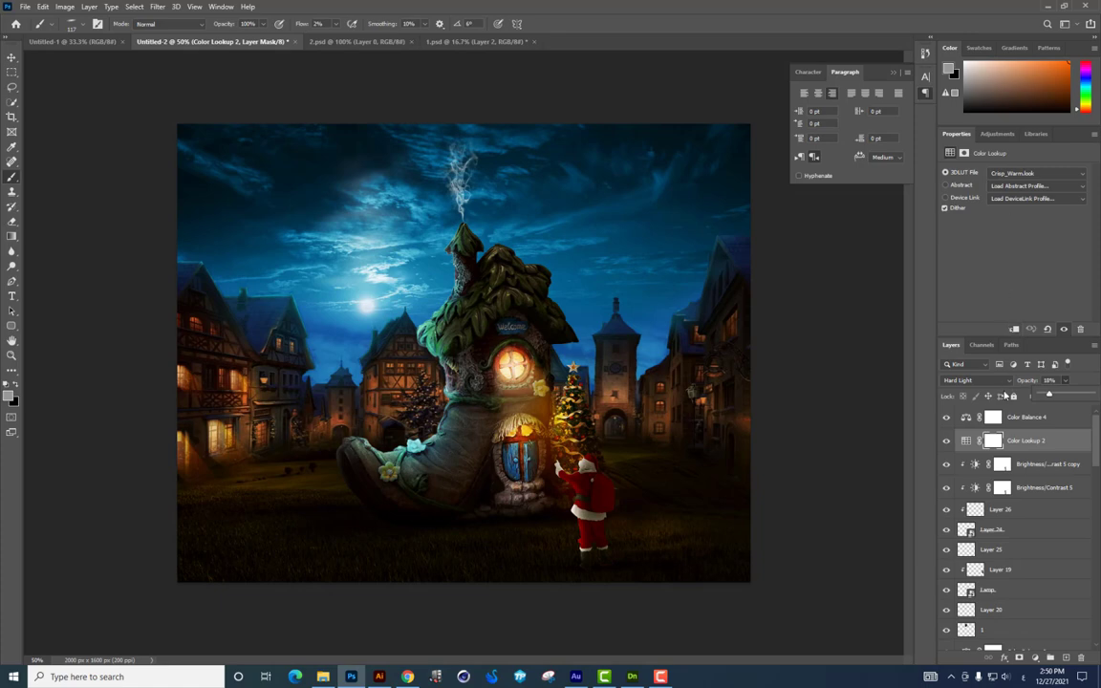
pyautogui.click(1018, 418)
pyautogui.click(1035, 658)
# Step: Add a Selective Color adjustment and adjust the Neutrals' cyan, magenta and black
pyautogui.click(971, 633)
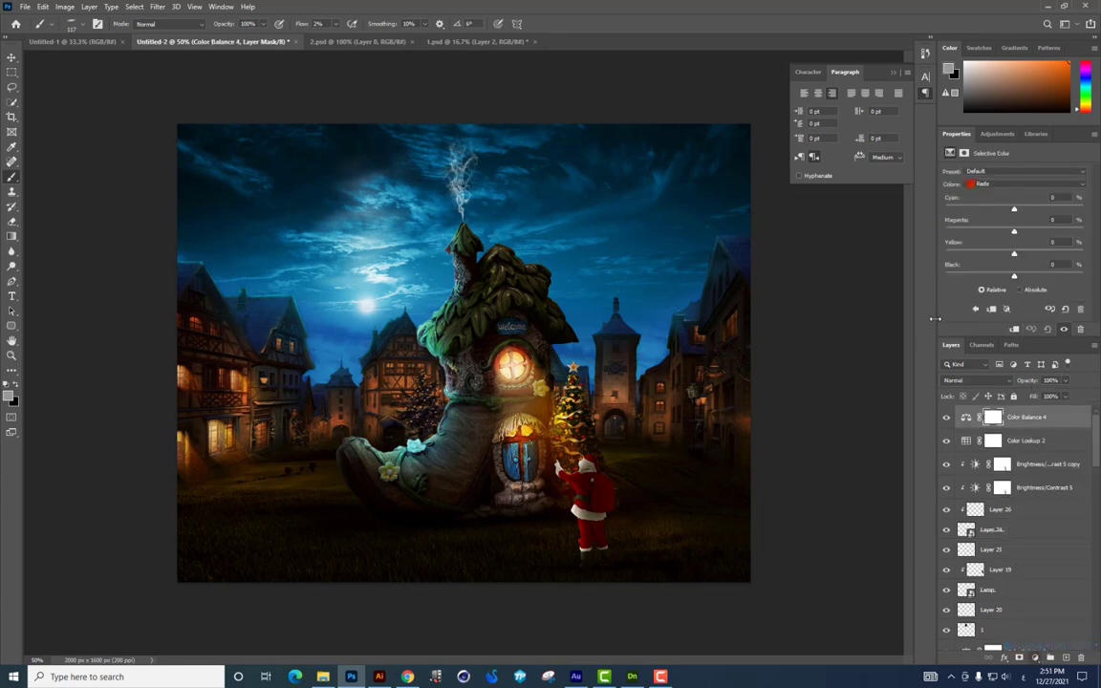
pyautogui.click(1023, 183)
pyautogui.click(1001, 251)
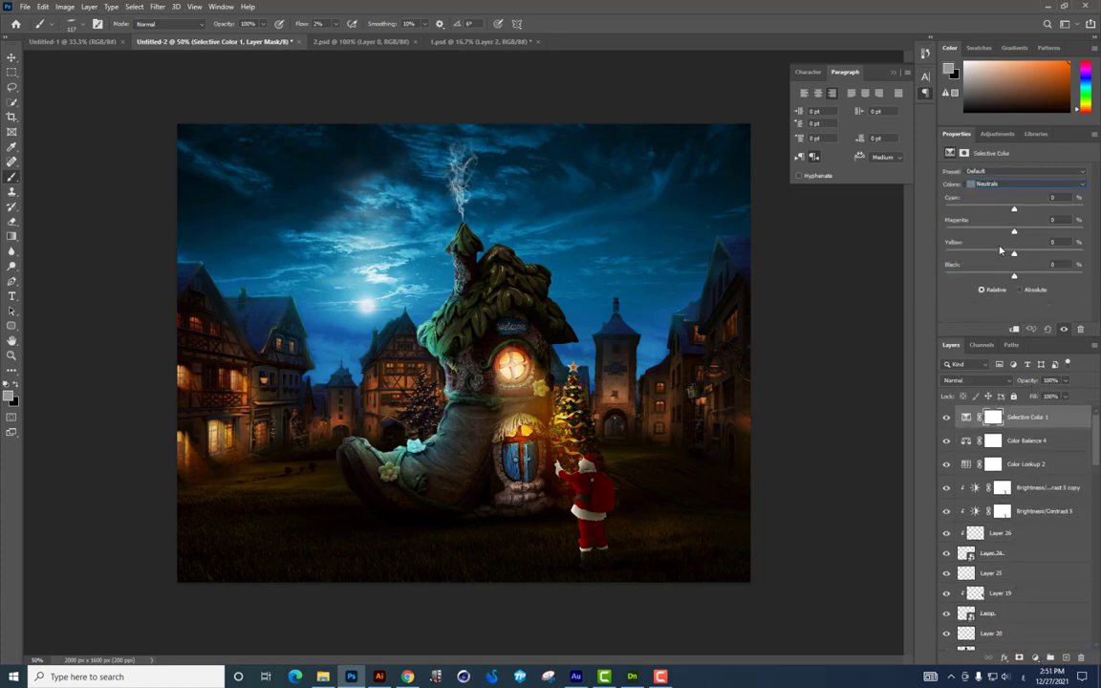
pyautogui.click(993, 214)
pyautogui.moveTo(1016, 233); pyautogui.dragTo(1014, 233)
pyautogui.moveTo(1015, 277); pyautogui.dragTo(1016, 279)
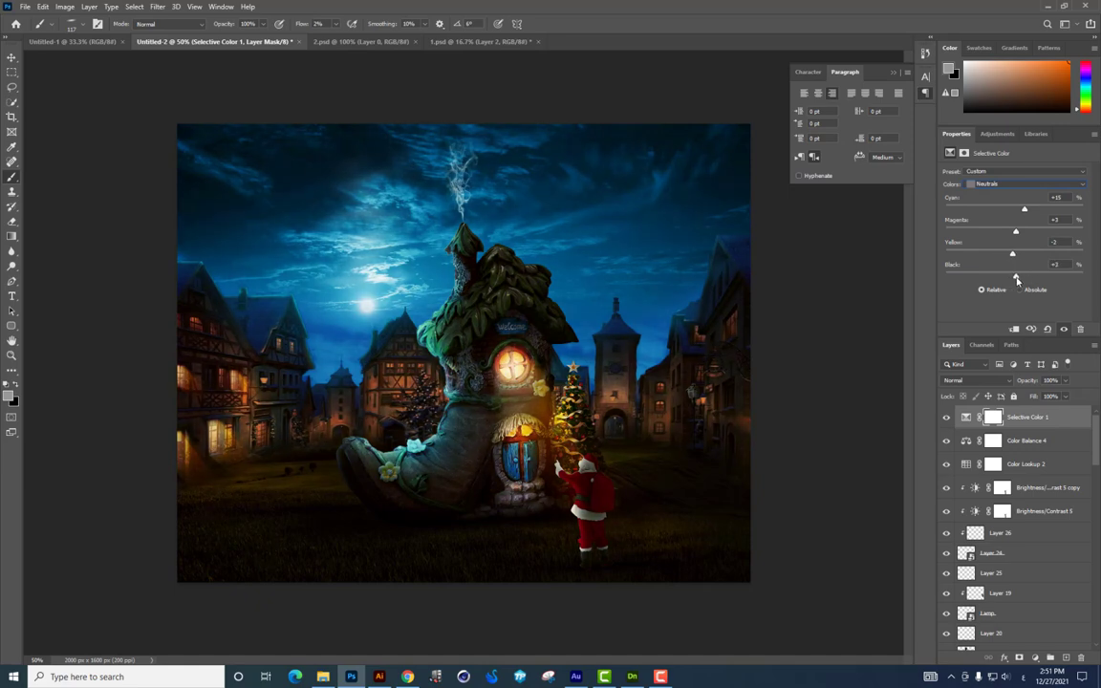
# Step: Set the Whites' black to about -11 in Selective Color
pyautogui.click(1008, 185)
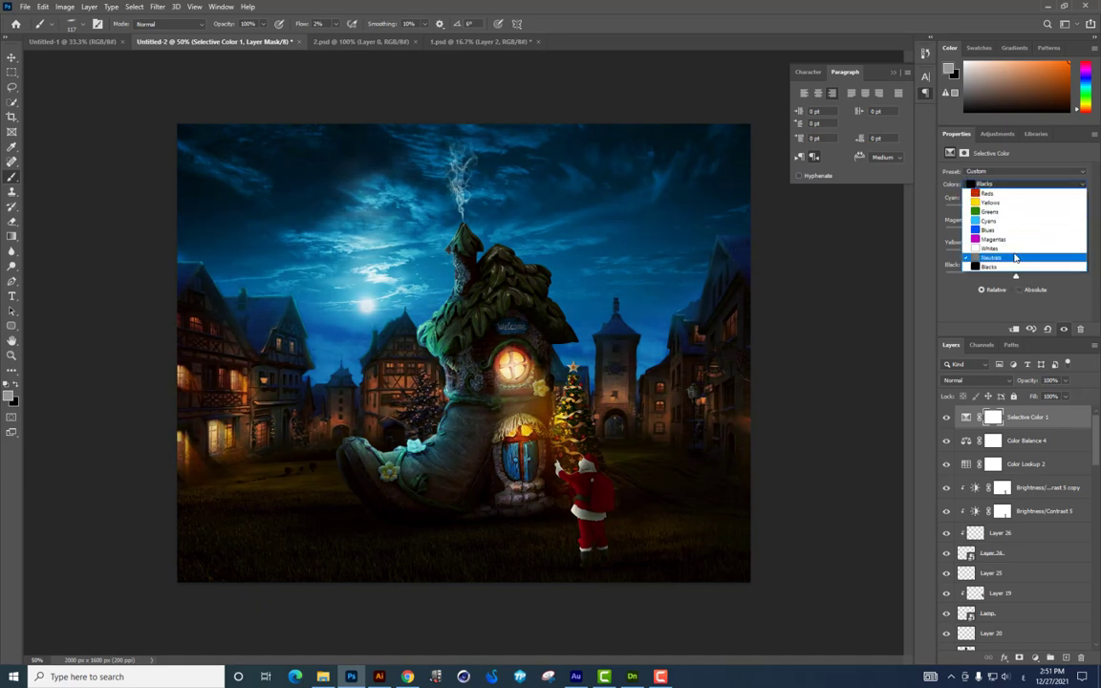
pyautogui.click(1003, 236)
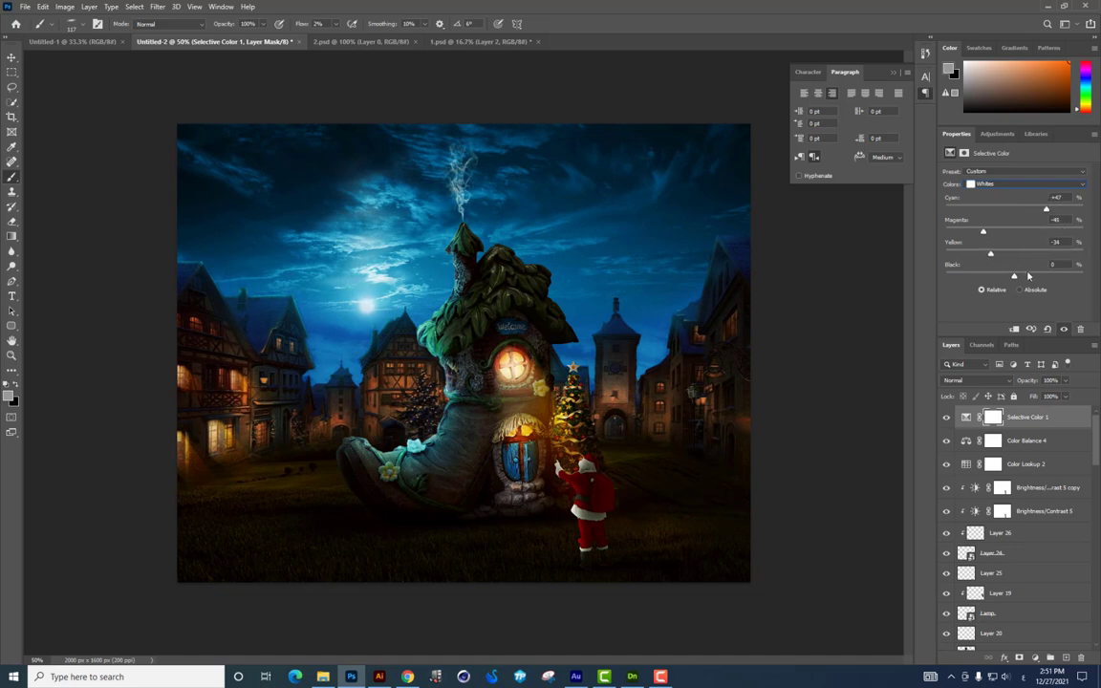
pyautogui.moveTo(975, 267); pyautogui.dragTo(922, 244)
pyautogui.moveTo(1033, 276); pyautogui.dragTo(1012, 276)
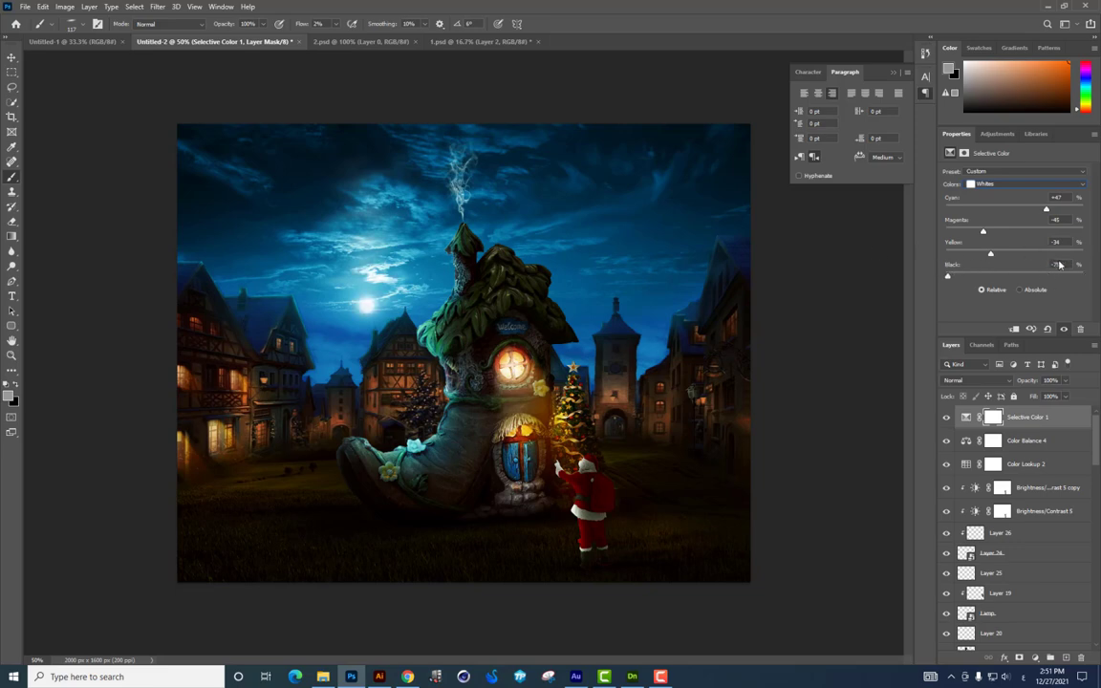
pyautogui.click(1010, 276)
# Step: Shift the Yellows to cyan -32, magenta -22, yellow -5, black -16, then view the starry sky image in File Explorer
pyautogui.click(1023, 184)
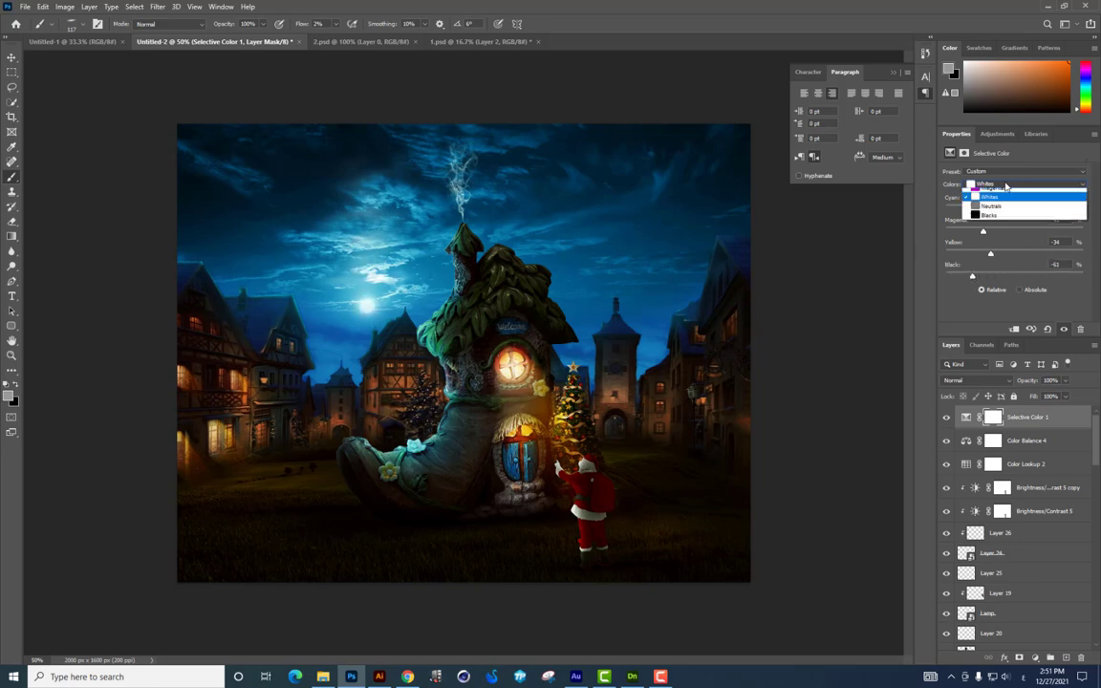
pyautogui.click(1020, 211)
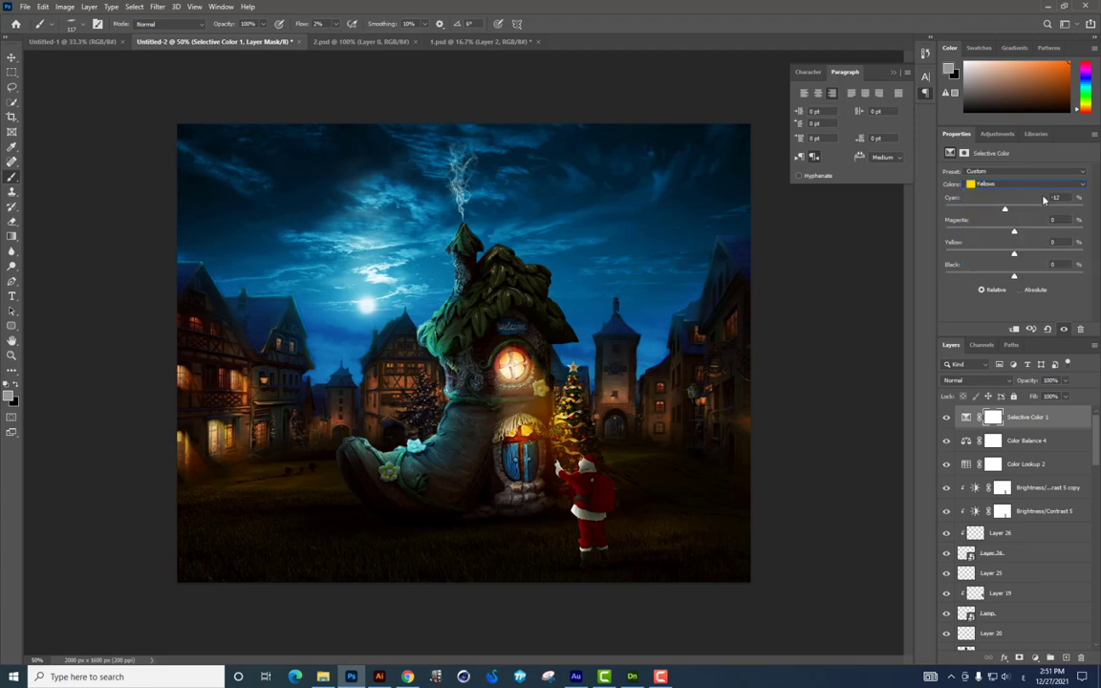
pyautogui.moveTo(1054, 223); pyautogui.dragTo(1012, 231)
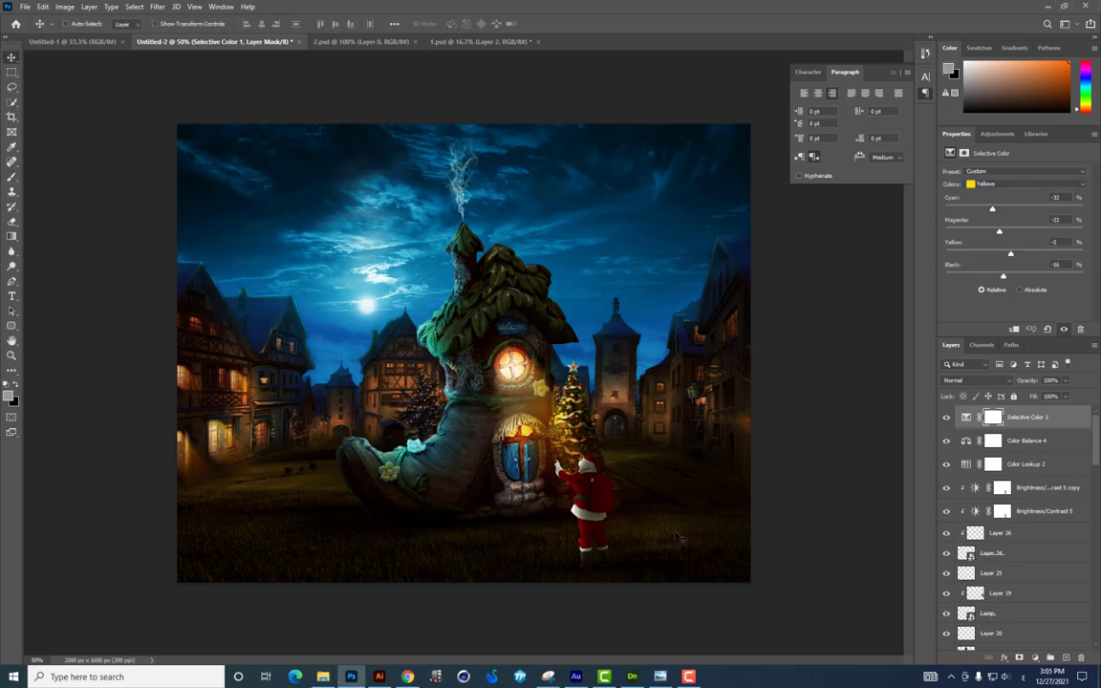
pyautogui.hotkey('alt', 'Tab')
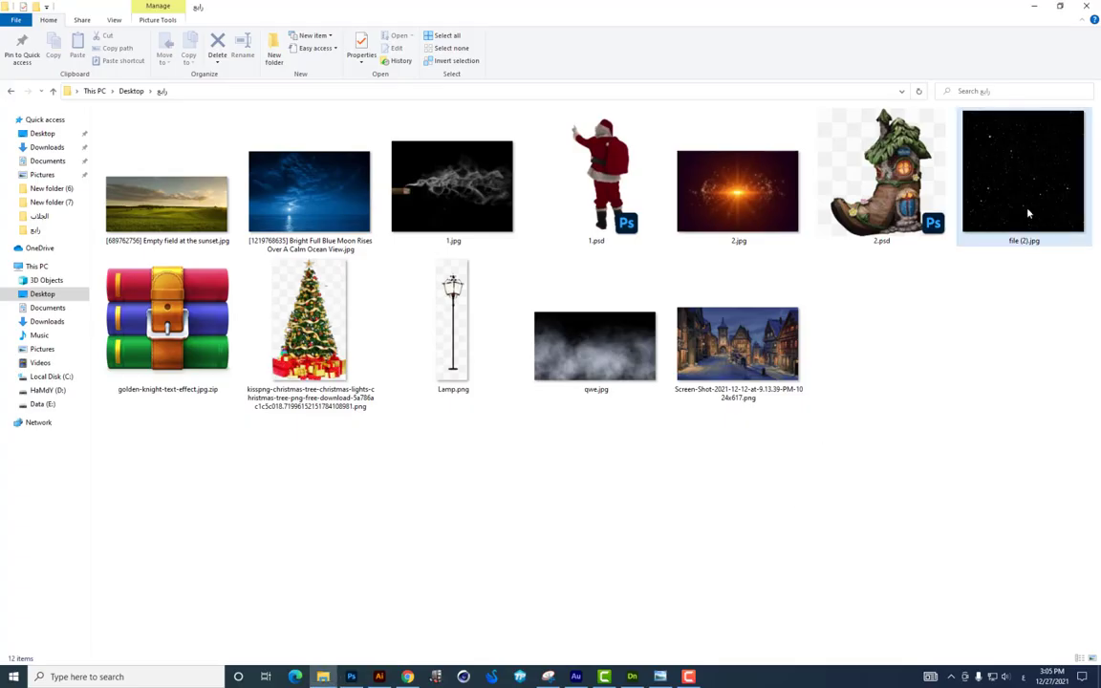
pyautogui.click(977, 247)
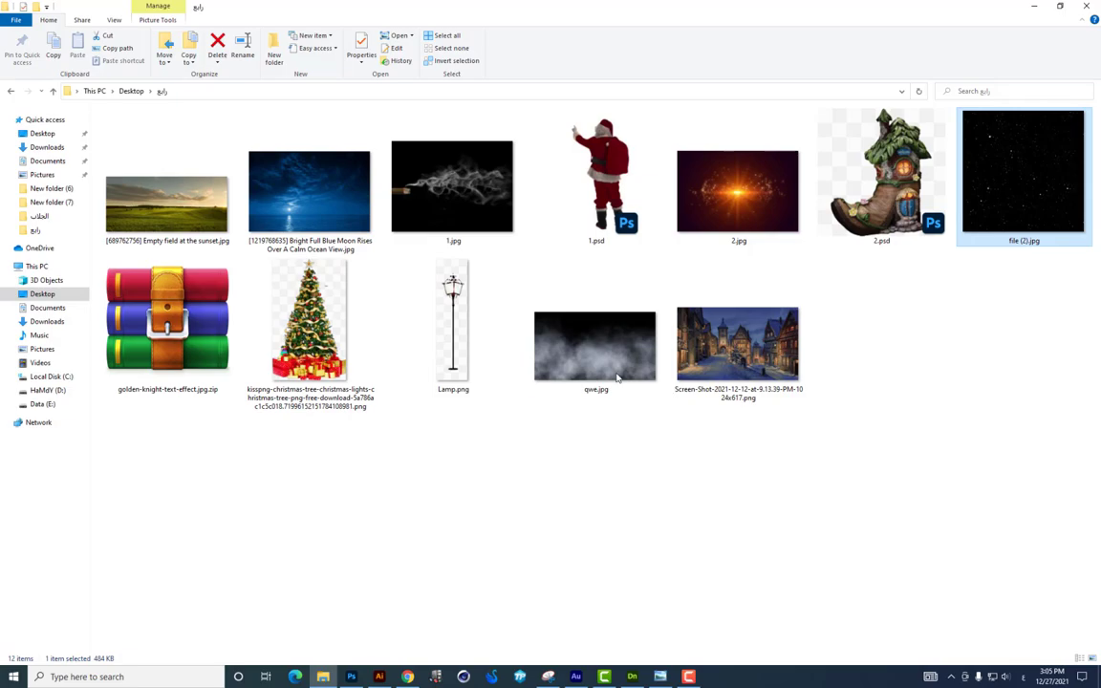
pyautogui.click(615, 421)
# Step: Select Layer 3, toggle Brightness/Contrast 2, target its layer mask and pick the Eraser tool
pyautogui.click(352, 675)
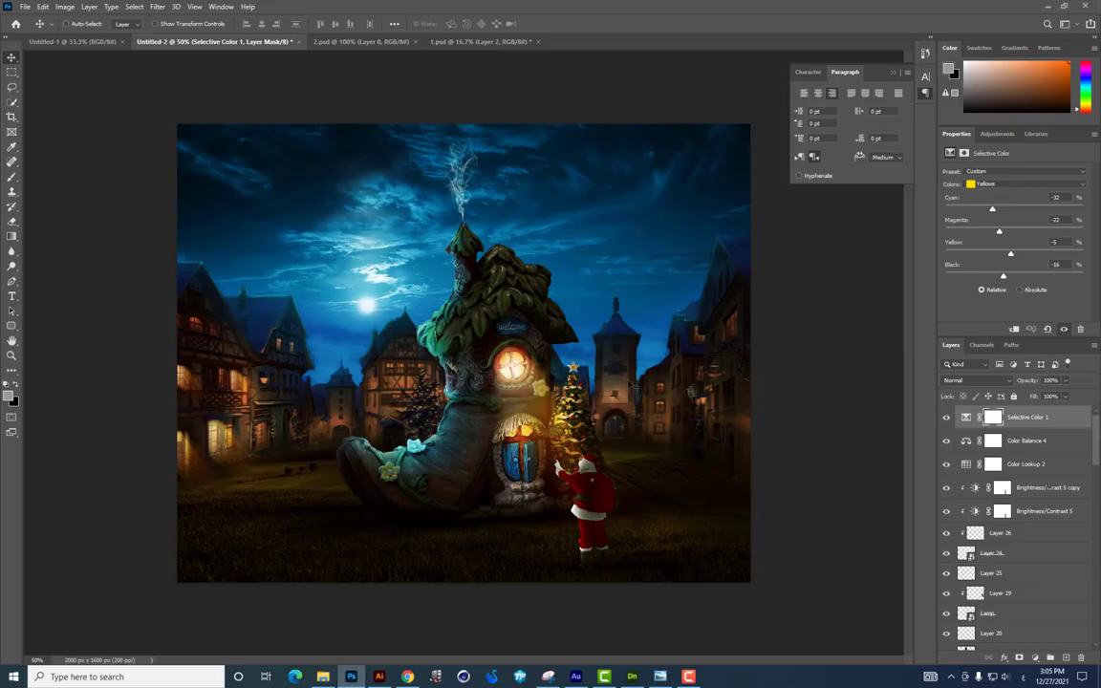
pyautogui.rightClick(710, 312)
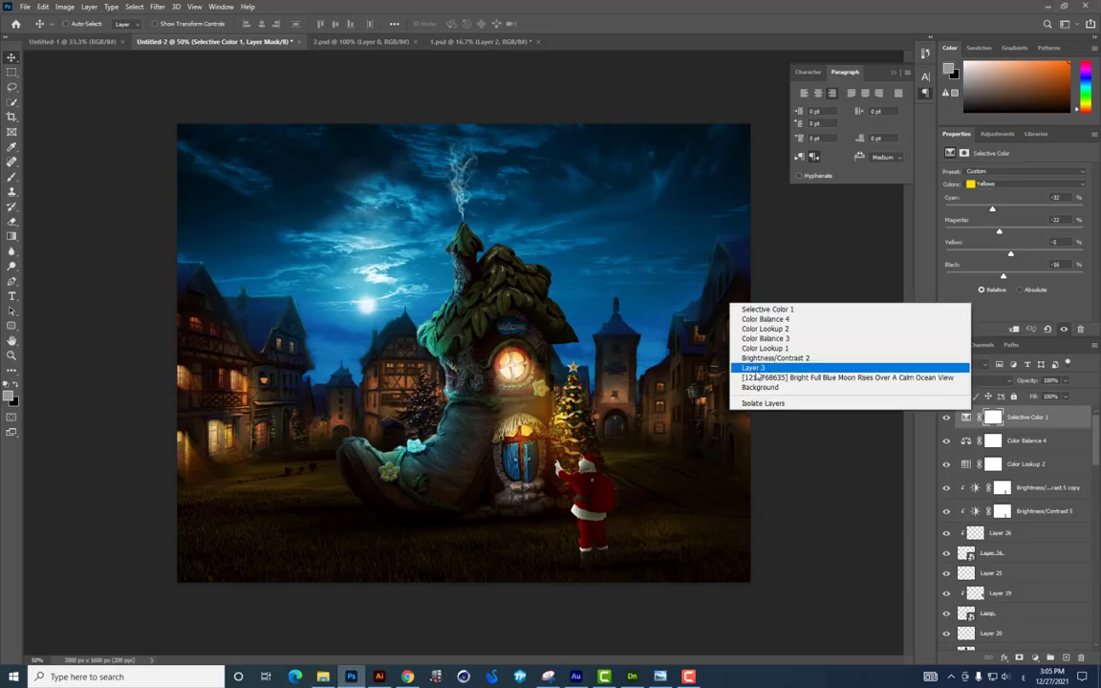
pyautogui.click(812, 364)
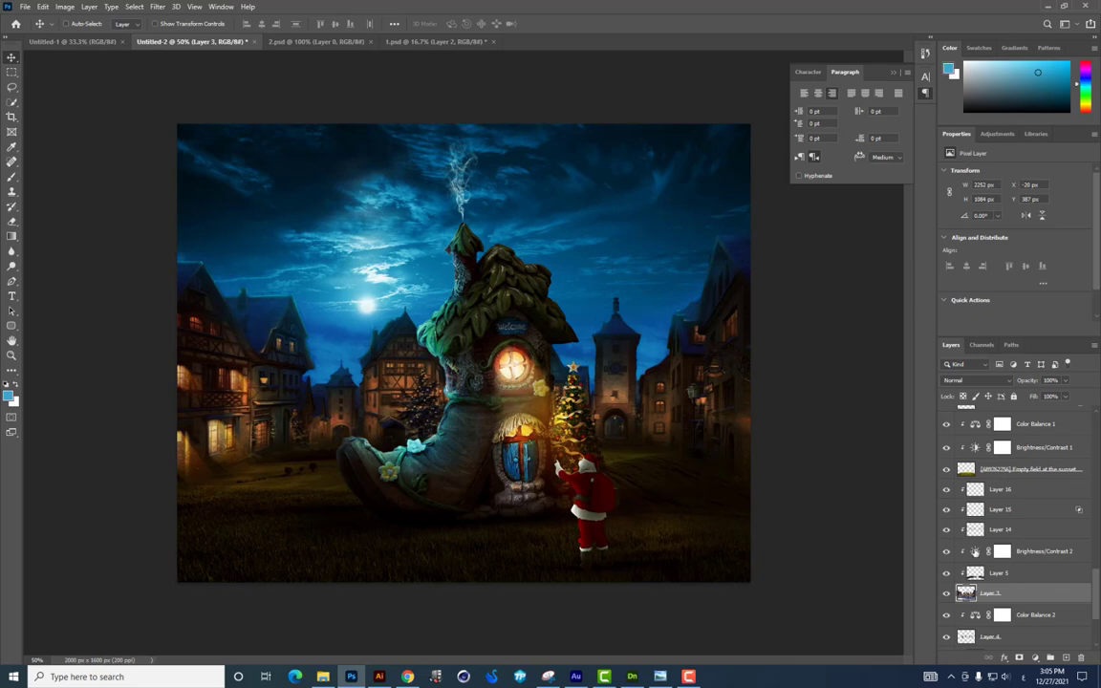
pyautogui.click(950, 553)
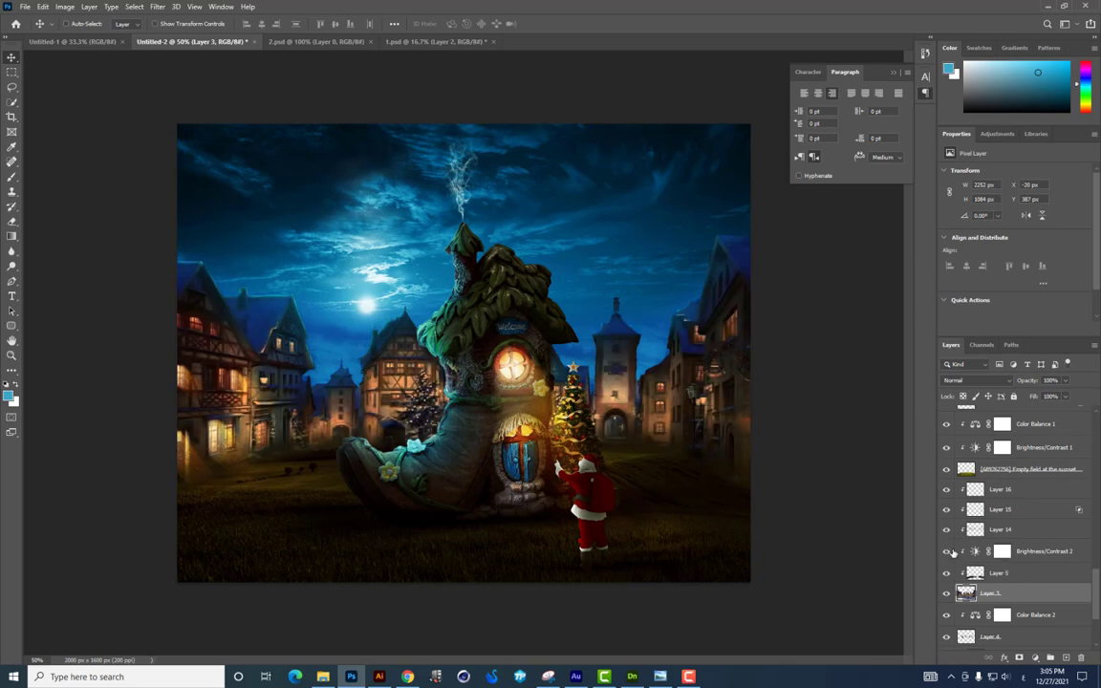
pyautogui.click(1001, 553)
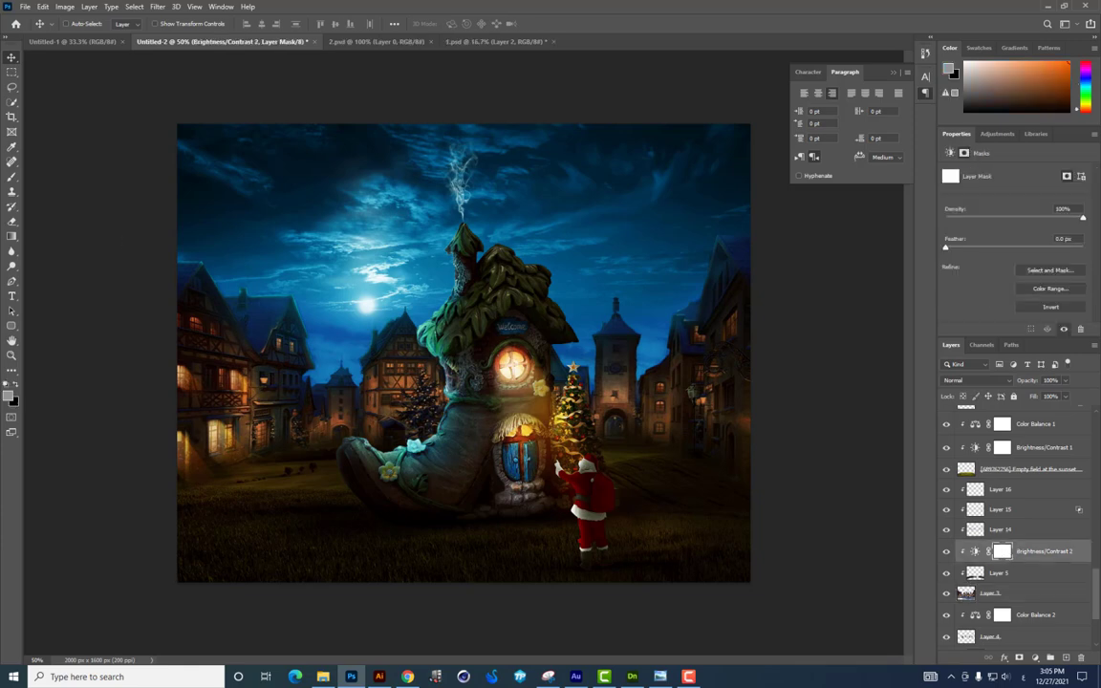
pyautogui.click(13, 222)
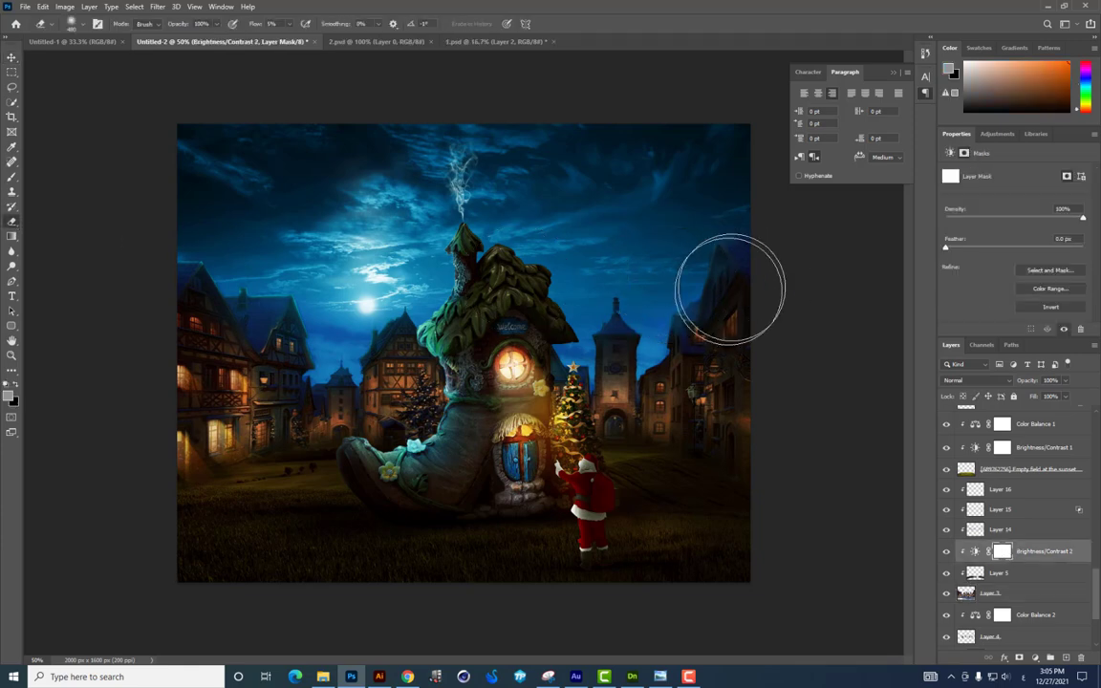
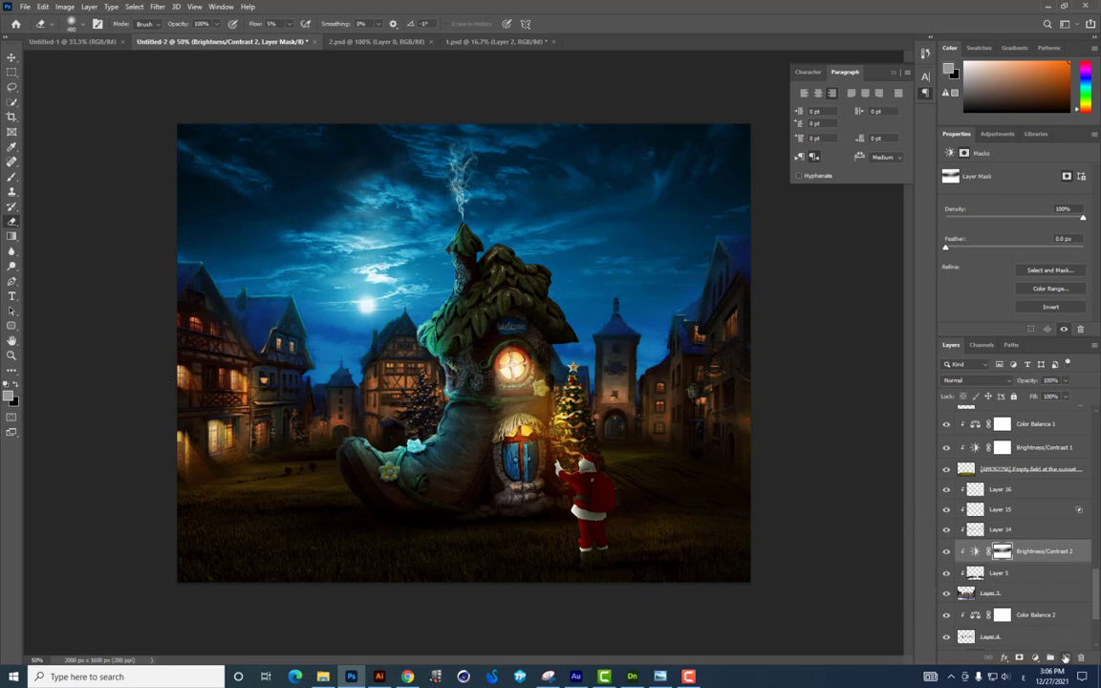
# Step: Paint a faint sampled-blue glow over the left houses on a new empty layer
pyautogui.click(1065, 658)
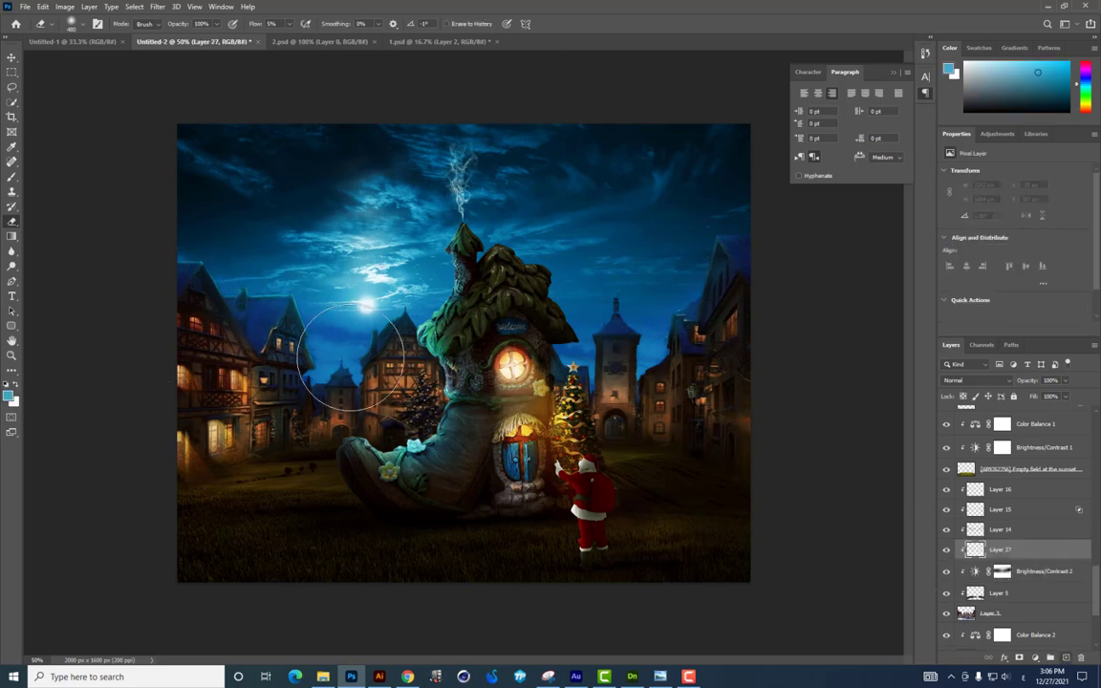
pyautogui.click(13, 177)
pyautogui.keyDown('alt'); pyautogui.click(350, 260); pyautogui.keyUp('alt')
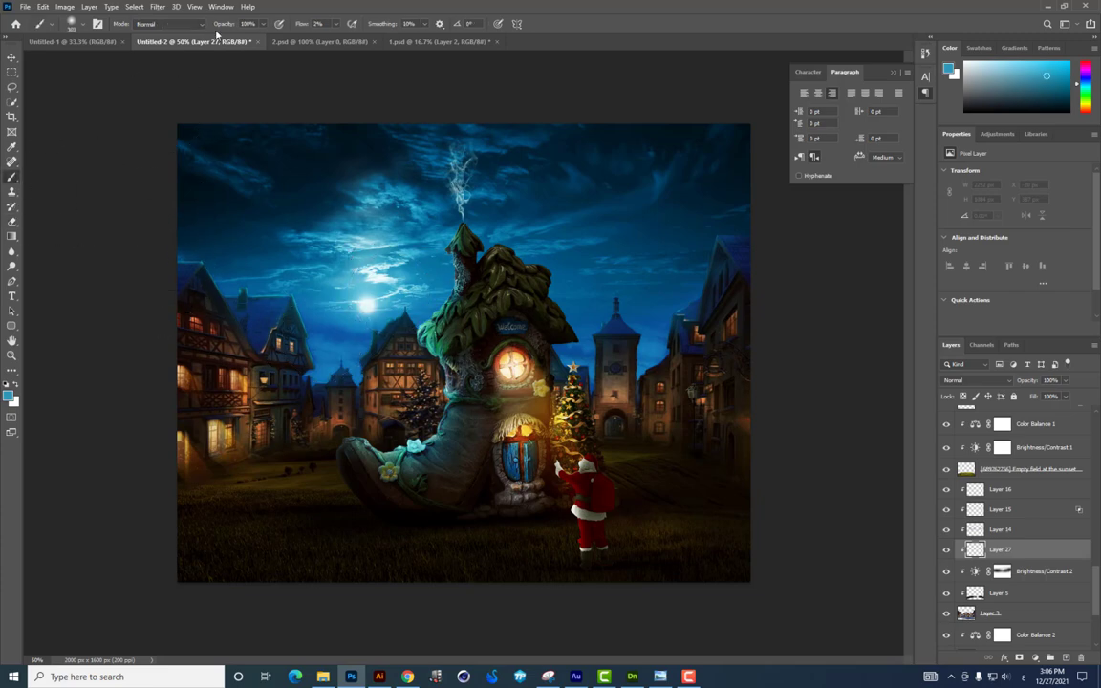
pyautogui.moveTo(201, 329)
pyautogui.mouseDown()
pyautogui.moveTo(258, 331)
pyautogui.moveTo(245, 325)
pyautogui.moveTo(258, 320)
pyautogui.moveTo(411, 361)
pyautogui.moveTo(369, 373)
pyautogui.moveTo(571, 344)
pyautogui.moveTo(602, 314)
pyautogui.moveTo(621, 382)
pyautogui.moveTo(669, 413)
pyautogui.moveTo(634, 369)
pyautogui.moveTo(683, 306)
pyautogui.moveTo(683, 339)
pyautogui.moveTo(696, 338)
pyautogui.moveTo(718, 236)
pyautogui.moveTo(566, 278)
pyautogui.moveTo(370, 265)
pyautogui.moveTo(153, 325)
pyautogui.moveTo(199, 376)
pyautogui.moveTo(602, 369)
pyautogui.moveTo(789, 392)
pyautogui.moveTo(710, 422)
pyautogui.moveTo(455, 406)
pyautogui.moveTo(350, 375)
pyautogui.moveTo(150, 431)
pyautogui.moveTo(176, 344)
pyautogui.moveTo(174, 305)
pyautogui.mouseUp()
# Step: Blend the glow layer as Linear Dodge (Add) at 72% opacity
pyautogui.click(953, 381)
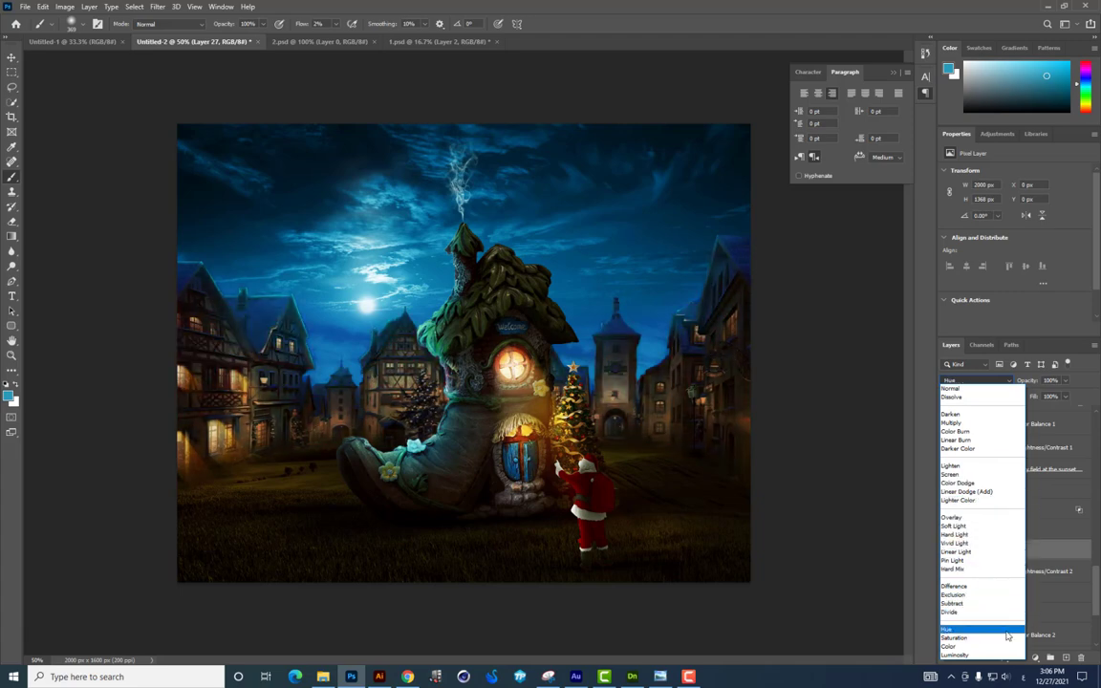
pyautogui.click(1005, 492)
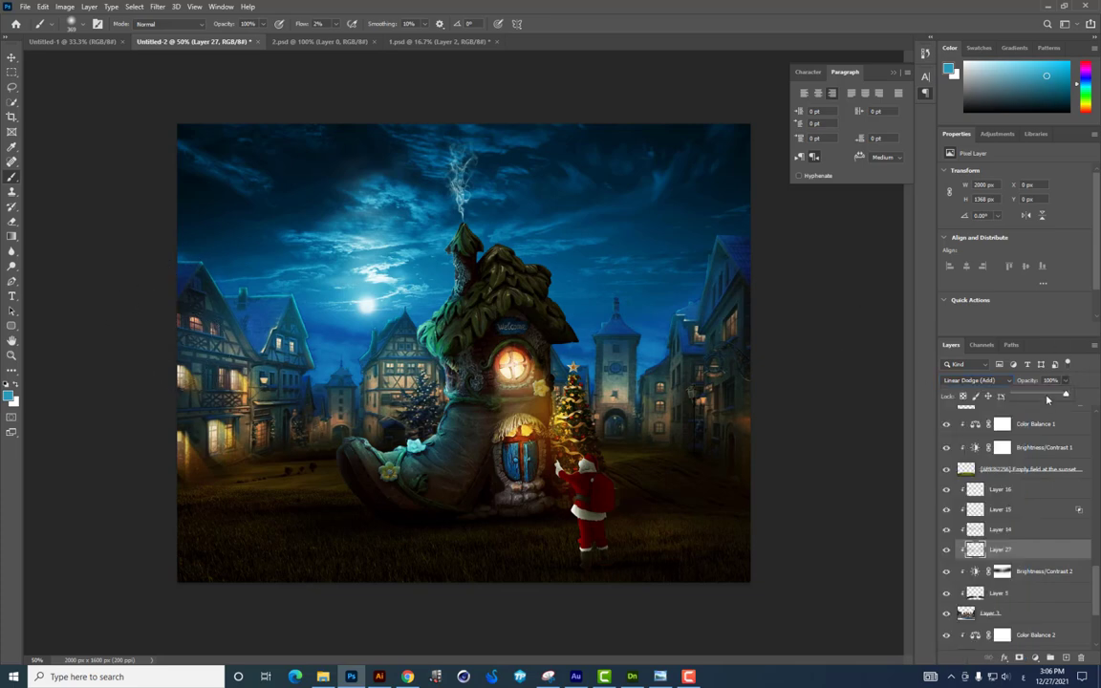
pyautogui.moveTo(1048, 398); pyautogui.dragTo(1053, 400)
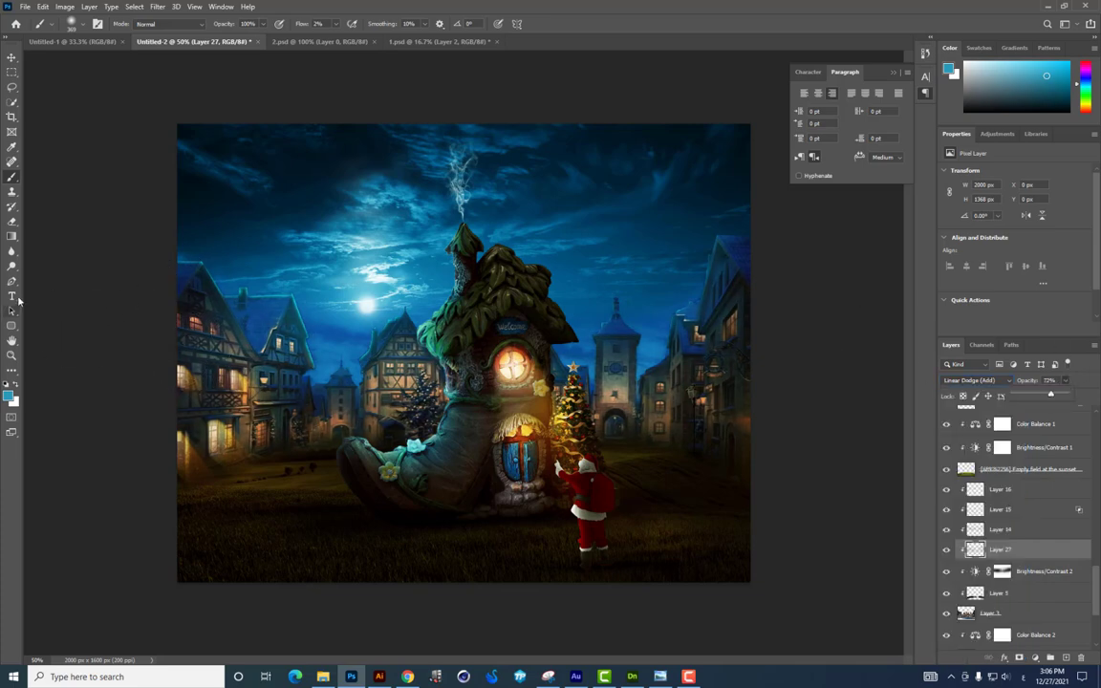
pyautogui.press('e')
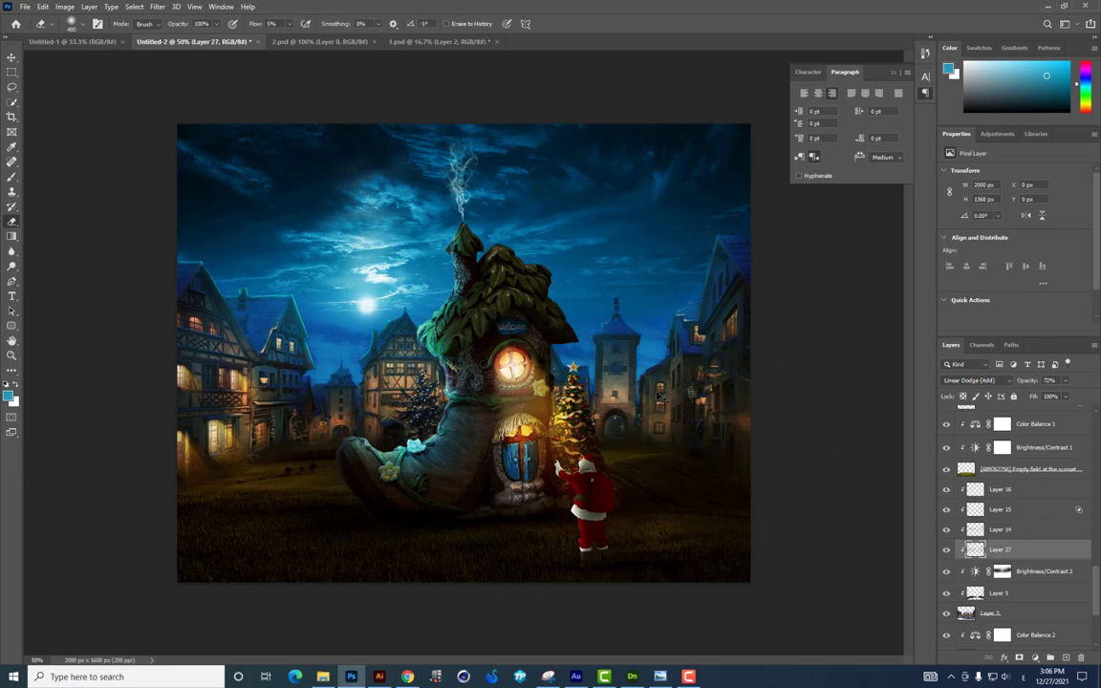
pyautogui.hotkey('ctrl', '+')
pyautogui.moveTo(654, 384); pyautogui.dragTo(649, 303)
# Step: Add a new empty layer above Layer 12 in the layer stack
pyautogui.click(12, 57)
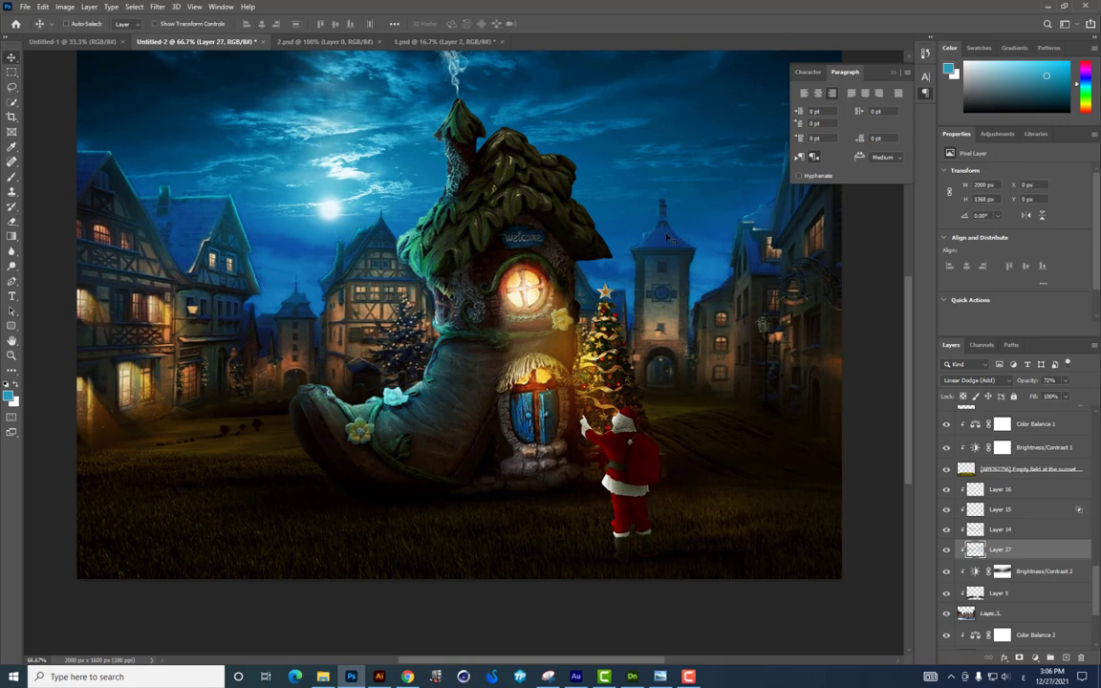
pyautogui.scroll(5, 1080, 552)
pyautogui.scroll(5, 1080, 554)
pyautogui.scroll(4, 1080, 564)
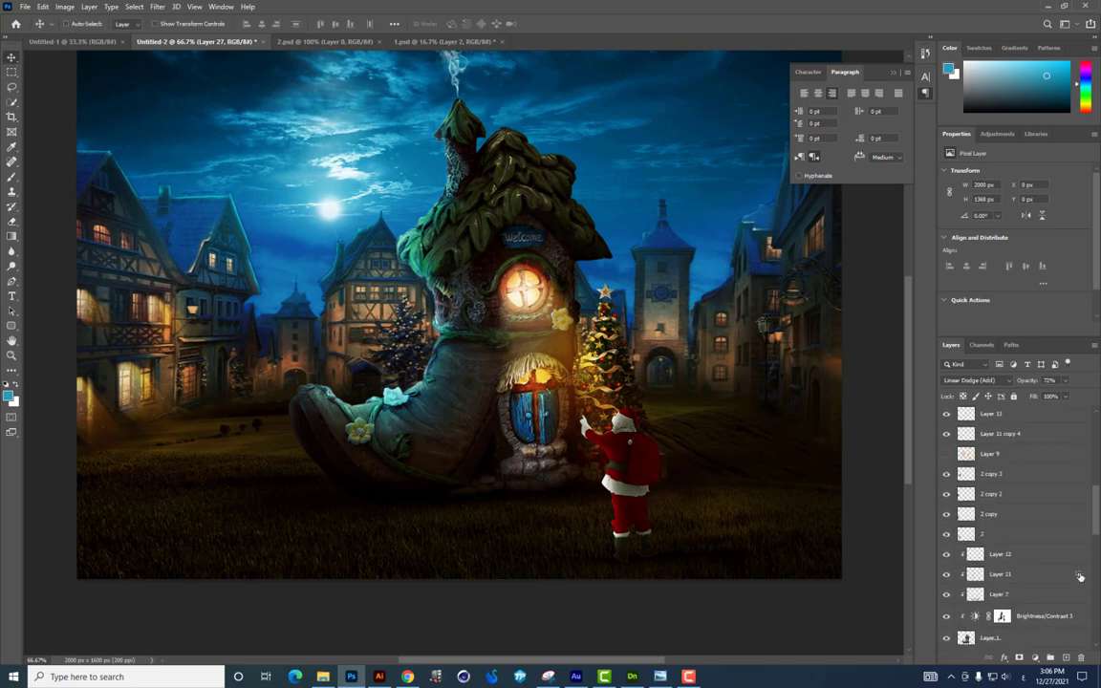
pyautogui.scroll(3, 1078, 577)
pyautogui.click(1034, 591)
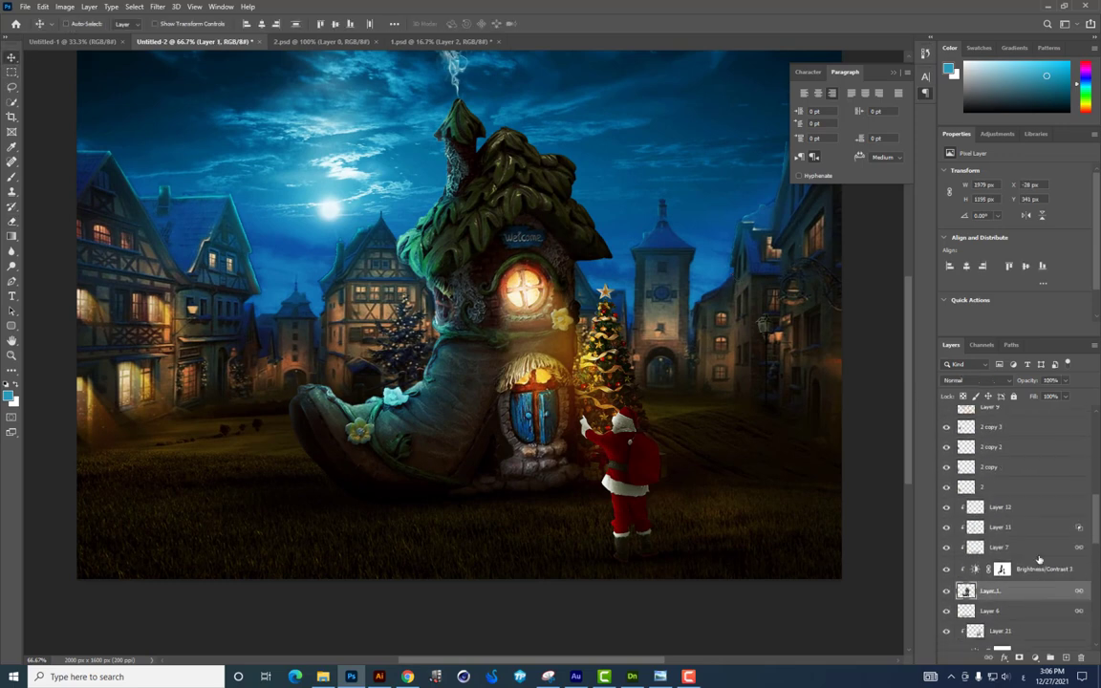
pyautogui.click(1032, 514)
pyautogui.hotkey('ctrl', 'shift', 'alt', 'n')
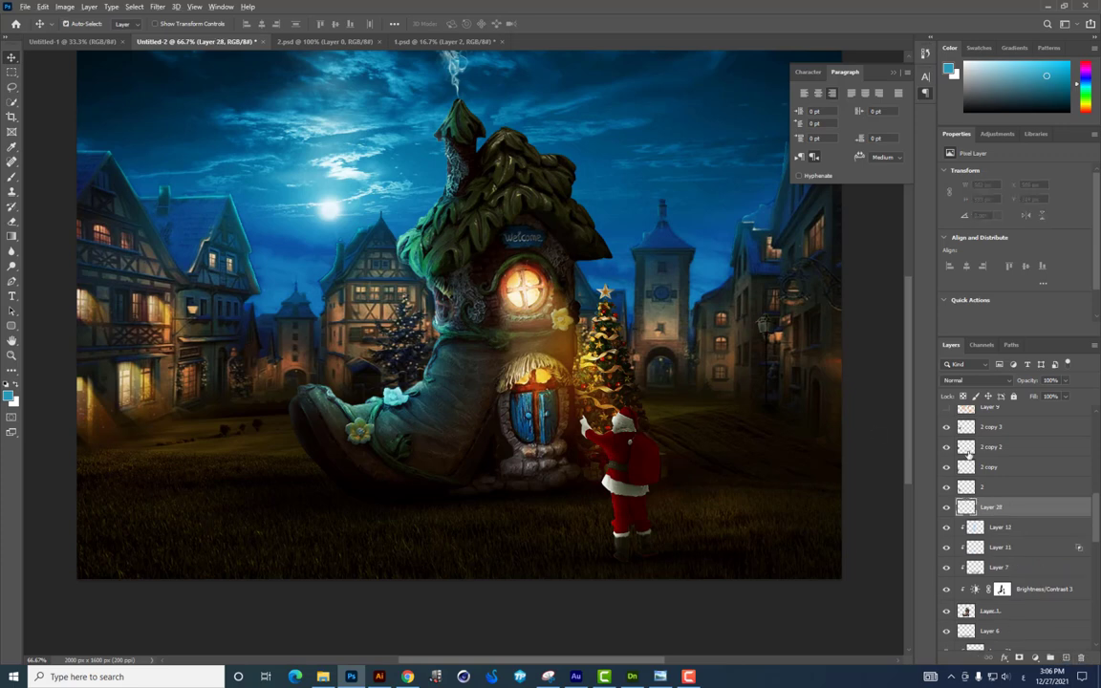
# Step: Set the brush colour to #ff9000, blend the layer as Linear Light, and paint around the boot house
pyautogui.click(12, 178)
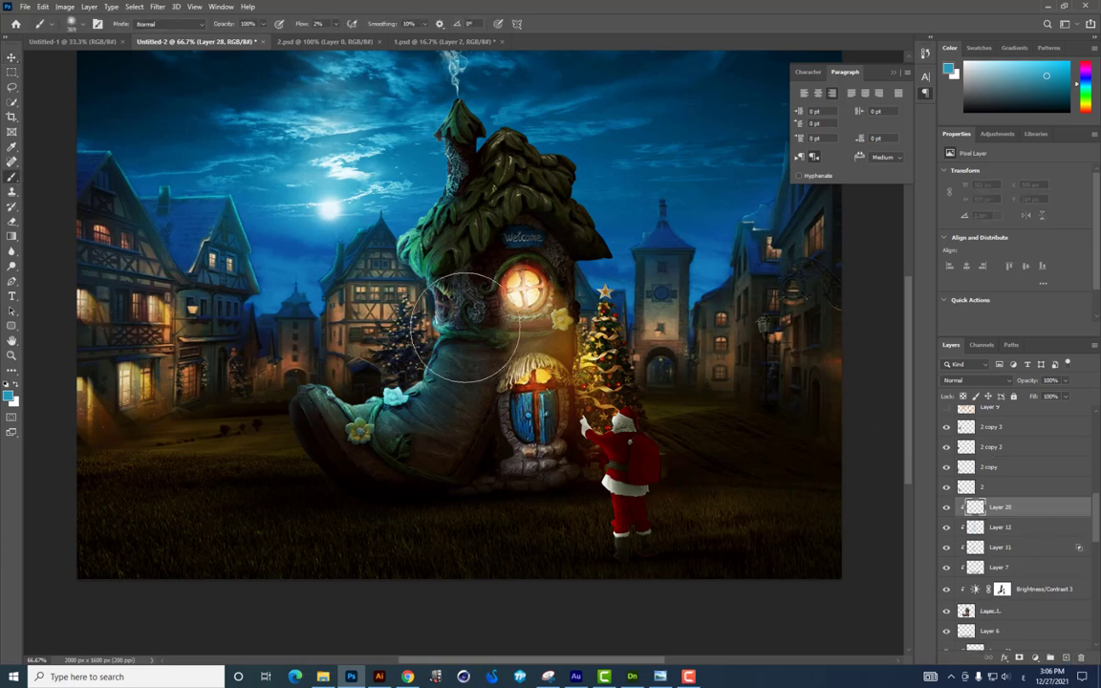
pyautogui.keyDown('alt'); pyautogui.click(222, 323); pyautogui.keyUp('alt')
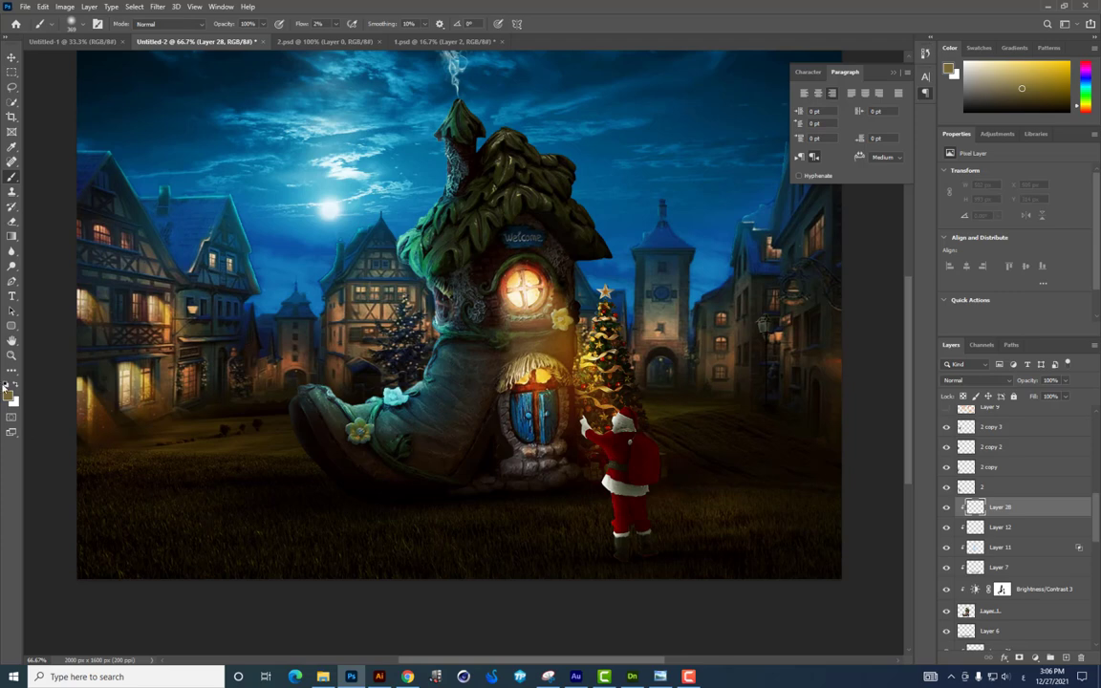
pyautogui.click(12, 398)
pyautogui.moveTo(873, 511); pyautogui.dragTo(871, 490)
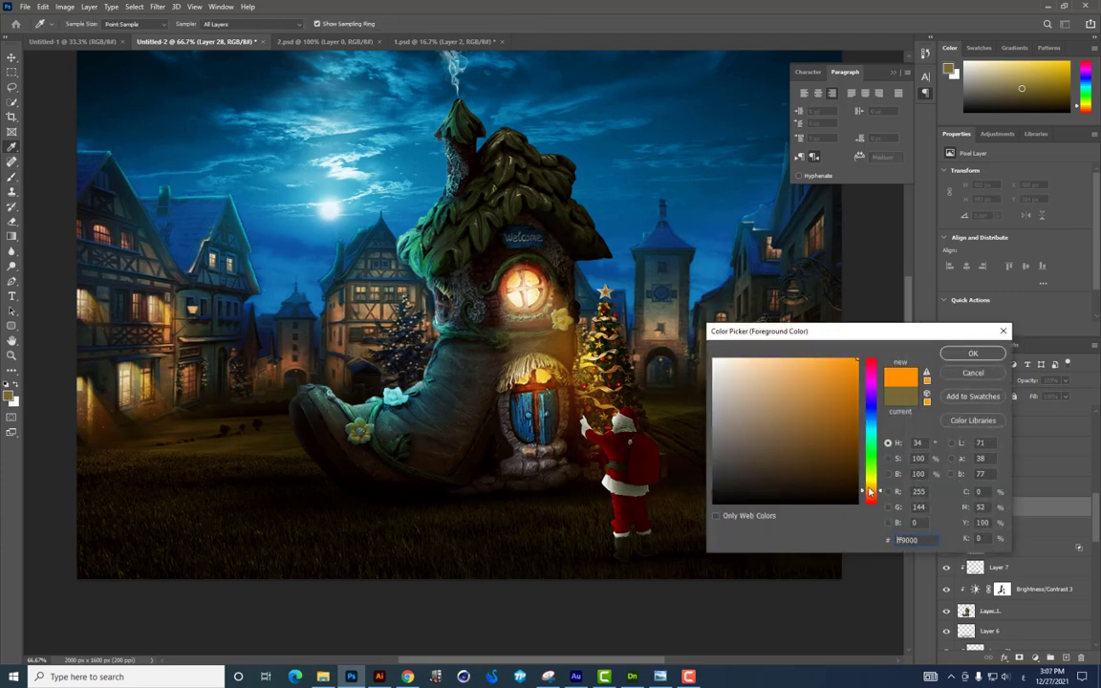
pyautogui.rightClick(650, 411)
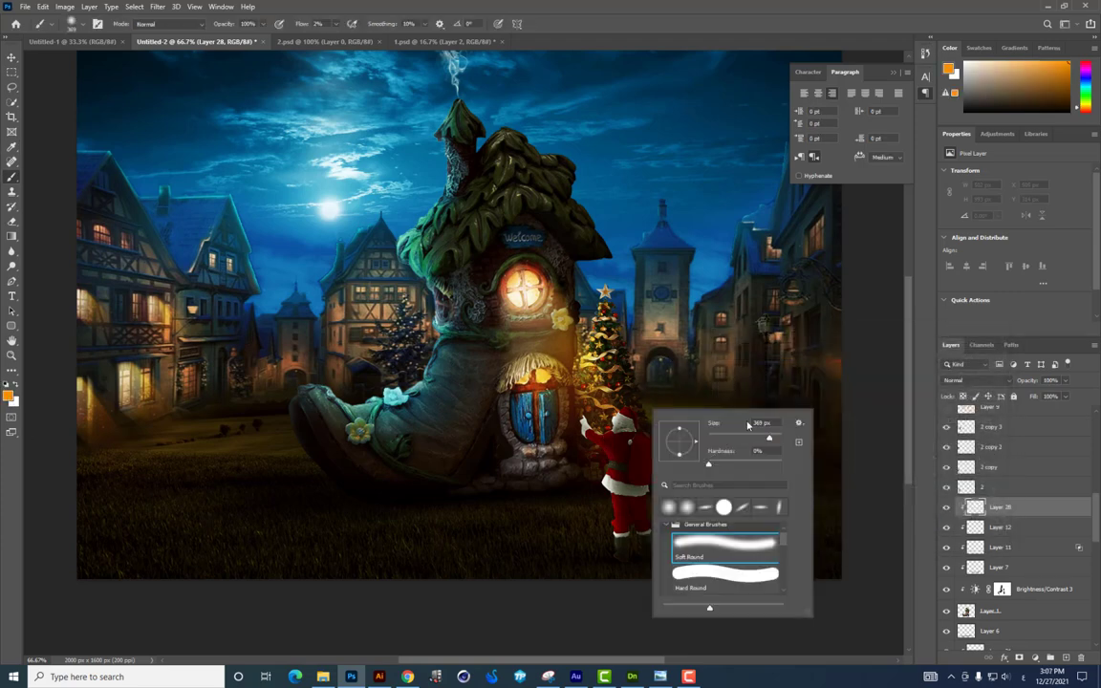
pyautogui.click(975, 380)
pyautogui.click(969, 554)
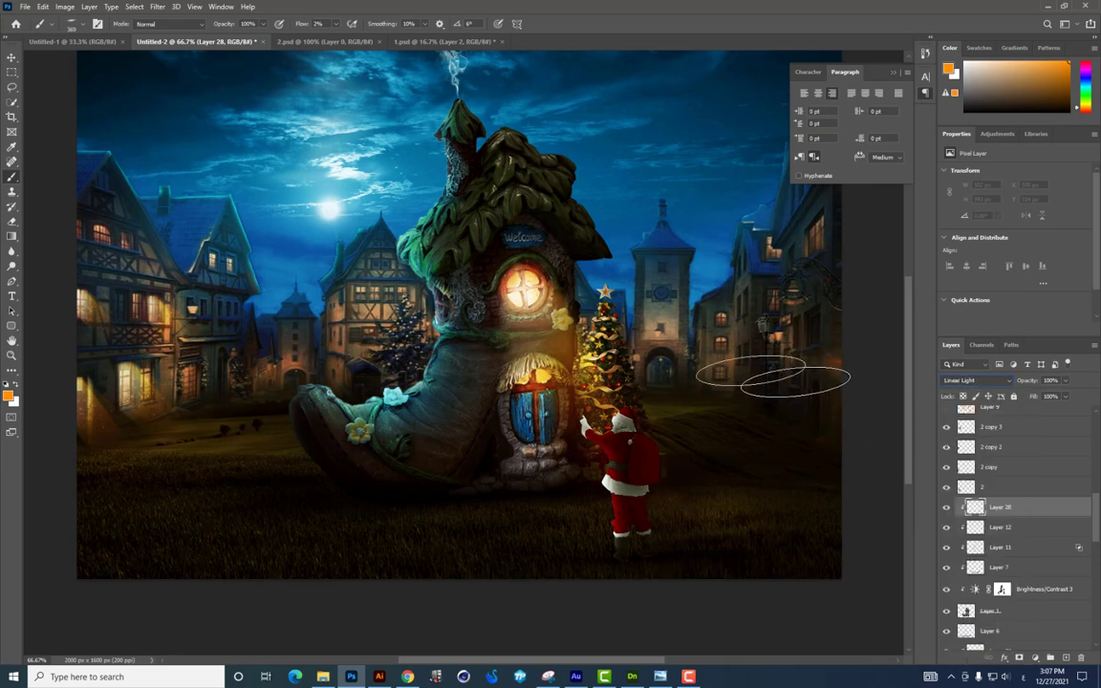
pyautogui.moveTo(454, 396)
pyautogui.mouseDown()
pyautogui.moveTo(393, 479)
pyautogui.moveTo(417, 357)
pyautogui.moveTo(479, 433)
pyautogui.moveTo(535, 439)
pyautogui.moveTo(524, 506)
pyautogui.moveTo(277, 526)
pyautogui.moveTo(472, 560)
pyautogui.moveTo(438, 521)
pyautogui.moveTo(787, 546)
pyautogui.moveTo(796, 509)
pyautogui.moveTo(823, 541)
pyautogui.moveTo(600, 578)
pyautogui.moveTo(449, 465)
pyautogui.moveTo(258, 516)
pyautogui.moveTo(516, 565)
pyautogui.moveTo(201, 545)
pyautogui.moveTo(152, 460)
pyautogui.moveTo(172, 484)
pyautogui.moveTo(278, 452)
pyautogui.moveTo(289, 545)
pyautogui.moveTo(175, 507)
pyautogui.moveTo(376, 517)
pyautogui.moveTo(494, 506)
pyautogui.moveTo(542, 541)
pyautogui.moveTo(468, 442)
pyautogui.moveTo(430, 316)
pyautogui.moveTo(356, 438)
pyautogui.moveTo(409, 486)
pyautogui.moveTo(454, 315)
pyautogui.moveTo(573, 435)
pyautogui.moveTo(559, 421)
pyautogui.moveTo(569, 482)
pyautogui.moveTo(541, 479)
pyautogui.moveTo(633, 570)
pyautogui.moveTo(576, 571)
pyautogui.moveTo(467, 503)
pyautogui.moveTo(426, 273)
pyautogui.moveTo(393, 423)
pyautogui.moveTo(483, 335)
pyautogui.moveTo(524, 236)
pyautogui.moveTo(536, 423)
pyautogui.moveTo(512, 300)
pyautogui.moveTo(470, 256)
pyautogui.moveTo(590, 354)
pyautogui.mouseUp()
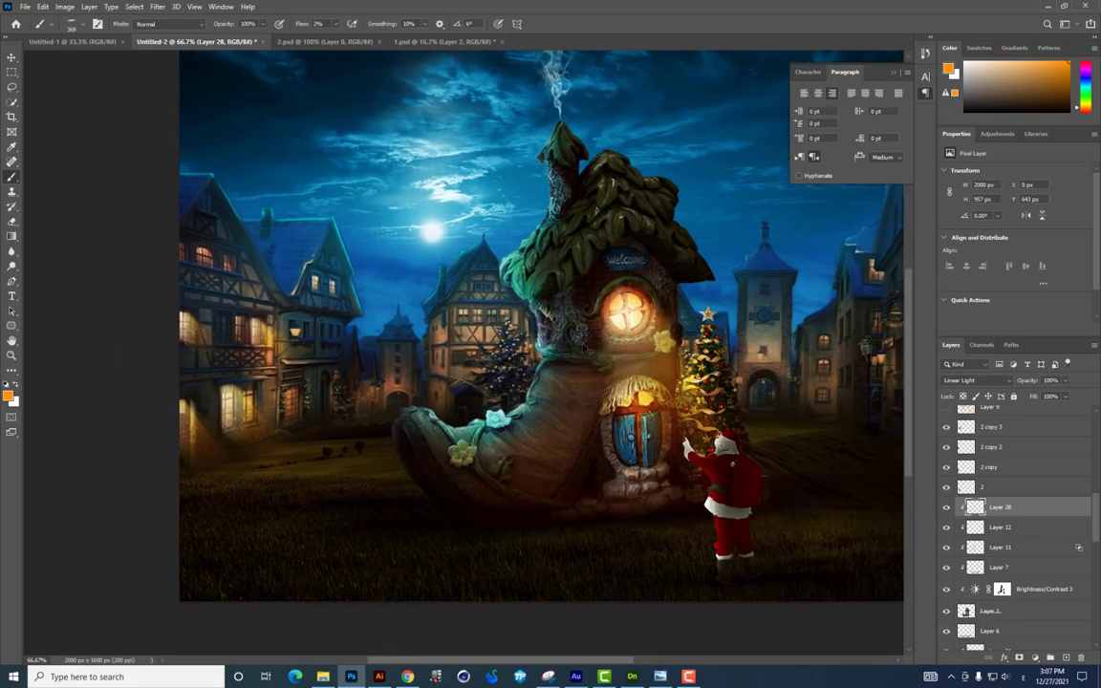
# Step: Zoom to 100%, set up the eraser brush, and shift the view toward the left houses
pyautogui.hotkey('ctrl', '+')
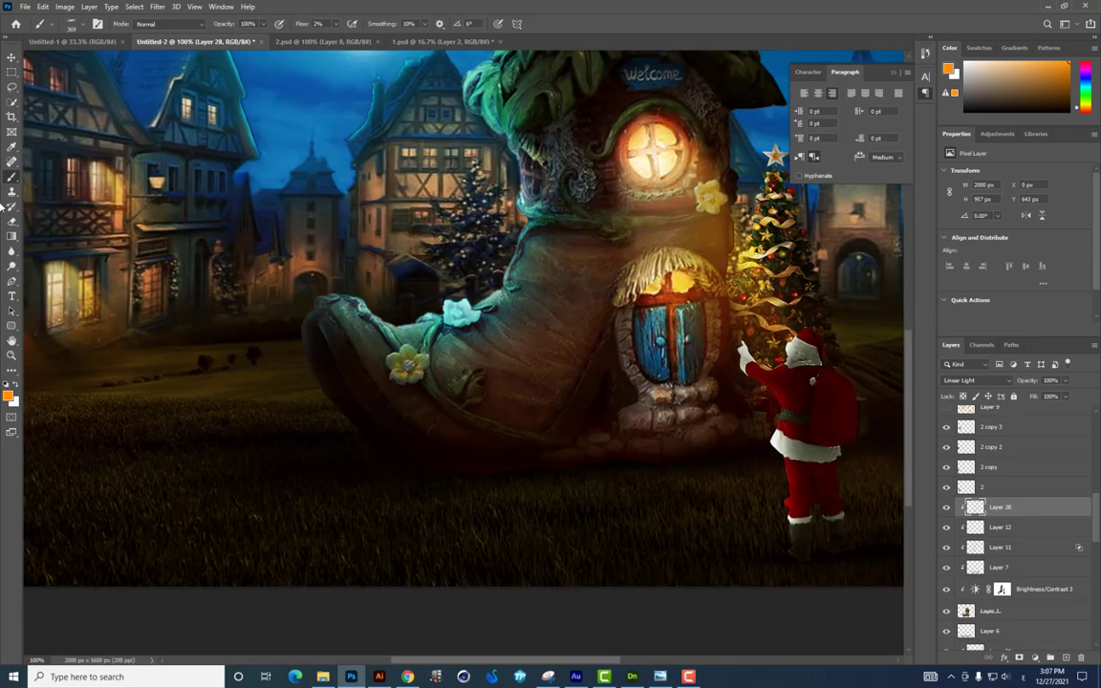
pyautogui.click(12, 221)
pyautogui.rightClick(705, 463)
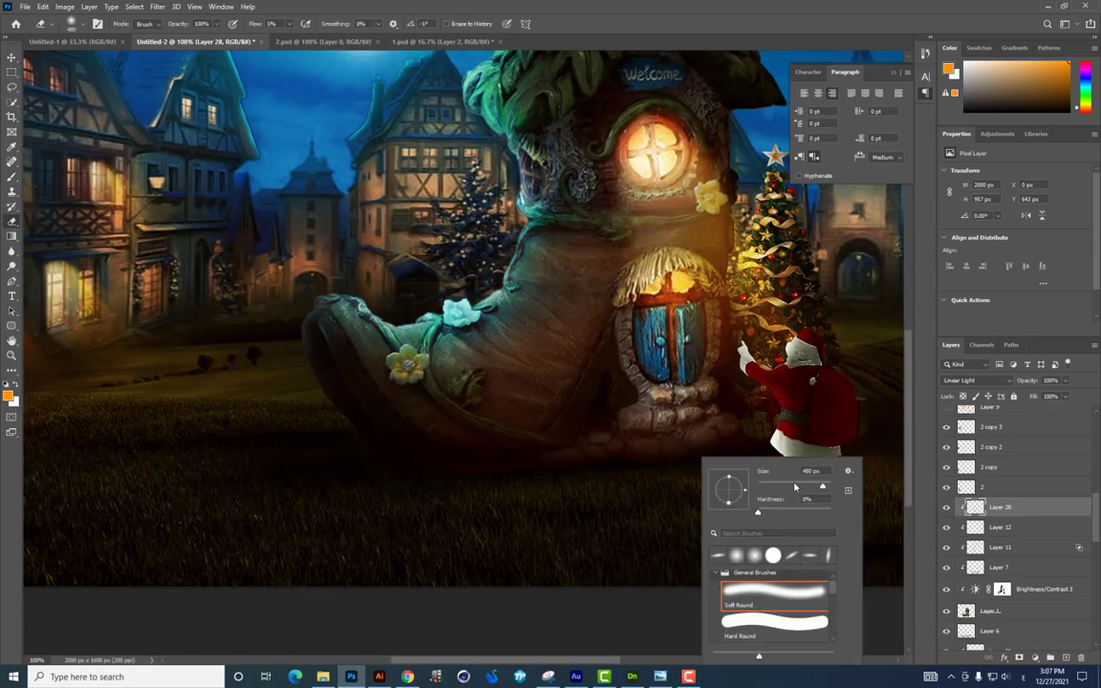
pyautogui.press('Return')
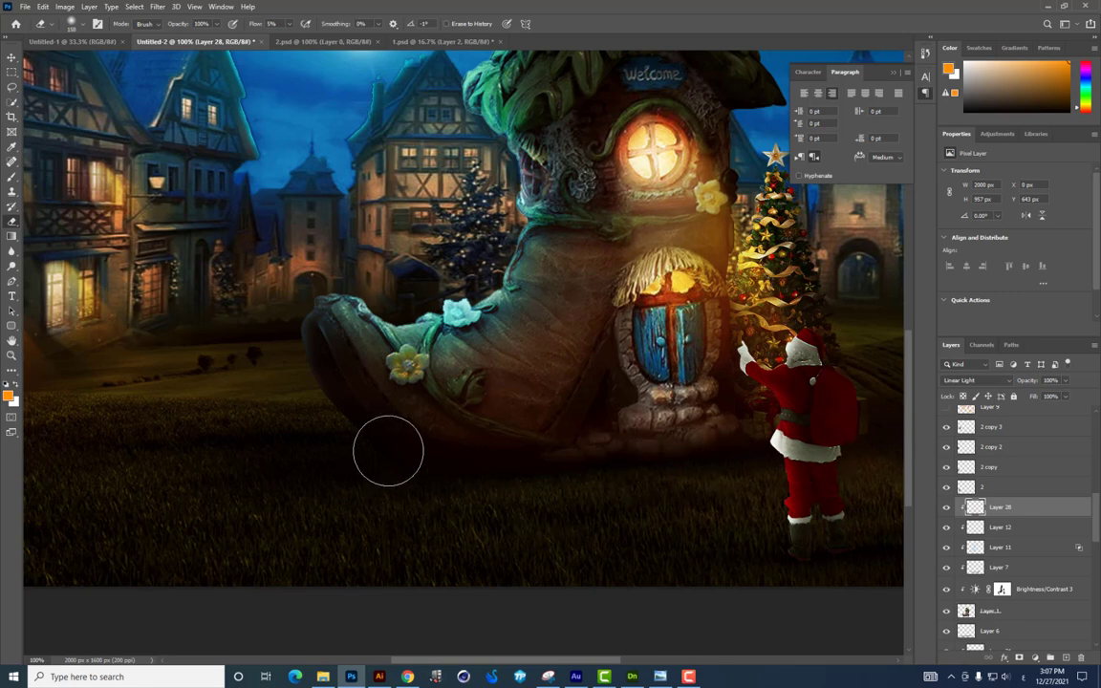
pyautogui.moveTo(389, 451); pyautogui.dragTo(528, 470)
# Step: Place a copy of the light-beam layer higher on the left houses
pyautogui.click(11, 58)
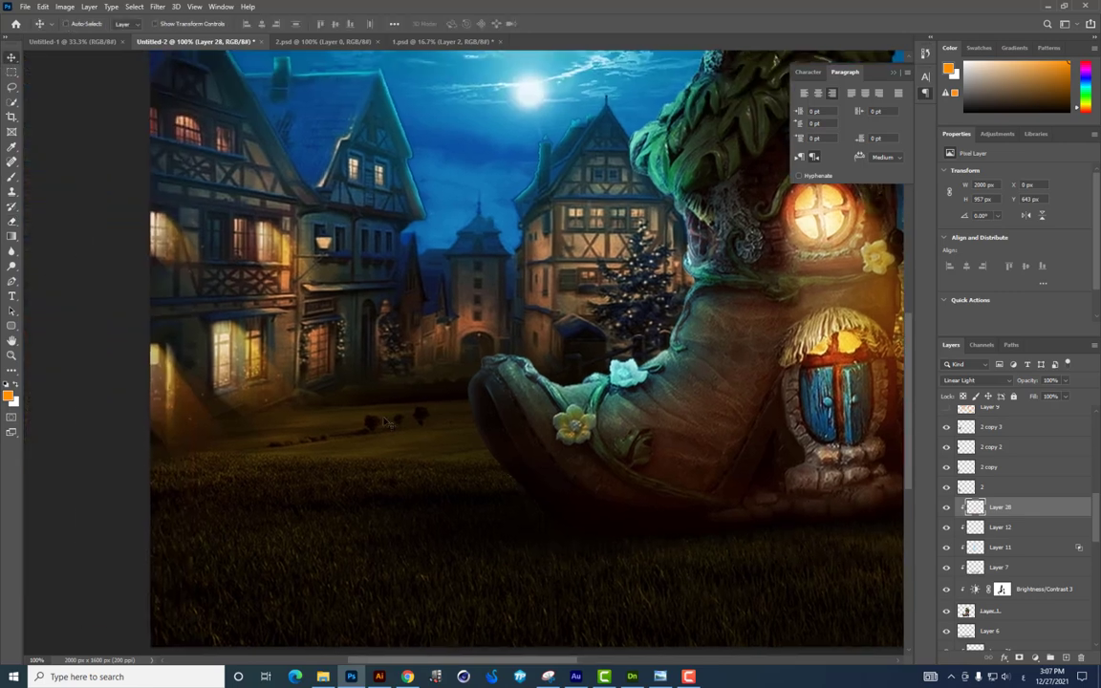
pyautogui.rightClick(251, 364)
pyautogui.click(294, 418)
pyautogui.moveTo(287, 382); pyautogui.dragTo(279, 268)
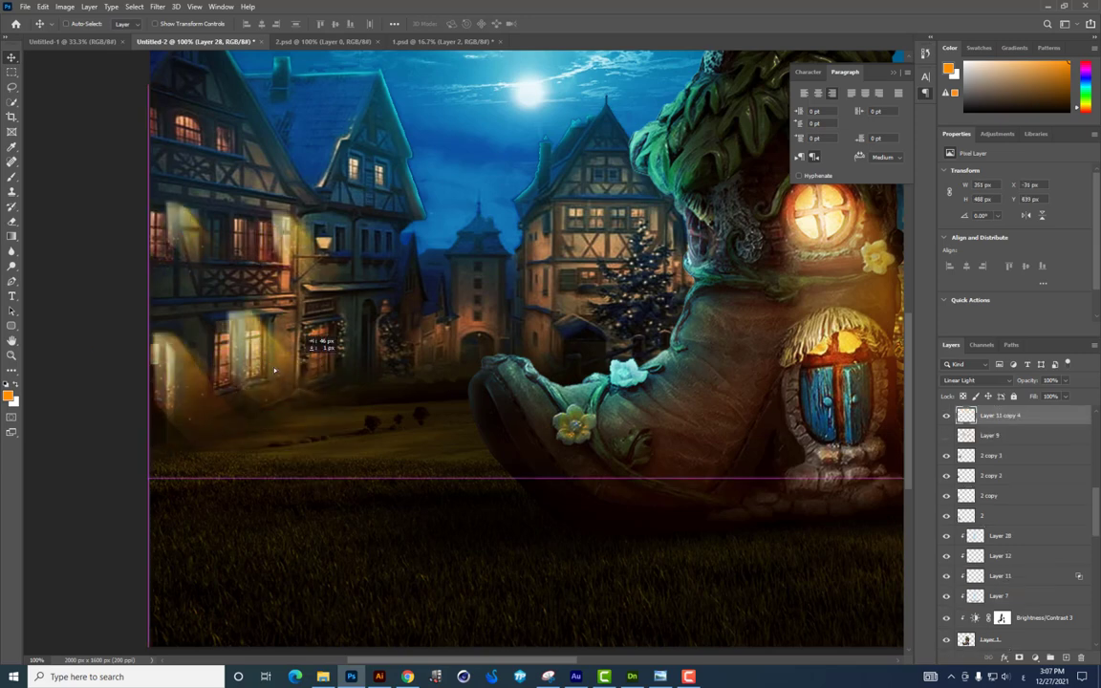
pyautogui.click(946, 496)
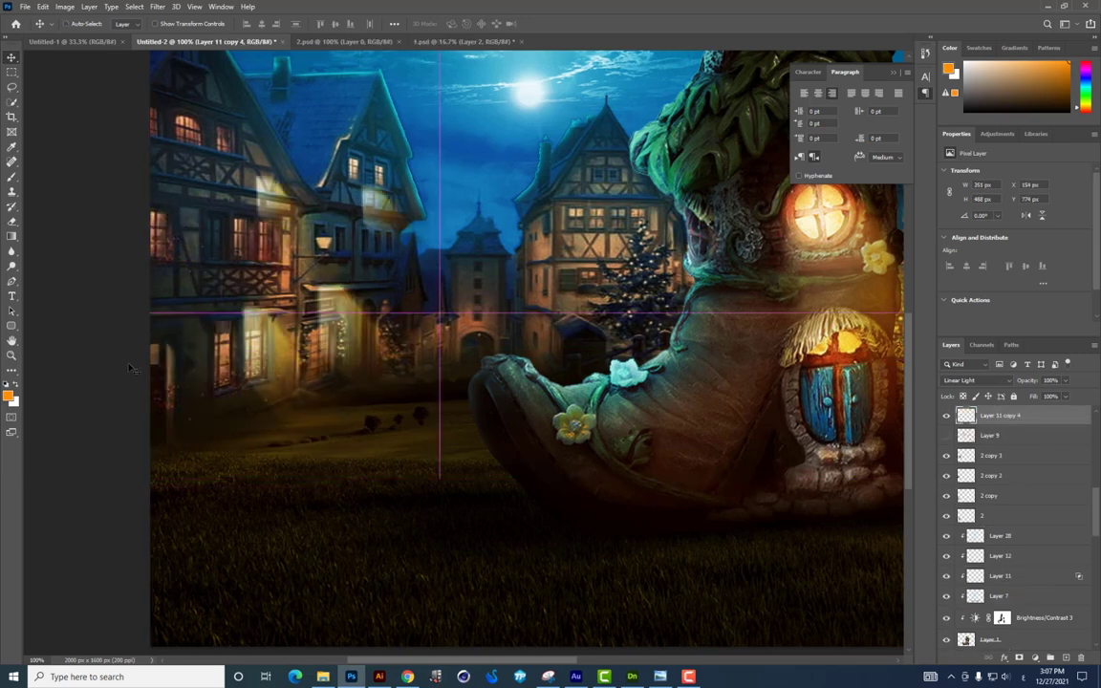
# Step: Reposition layer 2's light, then delete the four layers named 2
pyautogui.rightClick(245, 376)
pyautogui.click(280, 450)
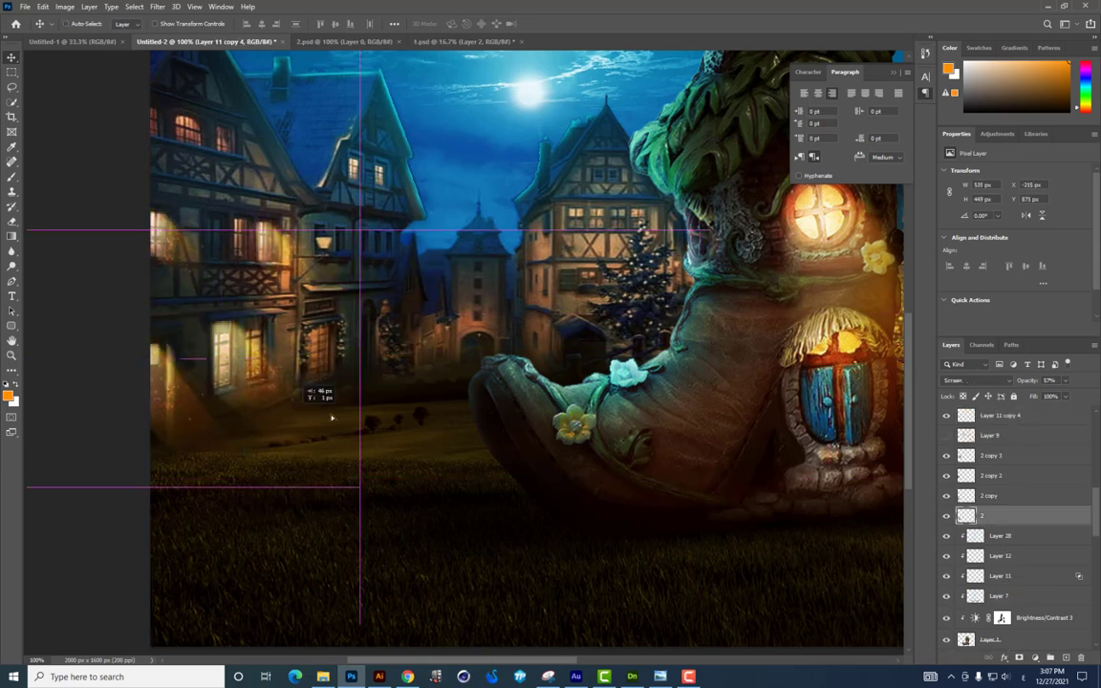
pyautogui.moveTo(296, 421); pyautogui.dragTo(378, 397)
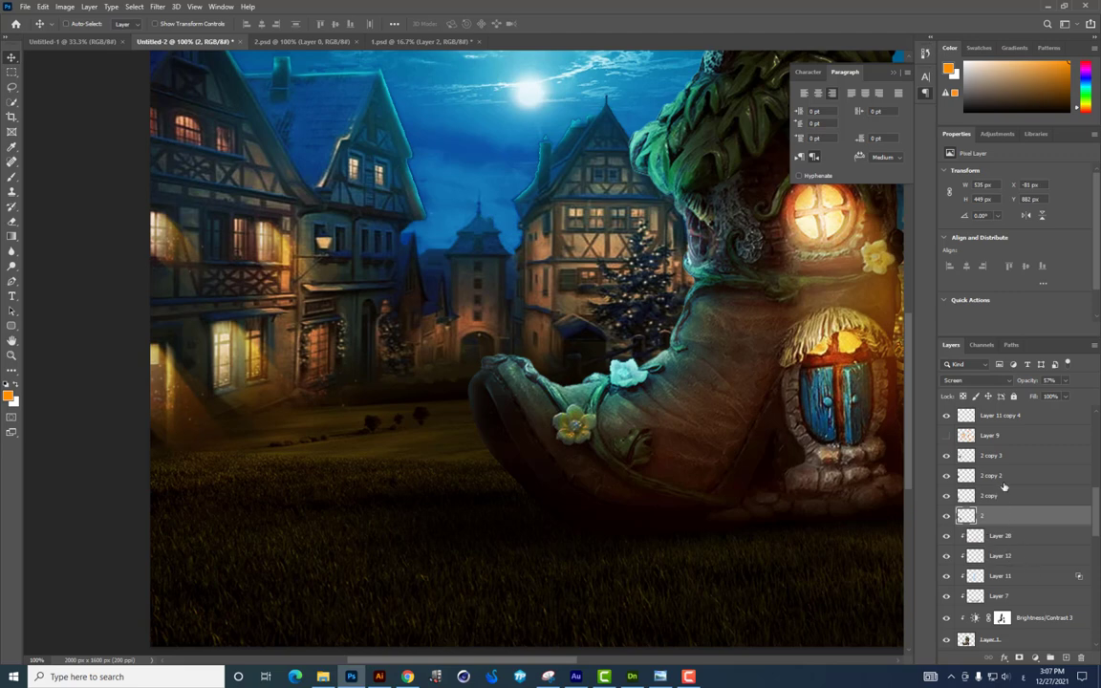
pyautogui.press('Delete')
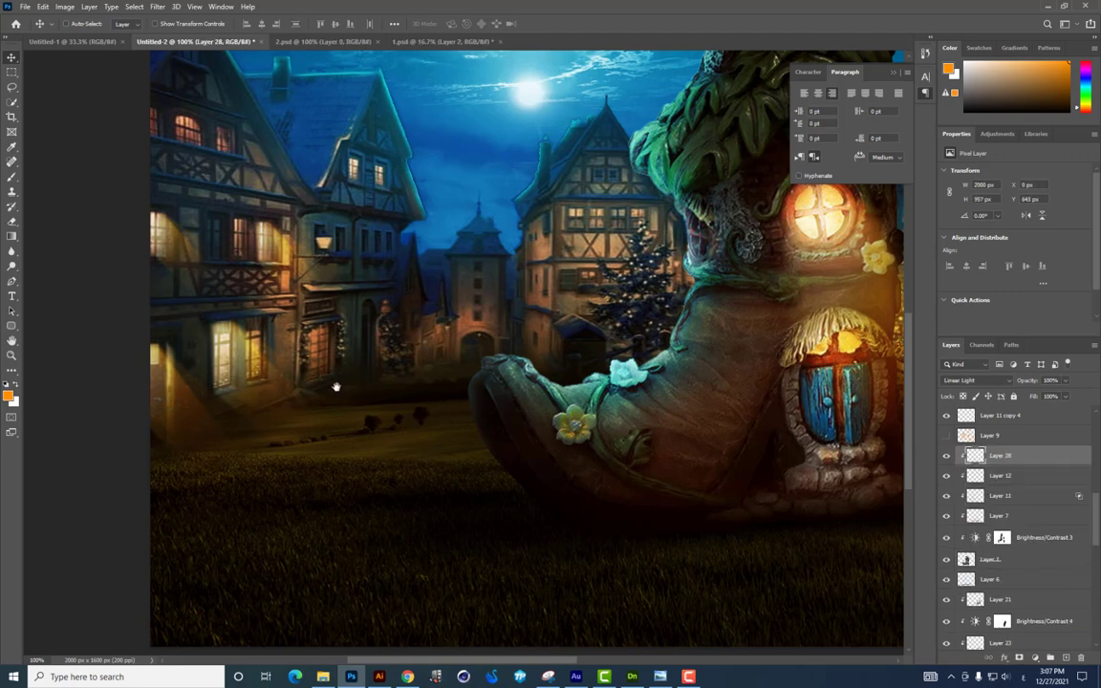
# Step: Nudge the remaining light-beam layers, including Layer 11 copy 4, into place on the houses
pyautogui.moveTo(336, 386); pyautogui.dragTo(392, 436)
pyautogui.rightClick(318, 405)
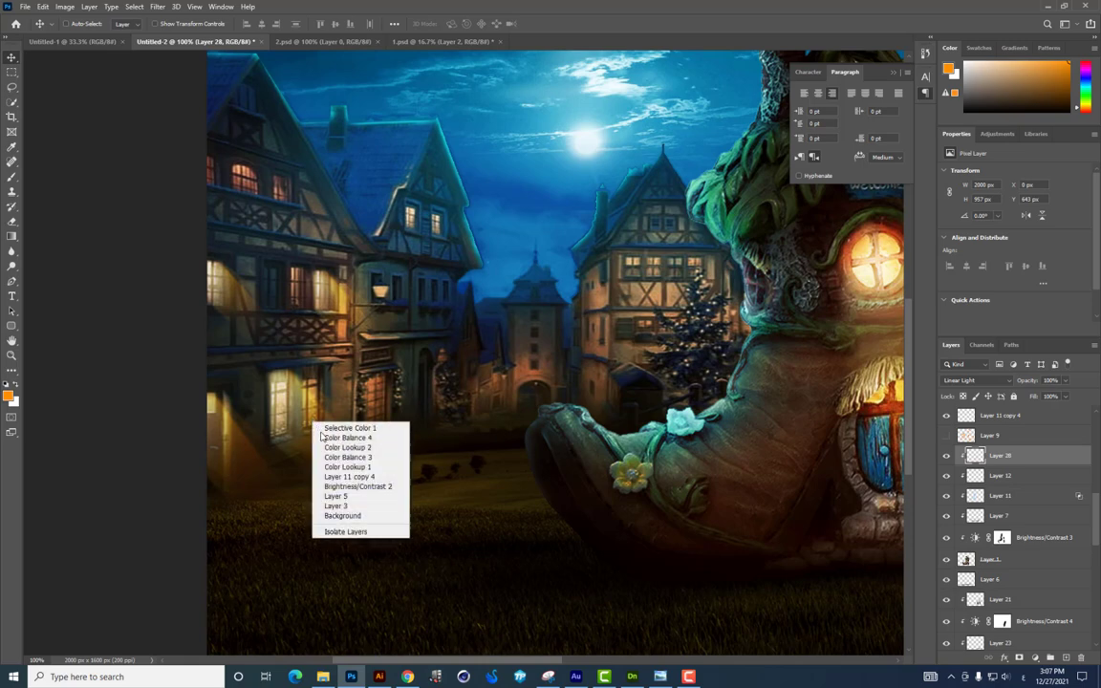
pyautogui.click(325, 454)
pyautogui.moveTo(355, 452)
pyautogui.mouseDown()
pyautogui.moveTo(387, 452)
pyautogui.moveTo(335, 437)
pyautogui.mouseUp()
pyautogui.rightClick(321, 429)
pyautogui.click(335, 453)
pyautogui.moveTo(226, 465); pyautogui.dragTo(226, 465)
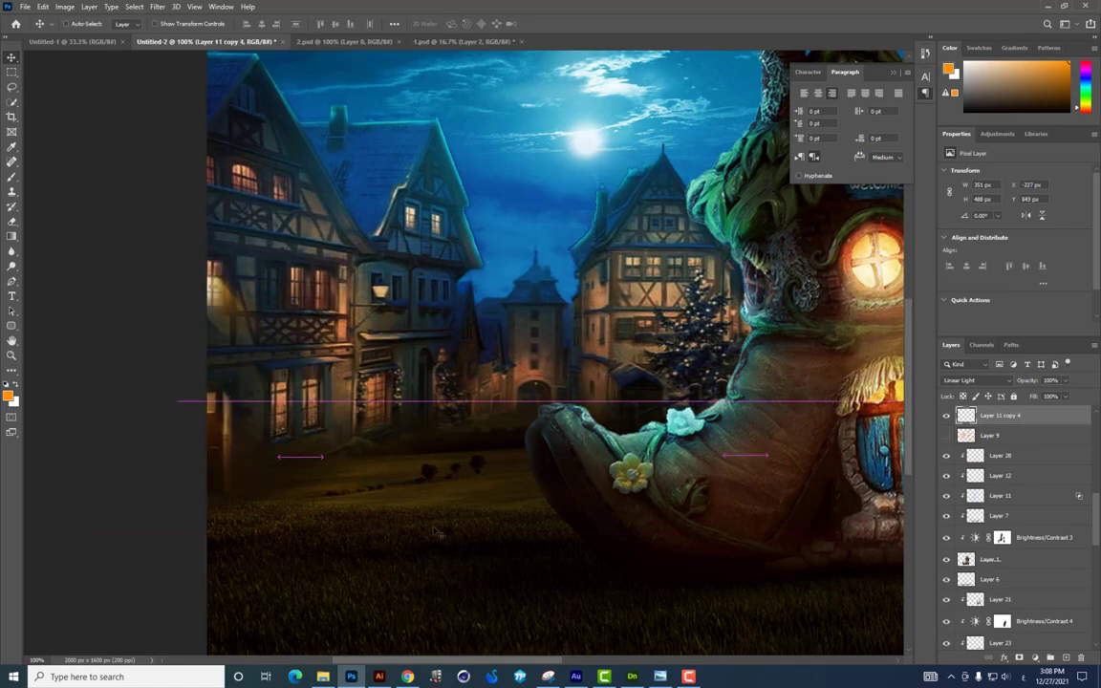
pyautogui.click(323, 677)
# Step: Place the 2.jpg starburst into the composition
pyautogui.moveTo(737, 191); pyautogui.dragTo(359, 432)
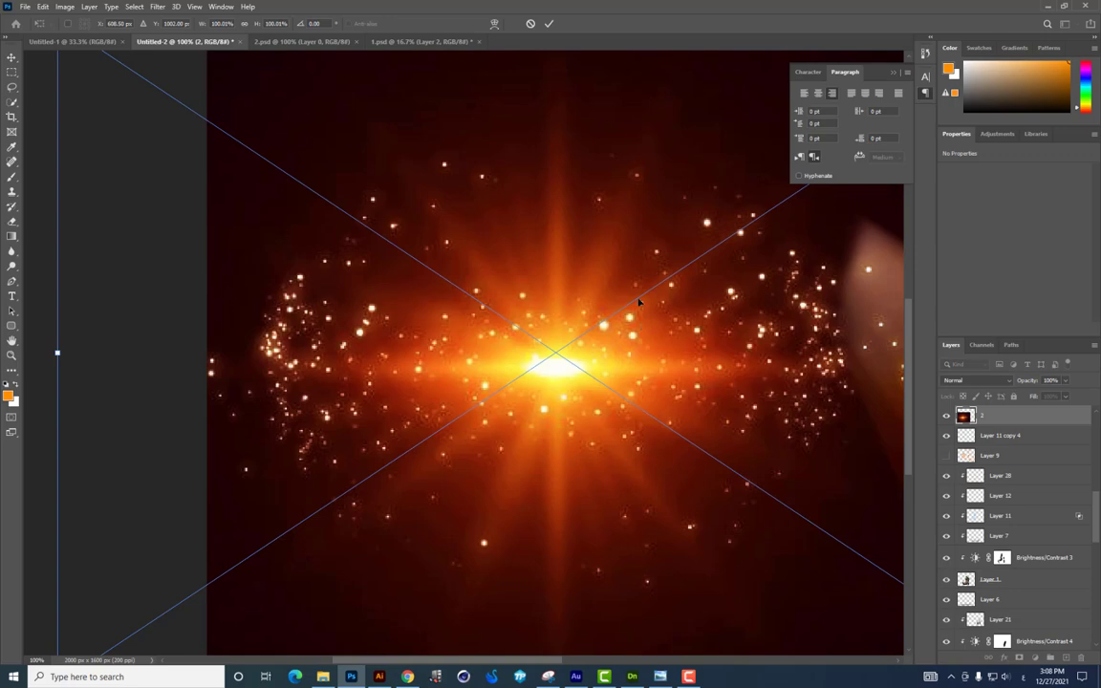
pyautogui.press('Return')
pyautogui.hotkey('ctrl', '-')
pyautogui.rightClick(798, 430)
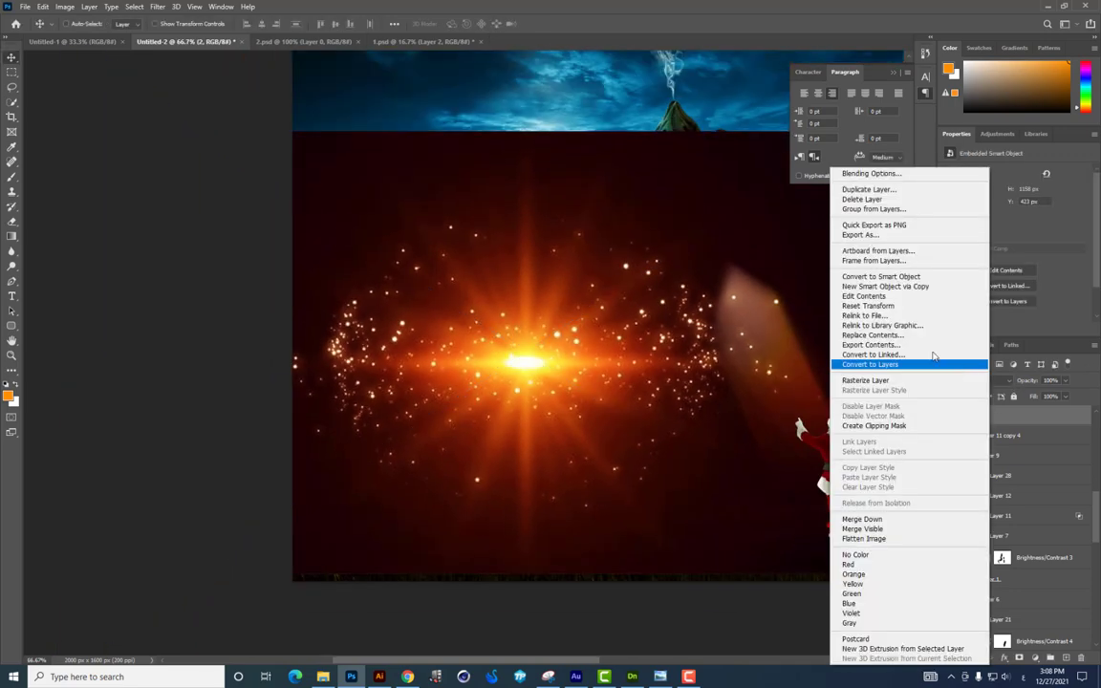
pyautogui.click(706, 258)
# Step: Shrink the starburst, blend it as Screen, and move it onto the lit left window
pyautogui.hotkey('ctrl', 't')
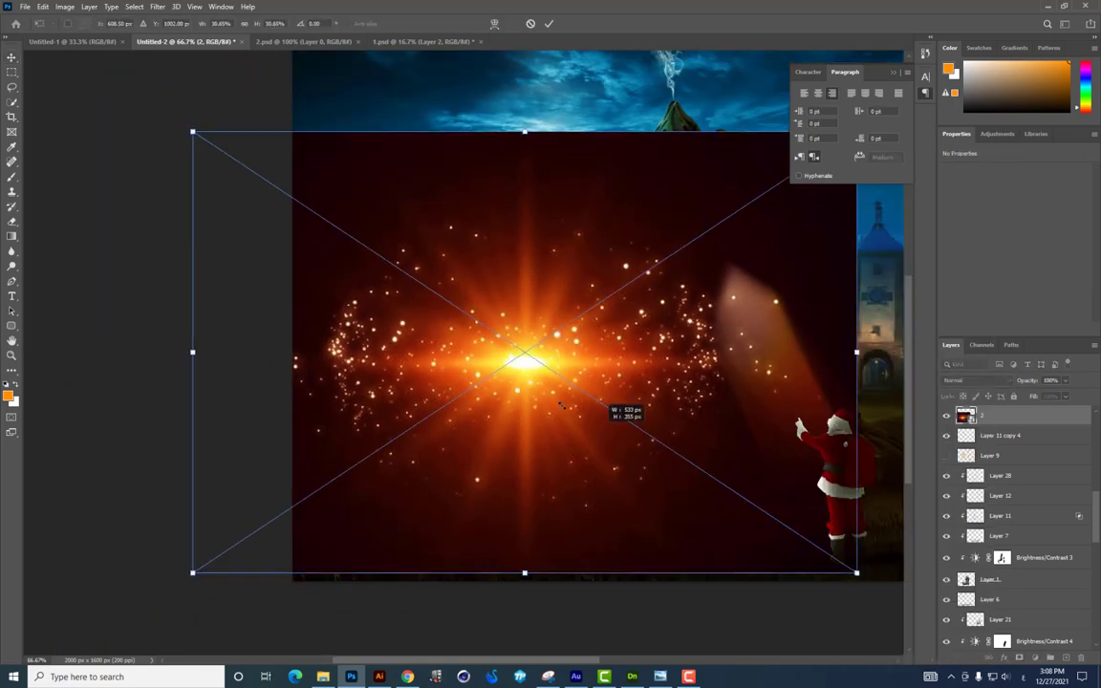
pyautogui.moveTo(856, 570); pyautogui.dragTo(568, 381)
pyautogui.press('Return')
pyautogui.click(975, 381)
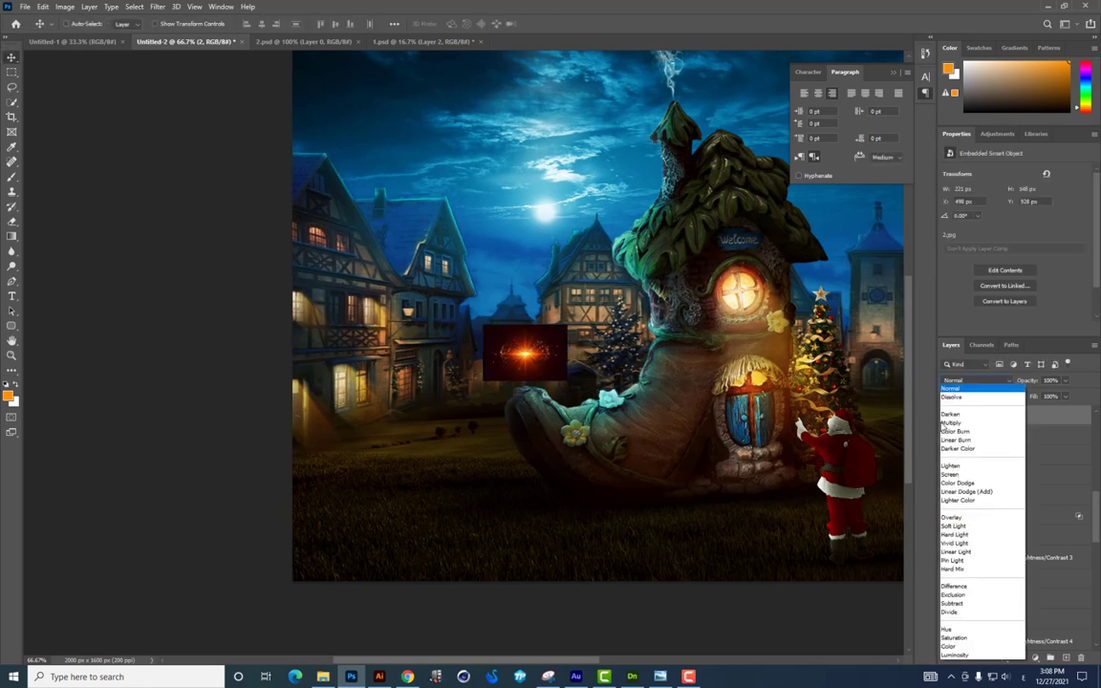
pyautogui.click(951, 474)
pyautogui.moveTo(555, 354); pyautogui.dragTo(380, 391)
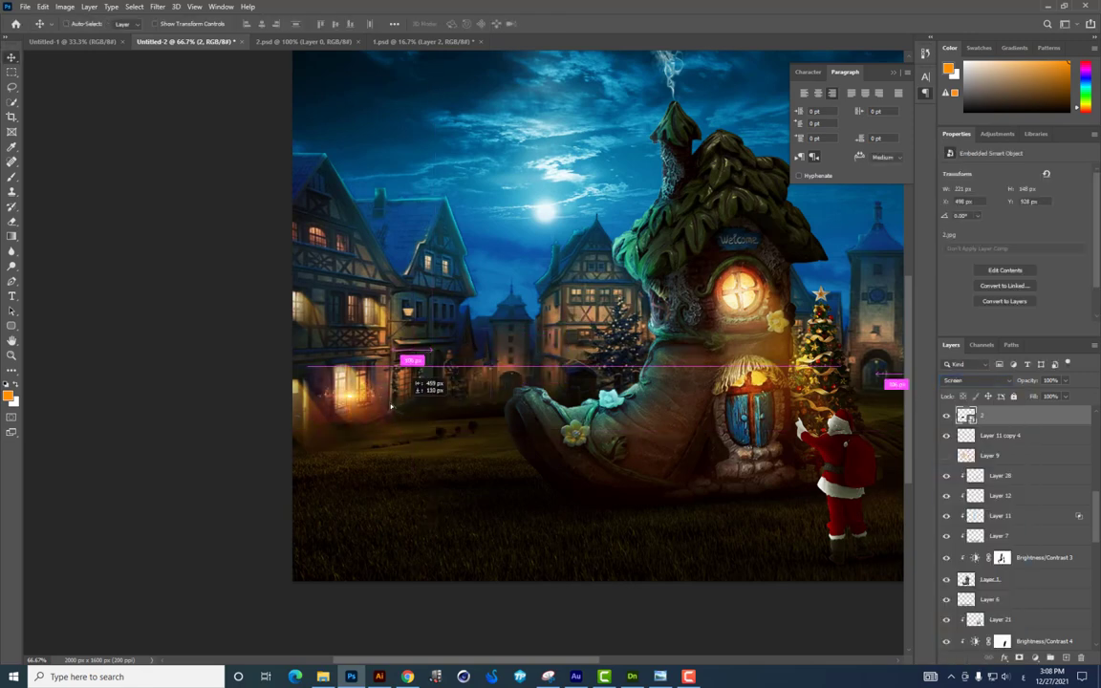
# Step: Enlarge and skew the starburst over the window, then darken it with Levels
pyautogui.hotkey('ctrl', '+')
pyautogui.hotkey('ctrl', '+')
pyautogui.hotkey('ctrl', 't')
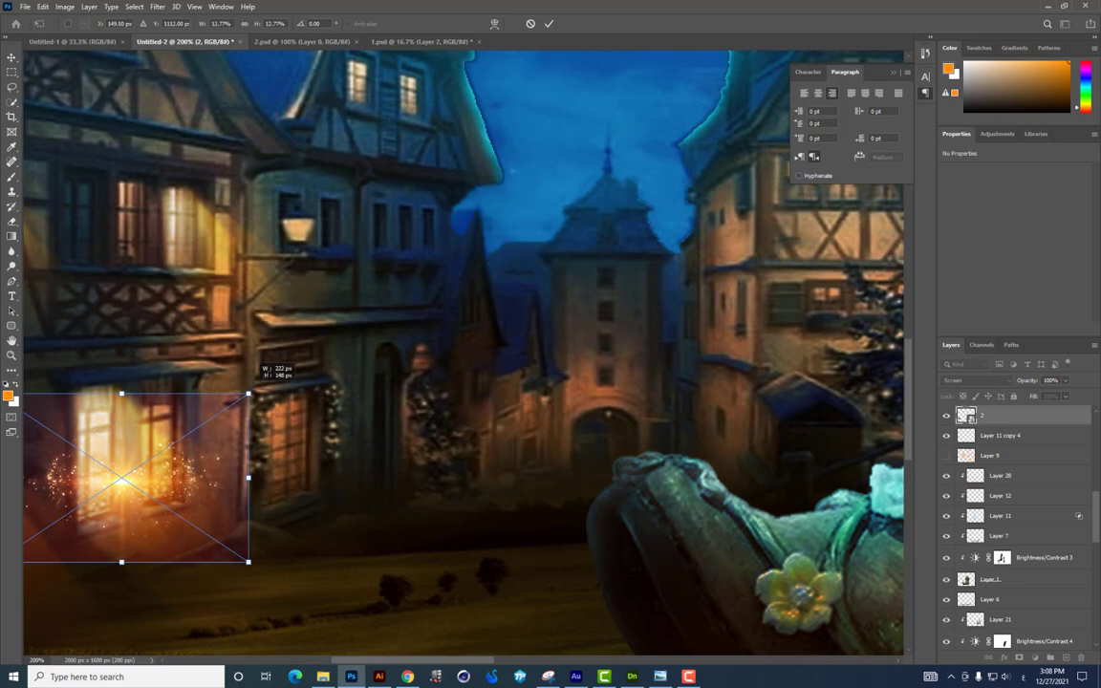
pyautogui.moveTo(246, 393)
pyautogui.mouseDown()
pyautogui.moveTo(302, 360)
pyautogui.moveTo(173, 407)
pyautogui.mouseUp()
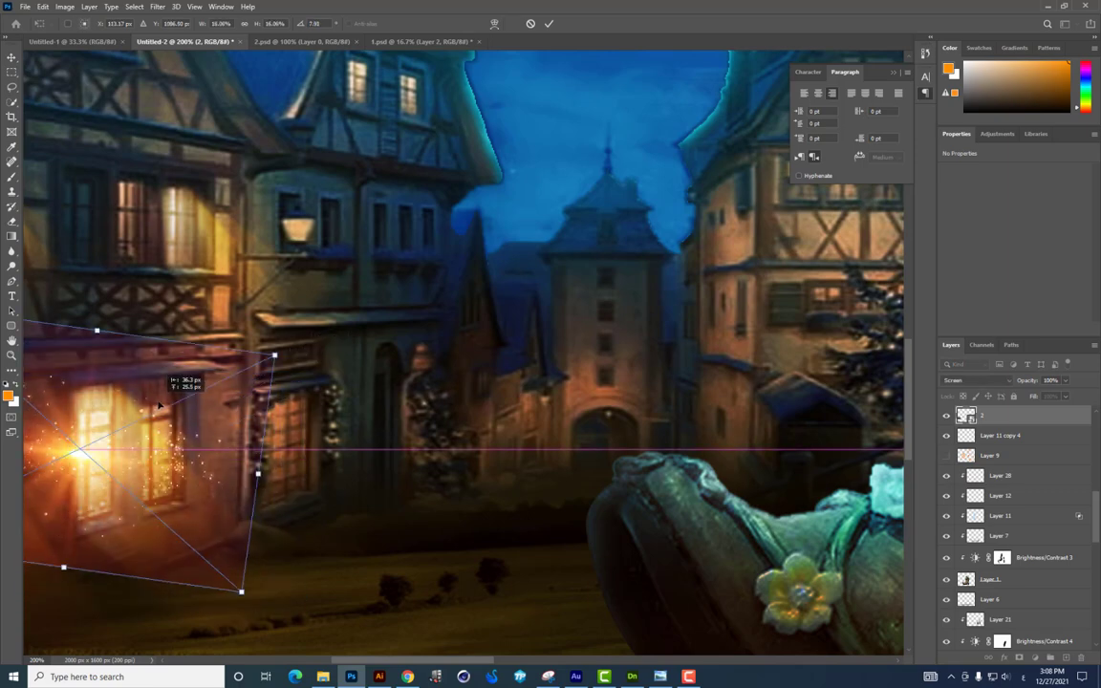
pyautogui.press('Return')
pyautogui.moveTo(479, 483); pyautogui.dragTo(694, 426)
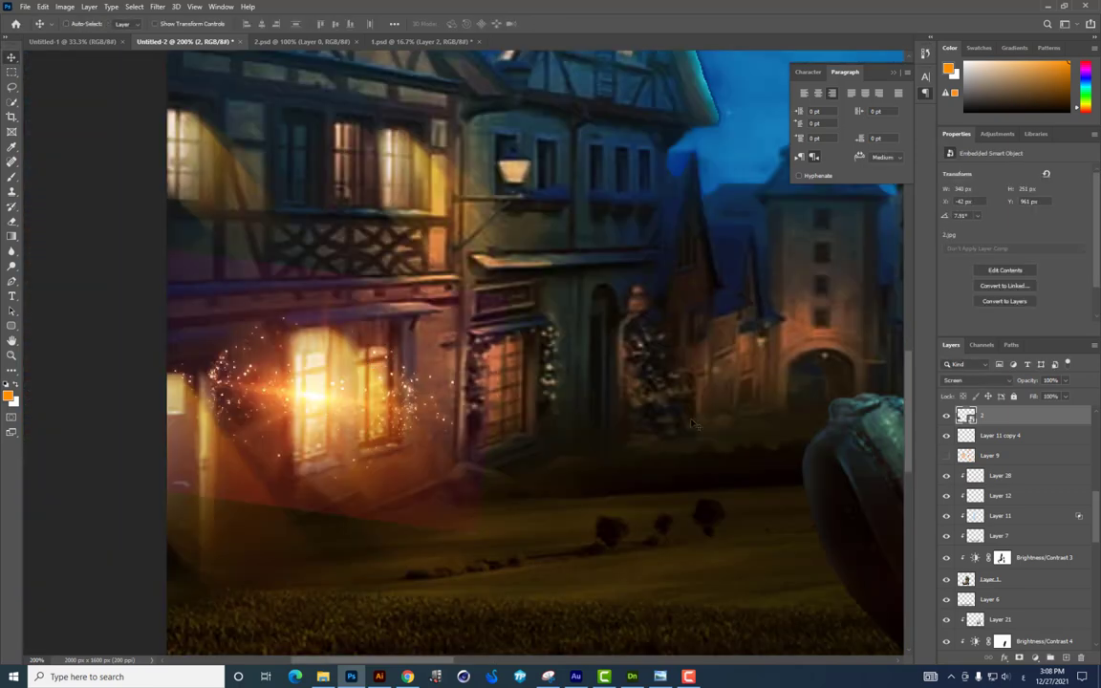
pyautogui.hotkey('ctrl', 'l')
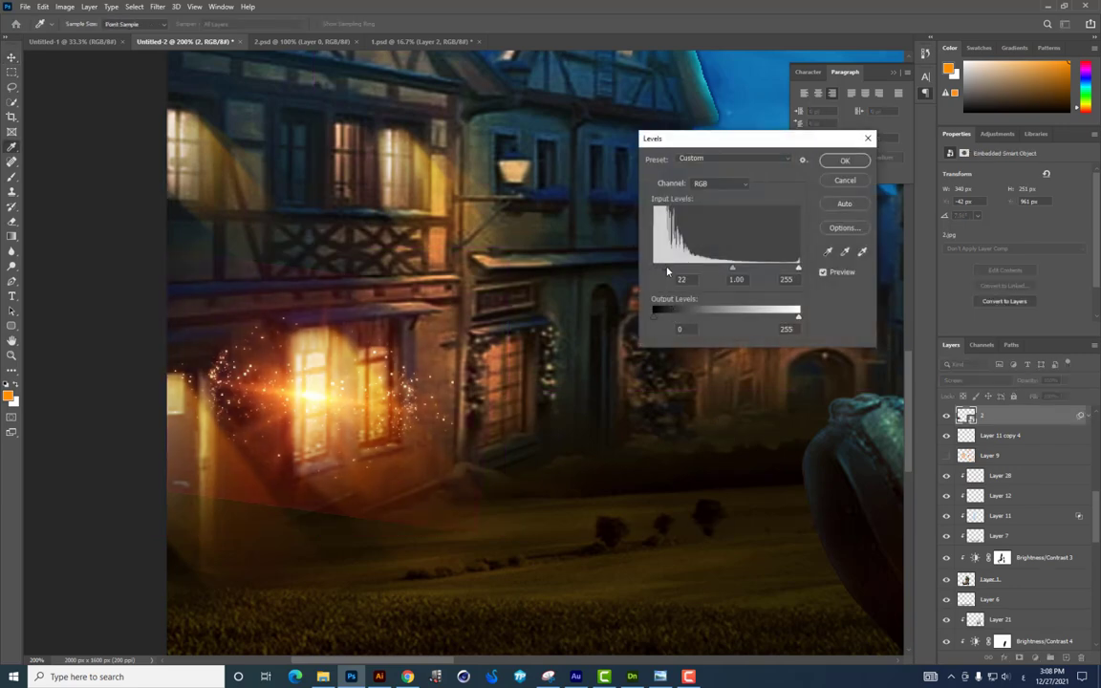
pyautogui.press('Return')
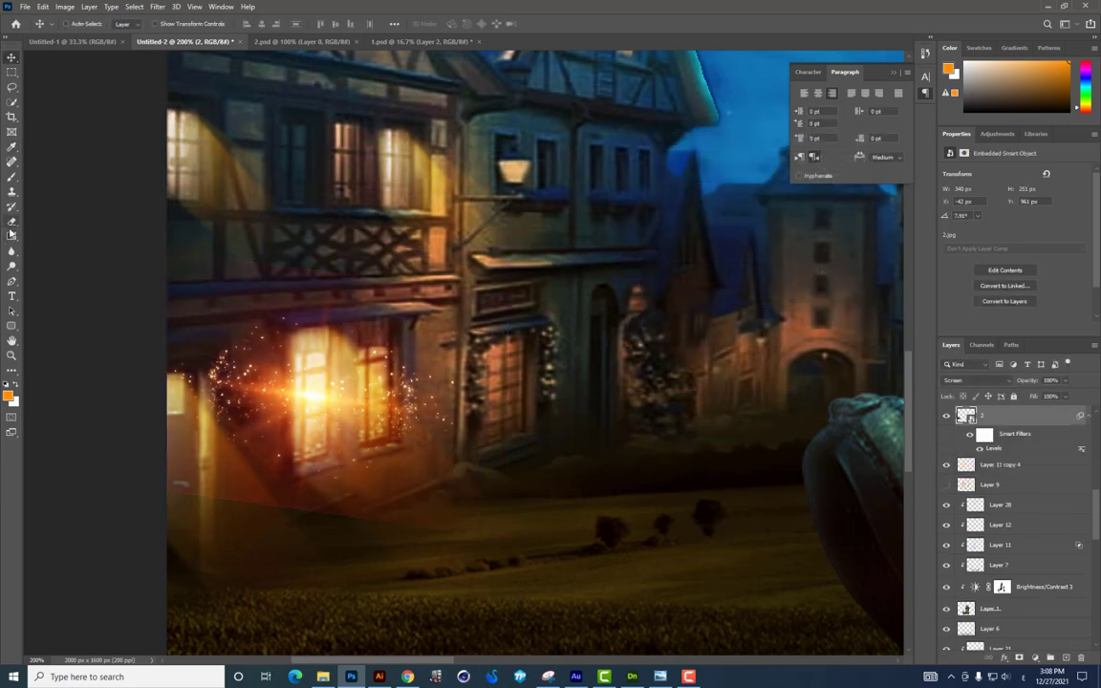
pyautogui.click(11, 222)
# Step: Rasterize the glow layer and erase the stray sparks left of the window
pyautogui.click(364, 538)
pyautogui.press('Return')
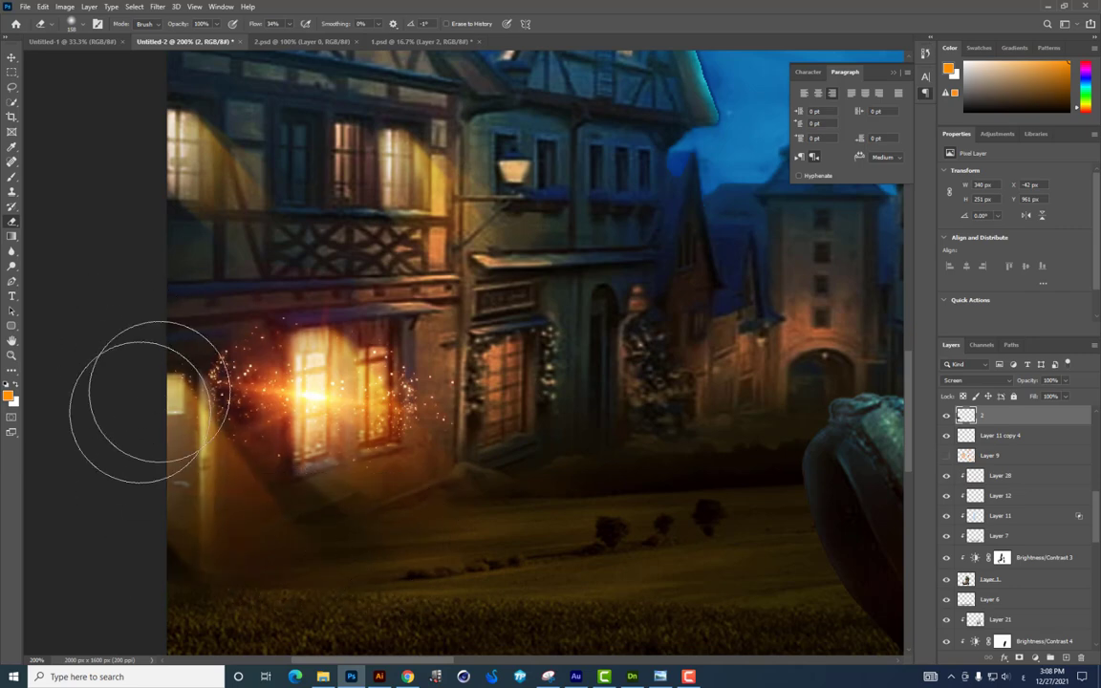
pyautogui.moveTo(160, 386)
pyautogui.mouseDown()
pyautogui.moveTo(221, 375)
pyautogui.moveTo(197, 420)
pyautogui.mouseUp()
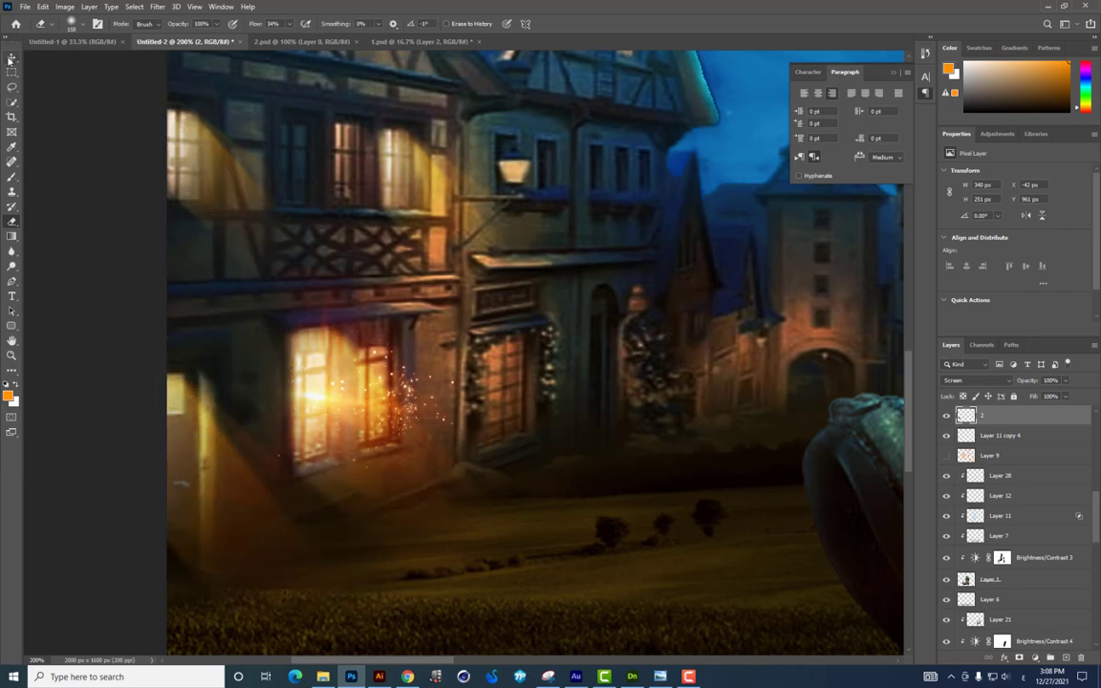
# Step: Rotate the window glow about 16° clockwise
pyautogui.hotkey('ctrl', 't')
pyautogui.press('Return')
pyautogui.press('v')
pyautogui.hotkey('ctrl', 't')
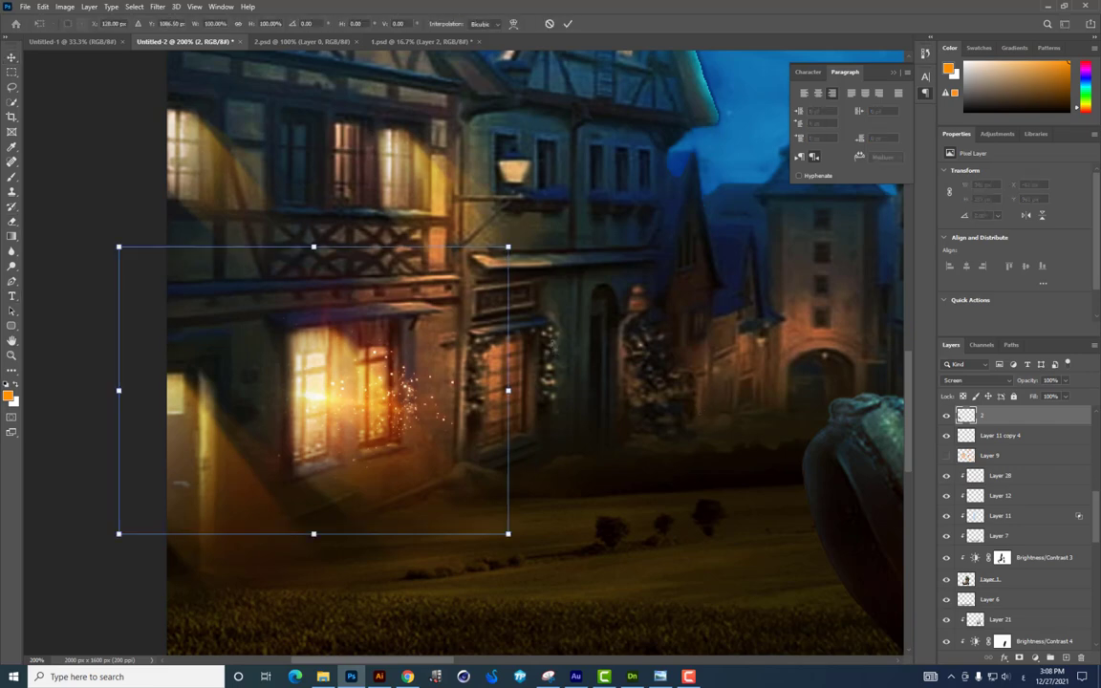
pyautogui.moveTo(552, 341); pyautogui.dragTo(437, 368)
pyautogui.press('Return')
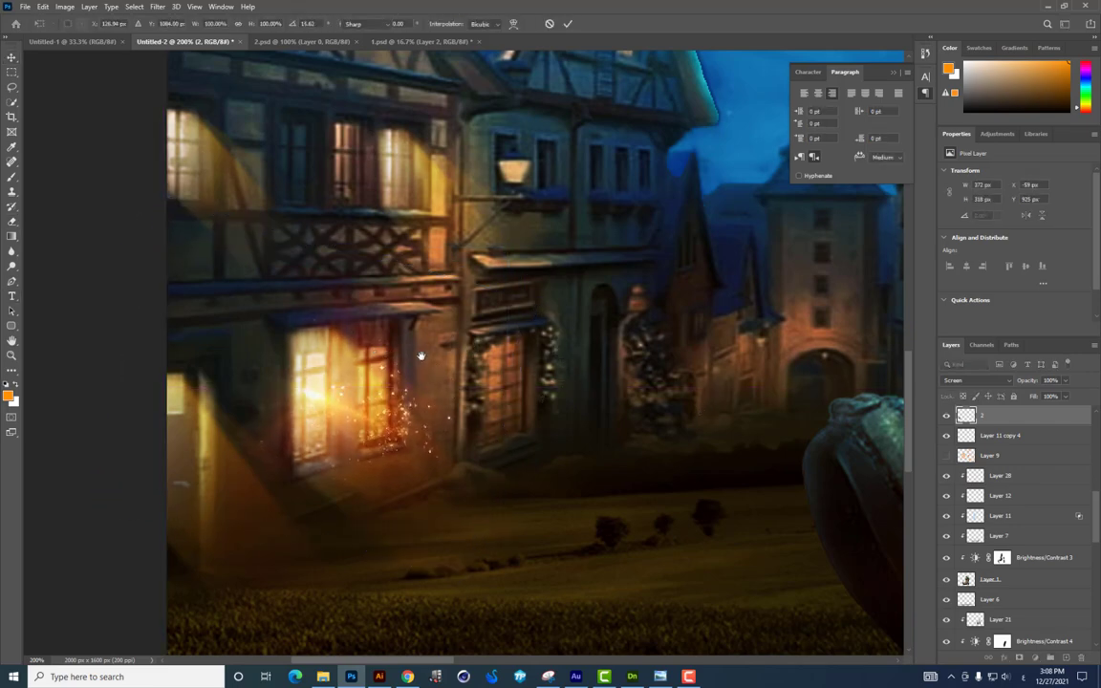
pyautogui.press('t')
pyautogui.hotkey('ctrl', '-')
pyautogui.hotkey('ctrl', '-')
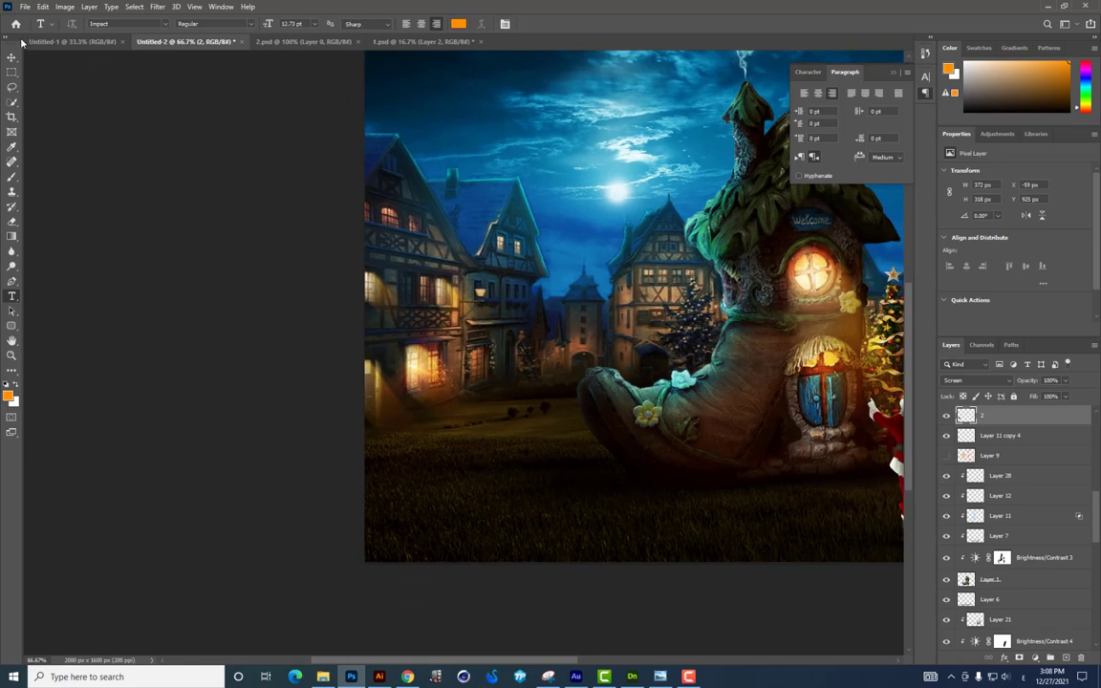
# Step: Convert the glow layer to a smart object and drag out a duplicate
pyautogui.rightClick(1004, 421)
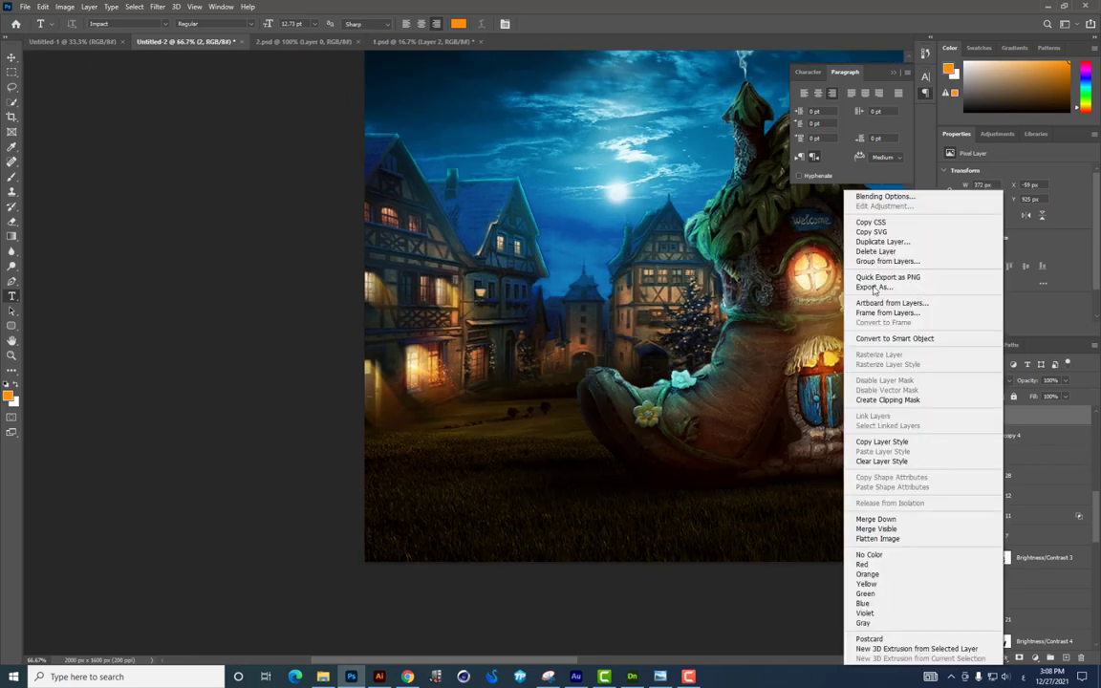
pyautogui.click(918, 337)
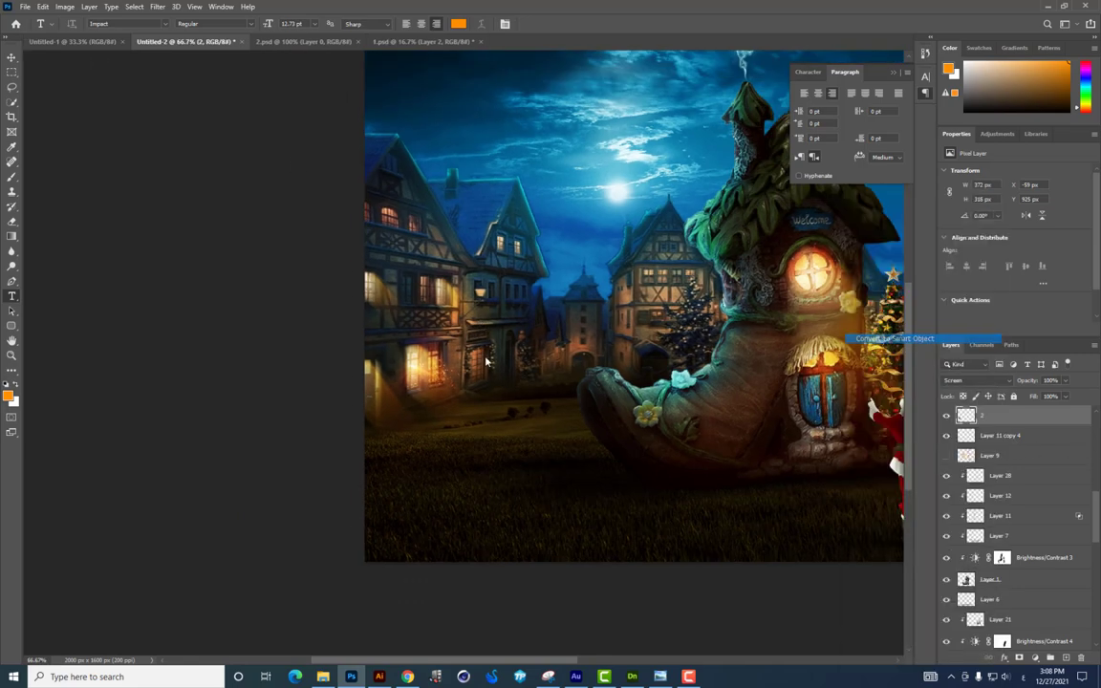
pyautogui.click(11, 59)
pyautogui.moveTo(447, 384)
pyautogui.mouseDown()
pyautogui.moveTo(401, 382)
pyautogui.moveTo(424, 376)
pyautogui.moveTo(470, 395)
pyautogui.mouseUp()
pyautogui.hotkey('ctrl', 't')
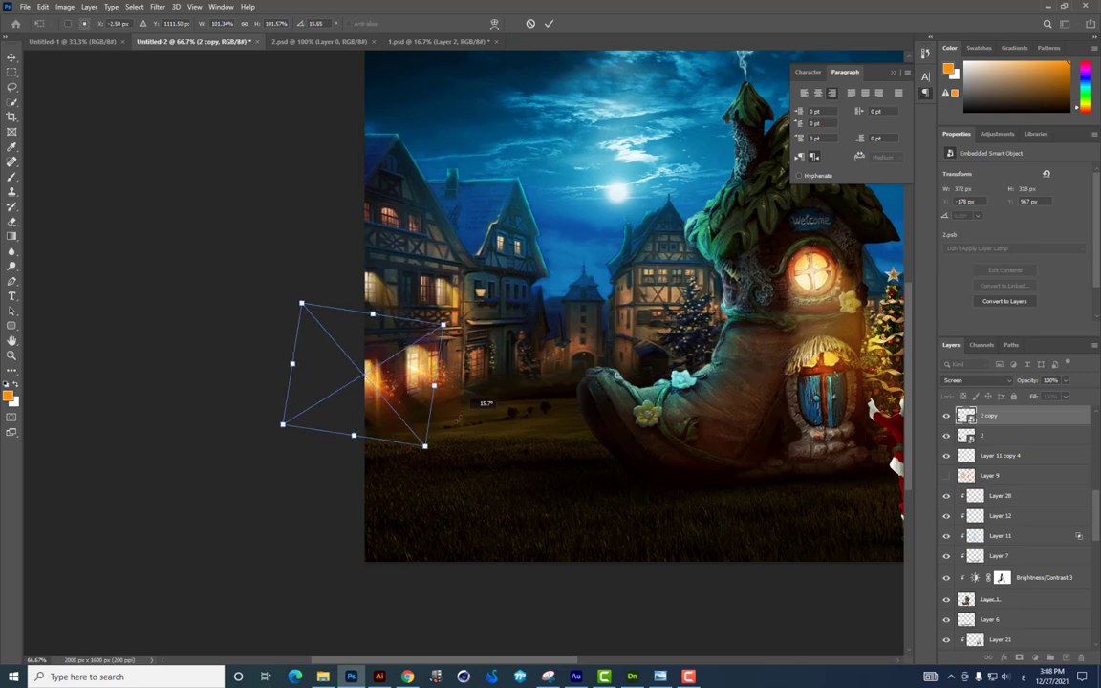
# Step: Apply the copy's 15° rotation and duplicate the glow onto another window across the houses
pyautogui.press('Return')
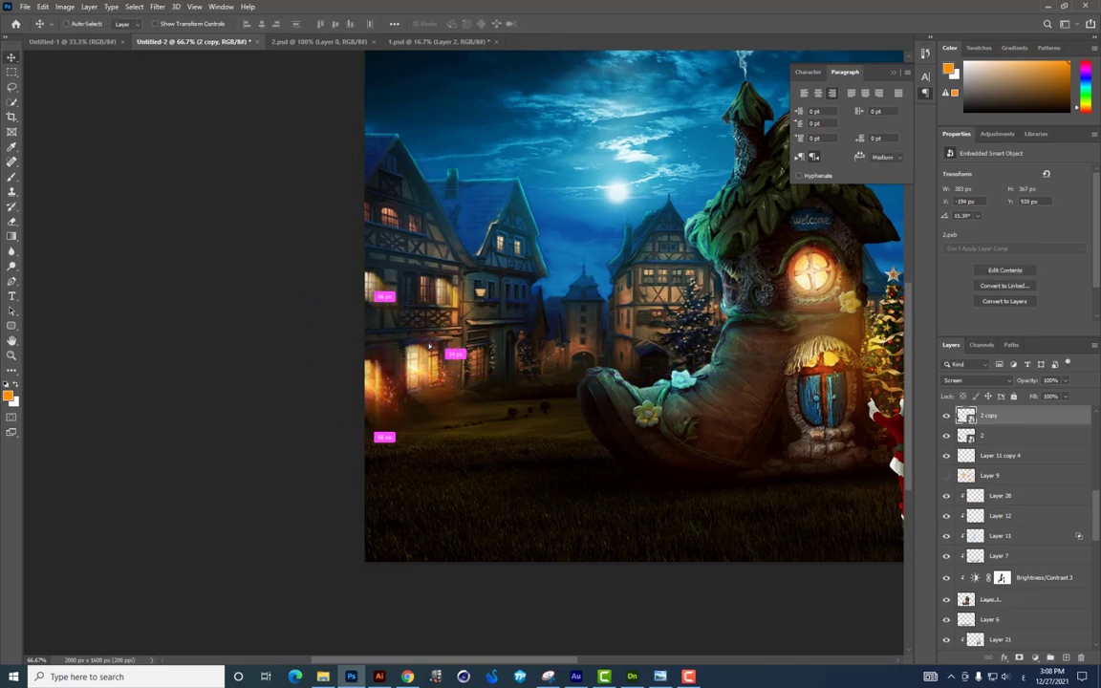
pyautogui.moveTo(430, 345); pyautogui.dragTo(528, 335)
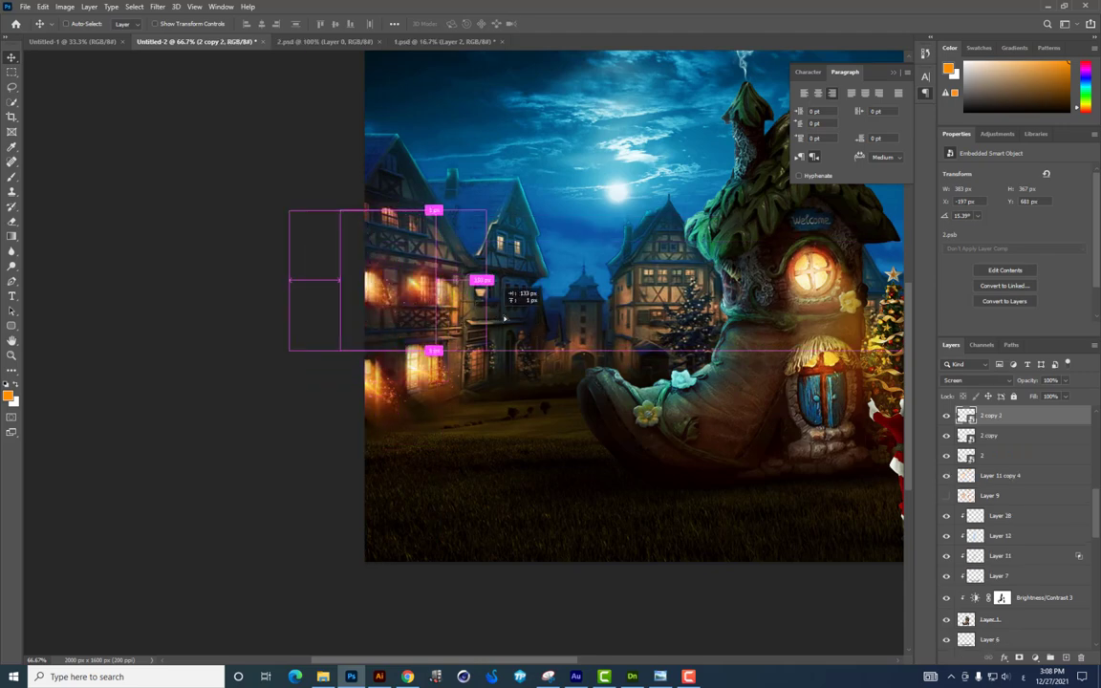
pyautogui.moveTo(430, 287)
pyautogui.mouseDown()
pyautogui.moveTo(519, 328)
pyautogui.moveTo(777, 275)
pyautogui.moveTo(681, 284)
pyautogui.mouseUp()
# Step: Scale, rotate and position a glow copy on the shoe house's round window
pyautogui.hotkey('ctrl', 't')
pyautogui.moveTo(731, 360); pyautogui.dragTo(758, 396)
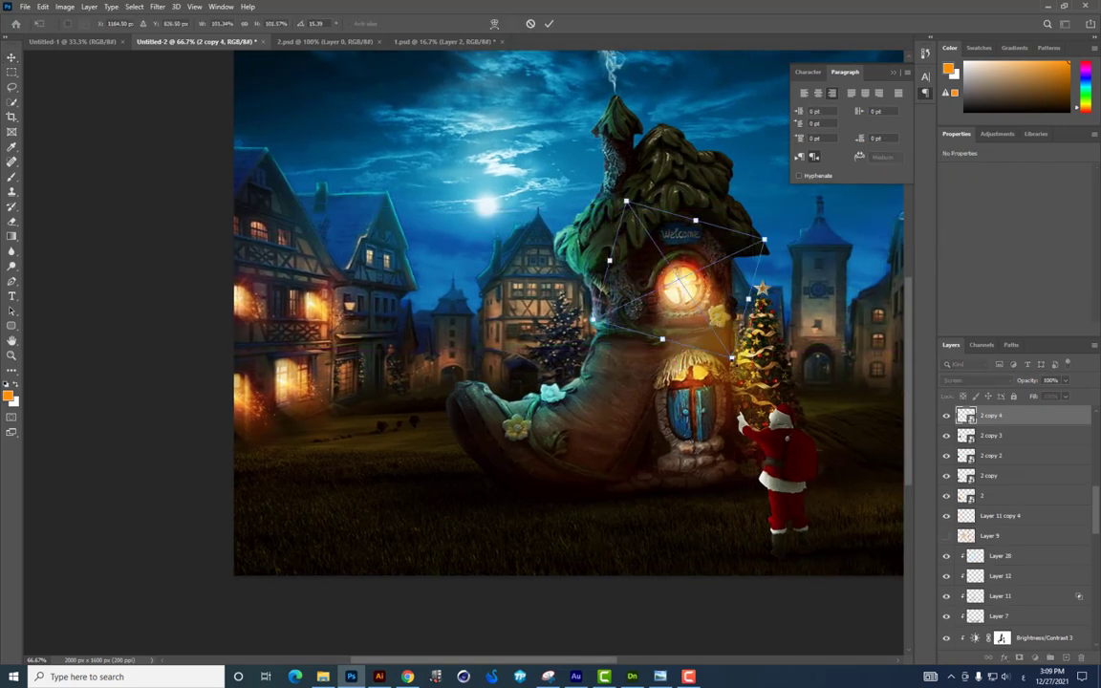
pyautogui.moveTo(777, 347); pyautogui.dragTo(735, 328)
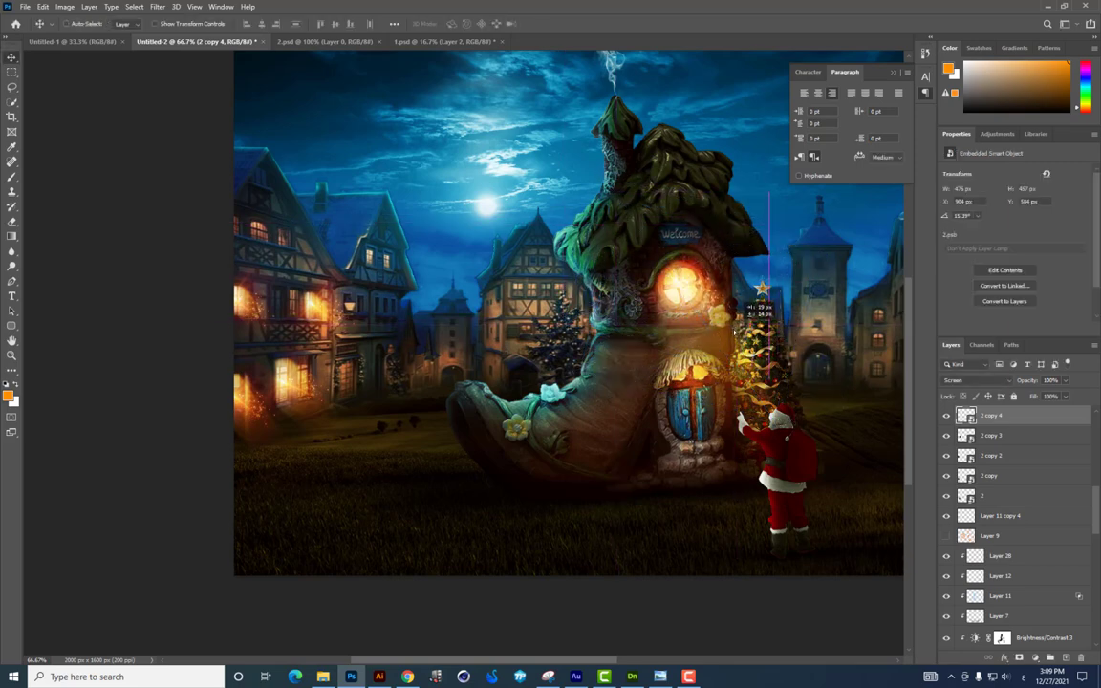
pyautogui.moveTo(791, 361); pyautogui.dragTo(755, 401)
pyautogui.press('Return')
pyautogui.moveTo(843, 396); pyautogui.dragTo(854, 390)
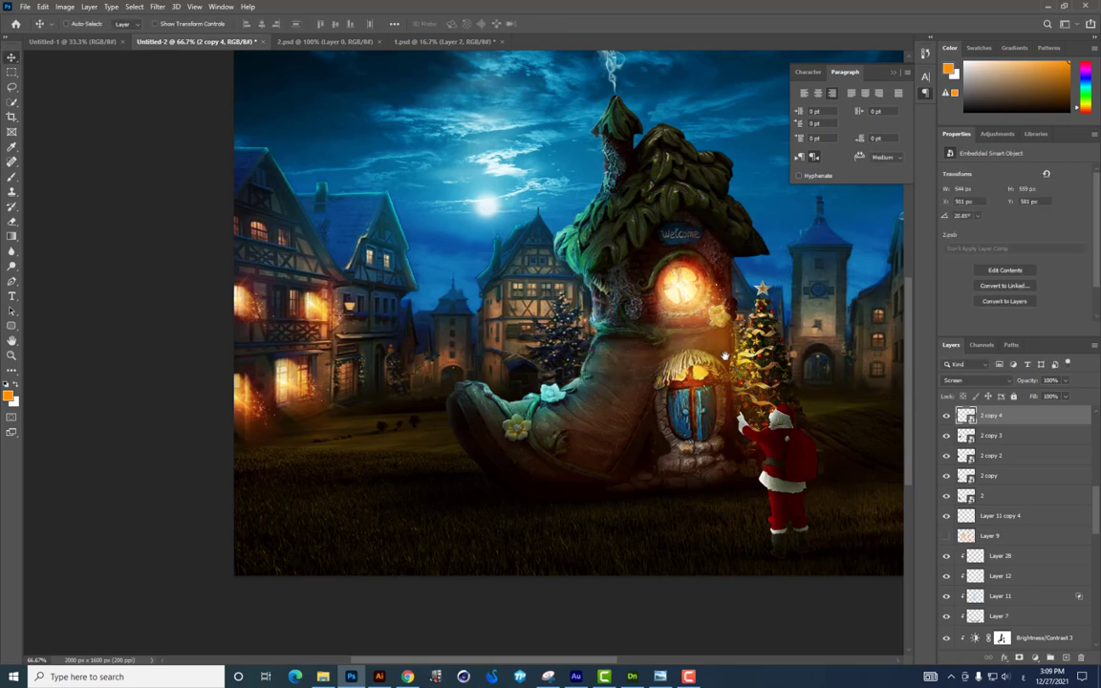
# Step: Drag the star-field photo (2).jpg from the source folder into the composite
pyautogui.scroll(1, 725, 356)
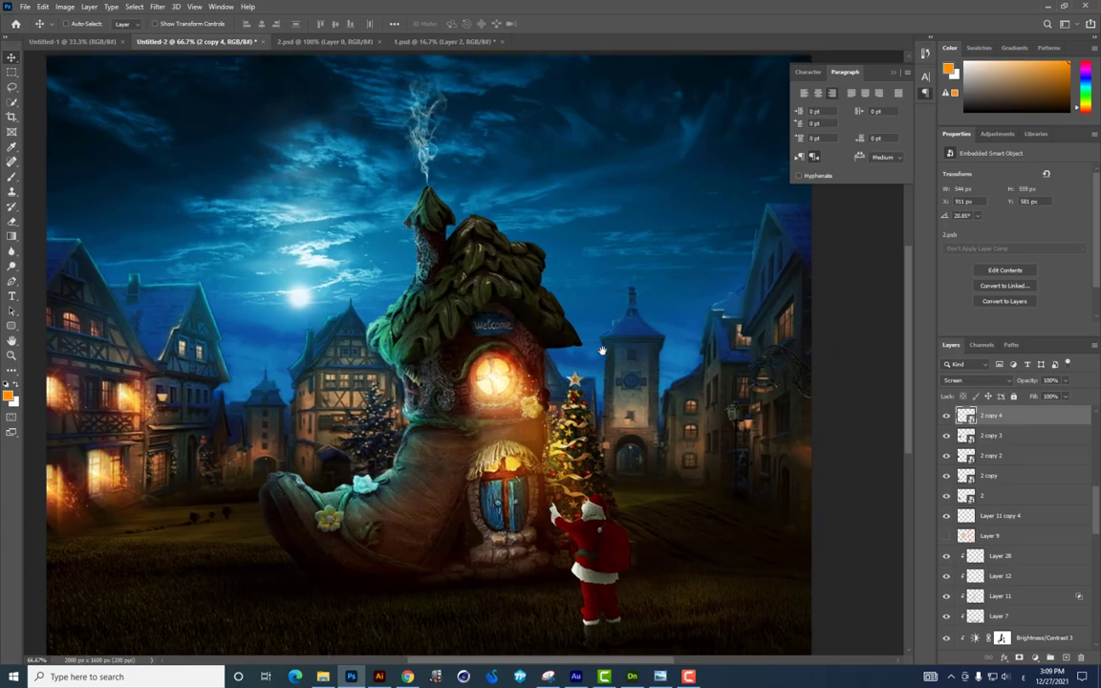
pyautogui.hotkey('alt', 'Tab')
pyautogui.moveTo(1023, 172)
pyautogui.mouseDown()
pyautogui.moveTo(1017, 496)
pyautogui.moveTo(1011, 417)
pyautogui.moveTo(356, 669)
pyautogui.mouseUp()
pyautogui.moveTo(499, 383); pyautogui.dragTo(499, 382)
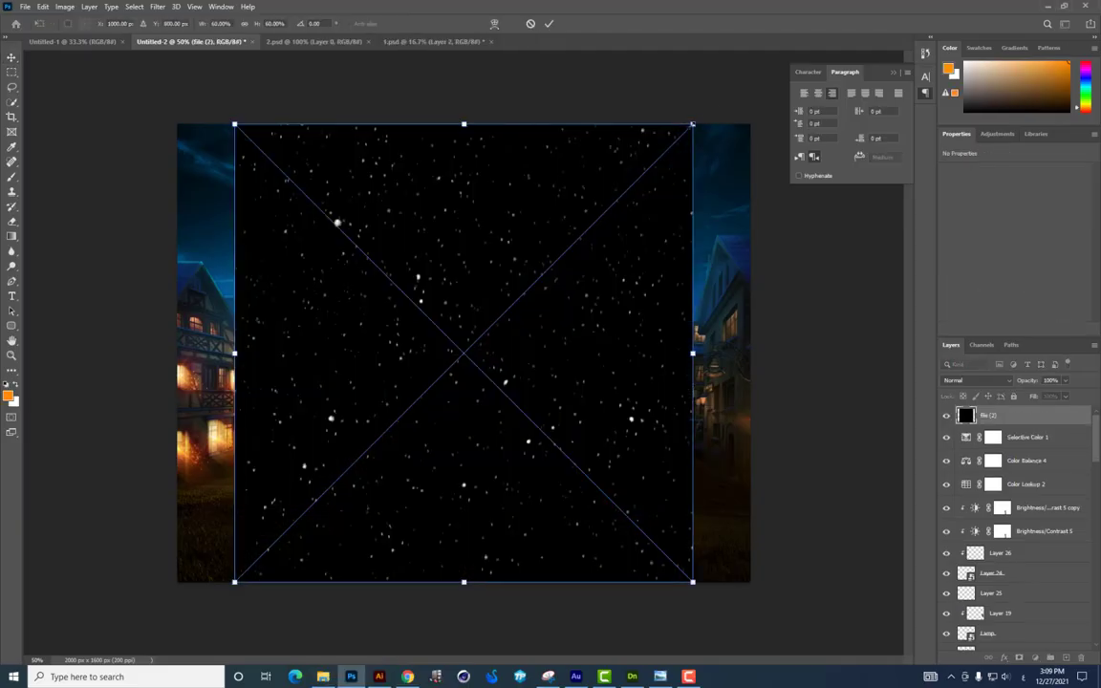
pyautogui.moveTo(693, 123); pyautogui.dragTo(747, 70)
pyautogui.press('Return')
pyautogui.click(975, 380)
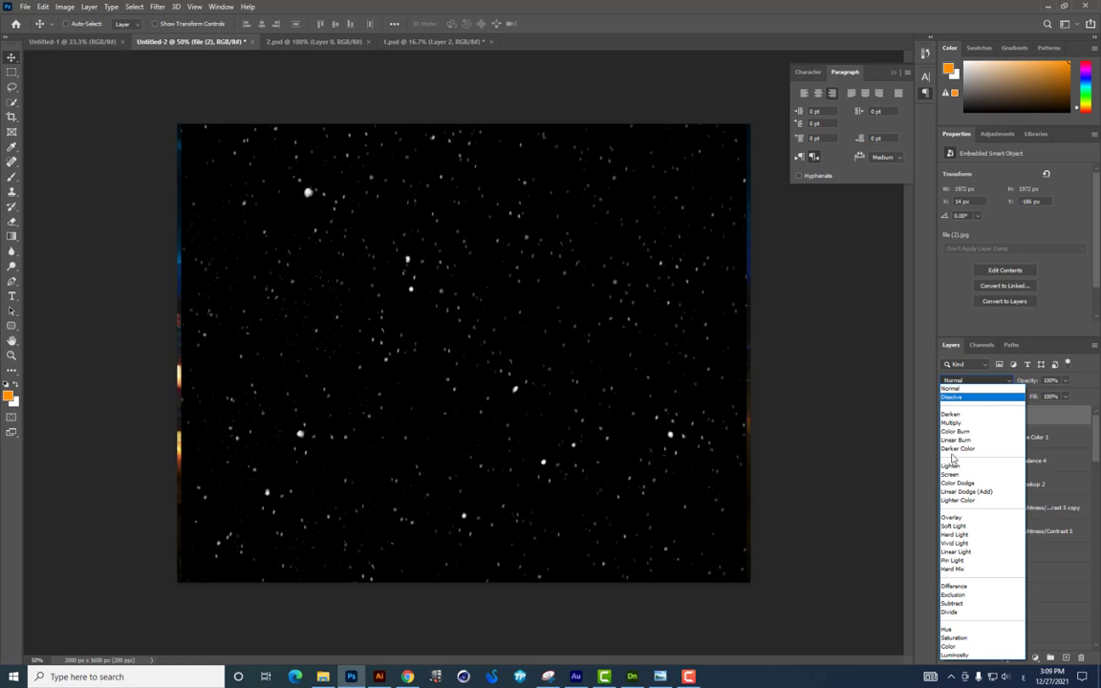
pyautogui.click(965, 477)
pyautogui.moveTo(701, 513); pyautogui.dragTo(700, 492)
pyautogui.hotkey('ctrl', 't')
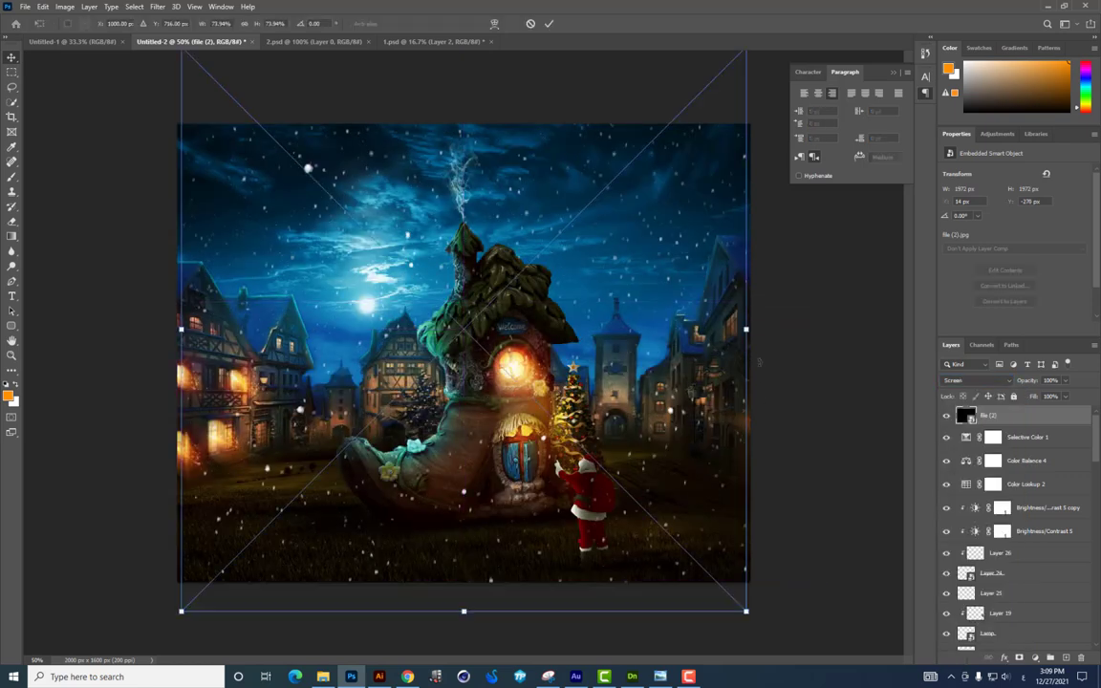
pyautogui.moveTo(746, 612); pyautogui.dragTo(751, 615)
pyautogui.press('Return')
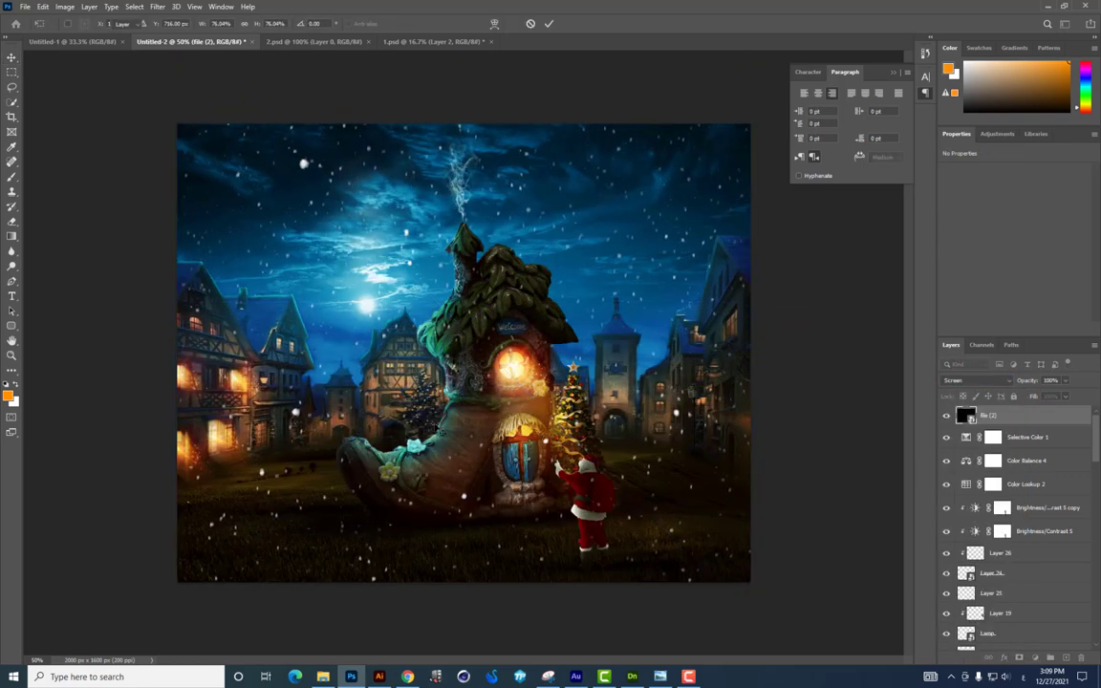
pyautogui.press('e')
pyautogui.click(725, 527)
pyautogui.press('Return')
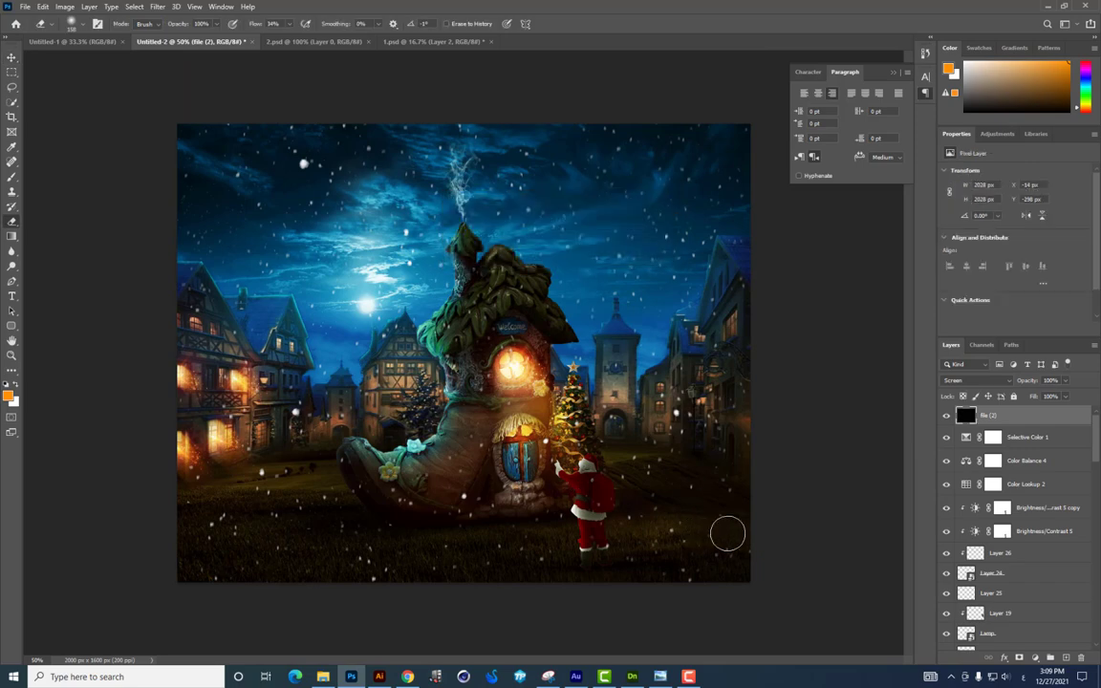
pyautogui.rightClick(727, 529)
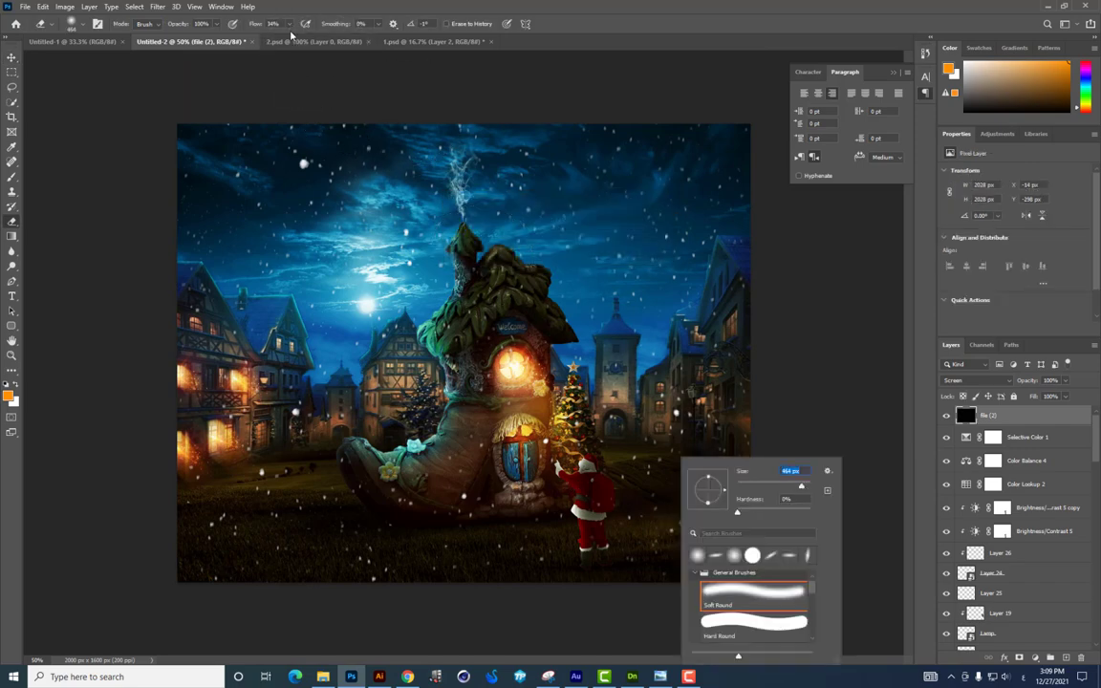
pyautogui.moveTo(277, 23); pyautogui.dragTo(305, 36)
pyautogui.moveTo(301, 378)
pyautogui.mouseDown()
pyautogui.moveTo(496, 602)
pyautogui.moveTo(676, 546)
pyautogui.moveTo(450, 487)
pyautogui.moveTo(526, 450)
pyautogui.moveTo(651, 443)
pyautogui.moveTo(295, 438)
pyautogui.mouseUp()
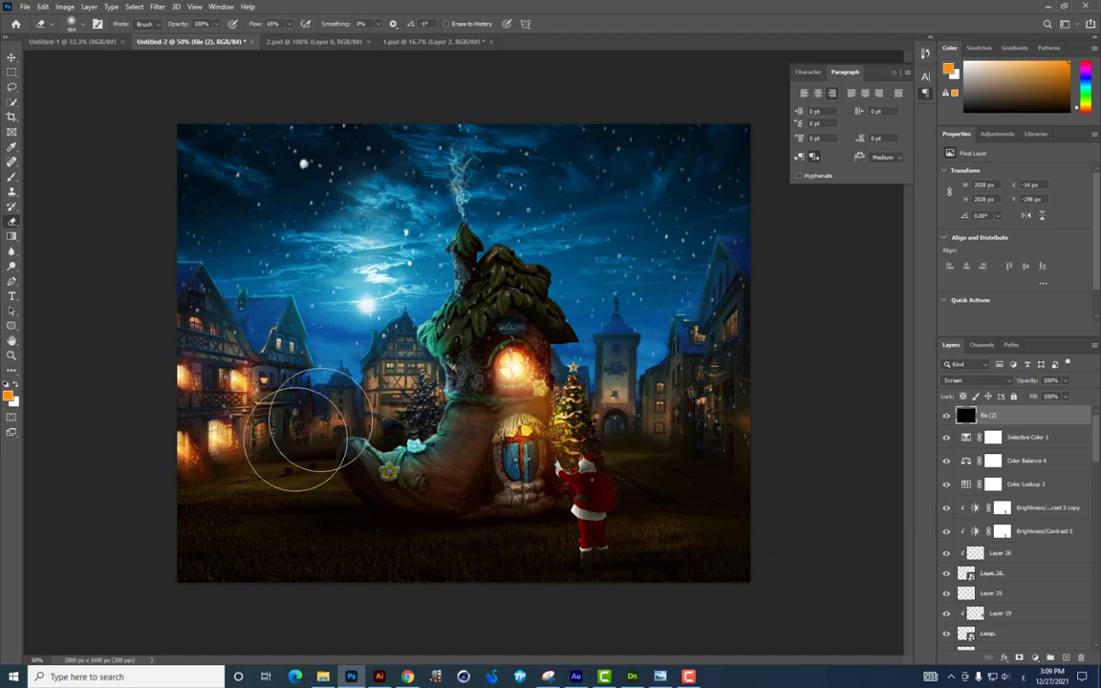
pyautogui.click(12, 57)
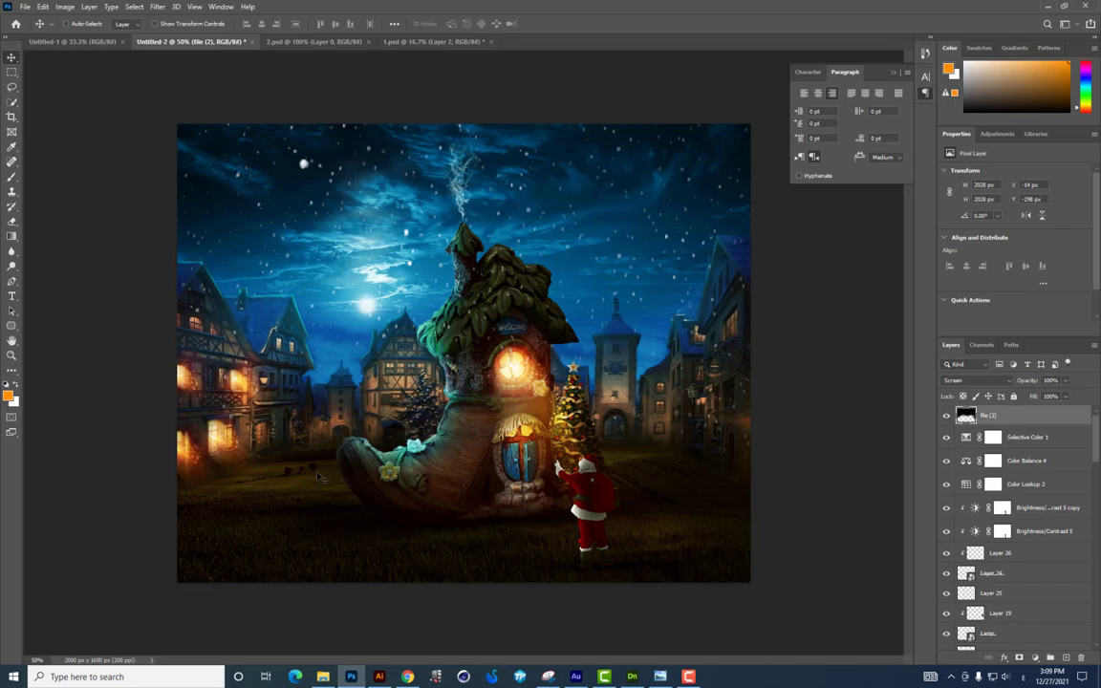
pyautogui.scroll(-5, 1027, 557)
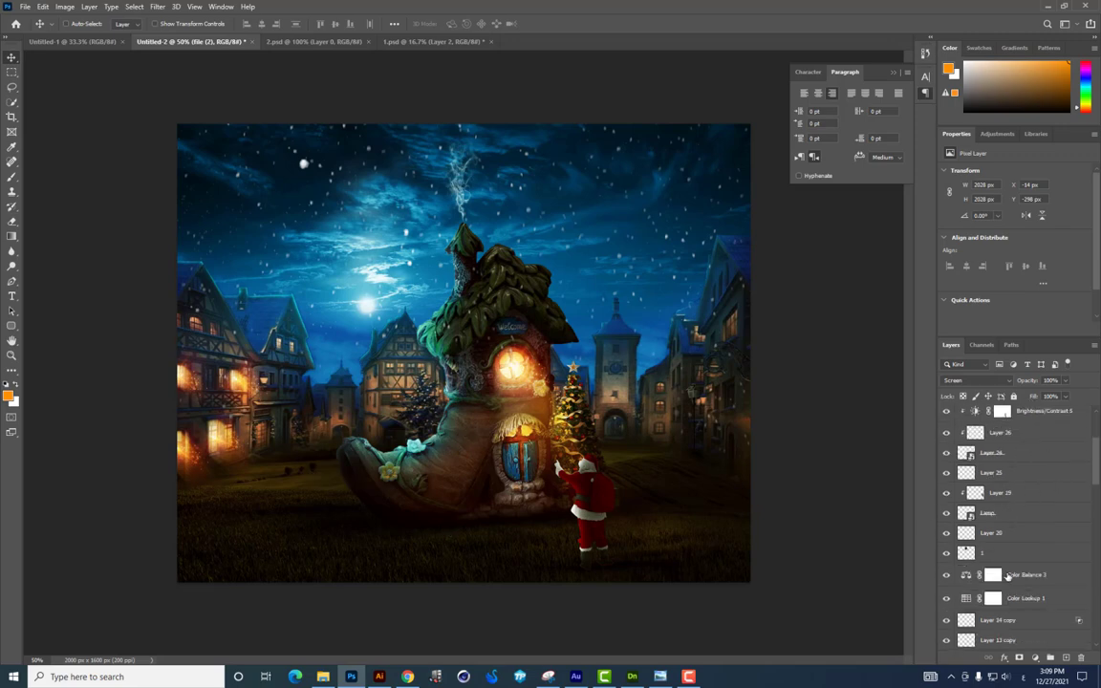
pyautogui.scroll(-5, 1027, 557)
pyautogui.scroll(-5, 1028, 557)
pyautogui.scroll(-5, 1052, 592)
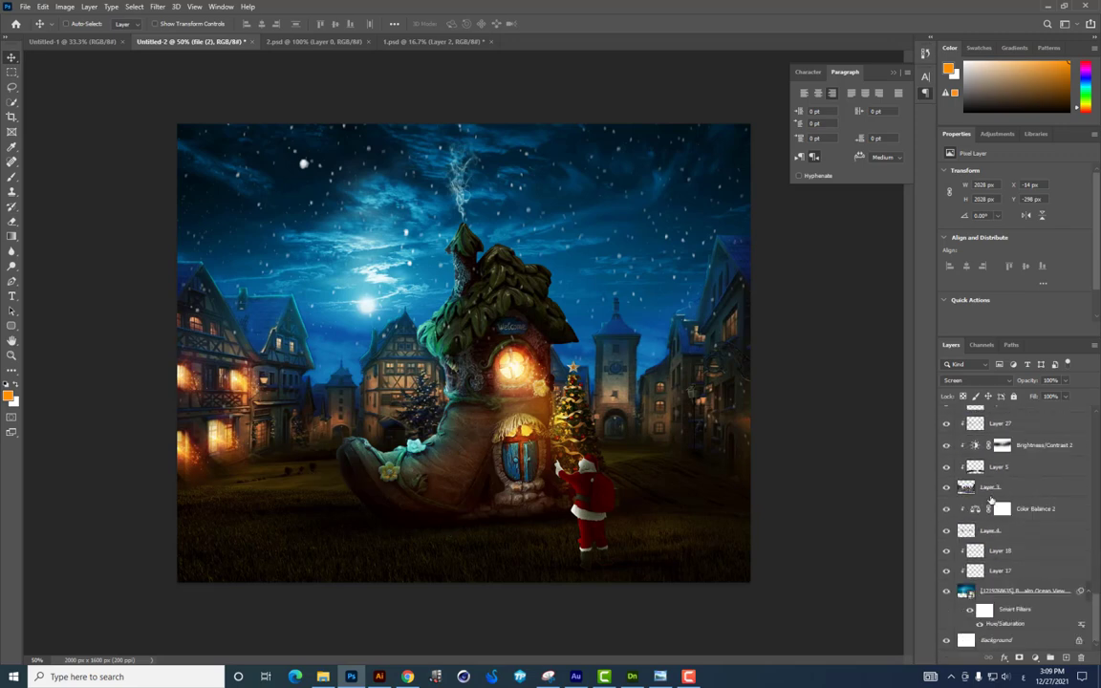
pyautogui.scroll(5, 1000, 488)
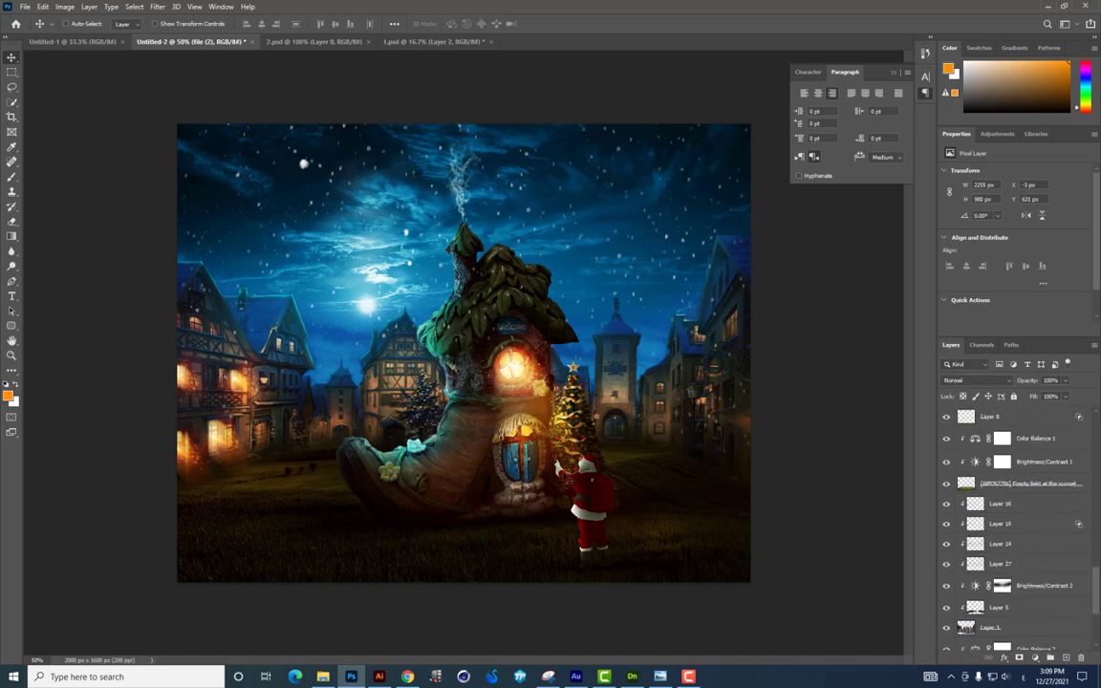
# Step: Select the sunset field layer and erase more of it
pyautogui.click(1004, 484)
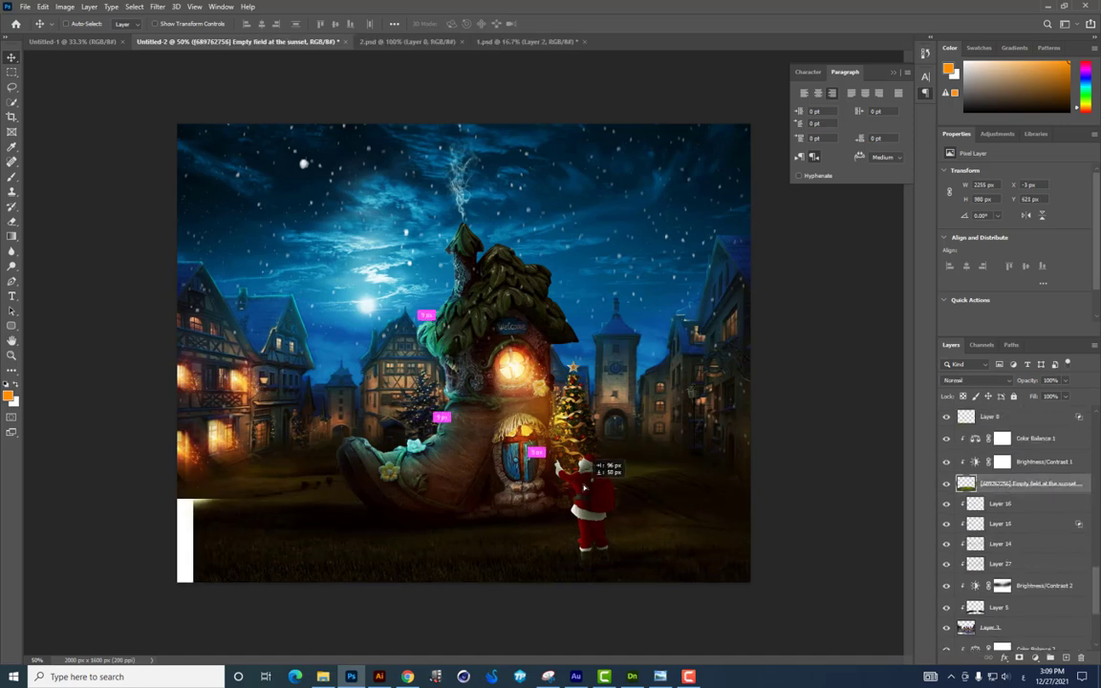
pyautogui.click(11, 222)
pyautogui.rightClick(557, 449)
pyautogui.press('Return')
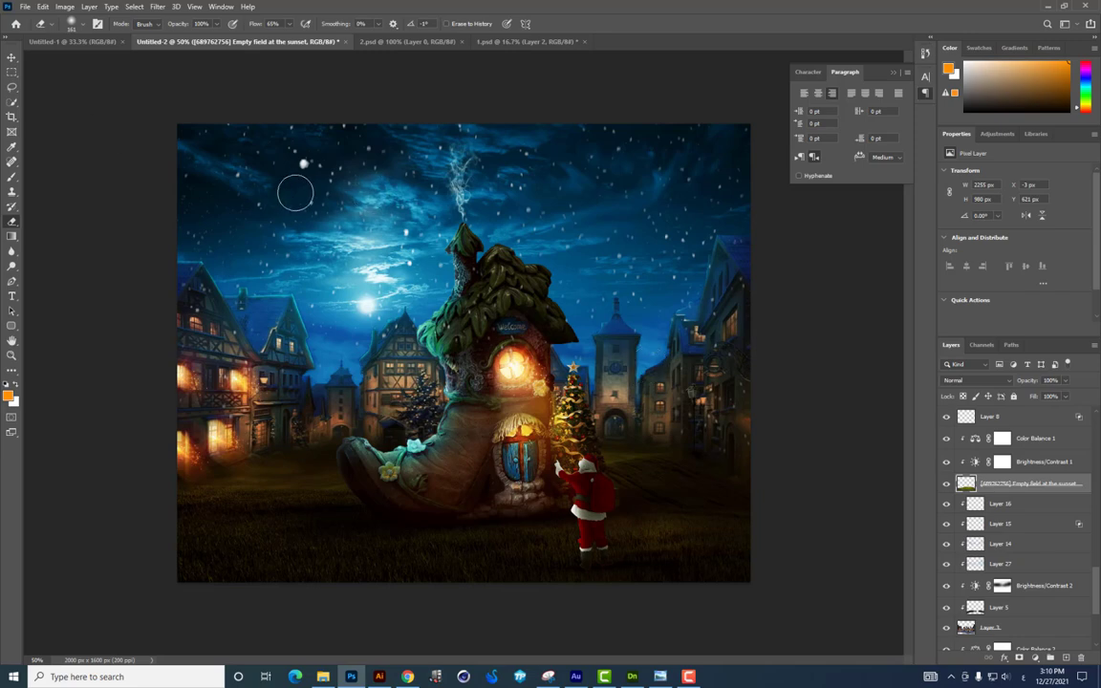
pyautogui.click(12, 73)
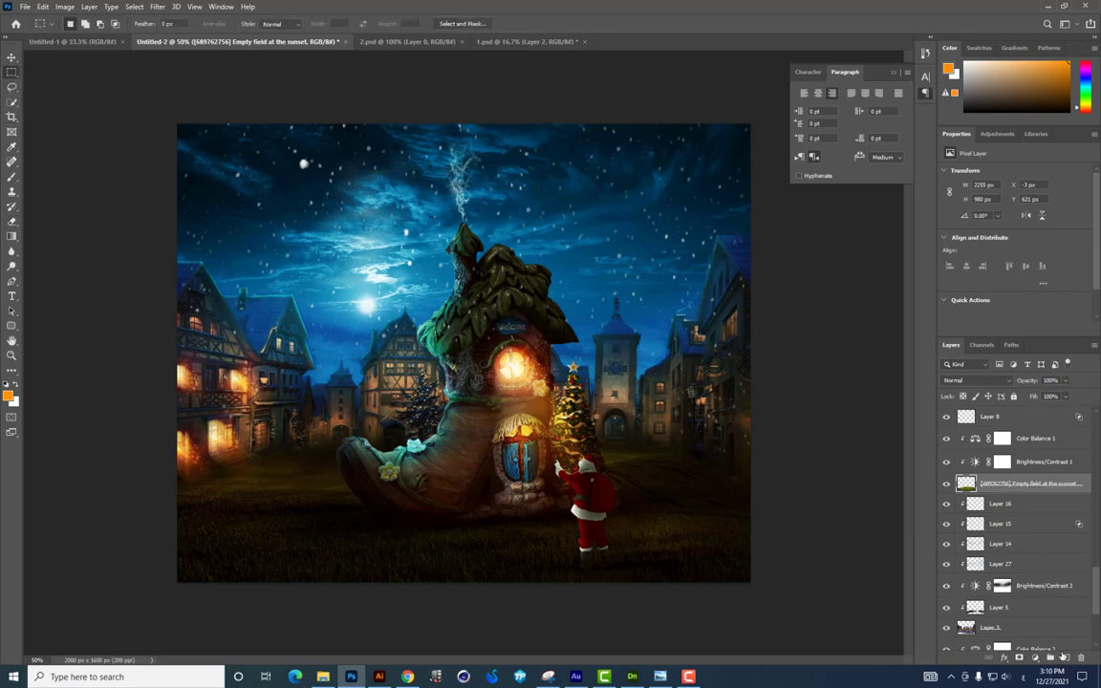
pyautogui.scroll(-1, 1043, 551)
pyautogui.scroll(3, 1045, 553)
pyautogui.scroll(-2, 1047, 555)
pyautogui.scroll(4, 1051, 557)
pyautogui.scroll(2, 1051, 557)
pyautogui.scroll(2, 1051, 557)
pyautogui.scroll(2, 1052, 558)
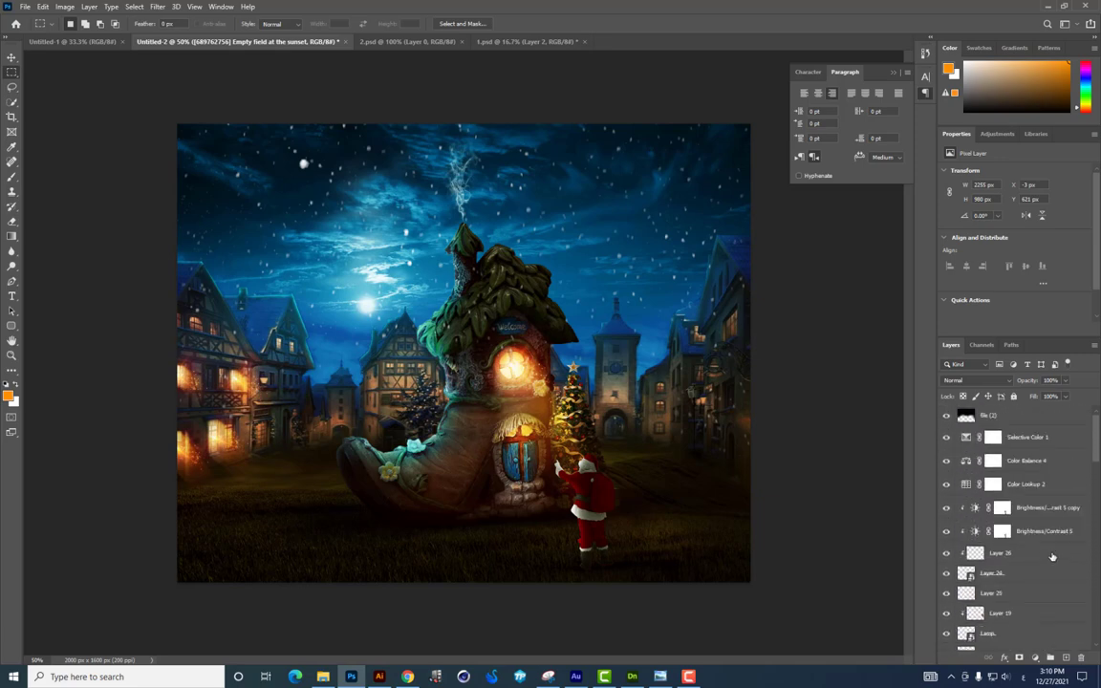
# Step: Open the golden-knight zip archive and its 899.eps file in Illustrator
pyautogui.hotkey('alt', 'Tab')
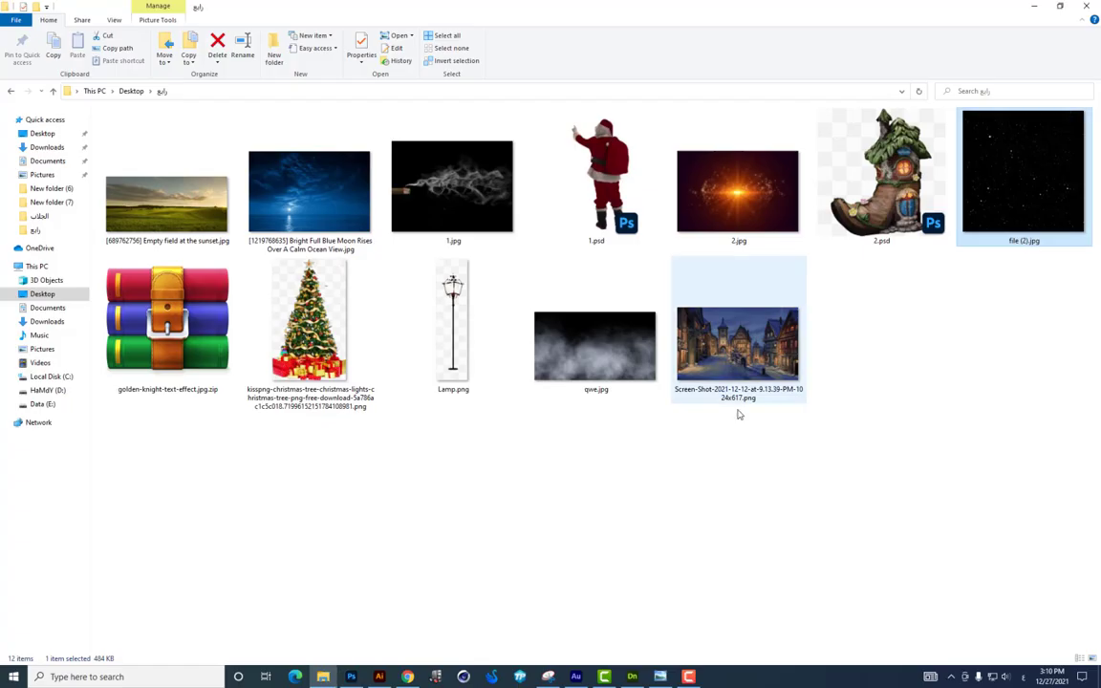
pyautogui.doubleClick(167, 320)
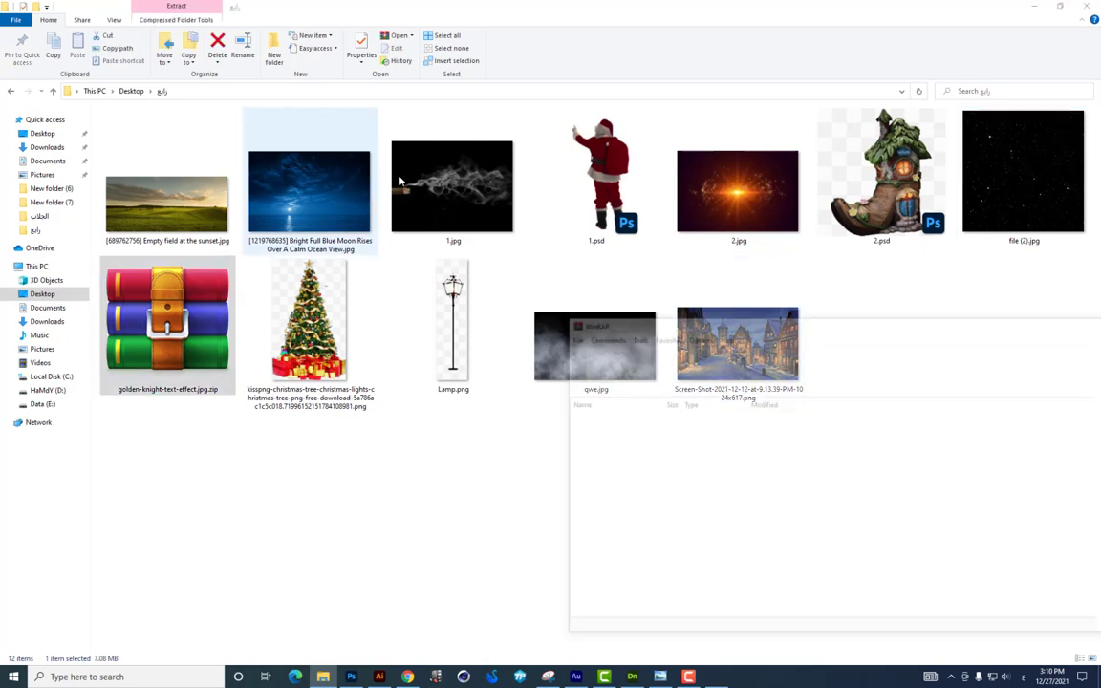
pyautogui.doubleClick(579, 426)
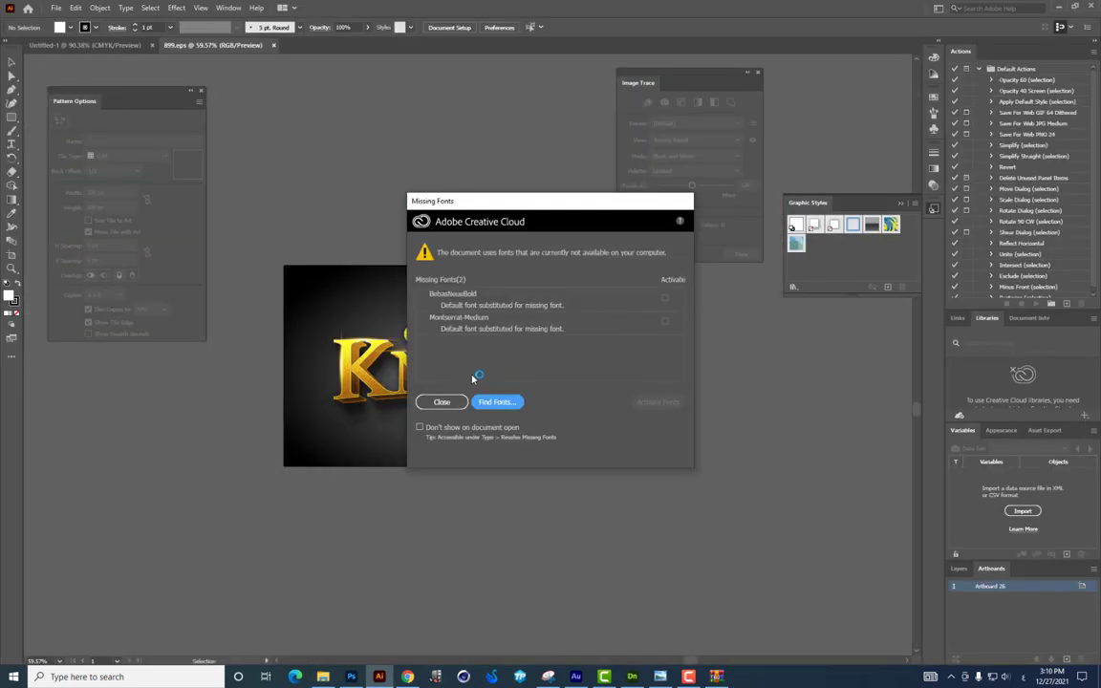
# Step: Dismiss Missing Fonts, show Graphic Styles, and save the GOLDEN KNIGHT text look as a new style
pyautogui.click(438, 401)
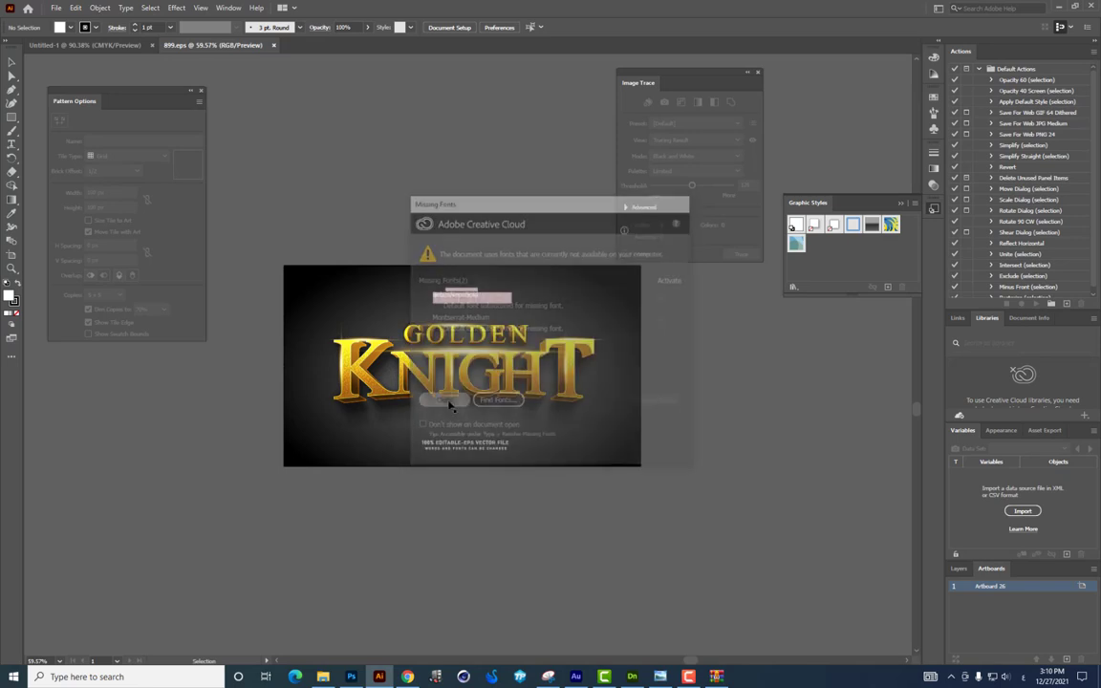
pyautogui.click(228, 9)
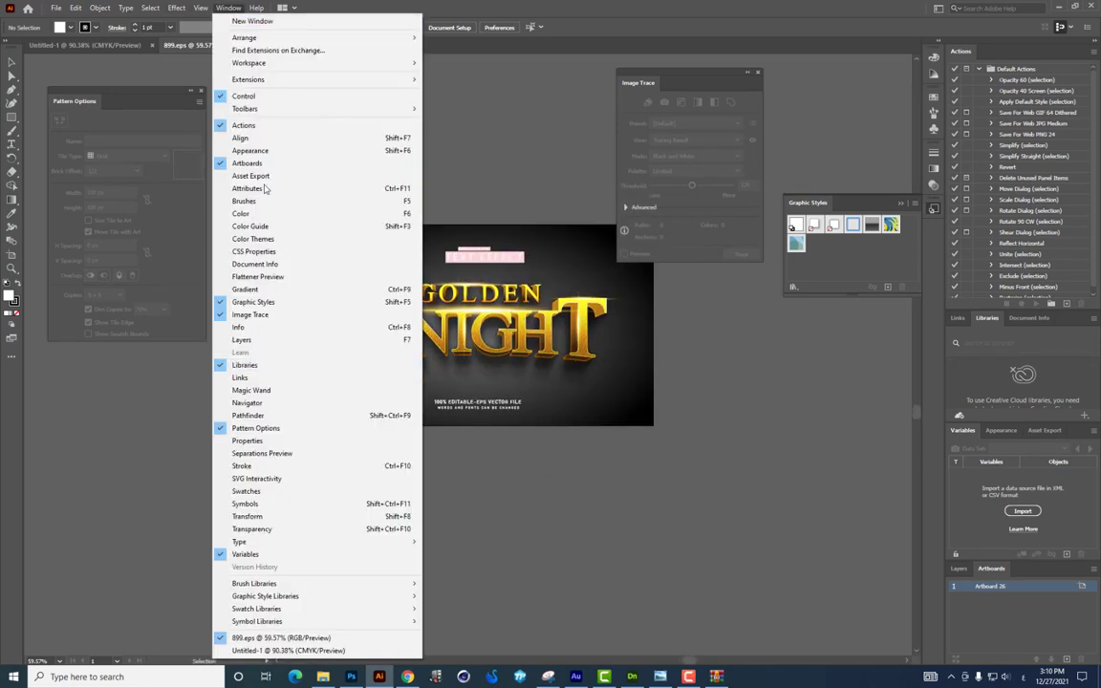
pyautogui.click(271, 303)
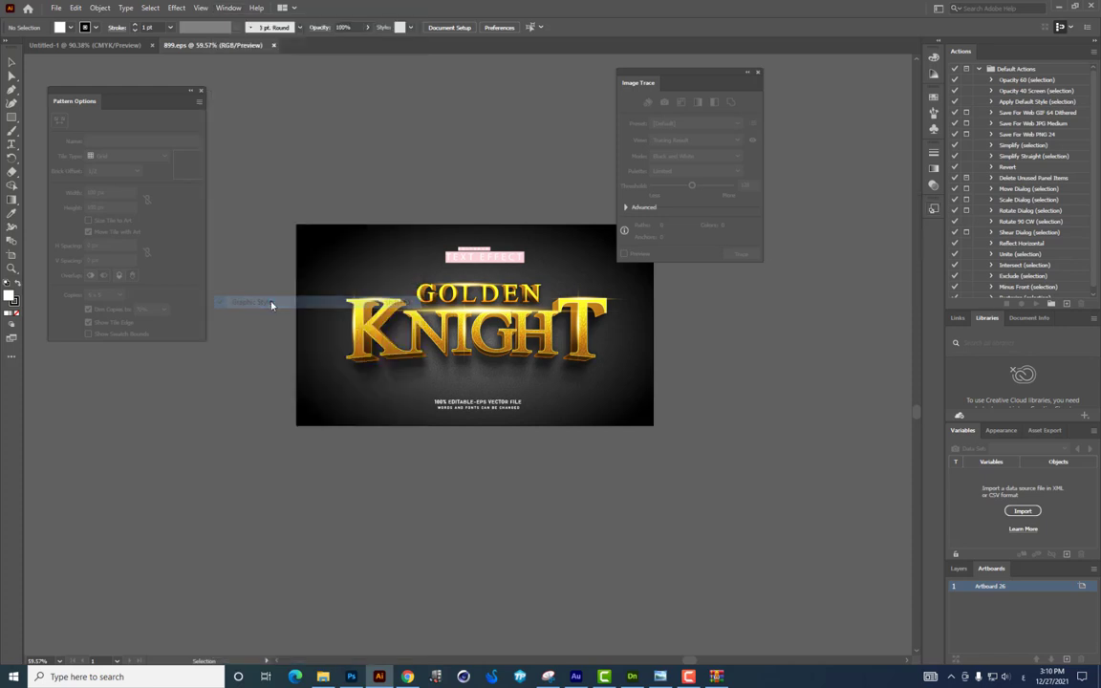
pyautogui.click(241, 9)
pyautogui.click(316, 267)
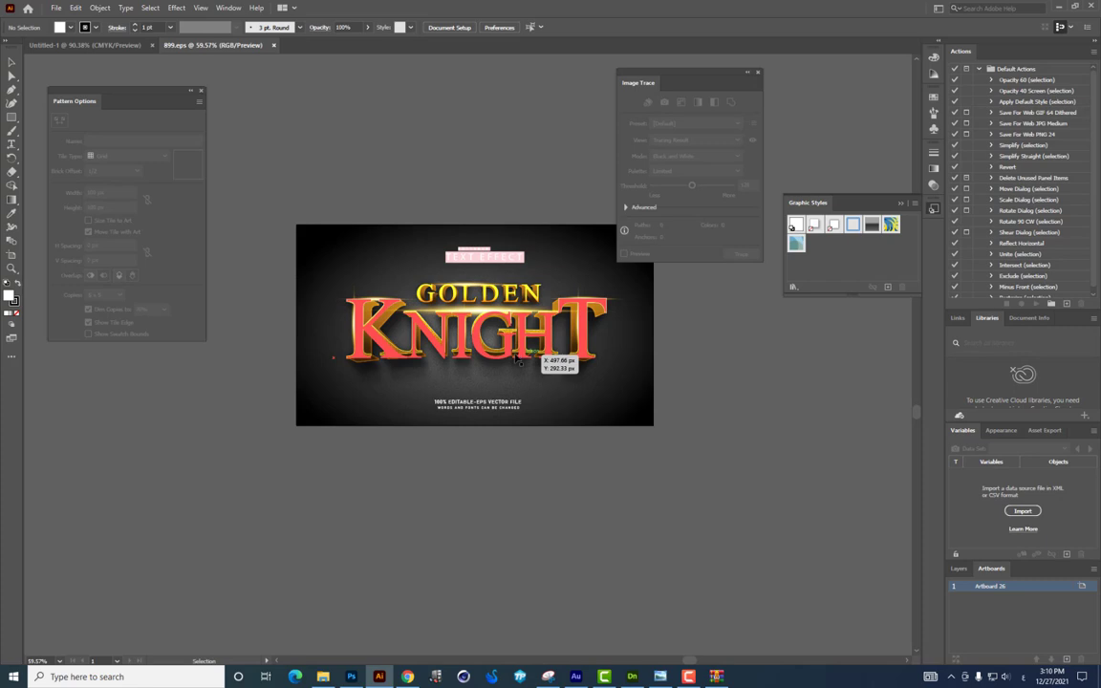
pyautogui.click(602, 353)
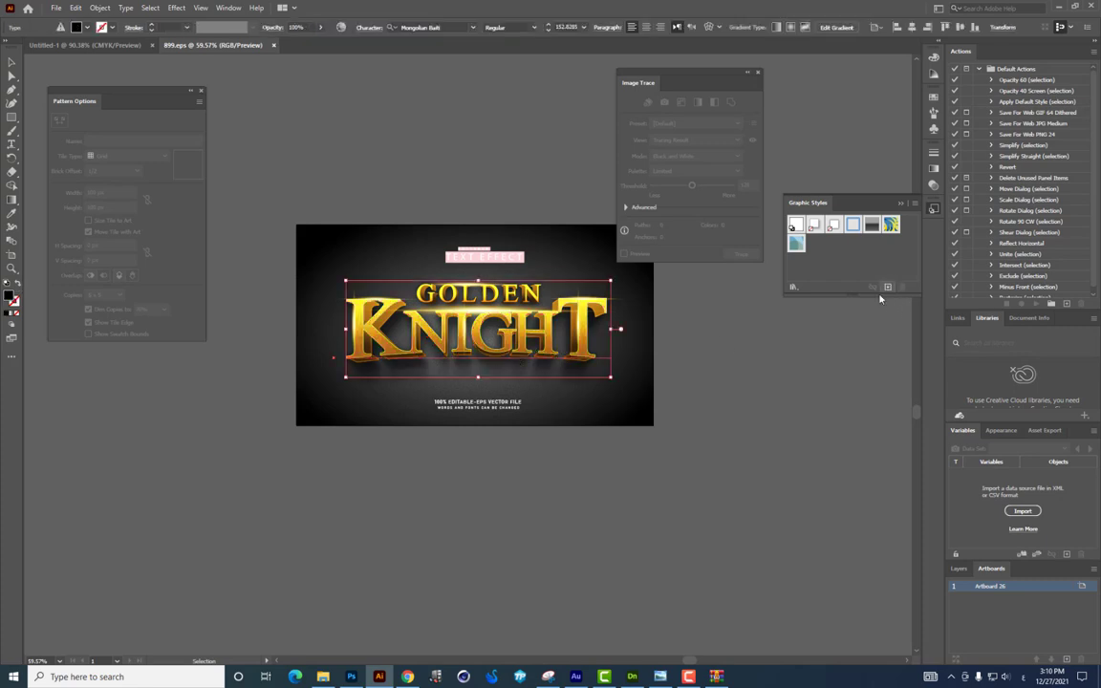
pyautogui.click(888, 286)
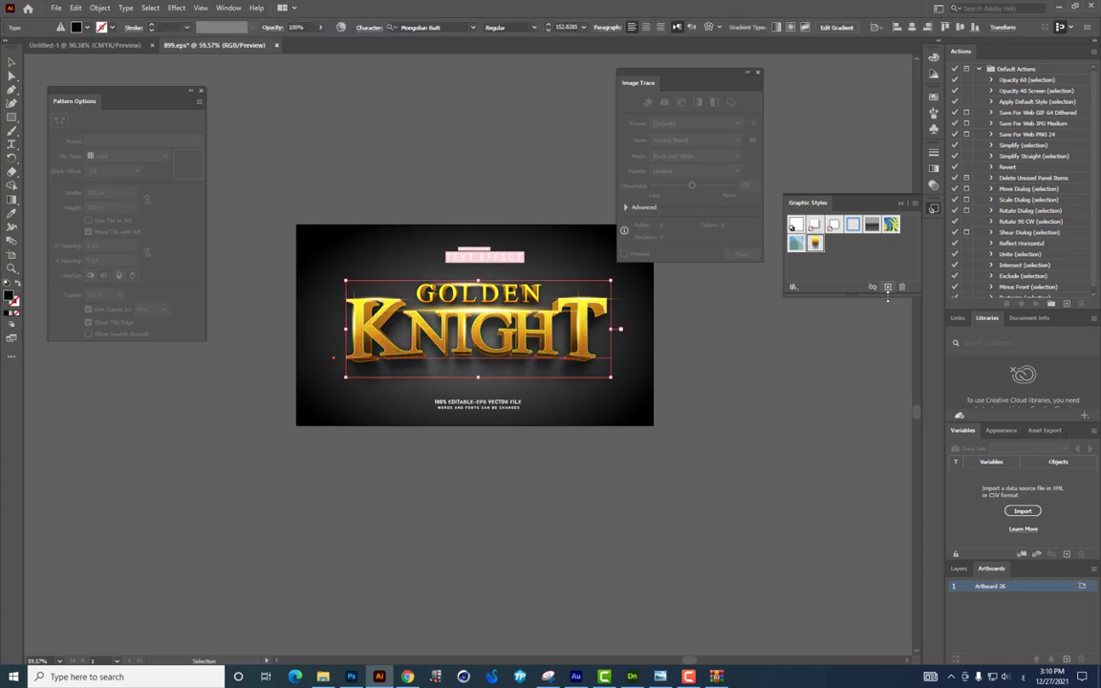
# Step: Open Google Translate in a new Chrome tab
pyautogui.click(353, 676)
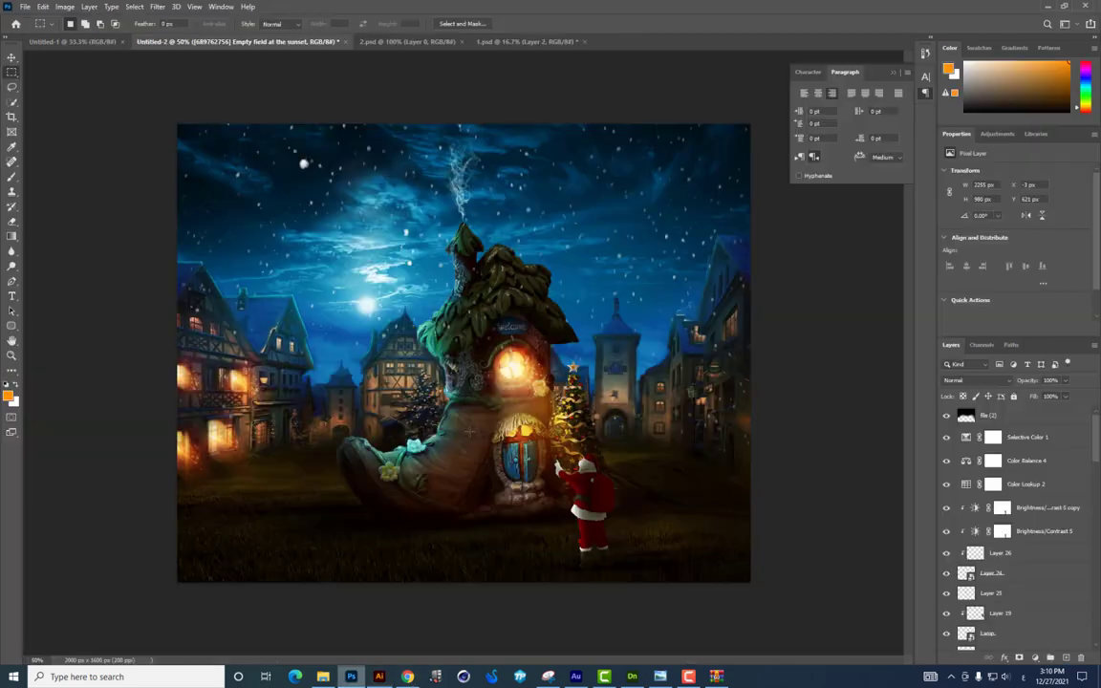
pyautogui.click(408, 677)
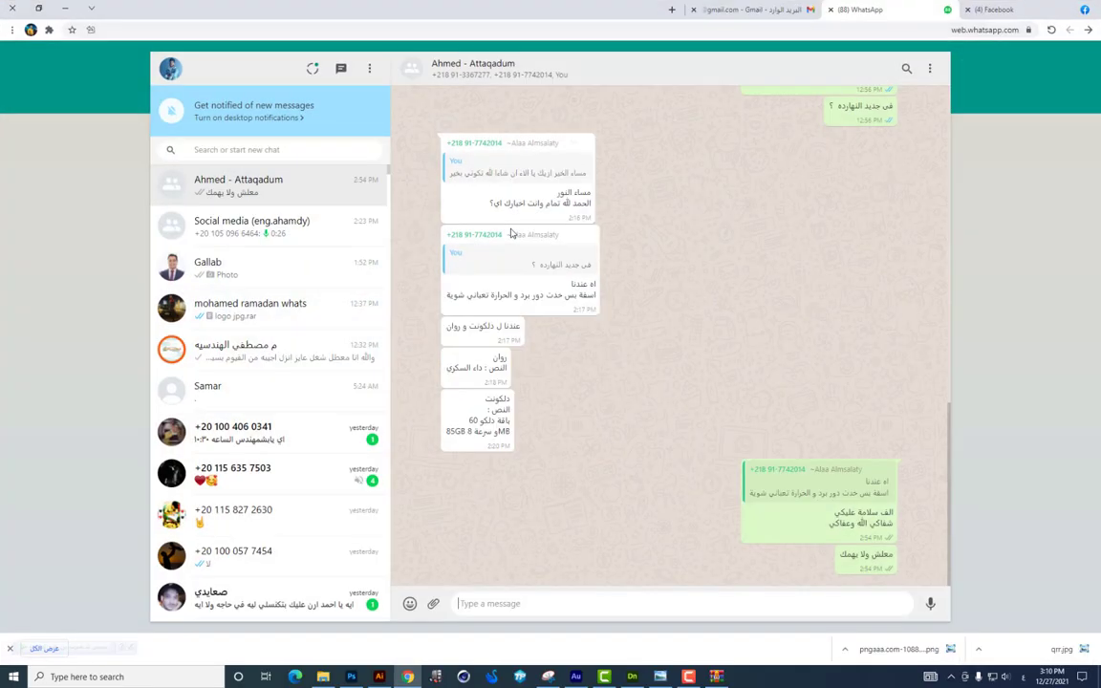
pyautogui.click(672, 10)
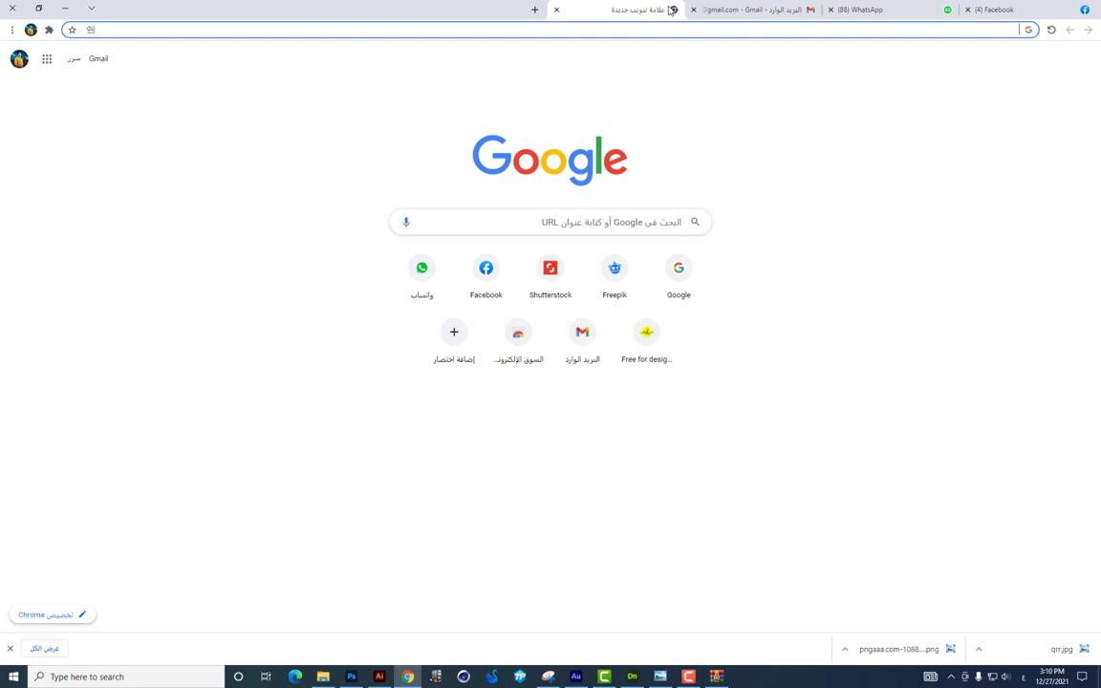
pyautogui.click(679, 270)
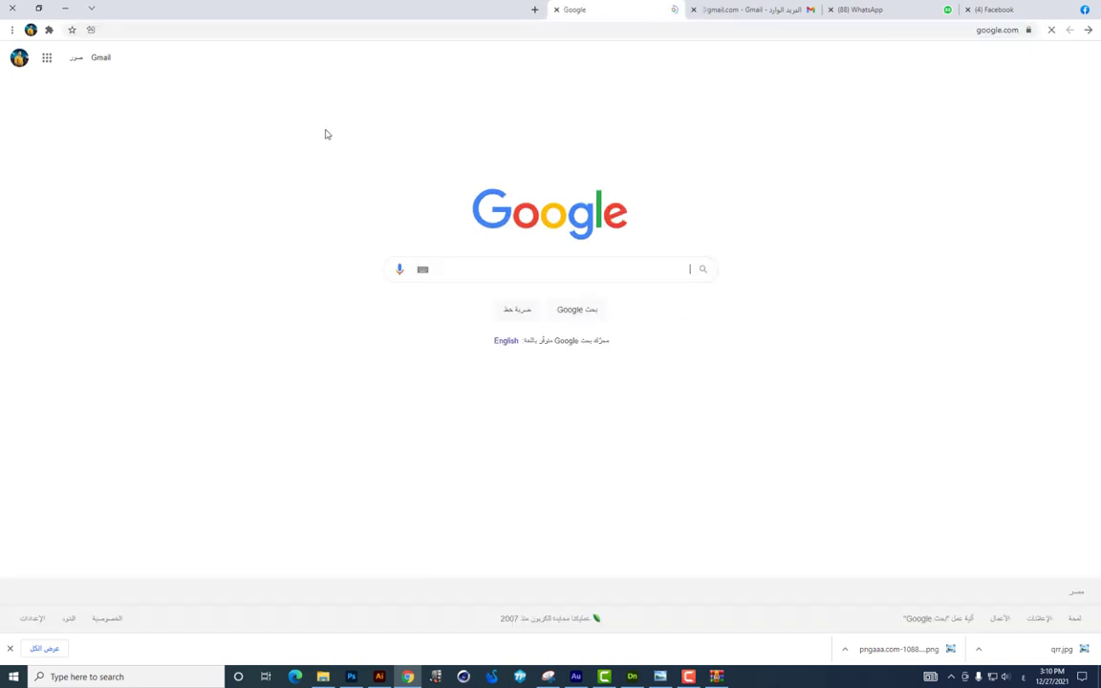
pyautogui.click(47, 57)
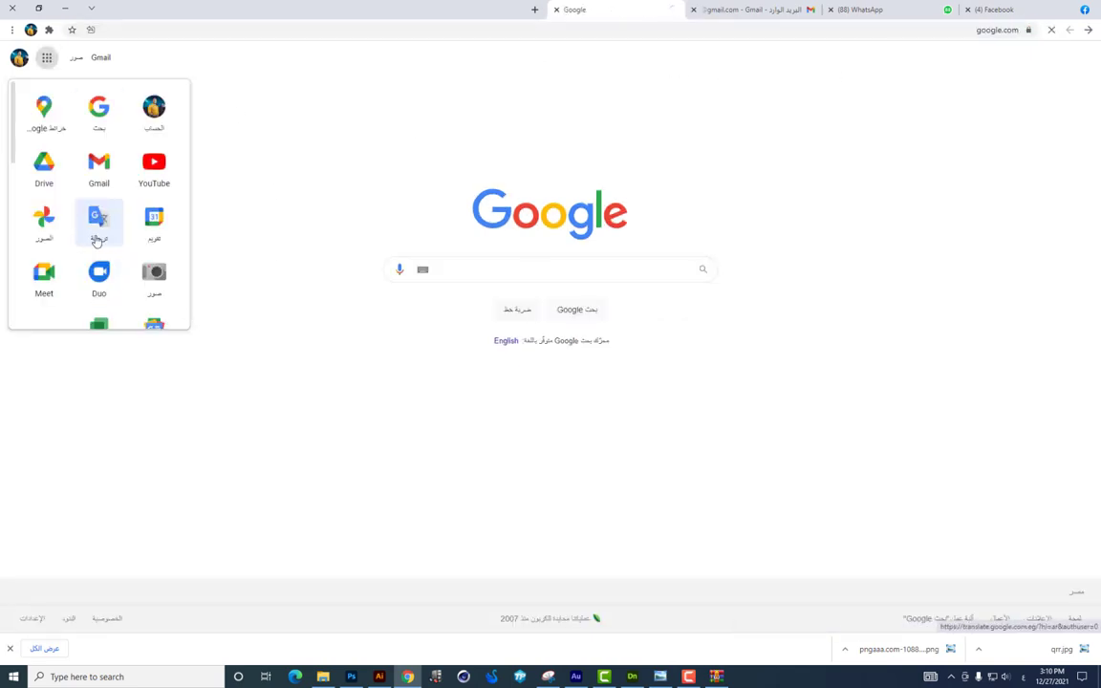
pyautogui.click(97, 241)
# Step: Translate 'نعم مذا بيتي' into English and copy the translation
pyautogui.write('نعم م')
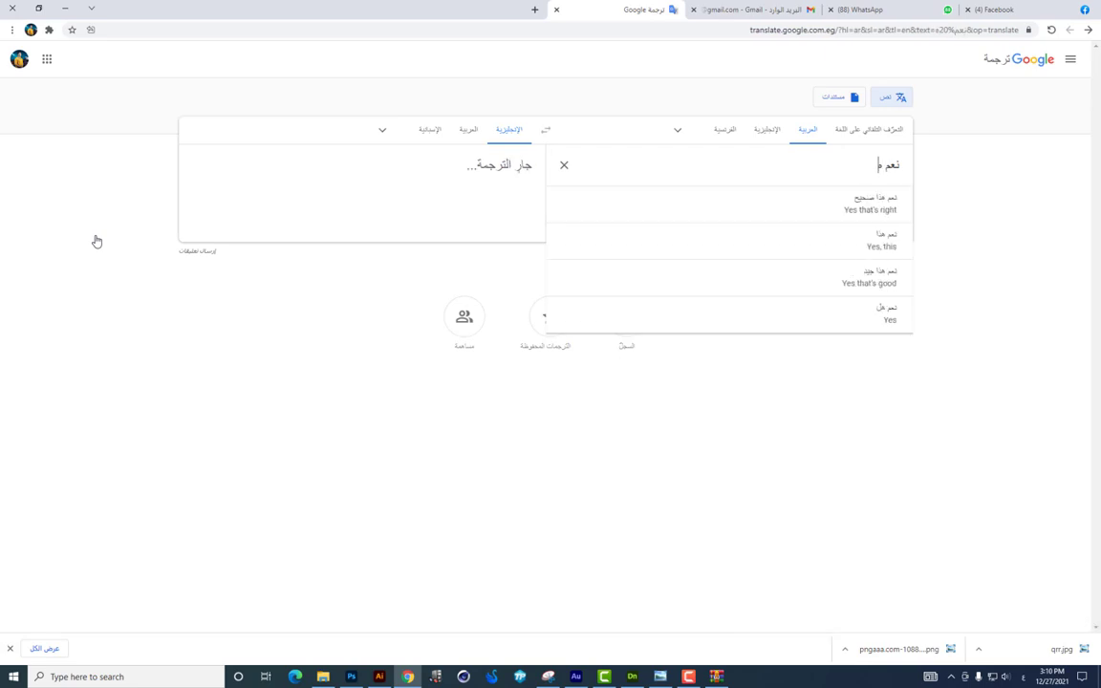
pyautogui.press('BackSpace')
pyautogui.write('هذا بيتي')
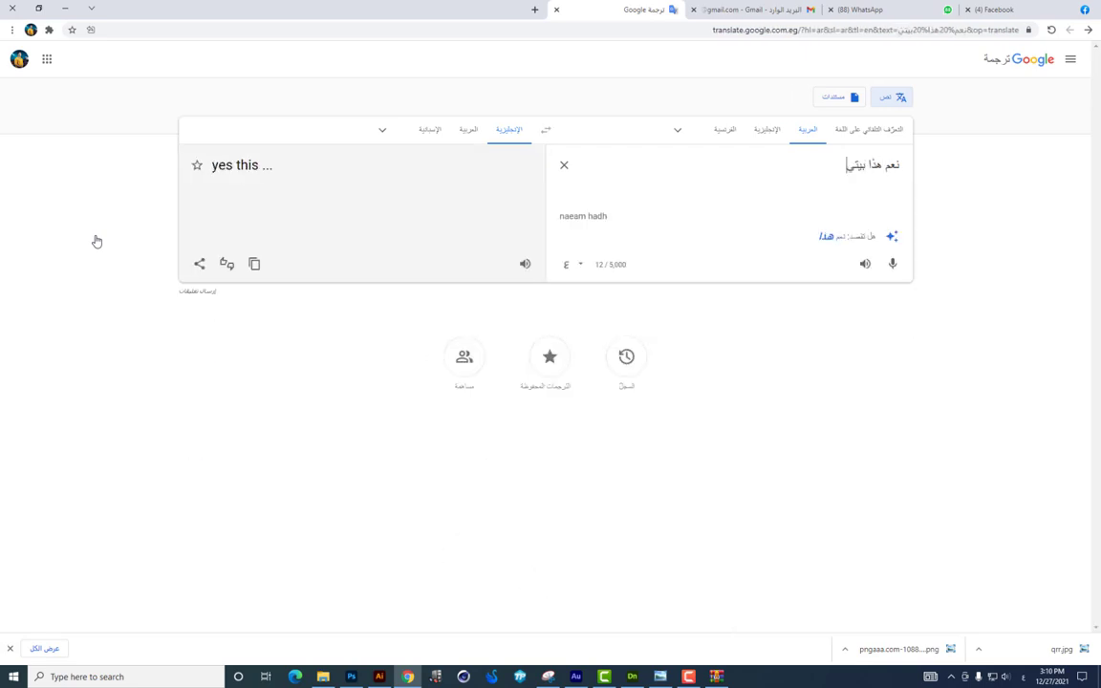
pyautogui.click(253, 236)
pyautogui.hotkey('alt', 'Tab')
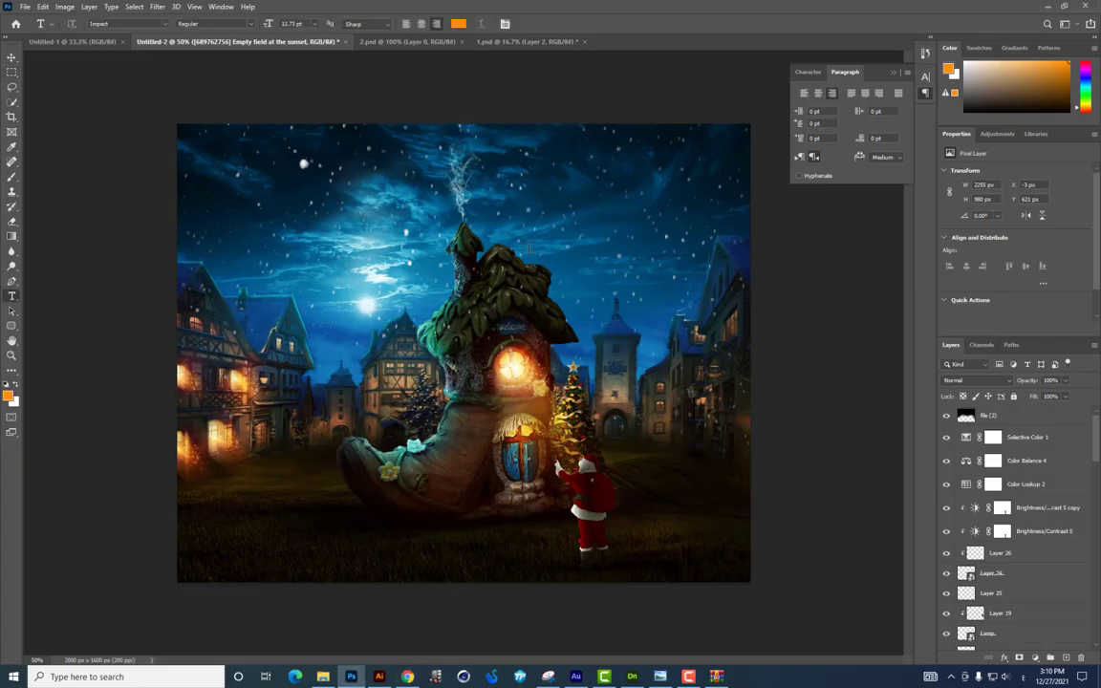
# Step: Paste the copied translation as a text box in the sky
pyautogui.scroll(1, 528, 249)
pyautogui.hscroll(1, 528, 249)
pyautogui.click(428, 196)
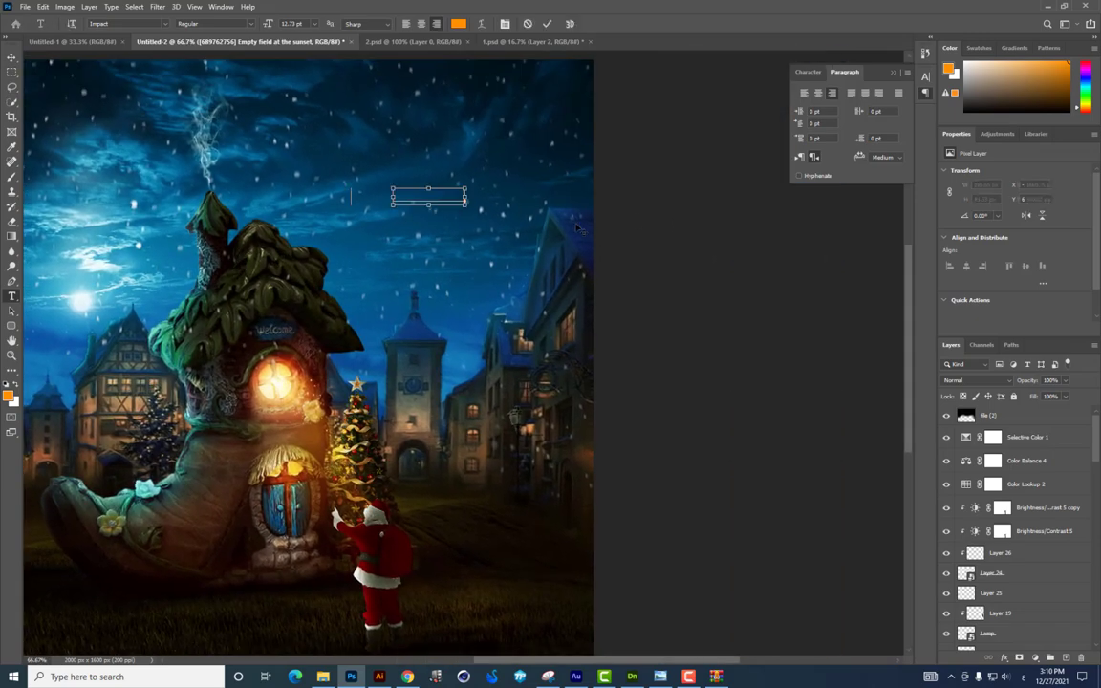
pyautogui.hotkey('ctrl', 'v')
pyautogui.click(11, 56)
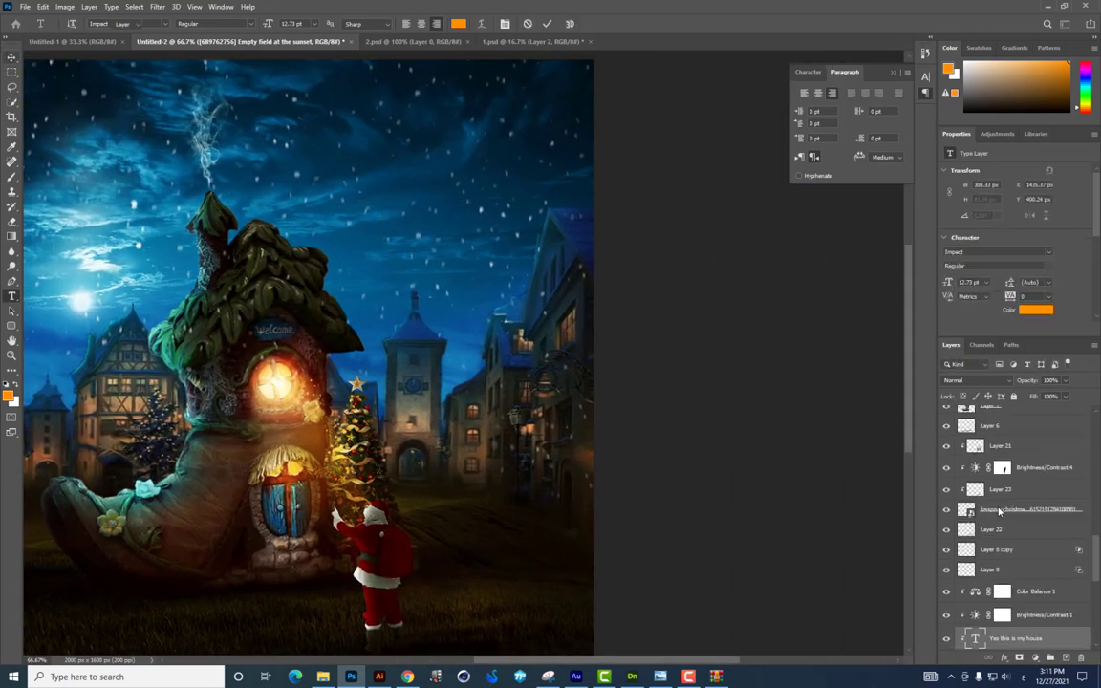
# Step: Paste 'Yes this is my house' above the top file (2) layer and browse fonts for it
pyautogui.scroll(-5, 1028, 568)
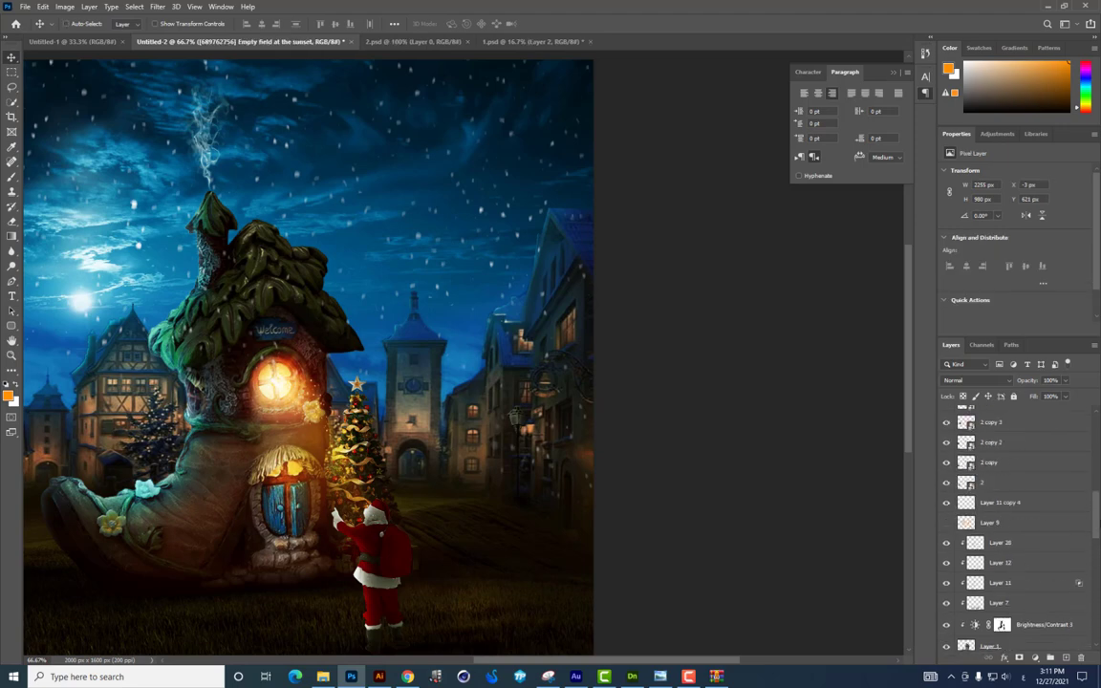
pyautogui.moveTo(1097, 535); pyautogui.dragTo(1099, 433)
pyautogui.click(1026, 415)
pyautogui.press('t')
pyautogui.click(436, 189)
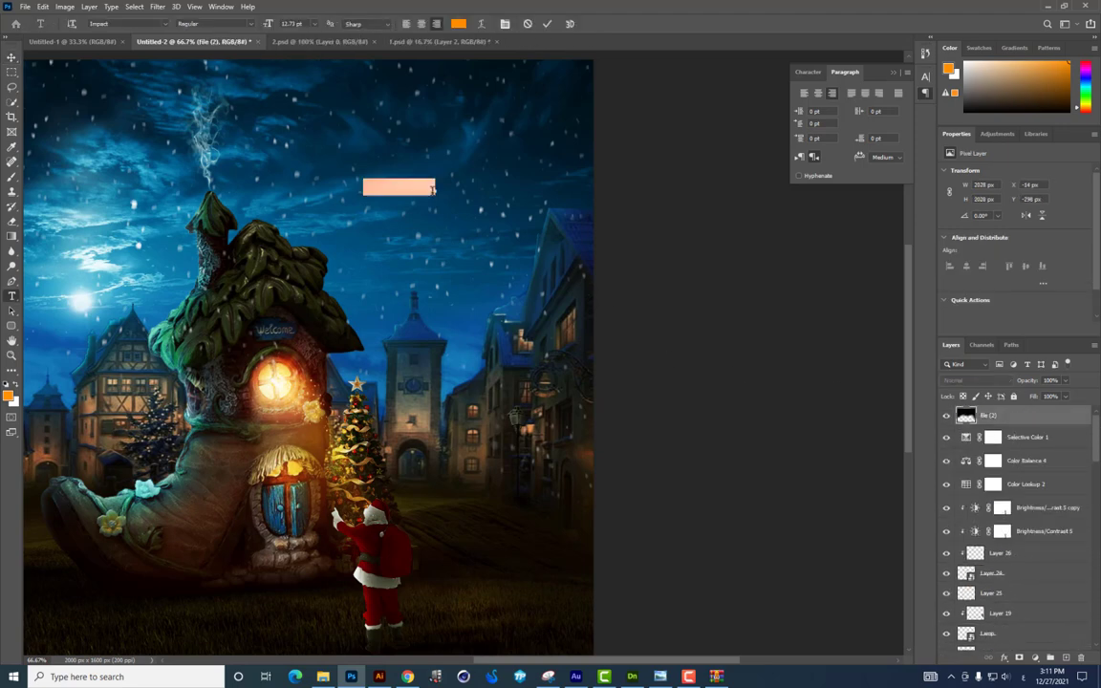
pyautogui.hotkey('ctrl', 'v')
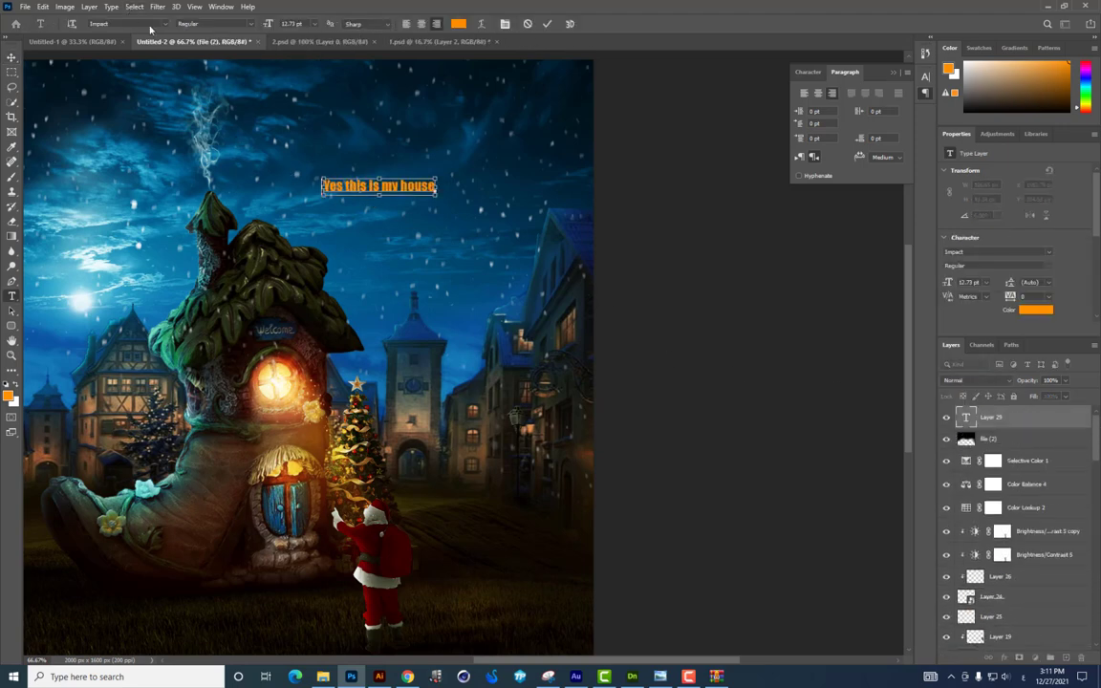
pyautogui.click(151, 24)
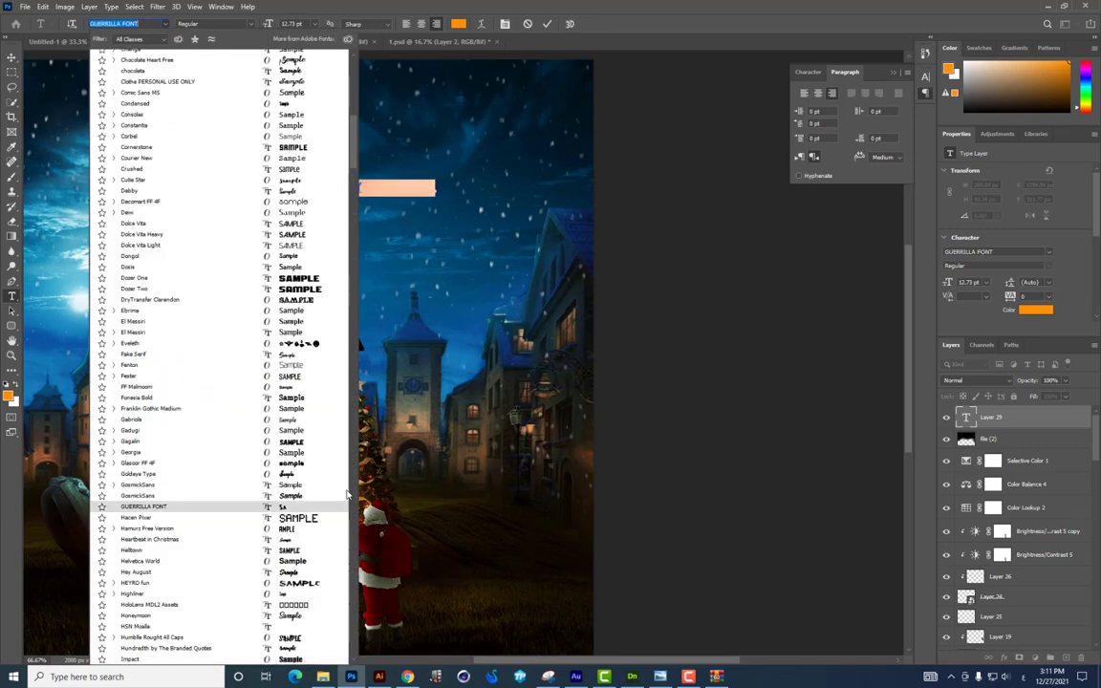
pyautogui.moveTo(359, 135); pyautogui.dragTo(360, 63)
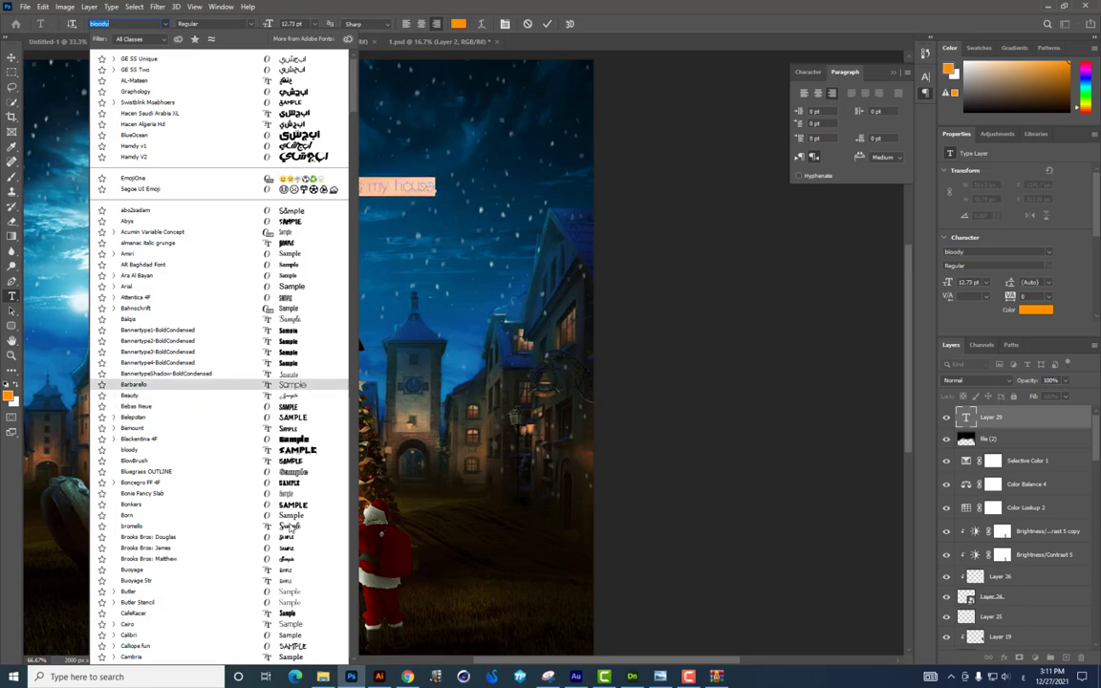
# Step: Browse the font list, preview Honeymoon, then set the caption in Swistblnk Moabhoers Bold
pyautogui.scroll(-3, 290, 527)
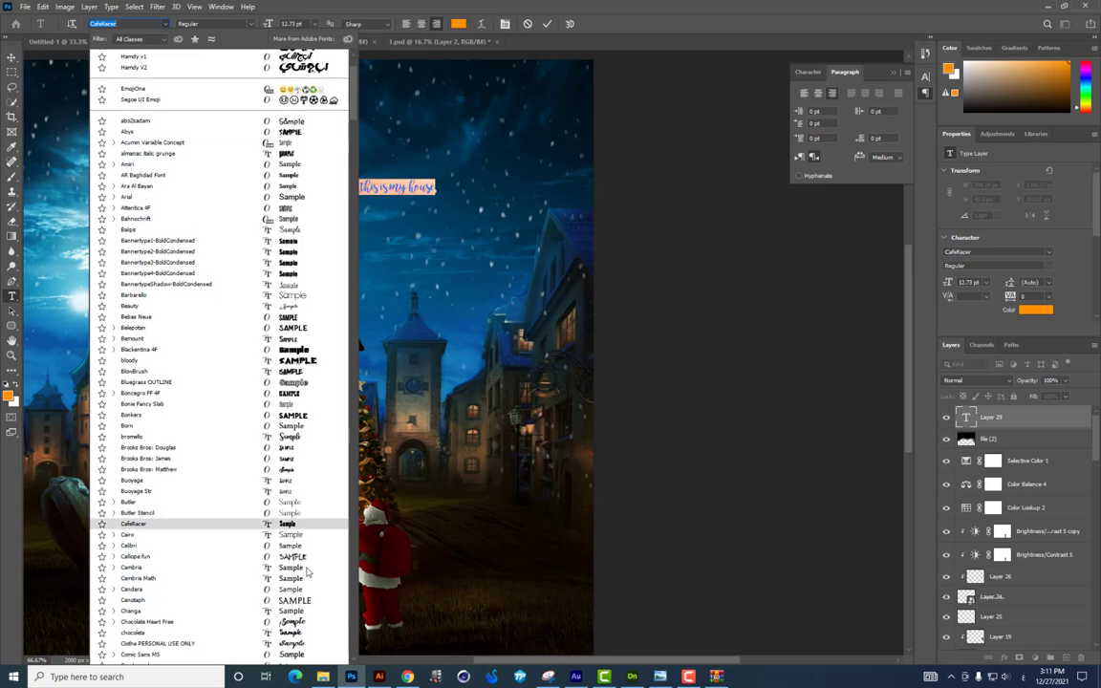
pyautogui.scroll(-3, 307, 564)
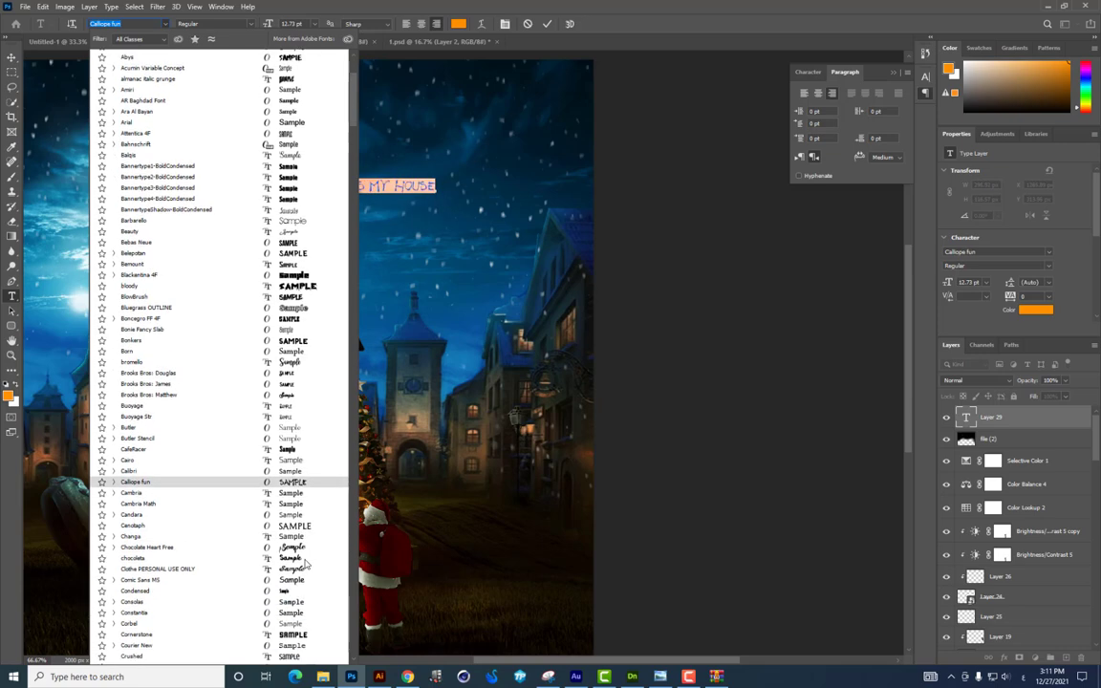
pyautogui.scroll(-2, 304, 569)
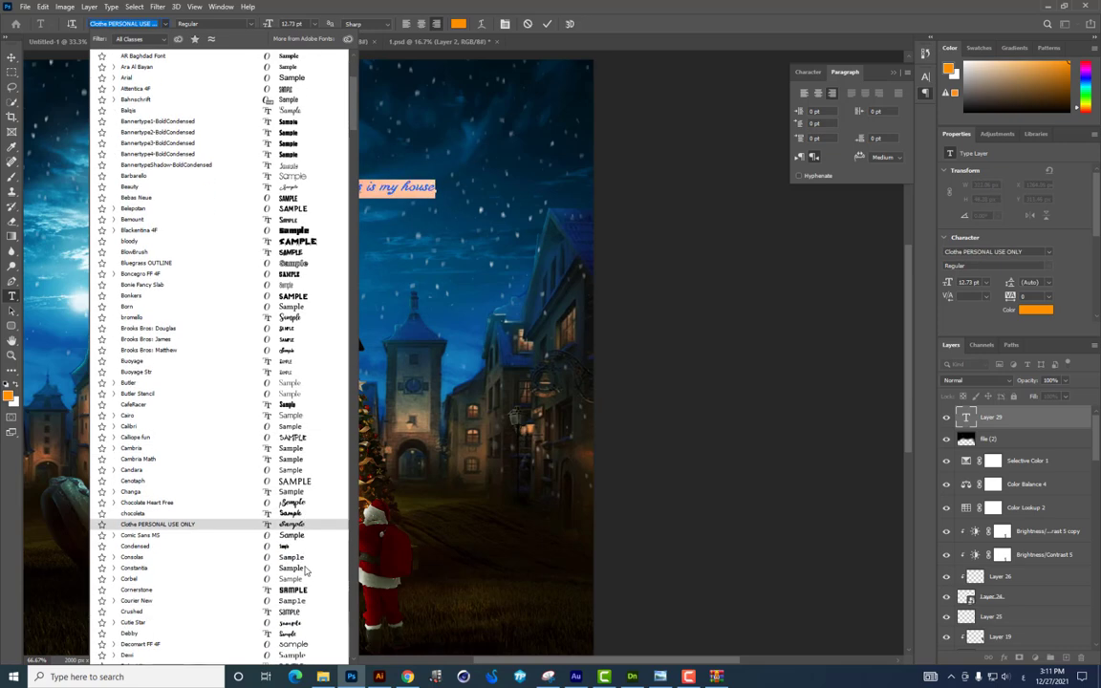
pyautogui.scroll(-3, 289, 571)
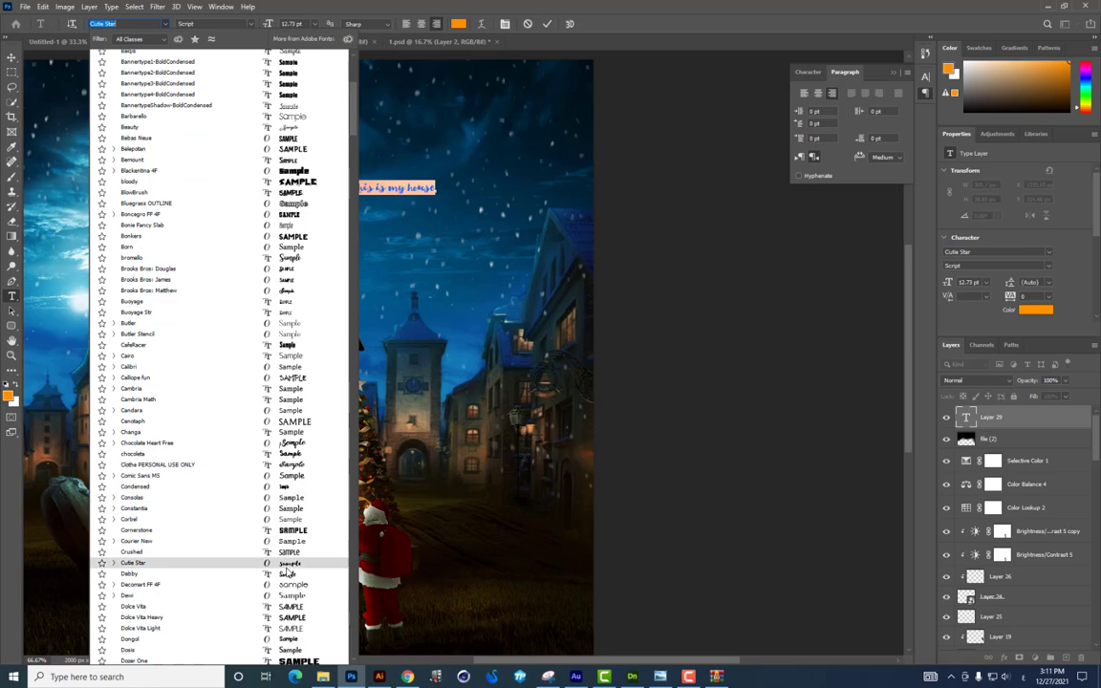
pyautogui.scroll(-3, 287, 573)
pyautogui.scroll(-3, 288, 586)
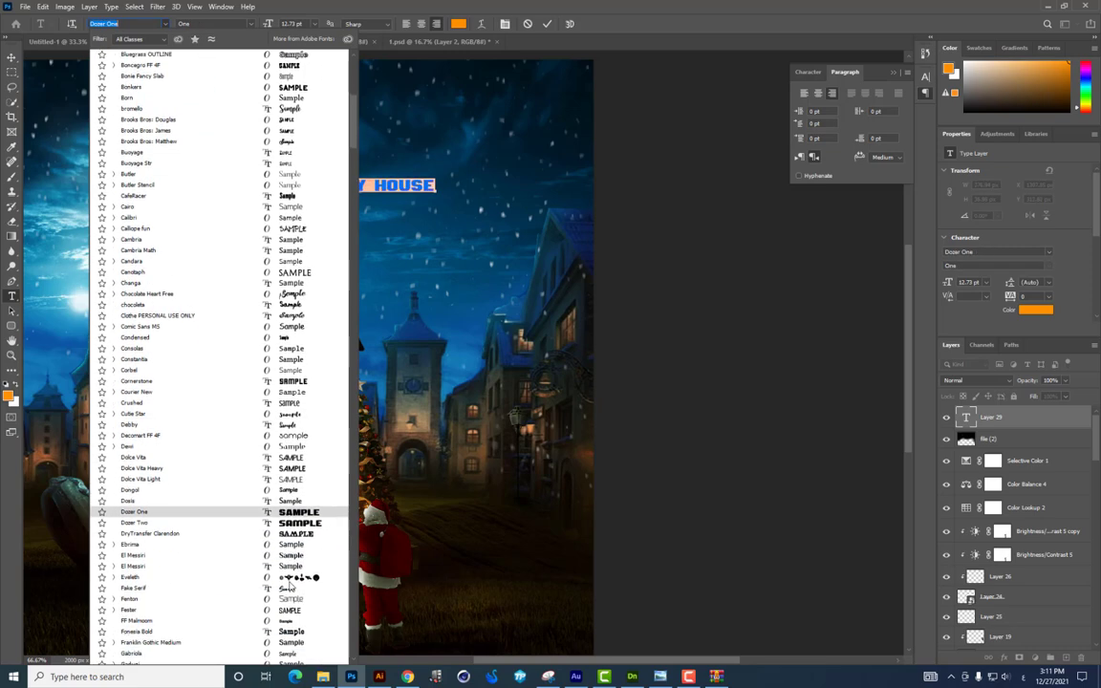
pyautogui.scroll(-2, 292, 583)
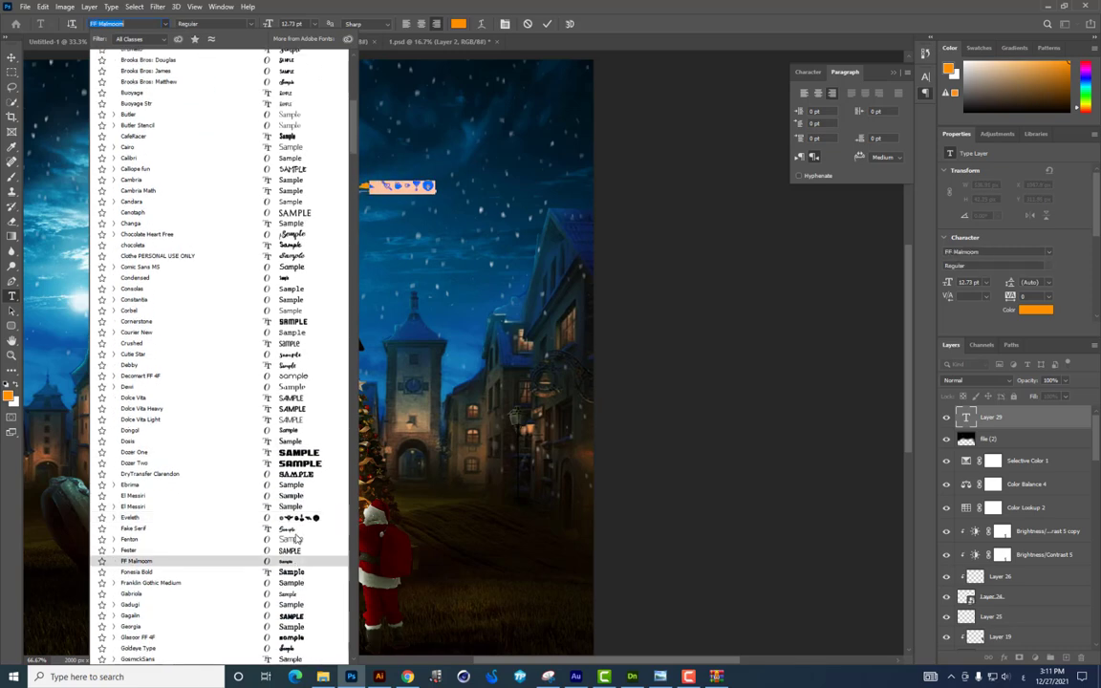
pyautogui.scroll(-2, 296, 540)
pyautogui.scroll(-2, 299, 531)
pyautogui.scroll(-2, 301, 516)
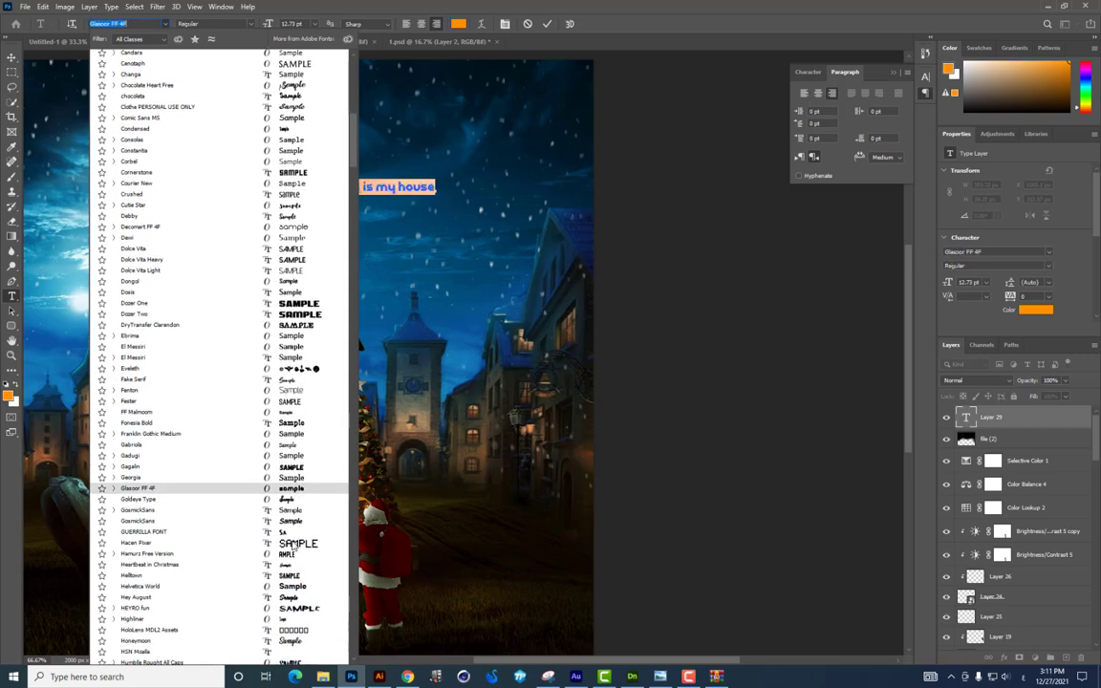
pyautogui.scroll(-2, 306, 497)
pyautogui.scroll(-3, 298, 526)
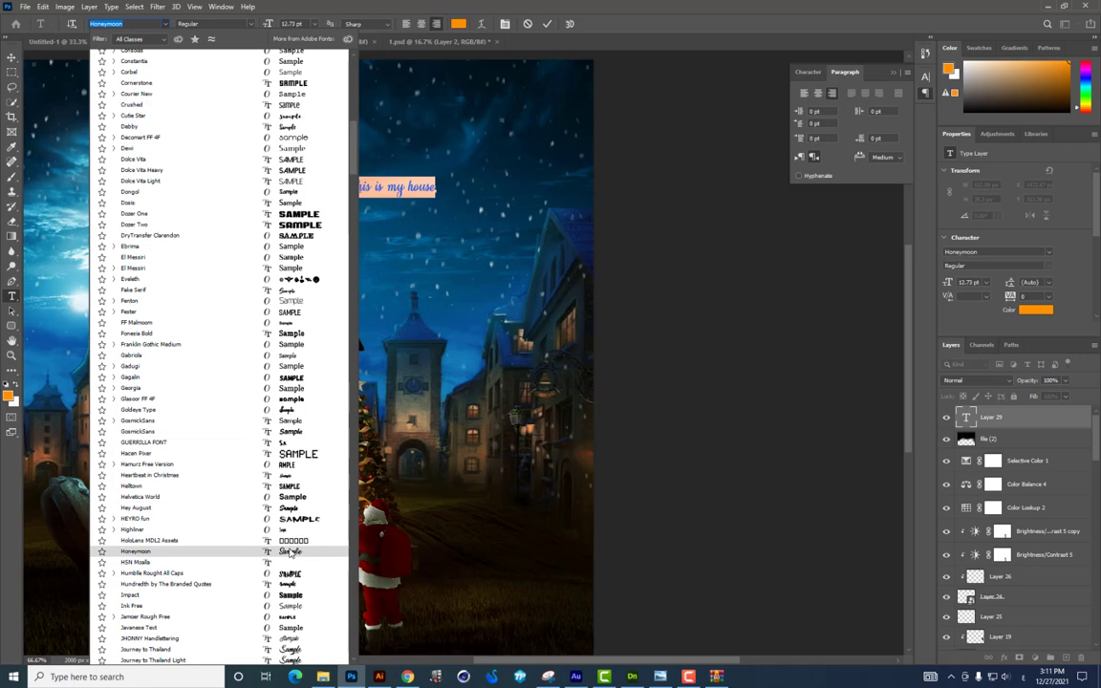
pyautogui.click(290, 552)
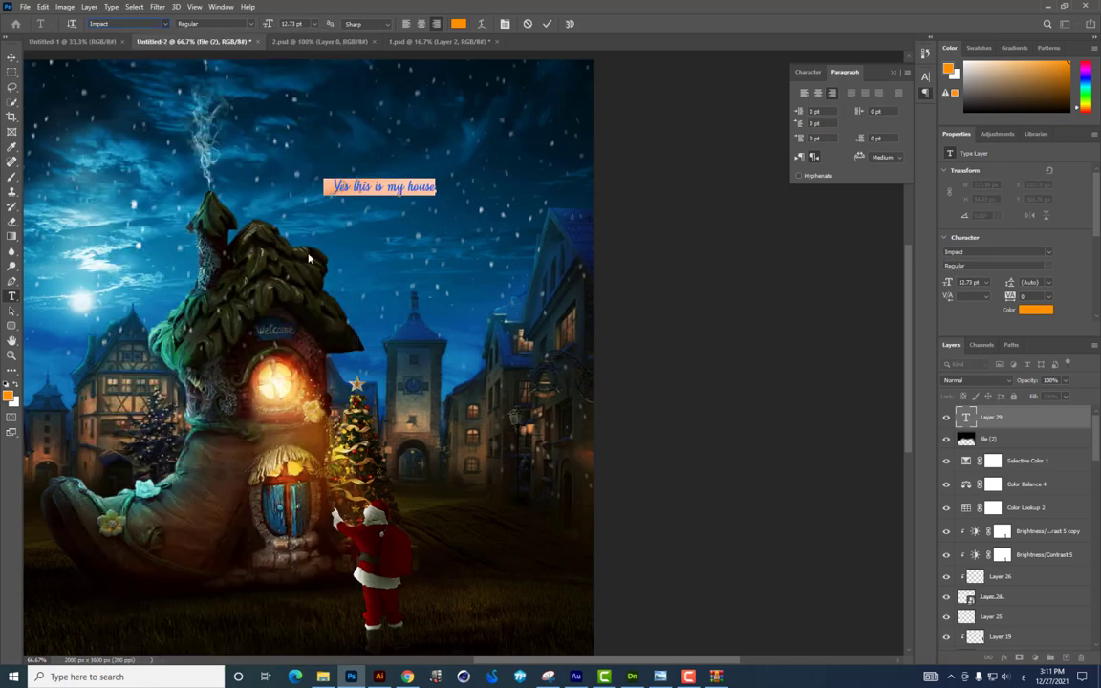
pyautogui.click(164, 23)
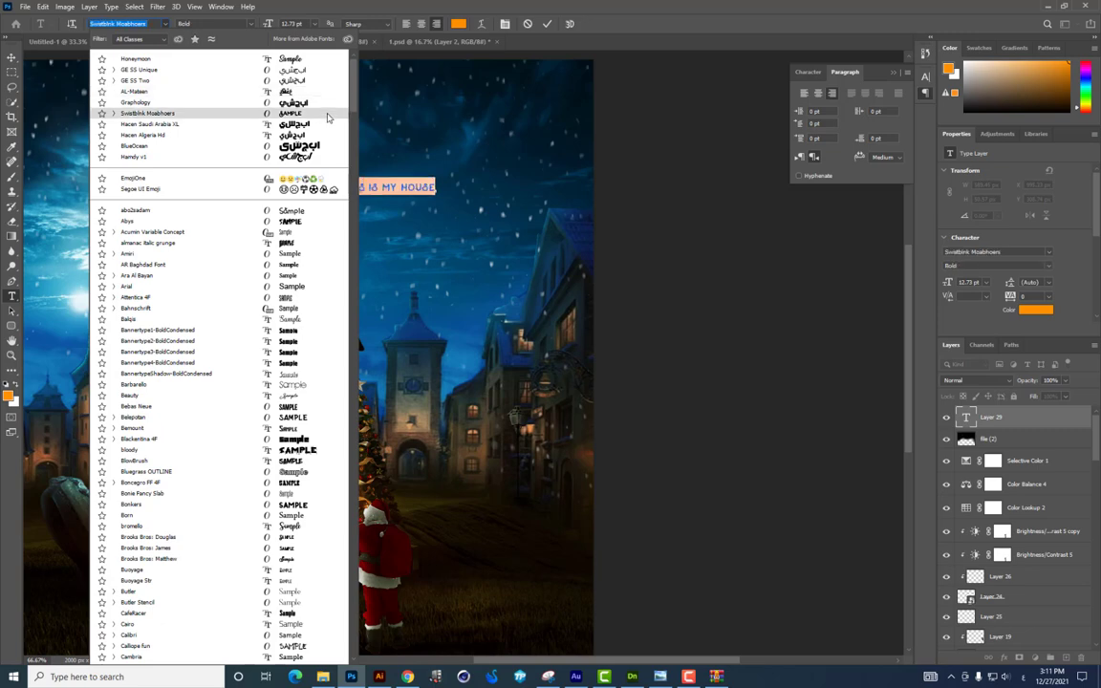
pyautogui.click(327, 113)
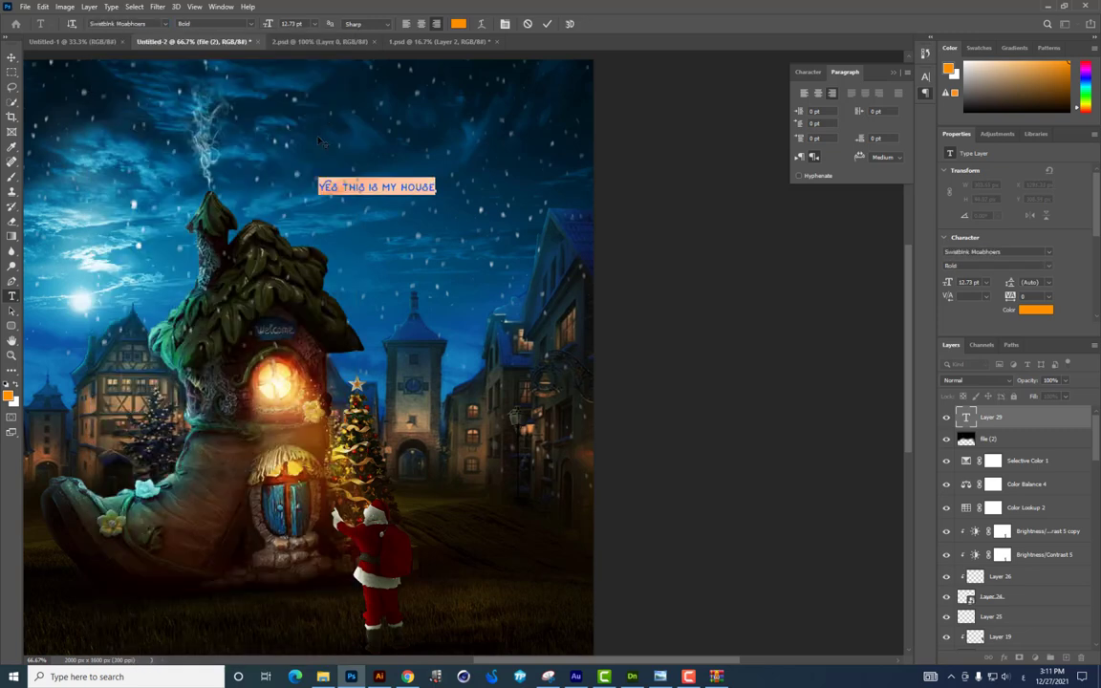
# Step: Enlarge the caption to about 391%
pyautogui.click(7, 60)
pyautogui.hotkey('ctrl', 't')
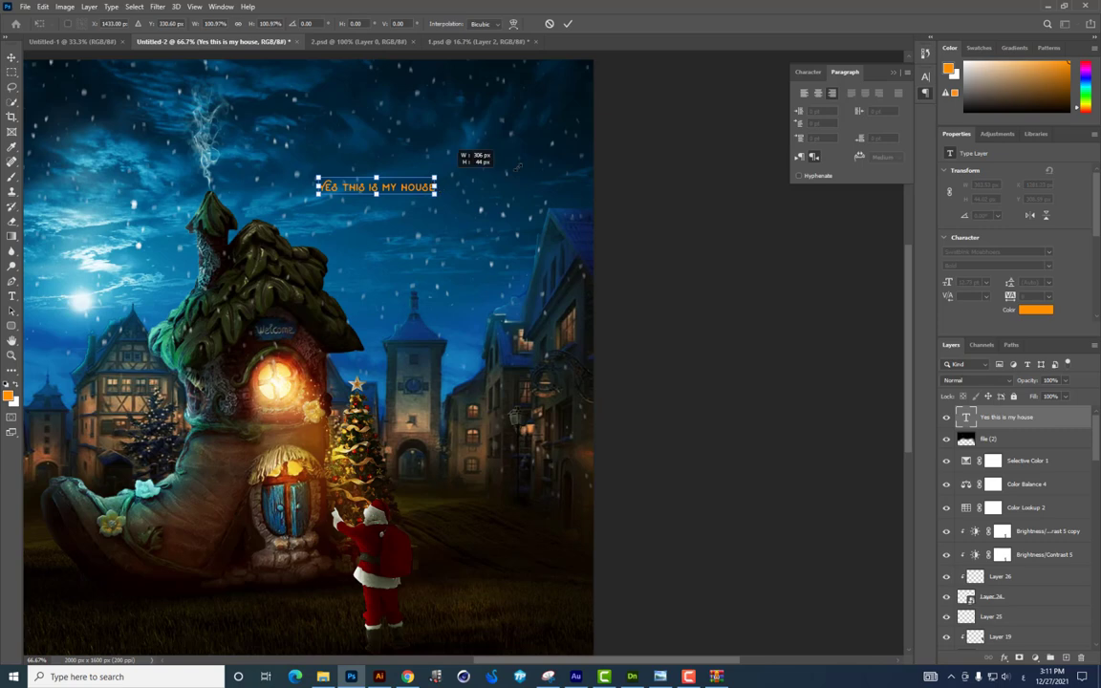
pyautogui.moveTo(438, 174); pyautogui.dragTo(602, 153)
pyautogui.press('Return')
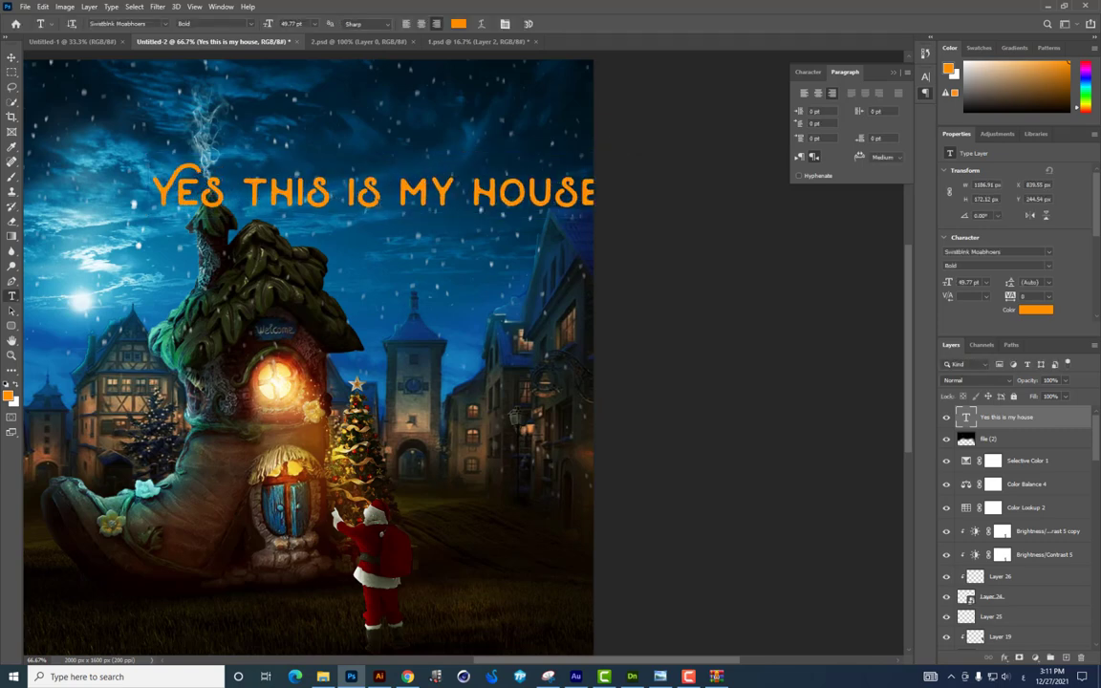
# Step: Cut the caption down to 'YES THIS' and move it left onto the sky
pyautogui.moveTo(347, 191); pyautogui.dragTo(597, 191)
pyautogui.press('BackSpace')
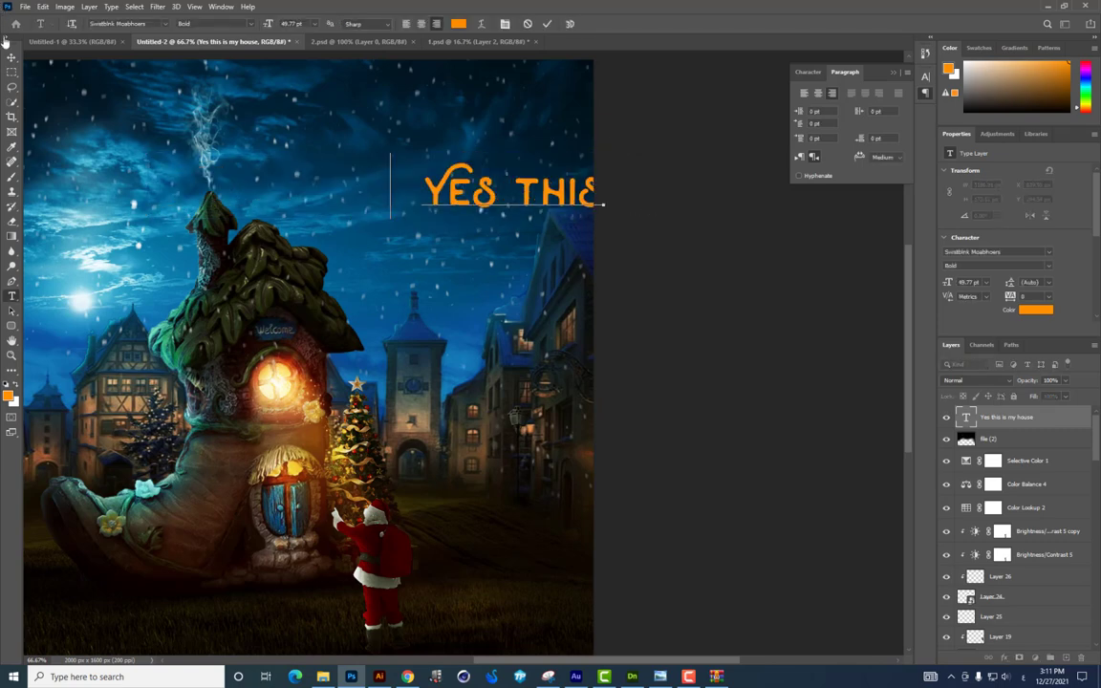
pyautogui.click(12, 58)
pyautogui.moveTo(506, 191); pyautogui.dragTo(449, 184)
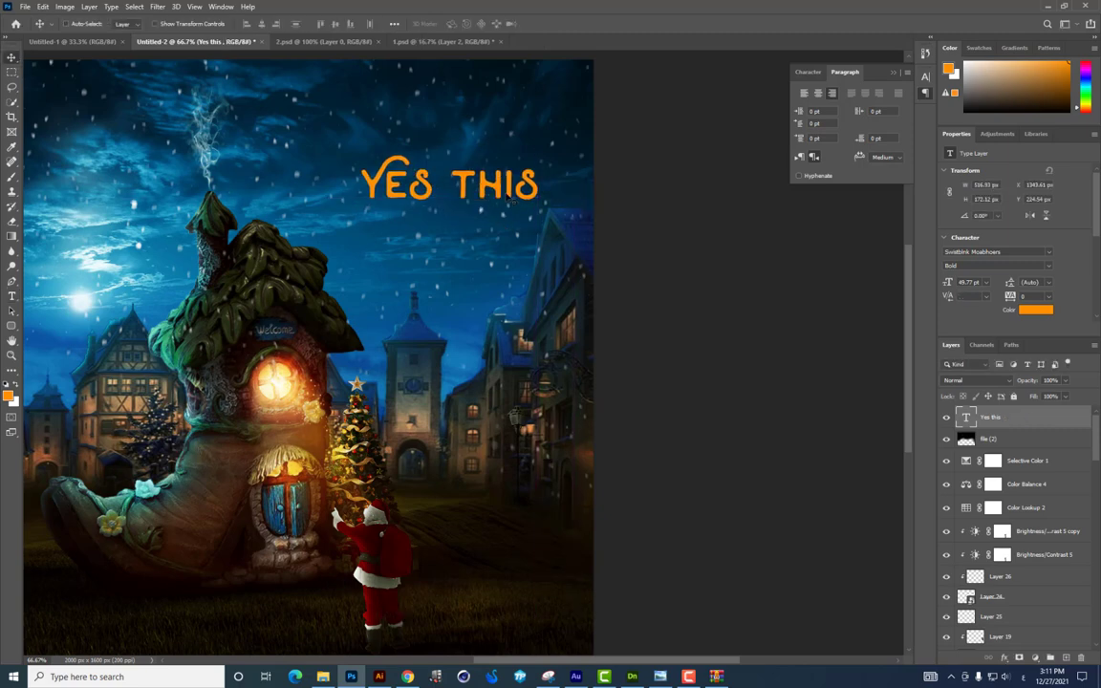
pyautogui.hotkey('ctrl', 't')
pyautogui.moveTo(555, 122); pyautogui.dragTo(557, 148)
pyautogui.press('Escape')
# Step: Duplicate the line as 'IS MY' and centre it below YES THIS
pyautogui.hotkey('ctrl', 'alt', 't')
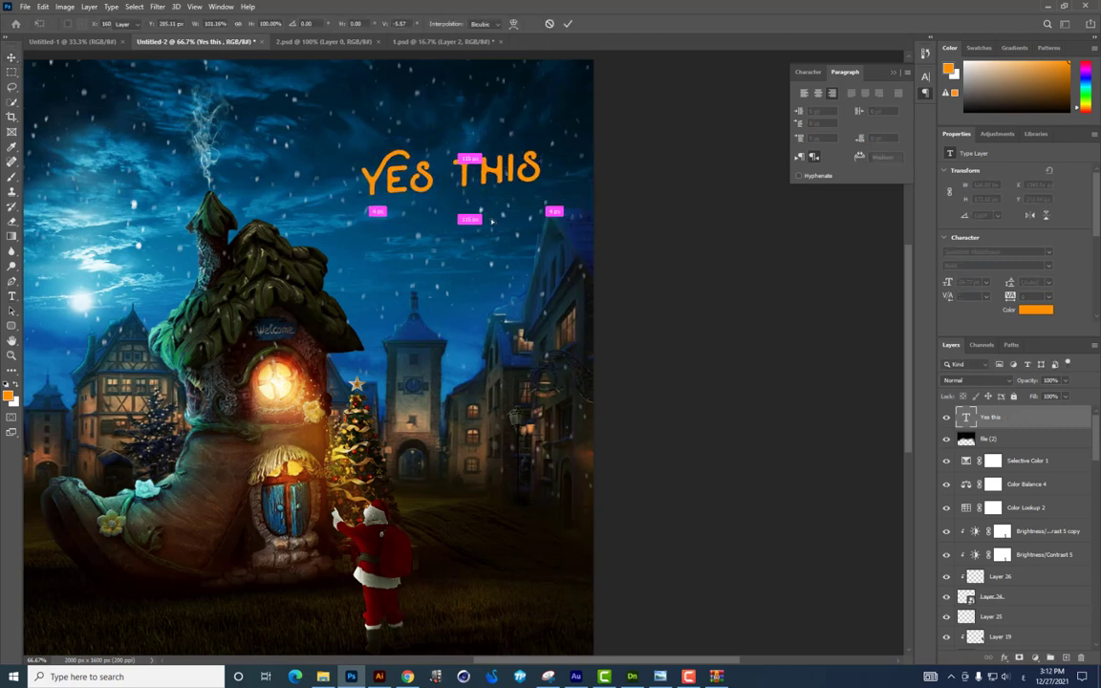
pyautogui.moveTo(449, 174); pyautogui.dragTo(481, 218)
pyautogui.press('Return')
pyautogui.doubleClick(481, 220)
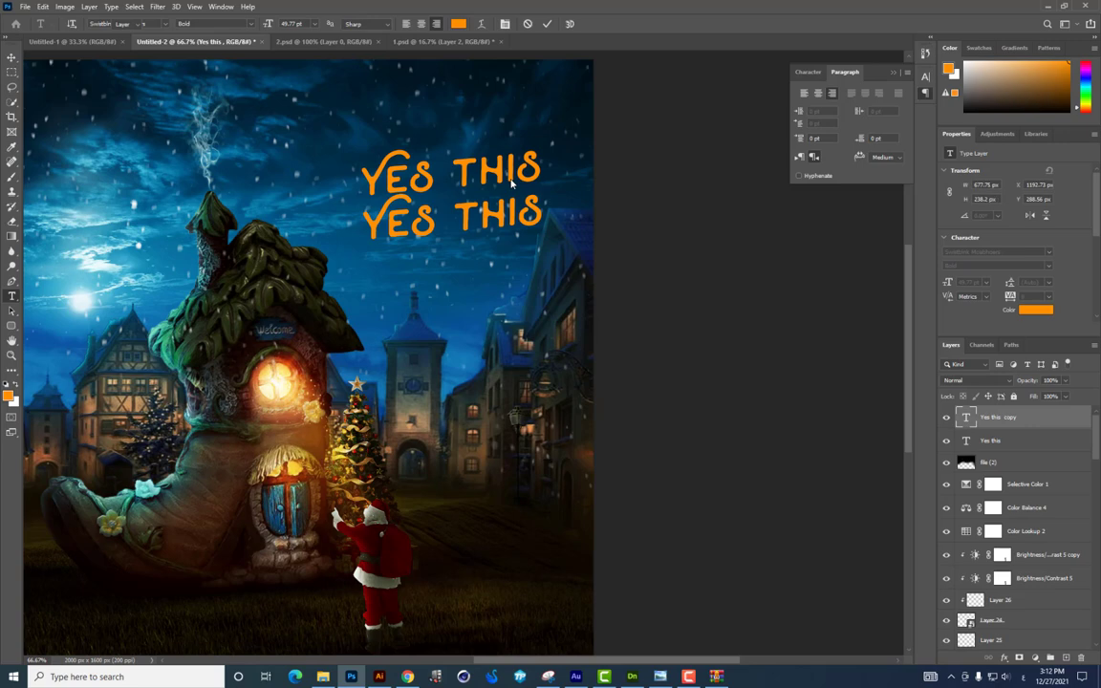
pyautogui.write('is my house')
pyautogui.doubleClick(478, 218)
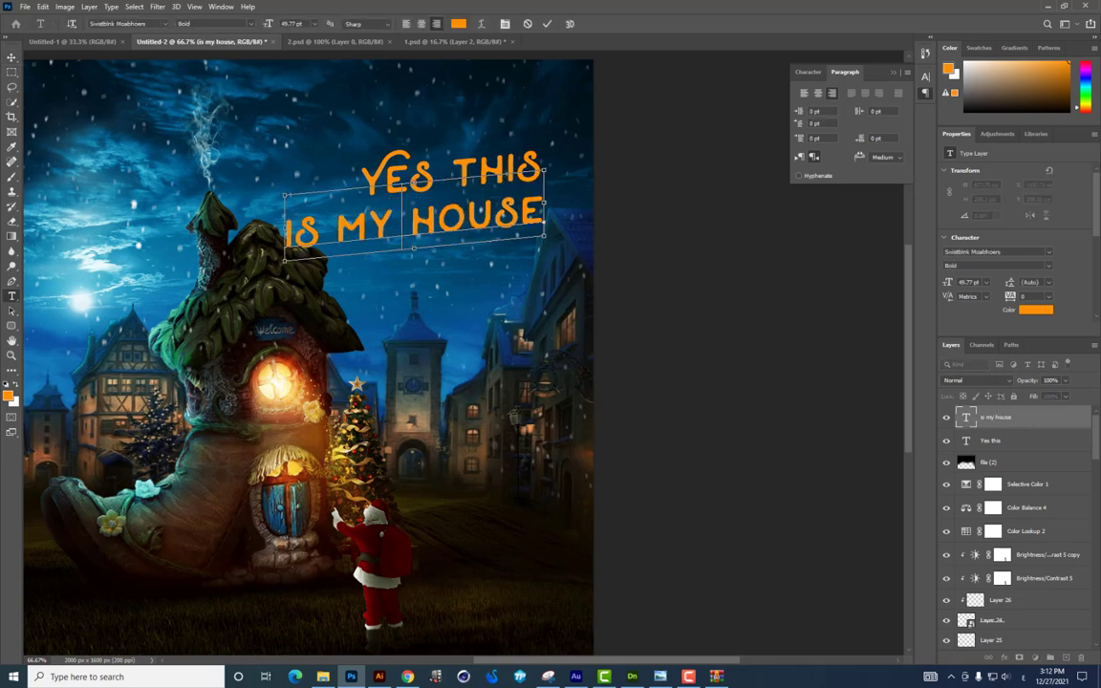
pyautogui.press('BackSpace')
pyautogui.hotkey('ctrl', 'Return')
pyautogui.press('v')
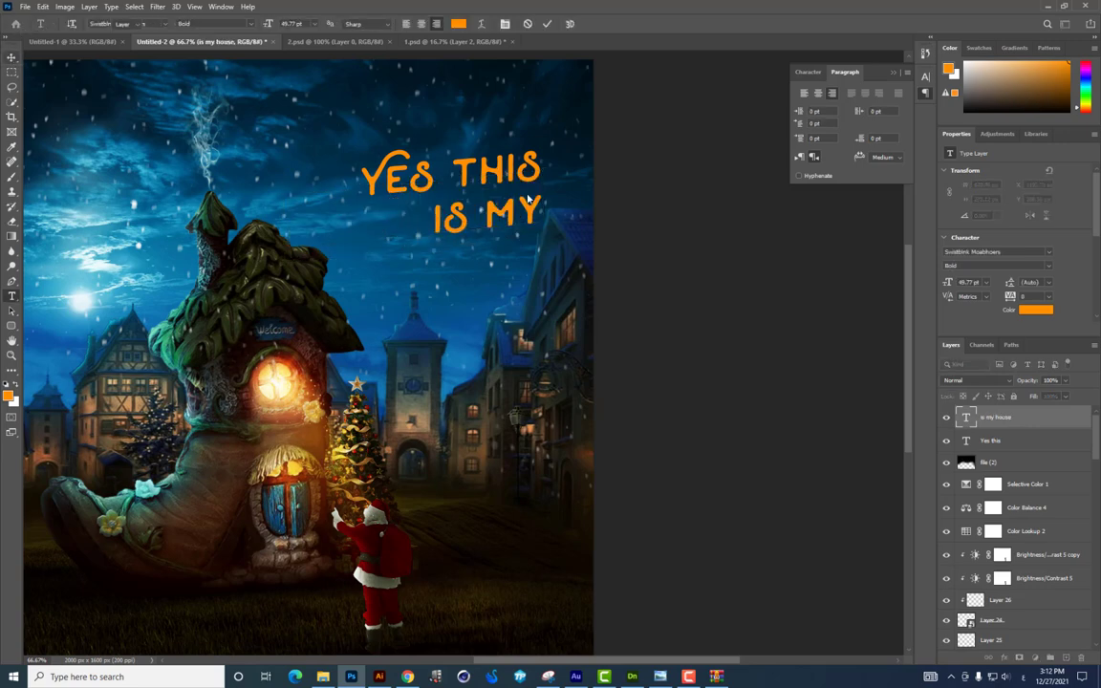
pyautogui.moveTo(521, 201)
pyautogui.mouseDown()
pyautogui.moveTo(488, 196)
pyautogui.moveTo(483, 263)
pyautogui.moveTo(519, 255)
pyautogui.mouseUp()
# Step: Edit the third line to read 'HOUSE'
pyautogui.doubleClick(459, 275)
pyautogui.write('house')
pyautogui.hotkey('ctrl', 'Return')
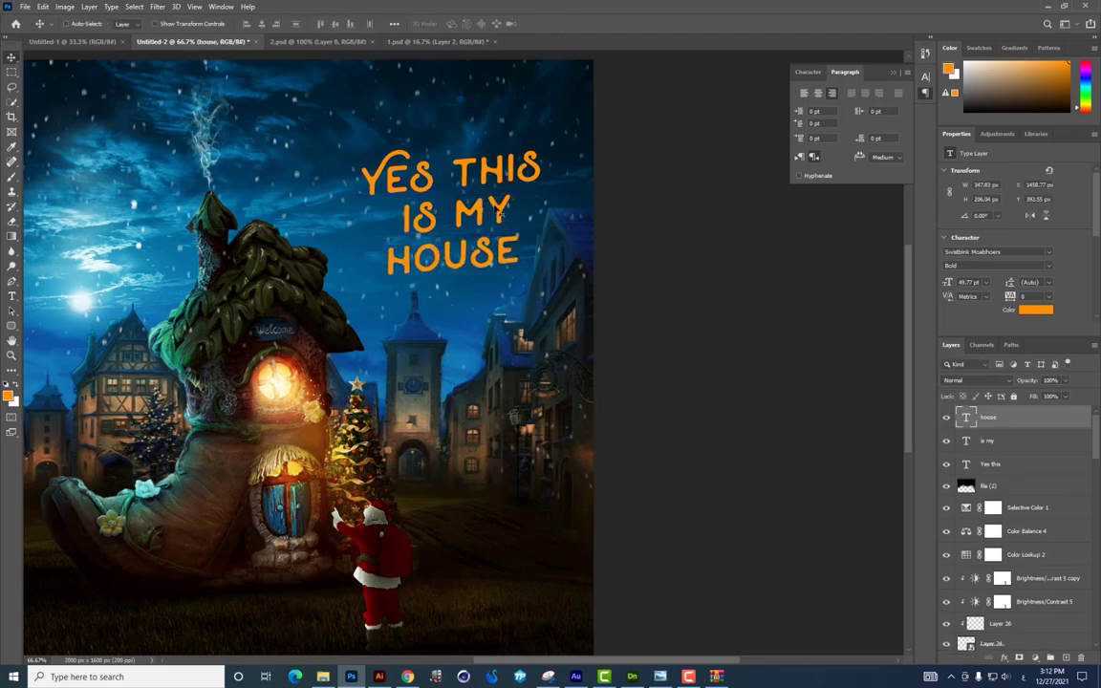
# Step: Merge the three lines, darken them to black with Lightness -100, and drag into Illustrator
pyautogui.rightClick(505, 210)
pyautogui.keyDown('shift'); pyautogui.click(507, 214); pyautogui.keyUp('shift')
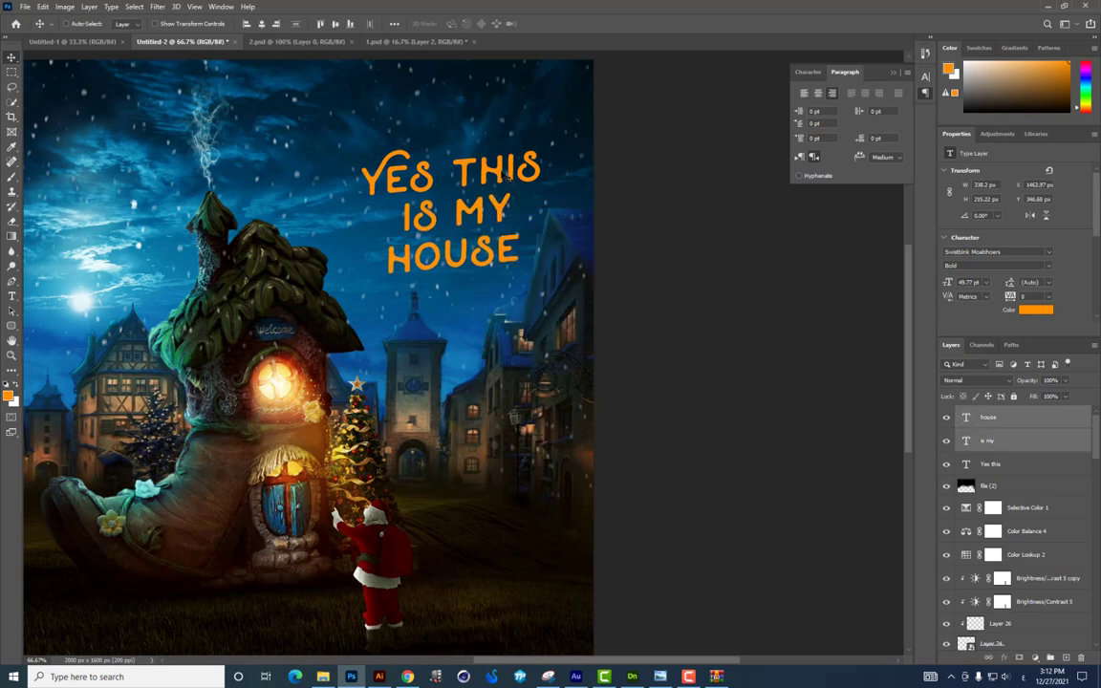
pyautogui.rightClick(502, 175)
pyautogui.keyDown('shift'); pyautogui.click(507, 182); pyautogui.keyUp('shift')
pyautogui.moveTo(513, 186); pyautogui.dragTo(508, 180)
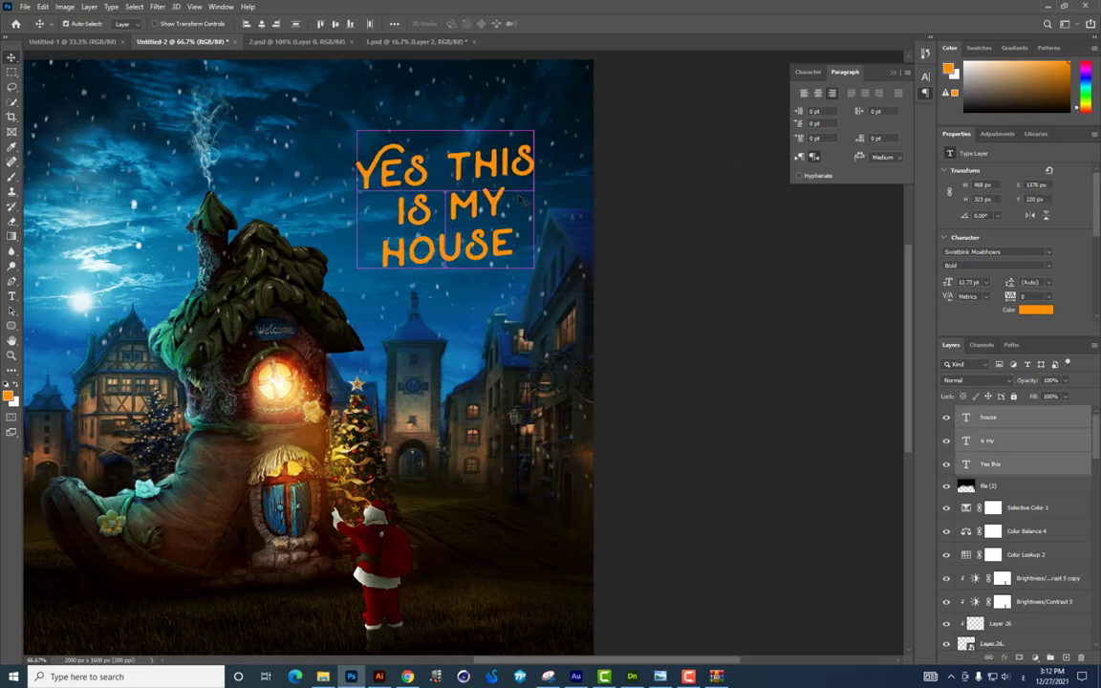
pyautogui.hotkey('ctrl', 'e')
pyautogui.hotkey('ctrl', 'u')
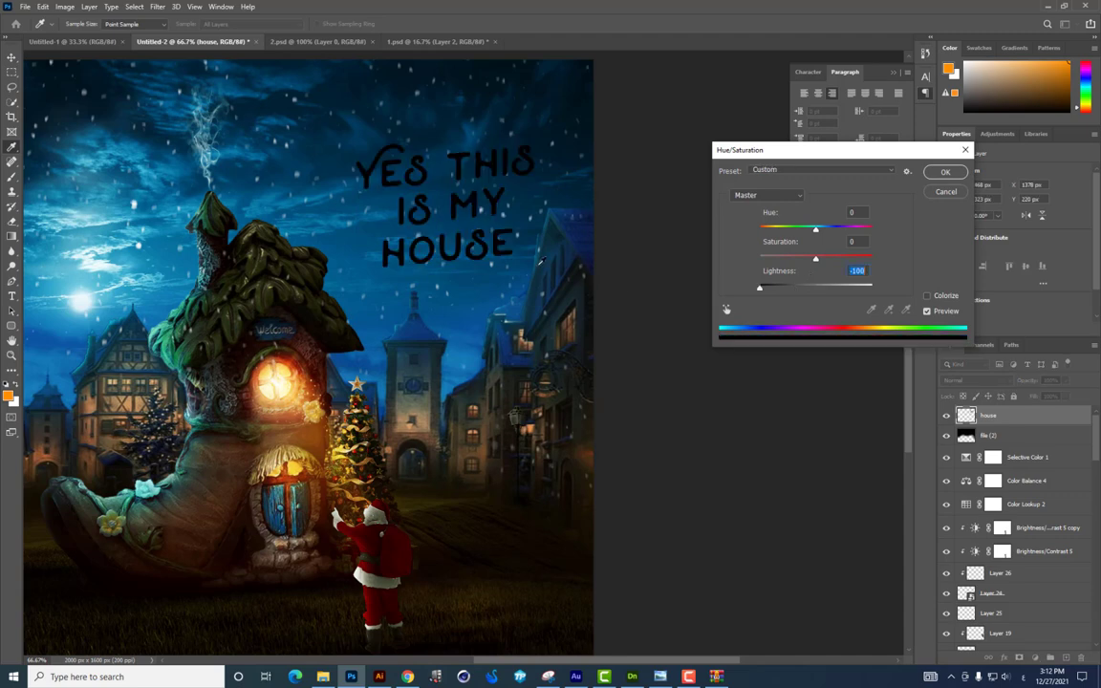
pyautogui.press('Return')
pyautogui.moveTo(444, 205)
pyautogui.mouseDown()
pyautogui.moveTo(378, 675)
pyautogui.moveTo(499, 360)
pyautogui.mouseUp()
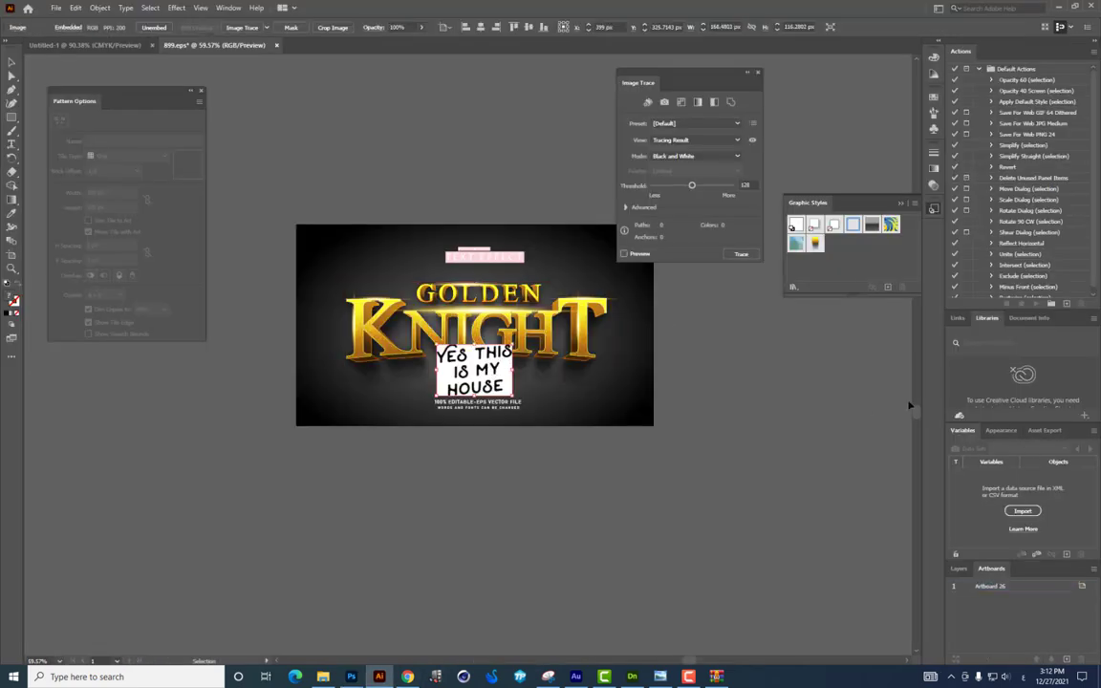
# Step: Image-trace the placed caption at 100% zoom and show the Properties panel
pyautogui.hotkey('ctrl', '1')
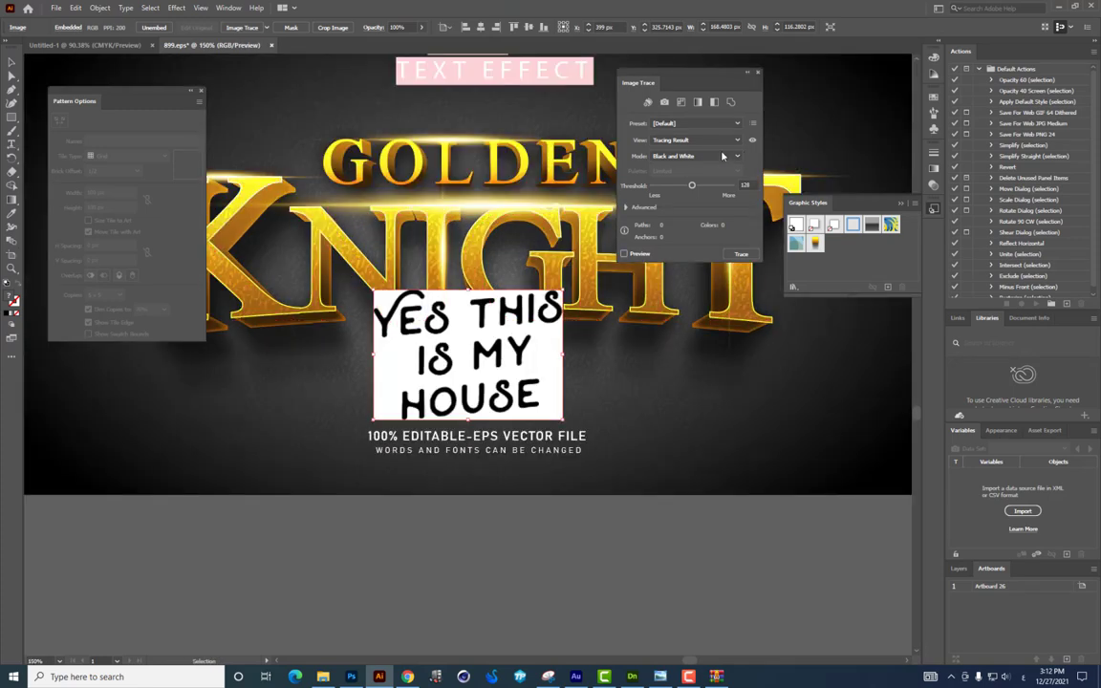
pyautogui.click(739, 256)
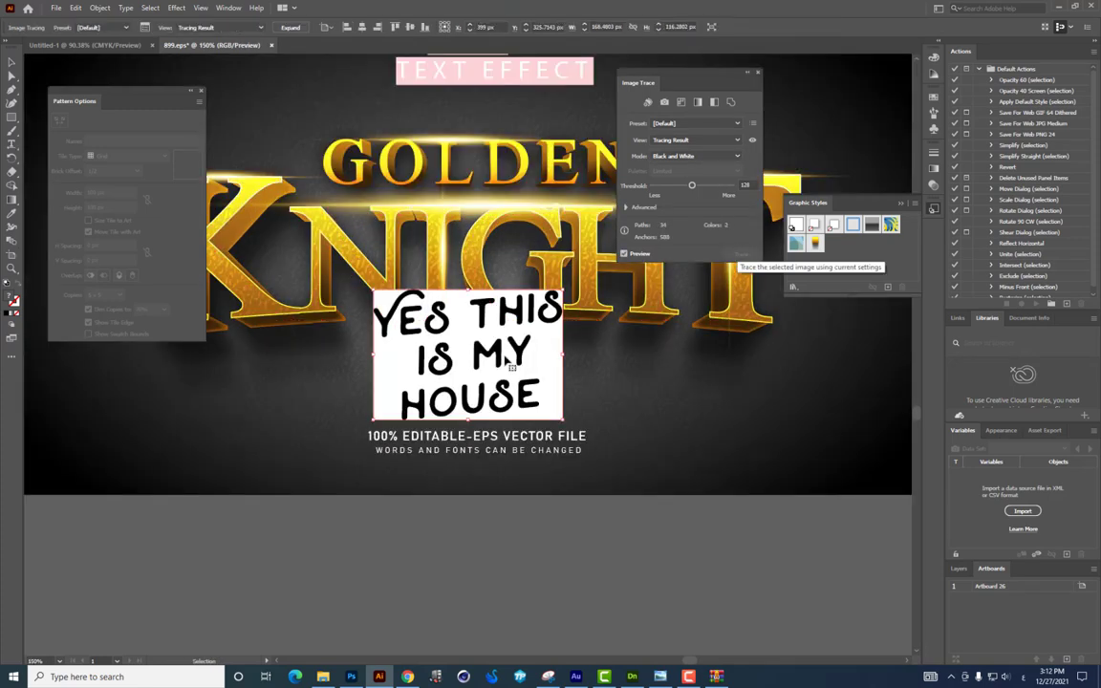
pyautogui.press('y')
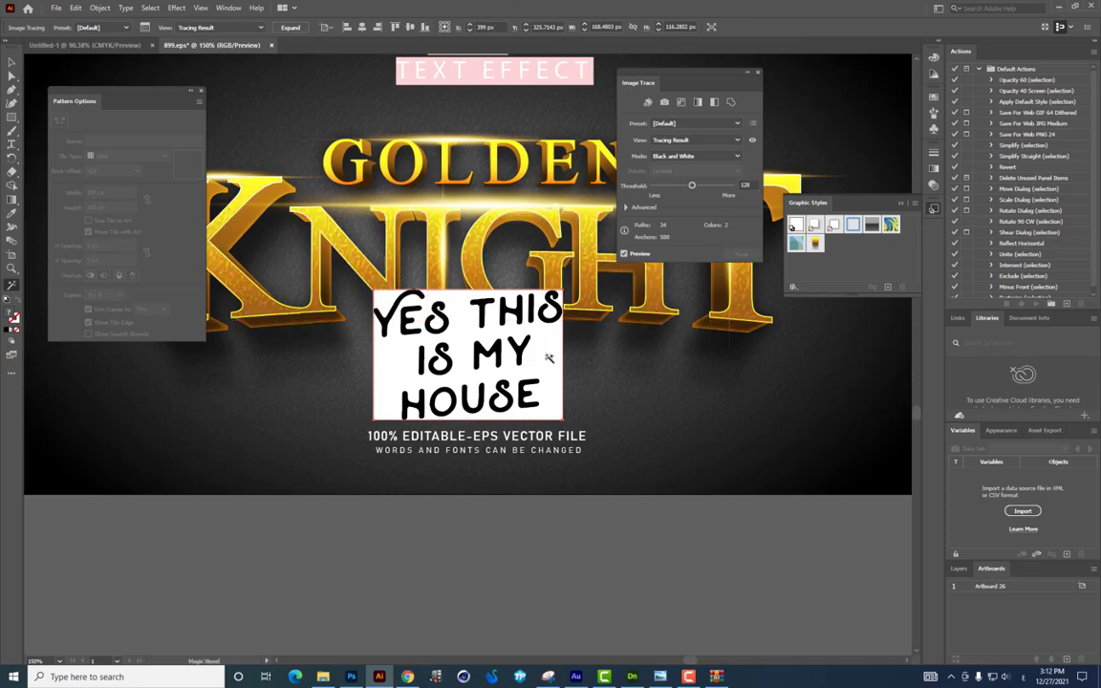
pyautogui.click(227, 9)
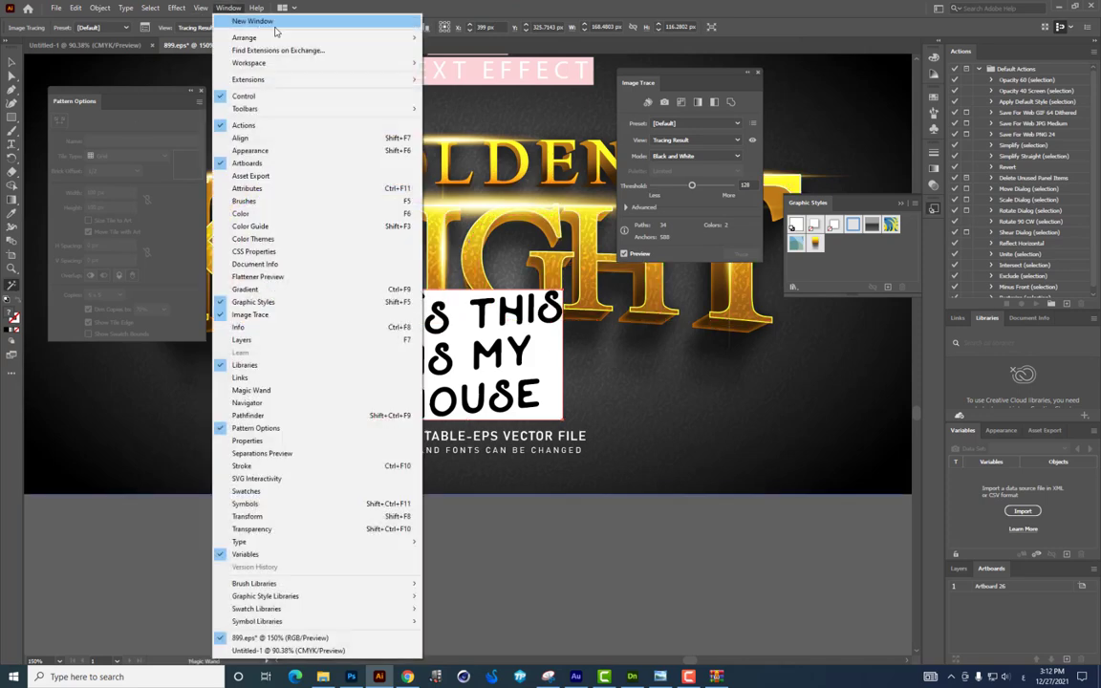
pyautogui.click(259, 443)
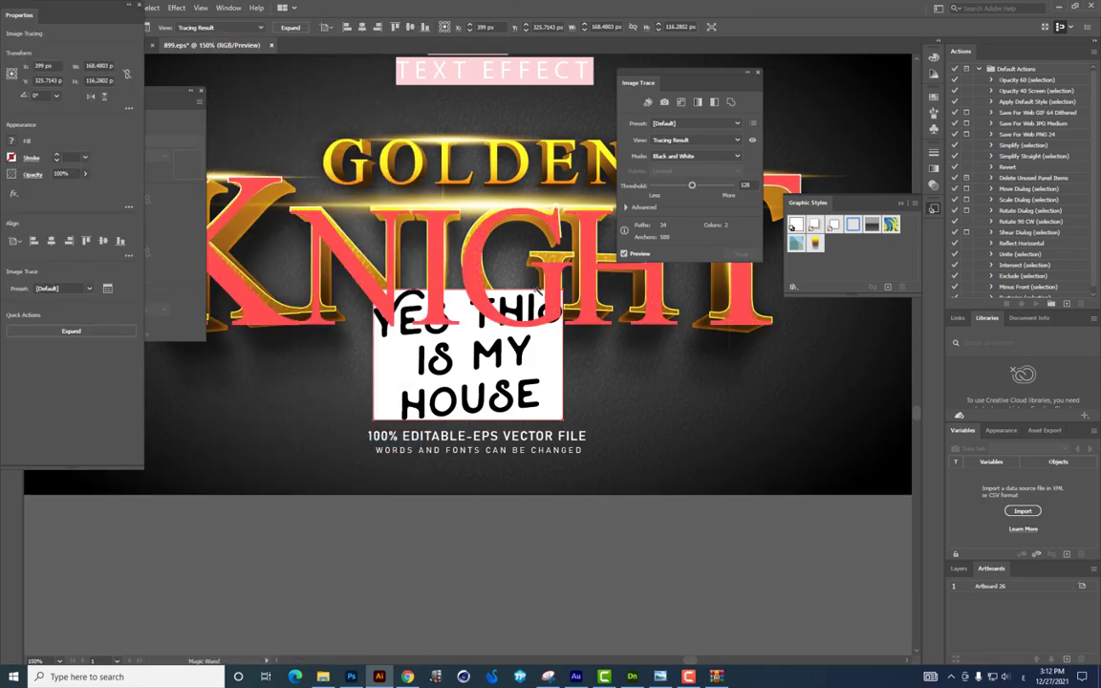
# Step: Delete the white background from the traced lettering and set its fill to None
pyautogui.click(498, 381)
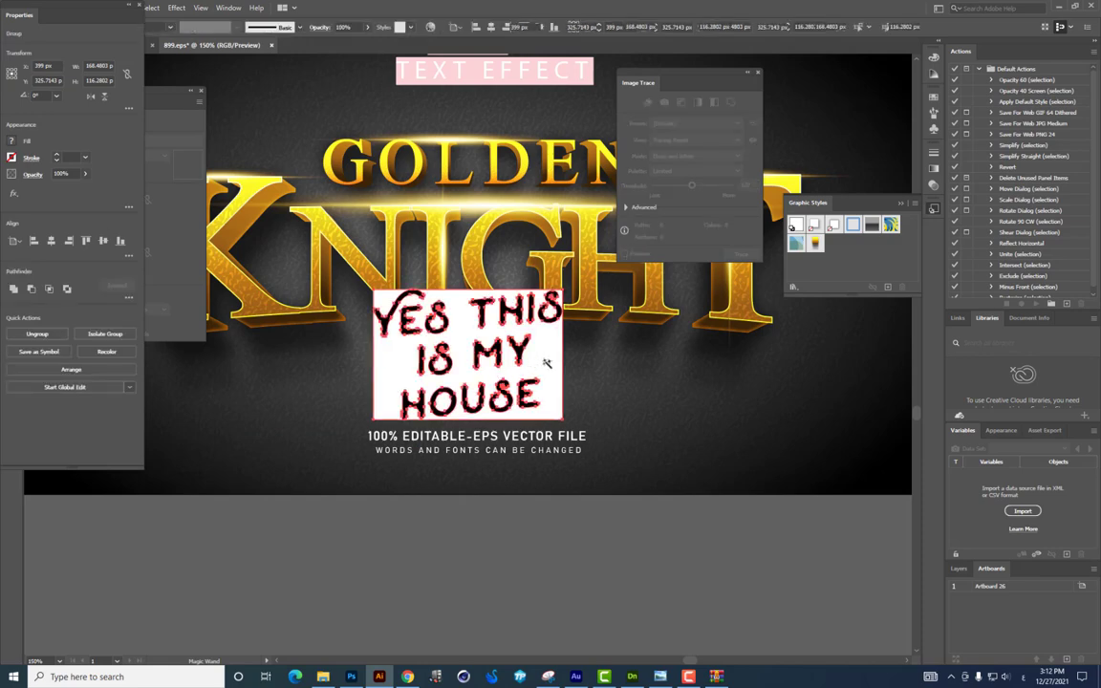
pyautogui.press('Delete')
pyautogui.moveTo(90, 26); pyautogui.dragTo(262, 77)
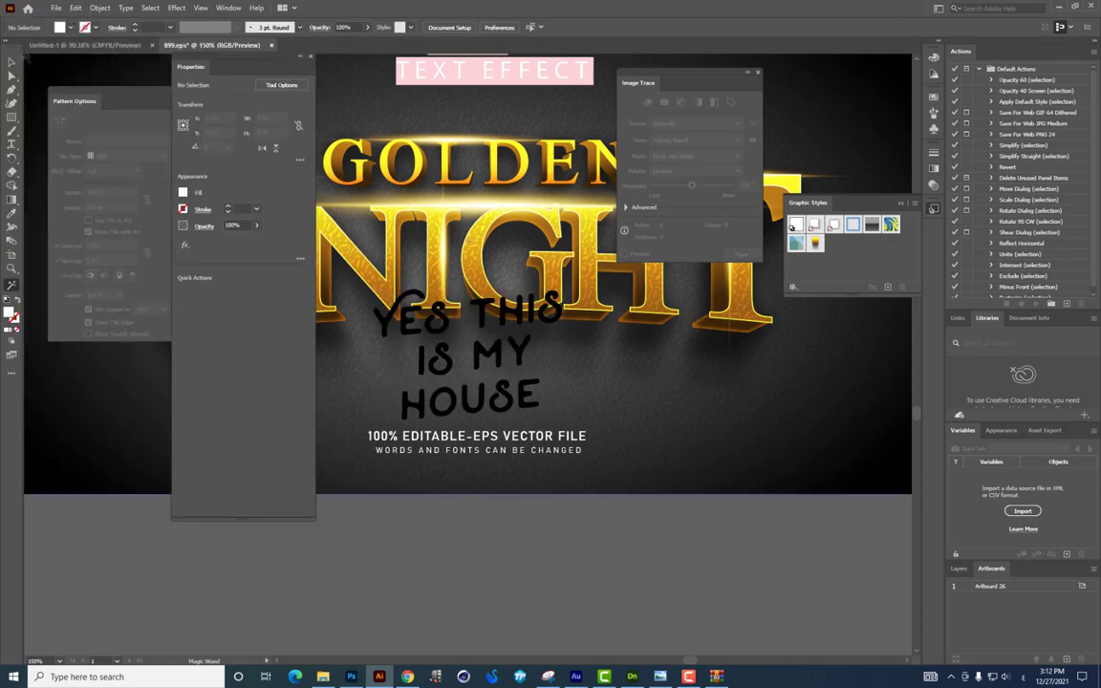
pyautogui.click(526, 392)
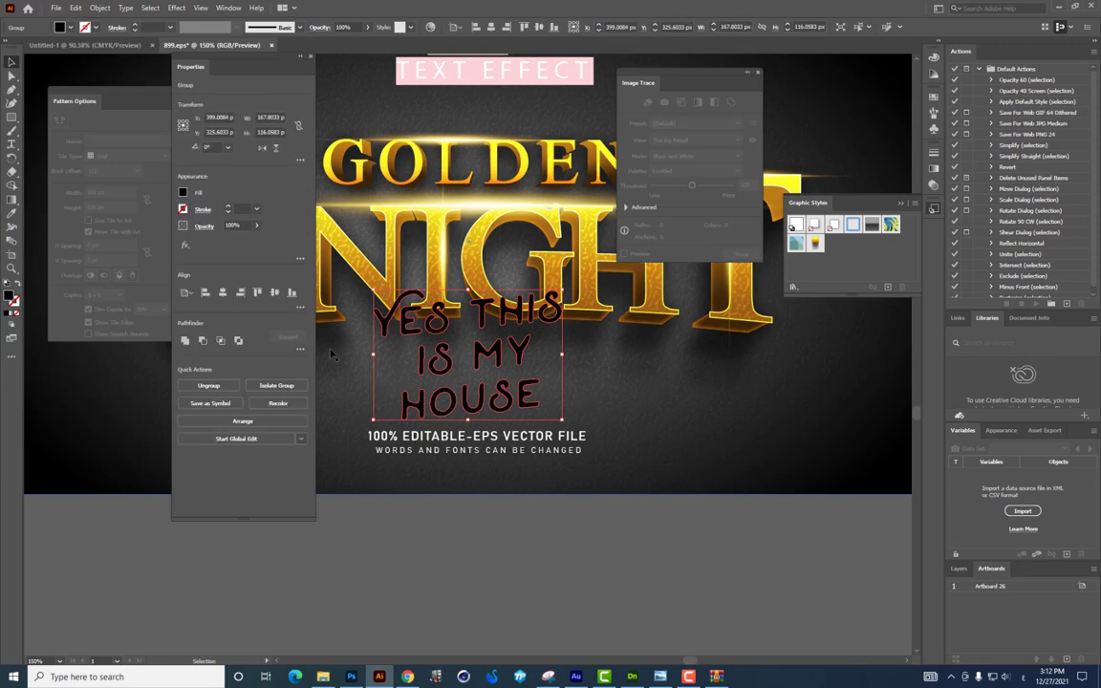
pyautogui.click(16, 314)
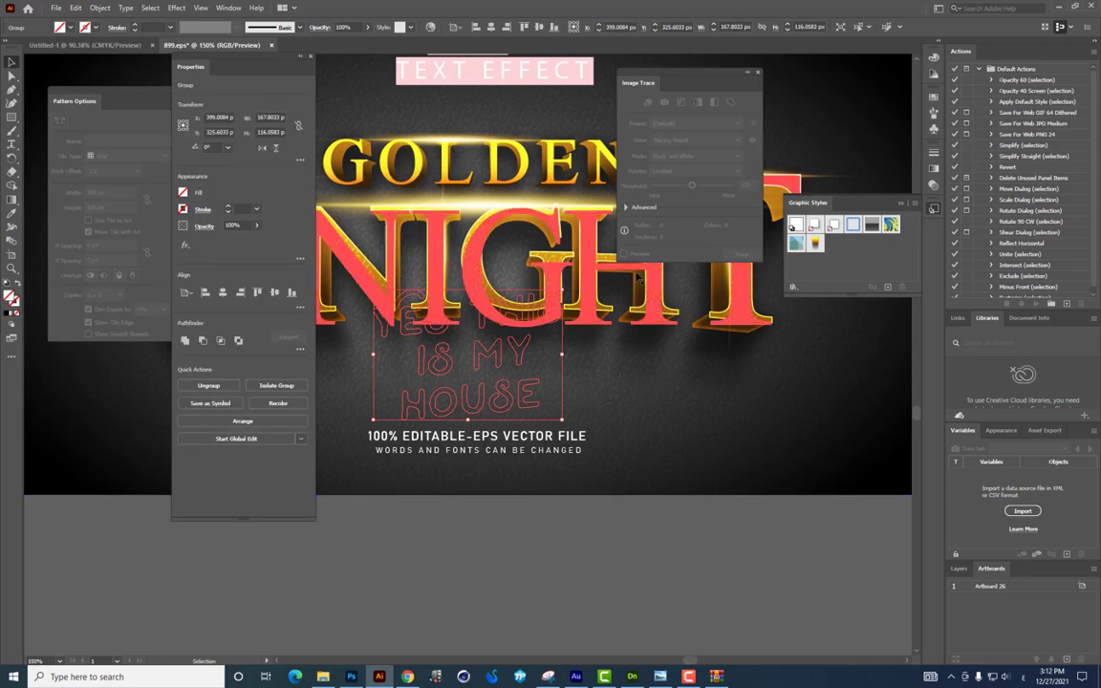
# Step: Apply the golden 3D graphic style, enlarge the lettering about 2x, and drag it to Photoshop
pyautogui.click(814, 244)
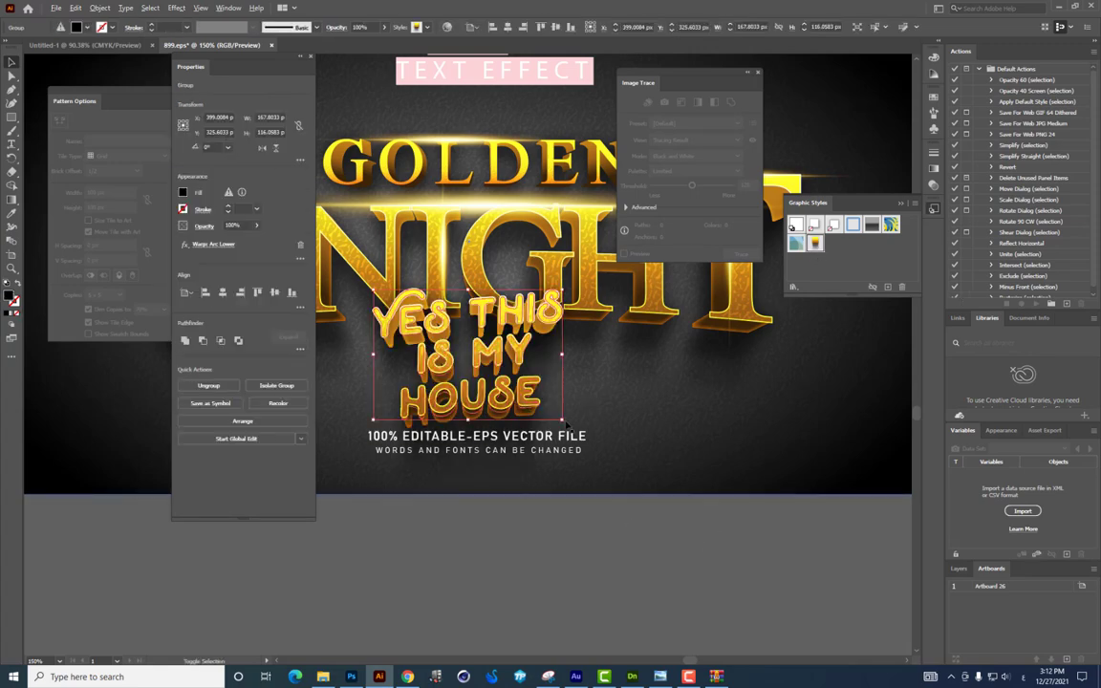
pyautogui.moveTo(561, 419); pyautogui.dragTo(723, 535)
pyautogui.click(722, 535)
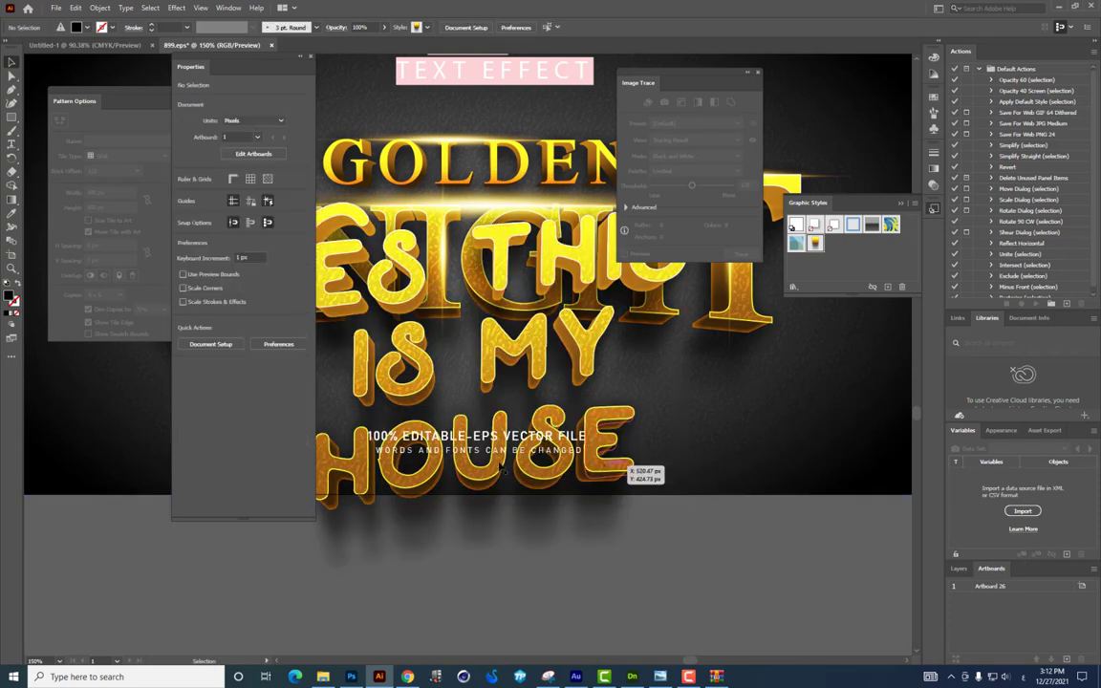
pyautogui.moveTo(541, 382); pyautogui.dragTo(495, 382)
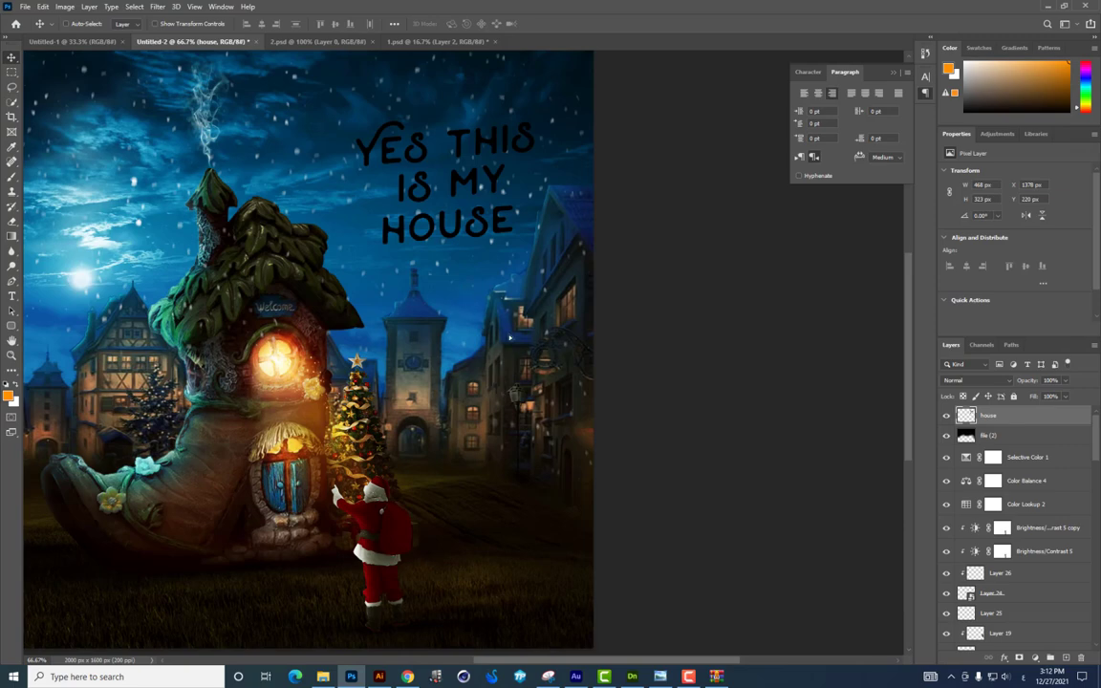
# Step: Commit the gold title as a smart object, shrunk to about 48% and moved up-right
pyautogui.moveTo(577, 381); pyautogui.dragTo(492, 373)
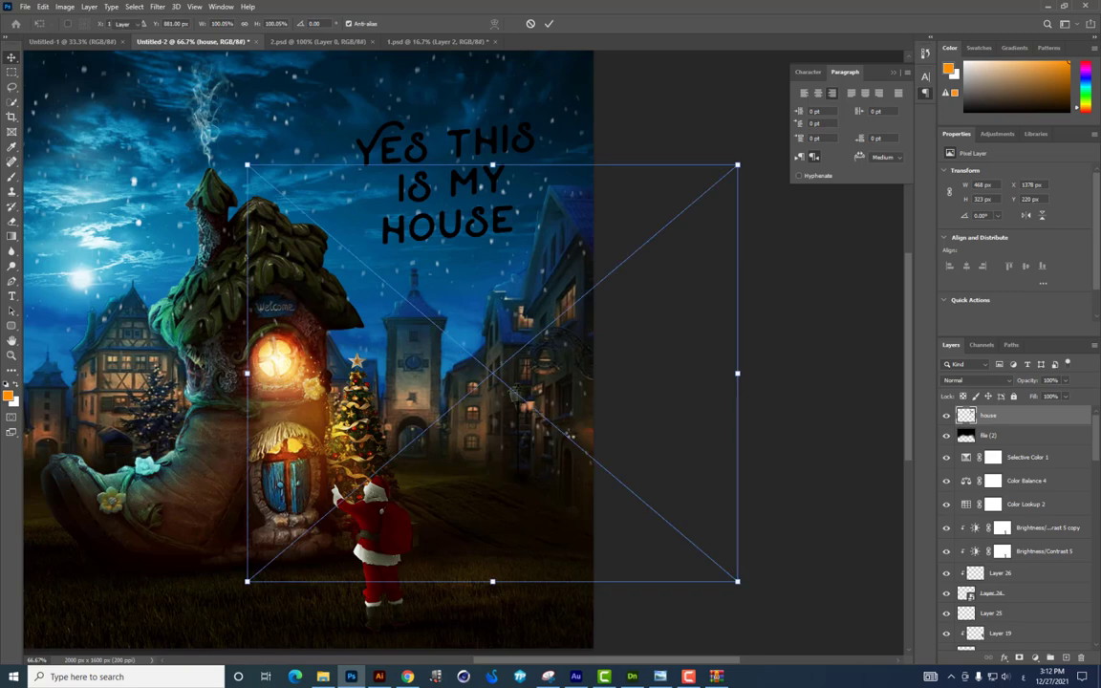
pyautogui.press('Return')
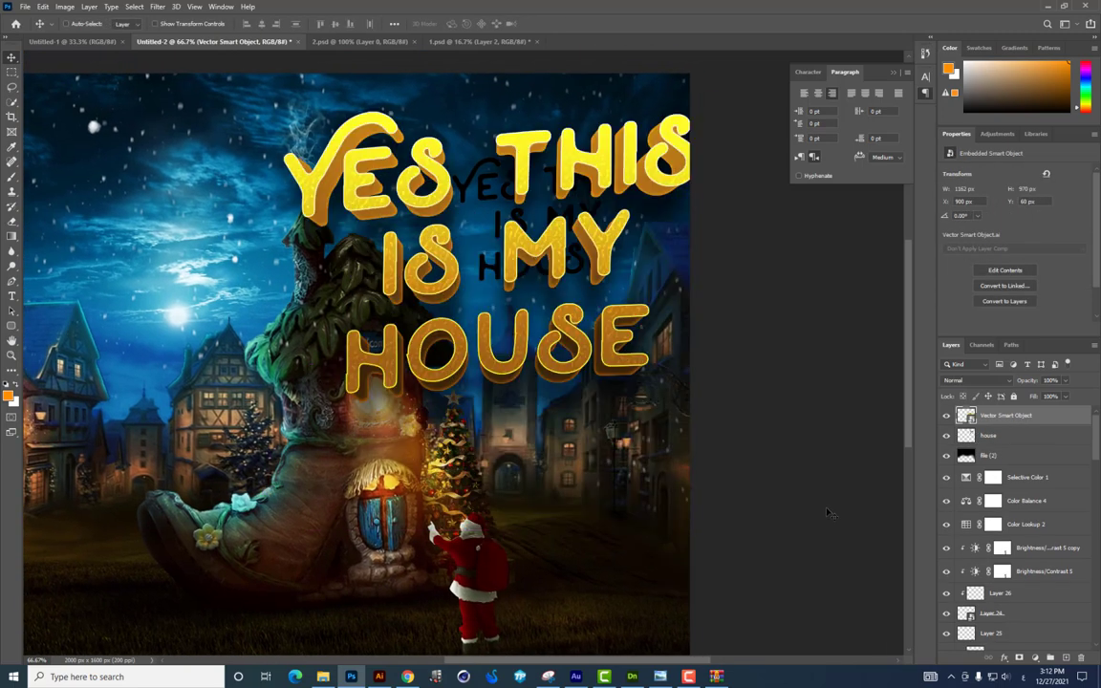
pyautogui.rightClick(908, 383)
pyautogui.press('Escape')
pyautogui.hotkey('ctrl', 't')
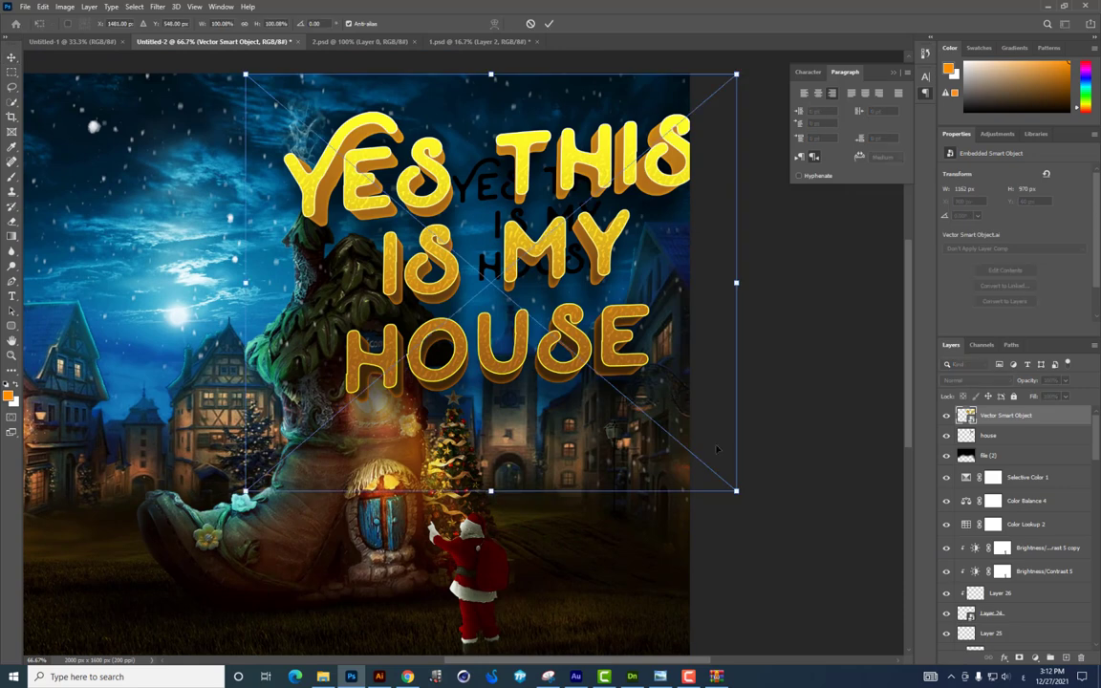
pyautogui.moveTo(736, 491); pyautogui.dragTo(576, 335)
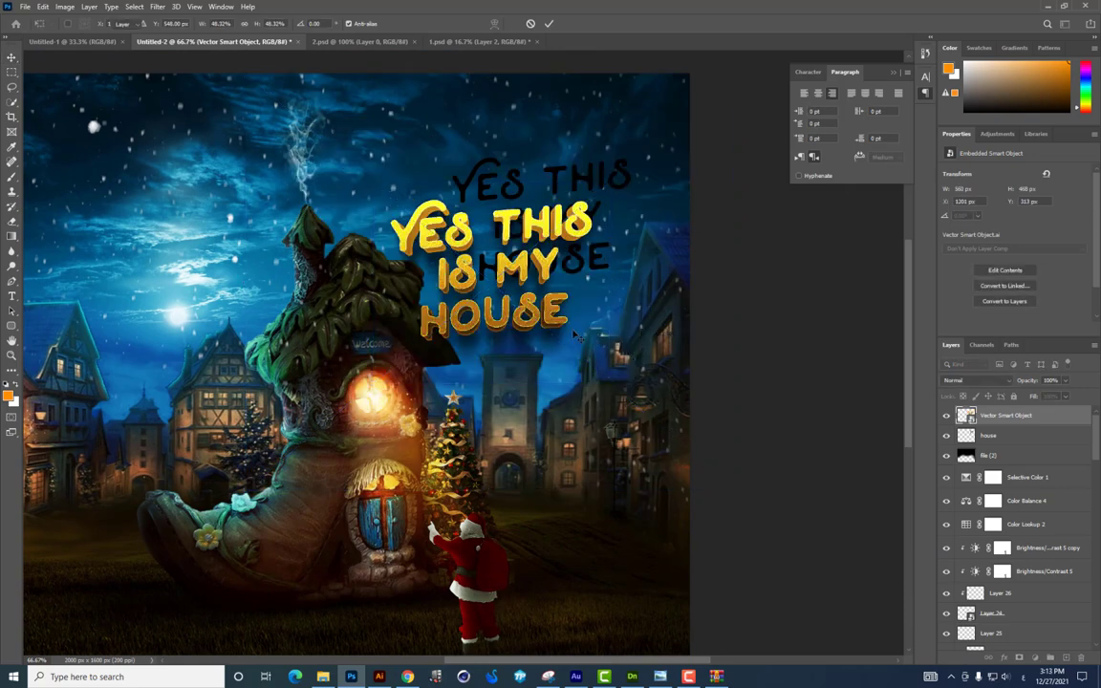
pyautogui.moveTo(603, 294); pyautogui.dragTo(645, 249)
pyautogui.press('Return')
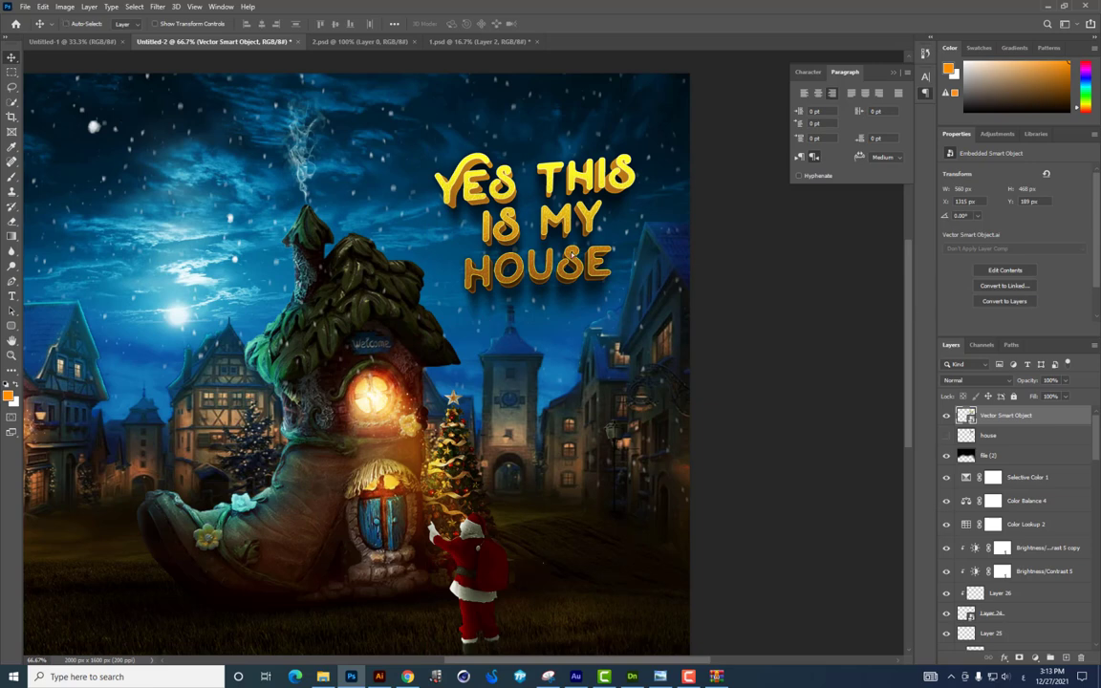
# Step: Scale the title further to about 42% and settle it lower in the sky
pyautogui.moveTo(571, 257); pyautogui.dragTo(558, 276)
pyautogui.hotkey('ctrl', 't')
pyautogui.moveTo(643, 355); pyautogui.dragTo(626, 335)
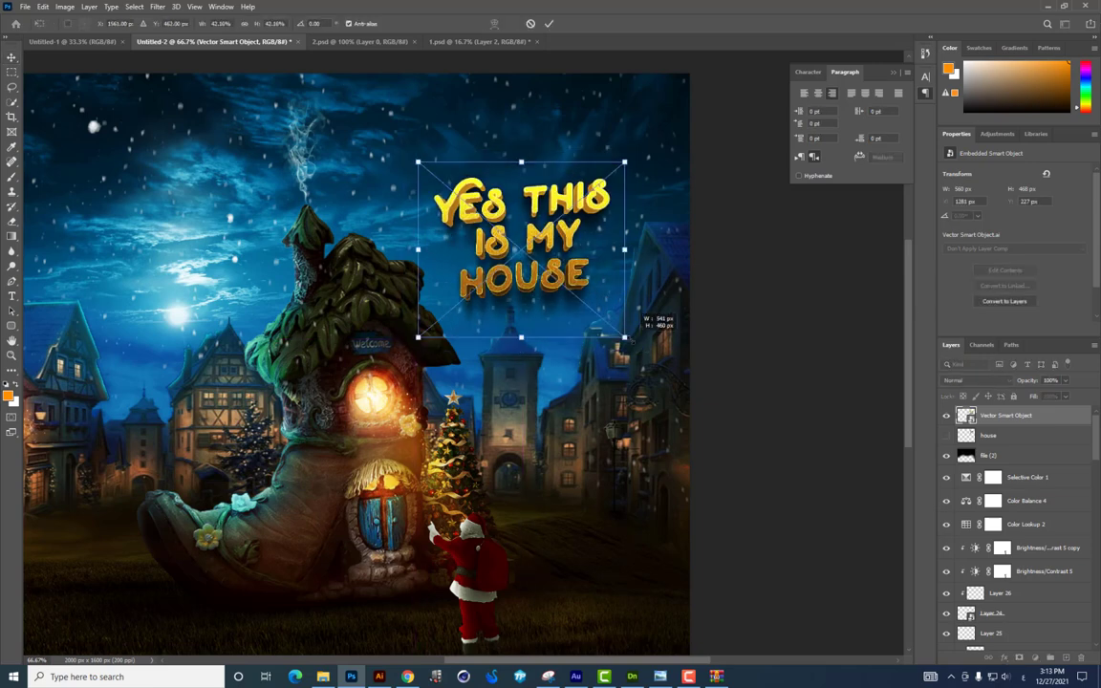
pyautogui.press('Return')
pyautogui.hotkey('ctrl', '-')
pyautogui.hotkey('ctrl', '-')
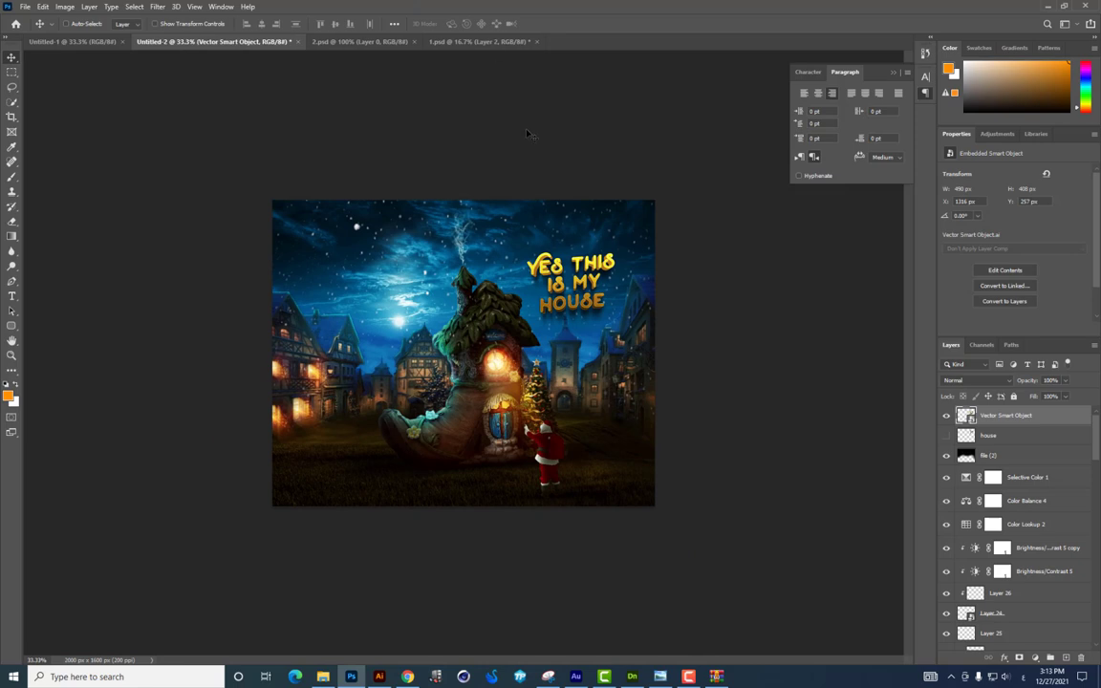
pyautogui.moveTo(605, 310); pyautogui.dragTo(603, 319)
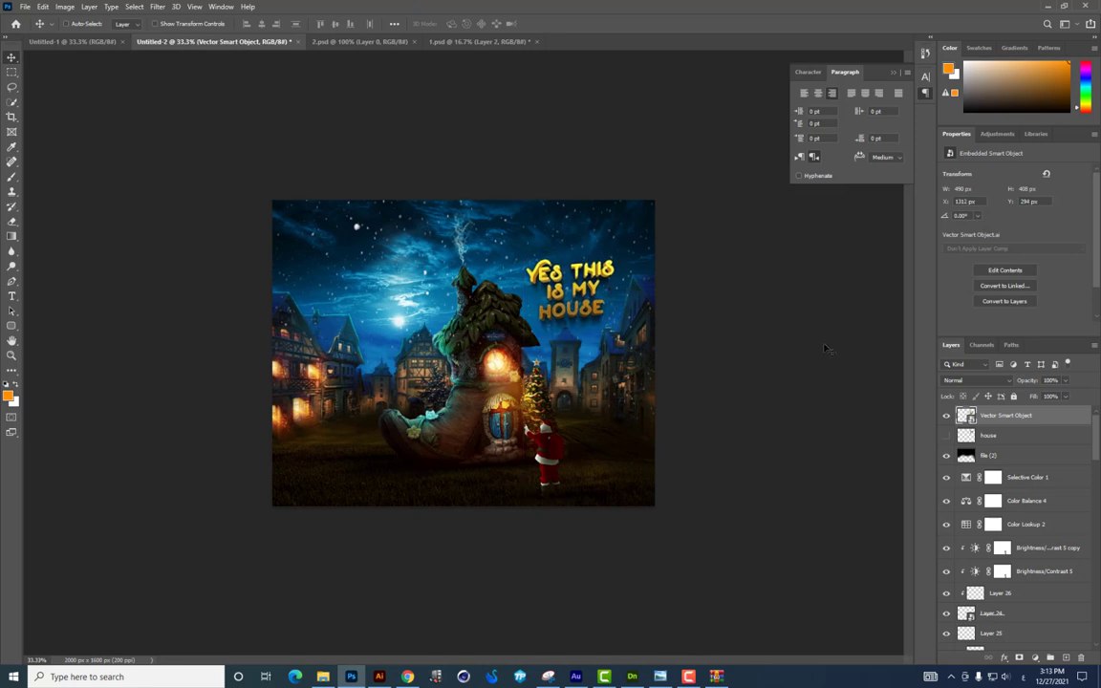
pyautogui.hotkey('ctrl', '+')
pyautogui.scroll(-3, 1099, 489)
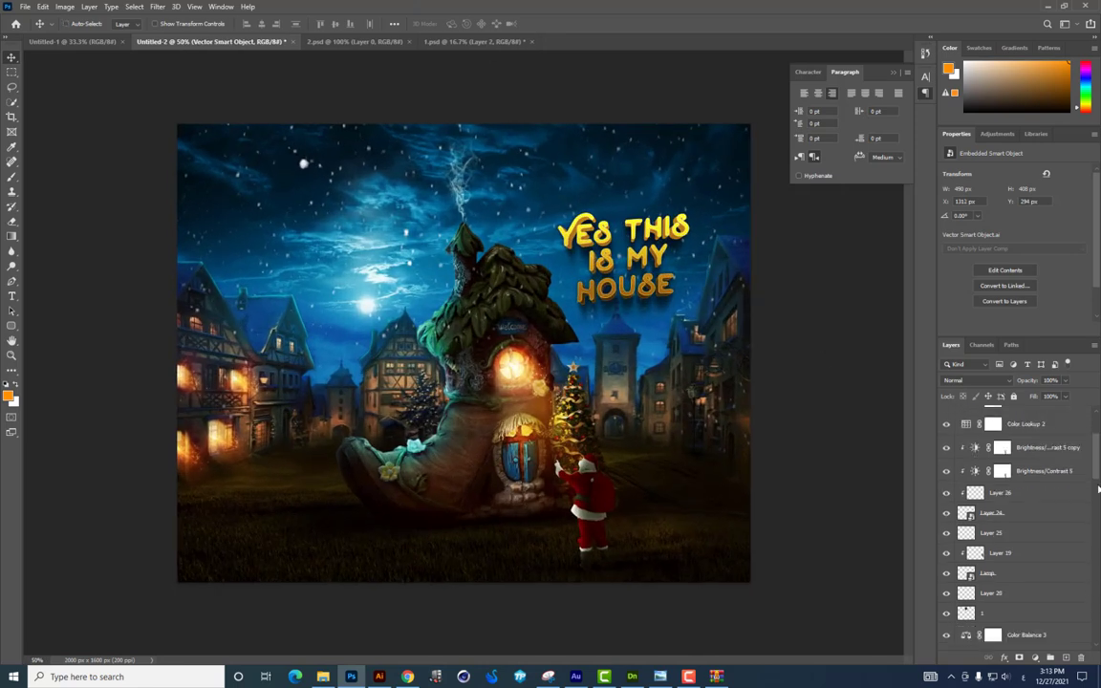
# Step: Select Layer 21 in the Layers panel as the insertion point
pyautogui.scroll(-5, 1099, 470)
pyautogui.scroll(-1, 1019, 494)
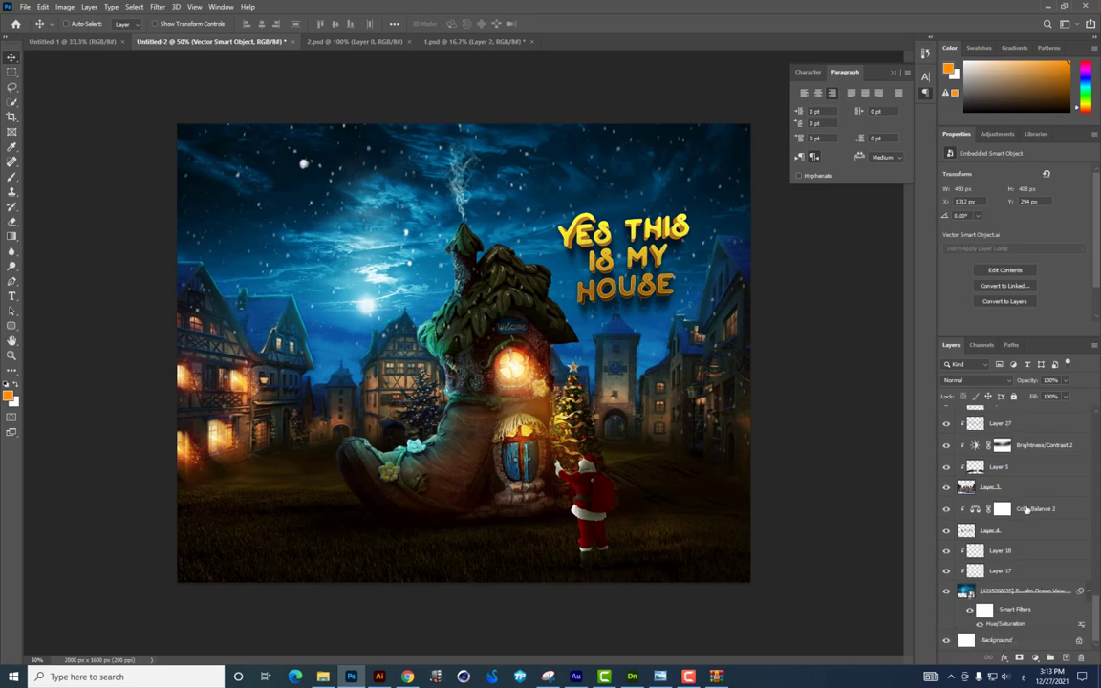
pyautogui.scroll(2, 1019, 509)
pyautogui.scroll(2, 1014, 509)
pyautogui.scroll(2, 1009, 510)
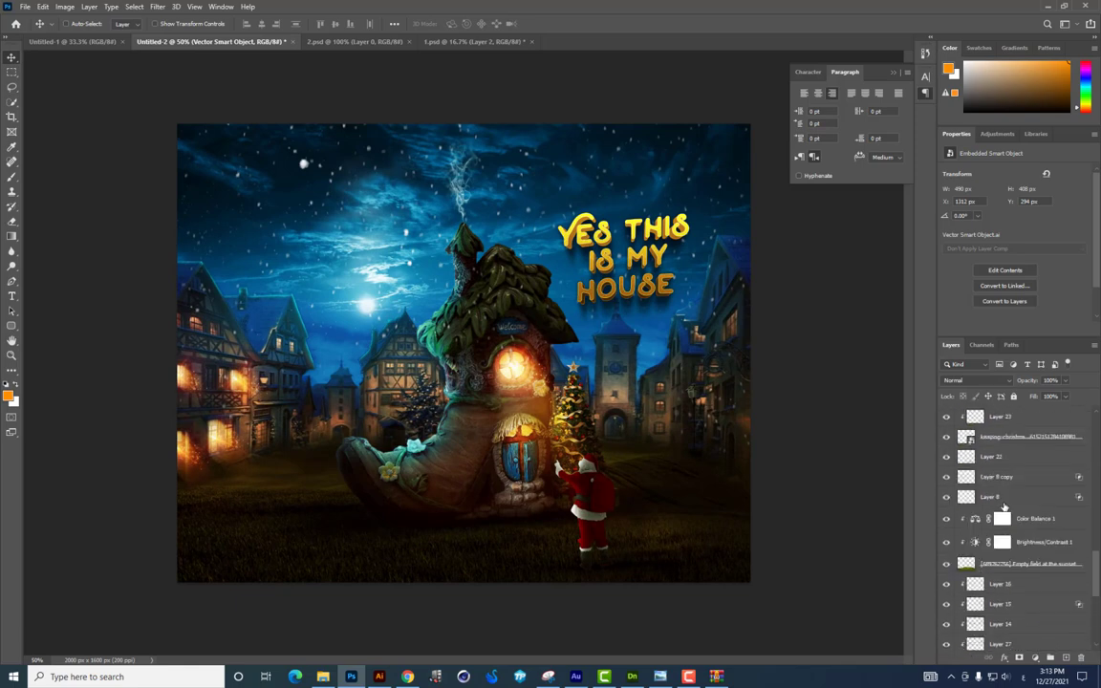
pyautogui.scroll(2, 1004, 510)
pyautogui.click(999, 456)
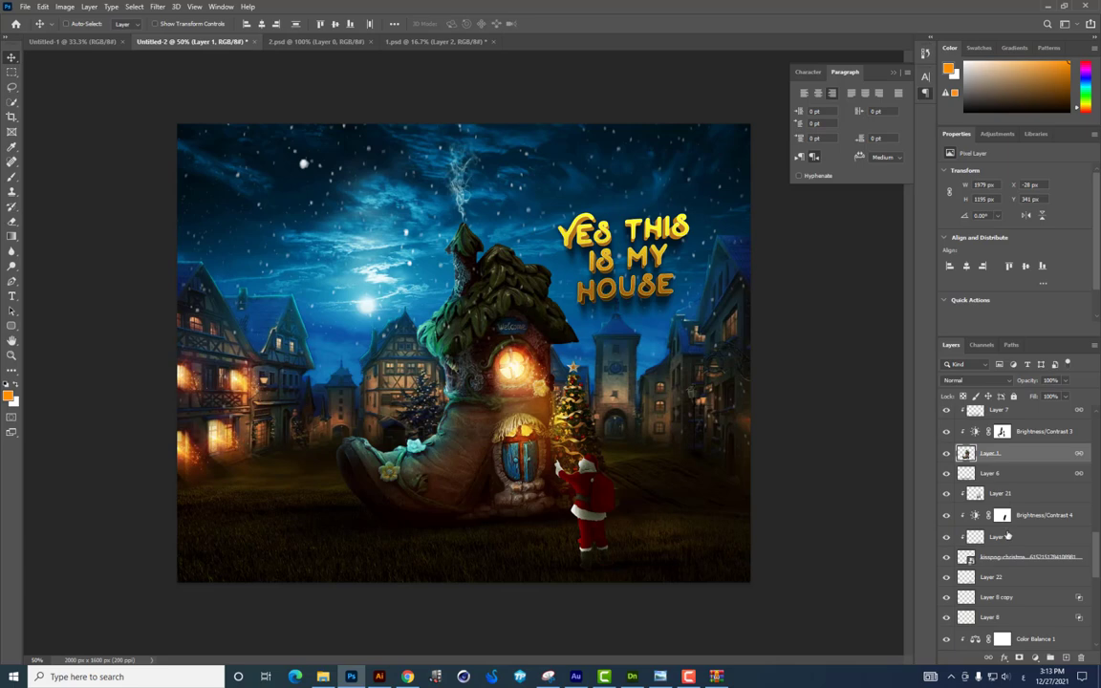
pyautogui.click(1005, 578)
pyautogui.click(1011, 539)
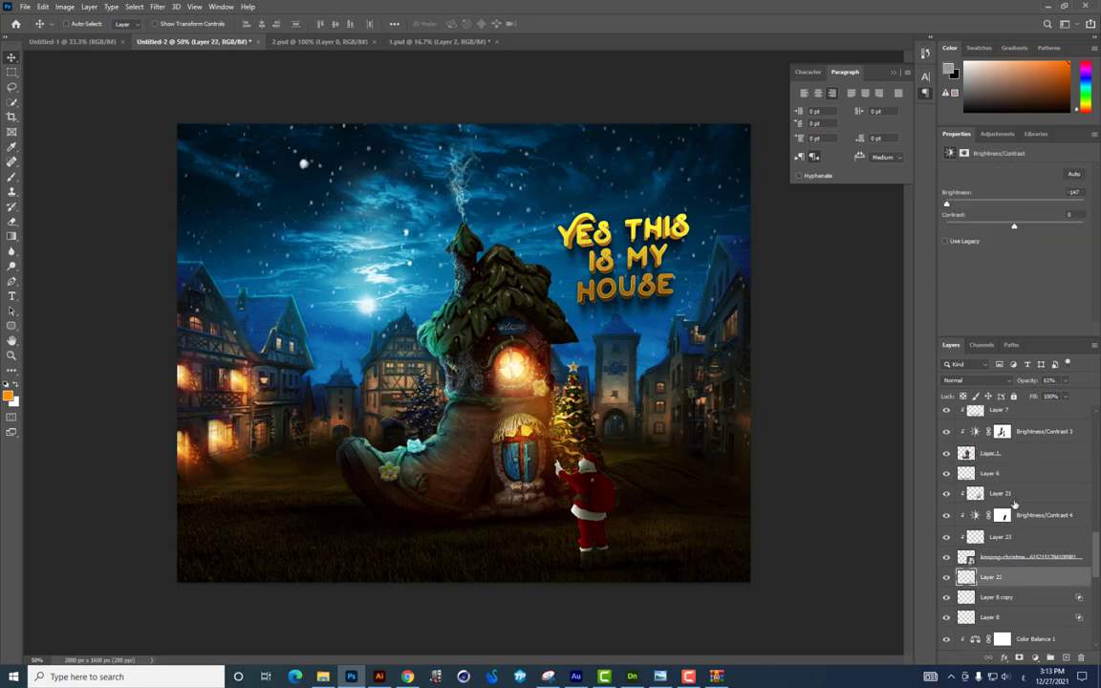
# Step: Drag qwe.jpg from the source images folder into the Photoshop canvas
pyautogui.hotkey('alt', 'Tab')
pyautogui.hotkey('alt', 'Tab')
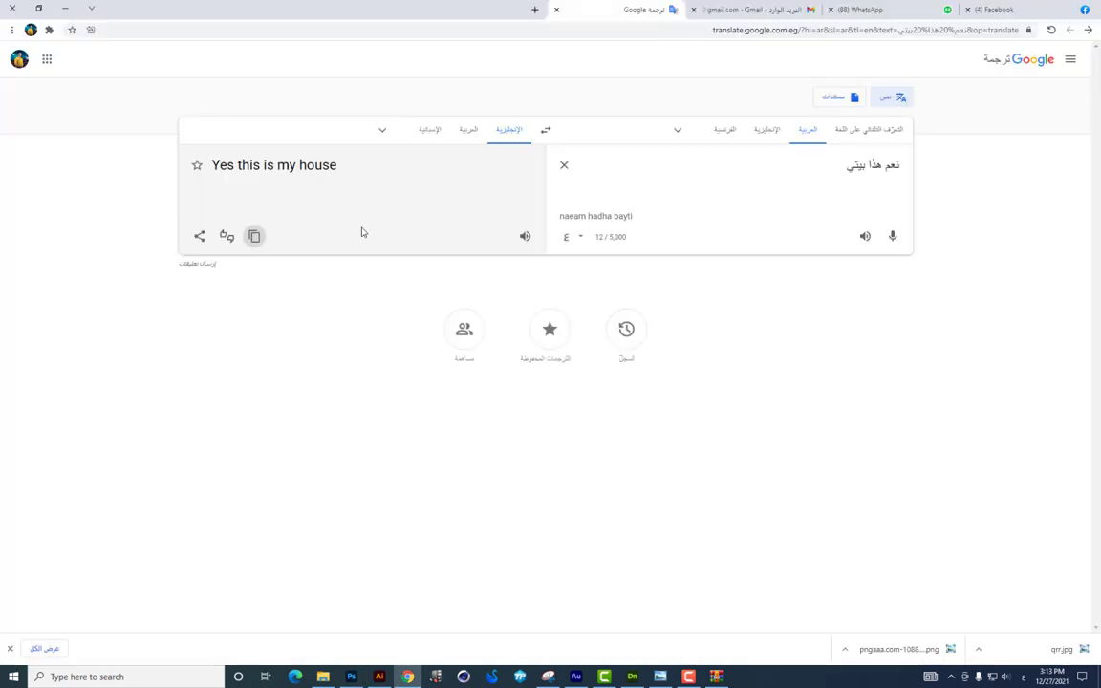
pyautogui.click(324, 675)
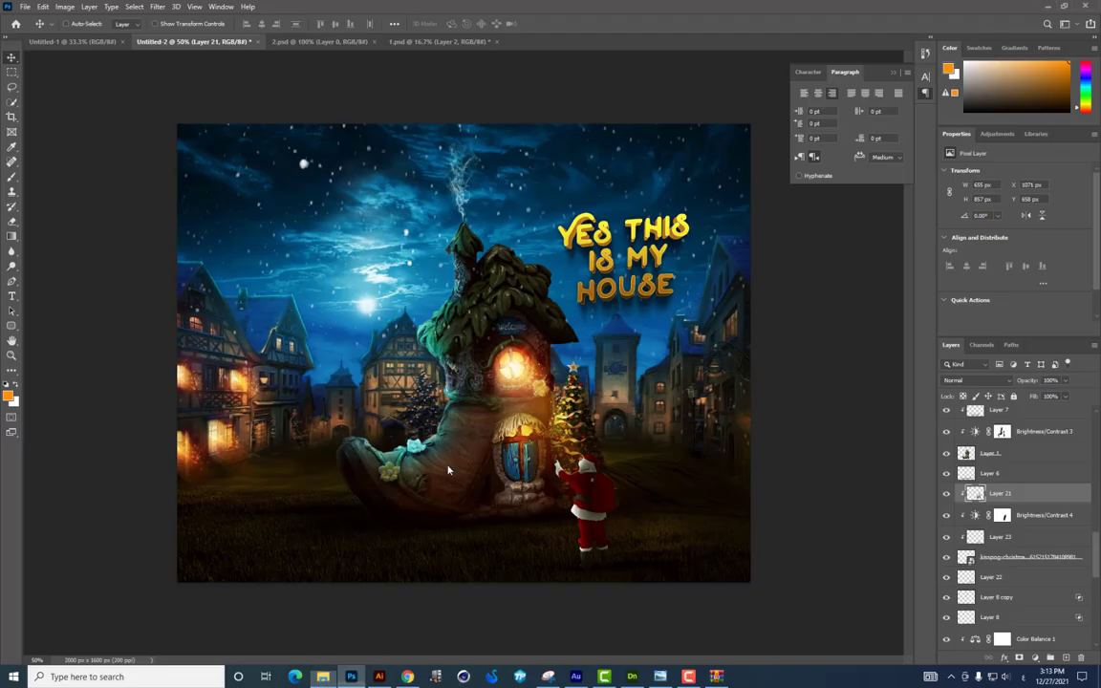
pyautogui.moveTo(534, 317); pyautogui.dragTo(537, 396)
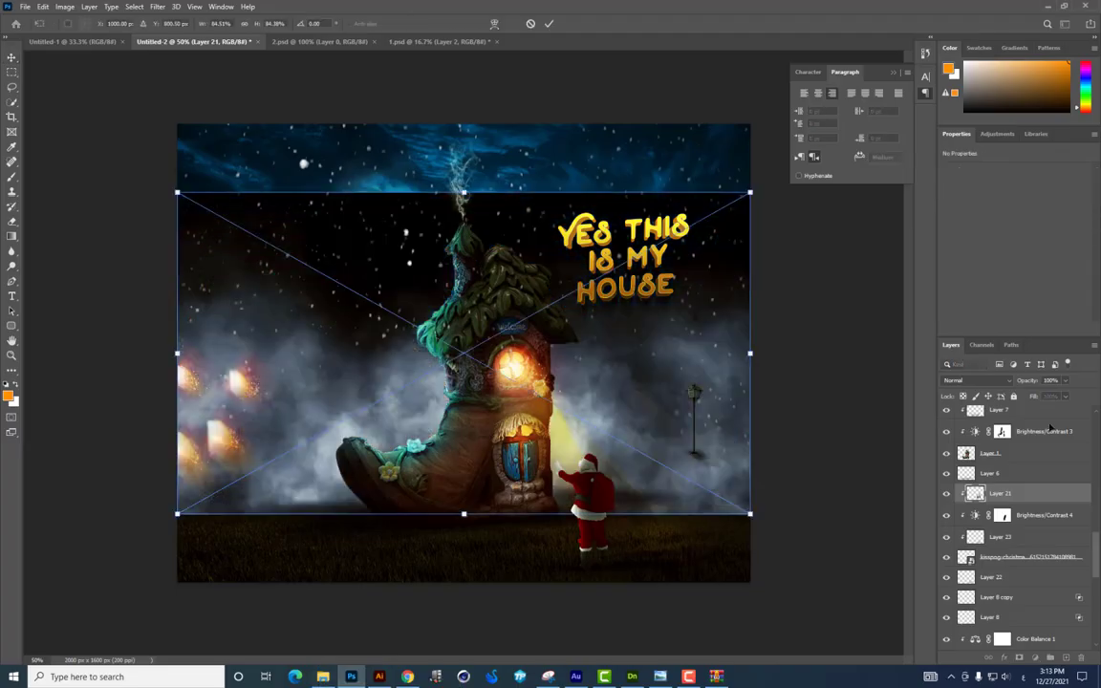
# Step: Commit the fog image, blend it in Screen mode, and shrink it to the lower left
pyautogui.press('Return')
pyautogui.click(975, 380)
pyautogui.click(952, 475)
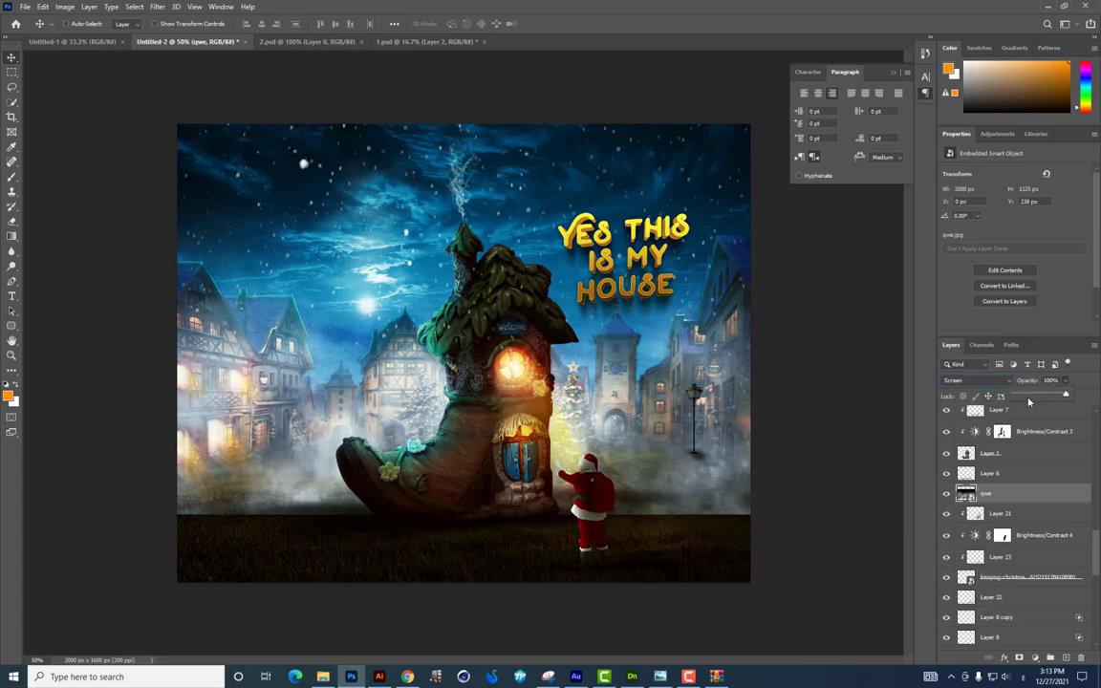
pyautogui.hotkey('ctrl', 't')
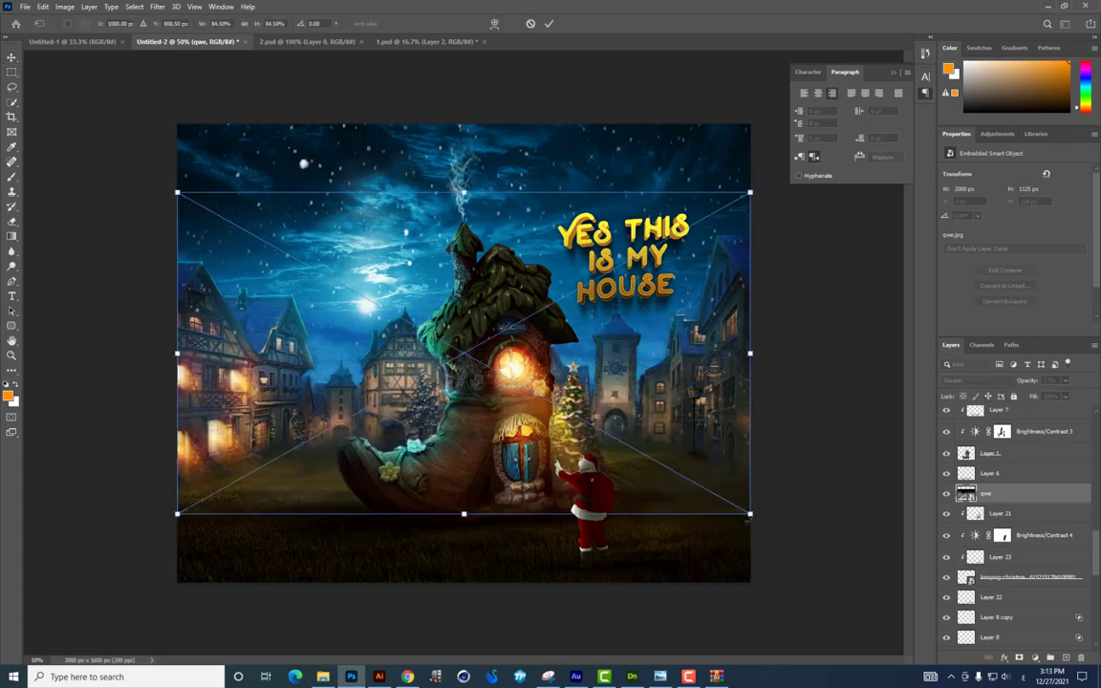
pyautogui.moveTo(665, 440); pyautogui.dragTo(397, 469)
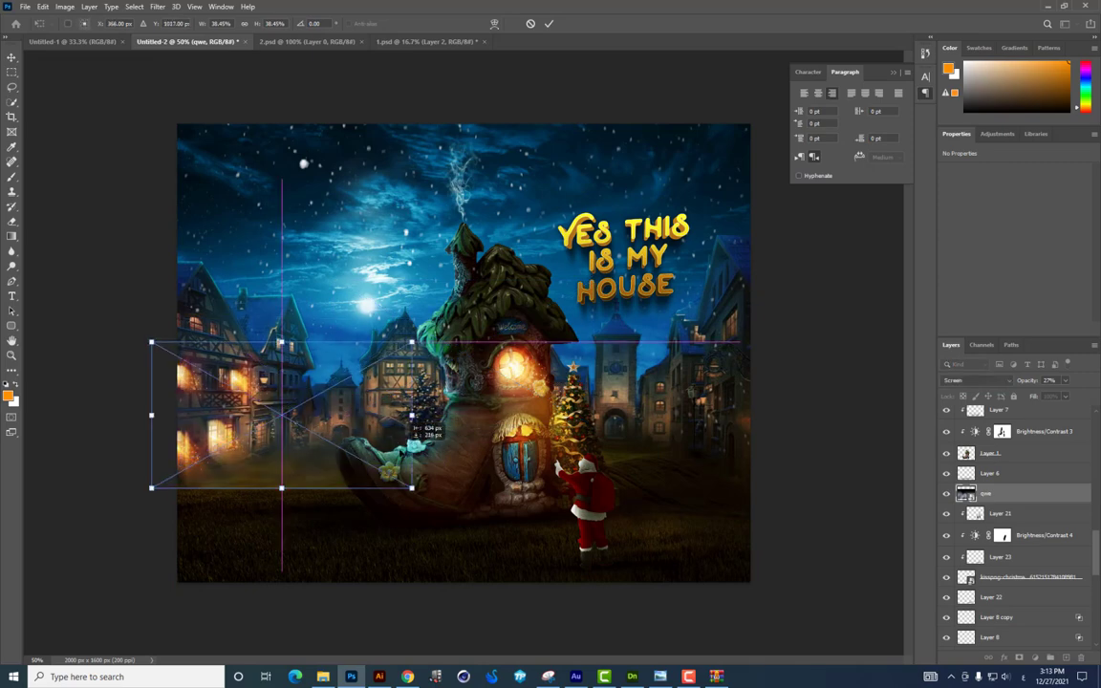
# Step: Add a fog copy right of the boot house, merge both, keeping Screen mode
pyautogui.hotkey('ctrl', 'j')
pyautogui.moveTo(177, 415)
pyautogui.mouseDown()
pyautogui.moveTo(152, 415)
pyautogui.moveTo(766, 415)
pyautogui.mouseUp()
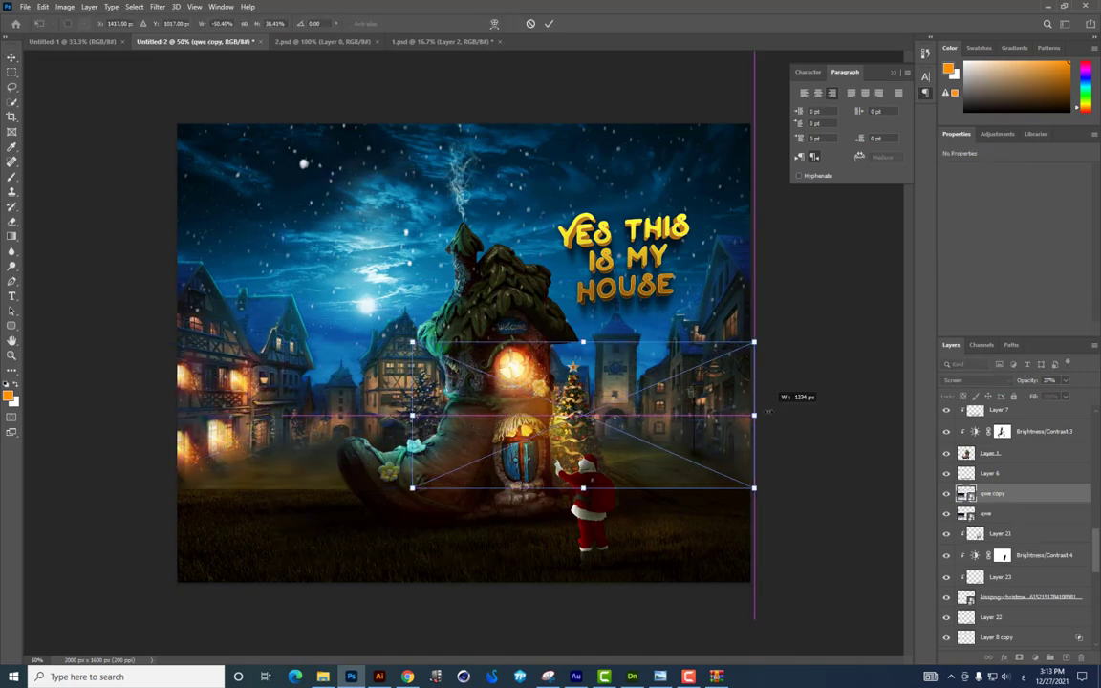
pyautogui.press('Return')
pyautogui.hotkey('ctrl', 'e')
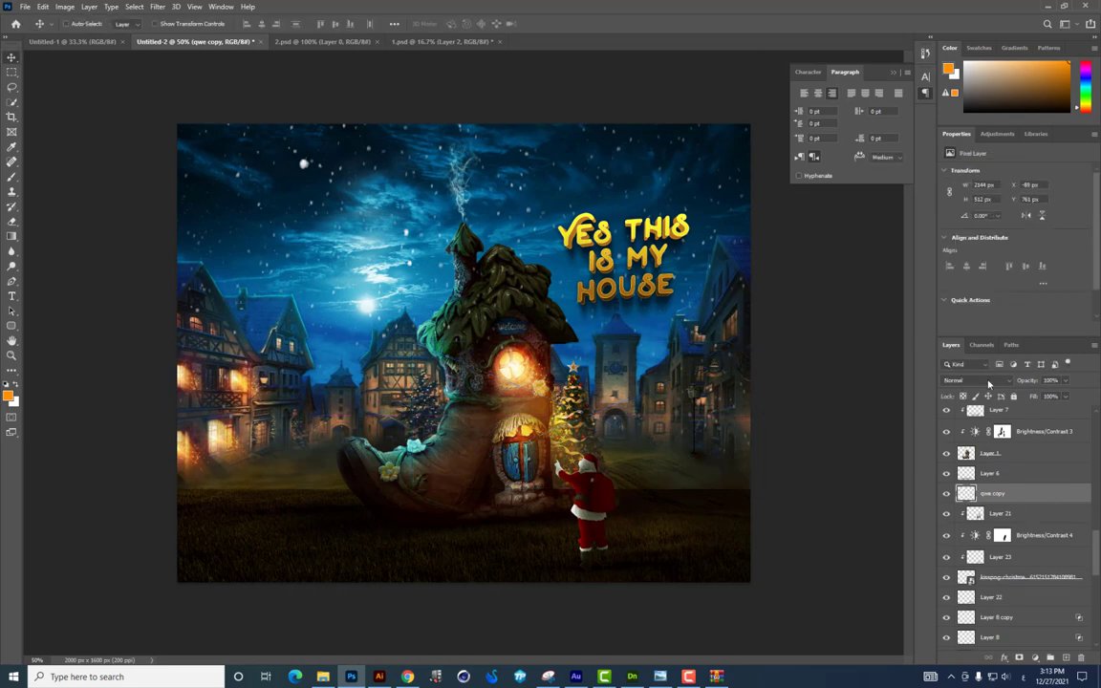
pyautogui.click(975, 381)
pyautogui.click(975, 468)
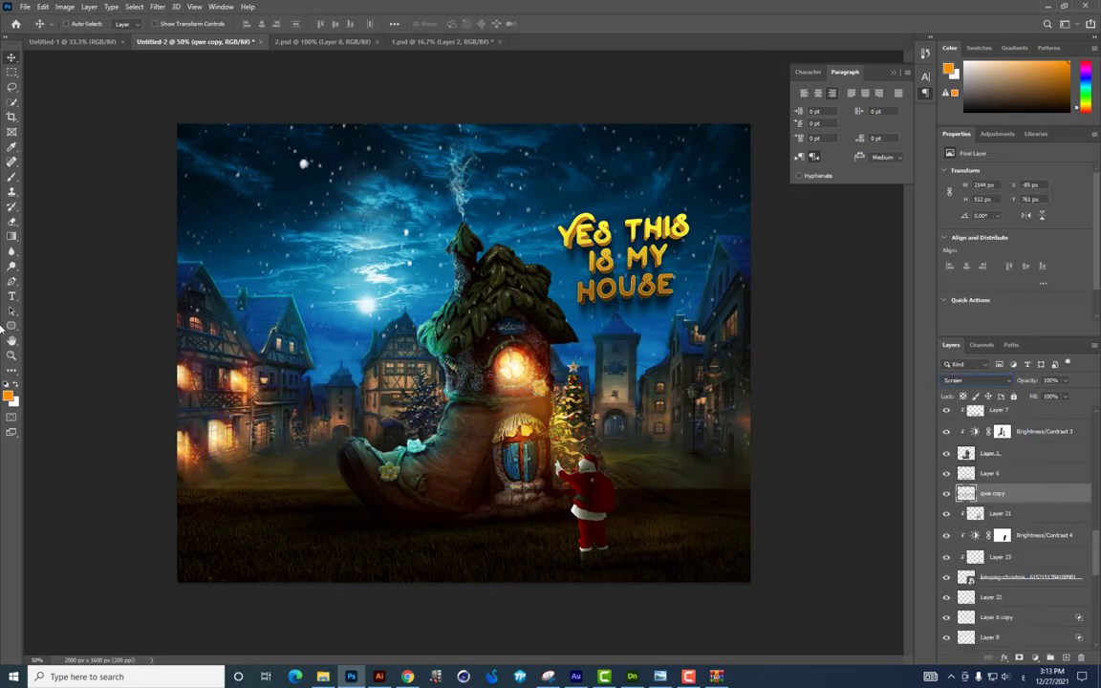
# Step: Erase fog haze along the ground horizon with a 369 px eraser
pyautogui.click(12, 220)
pyautogui.moveTo(388, 490); pyautogui.dragTo(687, 496)
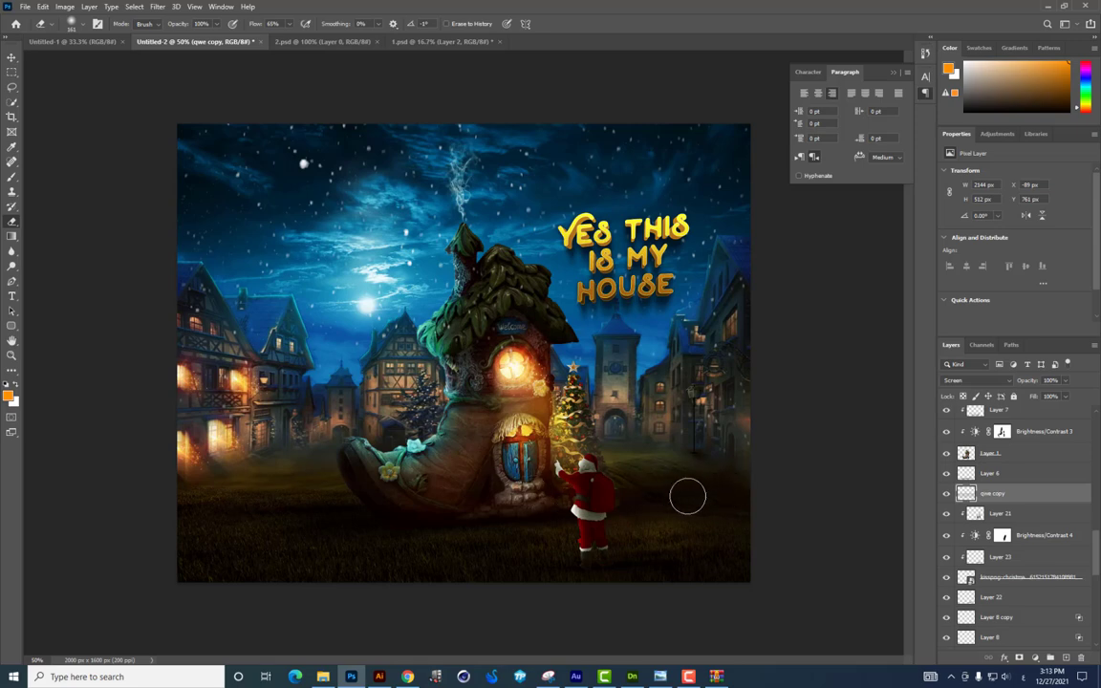
pyautogui.rightClick(592, 448)
pyautogui.press('Return')
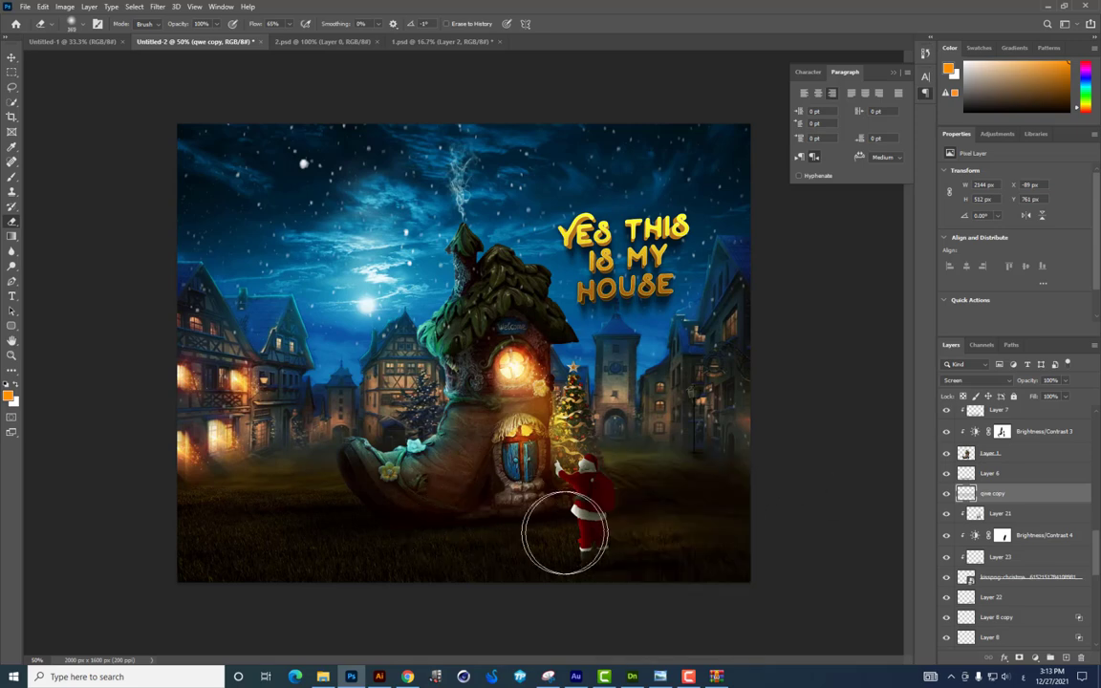
# Step: Stretch the qwe copy glow over the boot house base and erase it around the door
pyautogui.hotkey('ctrl', 't')
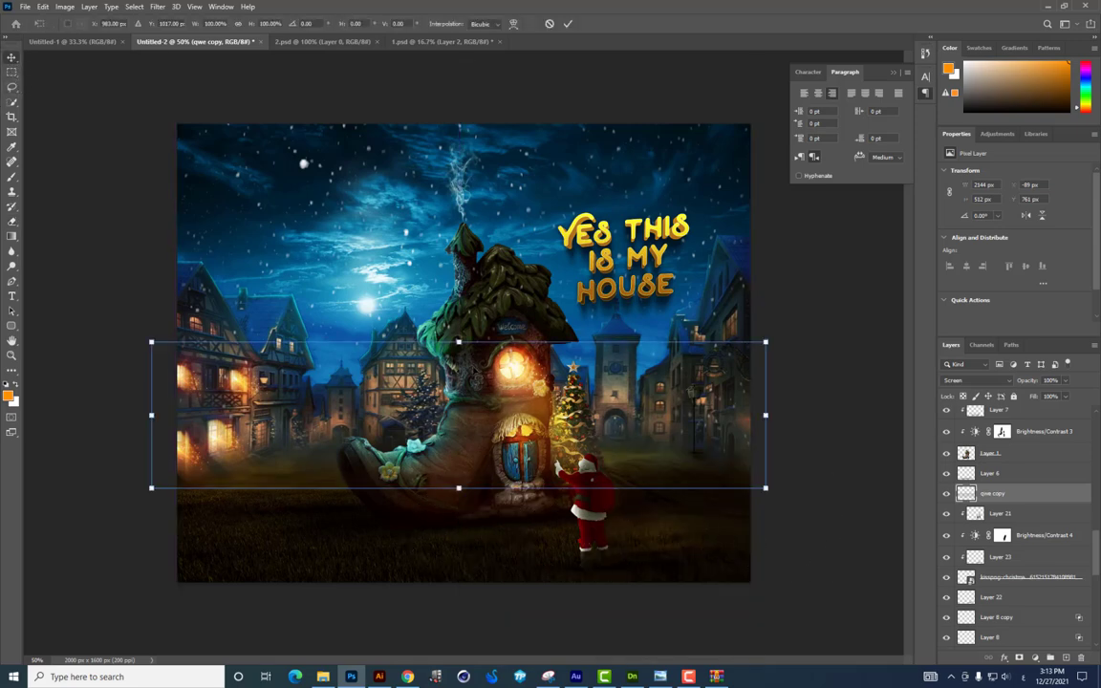
pyautogui.press('Return')
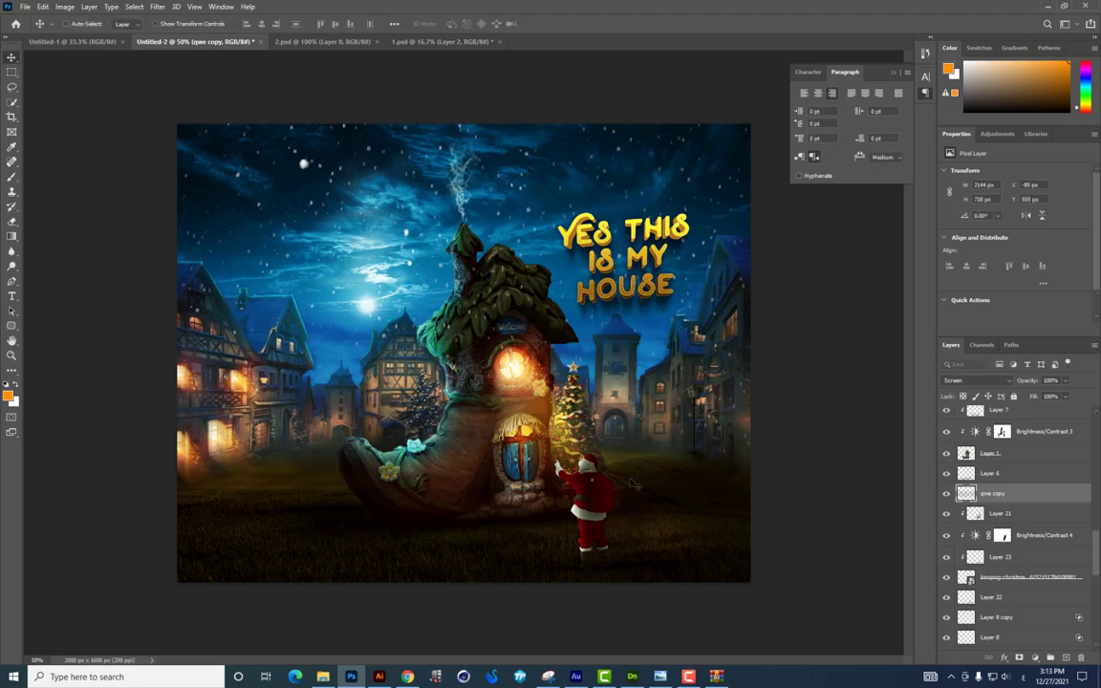
pyautogui.moveTo(575, 435)
pyautogui.mouseDown()
pyautogui.moveTo(634, 476)
pyautogui.moveTo(289, 346)
pyautogui.mouseUp()
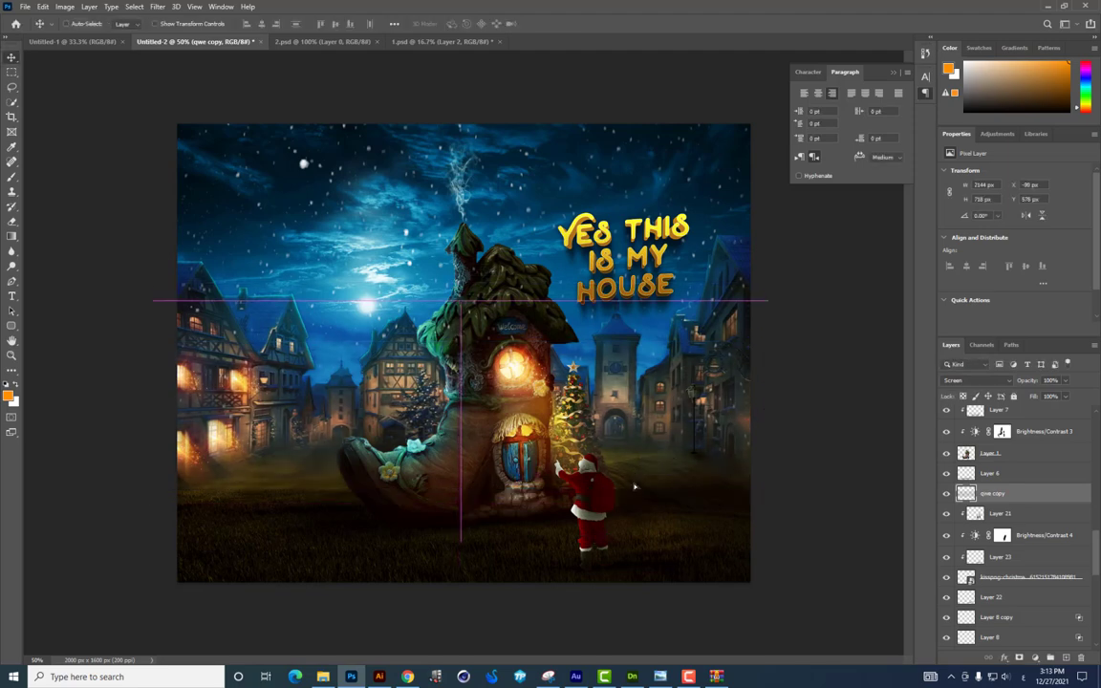
pyautogui.click(13, 222)
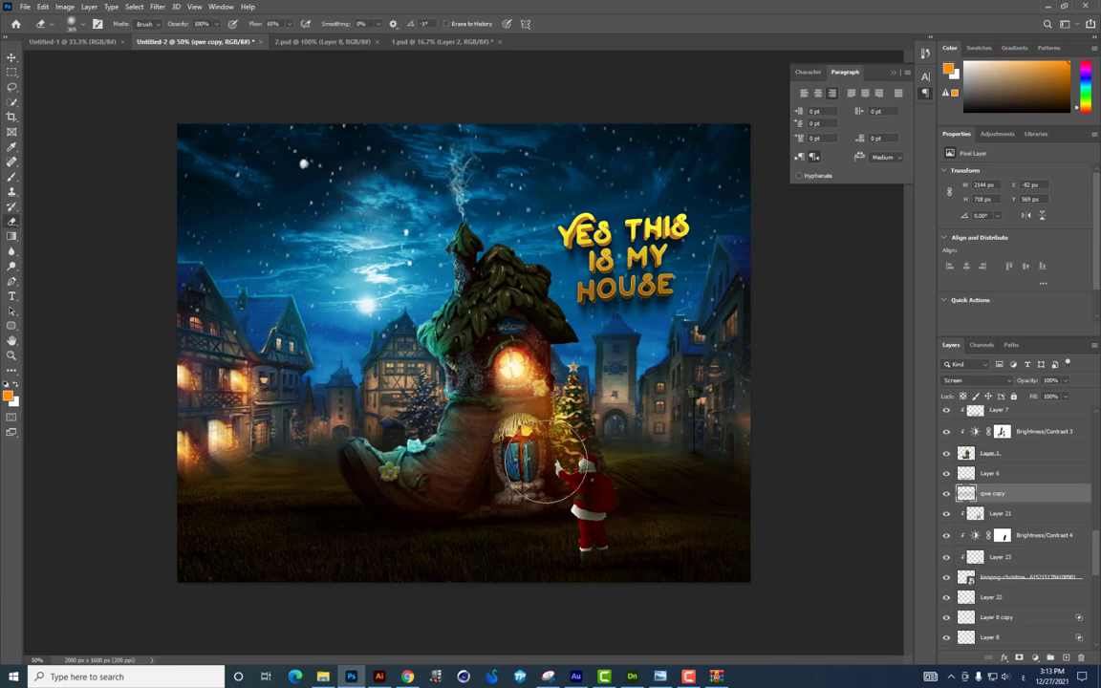
pyautogui.click(11, 57)
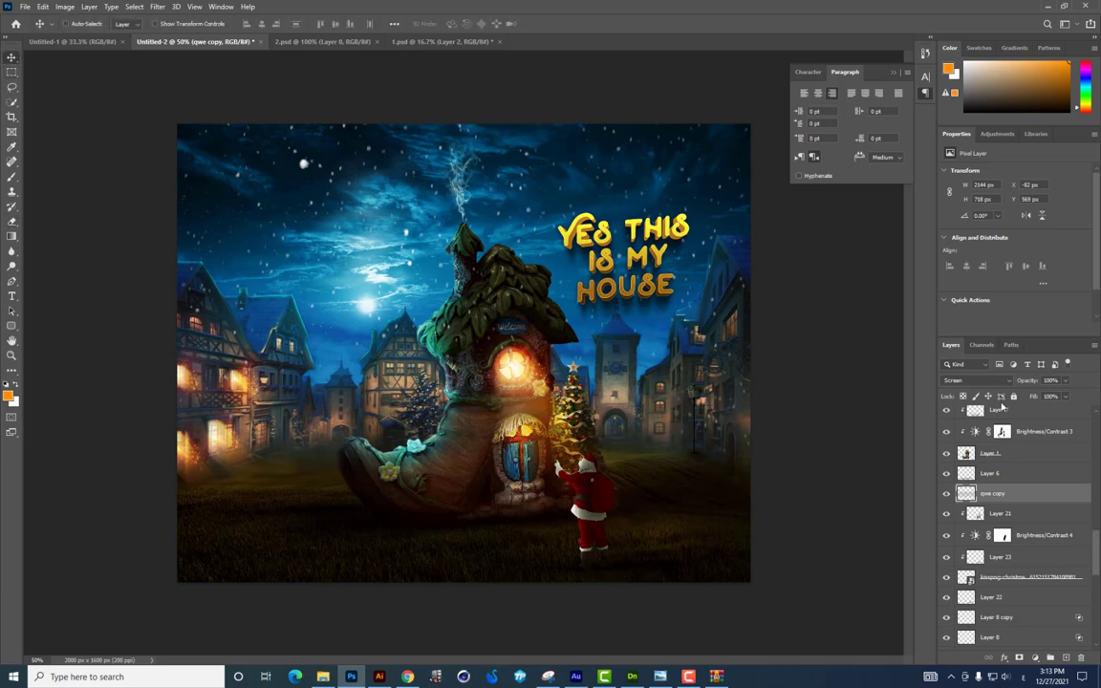
pyautogui.scroll(-10, 1013, 516)
# Step: Duplicate all layers from the Vector Smart Object down to Background and merge the copies
pyautogui.scroll(10, 1099, 419)
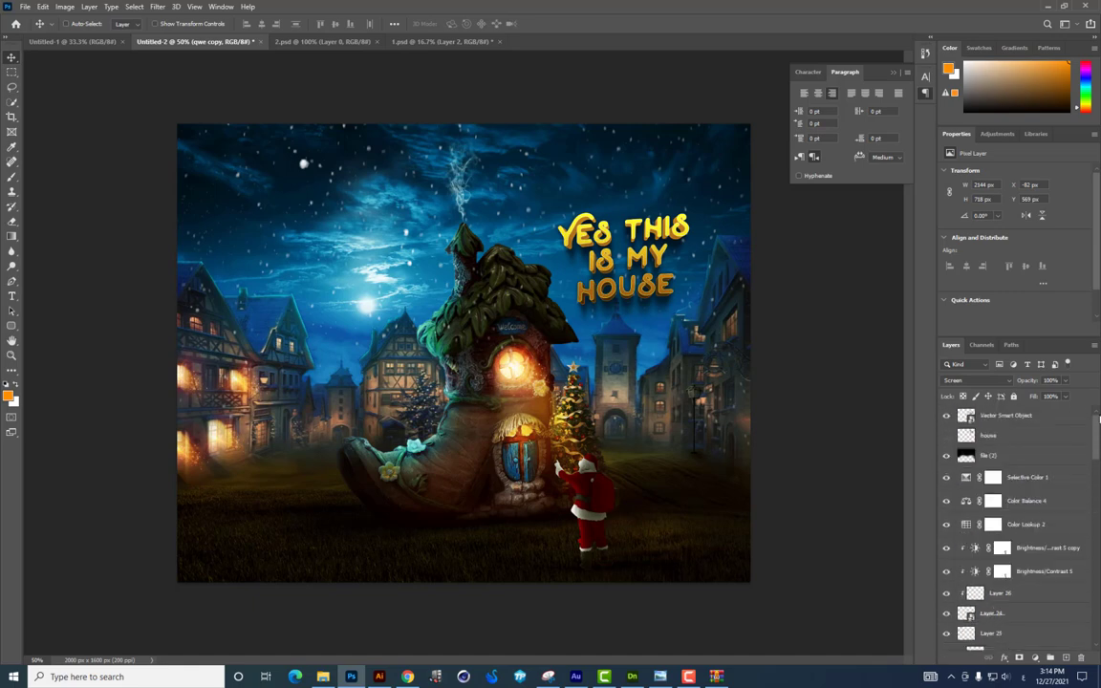
pyautogui.click(1049, 416)
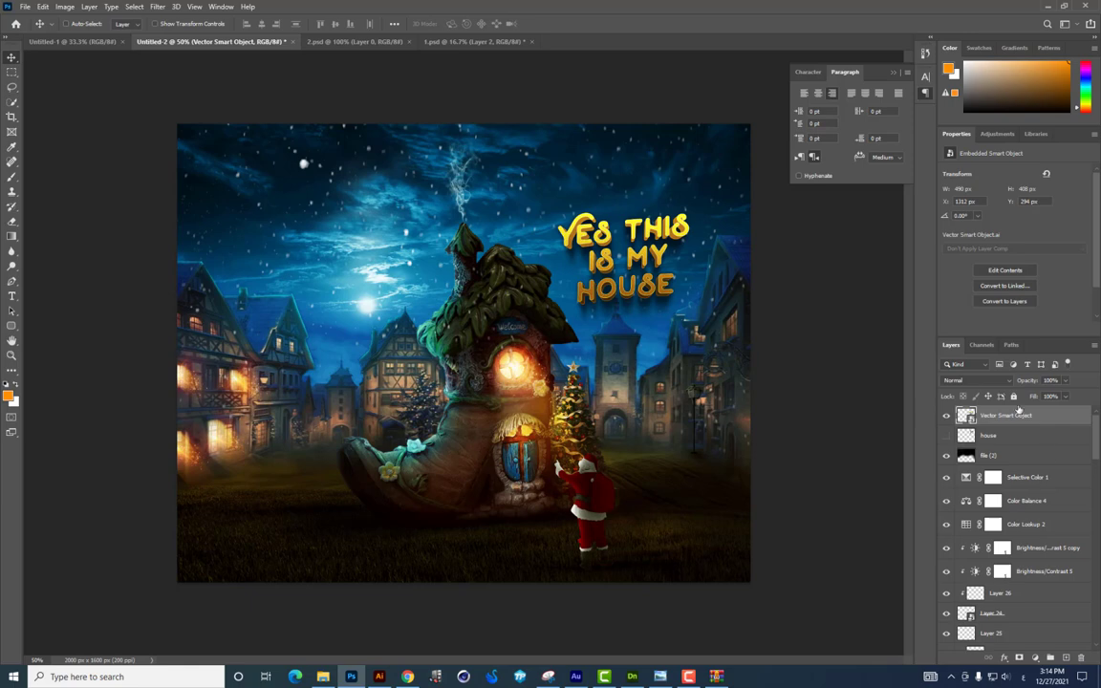
pyautogui.moveTo(1095, 430); pyautogui.dragTo(1099, 659)
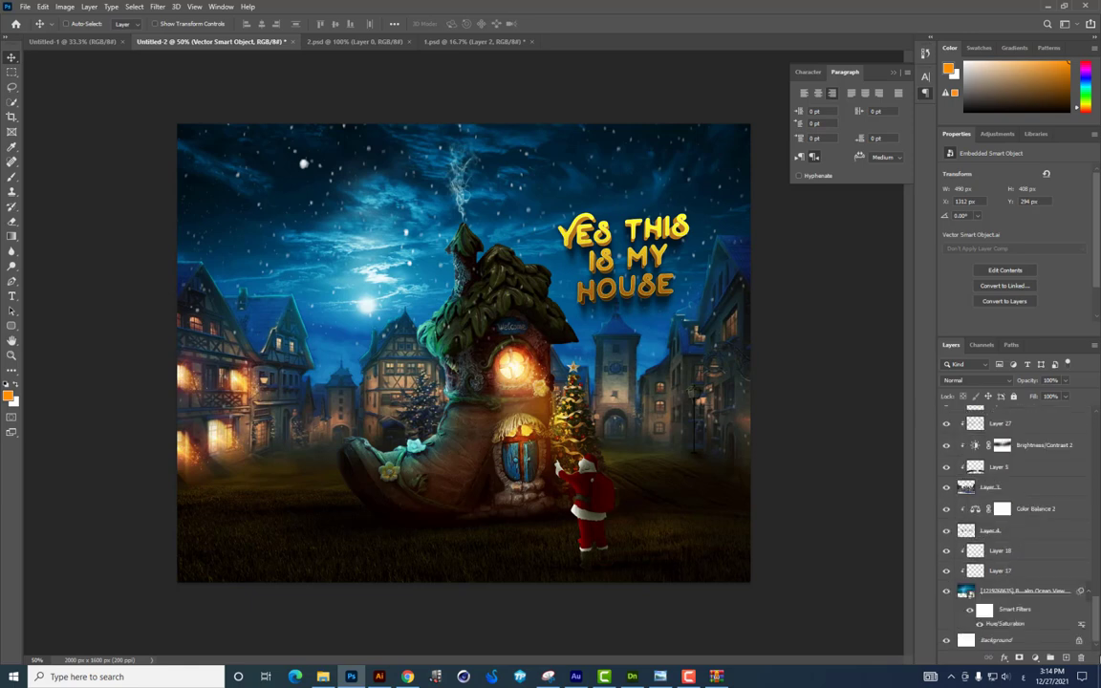
pyautogui.keyDown('shift'); pyautogui.click(1029, 599); pyautogui.keyUp('shift')
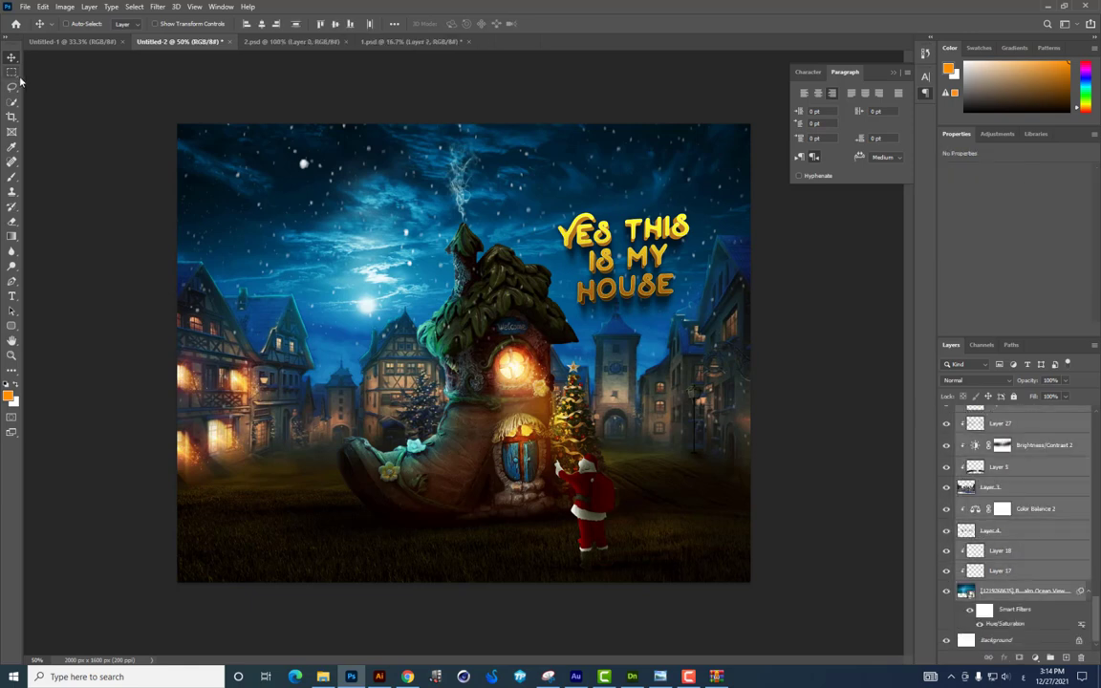
pyautogui.hotkey('ctrl', 'j')
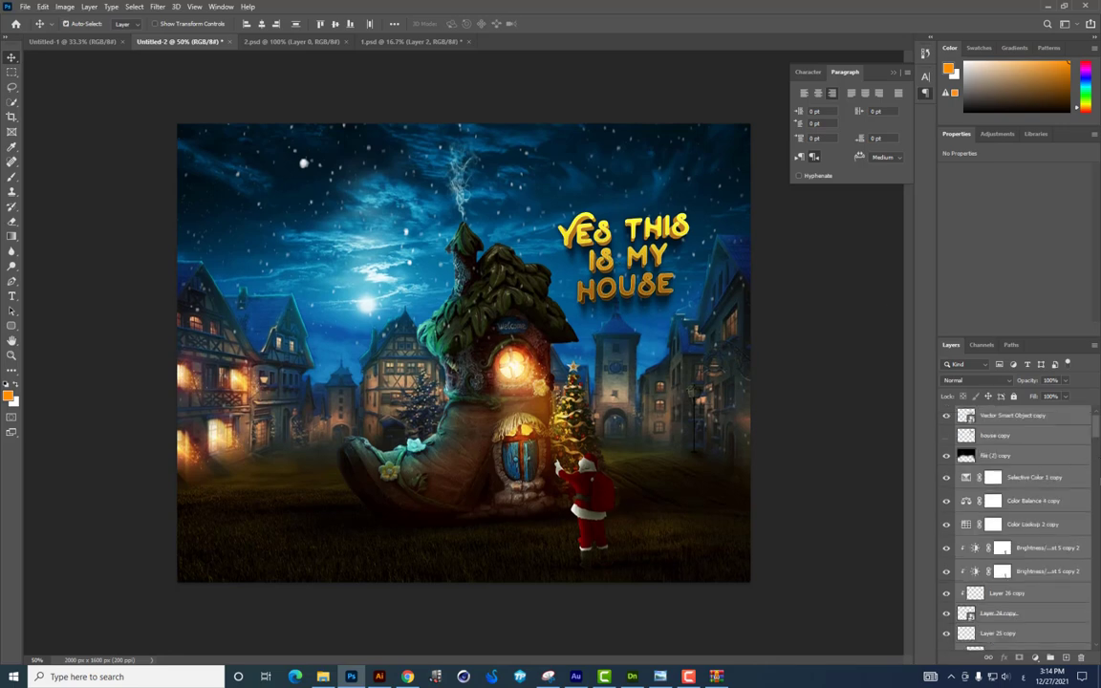
pyautogui.hotkey('ctrl', 'e')
# Step: Stamp all visible layers into a new top layer and launch the Camera Raw Filter
pyautogui.click(11, 72)
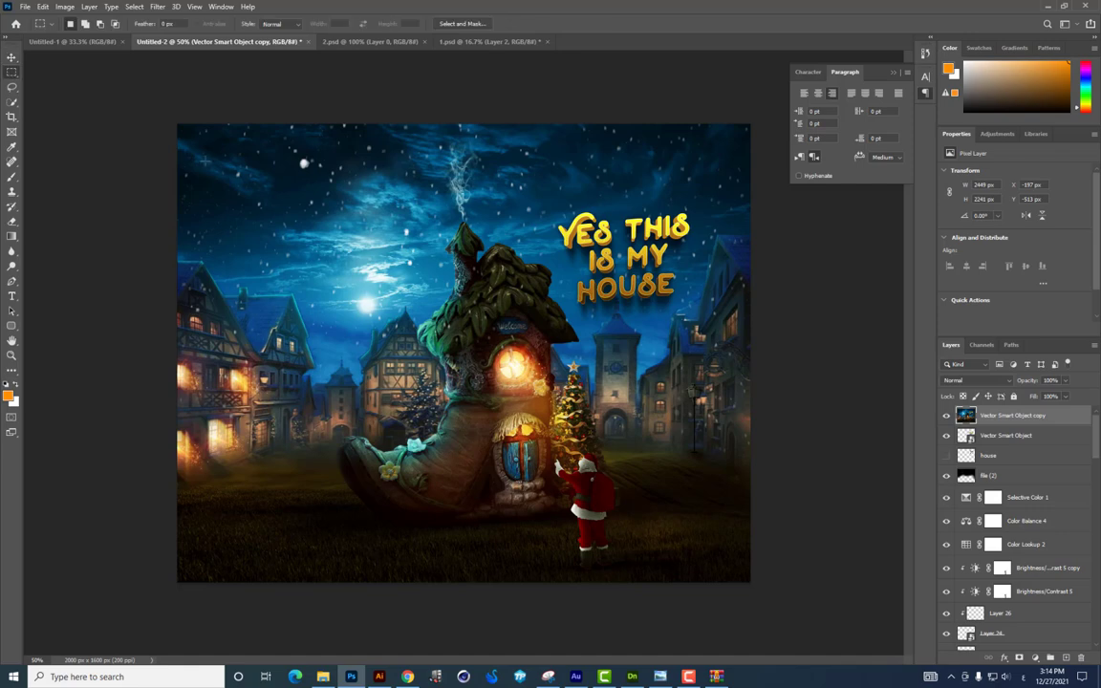
pyautogui.hotkey('ctrl', 'shift', 'alt', 'e')
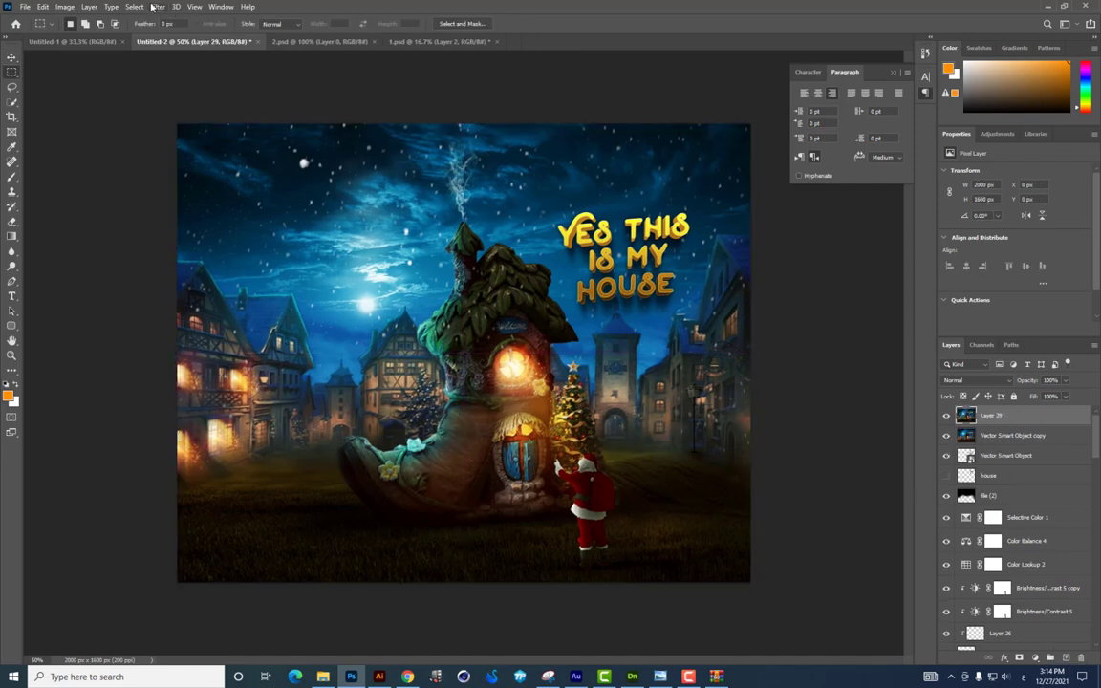
pyautogui.click(156, 8)
pyautogui.click(191, 84)
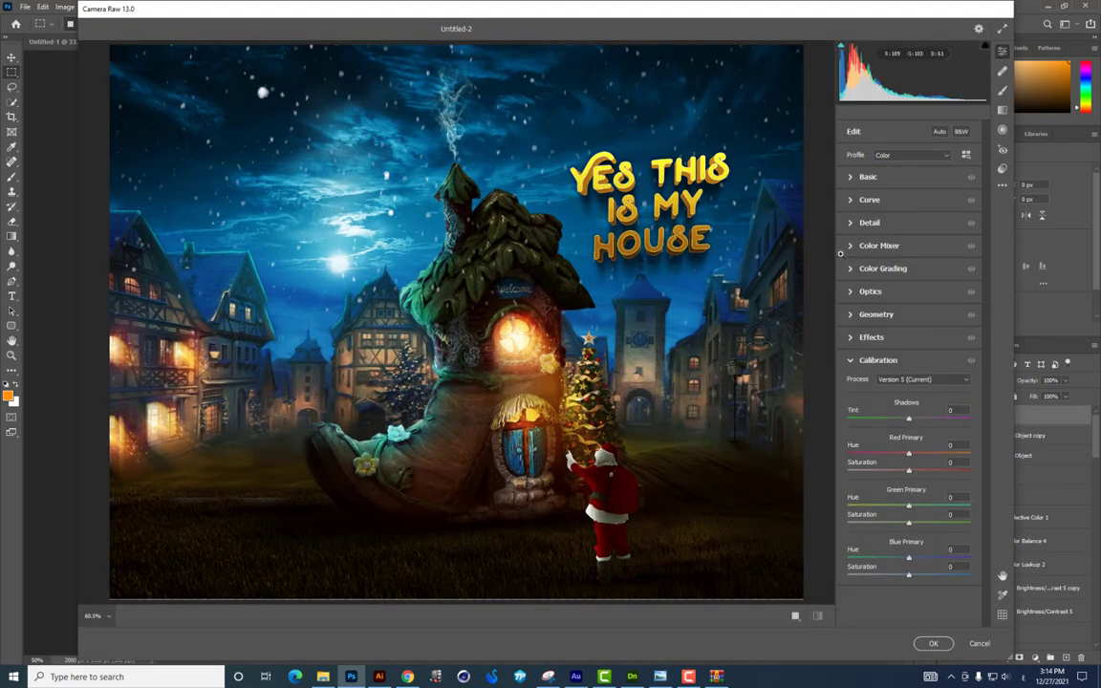
# Step: Warm the temperature, lower highlights, and raise texture and vibrance in Basic
pyautogui.click(868, 177)
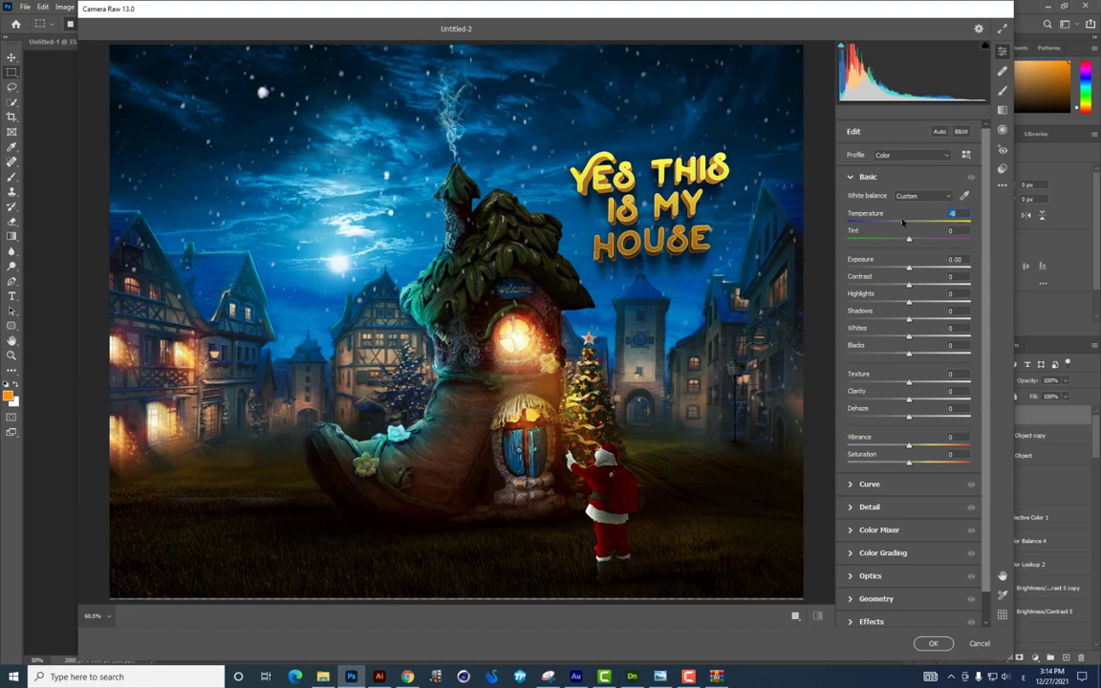
pyautogui.moveTo(909, 222)
pyautogui.mouseDown()
pyautogui.moveTo(928, 241)
pyautogui.moveTo(921, 276)
pyautogui.mouseUp()
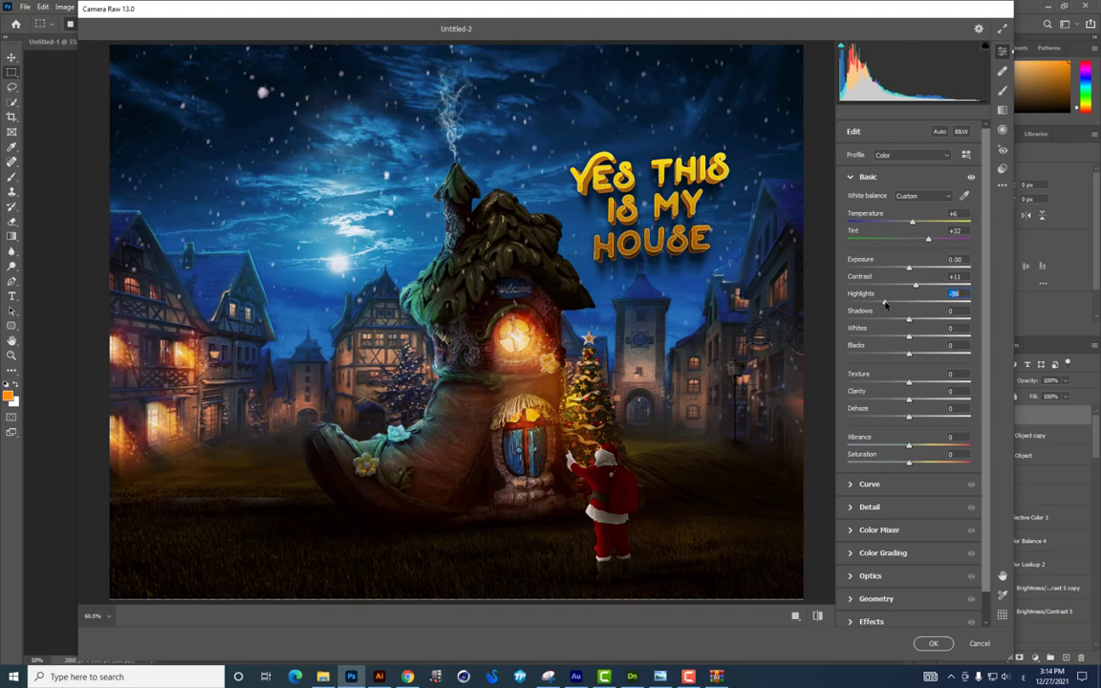
pyautogui.moveTo(884, 304)
pyautogui.mouseDown()
pyautogui.moveTo(912, 321)
pyautogui.moveTo(920, 354)
pyautogui.mouseUp()
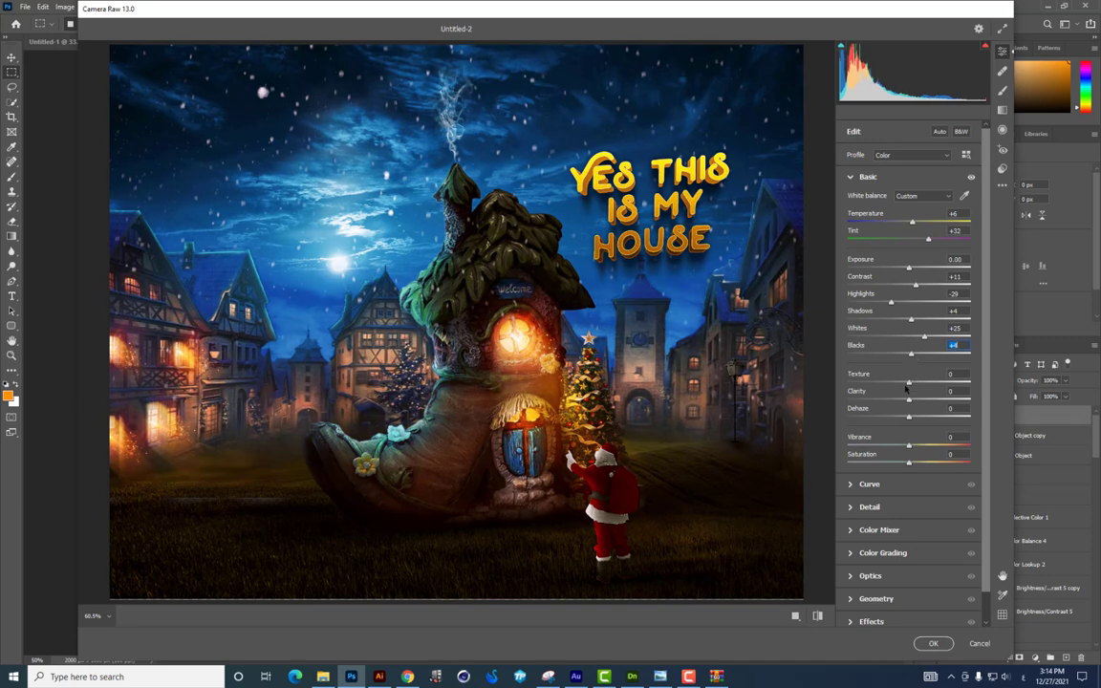
pyautogui.moveTo(909, 381); pyautogui.dragTo(942, 380)
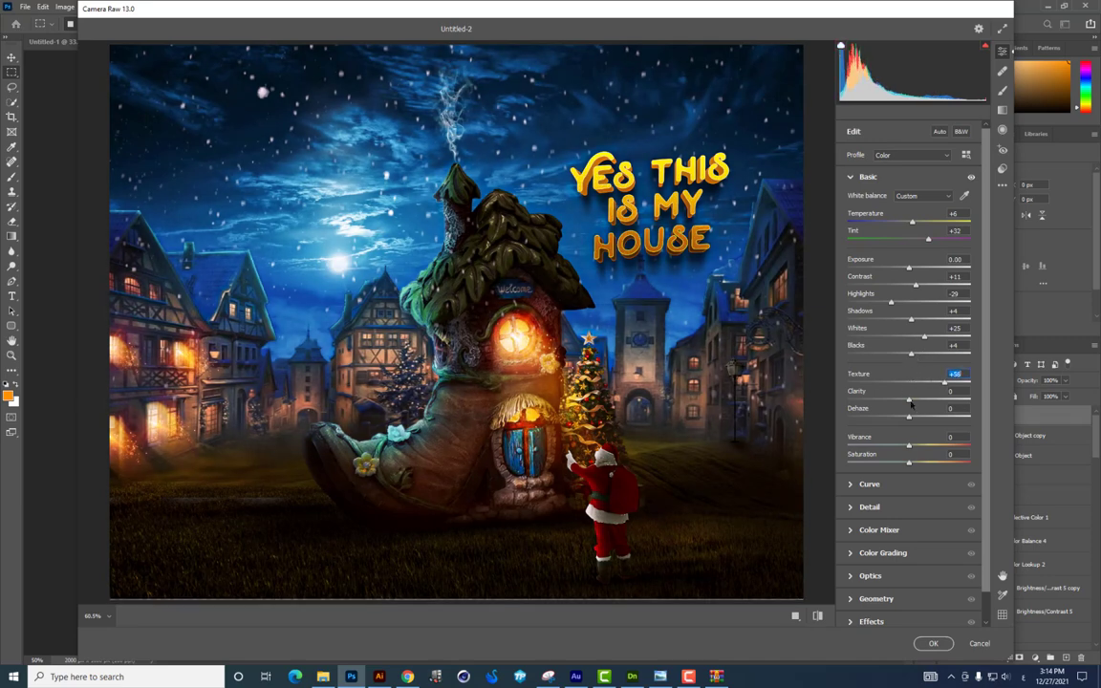
pyautogui.moveTo(909, 446)
pyautogui.mouseDown()
pyautogui.moveTo(936, 446)
pyautogui.moveTo(916, 466)
pyautogui.mouseUp()
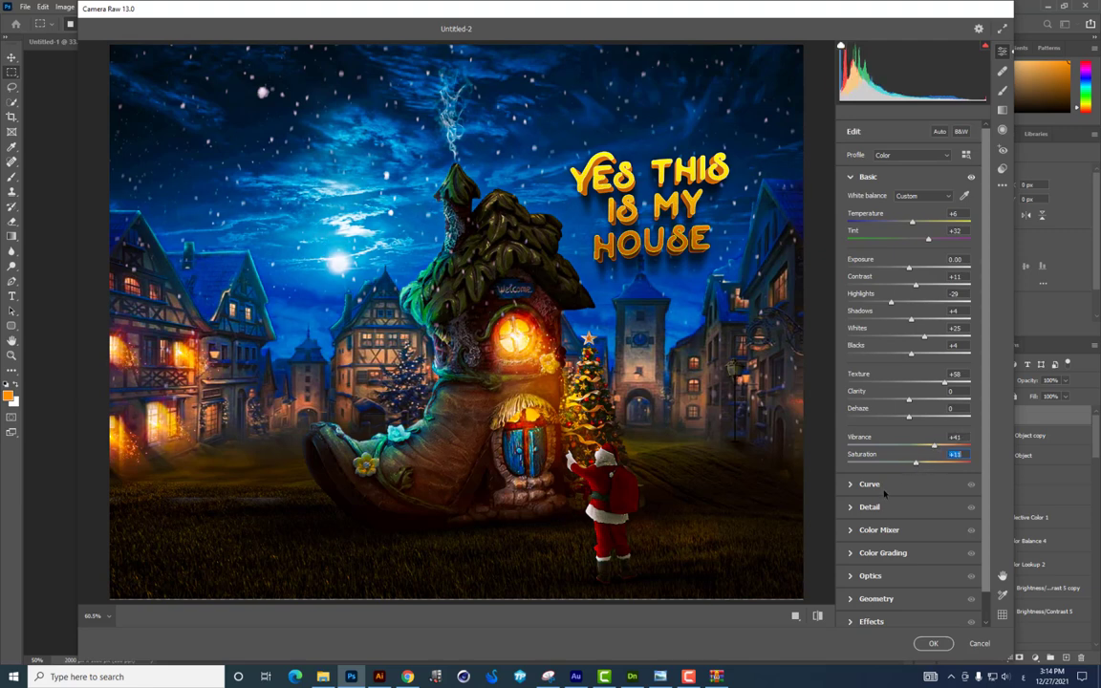
# Step: Increase sharpening and shift the blue and green hues in the HSL mixer
pyautogui.click(885, 488)
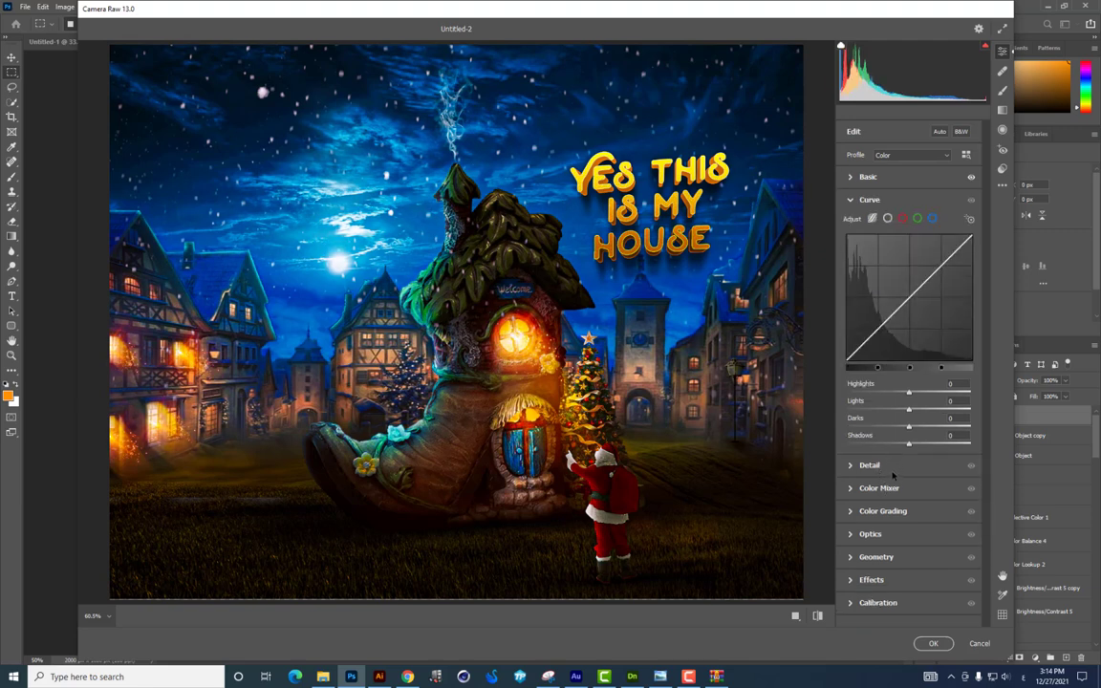
pyautogui.click(870, 465)
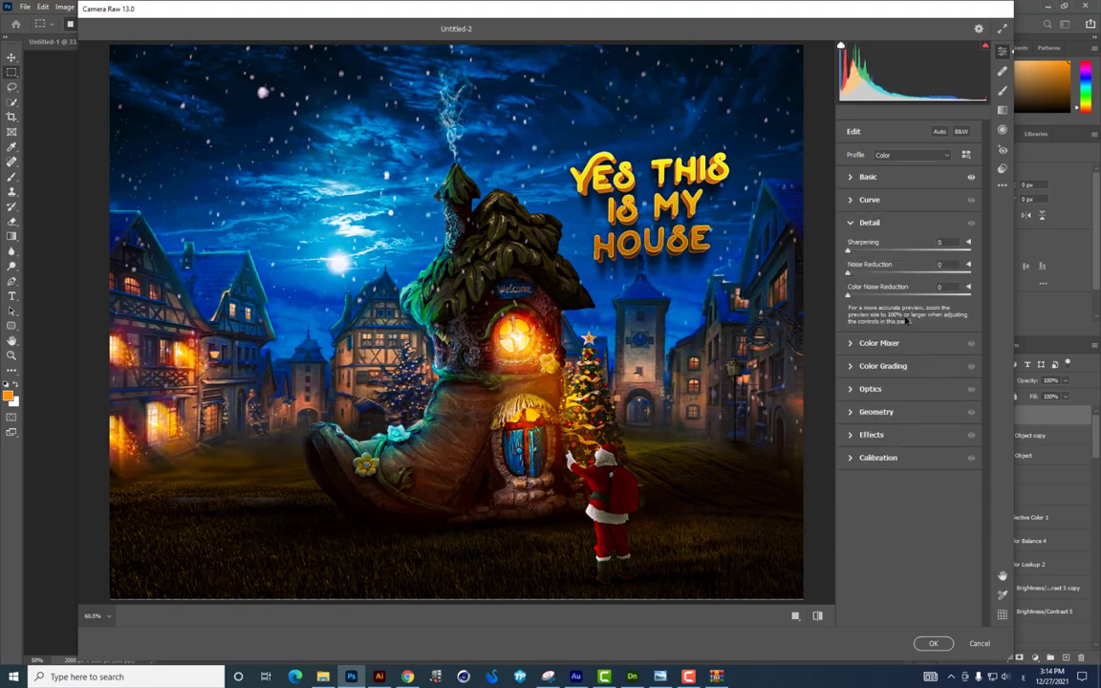
pyautogui.click(883, 250)
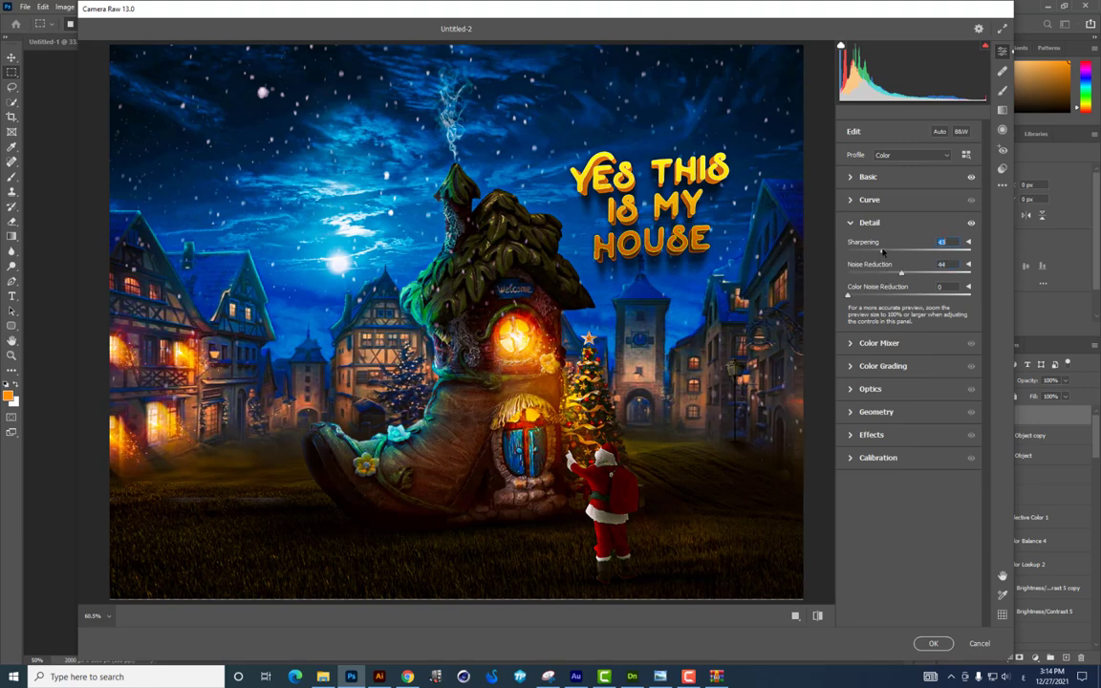
pyautogui.click(872, 343)
pyautogui.moveTo(910, 395); pyautogui.dragTo(868, 379)
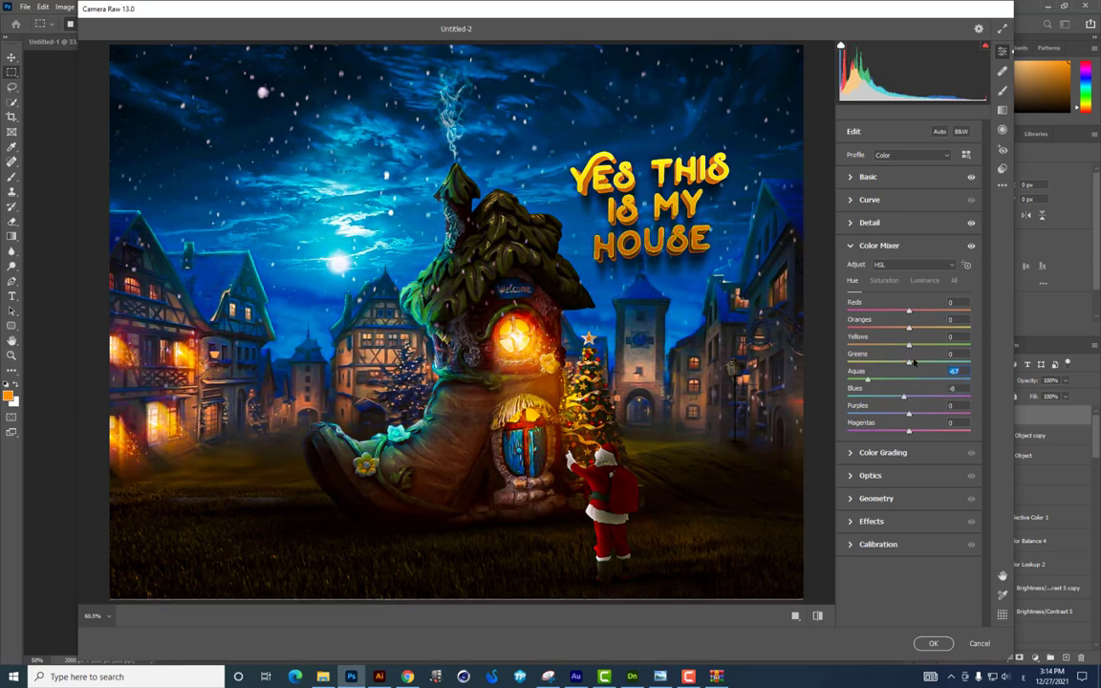
pyautogui.moveTo(909, 362); pyautogui.dragTo(886, 328)
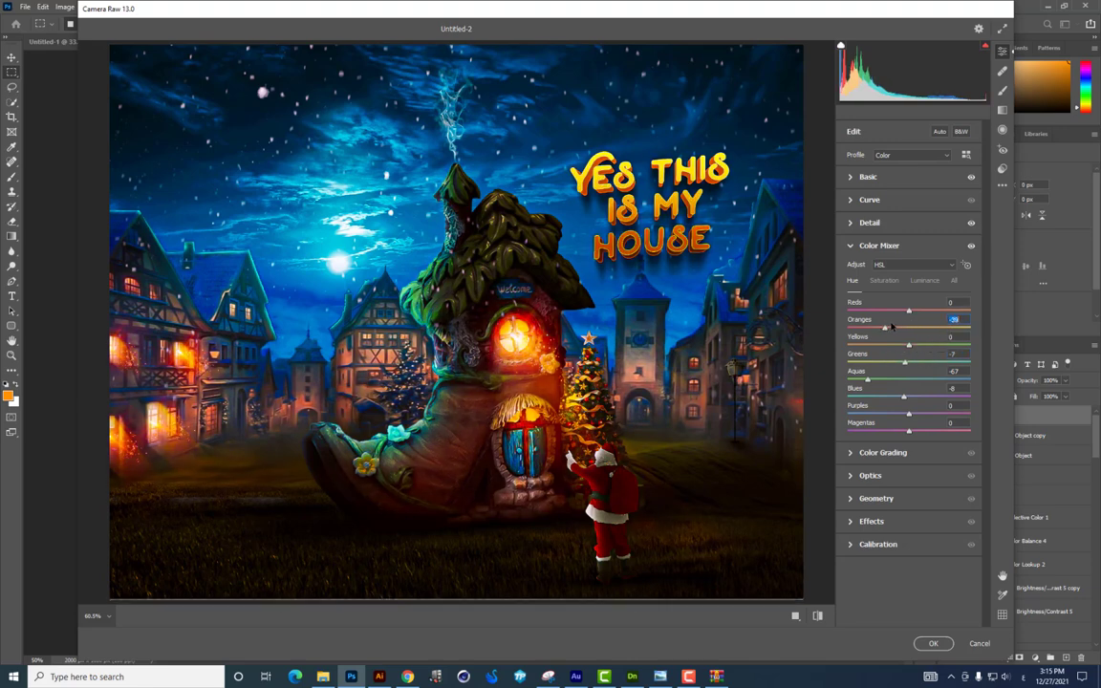
# Step: Set Calibration Red Primary hue +6 and Blue Primary saturation -28, then apply the grade
pyautogui.click(881, 452)
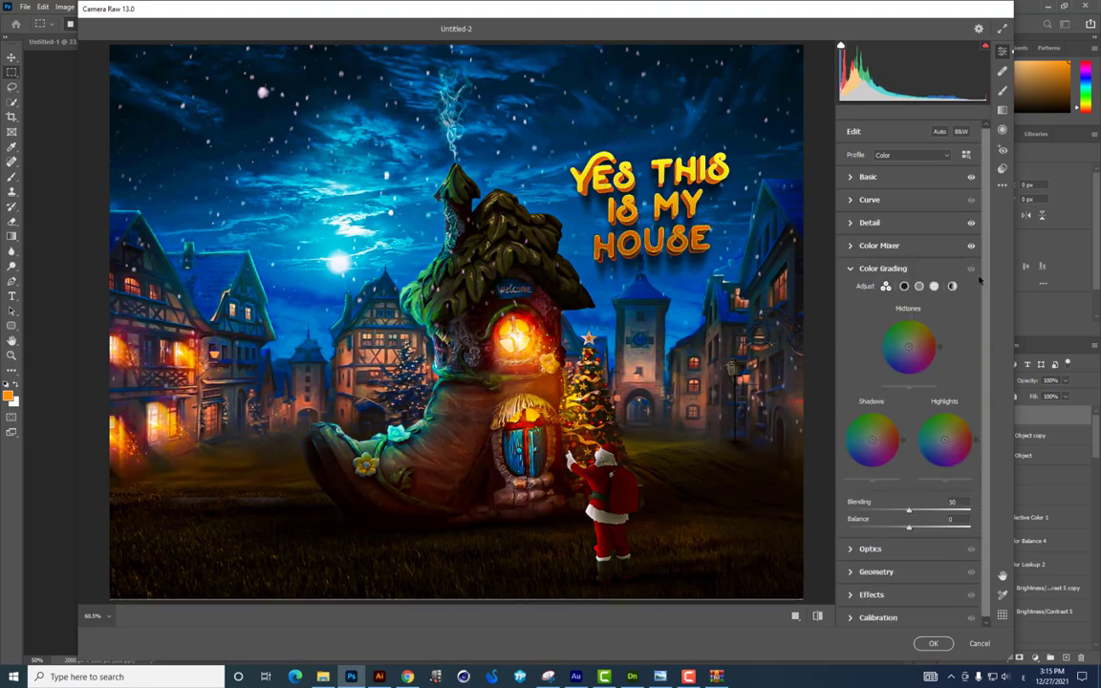
pyautogui.click(882, 550)
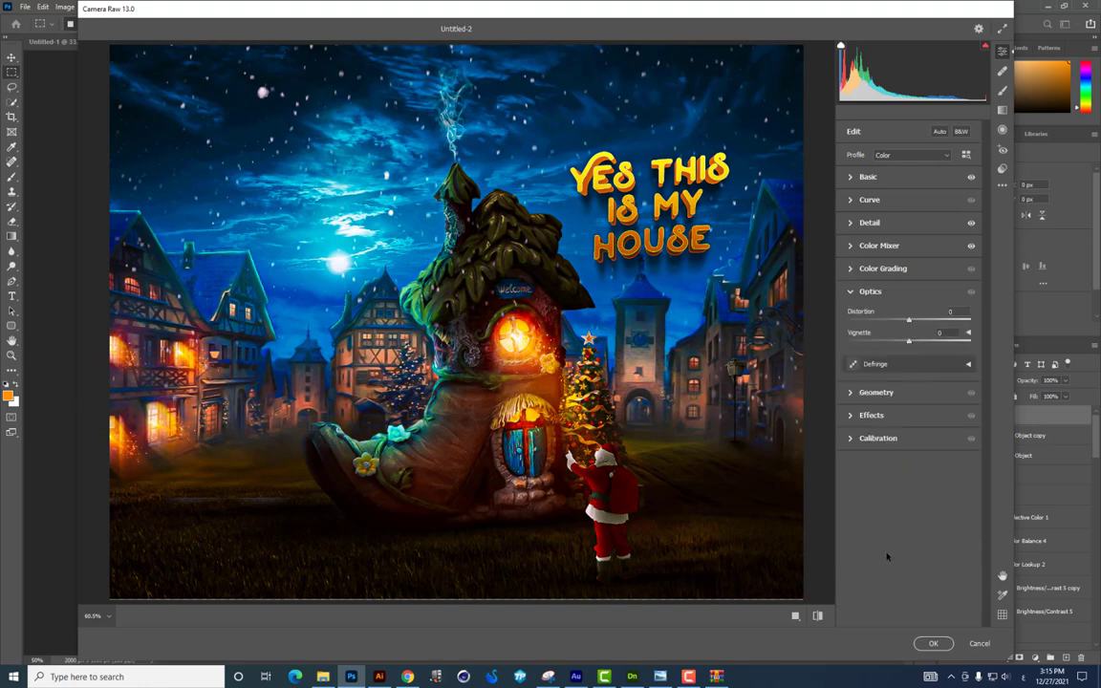
pyautogui.click(905, 395)
pyautogui.click(891, 407)
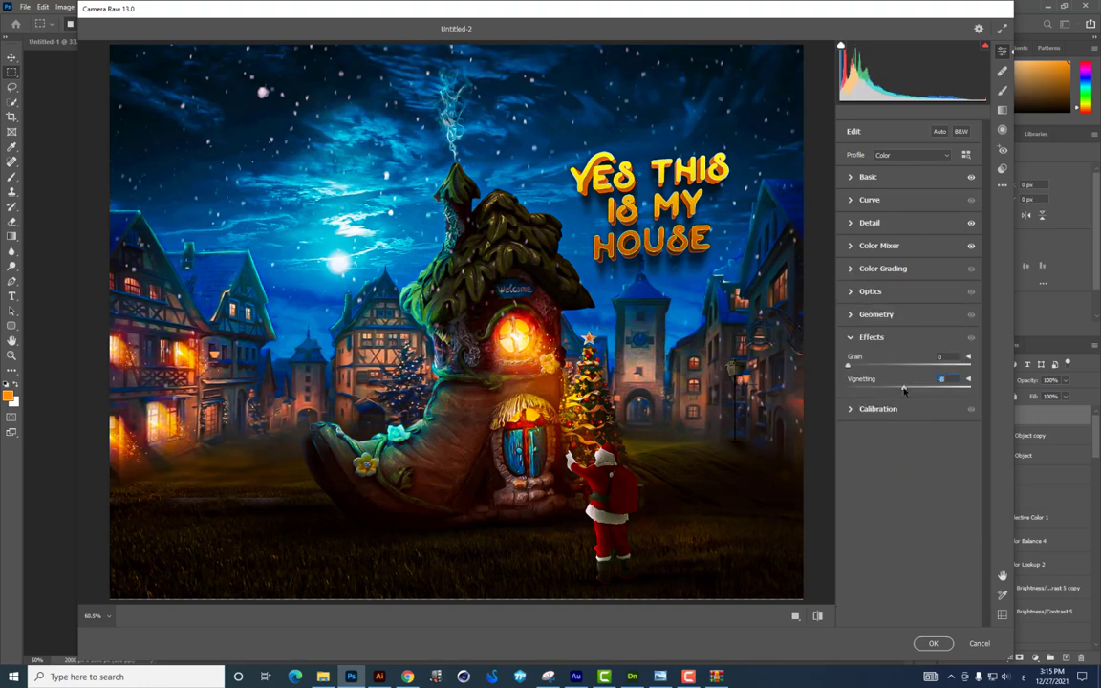
pyautogui.click(895, 409)
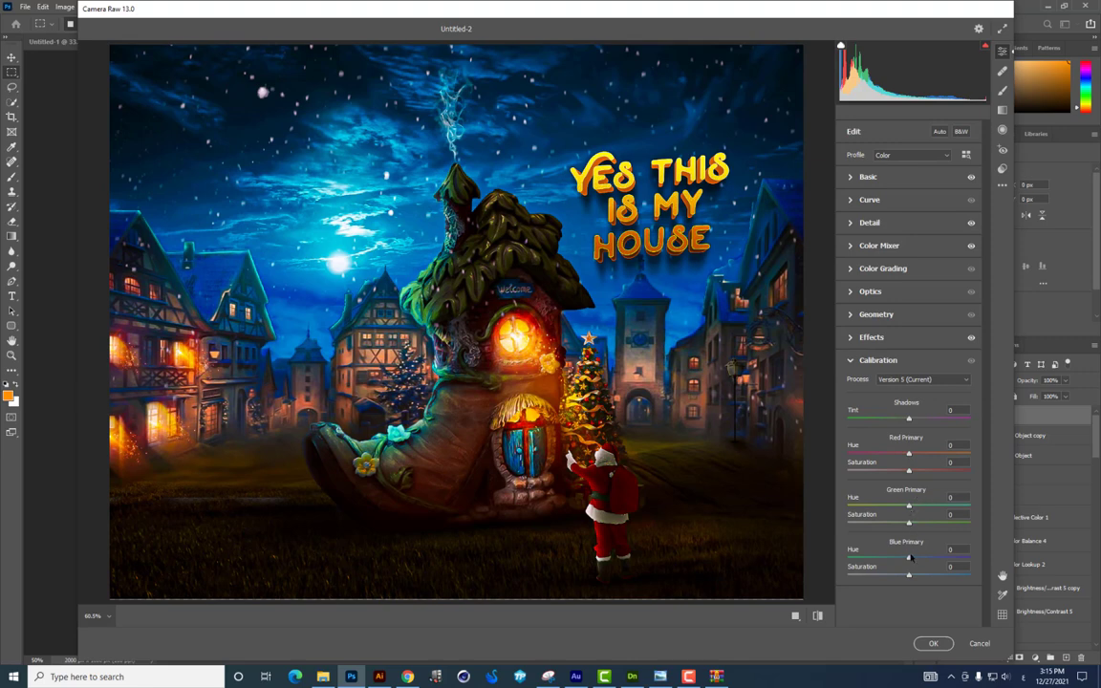
pyautogui.moveTo(909, 558)
pyautogui.mouseDown()
pyautogui.moveTo(921, 560)
pyautogui.moveTo(892, 575)
pyautogui.mouseUp()
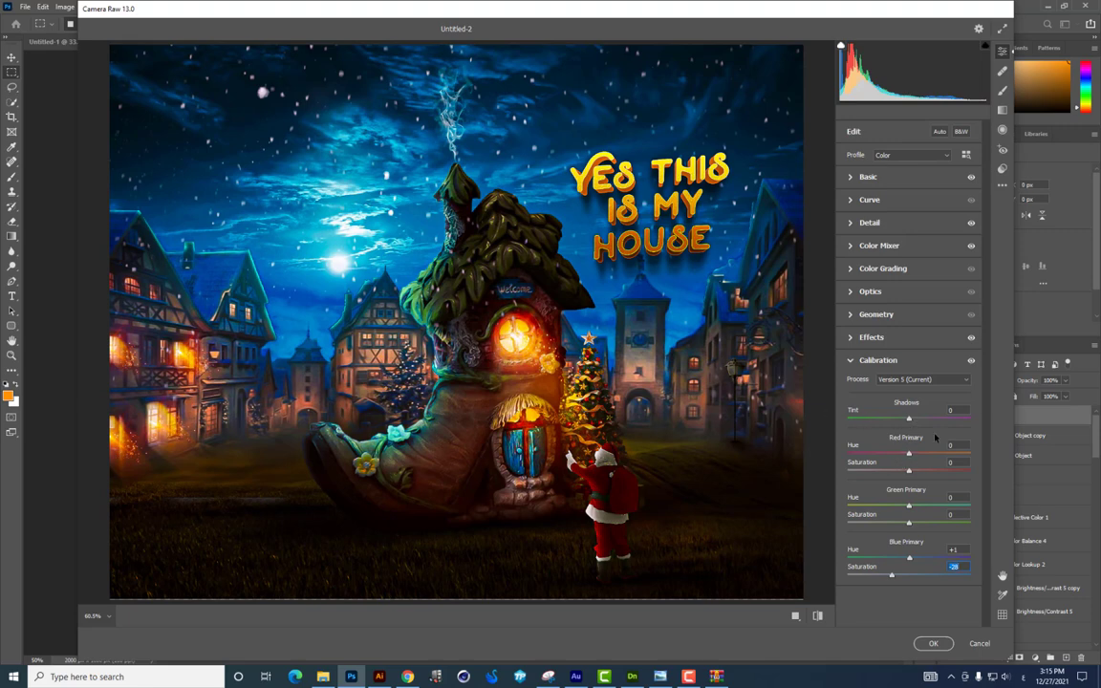
pyautogui.moveTo(909, 453)
pyautogui.mouseDown()
pyautogui.moveTo(894, 471)
pyautogui.moveTo(913, 471)
pyautogui.mouseUp()
pyautogui.click(930, 643)
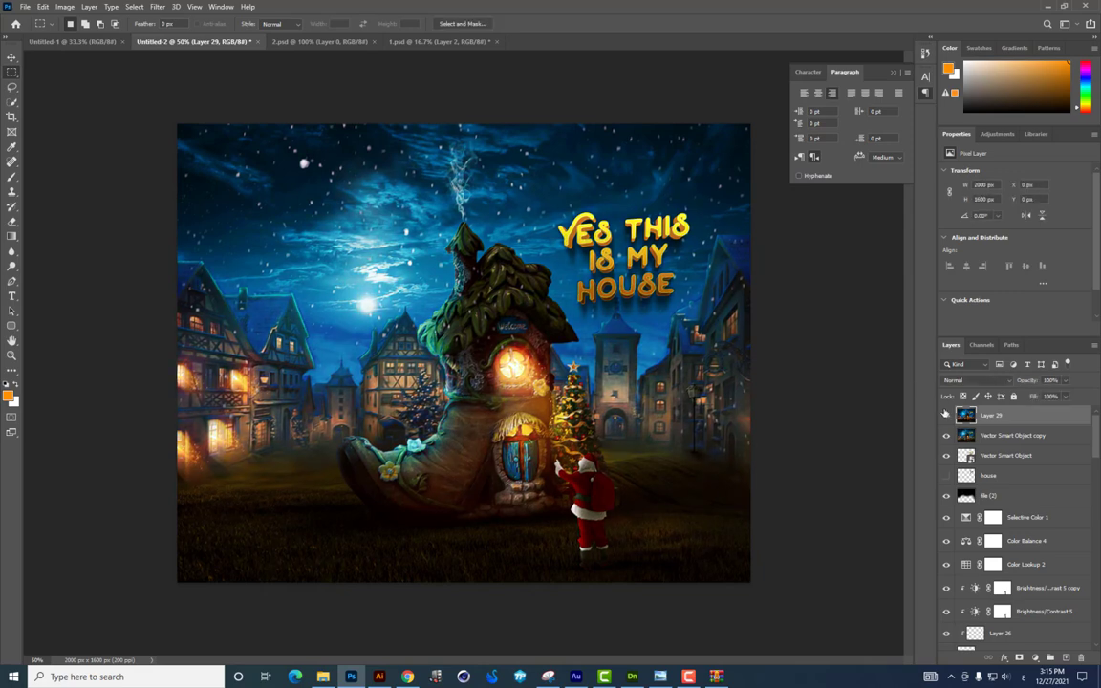
# Step: Hide the toolbar, options bar and panels to show the finished night-village composite alone
pyautogui.press('Tab')
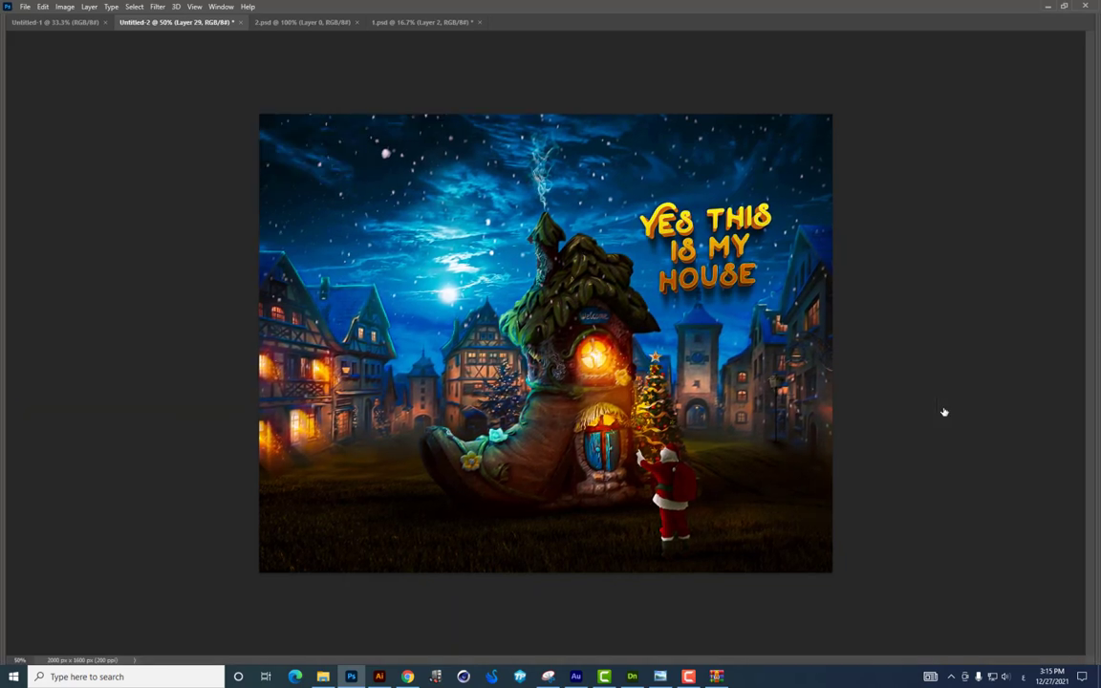